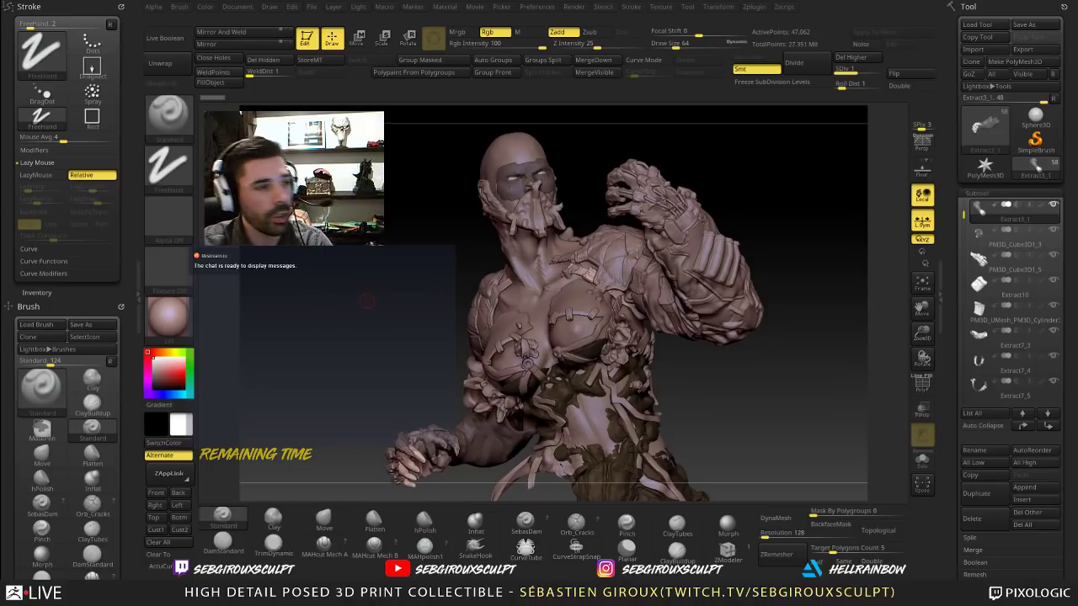
Step: Hide the Basemesh1_ztool1_4 torso subtool and make Extract2_1 the active subtool
drag(388, 316, 439, 347)
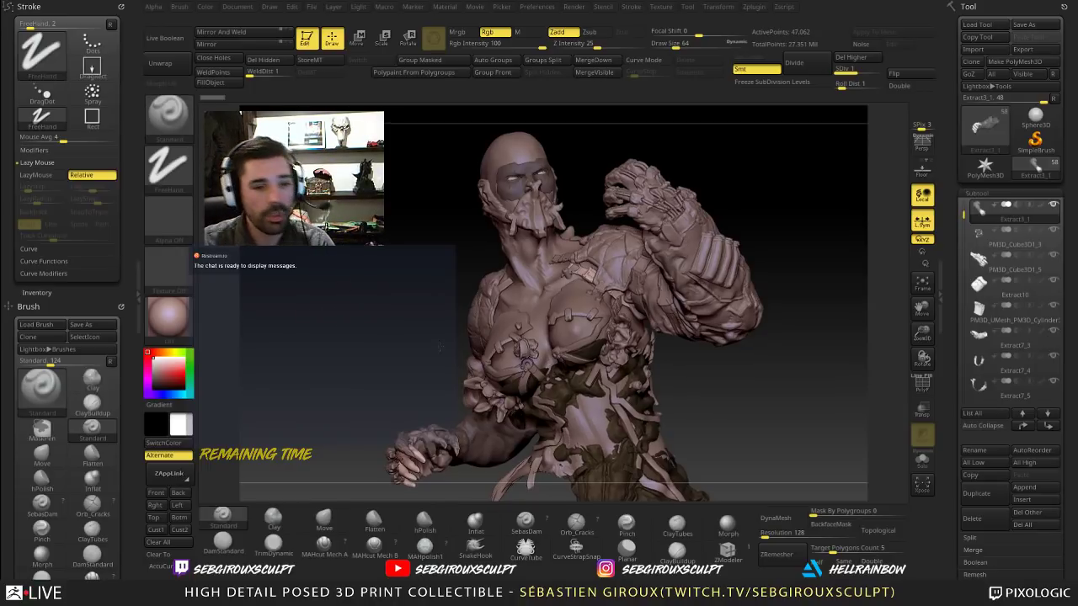
drag(785, 435, 764, 444)
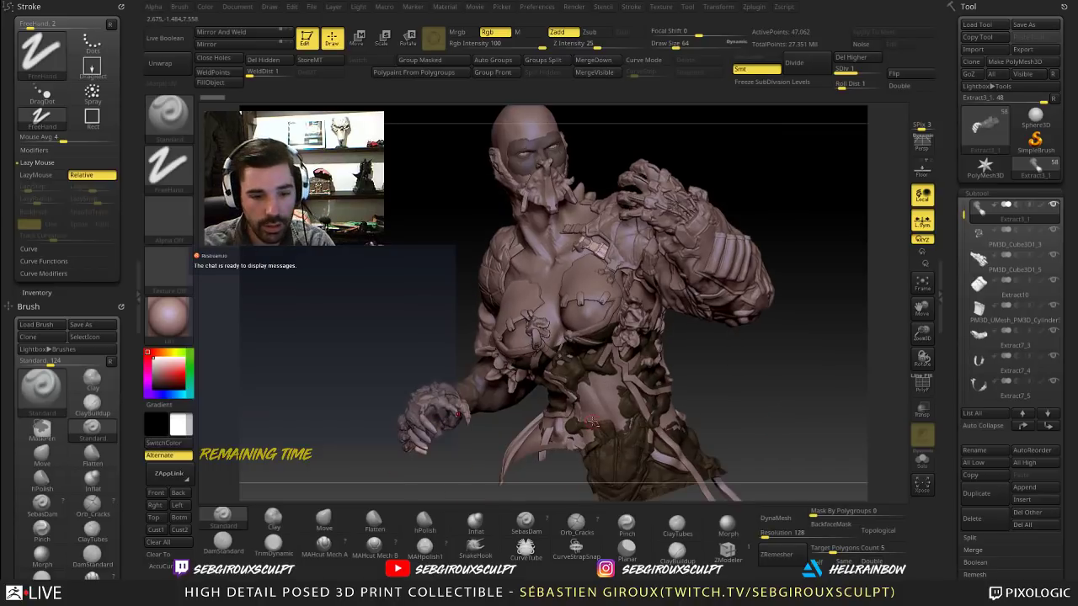
alt+click(600, 389)
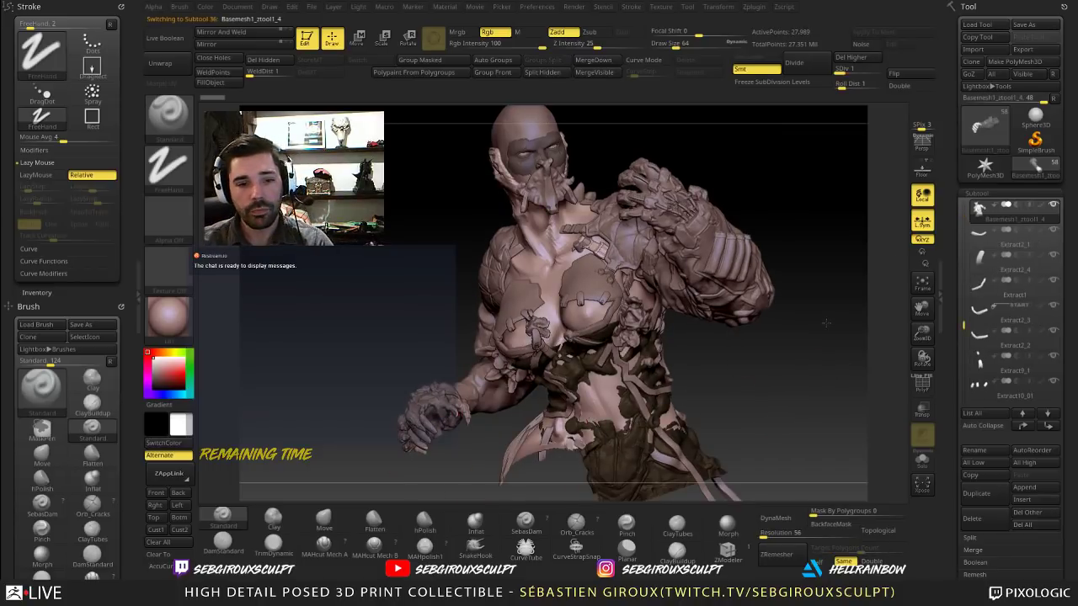
click(988, 265)
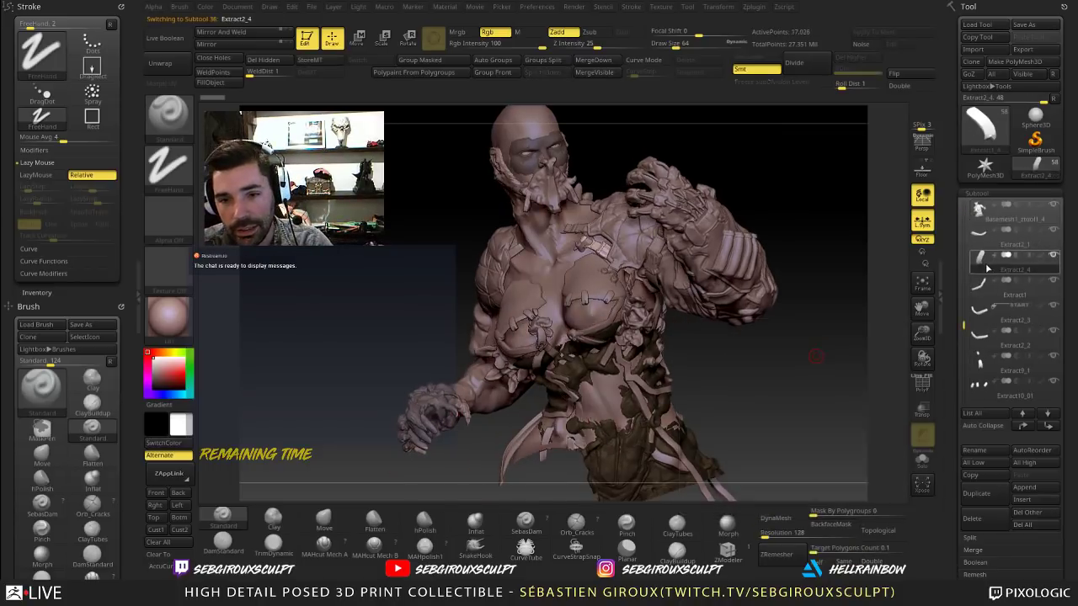
click(984, 243)
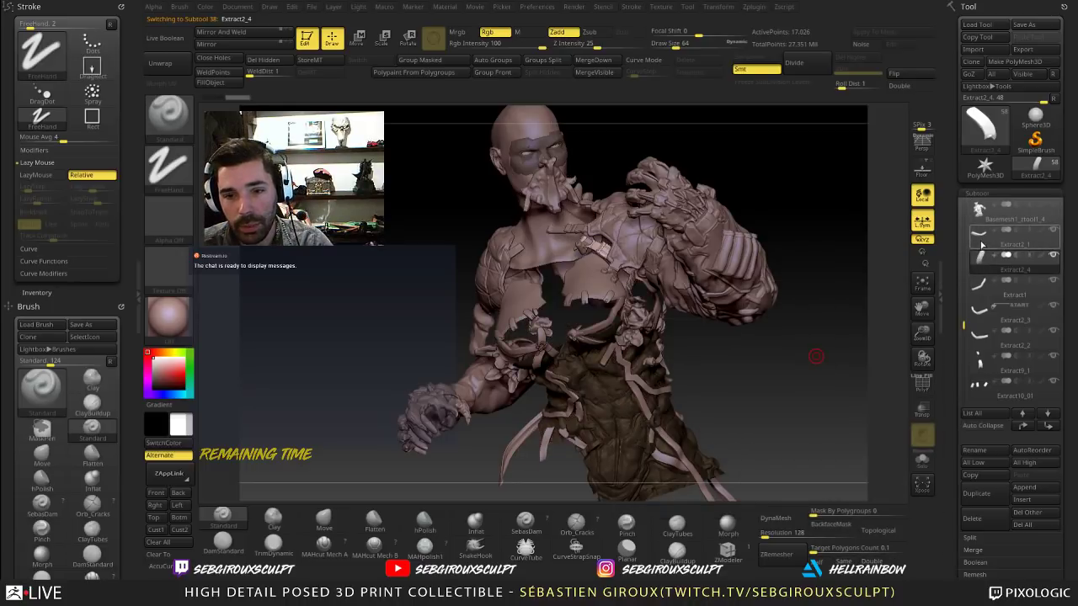
Step: Check the Extract3_2 hand piece and make the Extract3_1 forearm the active subtool
drag(770, 376, 697, 379)
mouse_move(364, 339)
alt+mouse_down()
mouse_move(393, 331)
mouse_move(428, 343)
mouse_move(440, 402)
alt+mouse_up()
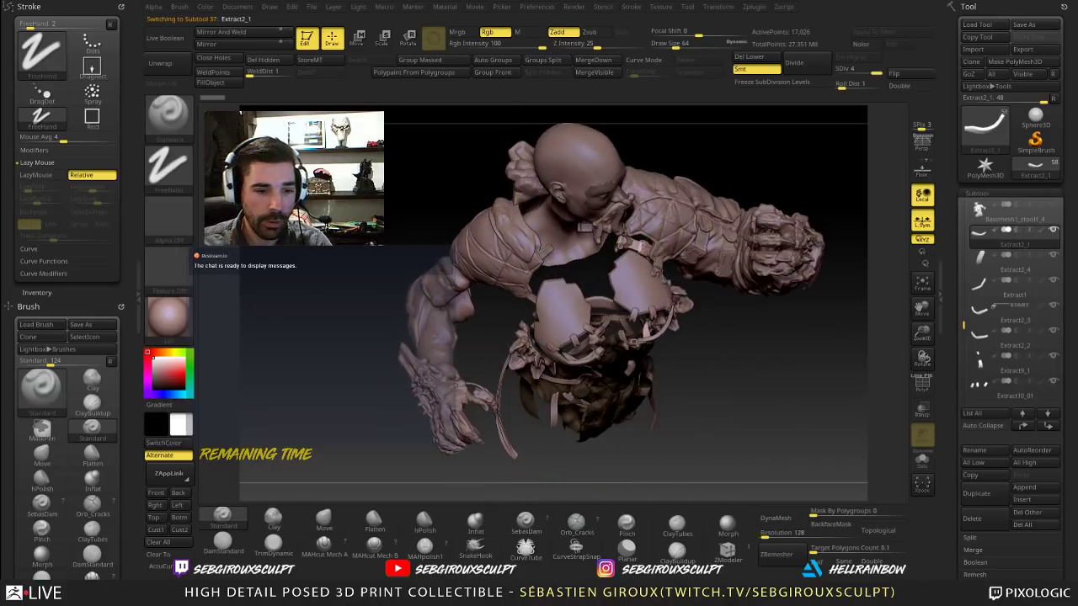
alt+click(544, 253)
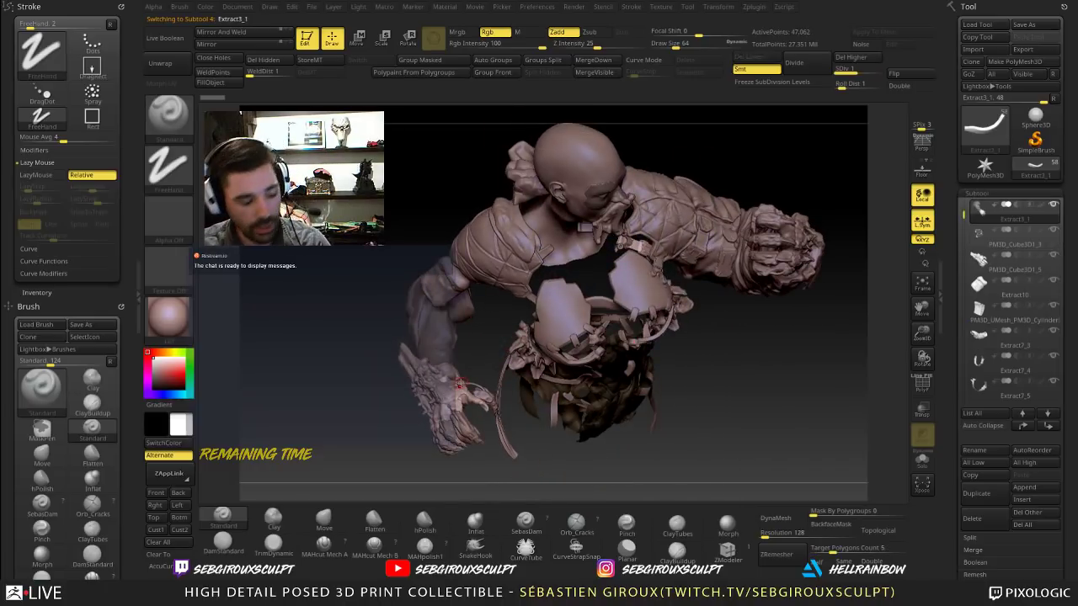
mouse_move(774, 407)
mouse_down()
mouse_move(764, 369)
mouse_move(747, 364)
mouse_up()
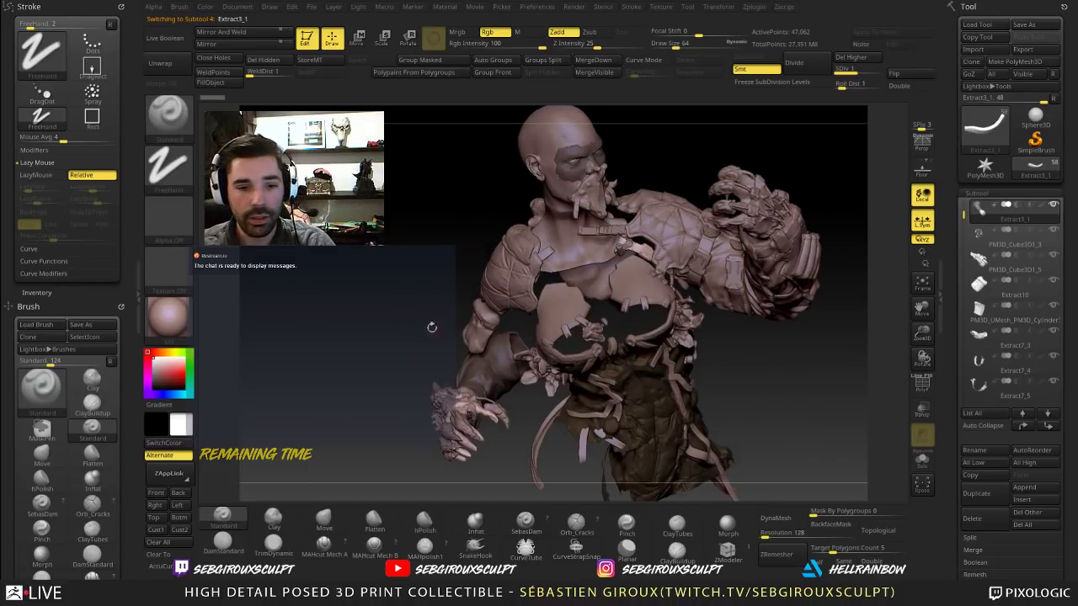
drag(964, 216, 963, 208)
click(981, 210)
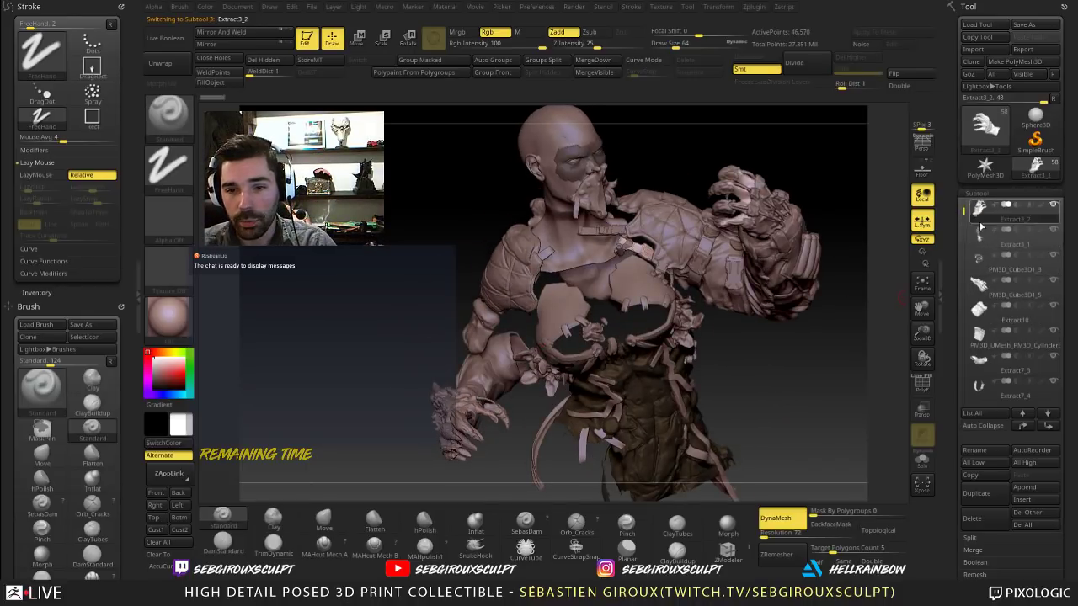
click(987, 242)
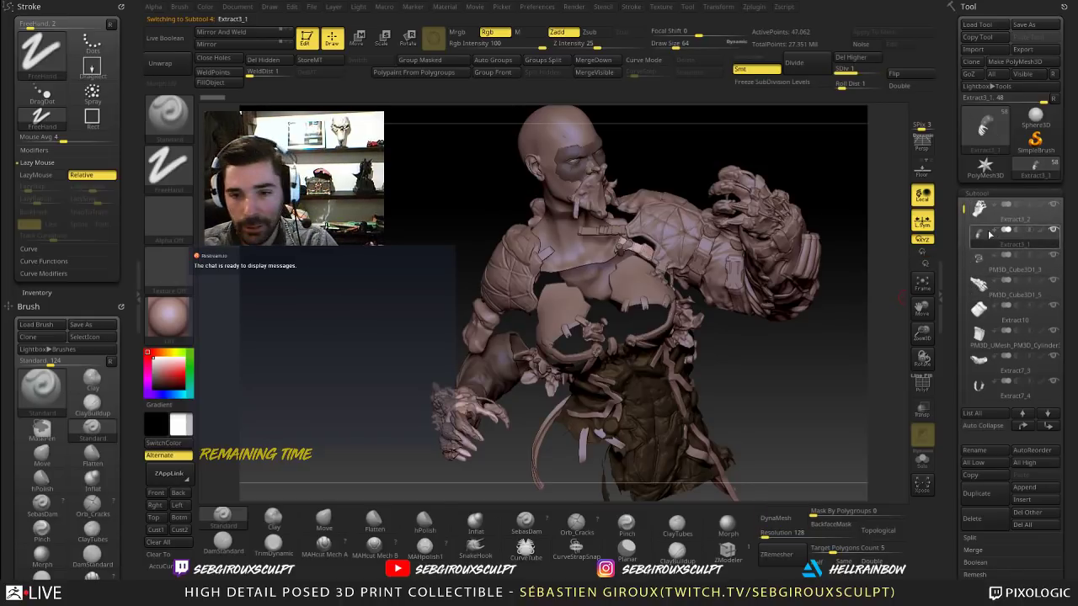
Step: Apply masking strokes to the Extract3_1 forearm down toward the wrist, working around the arm from several sides
mouse_move(782, 364)
mouse_down()
mouse_move(830, 391)
mouse_move(867, 396)
mouse_up()
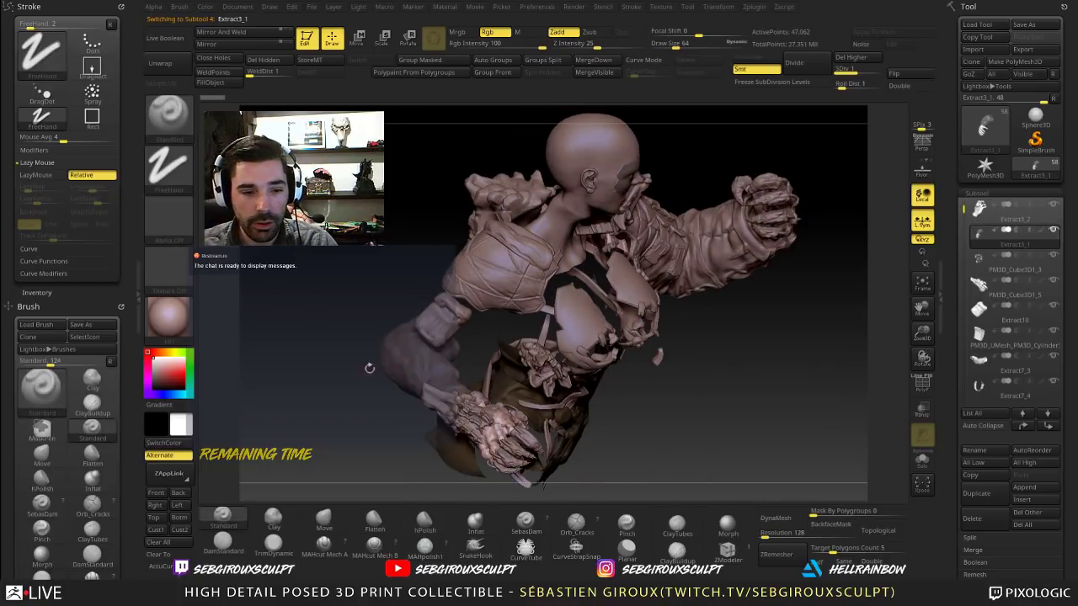
mouse_move(367, 368)
ctrl+mouse_down()
mouse_move(362, 380)
mouse_move(391, 402)
mouse_move(421, 393)
ctrl+mouse_up()
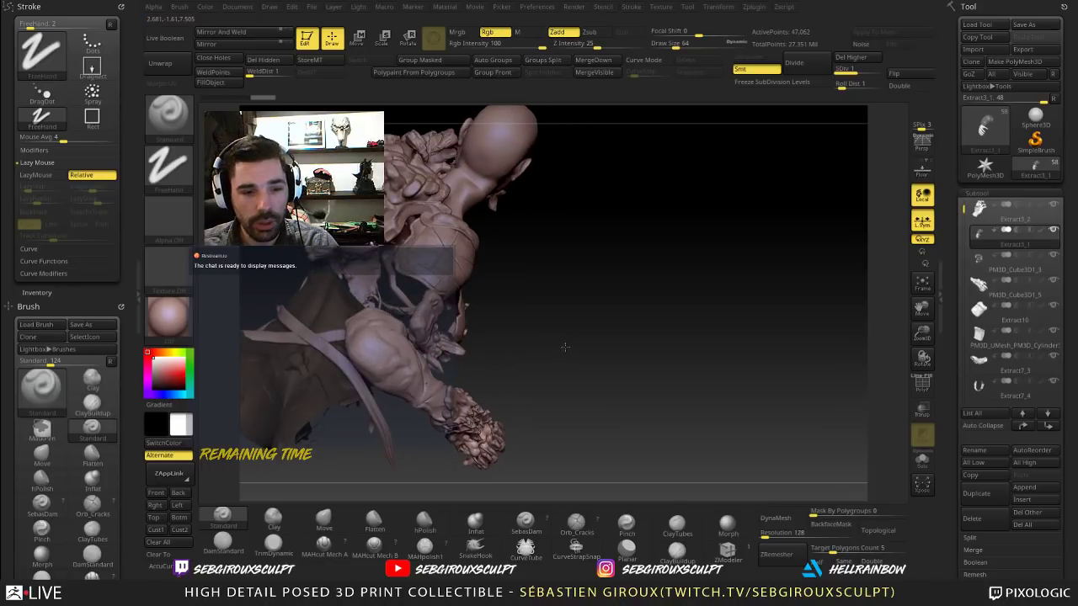
drag(566, 347, 587, 367)
drag(474, 354, 411, 354)
key(space)
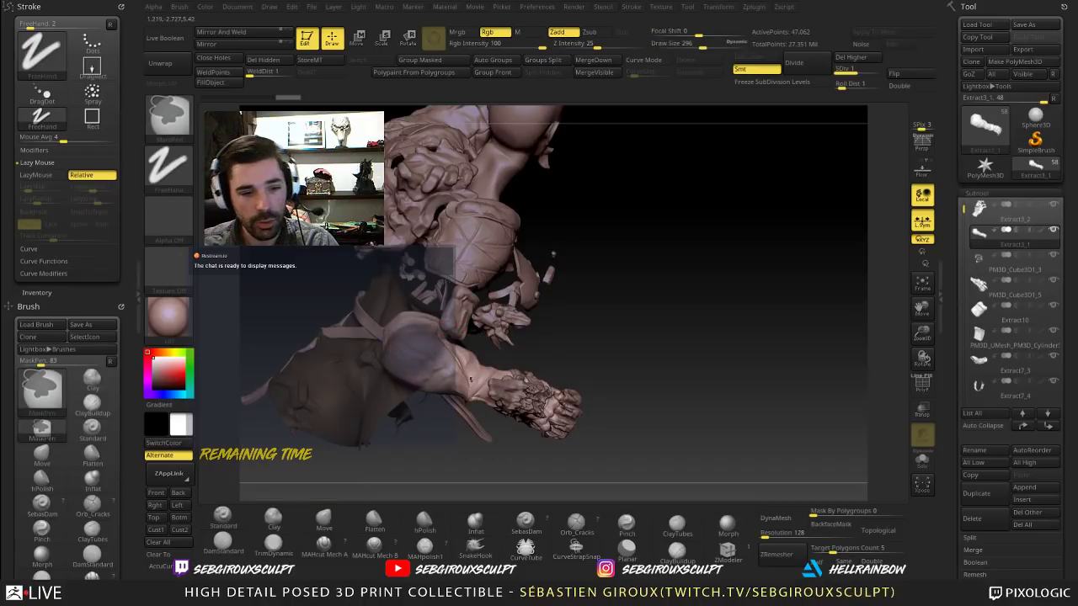
mouse_move(471, 379)
ctrl+mouse_down()
mouse_move(461, 396)
mouse_move(486, 383)
ctrl+mouse_up()
mouse_move(637, 282)
mouse_down()
mouse_move(666, 243)
mouse_move(576, 308)
mouse_move(559, 312)
mouse_move(573, 291)
mouse_move(555, 288)
mouse_up()
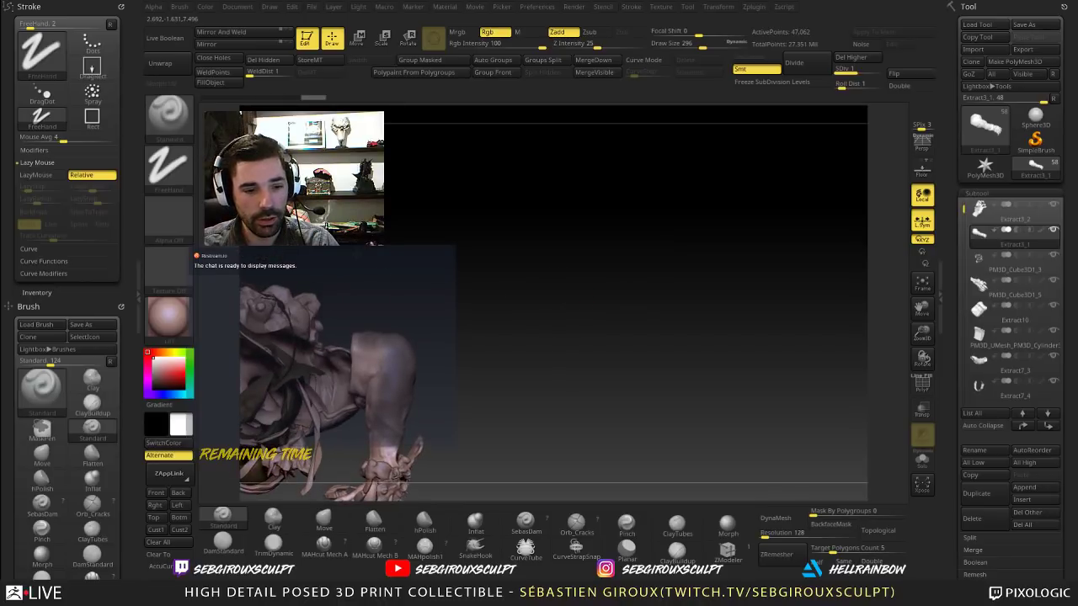
ctrl+drag(345, 246, 435, 442)
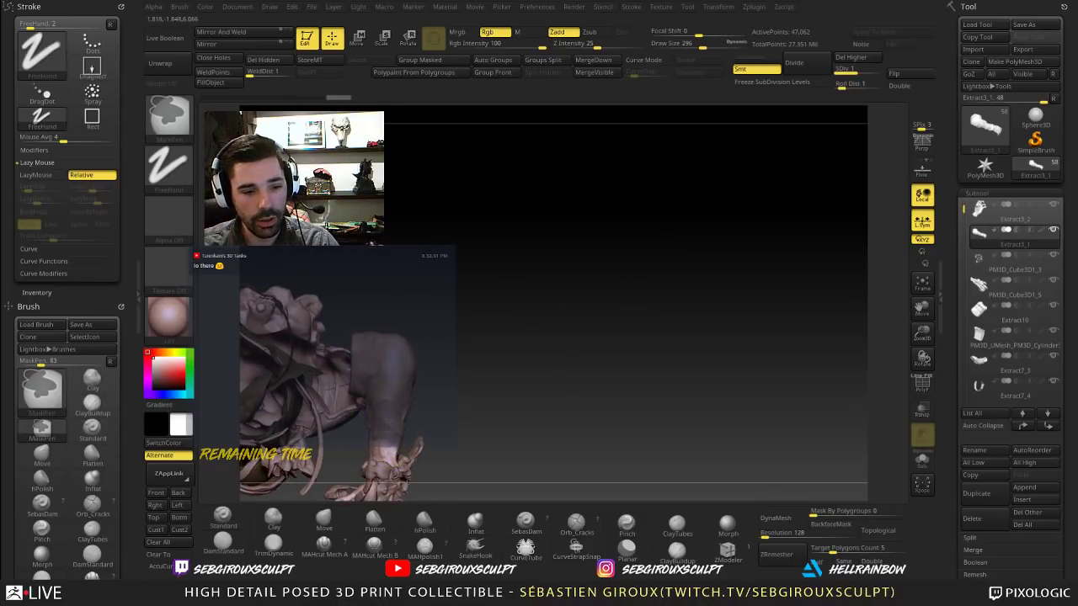
mouse_move(386, 417)
ctrl+mouse_down()
mouse_move(384, 448)
mouse_move(375, 443)
mouse_move(388, 455)
ctrl+mouse_up()
mouse_move(505, 401)
mouse_down()
mouse_move(657, 396)
mouse_move(627, 392)
mouse_move(621, 406)
mouse_up()
ctrl+click(377, 425)
drag(297, 455, 312, 282)
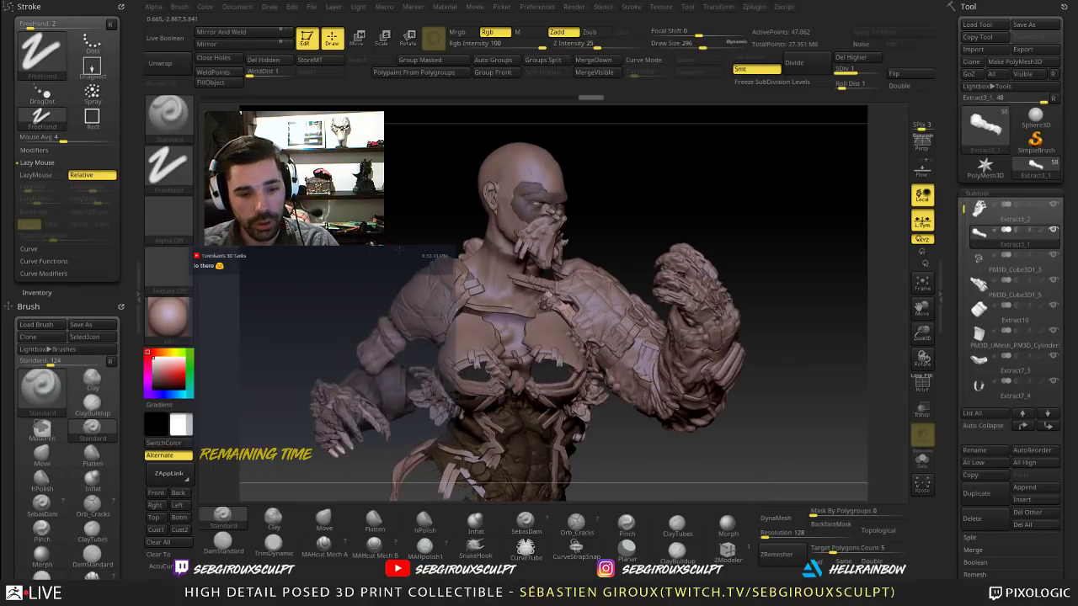
Step: Hide the legs_breakdownv13 subtool and make the neighbouring Extract1 piece active
drag(810, 413, 815, 365)
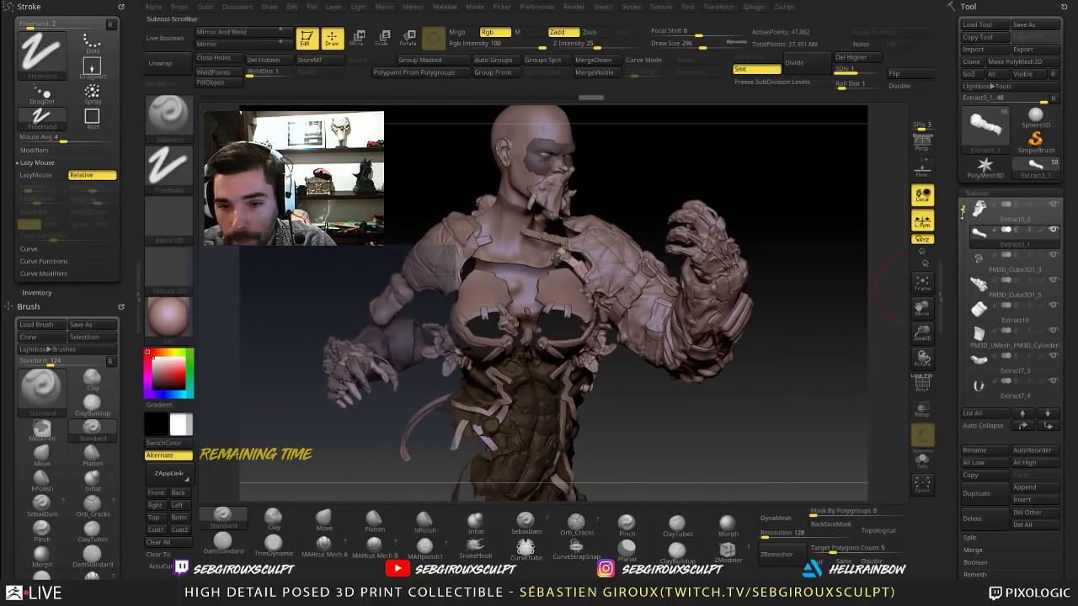
drag(965, 211, 965, 213)
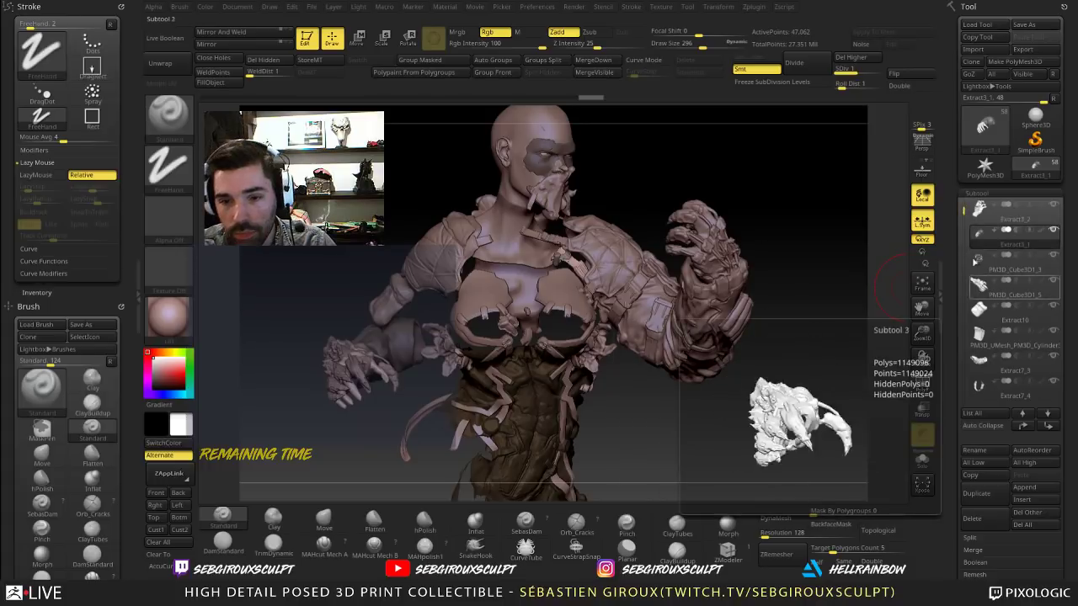
mouse_move(689, 423)
mouse_down()
mouse_move(663, 424)
mouse_move(702, 433)
mouse_up()
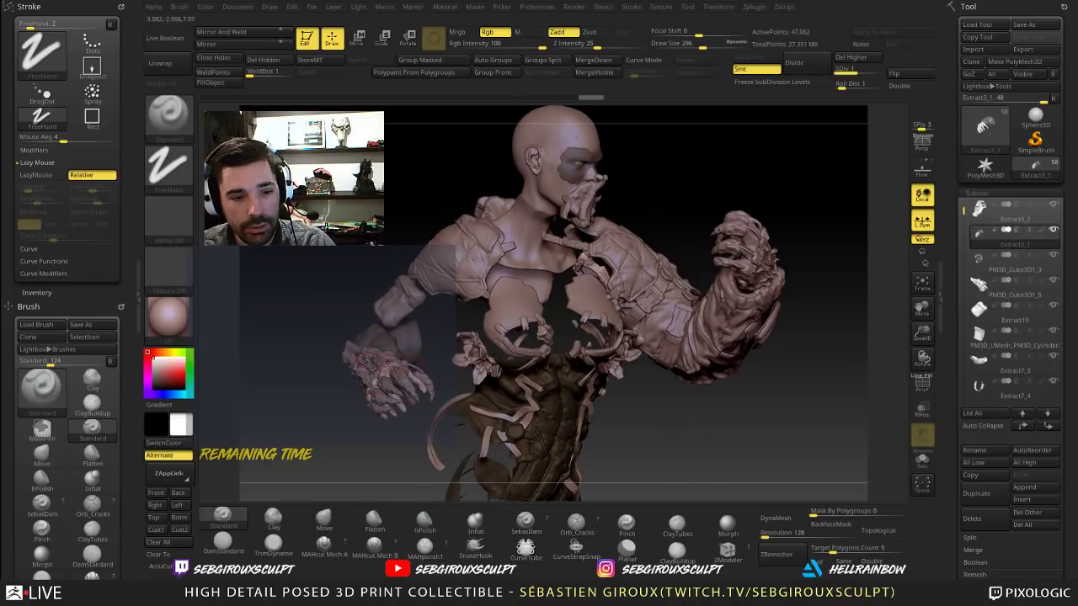
mouse_move(343, 430)
mouse_down()
mouse_move(371, 446)
mouse_move(357, 409)
mouse_up()
drag(700, 425, 679, 389)
drag(963, 212, 964, 207)
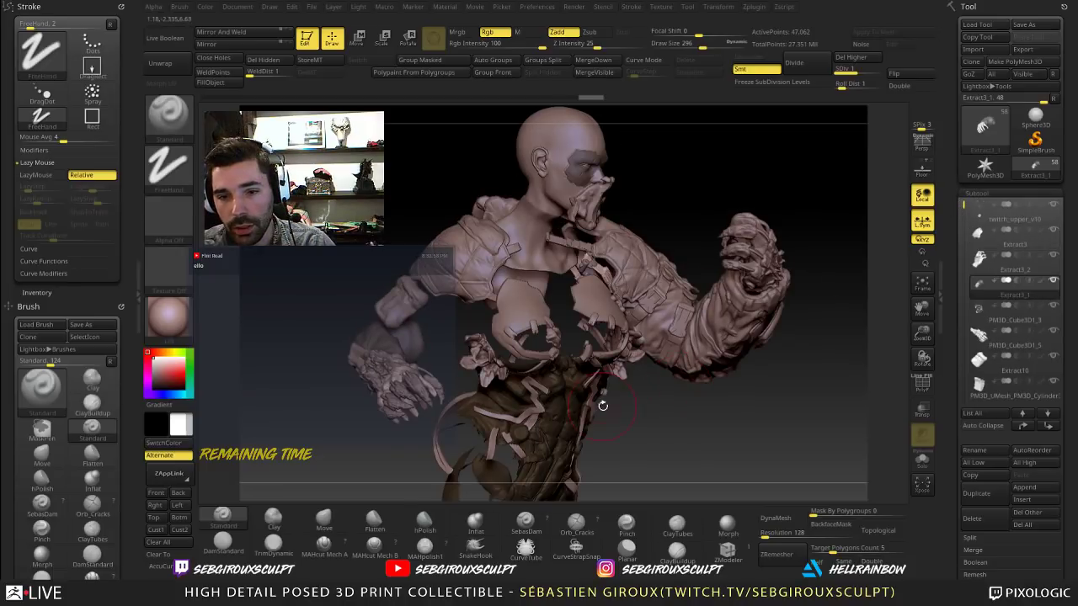
alt+click(572, 410)
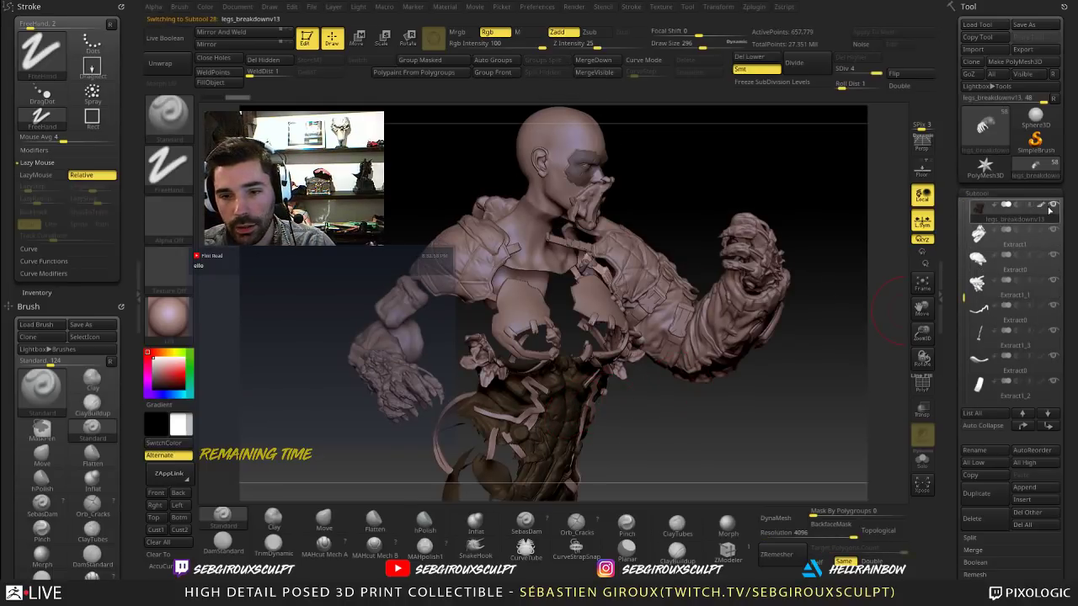
click(976, 246)
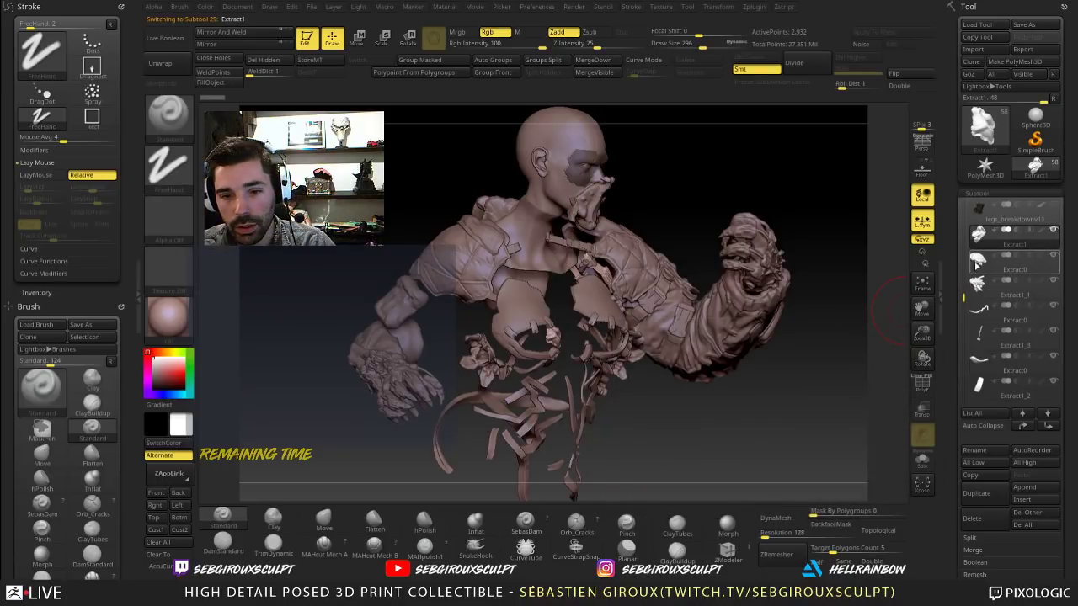
Step: Select the Toxine_pose_D_Details_v13 head subtool on the figure and hide it
mouse_move(979, 263)
drag(963, 297, 959, 252)
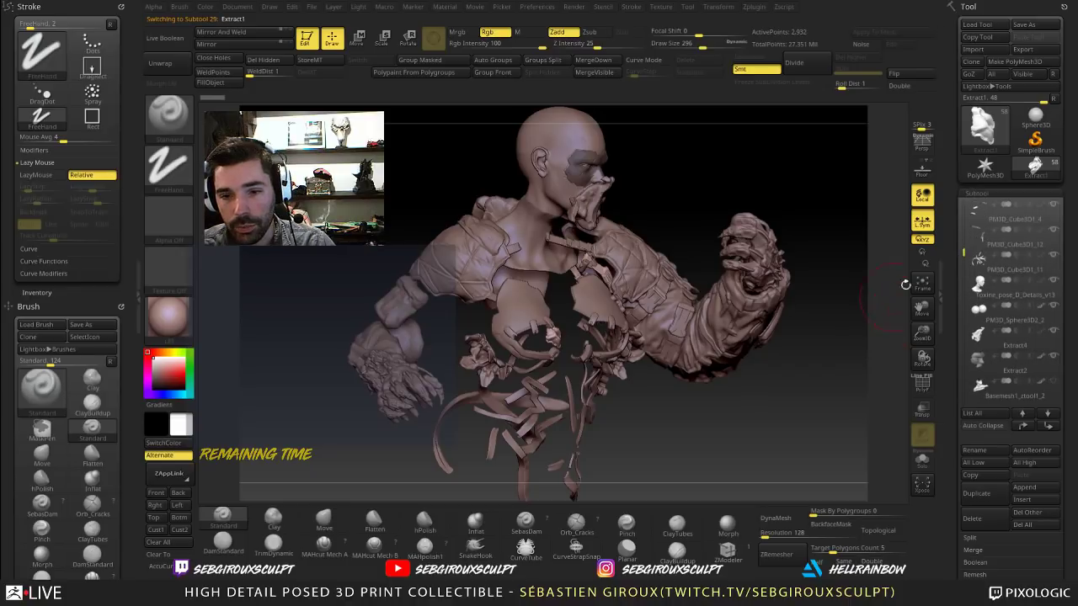
drag(830, 389, 726, 380)
drag(850, 360, 850, 341)
mouse_move(368, 450)
mouse_down()
mouse_move(415, 459)
mouse_move(541, 419)
mouse_move(678, 323)
mouse_move(660, 362)
mouse_move(713, 304)
mouse_move(713, 378)
mouse_move(679, 356)
mouse_up()
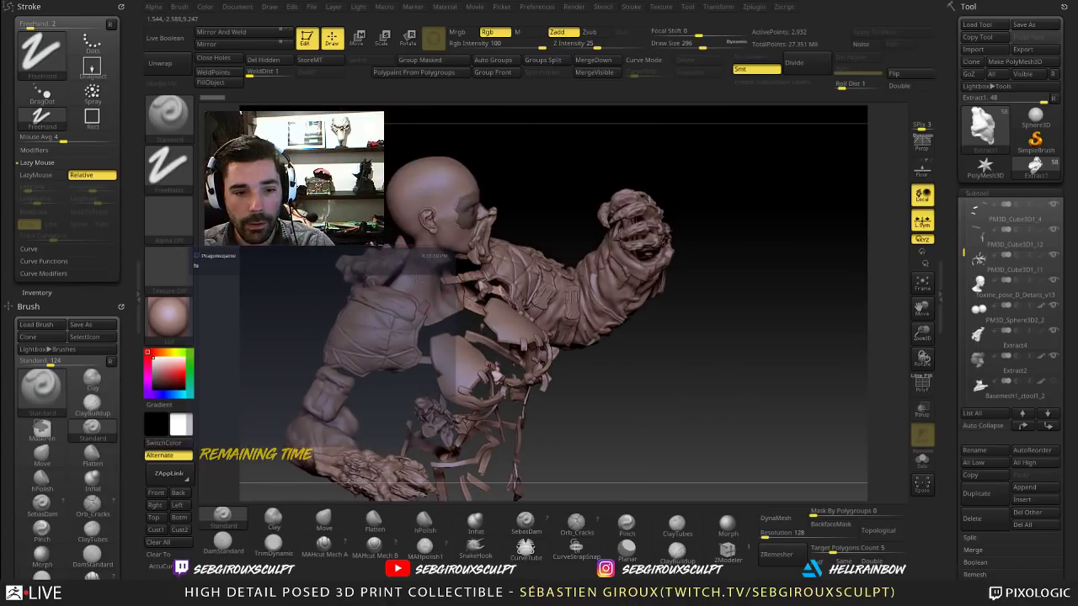
alt+click(498, 271)
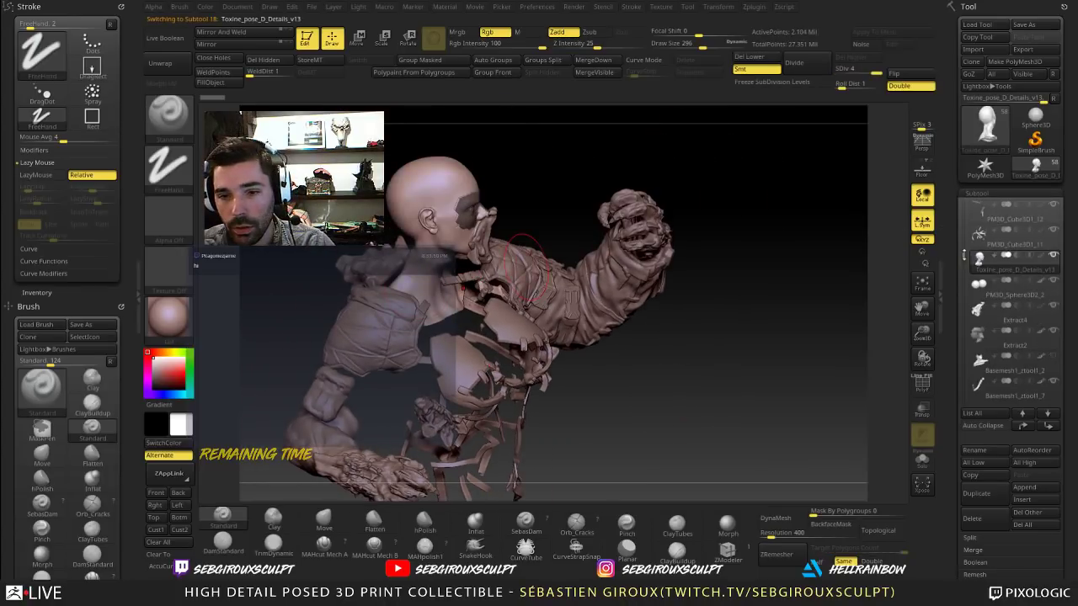
click(1054, 257)
Step: Hide the Extract7_4 strap and the Extract7_3 wrapped sleeve on the raised arm
alt+click(571, 288)
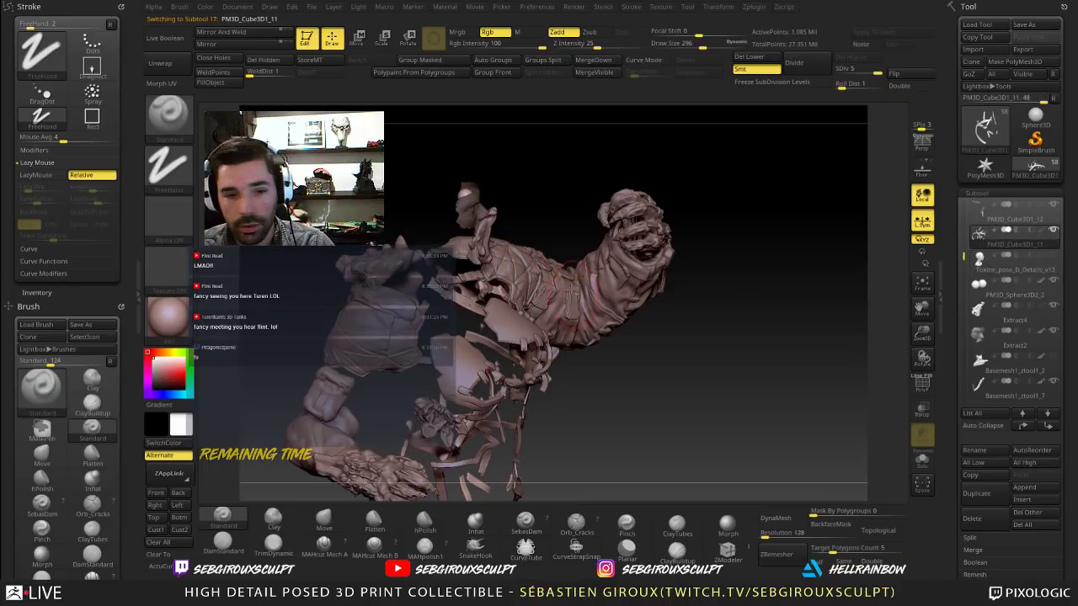
alt+click(572, 294)
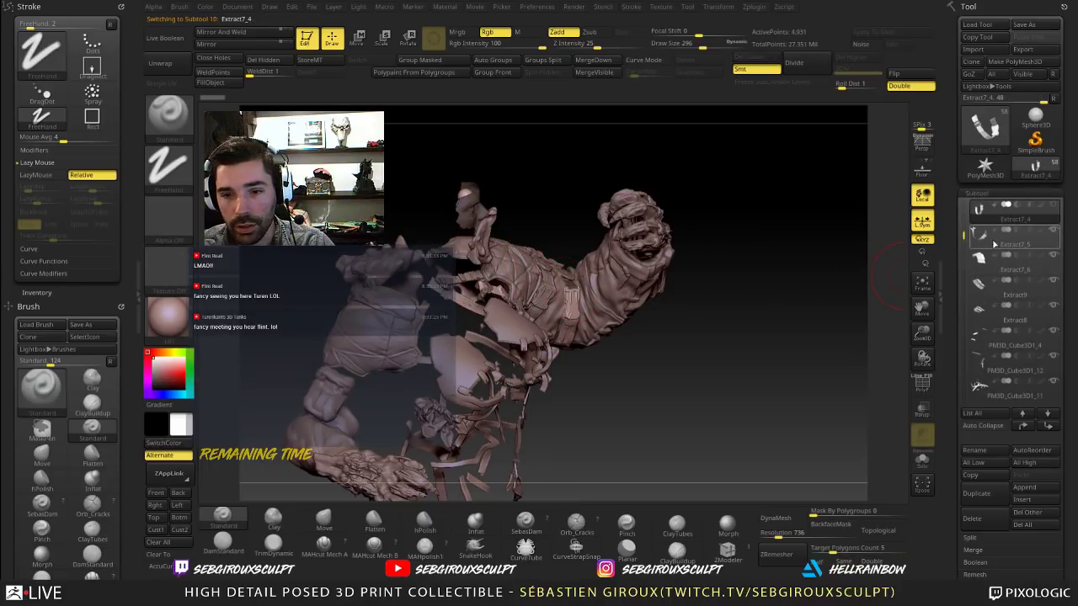
click(1054, 231)
drag(964, 235, 964, 229)
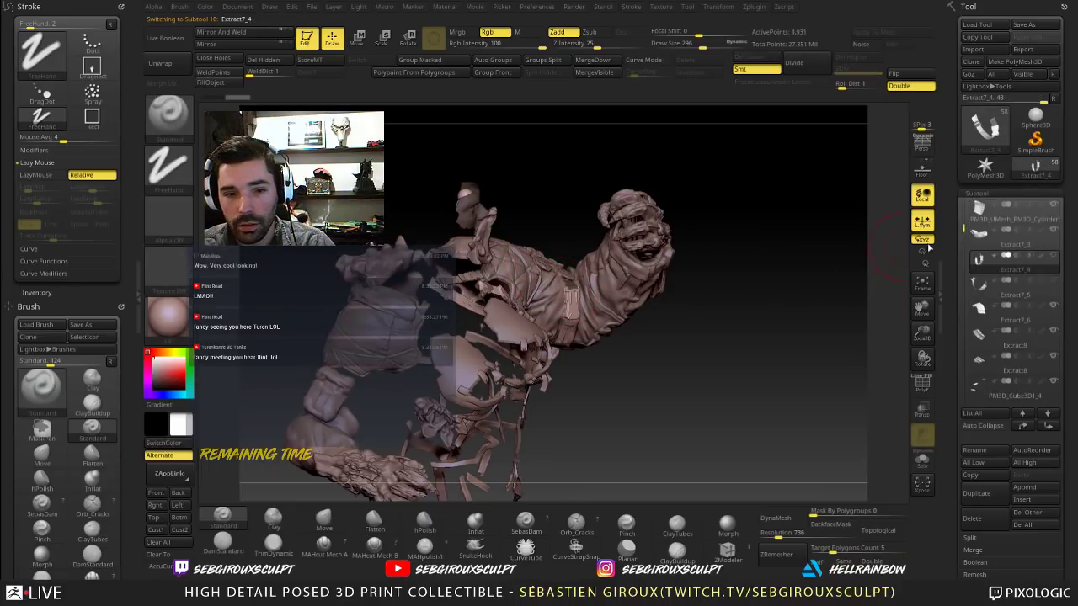
alt+click(517, 273)
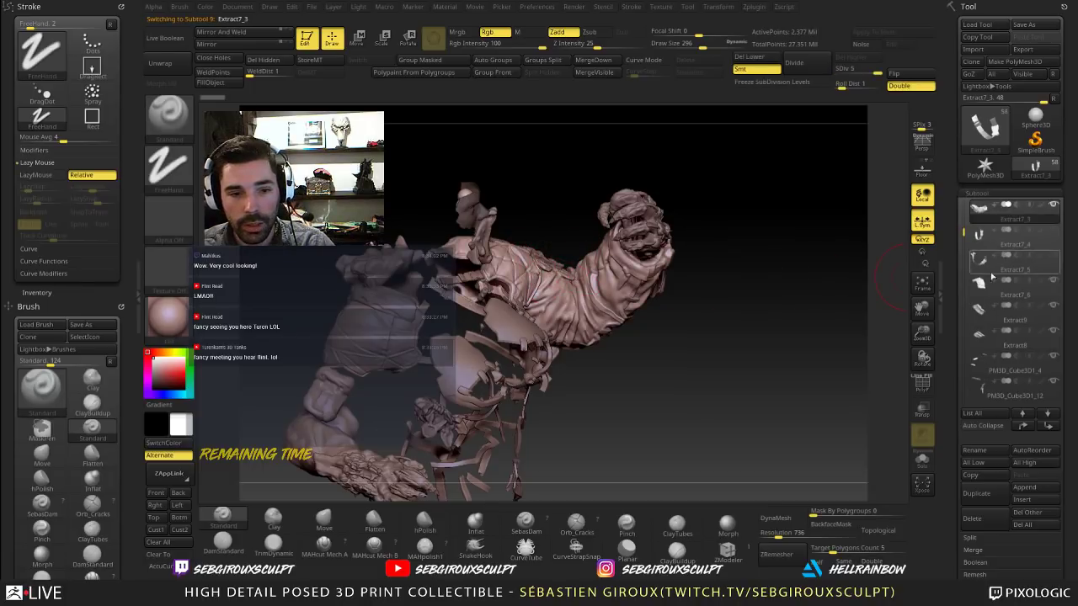
click(1054, 208)
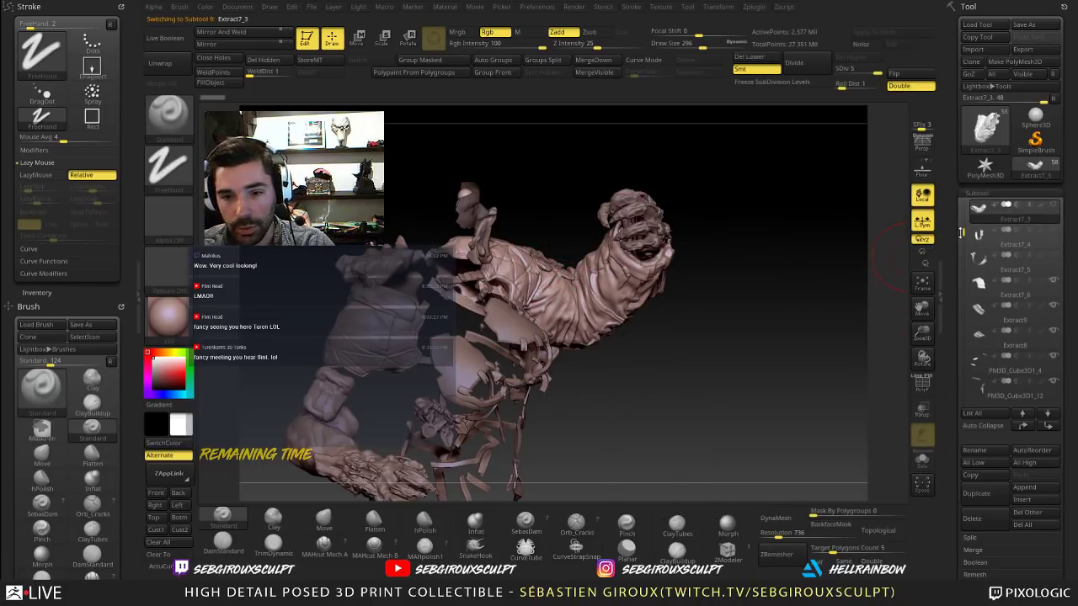
Step: Browse the subtool list and inspect the raised arm, checking the separate pieces up to Extract7_6
drag(964, 232, 964, 221)
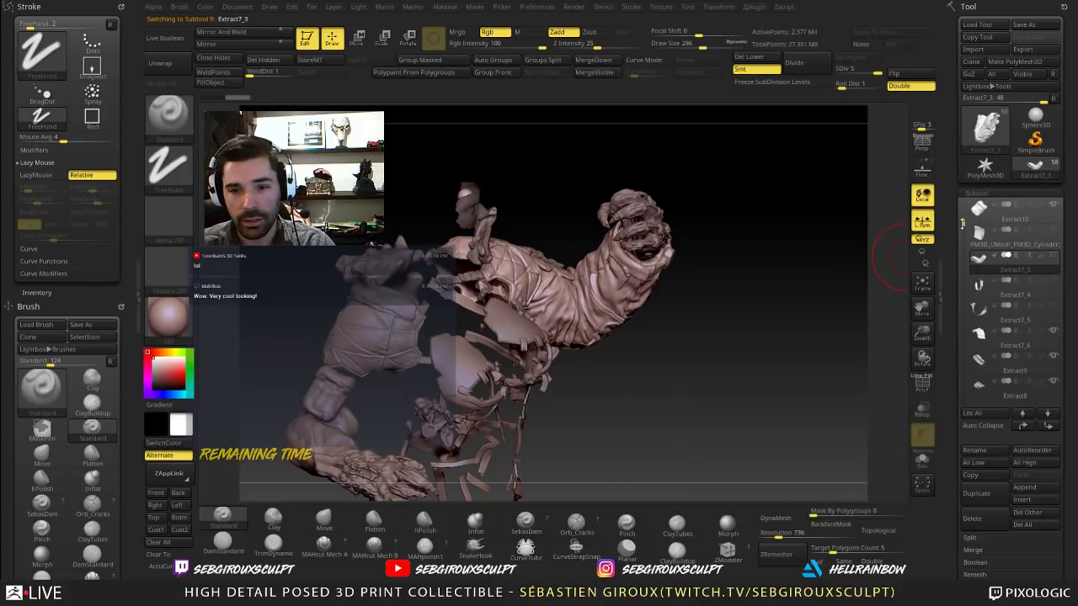
drag(965, 223, 963, 218)
drag(819, 313, 807, 316)
click(985, 236)
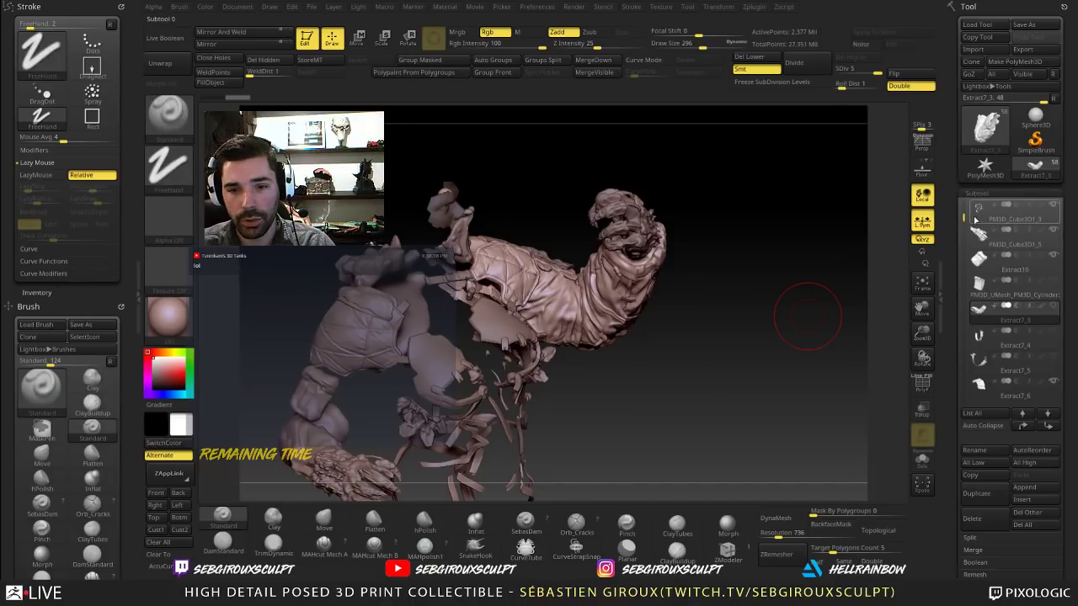
drag(964, 220, 963, 206)
mouse_move(977, 266)
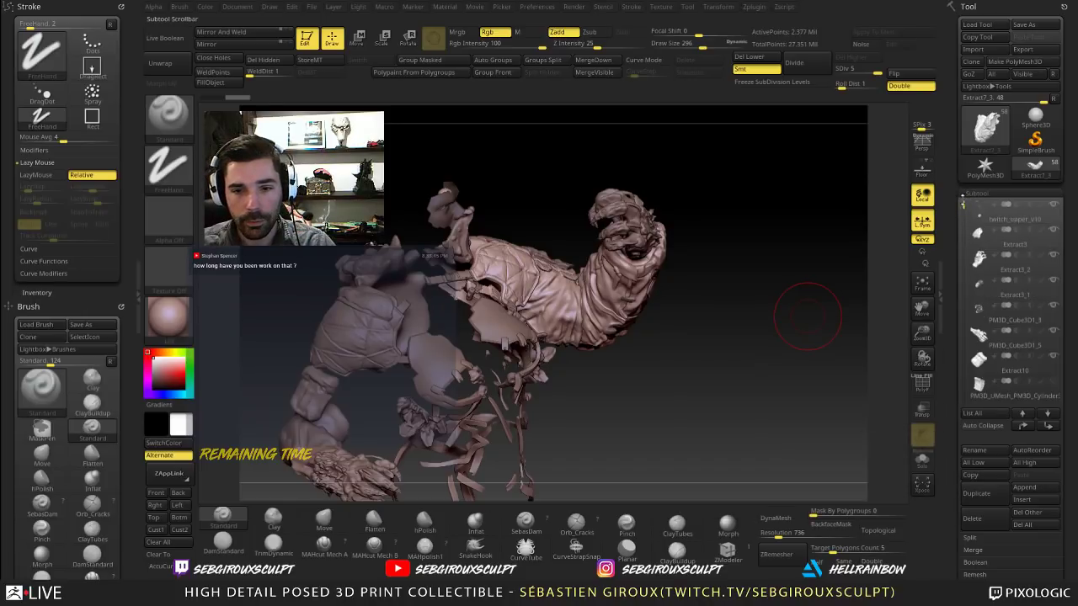
drag(752, 340, 754, 354)
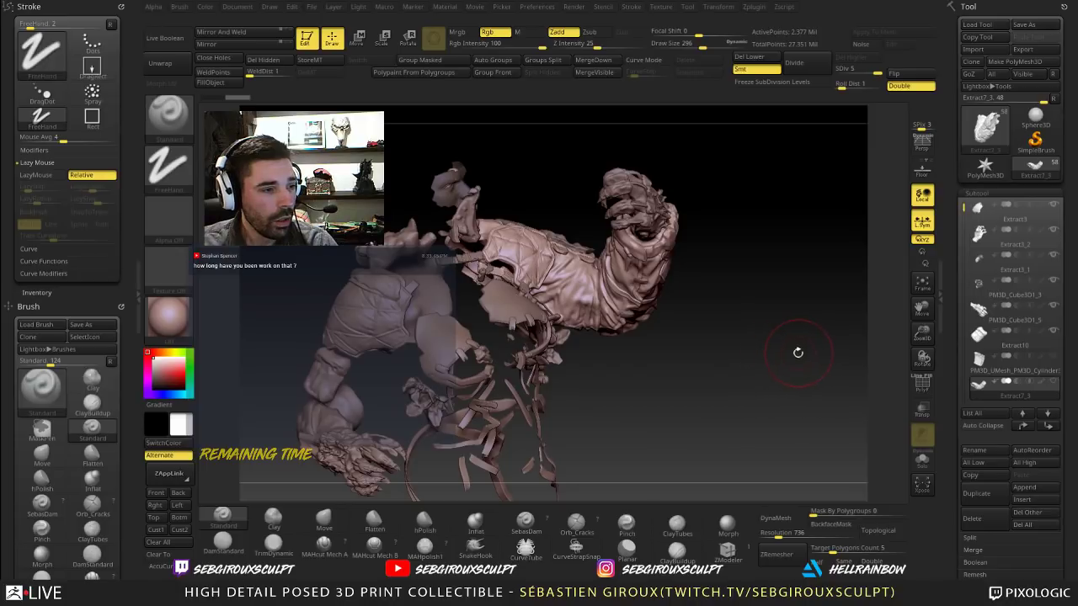
drag(963, 209, 964, 234)
click(985, 263)
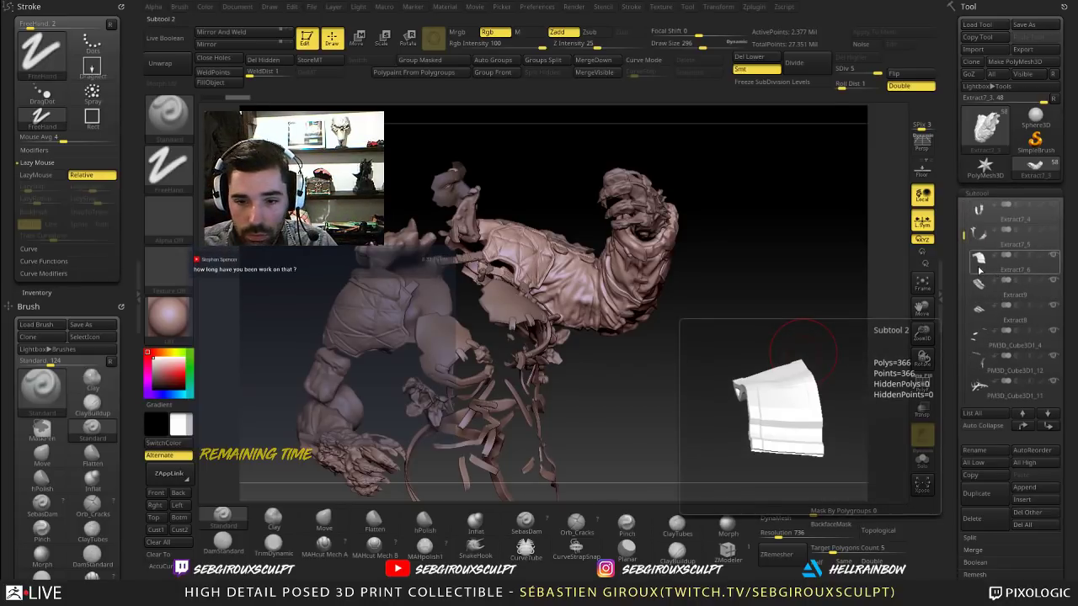
Step: Hide the Extract7_6 and Extract8 pieces and make PM3D_Cube3D1_11 the active subtool
click(1053, 257)
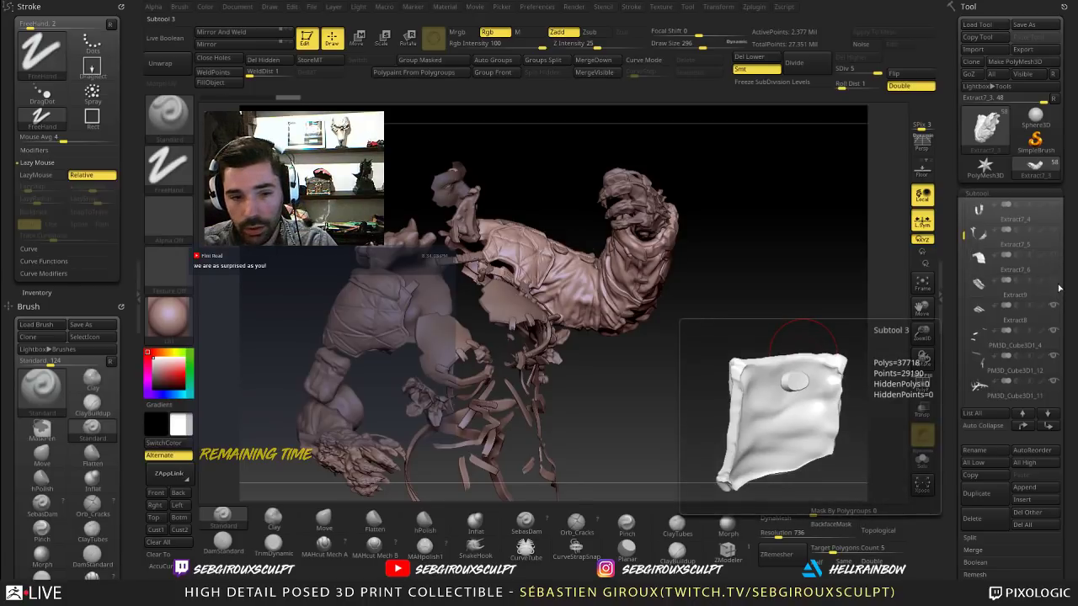
click(1054, 310)
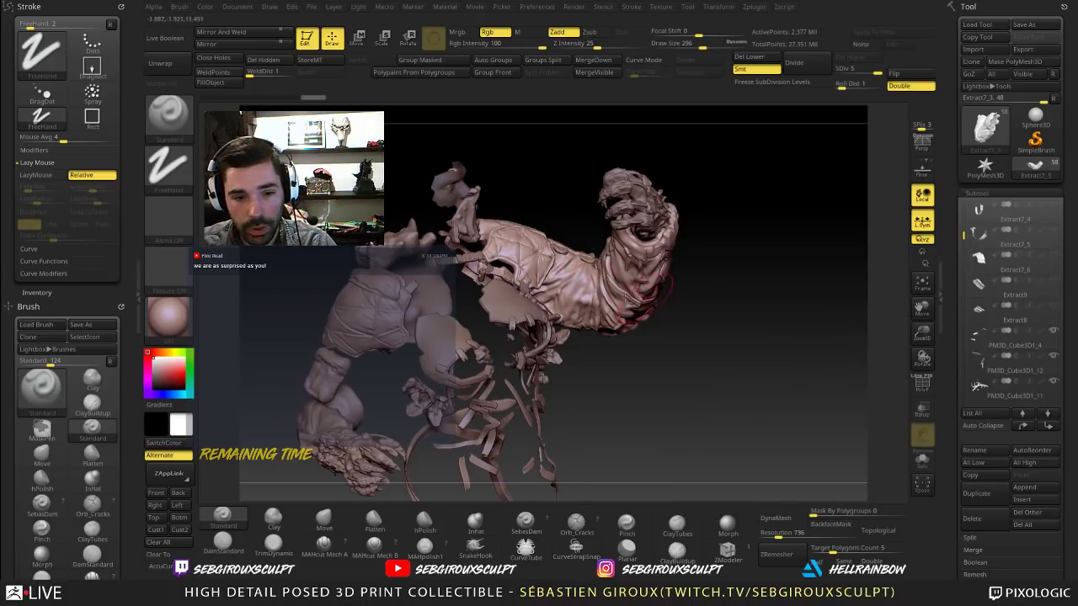
click(1019, 369)
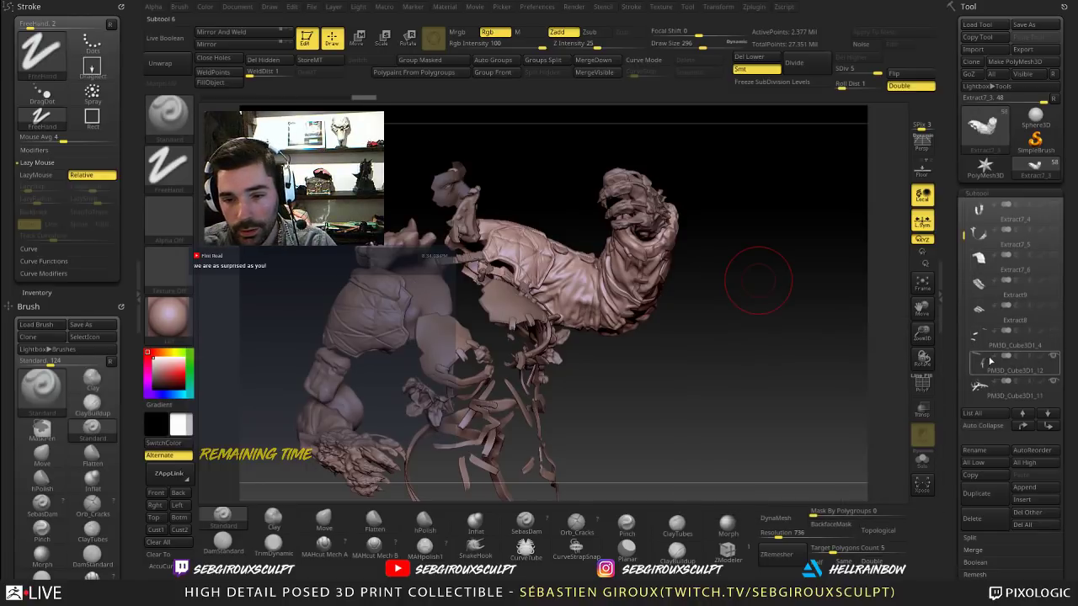
click(979, 387)
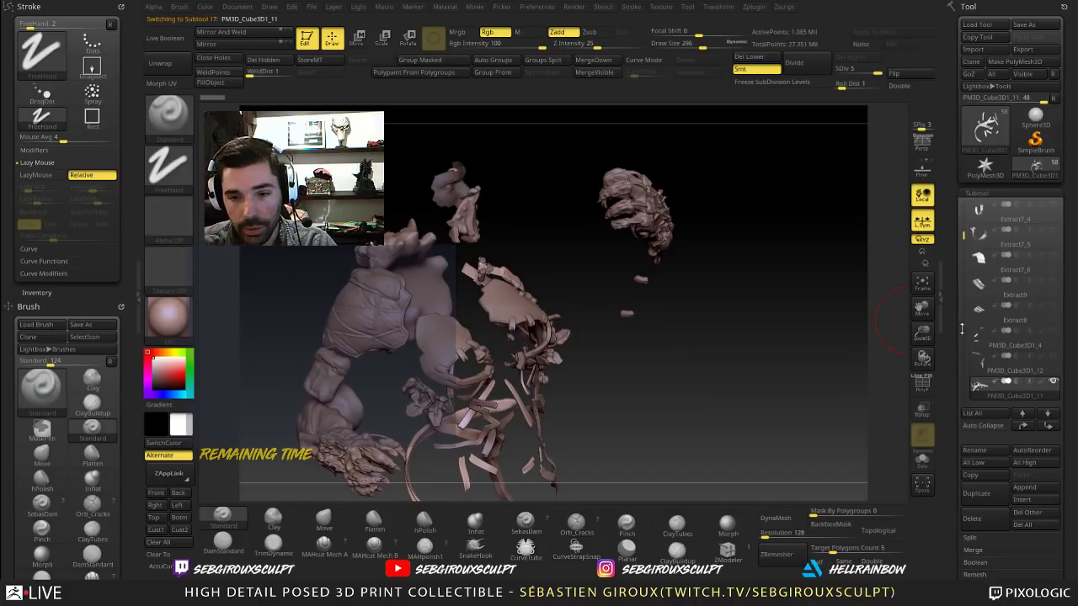
Step: Hide the PM3D_Cube3D1_11 strands and make the Extract4 piece beside the neck the active subtool
drag(962, 329, 962, 310)
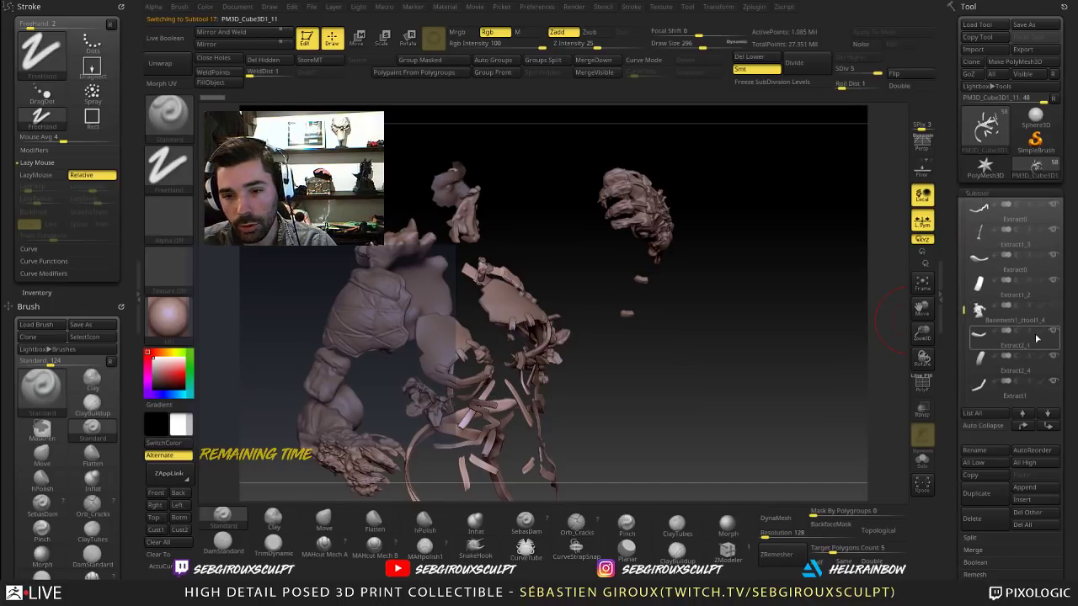
scroll(978, 310, up, 3)
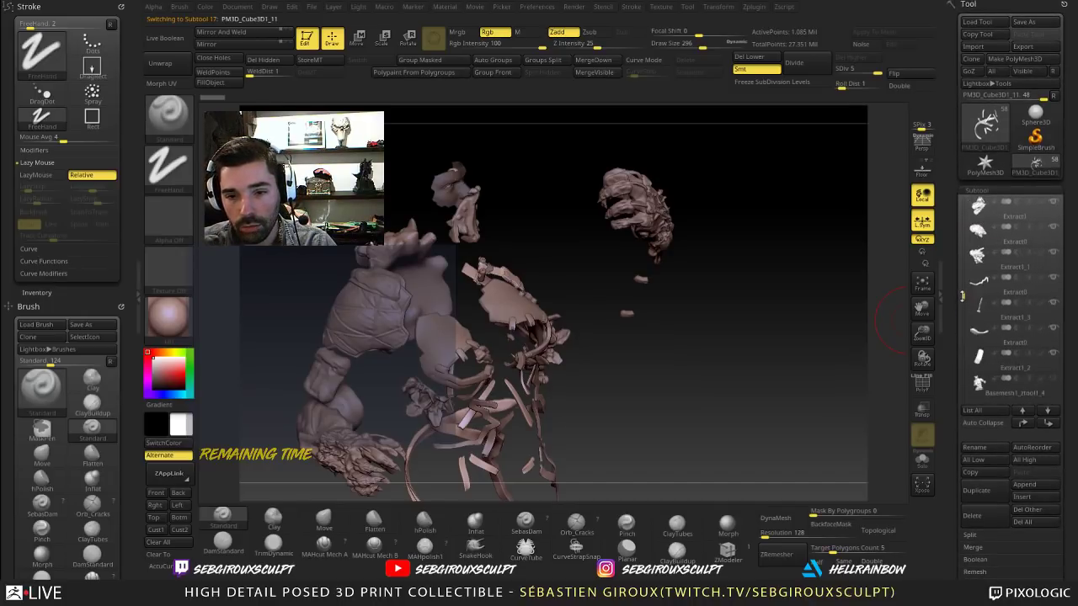
scroll(1011, 295, up, 4)
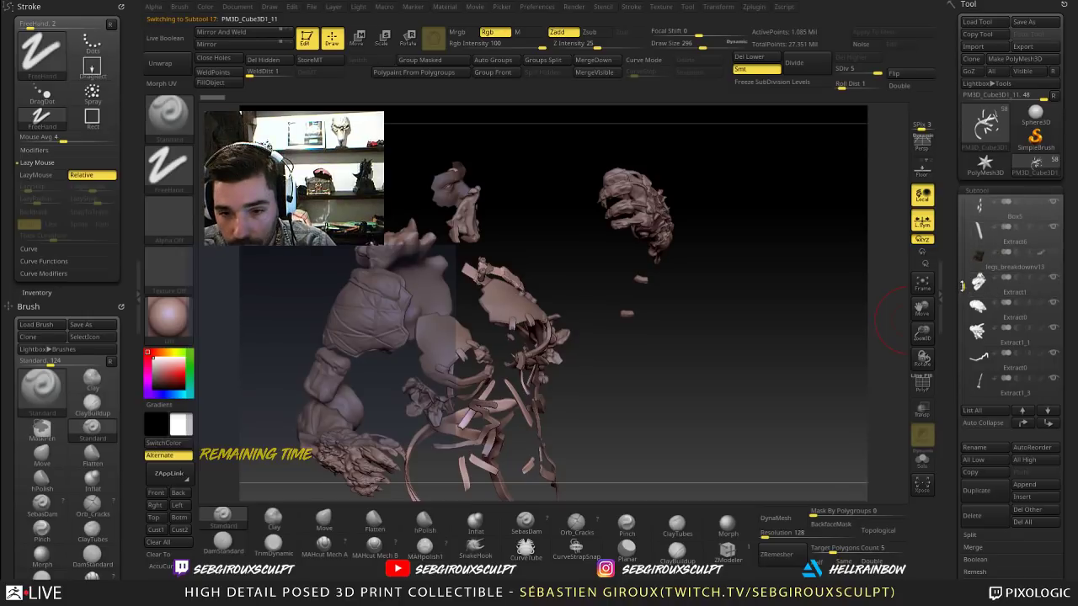
drag(963, 275, 962, 250)
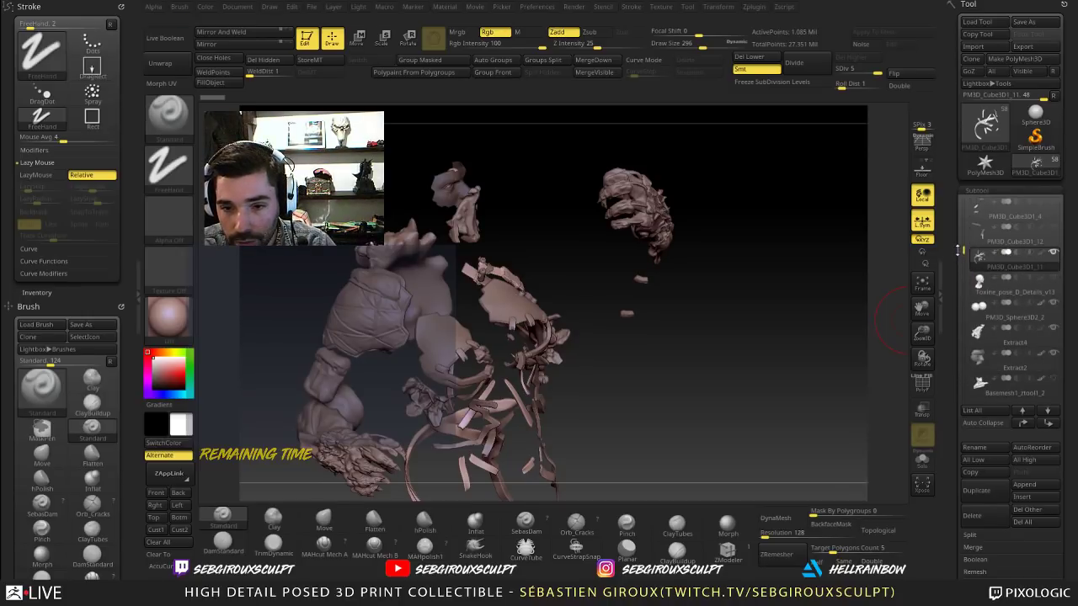
click(978, 312)
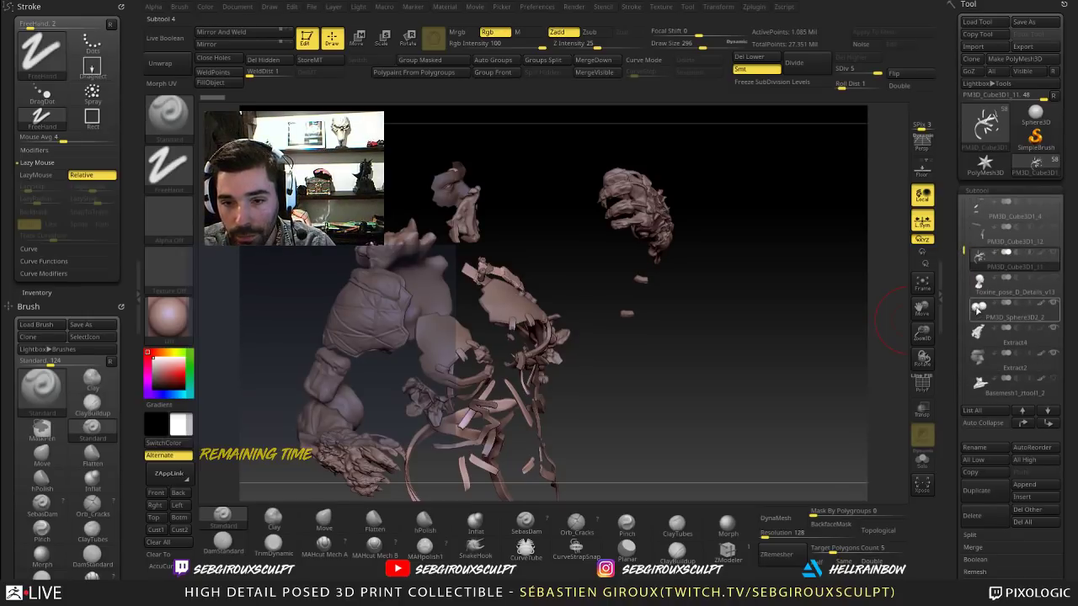
click(977, 334)
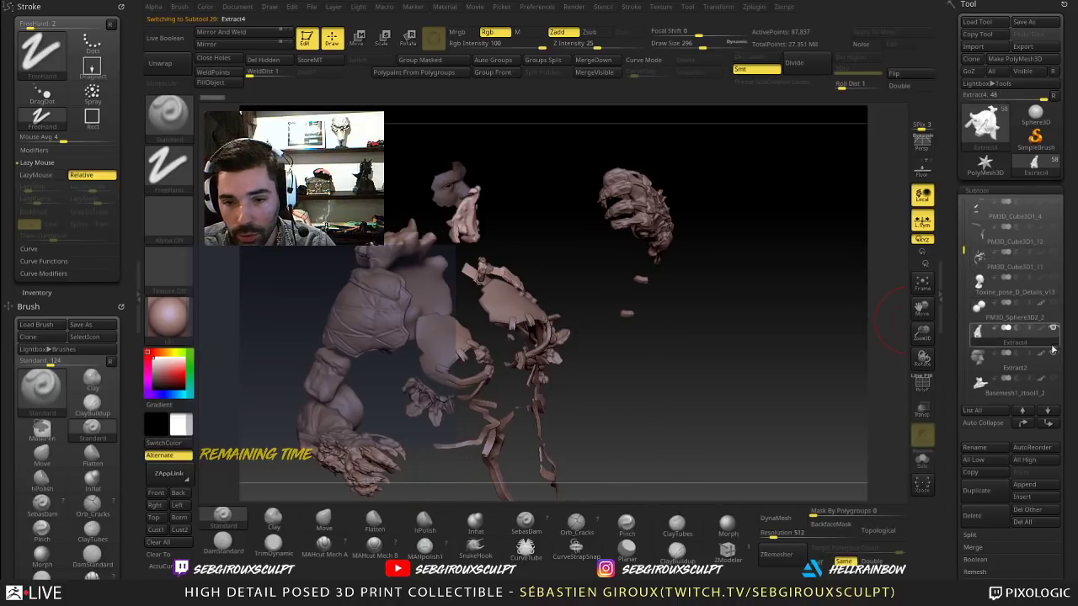
Step: Hide Extract4, Extract7 and the neighbouring torso shell, and make PM3D_Cube3D1_5 the active subtool
alt+drag(743, 351, 763, 331)
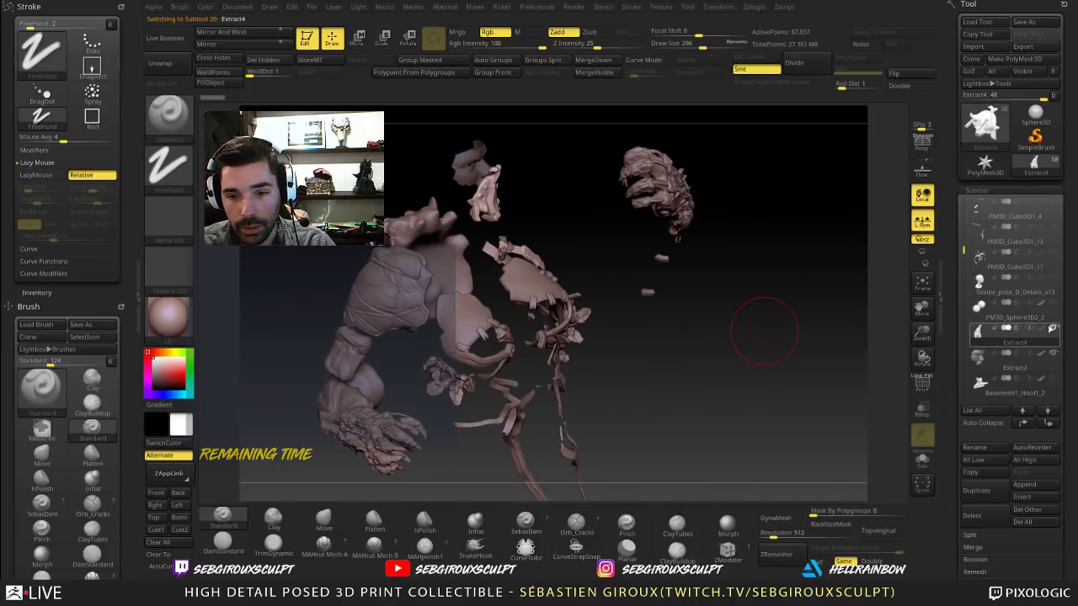
click(965, 358)
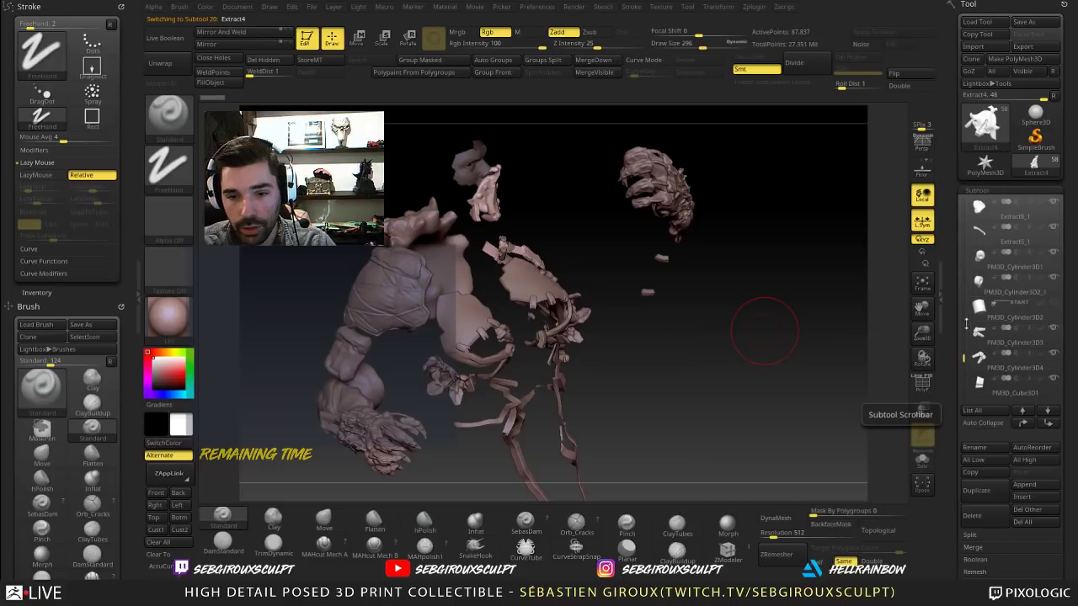
drag(963, 355, 962, 338)
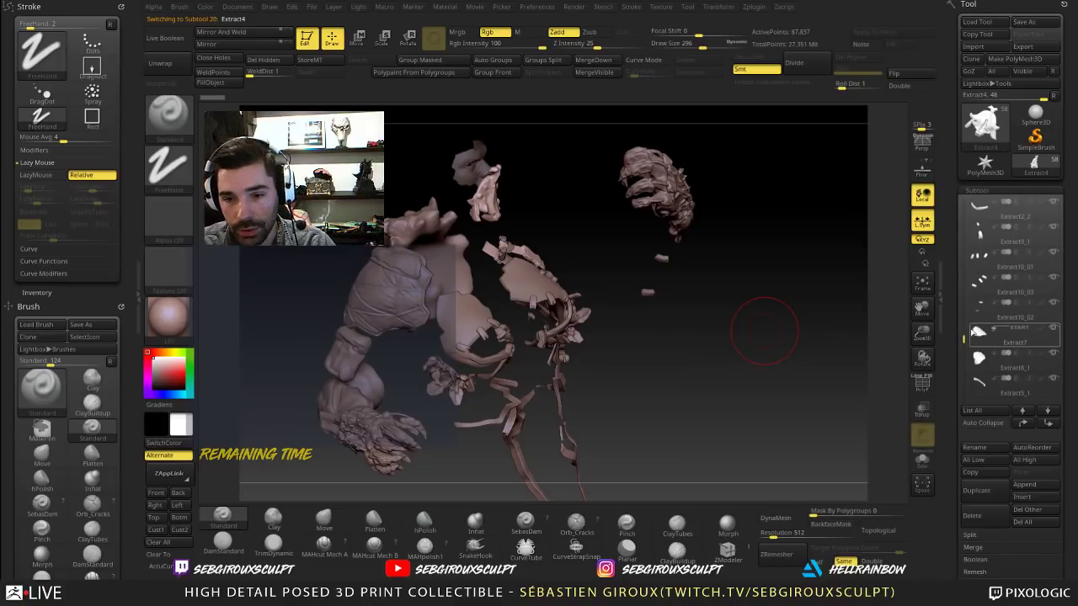
click(1053, 329)
click(1055, 359)
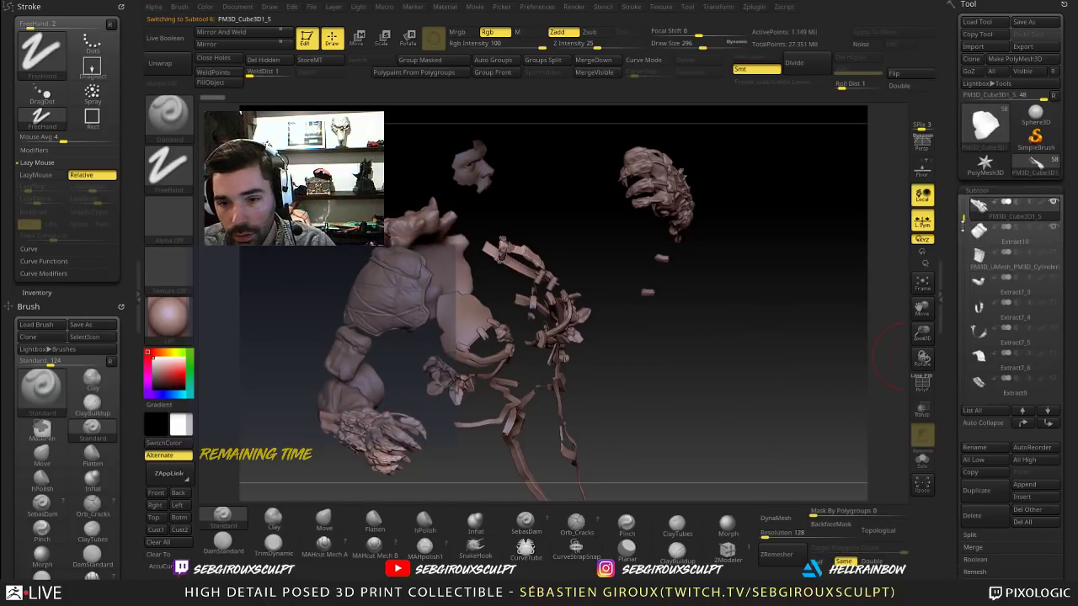
Step: Hide the Basemesh1_ztool1_7 strap and the Extract5 and Extract5_4 pieces around the chest and shoulder
drag(962, 225, 959, 265)
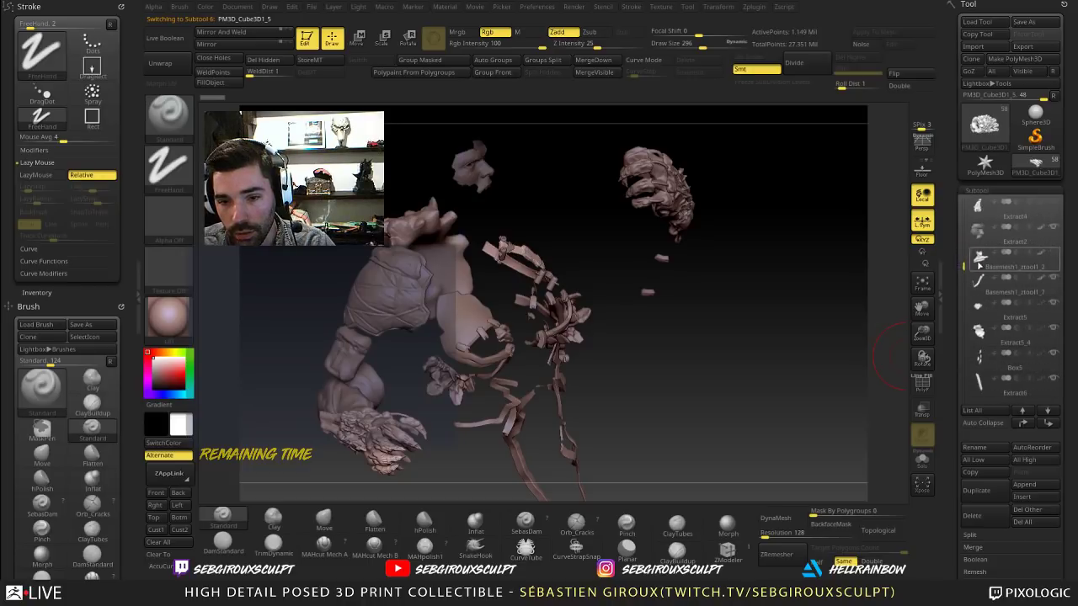
click(1056, 282)
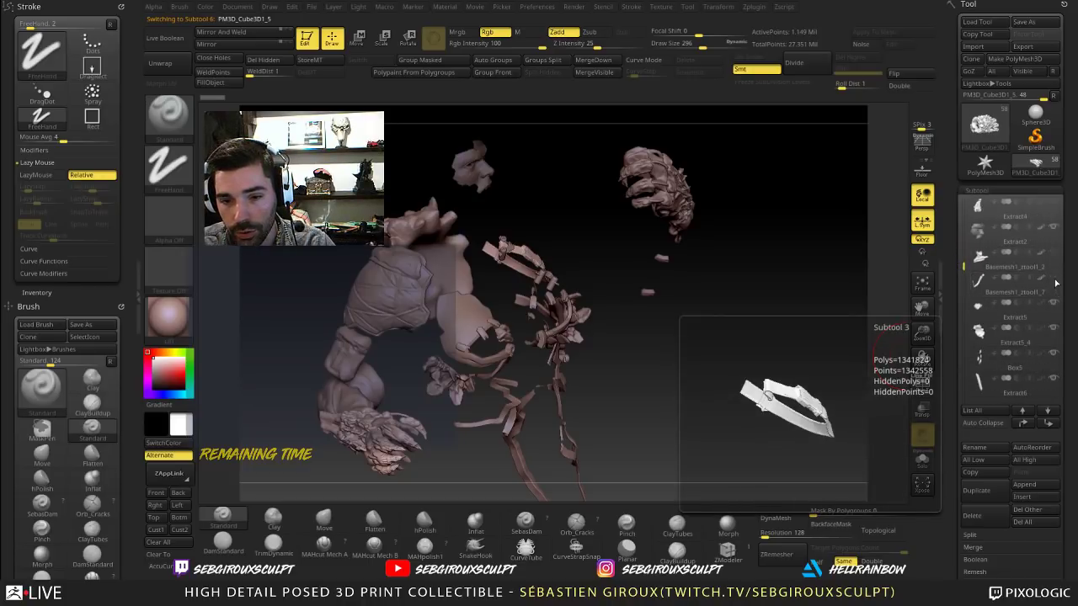
click(1055, 306)
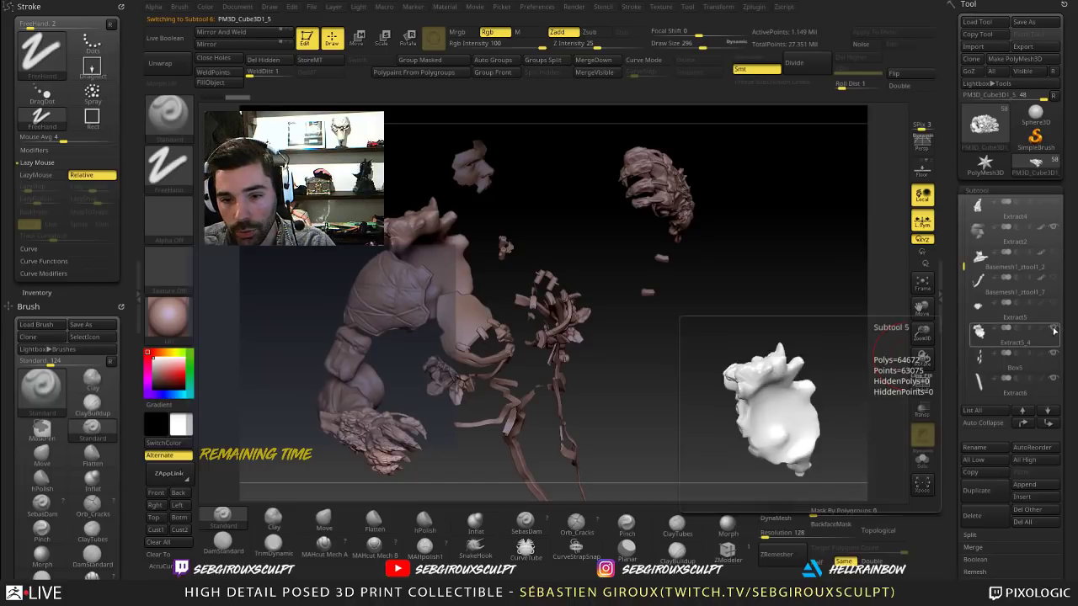
click(1055, 329)
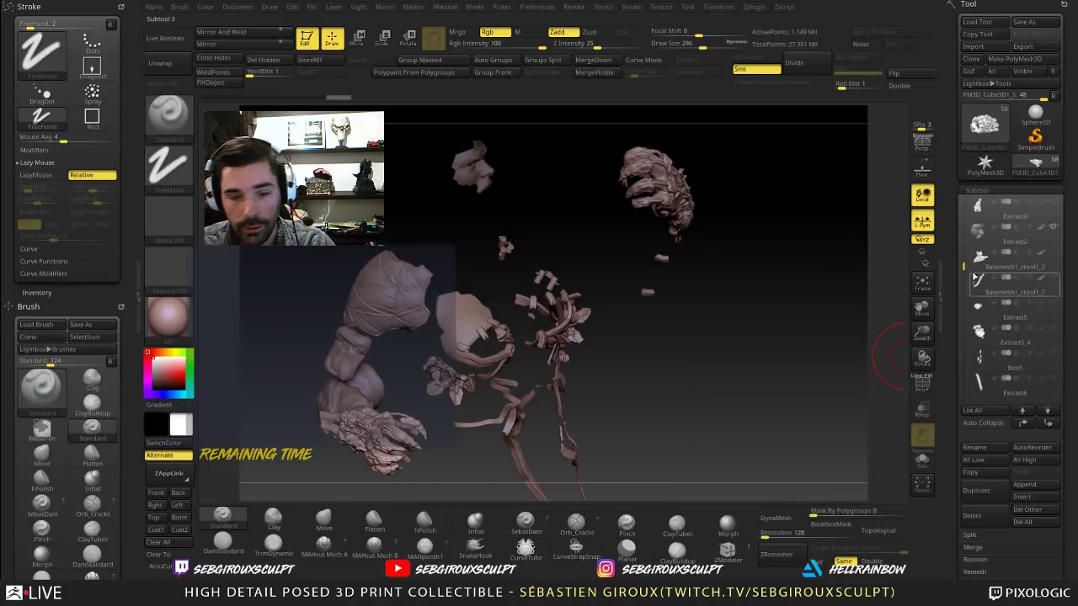
Step: Isolate the Extract3 shoulder pad, and show only the Extract3_2 and Extract3_1 arm and hand pieces with it
drag(963, 267, 963, 291)
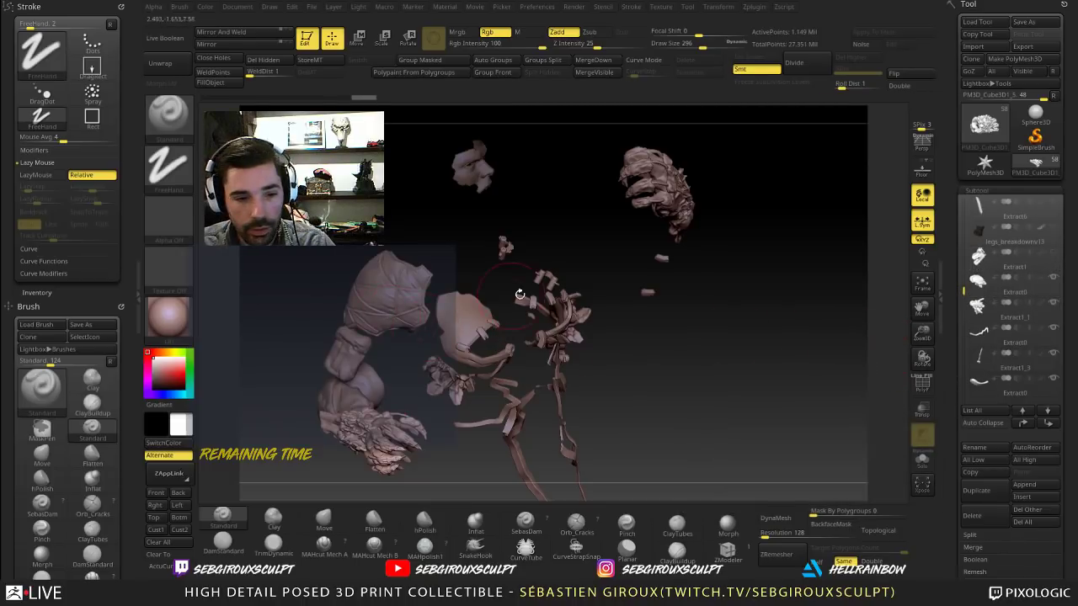
alt+click(377, 316)
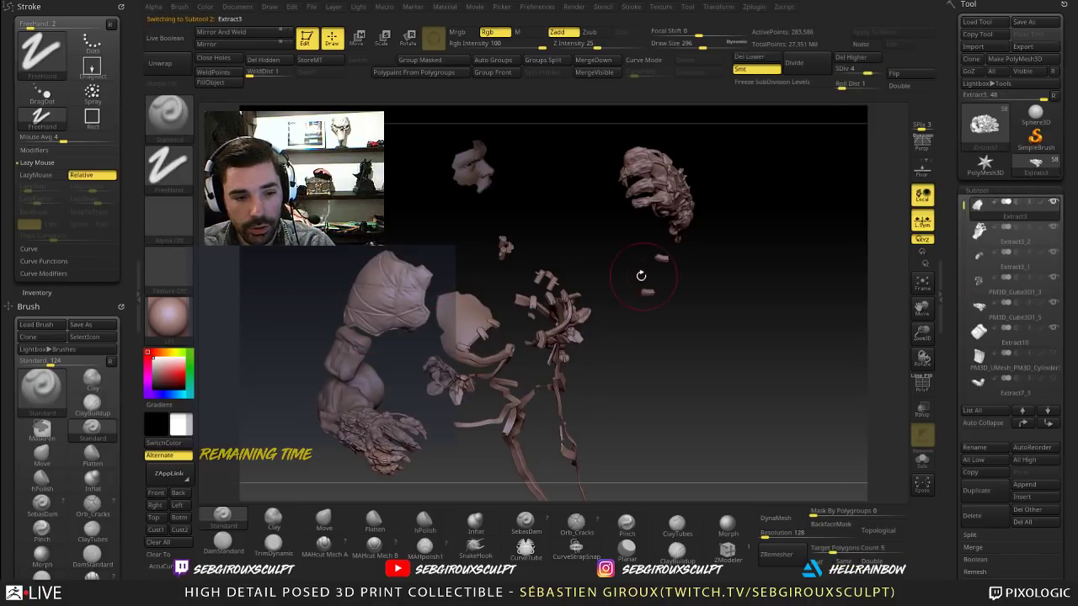
ctrl+shift+click(1053, 203)
click(1053, 227)
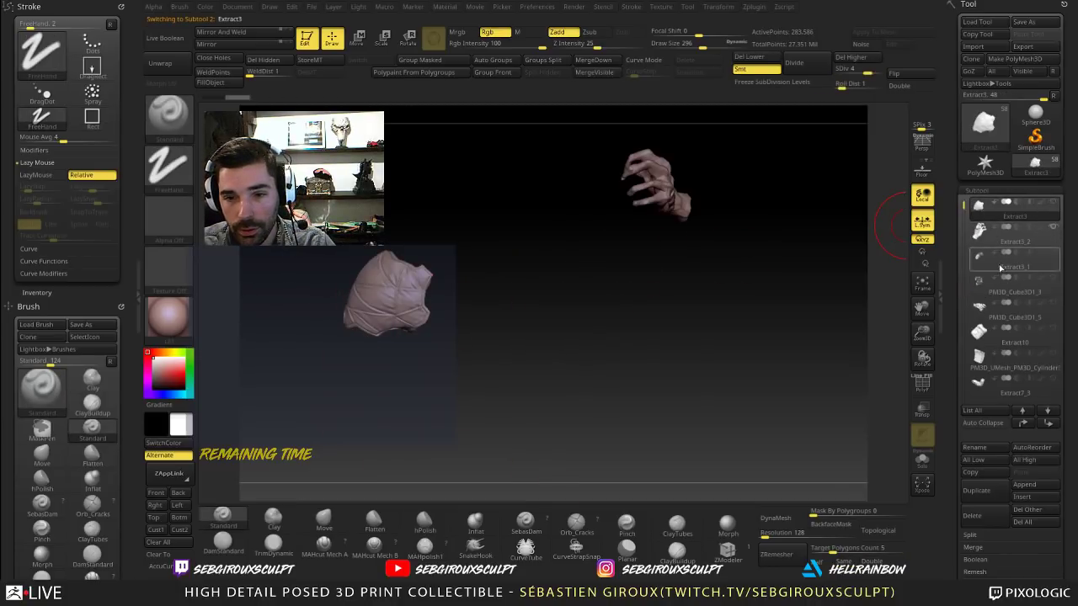
click(1053, 256)
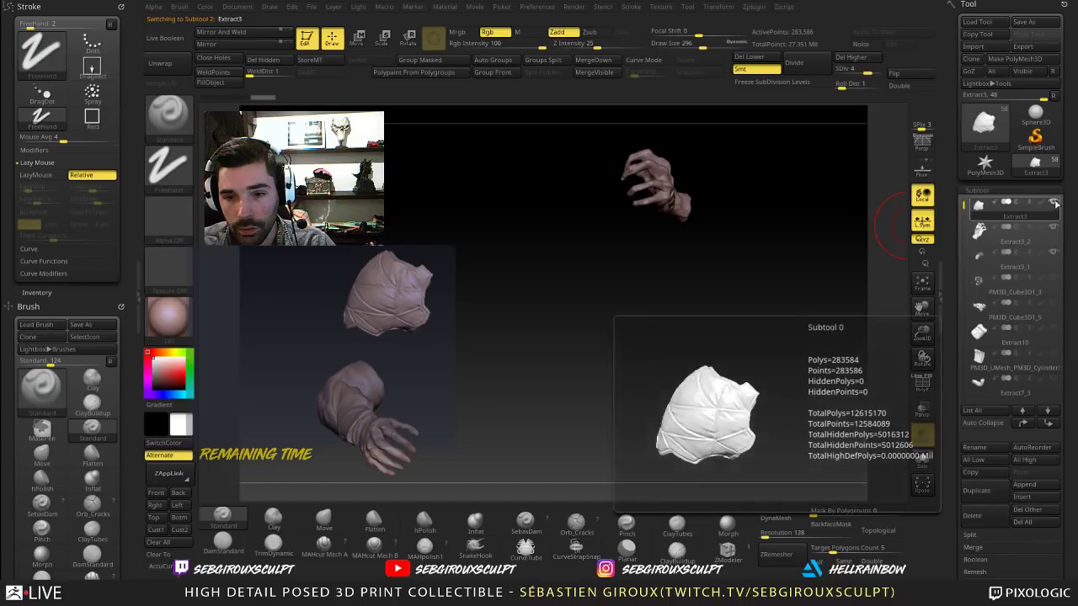
Step: Show the Extract10 arm band and make the PM3D_UMesh_PM3D_Cylinder3D1_8 wrist piece the active subtool
drag(964, 206, 962, 211)
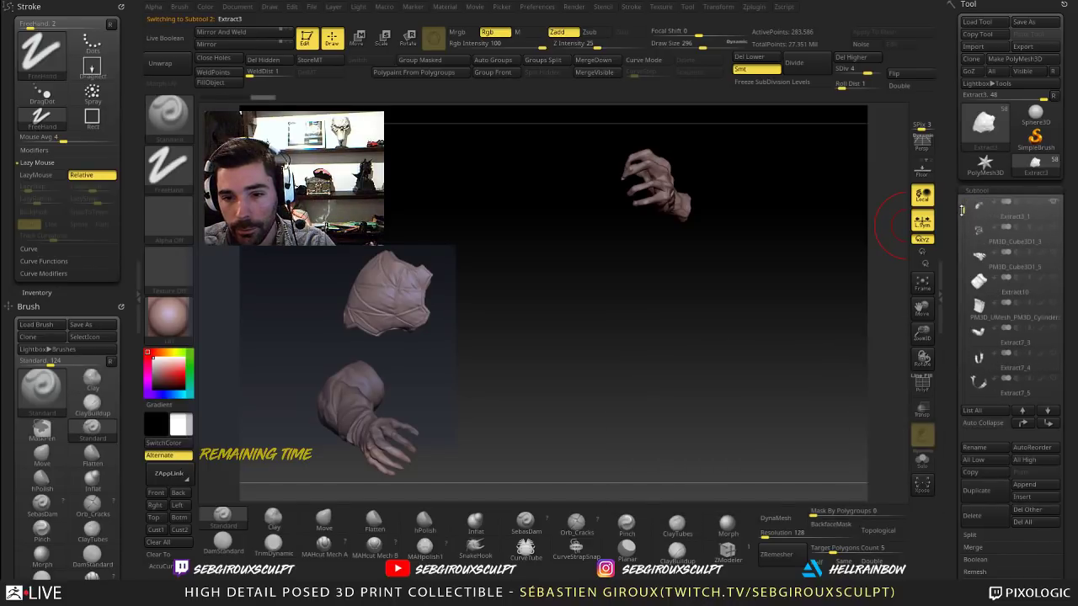
mouse_move(998, 285)
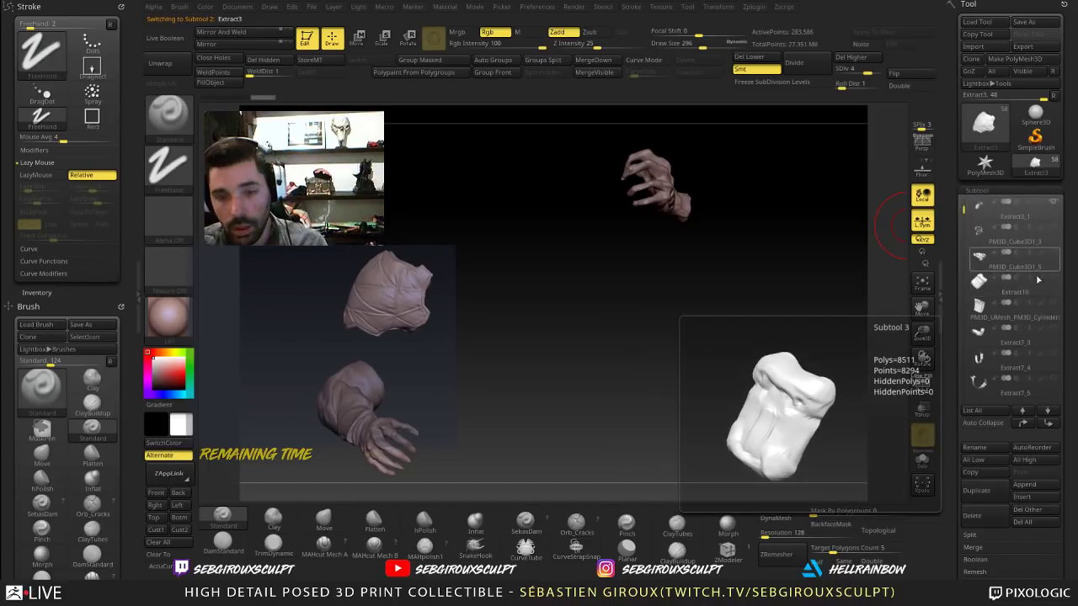
click(1056, 280)
click(974, 313)
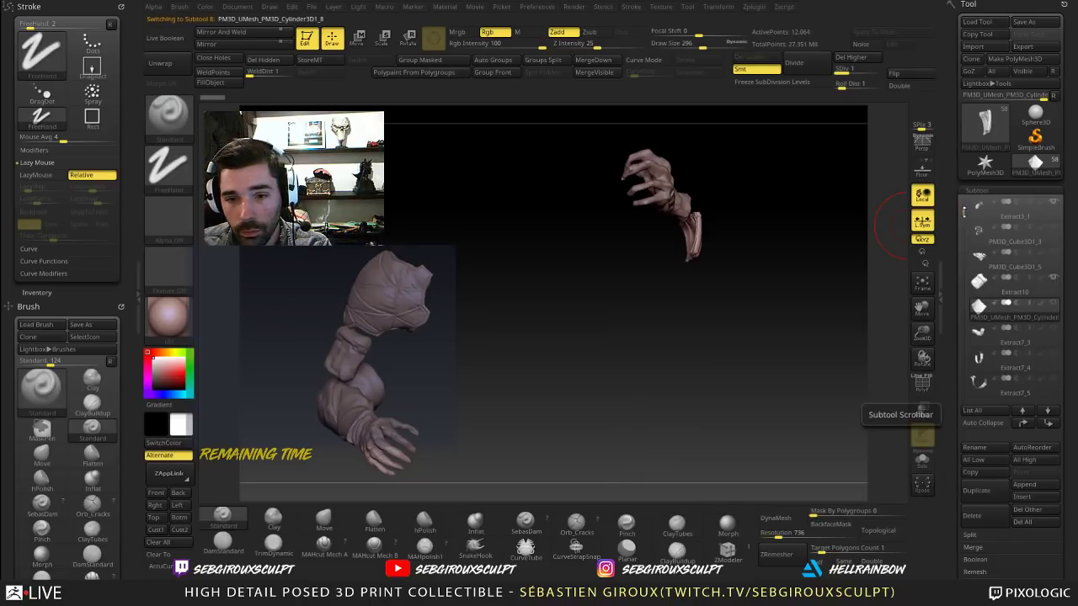
Step: Show the Toxine_pose_D_Details_v13 head, the Extract2 eye mask and the Basemesh1_ztool1_2 neck and shoulder piece
drag(964, 211, 962, 263)
click(1056, 229)
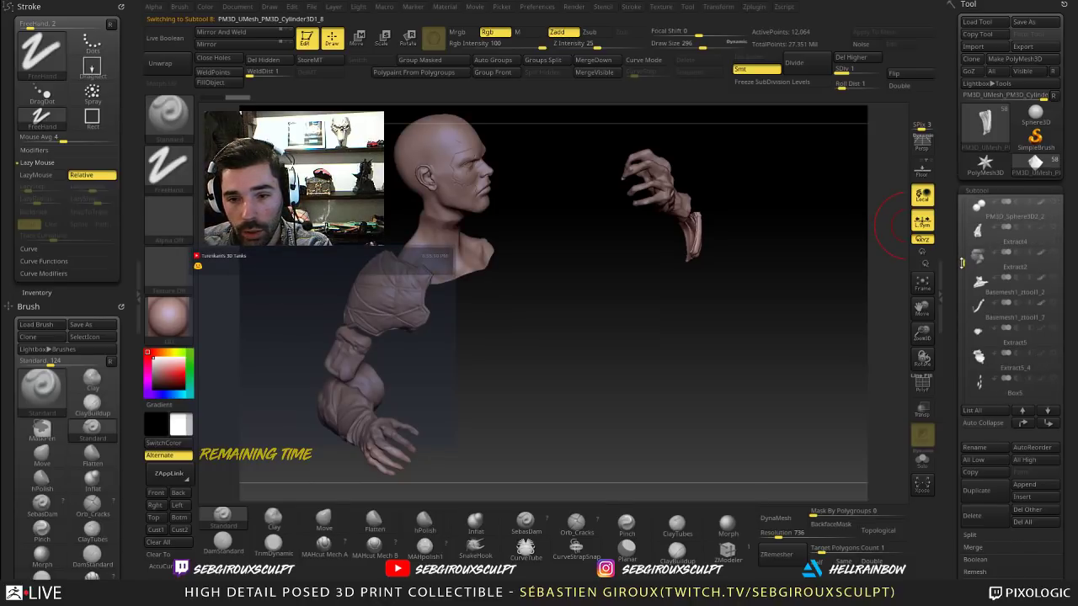
click(1054, 256)
drag(964, 262, 963, 265)
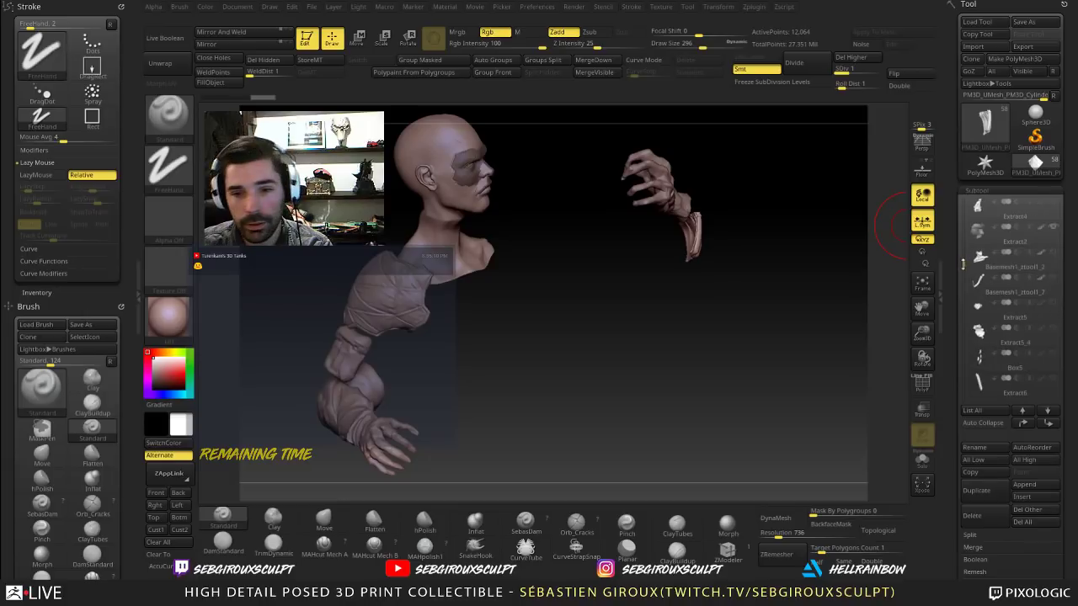
mouse_move(982, 262)
click(1054, 258)
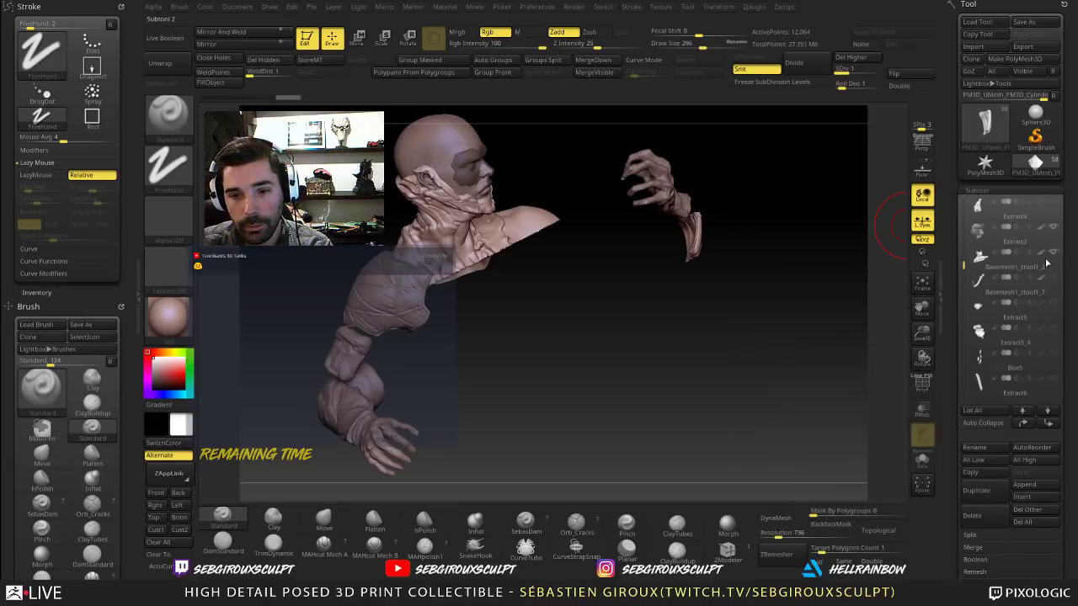
Step: Make legs_breakdownv13 the active subtool and unhide all of its hidden geometry
drag(965, 265, 964, 284)
mouse_move(977, 281)
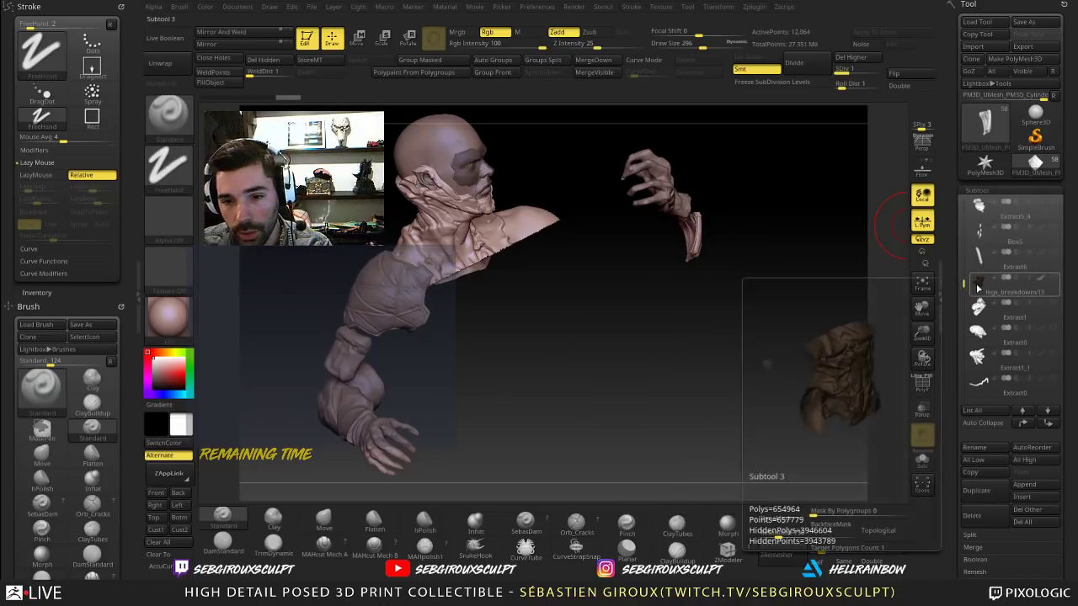
click(974, 284)
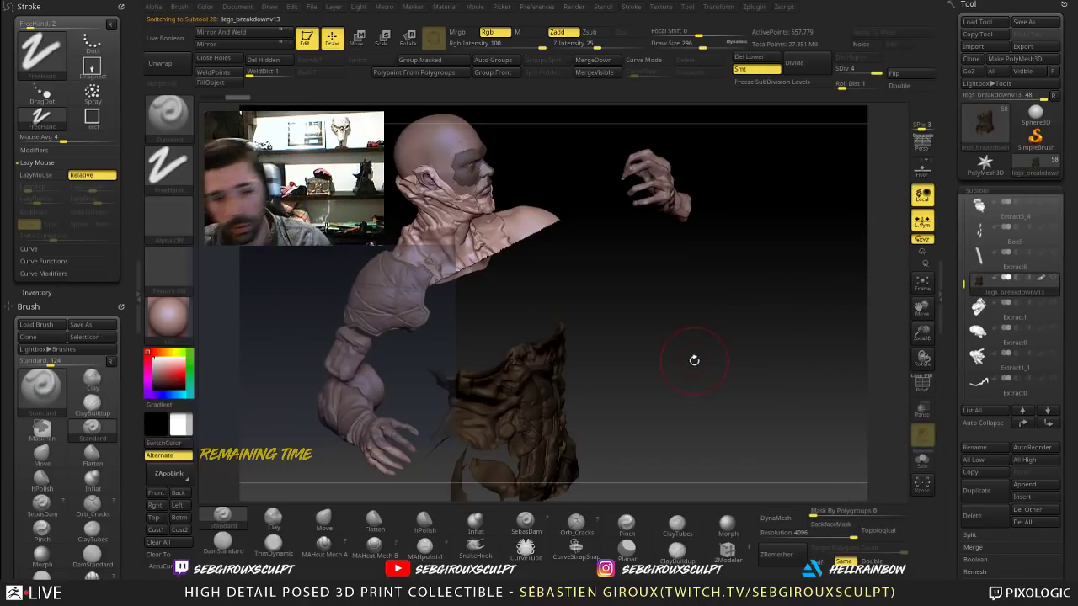
key(ctrl+shift)
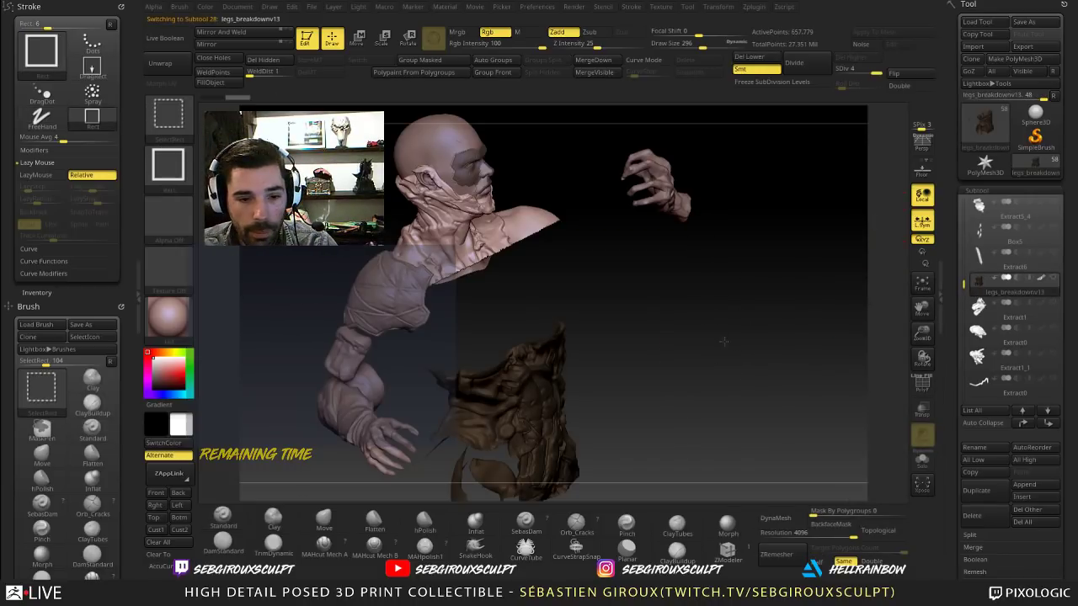
ctrl+shift+click(724, 342)
Step: Set the draw size to 337 and paint a mask over the bent arm of the legs_breakdownv13 body
drag(737, 350, 716, 388)
alt+drag(632, 391, 671, 337)
alt+drag(527, 319, 417, 347)
mouse_move(312, 368)
mouse_down()
mouse_move(427, 341)
mouse_move(421, 351)
mouse_move(441, 346)
mouse_move(450, 384)
mouse_move(439, 365)
mouse_up()
key(space)
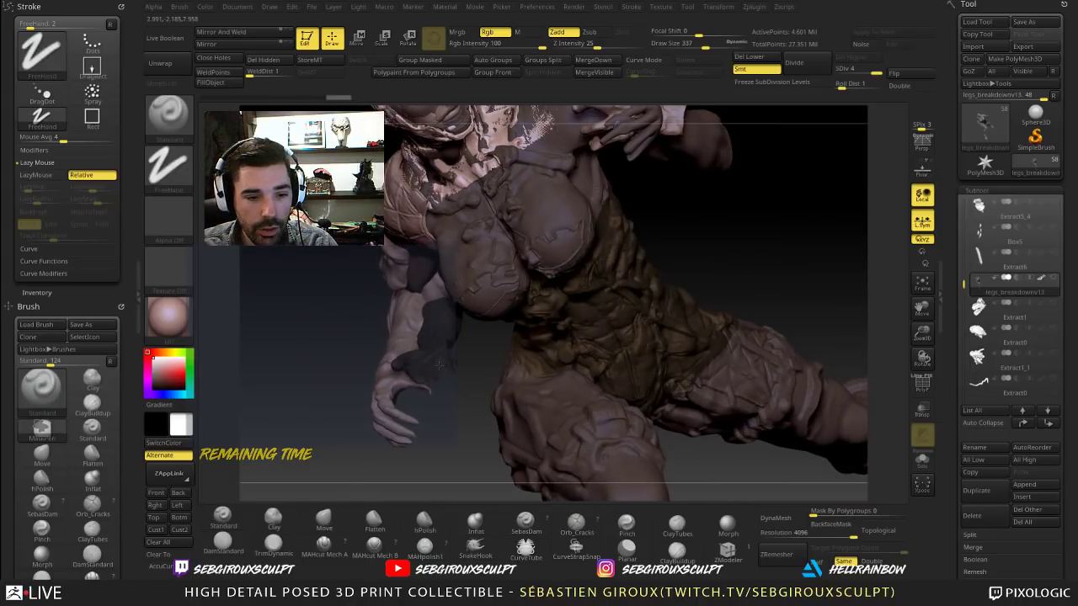
ctrl+drag(429, 329, 427, 326)
Step: Isolate the legs_breakdownv13 body and paint a mask over its whole bent forearm and hand from all sides
drag(457, 372, 421, 309)
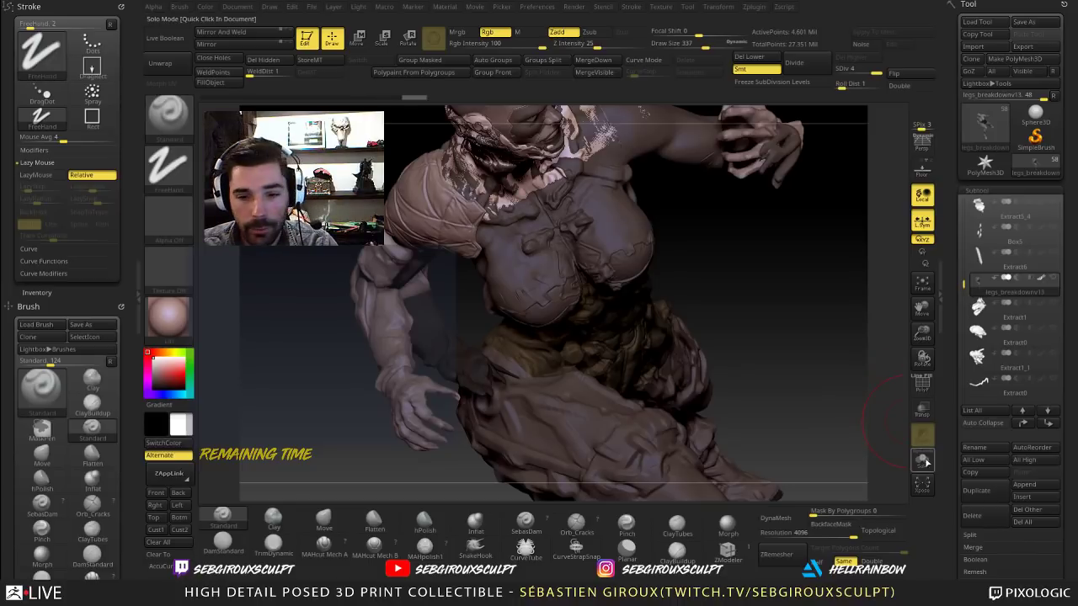
drag(775, 336, 768, 258)
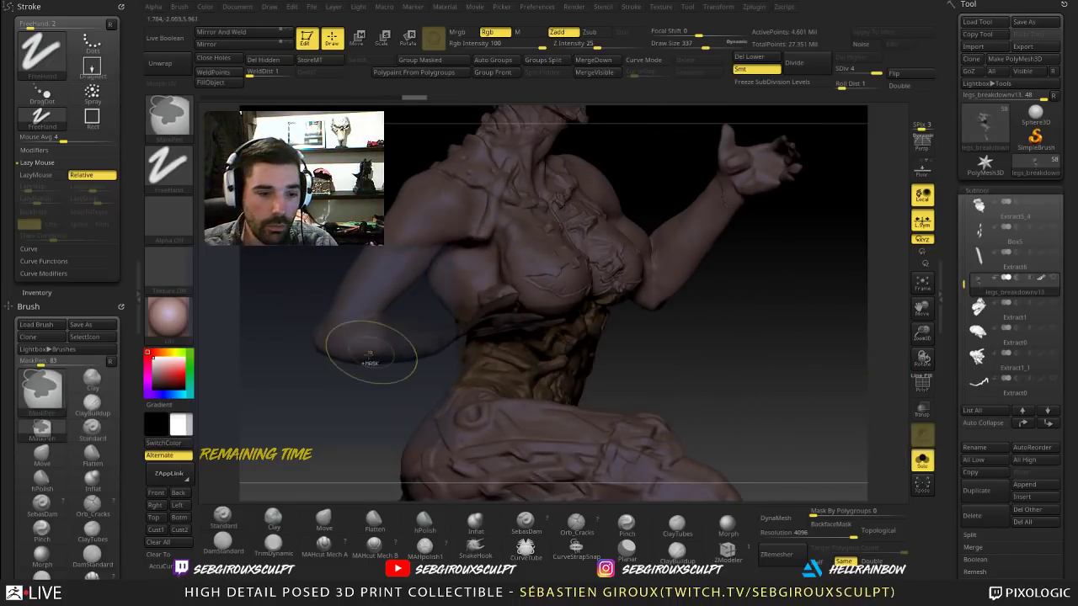
ctrl+drag(368, 356, 383, 349)
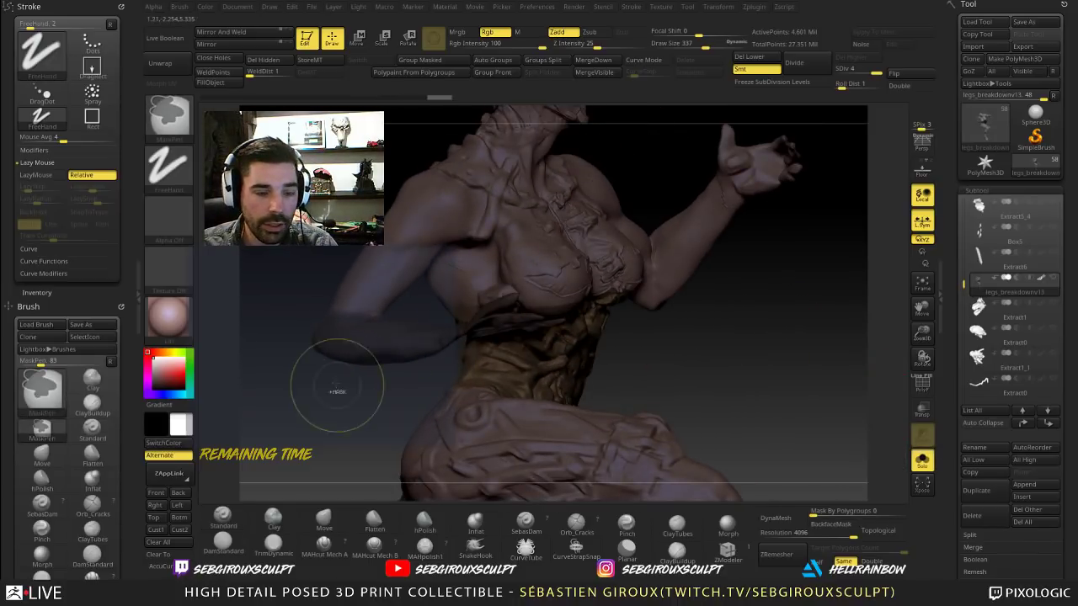
drag(336, 390, 484, 371)
ctrl+drag(370, 330, 357, 362)
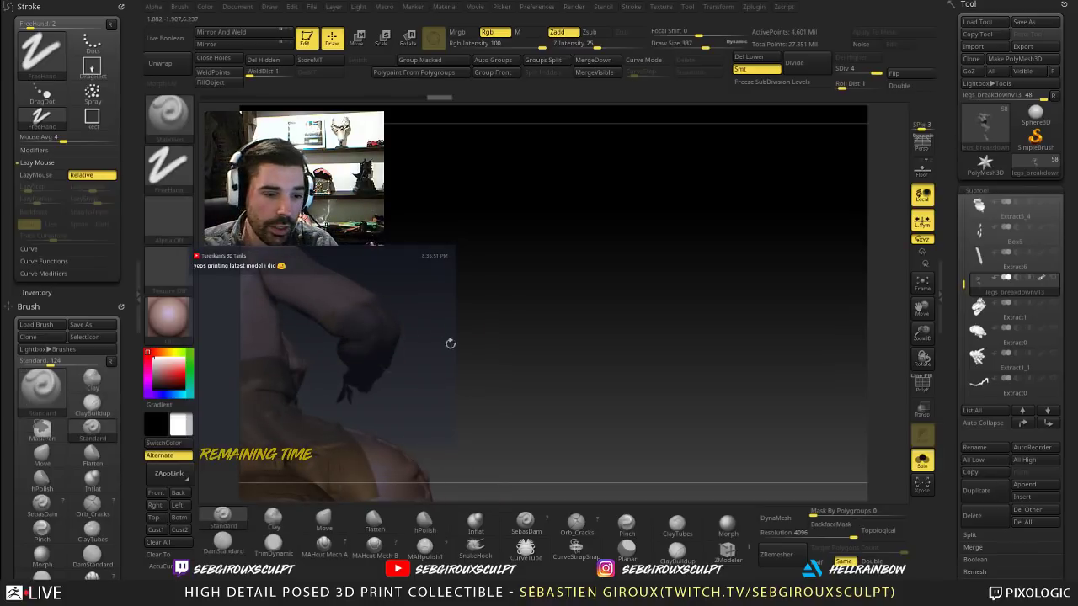
drag(450, 342, 401, 350)
ctrl+drag(327, 358, 325, 378)
drag(467, 364, 313, 379)
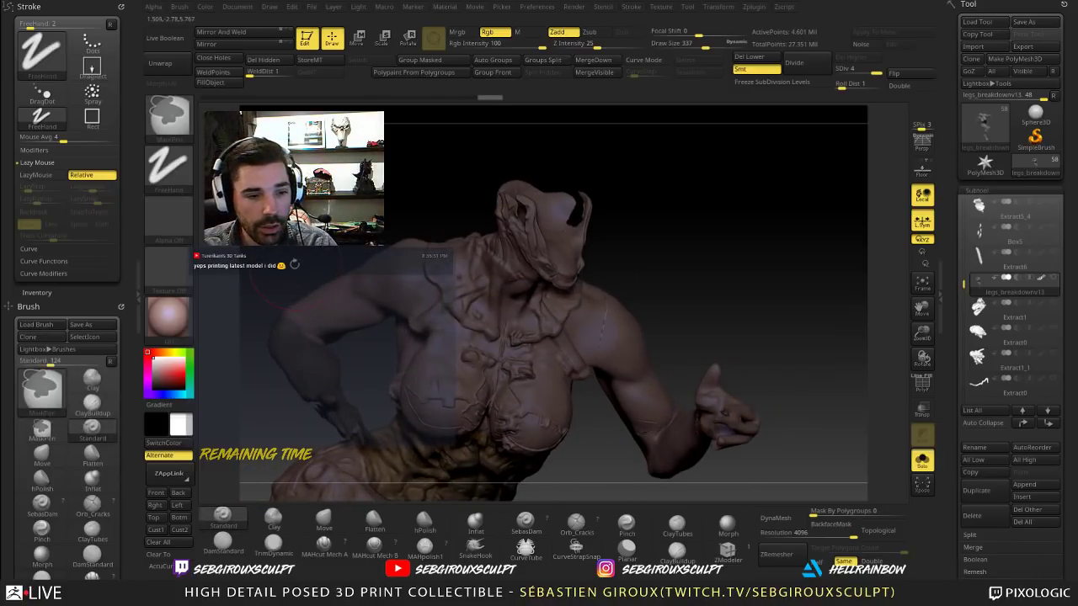
mouse_move(619, 212)
mouse_down()
mouse_move(506, 223)
mouse_move(458, 255)
mouse_move(548, 235)
mouse_up()
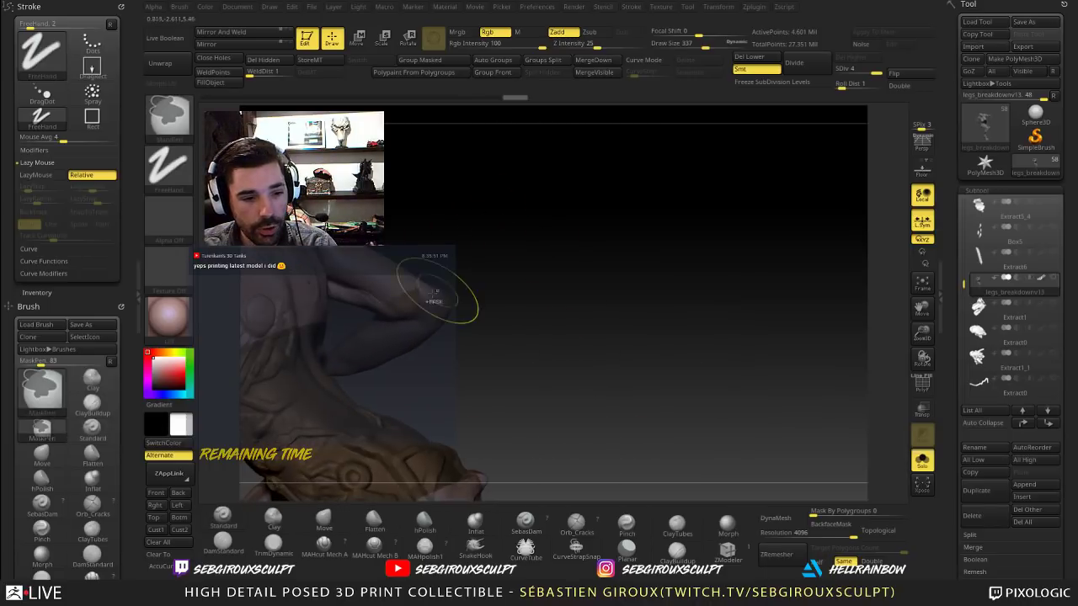
ctrl+drag(432, 291, 431, 300)
Step: Invert the mask to leave only the bent forearm and hand editable, and leave Solo mode to show the other pieces
drag(484, 322, 716, 291)
alt+drag(335, 291, 359, 351)
ctrl+click(367, 381)
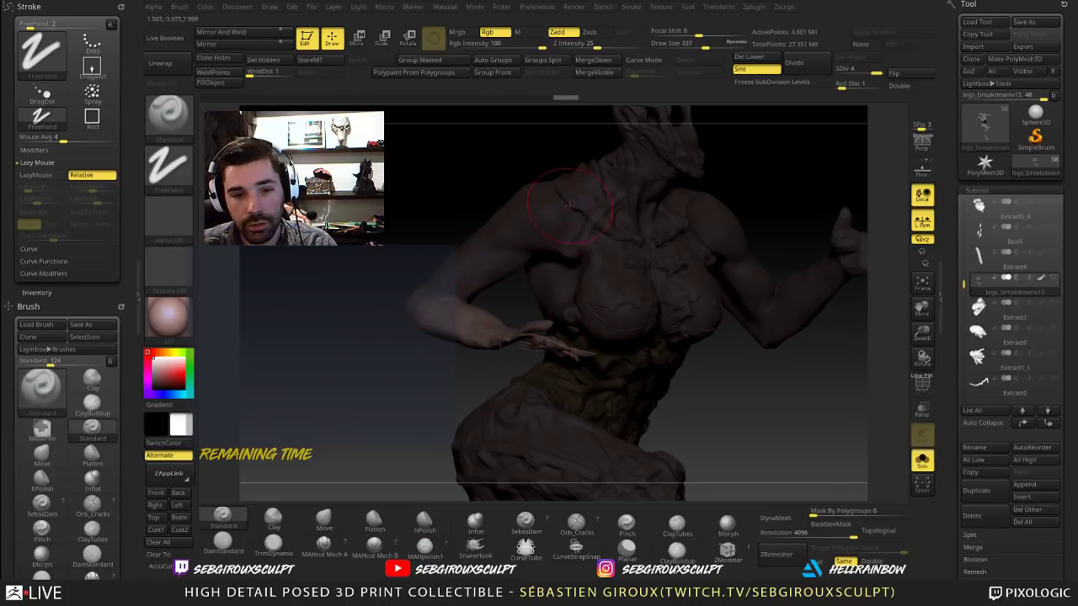
drag(388, 256, 507, 313)
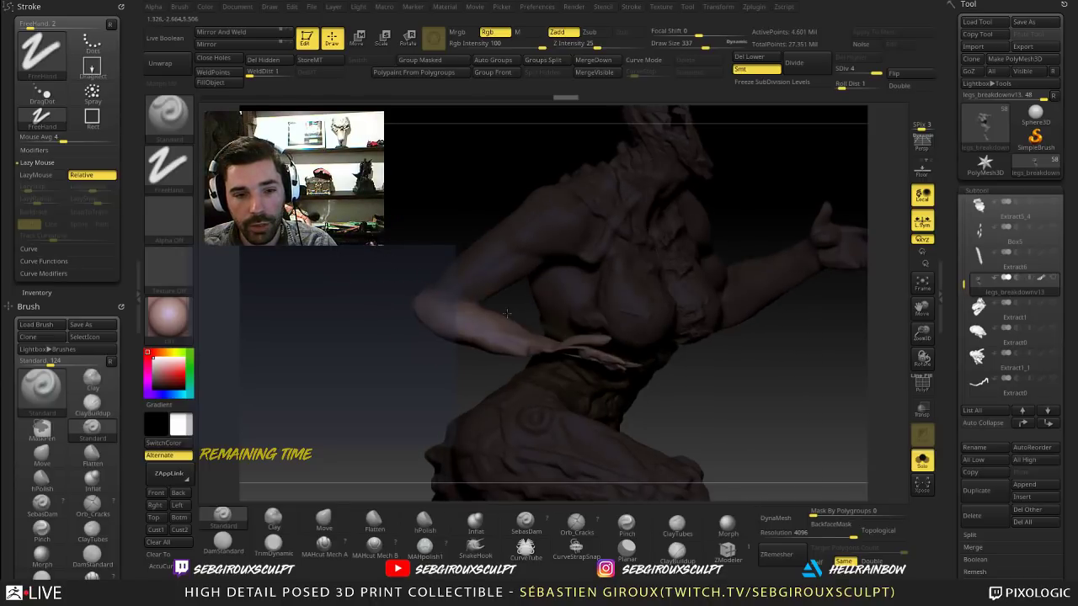
drag(963, 284, 963, 283)
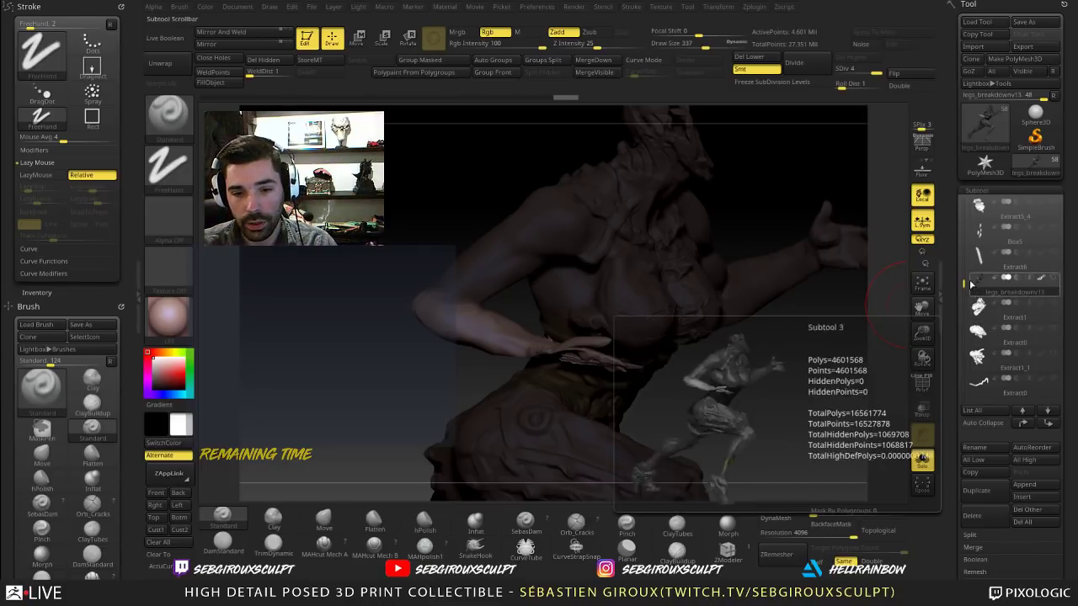
drag(964, 283, 963, 282)
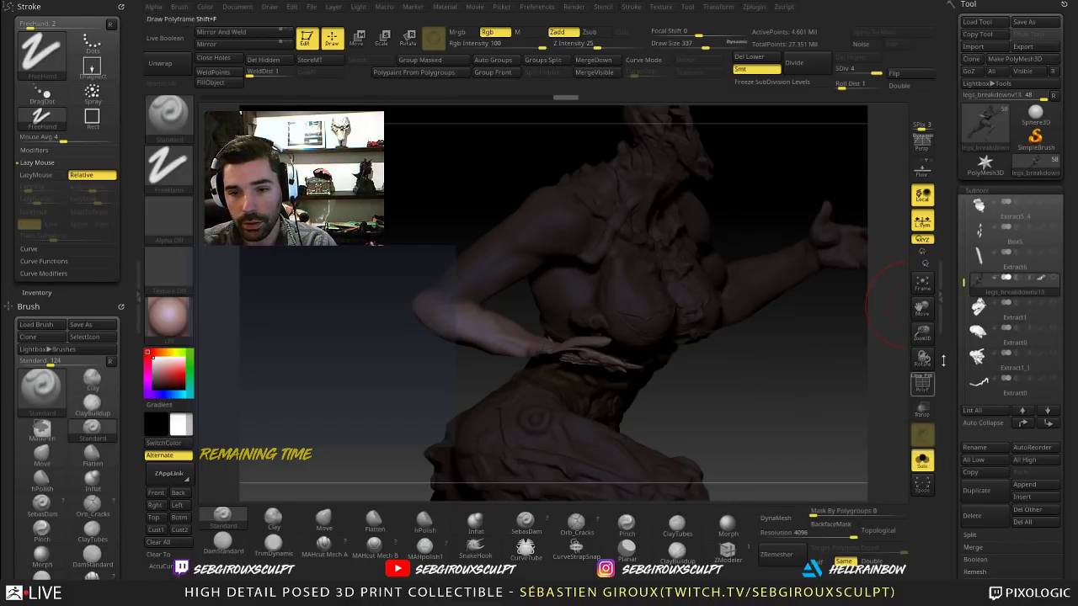
click(923, 460)
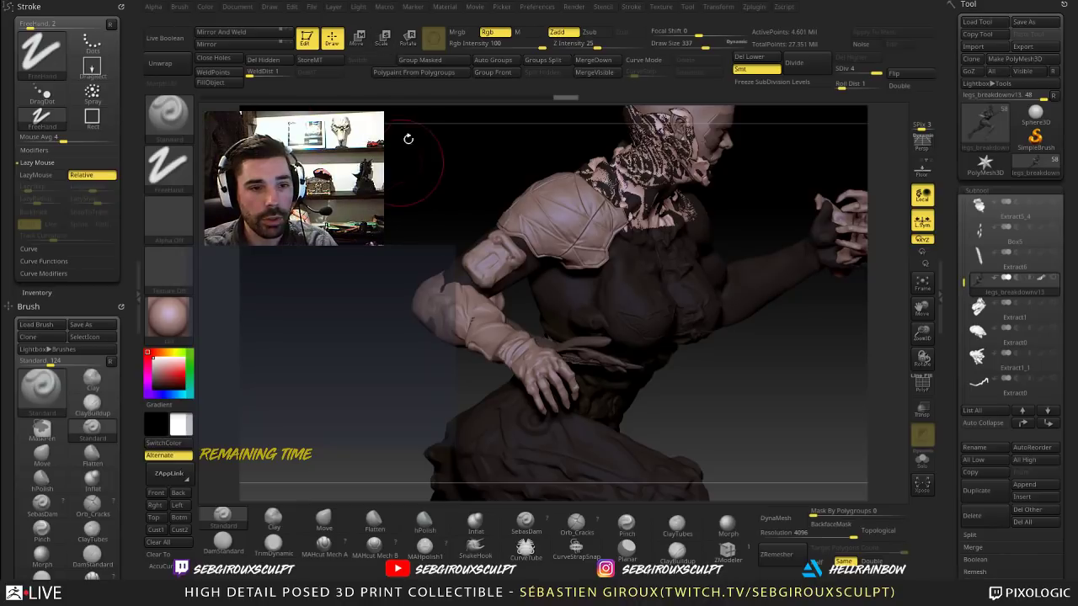
Step: Blur the body's mask edge and lower legs_breakdownv13 to subdivision level 1
ctrl+click(598, 298)
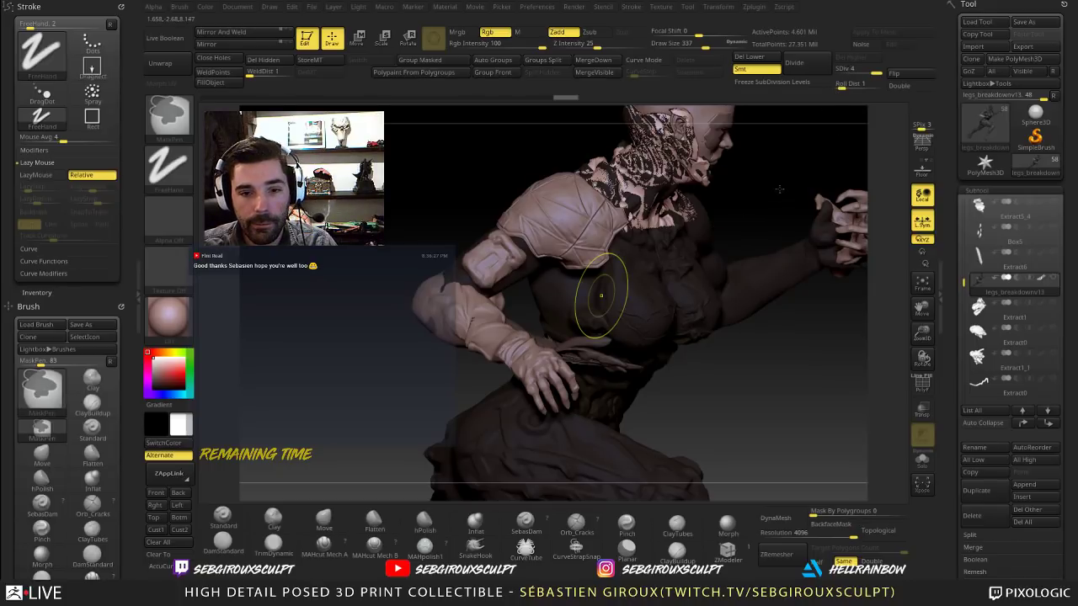
drag(792, 200, 794, 177)
click(838, 71)
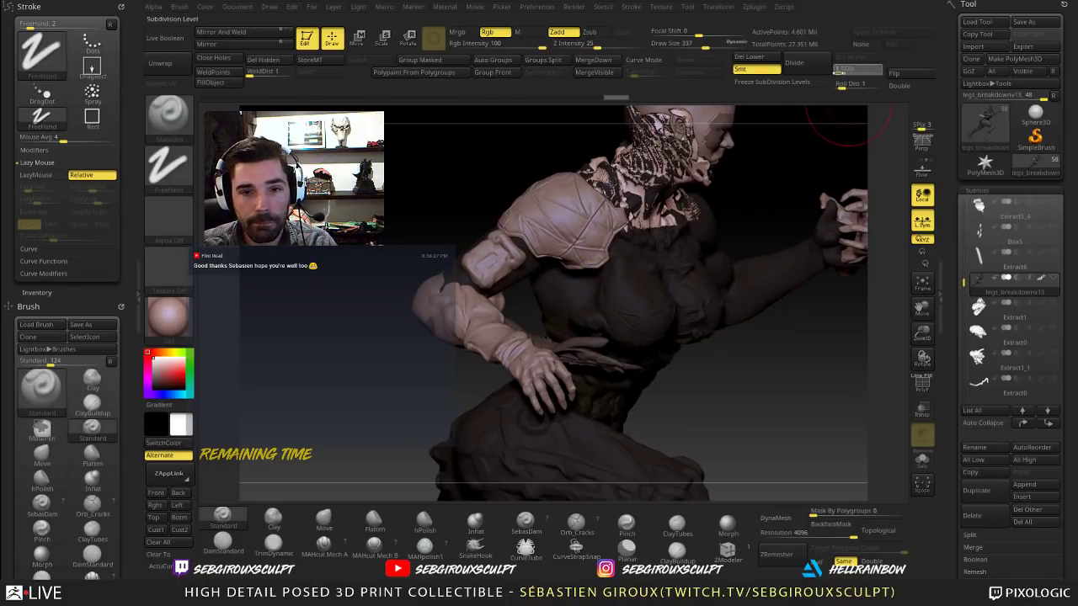
Step: Examine from several angles how the body's unmasked forearm lines up with the separate posed arm and hand pieces
mouse_move(448, 218)
alt+mouse_down()
mouse_move(447, 199)
mouse_move(409, 233)
mouse_move(396, 274)
mouse_move(390, 247)
alt+mouse_up()
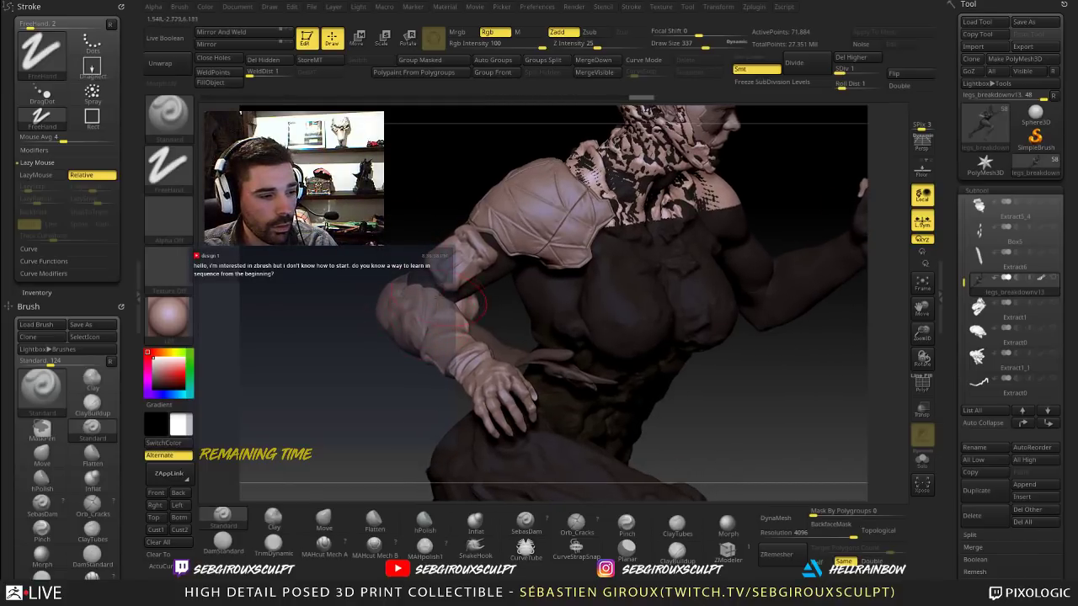
key(ctrl)
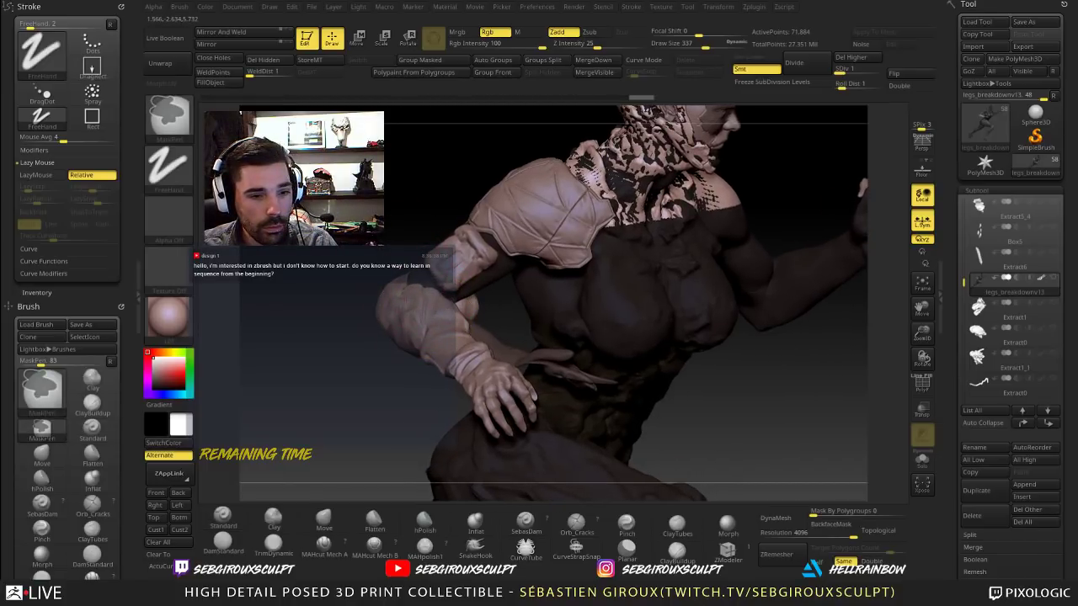
drag(404, 378, 269, 376)
mouse_move(347, 256)
mouse_down()
mouse_move(404, 261)
mouse_move(400, 291)
mouse_move(413, 269)
mouse_move(471, 274)
mouse_move(430, 299)
mouse_up()
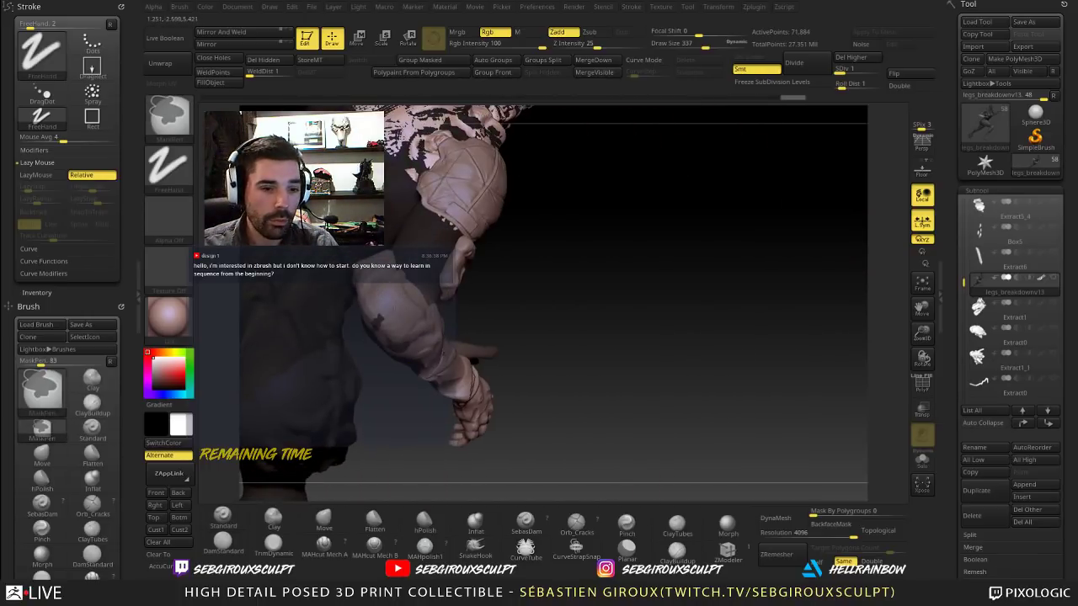
mouse_move(506, 296)
mouse_down()
mouse_move(560, 288)
mouse_move(361, 341)
mouse_move(406, 315)
mouse_move(388, 288)
mouse_up()
key(ctrl)
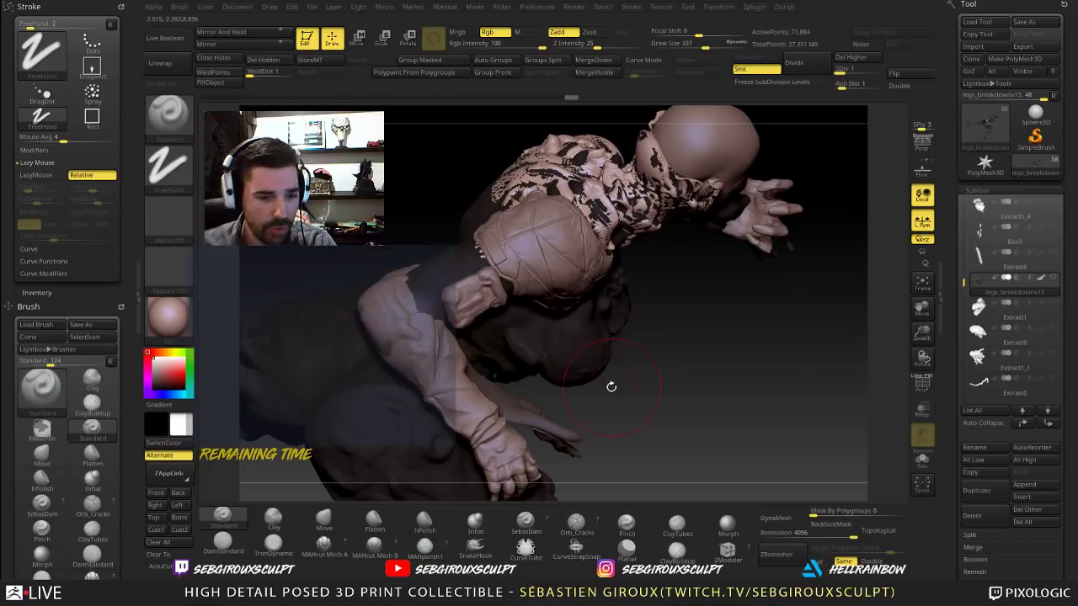
drag(611, 387, 562, 291)
key(ctrl)
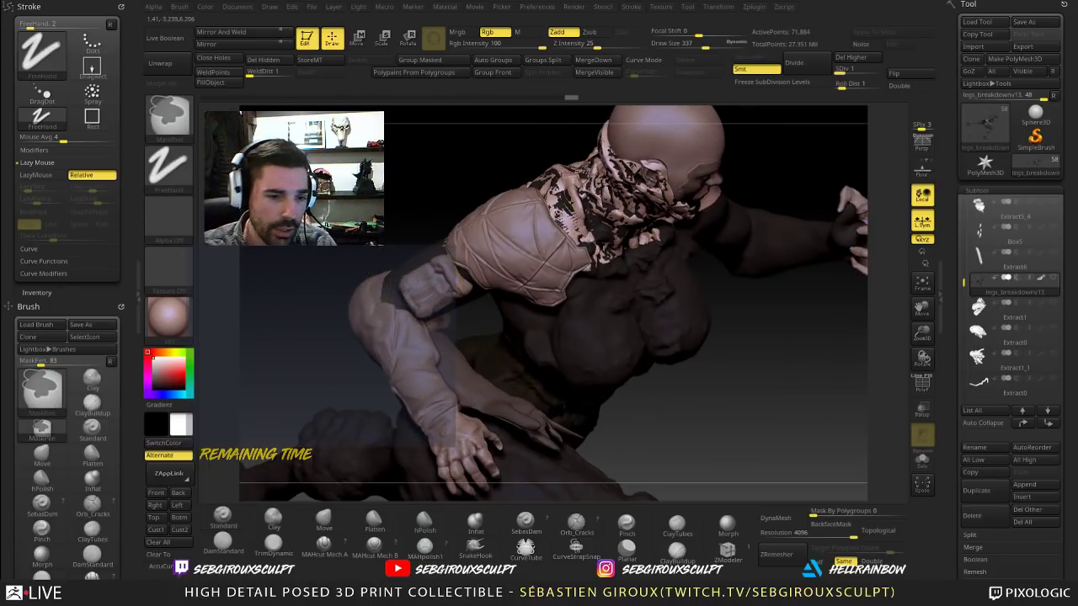
alt+drag(359, 274, 374, 214)
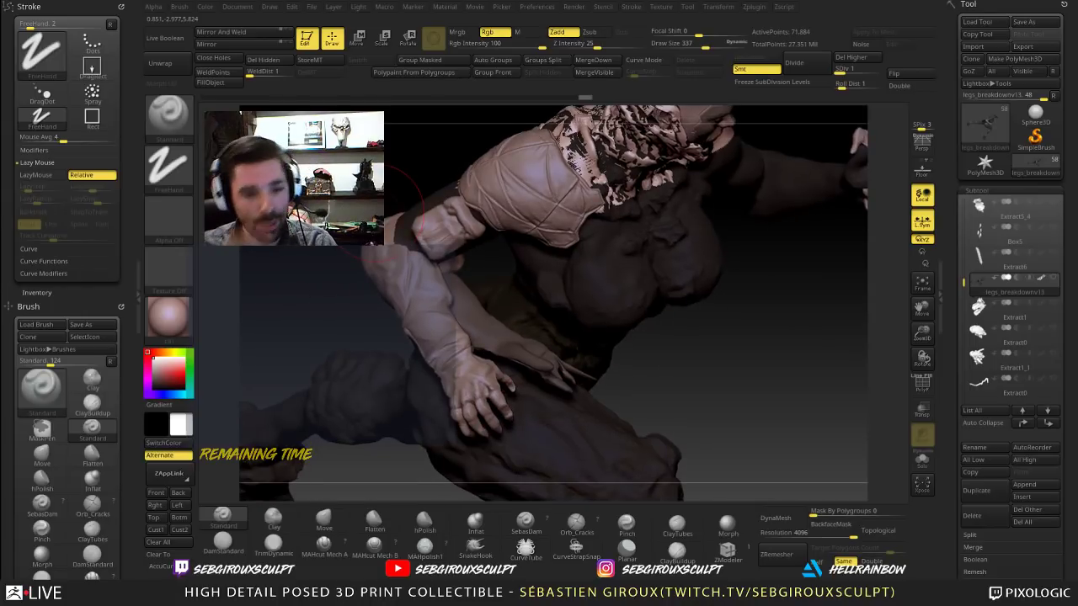
Step: Activate Transpose Rotate and place its line along the unmasked forearm, starting at the elbow, to begin rotating it
click(409, 40)
drag(690, 405, 770, 384)
click(435, 41)
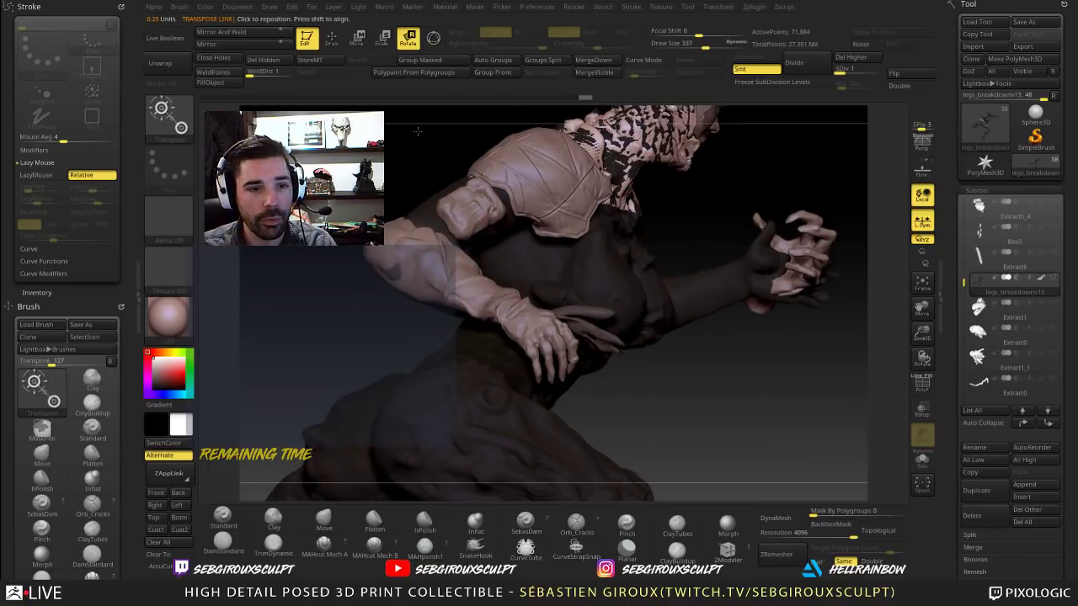
drag(417, 132, 466, 236)
mouse_move(328, 275)
alt+mouse_down()
mouse_move(372, 202)
mouse_move(449, 342)
mouse_move(463, 350)
alt+mouse_up()
right_drag(483, 359, 364, 377)
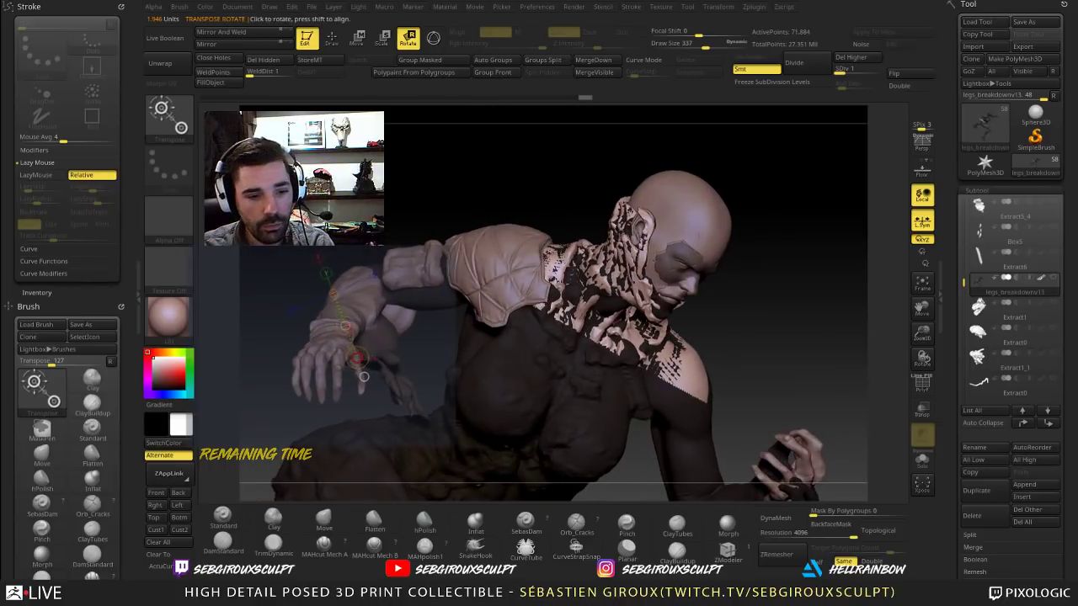
drag(357, 358, 358, 361)
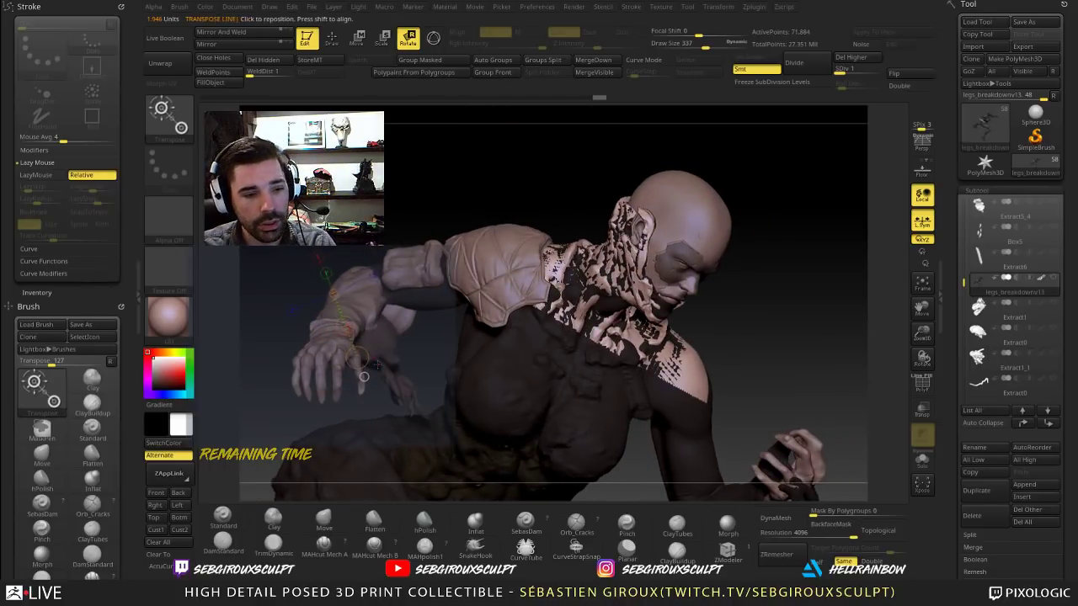
Step: Rotate the body's unmasked forearm about the elbow until it follows the separate posed forearm piece
right_drag(364, 376, 498, 298)
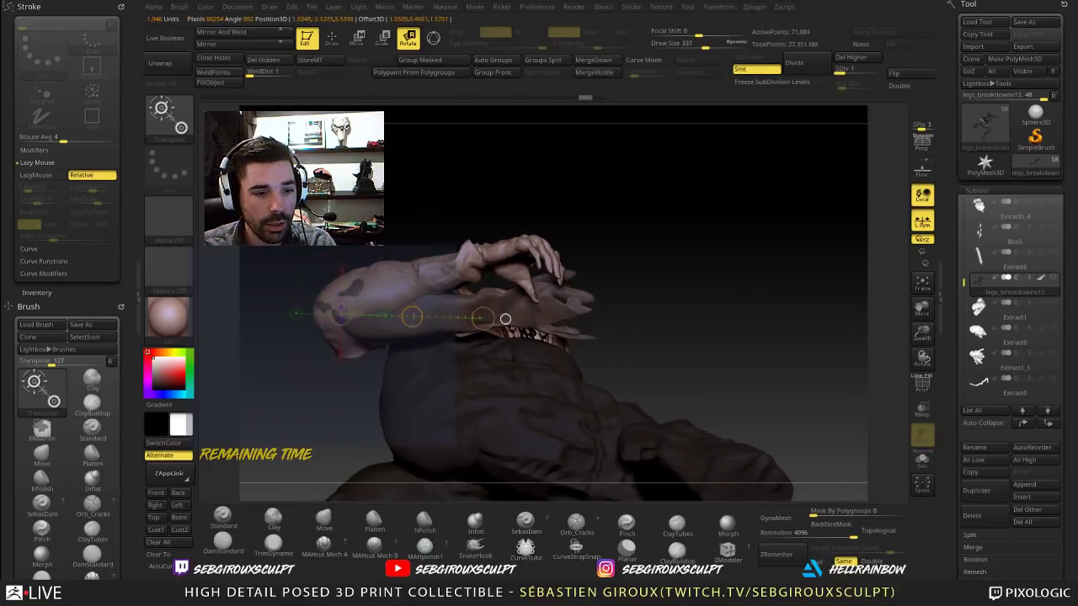
drag(503, 317, 504, 317)
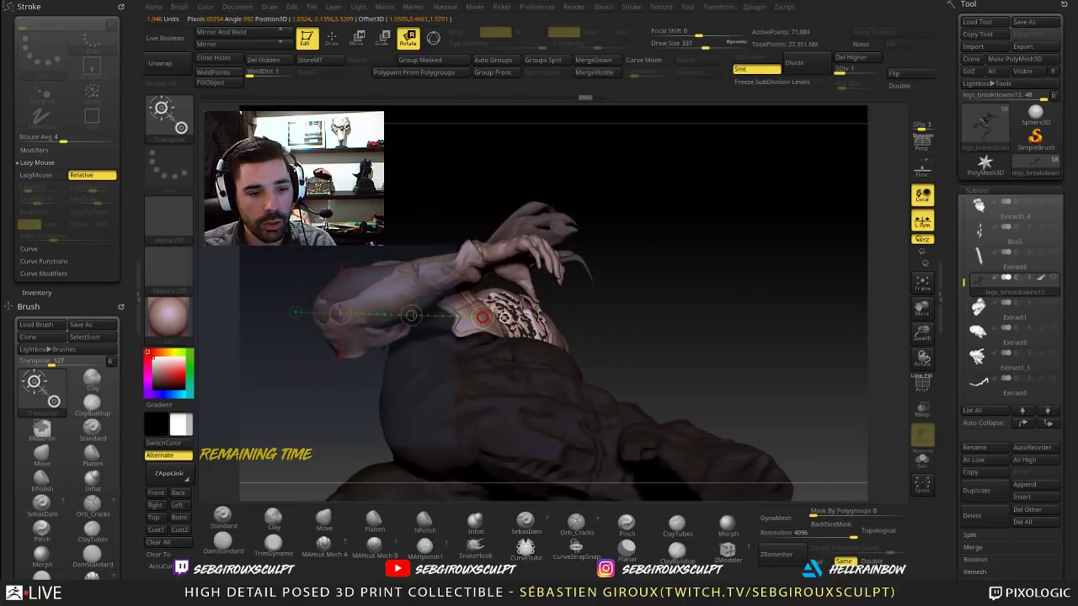
right_drag(503, 317, 478, 249)
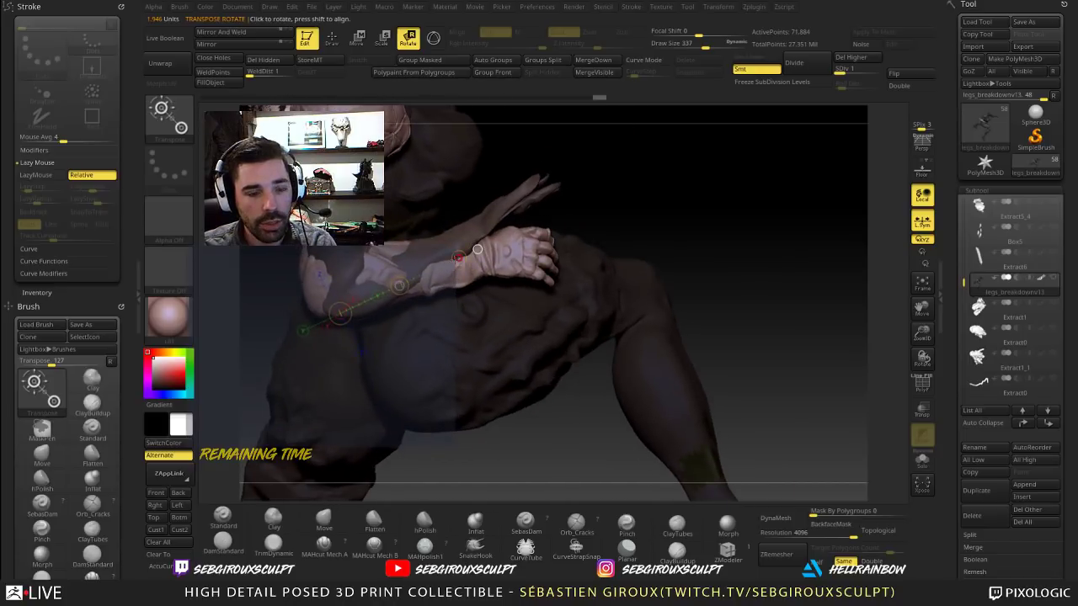
drag(459, 257, 321, 322)
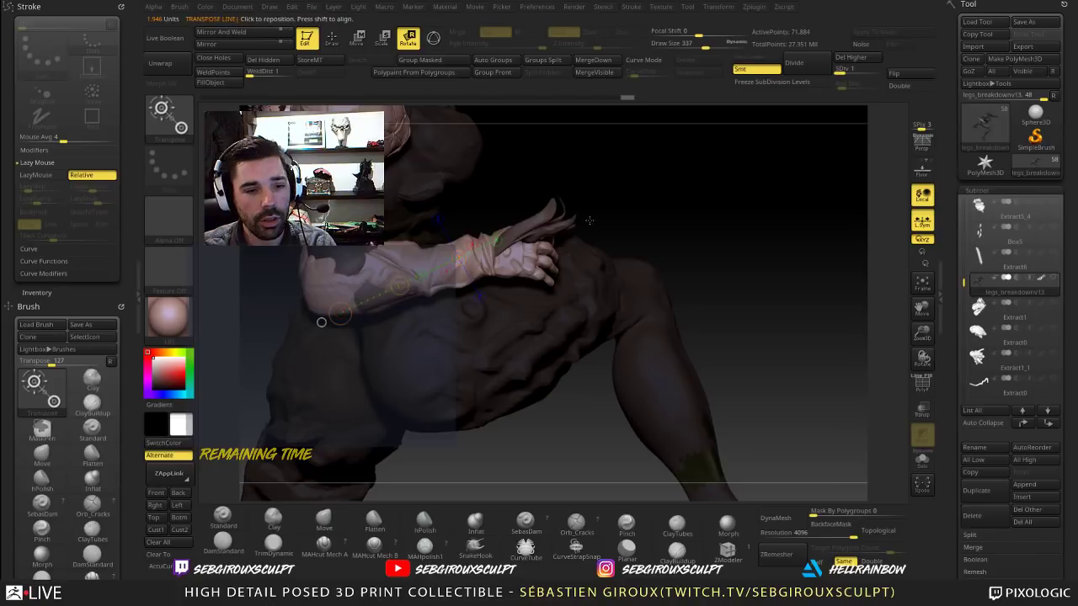
mouse_move(589, 220)
right_down()
mouse_move(577, 191)
mouse_move(526, 195)
mouse_move(579, 204)
right_up()
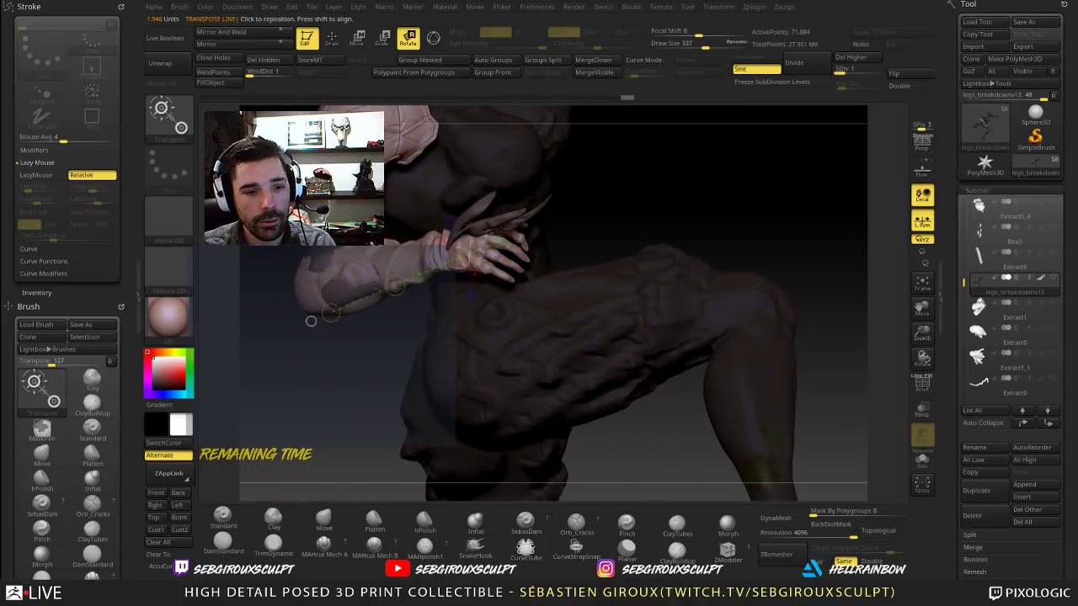
Step: Realign the transpose line from elbow to wrist and refine the forearm's spin and rotation against the posed arm piece
right_drag(326, 389, 387, 341)
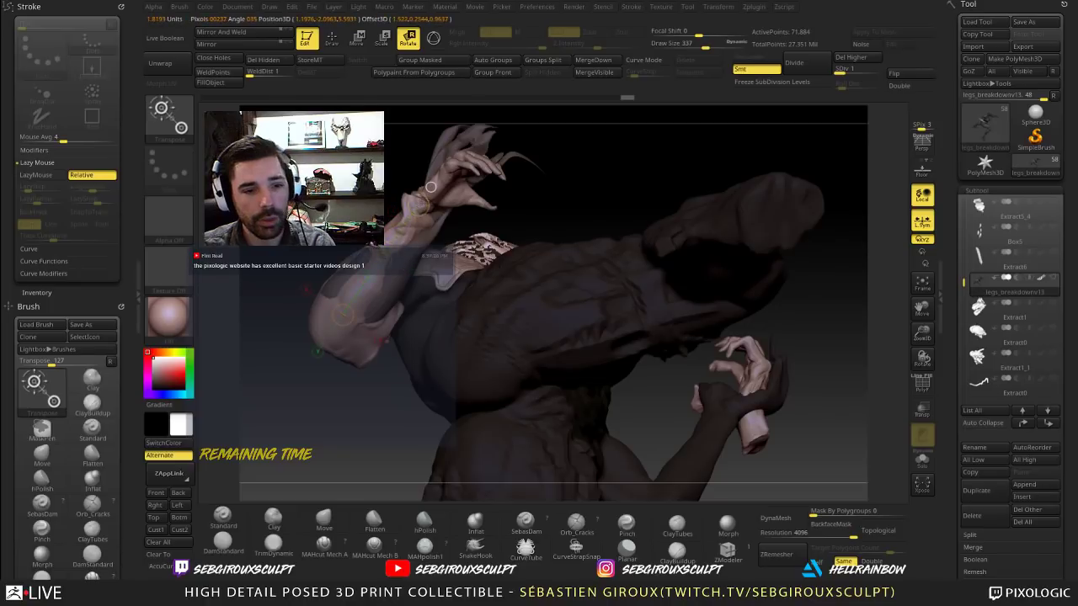
right_drag(387, 341, 470, 301)
right_drag(500, 343, 532, 362)
drag(405, 175, 407, 173)
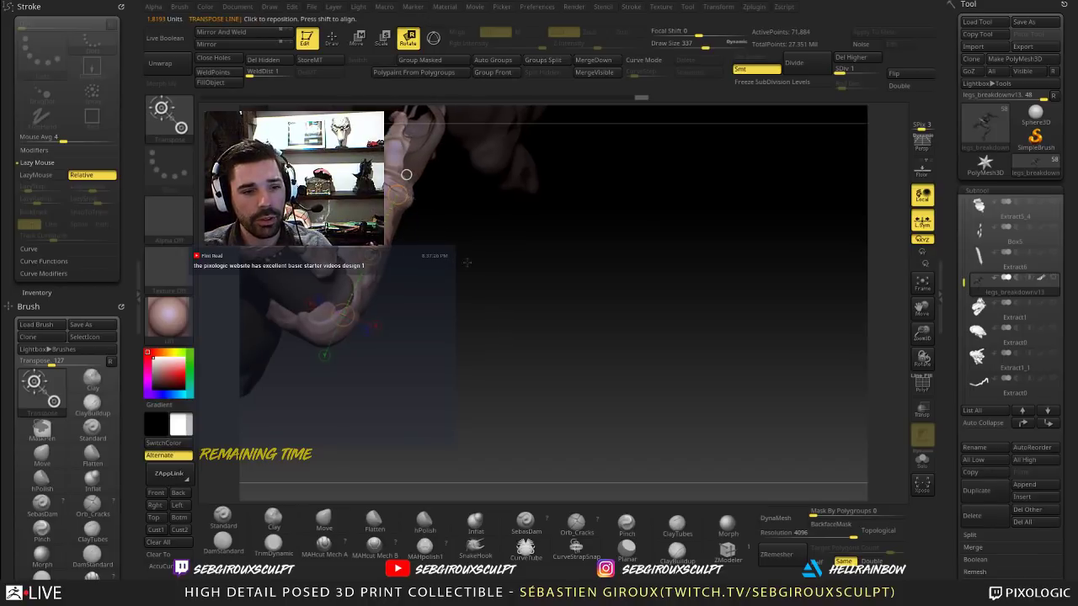
right_drag(407, 172, 415, 178)
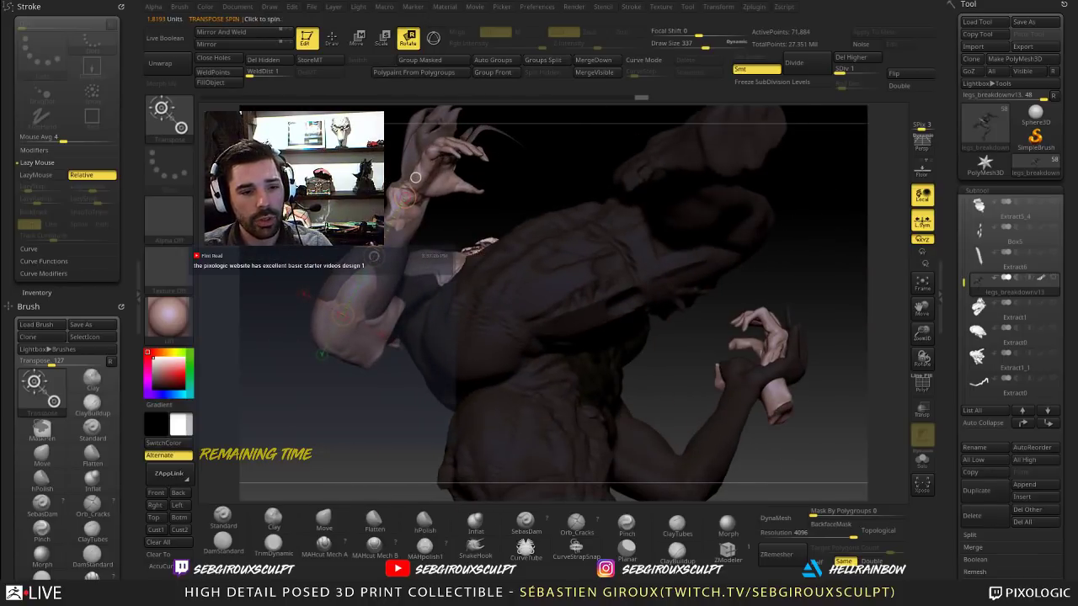
drag(374, 256, 375, 257)
right_drag(375, 257, 471, 329)
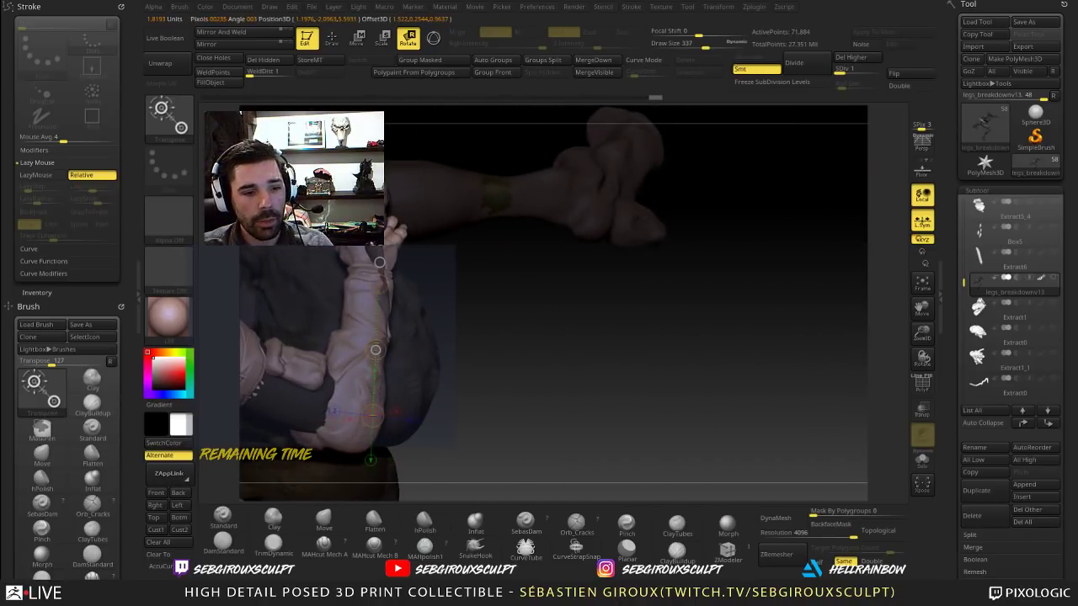
drag(375, 350, 379, 350)
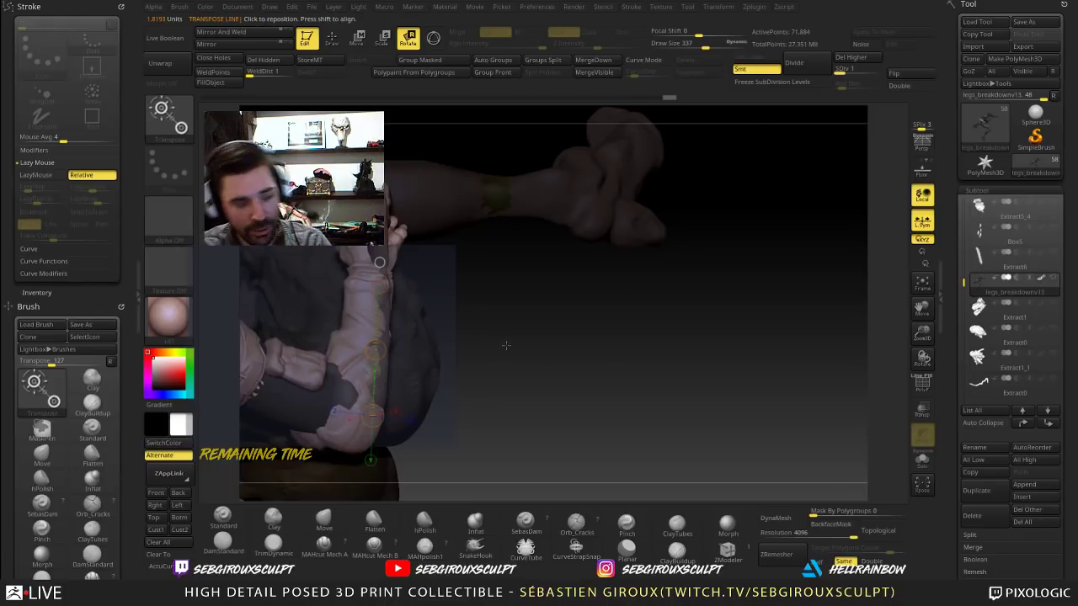
Step: Check from several angles how the rotated forearm and hand sit against the separate posed arm pieces
drag(506, 345, 443, 335)
drag(494, 142, 576, 133)
key(q)
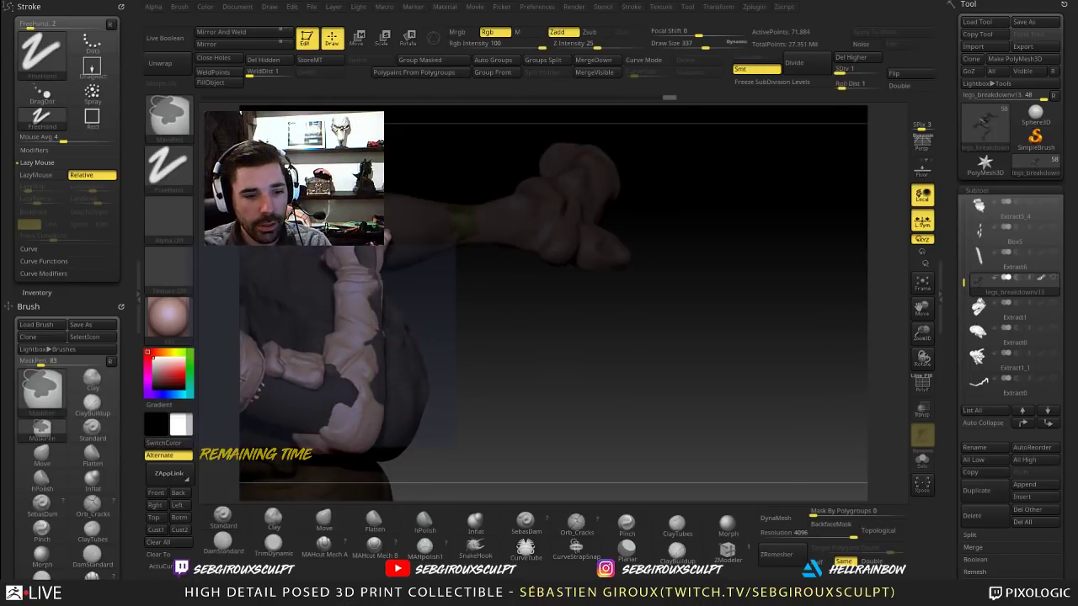
mouse_move(477, 320)
ctrl+mouse_down()
mouse_move(495, 341)
mouse_move(495, 313)
ctrl+mouse_up()
mouse_move(502, 363)
mouse_down()
mouse_move(350, 291)
mouse_move(370, 352)
mouse_move(331, 365)
mouse_up()
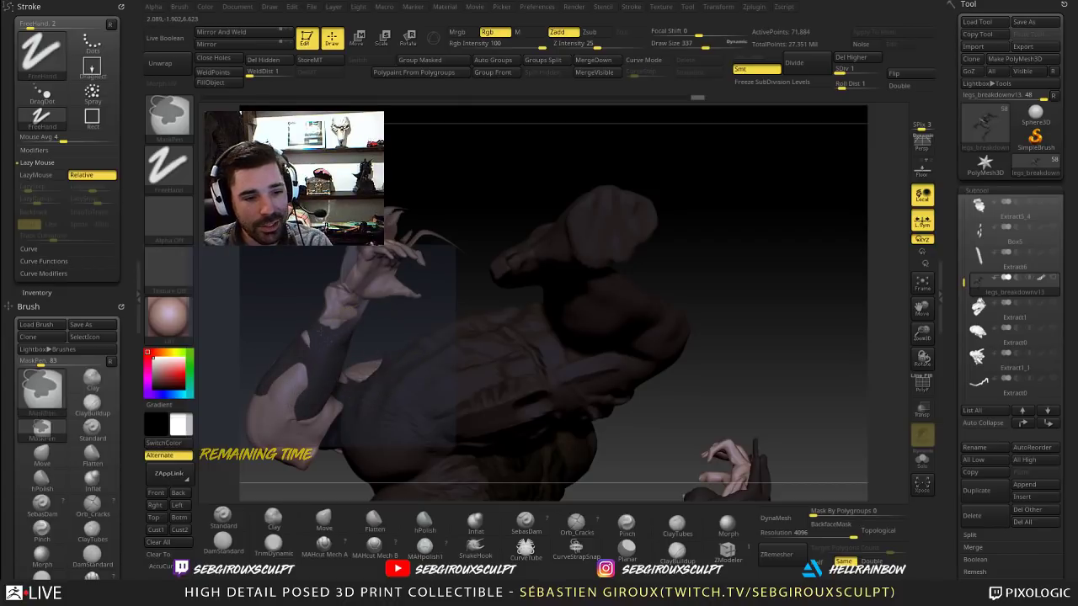
mouse_move(334, 273)
alt+mouse_down()
mouse_move(371, 310)
mouse_move(379, 379)
alt+mouse_up()
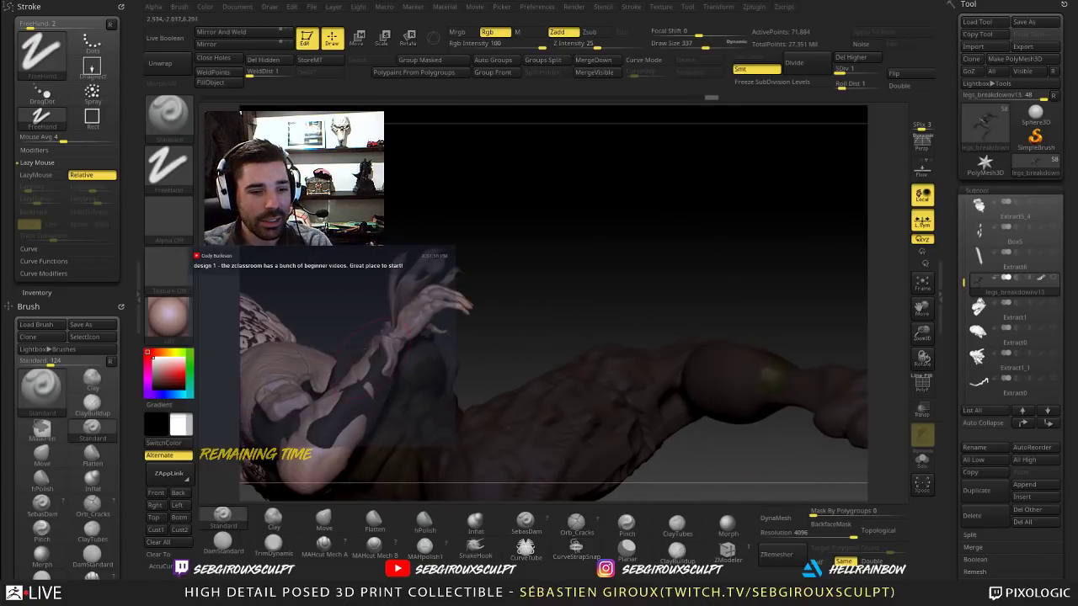
Step: Place a Transpose Rotate line from the wrist along the body's unmasked hand and spin the hand toward the separate posed hand
ctrl+click(529, 260)
drag(535, 247, 537, 236)
ctrl+click(531, 220)
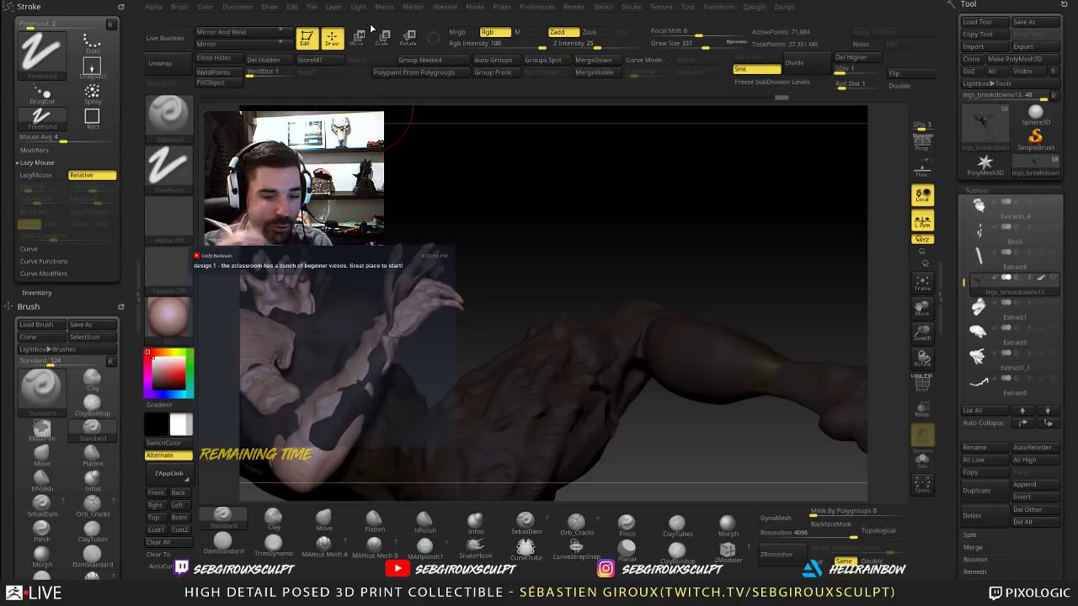
mouse_move(632, 233)
mouse_down()
mouse_move(541, 218)
mouse_move(539, 244)
mouse_up()
click(409, 39)
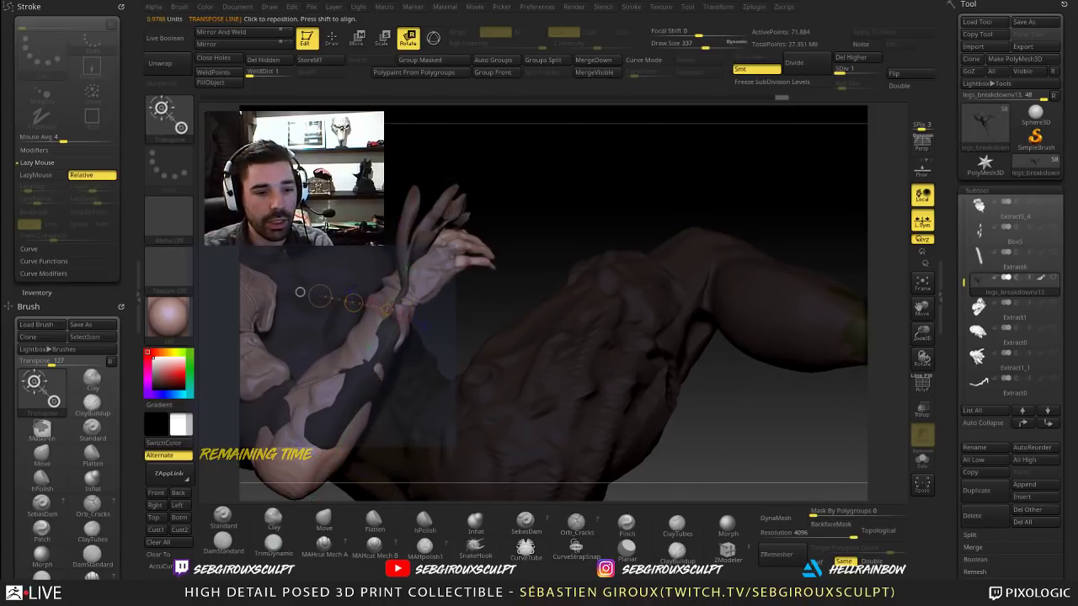
drag(400, 299, 408, 247)
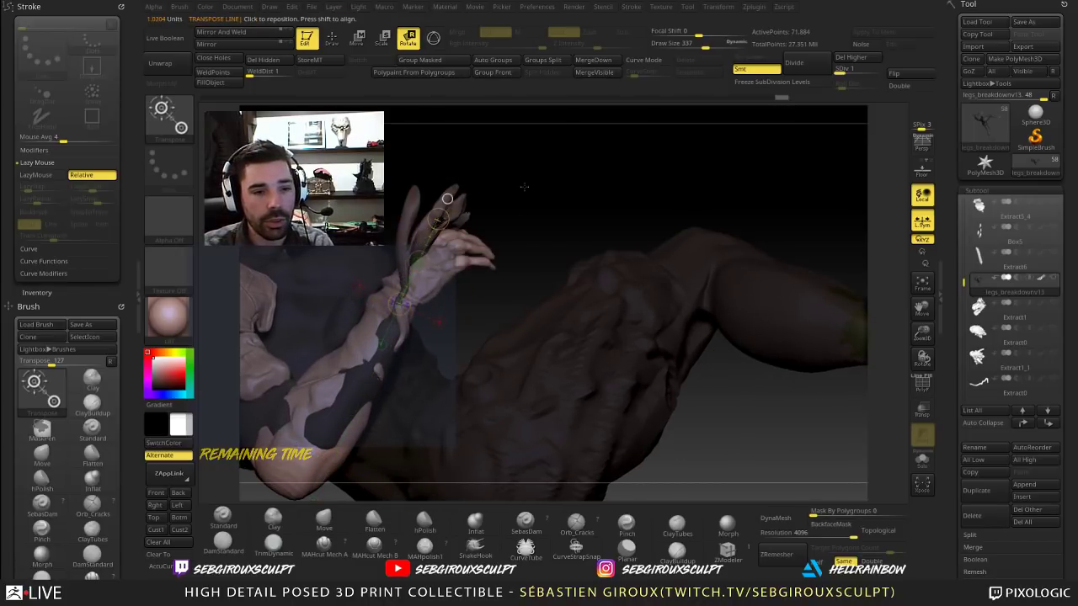
drag(524, 187, 412, 202)
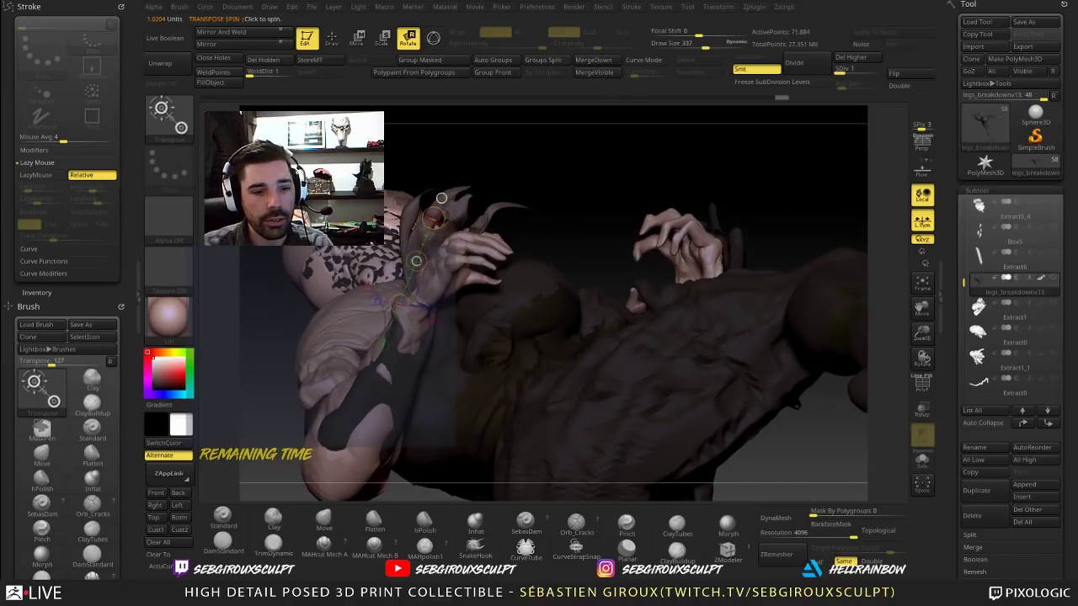
drag(416, 261, 422, 251)
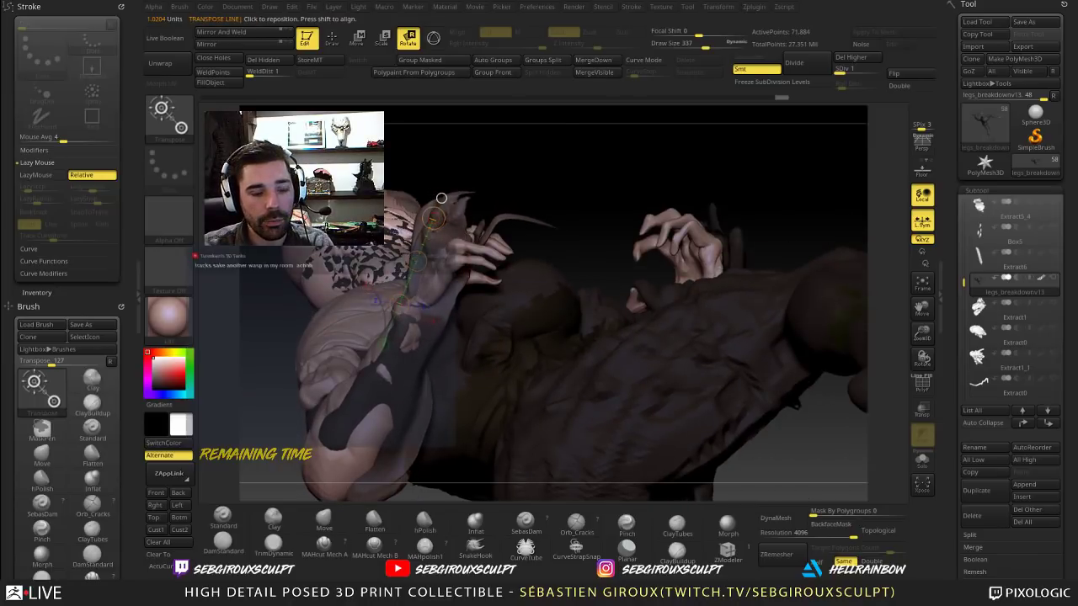
drag(268, 377, 311, 341)
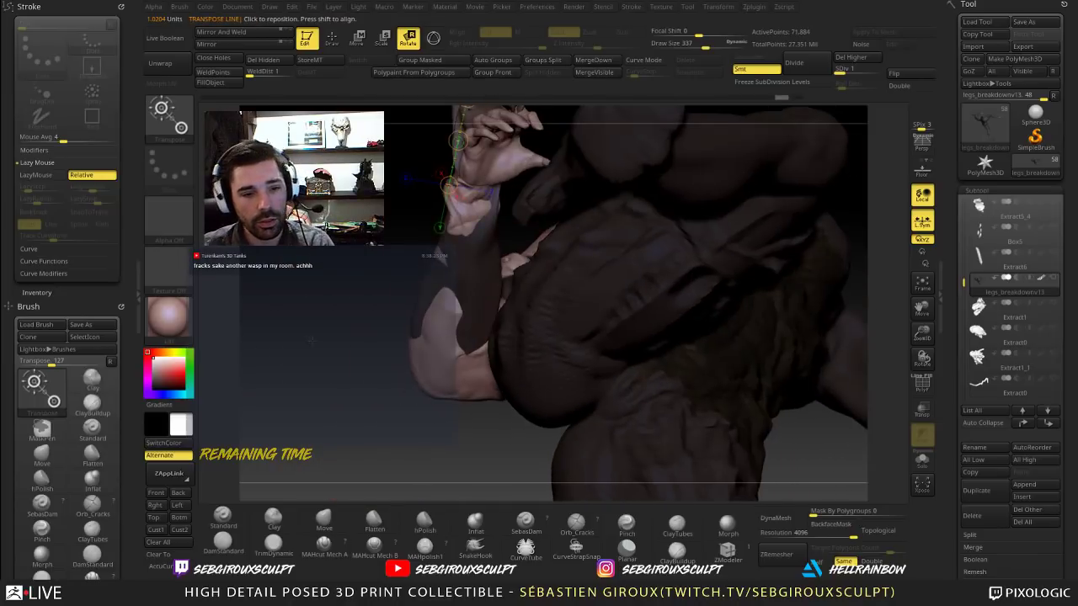
Step: Nudge the body's unmasked hand closer to the separate posed hand with the Move brush
key(q)
mouse_move(322, 387)
mouse_down()
mouse_move(340, 412)
mouse_move(473, 261)
mouse_move(510, 199)
mouse_up()
alt+drag(331, 253, 312, 321)
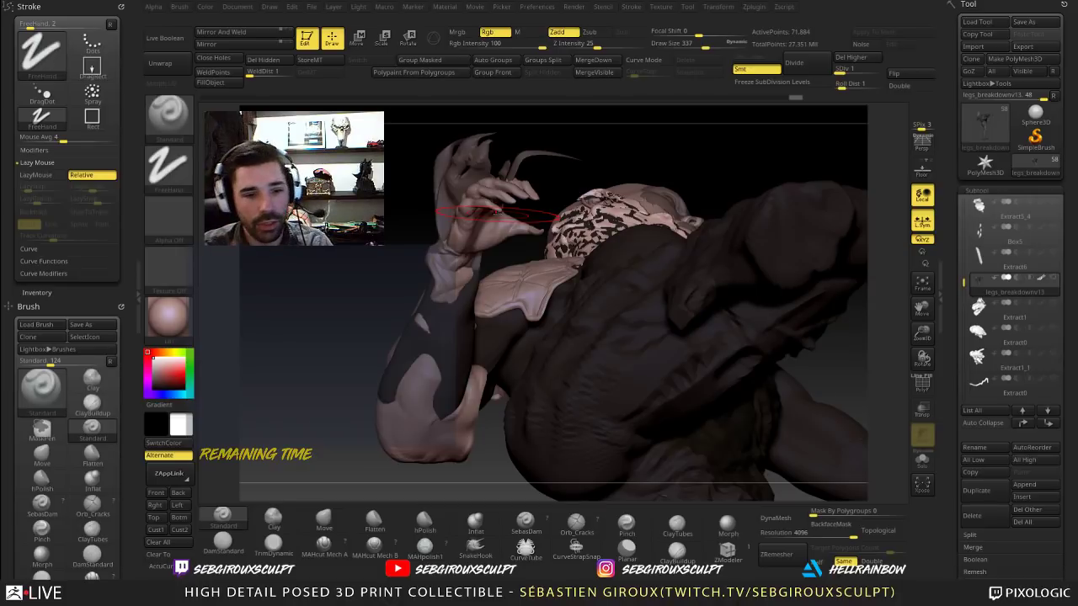
mouse_move(724, 160)
mouse_down()
mouse_move(477, 186)
mouse_move(459, 174)
mouse_up()
drag(520, 144, 412, 173)
key(b)
key(m)
key(v)
mouse_move(435, 207)
mouse_down()
mouse_move(450, 178)
mouse_move(479, 161)
mouse_up()
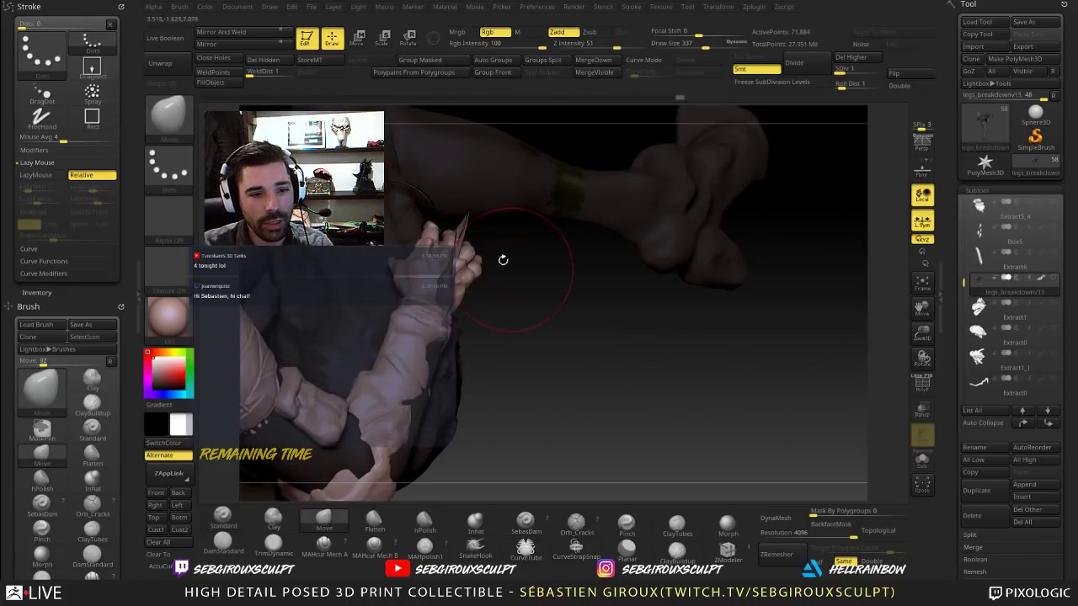
mouse_move(502, 260)
mouse_down()
mouse_move(476, 281)
mouse_move(507, 296)
mouse_move(561, 257)
mouse_move(514, 189)
mouse_up()
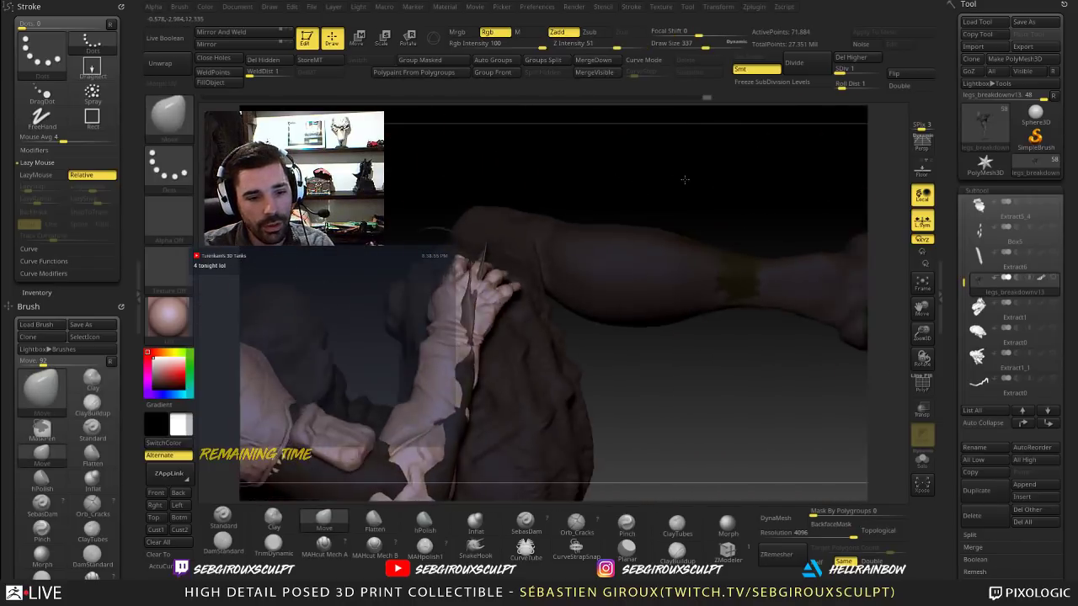
mouse_move(684, 180)
mouse_down()
mouse_move(597, 334)
mouse_move(602, 318)
mouse_up()
Step: Switch to the Clay brush, invert the body's mask so the reposed hand is protected, and run a smoothing stroke beside it
key(b)
key(c)
key(l)
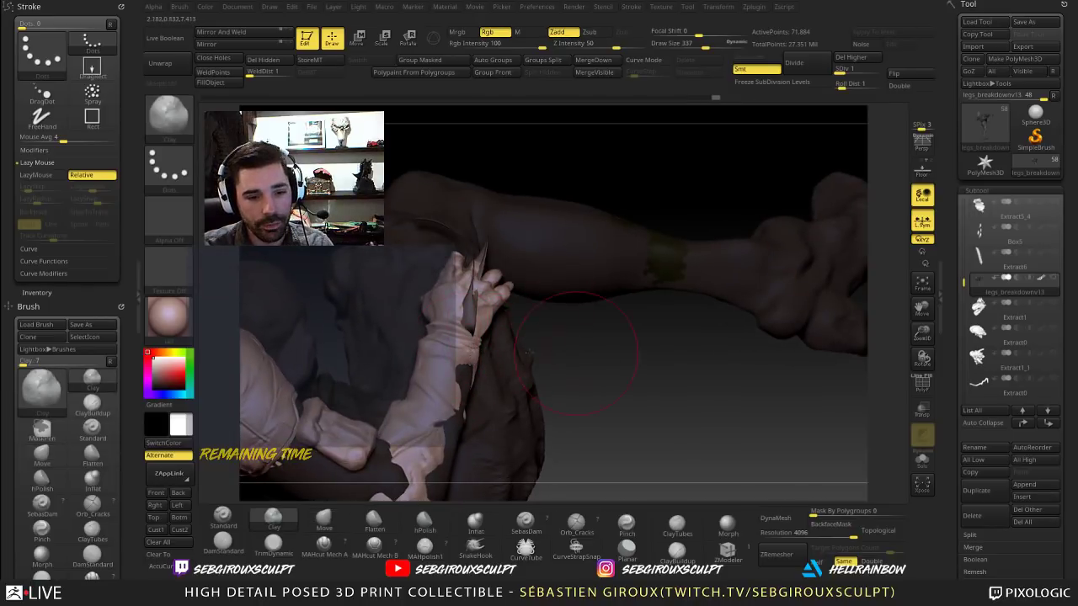
alt+drag(578, 354, 506, 351)
mouse_move(558, 398)
mouse_down()
mouse_move(623, 319)
mouse_move(361, 331)
mouse_up()
mouse_move(472, 333)
mouse_down()
mouse_move(359, 354)
mouse_move(368, 336)
mouse_move(379, 404)
mouse_up()
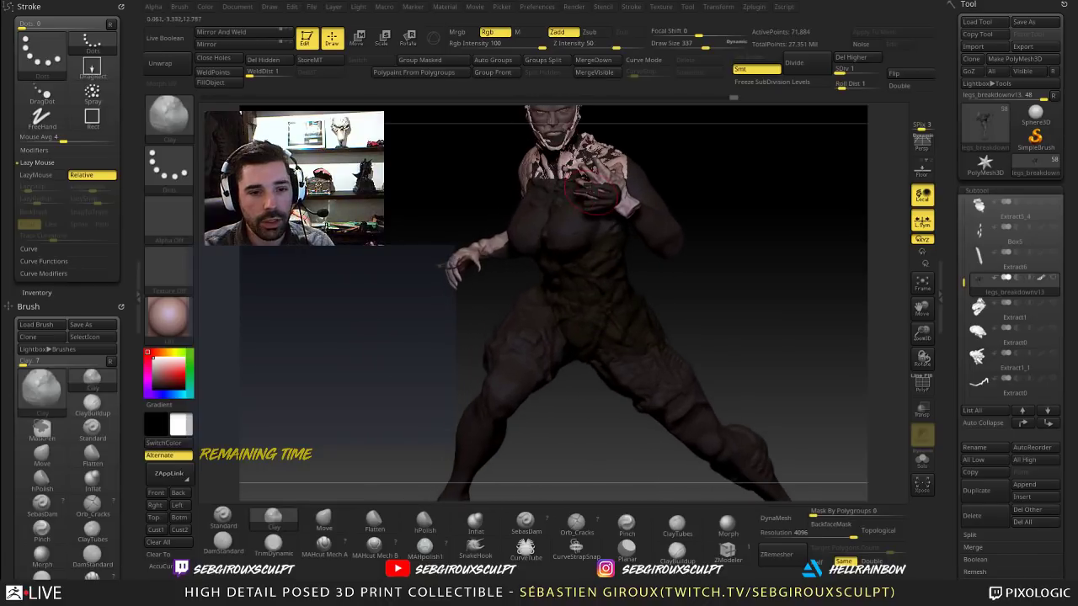
ctrl+click(696, 216)
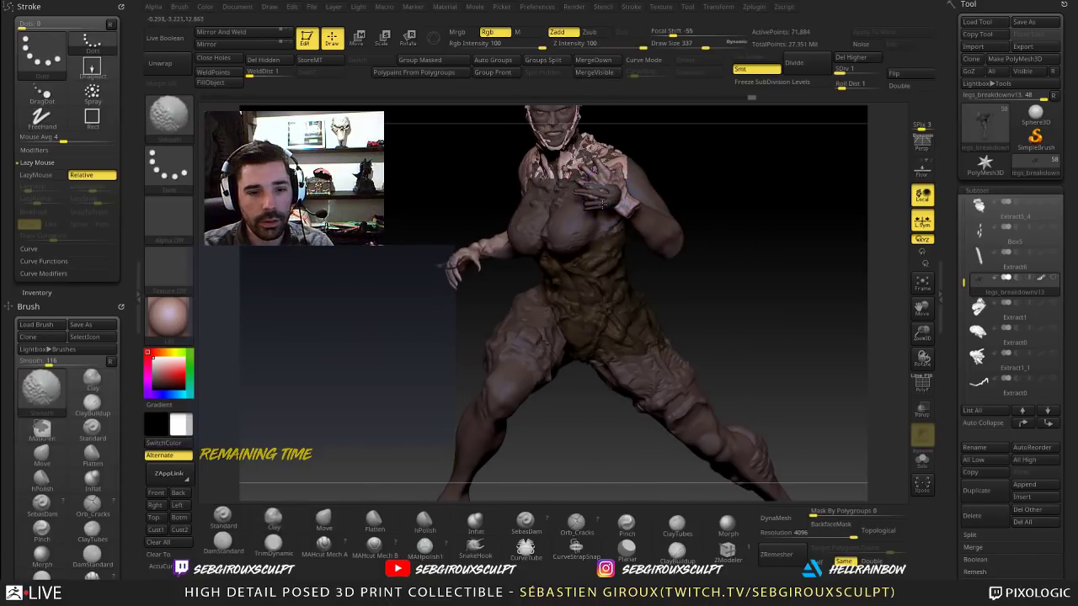
shift+drag(602, 205, 671, 191)
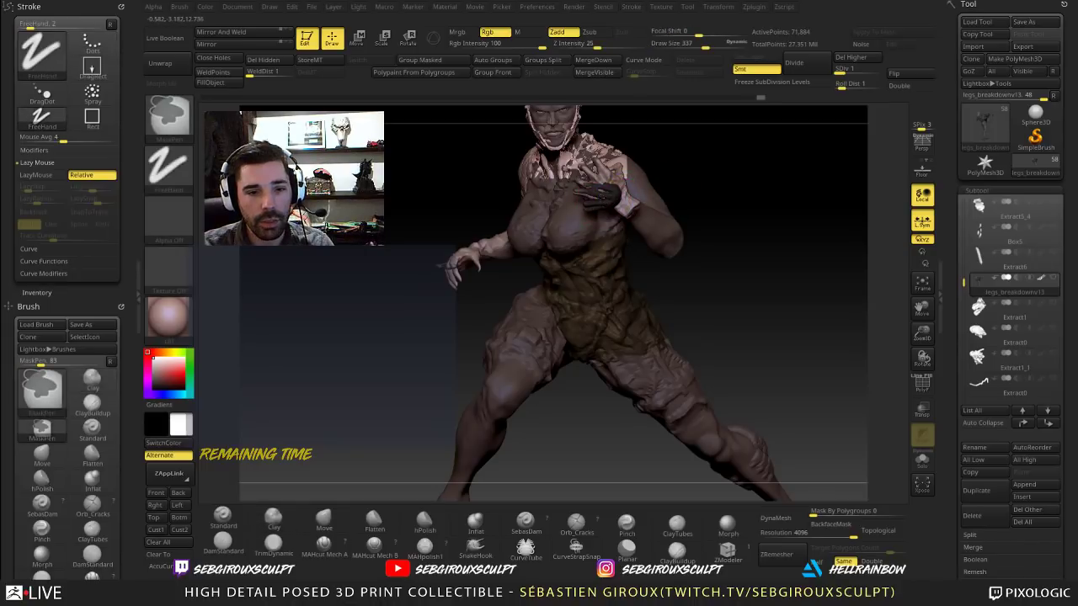
Step: Hide the body's own reposed hand, leaving the forearm and the rest of the body visible
drag(738, 207, 760, 207)
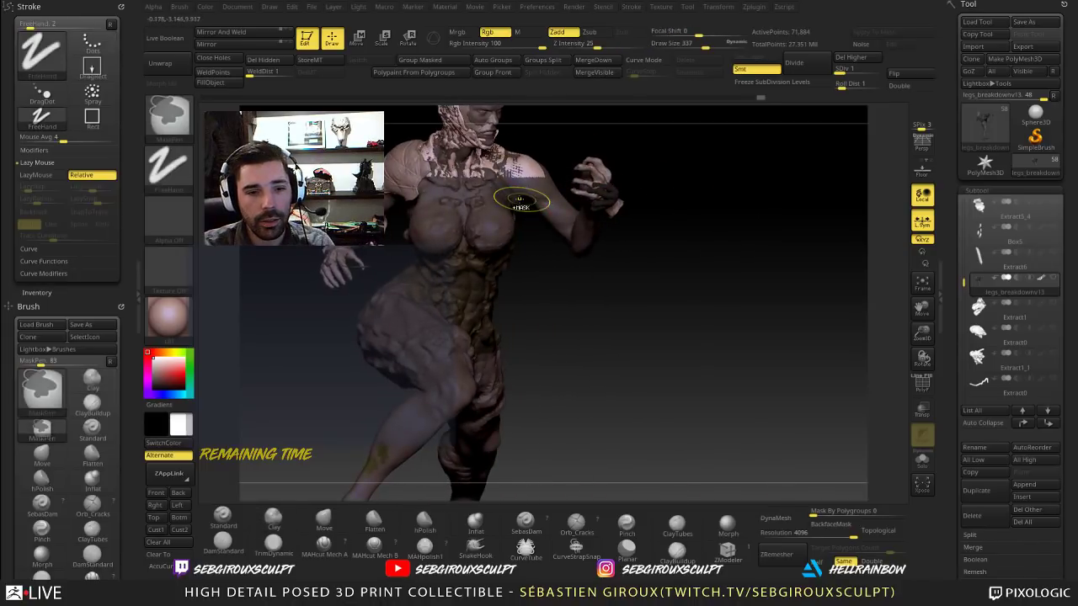
mouse_move(661, 222)
mouse_down()
mouse_move(690, 199)
mouse_move(717, 228)
mouse_move(700, 187)
mouse_move(604, 184)
mouse_up()
mouse_move(559, 142)
ctrl+shift+mouse_down()
mouse_move(597, 210)
mouse_move(631, 227)
mouse_move(698, 332)
mouse_move(723, 309)
mouse_move(690, 312)
mouse_move(746, 292)
ctrl+shift+mouse_up()
mouse_move(695, 250)
mouse_down()
mouse_move(638, 187)
mouse_move(698, 207)
mouse_move(685, 210)
mouse_move(681, 247)
mouse_move(614, 269)
mouse_move(609, 297)
mouse_move(620, 264)
mouse_move(589, 284)
mouse_up()
Step: Select the separate posed hand Extract3_2, restore the legs_breakdownv13 body's visibility and make the body the active subtool again
alt+click(608, 217)
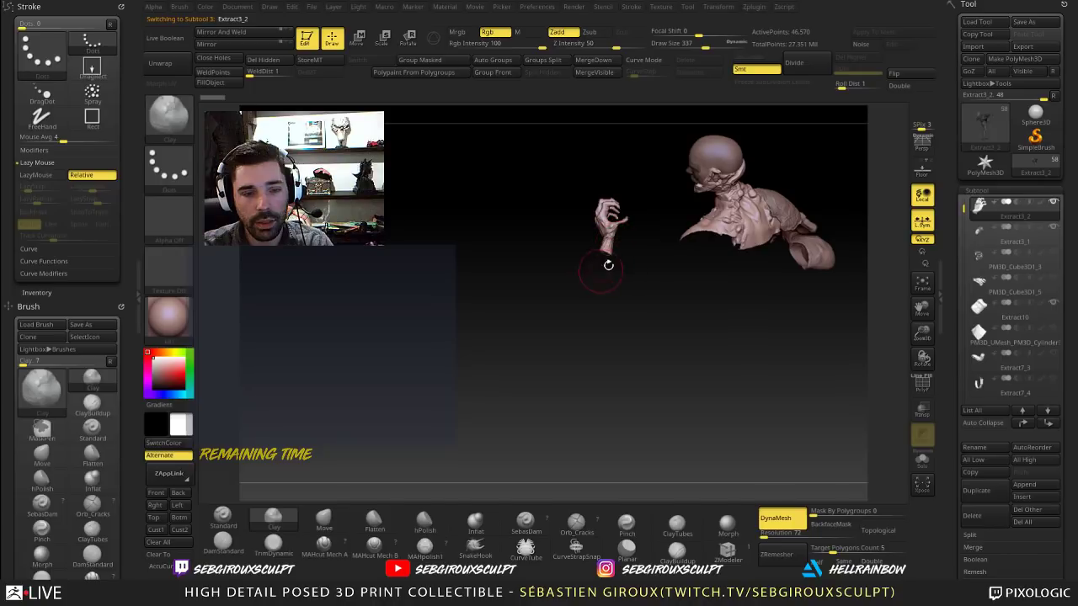
drag(963, 210, 953, 287)
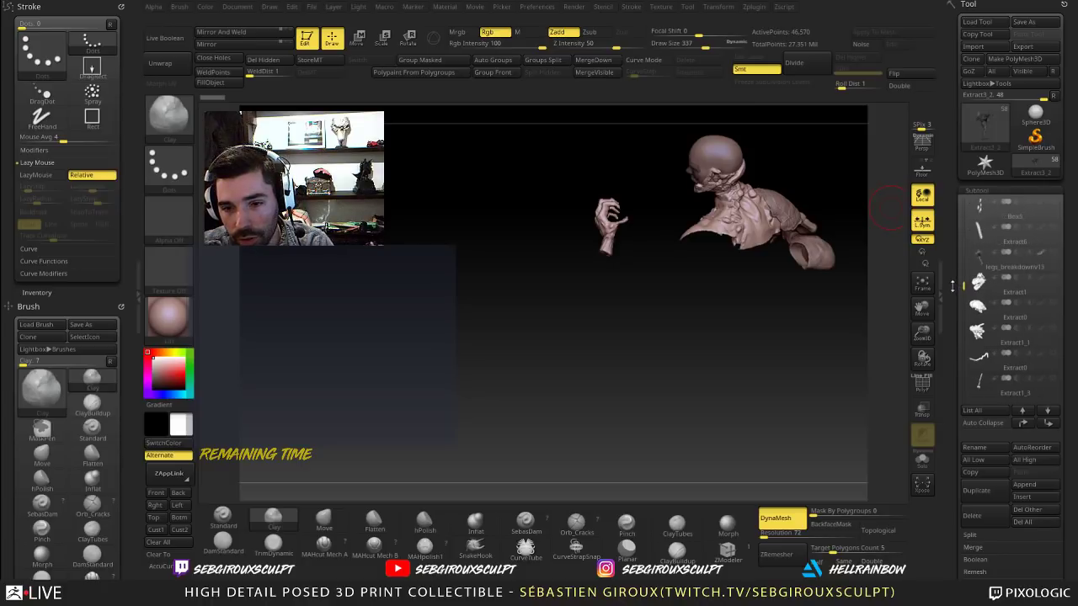
click(1050, 255)
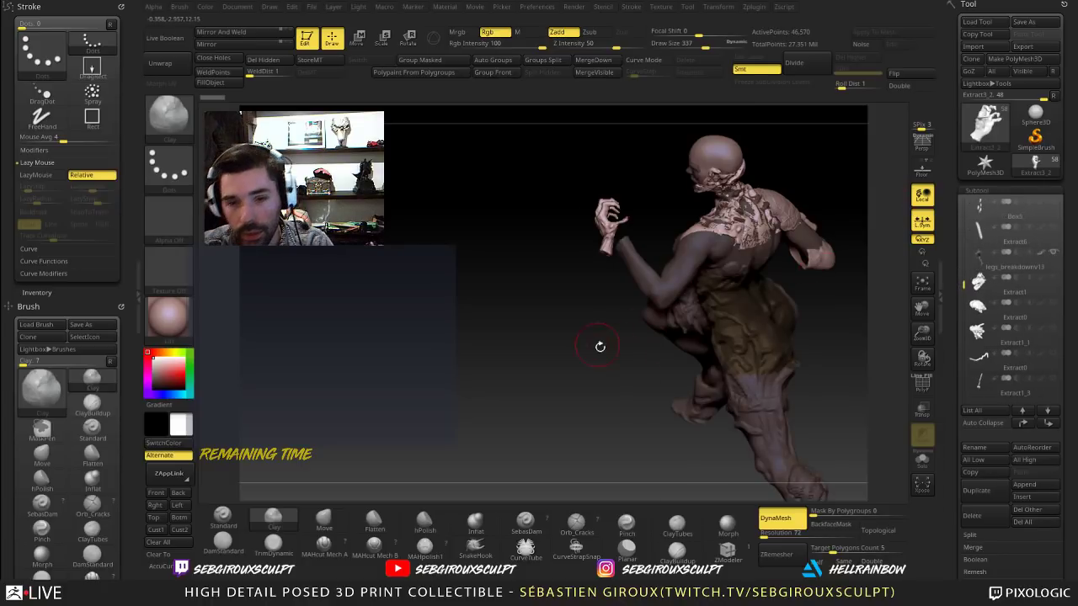
drag(599, 346, 549, 355)
alt+click(628, 261)
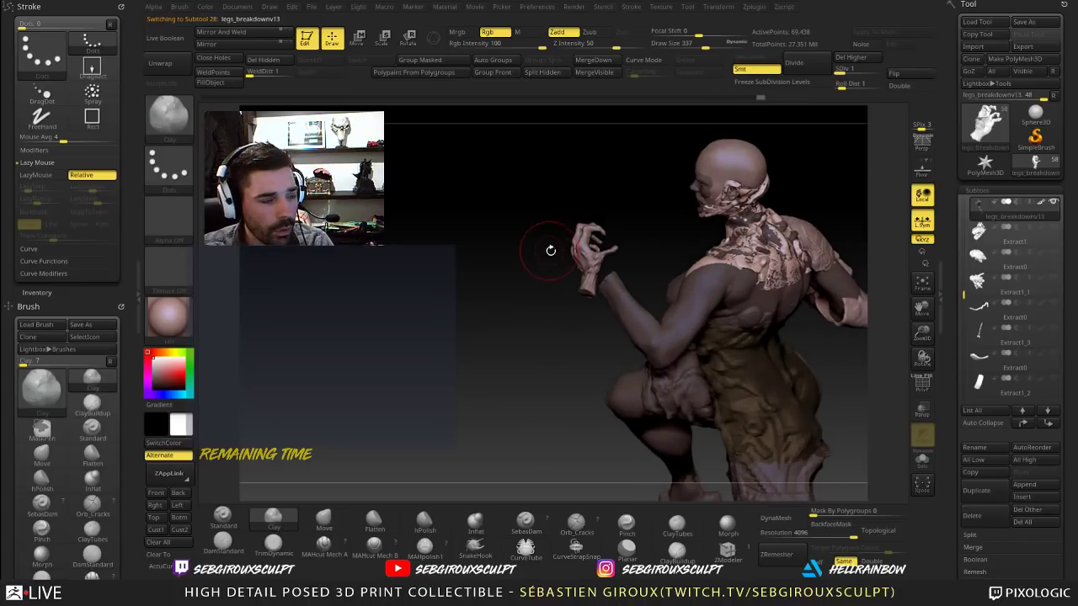
drag(524, 225, 529, 227)
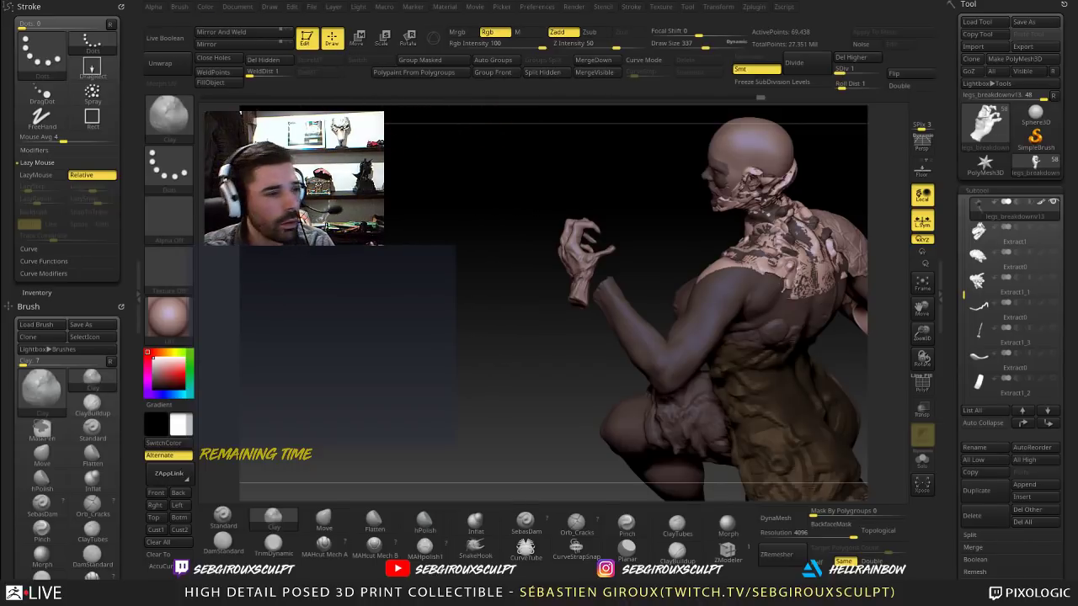
drag(369, 210, 381, 222)
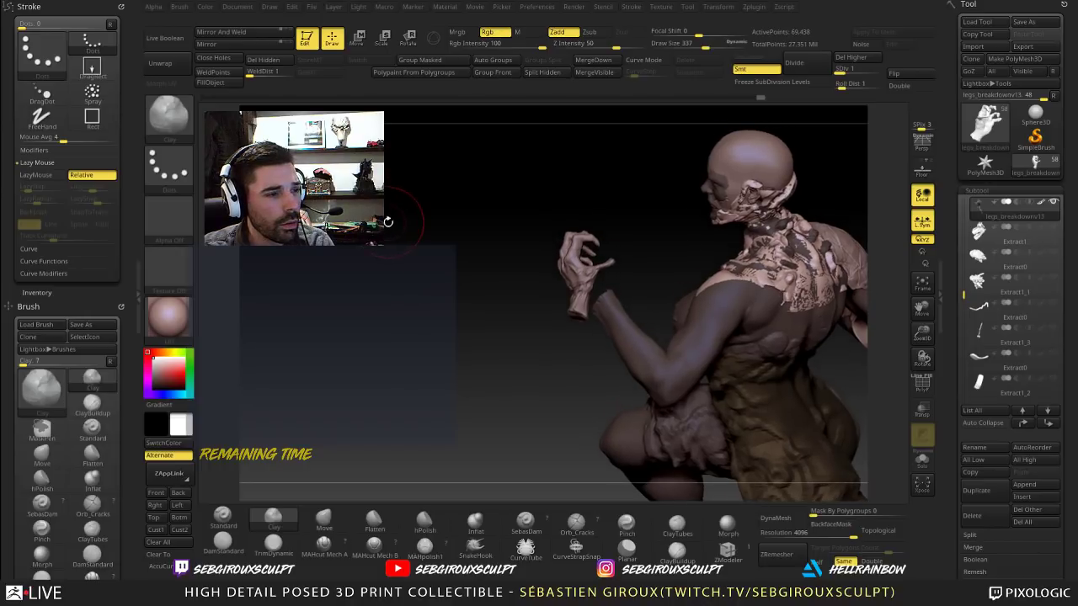
Step: Place a Transpose Rotate line along the body's forearm from the wrist stump to the elbow
click(360, 47)
click(411, 44)
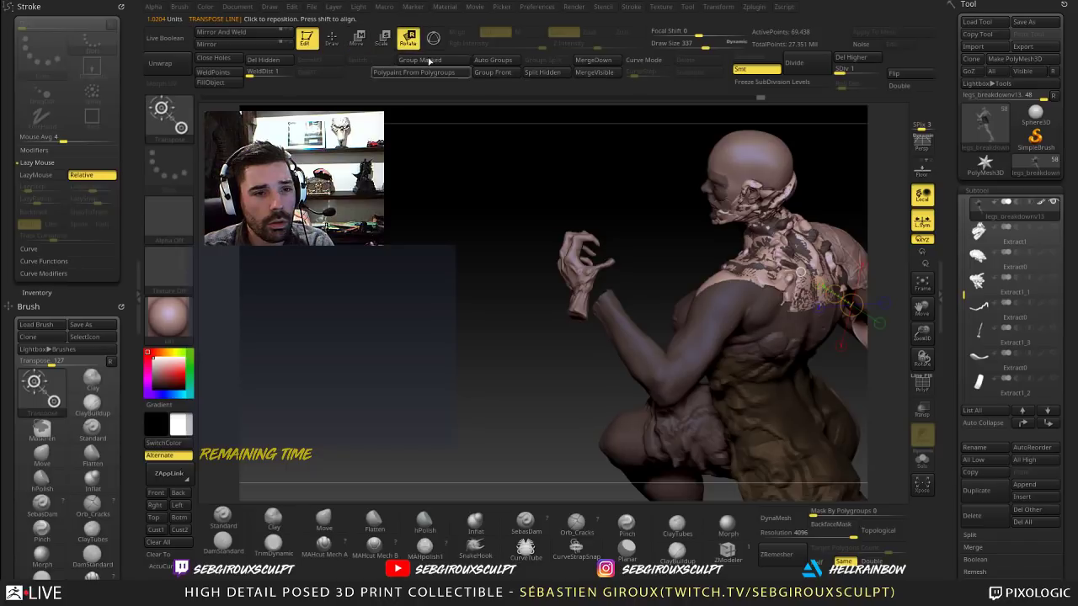
drag(605, 297, 676, 409)
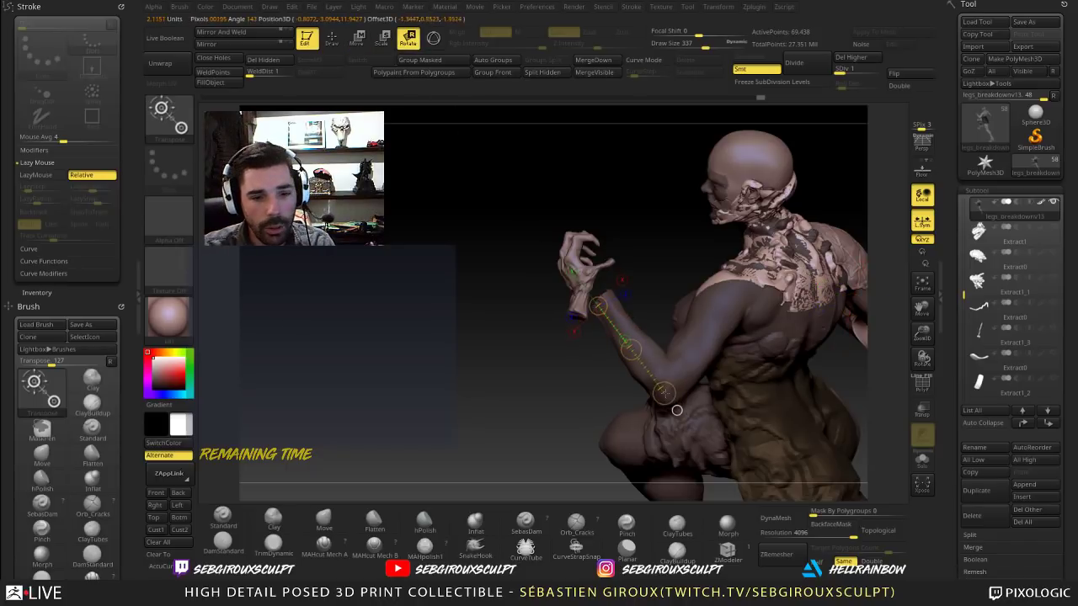
drag(522, 387, 581, 331)
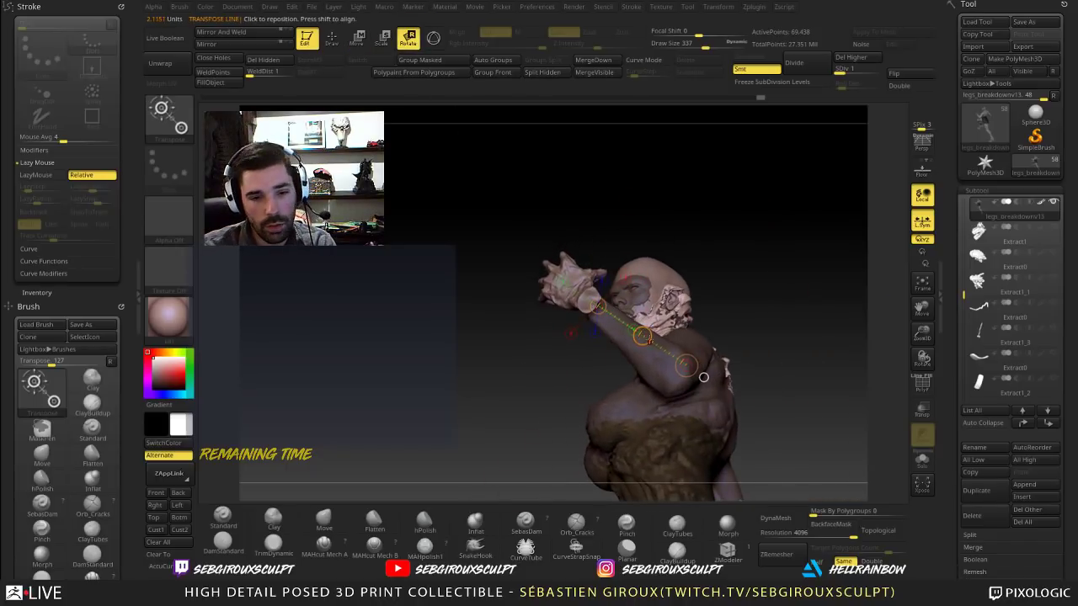
drag(685, 367, 668, 377)
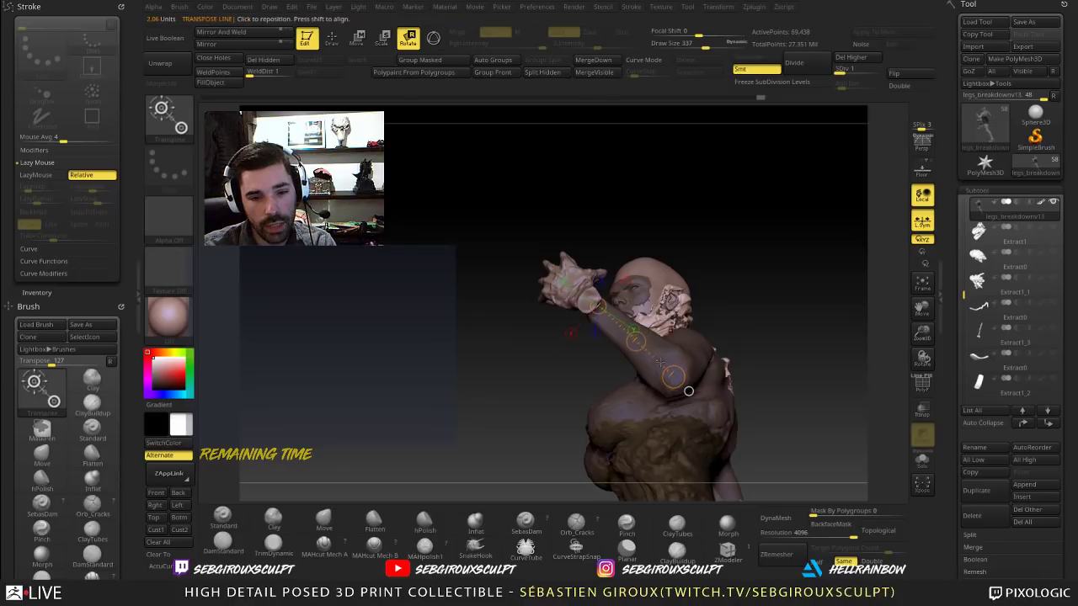
drag(762, 267, 734, 319)
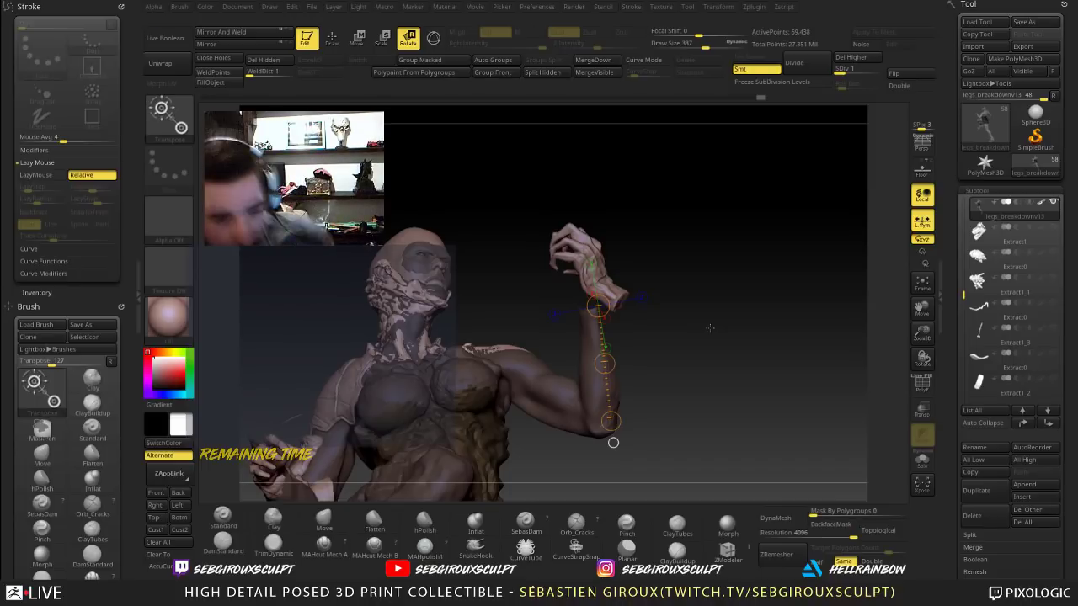
mouse_move(725, 336)
mouse_down()
mouse_move(780, 346)
mouse_move(724, 333)
mouse_up()
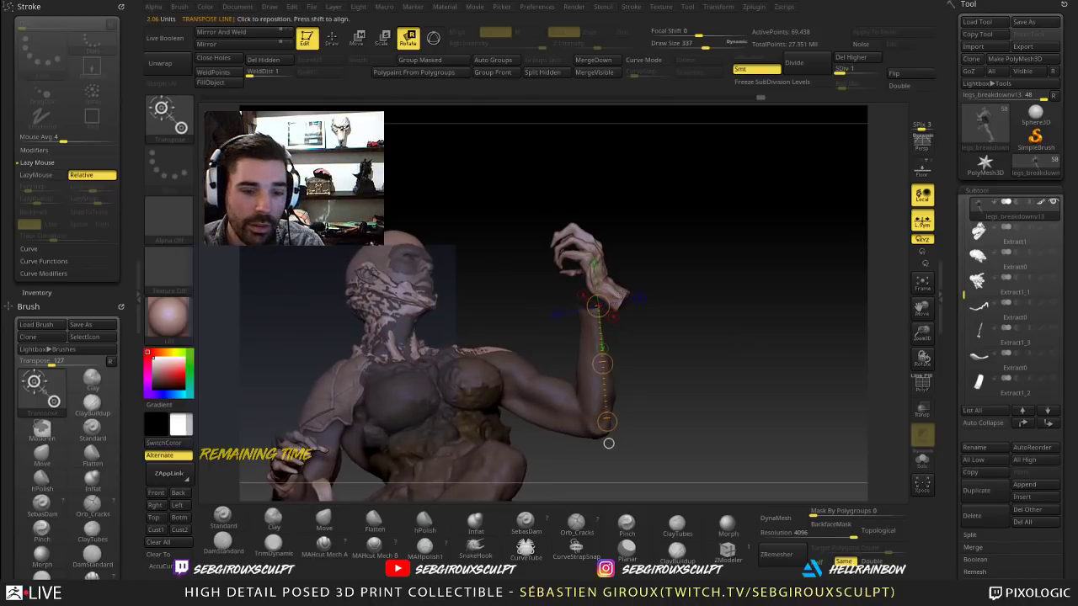
Step: Invert the body's mask so the remaining visible body is masked
ctrl+click(657, 348)
drag(651, 344, 506, 349)
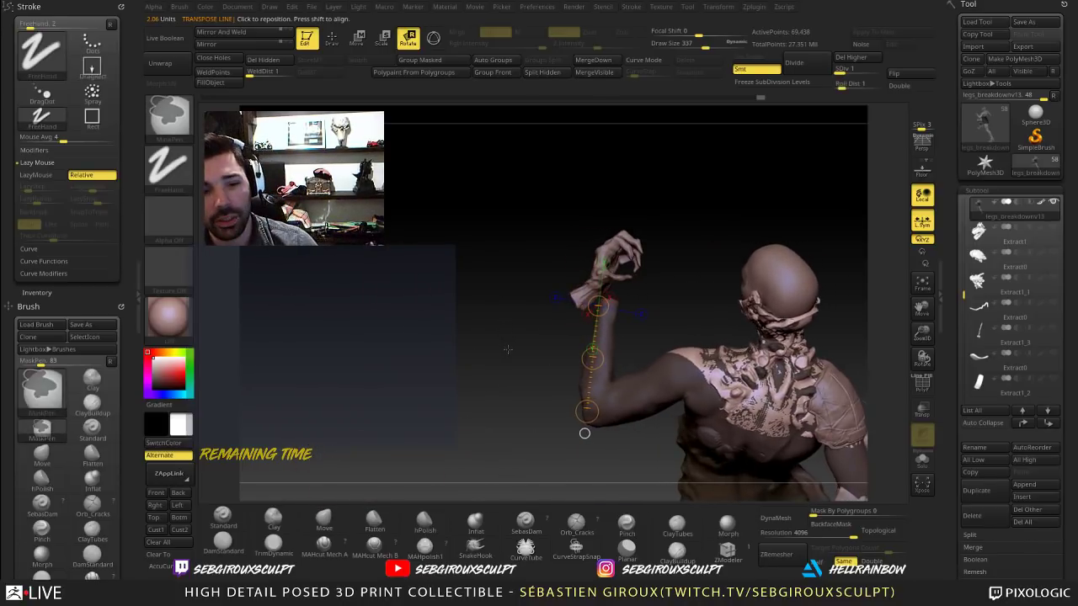
ctrl+click(506, 349)
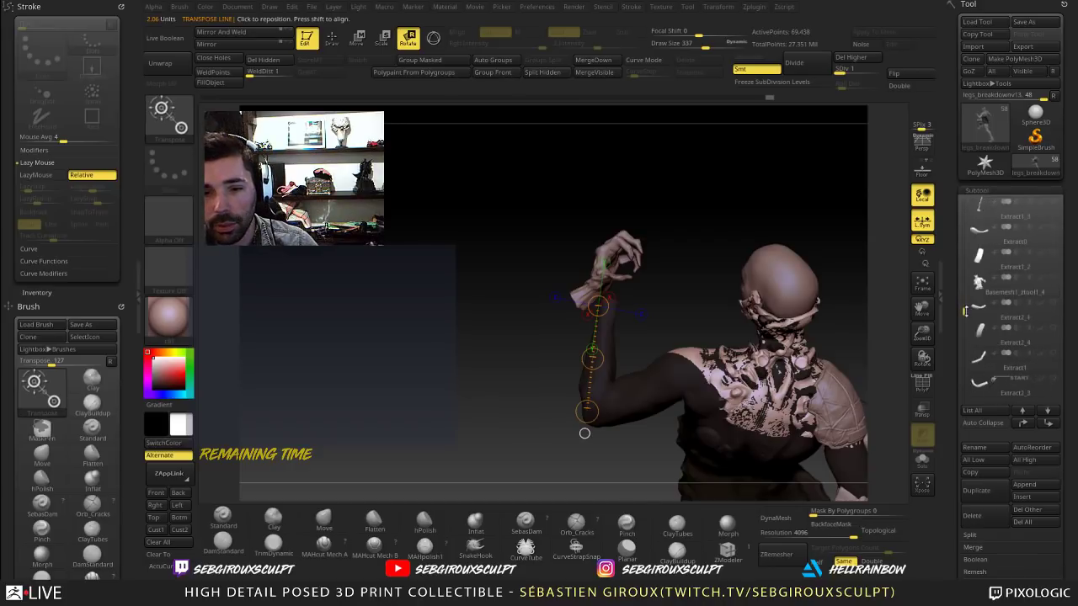
Step: Look through the subtool list up to its first entries, previewing individual pieces of the figure
drag(963, 338, 958, 348)
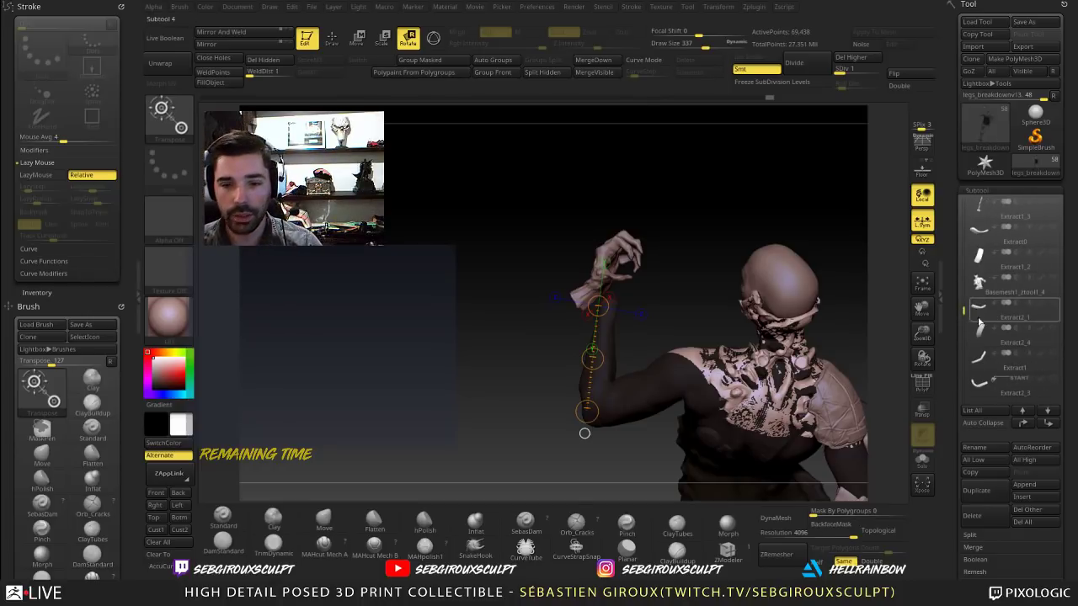
drag(964, 311, 963, 293)
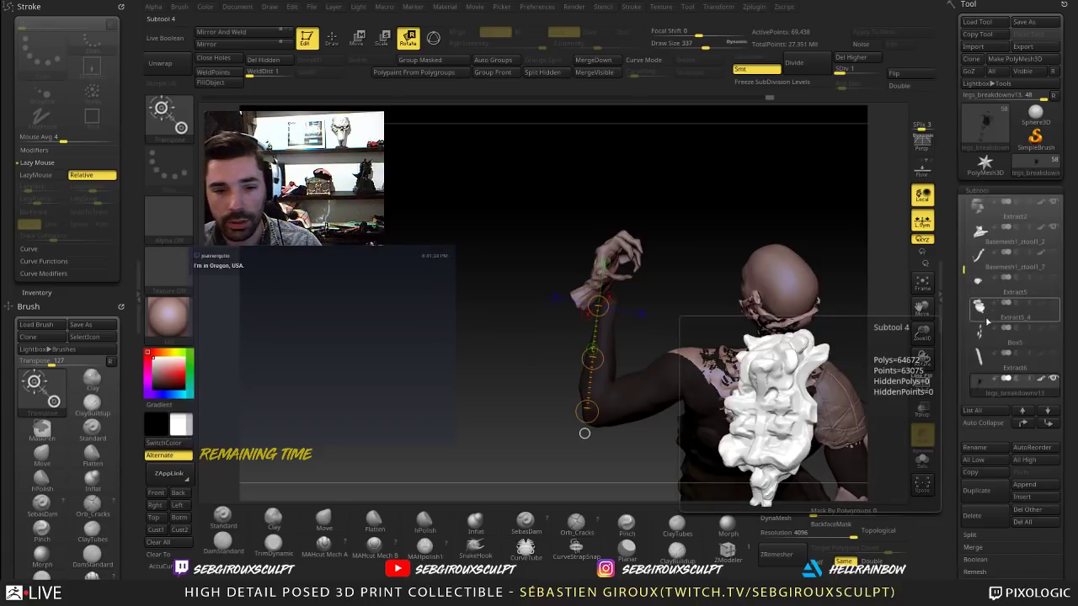
mouse_move(963, 268)
mouse_down()
mouse_move(952, 310)
mouse_move(960, 214)
mouse_up()
mouse_move(976, 280)
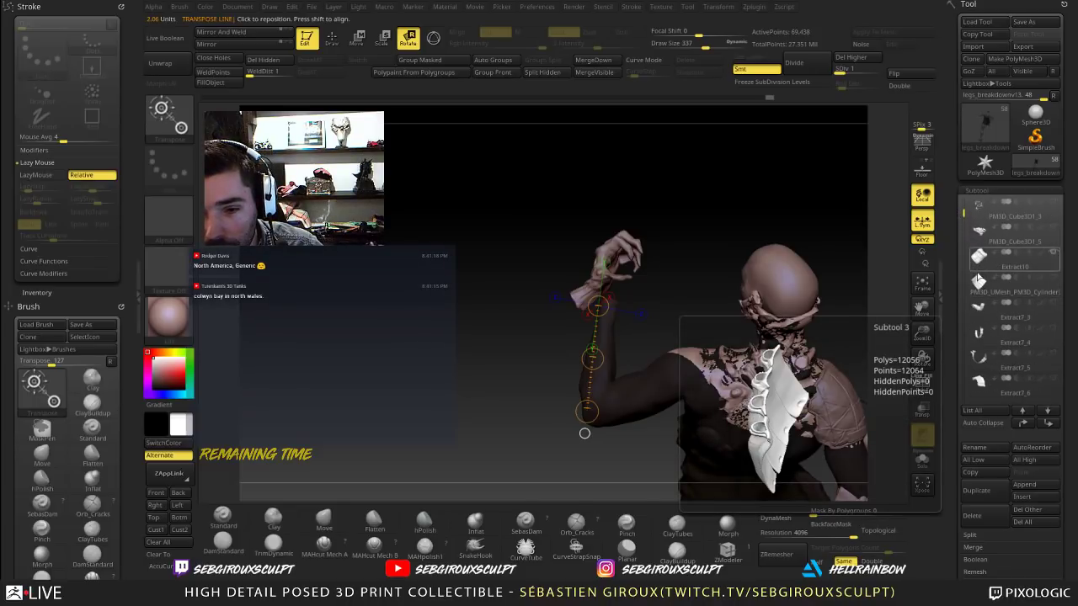
drag(963, 215, 963, 202)
mouse_move(978, 212)
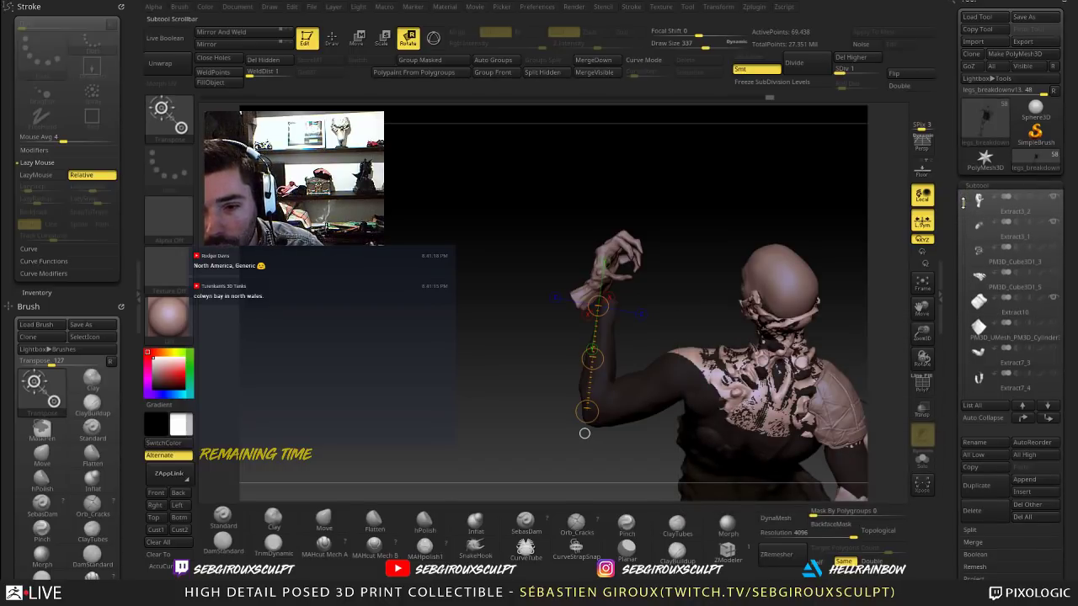
Step: Look through the subtool list for the arm clothing pieces, briefly showing Extract5_4 on the figure's back to check it
drag(900, 303, 883, 304)
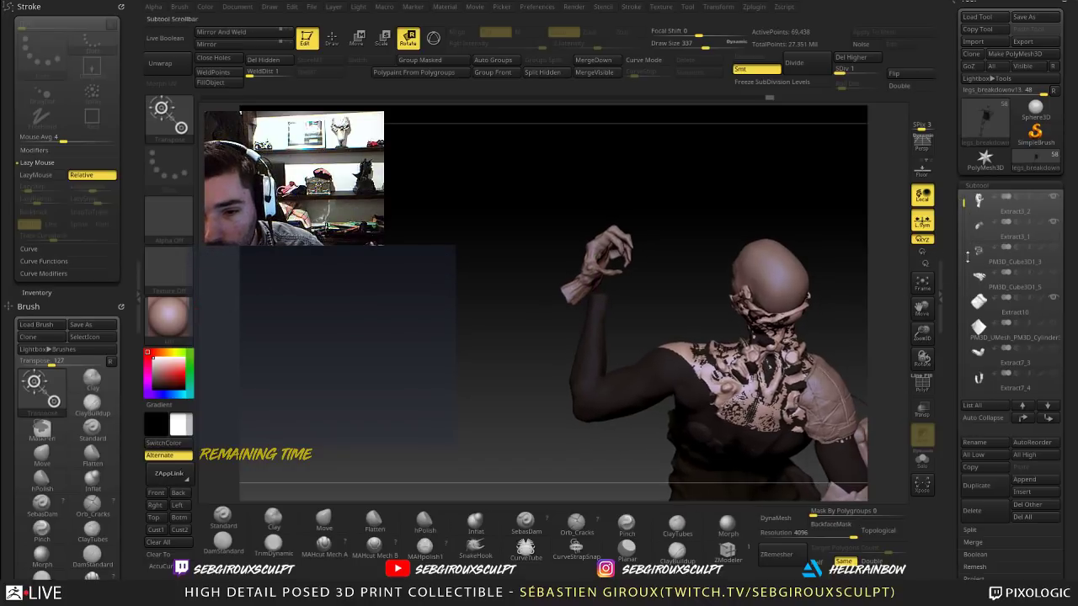
drag(961, 202, 958, 274)
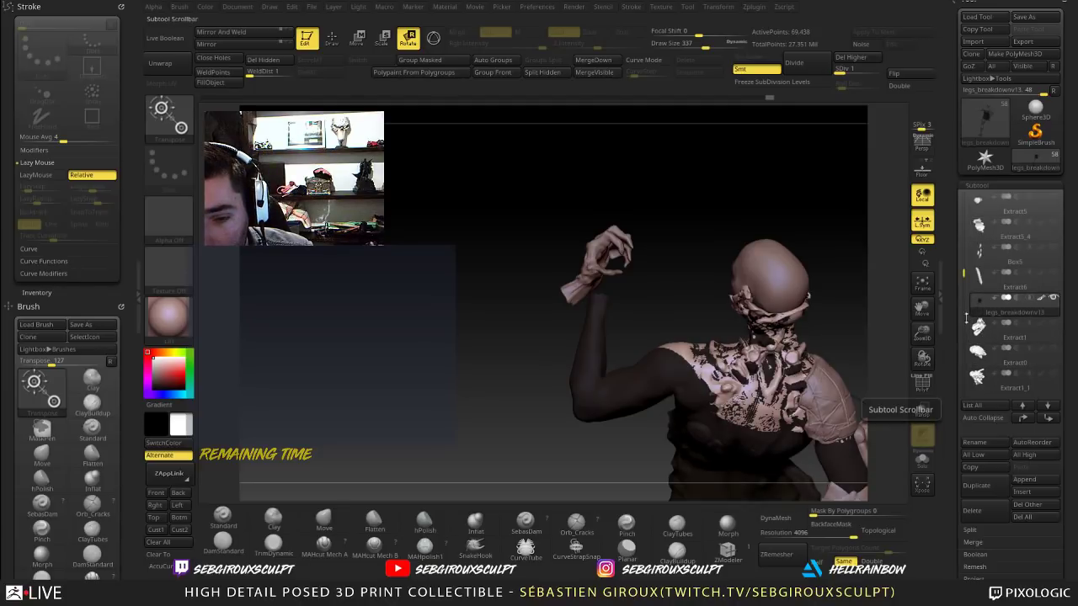
mouse_move(963, 273)
mouse_down()
mouse_move(961, 368)
mouse_move(963, 265)
mouse_up()
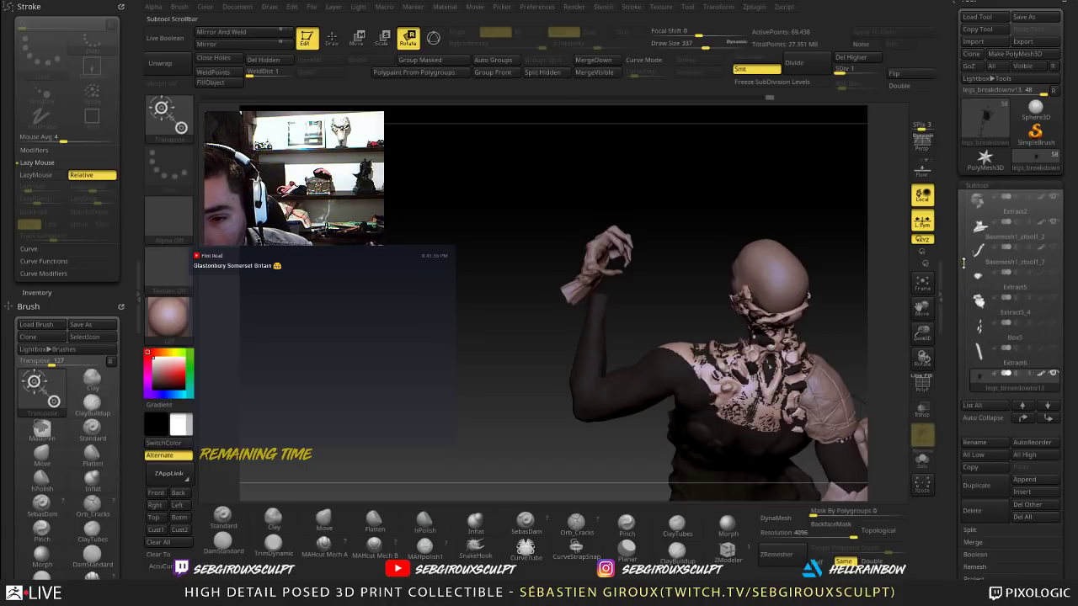
click(1053, 300)
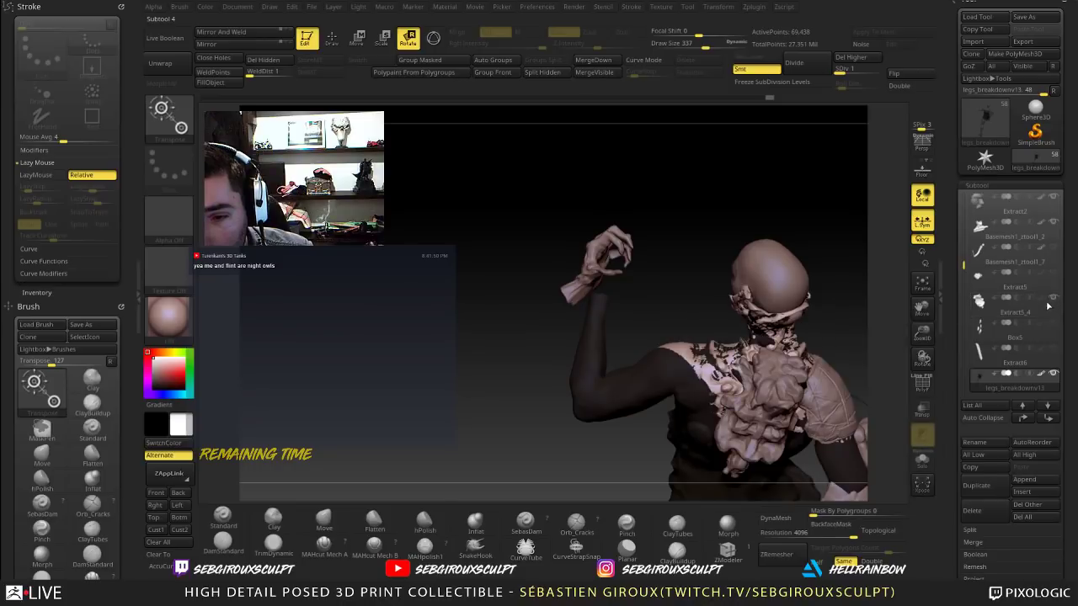
alt+drag(853, 317, 849, 276)
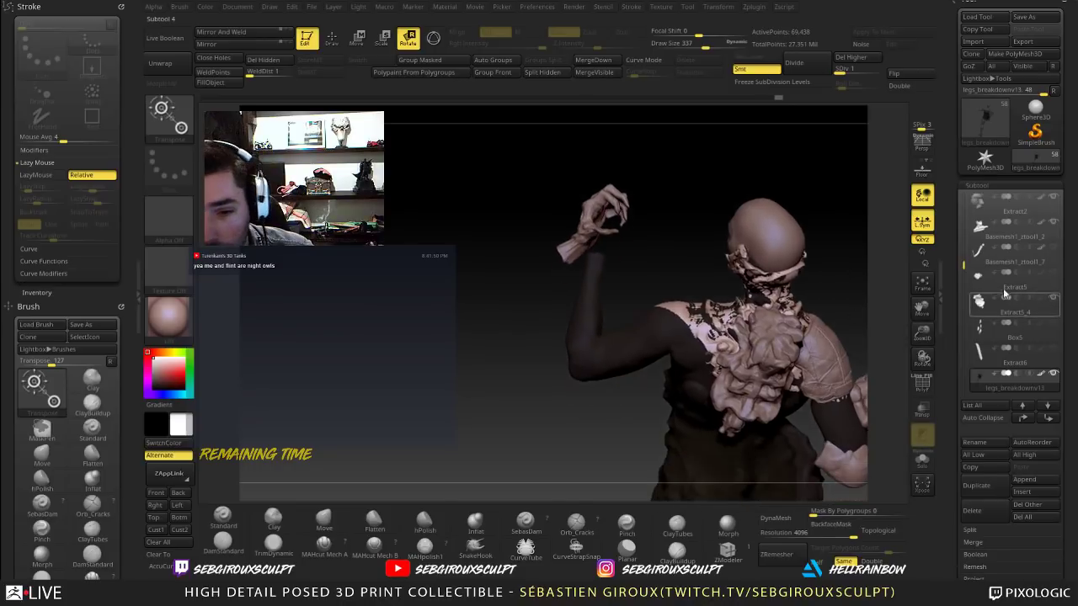
click(1055, 300)
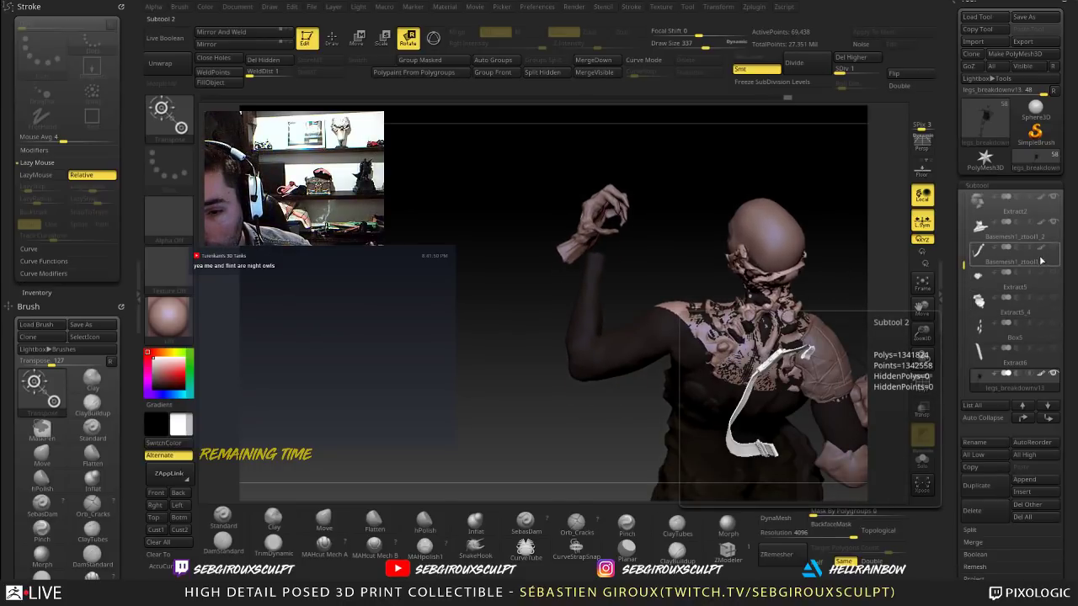
Step: Make the Extract5 shoulder piece and the Extract9 upper-arm pads visible on the figure
click(1053, 274)
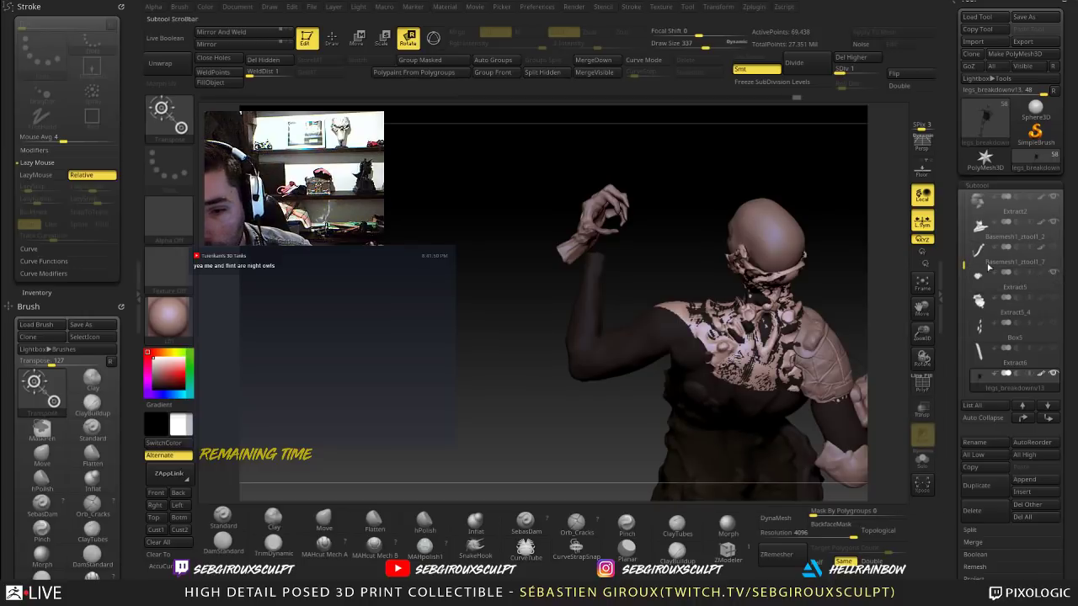
drag(965, 264, 963, 231)
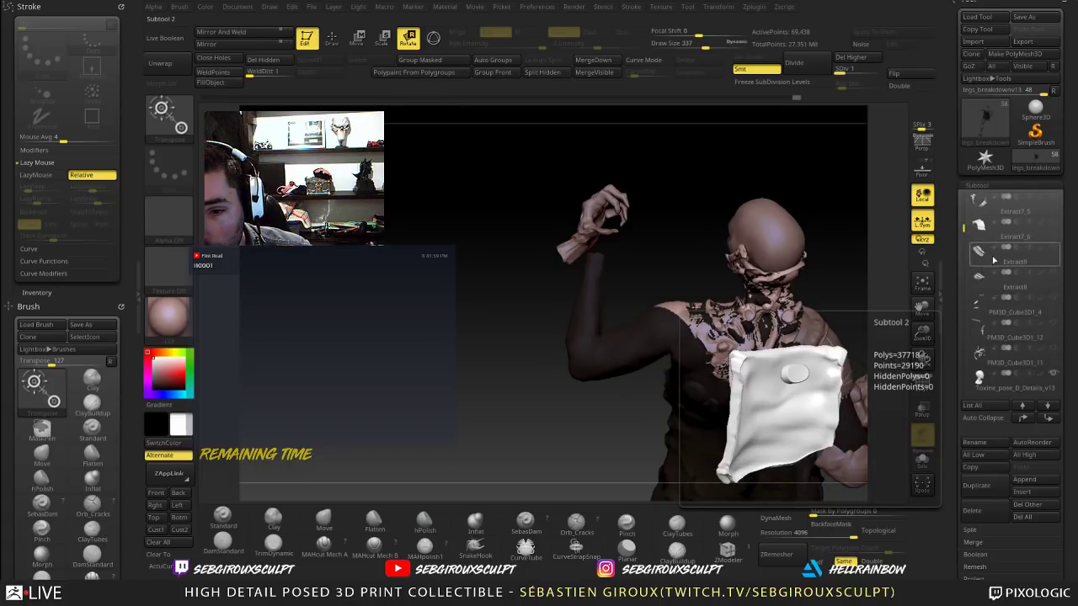
click(1055, 248)
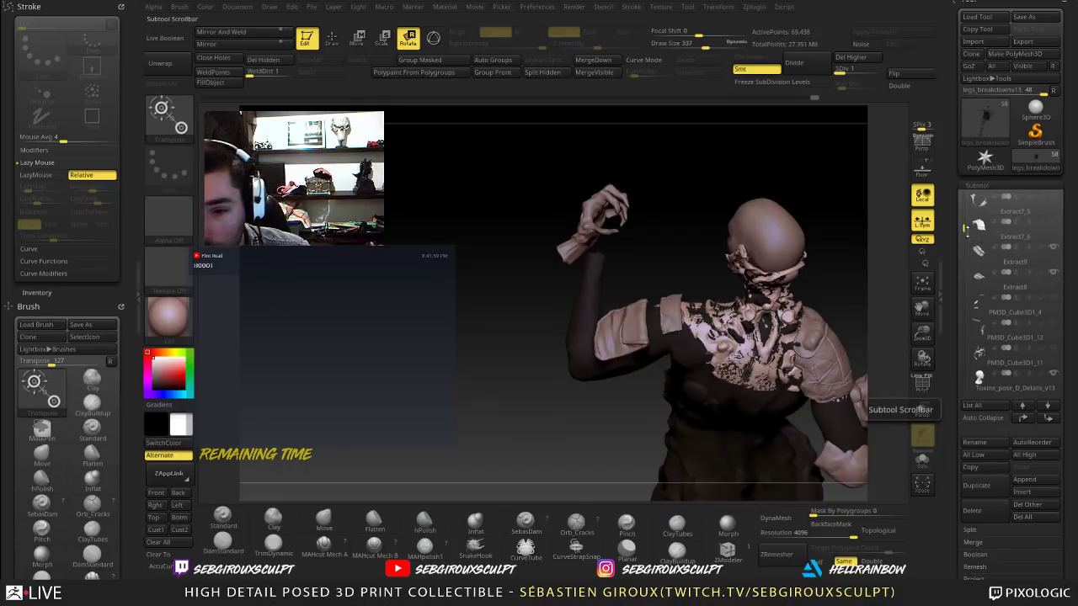
Step: Search the subtool list for the raised arm's sleeve, previewing individual pieces and checking some of them on the figure
drag(968, 232, 963, 214)
mouse_move(978, 256)
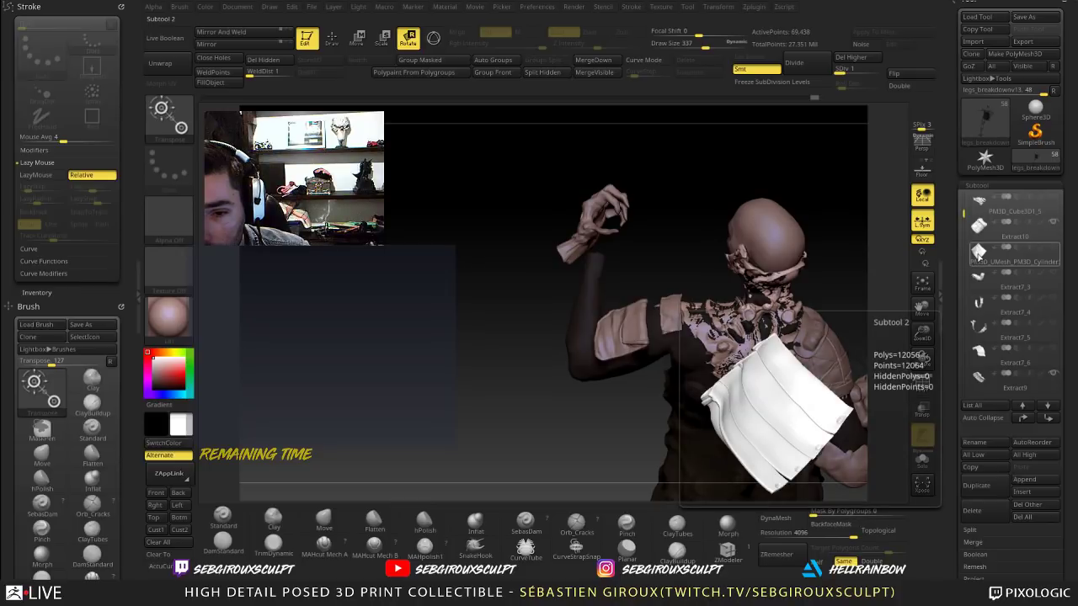
scroll(977, 246, up, 1)
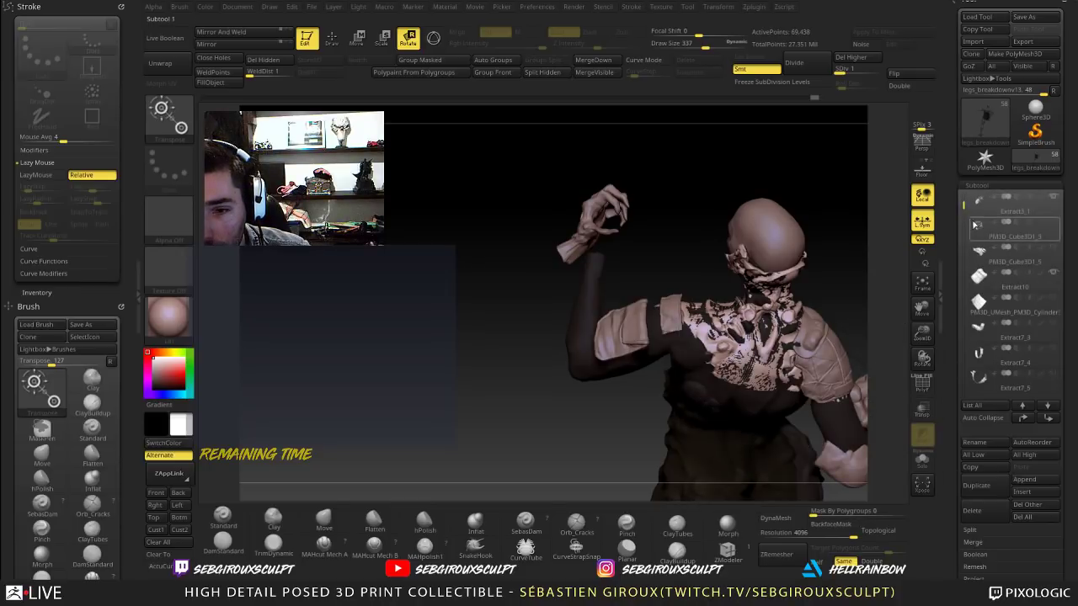
drag(963, 205, 963, 198)
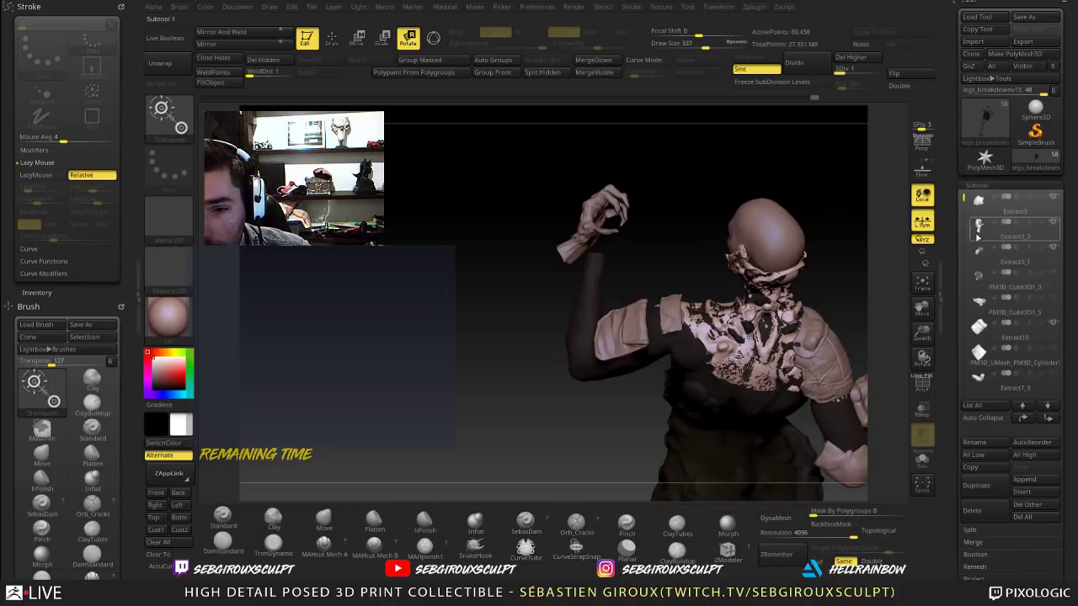
scroll(960, 193, up, 1)
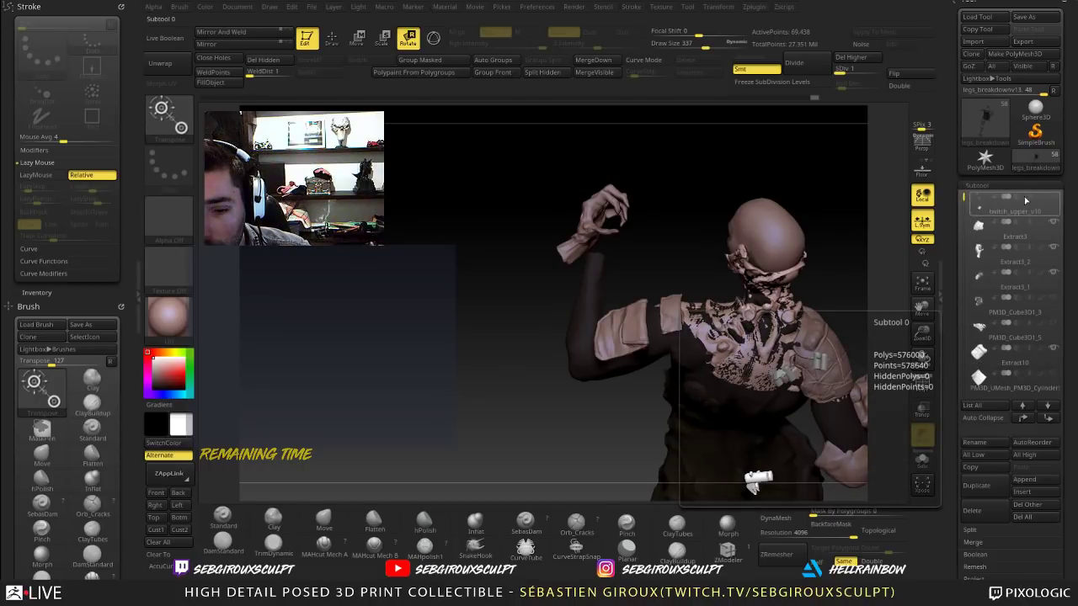
drag(963, 197, 947, 303)
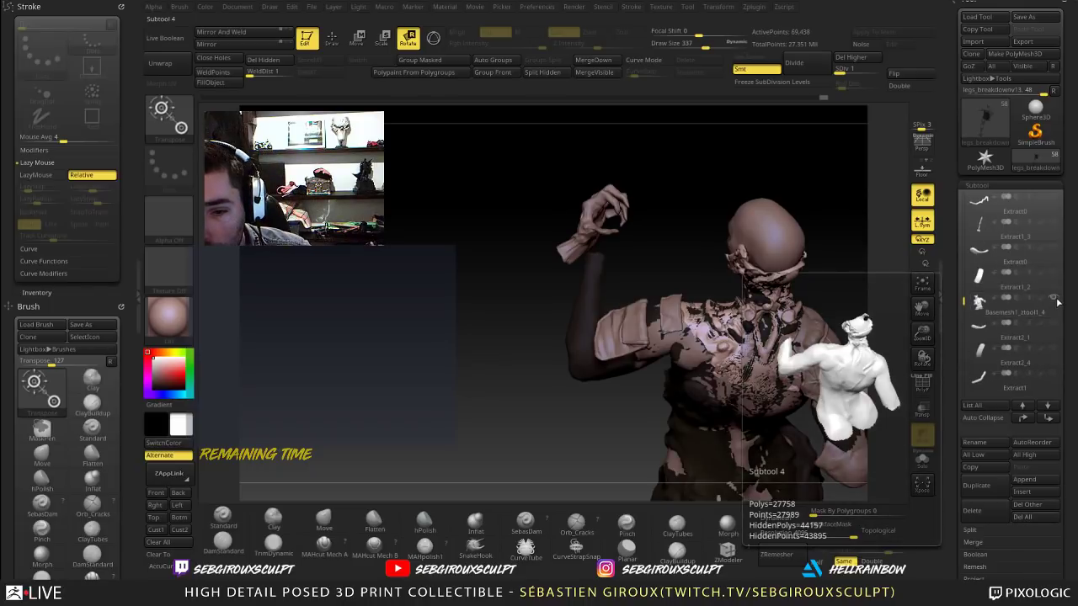
mouse_move(962, 303)
mouse_down()
mouse_move(958, 369)
mouse_move(964, 281)
mouse_up()
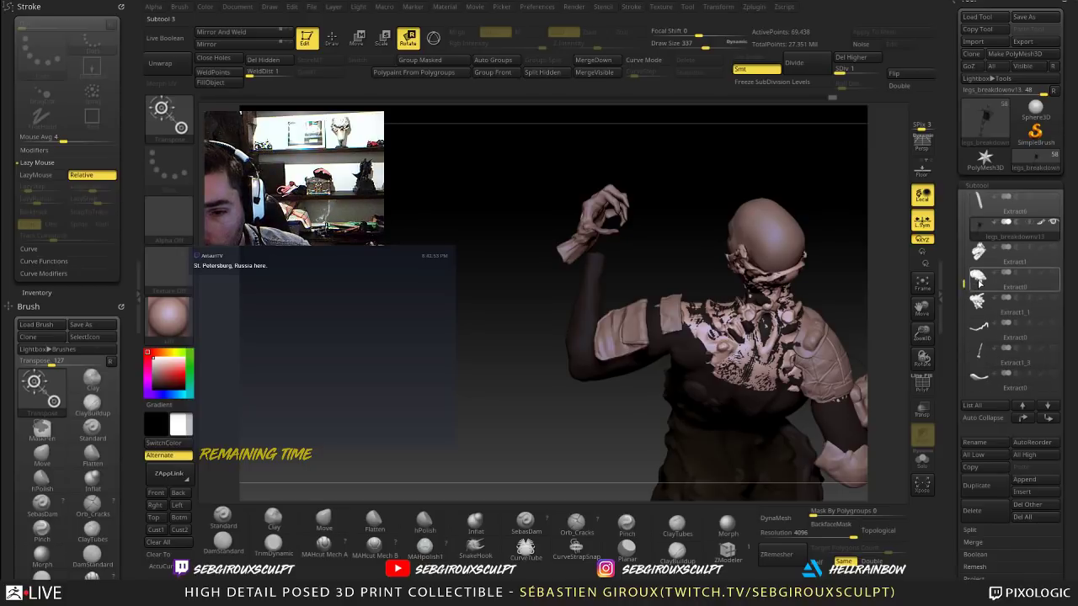
click(980, 256)
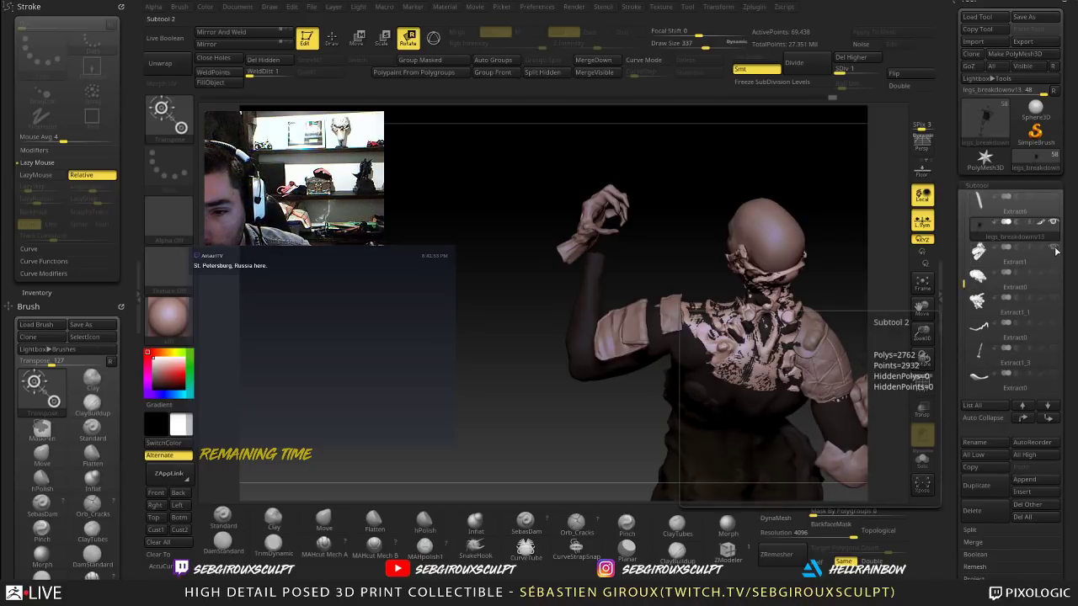
click(1055, 278)
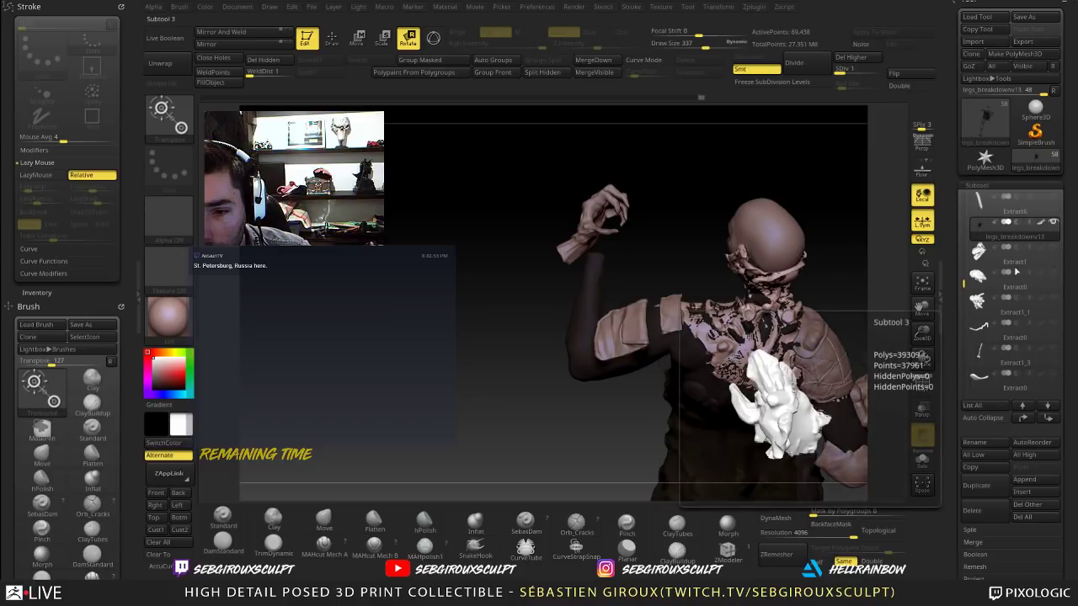
drag(964, 284, 964, 271)
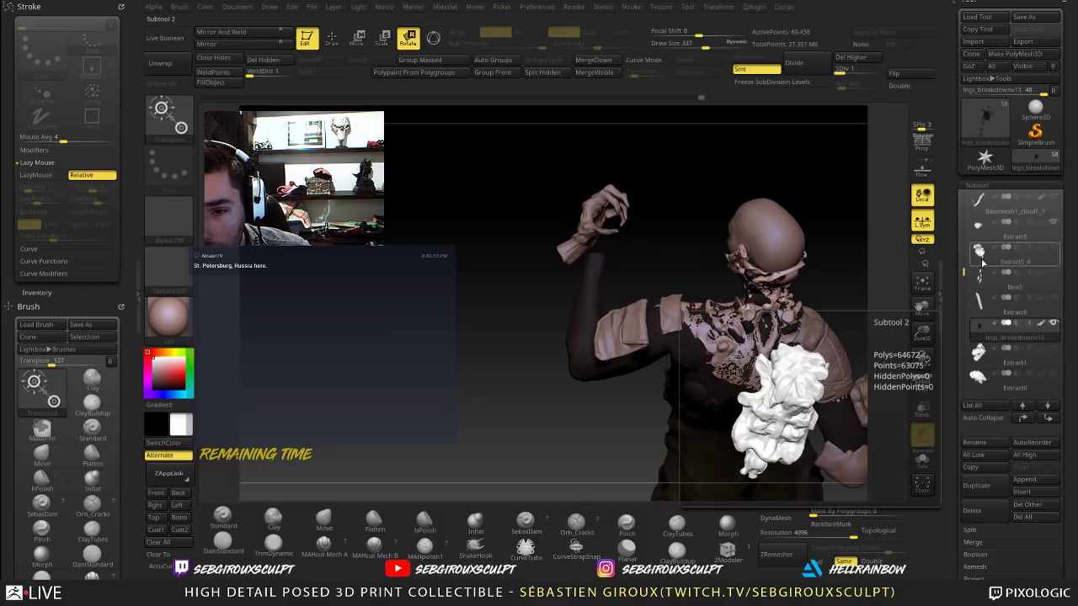
mouse_move(975, 239)
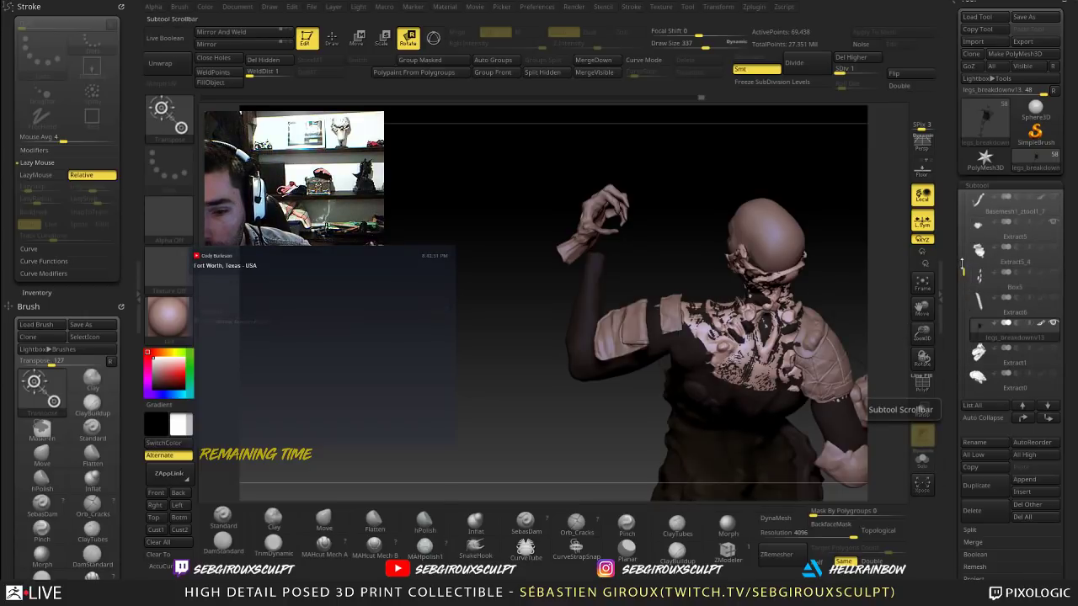
drag(964, 272, 964, 265)
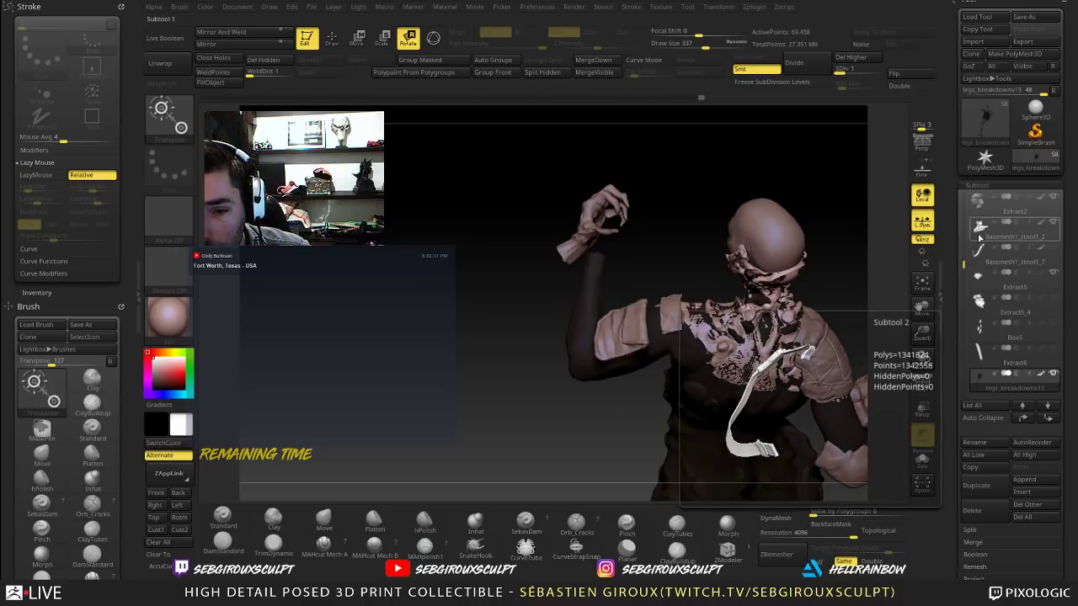
drag(967, 264, 963, 228)
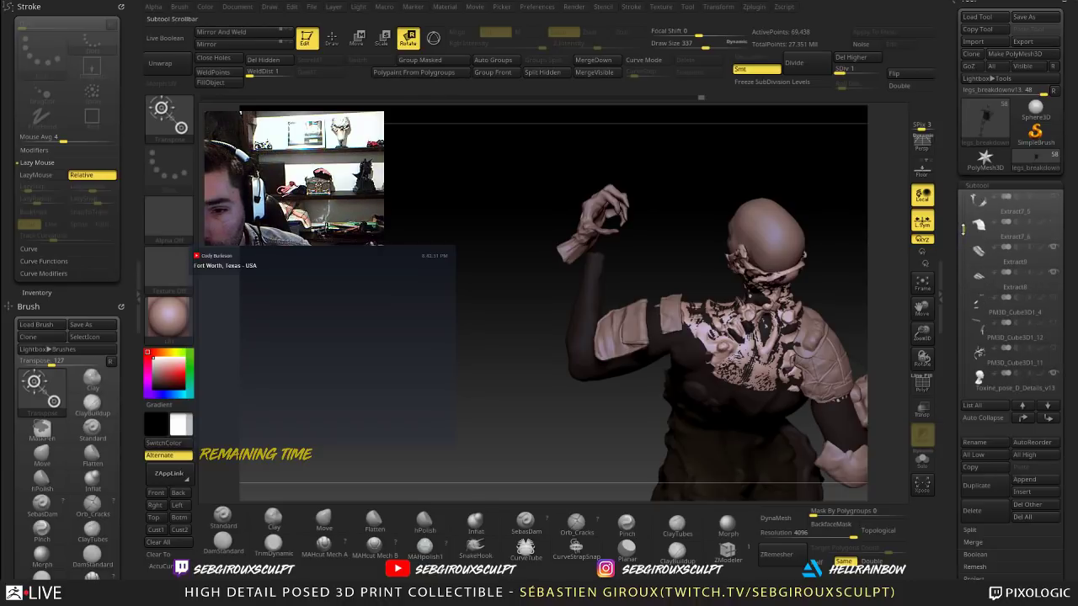
mouse_move(983, 210)
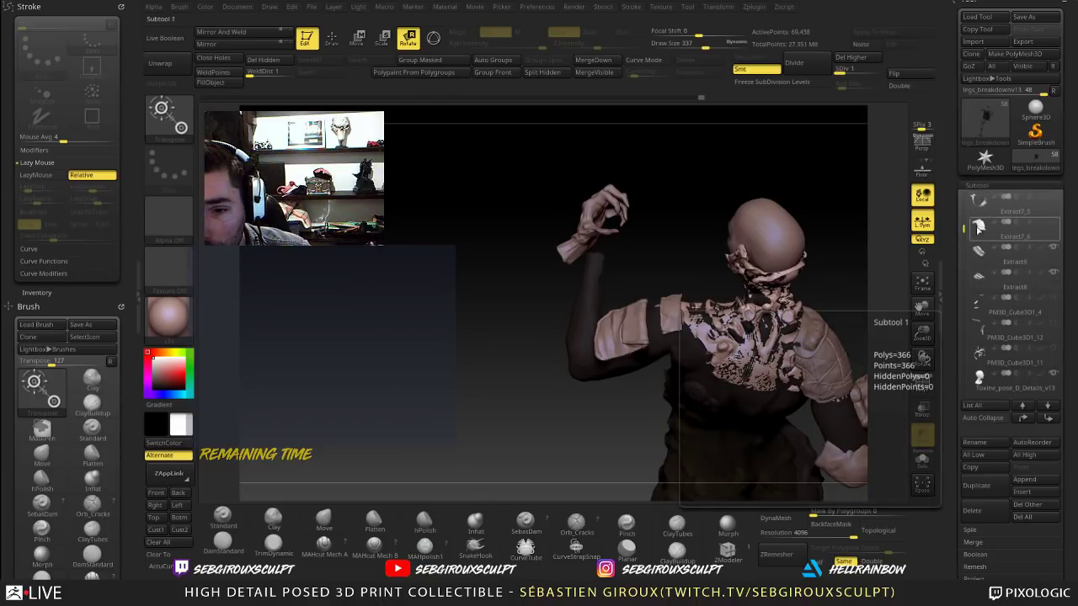
drag(964, 228, 964, 216)
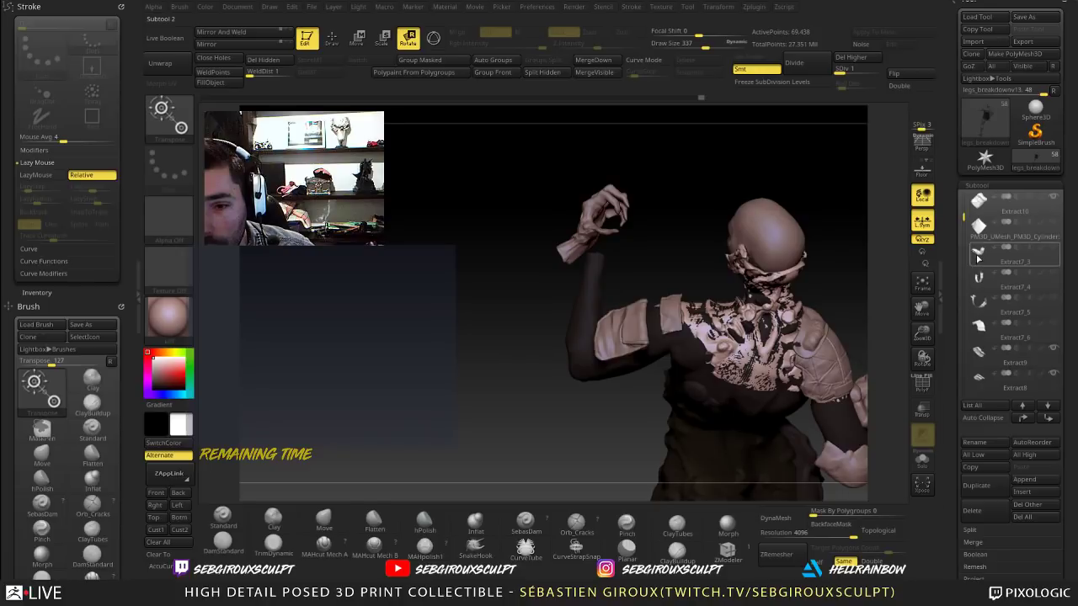
Step: Show the Extract7_3 sleeve, make it the active subtool and check it around the raised arm
click(1052, 250)
alt+click(546, 301)
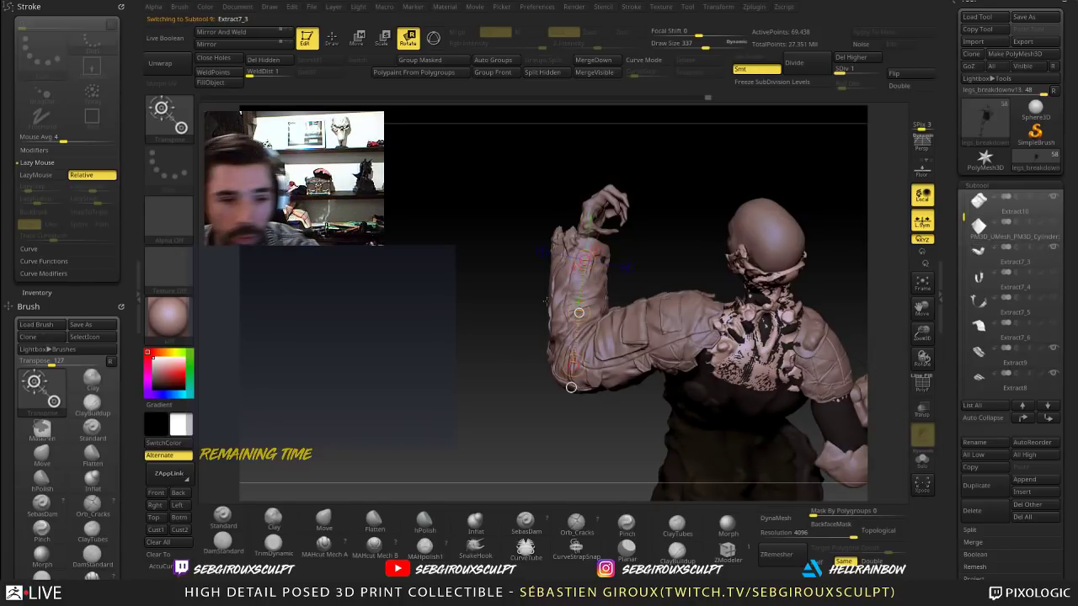
alt+drag(484, 278, 741, 277)
drag(641, 328, 500, 356)
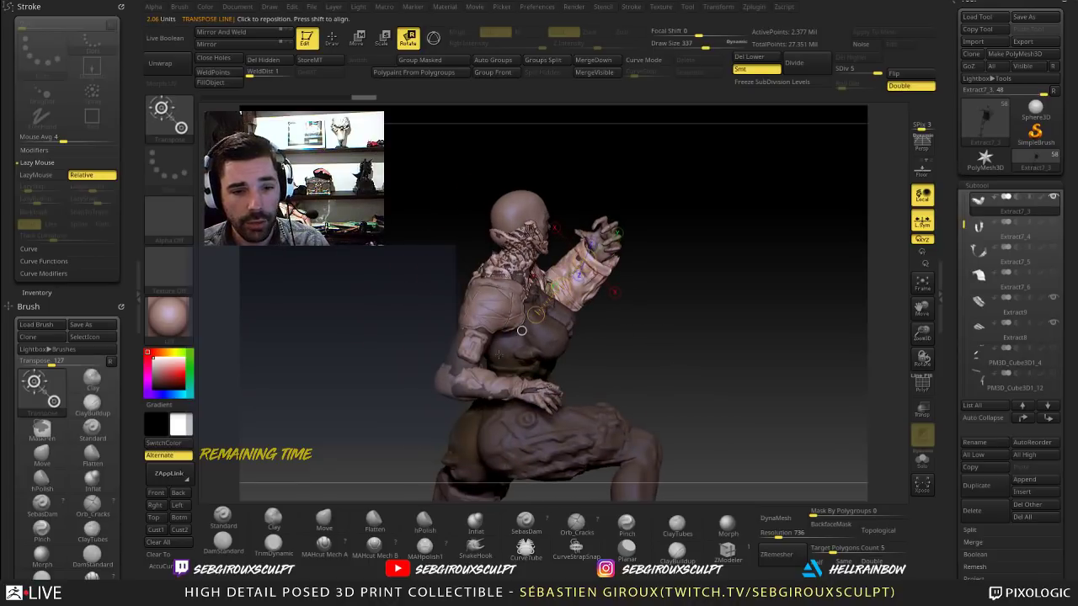
drag(731, 326, 706, 337)
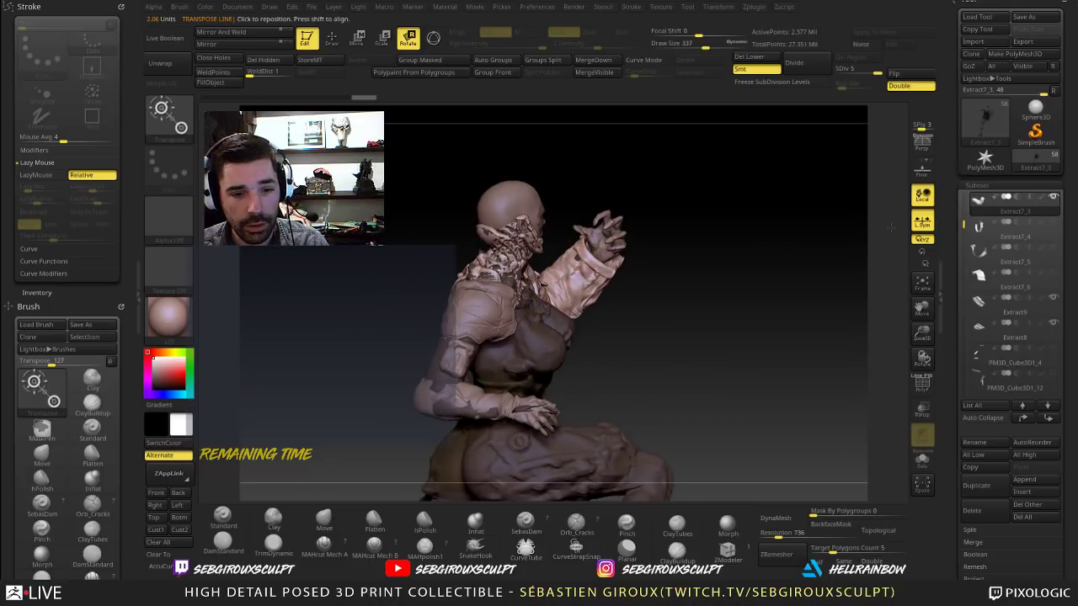
Step: Rename the active sleeve subtool as Long_sleeve
drag(963, 224, 963, 310)
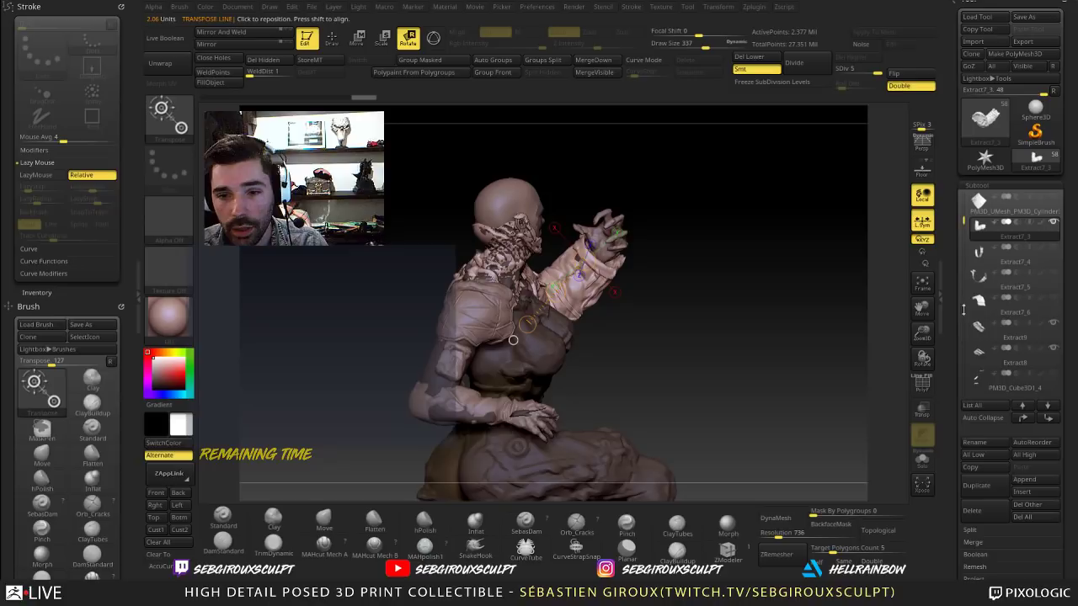
click(991, 446)
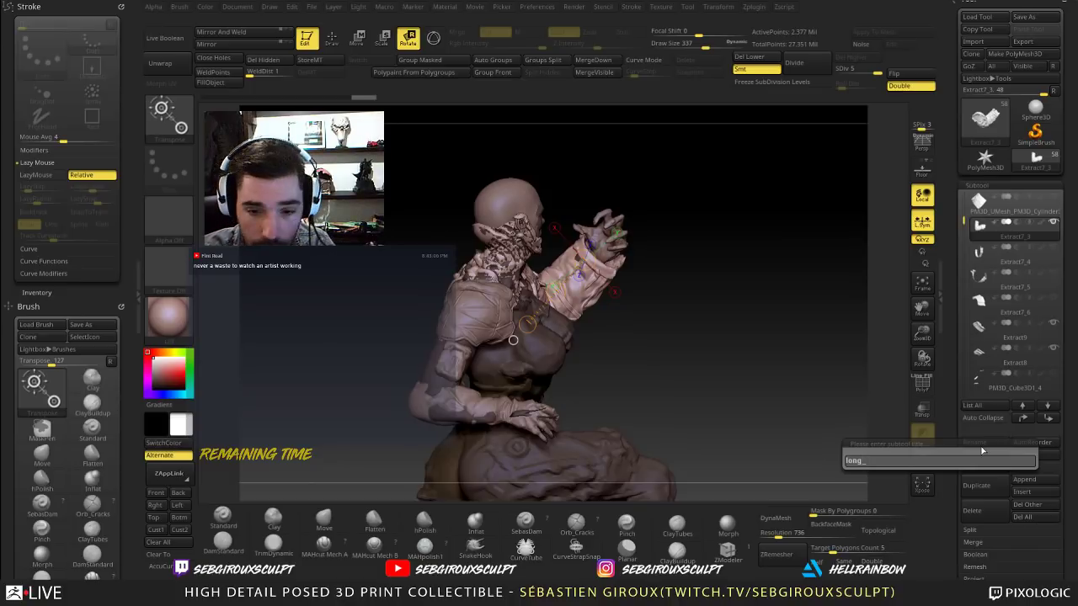
key(Return)
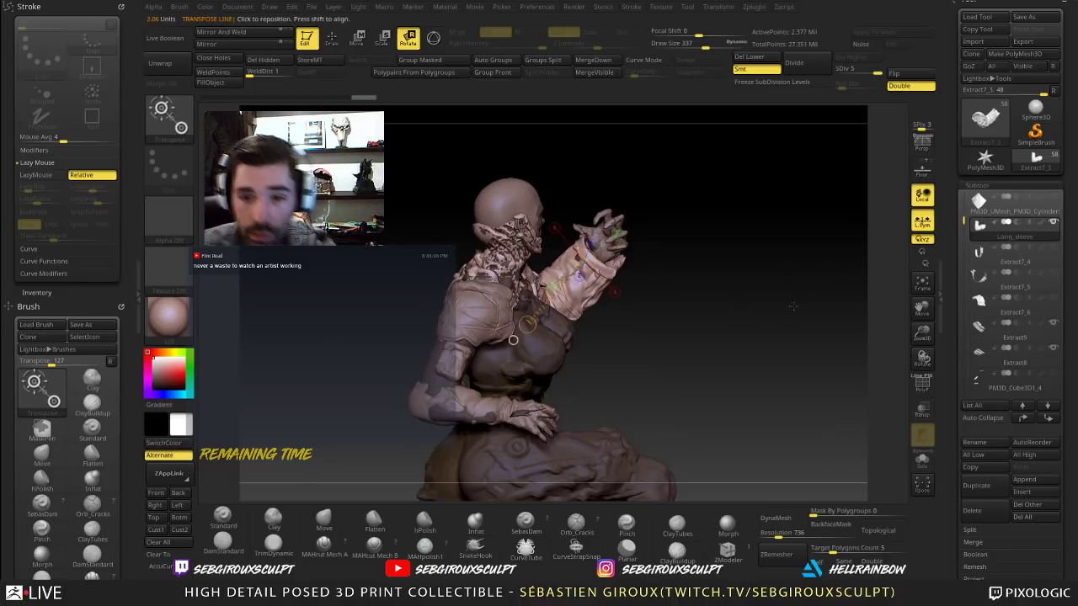
Step: Turn on ghost transparency for the inactive subtools and inspect the sleeve against the raised arm and hand
mouse_move(713, 334)
alt+mouse_down()
mouse_move(728, 336)
mouse_move(758, 261)
mouse_move(767, 281)
mouse_move(710, 277)
alt+mouse_up()
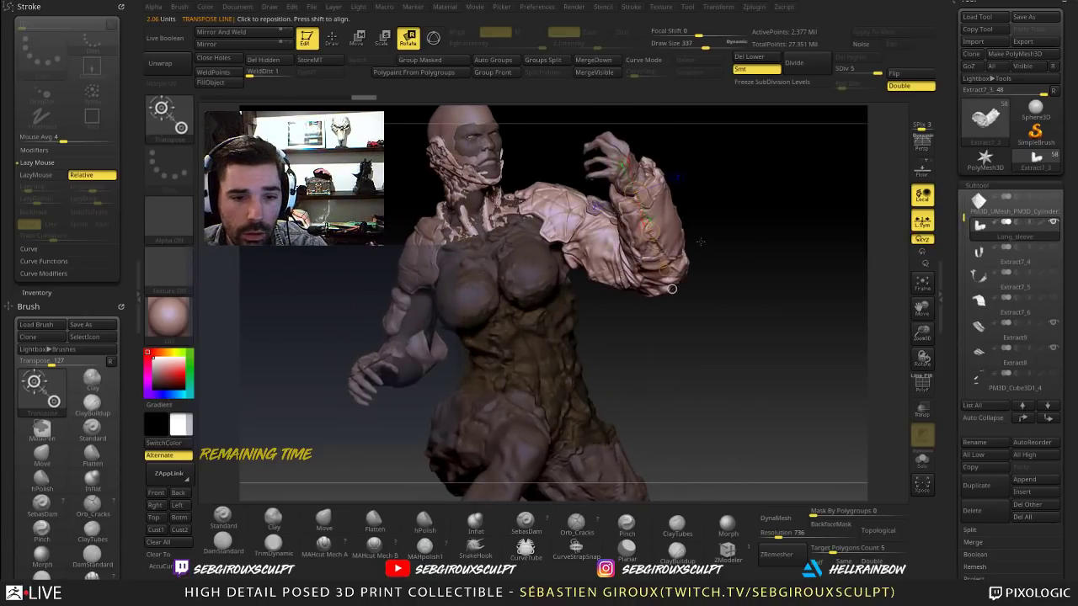
click(928, 412)
drag(769, 304, 474, 337)
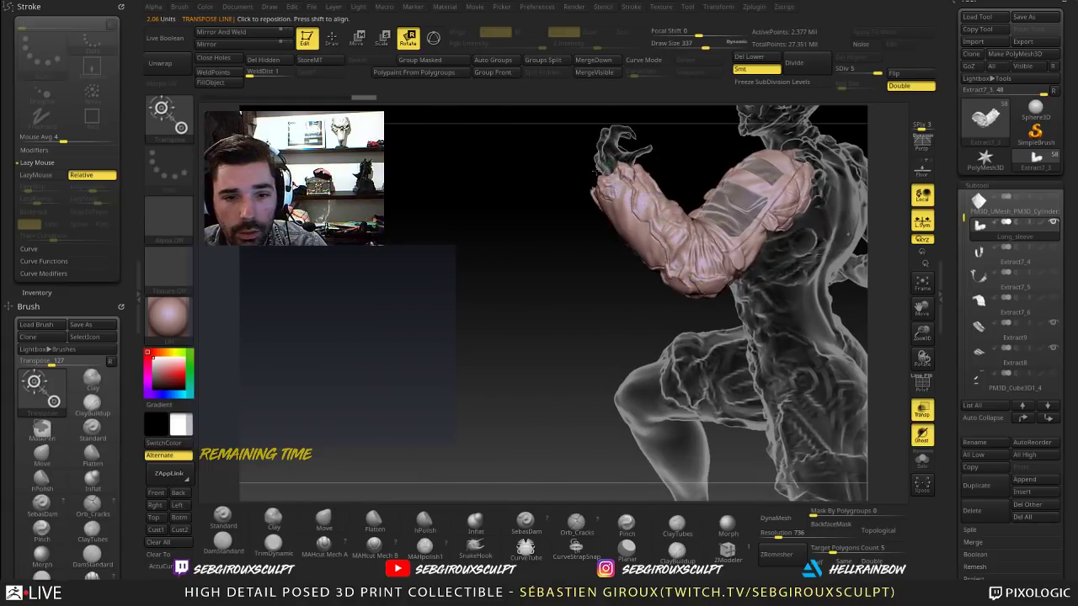
Step: Select the posed hand Extract3_2 and shift it slightly toward the inside of the sleeve with Transpose Move
alt+drag(548, 211, 537, 295)
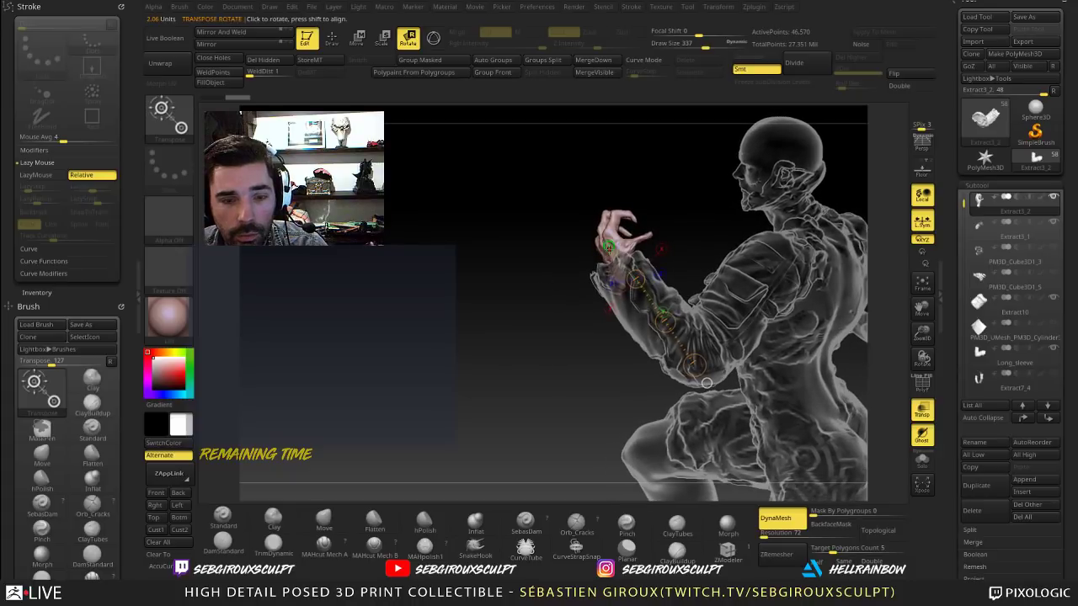
key(w)
drag(664, 322, 680, 317)
drag(718, 242, 819, 274)
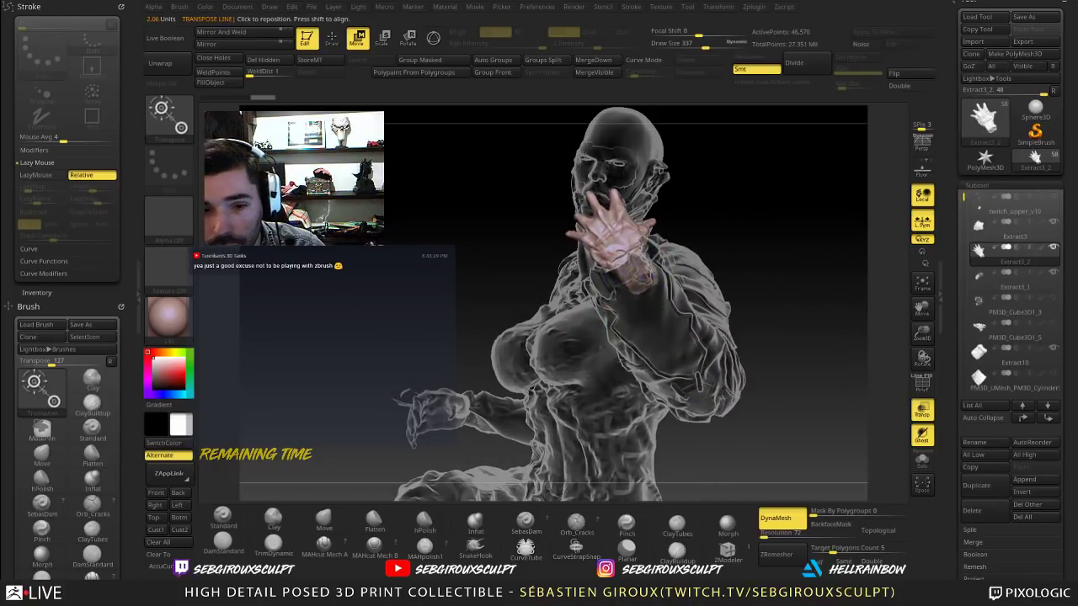
Step: Look through the subtools around the raised arm and make the body subtool legs_breakdownv13 active
alt+click(709, 295)
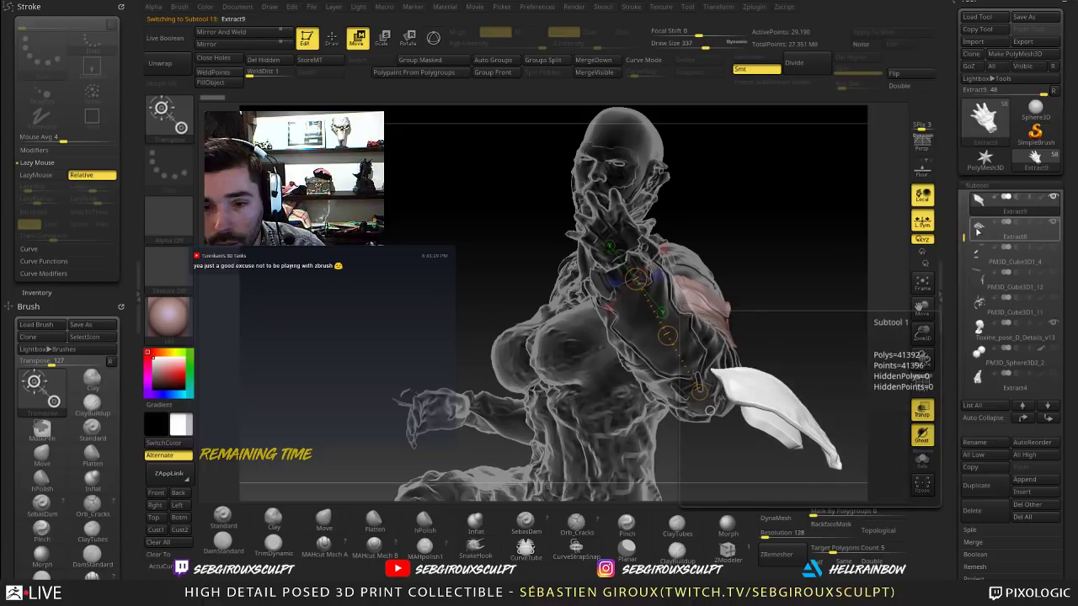
mouse_move(981, 214)
drag(963, 238, 964, 205)
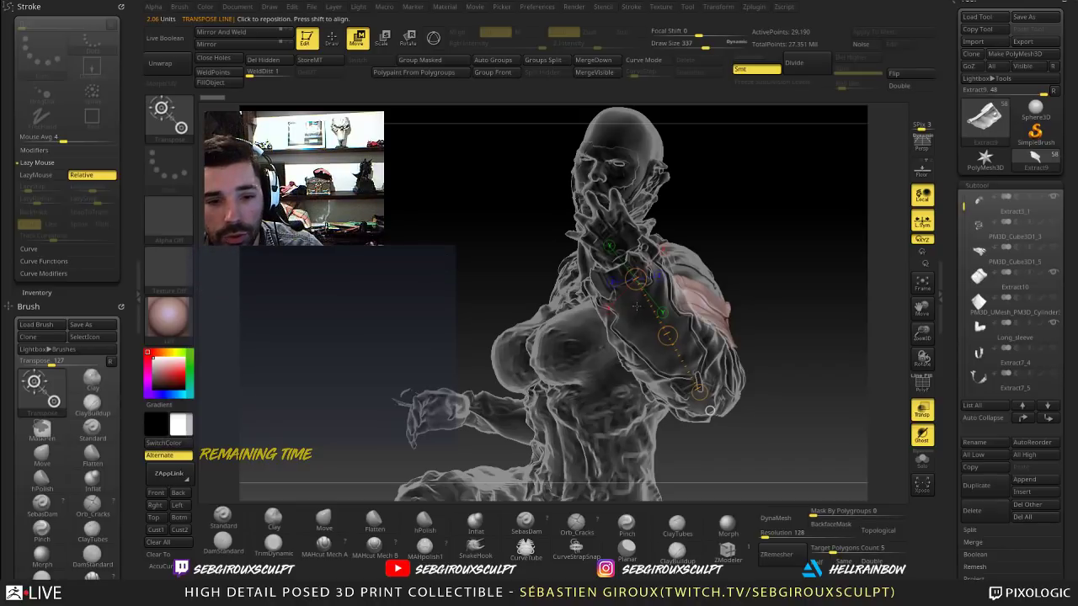
drag(968, 205, 959, 240)
drag(957, 227, 963, 272)
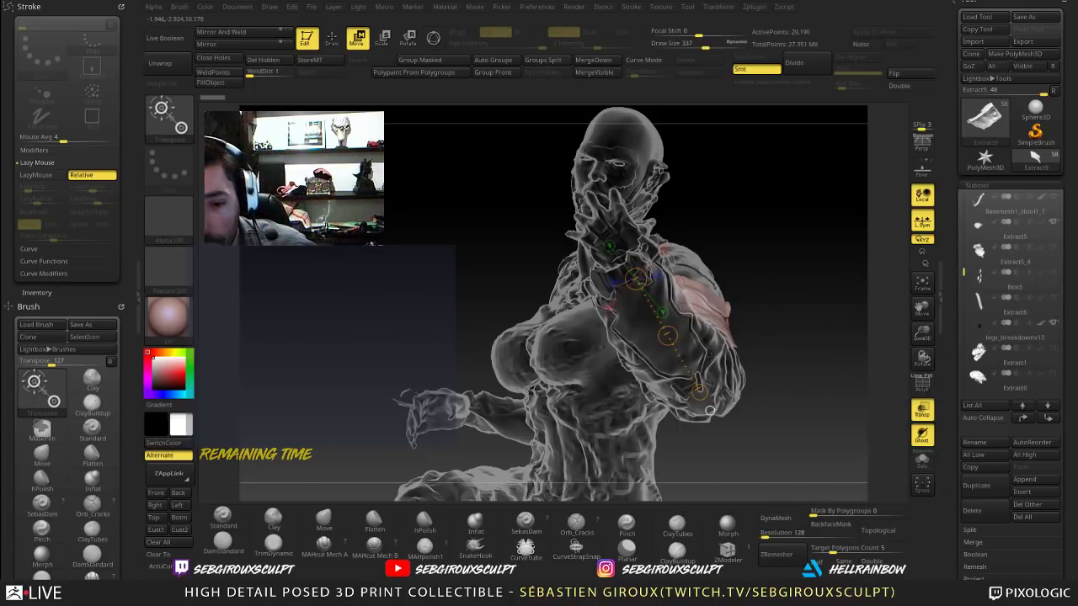
alt+click(590, 387)
drag(787, 293, 830, 306)
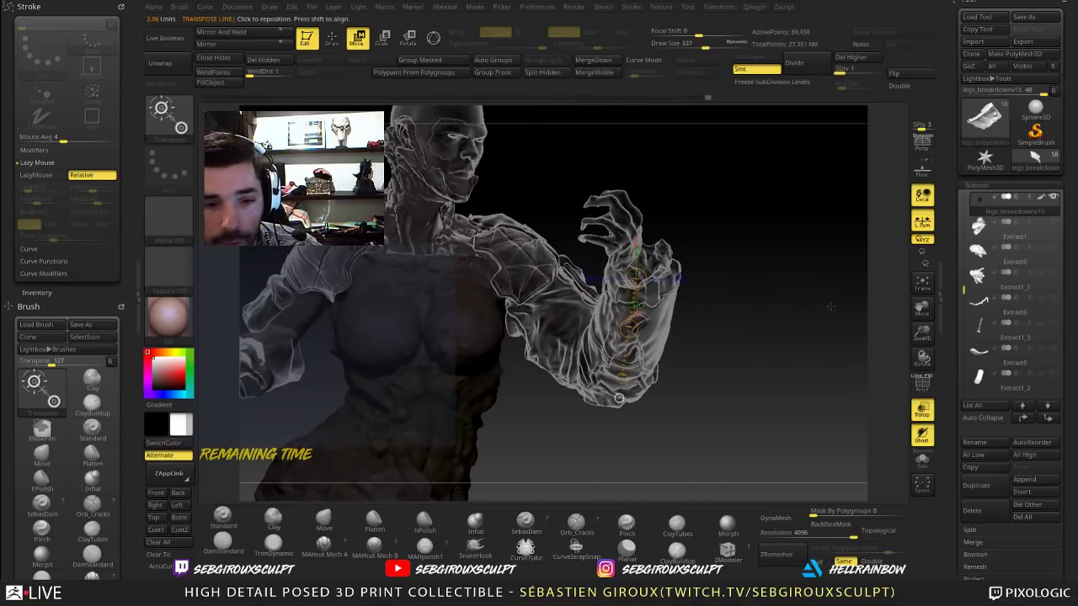
Step: Turn off transparency and hide the Long_sleeve subtool to expose the forearm and posed hand
click(923, 411)
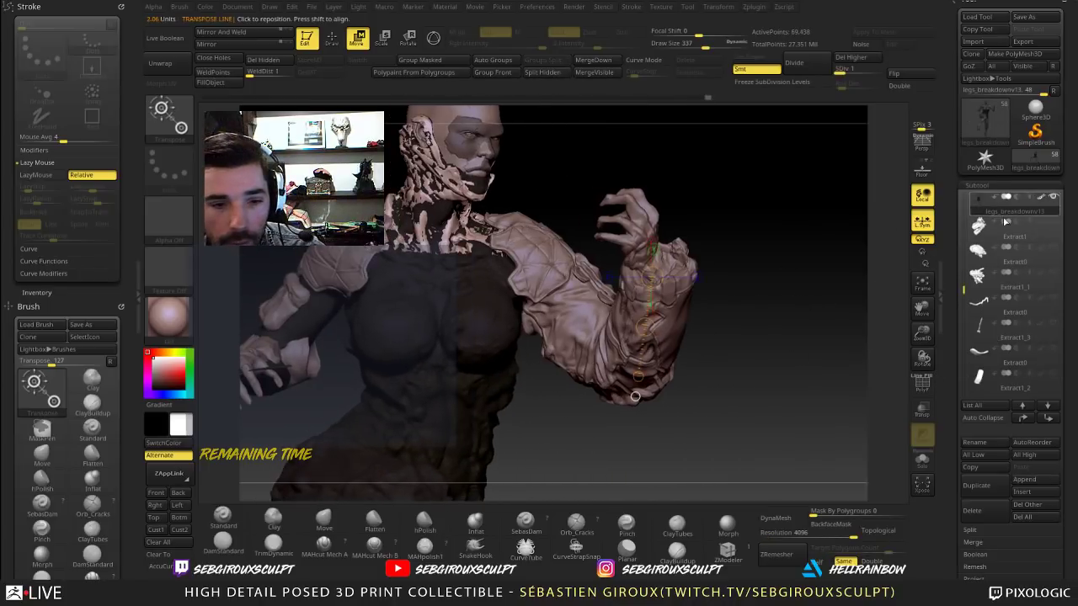
drag(961, 277, 960, 213)
click(1053, 273)
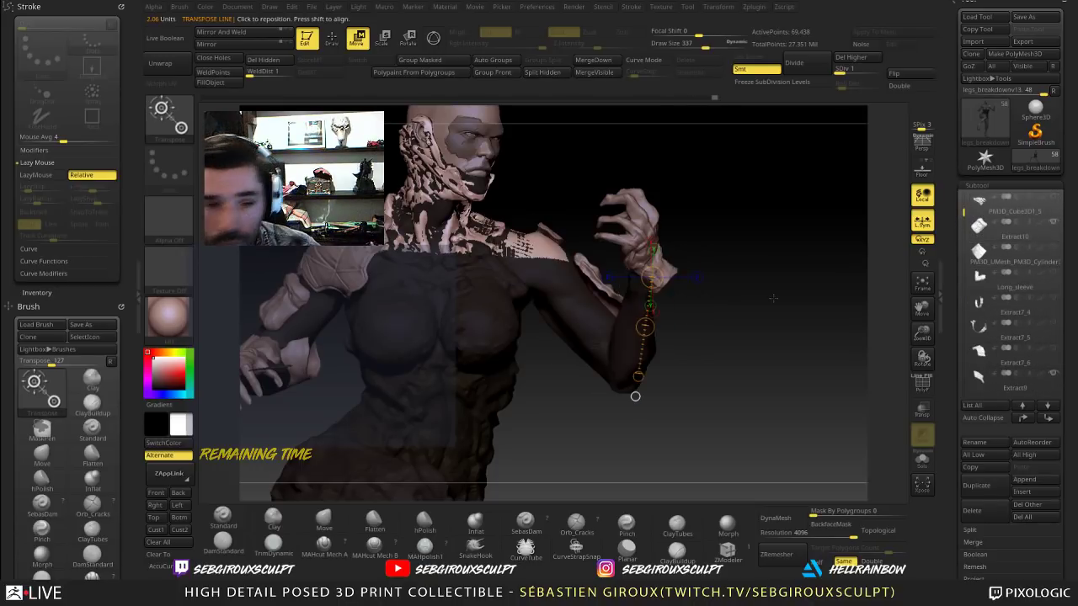
mouse_move(772, 301)
mouse_down()
mouse_move(701, 241)
mouse_move(742, 268)
mouse_move(655, 292)
mouse_move(722, 211)
mouse_up()
Step: Select the posed hand Extract3_2 and pull its flared wrist in toward the forearm with the Move brush
key(q)
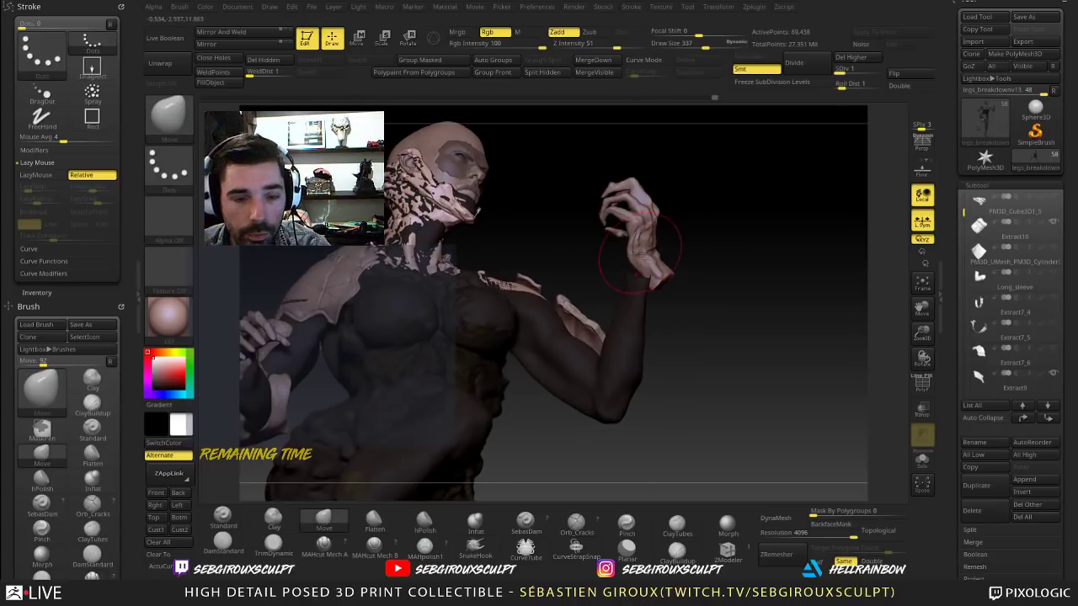
alt+click(662, 282)
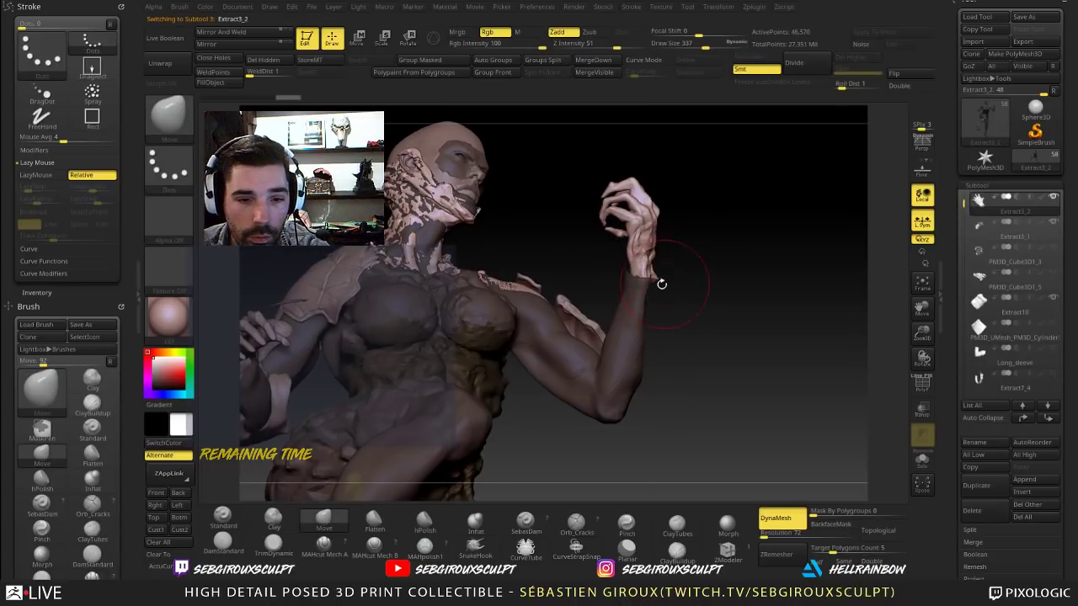
mouse_move(662, 284)
mouse_down()
mouse_move(513, 285)
mouse_move(683, 288)
mouse_move(669, 276)
mouse_up()
drag(629, 285, 672, 284)
Step: Nudge the wrist and back of the hand into line with the forearm, using the Move brush at draw size 367
key(b)
key(c)
key(l)
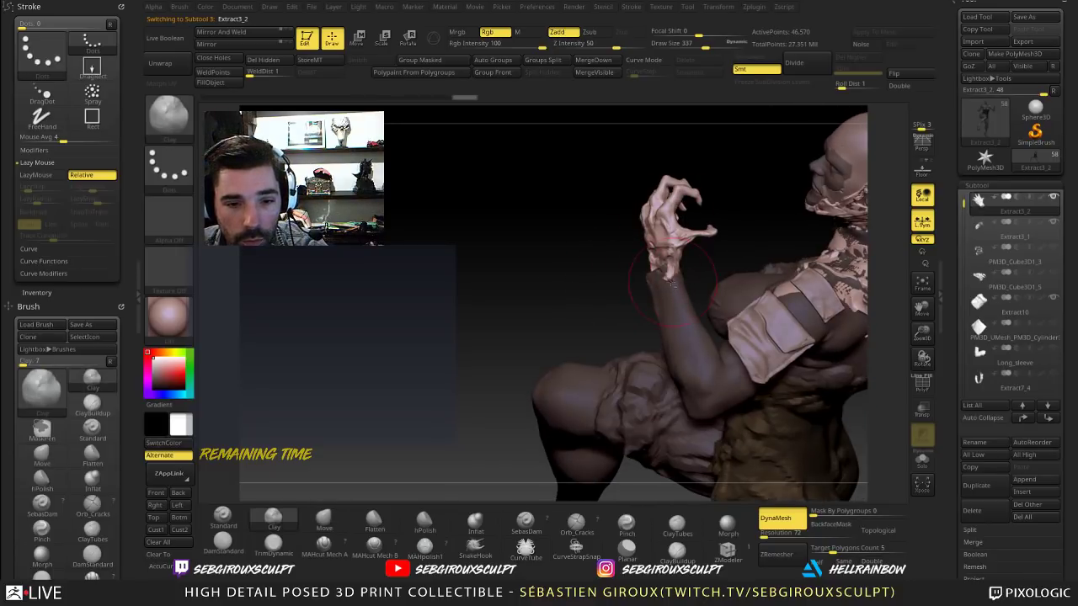
mouse_move(669, 279)
right_down()
mouse_move(734, 275)
mouse_move(618, 216)
mouse_move(668, 235)
mouse_move(746, 210)
right_up()
key(b)
key(m)
key(v)
right_click(669, 235)
drag(704, 210, 697, 215)
right_drag(707, 220, 677, 232)
key(s)
click(677, 233)
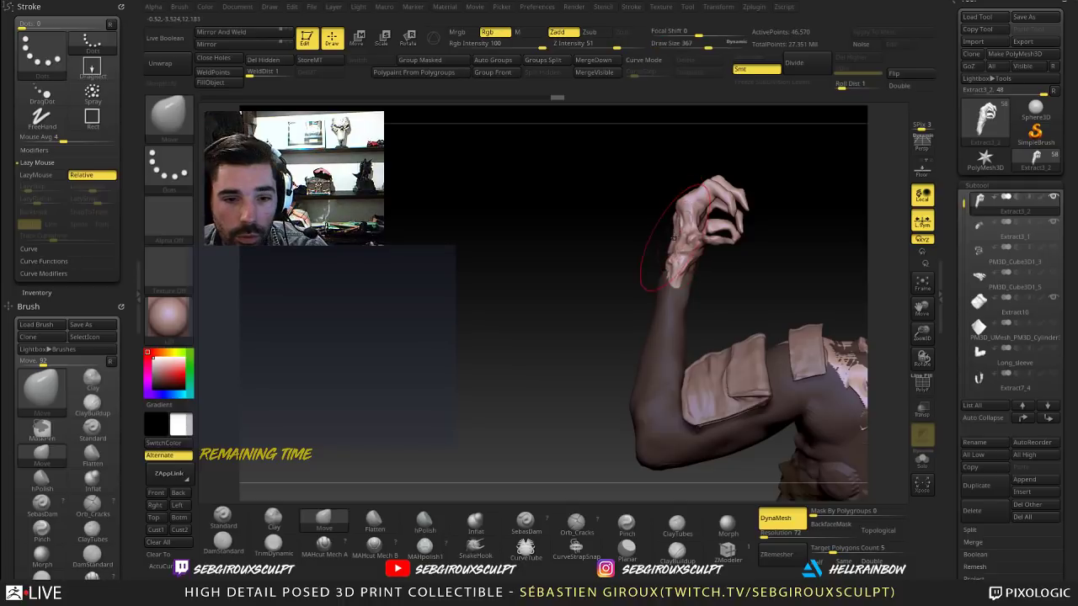
Step: Refine the side profile of the wrist and thumb base with the Move brush, reducing its draw size to 263
mouse_move(717, 278)
right_down()
mouse_move(647, 266)
mouse_move(712, 256)
right_up()
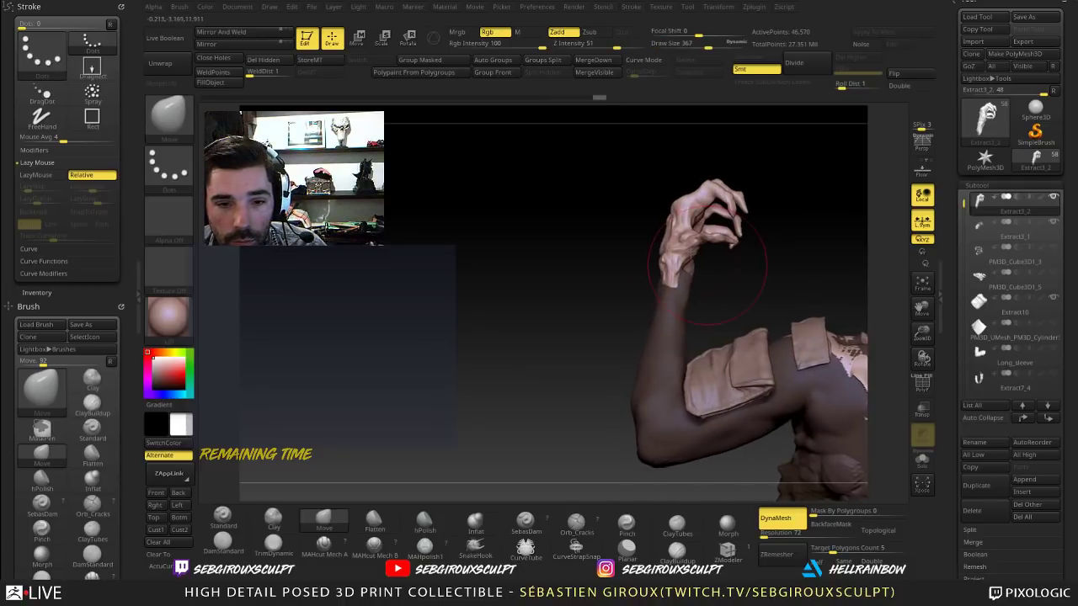
drag(711, 252, 698, 253)
right_click(694, 251)
click(691, 247)
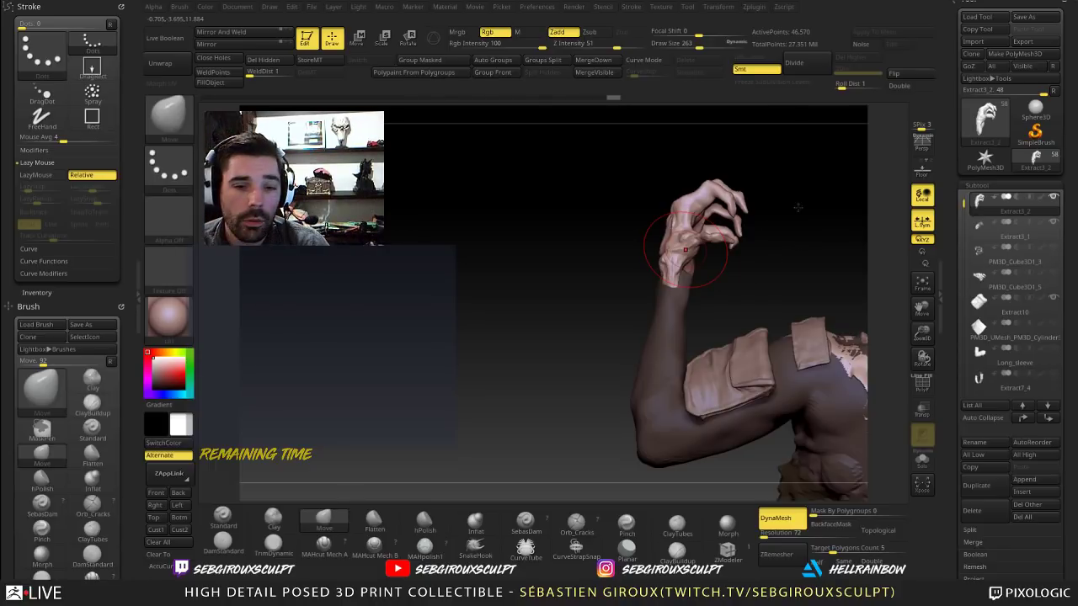
Step: Build up the thumb base and heel of the palm with the ClayTubes brush at draw size 152
key(b)
key(c)
key(t)
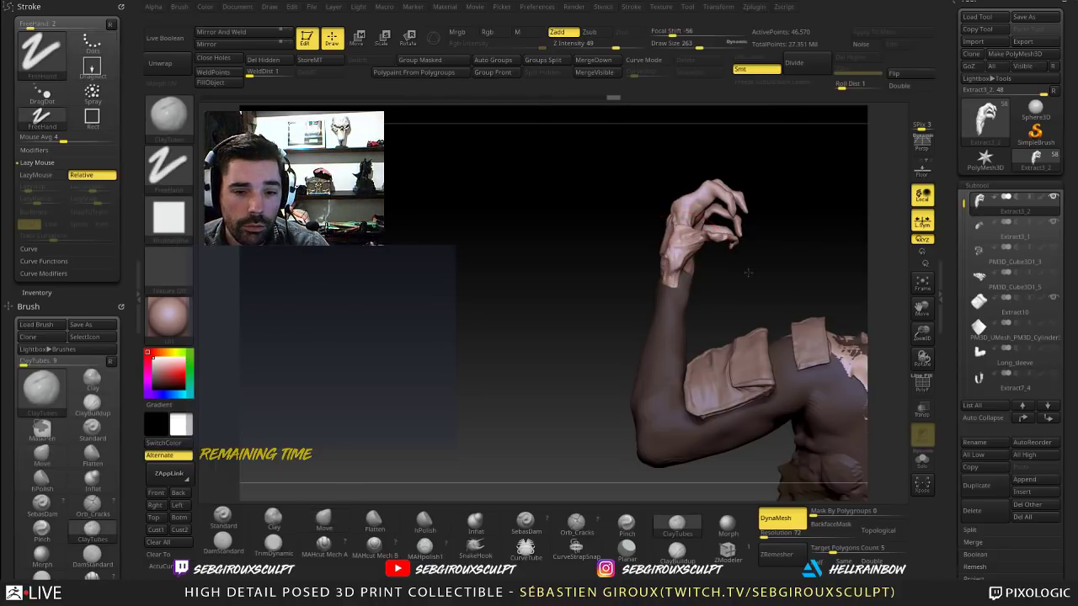
drag(767, 286, 755, 278)
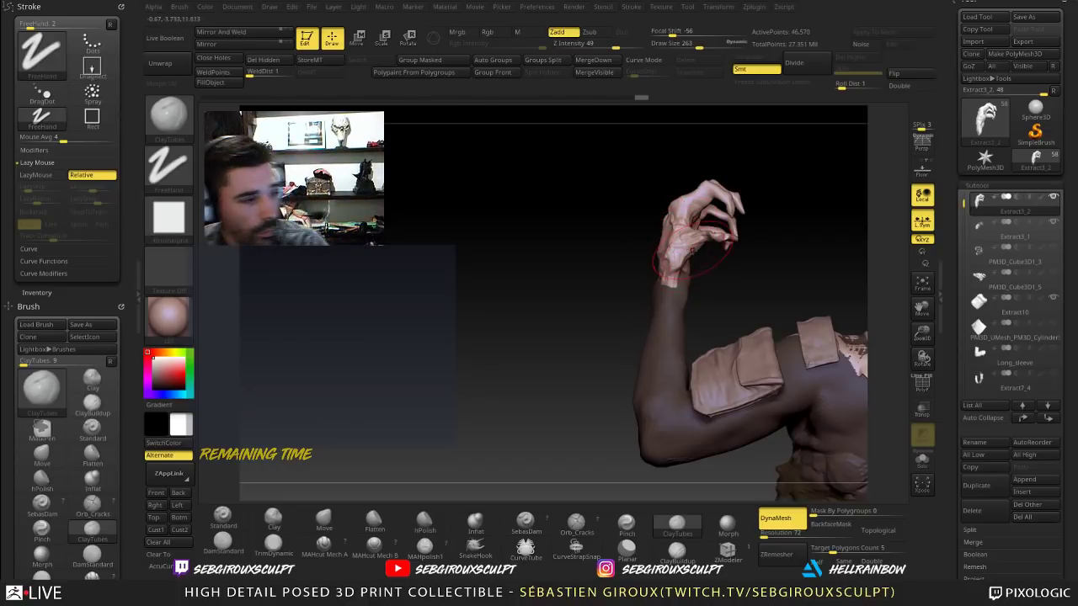
key(space)
drag(682, 249, 680, 249)
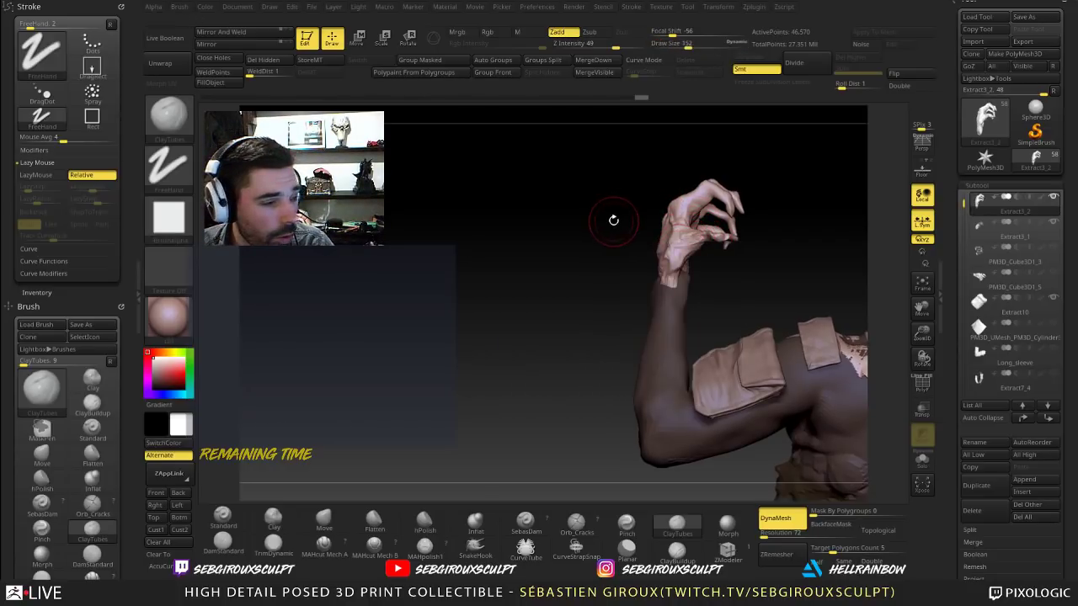
alt+drag(613, 222, 636, 261)
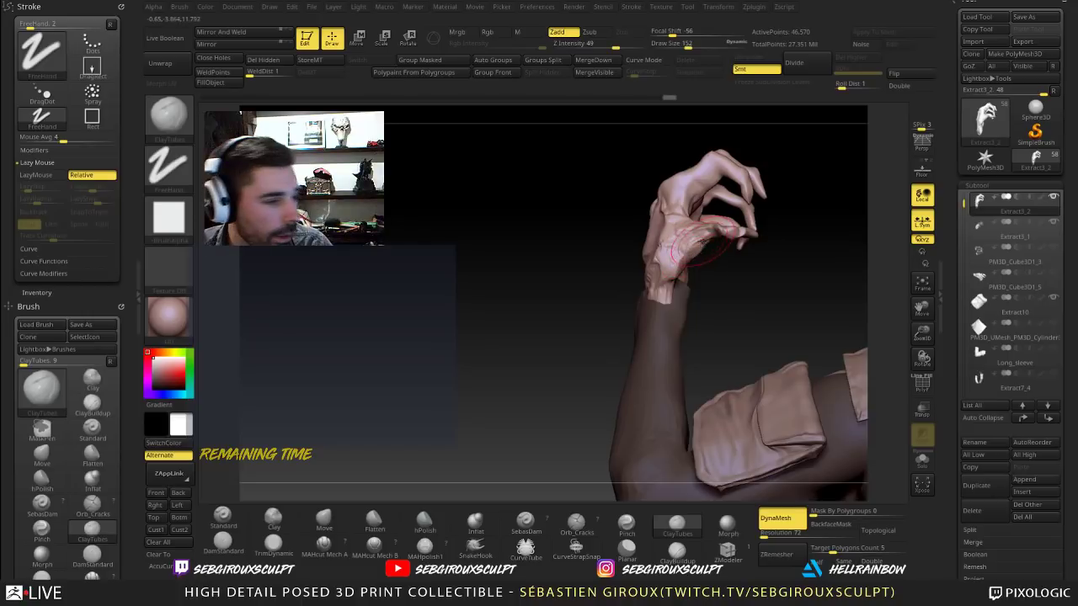
mouse_move(741, 294)
alt+mouse_down()
mouse_move(736, 308)
mouse_move(709, 301)
mouse_move(758, 294)
mouse_move(719, 293)
alt+mouse_up()
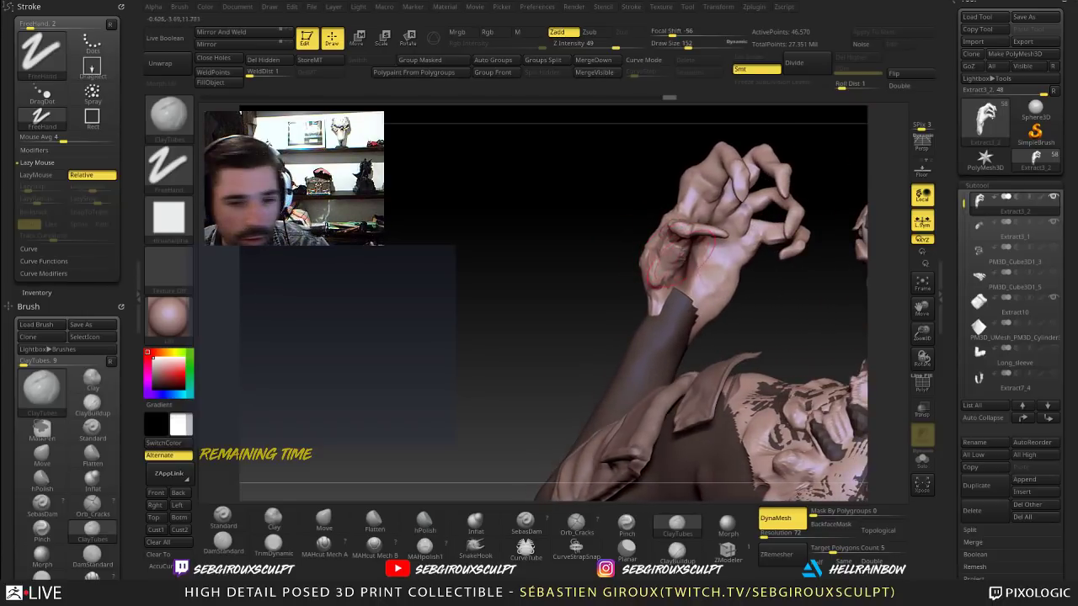
mouse_move(621, 224)
mouse_down()
mouse_move(573, 205)
mouse_move(603, 188)
mouse_up()
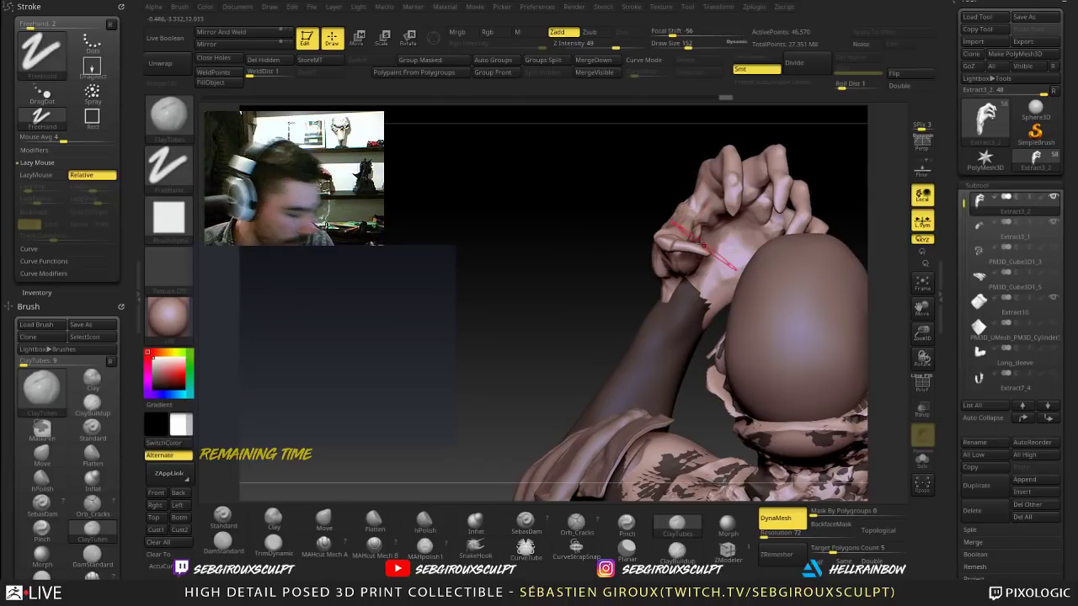
mouse_move(643, 186)
alt+mouse_down()
mouse_move(633, 221)
mouse_move(645, 239)
mouse_move(608, 207)
mouse_move(613, 215)
alt+mouse_up()
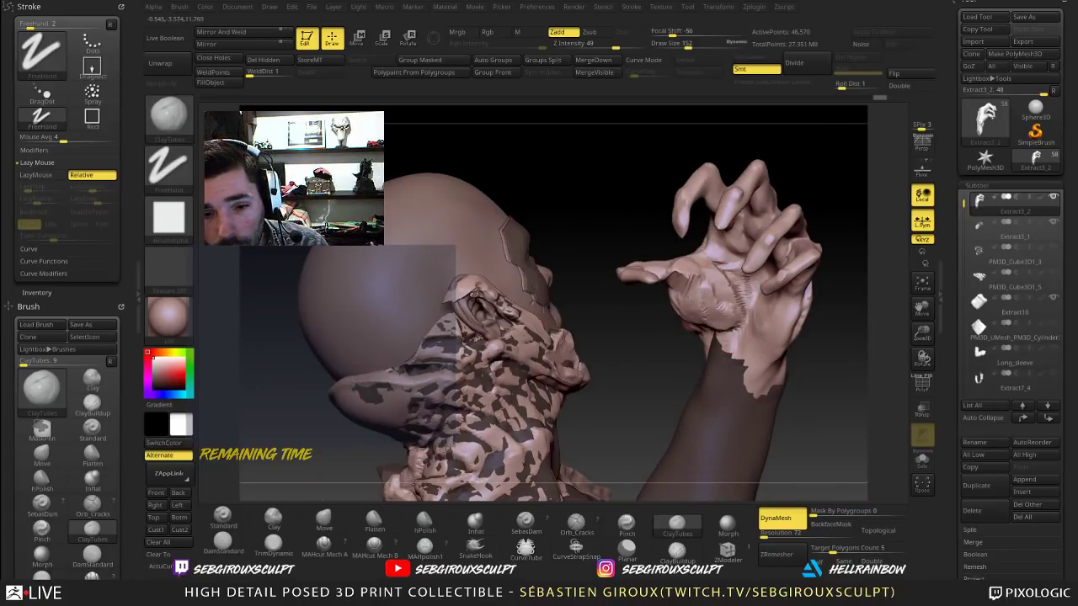
Step: Smooth the thumb base and build the outer side of the wrist down over the forearm with ClayTubes
key(shift)
drag(619, 324, 467, 273)
drag(377, 310, 514, 313)
alt+drag(561, 343, 556, 413)
drag(472, 371, 594, 354)
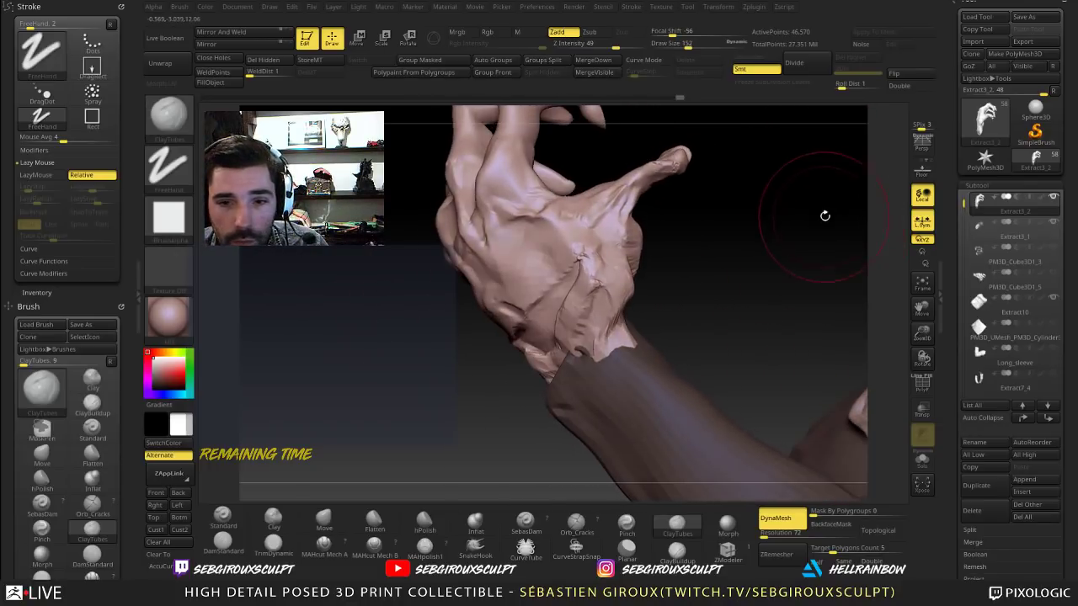
mouse_move(758, 210)
mouse_down()
mouse_move(740, 240)
mouse_move(634, 337)
mouse_move(641, 327)
mouse_up()
mouse_move(566, 379)
mouse_down()
mouse_move(581, 353)
mouse_move(543, 394)
mouse_up()
drag(705, 321, 804, 294)
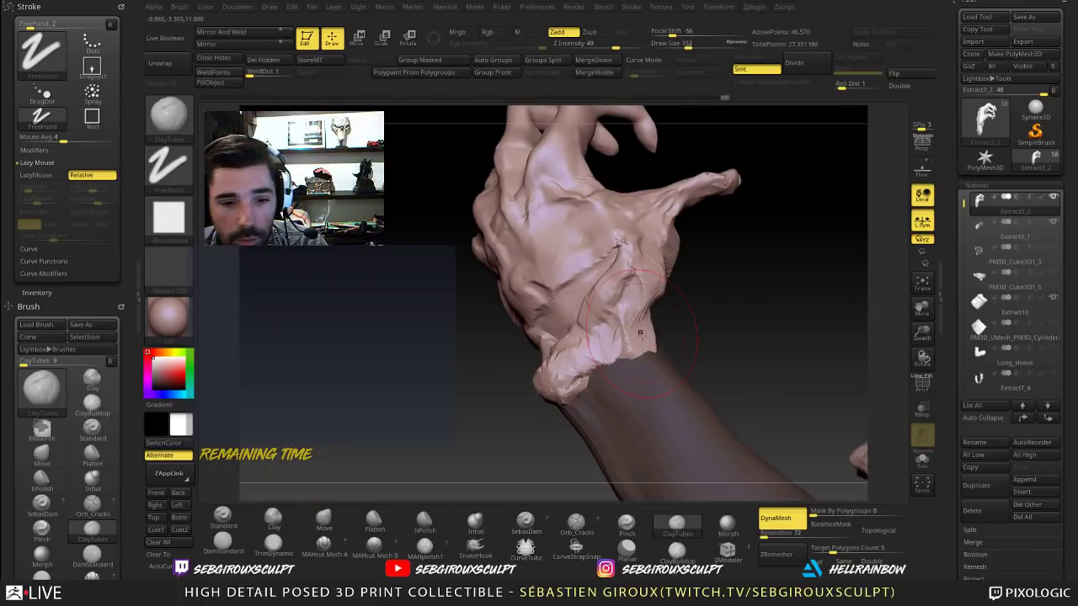
Step: Add ClayTubes strokes along the thumb side of the wrist to thicken it over the forearm
drag(645, 332, 647, 275)
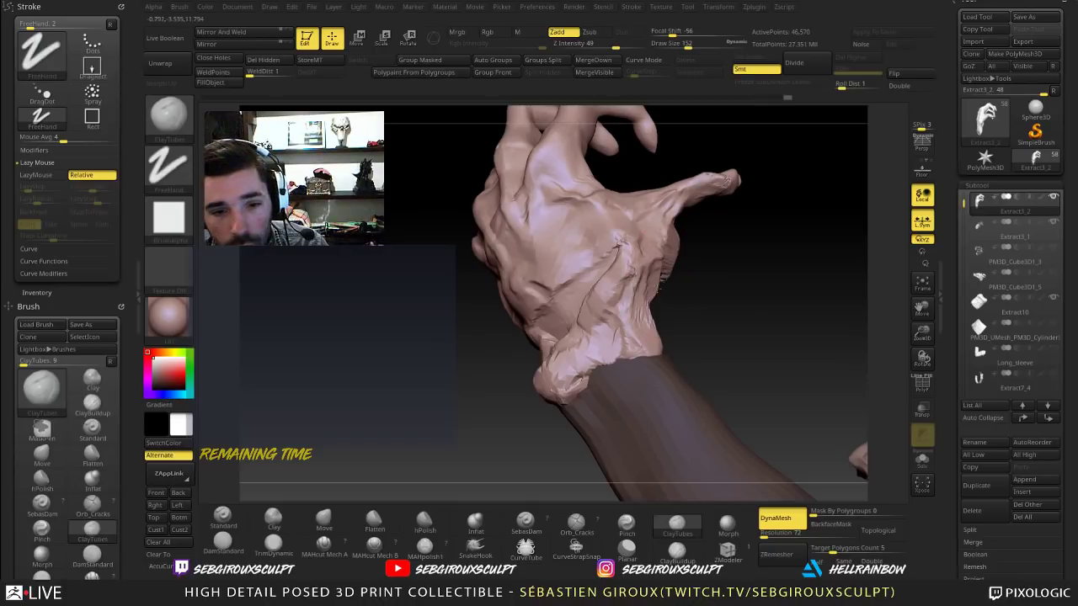
drag(741, 282, 636, 295)
drag(644, 282, 648, 244)
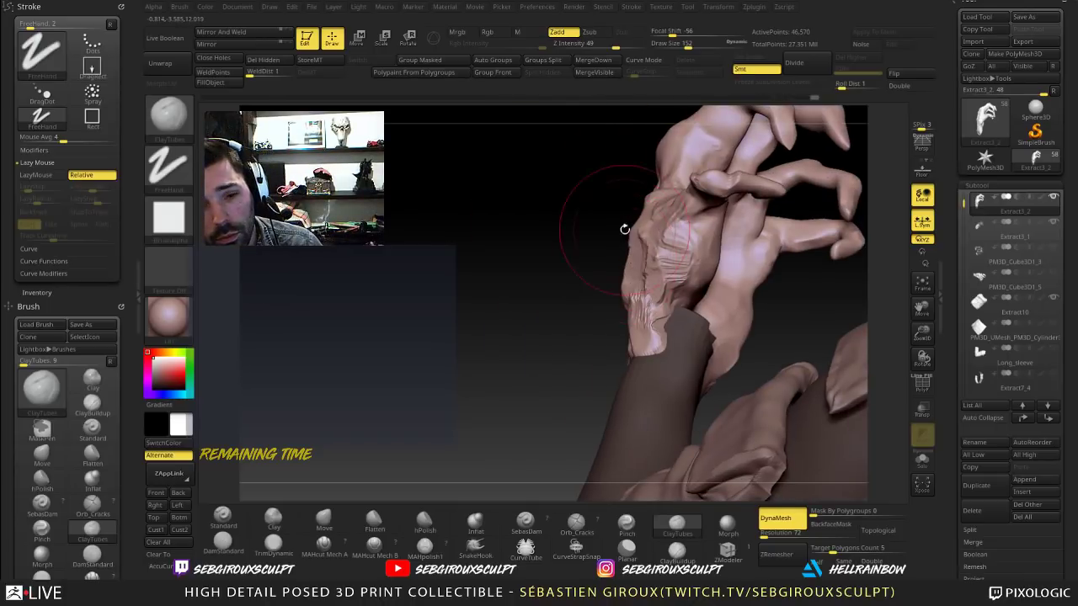
Step: Fill the palm side of the wrist with ClayTubes around the forearm and smooth the added volume
mouse_move(581, 275)
mouse_down()
mouse_move(678, 290)
mouse_move(604, 297)
mouse_move(601, 231)
mouse_move(613, 218)
mouse_move(652, 268)
mouse_up()
mouse_move(716, 302)
mouse_down()
mouse_move(672, 309)
mouse_move(656, 296)
mouse_up()
drag(779, 284, 699, 268)
drag(613, 265, 585, 284)
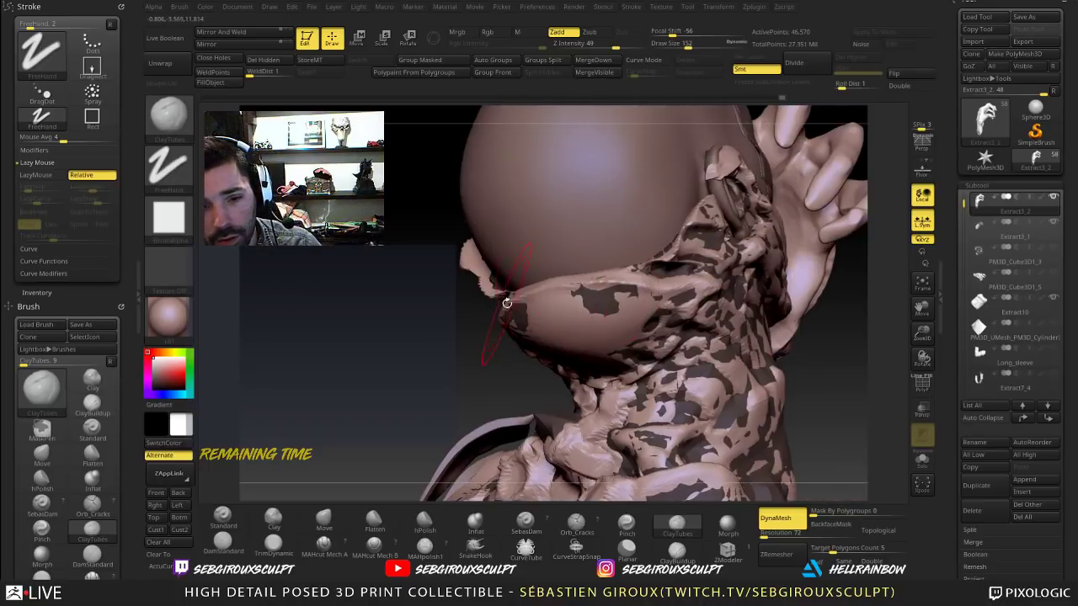
drag(821, 344, 589, 295)
mouse_move(712, 294)
shift+mouse_down()
mouse_move(684, 338)
mouse_move(712, 364)
mouse_move(734, 333)
mouse_move(724, 313)
shift+mouse_up()
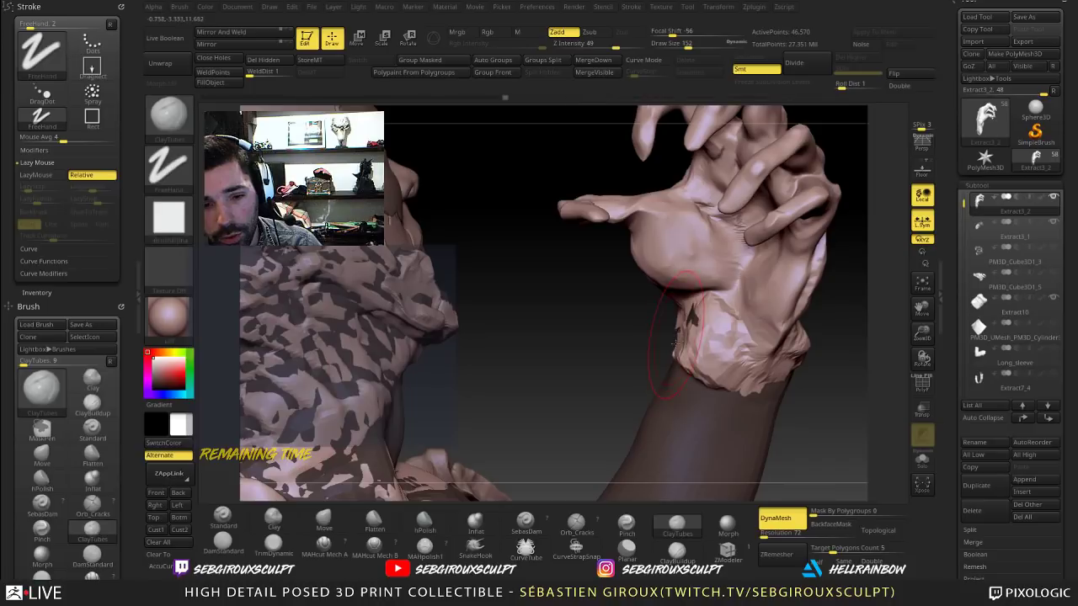
mouse_move(704, 317)
mouse_down()
mouse_move(751, 347)
mouse_move(735, 320)
mouse_move(757, 347)
mouse_move(736, 367)
mouse_up()
Step: Remesh the posed hand with DynaMesh, then smooth the inner wrist and touch it up with the Clay brush
ctrl+drag(830, 354, 831, 452)
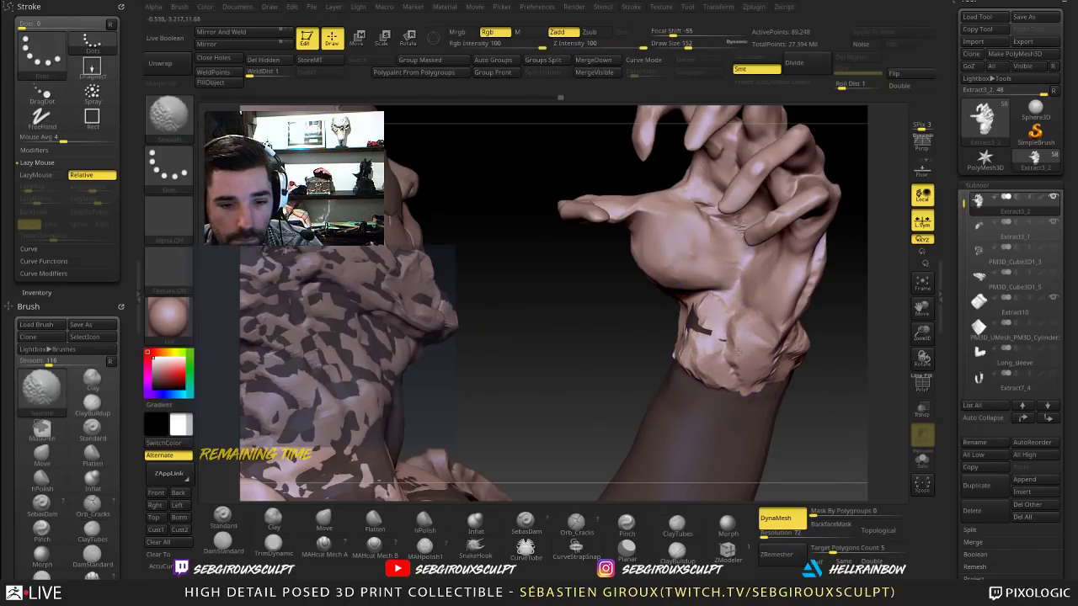
shift+drag(705, 343, 714, 331)
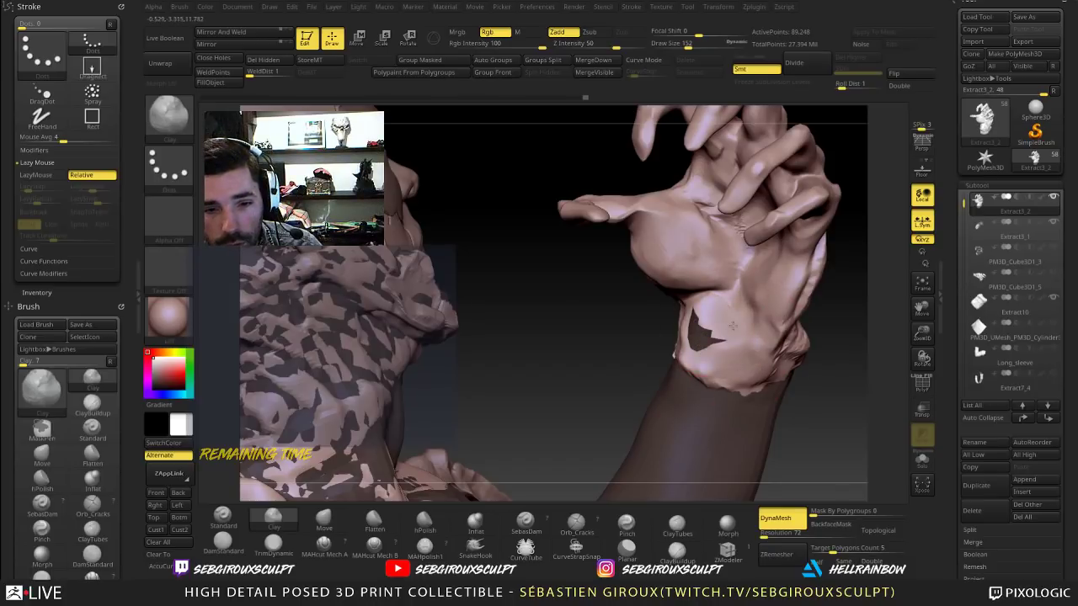
drag(732, 326, 728, 332)
Step: Adjust the overall shape of the hand and wrist with the Move brush at draw sizes 374 and 429
alt+drag(570, 292, 566, 193)
mouse_move(806, 399)
mouse_down()
mouse_move(680, 397)
mouse_move(712, 392)
mouse_move(731, 352)
mouse_up()
key(b)
key(m)
key(v)
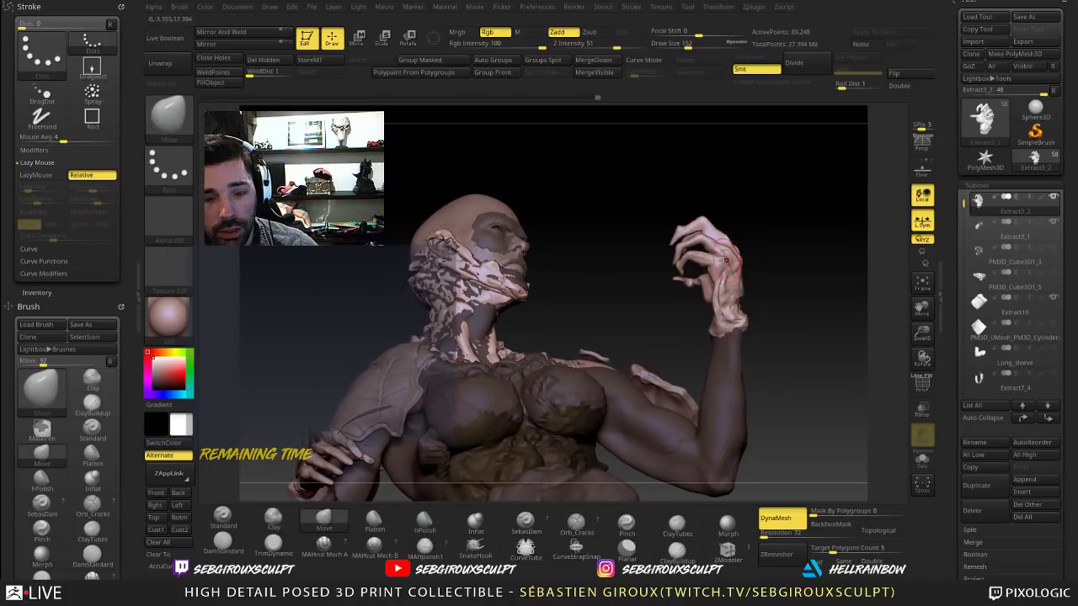
key(space)
drag(732, 260, 705, 264)
key(space)
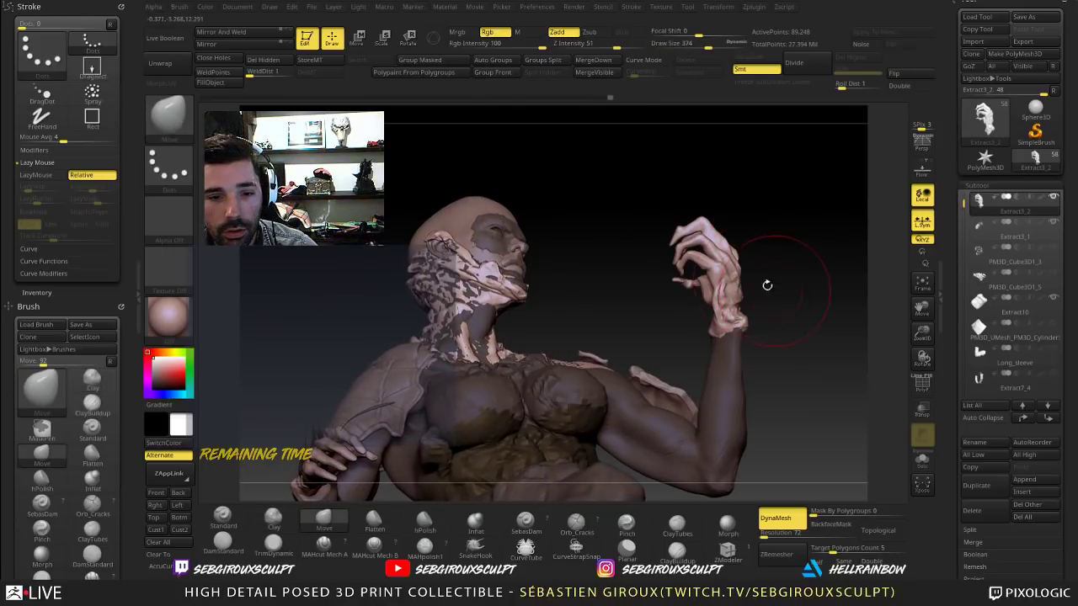
mouse_move(767, 286)
mouse_down()
mouse_move(674, 297)
mouse_move(666, 273)
mouse_move(640, 279)
mouse_move(745, 244)
mouse_up()
key(space)
alt+drag(604, 246, 762, 224)
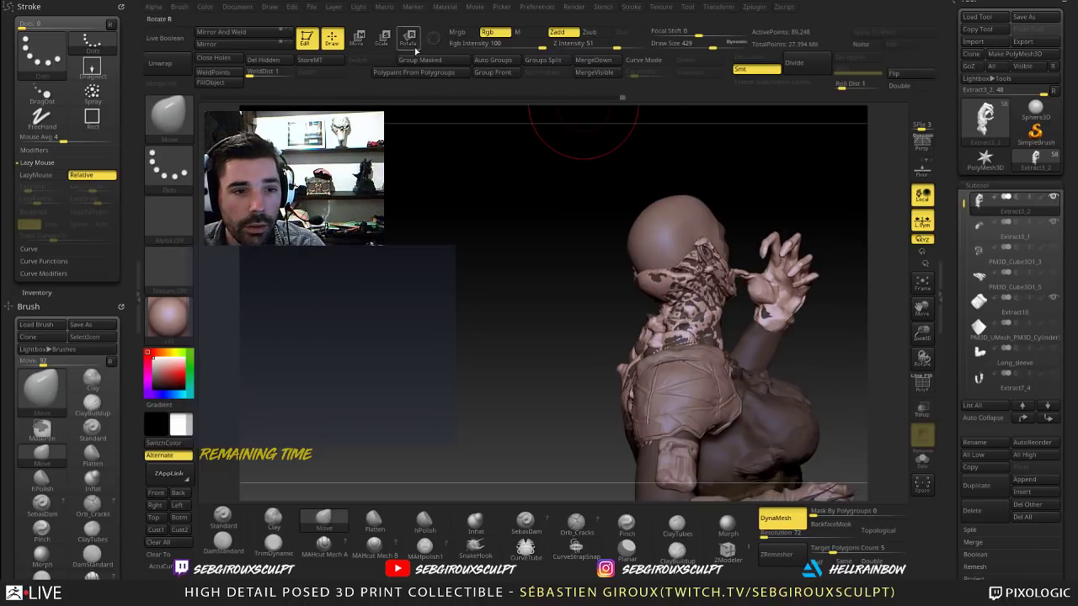
Step: Adjust the hand's scale with a Transpose line running from the wrist to the fingers
click(412, 43)
drag(779, 318, 787, 272)
key(e)
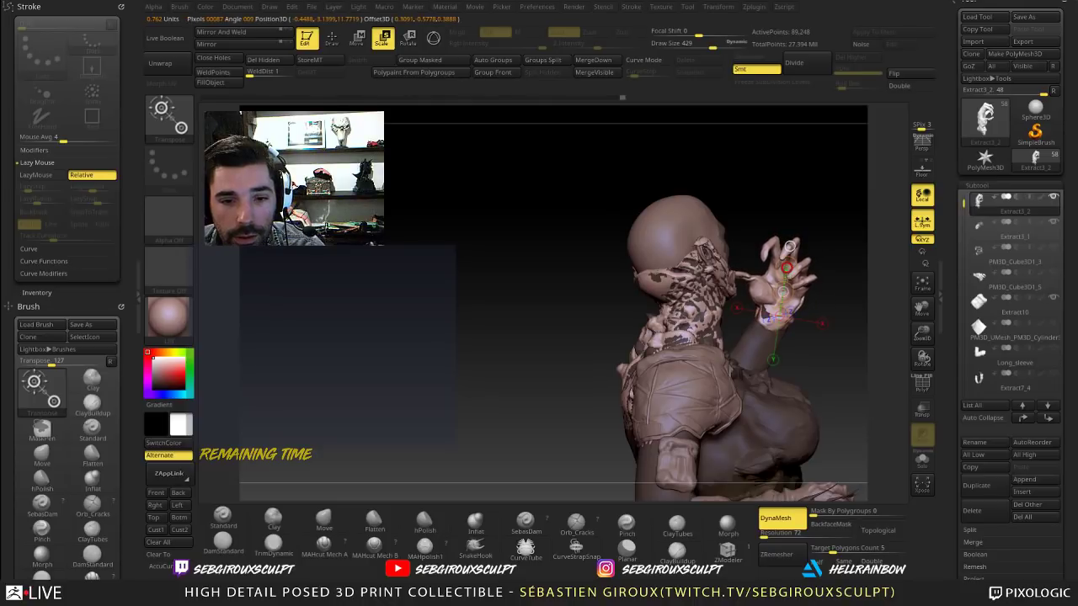
mouse_move(830, 232)
mouse_down()
mouse_move(609, 294)
mouse_move(559, 215)
mouse_move(611, 272)
mouse_move(599, 284)
mouse_move(614, 308)
mouse_move(552, 318)
mouse_move(575, 318)
mouse_move(644, 384)
mouse_move(618, 380)
mouse_move(701, 218)
mouse_move(705, 266)
mouse_up()
Step: Return to the Move brush and reshape the posed hand's fingers at draw size 92
key(q)
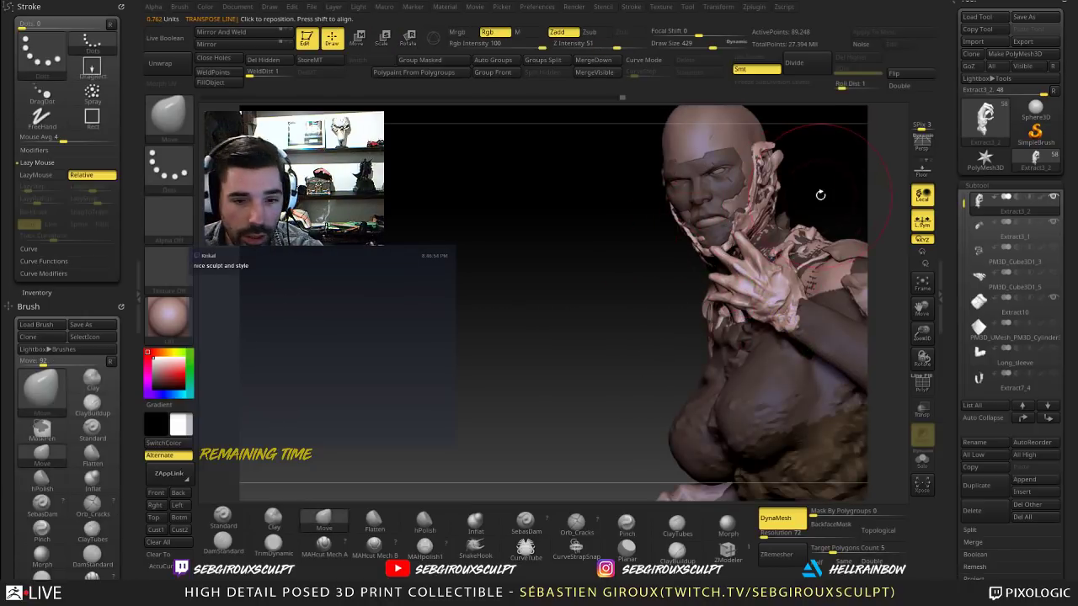
drag(820, 194, 926, 207)
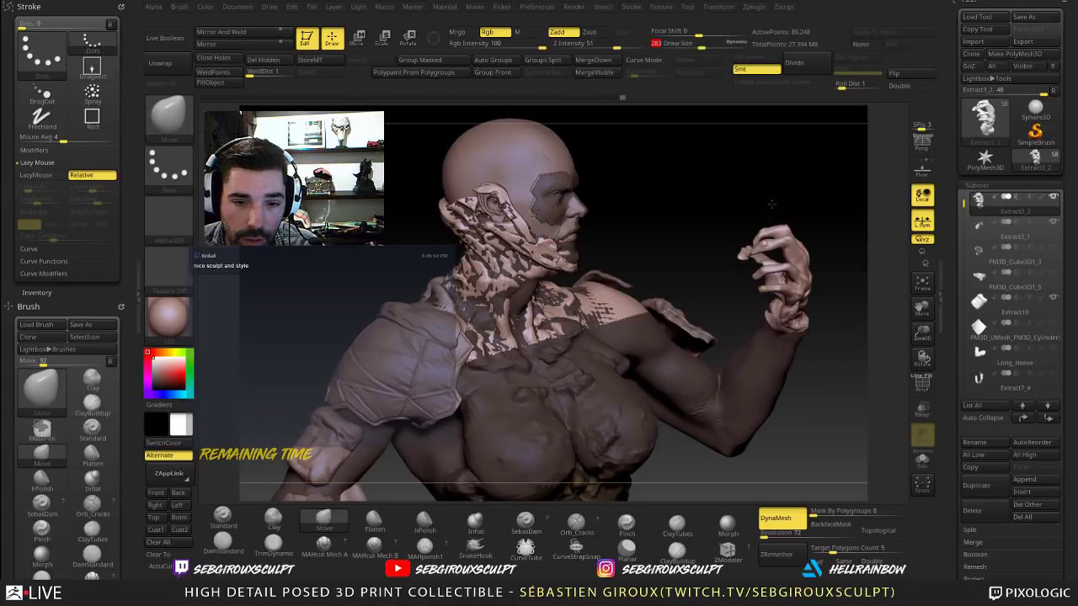
mouse_move(769, 202)
alt+mouse_down()
mouse_move(815, 261)
mouse_move(750, 256)
alt+mouse_up()
key(space)
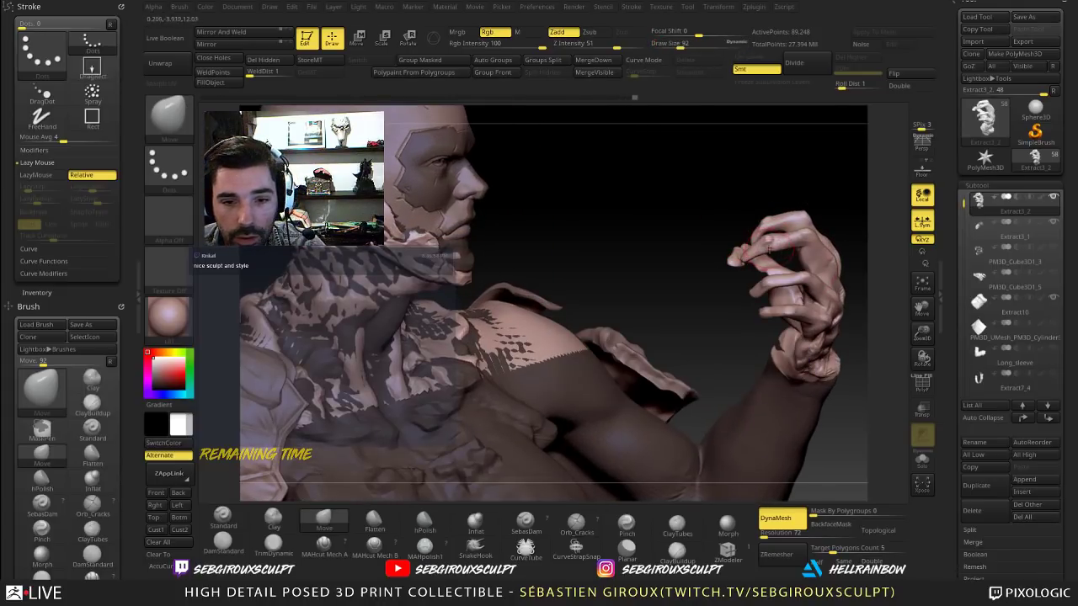
drag(814, 163, 781, 150)
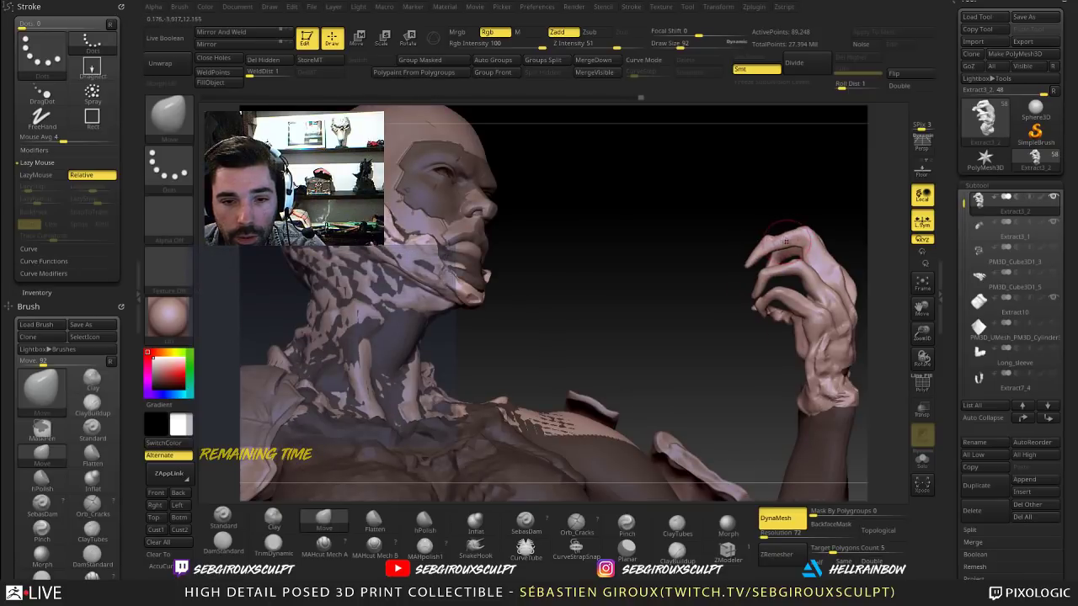
drag(793, 215, 802, 251)
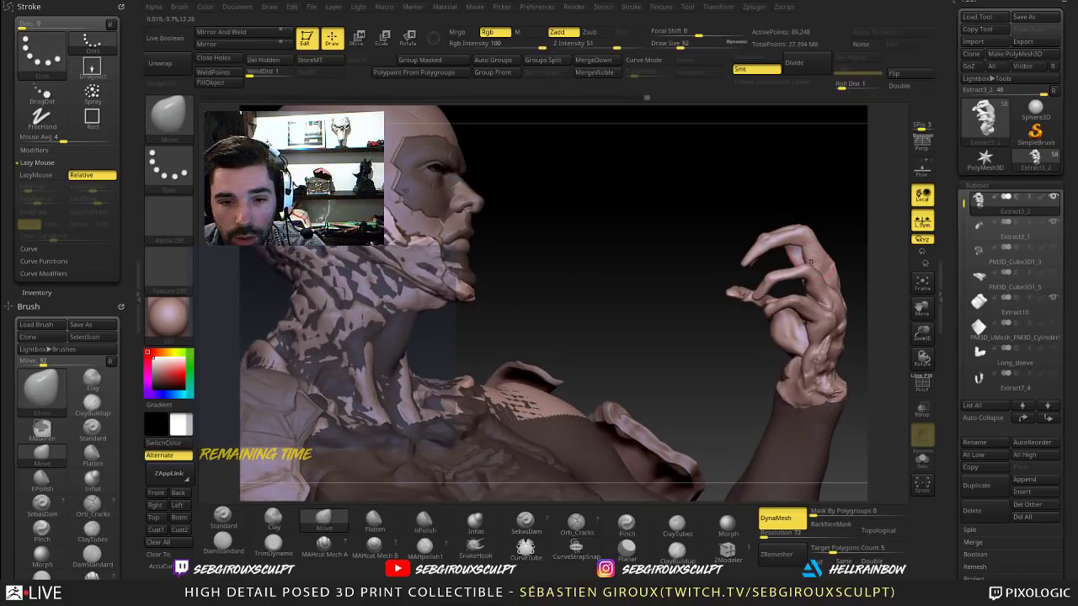
drag(843, 222, 756, 237)
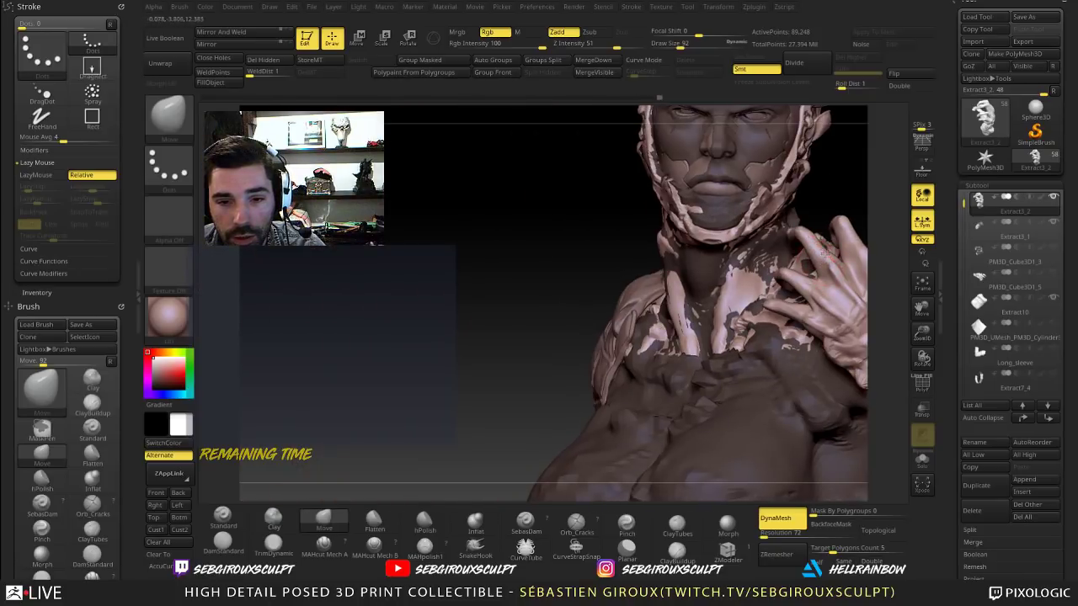
mouse_move(873, 175)
mouse_down()
mouse_move(870, 211)
mouse_move(867, 199)
mouse_move(891, 206)
mouse_move(842, 192)
mouse_up()
drag(723, 229, 775, 242)
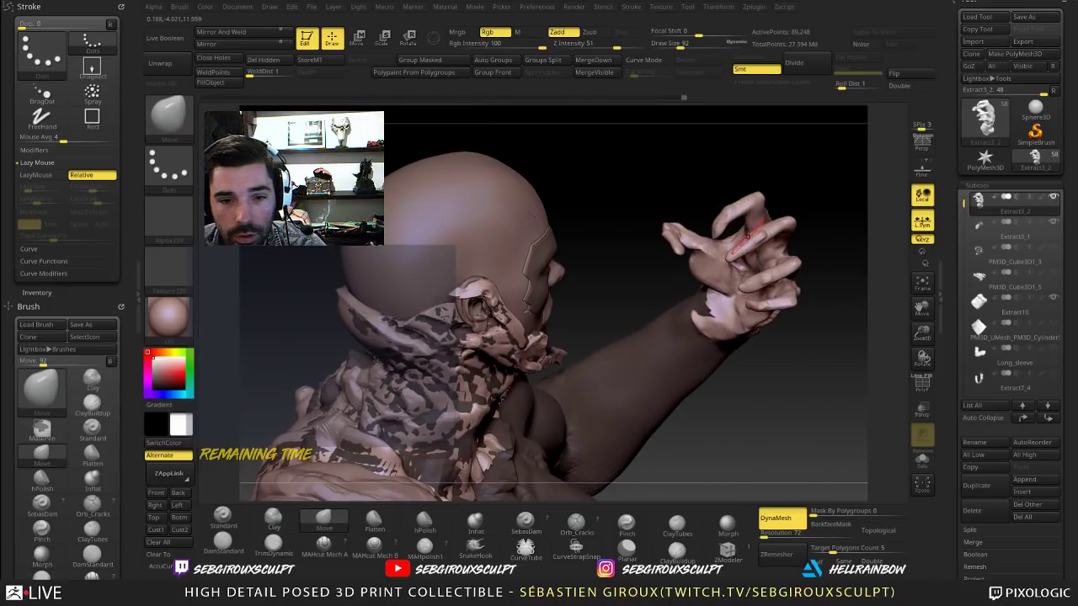
mouse_move(833, 226)
mouse_down()
mouse_move(799, 181)
mouse_move(785, 180)
mouse_up()
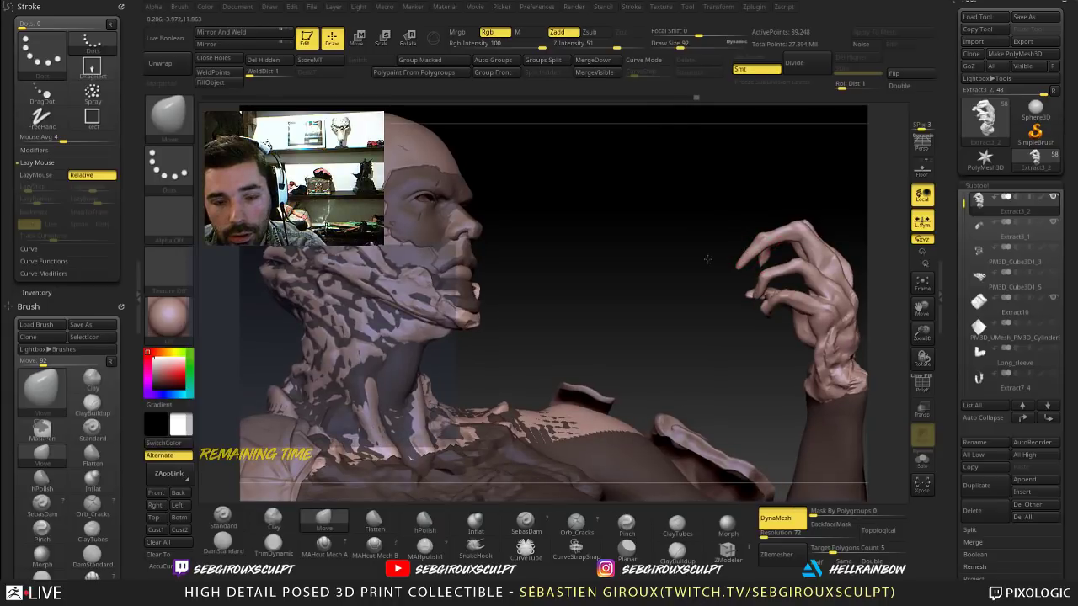
Step: Mask the posed hand except for the tip of the upper bent finger
drag(546, 405, 544, 485)
key(ctrl)
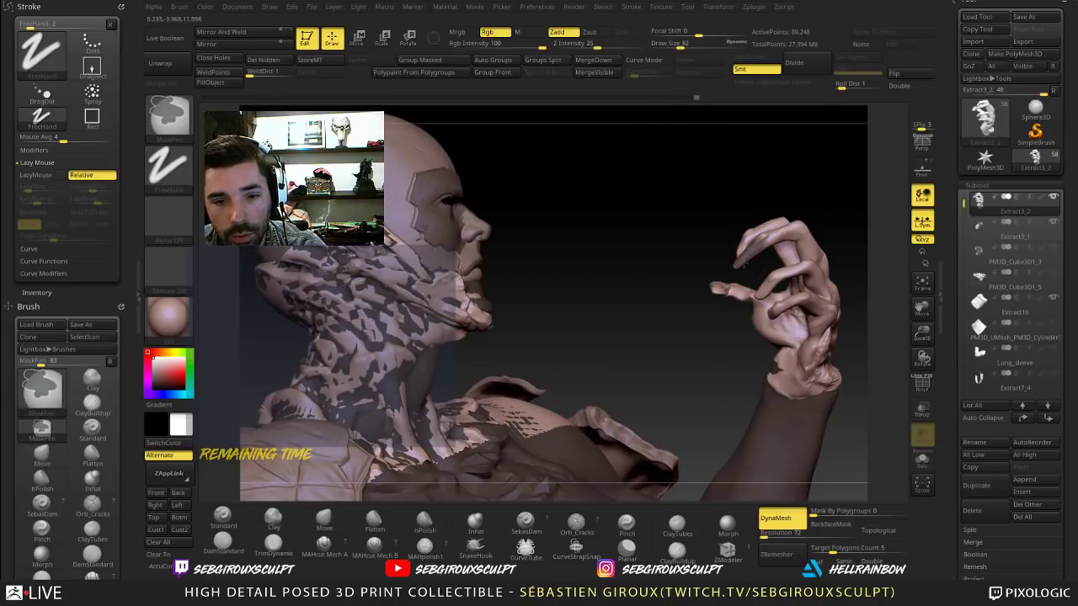
mouse_move(847, 211)
alt+mouse_down()
mouse_move(831, 193)
mouse_move(821, 217)
alt+mouse_up()
key(ctrl)
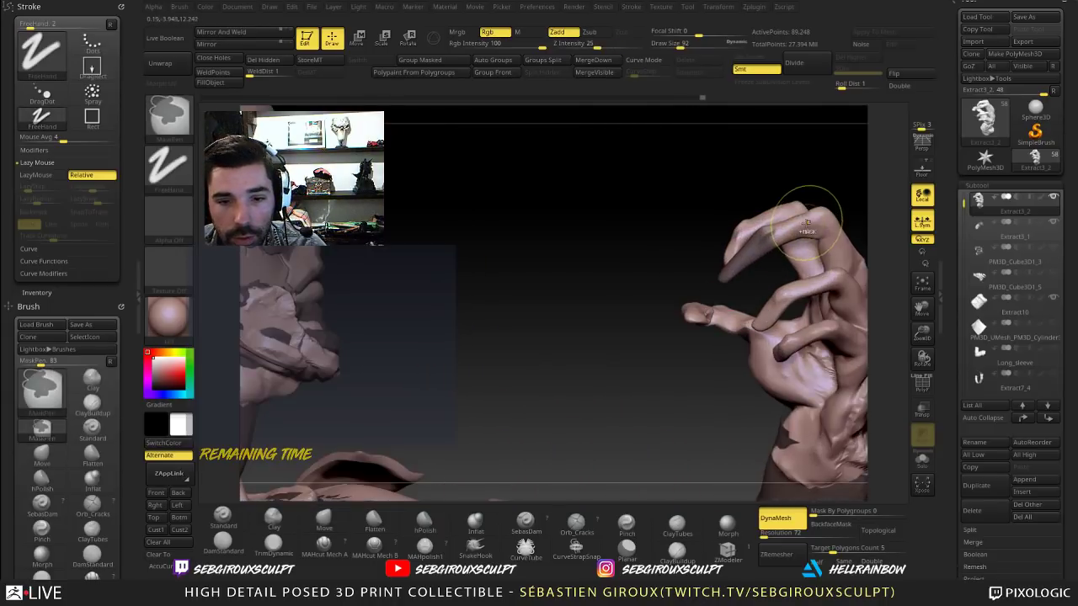
ctrl+click(827, 179)
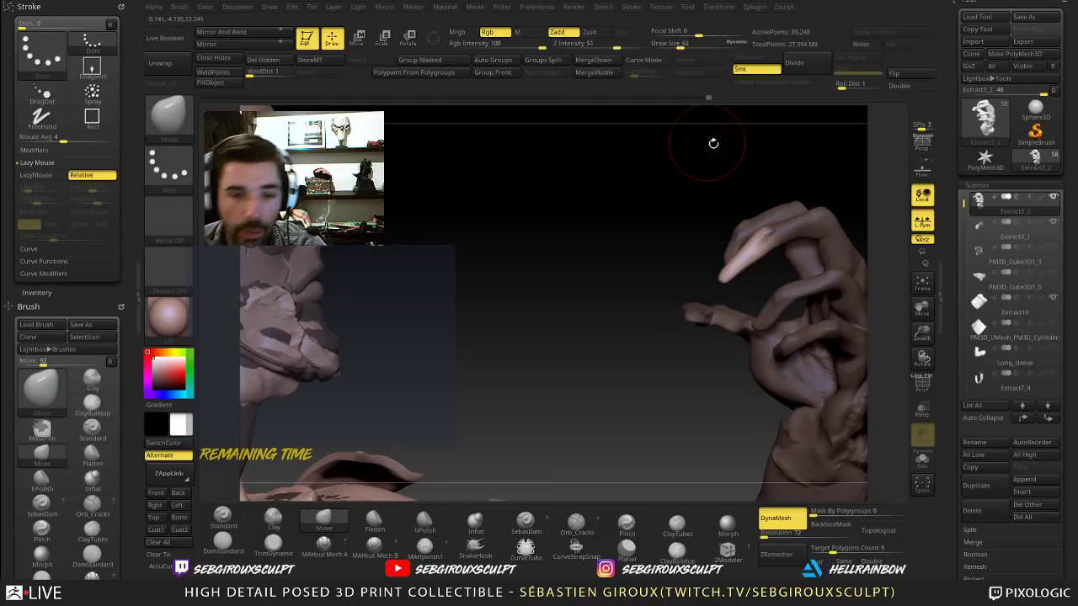
Step: Rotate the unmasked fingertip with a Transpose line along its last segment, and clear the mask
click(409, 38)
drag(764, 235, 742, 281)
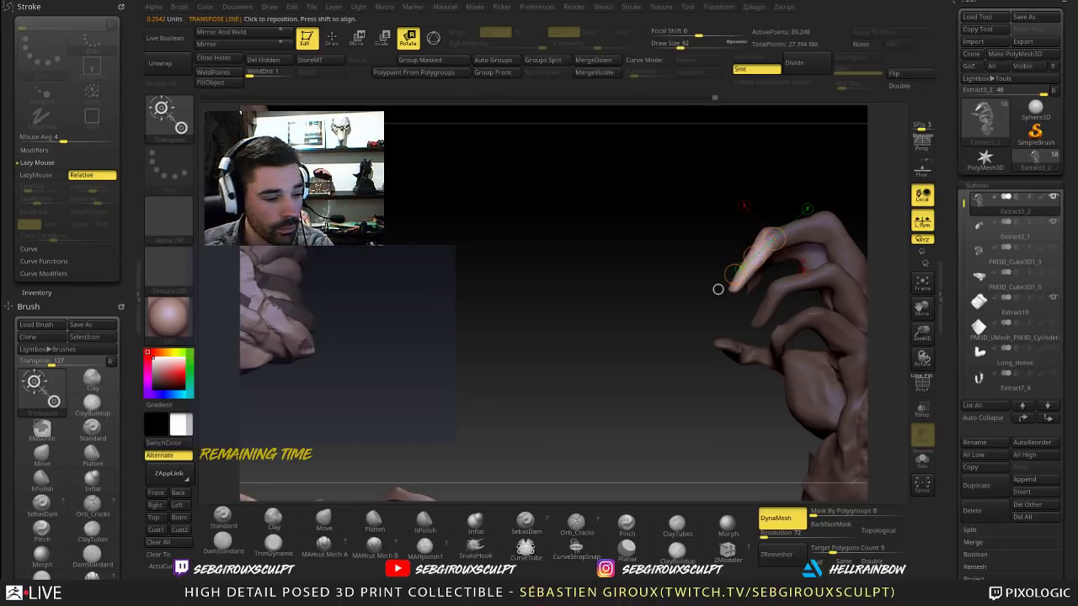
mouse_move(706, 241)
mouse_down()
mouse_move(720, 242)
mouse_move(735, 274)
mouse_move(657, 226)
mouse_move(738, 279)
mouse_move(800, 283)
mouse_move(700, 248)
mouse_up()
key(w)
ctrl+click(702, 241)
key(q)
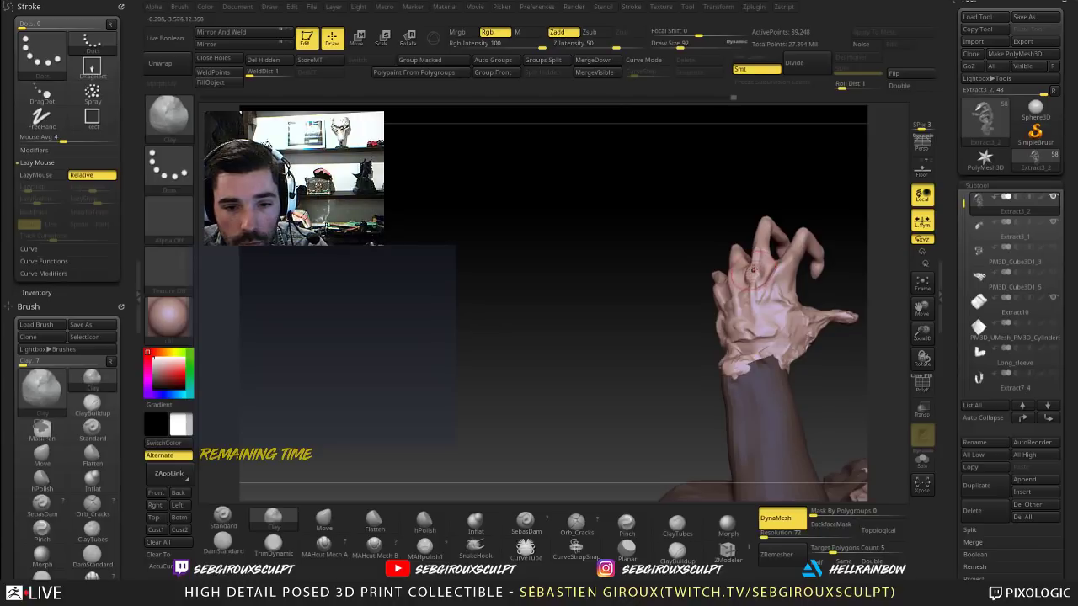
Step: Adjust the knuckles and the back of the hand with the Move brush at draw size 92
drag(817, 176, 780, 191)
key(b)
key(m)
key(v)
drag(750, 270, 754, 266)
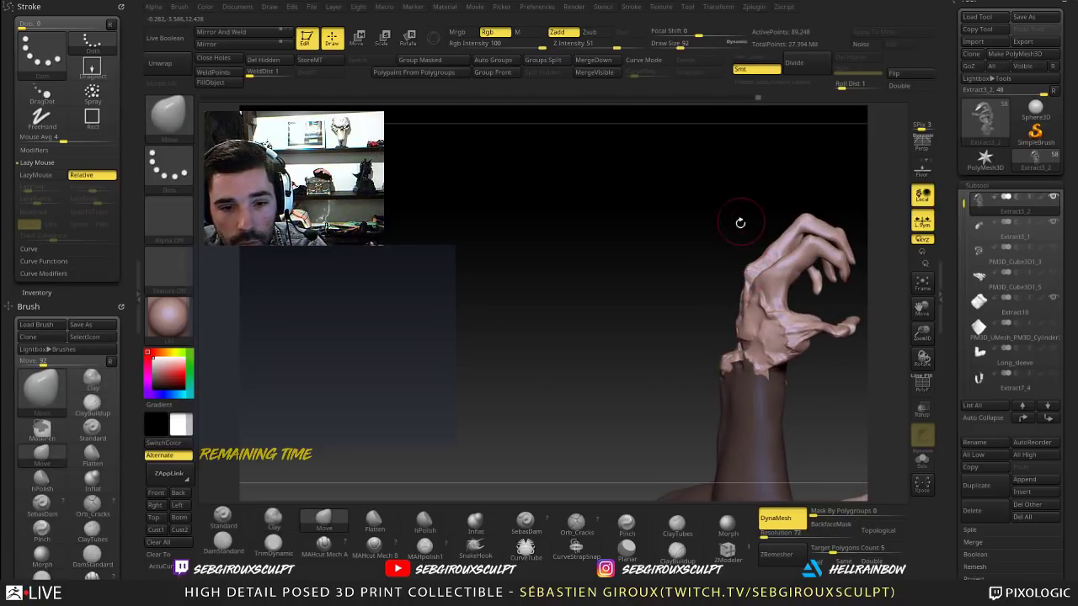
drag(738, 222, 728, 328)
drag(752, 264, 747, 261)
drag(734, 250, 729, 305)
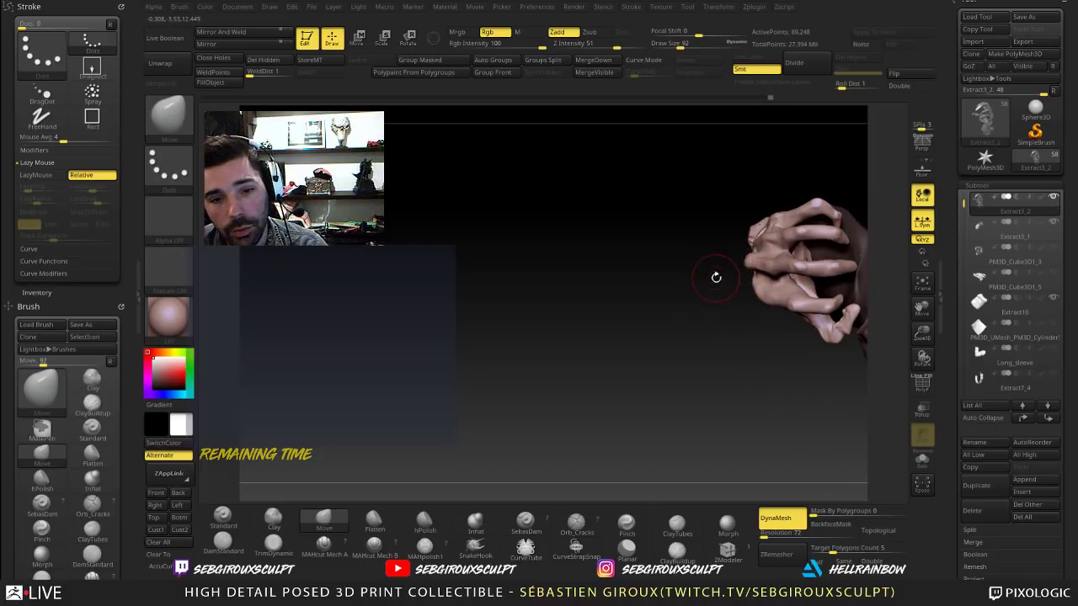
right_drag(716, 277, 752, 262)
drag(765, 198, 745, 226)
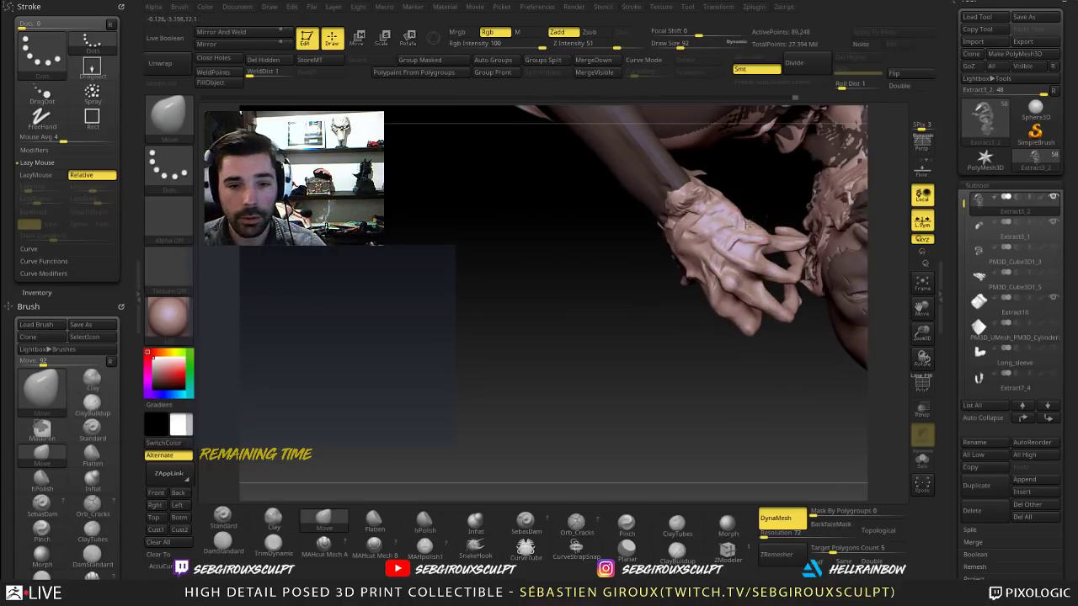
right_drag(756, 202, 750, 234)
drag(871, 212, 793, 169)
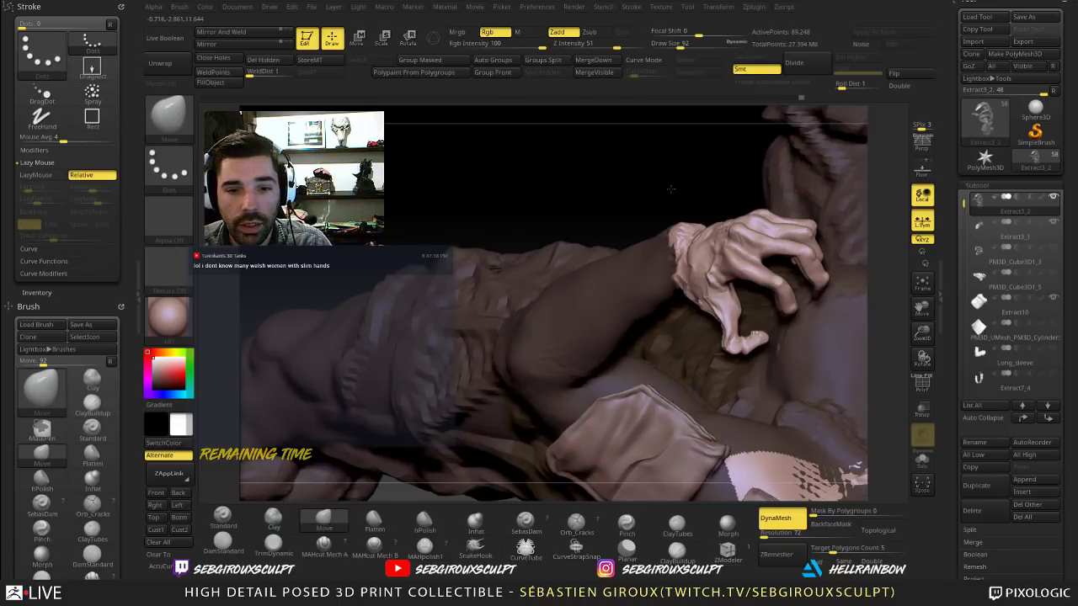
Step: Build up the knuckles on the back of the hand with the Clay brush at draw size 92
mouse_move(712, 169)
mouse_down()
mouse_move(628, 169)
mouse_move(575, 223)
mouse_move(710, 159)
mouse_up()
right_drag(710, 158, 758, 147)
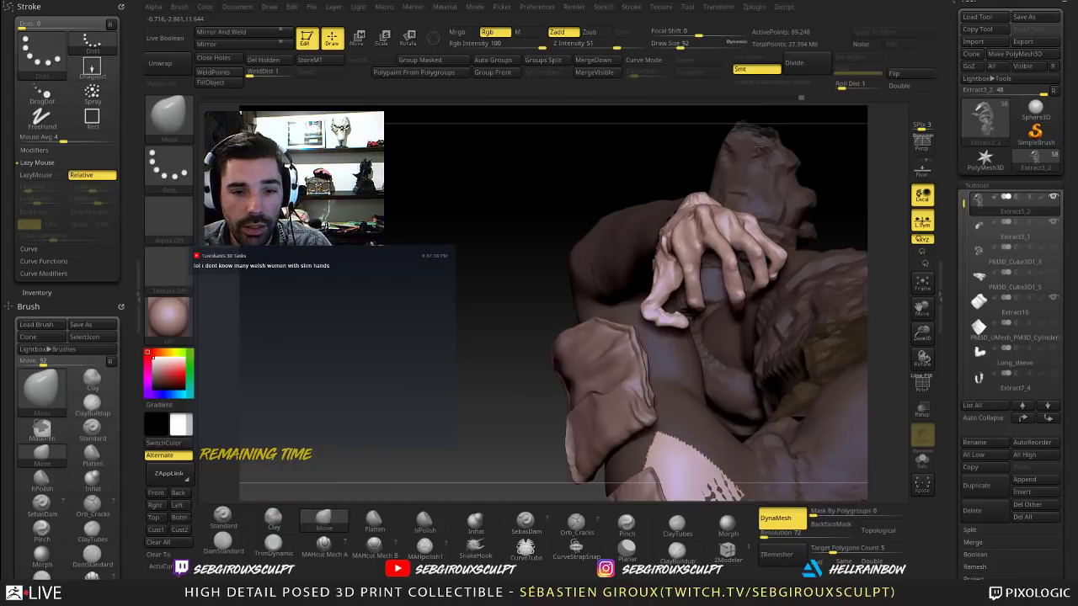
right_drag(664, 166, 645, 156)
mouse_move(638, 285)
ctrl+right_down()
mouse_move(611, 202)
mouse_move(568, 178)
mouse_move(640, 217)
ctrl+right_up()
right_click(639, 215)
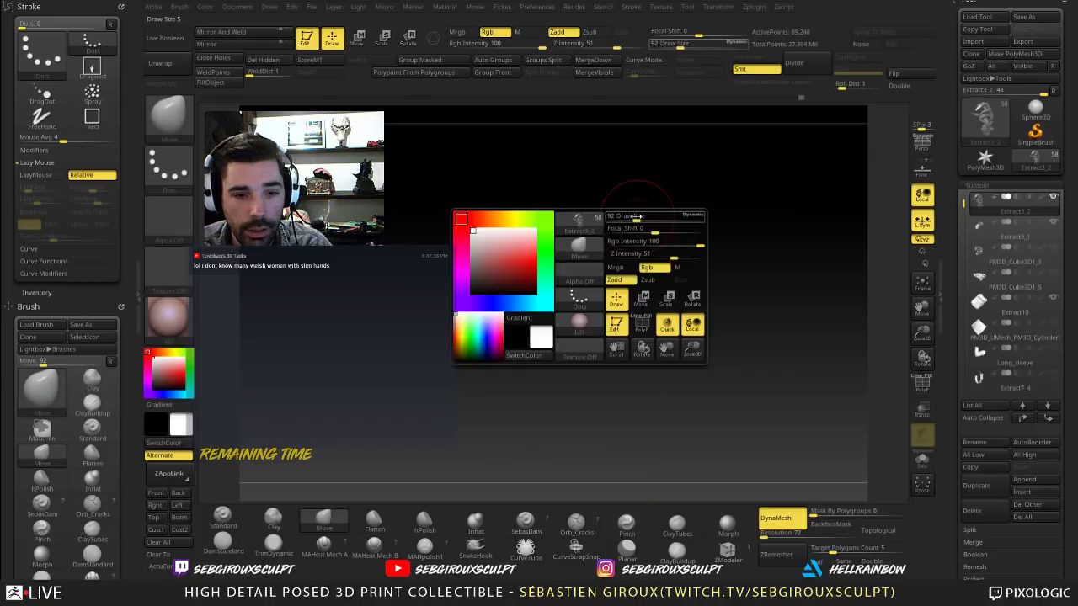
right_drag(658, 159, 649, 158)
key(b)
key(c)
key(l)
drag(634, 220, 630, 211)
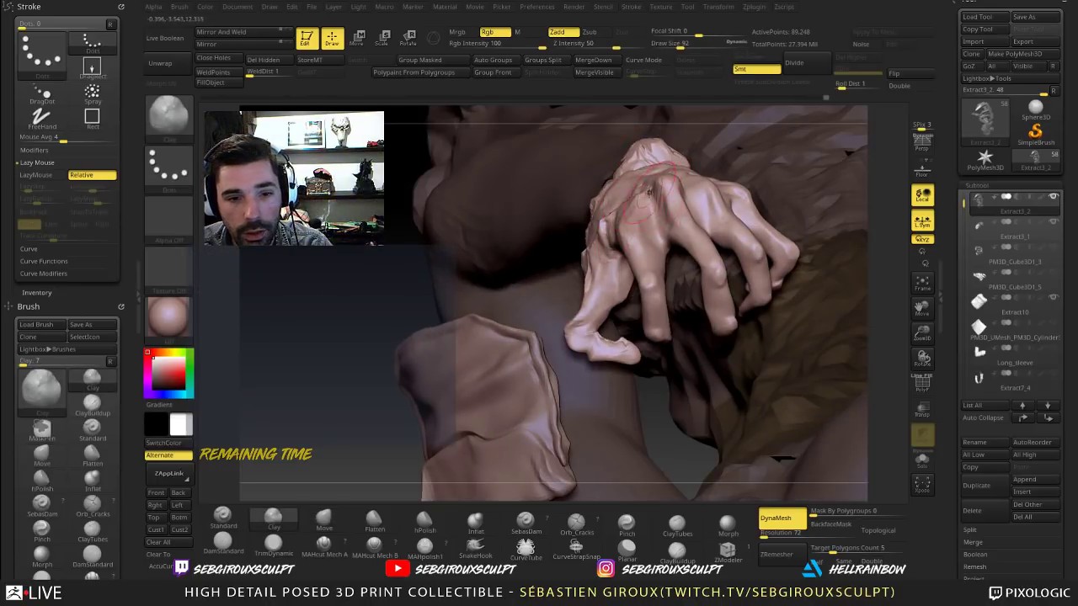
right_drag(640, 203, 666, 189)
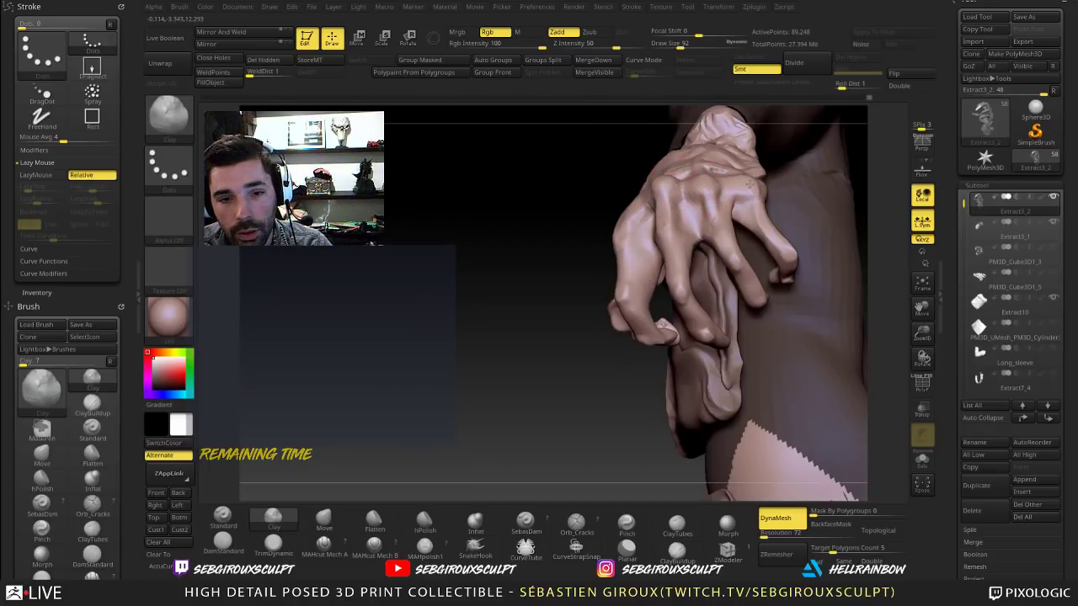
Step: Refine the knuckle line with the Move brush at draw sizes 56 and 100
mouse_move(544, 196)
right_down()
mouse_move(531, 200)
mouse_move(529, 167)
right_up()
key(b)
key(m)
key(v)
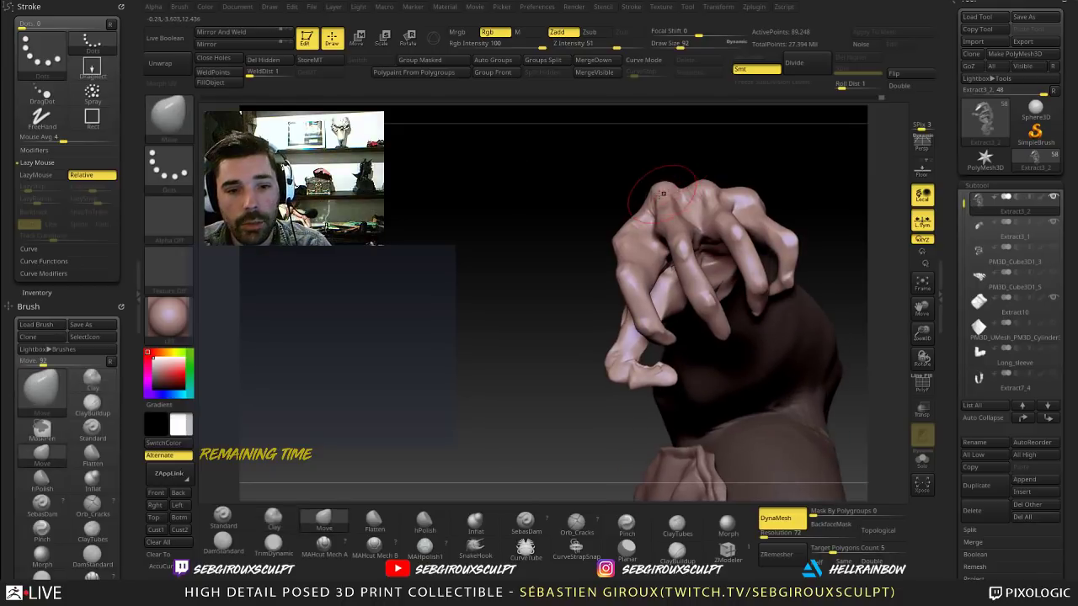
right_drag(663, 190, 677, 191)
key(space)
click(683, 190)
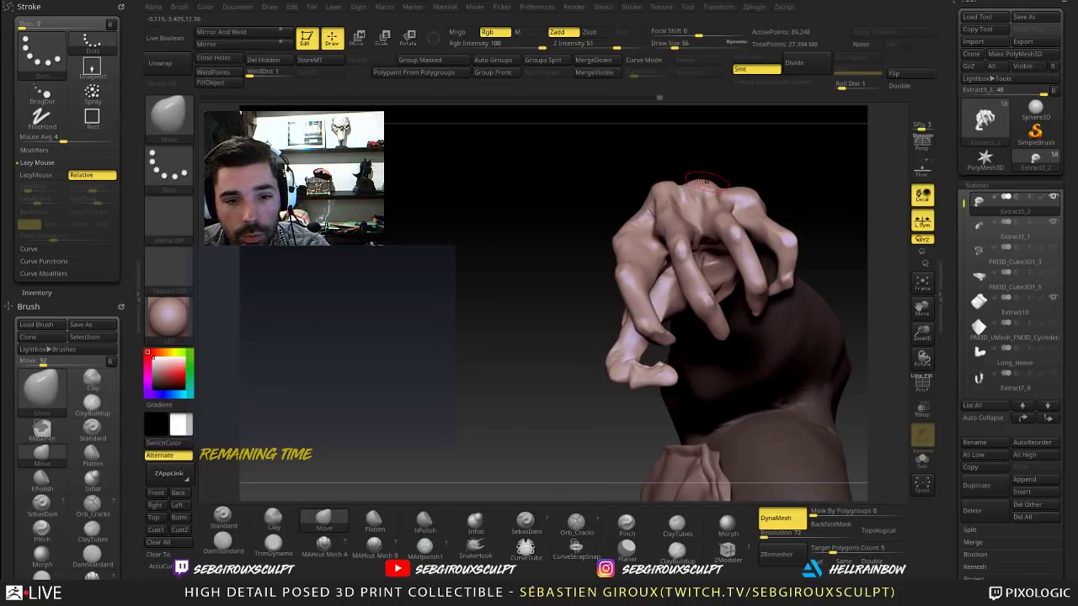
drag(745, 192, 744, 194)
right_drag(658, 197, 663, 190)
key(space)
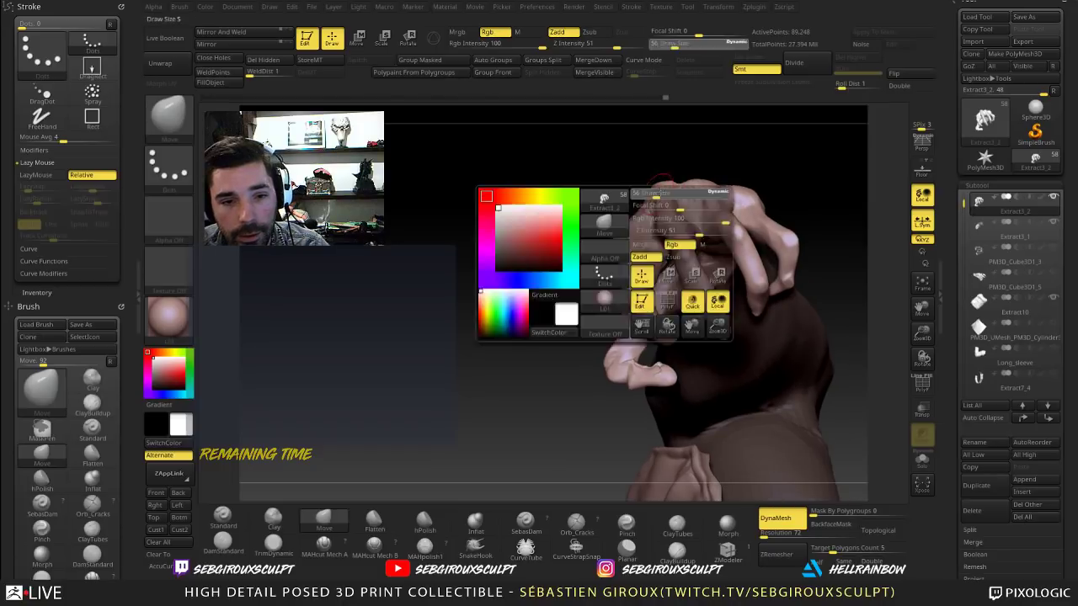
click(663, 188)
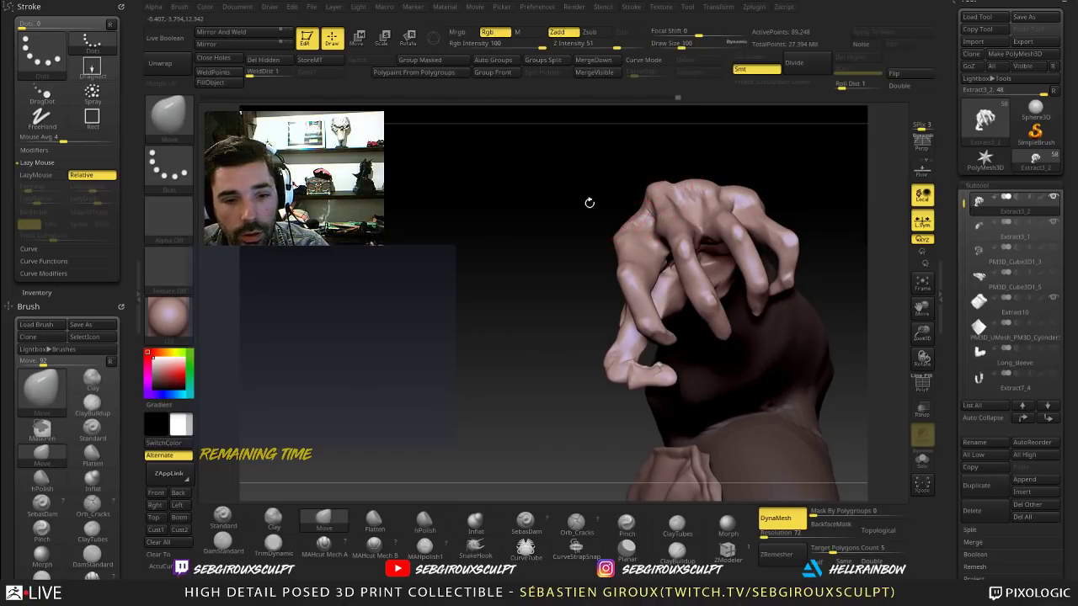
Step: Undo the last stroke near the index finger, and rework the knuckles with Move at draw size 129 and the Clay brush
mouse_move(590, 203)
right_down()
mouse_move(559, 295)
mouse_move(626, 226)
right_up()
key(space)
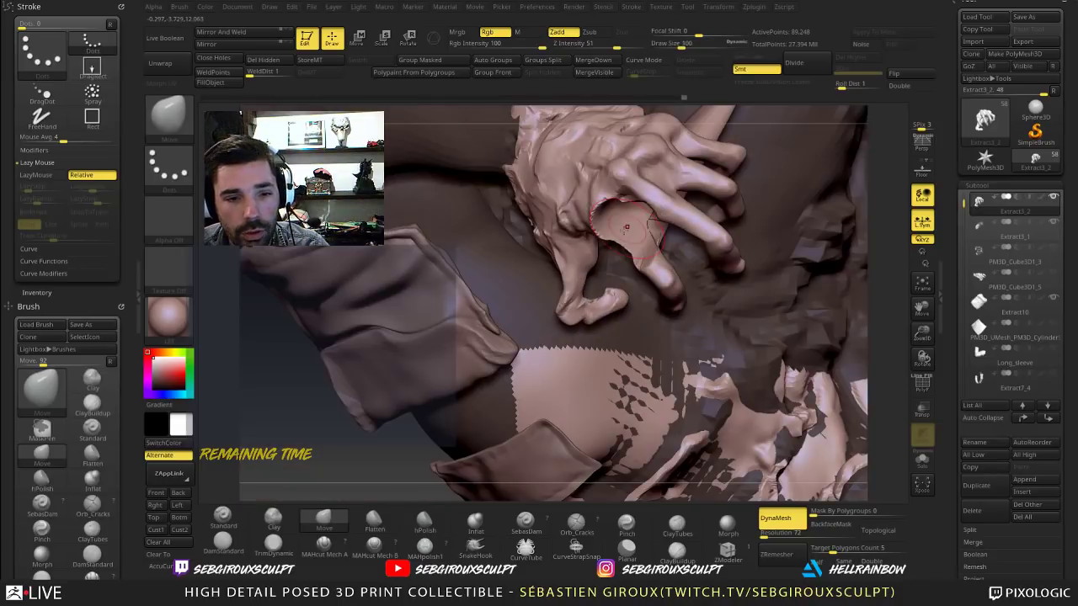
key(ctrl+z)
key(space)
drag(597, 229, 601, 229)
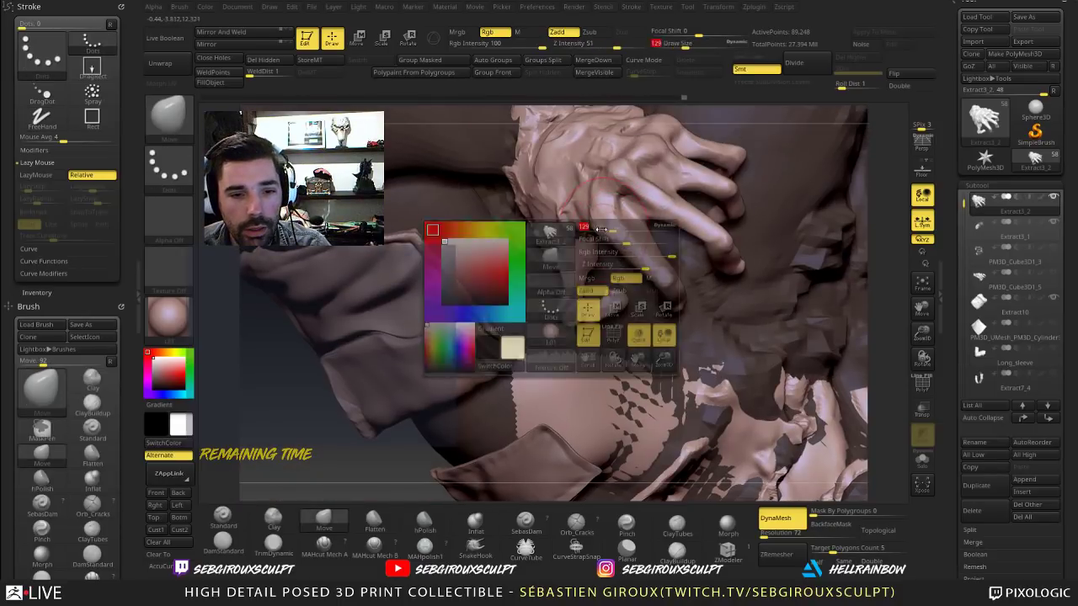
key(2)
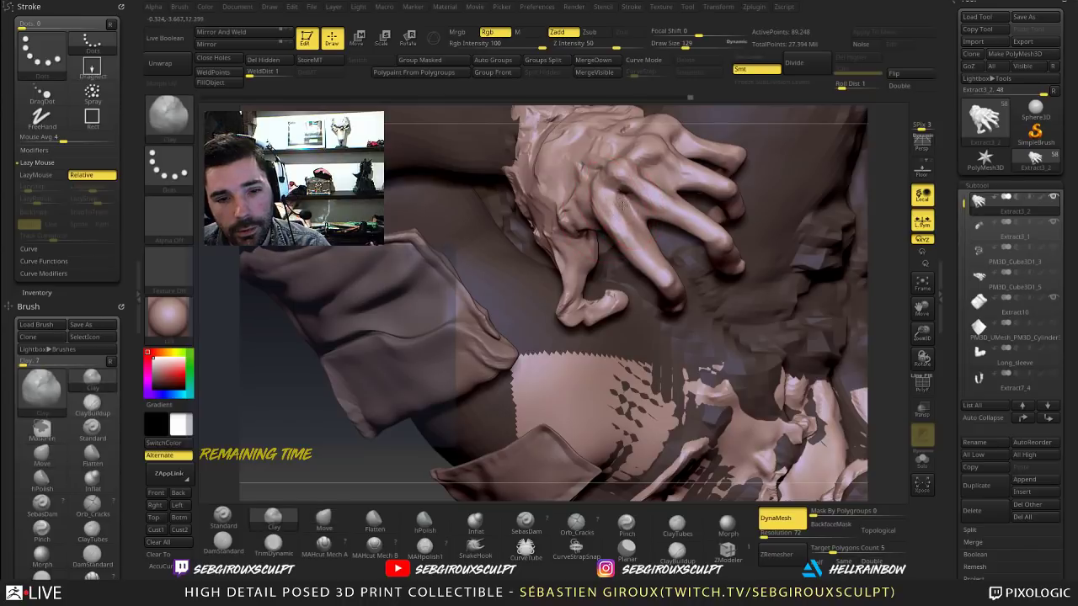
mouse_move(870, 248)
mouse_down()
mouse_move(842, 175)
mouse_move(767, 158)
mouse_move(773, 140)
mouse_move(783, 158)
mouse_up()
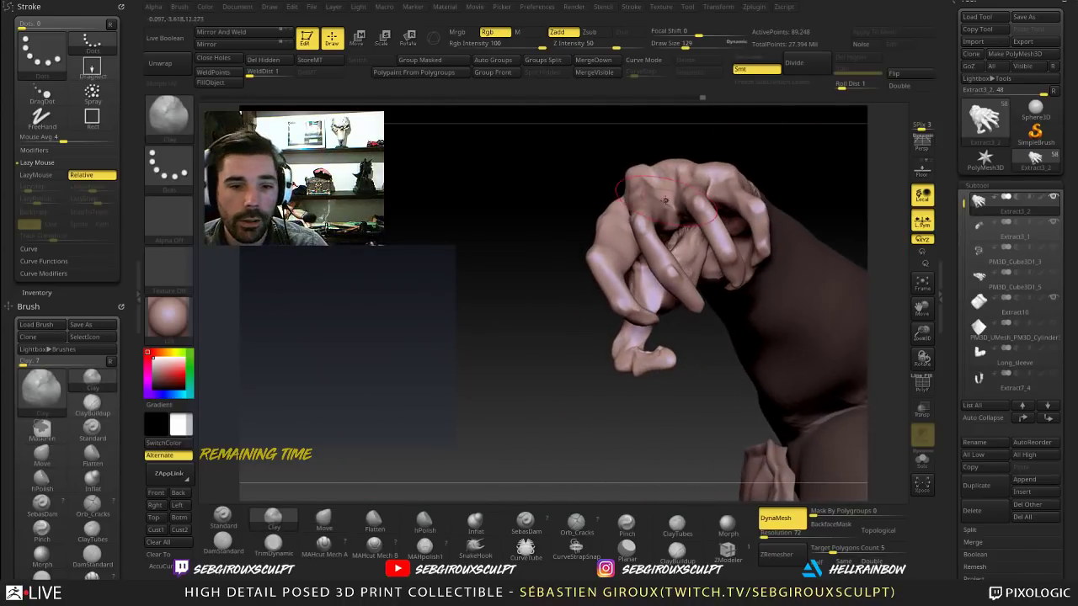
Step: Reposition the index finger's knuckle with the Move brush down to draw size 92, and touch it up with Clay
key(3)
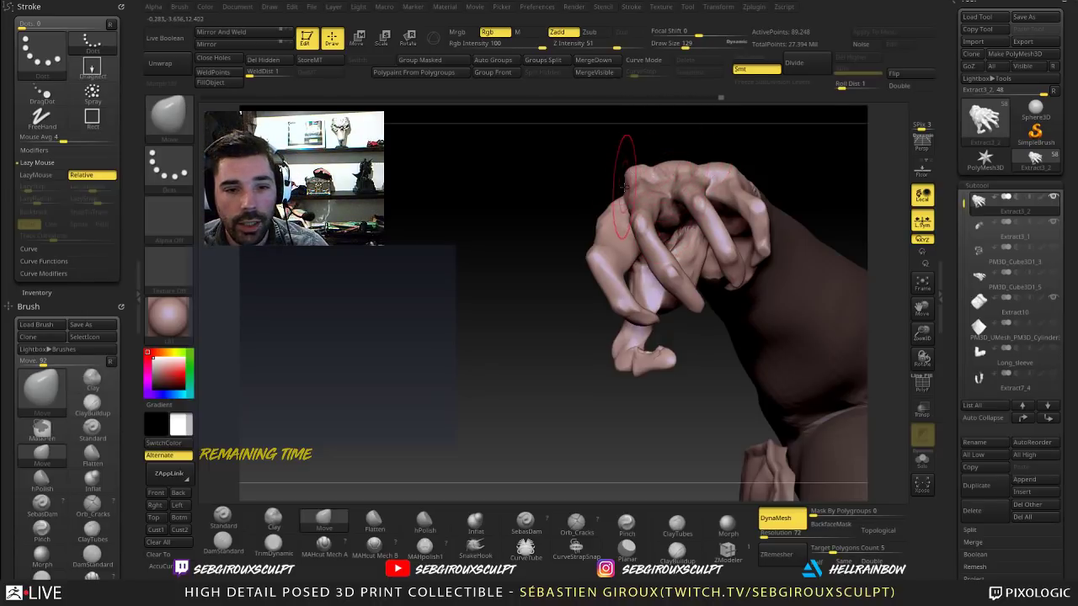
drag(579, 187, 605, 206)
key(space)
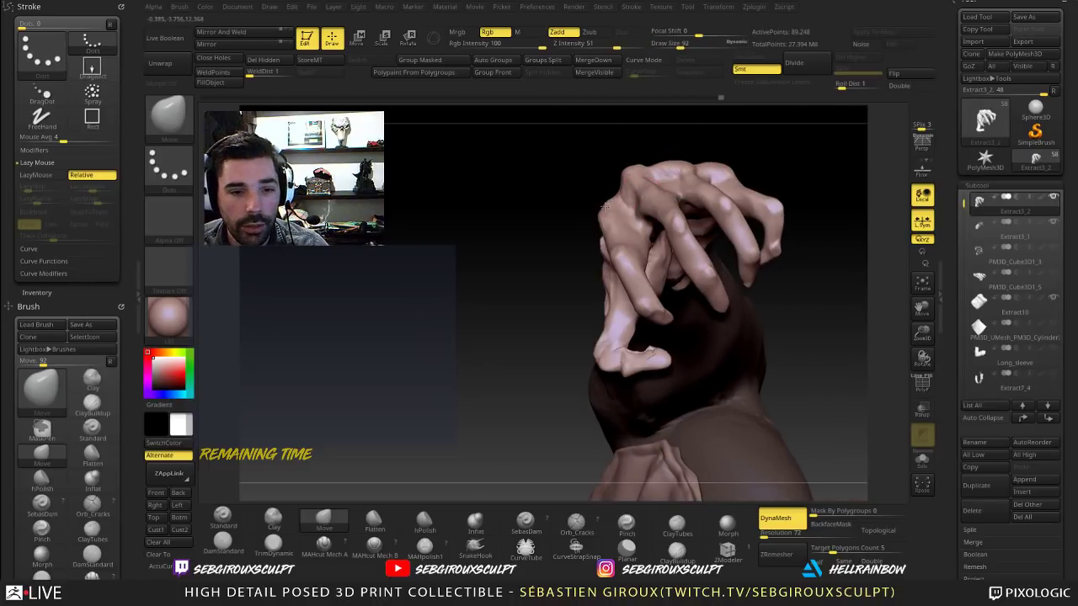
drag(595, 164, 618, 190)
key(2)
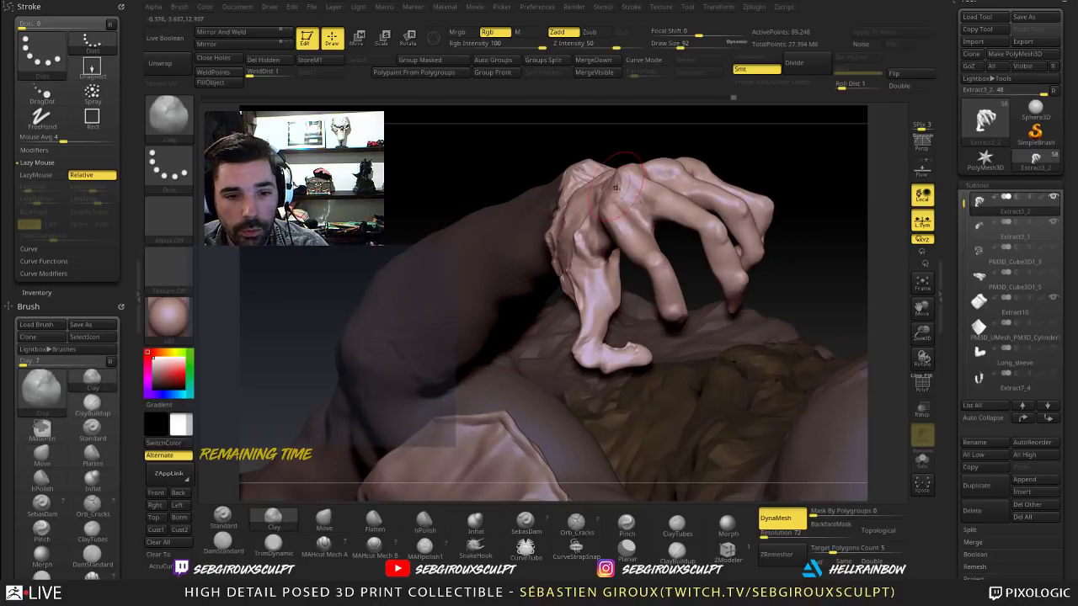
mouse_move(674, 150)
mouse_down()
mouse_move(603, 162)
mouse_move(600, 149)
mouse_up()
Step: Adjust the curled fingers' shapes from the palm side with the Move brush at draw size 92
key(1)
drag(709, 320, 716, 315)
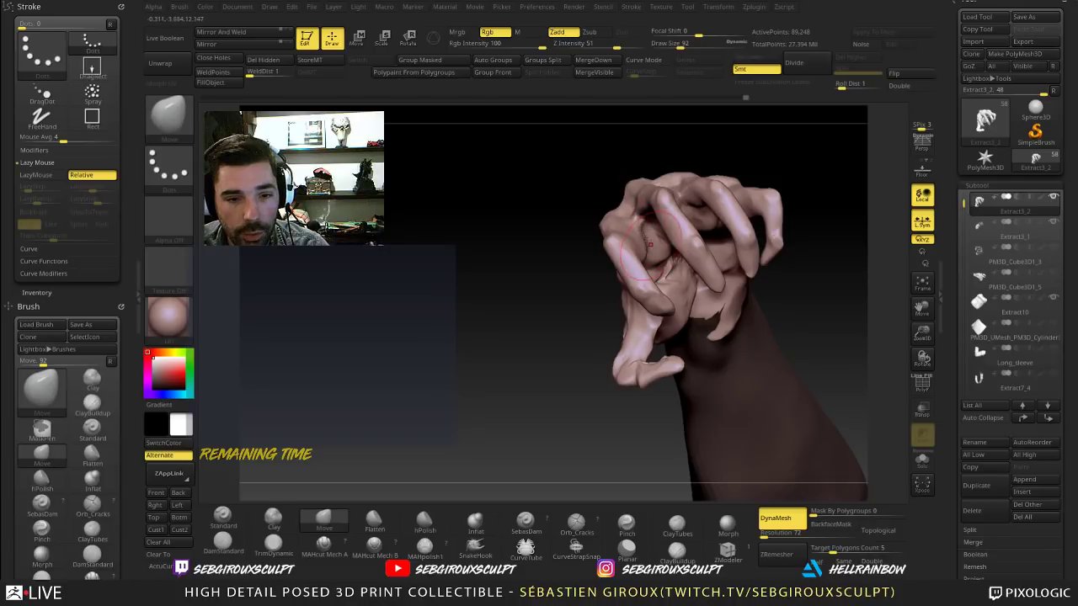
drag(650, 245, 654, 241)
drag(681, 165, 626, 160)
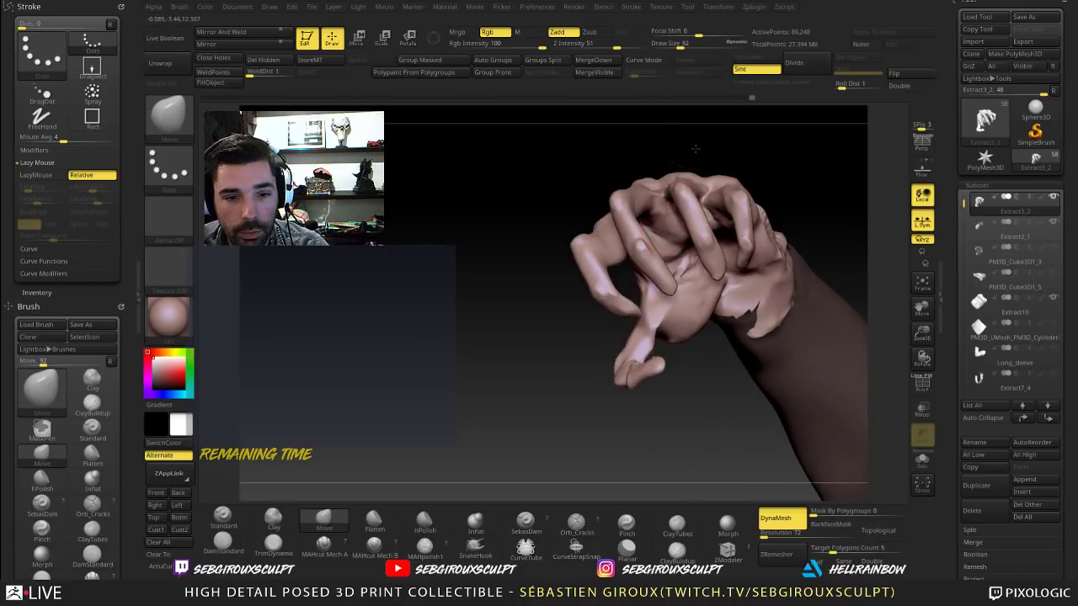
drag(696, 148, 672, 172)
drag(643, 208, 647, 213)
mouse_move(696, 147)
mouse_down()
mouse_move(649, 190)
mouse_move(647, 179)
mouse_move(657, 221)
mouse_up()
Step: Build up the base of the middle finger with the Clay brush at draw size 62 and ClayTubes at draw sizes 35 and 48
key(2)
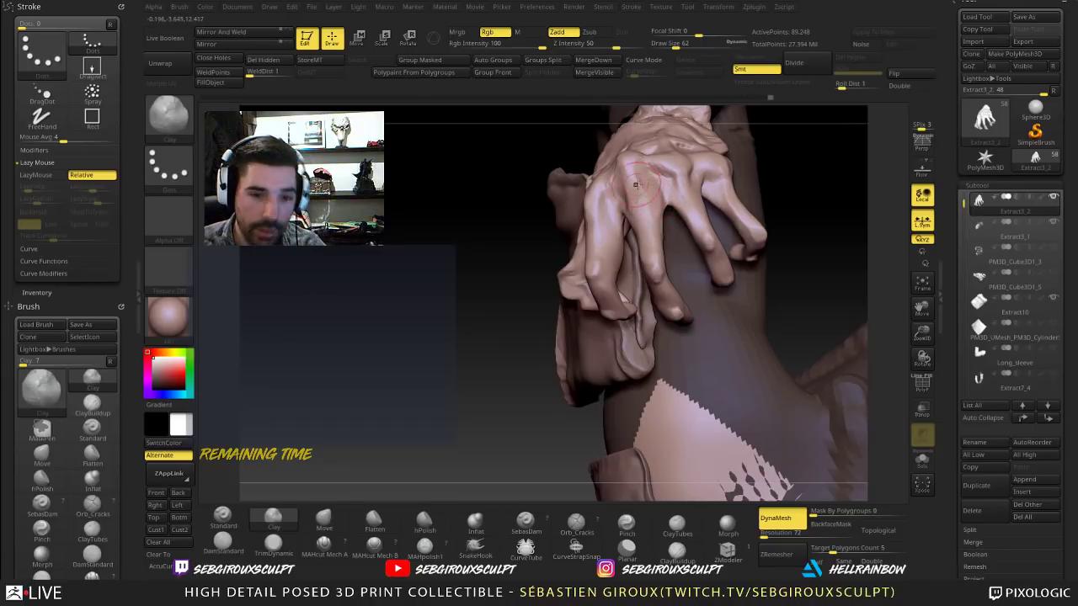
key(3)
right_drag(643, 192, 638, 195)
key(bracketleft)
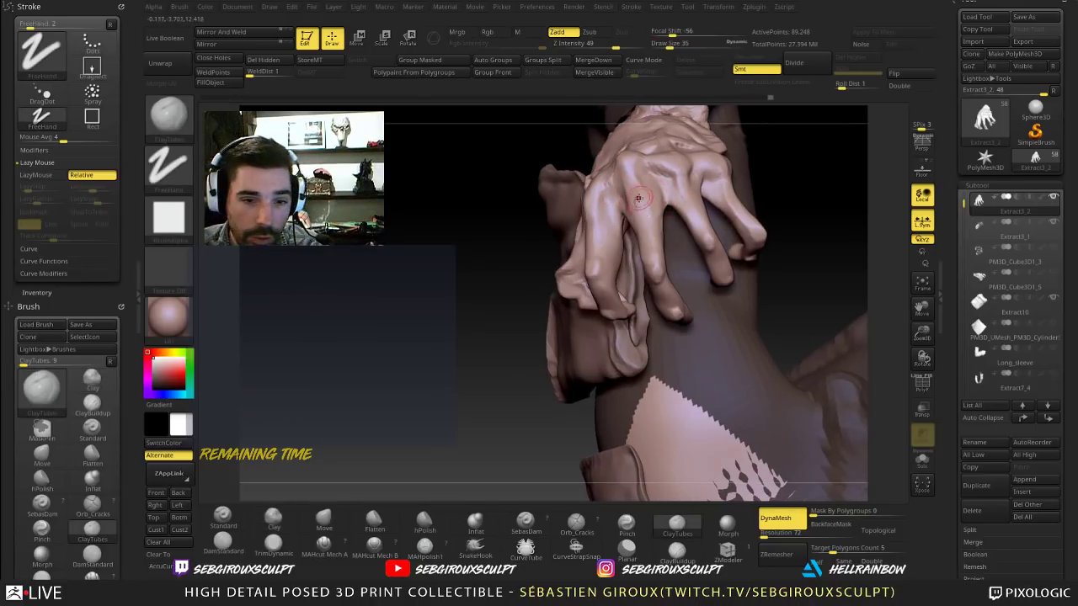
mouse_move(638, 199)
mouse_down()
mouse_move(645, 214)
mouse_move(637, 196)
mouse_up()
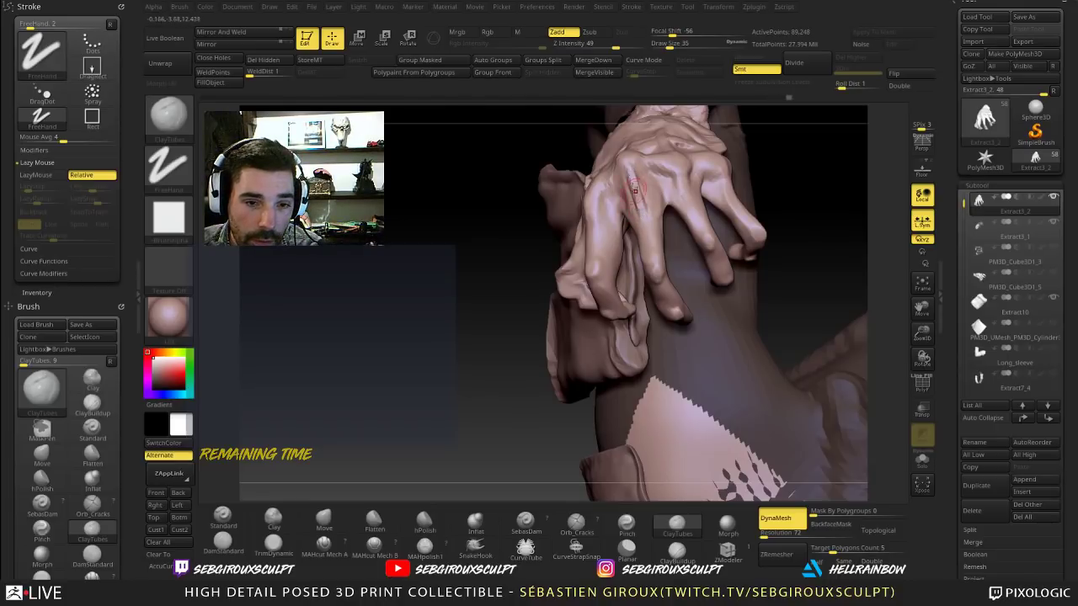
mouse_move(513, 219)
mouse_down()
mouse_move(513, 228)
mouse_move(617, 179)
mouse_move(634, 202)
mouse_up()
drag(669, 45, 671, 46)
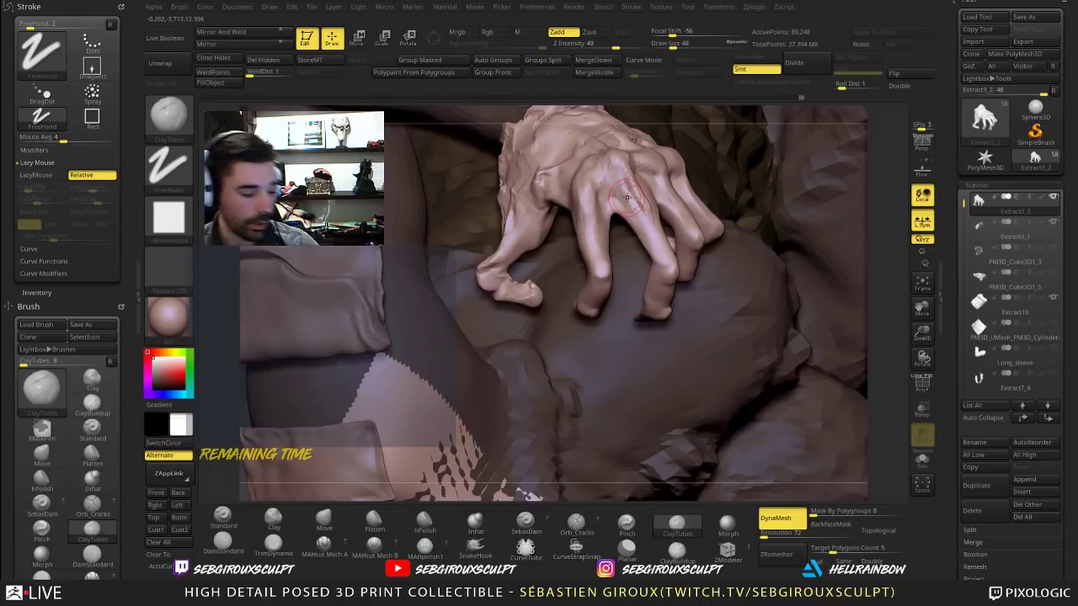
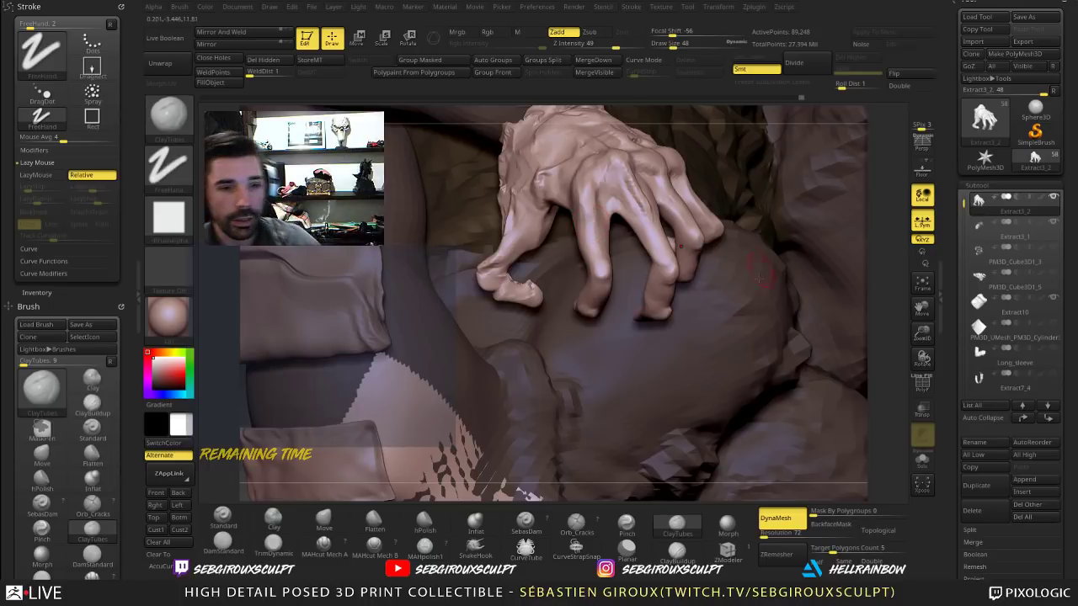
Step: Reposition the middle finger's middle joint with the Move brush at draw size 125
mouse_move(907, 308)
mouse_down()
mouse_move(916, 306)
mouse_move(907, 316)
mouse_up()
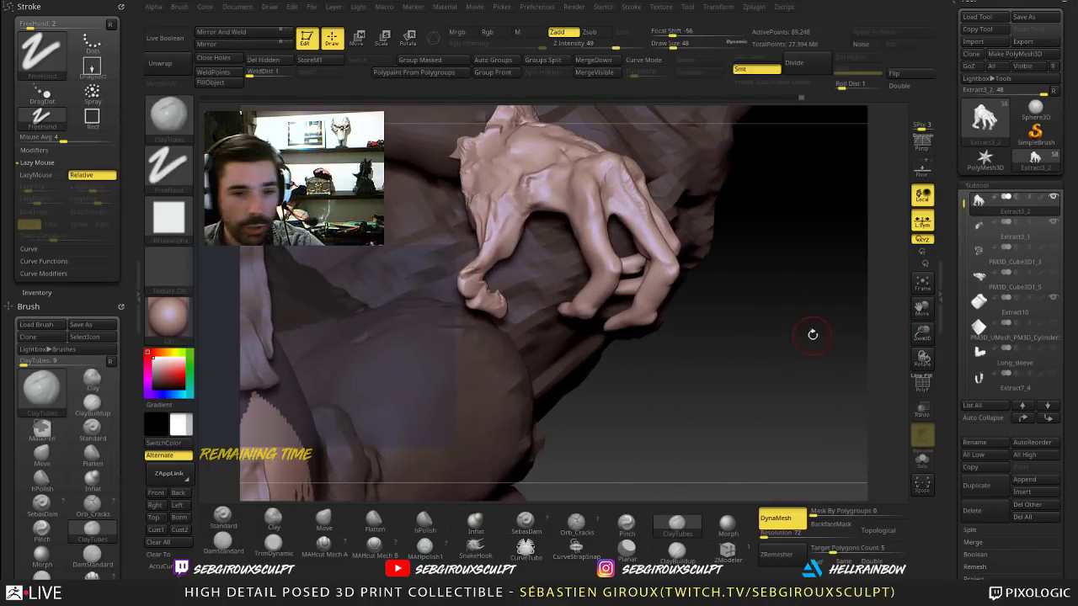
drag(813, 335, 842, 321)
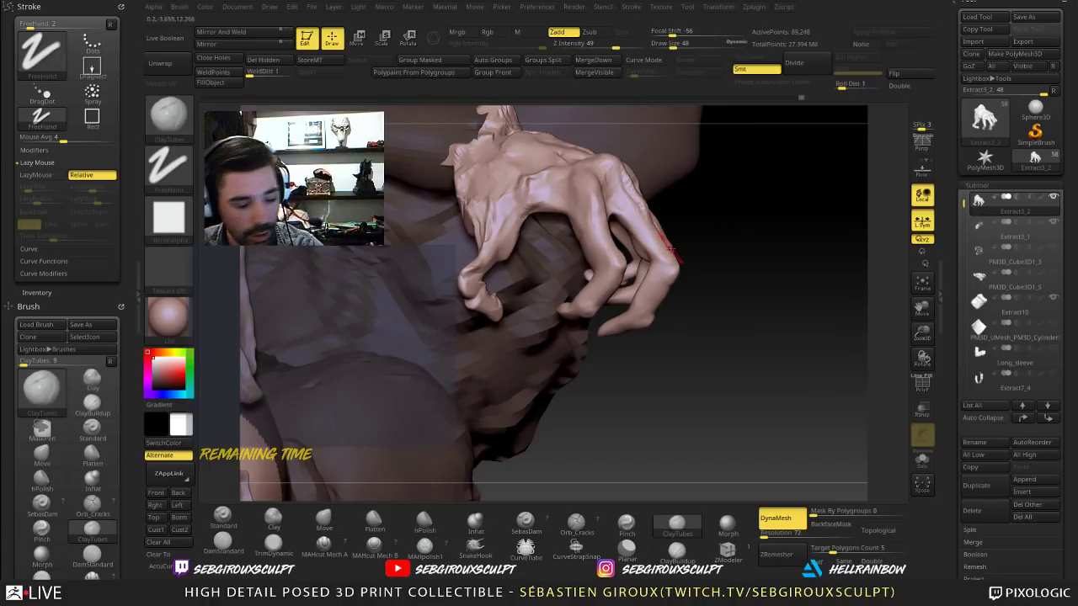
key(b)
key(m)
key(v)
key(space)
mouse_move(675, 260)
mouse_down()
mouse_move(700, 271)
mouse_move(664, 274)
mouse_move(679, 288)
mouse_move(669, 285)
mouse_move(724, 283)
mouse_move(673, 268)
mouse_move(671, 276)
mouse_up()
key(space)
Step: Undo the last stroke and add volume to the middle finger's middle joint using ClayTubes at draw size 125 with BackfaceMask enabled
key(b)
key(c)
key(l)
key(ctrl+z)
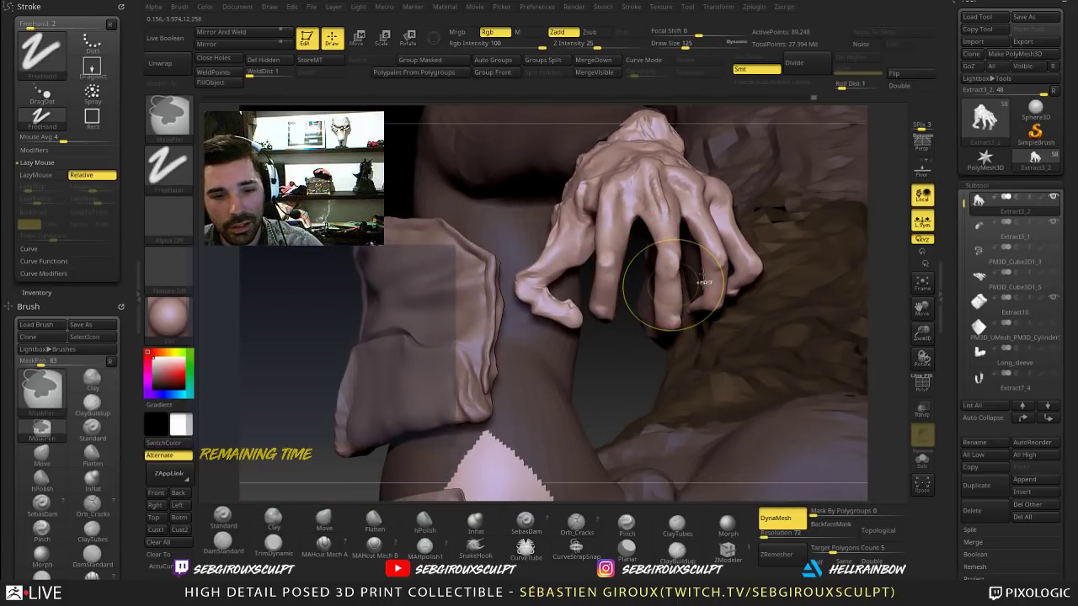
key(b)
key(c)
key(t)
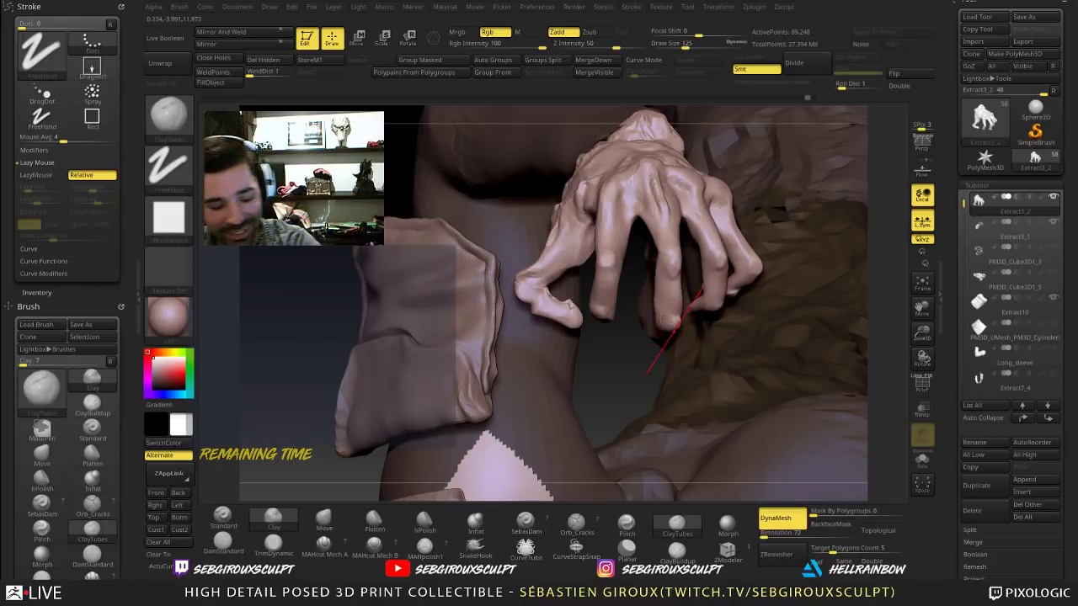
click(830, 524)
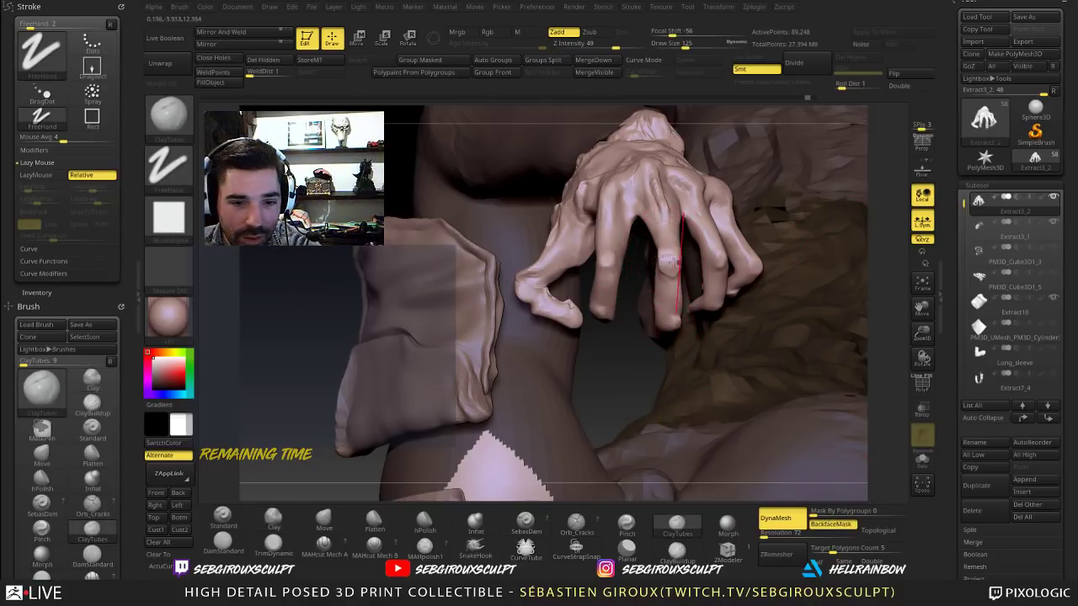
drag(825, 323, 552, 208)
drag(689, 269, 669, 242)
Step: Isolate the hand in Solo mode and rework the middle finger's inner joint with the Move brush and smoothing
key(b)
key(m)
key(v)
drag(623, 199, 821, 281)
mouse_move(648, 456)
mouse_down()
mouse_move(743, 304)
mouse_move(762, 300)
mouse_move(829, 358)
mouse_move(782, 288)
mouse_move(822, 264)
mouse_move(764, 271)
mouse_up()
click(921, 460)
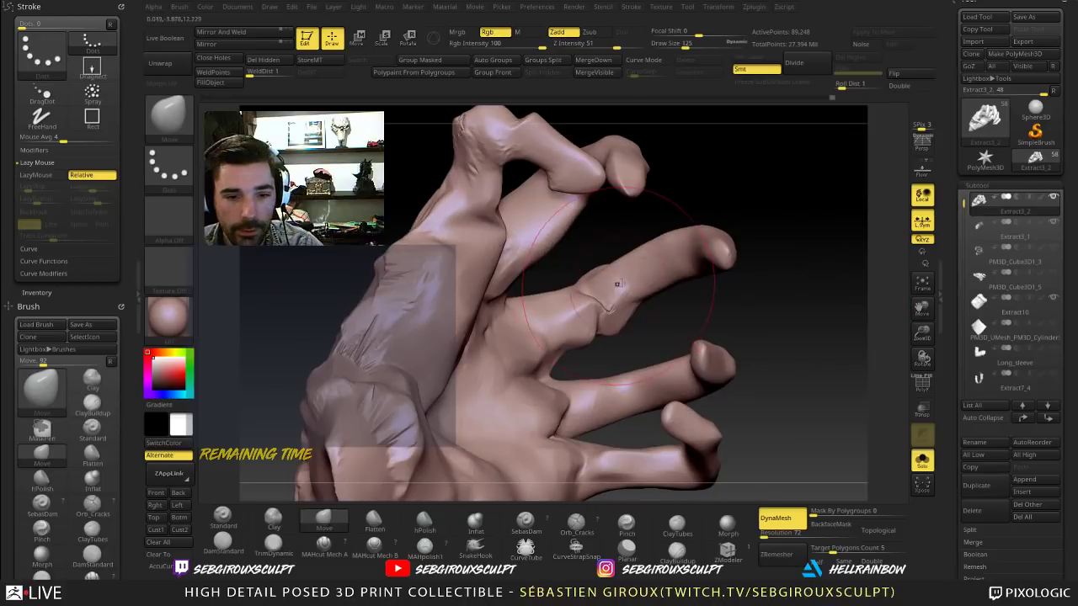
shift+drag(618, 289, 594, 308)
Step: Build up the palm side of the middle finger with ClayTubes at draw size 62 and smooth the strokes
key(b)
key(c)
key(t)
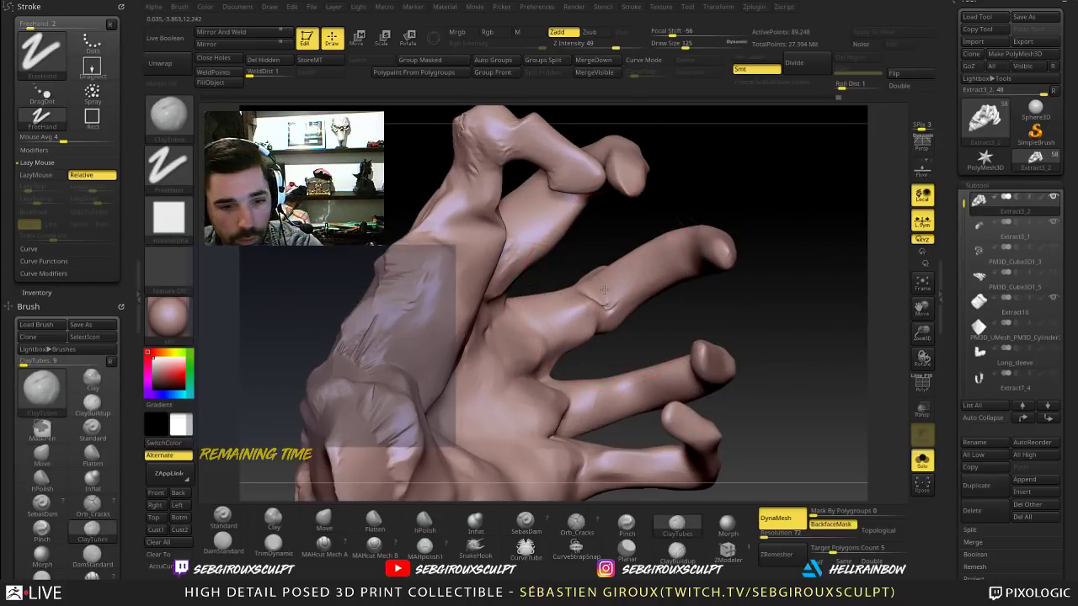
right_drag(611, 290, 618, 291)
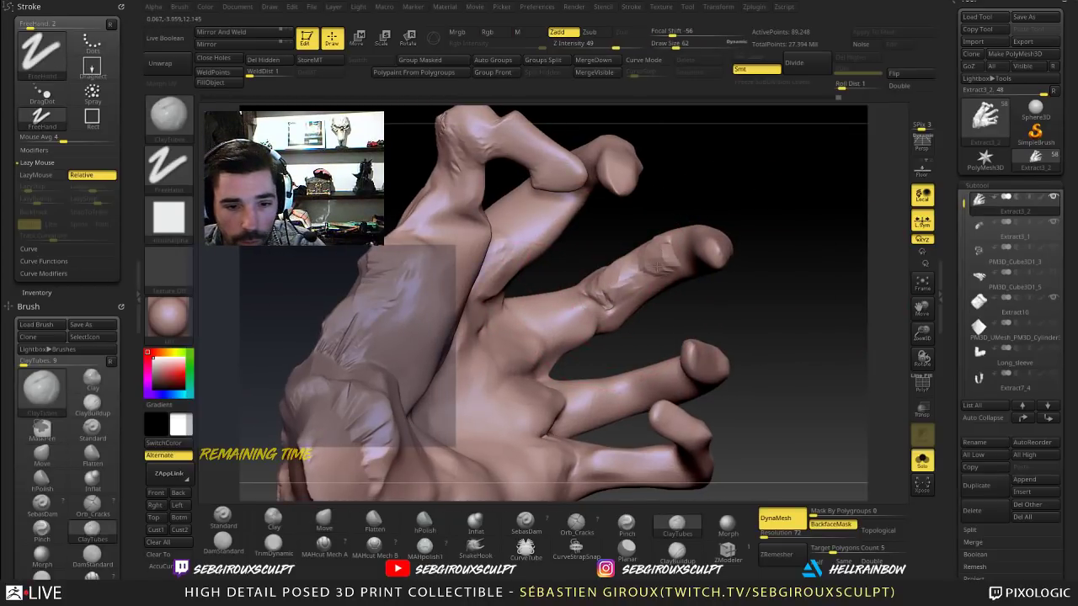
key(shift)
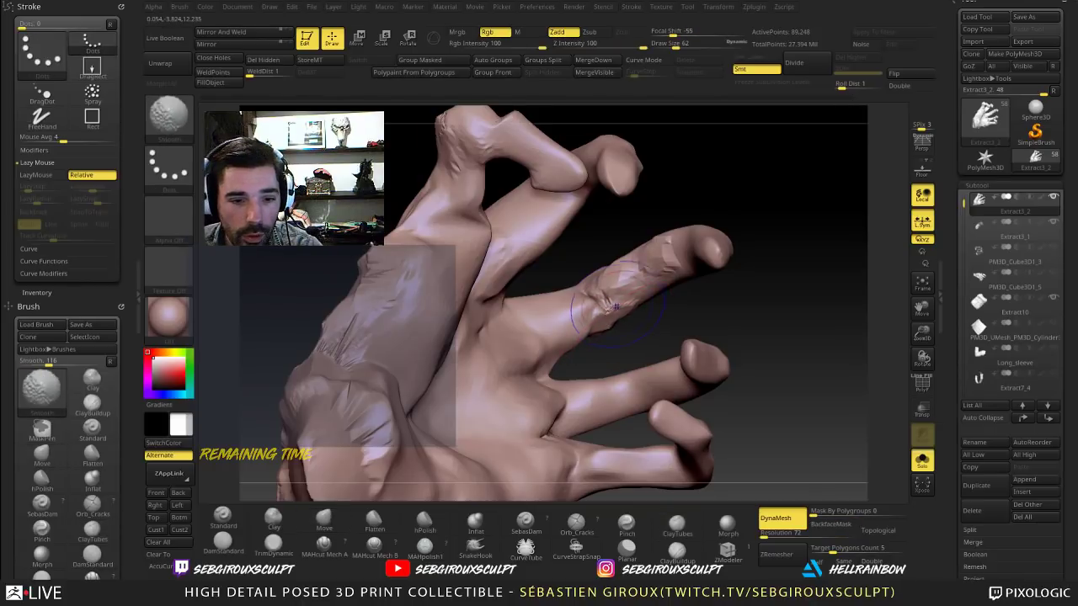
Step: Refine the middle finger's contour around its joint with the Move brush at draw size 62
key(b)
key(m)
key(v)
mouse_move(703, 284)
mouse_down()
mouse_move(752, 252)
mouse_move(732, 236)
mouse_move(726, 244)
mouse_up()
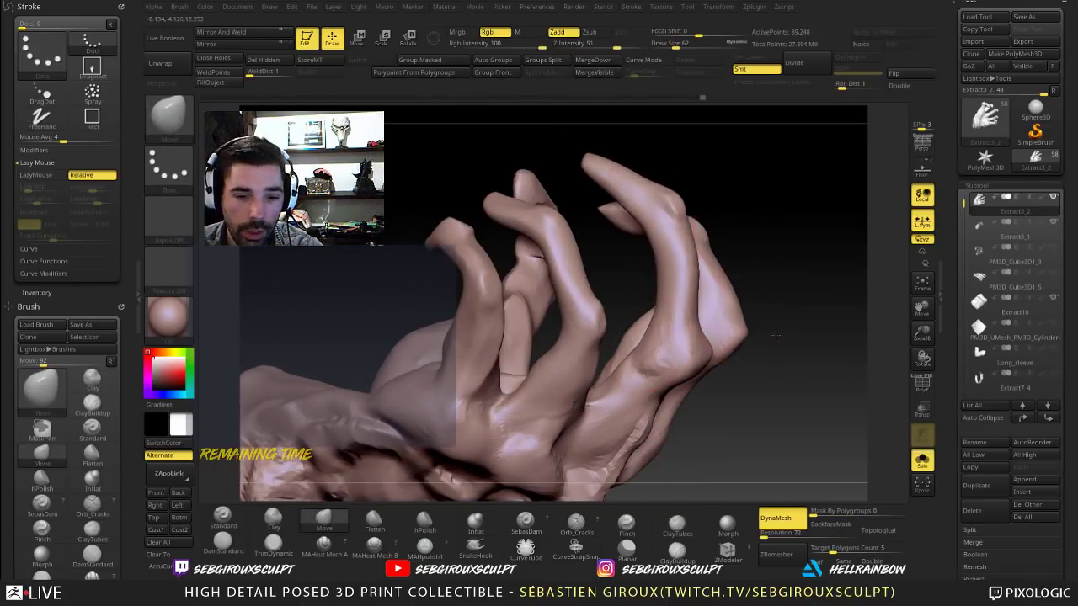
drag(686, 326, 702, 387)
Step: Carve a fold across the middle finger's inner joint with the DamStandard brush and soften it
click(223, 545)
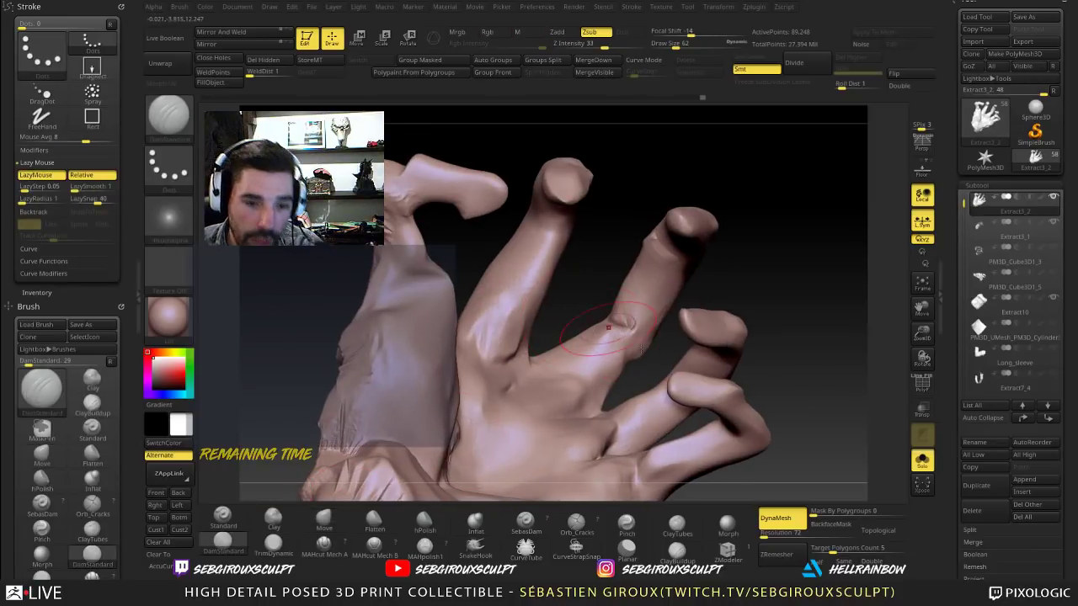
mouse_move(625, 328)
mouse_down()
mouse_move(637, 325)
mouse_move(630, 315)
mouse_up()
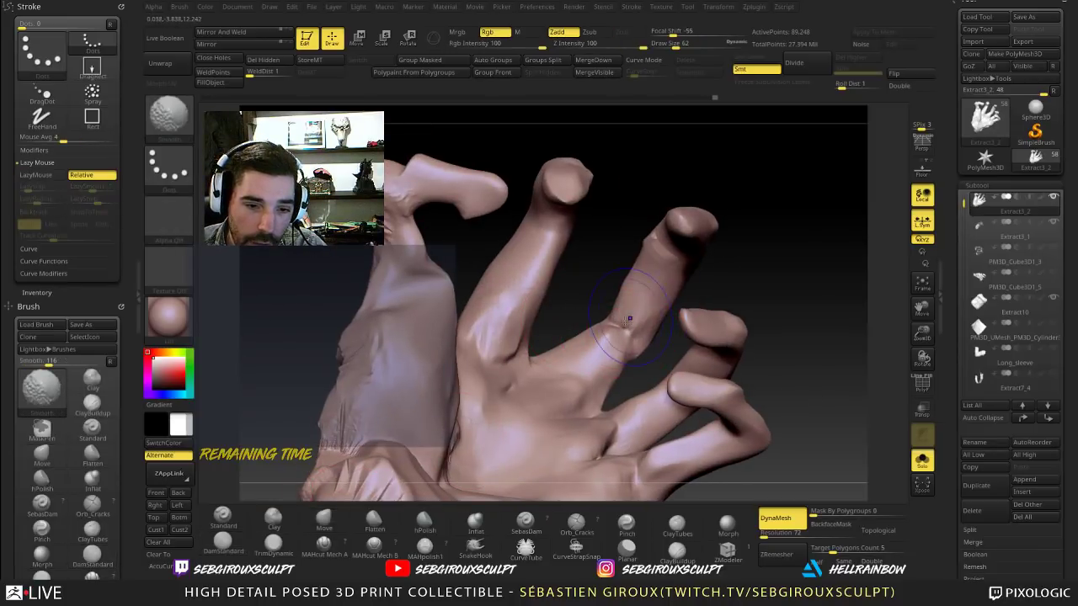
mouse_move(747, 252)
mouse_down()
mouse_move(734, 274)
mouse_move(695, 251)
mouse_move(659, 179)
mouse_move(703, 199)
mouse_move(767, 205)
mouse_up()
Step: Adjust the middle finger's bend and thickness with the Move brush
key(1)
mouse_move(631, 349)
mouse_down()
mouse_move(623, 376)
mouse_move(609, 372)
mouse_move(614, 412)
mouse_up()
mouse_move(546, 354)
alt+mouse_down()
mouse_move(512, 314)
mouse_move(638, 298)
mouse_move(704, 355)
alt+mouse_up()
drag(653, 289, 362, 247)
Step: Add volume along the back of the ring finger with ClayTubes at draw size 78 and smooth it
key(2)
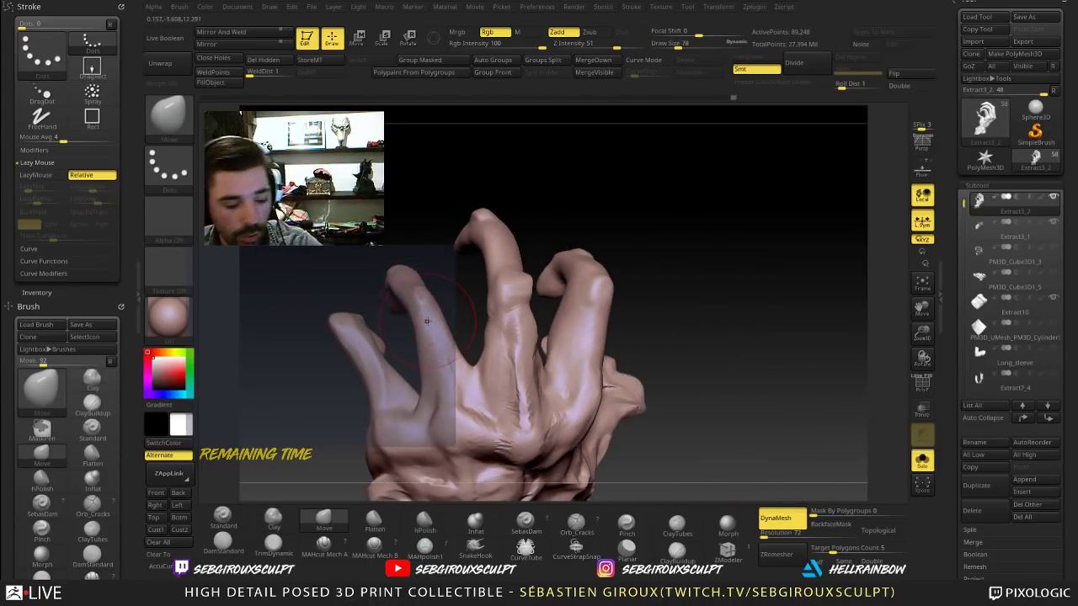
key(3)
mouse_move(416, 304)
mouse_down()
mouse_move(418, 377)
mouse_move(433, 404)
mouse_up()
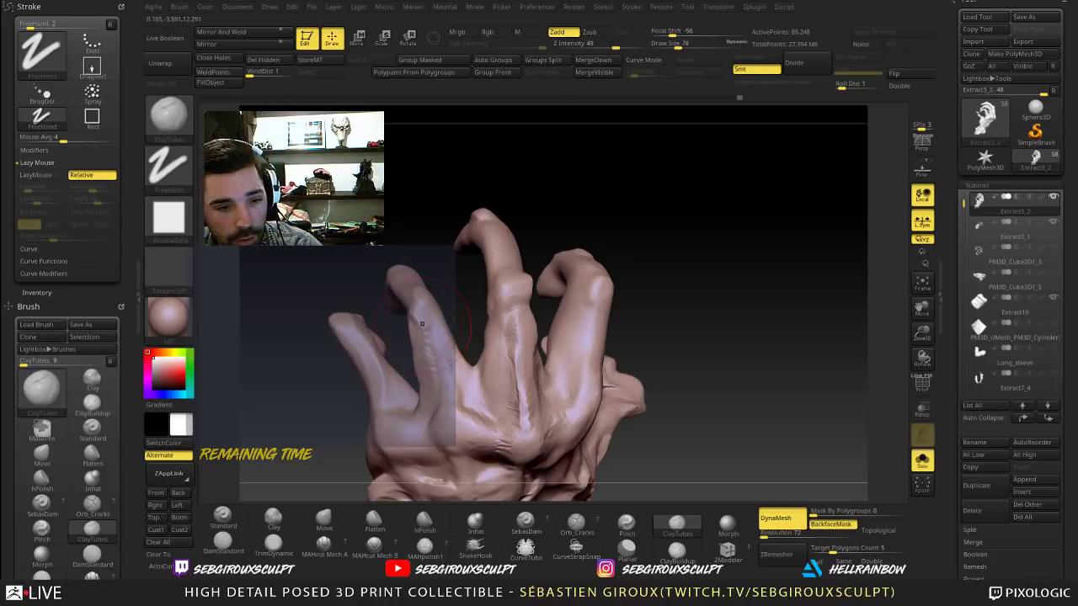
drag(422, 324, 453, 379)
mouse_move(436, 343)
shift+mouse_down()
mouse_move(446, 372)
mouse_move(419, 238)
mouse_move(608, 238)
shift+mouse_up()
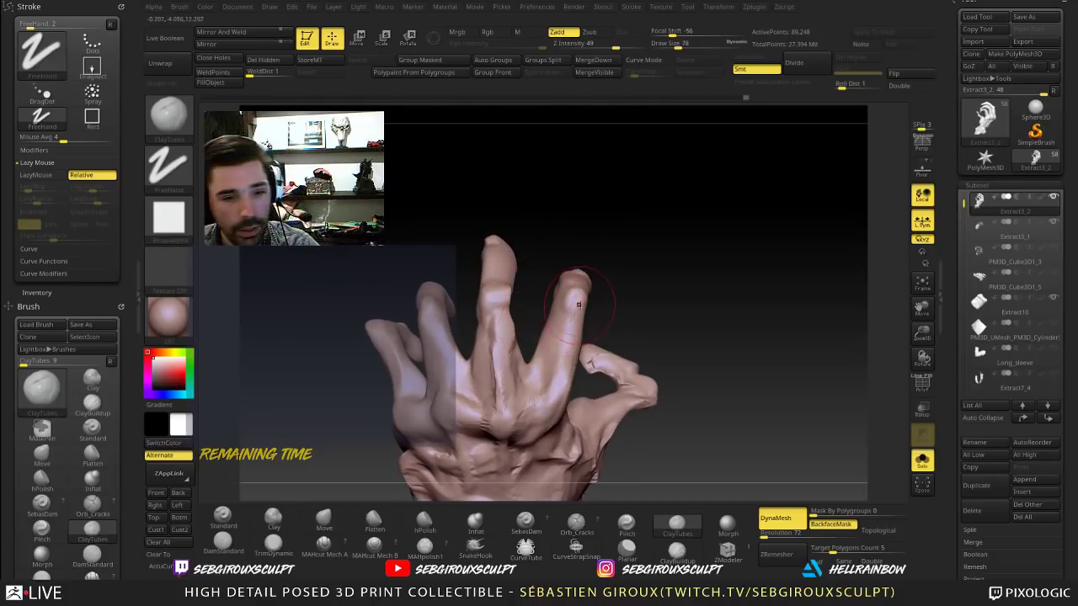
Step: Reshape the fingers' outlines from the back of the hand with the Move brush at draw size 78
key(b)
key(m)
key(v)
mouse_move(647, 295)
mouse_down()
mouse_move(646, 262)
mouse_move(484, 309)
mouse_up()
mouse_move(638, 264)
mouse_down()
mouse_move(628, 269)
mouse_move(636, 277)
mouse_up()
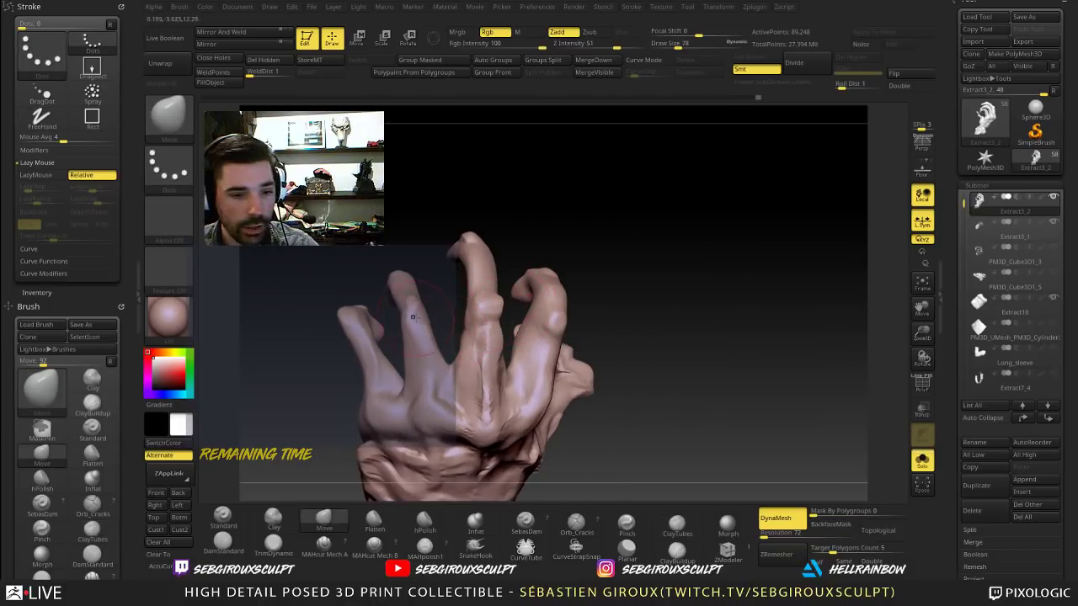
Step: Build up the ring finger's middle knuckle with ClayTubes and Clay at draw size 78, smoothing between strokes
key(b)
key(c)
key(t)
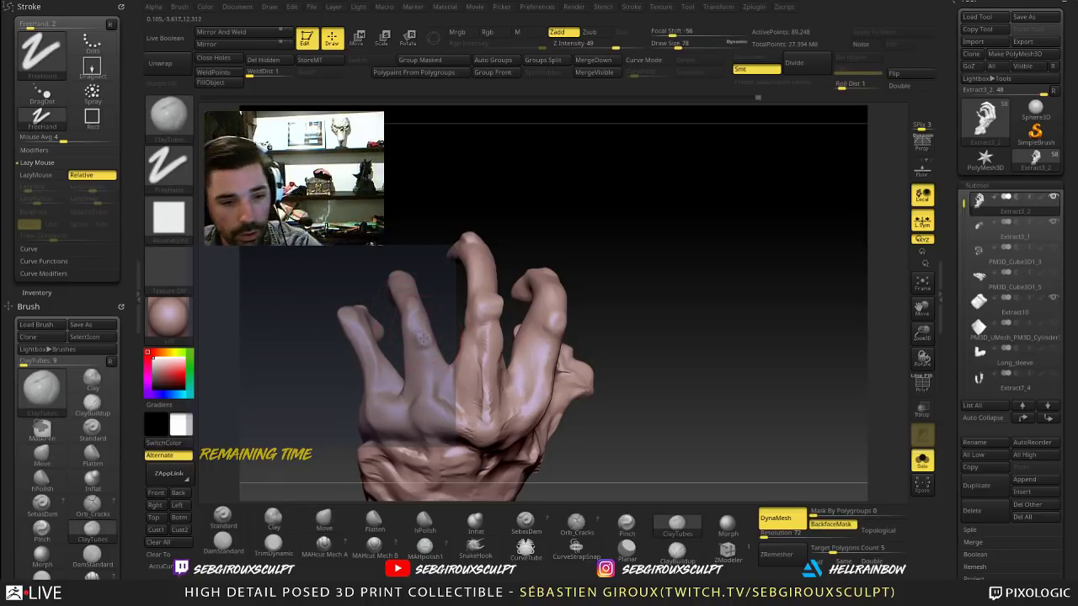
key(shift)
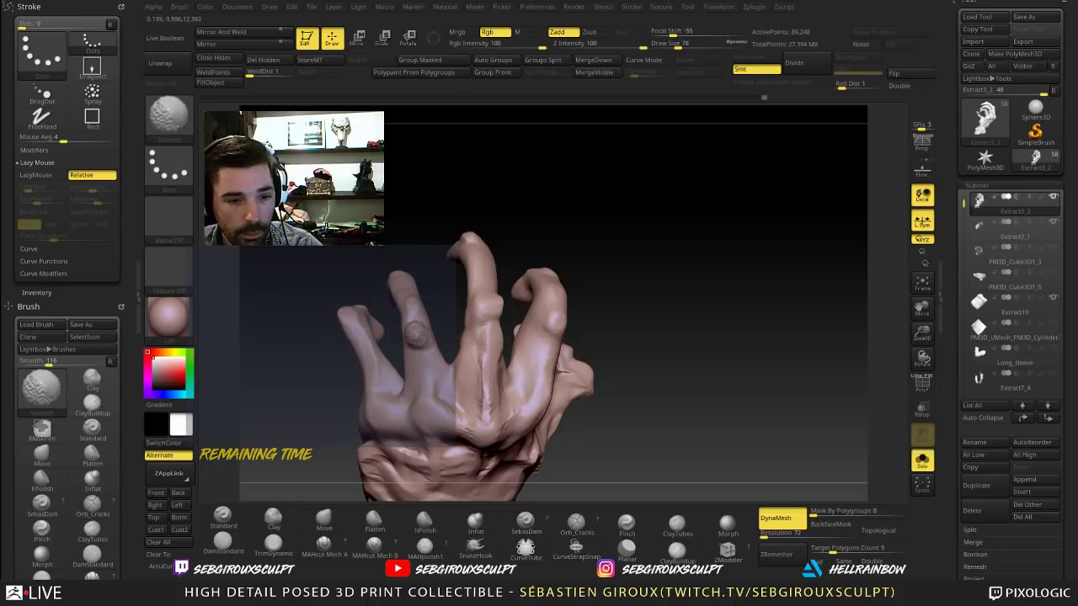
key(b)
key(c)
key(l)
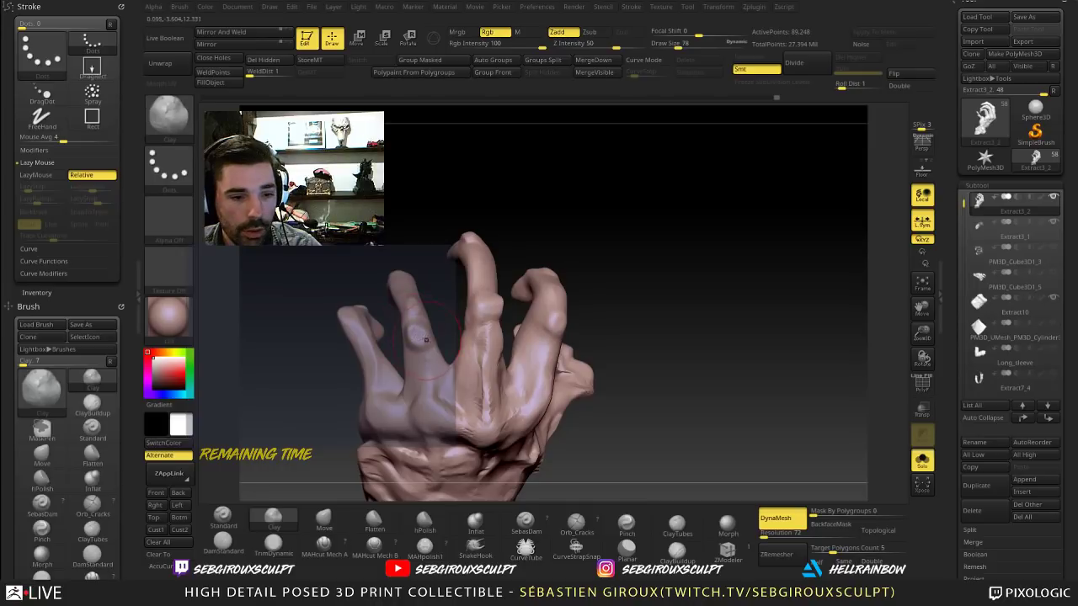
Step: Smooth the ring finger above its middle knuckle and adjust the finger's shape with the Move brush
key(b)
key(m)
key(v)
shift+drag(410, 308, 414, 334)
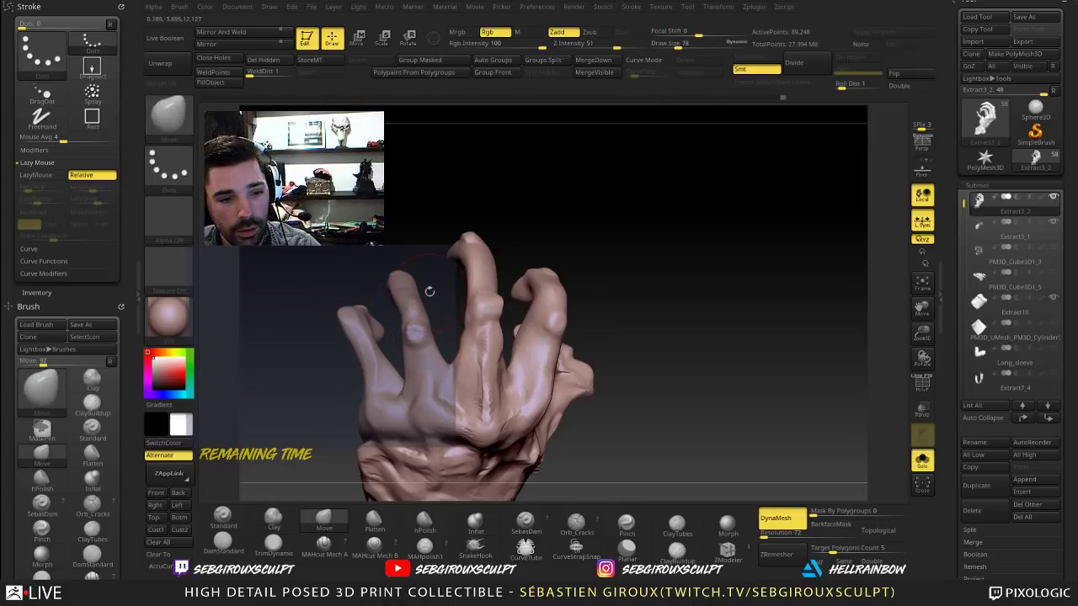
mouse_move(429, 291)
mouse_down()
mouse_move(421, 299)
mouse_move(438, 305)
mouse_move(436, 322)
mouse_up()
mouse_move(603, 270)
mouse_down()
mouse_move(637, 277)
mouse_move(639, 315)
mouse_move(613, 332)
mouse_up()
Step: Carve a crease into the ring finger's inner joint with the DamStandard brush at draw size 78
click(232, 539)
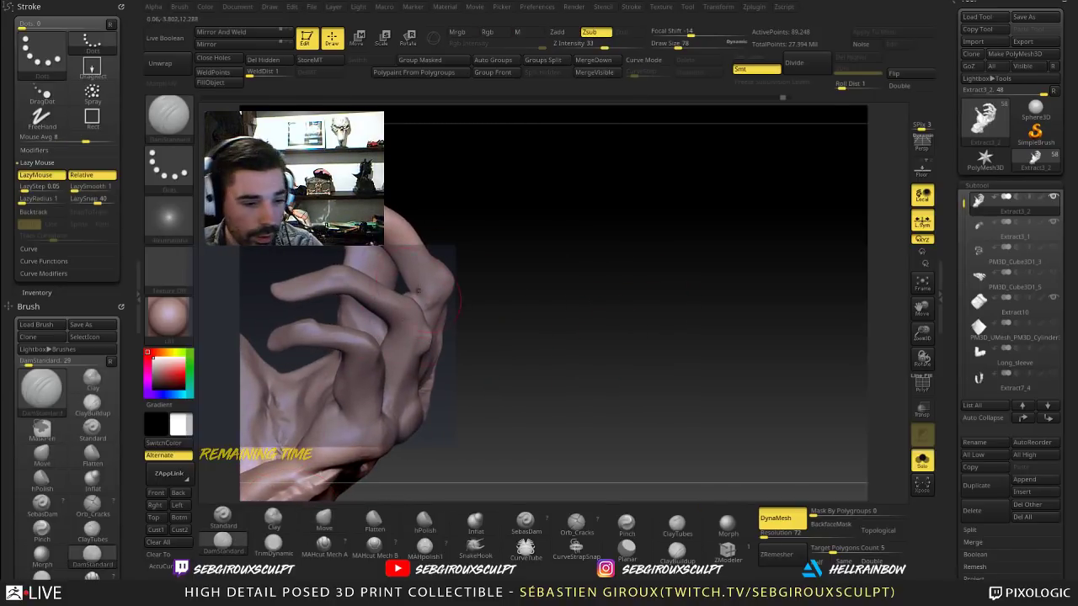
mouse_move(488, 270)
mouse_down()
mouse_move(477, 247)
mouse_move(521, 253)
mouse_move(524, 278)
mouse_up()
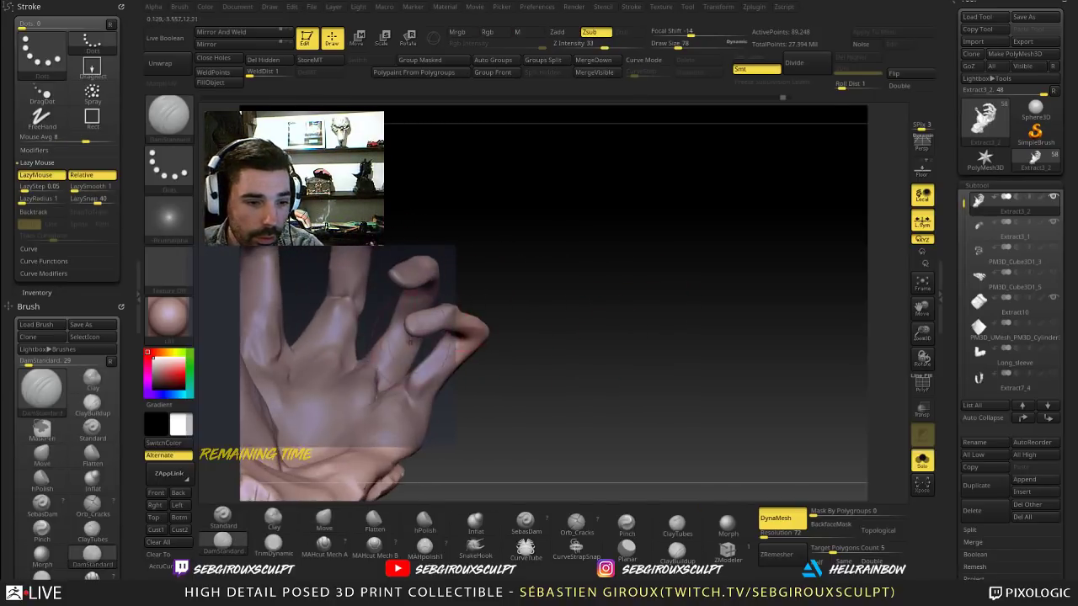
drag(396, 327, 407, 339)
mouse_move(471, 297)
mouse_down()
mouse_move(435, 308)
mouse_move(421, 295)
mouse_move(431, 354)
mouse_move(438, 341)
mouse_up()
Step: Fill out the ring finger's segments from several angles with the Clay brush at draw size 78
click(272, 519)
drag(507, 293, 437, 315)
drag(601, 241, 551, 251)
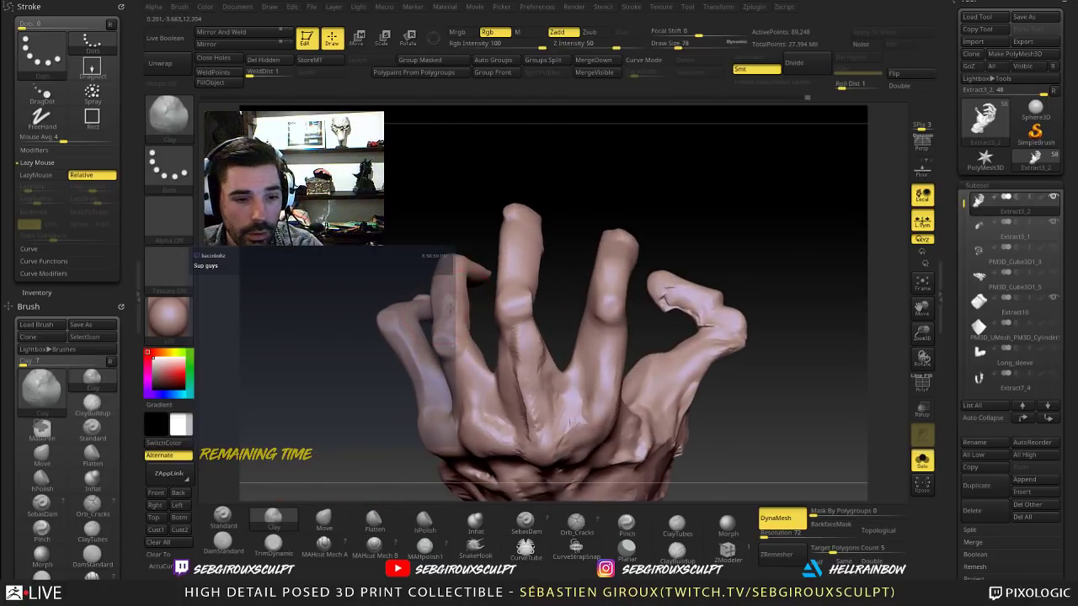
drag(547, 202, 582, 205)
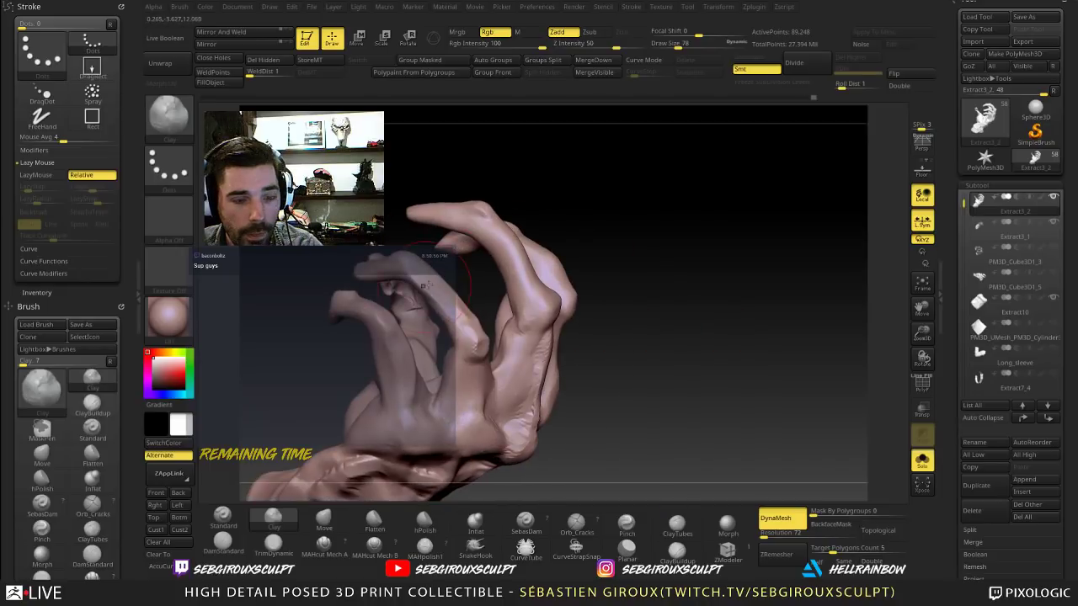
drag(611, 173, 442, 234)
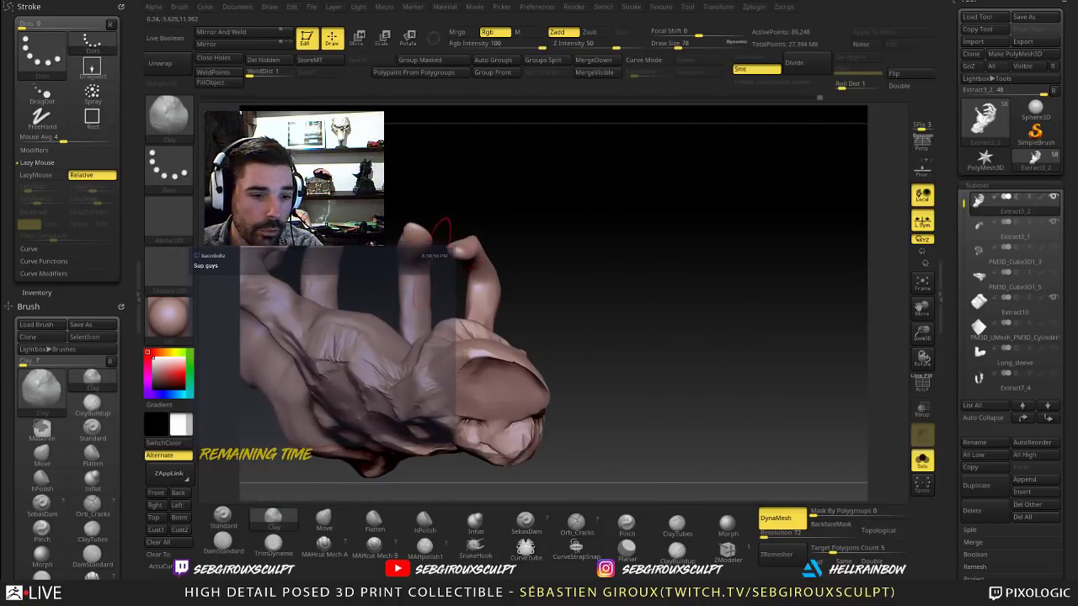
drag(563, 181, 497, 207)
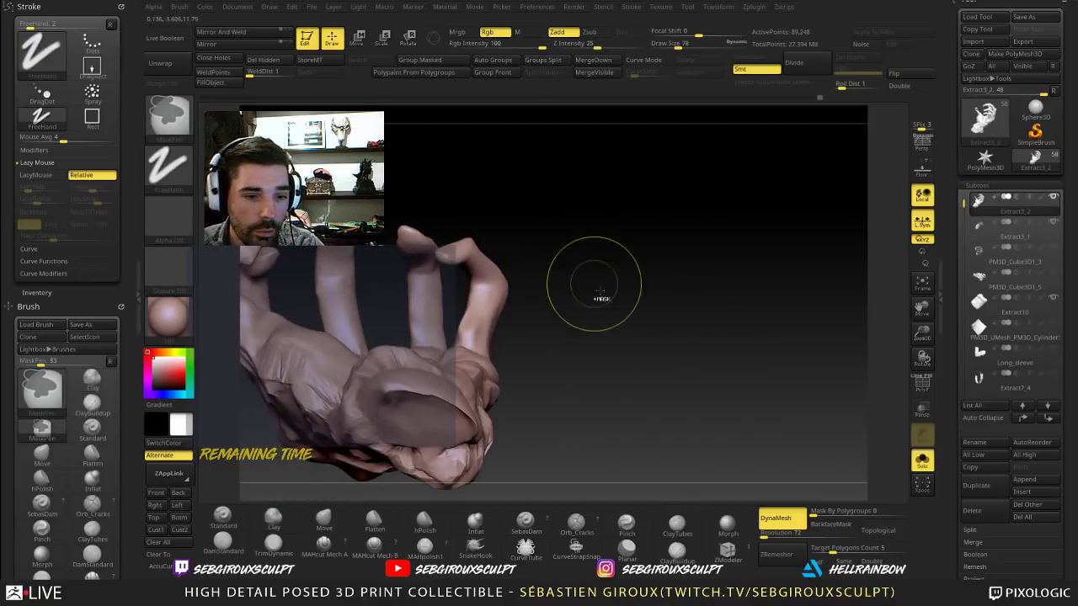
Step: Undo the last stroke, enable BackfaceMask for the Clay brush, and build up the ring finger and pinky
key(ctrl+z)
click(823, 525)
drag(602, 268, 413, 238)
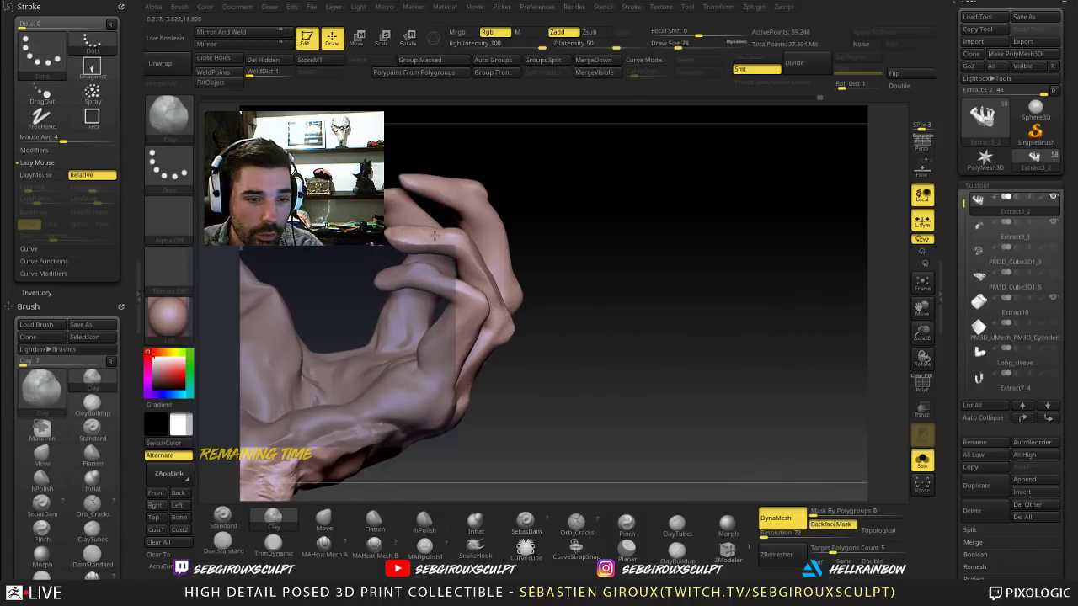
drag(581, 223, 523, 266)
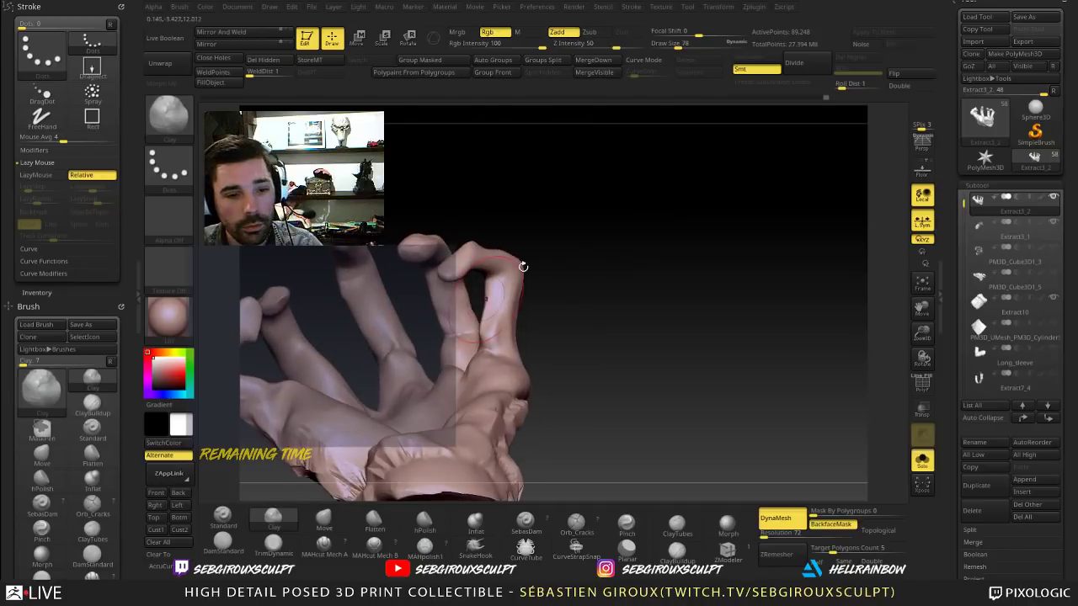
Step: Build up the ring finger's segments with the Clay brush and the Standard brush at draw size 50, and smooth them
drag(453, 306, 457, 320)
drag(591, 243, 623, 212)
key(b)
key(s)
key(t)
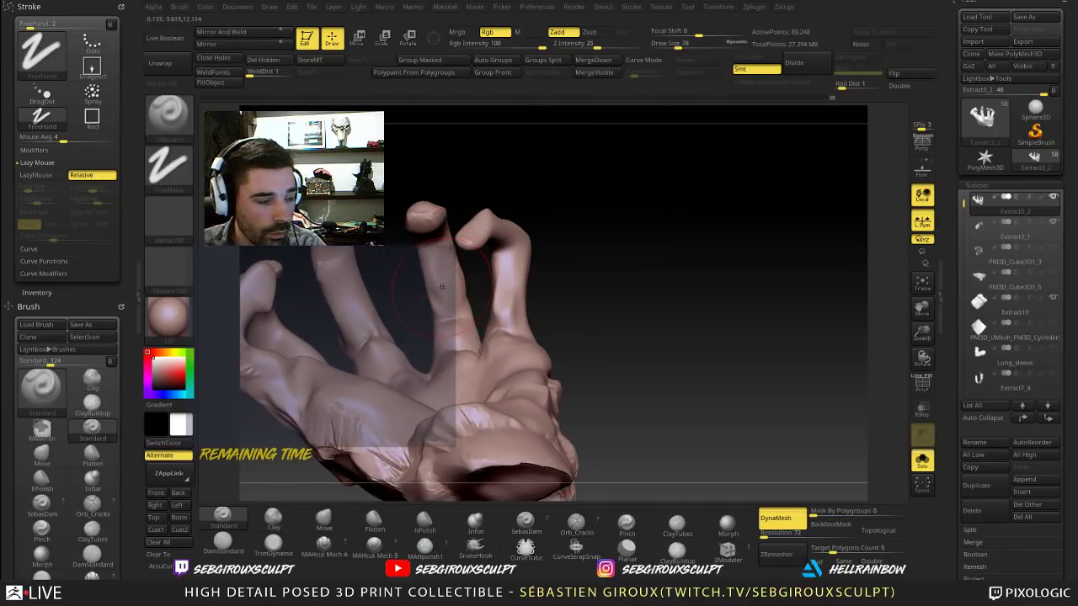
key(bracketleft)
key(bracketleft)
key(bracketleft)
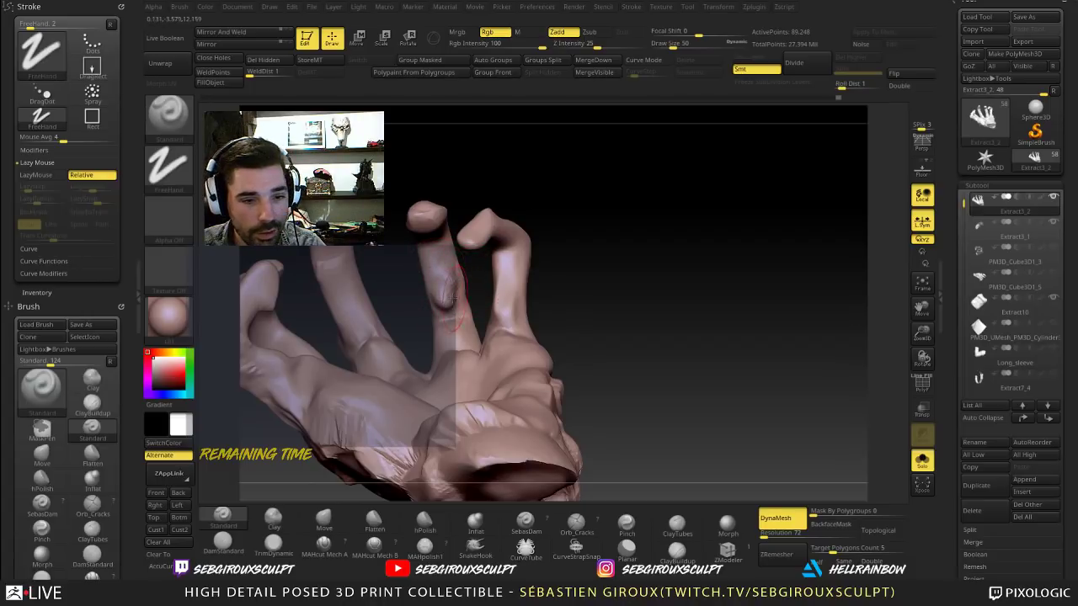
shift+drag(459, 300, 456, 287)
mouse_move(543, 265)
mouse_down()
mouse_move(570, 219)
mouse_move(450, 282)
mouse_up()
mouse_move(453, 139)
mouse_down()
mouse_move(465, 158)
mouse_move(662, 209)
mouse_move(519, 332)
mouse_up()
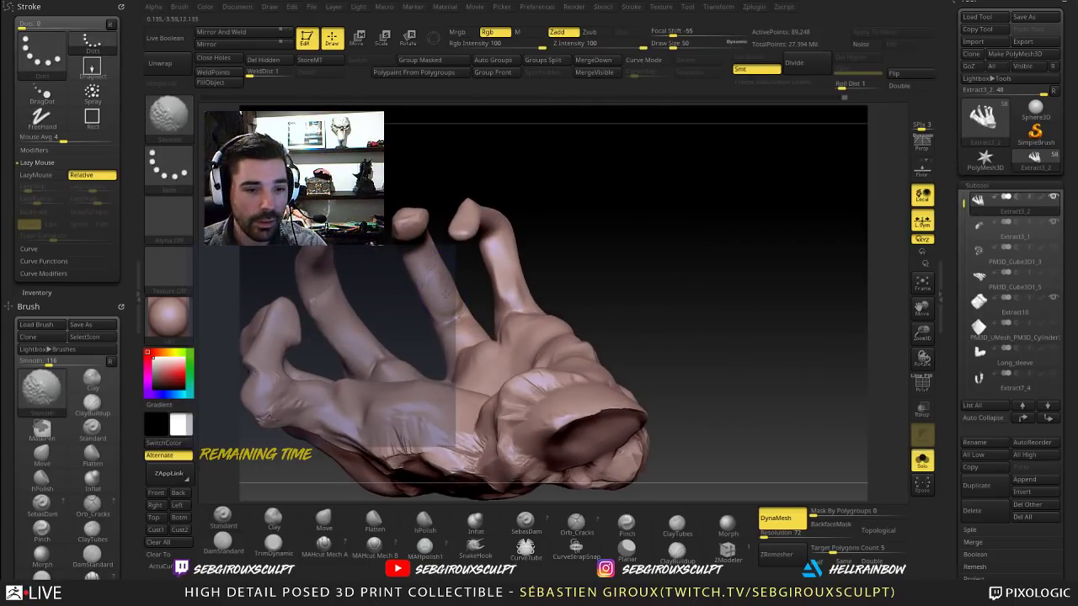
Step: Adjust the curled fingers' shape with the Move brush at draw size 62
mouse_move(583, 250)
mouse_down()
mouse_move(656, 197)
mouse_move(602, 189)
mouse_move(547, 202)
mouse_up()
key(b)
key(m)
key(v)
key(space)
right_drag(408, 243, 448, 207)
key(space)
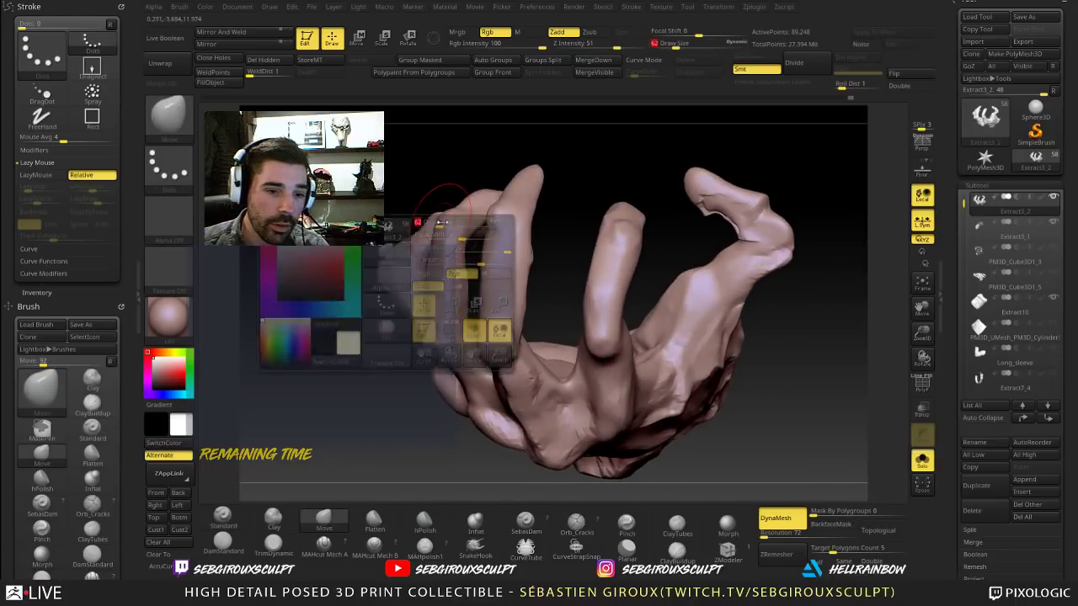
drag(435, 176, 452, 234)
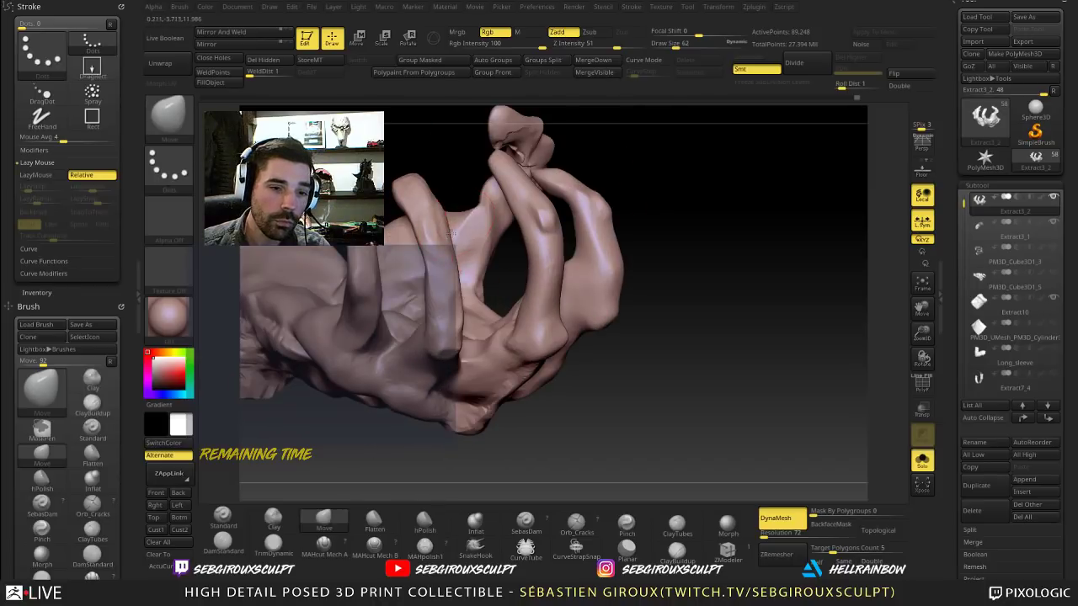
drag(445, 155, 440, 244)
mouse_move(439, 210)
right_down()
mouse_move(539, 205)
mouse_move(452, 178)
mouse_move(599, 159)
right_up()
Step: Reshape the ring finger's tip with the Move brush from several angles and smooth its surface
key(b)
key(c)
key(l)
key(b)
key(m)
key(v)
mouse_move(411, 148)
right_down()
mouse_move(510, 162)
mouse_move(482, 173)
right_up()
drag(476, 174, 486, 173)
right_drag(561, 137, 482, 176)
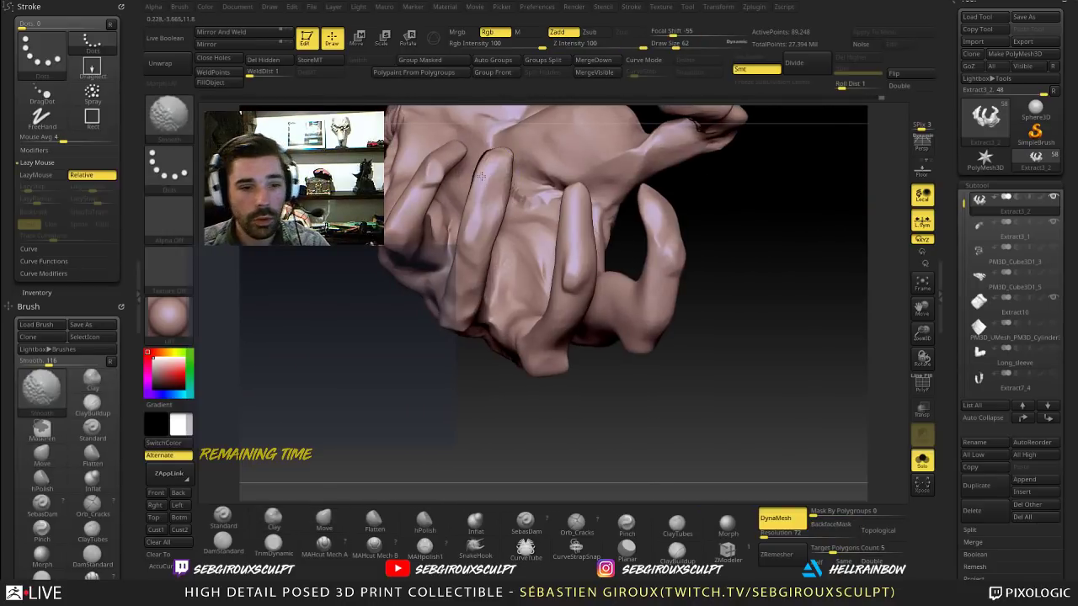
shift+drag(497, 197, 498, 187)
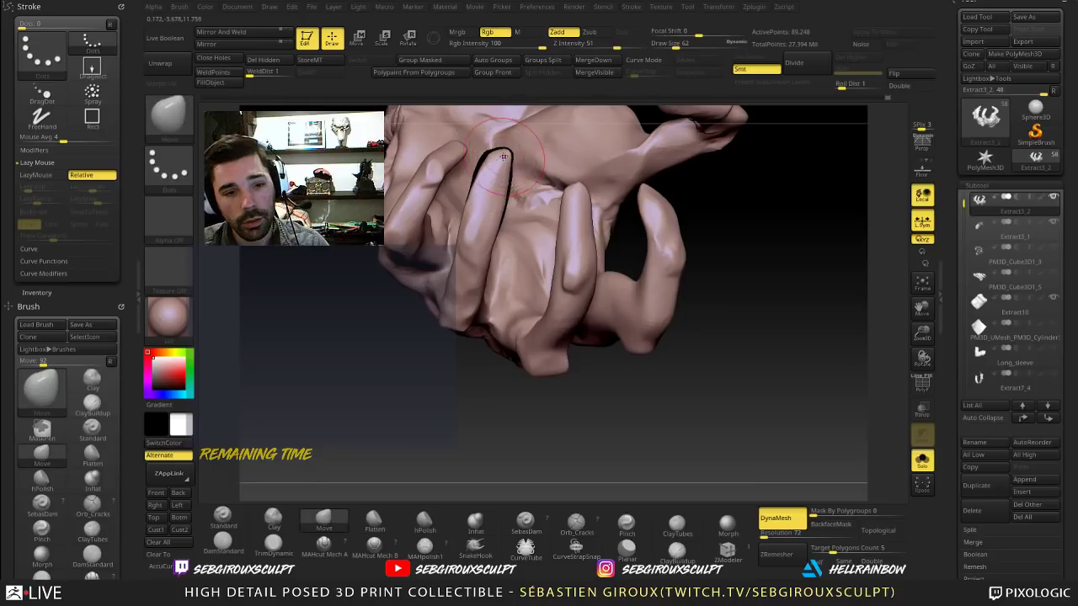
drag(520, 150, 516, 150)
Step: Build up the pinky's middle knuckle on the back of the hand with the ClayTubes brush at draw size 62
mouse_move(719, 219)
alt+mouse_down()
mouse_move(673, 154)
mouse_move(700, 252)
mouse_move(708, 240)
mouse_move(729, 307)
mouse_move(698, 290)
alt+mouse_up()
mouse_move(624, 368)
mouse_down()
mouse_move(603, 152)
mouse_move(649, 206)
mouse_move(651, 242)
mouse_move(674, 264)
mouse_up()
key(b)
key(c)
key(t)
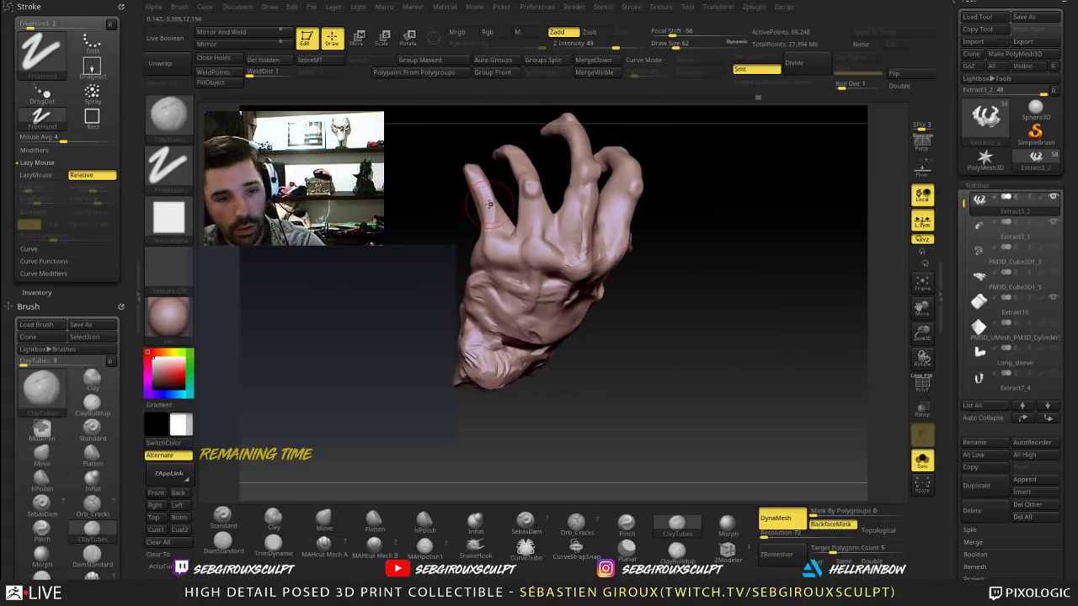
drag(488, 206, 486, 202)
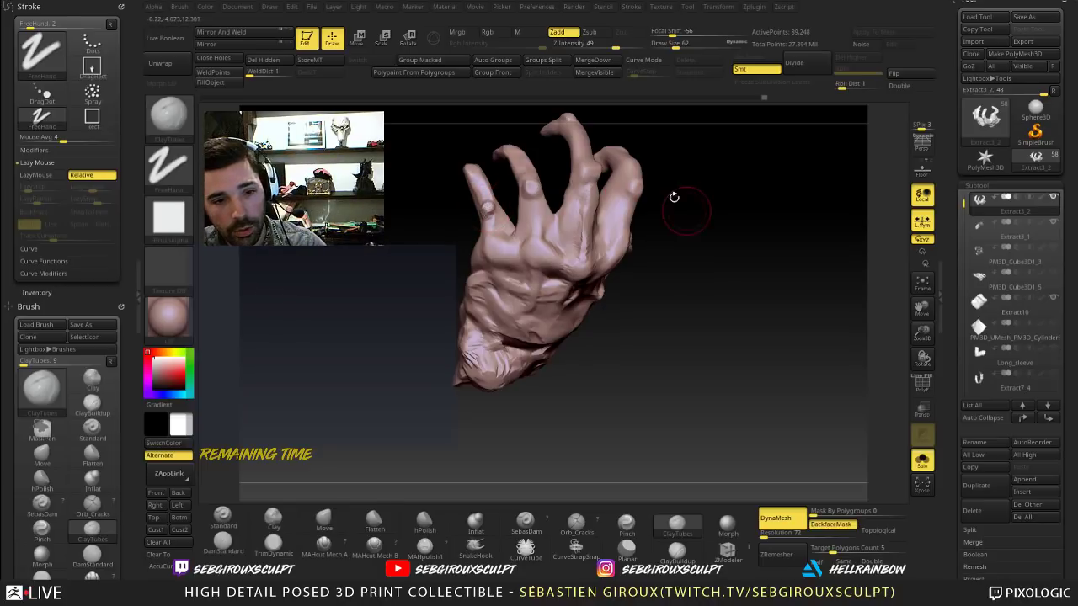
Step: Add volume to the palm at the base of the ring finger with the Clay brush and redo the last two changes
alt+drag(674, 197, 672, 326)
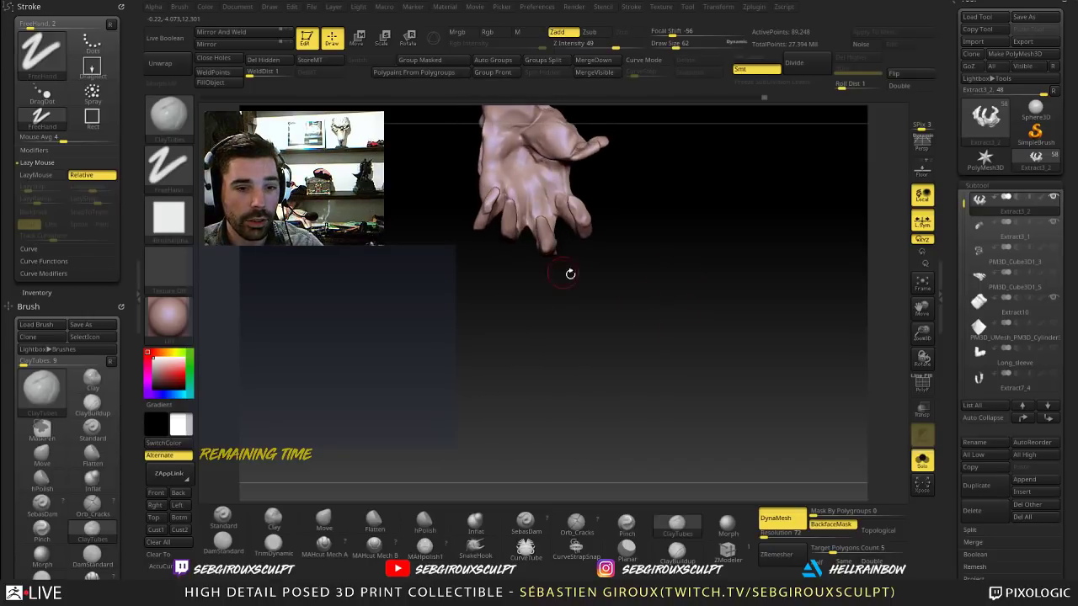
drag(595, 282, 611, 370)
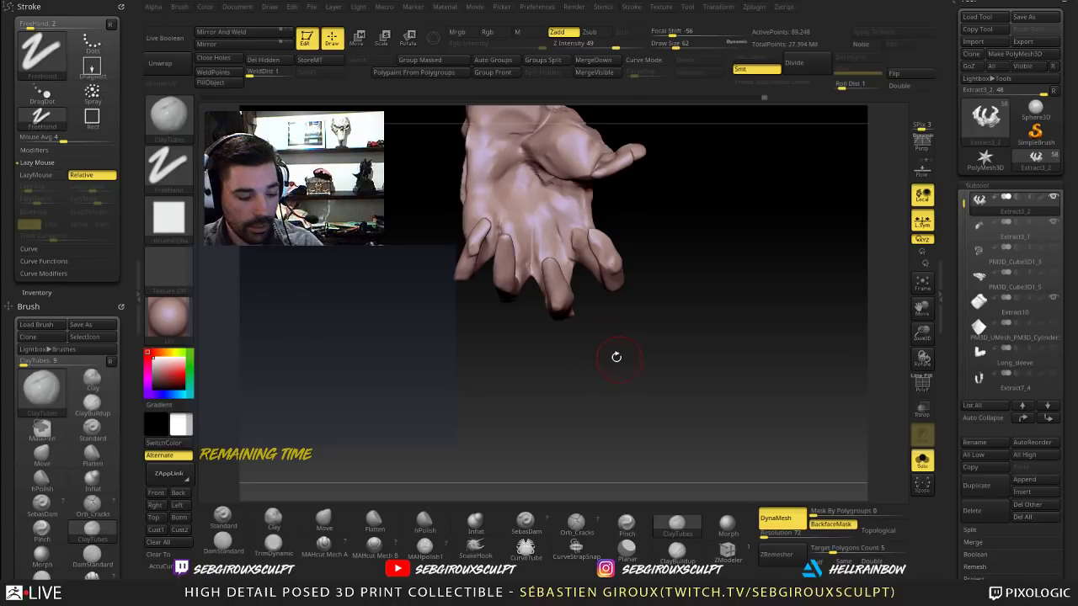
mouse_move(616, 357)
mouse_down()
mouse_move(631, 366)
mouse_move(605, 367)
mouse_move(623, 354)
mouse_up()
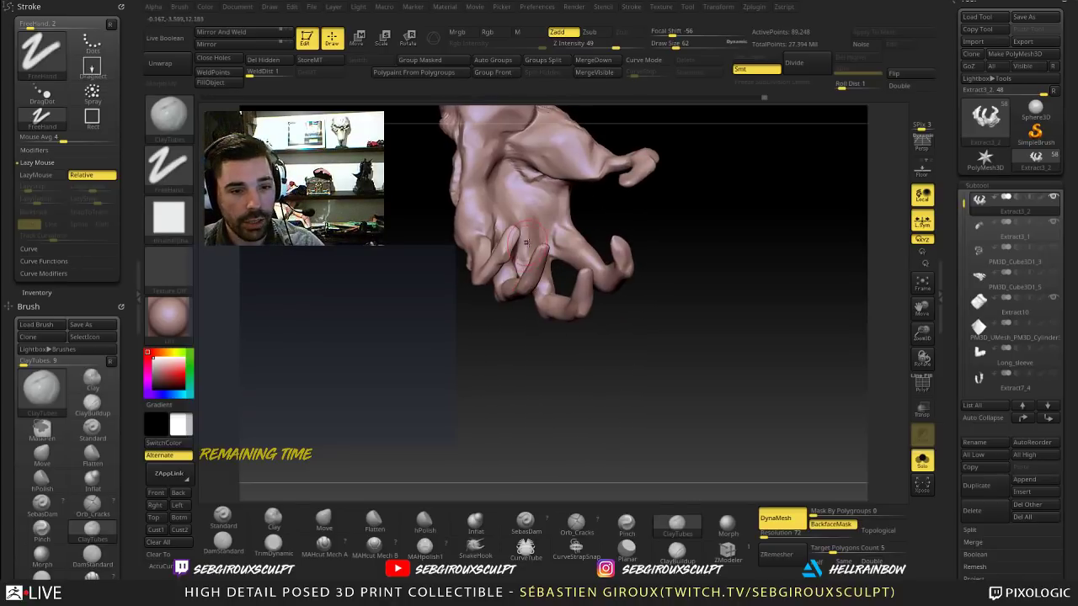
key(b)
key(c)
key(l)
drag(676, 229, 655, 274)
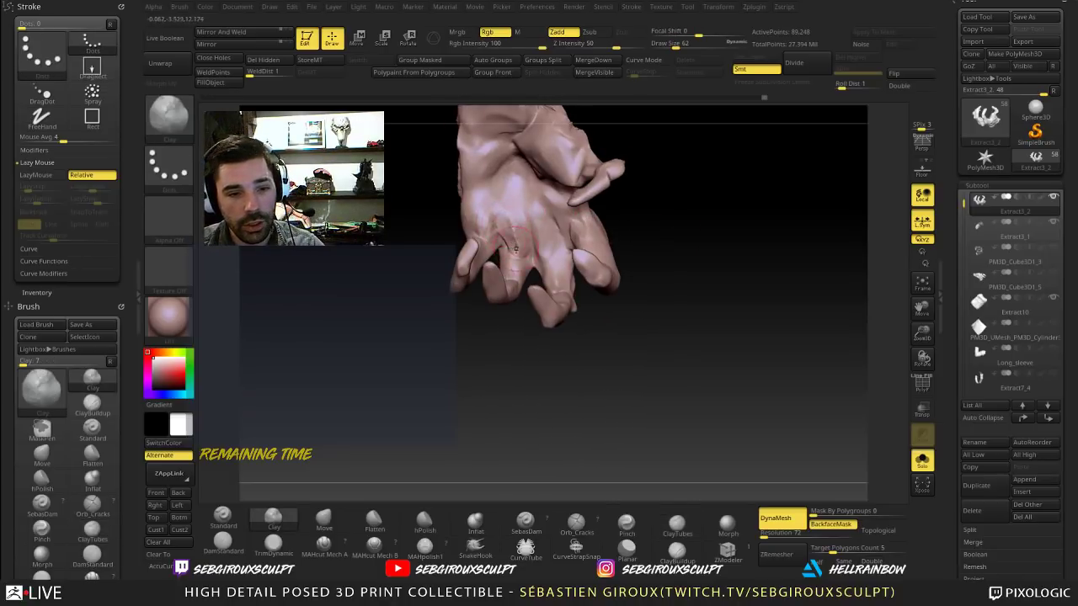
drag(514, 232, 518, 239)
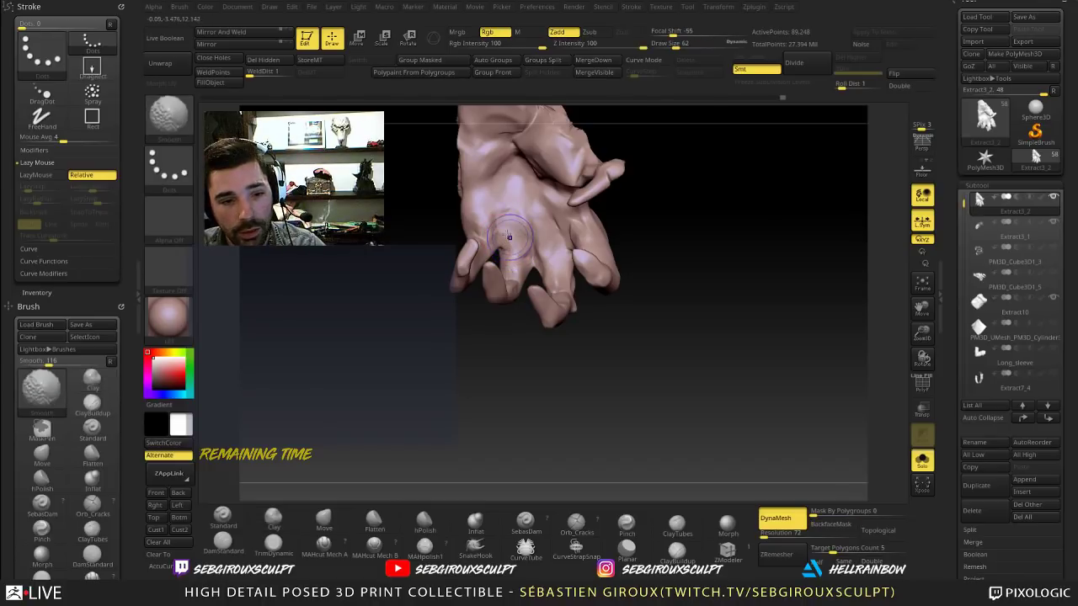
mouse_move(626, 236)
mouse_down()
mouse_move(688, 244)
mouse_move(631, 234)
mouse_up()
key(ctrl+shift+z)
key(ctrl+shift+z)
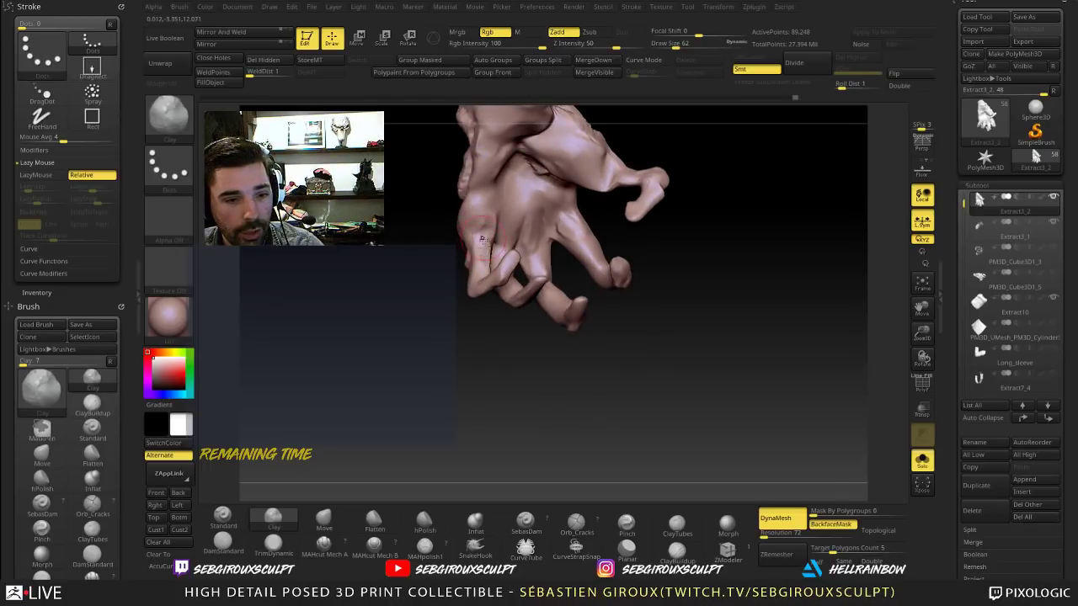
Step: Smooth the pinky side of the palm and build up the palm's outer edge and centre with the Clay brush
shift+drag(483, 242, 485, 246)
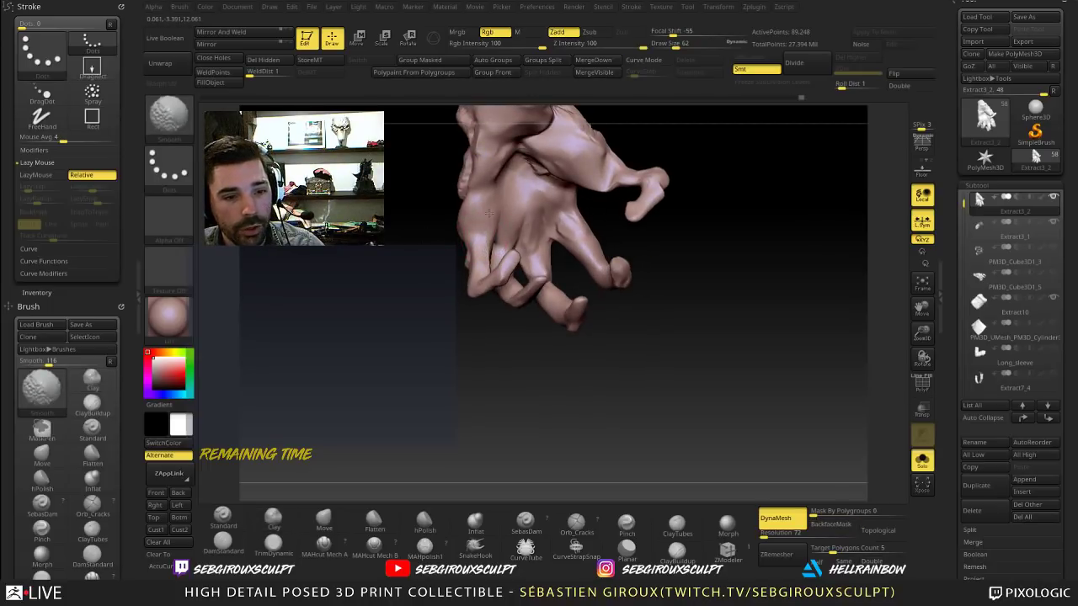
drag(676, 243, 671, 221)
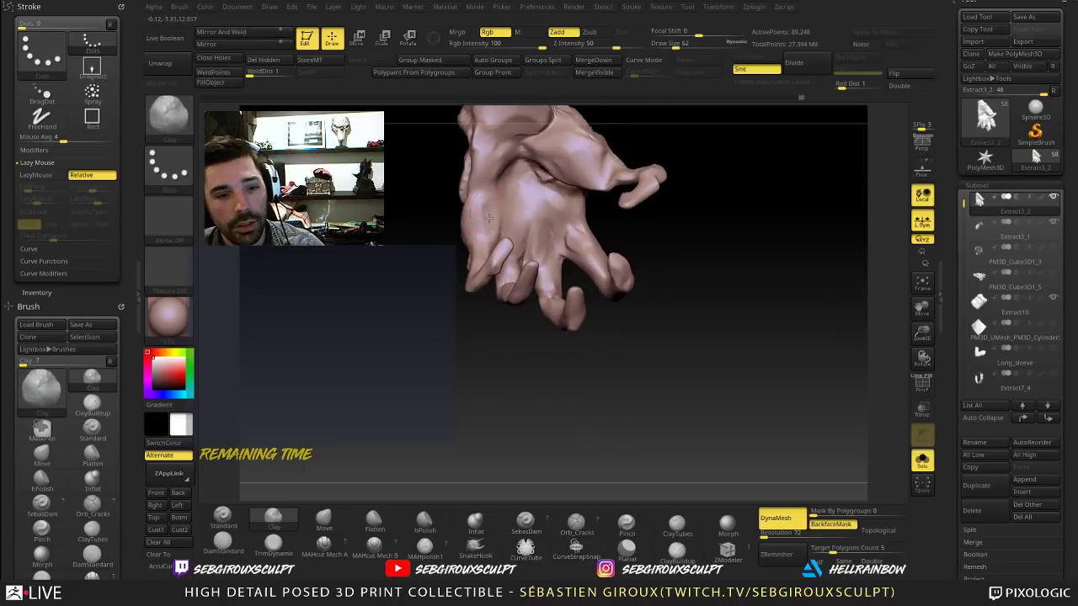
drag(481, 206, 480, 234)
mouse_move(495, 196)
mouse_down()
mouse_move(509, 166)
mouse_move(514, 184)
mouse_move(542, 194)
mouse_move(530, 171)
mouse_up()
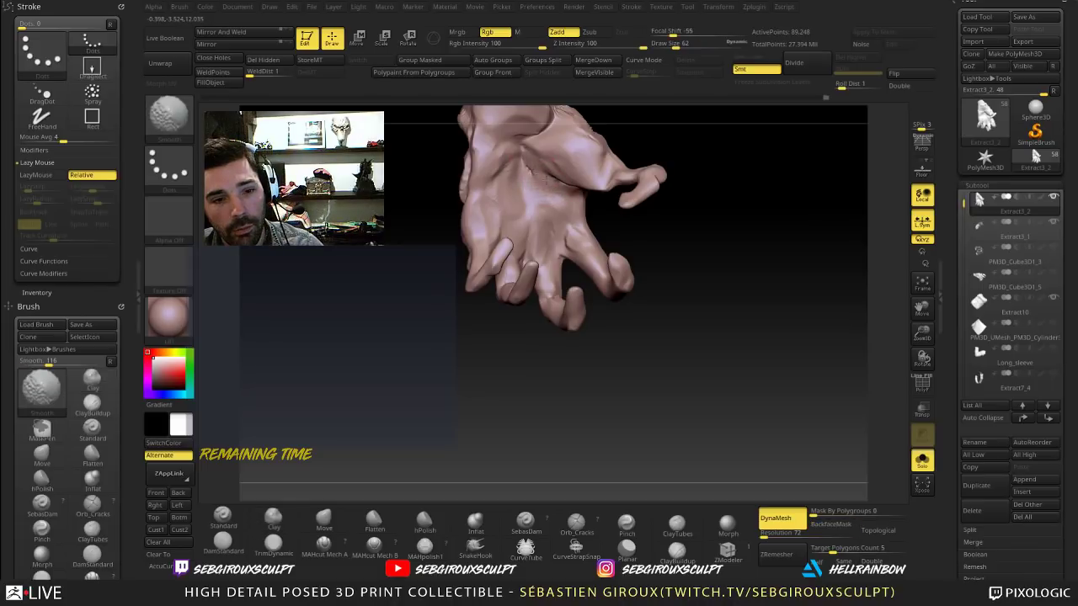
mouse_move(672, 225)
mouse_down()
mouse_move(654, 183)
mouse_move(665, 169)
mouse_up()
mouse_move(549, 171)
mouse_down()
mouse_move(572, 176)
mouse_move(524, 154)
mouse_up()
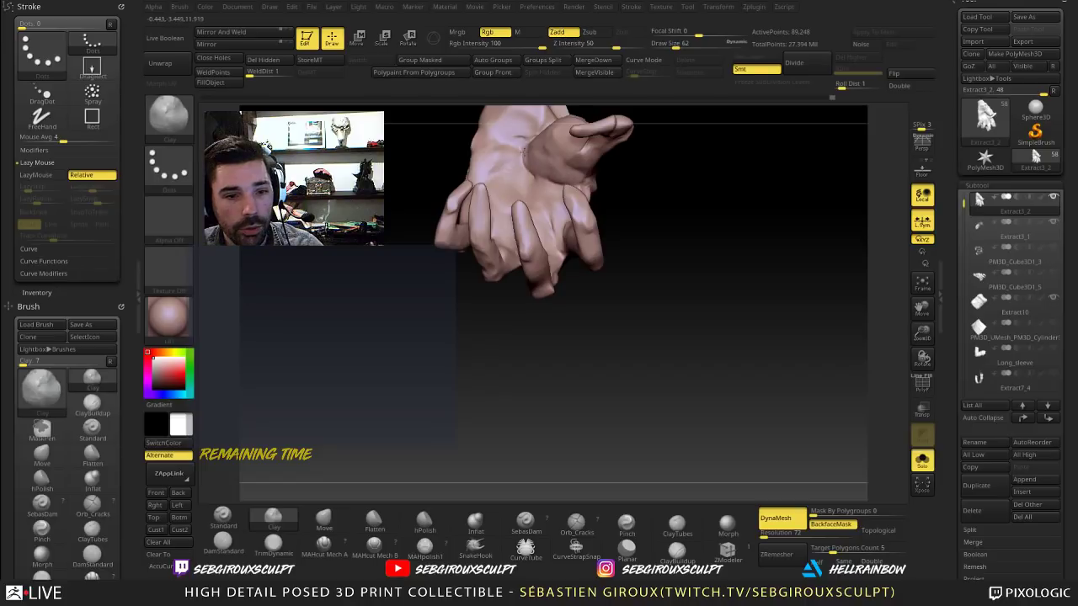
Step: Fill out the palm around the bases of the index and middle fingers with the Clay brush and smooth it
mouse_move(567, 186)
mouse_down()
mouse_move(581, 215)
mouse_move(525, 153)
mouse_move(581, 190)
mouse_up()
mouse_move(680, 207)
mouse_down()
mouse_move(693, 230)
mouse_move(666, 216)
mouse_move(712, 219)
mouse_up()
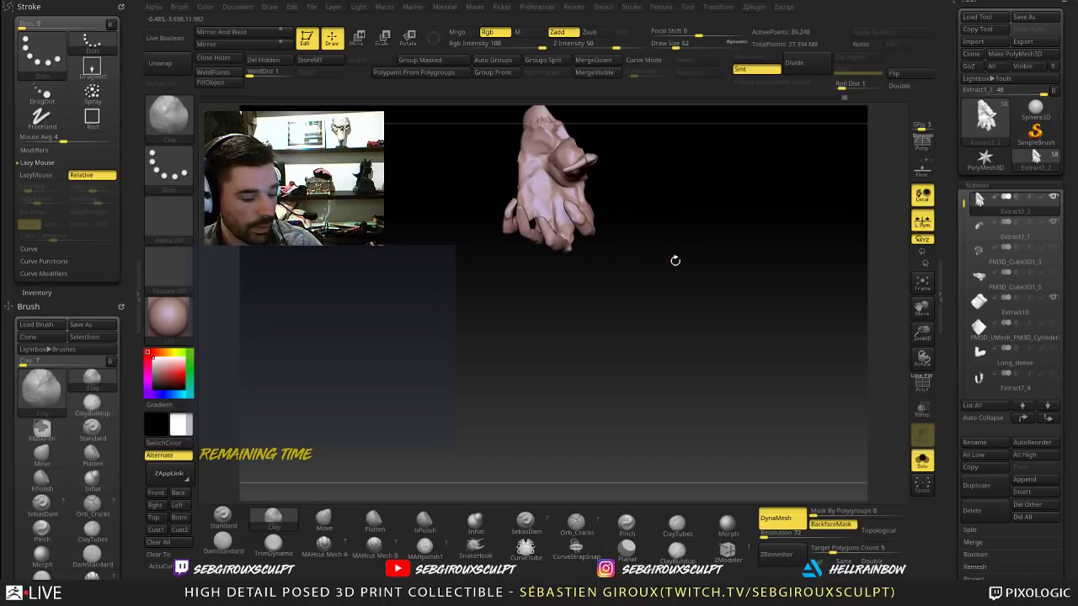
drag(675, 260, 677, 250)
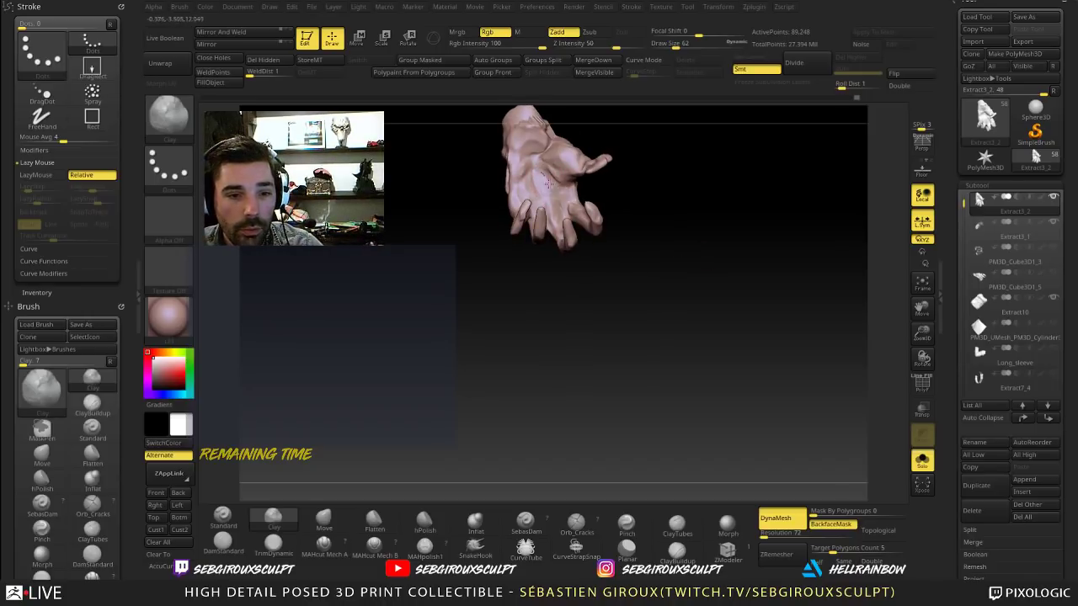
key(shift)
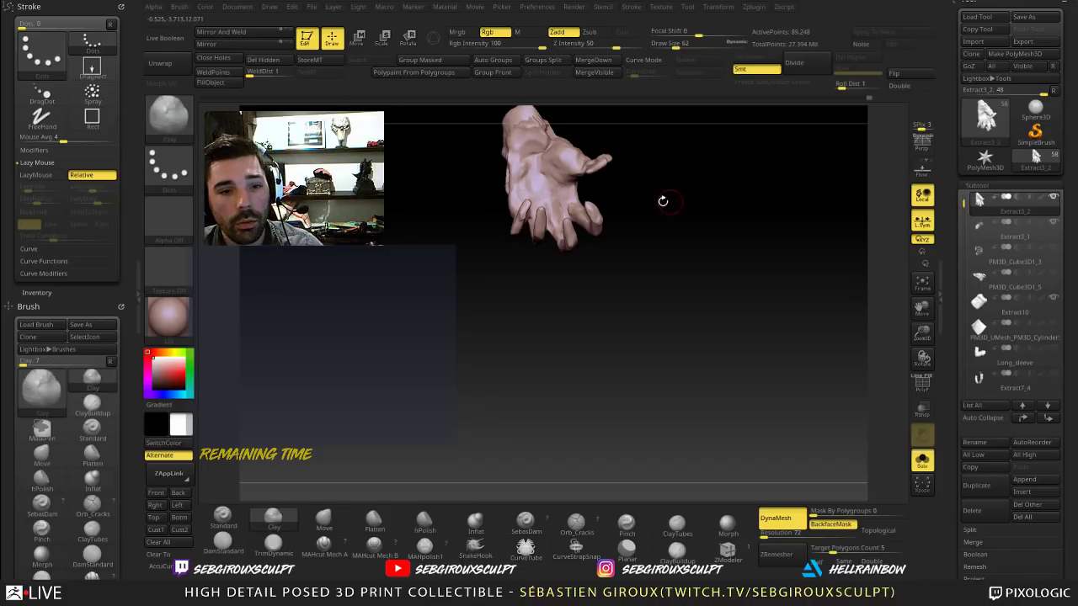
mouse_move(664, 203)
mouse_down()
mouse_move(700, 235)
mouse_move(738, 219)
mouse_move(758, 259)
mouse_move(729, 323)
mouse_move(744, 360)
mouse_move(722, 348)
mouse_move(752, 327)
mouse_move(726, 330)
mouse_up()
drag(606, 316, 578, 307)
mouse_move(555, 243)
mouse_down()
mouse_move(551, 259)
mouse_move(613, 287)
mouse_up()
drag(586, 243, 601, 244)
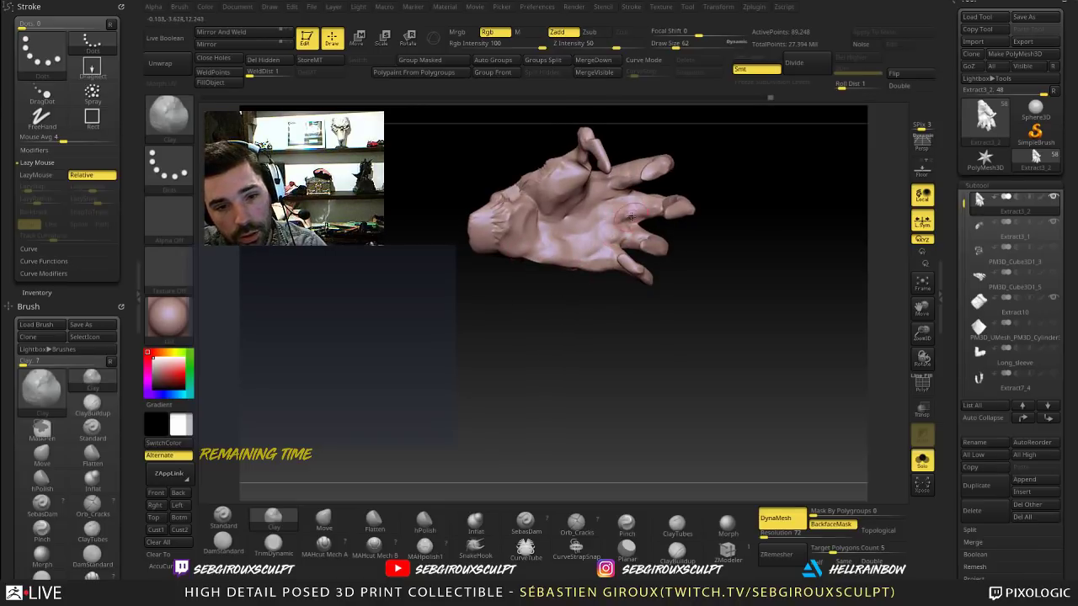
Step: Adjust the middle finger's inner segment with the Move brush at draw size 62
drag(742, 202, 722, 205)
key(b)
key(m)
key(v)
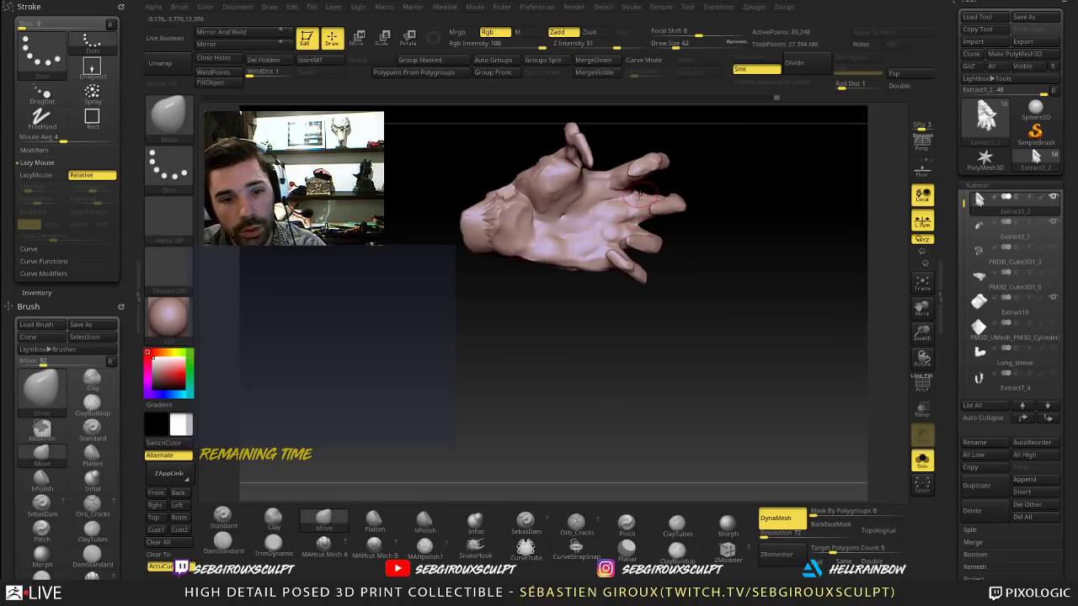
drag(641, 193, 630, 203)
drag(714, 191, 531, 203)
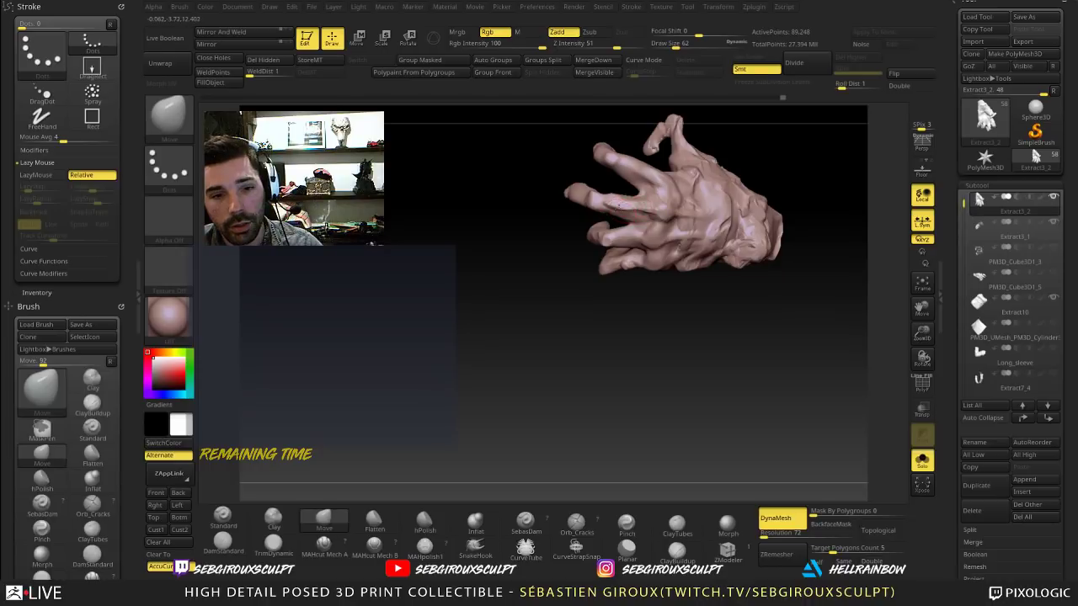
Step: Build up the finger knuckles on the back of the hand with the ClayTubes brush at draw size 62
right_drag(513, 298, 528, 350)
key(b)
key(c)
key(t)
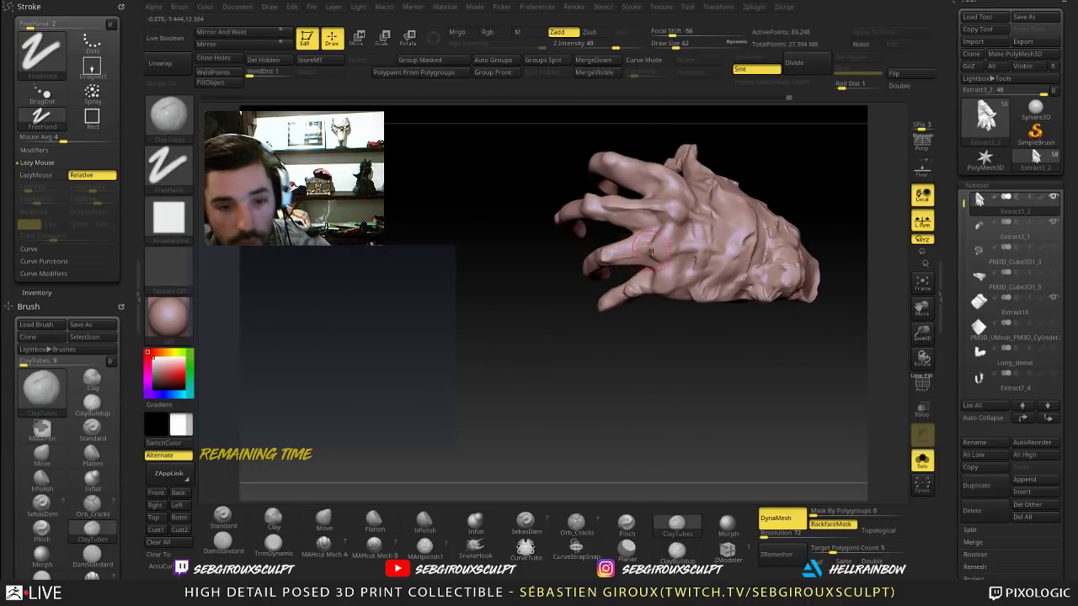
mouse_move(522, 290)
mouse_down()
mouse_move(497, 286)
mouse_move(527, 291)
mouse_up()
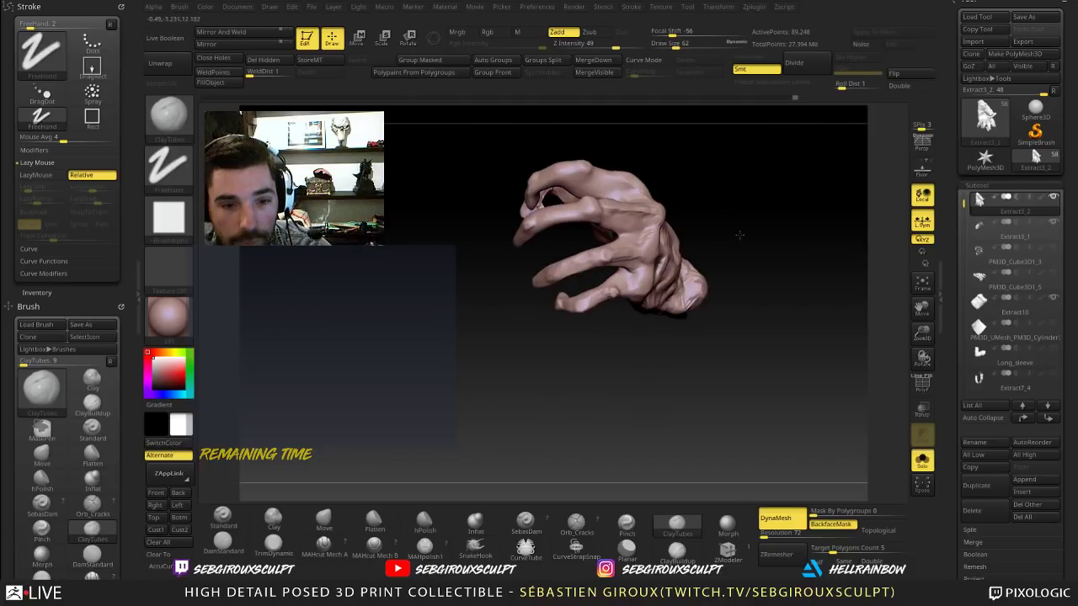
alt+drag(738, 234, 730, 251)
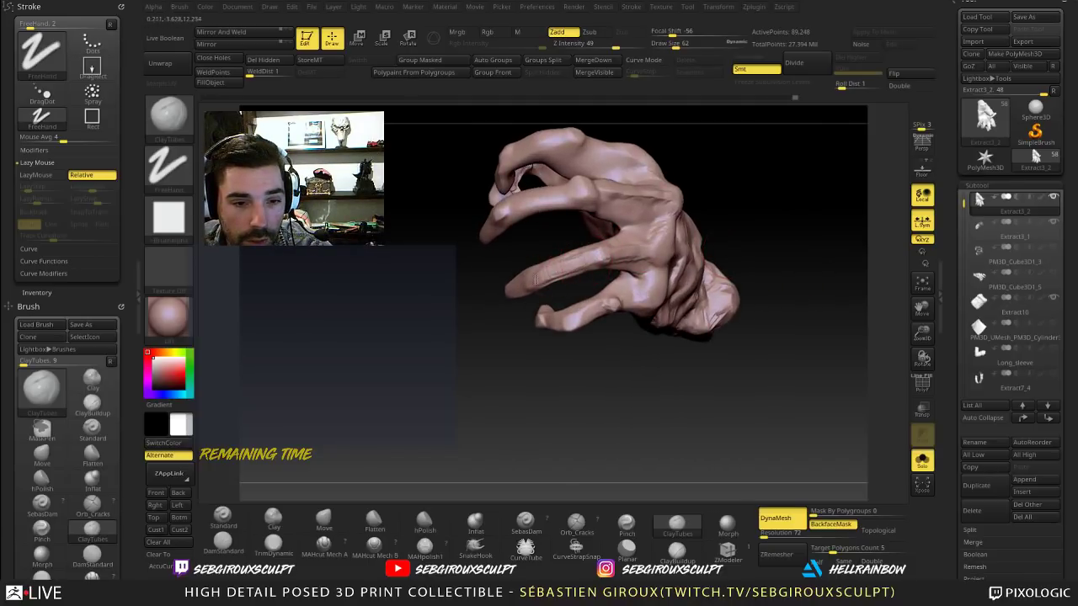
drag(448, 307, 515, 288)
drag(683, 185, 619, 180)
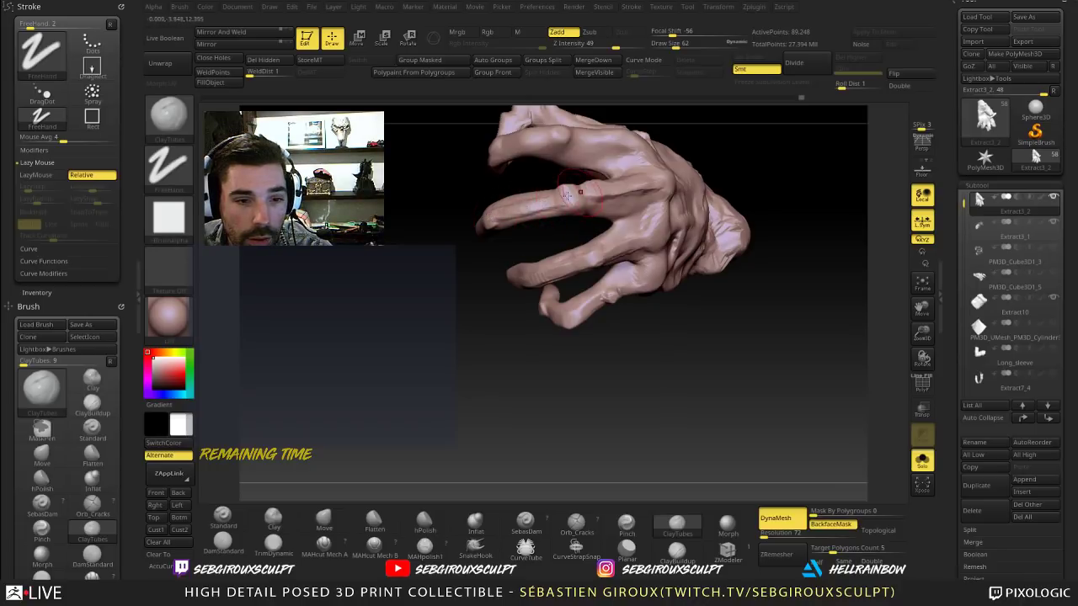
mouse_move(754, 174)
alt+mouse_down()
mouse_move(781, 177)
mouse_move(751, 210)
alt+mouse_up()
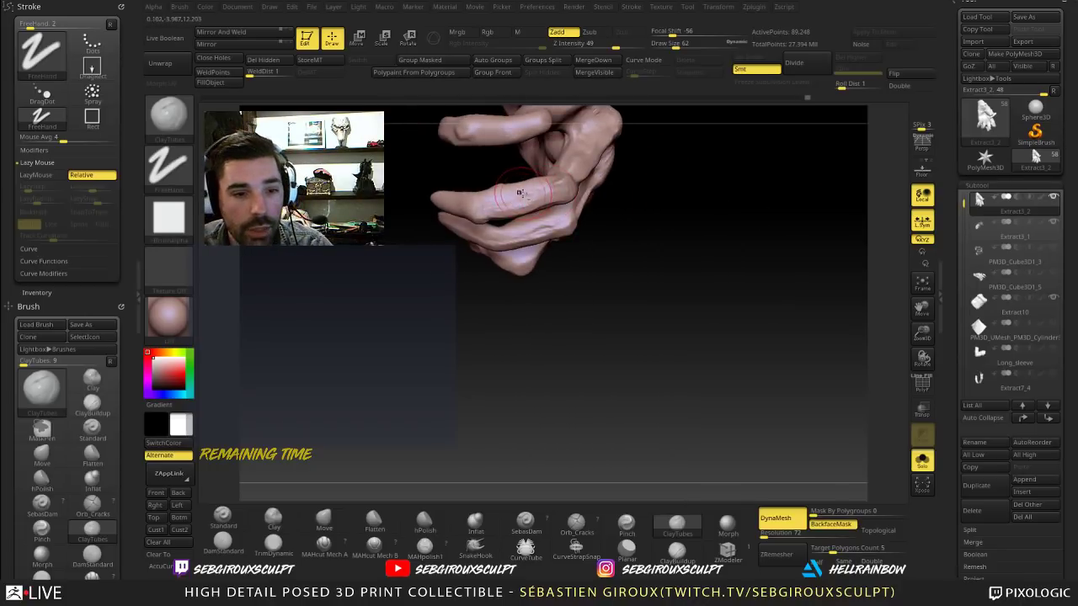
Step: Add clay along the top of the middle finger with the ClayTubes brush and smooth its base on the palm side
drag(495, 192, 513, 191)
drag(661, 206, 674, 142)
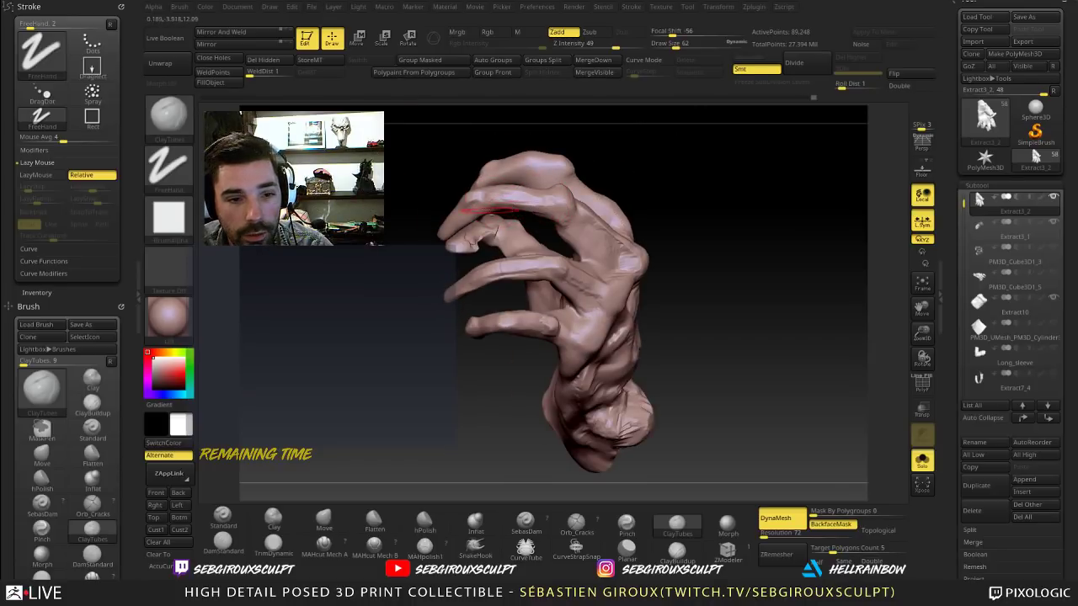
mouse_move(672, 178)
mouse_down()
mouse_move(650, 212)
mouse_move(758, 195)
mouse_up()
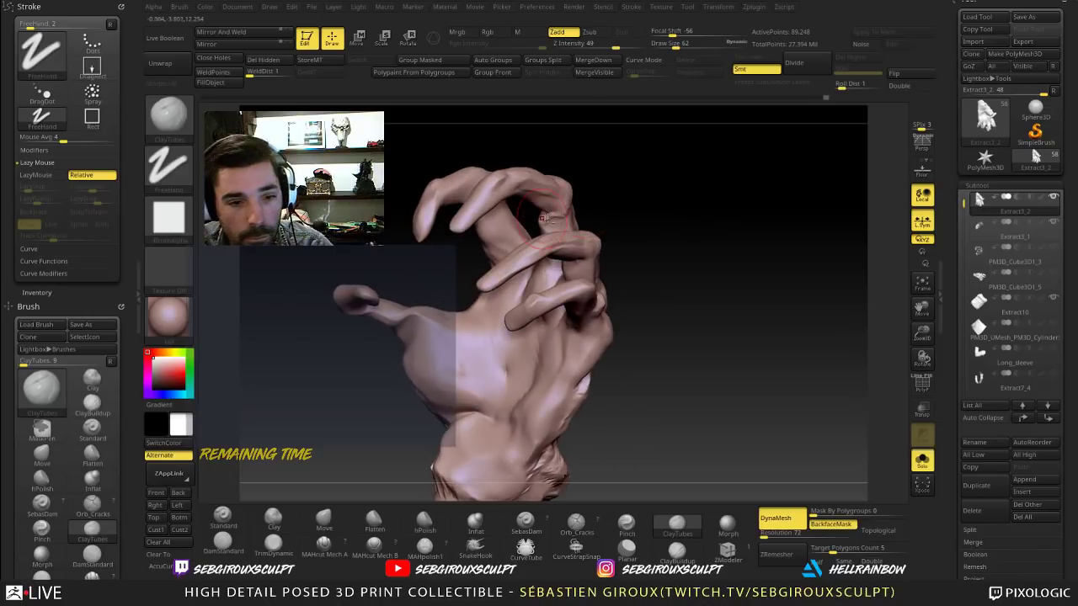
right_drag(607, 216, 572, 224)
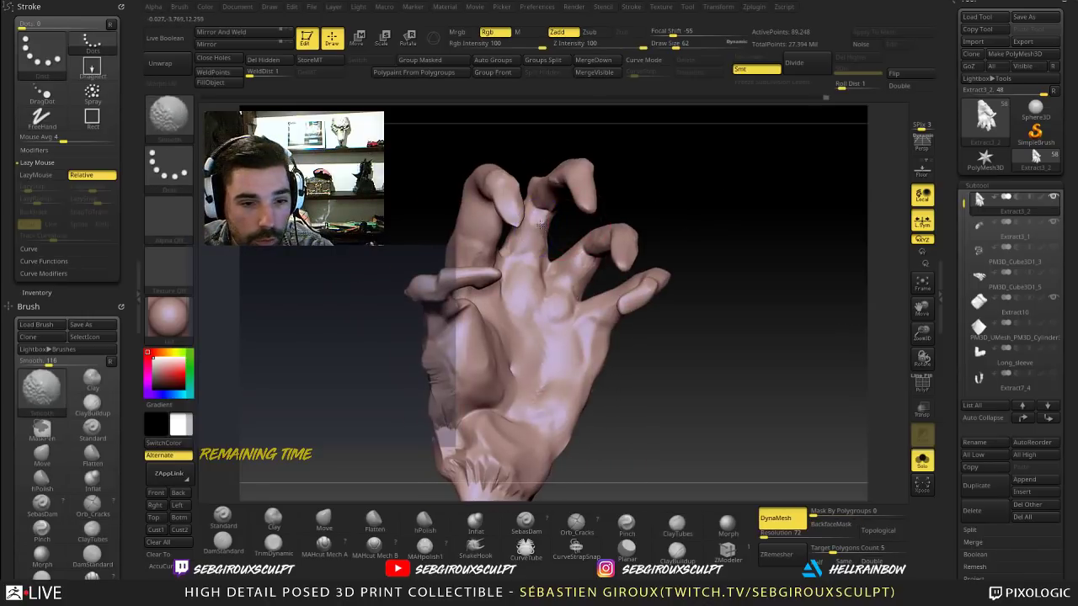
shift+drag(535, 235, 539, 215)
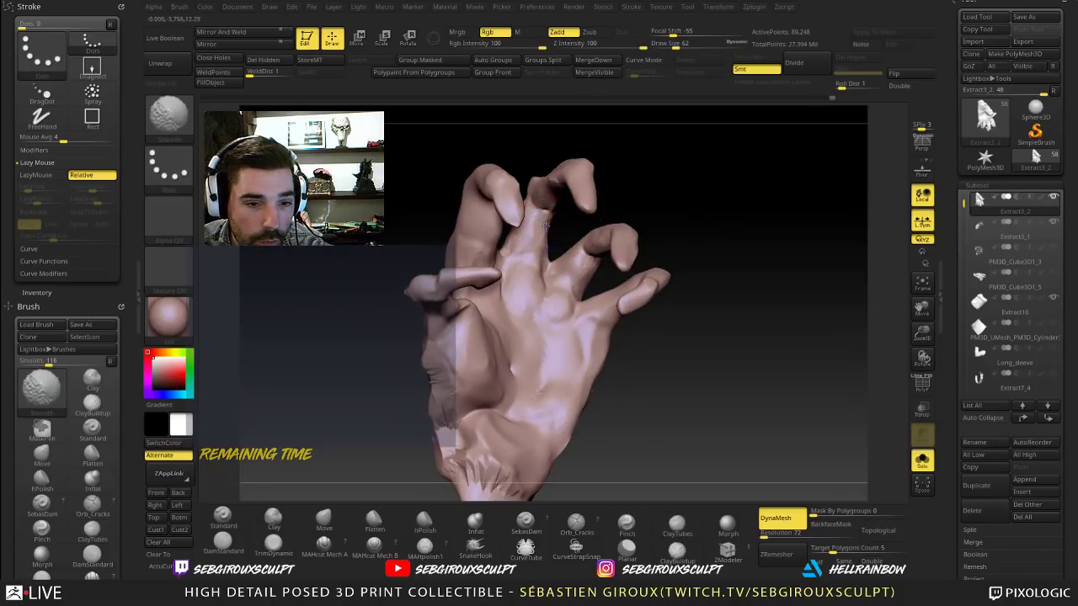
mouse_move(688, 200)
mouse_down()
mouse_move(713, 204)
mouse_move(714, 217)
mouse_move(661, 207)
mouse_move(639, 225)
mouse_up()
right_drag(556, 226, 568, 235)
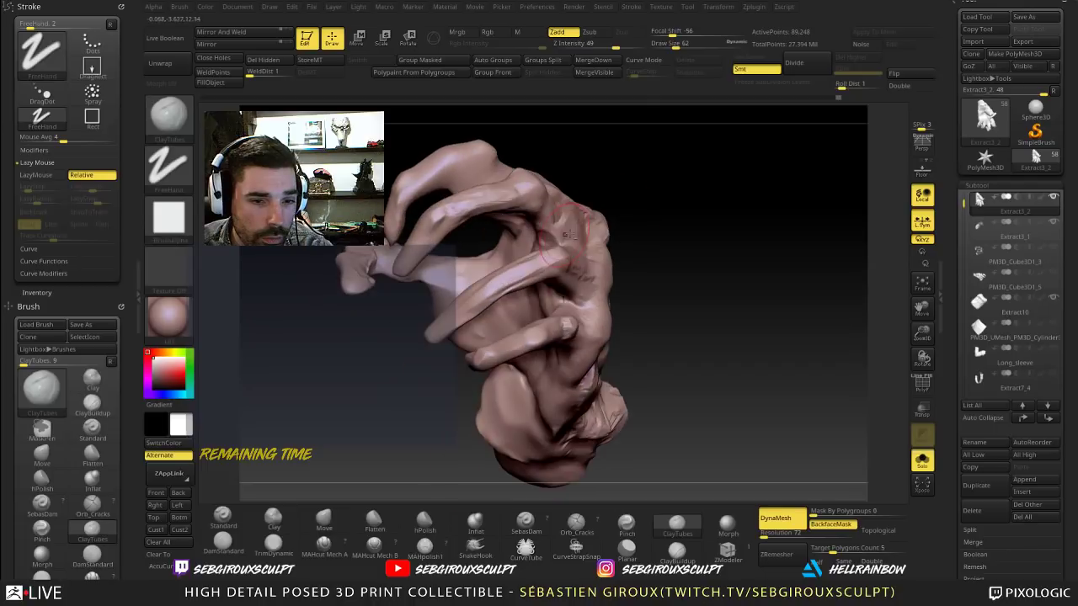
Step: Build up and smooth the base of the middle and ring fingers on the palm side with the ClayTubes and Clay brushes
key(shift)
shift+drag(562, 232, 559, 241)
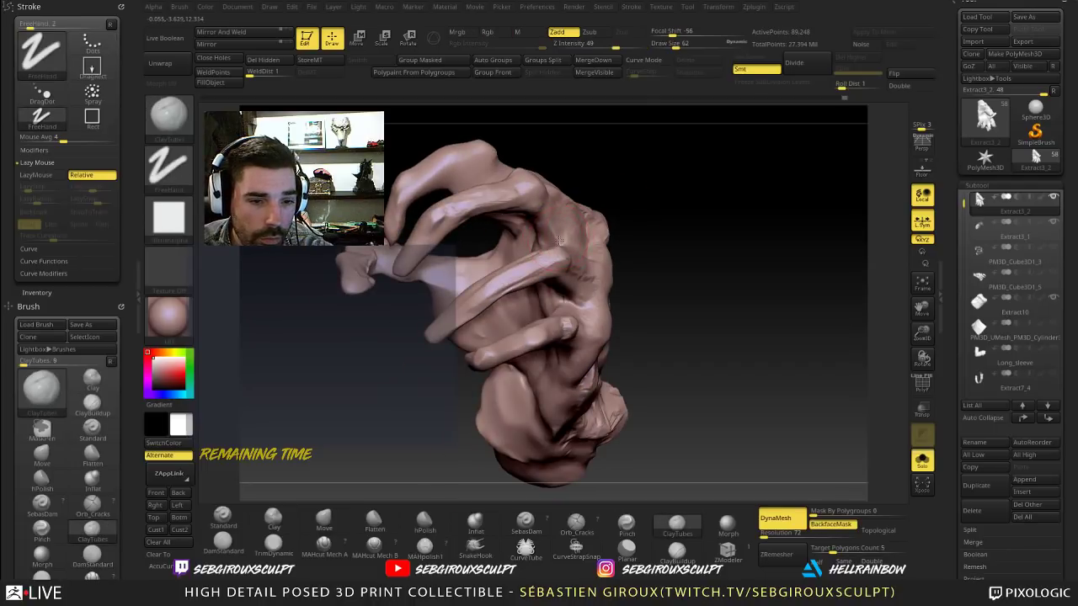
mouse_move(665, 234)
mouse_down()
mouse_move(674, 221)
mouse_move(695, 243)
mouse_move(709, 230)
mouse_move(698, 233)
mouse_up()
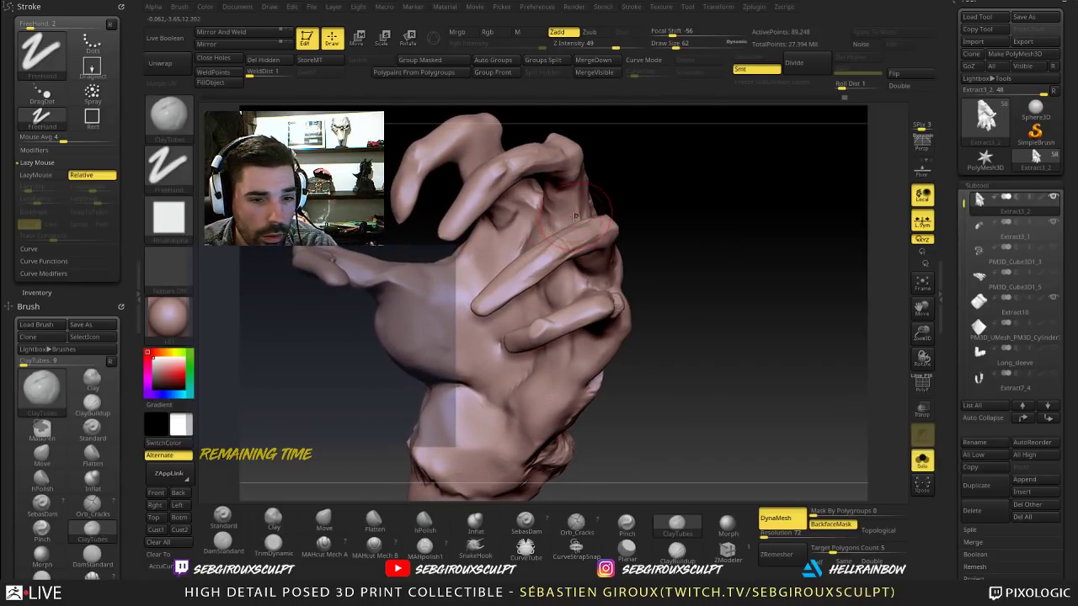
mouse_move(646, 205)
mouse_down()
mouse_move(646, 231)
mouse_move(674, 219)
mouse_move(661, 220)
mouse_up()
drag(564, 239, 572, 249)
key(shift)
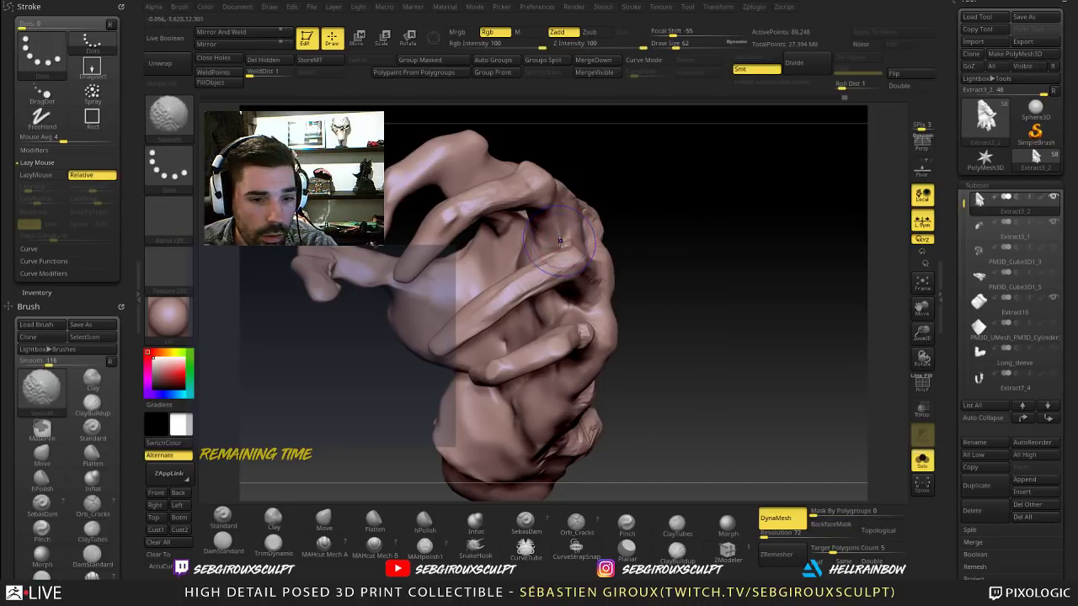
mouse_move(648, 226)
mouse_down()
mouse_move(680, 236)
mouse_move(571, 244)
mouse_up()
key(b)
key(c)
key(l)
key(shift)
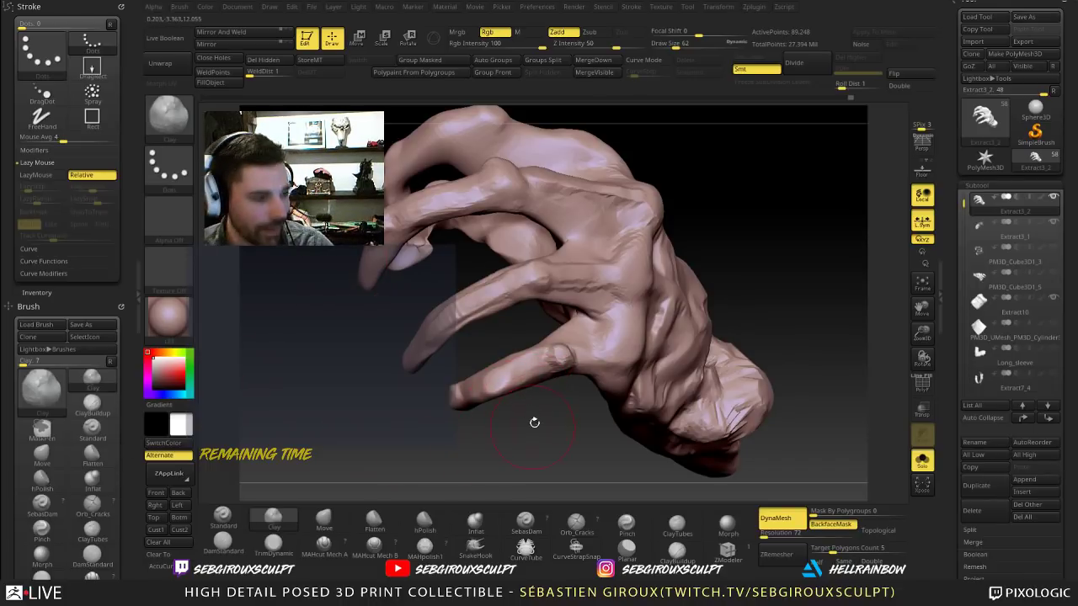
mouse_move(524, 447)
mouse_down()
mouse_move(502, 428)
mouse_move(514, 435)
mouse_move(518, 419)
mouse_move(447, 460)
mouse_up()
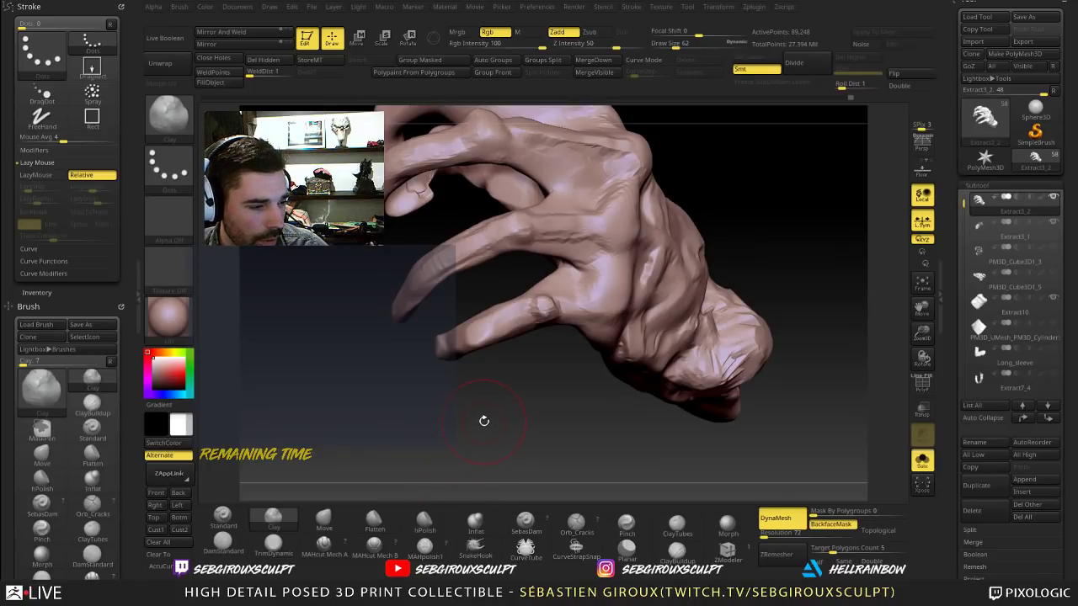
drag(487, 420, 480, 422)
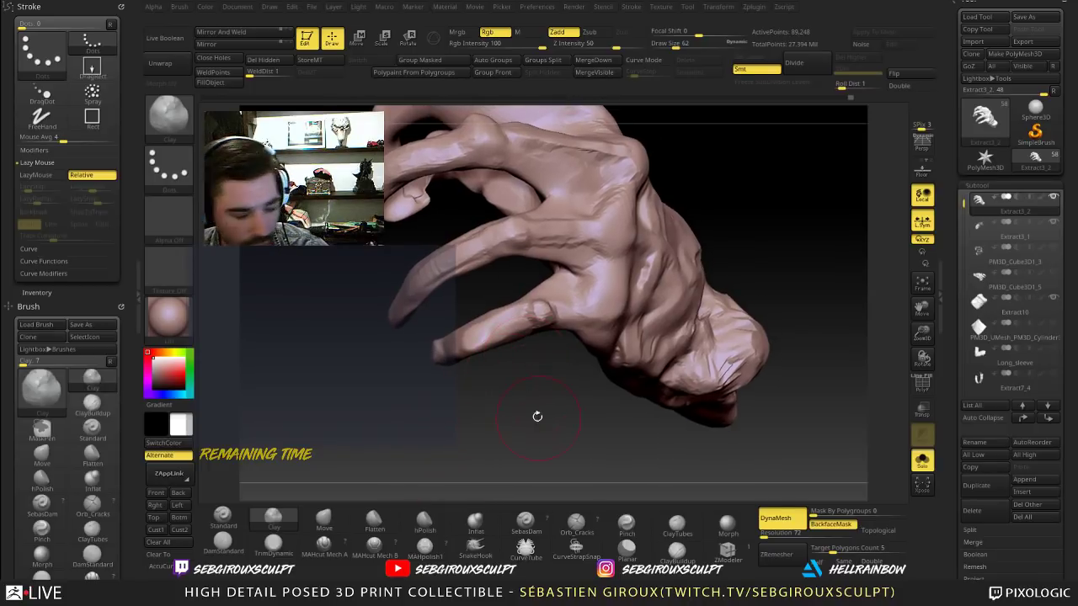
drag(586, 429, 572, 430)
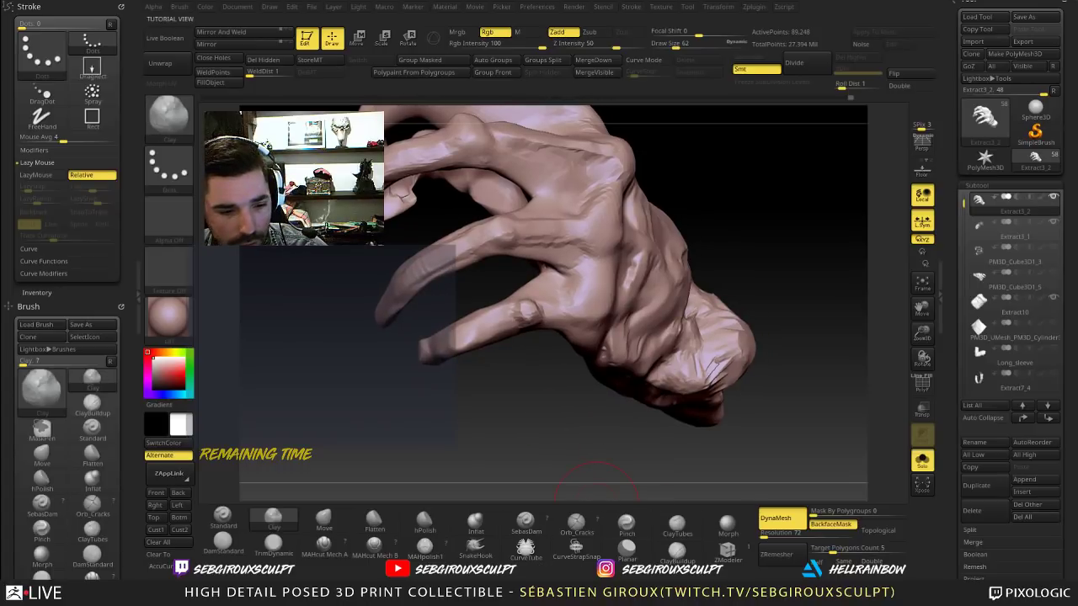
Step: Expand and collapse the tray below the brush shelf, and open the Preferences to view the interface customization options
click(543, 590)
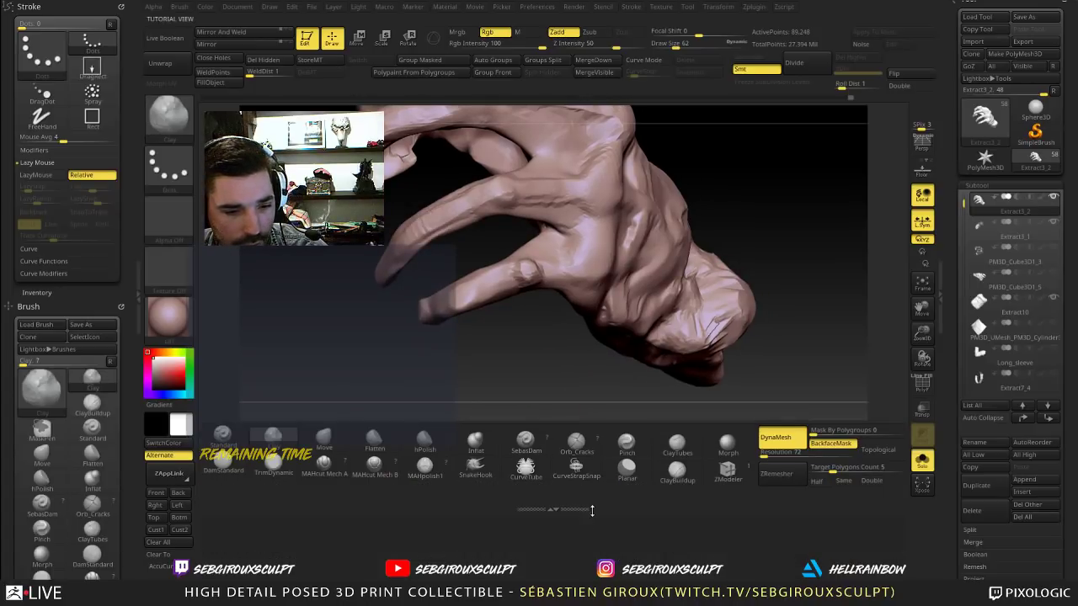
click(592, 511)
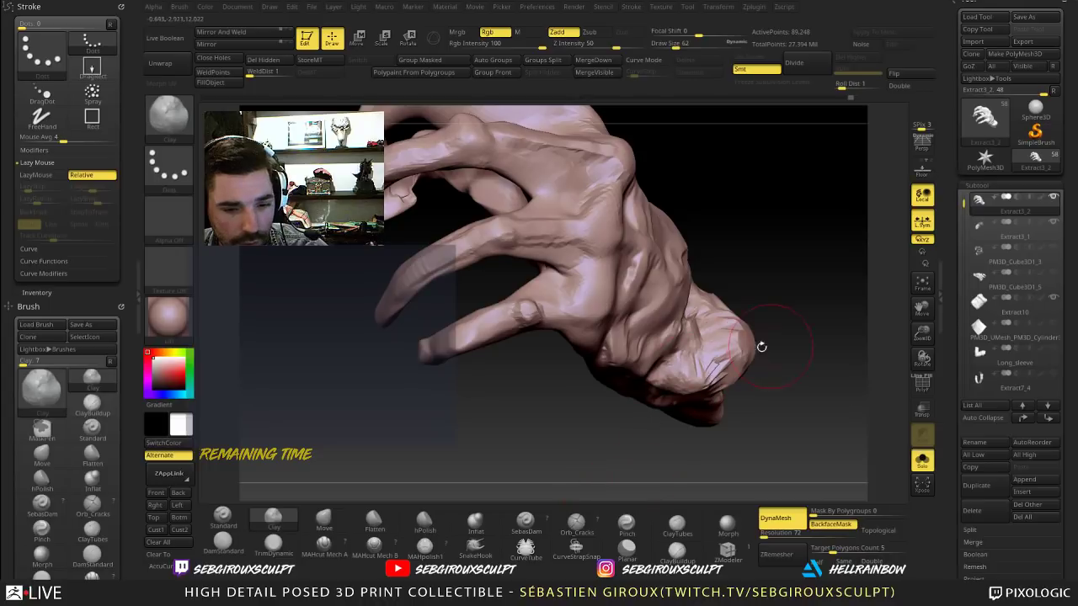
alt+drag(795, 320, 773, 361)
click(546, 7)
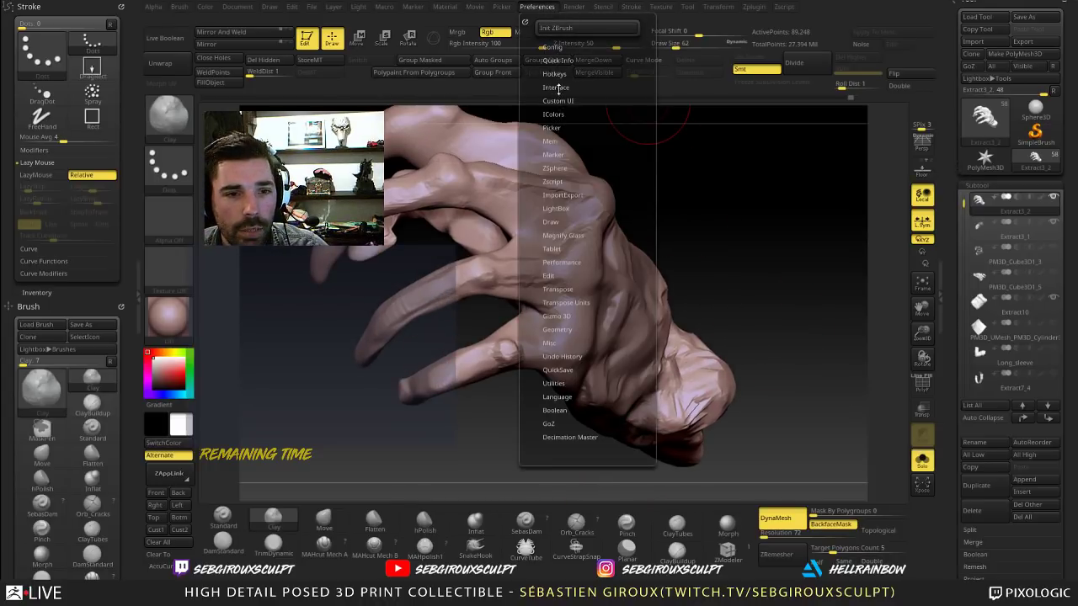
Step: Toggle Enable Customize in the Config preferences
click(553, 47)
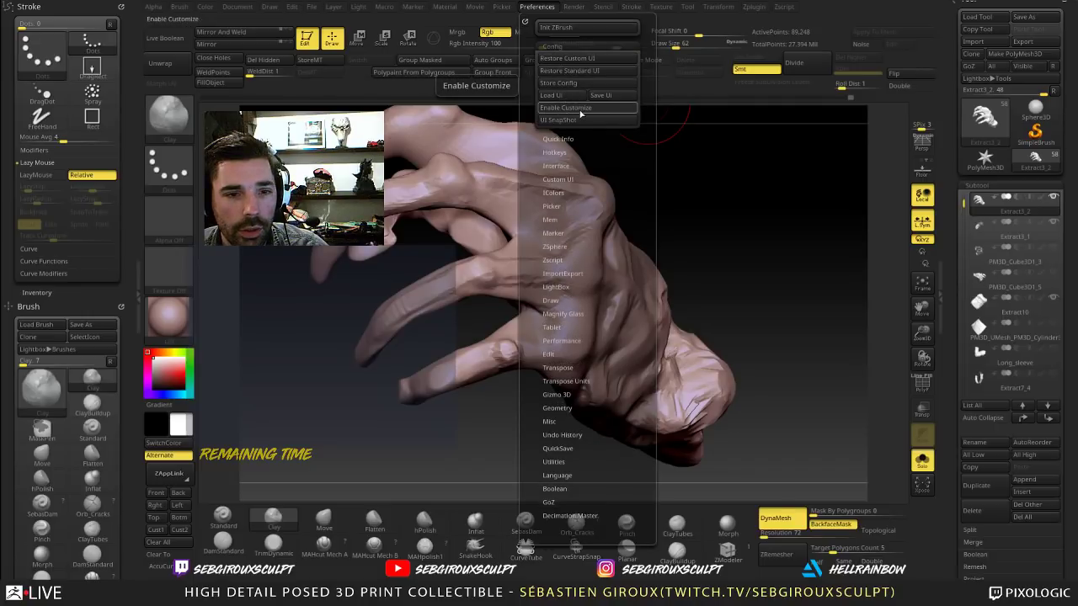
click(572, 110)
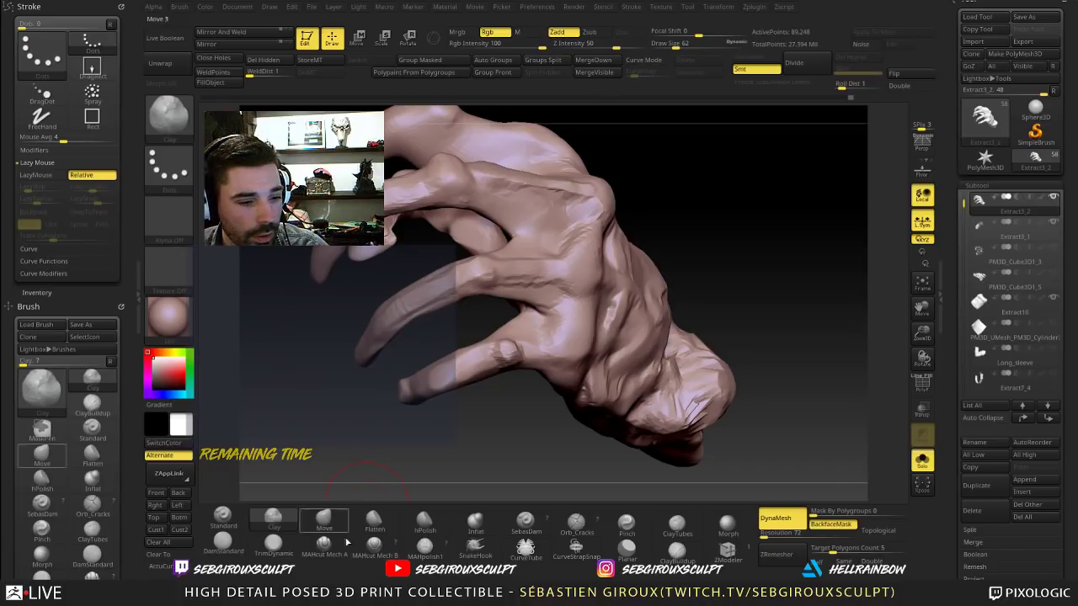
Step: Reshape the bases of the fingers and the knuckles with the Move brush at draw size 89
drag(719, 247, 685, 172)
drag(671, 234, 697, 236)
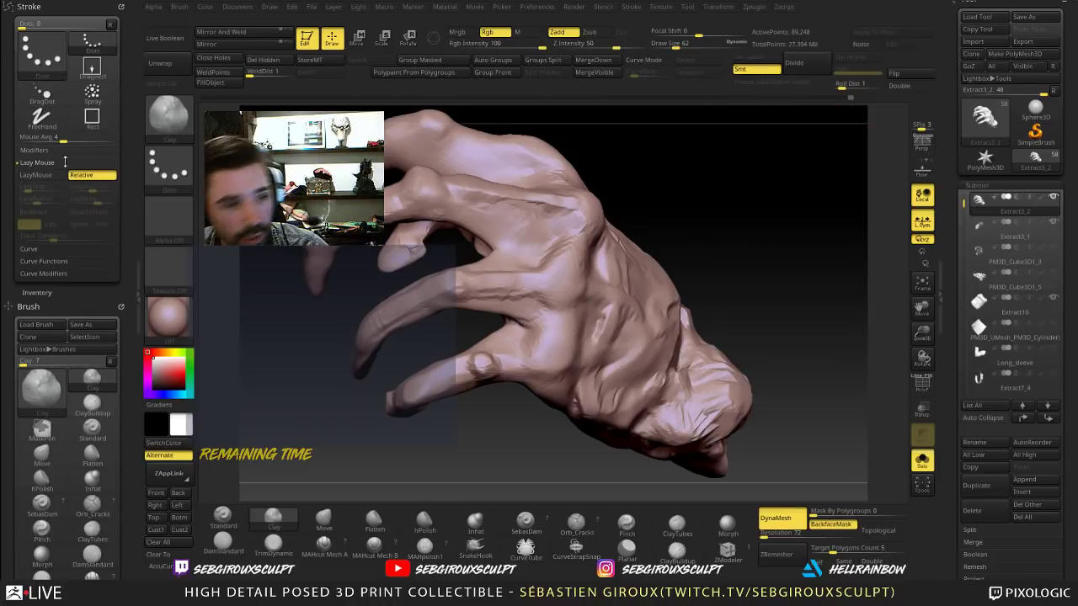
drag(691, 201, 703, 239)
key(b)
key(m)
key(v)
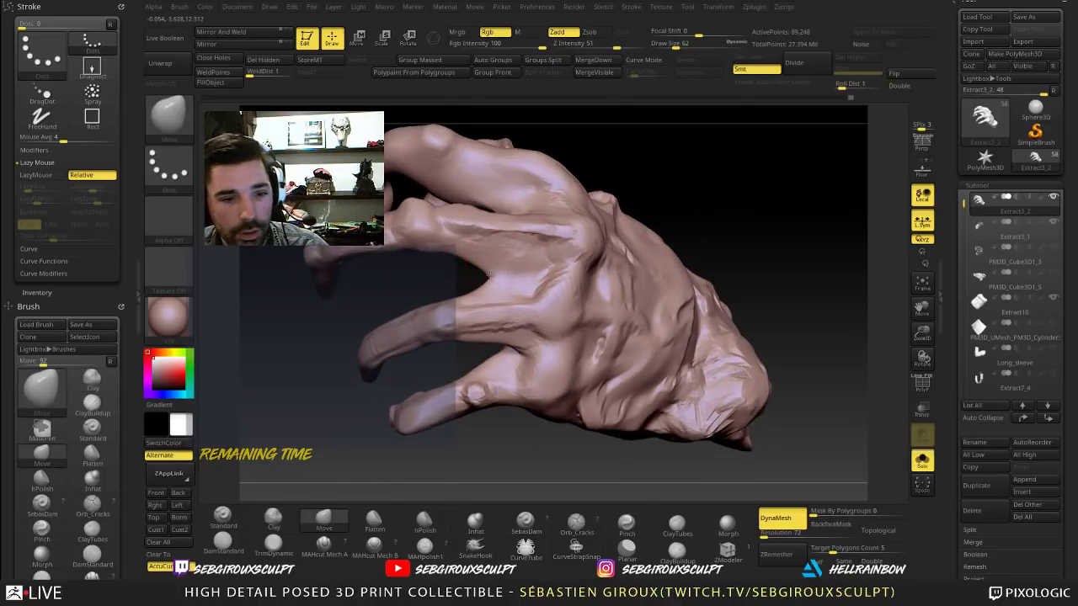
drag(489, 275, 514, 272)
mouse_move(556, 433)
mouse_down()
mouse_move(563, 405)
mouse_move(552, 390)
mouse_up()
key(space)
drag(537, 258, 543, 259)
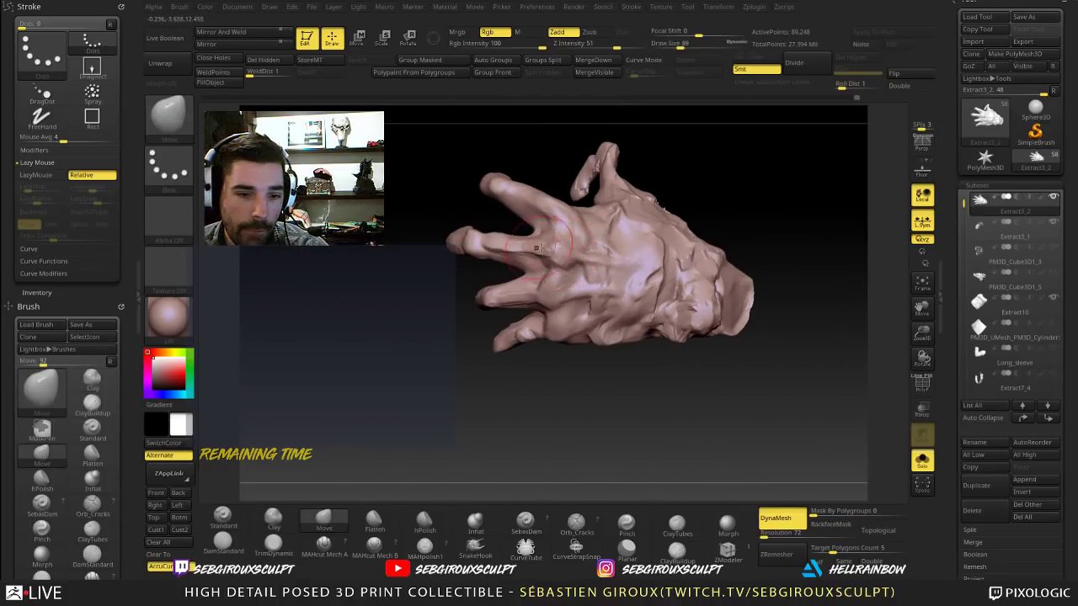
Step: Build up the middle and ring finger knuckles with the ClayTubes brush at draw size 89
key(b)
key(c)
key(t)
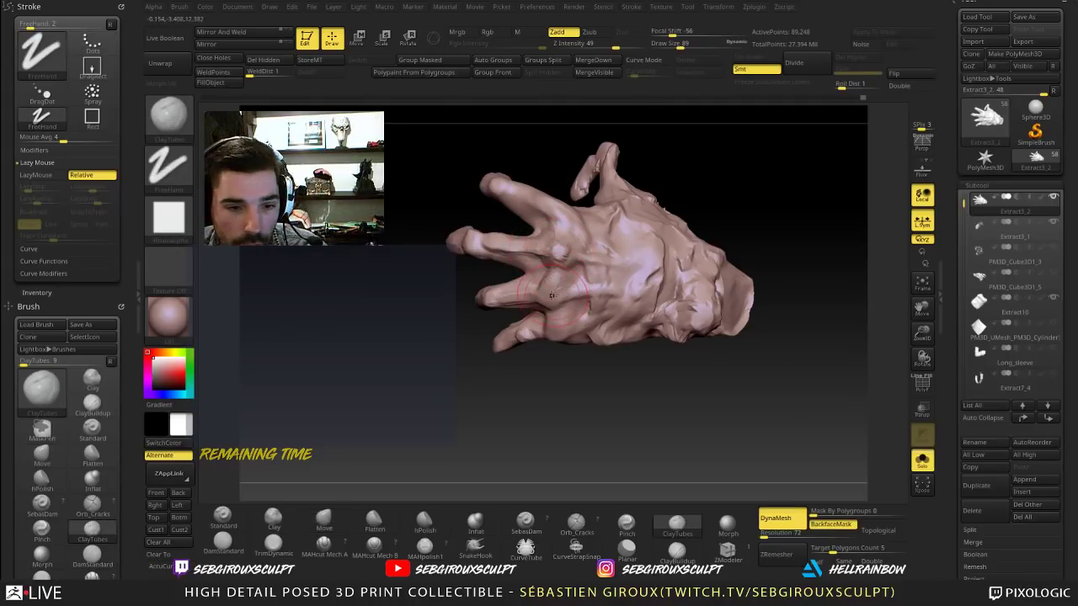
drag(565, 338, 592, 349)
Step: Adjust the shape of the built-up knuckles with the Move brush
key(b)
key(m)
key(v)
mouse_move(527, 363)
mouse_down()
mouse_move(626, 281)
mouse_move(615, 320)
mouse_up()
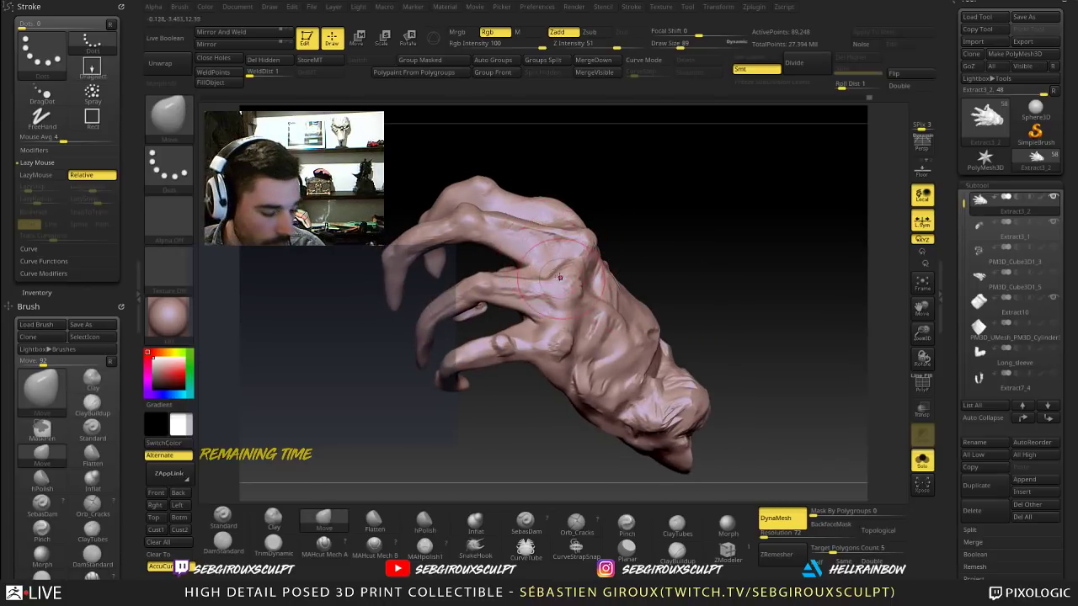
Step: Add volume around the ring finger's knuckle and the web beside it with the ClayTubes brush at draw size 68
key(b)
key(c)
key(t)
right_drag(550, 292, 541, 312)
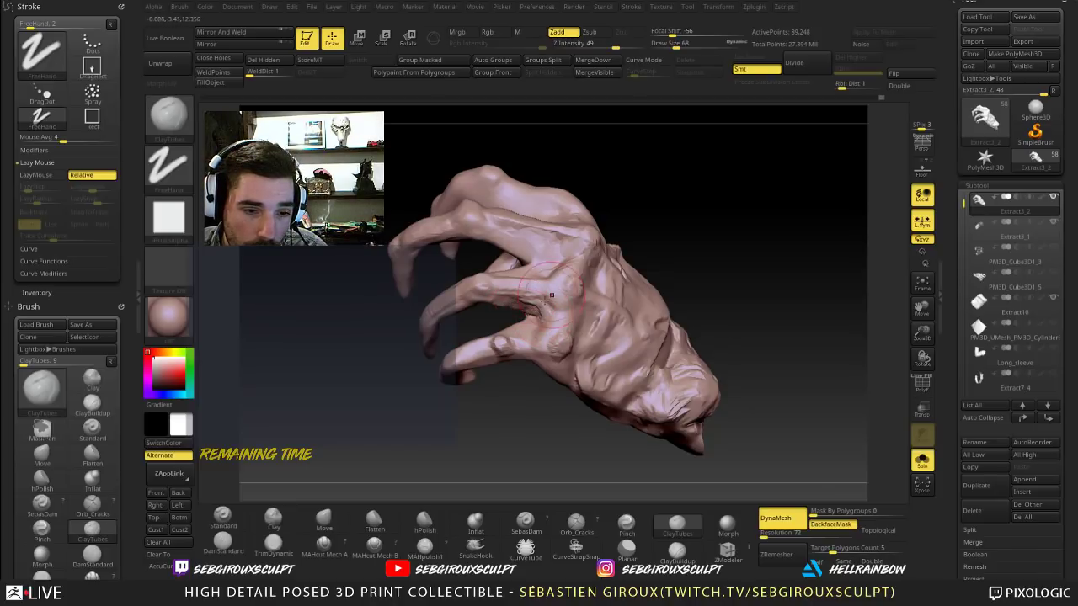
right_drag(551, 295, 530, 275)
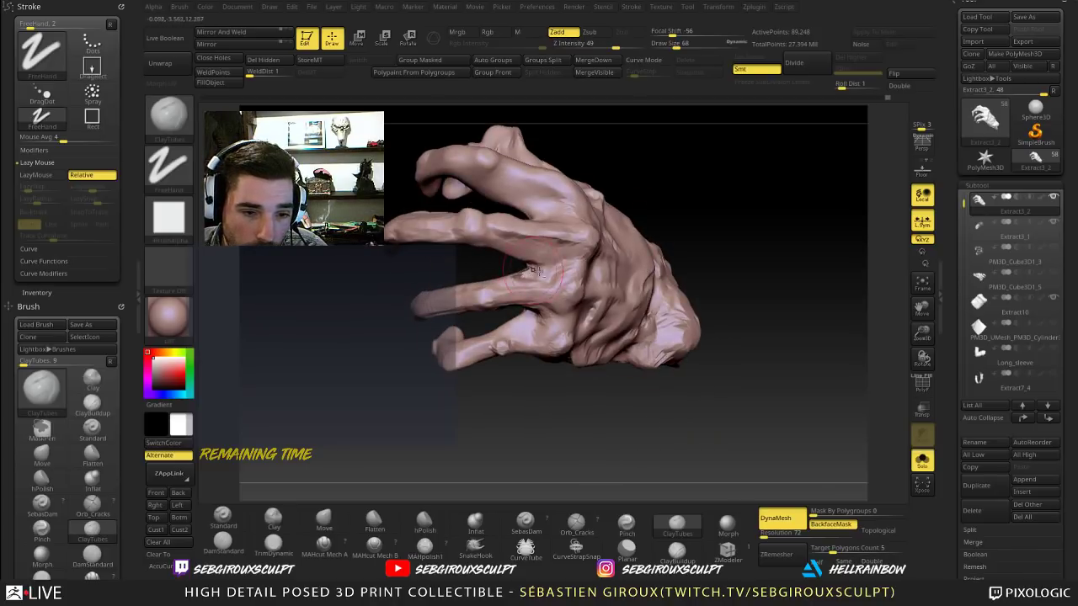
Step: Smooth the surface between the middle and ring finger knuckles
key(shift)
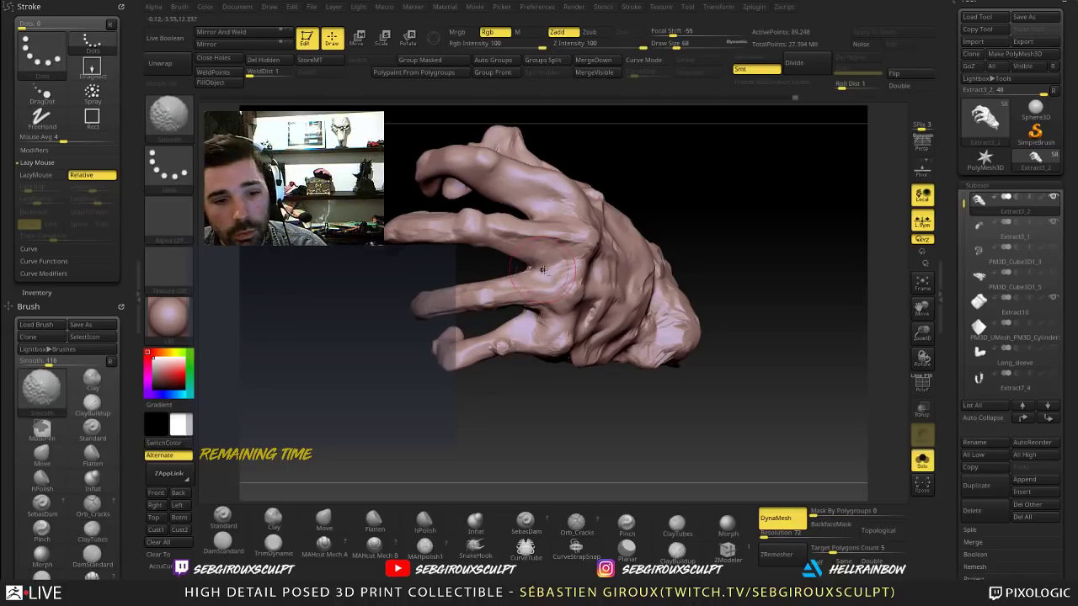
drag(542, 269, 526, 268)
key(shift)
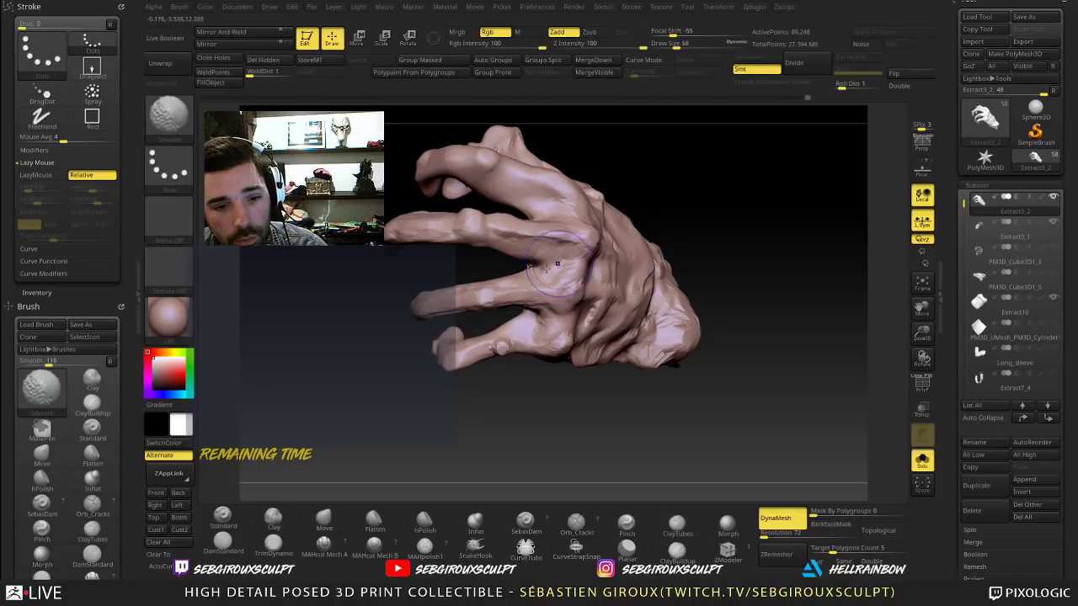
ctrl+right_drag(547, 269, 590, 248)
Step: Adjust the web between the ring and little fingers with the Move brush at draw size 104
mouse_move(703, 207)
right_down()
mouse_move(698, 173)
mouse_move(736, 147)
mouse_move(699, 188)
right_up()
key(b)
key(m)
key(v)
key(space)
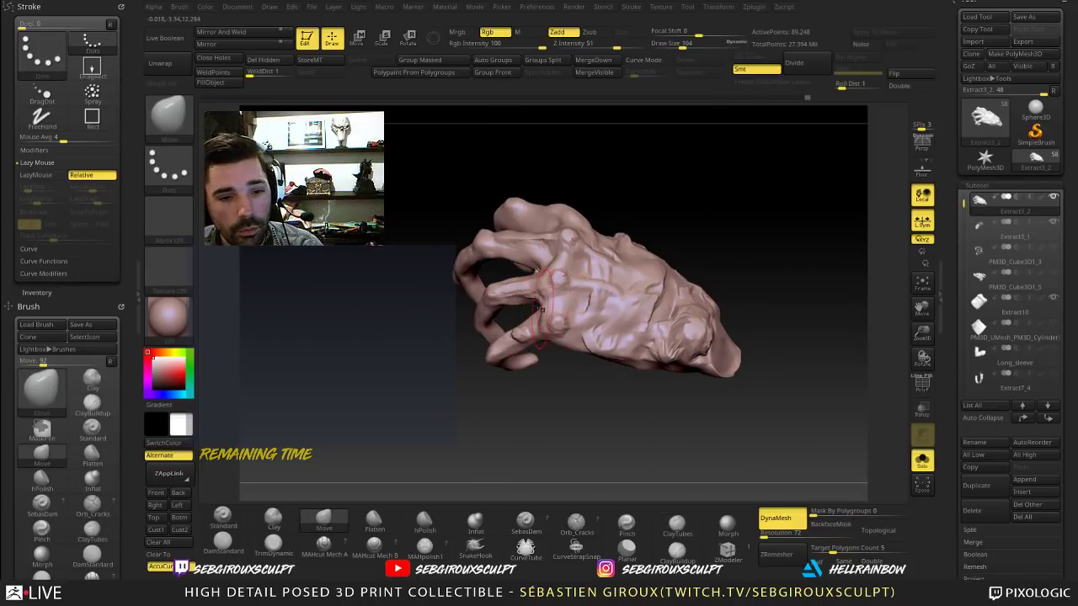
mouse_move(576, 386)
right_down()
mouse_move(563, 361)
mouse_move(544, 387)
mouse_move(533, 355)
mouse_move(553, 347)
right_up()
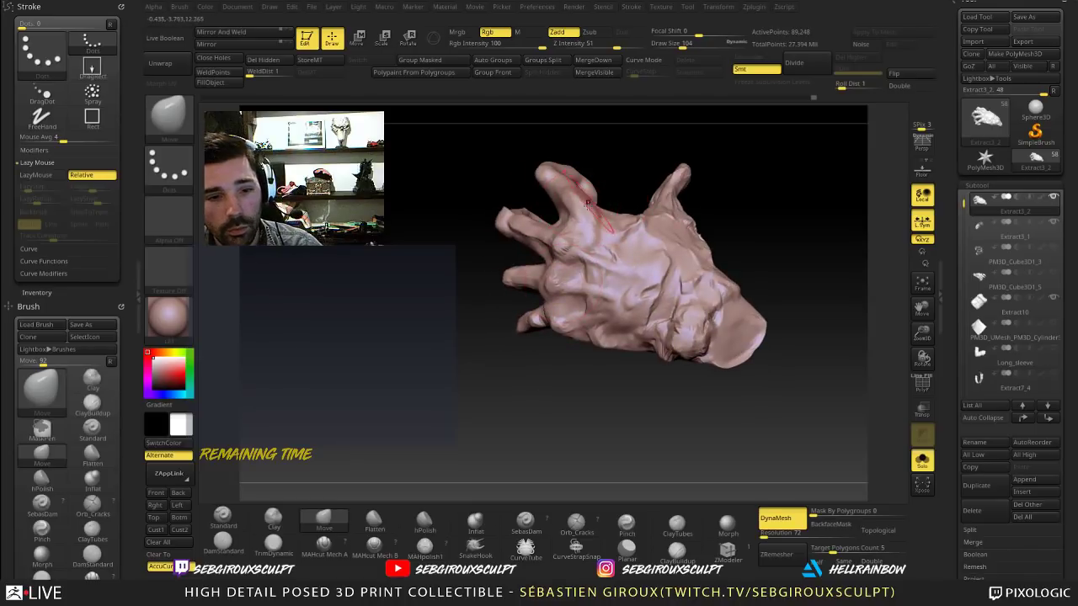
Step: Reshape the index and middle finger bases with the Move brush, enlarging the draw size to 134
right_drag(587, 202, 621, 228)
right_drag(526, 319, 510, 316)
key(space)
drag(510, 316, 516, 316)
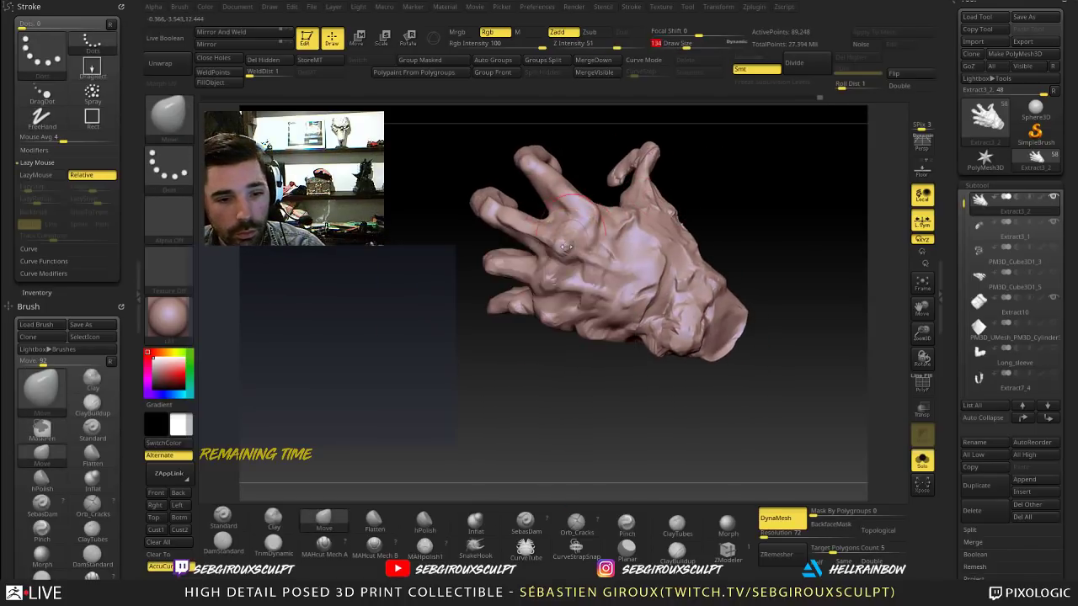
mouse_move(562, 308)
ctrl+right_down()
mouse_move(550, 352)
mouse_move(534, 366)
mouse_move(592, 347)
mouse_move(624, 282)
ctrl+right_up()
Step: Sculpt the knuckles and the hollow between them on the back of the hand with ClayTubes at draw size 82
click(677, 523)
right_drag(581, 215, 559, 213)
key(space)
drag(559, 213, 548, 213)
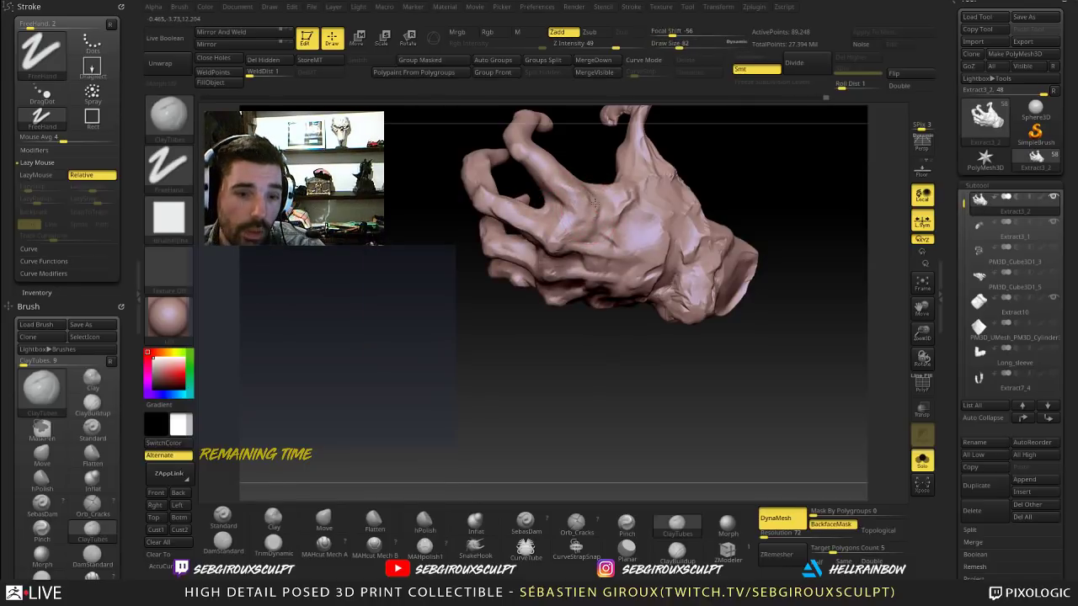
alt+right_drag(580, 144, 669, 110)
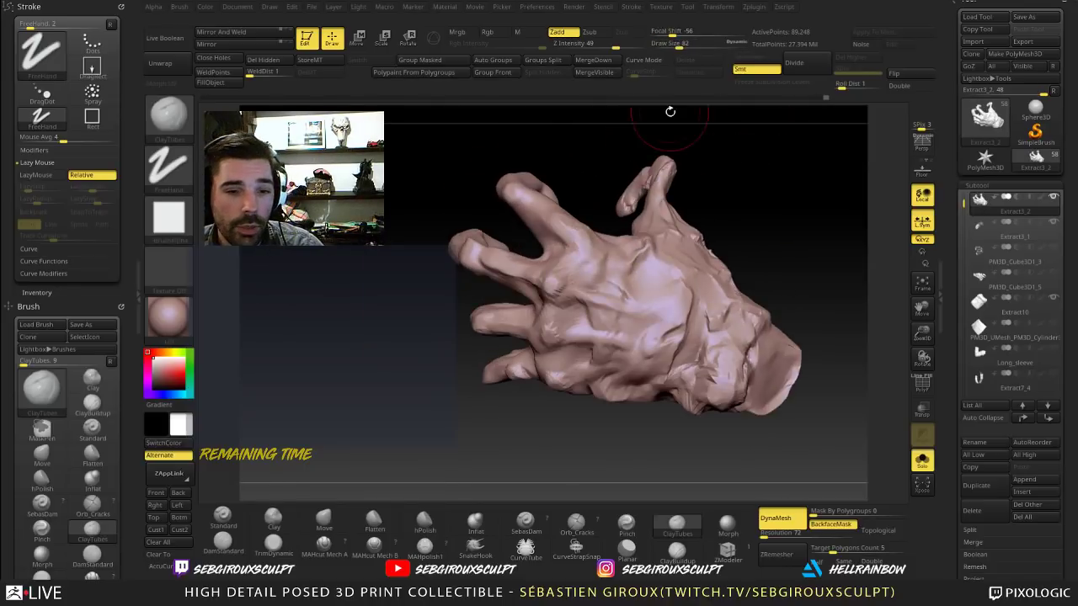
drag(777, 255, 739, 284)
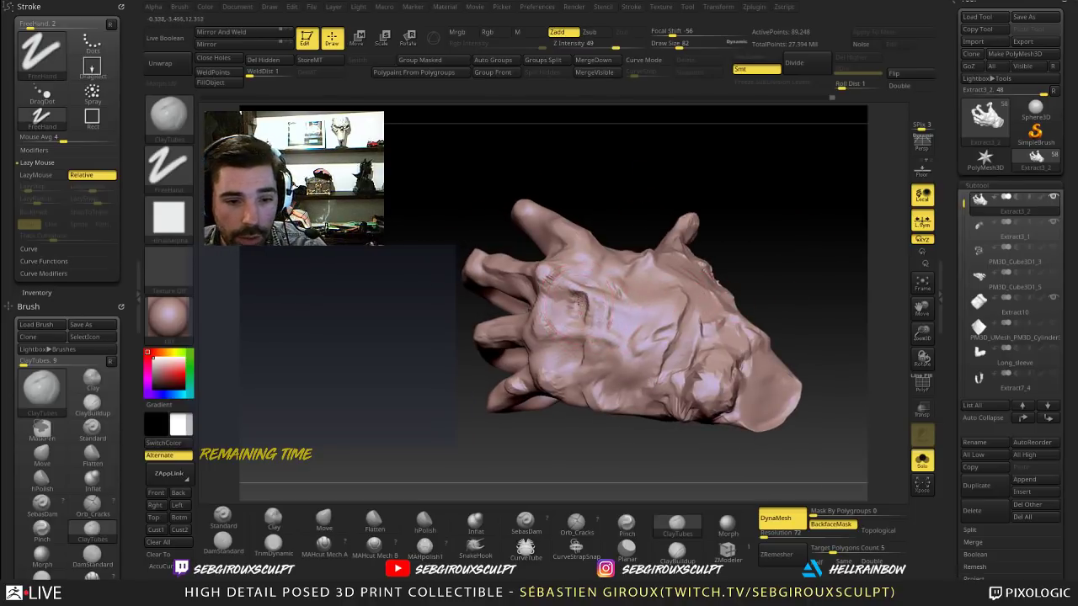
drag(675, 210, 663, 244)
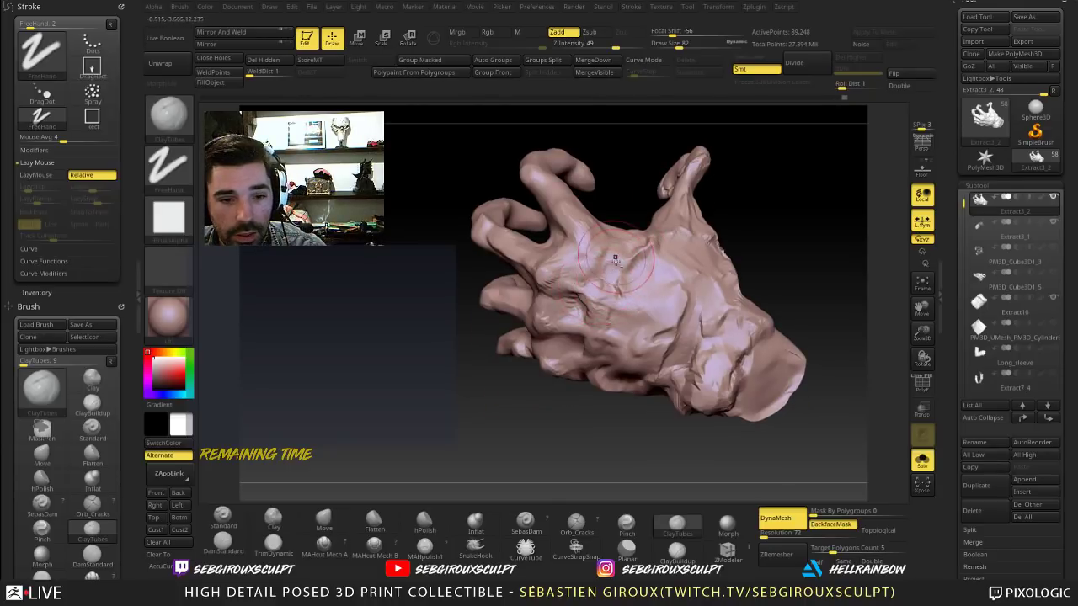
Step: Build up the tendons running from the knuckles across the back of the hand with the ClayTubes brush
alt+drag(750, 231, 706, 230)
right_drag(602, 310, 756, 288)
right_drag(640, 316, 612, 284)
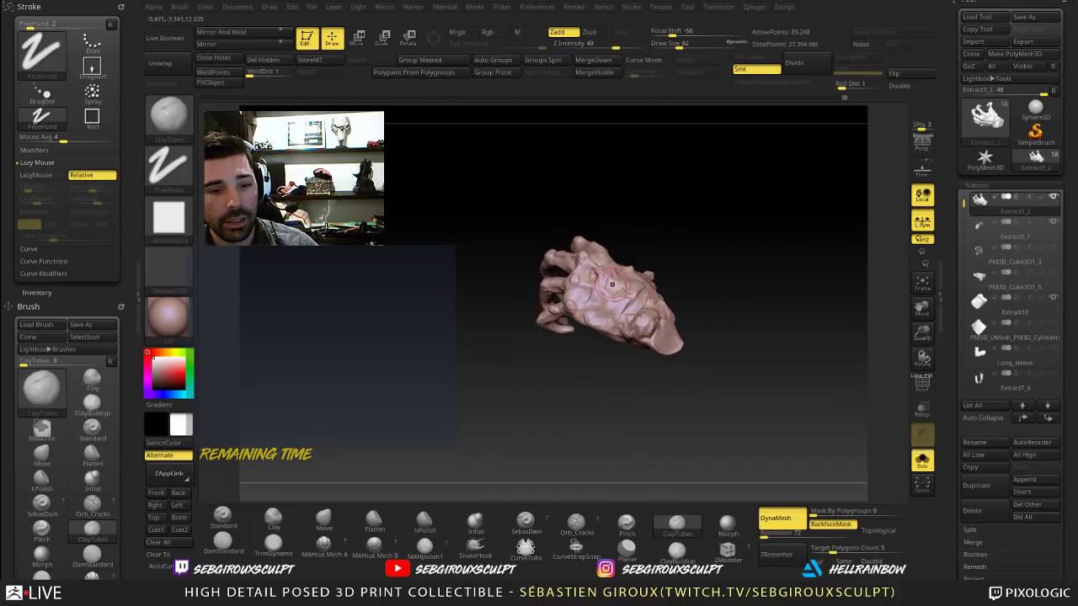
alt+drag(689, 280, 725, 298)
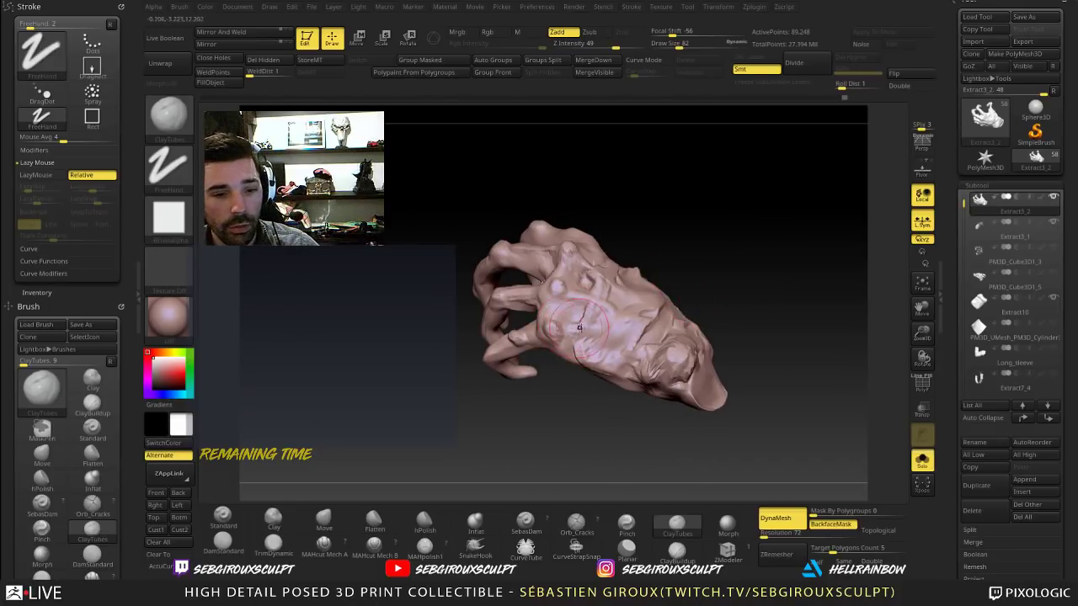
right_drag(581, 332, 590, 310)
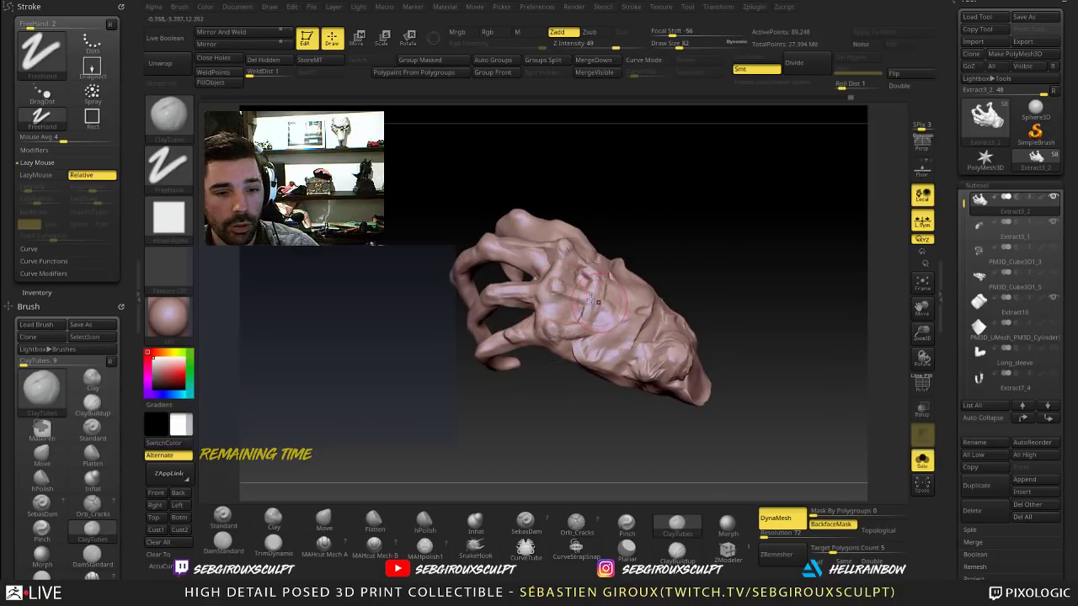
right_drag(647, 272, 540, 334)
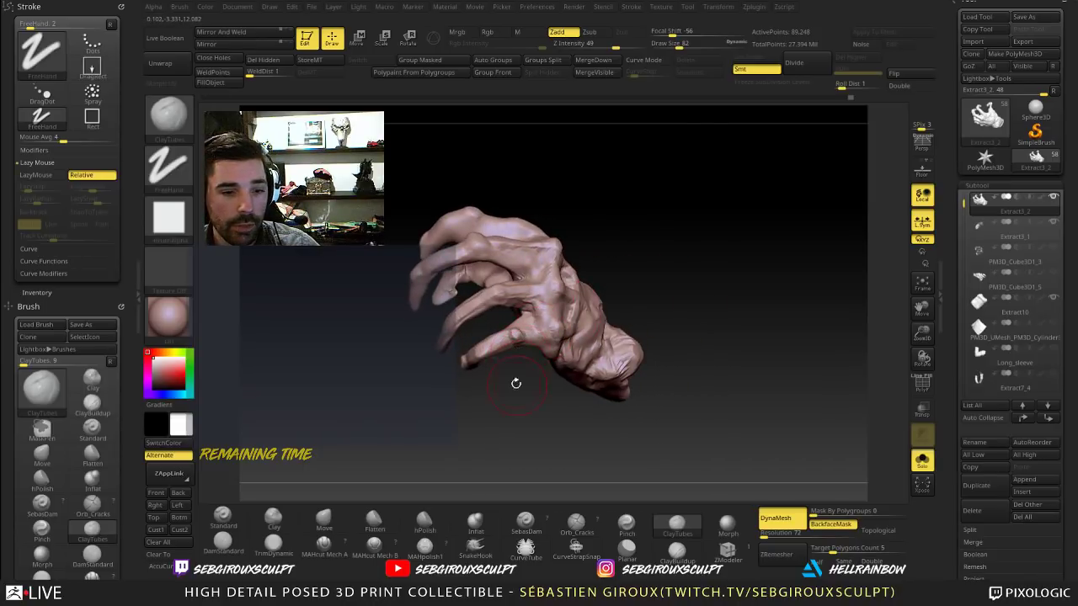
drag(516, 383, 562, 331)
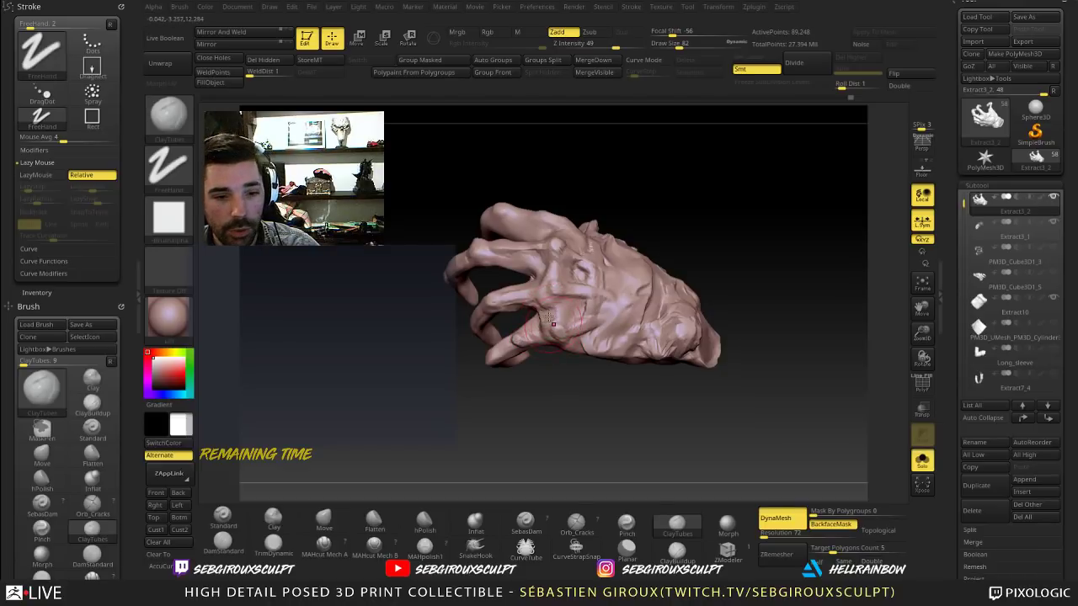
Step: Refine the area behind the ring and little finger knuckles with the Clay brush
alt+drag(561, 393, 579, 418)
key(b)
key(c)
key(l)
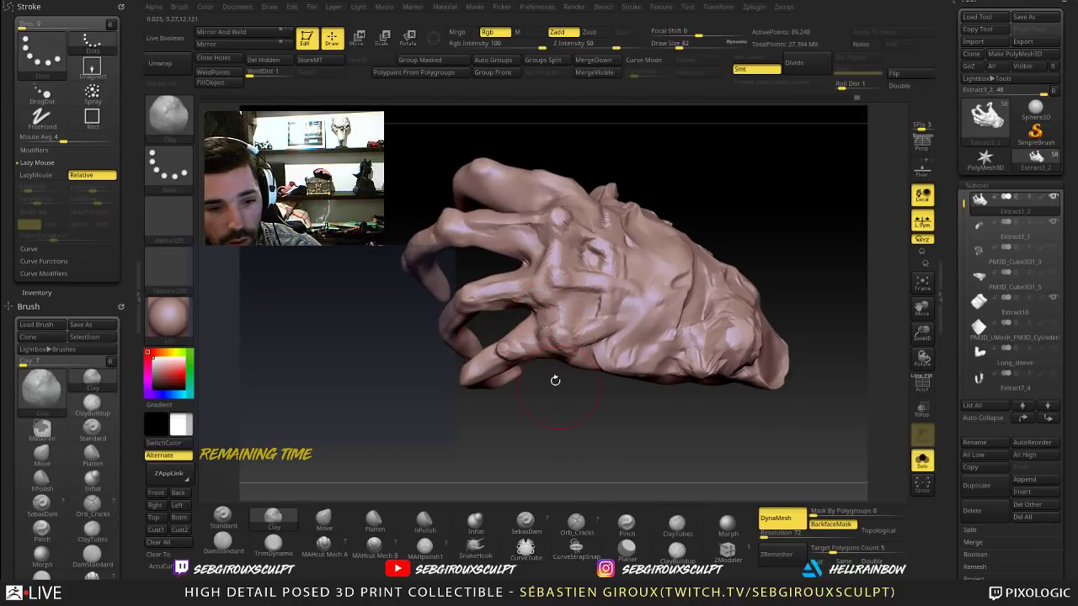
drag(555, 381, 608, 376)
Step: Build up the little finger's knuckle and the outer side of the hand with the ClayTubes brush
key(b)
key(c)
key(t)
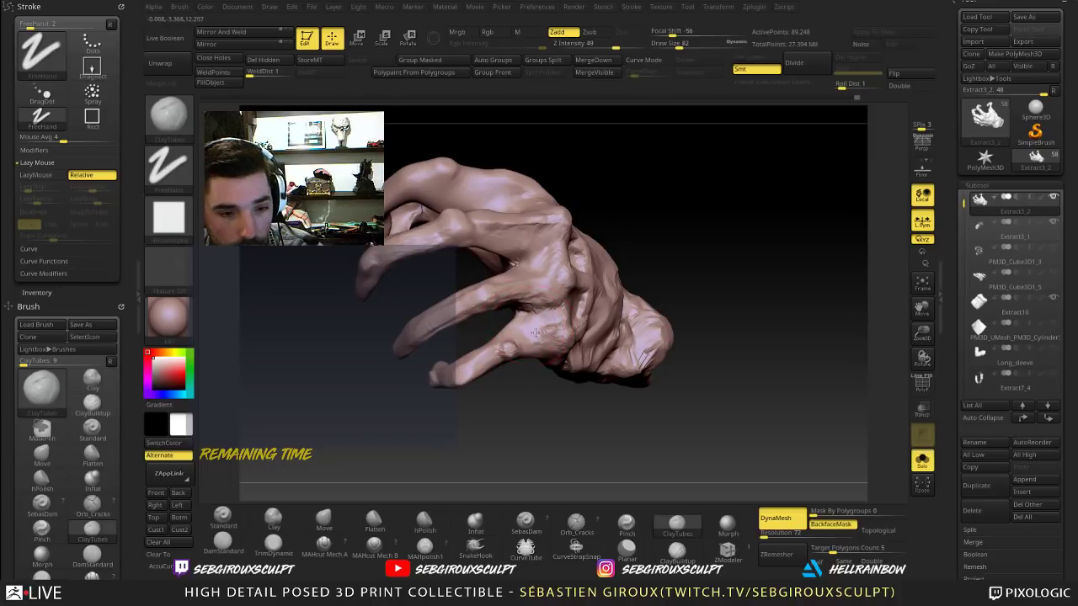
drag(569, 389, 516, 376)
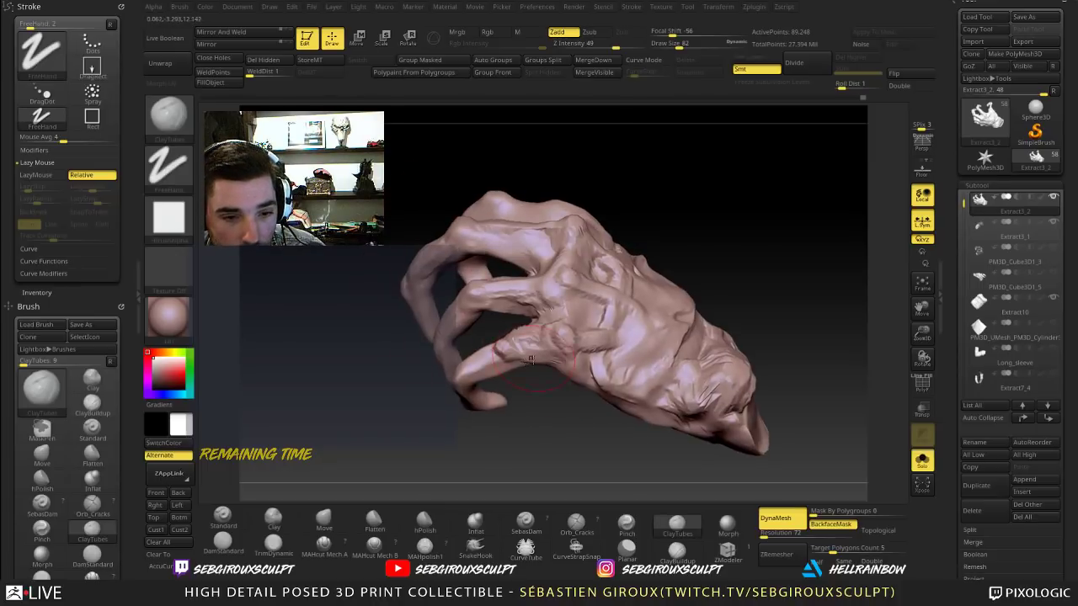
drag(528, 417, 511, 376)
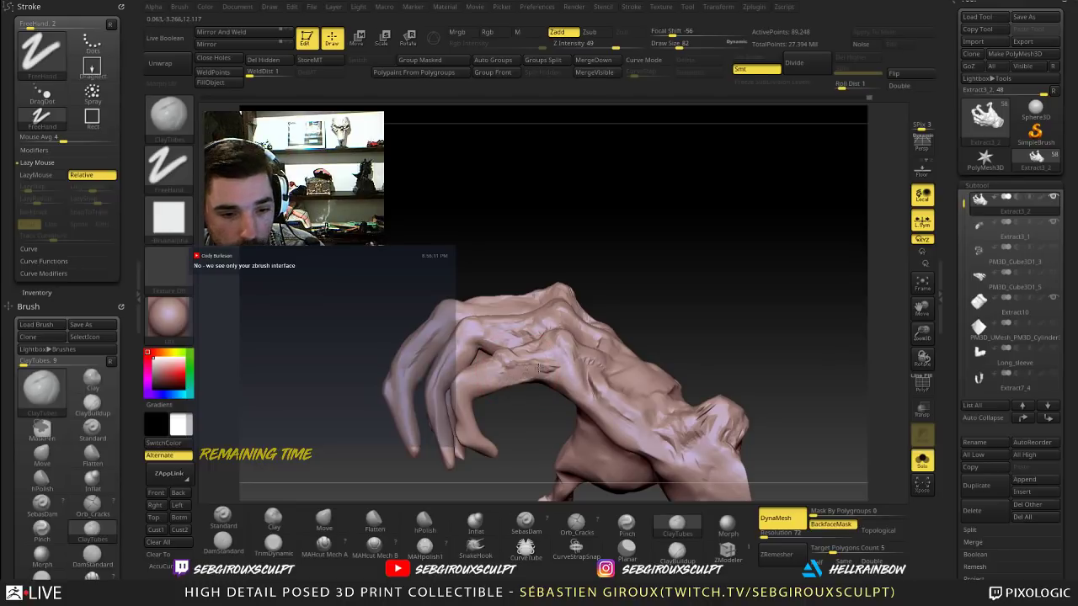
drag(634, 314, 641, 221)
drag(554, 354, 538, 314)
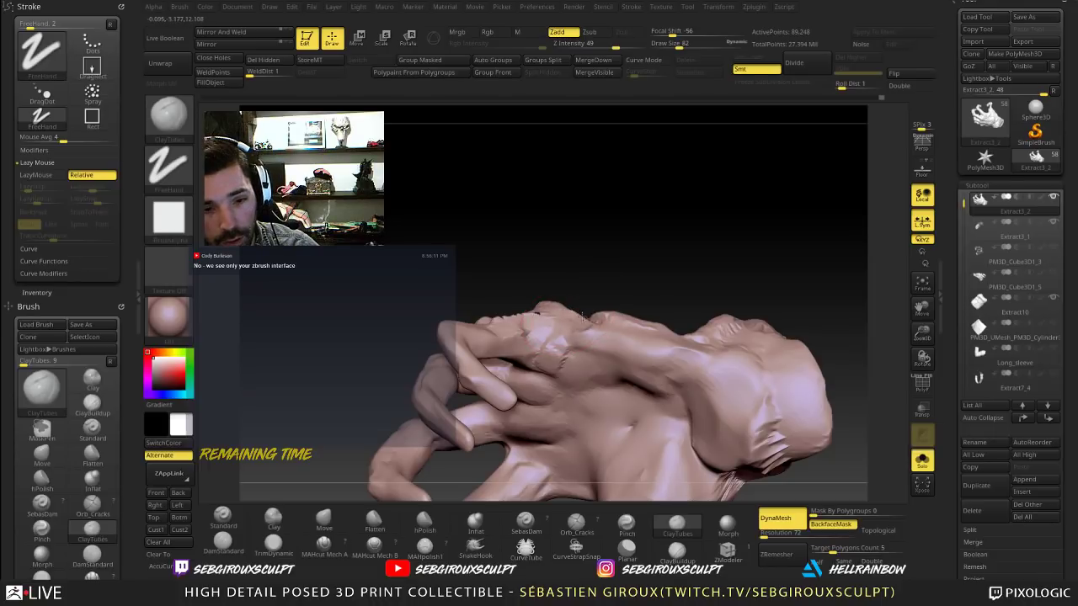
mouse_move(610, 265)
mouse_down()
mouse_move(603, 316)
mouse_move(584, 316)
mouse_move(591, 348)
mouse_move(617, 290)
mouse_move(599, 352)
mouse_move(647, 224)
mouse_move(662, 267)
mouse_move(580, 436)
mouse_move(579, 409)
mouse_move(683, 343)
mouse_up()
Step: Carve creases along the outer edge of the hand with the DamStandard brush at draw size 48
click(223, 542)
mouse_move(349, 478)
mouse_down()
mouse_move(367, 414)
mouse_move(396, 371)
mouse_up()
drag(679, 46, 665, 45)
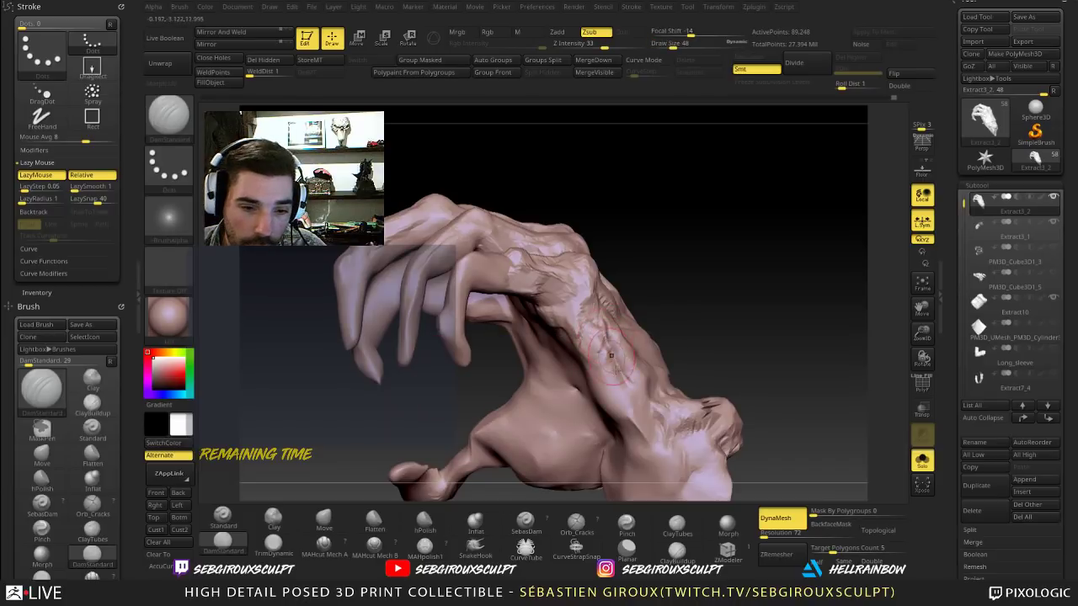
drag(613, 359, 628, 391)
drag(602, 331, 657, 411)
drag(354, 412, 379, 480)
Step: Fill and shape the forms on the hand's outer edge and back with the Clay brush at draw size 48
click(273, 518)
drag(656, 377, 672, 399)
mouse_move(617, 341)
mouse_down()
mouse_move(633, 370)
mouse_move(671, 388)
mouse_move(677, 366)
mouse_move(712, 364)
mouse_up()
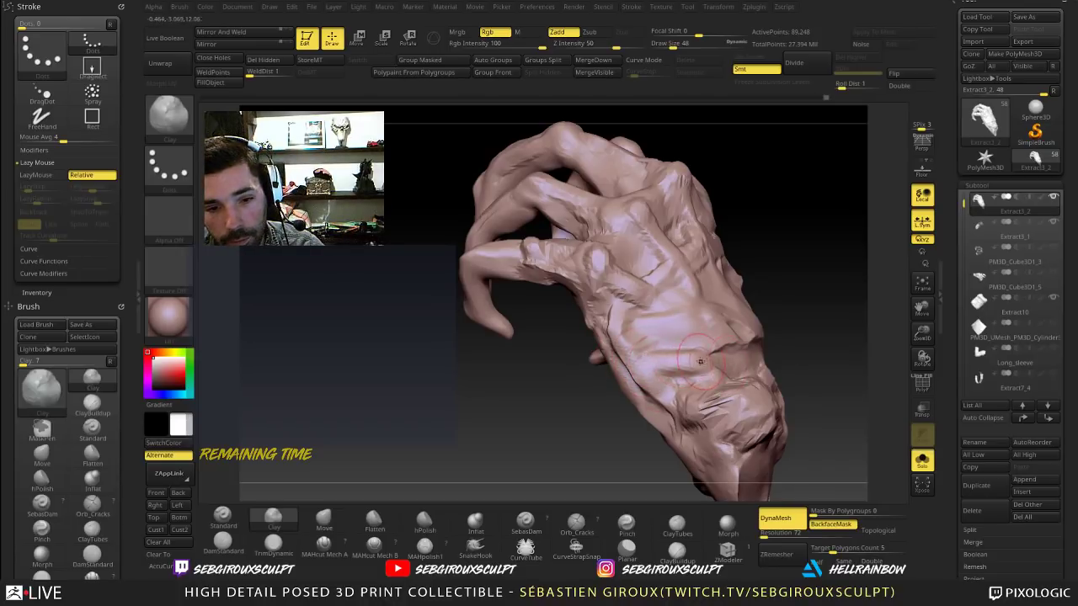
alt+drag(798, 339, 806, 285)
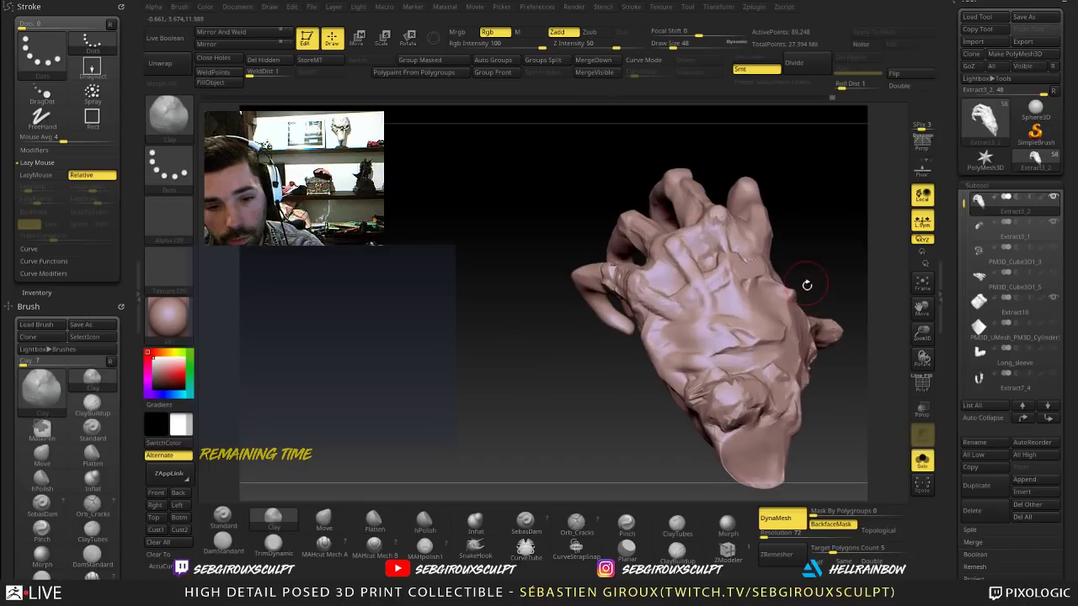
Step: Add muscle and skin volume across the back of the hand toward the wrist with ClayTubes, enlarging the draw size to 92
key(3)
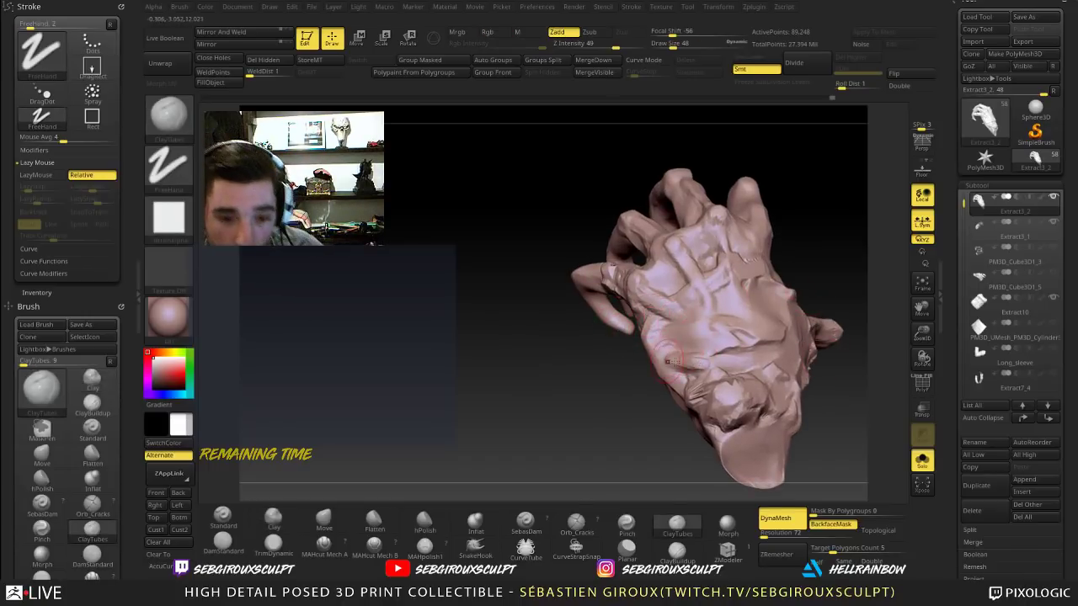
drag(668, 362, 709, 362)
mouse_move(610, 393)
mouse_down()
mouse_move(707, 393)
mouse_move(729, 404)
mouse_move(741, 392)
mouse_move(726, 394)
mouse_move(769, 389)
mouse_up()
key(space)
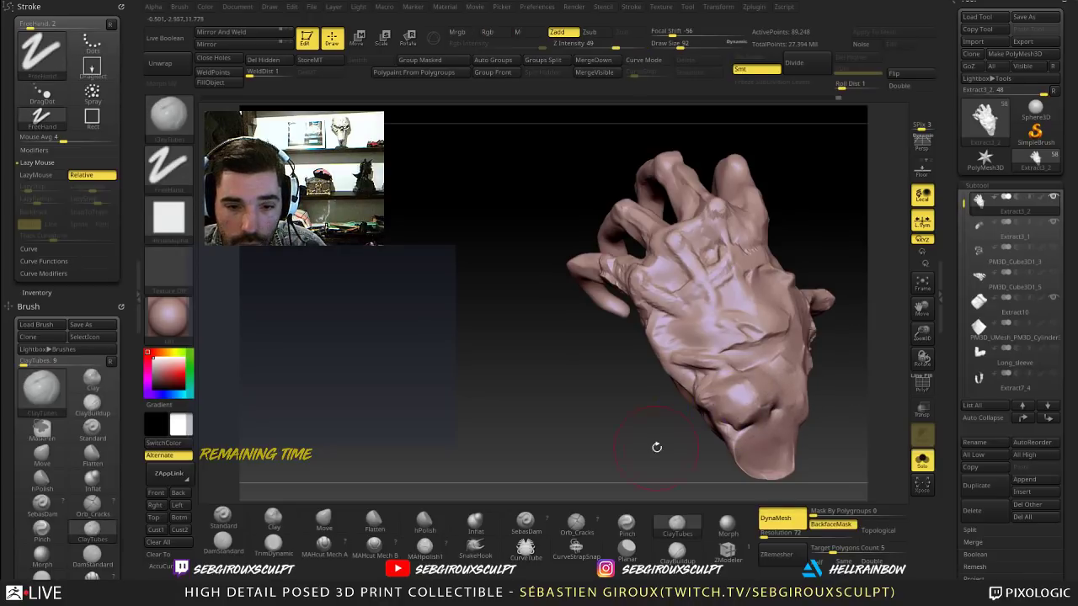
mouse_move(655, 447)
mouse_down()
mouse_move(800, 384)
mouse_move(818, 343)
mouse_move(747, 358)
mouse_up()
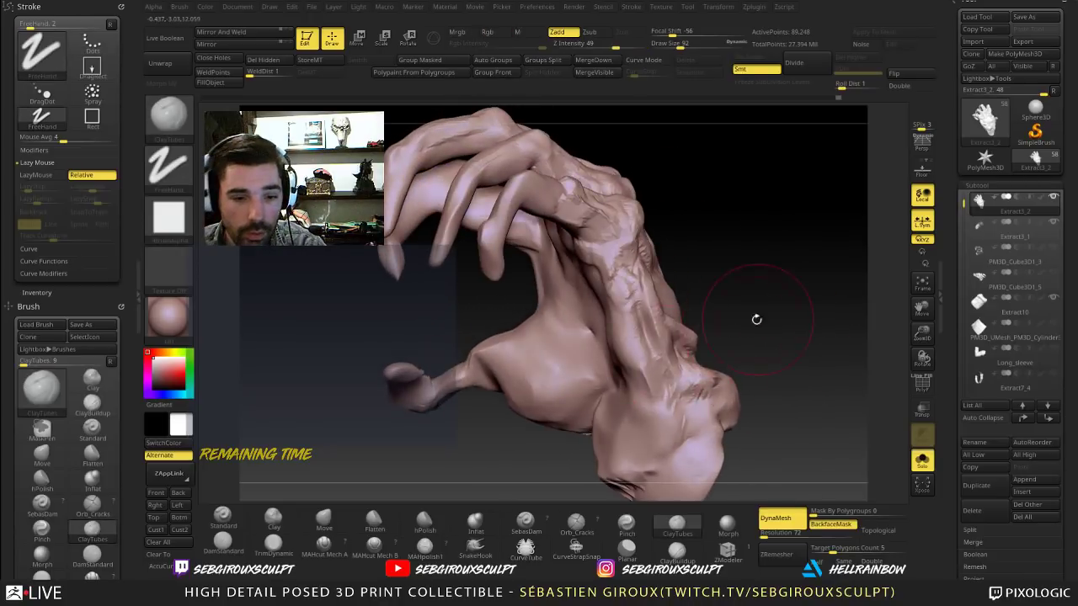
Step: Shape the outer edge of the palm near the wrist with the Clay brush at draw size 92
drag(756, 319, 716, 341)
key(b)
key(c)
key(l)
drag(634, 367, 639, 412)
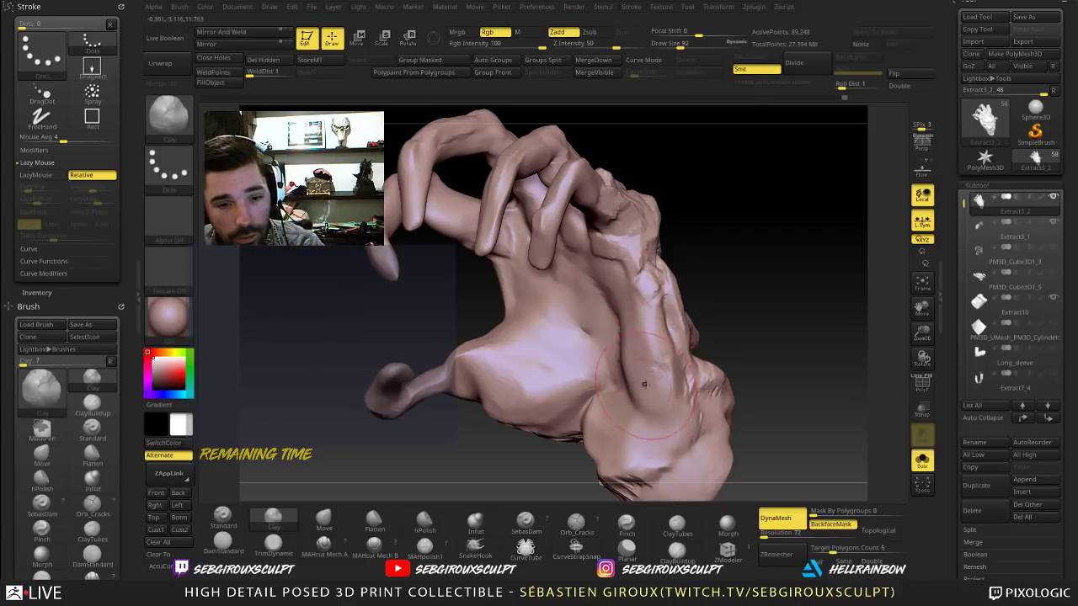
Step: Build up the outer edge of the palm with the Clay brush, and adjust the hand's silhouette with the Move brush at draw size 209
drag(631, 400, 610, 297)
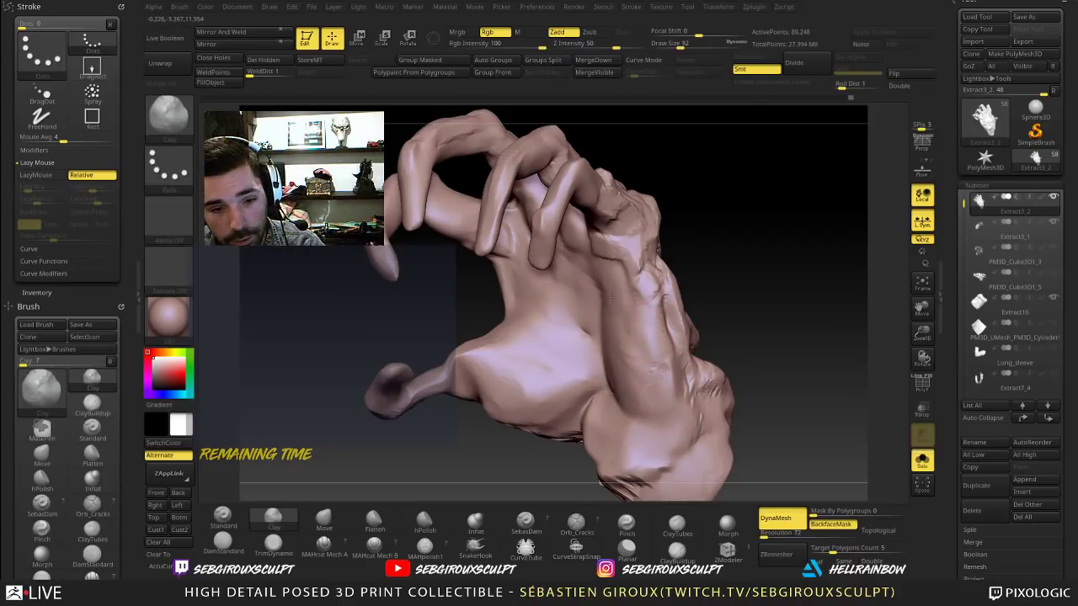
alt+drag(707, 259, 715, 189)
drag(731, 250, 707, 281)
key(space)
drag(636, 305, 647, 305)
key(b)
key(m)
key(v)
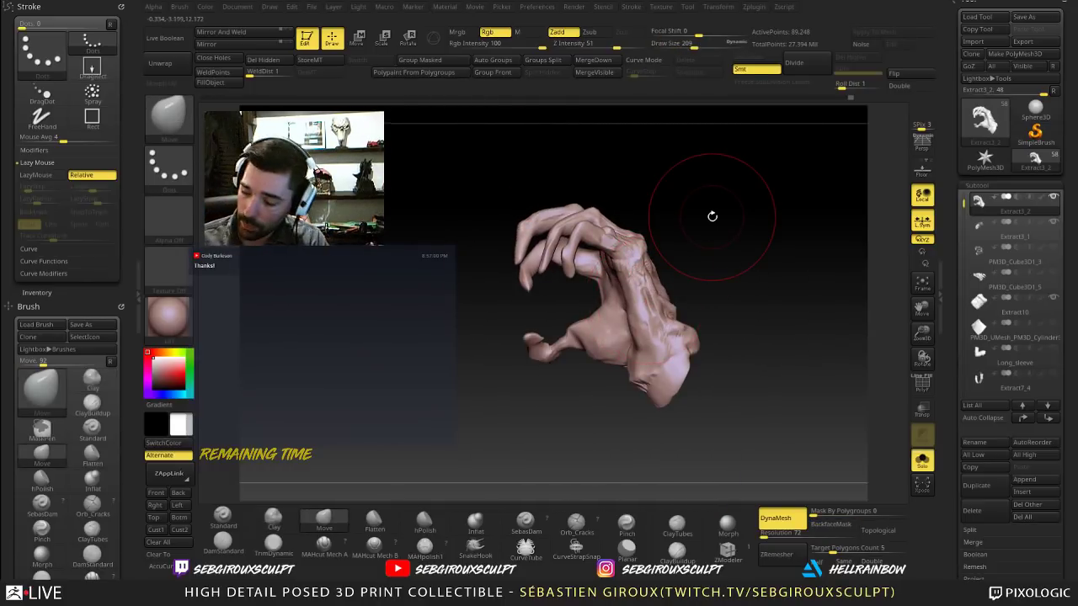
drag(783, 301, 643, 318)
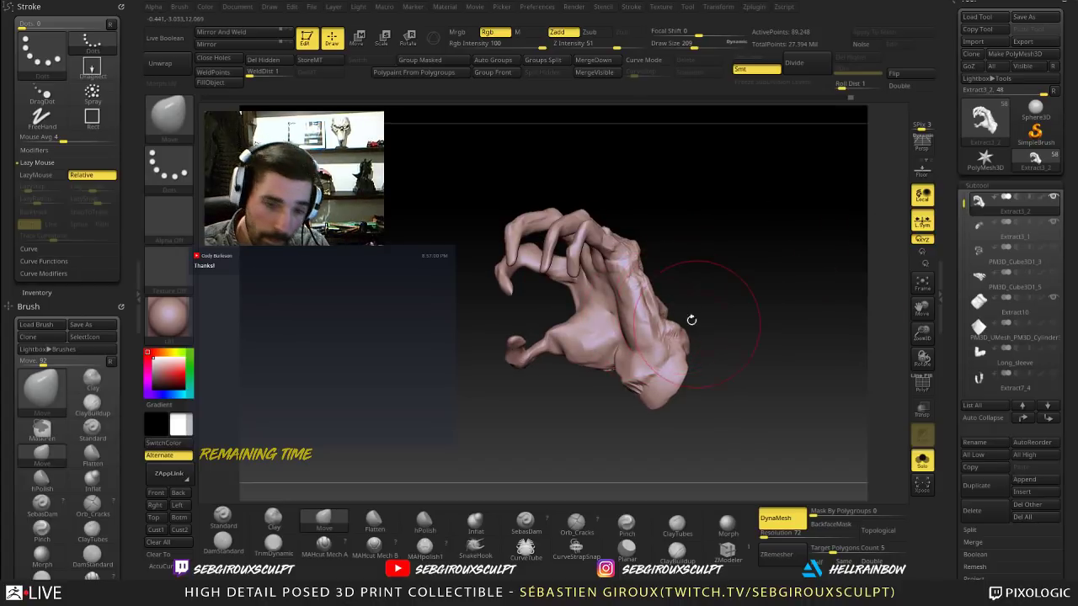
Step: Fill out the outer edge and heel of the palm with the Clay brush, setting the draw size to 104
key(b)
key(c)
key(l)
drag(729, 321, 630, 335)
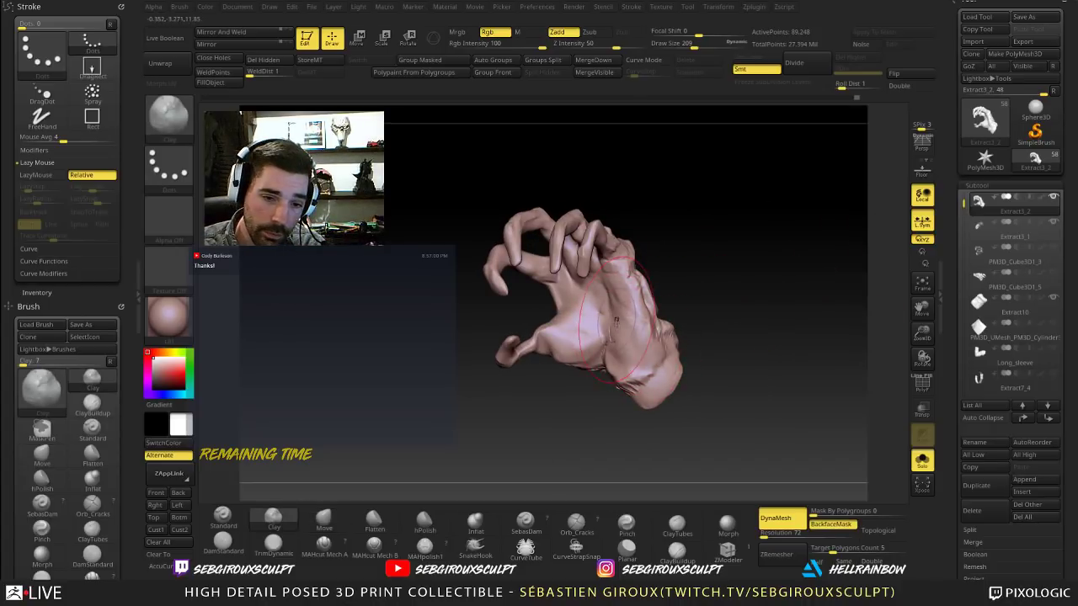
mouse_move(709, 310)
mouse_down()
mouse_move(733, 291)
mouse_move(638, 258)
mouse_move(612, 289)
mouse_up()
key(space)
key(space)
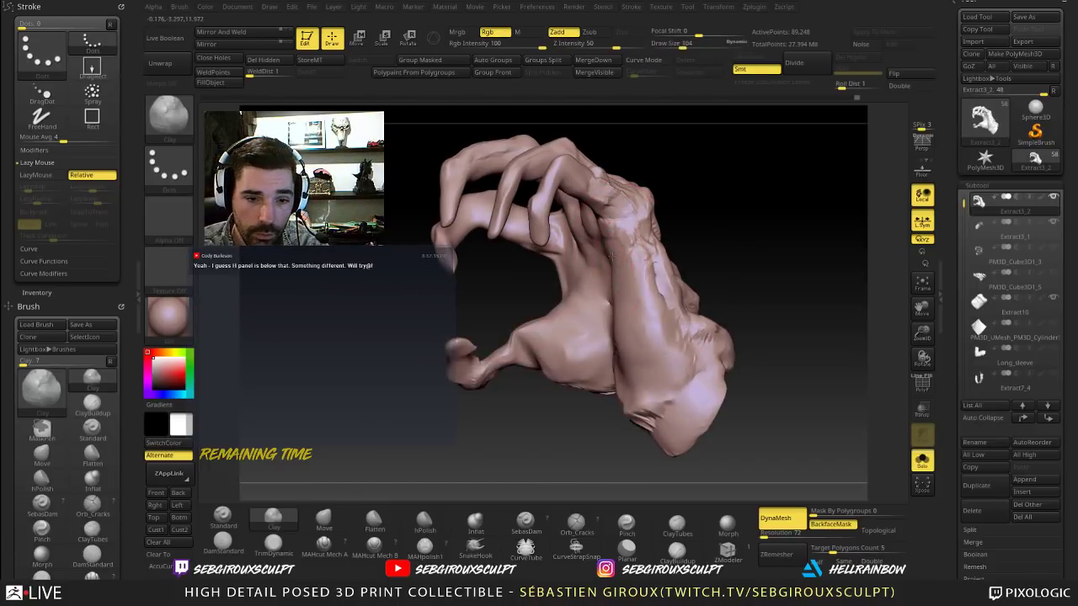
right_drag(632, 311, 664, 277)
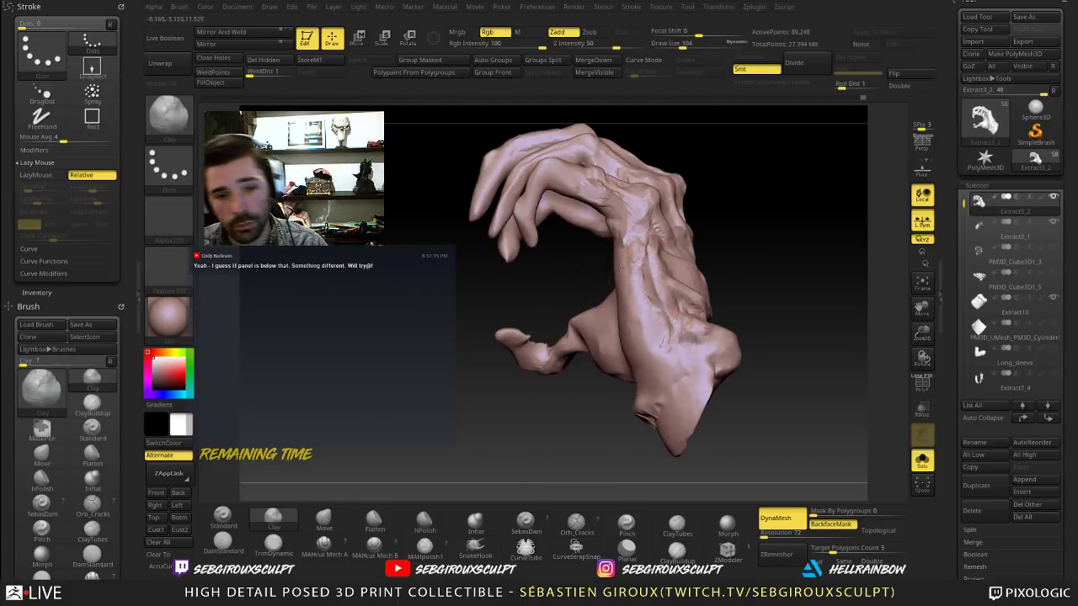
right_drag(644, 359, 624, 356)
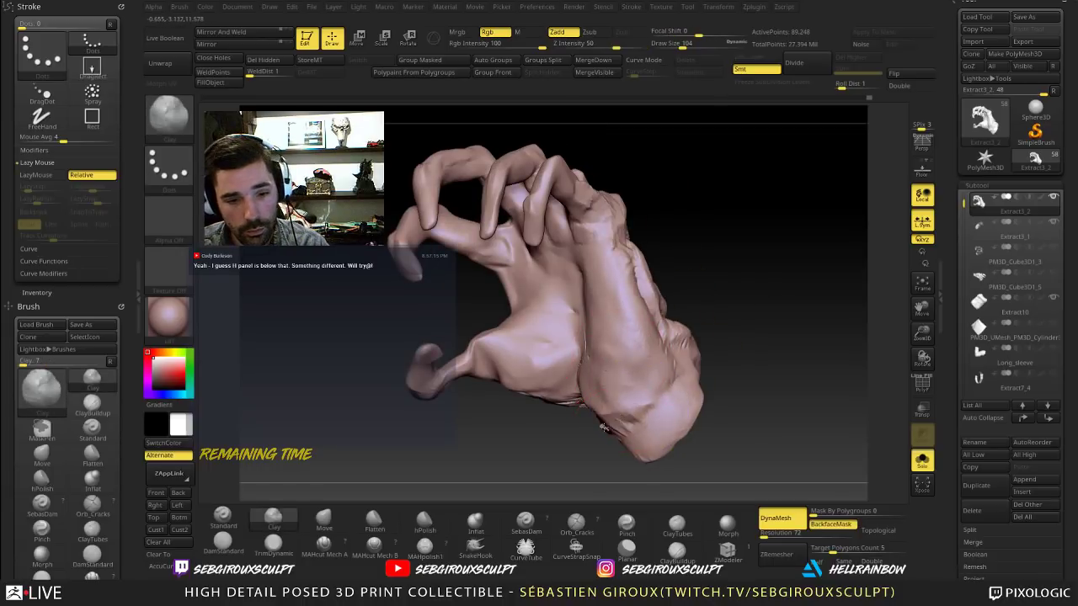
mouse_move(719, 368)
mouse_down()
mouse_move(741, 347)
mouse_move(736, 364)
mouse_move(746, 365)
mouse_up()
Step: Smooth and blend the crease between the thumb mound and the heel of the palm
shift+drag(605, 401, 594, 367)
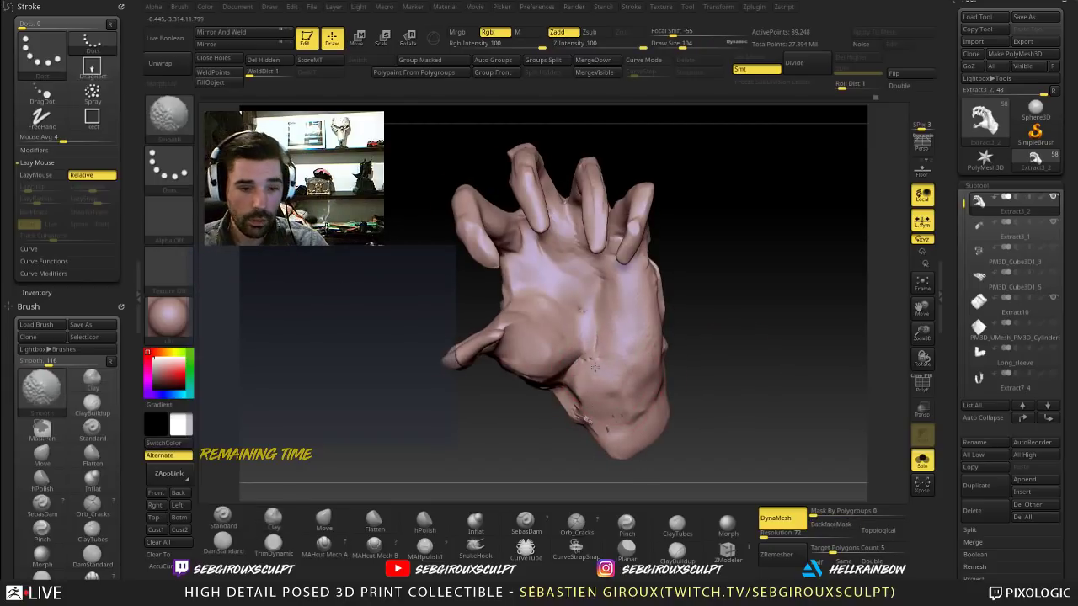
right_drag(601, 372, 580, 375)
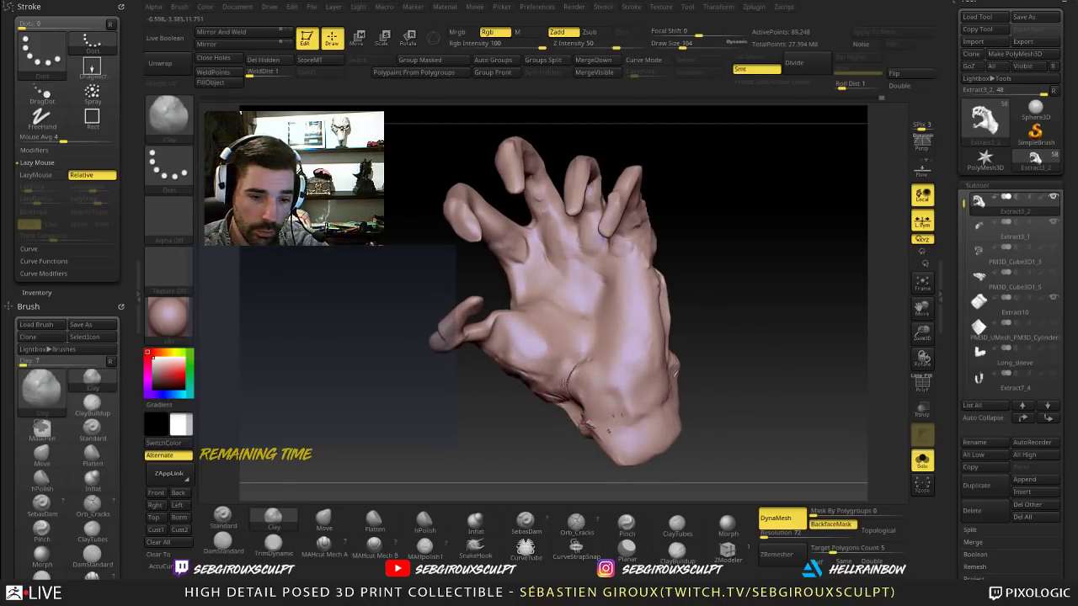
shift+drag(569, 373, 570, 368)
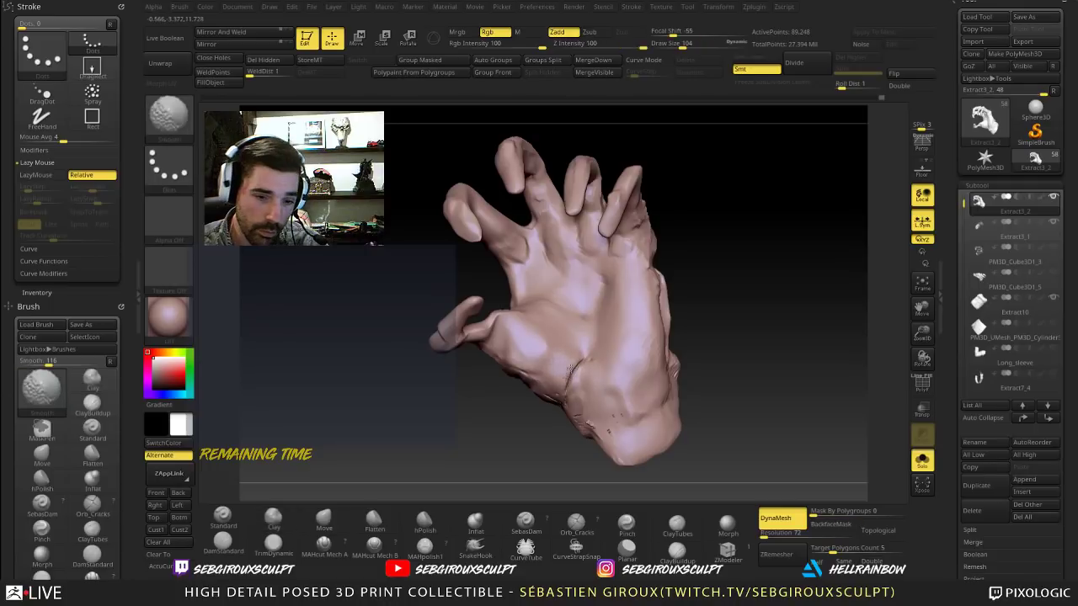
mouse_move(752, 315)
mouse_down()
mouse_move(764, 328)
mouse_move(767, 303)
mouse_up()
shift+drag(580, 338, 589, 378)
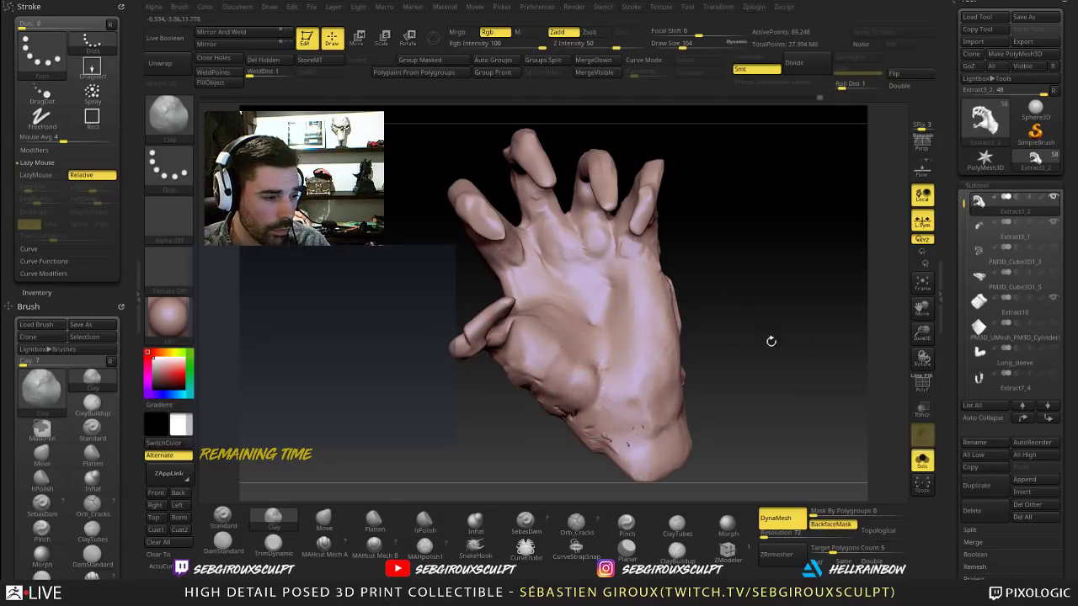
alt+drag(771, 341, 764, 322)
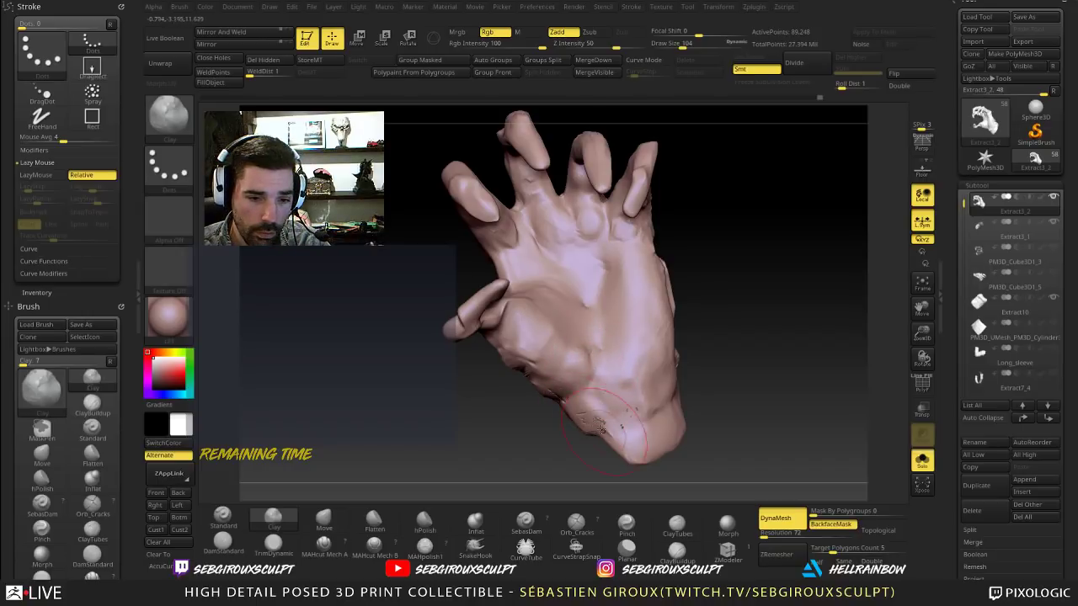
Step: Adjust the proportions of the palm, wrist and back of the hand with the Move brush at draw sizes 251, 303 and 239
drag(788, 370, 740, 354)
key(space)
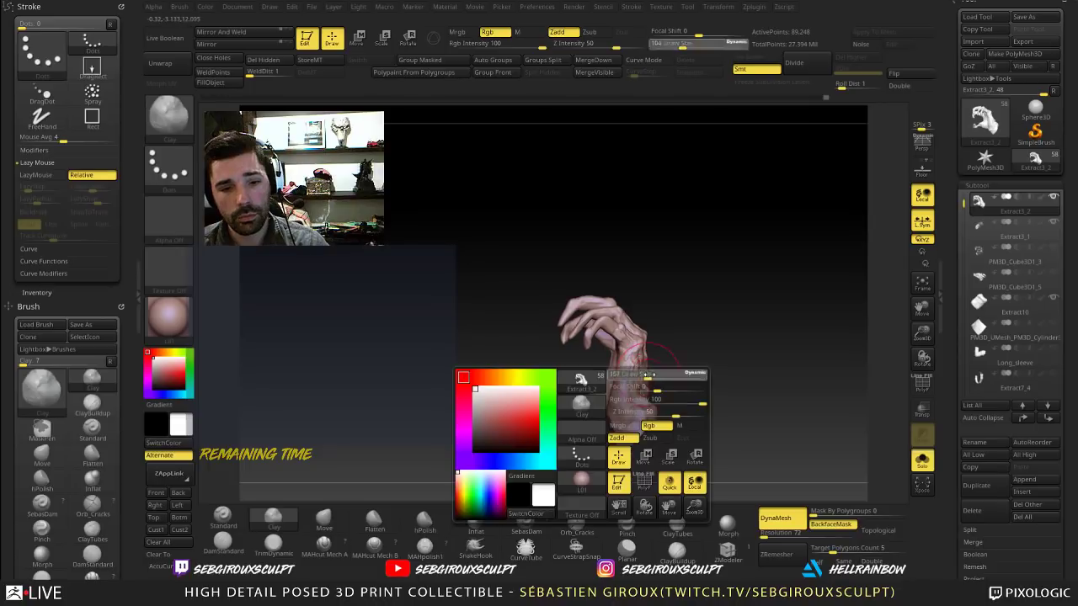
key(b)
key(m)
key(v)
key(space)
mouse_move(637, 378)
mouse_down()
mouse_move(661, 376)
mouse_move(624, 367)
mouse_up()
right_drag(623, 368, 577, 358)
right_drag(627, 389, 587, 394)
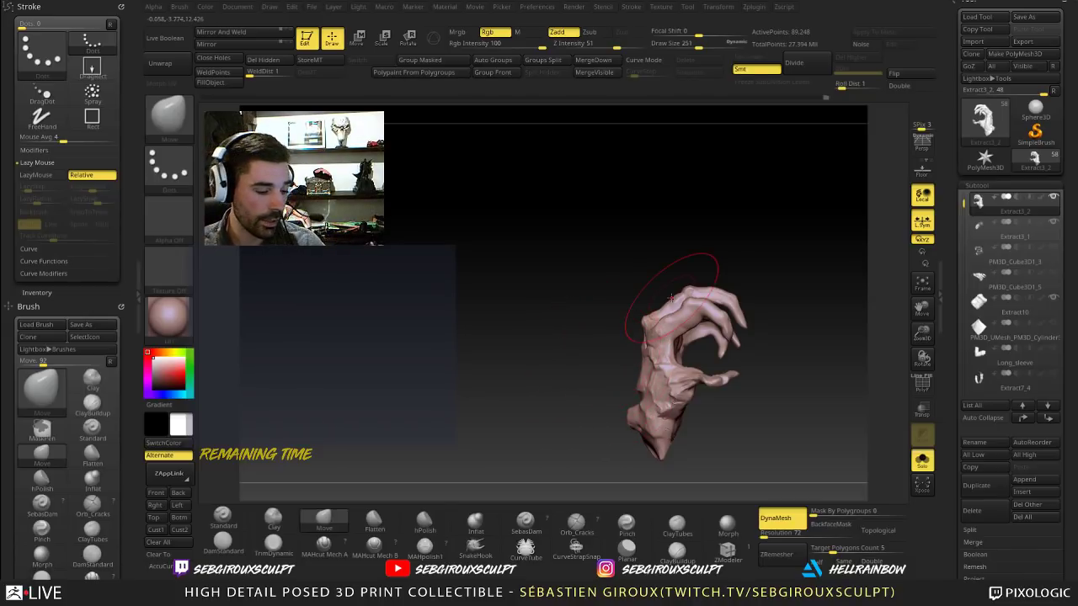
right_drag(528, 353, 690, 356)
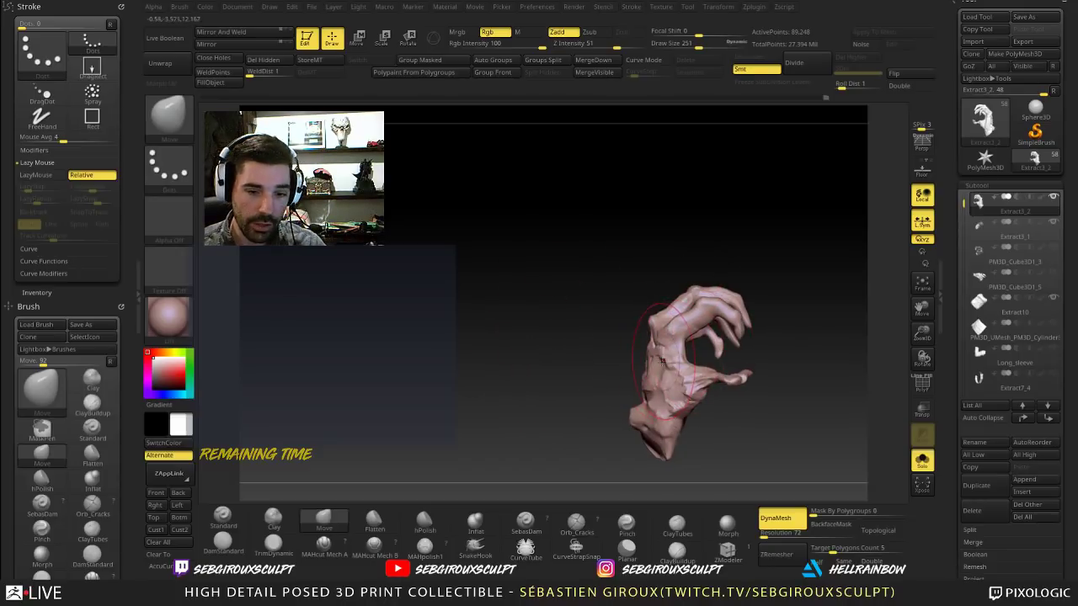
right_drag(556, 354, 635, 364)
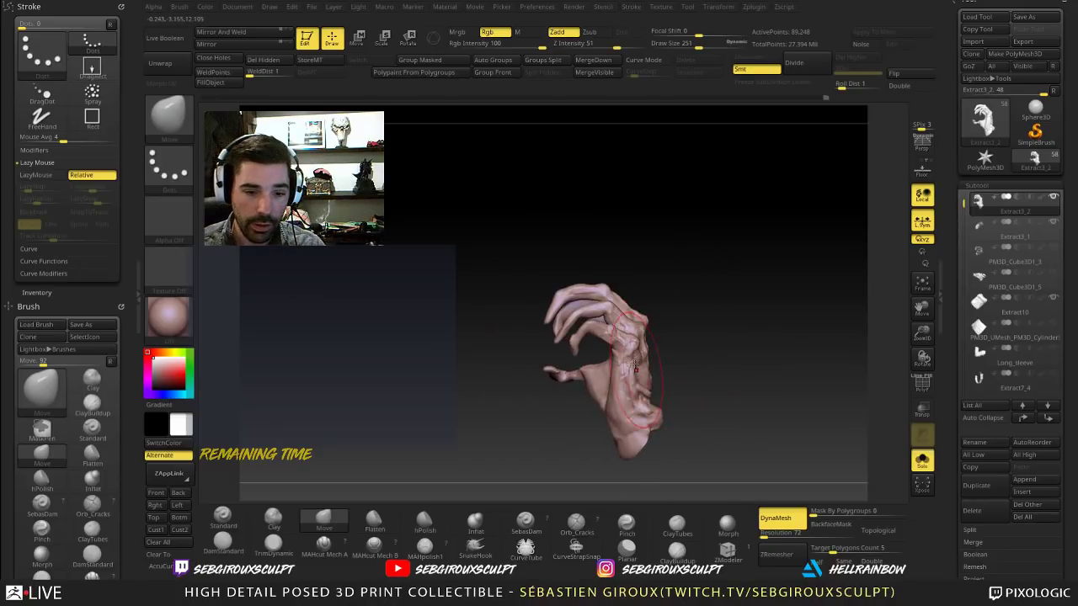
key(bracketright)
key(bracketright)
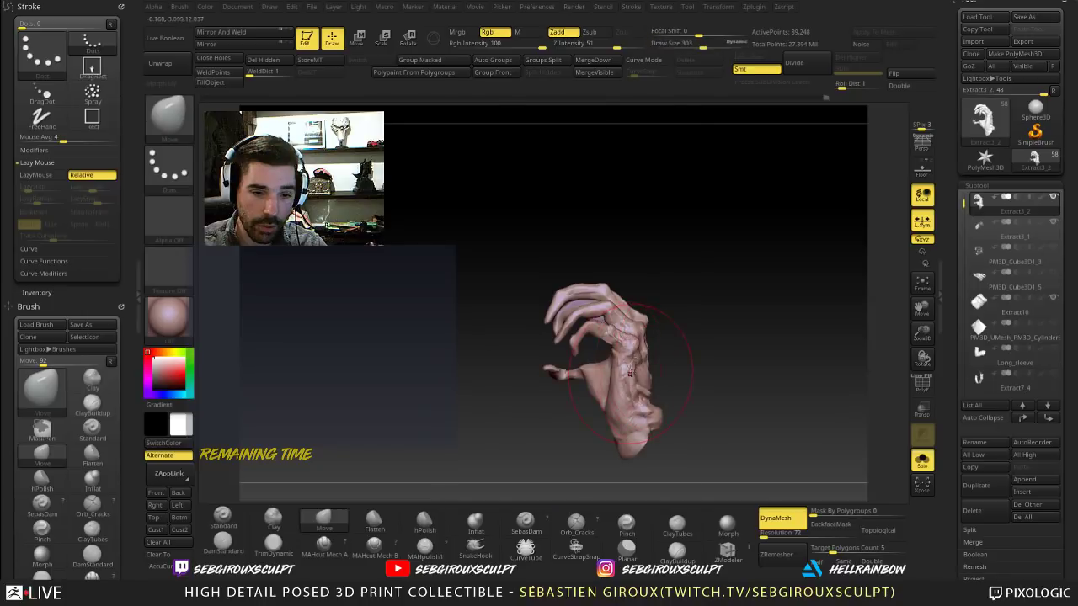
key([)
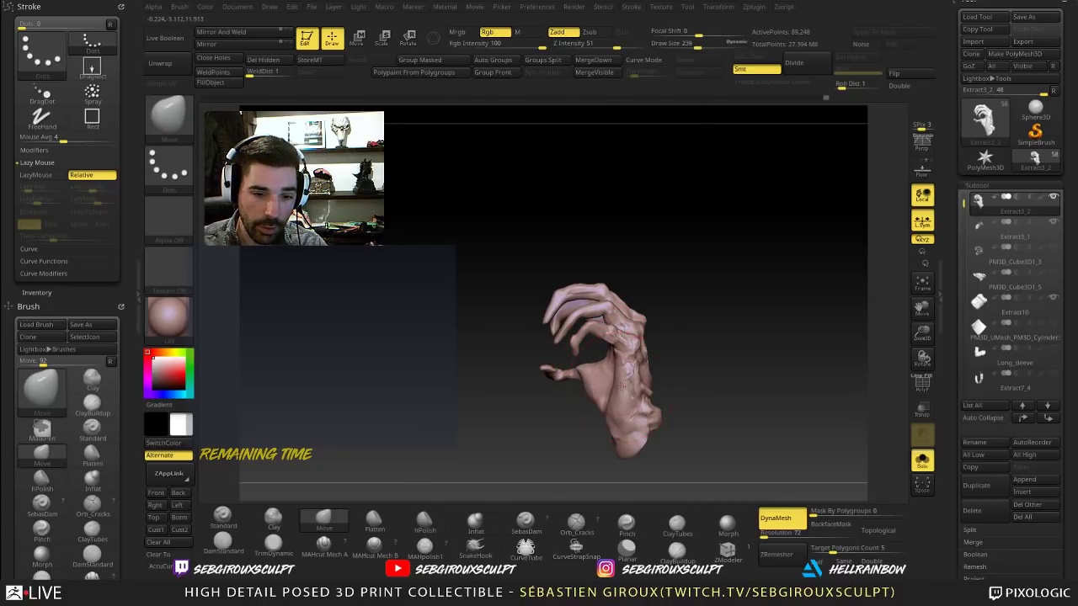
Step: Refine the curl and silhouette of the fingers with the Move brush at draw size 172
right_drag(658, 367, 523, 346)
mouse_move(704, 368)
right_down()
mouse_move(638, 343)
mouse_move(711, 329)
mouse_move(710, 243)
mouse_move(718, 266)
mouse_move(813, 264)
right_up()
key(space)
drag(664, 278, 651, 280)
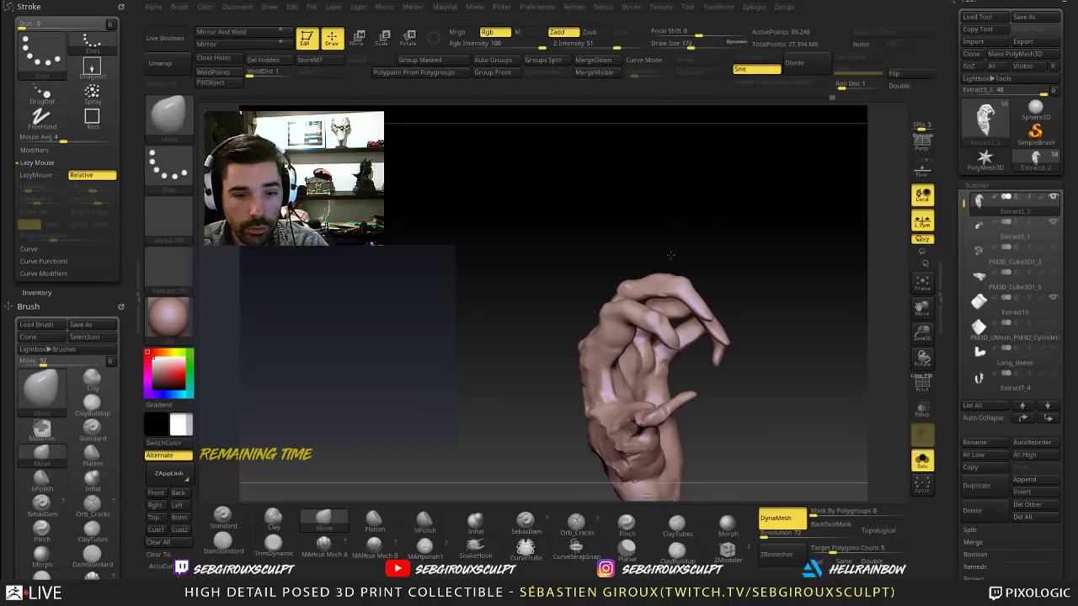
Step: Shape the palm side of the index finger with the Clay brush at draw size 136
mouse_move(671, 256)
right_down()
mouse_move(753, 289)
mouse_move(591, 330)
mouse_move(609, 330)
right_up()
key(b)
key(c)
key(l)
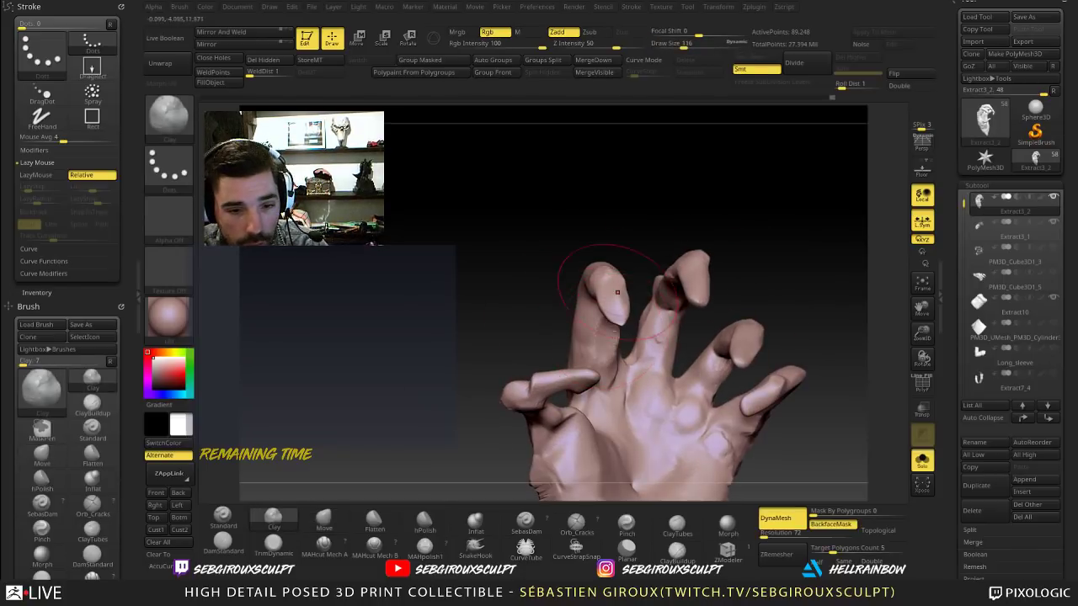
right_drag(618, 292, 618, 333)
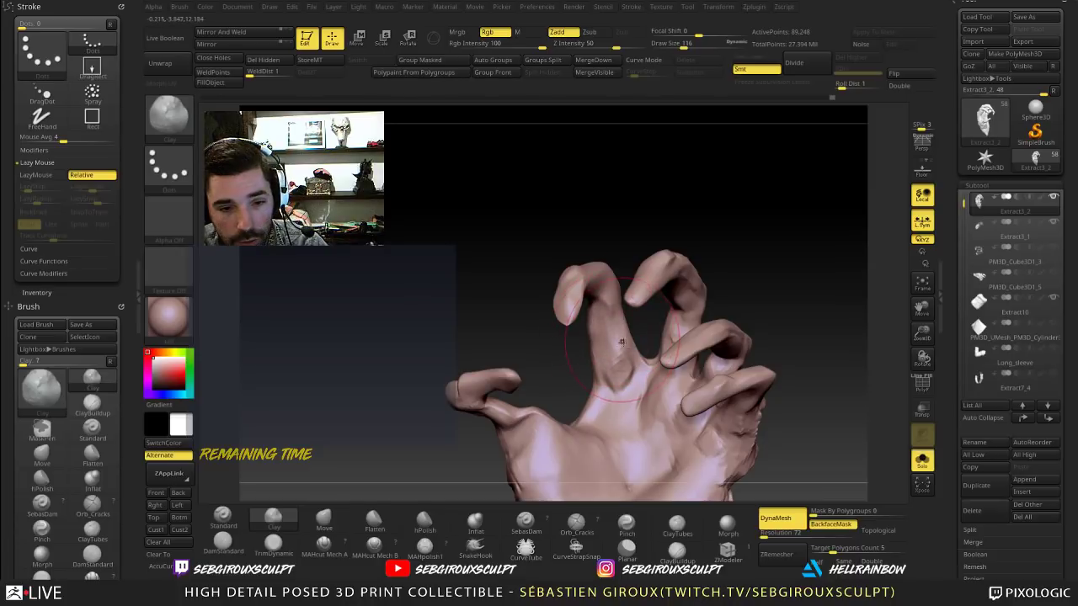
mouse_move(750, 226)
right_down()
mouse_move(777, 230)
mouse_move(775, 262)
right_up()
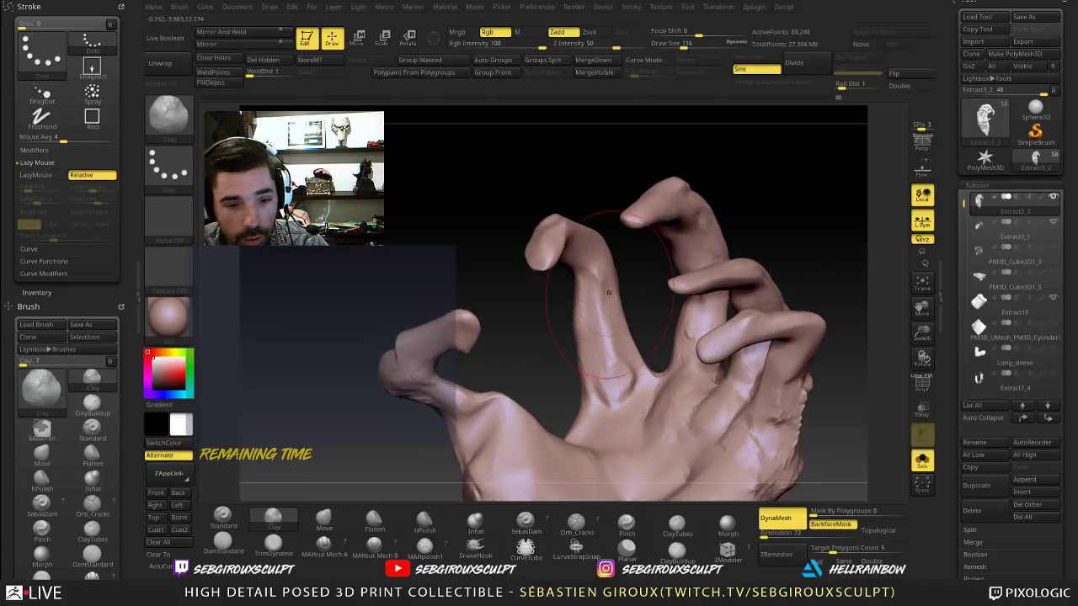
right_drag(559, 334, 580, 315)
Step: Nudge the form of the index finger with the Move brush, reducing the draw size to 66
key(b)
key(m)
key(v)
right_drag(529, 267, 555, 277)
key(space)
drag(555, 277, 549, 282)
Step: Add volume along the segments of the index finger with the Clay brush at draw size 65
key(b)
key(c)
key(l)
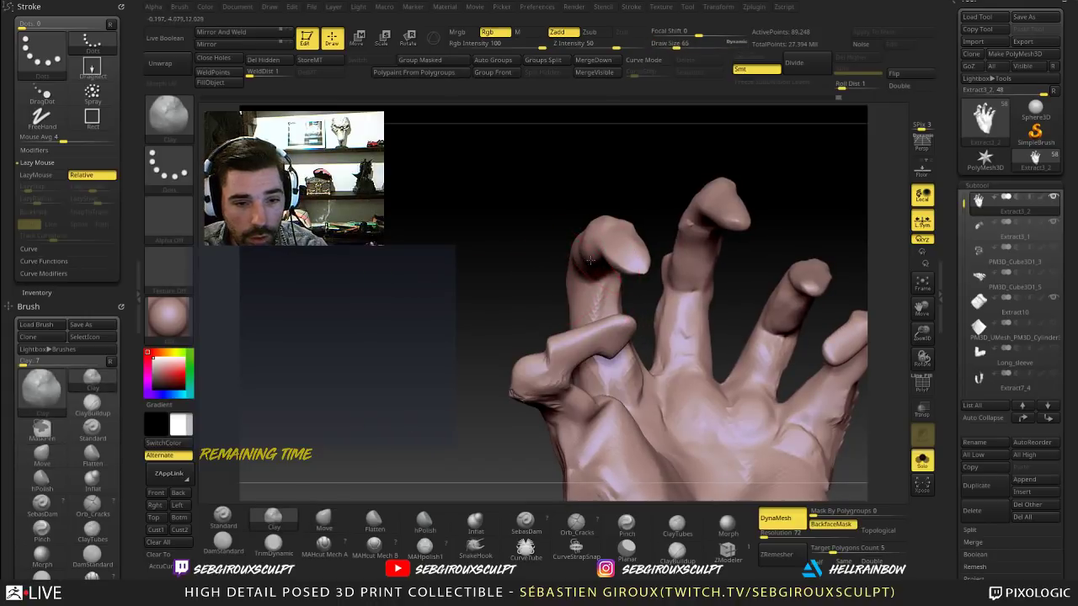
mouse_move(576, 262)
right_down()
mouse_move(639, 282)
mouse_move(722, 253)
mouse_move(684, 250)
right_up()
drag(709, 213, 704, 221)
drag(656, 187, 721, 194)
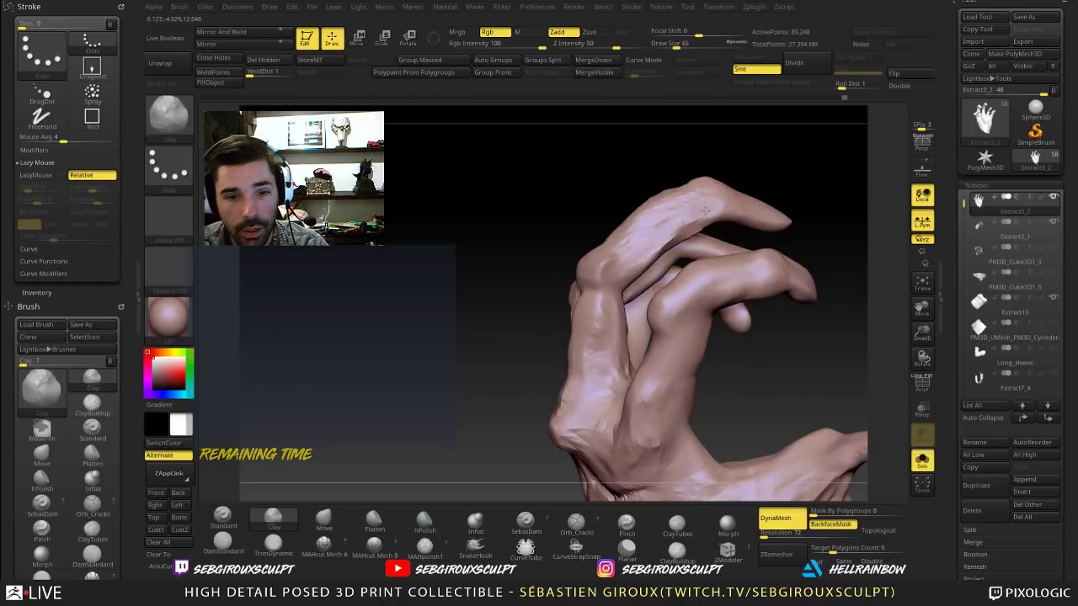
Step: Refine the palm side of the index finger and smooth it from the base up toward the middle joint
mouse_move(807, 178)
mouse_down()
mouse_move(784, 183)
mouse_move(806, 173)
mouse_move(815, 184)
mouse_up()
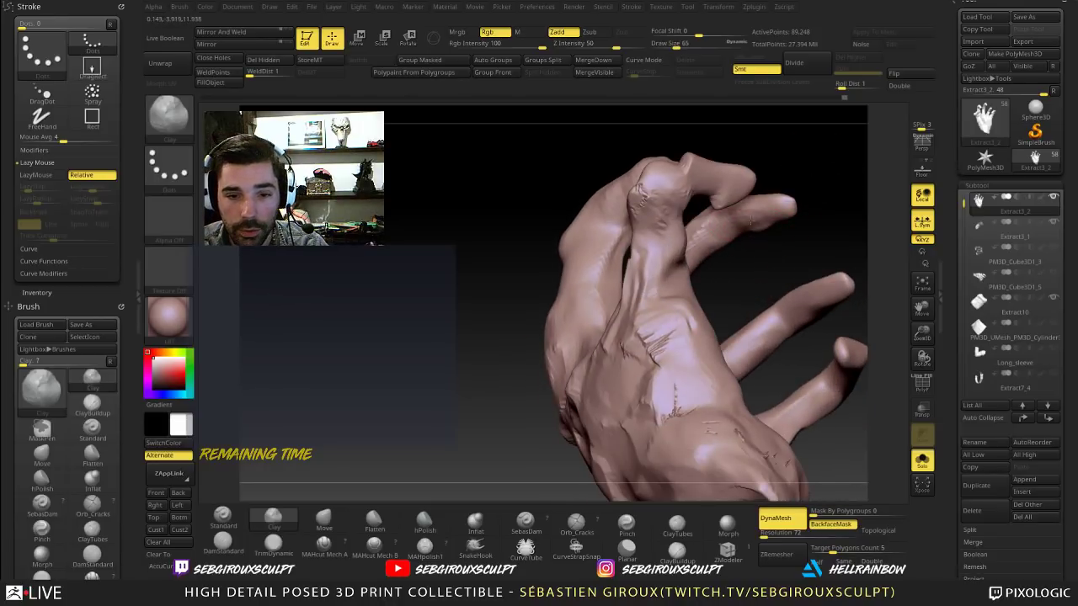
mouse_move(801, 197)
right_down()
mouse_move(789, 229)
mouse_move(716, 202)
mouse_move(732, 295)
right_up()
drag(831, 423, 833, 296)
right_drag(833, 295, 593, 269)
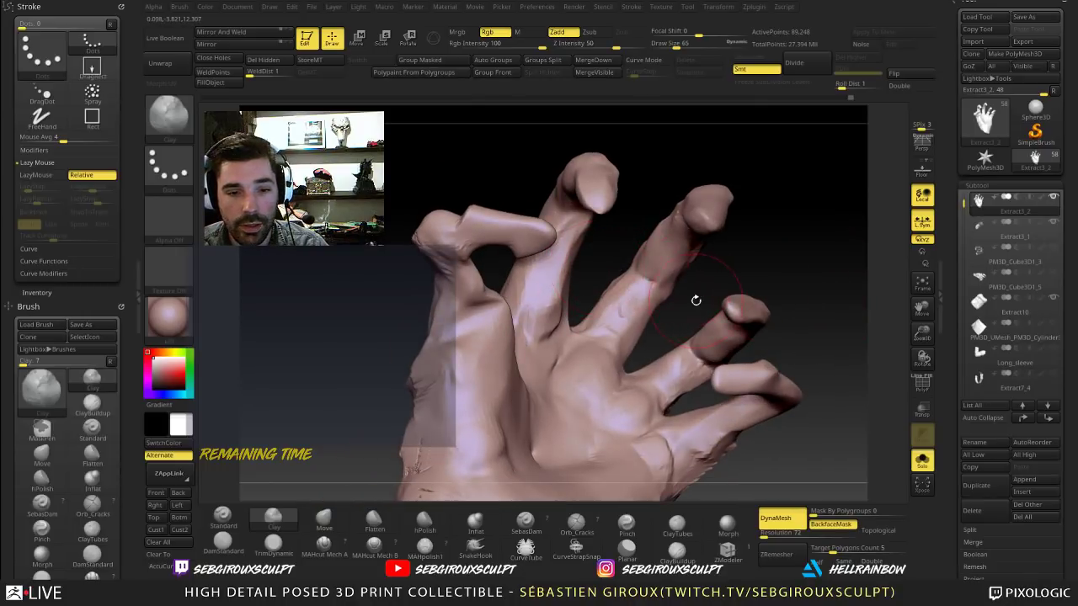
drag(696, 300, 836, 274)
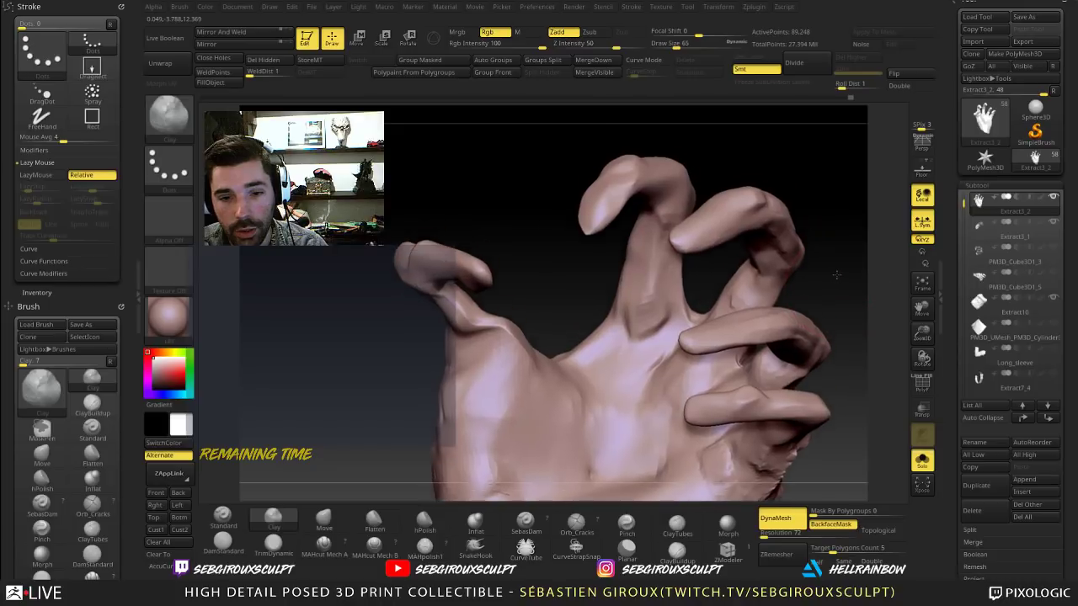
right_drag(836, 274, 822, 283)
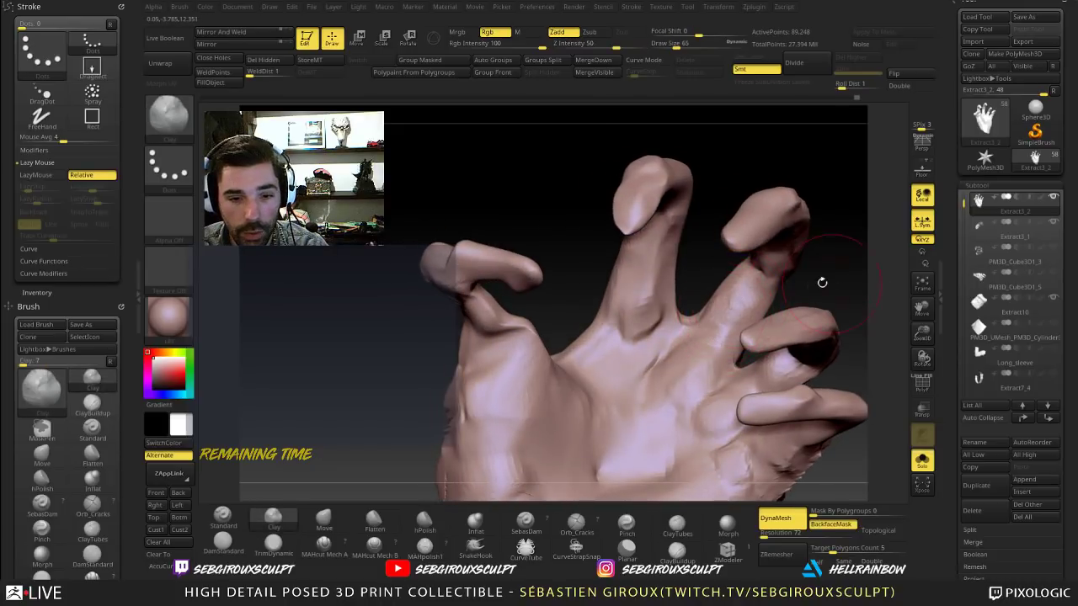
alt+drag(822, 283, 832, 277)
mouse_move(646, 326)
shift+mouse_down()
mouse_move(661, 303)
mouse_move(659, 276)
mouse_move(657, 296)
mouse_move(673, 296)
mouse_move(687, 253)
mouse_move(697, 265)
mouse_move(656, 241)
shift+mouse_up()
Step: Adjust the thickness and contour of the index finger with the Move brush at draw size 125
key(space)
key(b)
key(m)
key(v)
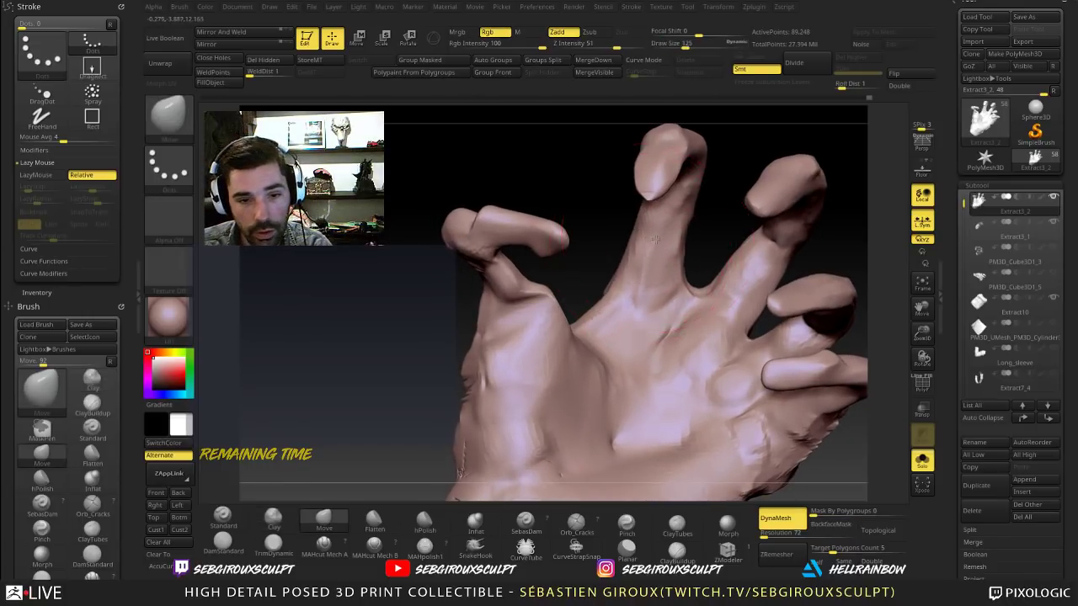
drag(596, 177, 671, 218)
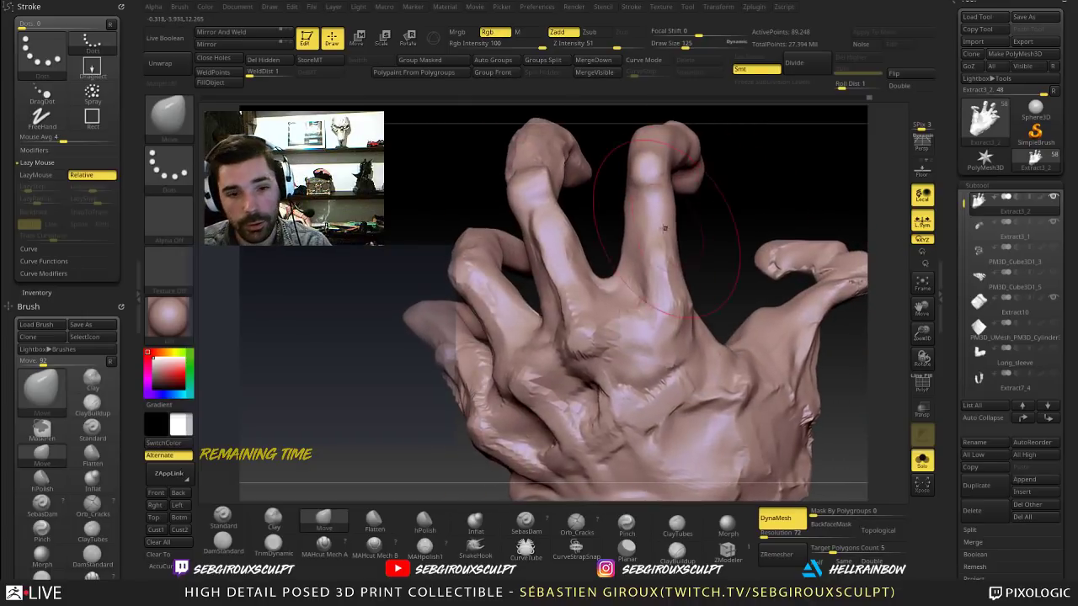
Step: Remesh the hand with DynaMesh at resolution 72 and adjust the finger shapes with the Move brush at draw size 100
key(ctrl)
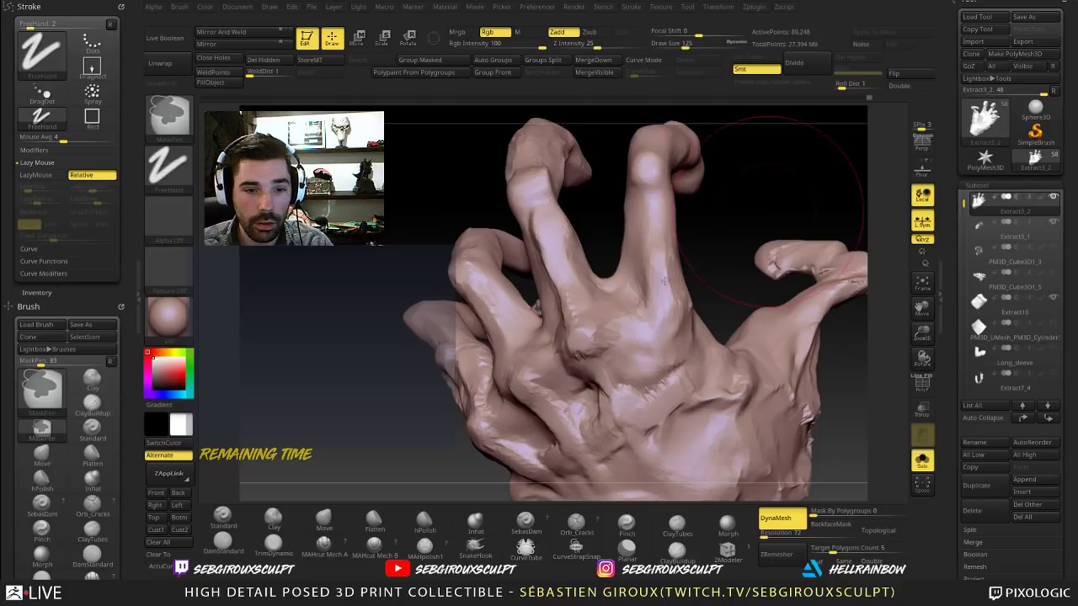
mouse_move(750, 217)
mouse_down()
mouse_move(758, 229)
mouse_move(725, 214)
mouse_move(735, 173)
mouse_move(689, 155)
mouse_move(684, 196)
mouse_up()
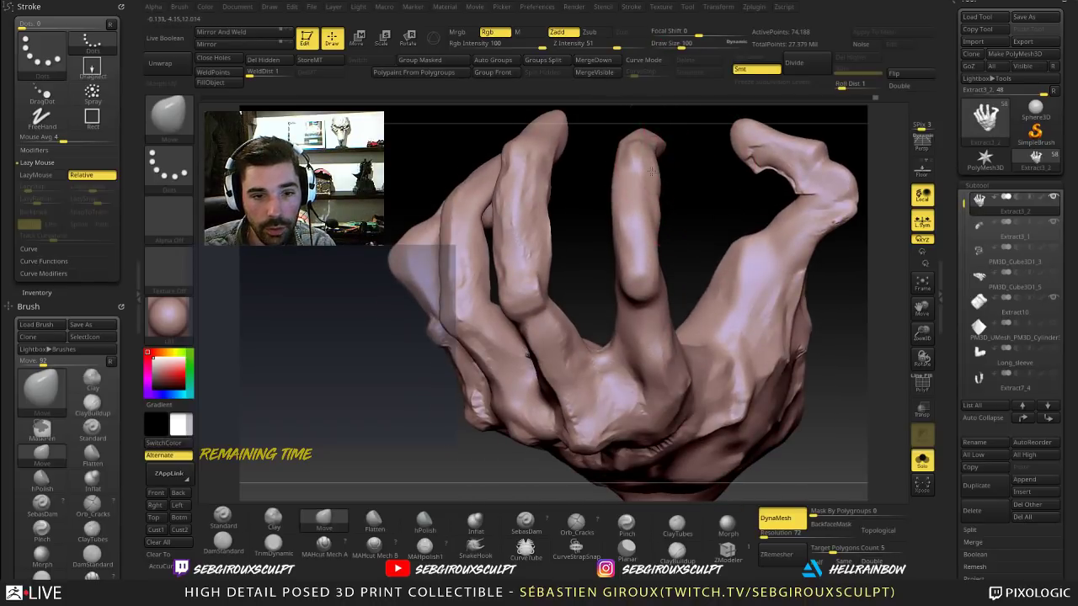
mouse_move(686, 209)
mouse_down()
mouse_move(727, 163)
mouse_move(715, 154)
mouse_move(659, 182)
mouse_move(700, 187)
mouse_move(780, 168)
mouse_move(709, 153)
mouse_up()
Step: Sculpt finer forms and joint folds on the index finger with the Clay brush at draw size 48
key(b)
key(c)
key(l)
key(s)
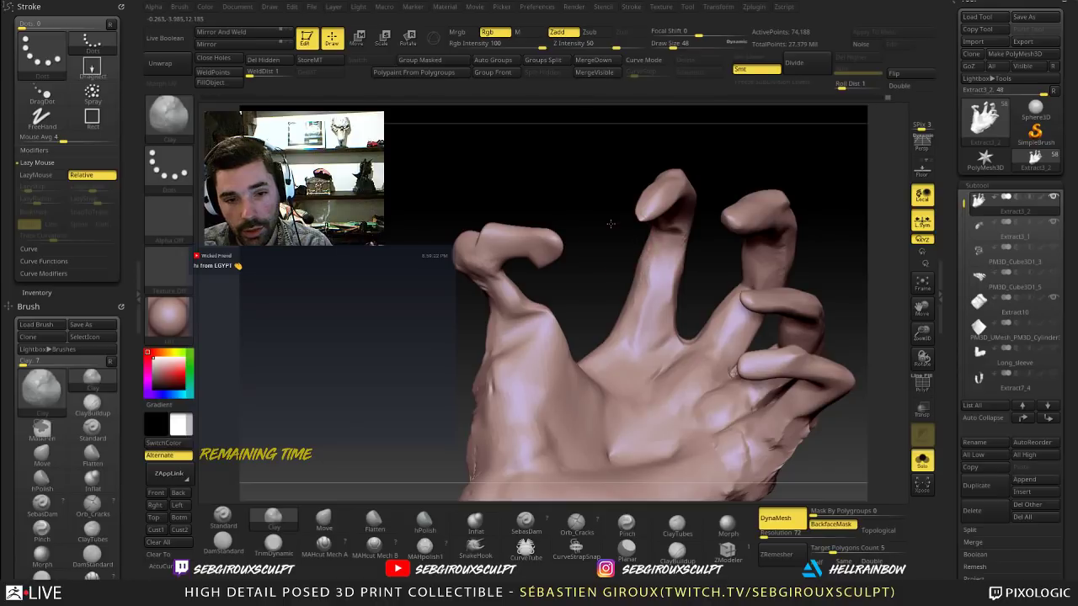
mouse_move(611, 224)
alt+mouse_down()
mouse_move(606, 245)
mouse_move(677, 245)
mouse_move(584, 244)
alt+mouse_up()
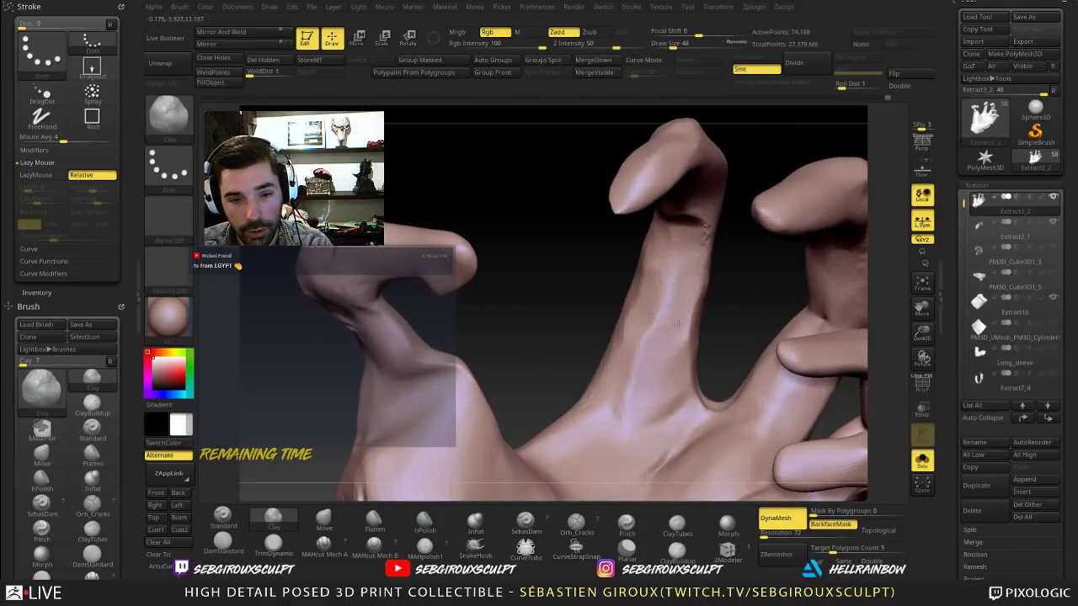
alt+drag(585, 251, 643, 240)
right_drag(643, 240, 706, 283)
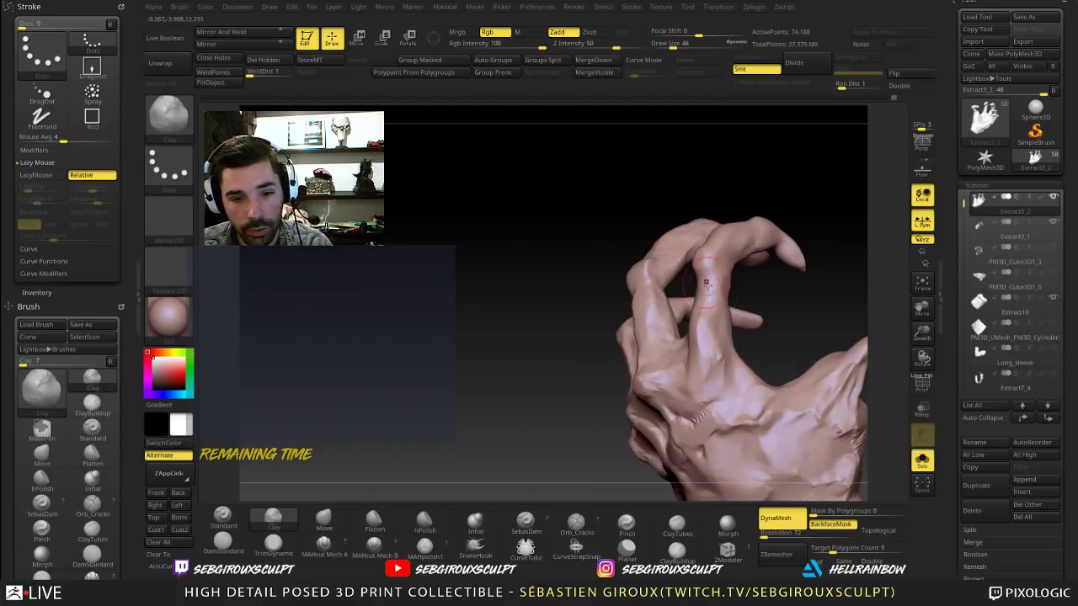
Step: Adjust the contour of the index finger with the Move brush, enlarging the draw size to 100
mouse_move(777, 292)
mouse_down()
mouse_move(813, 290)
mouse_move(808, 305)
mouse_move(729, 316)
mouse_up()
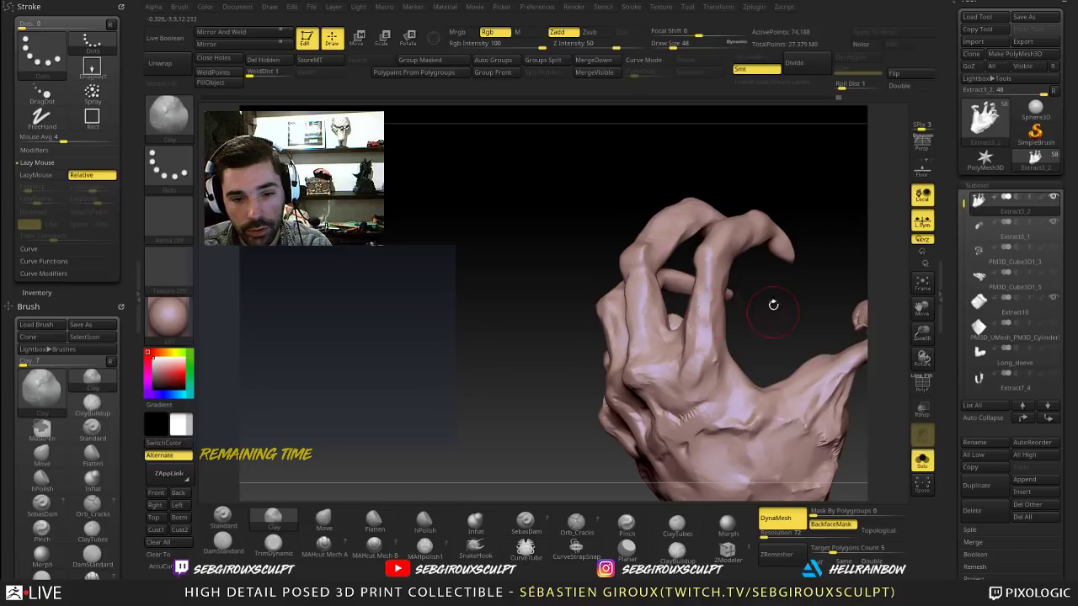
drag(773, 305, 835, 308)
key(space)
drag(665, 371, 671, 371)
key(b)
key(m)
key(v)
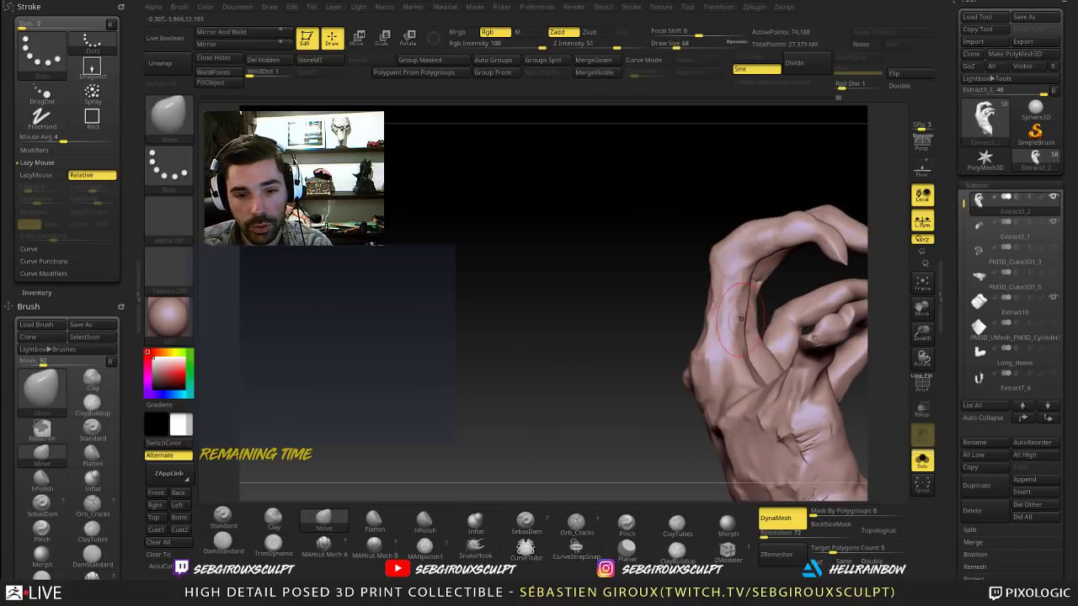
mouse_move(695, 254)
mouse_down()
mouse_move(638, 249)
mouse_move(758, 267)
mouse_move(784, 219)
mouse_move(789, 241)
mouse_move(774, 244)
mouse_up()
key(bracketright)
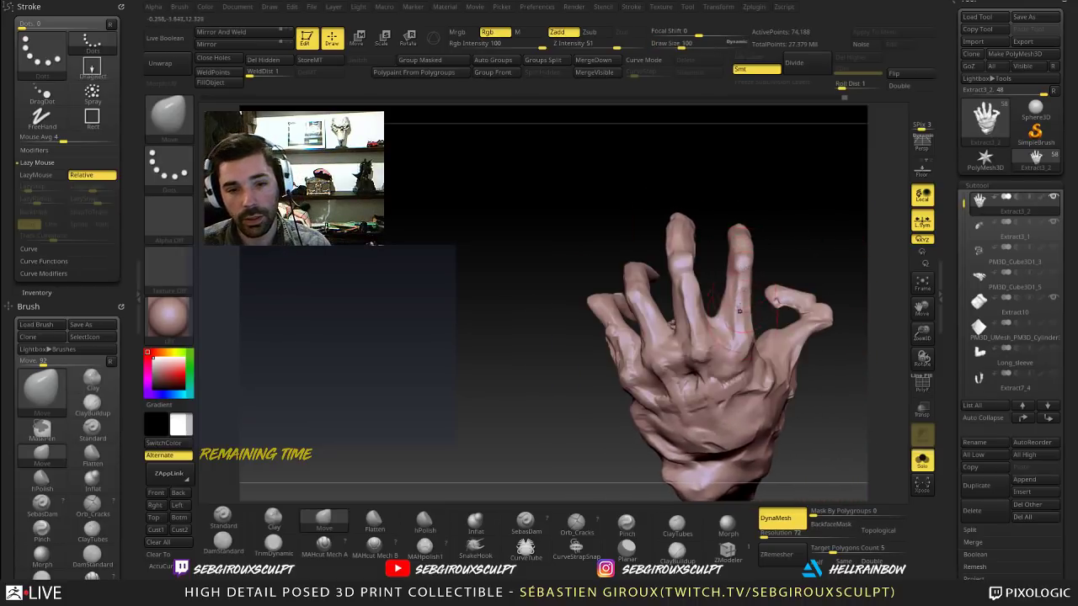
Step: Isolate the whole index finger with an inverted mask and rotate it from its base knuckle with a transpose line
mouse_move(820, 249)
ctrl+right_down()
mouse_move(797, 233)
mouse_move(816, 226)
mouse_move(783, 271)
mouse_move(794, 283)
mouse_move(768, 245)
mouse_move(732, 238)
mouse_move(709, 207)
ctrl+right_up()
ctrl+drag(748, 268, 755, 247)
mouse_move(734, 217)
right_down()
mouse_move(777, 212)
mouse_move(844, 227)
mouse_move(828, 239)
right_up()
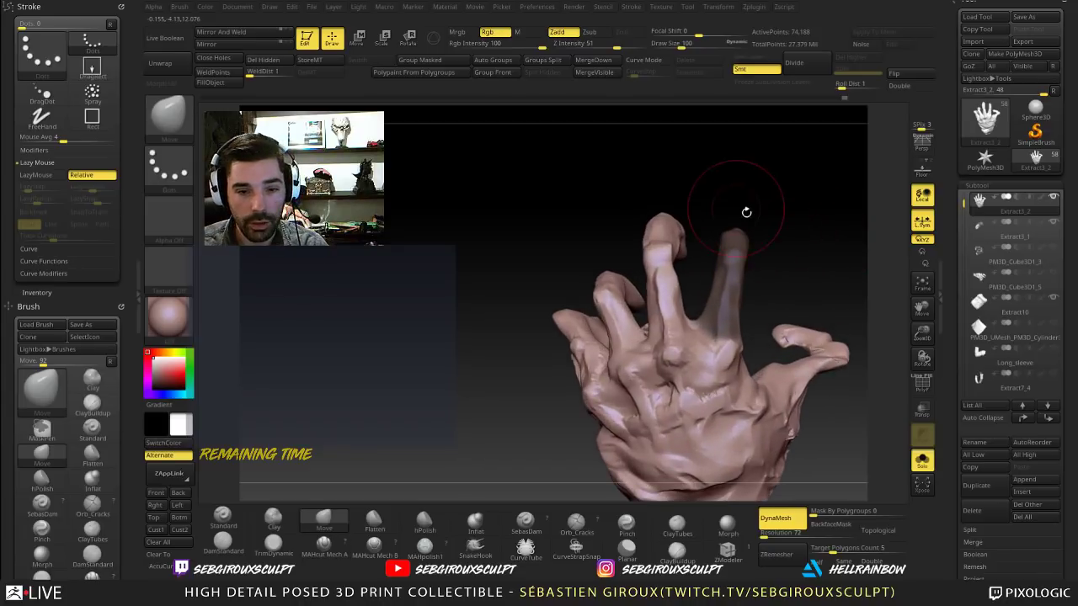
ctrl+click(782, 236)
key(r)
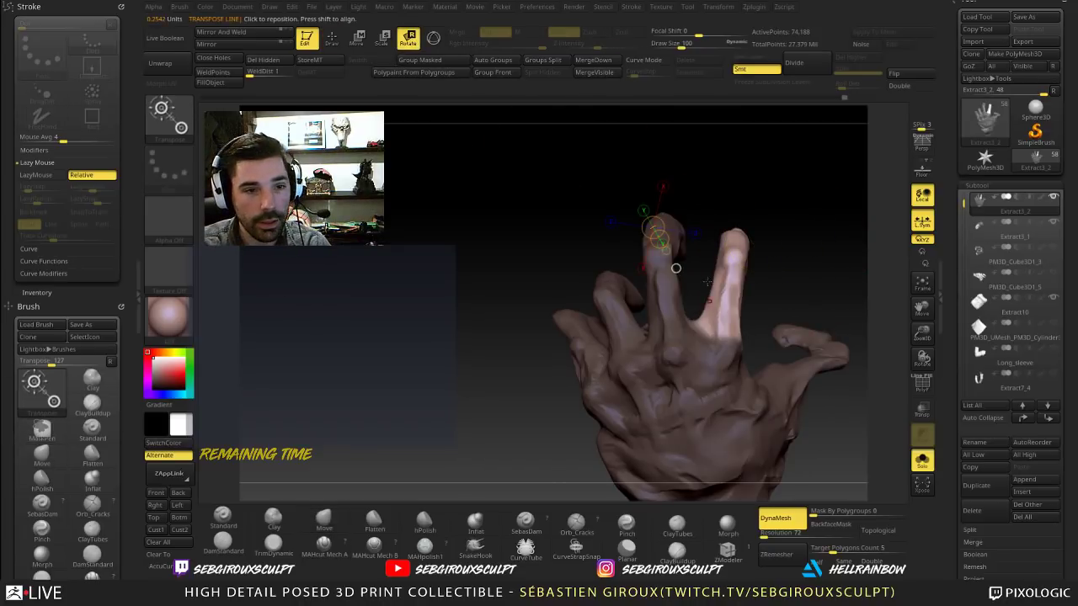
drag(722, 329, 727, 266)
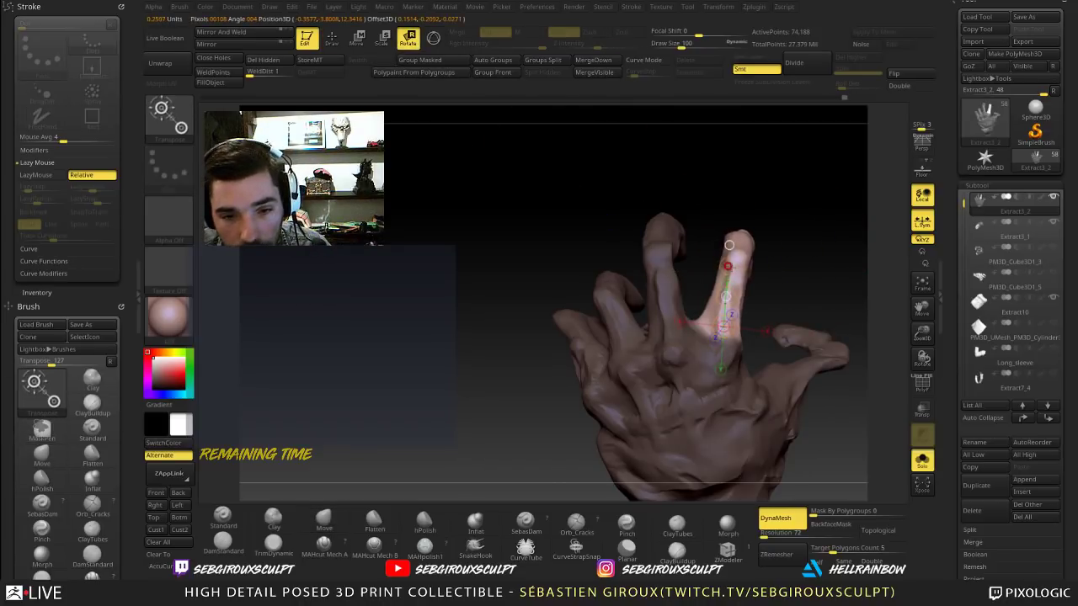
ctrl+right_drag(782, 263, 749, 235)
drag(741, 292, 737, 295)
mouse_move(745, 244)
right_down()
mouse_move(810, 225)
mouse_move(762, 240)
right_up()
key(q)
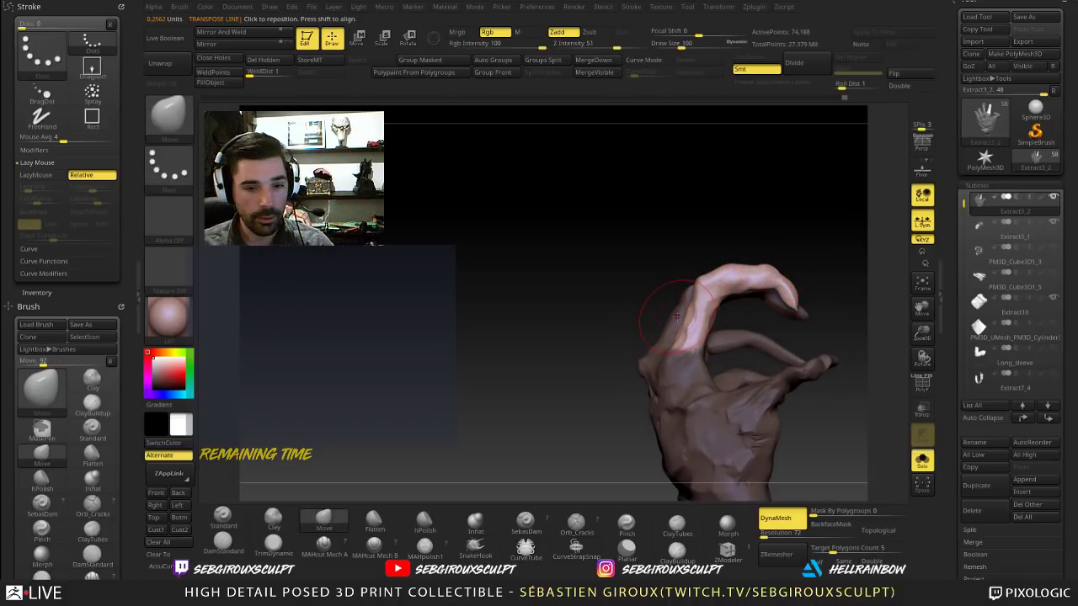
Step: Mask everything except the index finger beyond its middle joint and rotate that part to bend it further downward
ctrl+drag(736, 279, 741, 276)
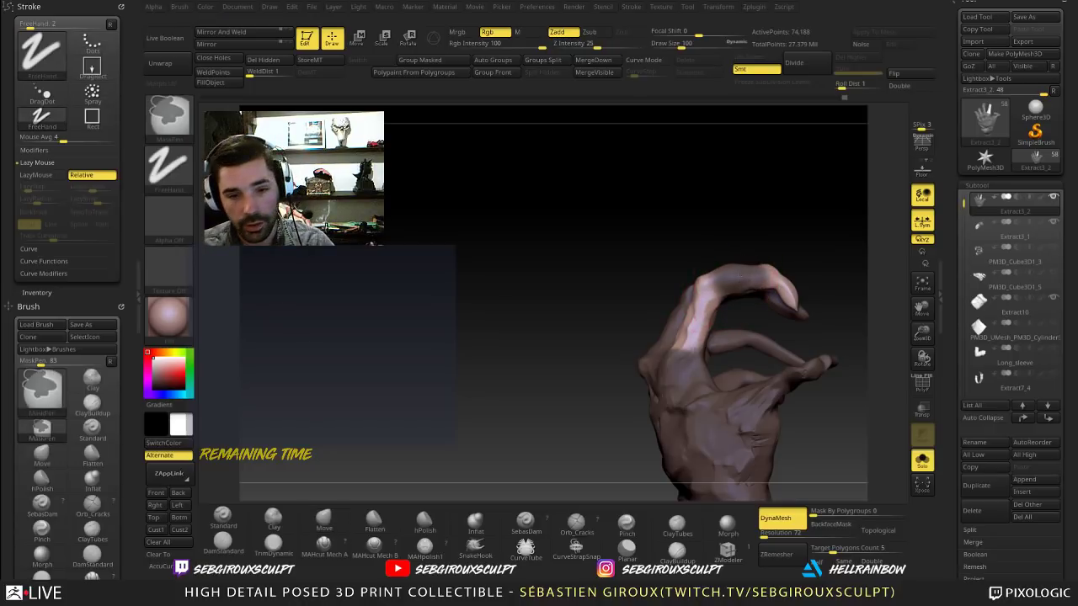
ctrl+drag(820, 260, 821, 262)
ctrl+drag(754, 276, 746, 273)
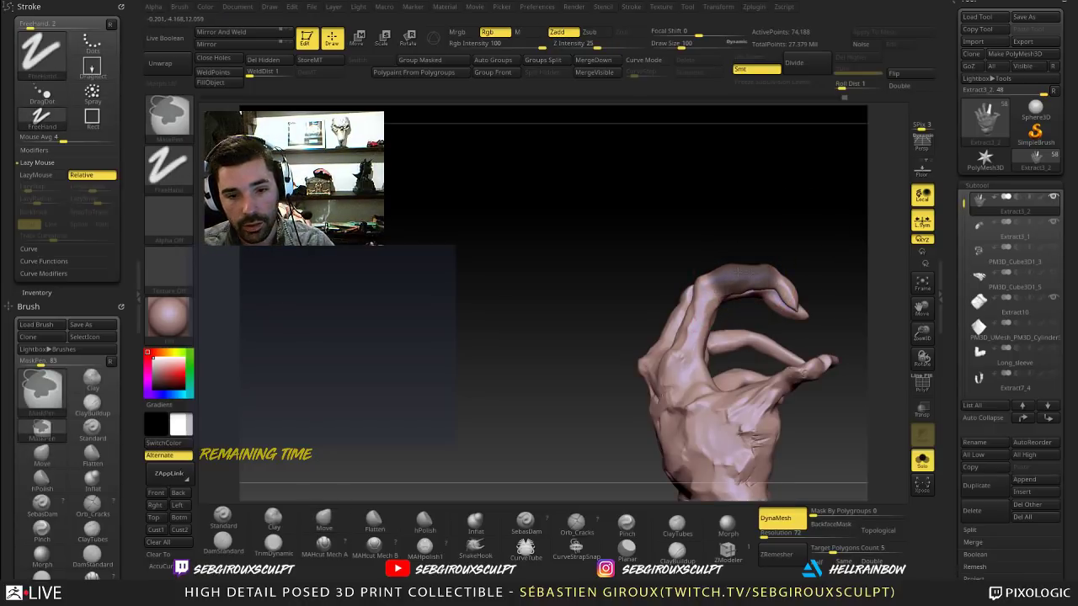
right_drag(834, 271, 789, 230)
ctrl+click(787, 229)
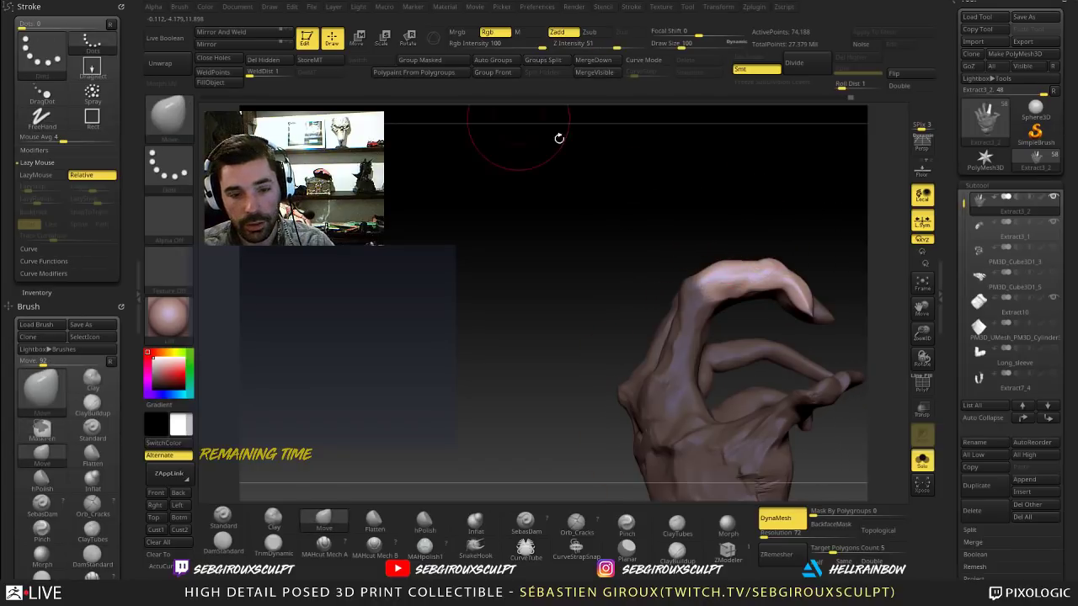
click(405, 47)
mouse_move(699, 296)
mouse_down()
mouse_move(765, 268)
mouse_move(770, 277)
mouse_up()
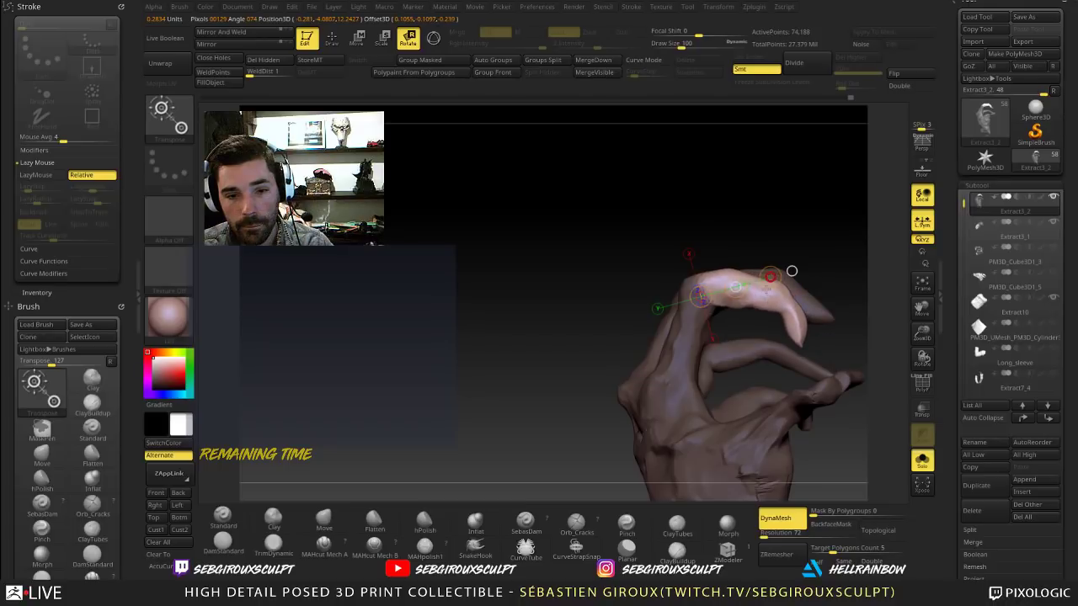
right_drag(819, 239, 810, 290)
drag(770, 272, 775, 284)
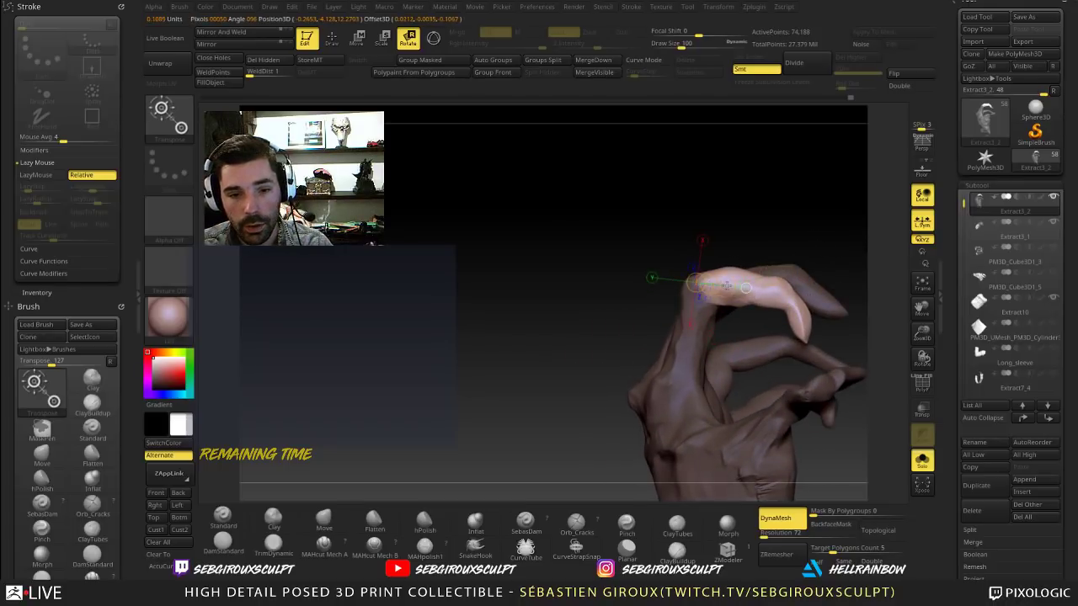
Step: Reshape the index fingertip with the Move brush at draw size 65
key(q)
right_drag(783, 291, 795, 285)
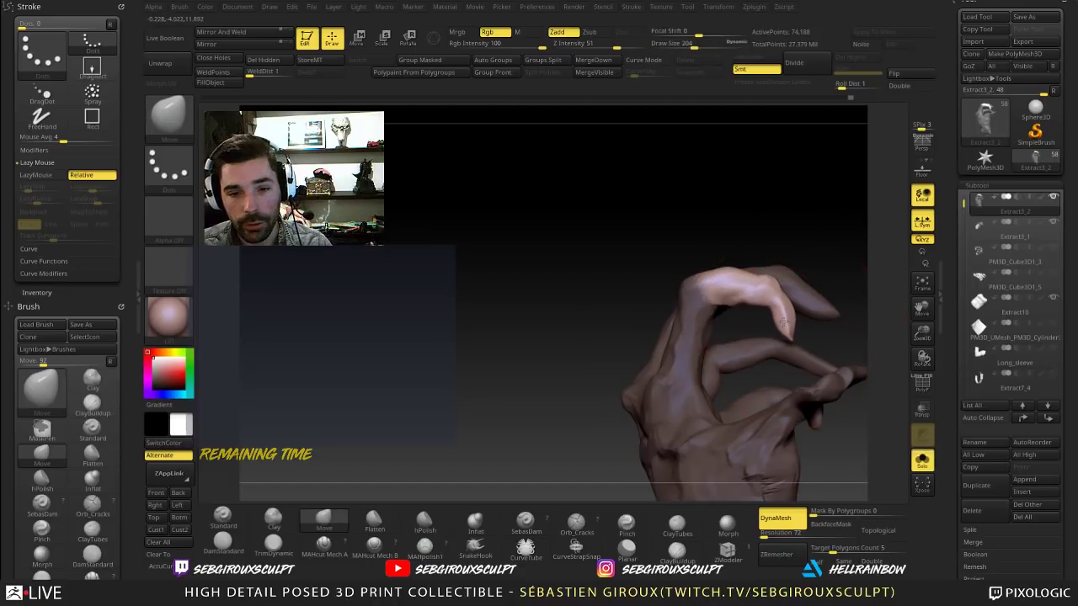
right_drag(783, 322, 774, 318)
key(s)
drag(788, 303, 772, 301)
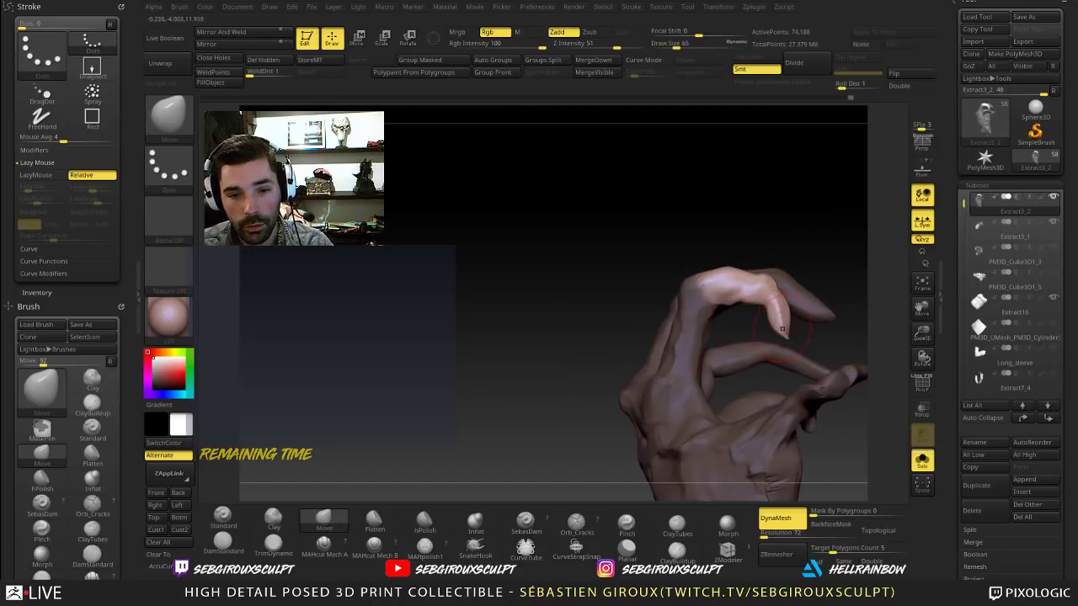
Step: Extend the mask over the index finger so only its last segment stays editable
right_drag(823, 305, 837, 264)
ctrl+drag(762, 295, 742, 293)
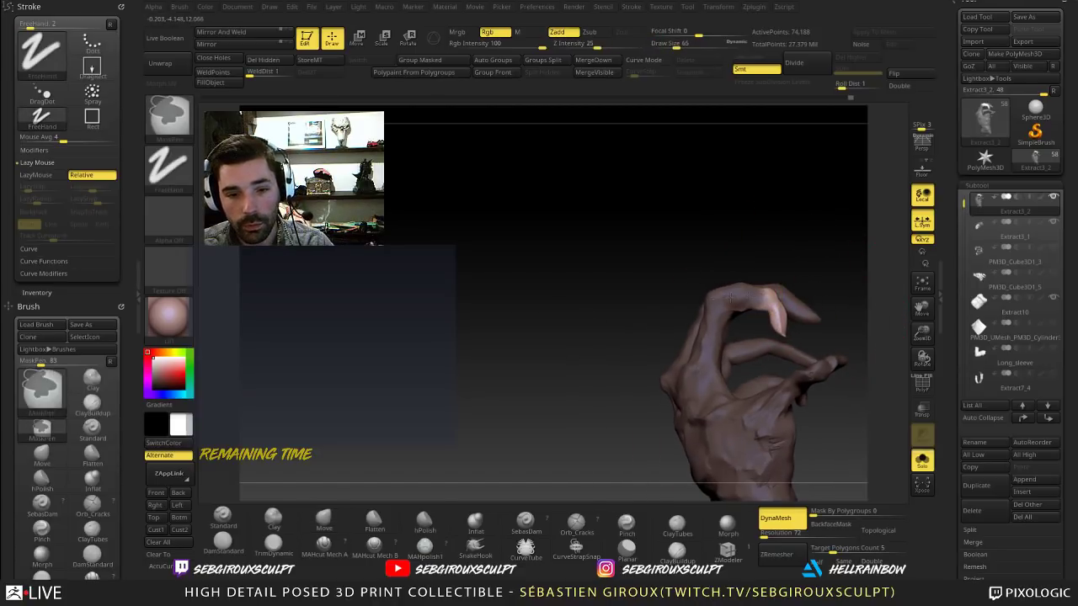
mouse_move(756, 285)
right_down()
mouse_move(730, 260)
mouse_move(751, 286)
right_up()
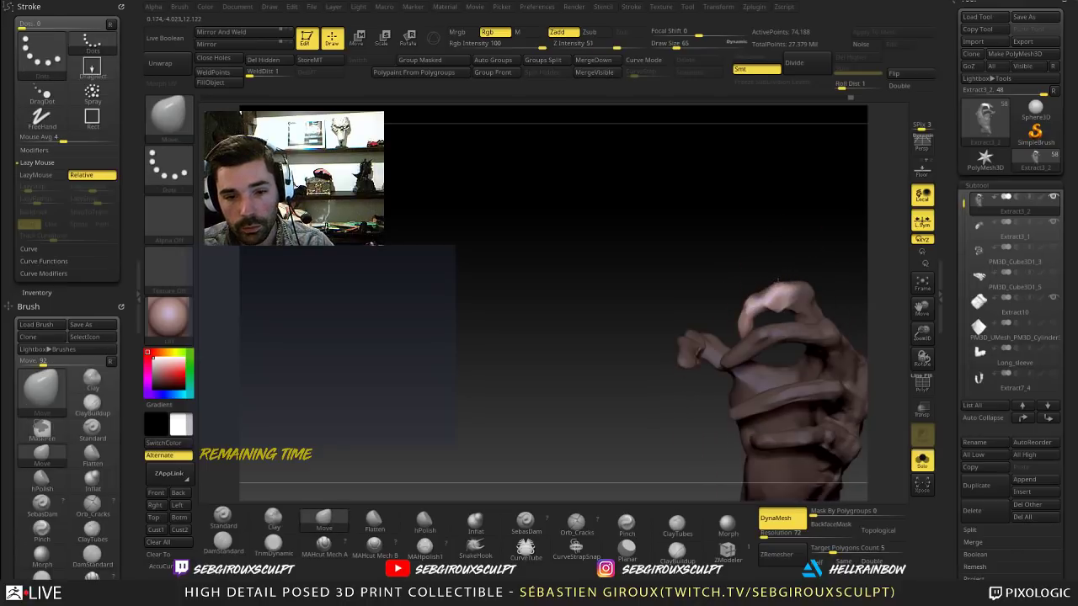
ctrl+drag(758, 302, 776, 305)
ctrl+click(799, 260)
right_drag(799, 260, 836, 261)
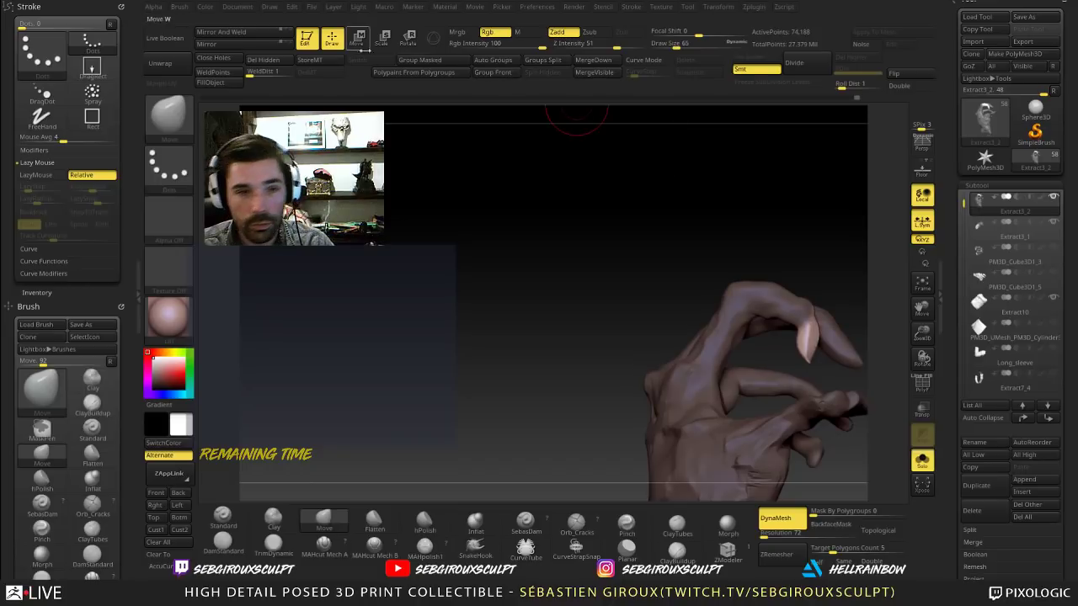
Step: Place a transpose line along the index finger's last segment and rotate the segment into better alignment
click(358, 38)
mouse_move(811, 320)
mouse_down()
mouse_move(803, 360)
mouse_move(813, 349)
mouse_move(813, 364)
mouse_up()
alt+drag(840, 276, 770, 288)
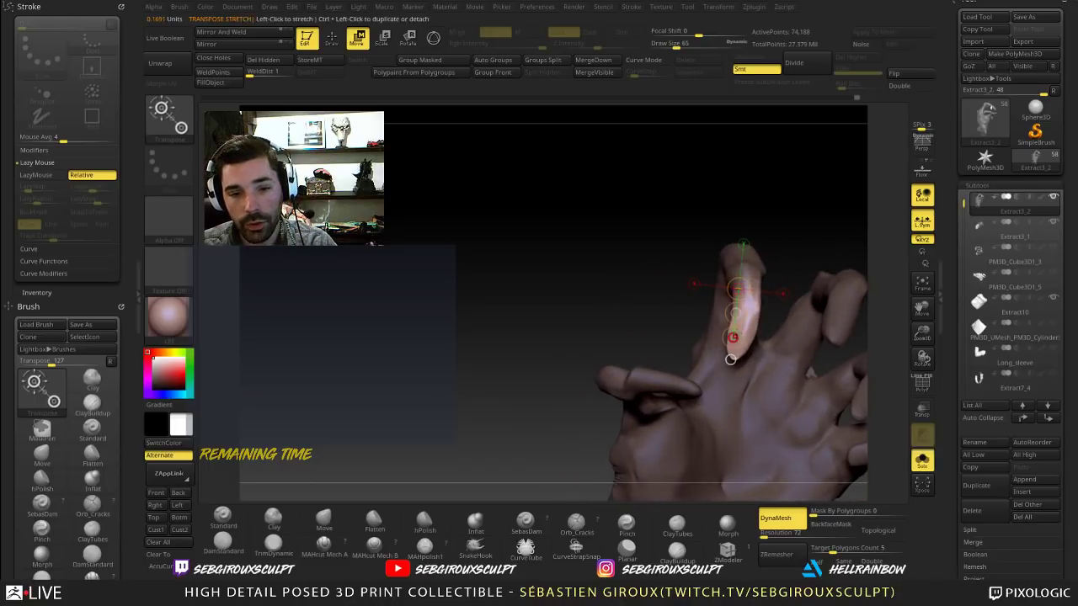
key(r)
drag(731, 339, 733, 338)
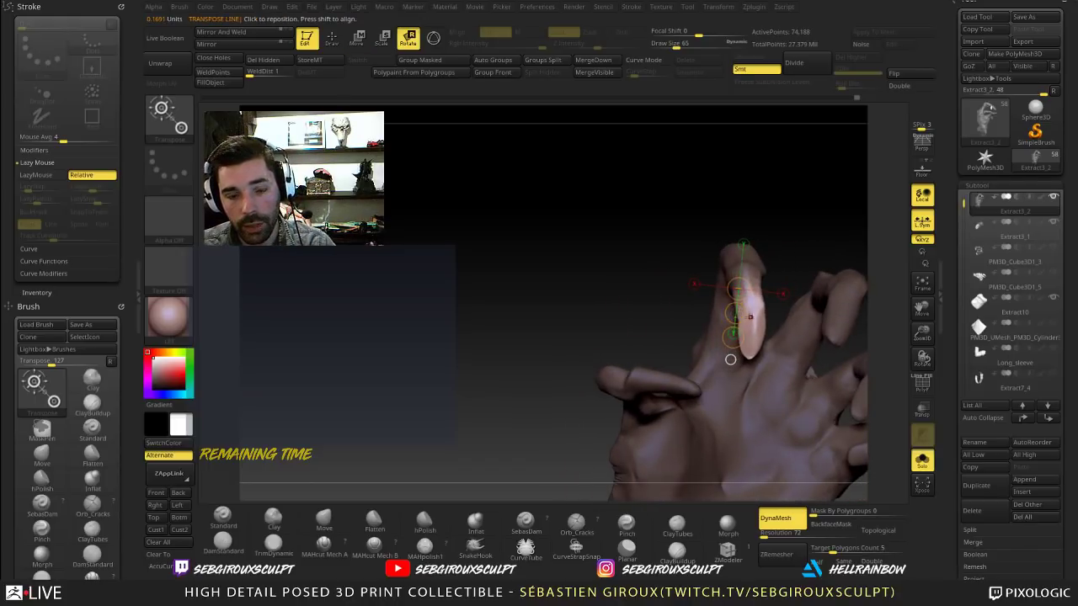
key(q)
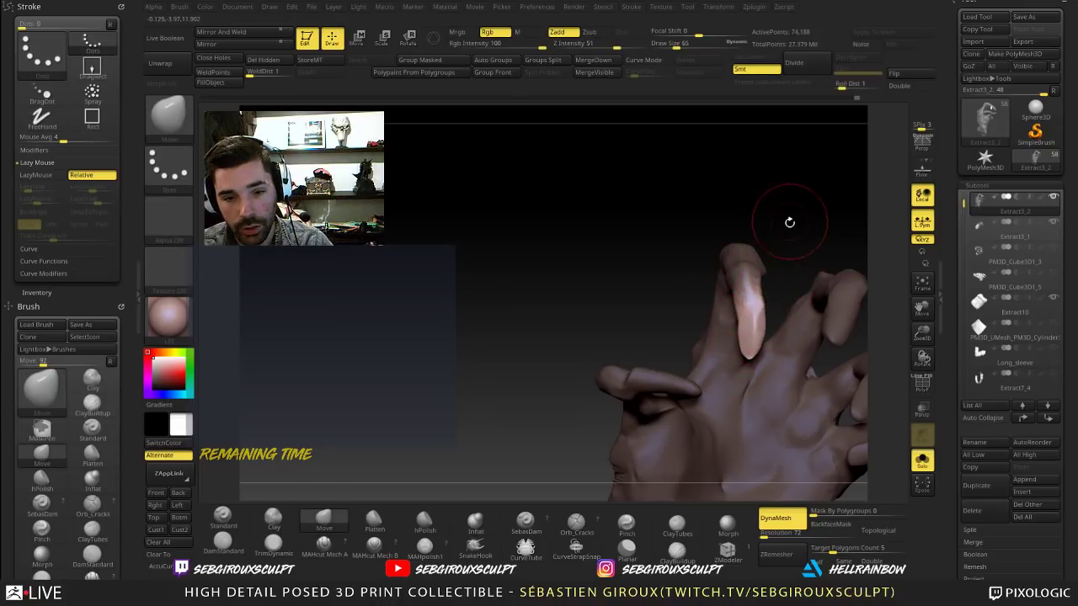
Step: Redraw the transpose line on the index fingertip and fine-tune the tip's position and angle by moving and rotating it
key(w)
drag(755, 301, 753, 340)
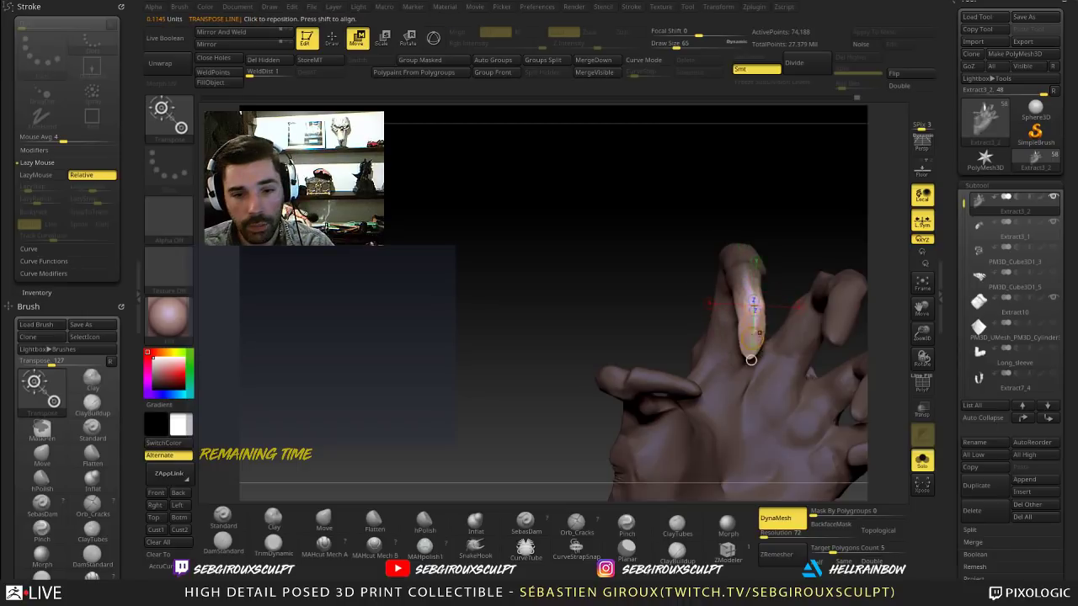
key(r)
key(w)
key(r)
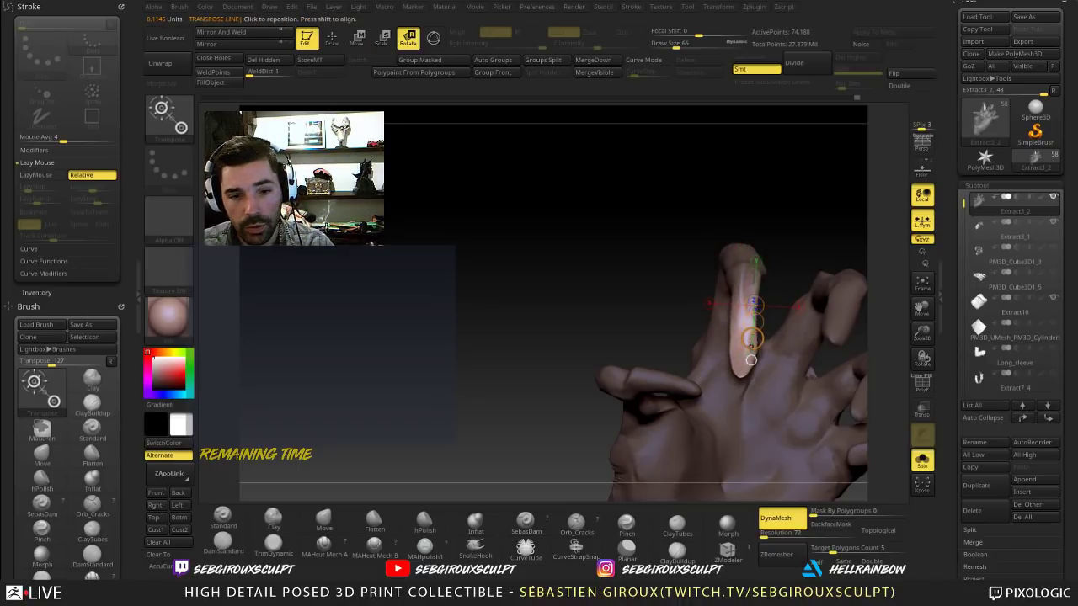
key(w)
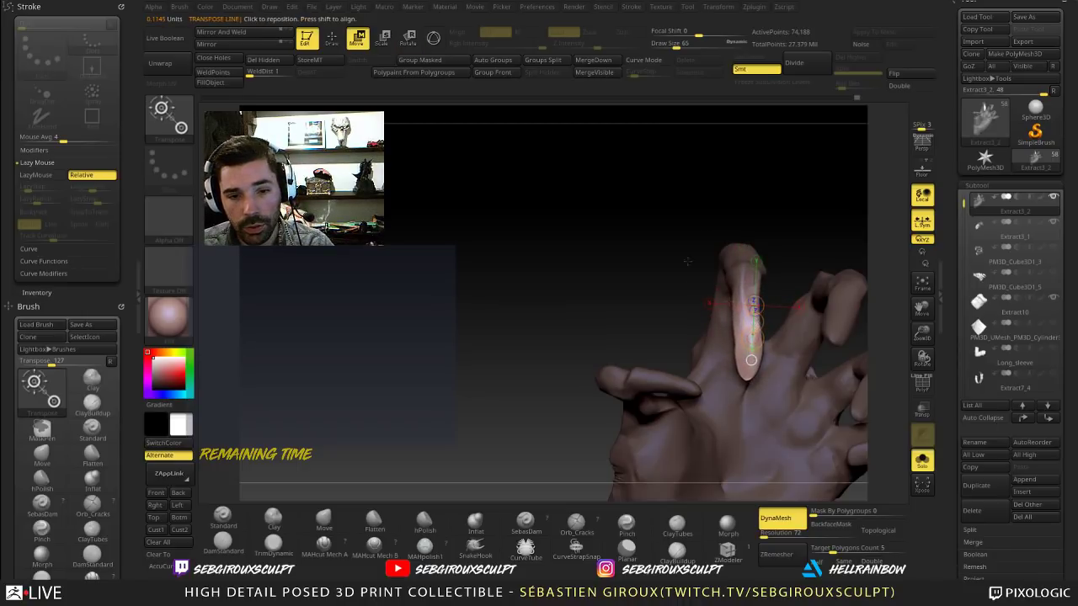
mouse_move(687, 261)
mouse_down()
mouse_move(791, 279)
mouse_move(792, 297)
mouse_move(830, 272)
mouse_move(745, 294)
mouse_move(741, 329)
mouse_up()
Step: Rotate the index finger's last segment again from the side with a new transpose line
key(q)
key(b)
key(c)
key(l)
mouse_move(596, 244)
mouse_down()
mouse_move(727, 197)
mouse_move(776, 226)
mouse_move(820, 319)
mouse_move(808, 318)
mouse_move(843, 328)
mouse_up()
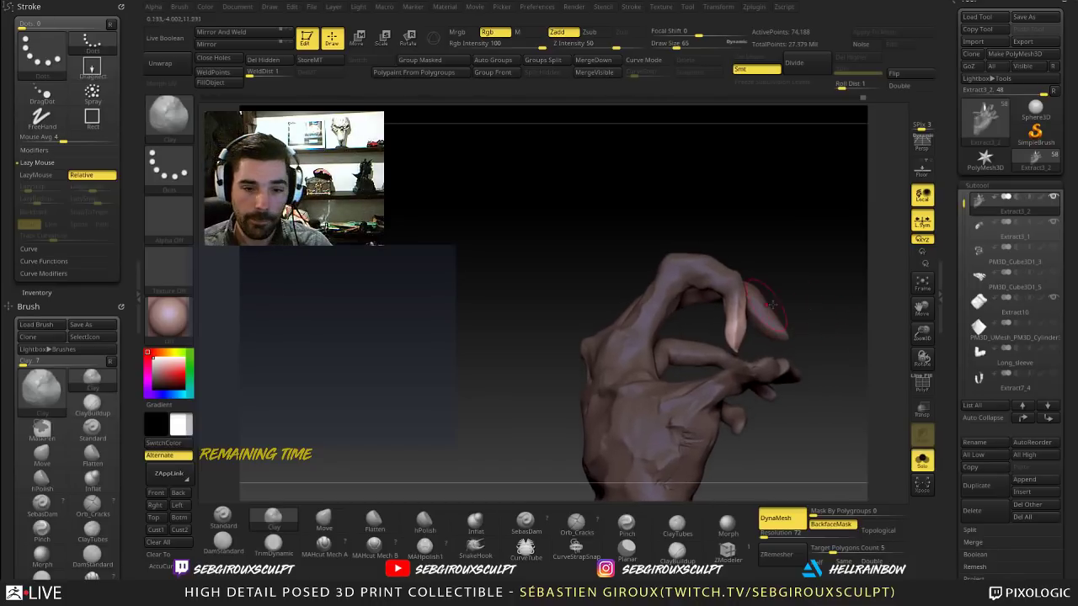
click(408, 39)
drag(732, 293, 726, 361)
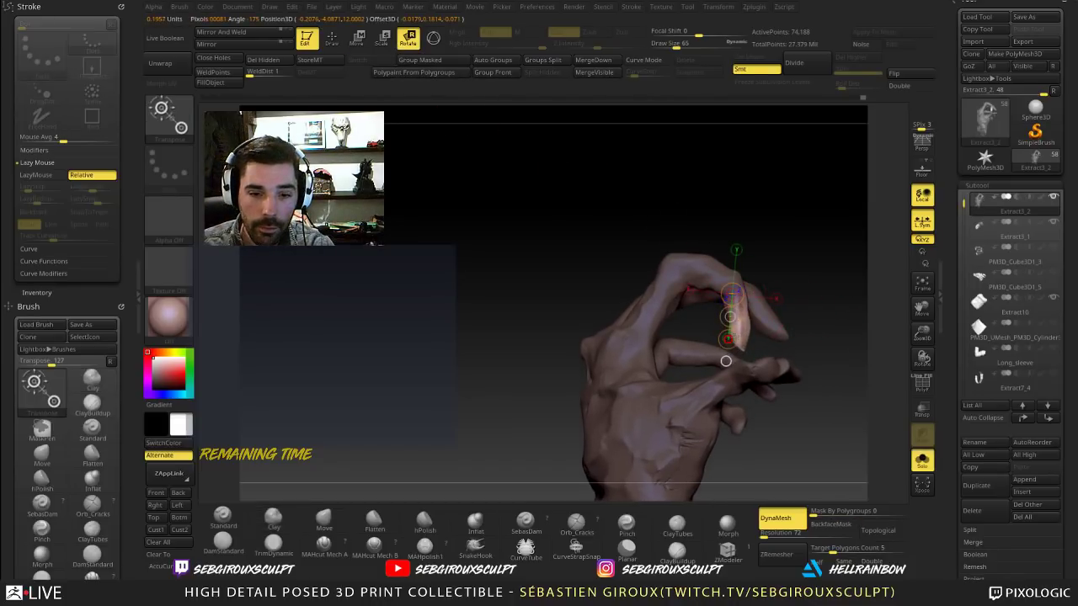
drag(799, 265, 779, 264)
key(q)
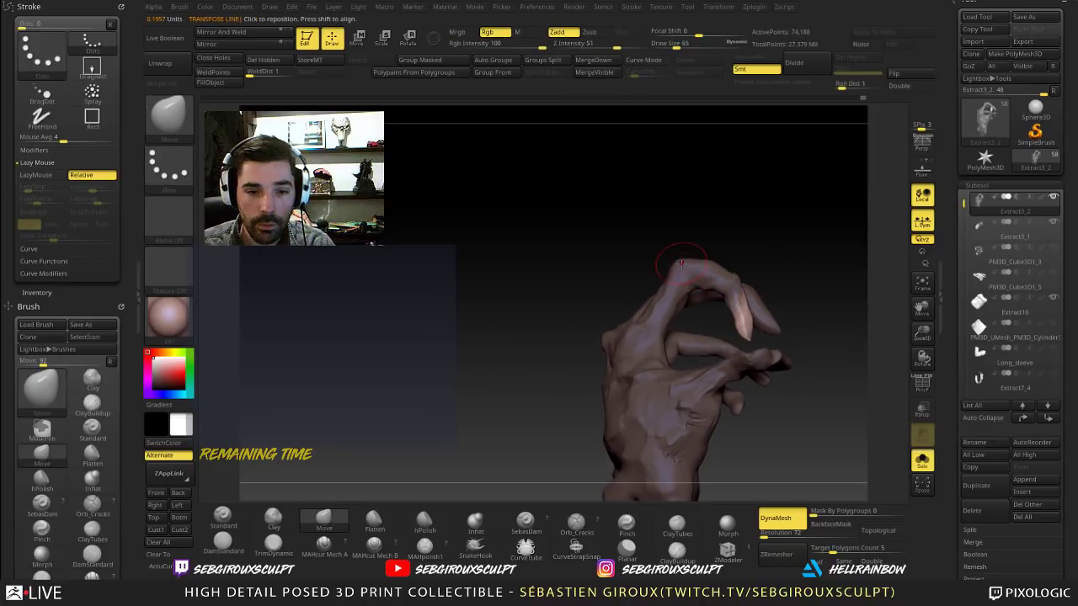
Step: Clear the mask and adjust the index finger's shape and the hand's proportions with the Move brush
key(space)
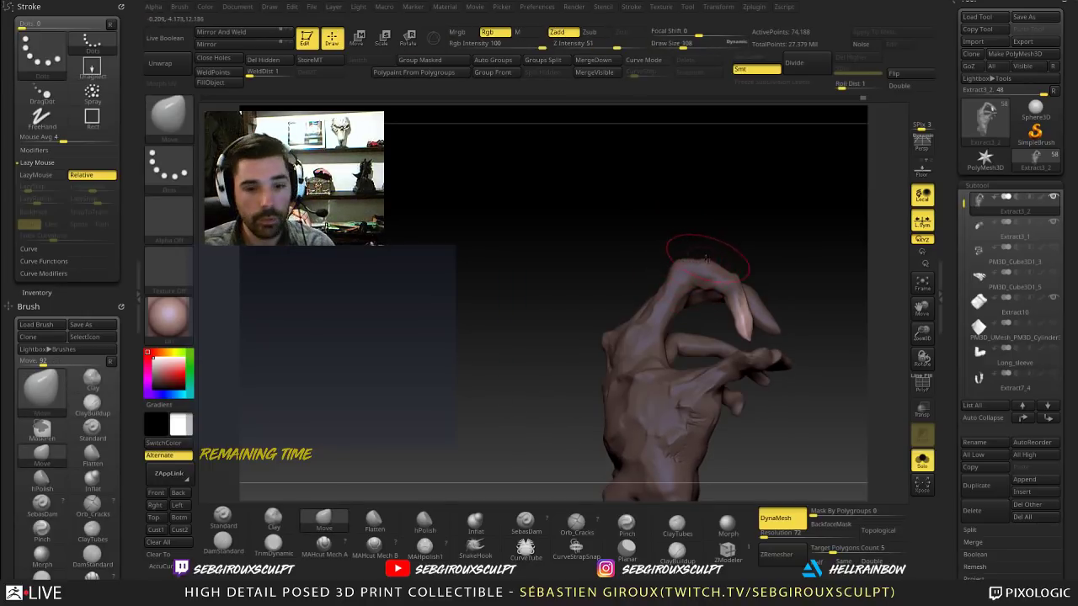
ctrl+drag(712, 248, 715, 242)
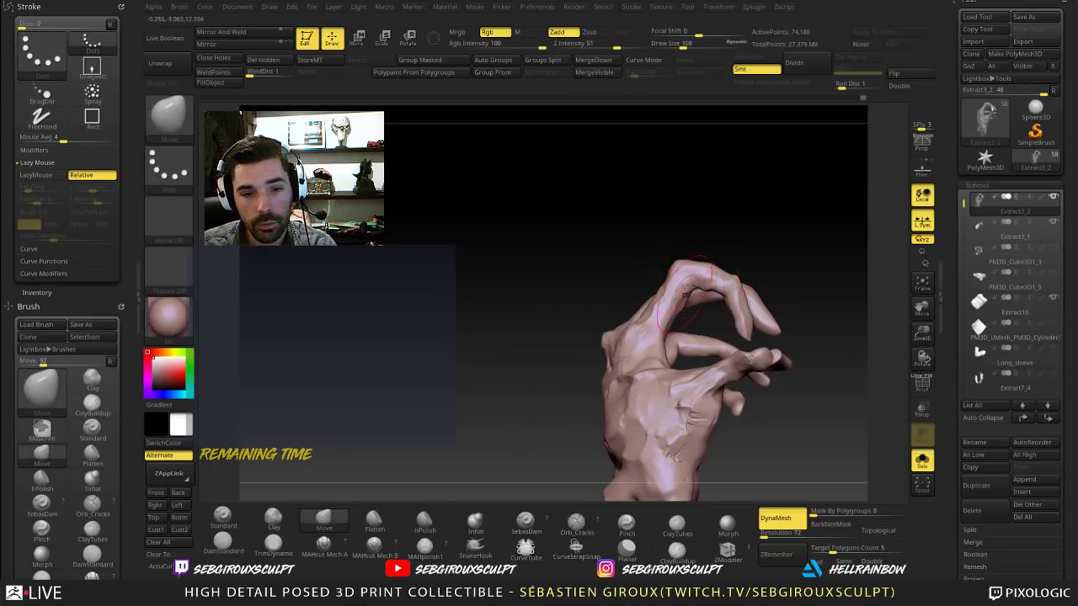
key(space)
mouse_move(661, 306)
mouse_down()
mouse_move(671, 309)
mouse_move(645, 303)
mouse_up()
click(665, 45)
mouse_move(748, 241)
alt+mouse_down()
mouse_move(779, 240)
mouse_move(768, 232)
mouse_move(784, 250)
alt+mouse_up()
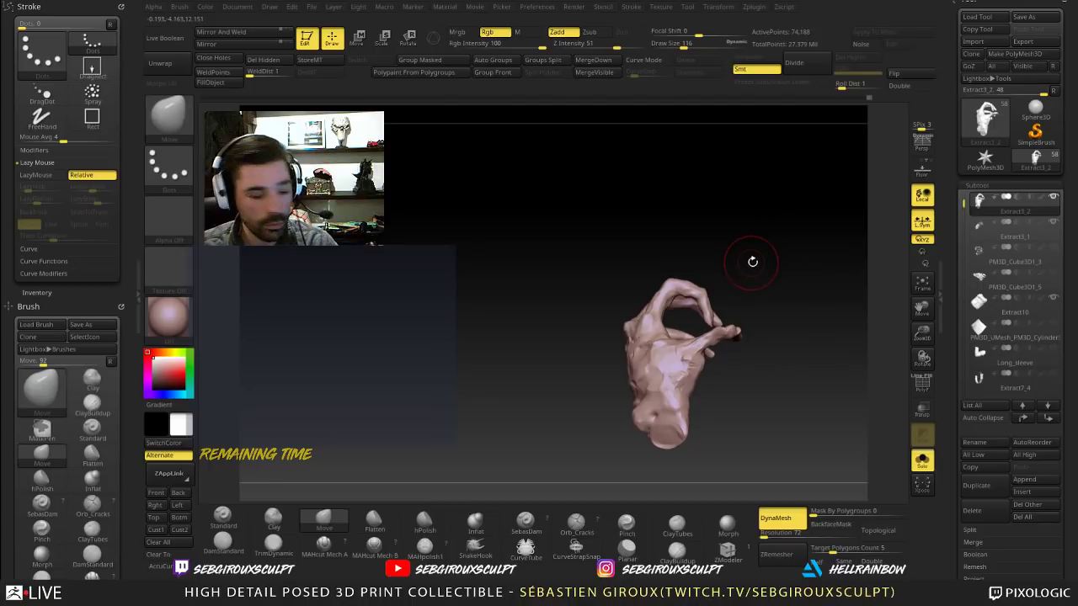
mouse_move(714, 283)
mouse_down()
mouse_move(743, 292)
mouse_move(779, 326)
mouse_move(758, 320)
mouse_up()
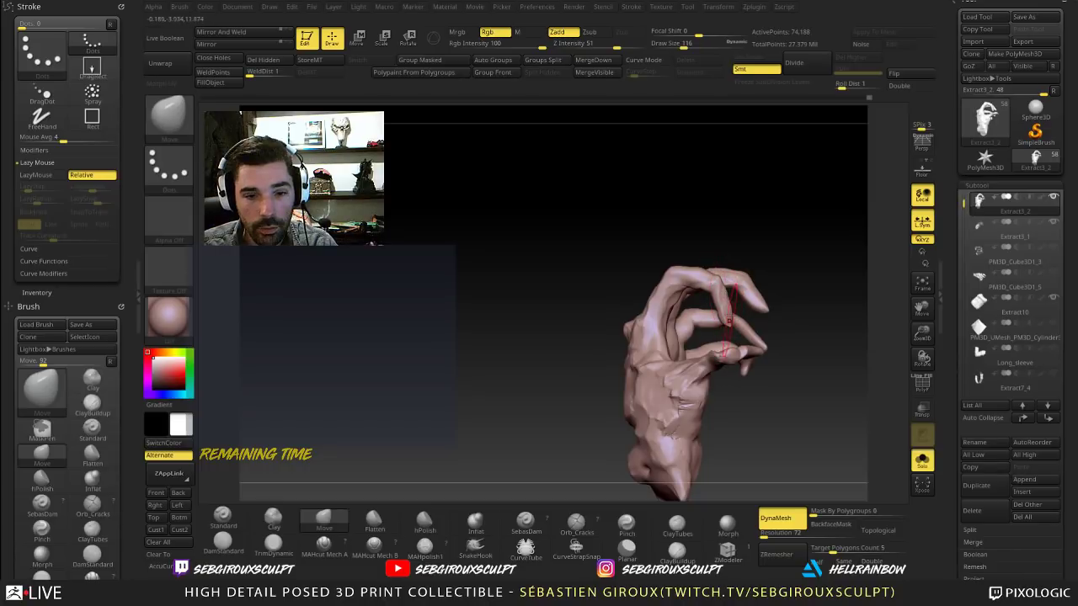
drag(787, 312, 764, 350)
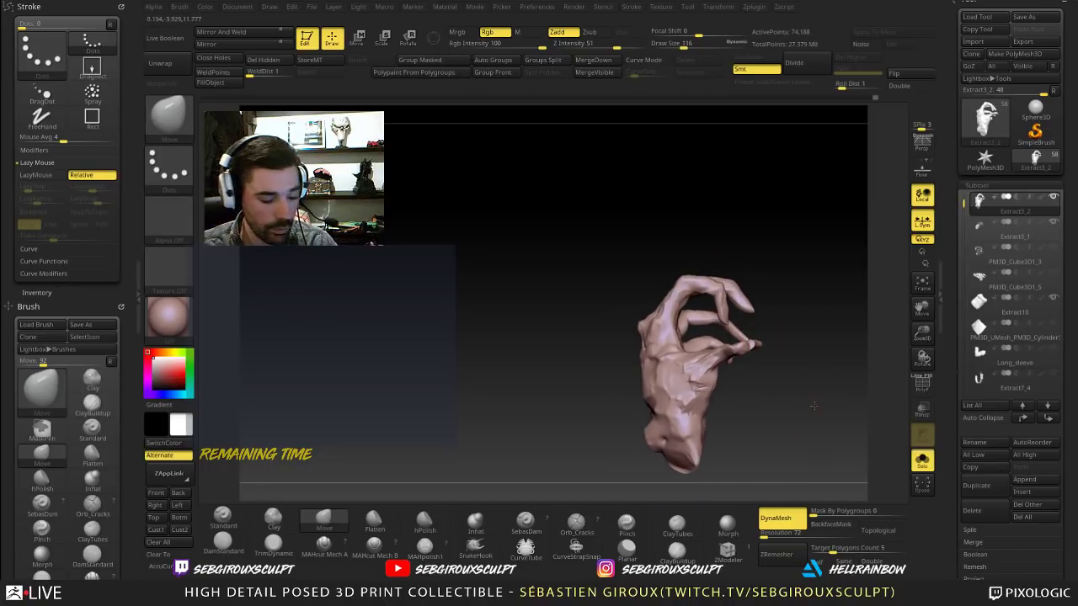
Step: Build up the thumb's lower segment and base joint with the ClayTubes brush and smooth the strokes
drag(814, 406, 750, 380)
key(b)
key(c)
key(t)
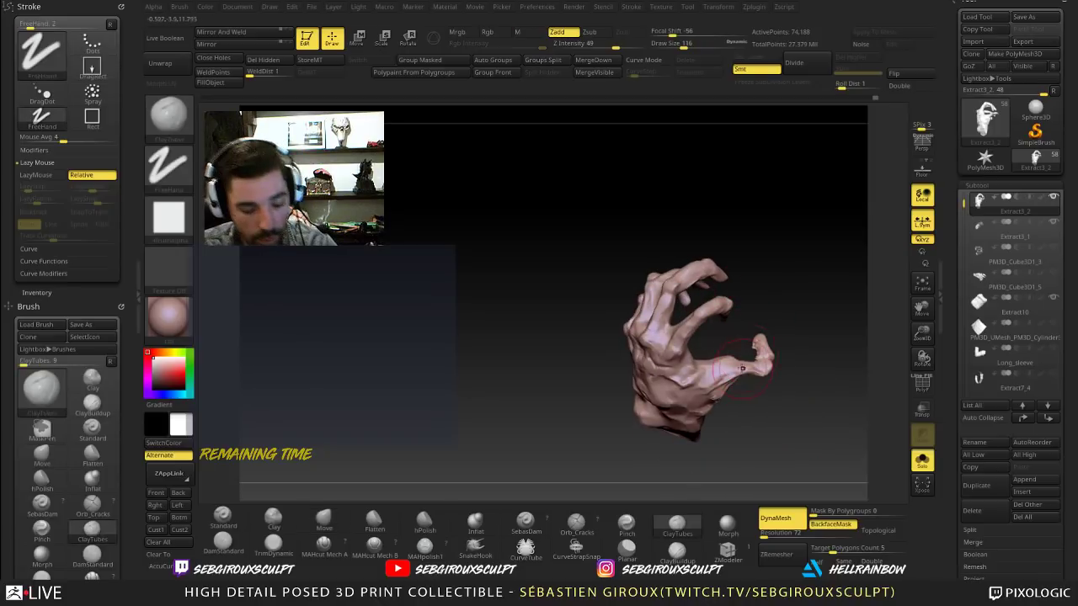
drag(782, 402, 673, 396)
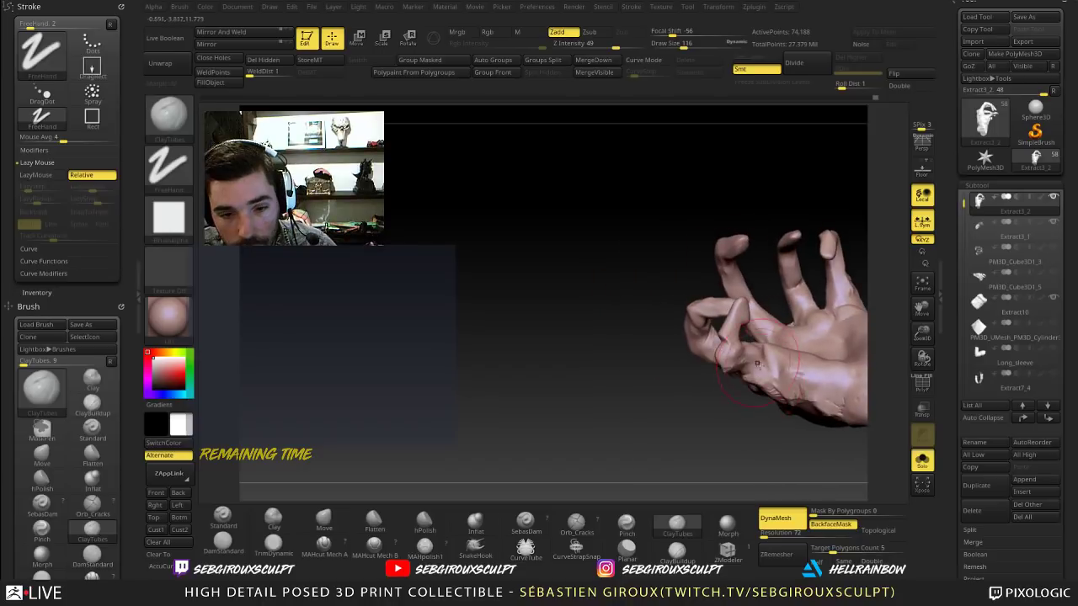
mouse_move(773, 372)
mouse_down()
mouse_move(768, 384)
mouse_move(661, 395)
mouse_up()
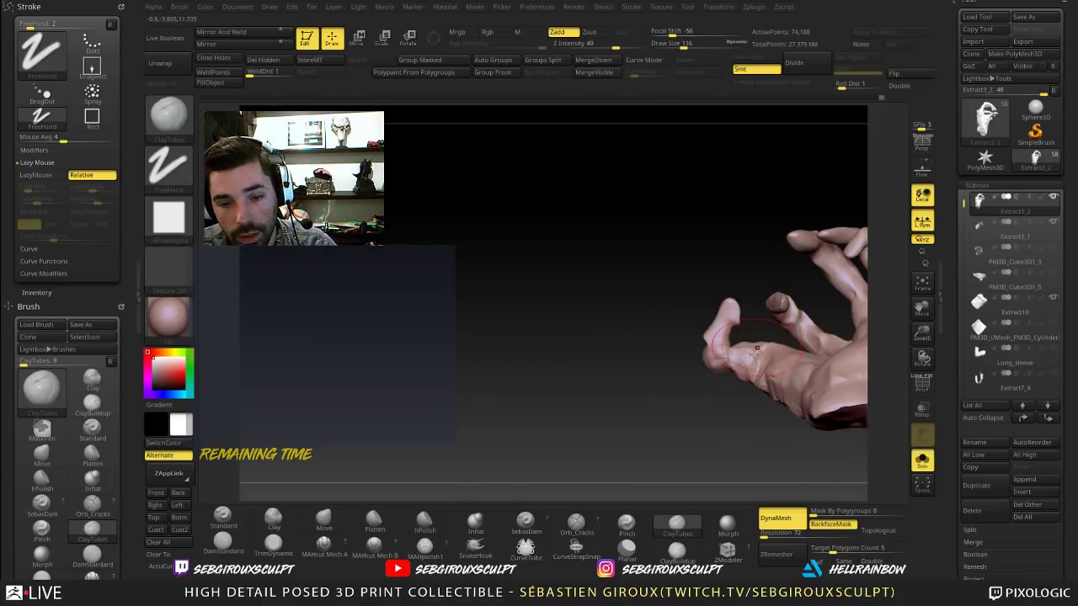
drag(759, 325, 780, 371)
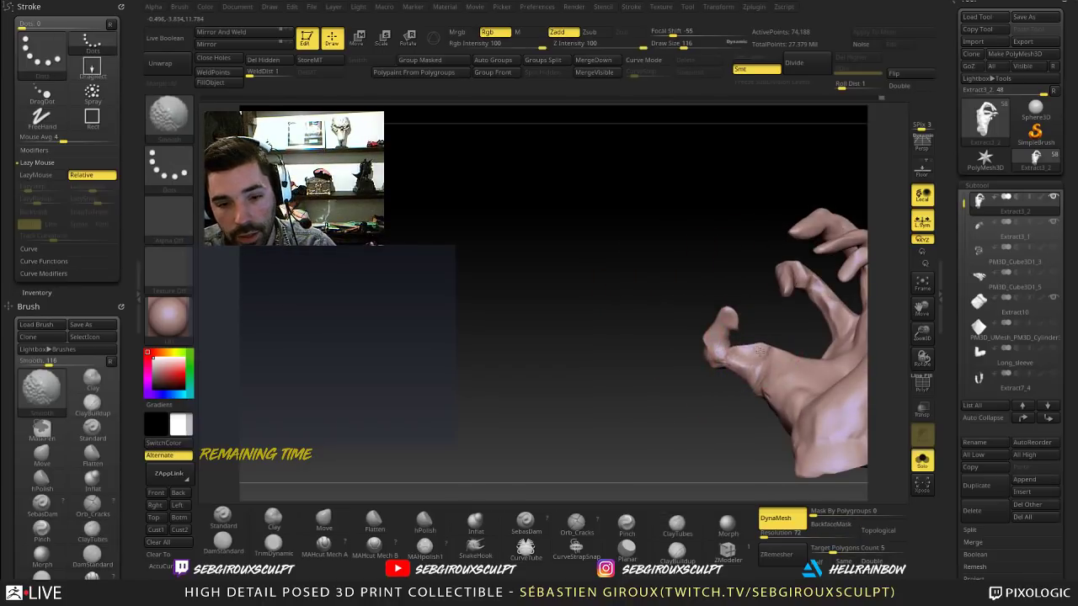
drag(736, 421, 699, 431)
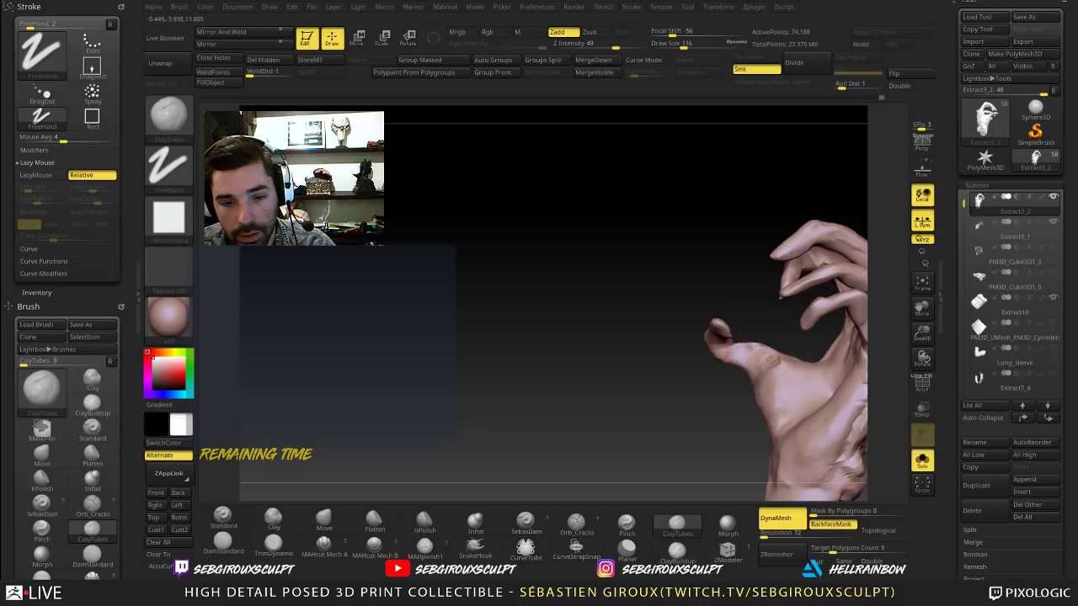
mouse_move(759, 321)
mouse_down()
mouse_move(764, 353)
mouse_move(781, 363)
mouse_up()
key(shift)
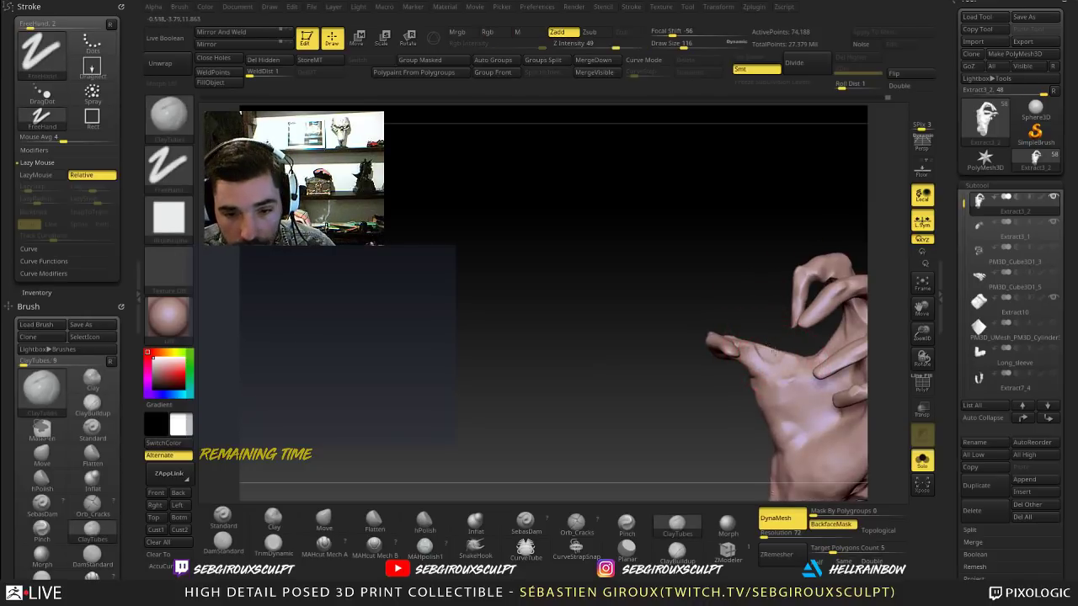
Step: Sculpt the outer side of the thumb's base with ClayTubes, reducing the draw size to 65, and smooth the surface
drag(698, 409, 757, 364)
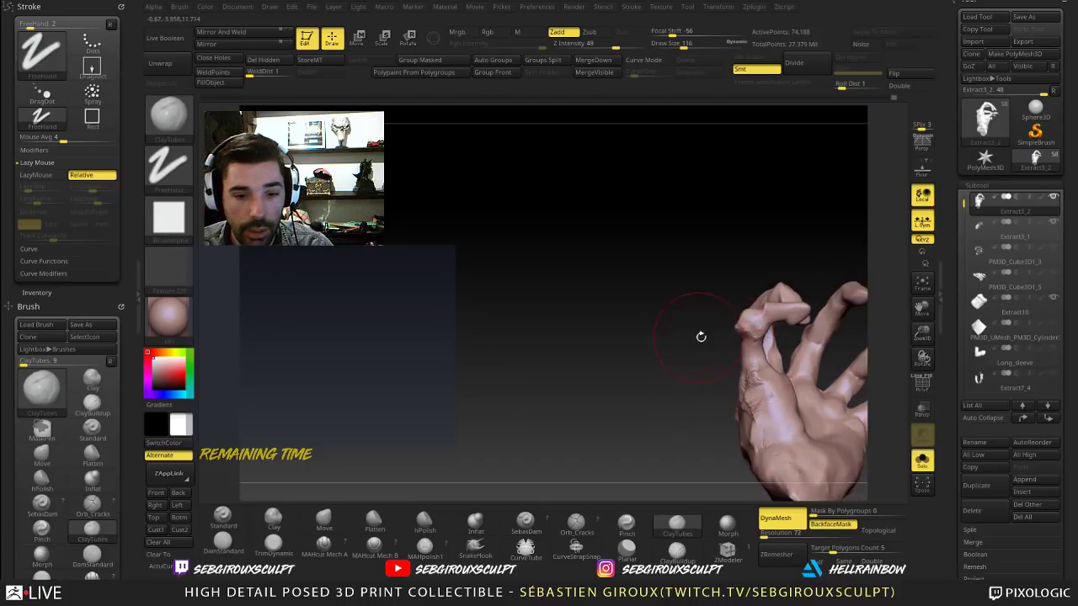
mouse_move(700, 336)
mouse_down()
mouse_move(764, 356)
mouse_move(737, 364)
mouse_up()
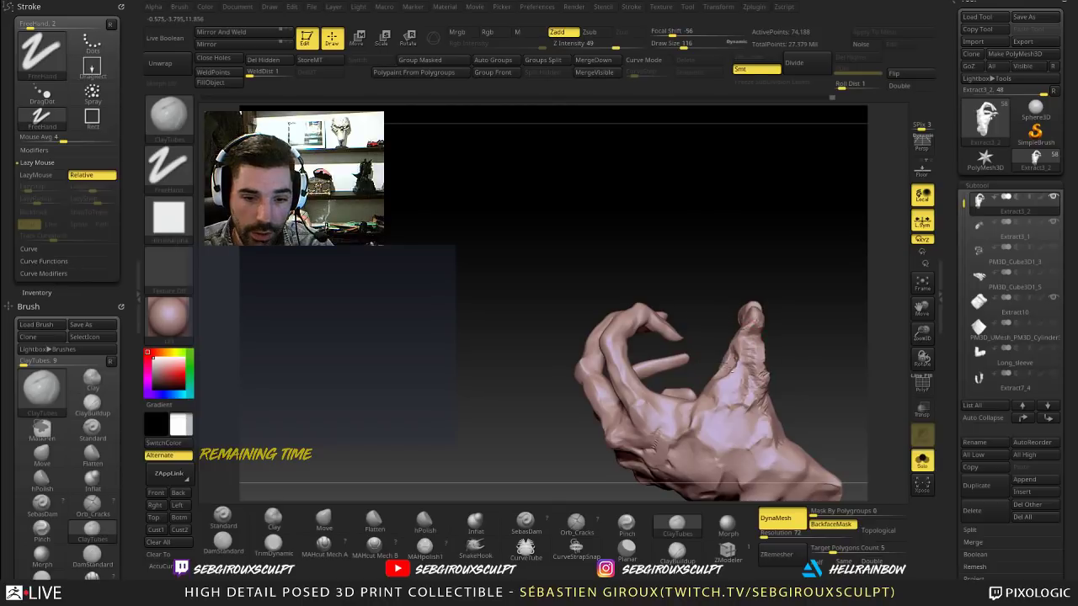
drag(798, 332, 829, 336)
mouse_move(731, 375)
shift+mouse_down()
mouse_move(727, 384)
mouse_move(736, 367)
mouse_move(724, 366)
shift+mouse_up()
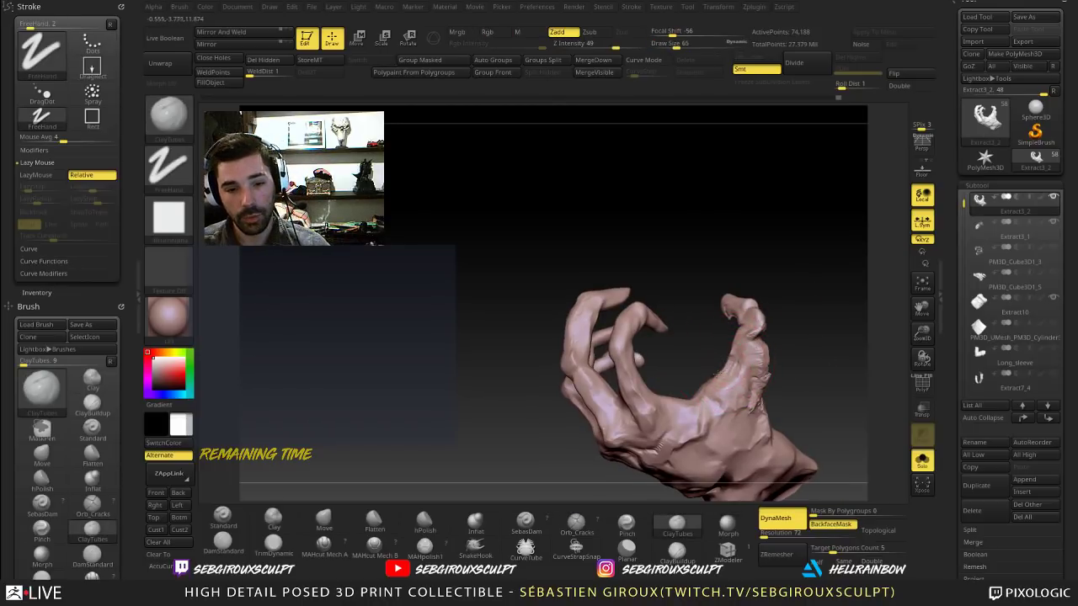
mouse_move(781, 342)
mouse_down()
mouse_move(746, 347)
mouse_move(717, 387)
mouse_up()
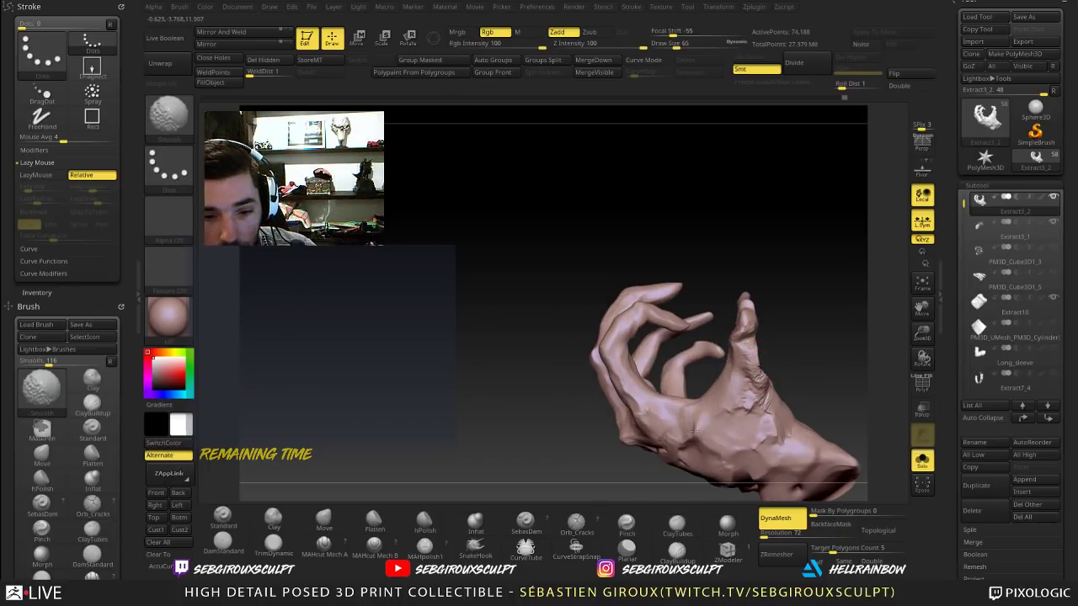
mouse_move(804, 344)
mouse_down()
mouse_move(806, 370)
mouse_move(749, 377)
mouse_move(758, 380)
mouse_up()
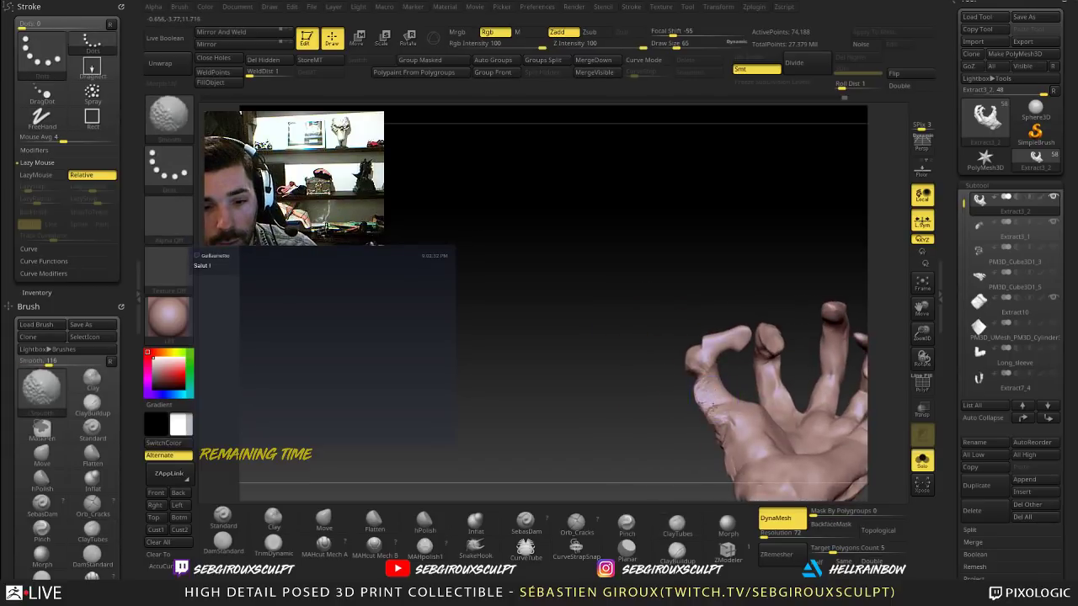
mouse_move(714, 411)
shift+mouse_down()
mouse_move(700, 374)
mouse_move(692, 384)
mouse_move(710, 394)
mouse_move(679, 390)
shift+mouse_up()
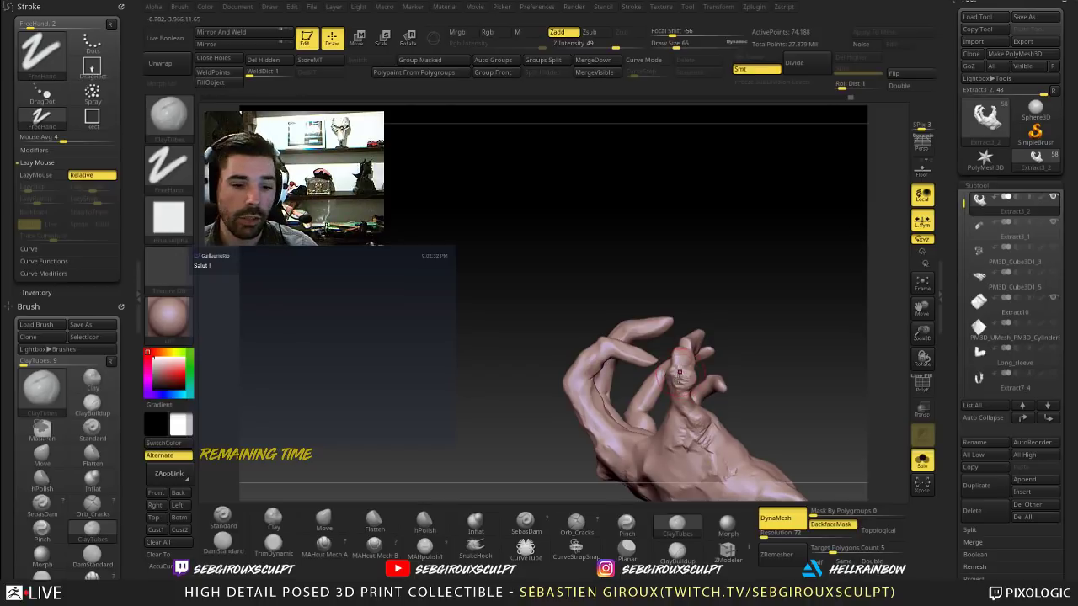
Step: Add ClayTubes strokes to the thumb's knuckle and inner side and smooth the inner curve
drag(712, 332, 744, 366)
mouse_move(665, 337)
mouse_down()
mouse_move(669, 369)
mouse_move(675, 359)
mouse_move(665, 372)
mouse_move(654, 366)
mouse_up()
drag(714, 337, 766, 332)
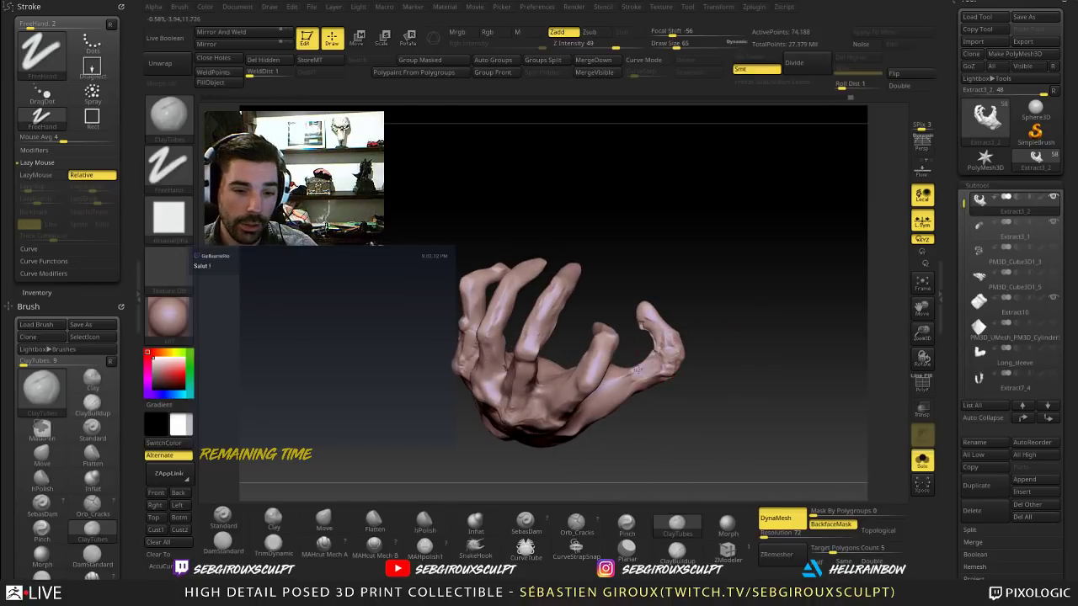
drag(648, 362, 626, 376)
drag(658, 343, 647, 358)
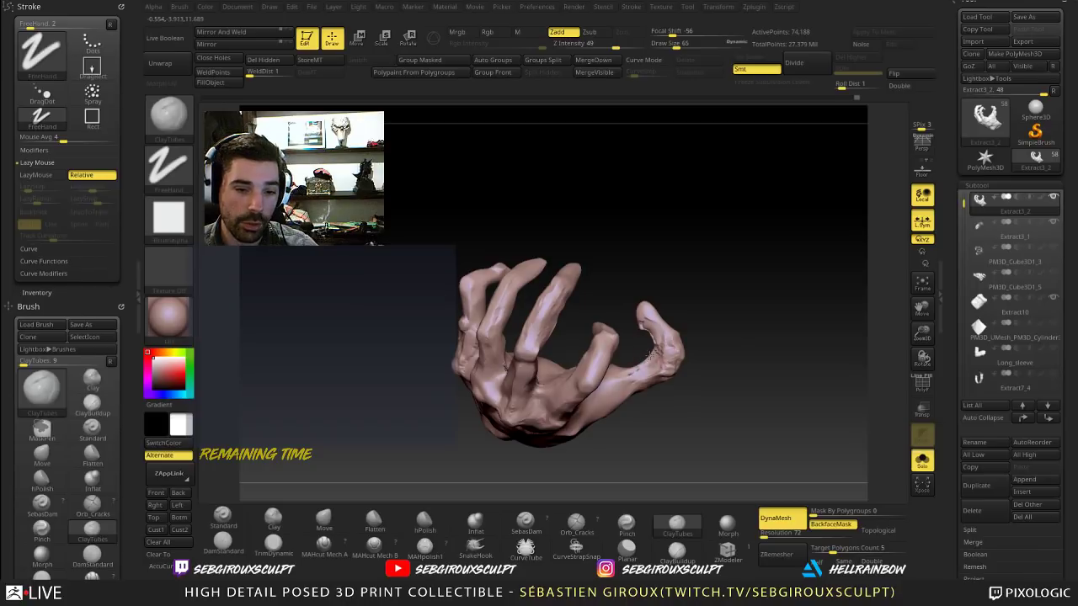
drag(701, 335, 664, 341)
shift+drag(647, 364, 652, 352)
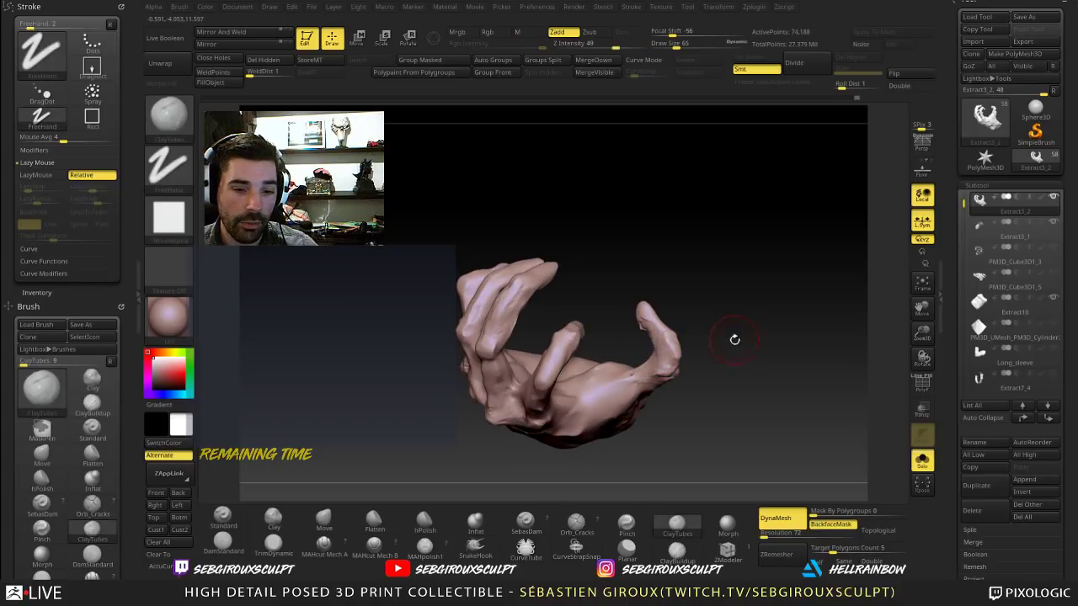
Step: Refine the thumb's middle segment and the inside of its bend with ClayTubes strokes and smoothing
mouse_move(734, 340)
mouse_down()
mouse_move(713, 327)
mouse_move(769, 364)
mouse_move(761, 410)
mouse_up()
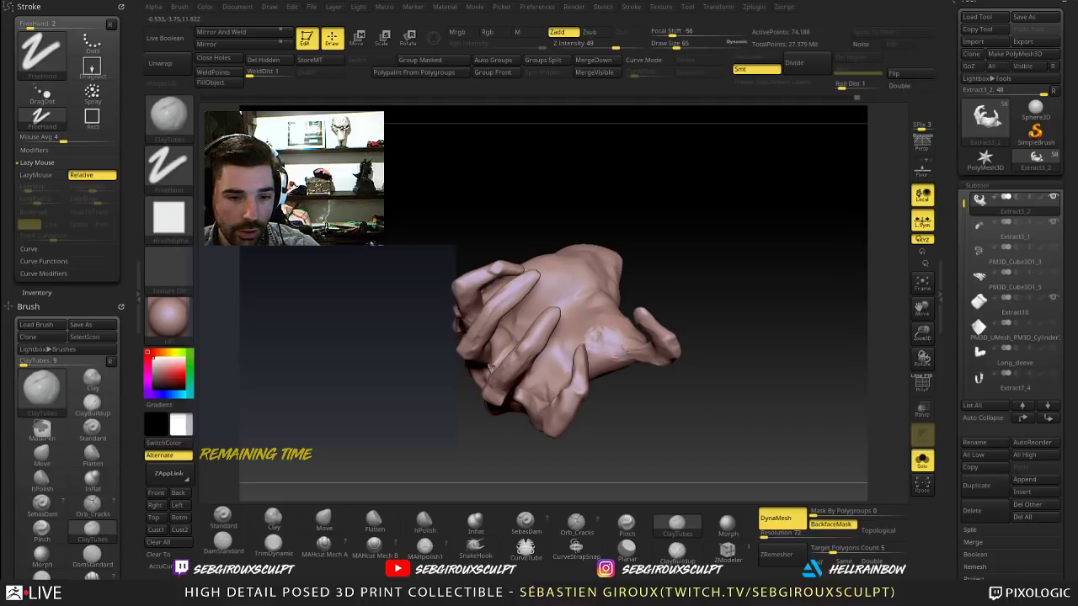
mouse_move(696, 389)
mouse_down()
mouse_move(671, 298)
mouse_move(655, 305)
mouse_up()
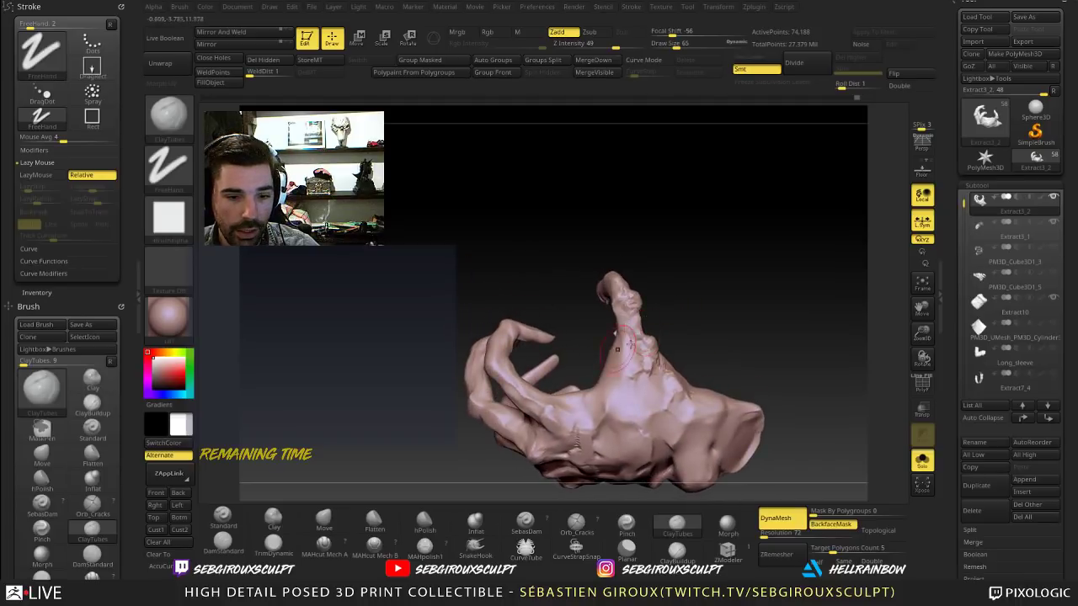
right_drag(676, 319, 601, 370)
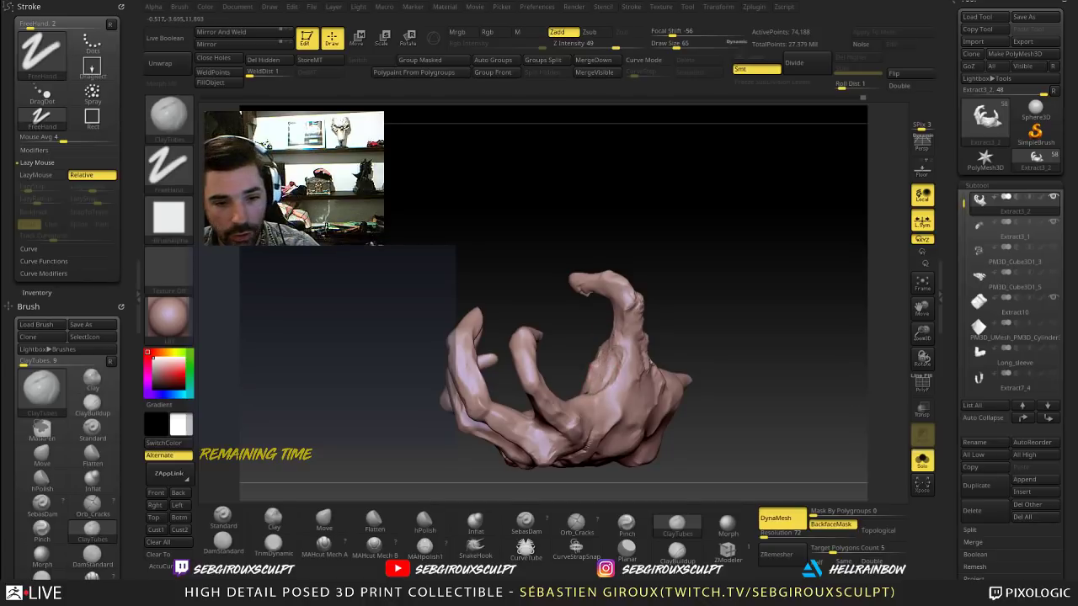
mouse_move(707, 328)
mouse_down()
mouse_move(659, 315)
mouse_move(616, 326)
mouse_move(602, 309)
mouse_up()
drag(624, 243, 601, 327)
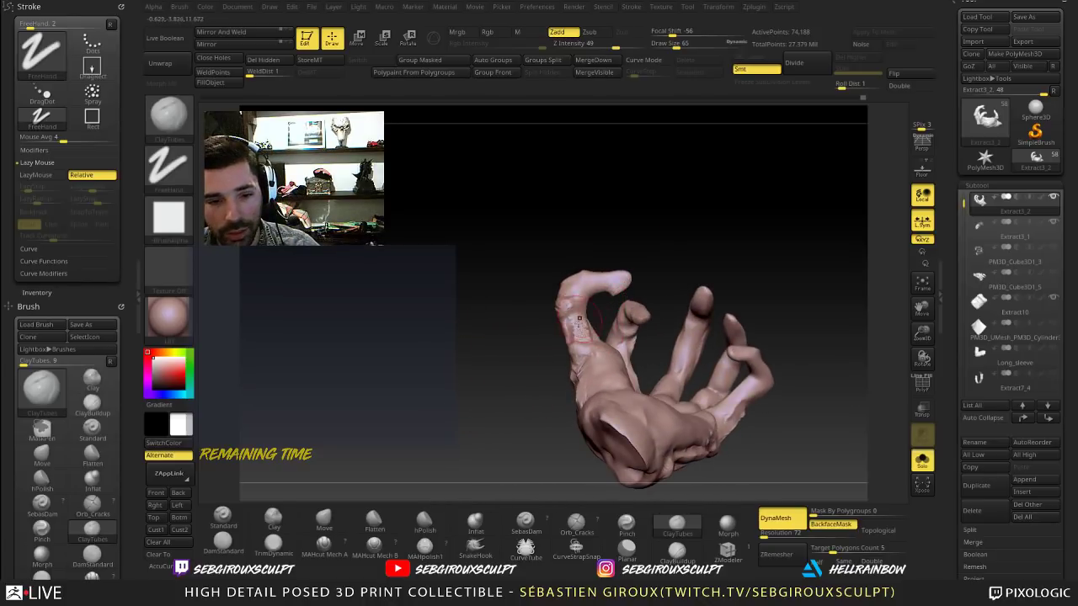
right_drag(536, 273, 595, 310)
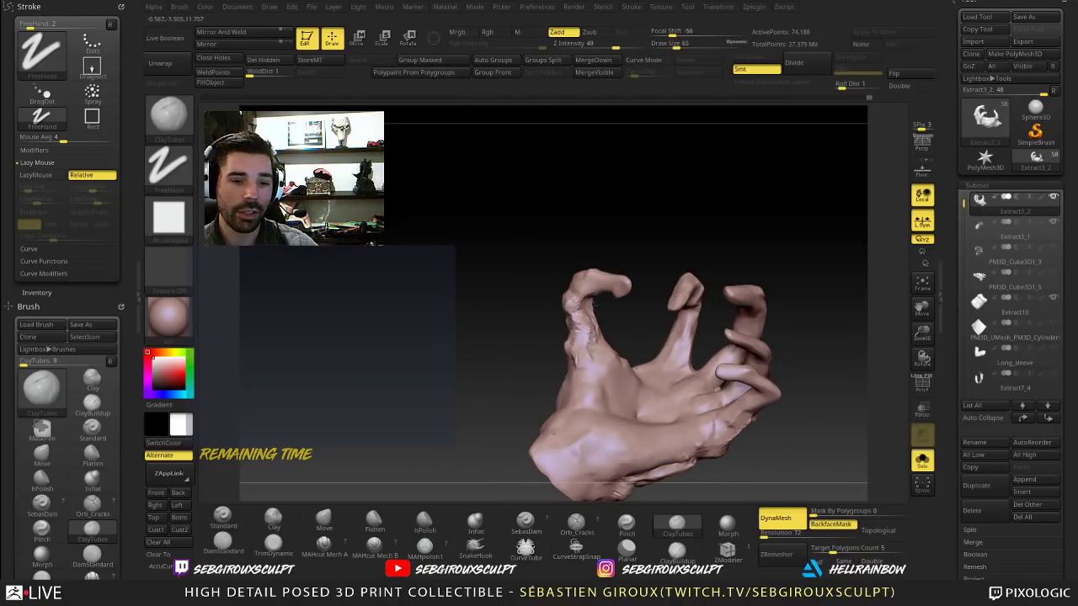
mouse_move(775, 257)
mouse_down()
mouse_move(627, 274)
mouse_move(613, 313)
mouse_up()
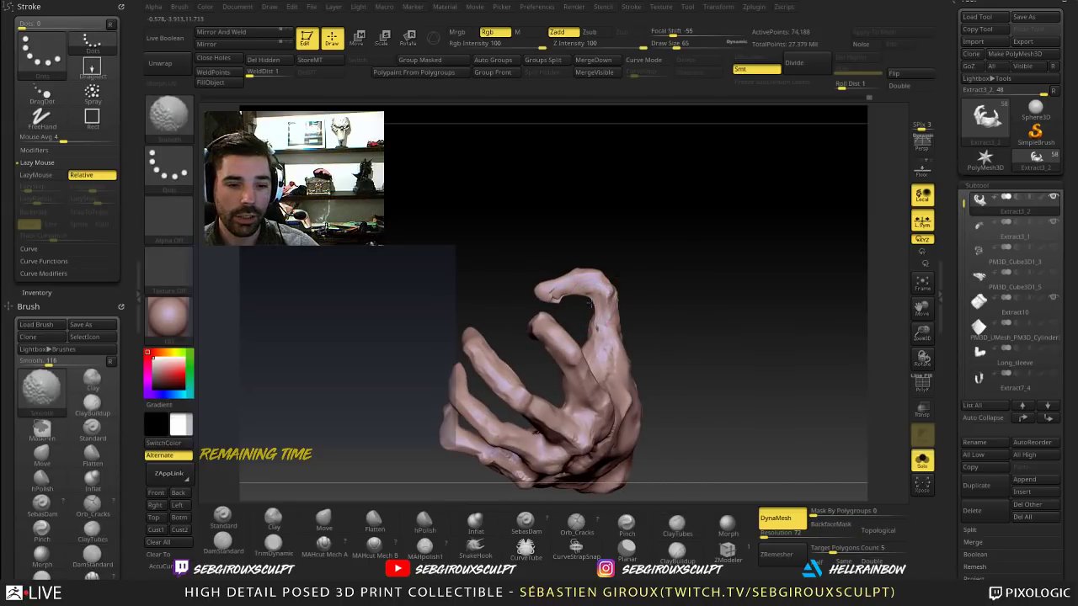
Step: Reshape the thumb's silhouette and tip with the Move brush at a draw size of 108
right_drag(619, 295, 634, 293)
key(b)
key(m)
key(v)
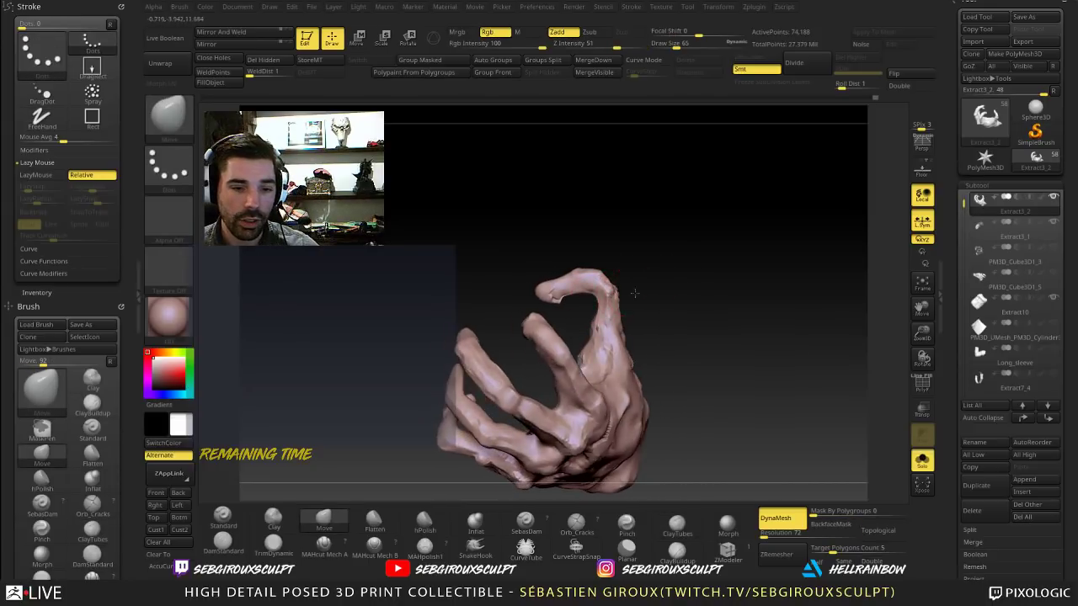
key(space)
drag(633, 300, 639, 301)
mouse_move(635, 288)
right_down()
mouse_move(633, 276)
mouse_move(533, 279)
right_up()
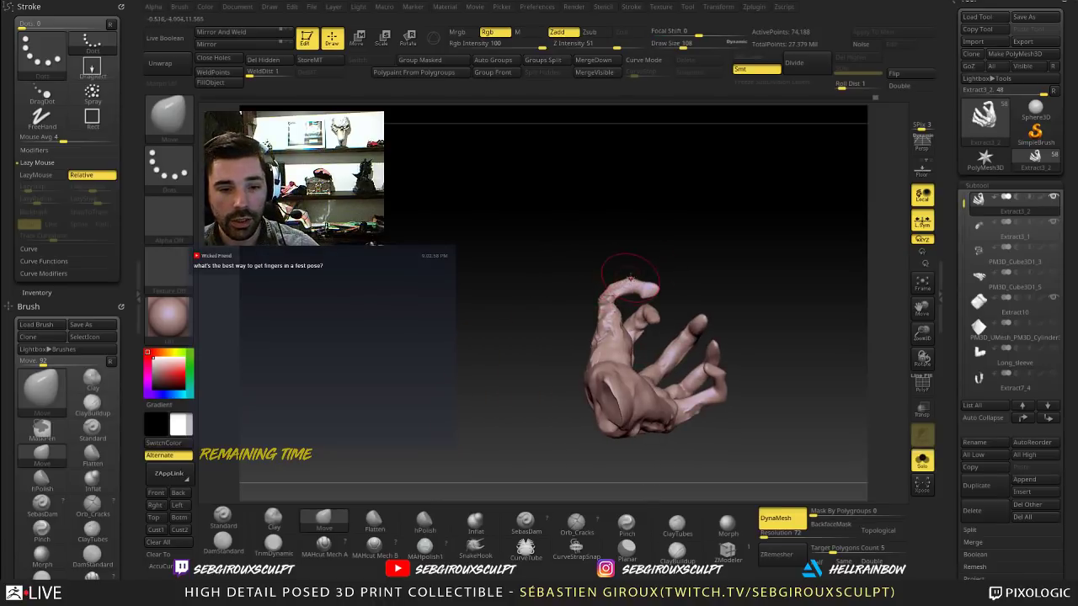
mouse_move(643, 282)
right_down()
mouse_move(696, 298)
mouse_move(681, 331)
mouse_move(627, 315)
right_up()
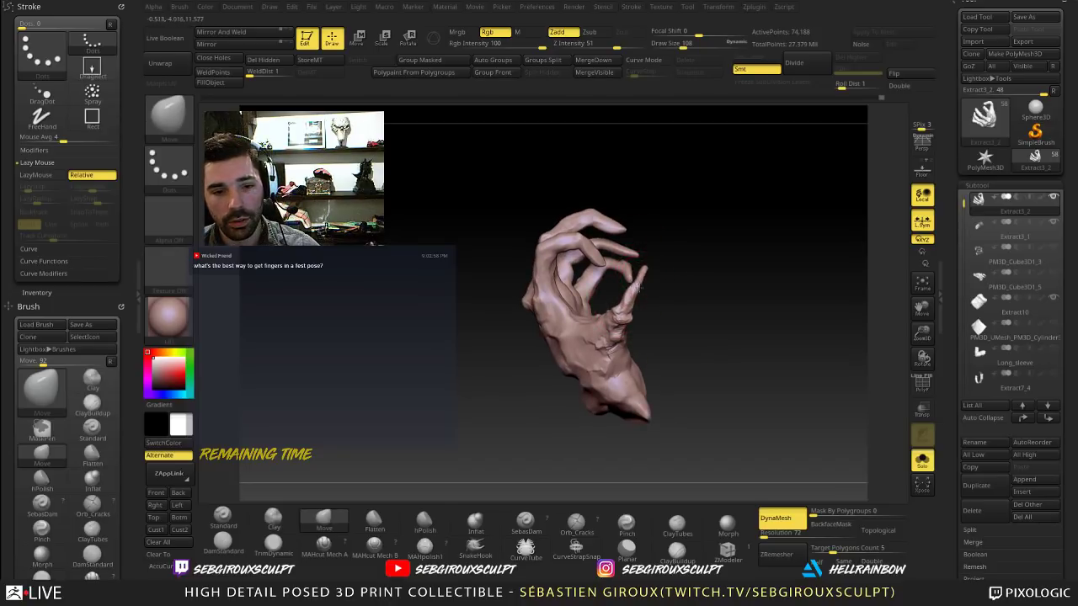
Step: Bulk up the thumb's knuckle with the ClayTubes brush at a draw size of 85
right_drag(670, 236, 617, 244)
key(b)
key(c)
key(t)
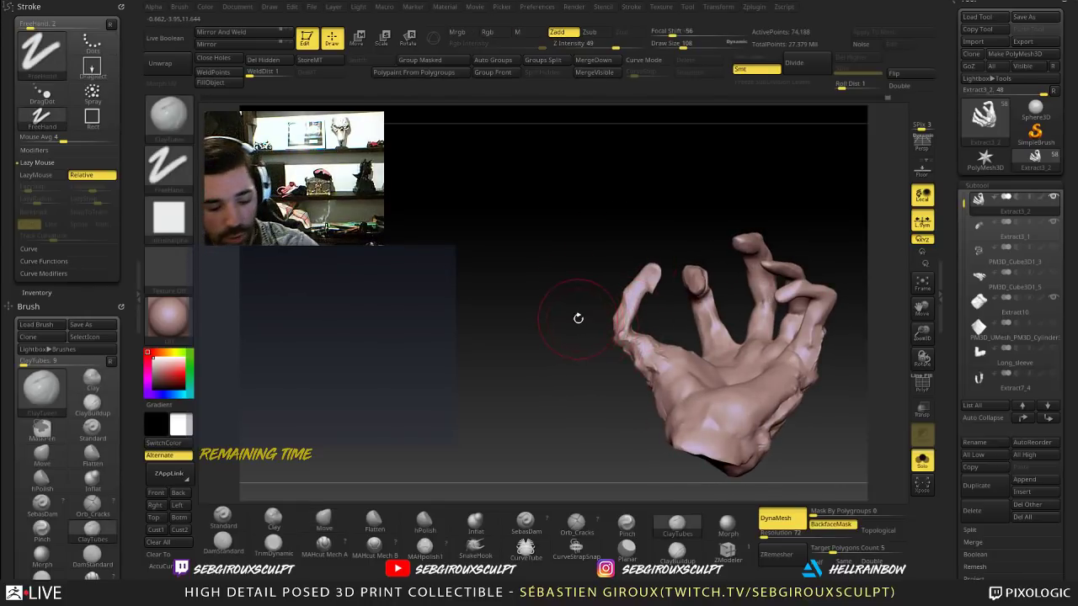
right_drag(577, 317, 624, 320)
drag(620, 339, 655, 338)
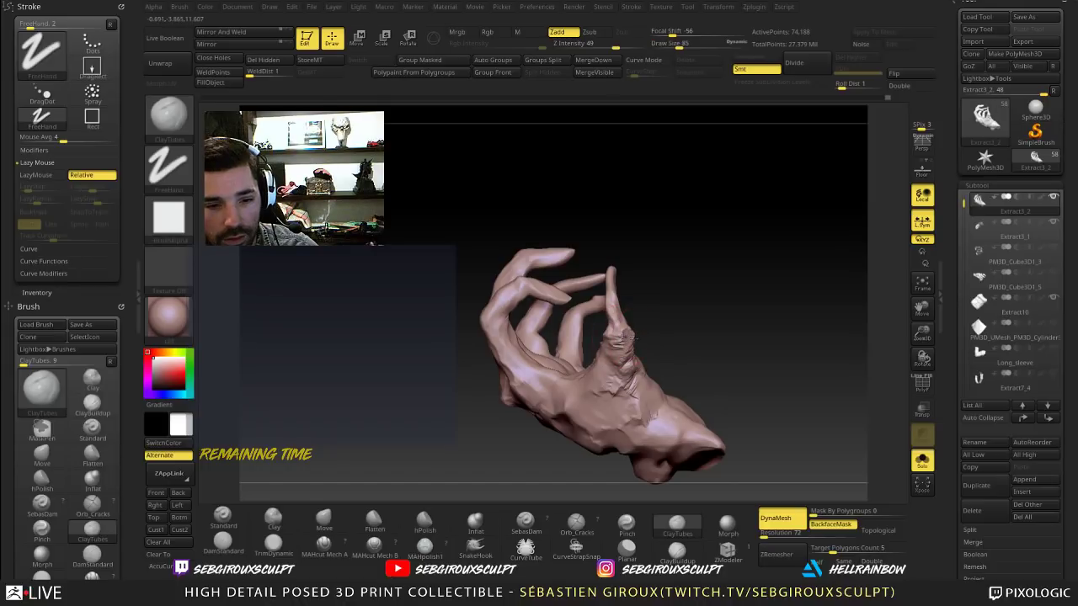
mouse_move(634, 338)
right_down()
mouse_move(607, 328)
mouse_move(693, 330)
right_up()
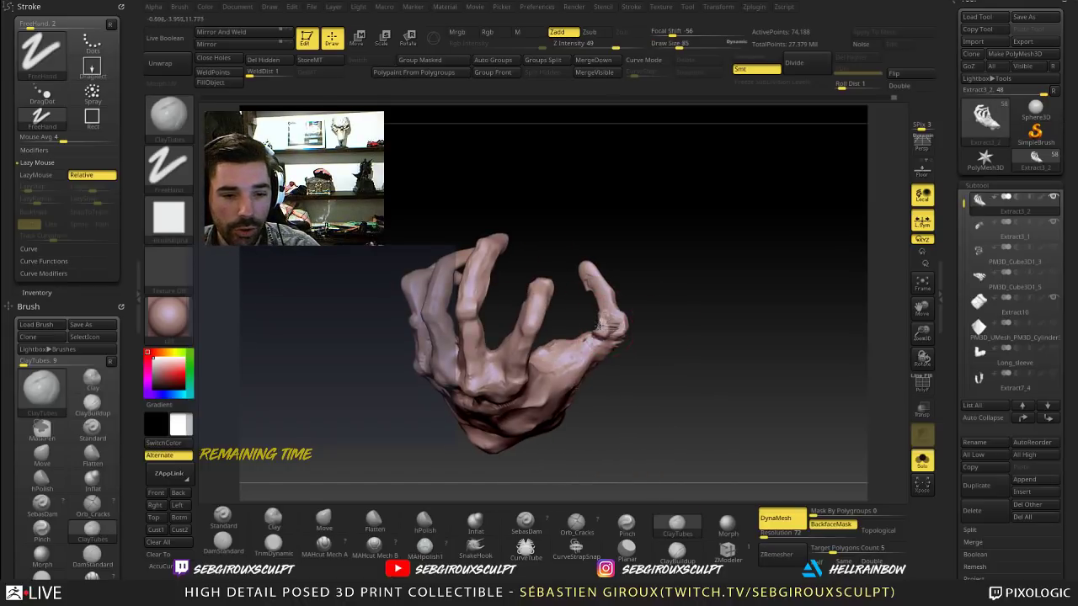
Step: Work the inside of the thumb's knuckle with the Clay brush, smooth it, and undo the last stroke
key(2)
key(1)
key(2)
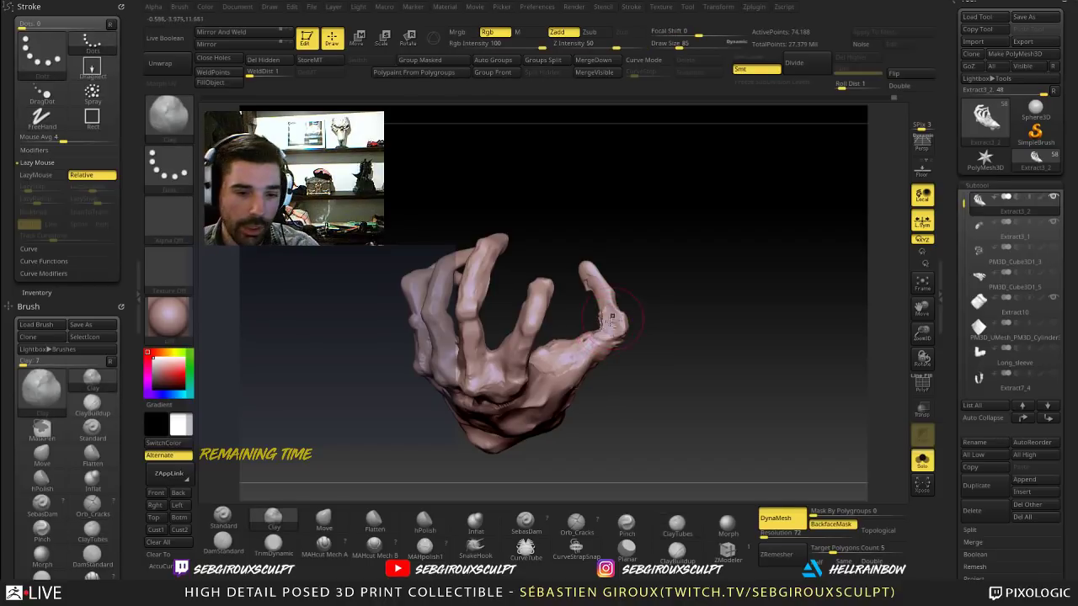
right_drag(612, 318, 601, 328)
shift+drag(617, 324, 612, 318)
mouse_move(706, 340)
mouse_down()
mouse_move(681, 344)
mouse_move(700, 286)
mouse_move(600, 294)
mouse_move(632, 288)
mouse_move(645, 256)
mouse_up()
key(ctrl+z)
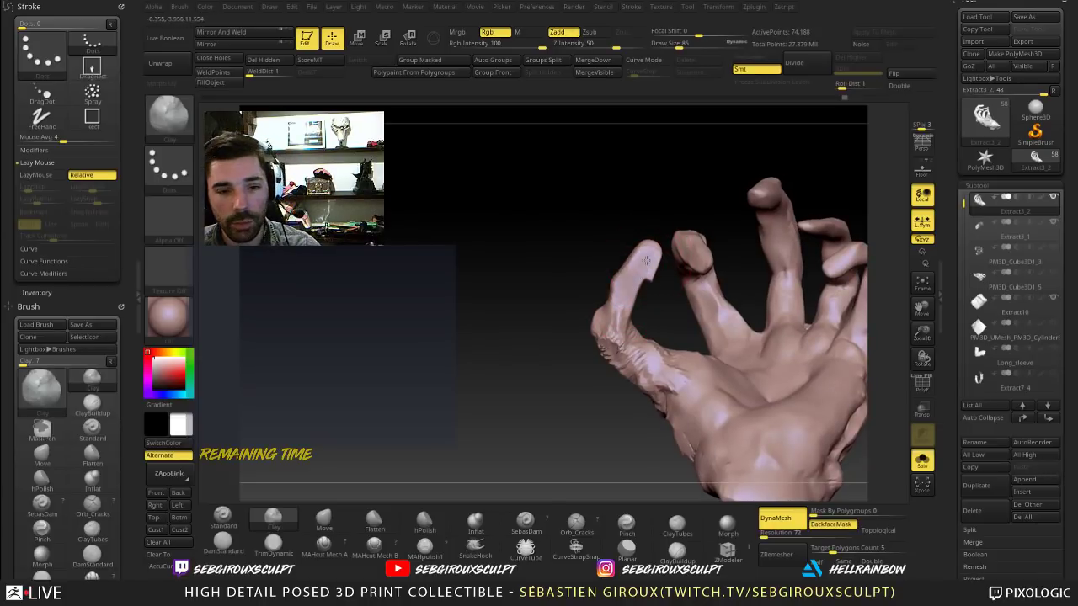
Step: Remesh the hand with DynaMesh at resolution 72 and smooth the thumb's segments
drag(608, 223, 686, 252)
mouse_move(625, 298)
mouse_down()
mouse_move(633, 274)
mouse_move(647, 303)
mouse_move(673, 283)
mouse_move(738, 269)
mouse_move(722, 375)
mouse_up()
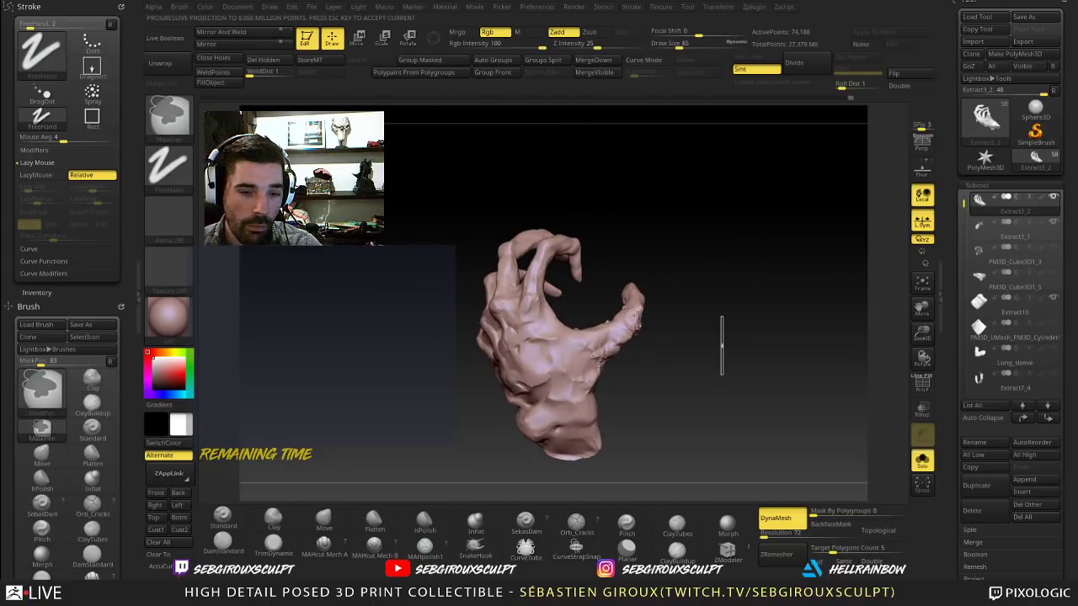
drag(666, 336, 637, 339)
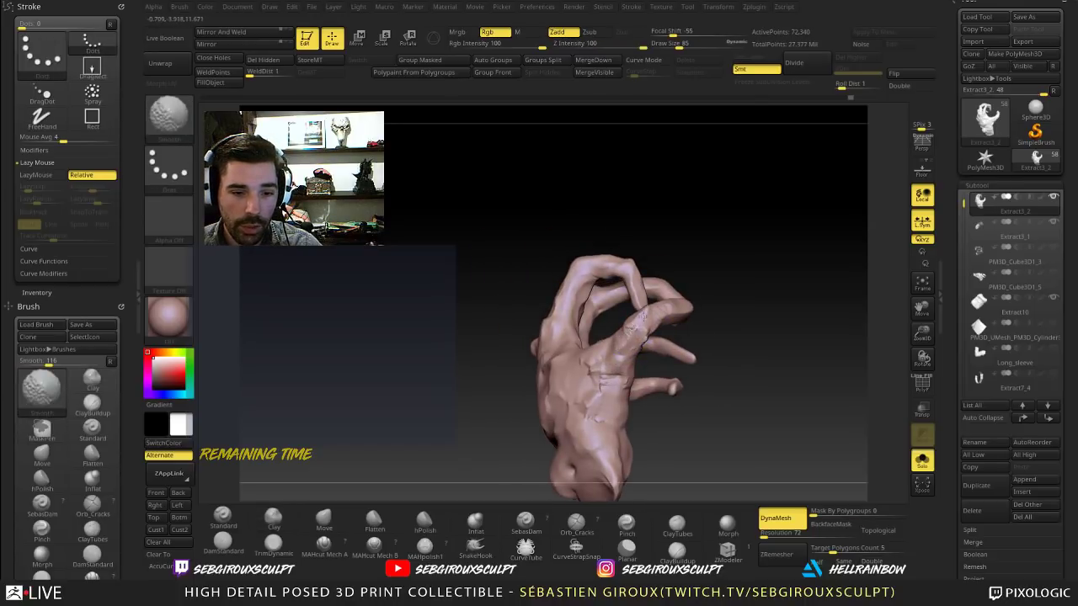
mouse_move(697, 314)
mouse_down()
mouse_move(678, 267)
mouse_move(679, 340)
mouse_up()
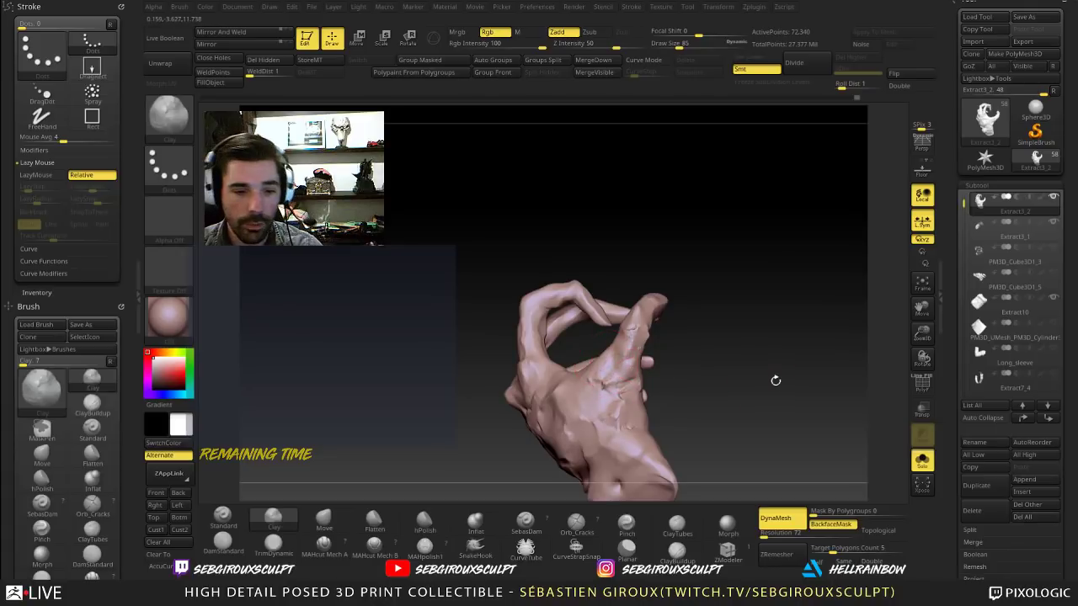
Step: Build up the back of the thumb's base with the ClayTubes brush at a draw size of 85 and smooth it
mouse_move(775, 381)
mouse_down()
mouse_move(753, 306)
mouse_move(794, 365)
mouse_move(760, 361)
mouse_up()
key(b)
key(c)
key(t)
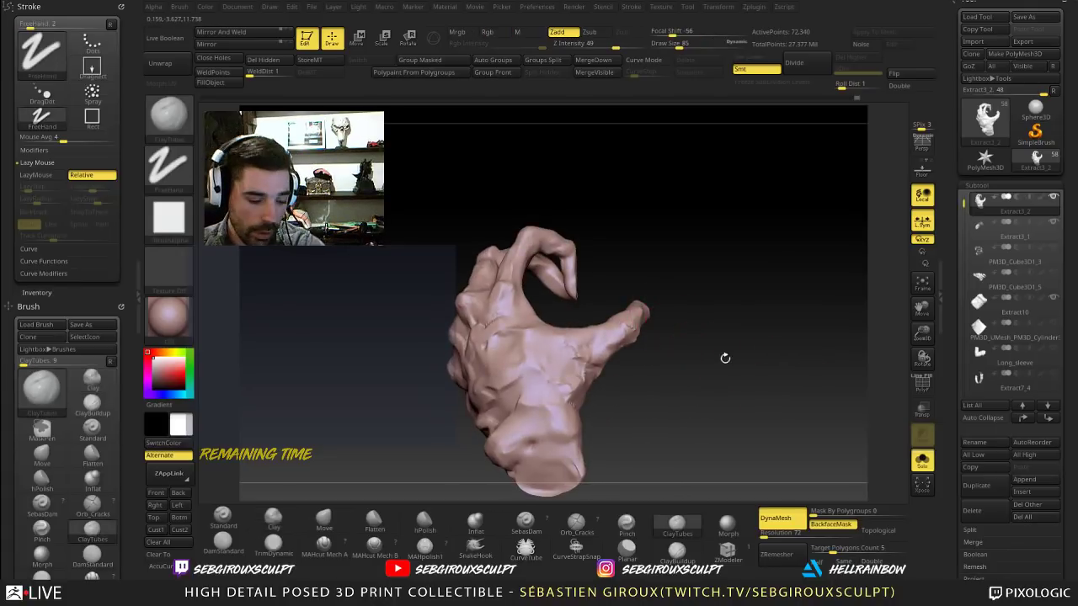
right_drag(725, 358, 693, 377)
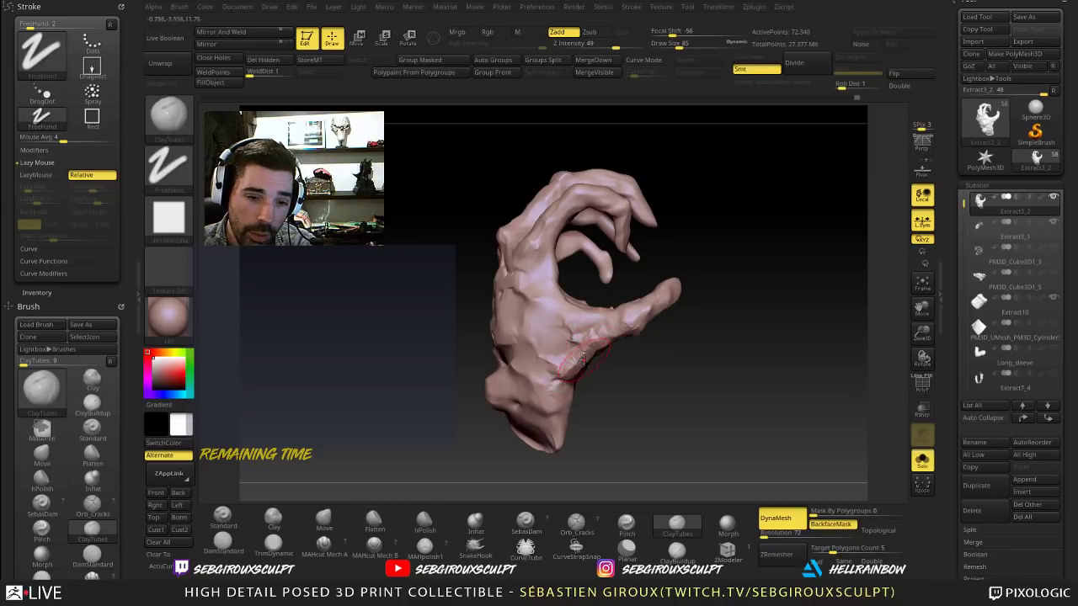
drag(583, 360, 551, 405)
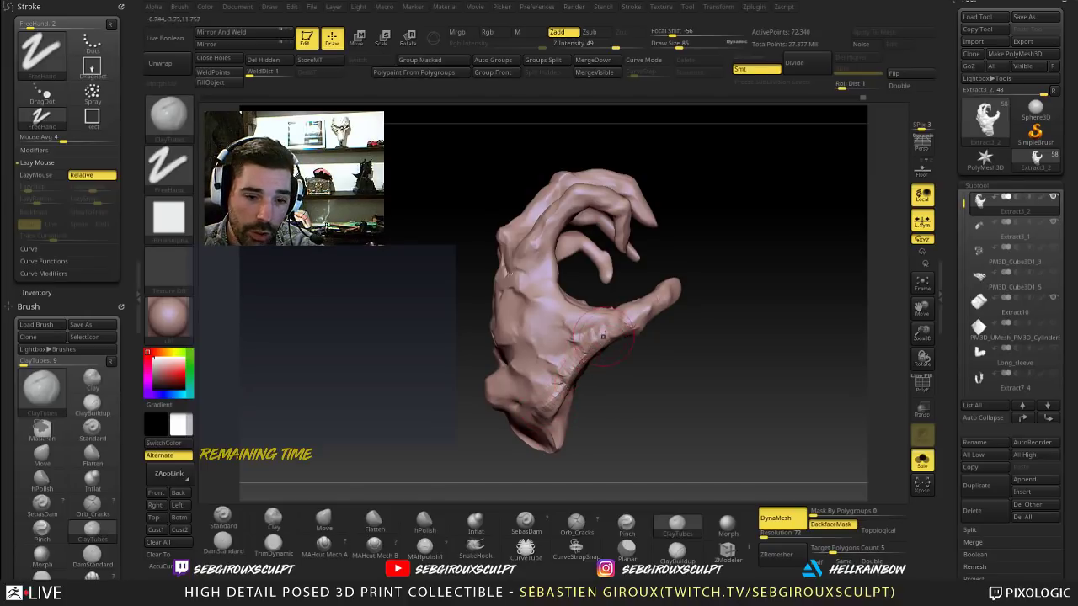
drag(650, 351, 690, 344)
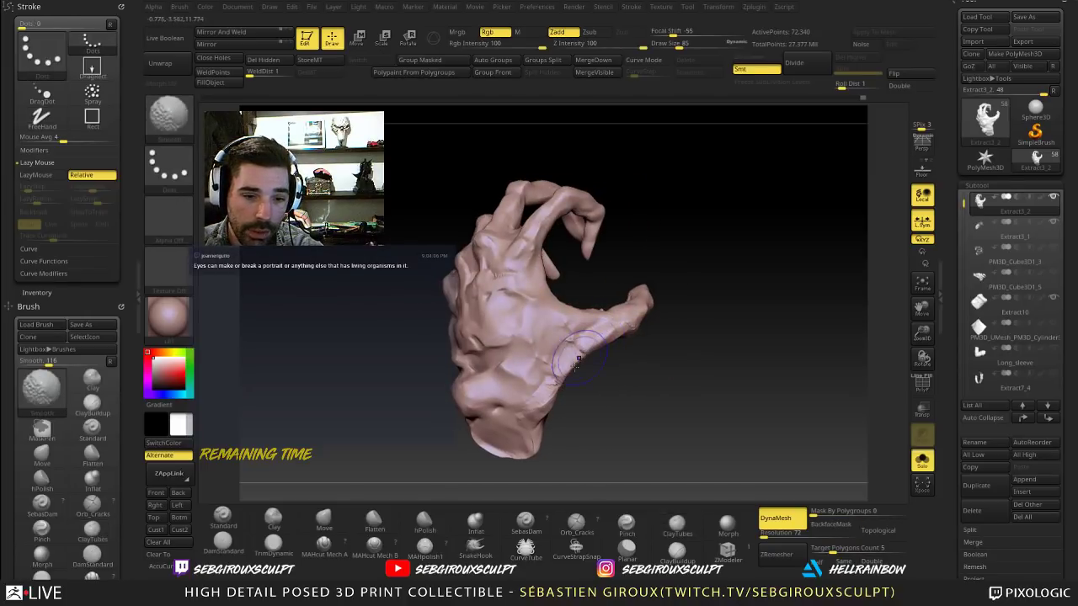
mouse_move(581, 405)
mouse_down()
mouse_move(510, 356)
mouse_move(505, 312)
mouse_move(671, 361)
mouse_move(721, 406)
mouse_move(582, 349)
mouse_up()
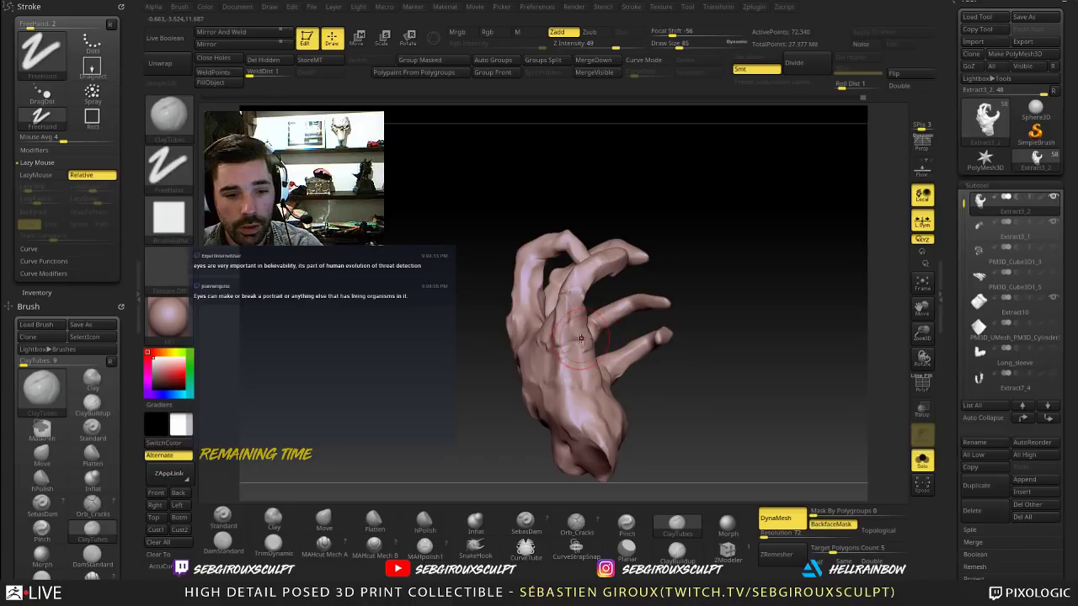
Step: Work the thumb's lower segment with the Clay brush at a draw size of 92
mouse_move(655, 383)
mouse_down()
mouse_move(679, 367)
mouse_move(653, 375)
mouse_move(595, 362)
mouse_up()
key(b)
key(c)
key(l)
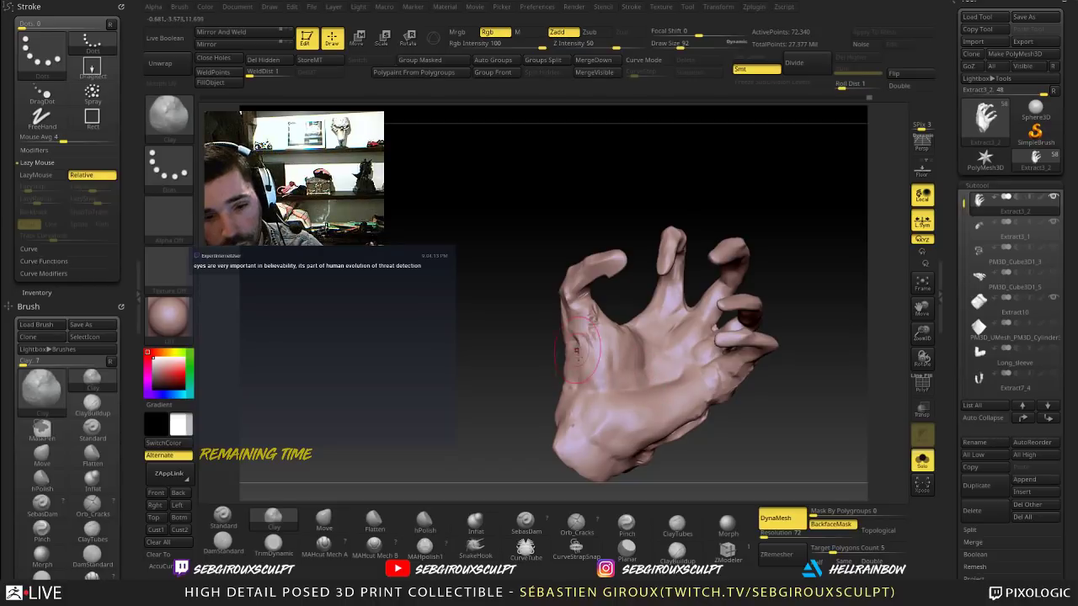
right_drag(589, 297, 699, 291)
mouse_move(716, 249)
right_down()
mouse_move(683, 233)
mouse_move(666, 207)
mouse_move(611, 239)
right_up()
Step: Reshape the thumb's tip with the Move brush at a draw size of 92
key(b)
key(m)
key(v)
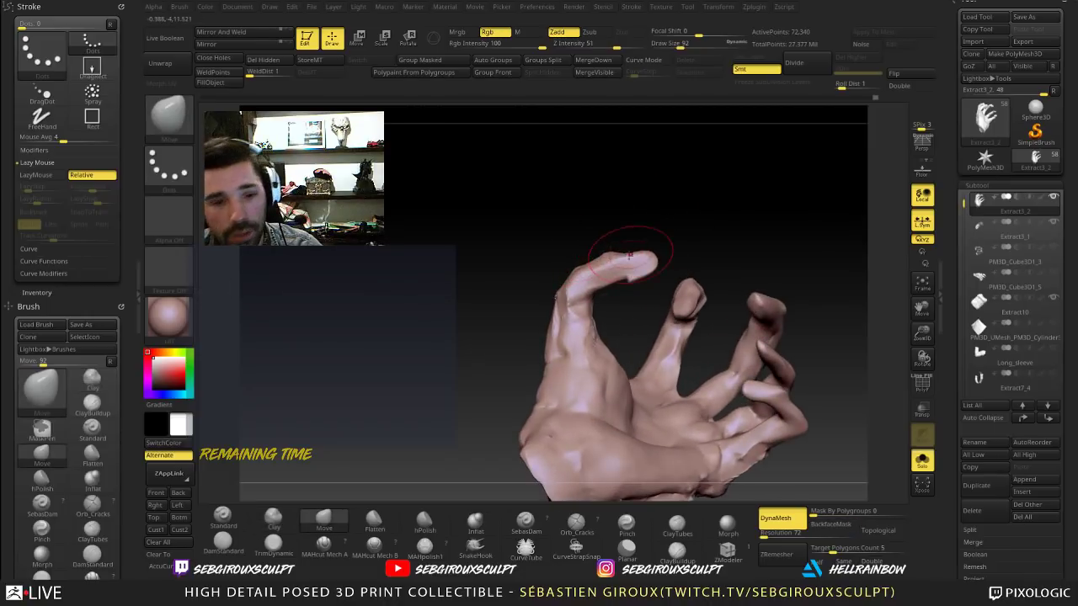
drag(657, 254, 663, 250)
mouse_move(686, 204)
right_down()
mouse_move(718, 310)
mouse_move(705, 297)
right_up()
mouse_move(716, 340)
right_down()
mouse_move(779, 326)
mouse_move(727, 343)
mouse_move(687, 309)
right_up()
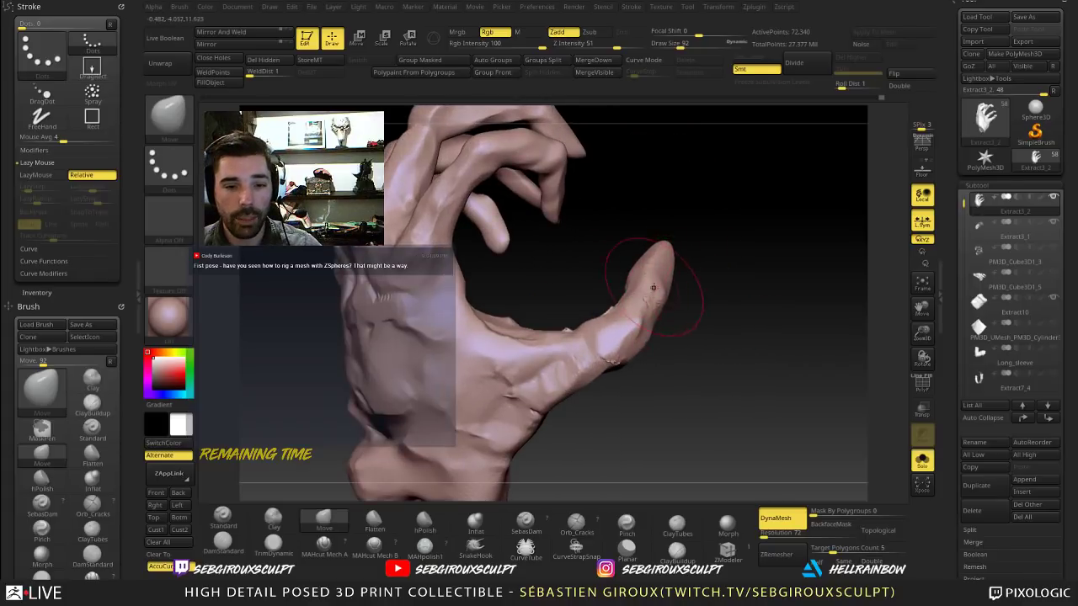
mouse_move(688, 400)
mouse_down()
mouse_move(683, 411)
mouse_move(650, 373)
mouse_move(674, 399)
mouse_up()
ctrl+right_drag(674, 400, 640, 358)
mouse_move(640, 358)
mouse_down()
mouse_move(602, 373)
mouse_move(659, 366)
mouse_up()
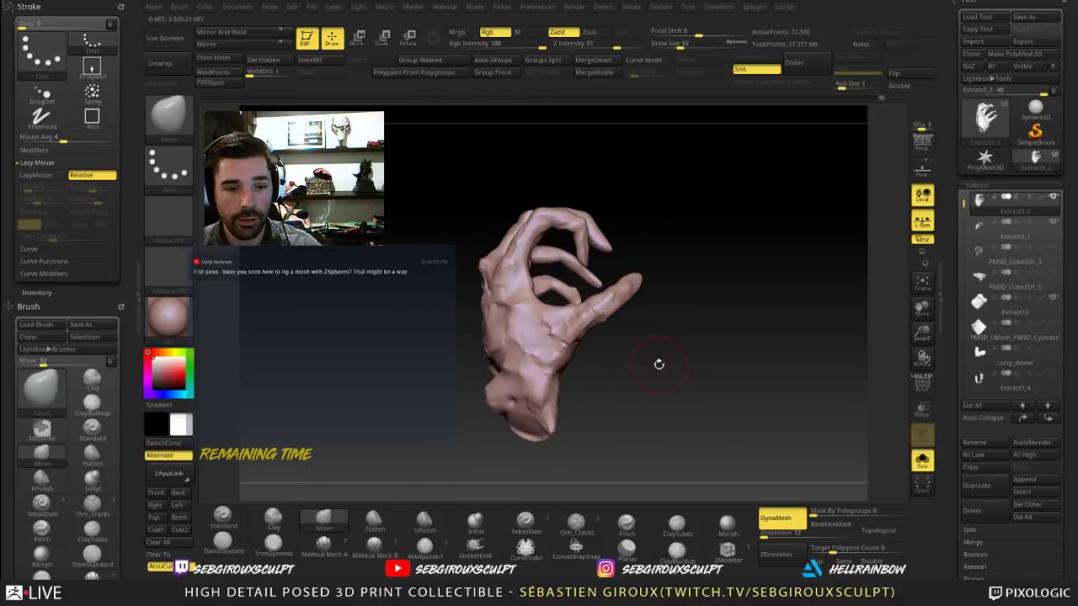
Step: Refine the index finger's tip with the Clay brush at a draw size of 53 and smooth it
ctrl+right_drag(659, 365, 741, 284)
mouse_move(741, 284)
alt+mouse_down()
mouse_move(724, 325)
mouse_move(633, 310)
alt+mouse_up()
key(b)
key(c)
key(l)
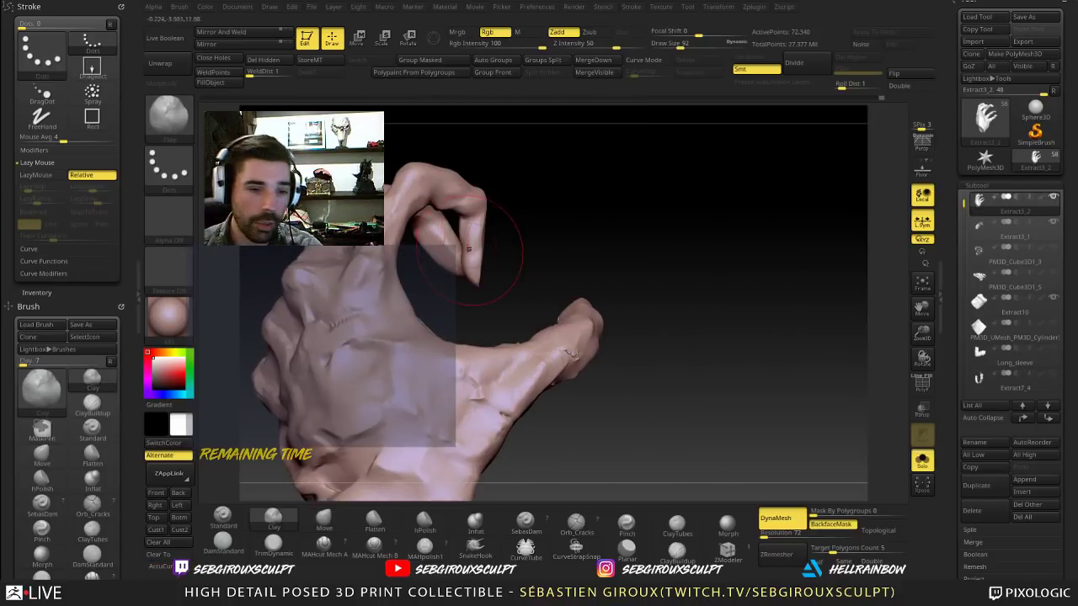
key(s)
drag(480, 255, 468, 256)
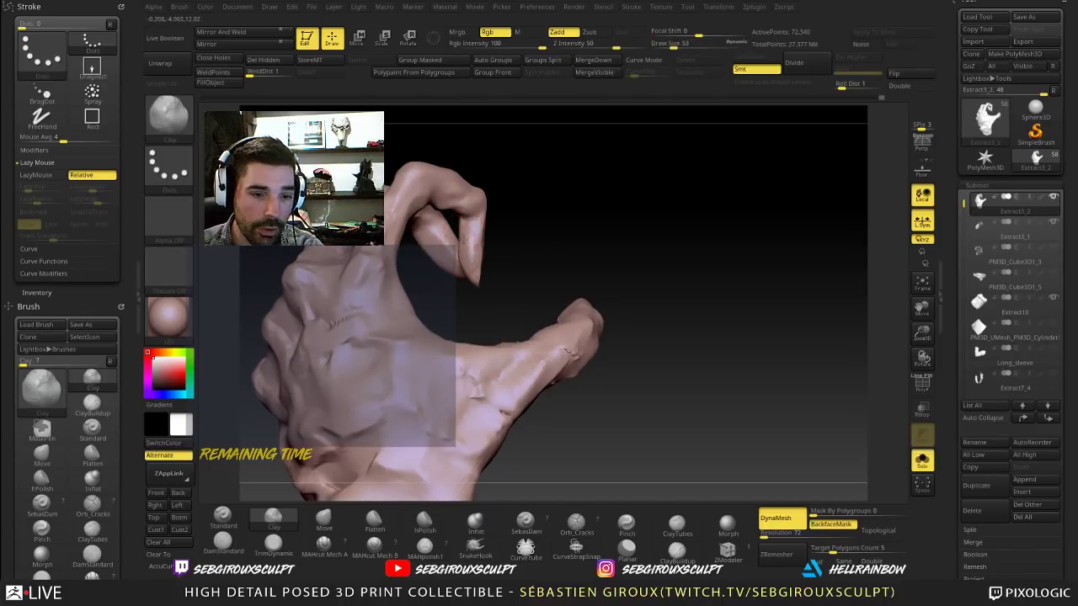
mouse_move(524, 257)
mouse_down()
mouse_move(585, 231)
mouse_move(537, 228)
mouse_move(589, 228)
mouse_up()
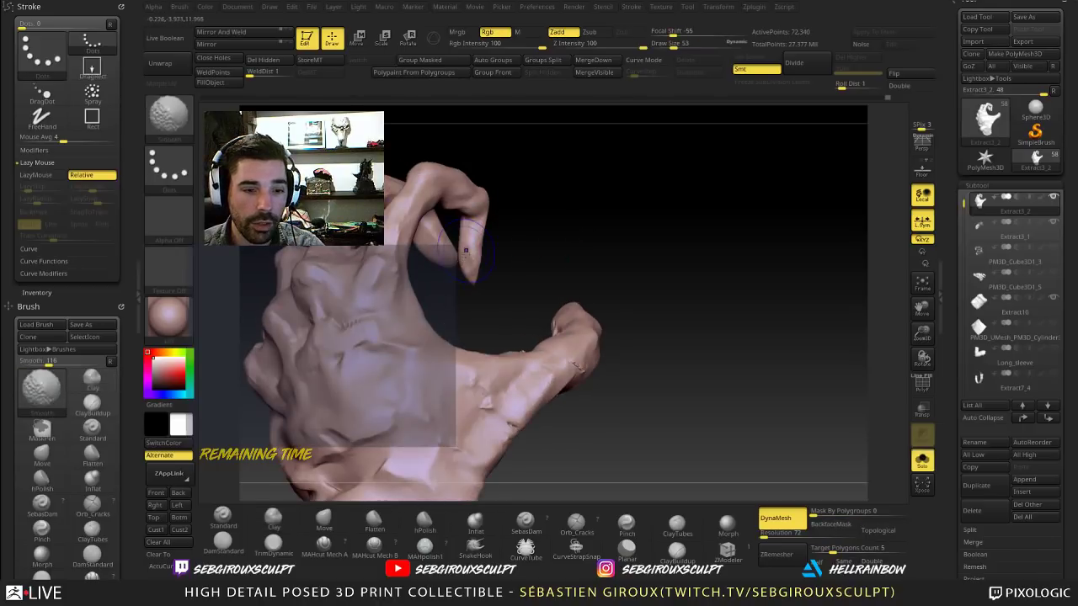
shift+drag(472, 254, 477, 263)
Step: Adjust the thumb's shape with the Move brush, enlarging the draw size to 209
ctrl+right_drag(594, 243, 604, 226)
drag(604, 226, 618, 252)
mouse_move(618, 251)
right_down()
mouse_move(642, 258)
mouse_move(541, 246)
mouse_move(618, 219)
mouse_move(612, 253)
right_up()
right_drag(612, 253, 634, 229)
key(b)
key(m)
key(v)
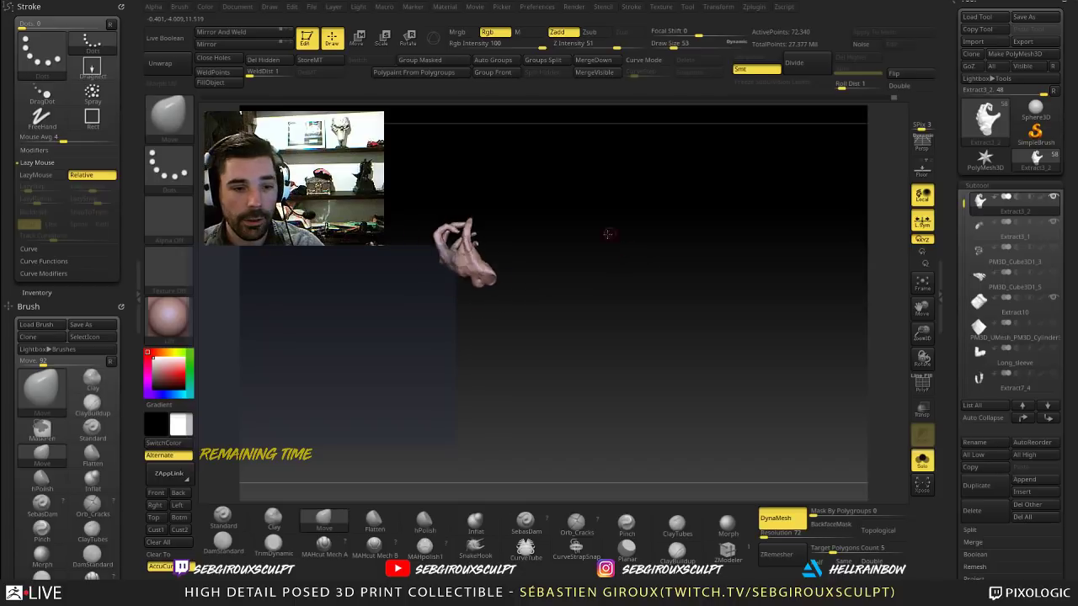
mouse_move(653, 274)
ctrl+right_down()
mouse_move(621, 304)
mouse_move(586, 308)
mouse_move(573, 330)
ctrl+right_up()
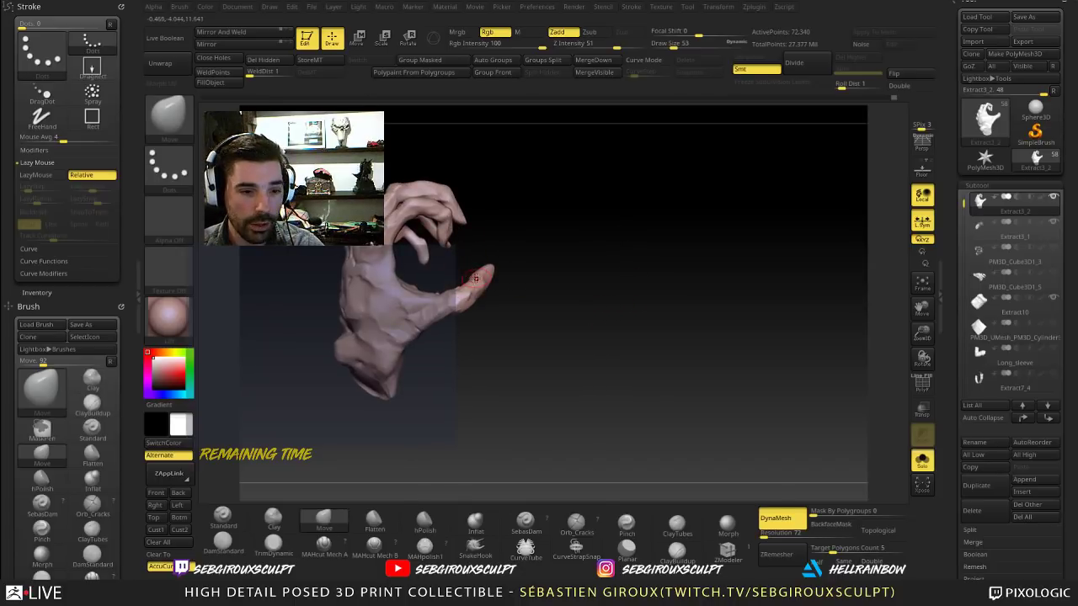
key(space)
drag(483, 283, 499, 283)
mouse_move(549, 313)
ctrl+right_down()
mouse_move(530, 305)
mouse_move(522, 407)
ctrl+right_up()
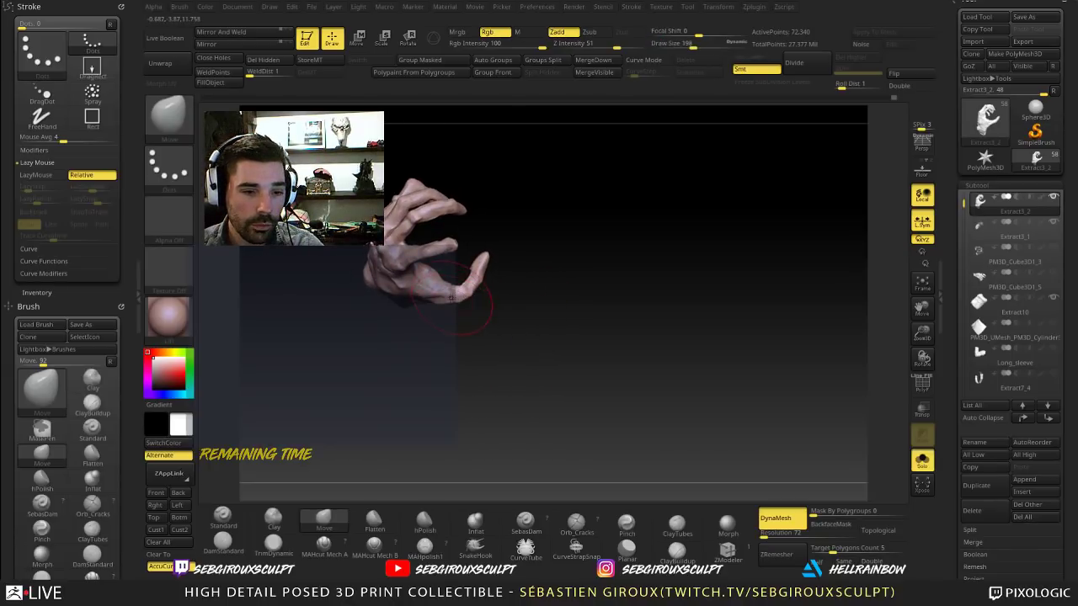
key(space)
drag(451, 299, 477, 275)
mouse_move(547, 298)
mouse_down()
mouse_move(526, 300)
mouse_move(524, 286)
mouse_move(454, 288)
mouse_move(495, 308)
mouse_up()
Step: Paint a mask over the thumb and its base and invert it to isolate the thumb
mouse_move(496, 335)
mouse_down()
mouse_move(486, 360)
mouse_move(496, 354)
mouse_move(488, 344)
mouse_up()
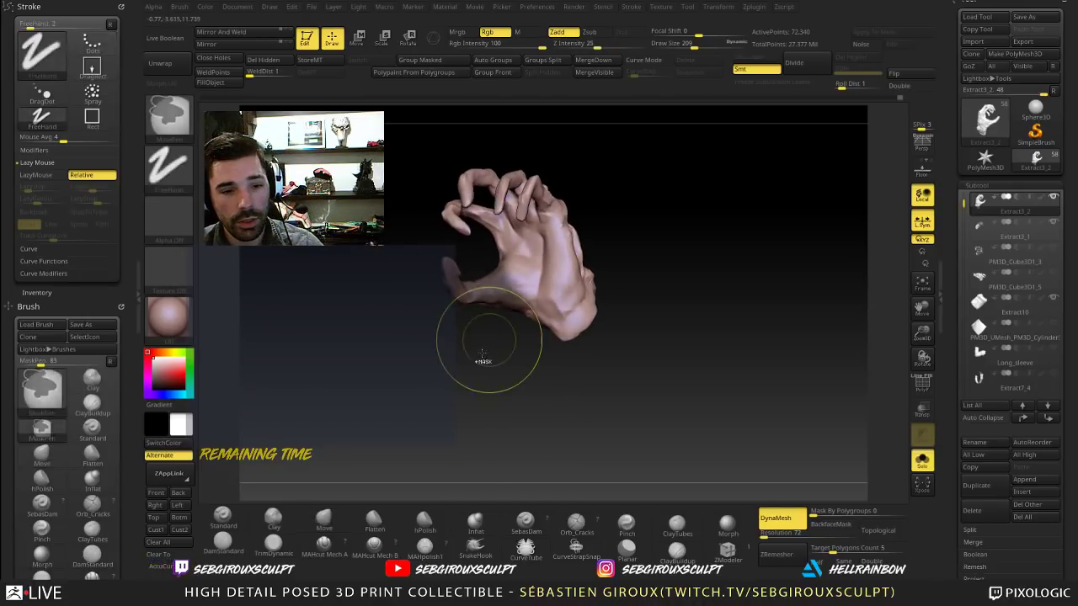
mouse_move(488, 295)
ctrl+mouse_down()
mouse_move(509, 288)
mouse_move(540, 303)
ctrl+mouse_up()
mouse_move(521, 357)
mouse_down()
mouse_move(539, 360)
mouse_move(574, 320)
mouse_up()
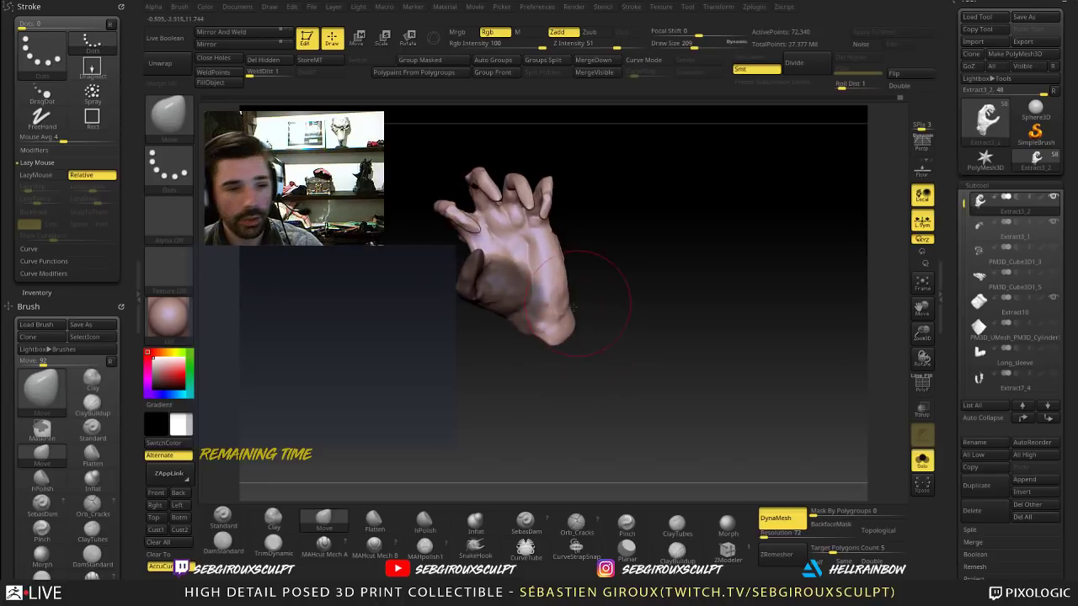
ctrl+click(624, 253)
mouse_move(624, 267)
alt+mouse_down()
mouse_move(662, 301)
mouse_move(674, 272)
mouse_move(650, 278)
alt+mouse_up()
mouse_move(589, 361)
ctrl+mouse_down()
mouse_move(566, 354)
mouse_move(584, 315)
ctrl+mouse_up()
mouse_move(642, 287)
mouse_down()
mouse_move(662, 291)
mouse_move(691, 265)
mouse_move(675, 331)
mouse_move(695, 288)
mouse_move(699, 303)
mouse_move(712, 290)
mouse_move(698, 297)
mouse_move(645, 269)
mouse_up()
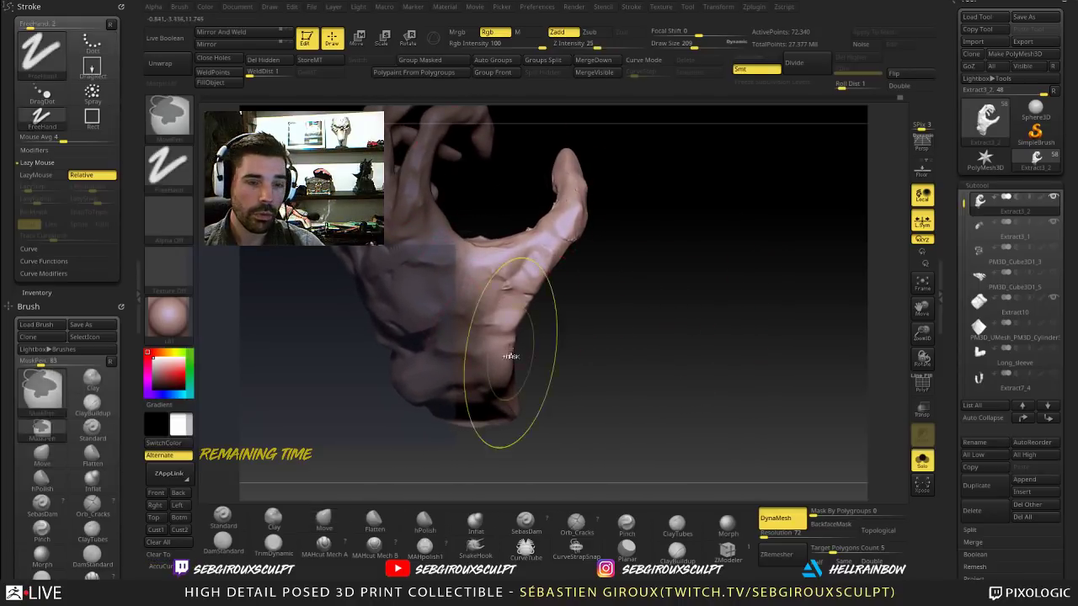
Step: Extend the mask over the wrist and soften its edge around the thumb's base
mouse_move(510, 360)
ctrl+mouse_down()
mouse_move(499, 371)
mouse_move(486, 334)
ctrl+mouse_up()
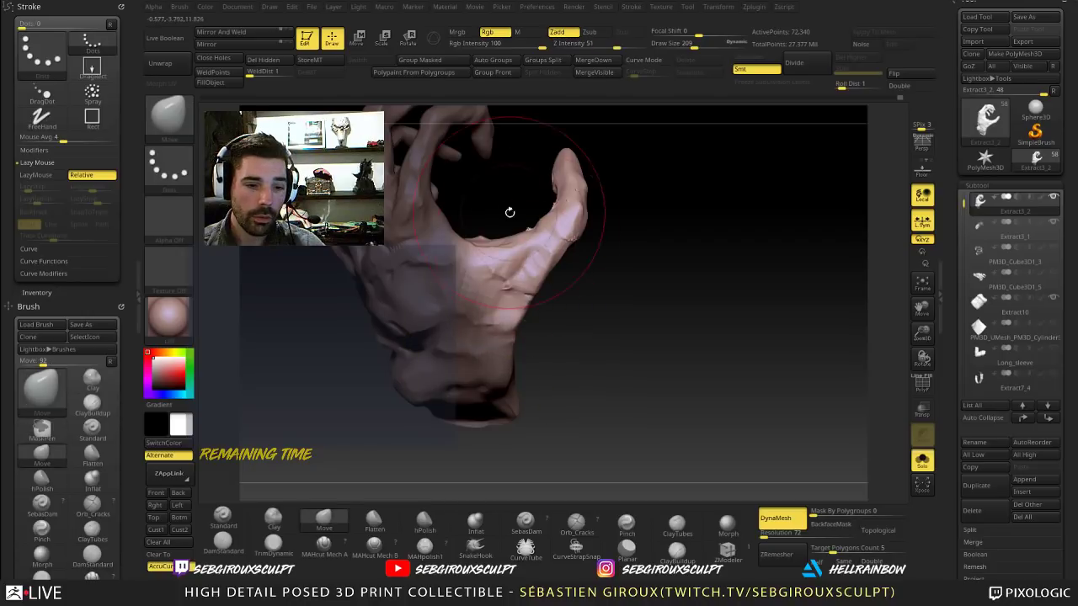
ctrl+click(488, 288)
ctrl+click(506, 284)
ctrl+click(503, 284)
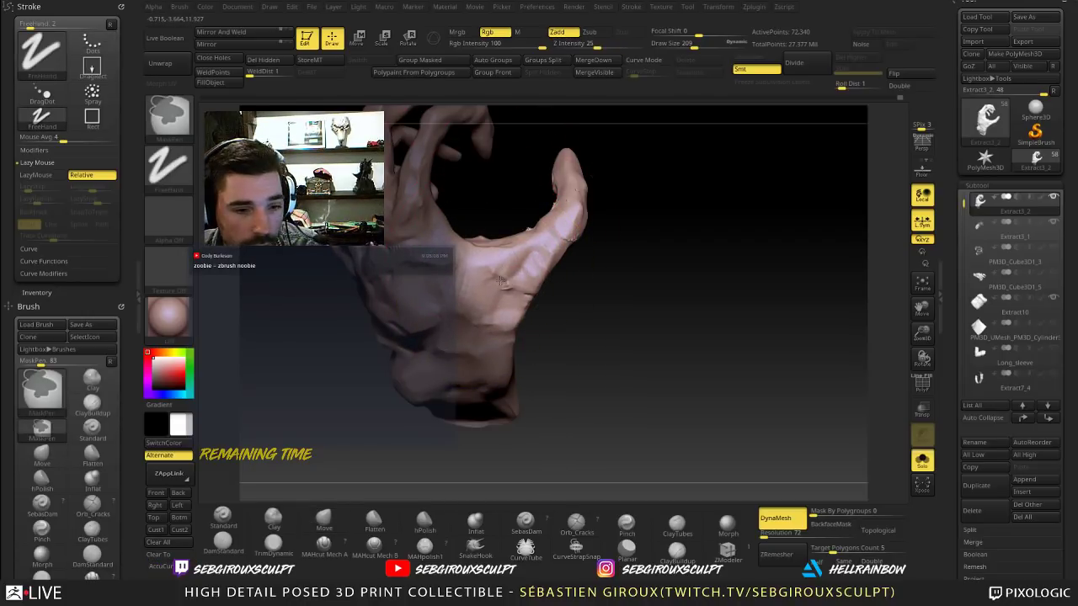
Step: Repose the unmasked thumb by rotating it from its base with a transpose line
click(408, 40)
drag(469, 263, 510, 309)
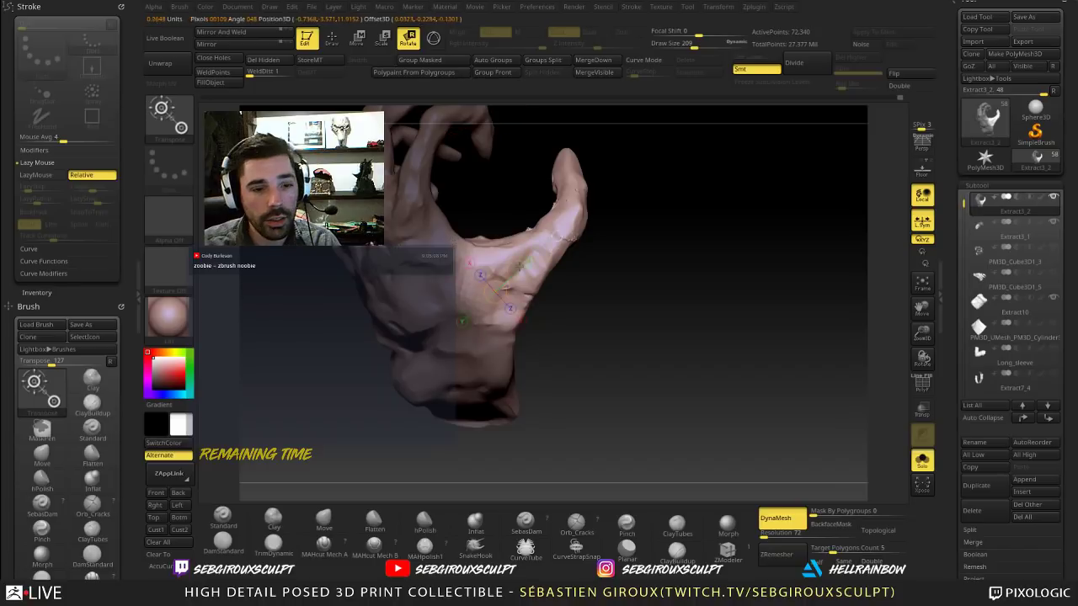
drag(592, 243, 535, 266)
key(w)
right_drag(536, 266, 584, 256)
right_drag(491, 184, 541, 221)
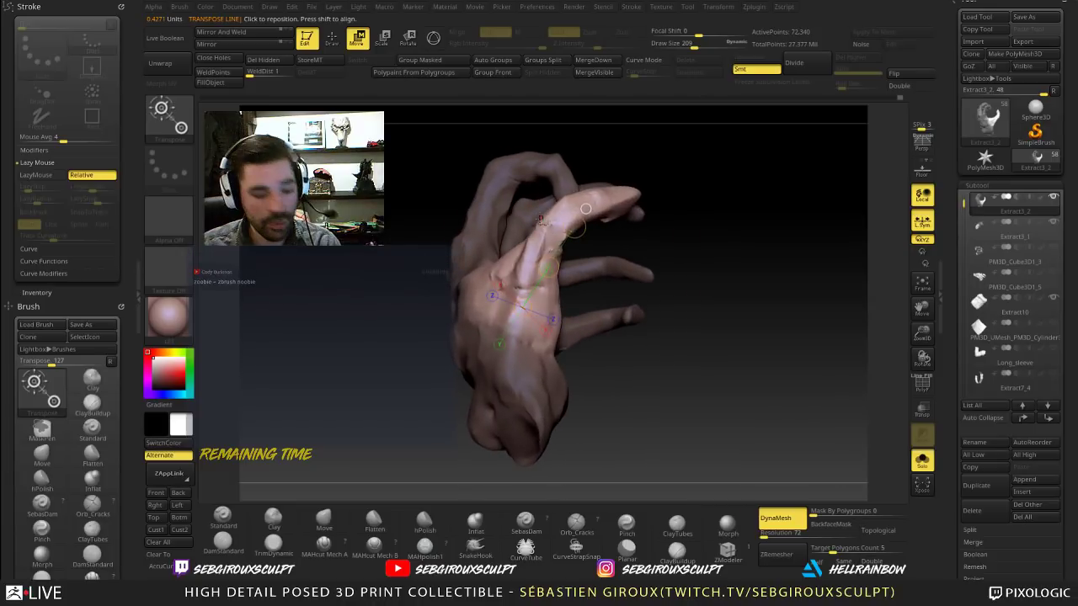
key(e)
key(r)
drag(575, 227, 581, 207)
right_drag(580, 207, 650, 216)
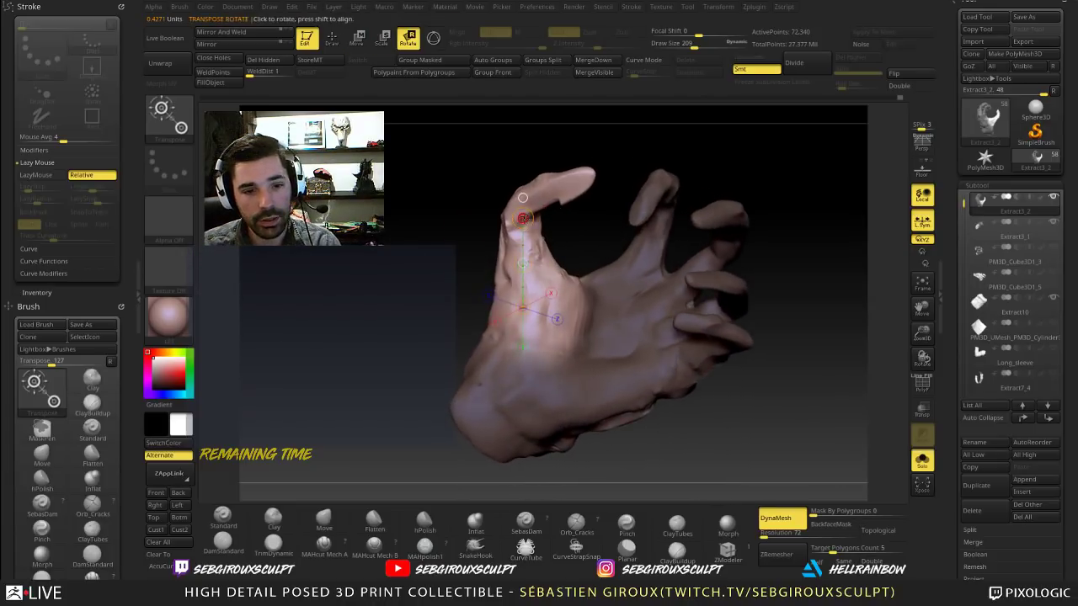
drag(524, 217, 522, 195)
ctrl+right_drag(437, 267, 445, 245)
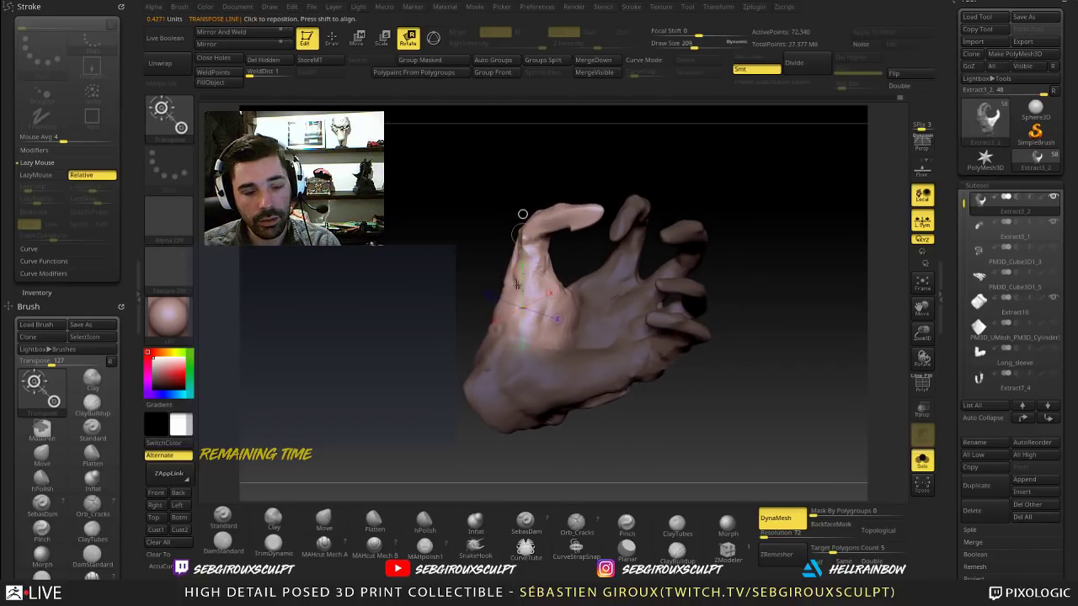
Step: Return to sculpting, clear the mask and smooth the transition at the thumb's base
key(q)
drag(562, 295, 570, 342)
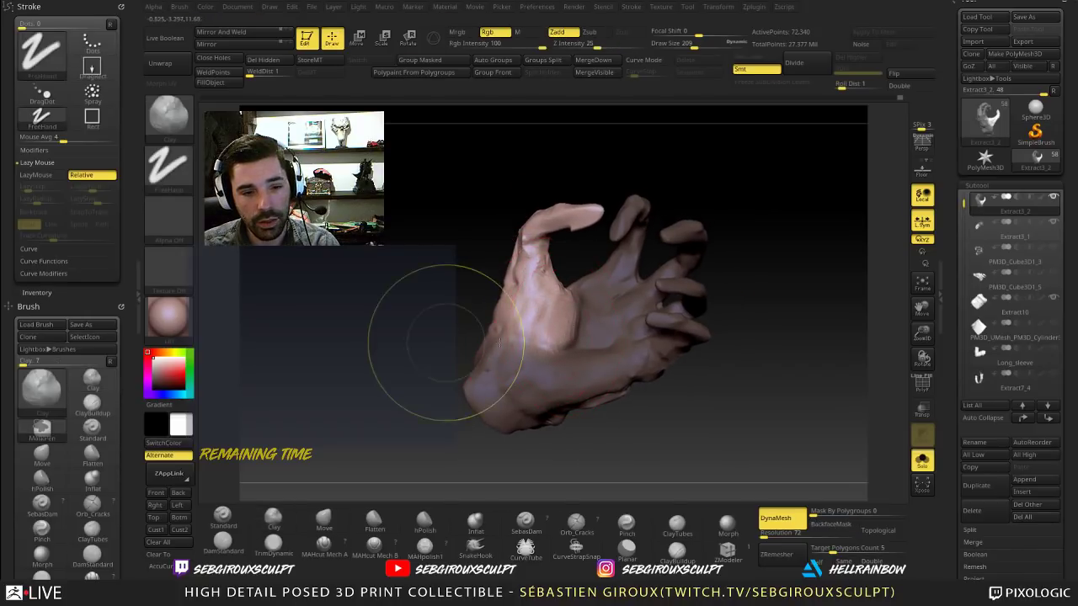
ctrl+drag(447, 343, 428, 361)
mouse_move(576, 338)
shift+mouse_down()
mouse_move(573, 319)
mouse_move(537, 324)
mouse_move(529, 271)
shift+mouse_up()
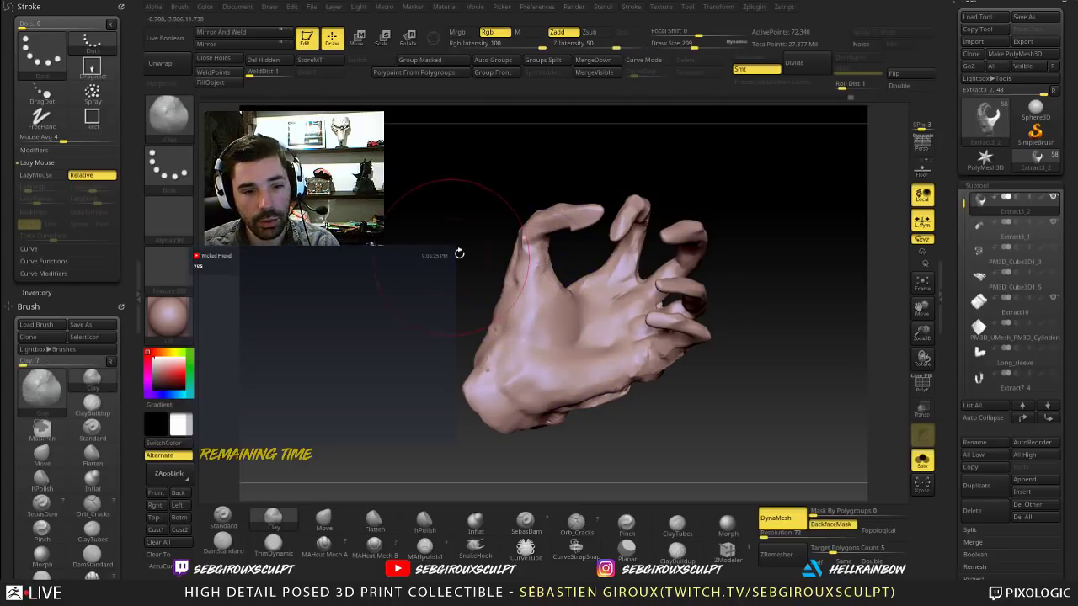
Step: Examine the reposed thumb against the fingers from the side and back of the hand
mouse_move(460, 253)
ctrl+right_down()
mouse_move(430, 231)
mouse_move(512, 268)
ctrl+right_up()
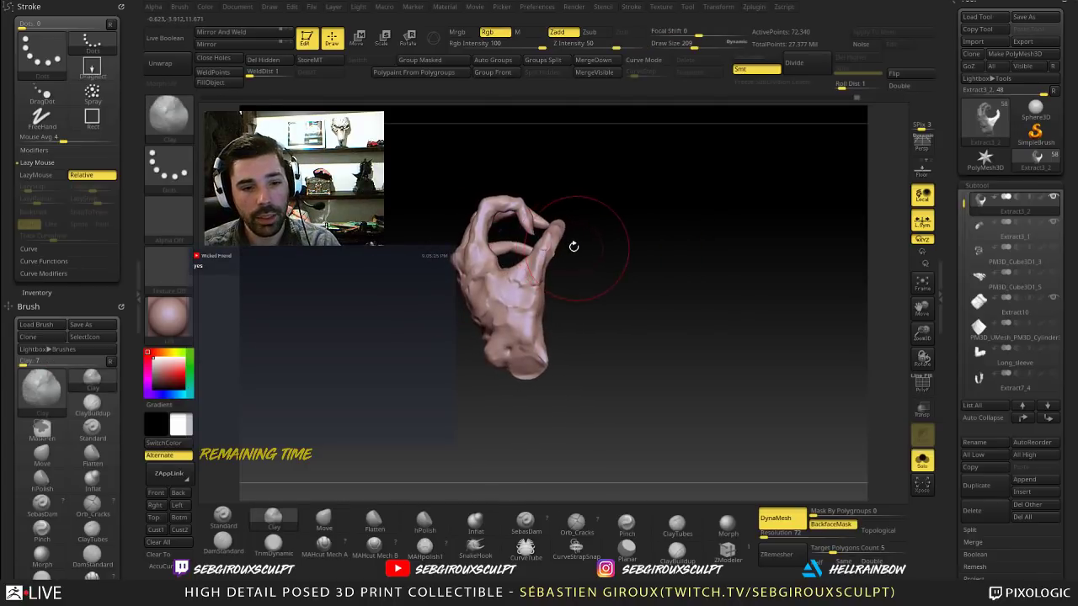
right_drag(573, 245, 570, 233)
key(b)
key(m)
key(v)
drag(570, 233, 559, 230)
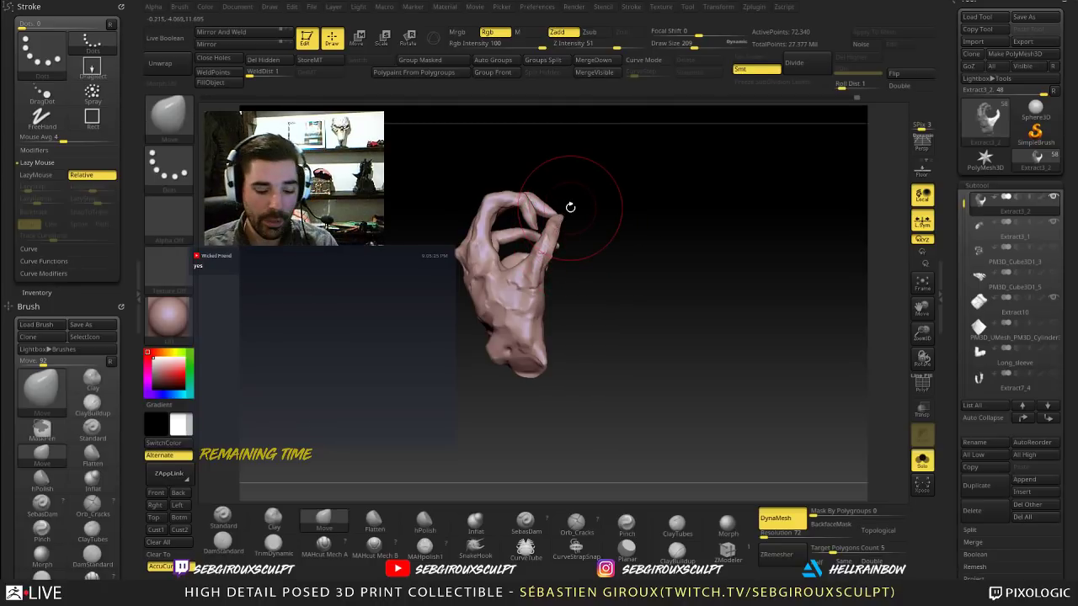
right_drag(641, 344, 559, 328)
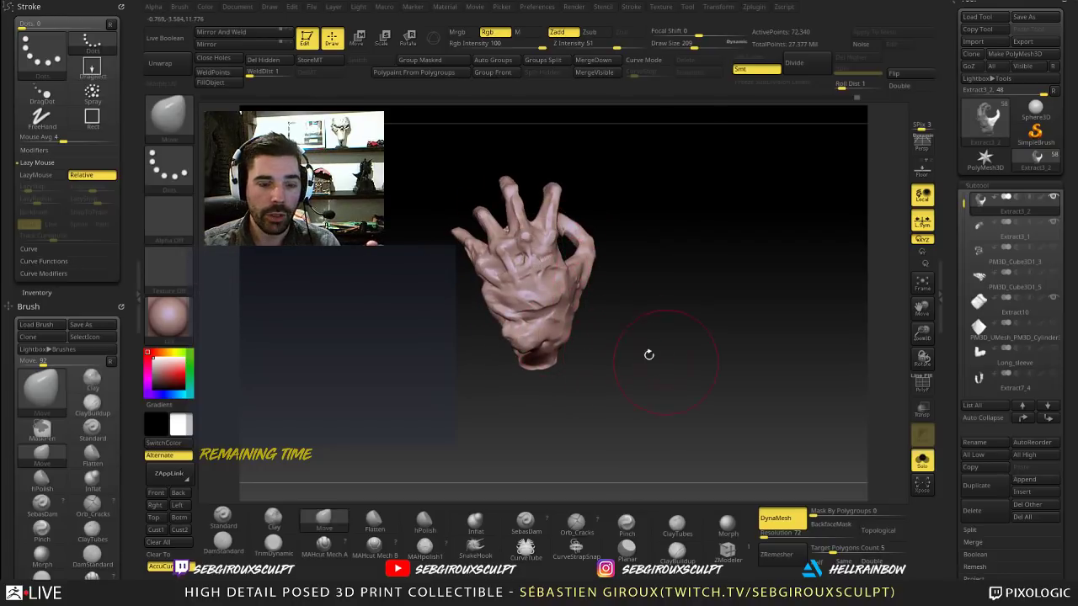
drag(650, 412, 614, 409)
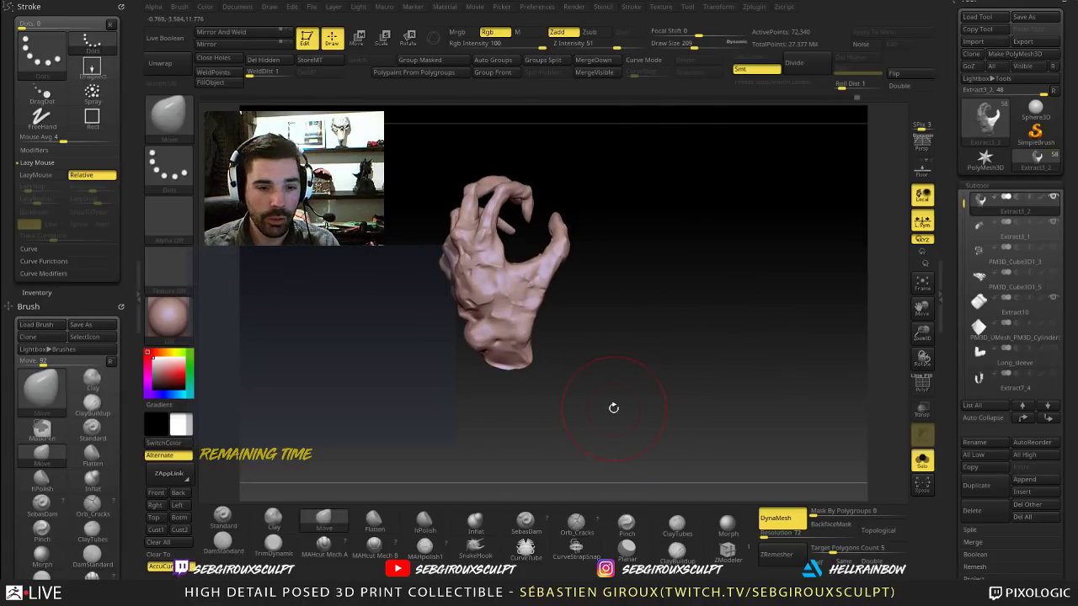
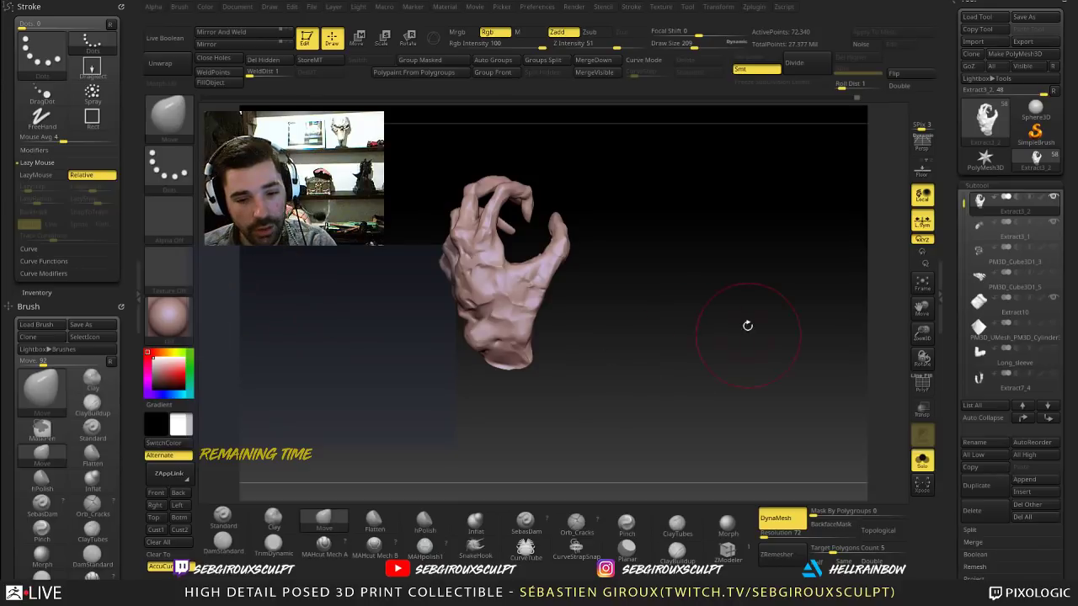
Step: Build up the back of the wrist with the Clay brush, blending it into the creases below the hand
drag(747, 325, 703, 388)
mouse_move(545, 349)
mouse_down()
mouse_move(618, 347)
mouse_move(573, 316)
mouse_up()
key(b)
key(c)
key(l)
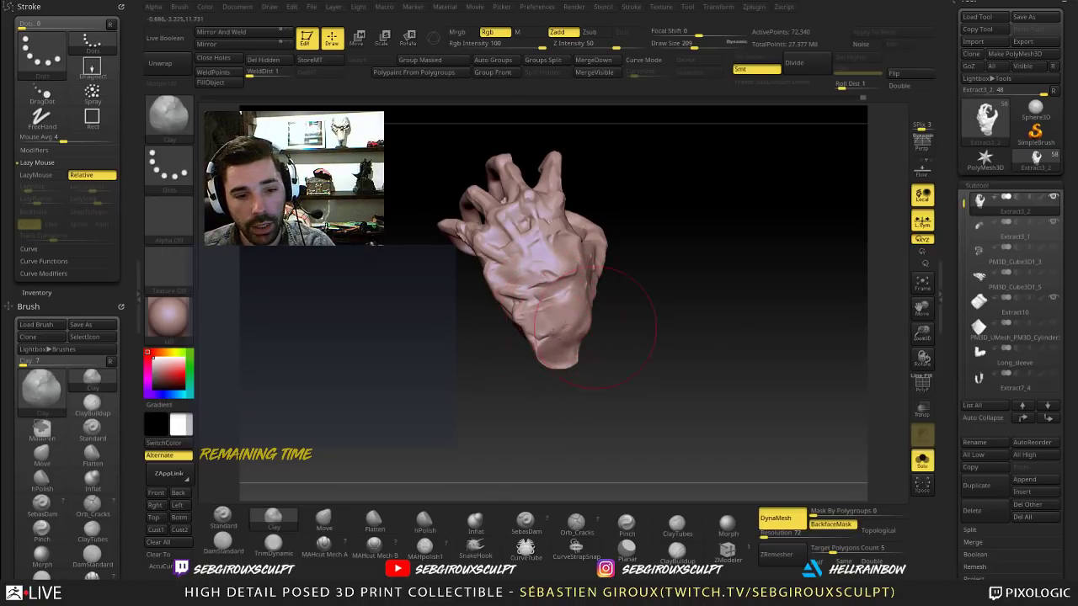
mouse_move(595, 328)
mouse_down()
mouse_move(690, 360)
mouse_move(594, 345)
mouse_up()
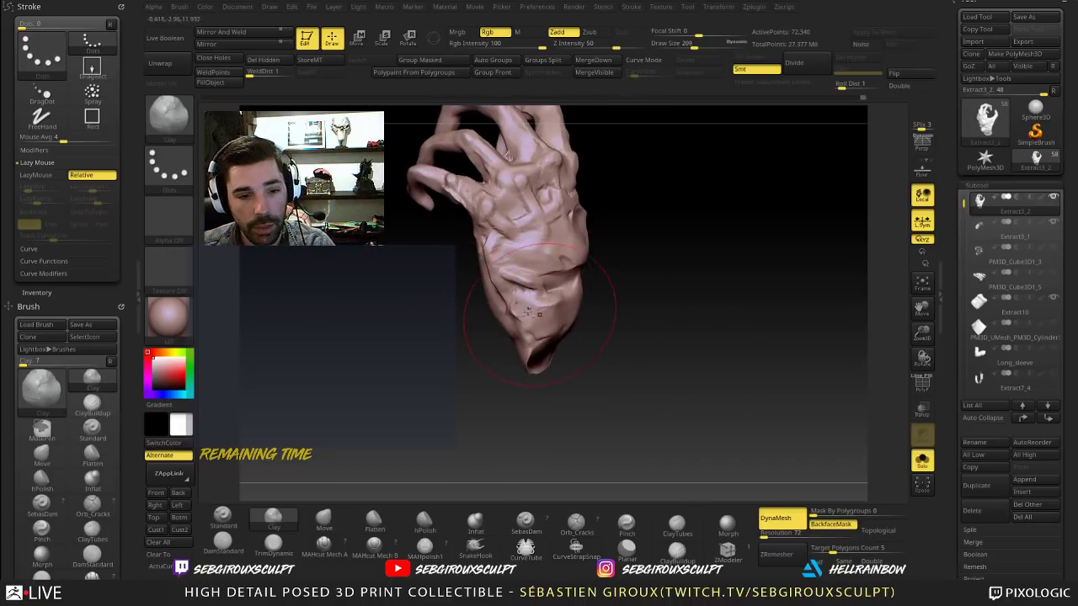
drag(461, 299, 548, 280)
alt+drag(565, 351, 569, 372)
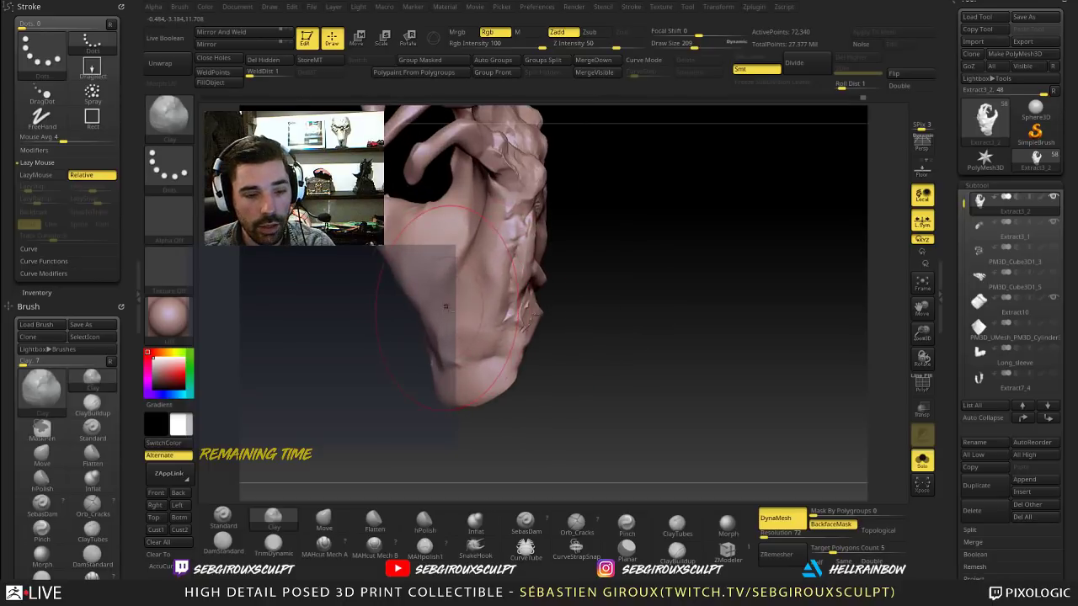
Step: Reduce the Clay brush to a draw size of 120 and fill out the palm side of the wrist
mouse_move(446, 306)
mouse_down()
mouse_move(442, 340)
mouse_move(479, 349)
mouse_move(616, 339)
mouse_up()
mouse_move(482, 297)
mouse_down()
mouse_move(482, 318)
mouse_move(468, 324)
mouse_move(469, 313)
mouse_up()
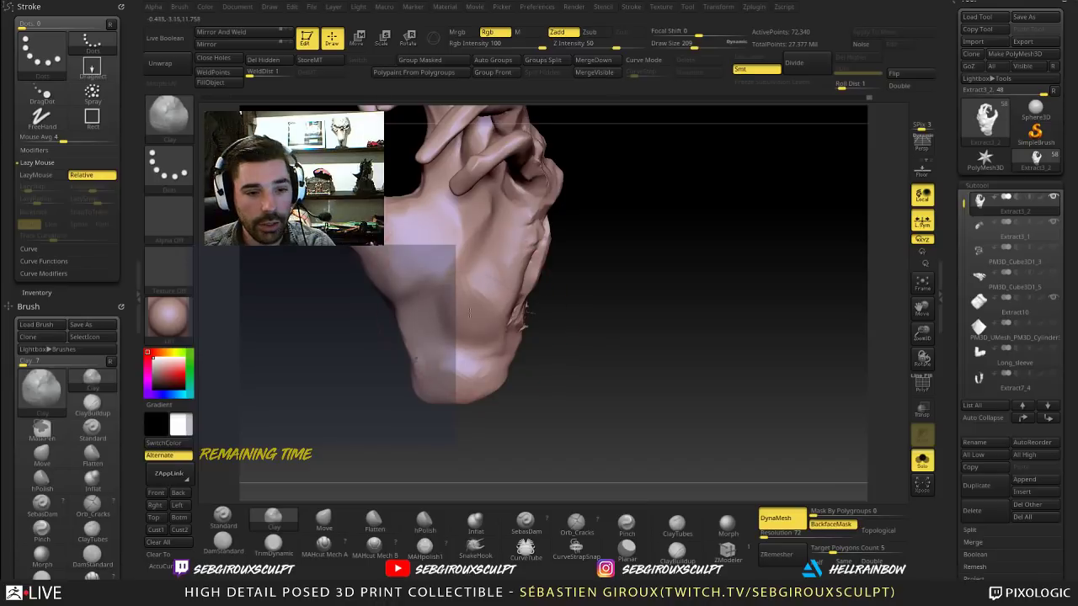
drag(573, 355, 520, 357)
key(space)
mouse_move(543, 352)
mouse_down()
mouse_move(531, 352)
mouse_move(633, 378)
mouse_up()
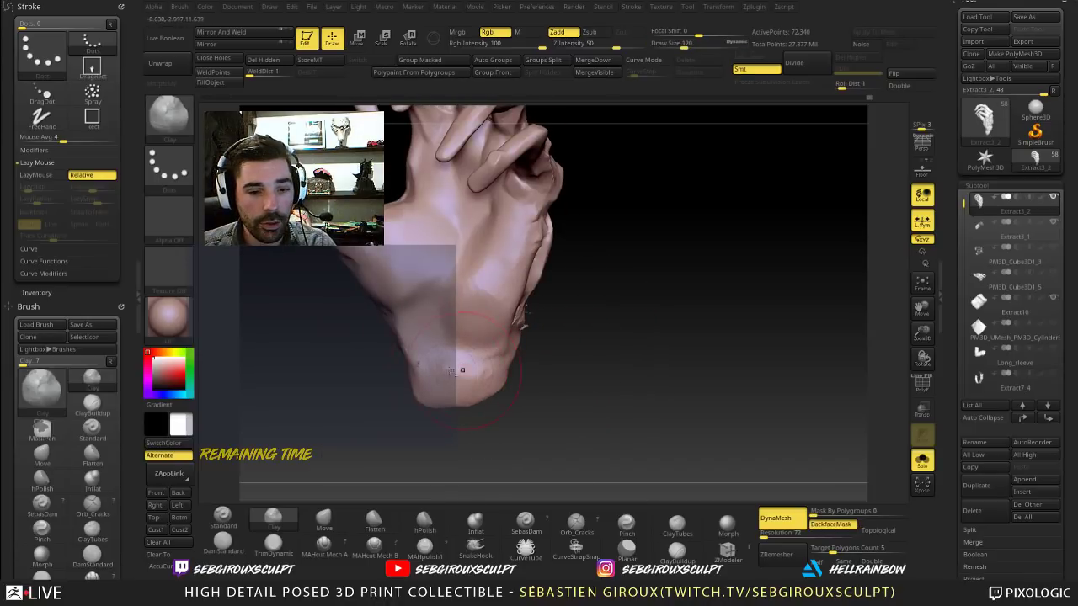
mouse_move(462, 370)
mouse_down()
mouse_move(421, 362)
mouse_move(426, 391)
mouse_move(505, 395)
mouse_up()
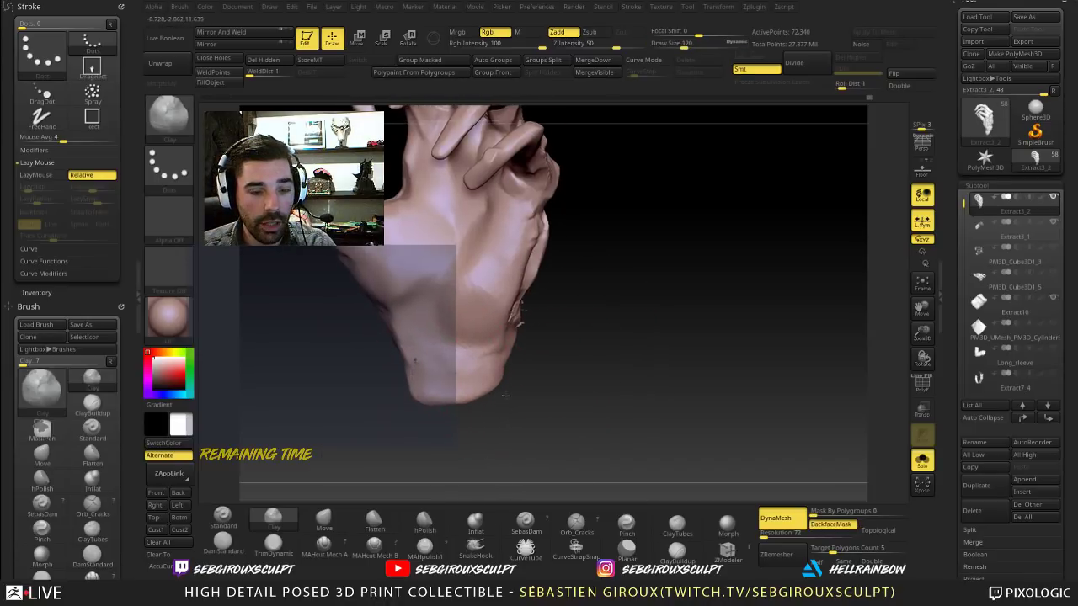
right_drag(505, 395, 440, 328)
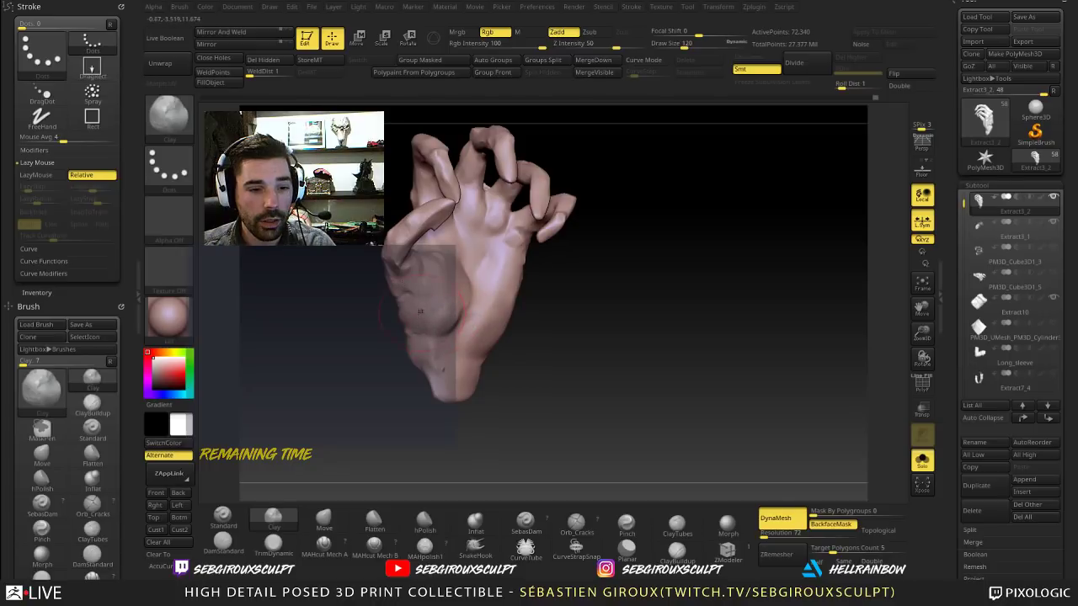
Step: Build up the web between the thumb and index finger with the ClayTubes brush at a draw size of 45
drag(534, 359, 407, 334)
drag(515, 358, 520, 221)
alt+drag(591, 200, 590, 244)
mouse_move(590, 242)
mouse_down()
mouse_move(578, 283)
mouse_move(558, 271)
mouse_move(556, 259)
mouse_move(602, 250)
mouse_up()
drag(578, 292, 552, 295)
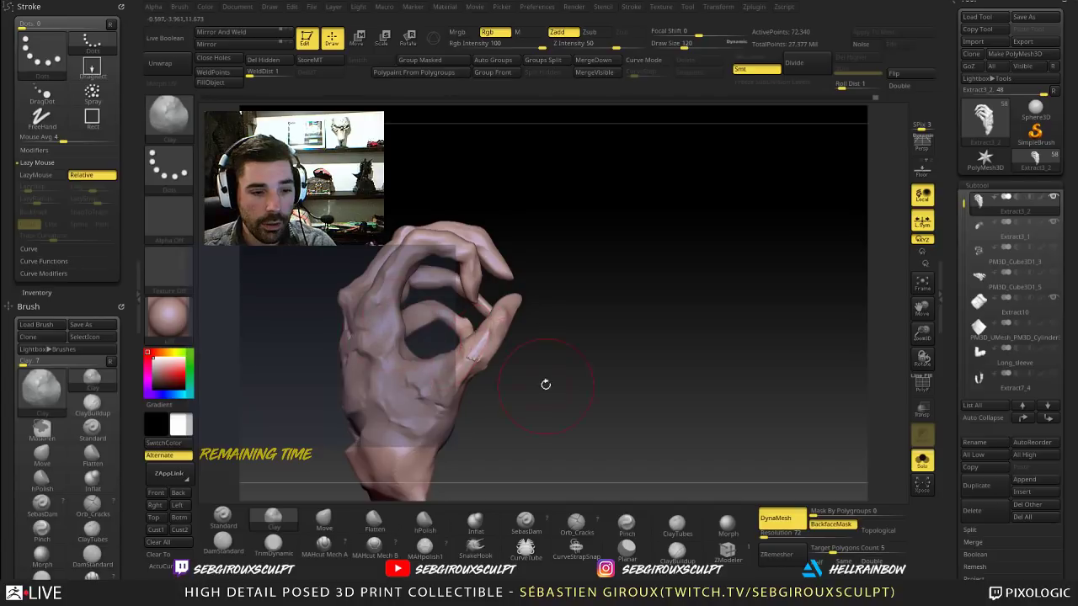
drag(545, 384, 454, 377)
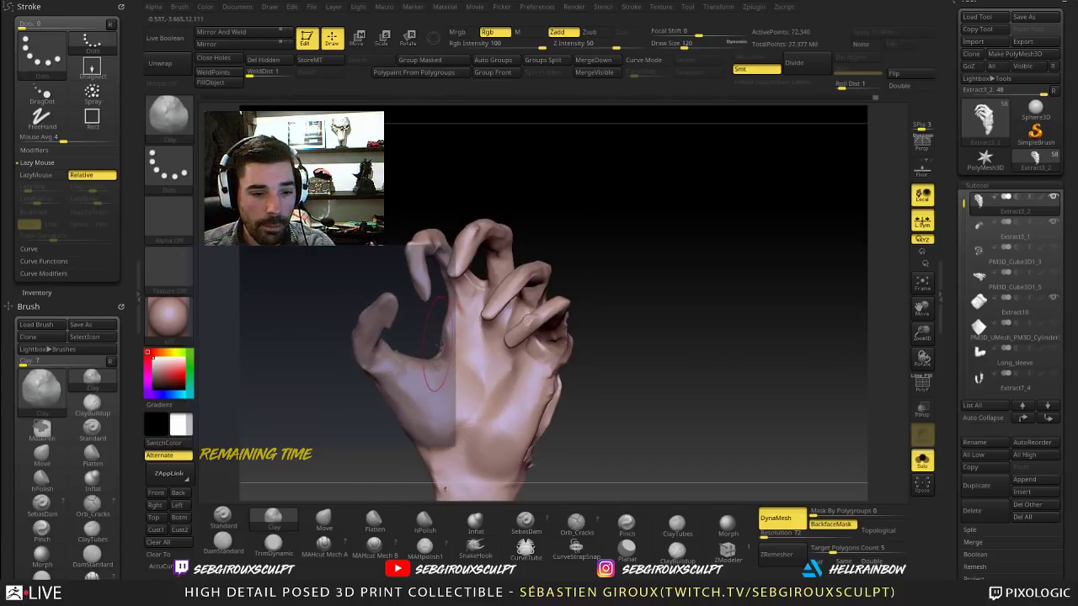
key(2)
drag(322, 274, 426, 313)
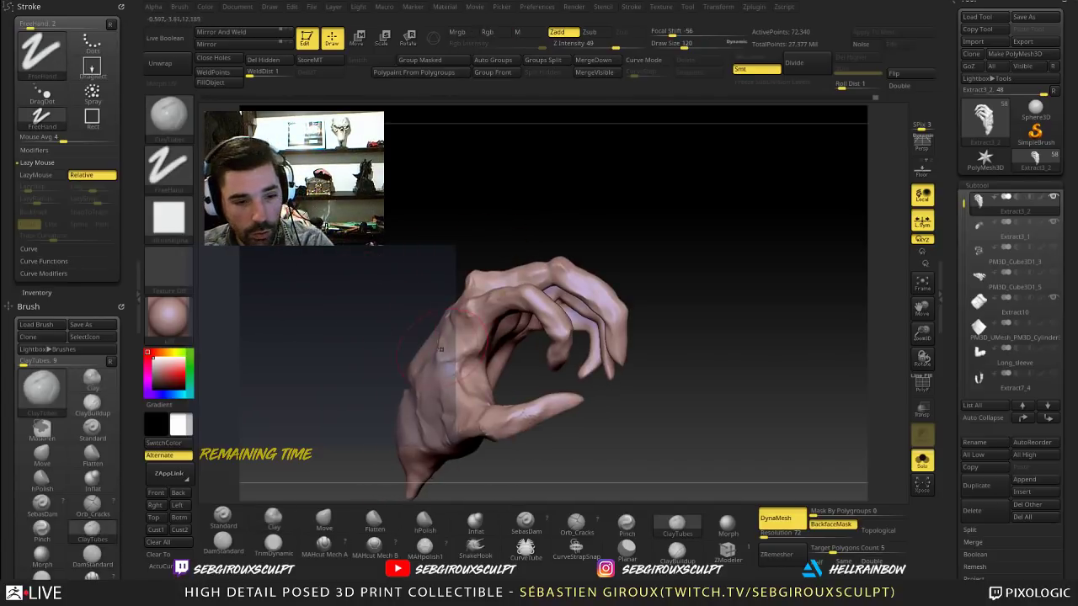
key(space)
drag(451, 361, 473, 378)
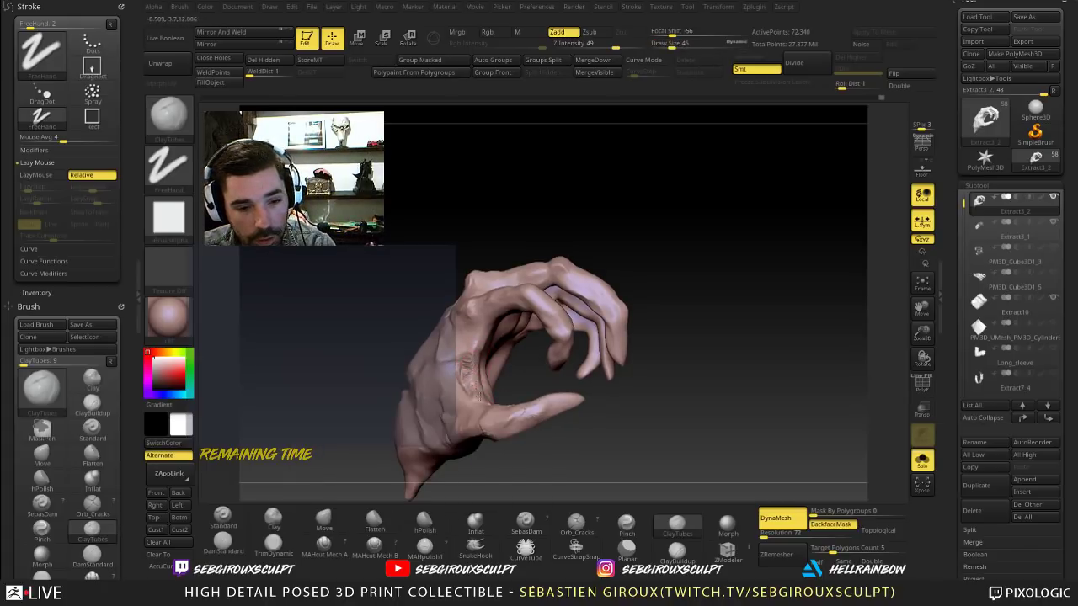
Step: Adjust the edge of the thumb web with the Move brush and refine its surface with Clay at a draw size of 68
drag(379, 307, 263, 323)
key(1)
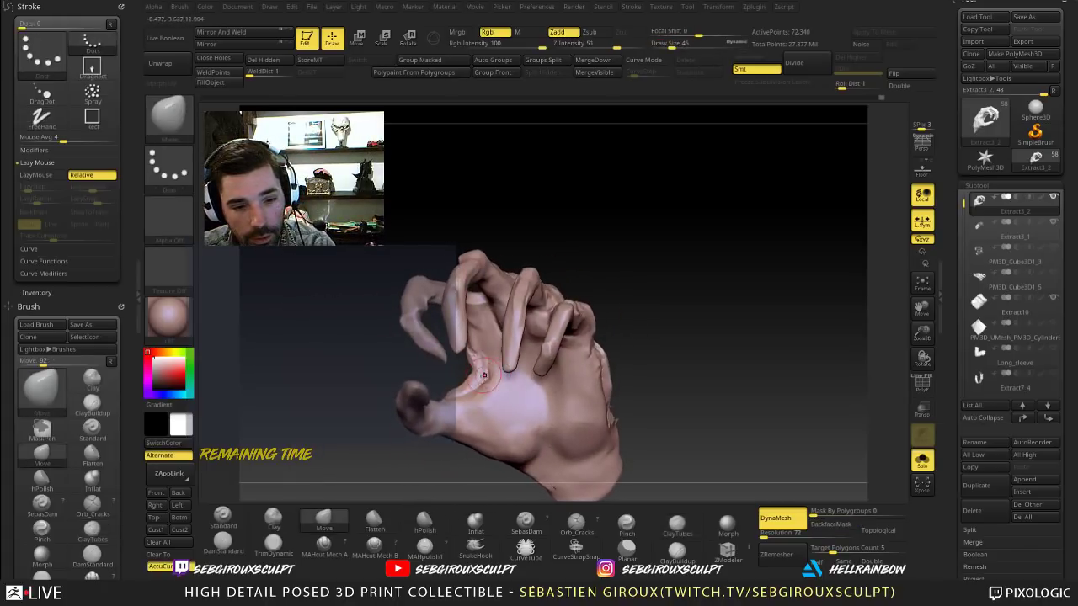
mouse_move(337, 314)
mouse_down()
mouse_move(392, 312)
mouse_move(446, 337)
mouse_up()
key(space)
drag(421, 383, 427, 383)
key(3)
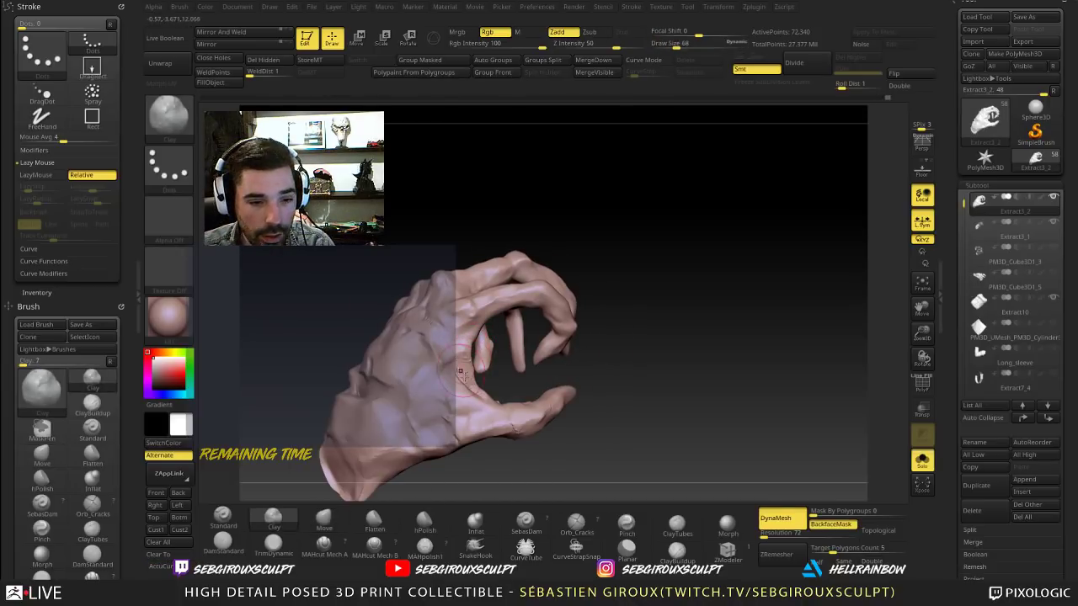
Step: Shift the shape of the thumb using a large Move brush with a draw size of 283
alt+drag(619, 433, 621, 382)
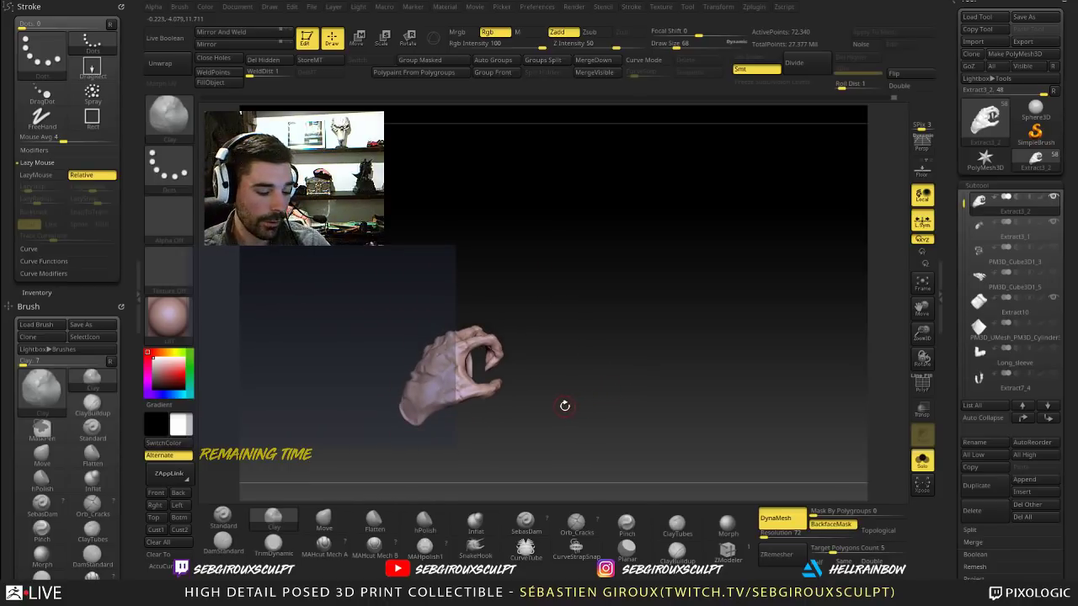
right_drag(572, 414, 510, 407)
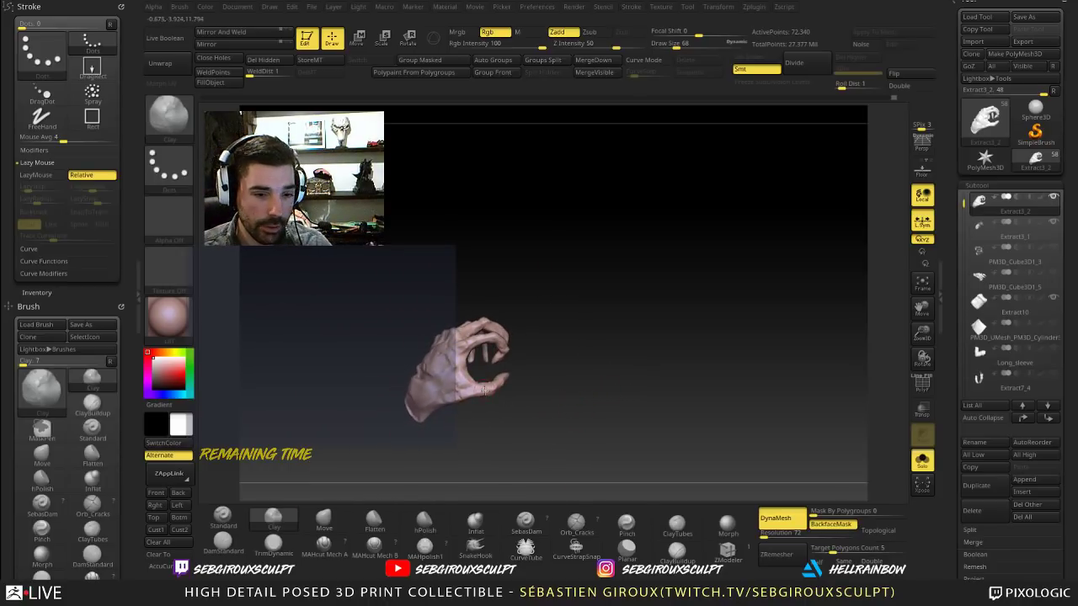
key(space)
mouse_move(486, 391)
mouse_down()
mouse_move(503, 381)
mouse_move(497, 389)
mouse_up()
key(space)
key(2)
drag(550, 415, 548, 405)
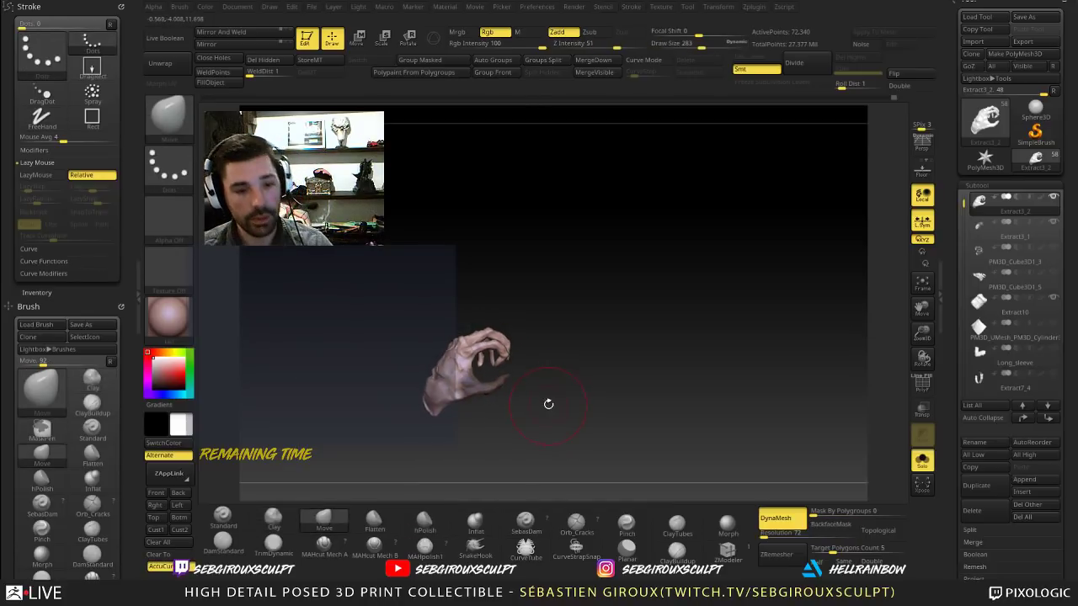
Step: Mask the hand around the thumb and reshape the thumb with the Move brush at a draw size of 221
ctrl+click(542, 416)
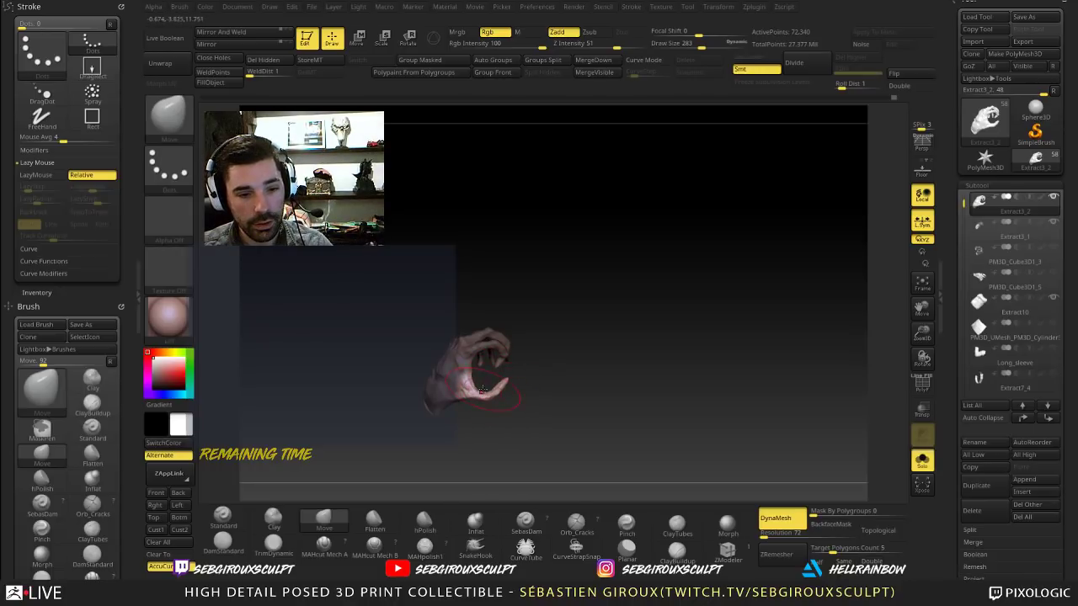
key(space)
drag(500, 389, 497, 389)
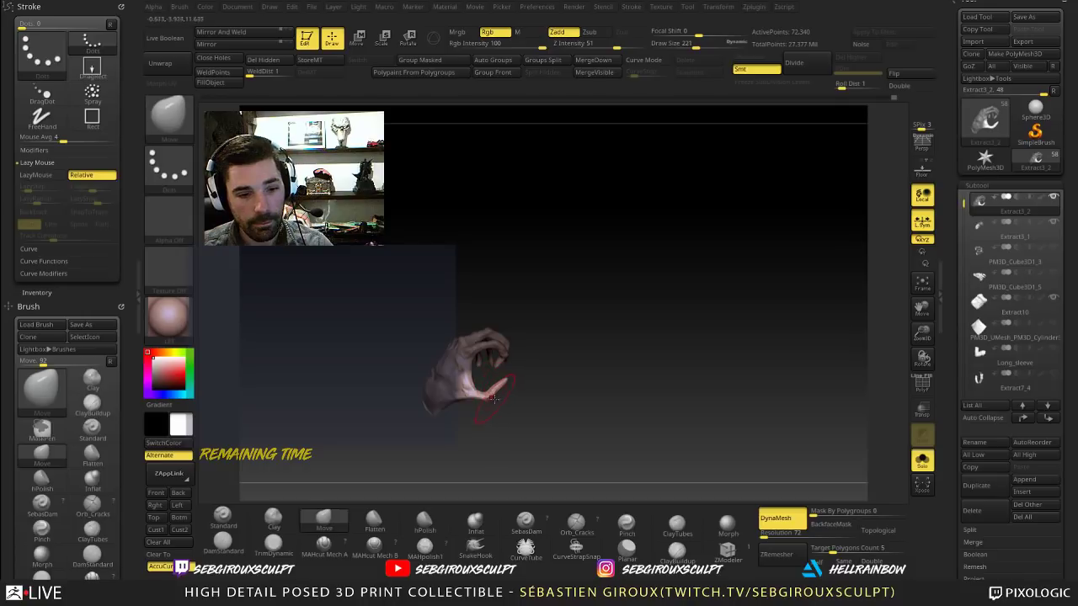
mouse_move(537, 414)
mouse_down()
mouse_move(523, 400)
mouse_move(539, 397)
mouse_move(532, 409)
mouse_move(543, 411)
mouse_move(500, 389)
mouse_move(623, 432)
mouse_move(587, 421)
mouse_move(608, 411)
mouse_move(620, 424)
mouse_up()
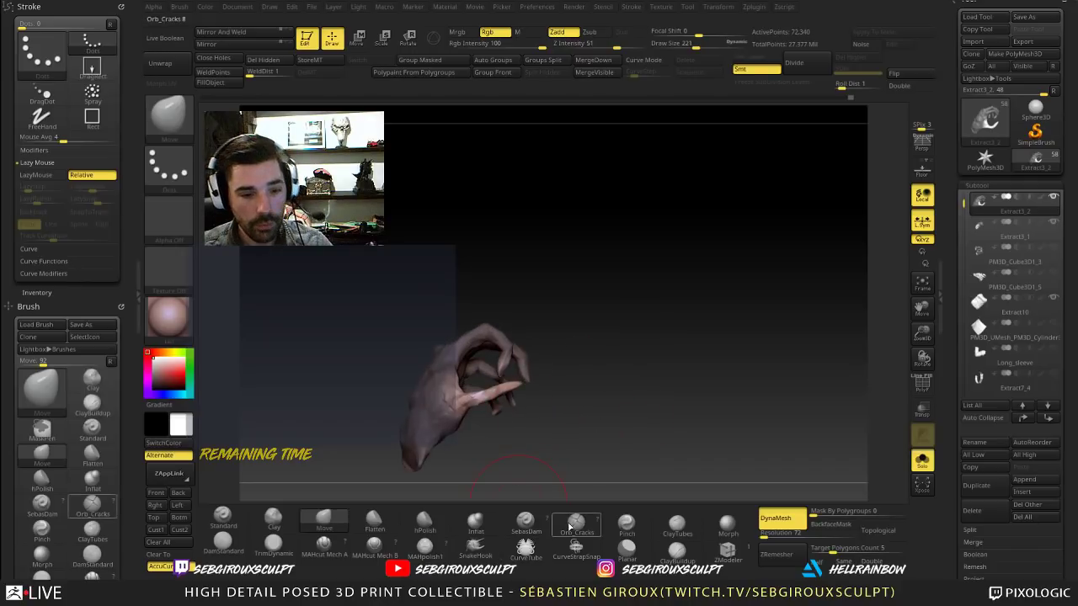
Step: Thicken the unmasked thumb with the Inflat brush at a Z intensity of 10
click(627, 524)
click(477, 522)
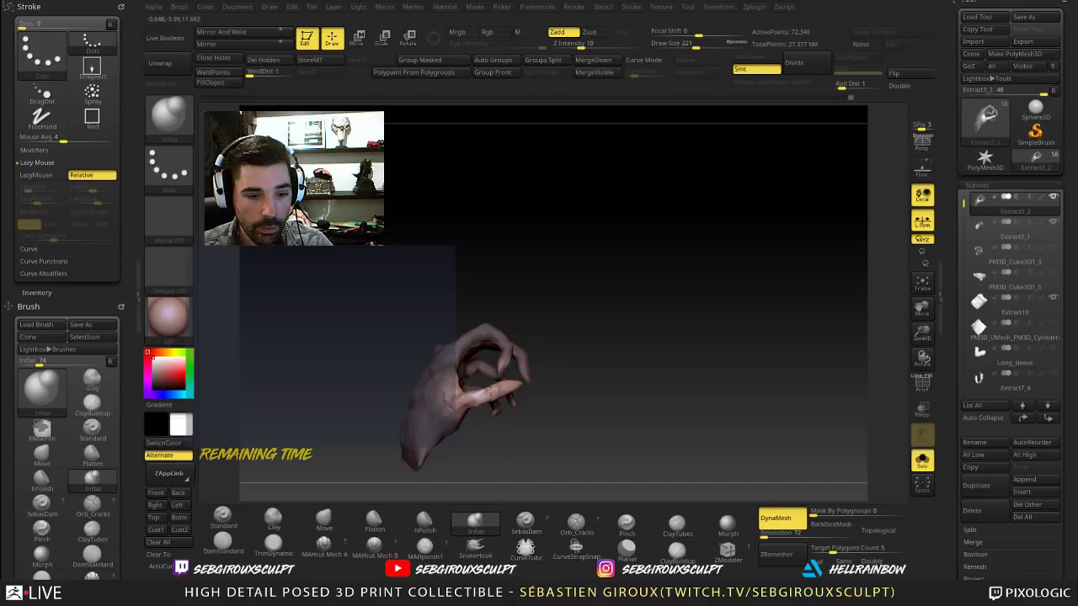
mouse_move(589, 390)
mouse_down()
mouse_move(631, 416)
mouse_move(562, 419)
mouse_up()
Step: Extend the mask over the thumb's lower part, leaving the last segment free, and soften the mask's edge
ctrl+drag(488, 431, 505, 411)
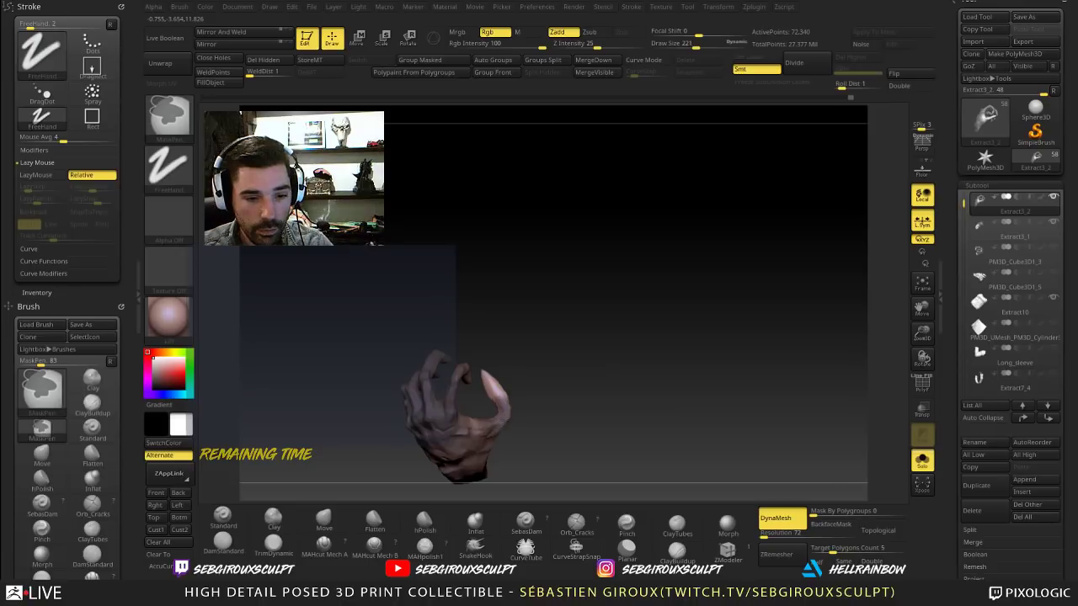
ctrl+click(531, 365)
ctrl+click(532, 318)
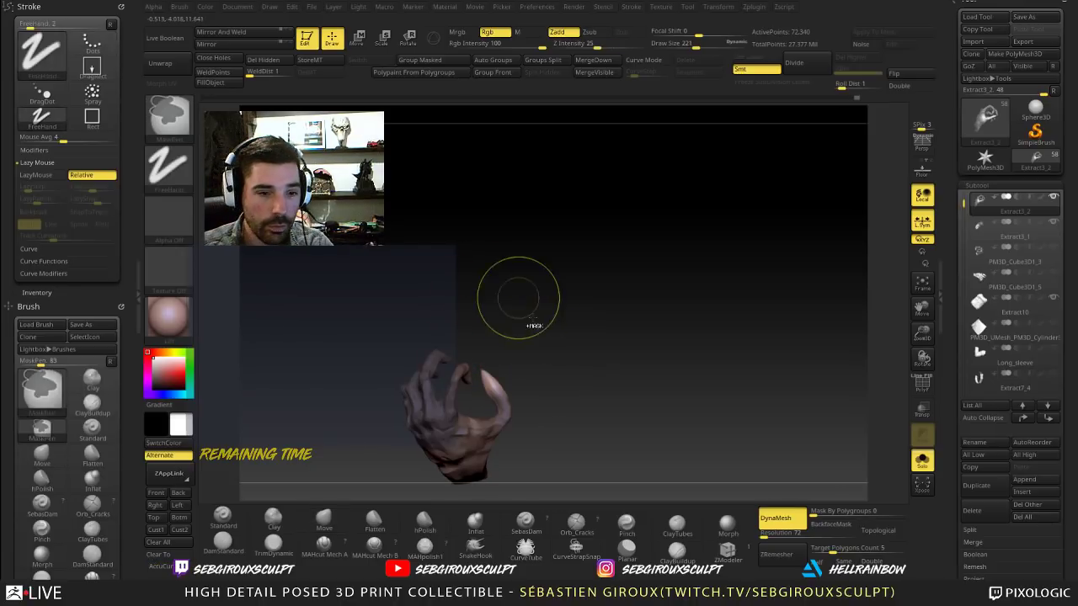
Step: Set up a rotation transpose line from the thumb's last joint to its tip
key(r)
click(495, 376)
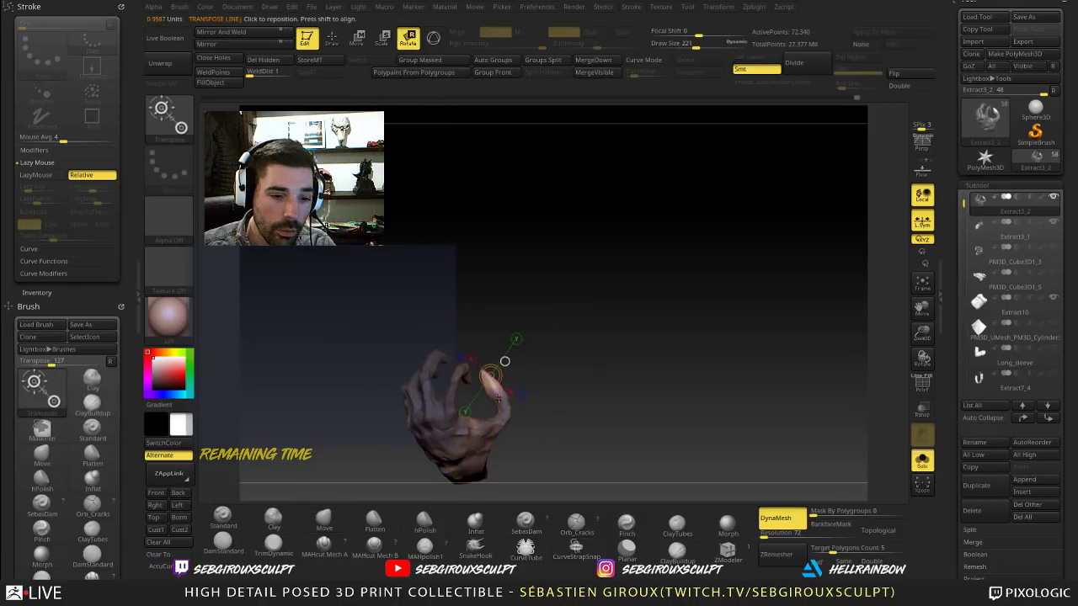
drag(497, 395, 491, 372)
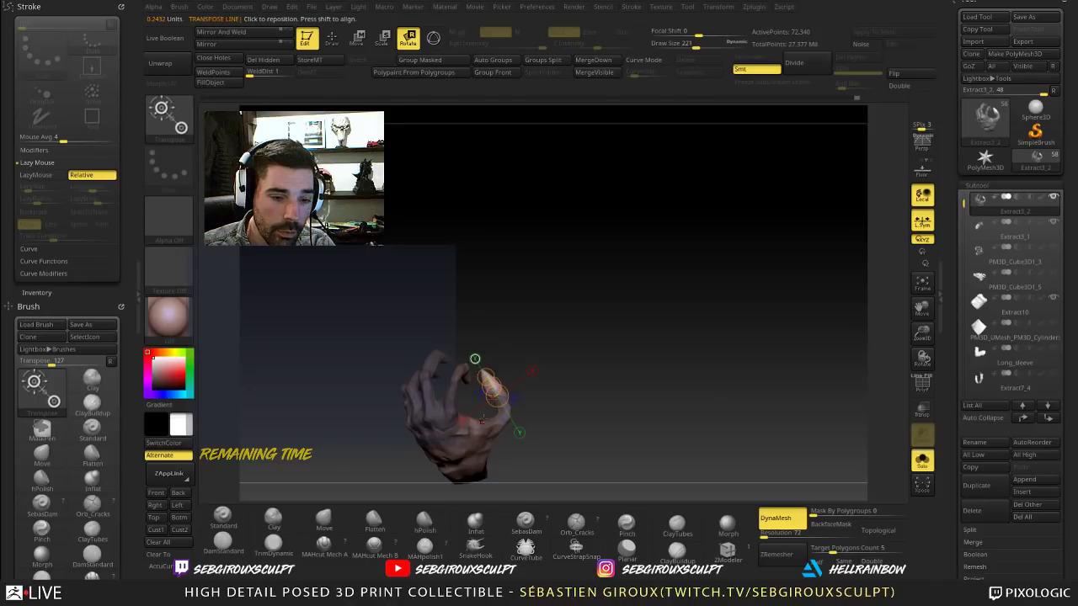
key(q)
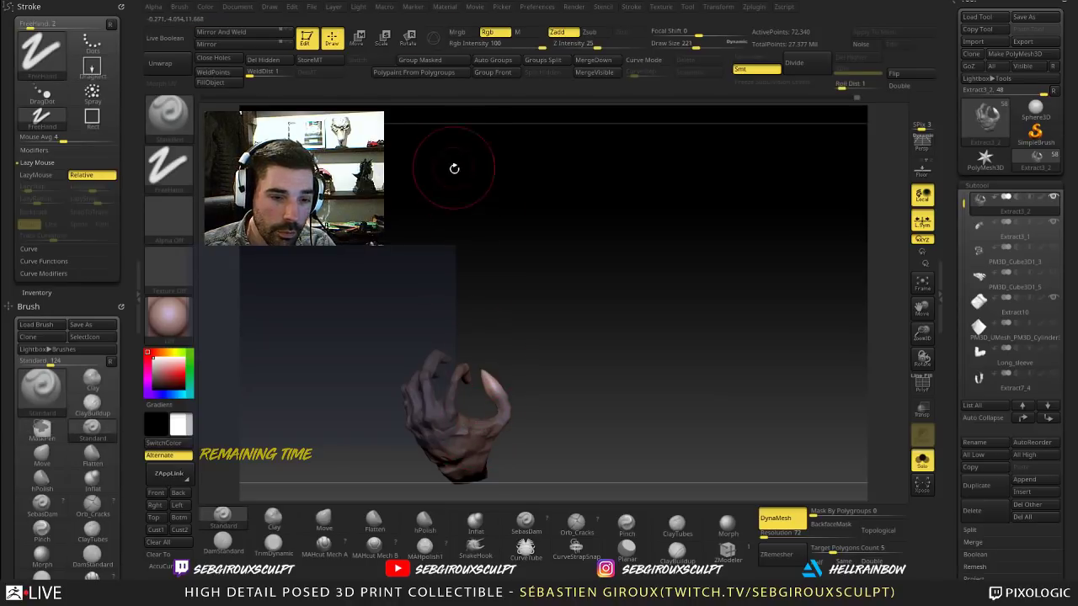
key(r)
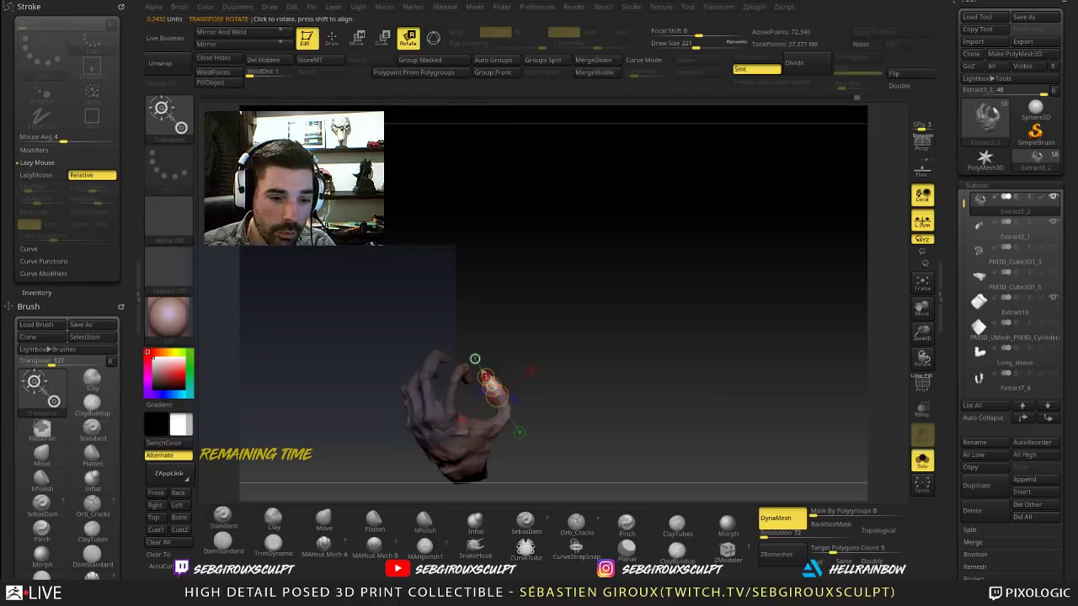
drag(491, 386, 486, 377)
Step: Refine the mask around the thumb's last segment and rotate the segment inward toward the fingers
mouse_move(543, 330)
alt+mouse_down()
mouse_move(584, 363)
mouse_move(547, 360)
alt+mouse_up()
key(q)
ctrl+drag(363, 277, 477, 392)
key(w)
drag(567, 342, 610, 354)
key(e)
key(r)
drag(476, 357, 467, 367)
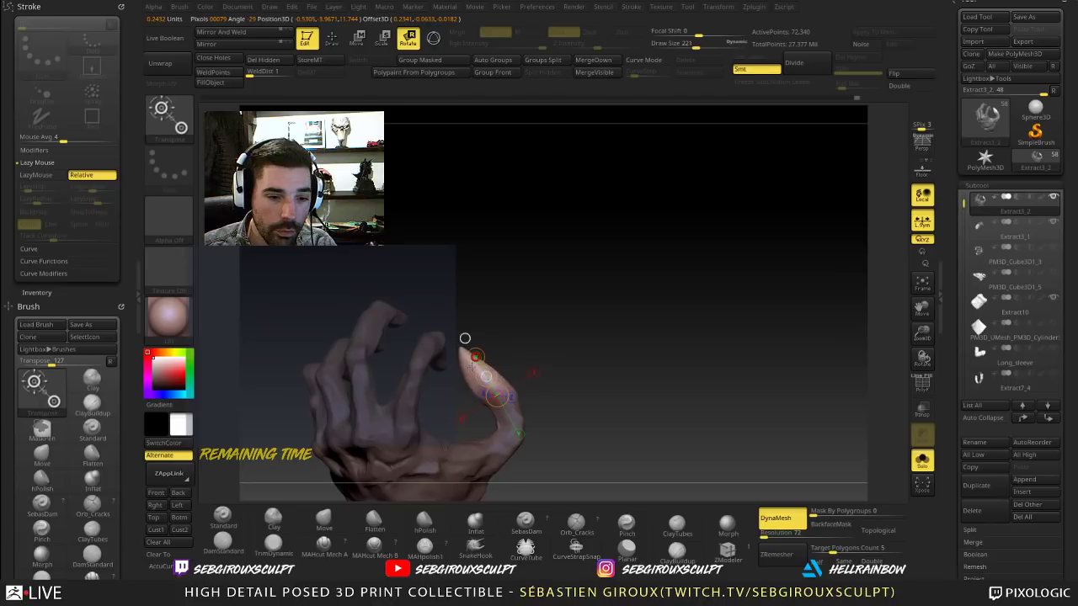
Step: Rotate the thumb's unmasked last segment with the transpose line from a view along the fingertips
drag(563, 347, 567, 454)
key(q)
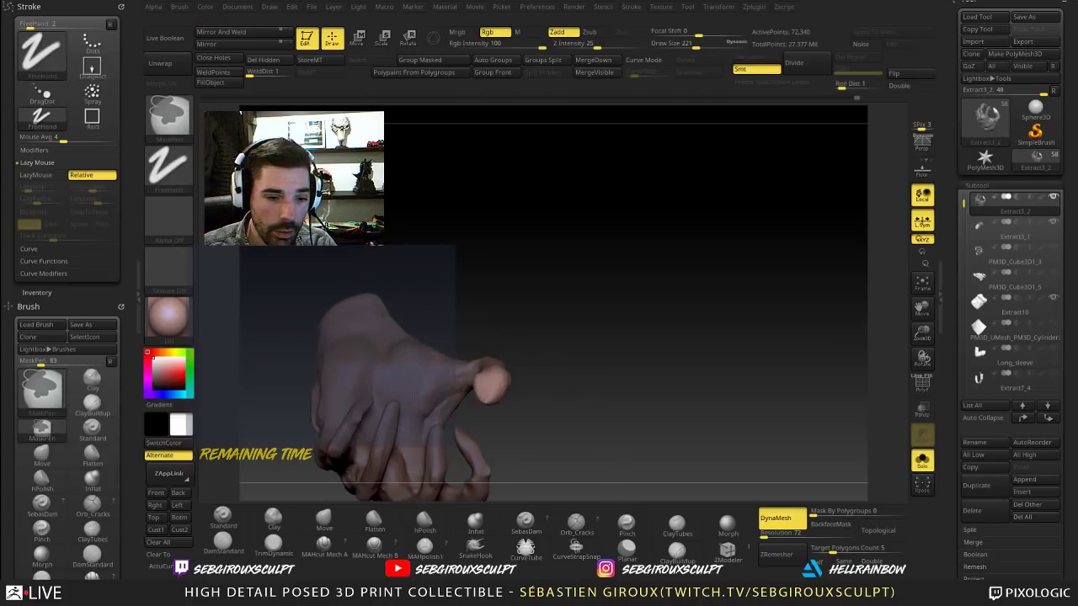
key(w)
mouse_move(518, 337)
mouse_down()
mouse_move(517, 230)
mouse_move(522, 255)
mouse_up()
key(r)
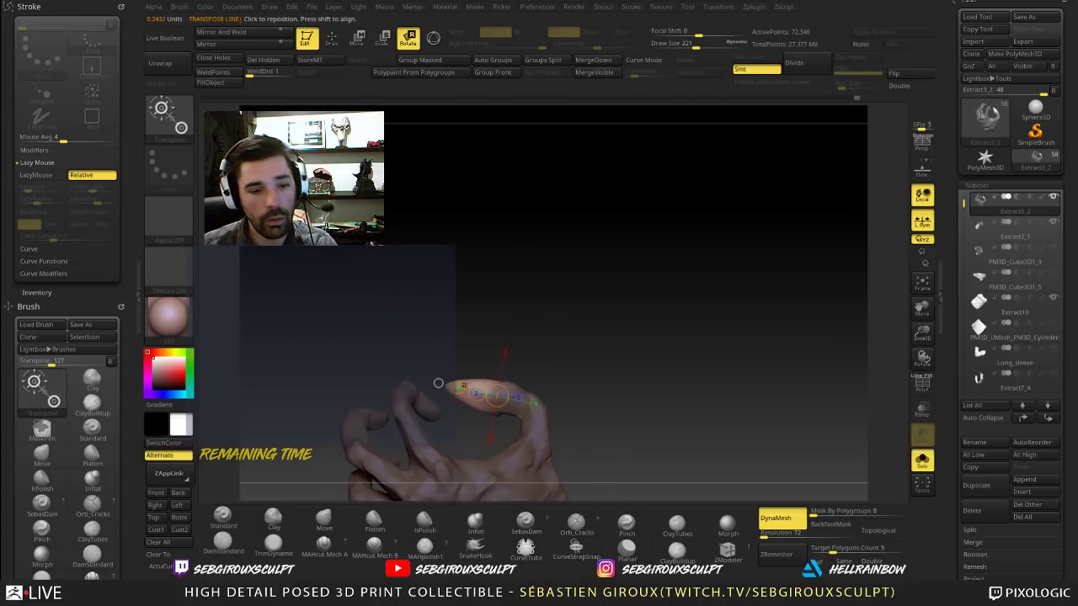
mouse_move(459, 387)
mouse_down()
mouse_move(464, 414)
mouse_move(438, 381)
mouse_up()
drag(532, 339, 539, 368)
drag(445, 368, 446, 362)
Step: Extend and soften the mask at the thumb's last joint, then bend the thumb tip further toward the fingers
key(q)
drag(576, 314, 615, 274)
ctrl+drag(655, 317, 659, 351)
ctrl+drag(555, 272, 474, 393)
ctrl+click(510, 410)
ctrl+click(575, 362)
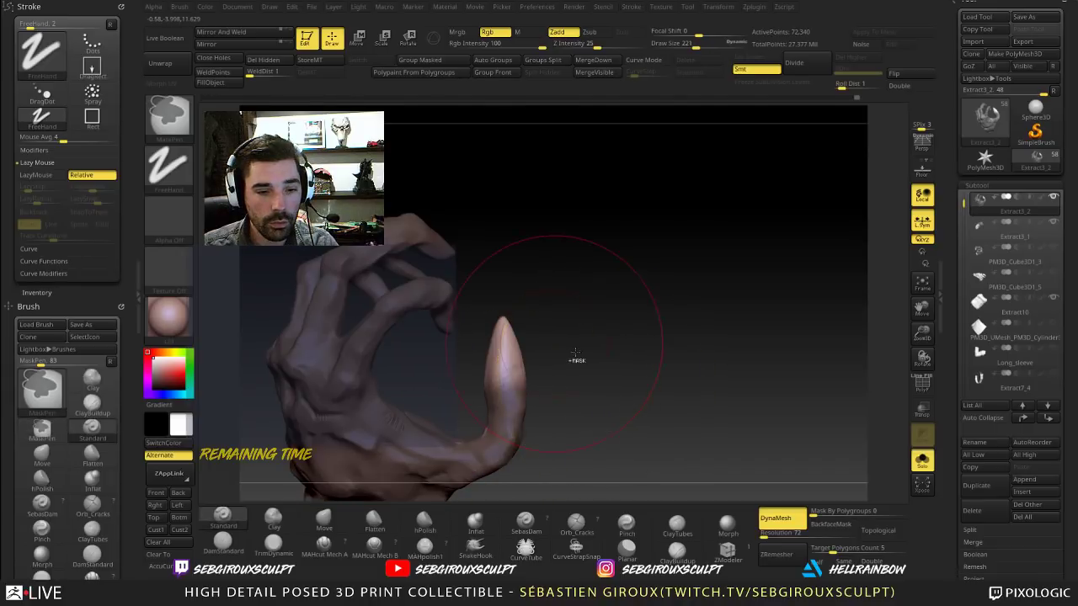
key(r)
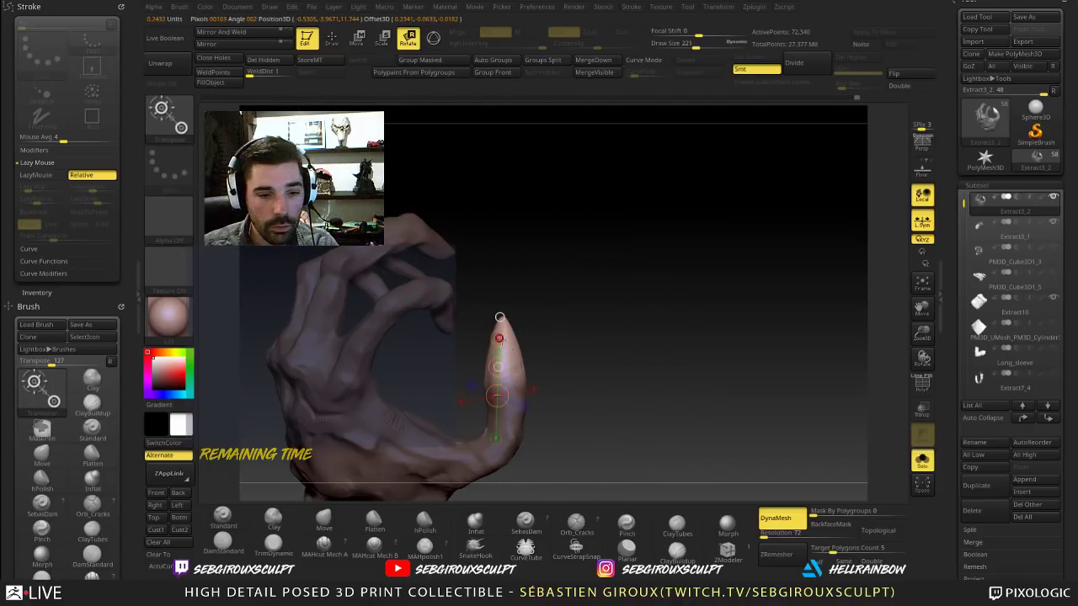
drag(499, 340, 468, 347)
drag(555, 344, 553, 367)
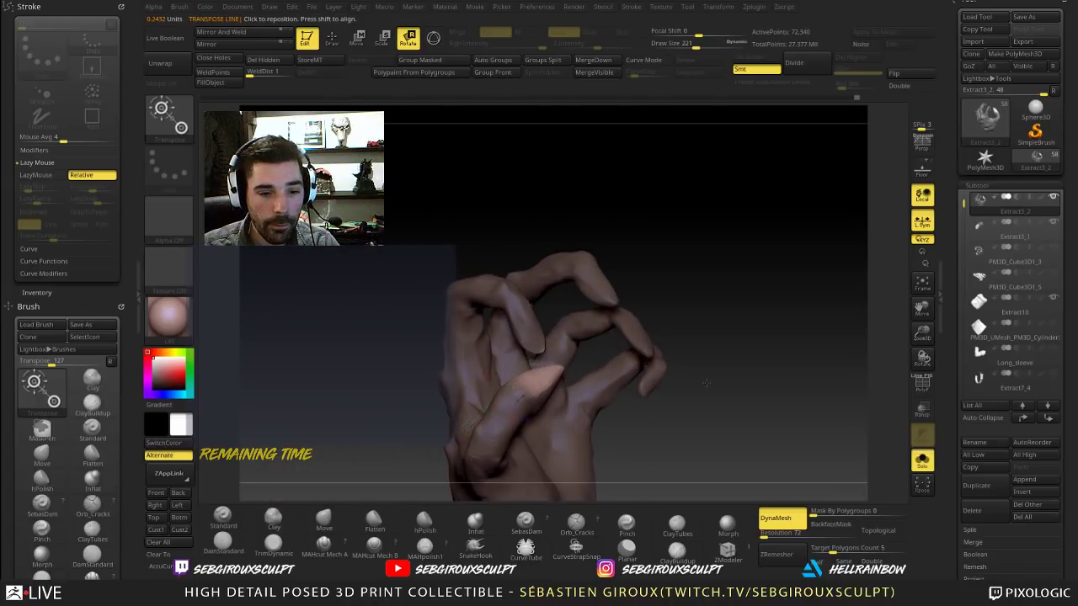
Step: Return to sculpting with the hand unmasked and paint a new mask over the thumb
alt+drag(683, 377, 681, 347)
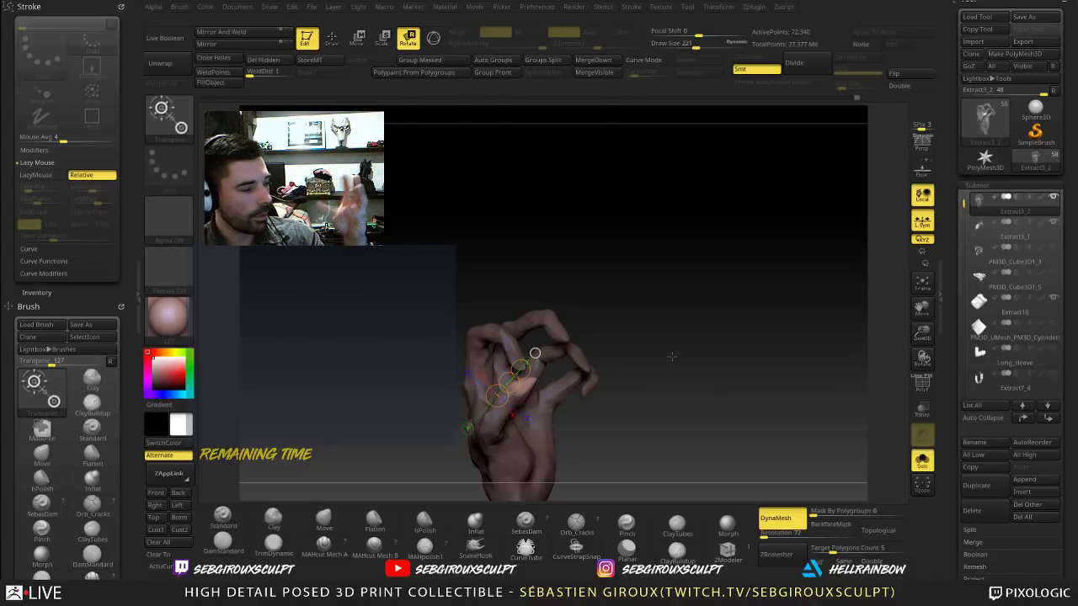
mouse_move(651, 376)
mouse_down()
mouse_move(657, 409)
mouse_move(623, 421)
mouse_move(613, 444)
mouse_move(584, 436)
mouse_move(593, 462)
mouse_up()
drag(627, 415, 588, 411)
key(q)
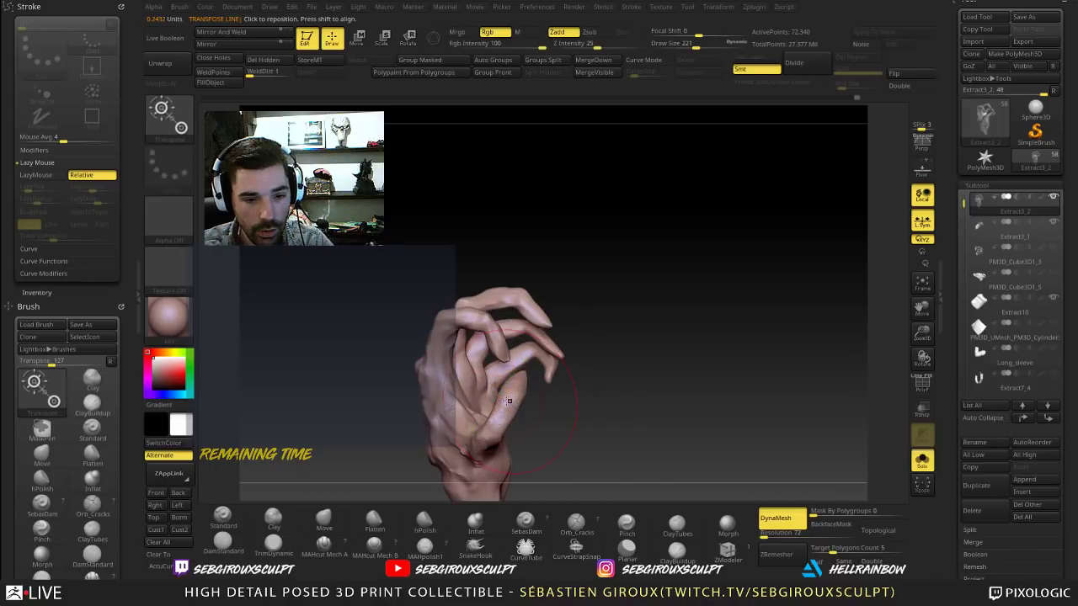
key(space)
ctrl+drag(491, 444, 515, 384)
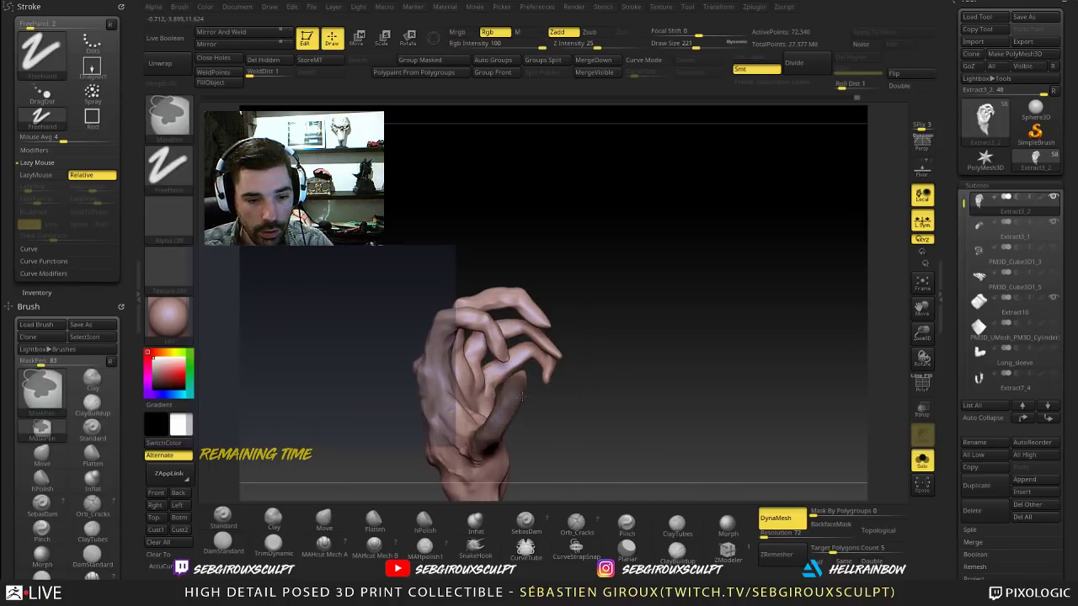
Step: Extend the thumb mask from the side, then clear the mask from the hand
drag(607, 406, 552, 406)
ctrl+drag(547, 381, 517, 416)
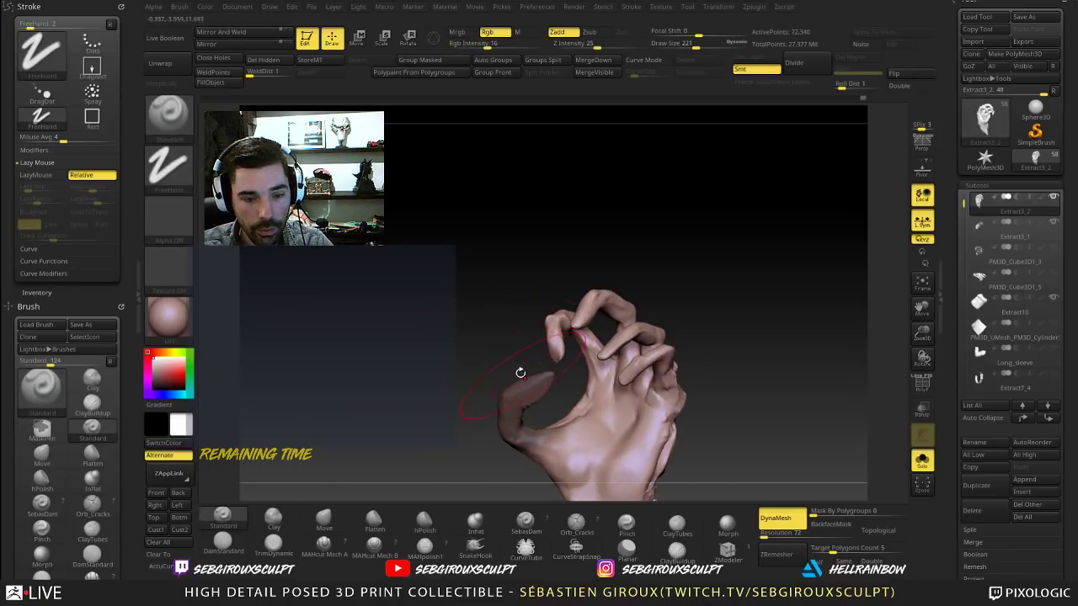
key(space)
drag(494, 365, 552, 425)
ctrl+click(465, 385)
ctrl+drag(457, 409, 450, 399)
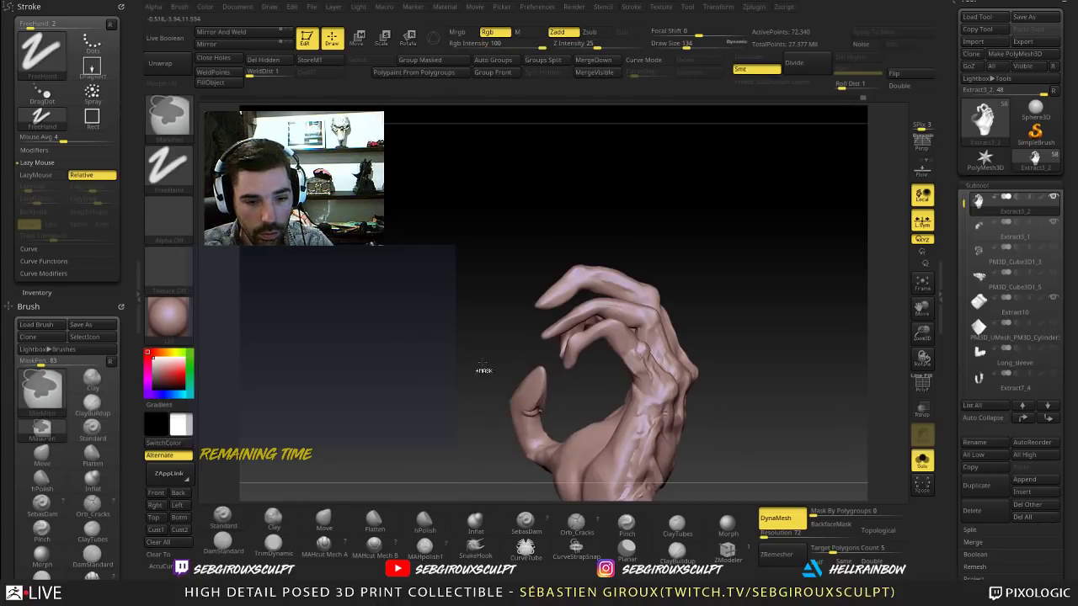
Step: Mask the whole thumb, soften the mask's edge, and invert it so only the thumb stays editable
ctrl+drag(481, 364, 550, 430)
ctrl+click(521, 436)
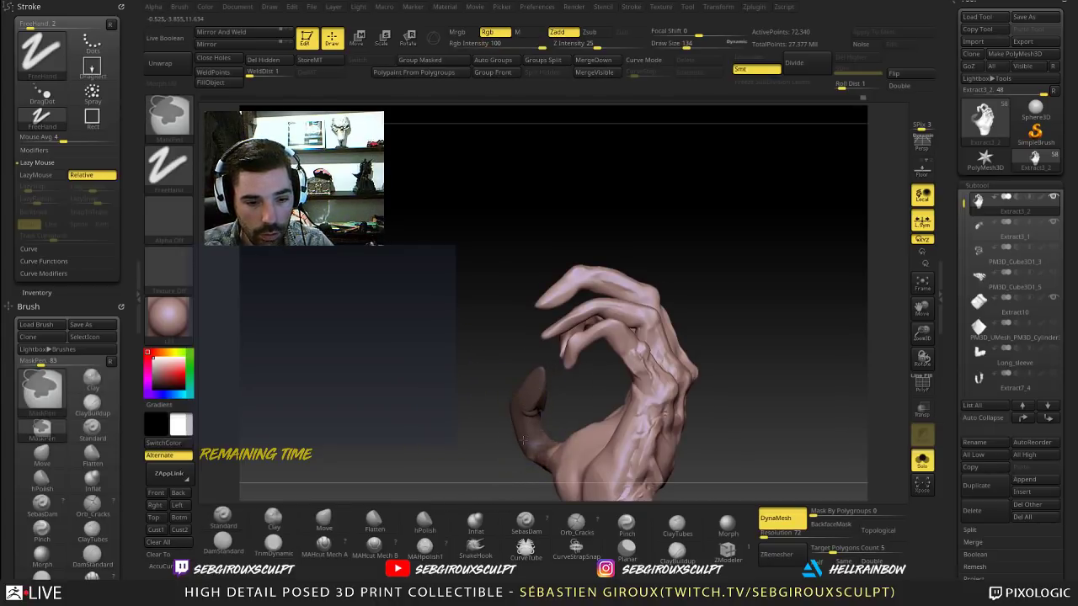
mouse_move(459, 420)
mouse_down()
mouse_move(504, 437)
mouse_move(551, 413)
mouse_move(609, 430)
mouse_up()
ctrl+click(502, 458)
ctrl+click(502, 459)
ctrl+click(609, 430)
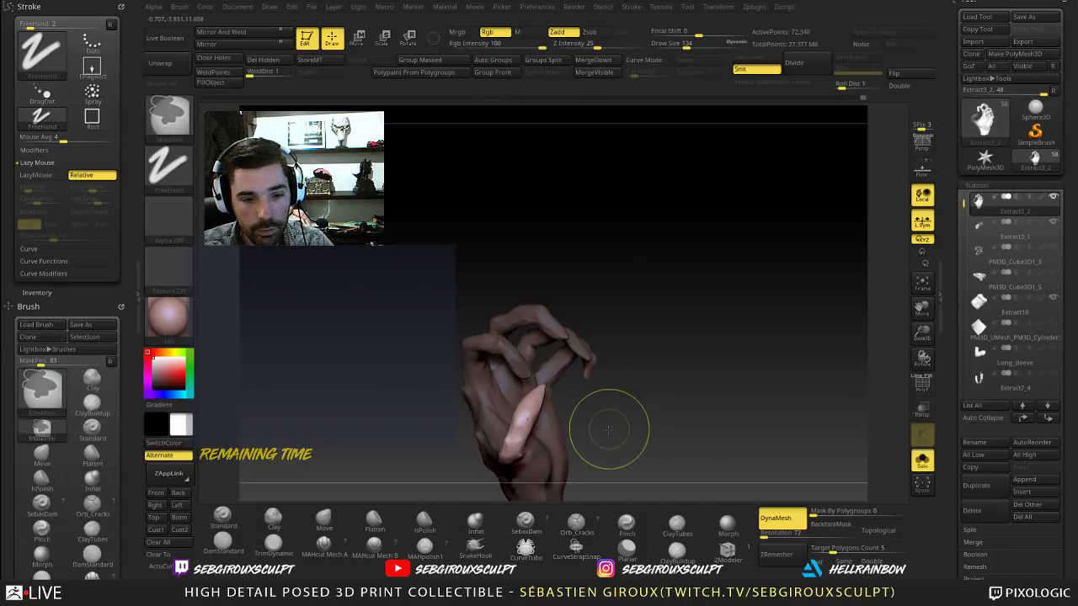
Step: Rotate the unmasked thumb from its base with the transpose line and nudge its lower joint with the Move brush
click(407, 38)
mouse_move(515, 456)
mouse_down()
mouse_move(530, 412)
mouse_move(516, 434)
mouse_move(525, 433)
mouse_up()
right_drag(526, 431, 583, 360)
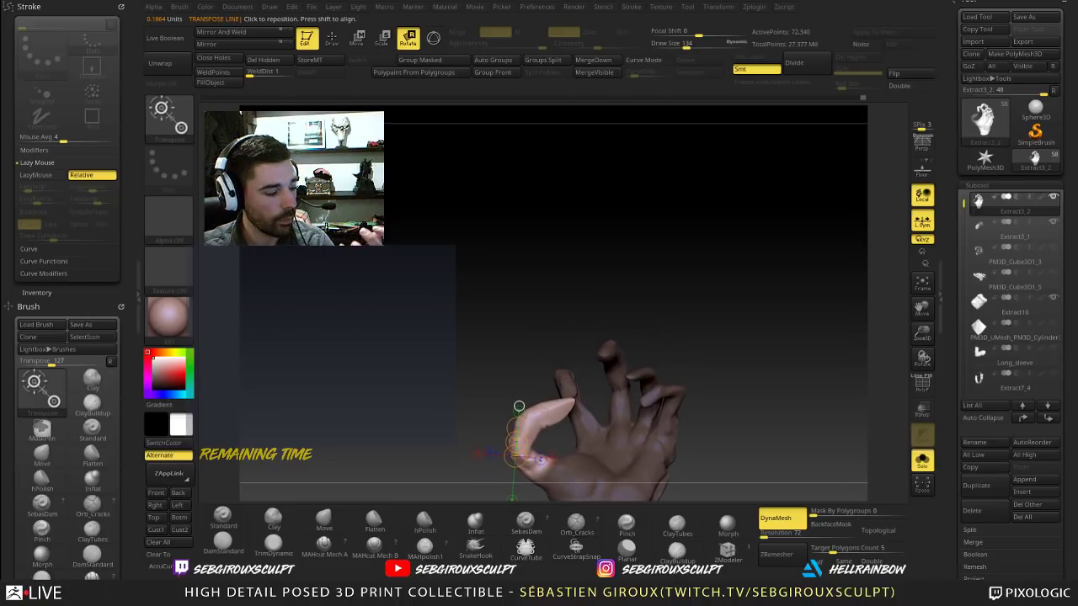
key(q)
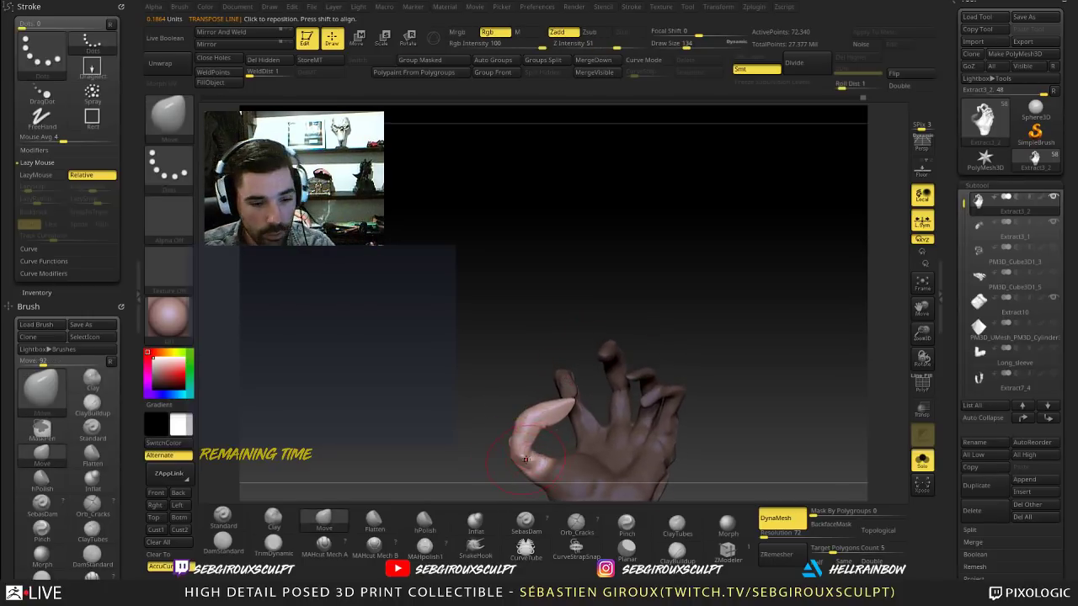
mouse_move(524, 458)
mouse_down()
mouse_move(530, 449)
mouse_move(505, 476)
mouse_move(537, 460)
mouse_up()
Step: Build up the lower thumb on the unmasked hand with the Clay brush and smooth the joint's transition
key(b)
key(c)
key(l)
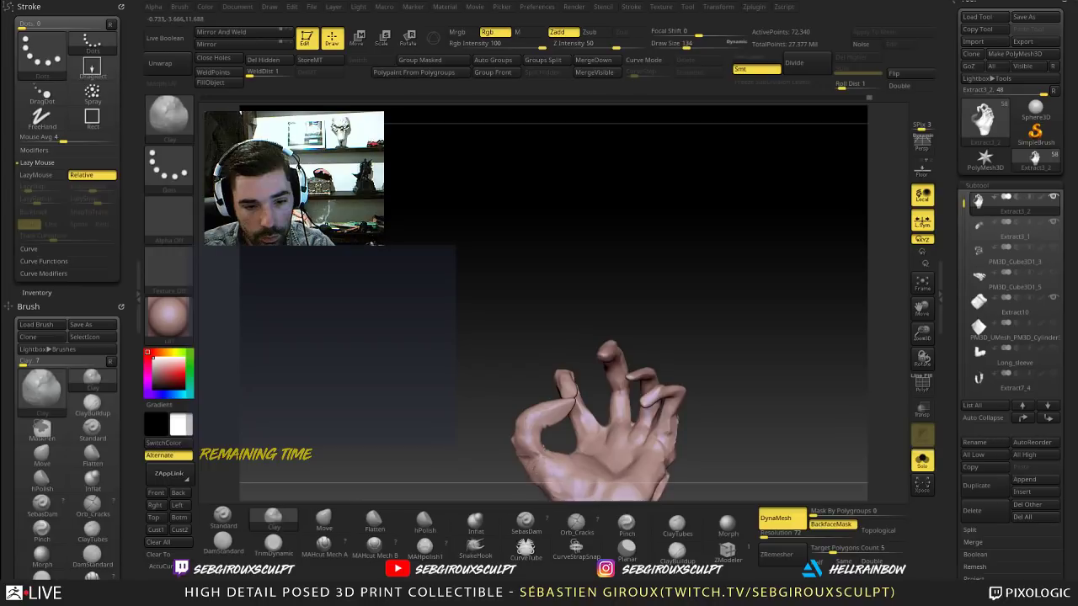
drag(497, 329, 548, 436)
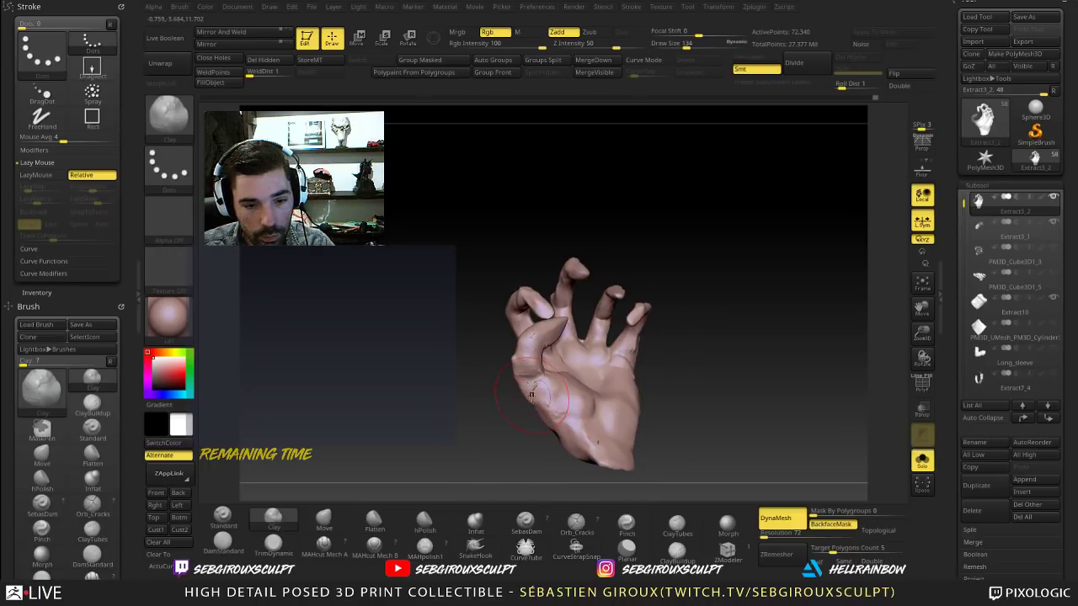
right_drag(577, 375, 543, 380)
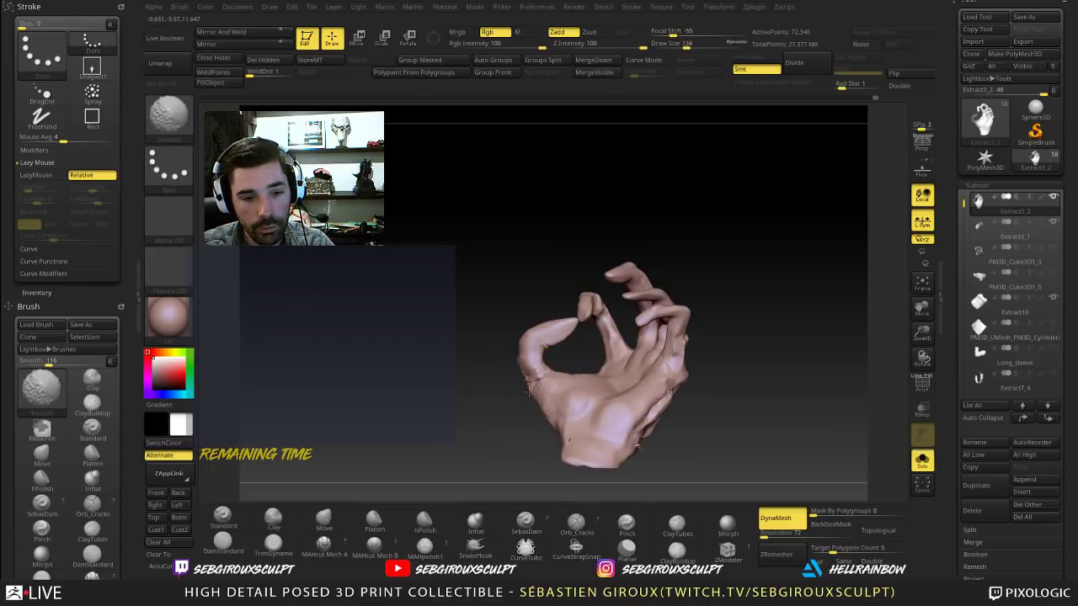
mouse_move(528, 390)
shift+mouse_down()
mouse_move(547, 394)
mouse_move(548, 381)
shift+mouse_up()
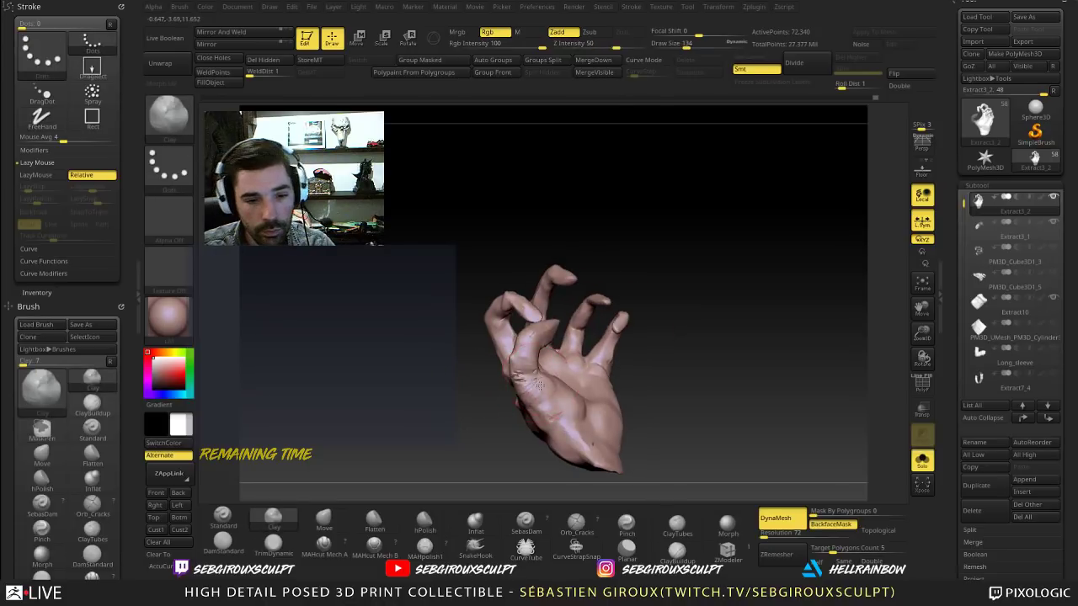
Step: Reshape the thumb's contour around its lower joint using the Move brush at draw size 177
drag(645, 374, 687, 367)
key(b)
key(m)
key(v)
key(space)
drag(465, 451, 472, 450)
drag(534, 371, 542, 376)
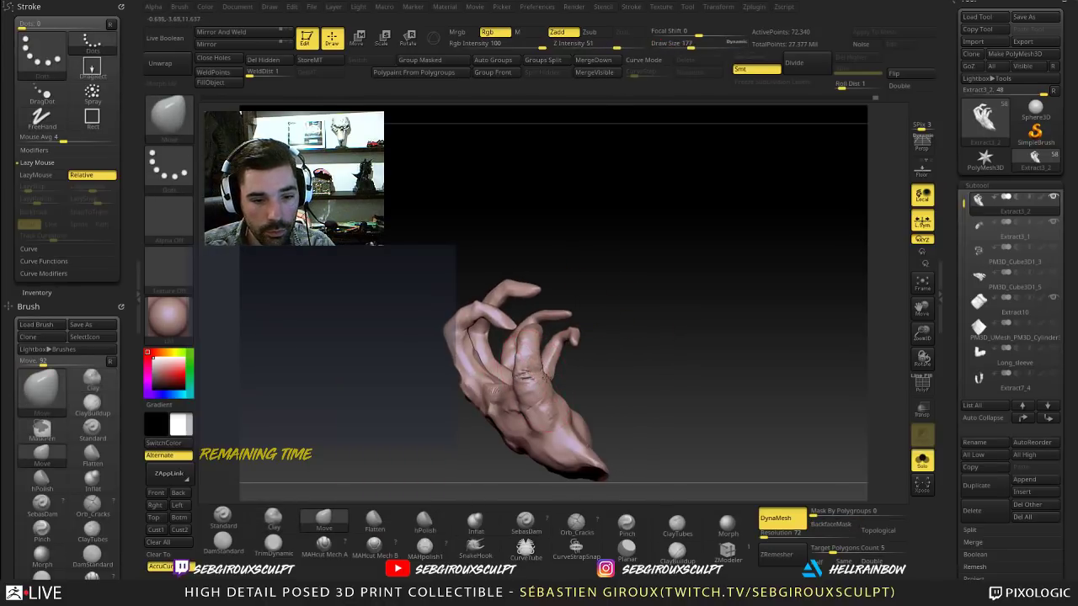
right_drag(526, 379, 532, 351)
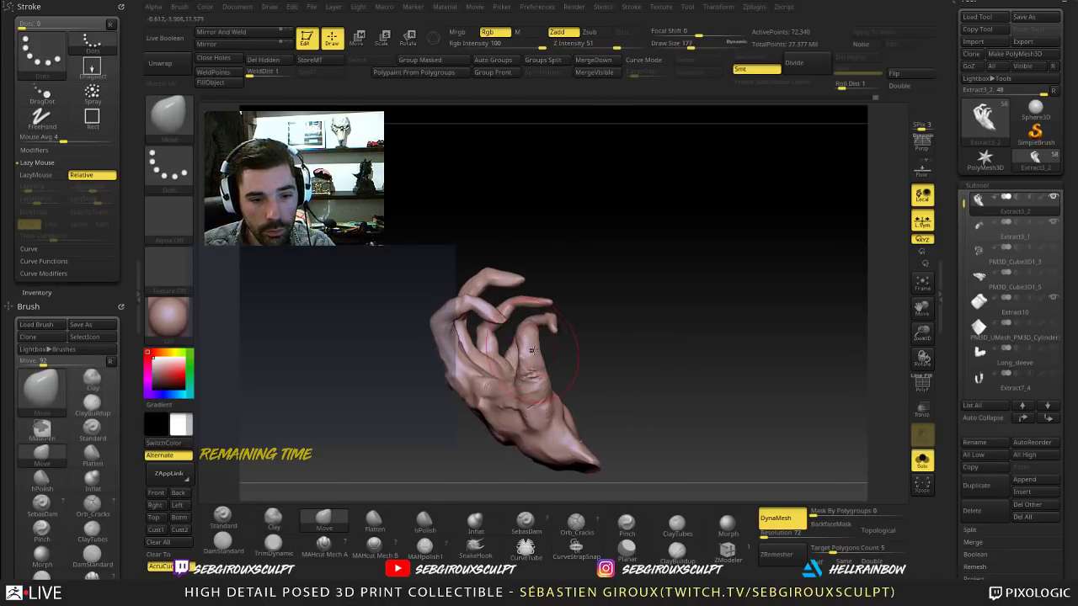
Step: Fill out the thumb base and the fleshy palm pad toward the wrist with the Clay brush
right_drag(531, 402, 564, 403)
key(b)
key(c)
key(l)
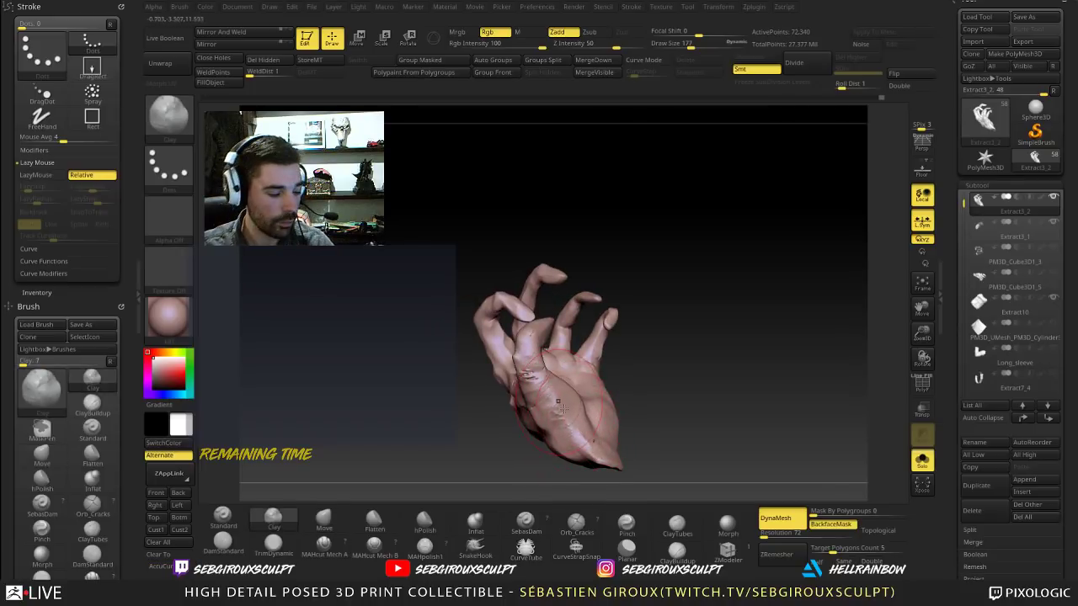
right_drag(579, 413, 587, 413)
key(space)
drag(586, 414, 579, 415)
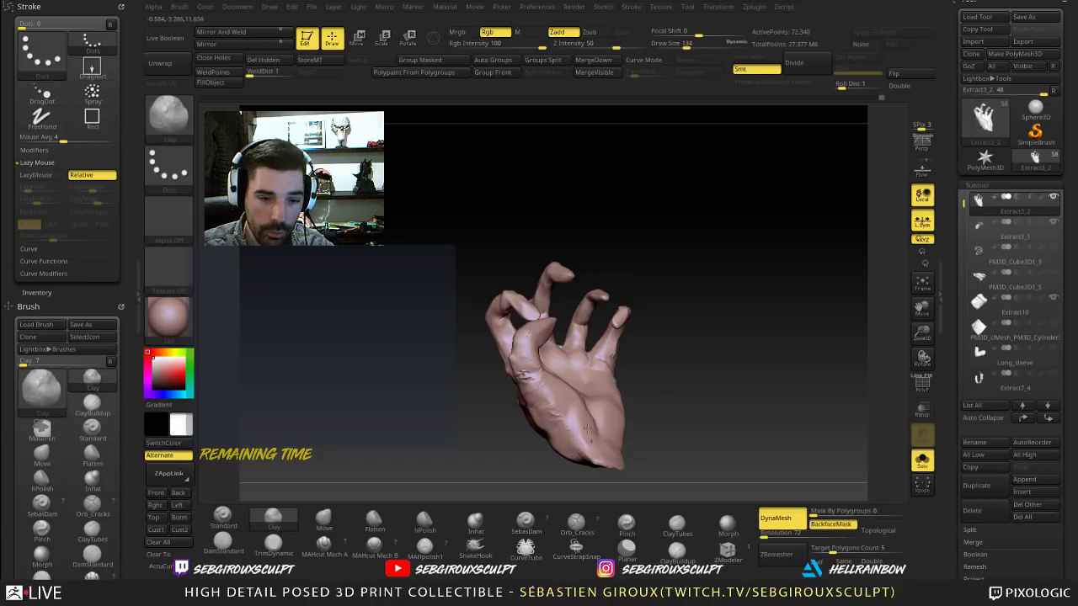
Step: Add ClayTubes strokes at draw size 53 along the thumb's outer edge from wrist to tip
mouse_move(683, 404)
mouse_down()
mouse_move(717, 414)
mouse_move(721, 377)
mouse_move(702, 349)
mouse_move(711, 404)
mouse_move(639, 421)
mouse_move(661, 417)
mouse_up()
key(b)
key(c)
key(t)
key(space)
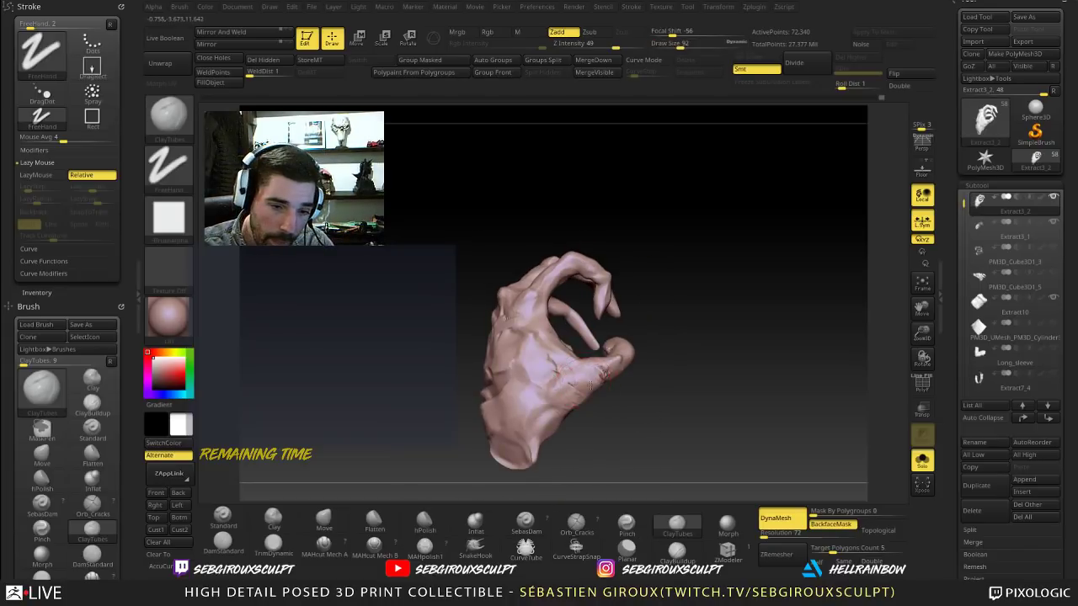
key(space)
drag(597, 382, 590, 381)
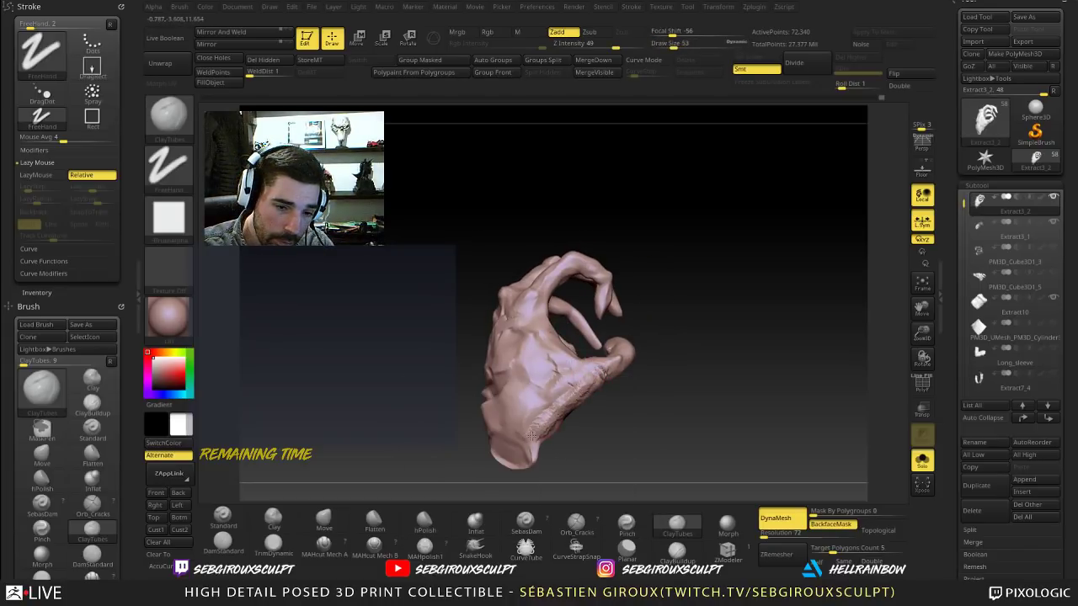
drag(684, 377, 640, 374)
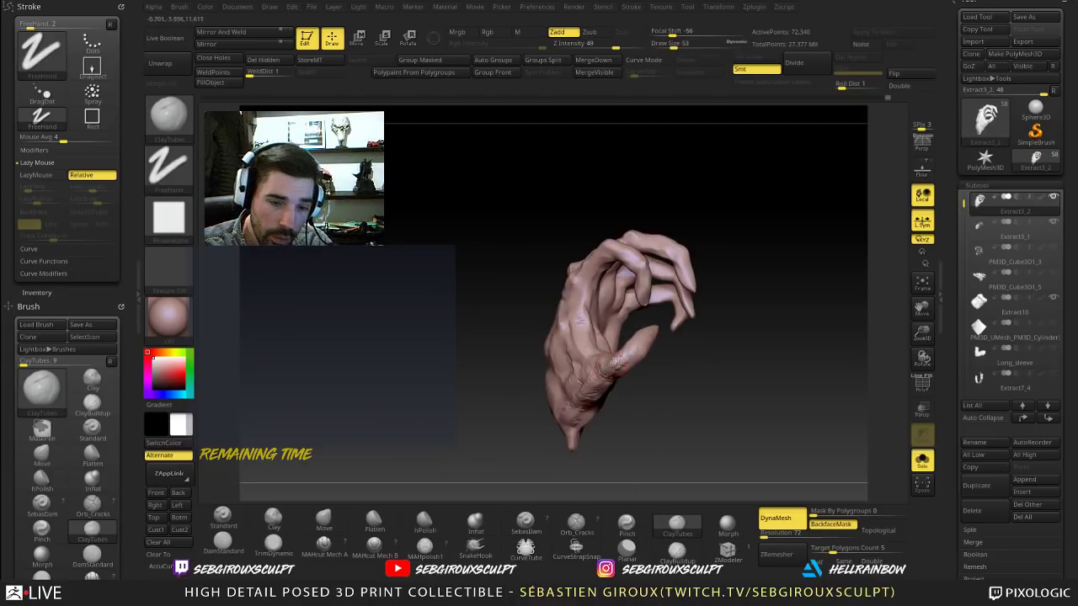
right_drag(645, 343, 642, 338)
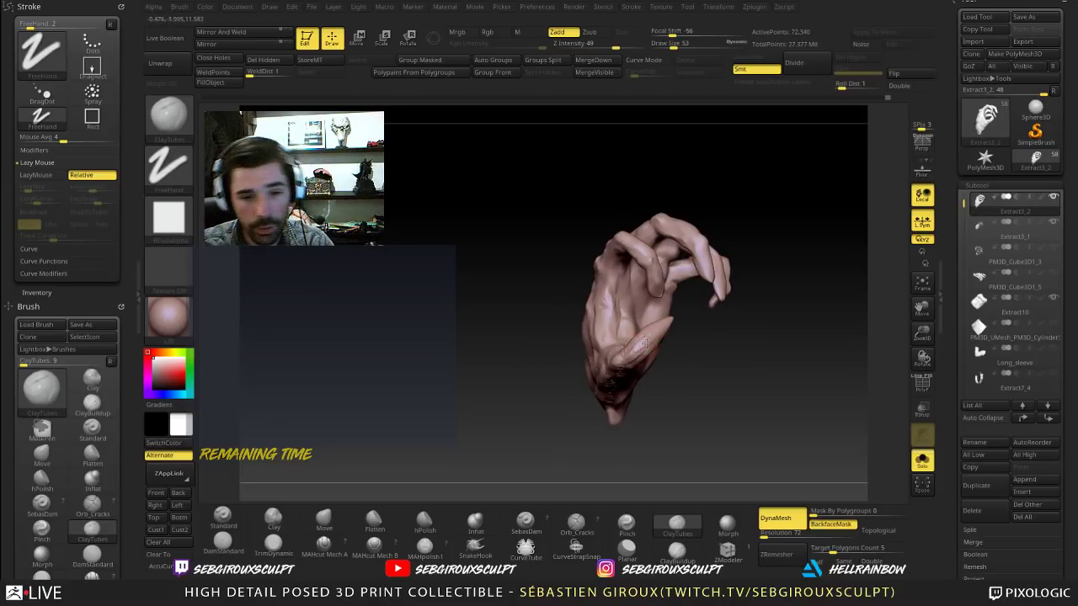
Step: Sculpt tendon forms across the back of the hand from the knuckles toward the wrist with ClayTubes
mouse_move(669, 356)
mouse_down()
mouse_move(712, 344)
mouse_move(688, 388)
mouse_move(706, 392)
mouse_up()
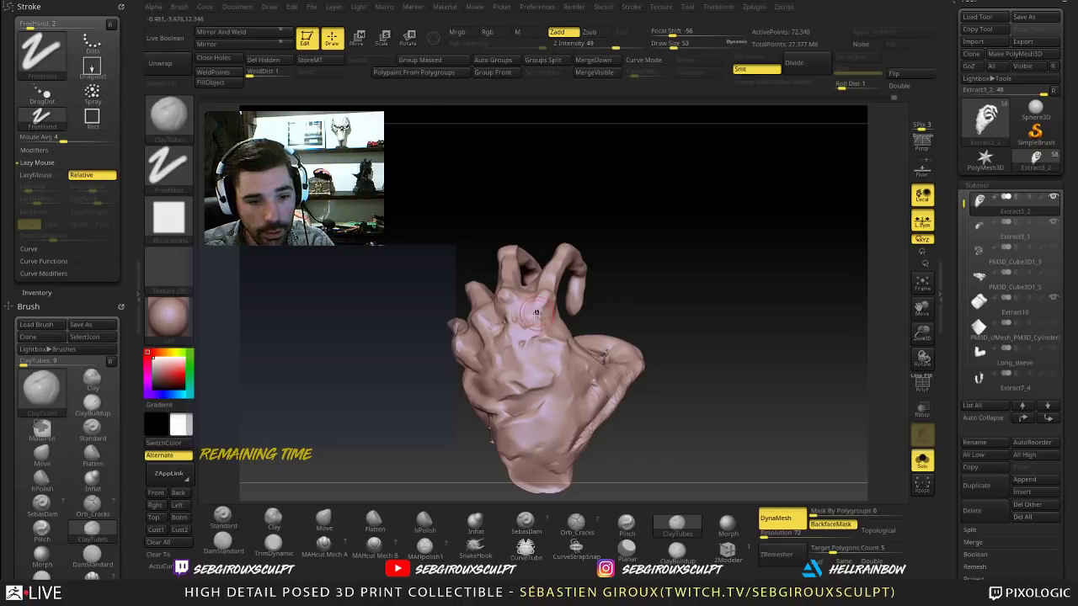
drag(536, 343, 533, 389)
drag(588, 473, 569, 477)
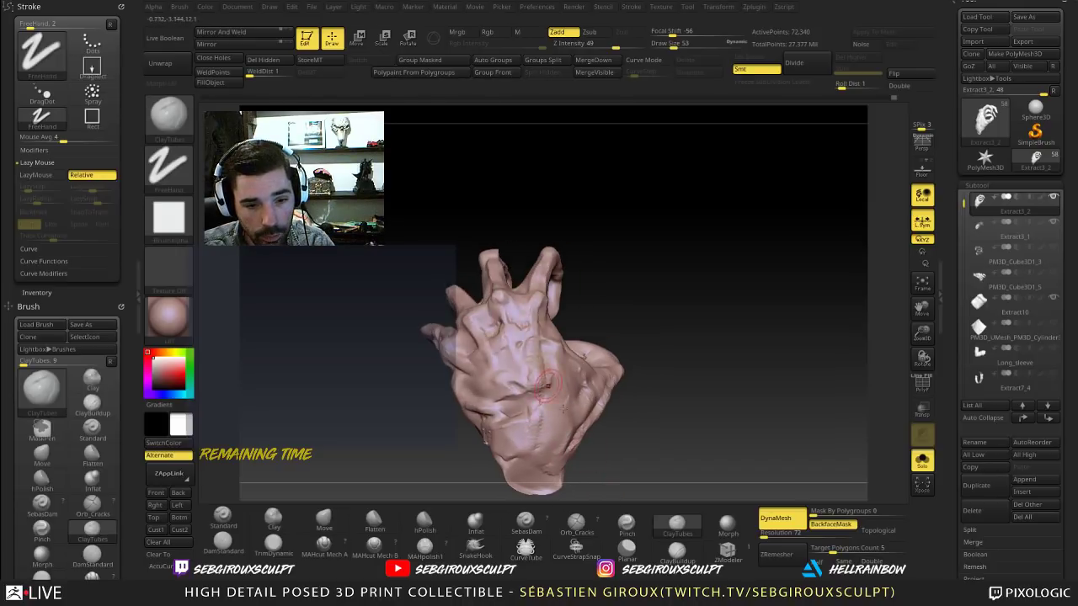
drag(520, 340, 517, 369)
mouse_move(512, 323)
mouse_down()
mouse_move(523, 387)
mouse_move(518, 375)
mouse_up()
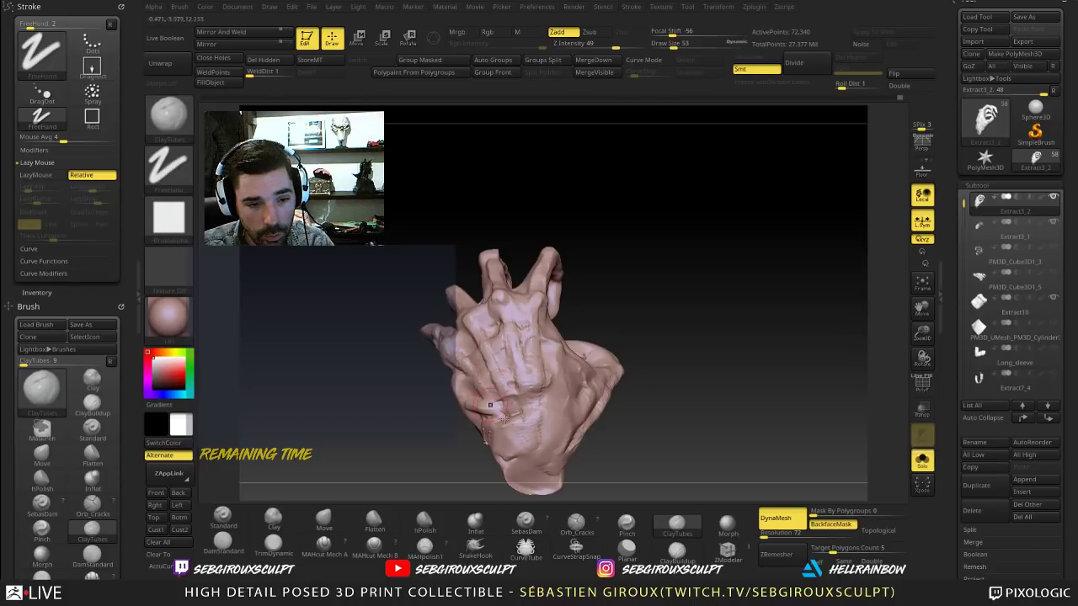
Step: Mask the thumb with the brush enlarged to draw size 116 and invert the mask to protect the remaining hand
mouse_move(604, 300)
right_down()
mouse_move(673, 321)
mouse_move(639, 320)
mouse_move(685, 306)
mouse_move(660, 282)
mouse_move(635, 282)
mouse_move(714, 302)
mouse_move(701, 301)
right_up()
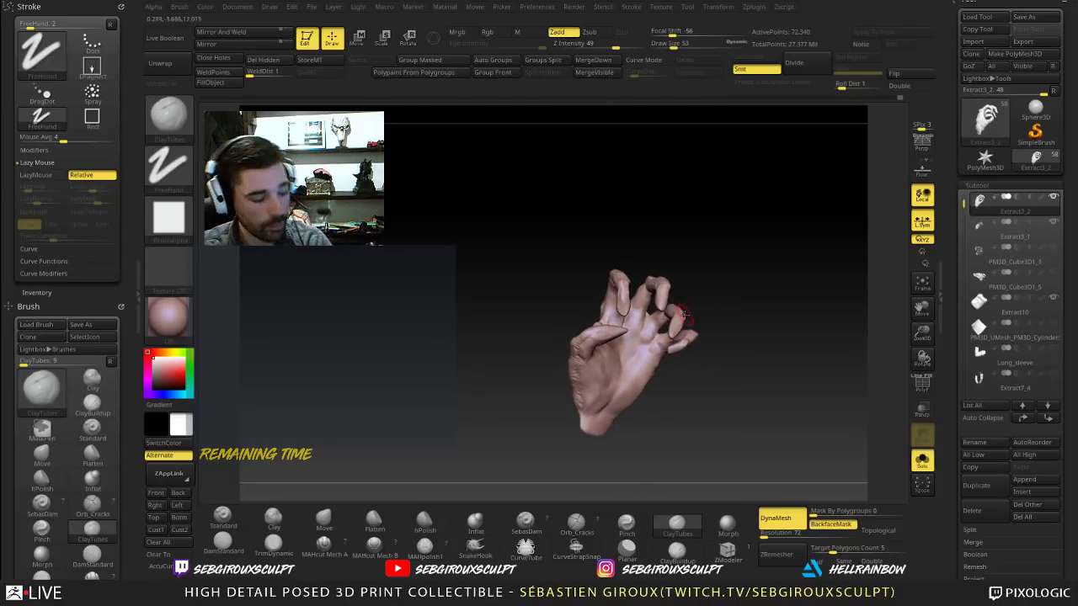
right_drag(716, 406, 612, 362)
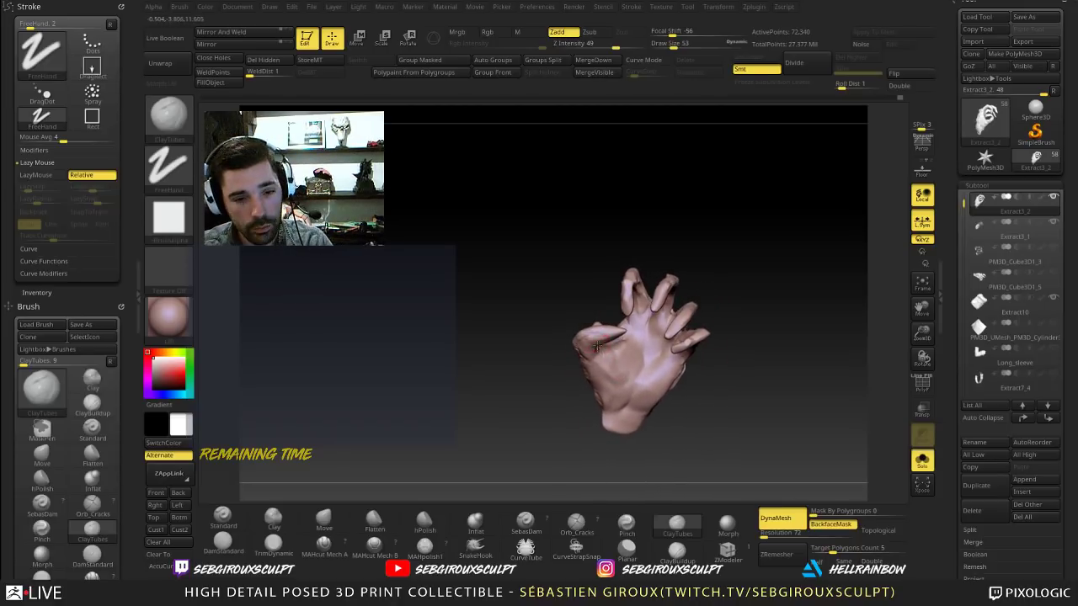
key(])
key(])
right_click(562, 320)
right_drag(562, 317, 682, 387)
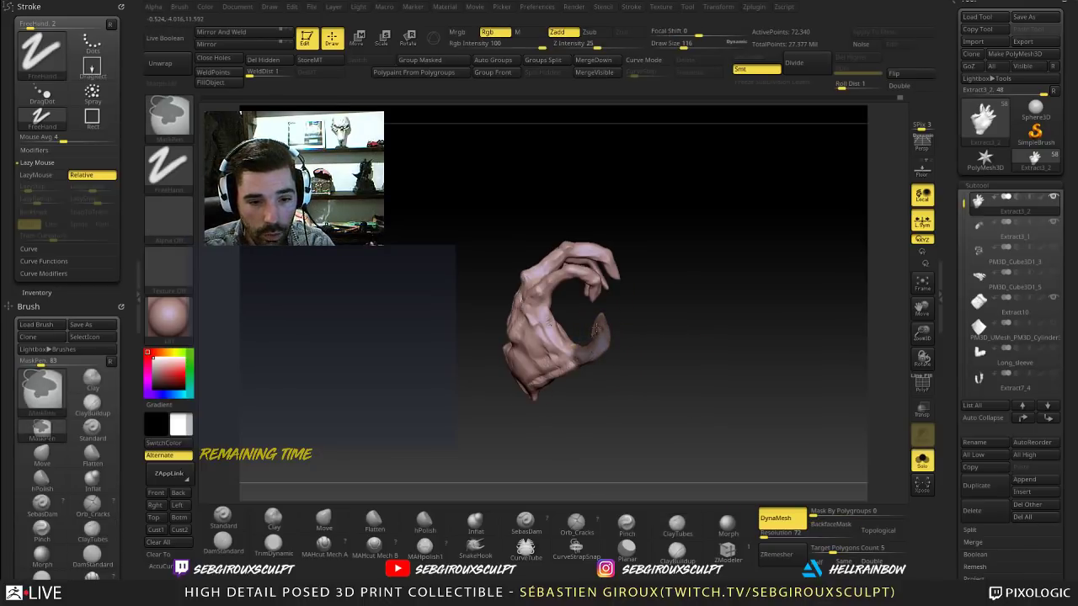
mouse_move(608, 316)
ctrl+right_down()
mouse_move(680, 383)
mouse_move(676, 351)
mouse_move(724, 402)
mouse_move(716, 430)
mouse_move(610, 261)
ctrl+right_up()
alt+right_drag(611, 261, 693, 332)
ctrl+click(714, 381)
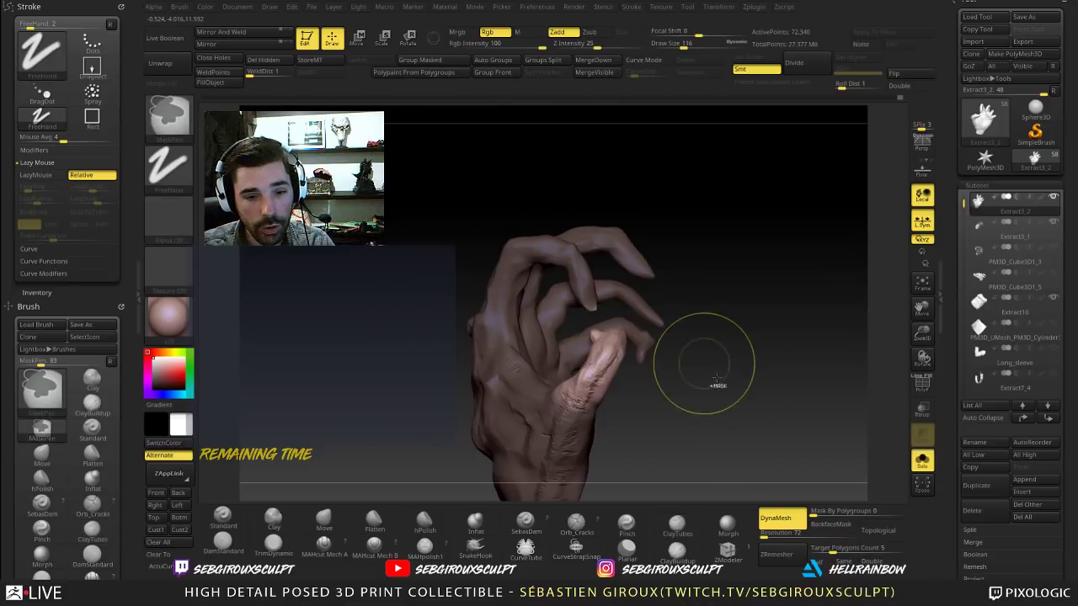
Step: Refine the mask boundary at the thumb's joint using draw size 56
right_drag(779, 322, 682, 325)
key(2)
key(space)
mouse_move(596, 322)
mouse_down()
mouse_move(584, 320)
mouse_move(588, 339)
mouse_up()
ctrl+right_drag(679, 353, 699, 273)
Step: Rotate the thumb's unmasked end around its joint with the transpose line
key(r)
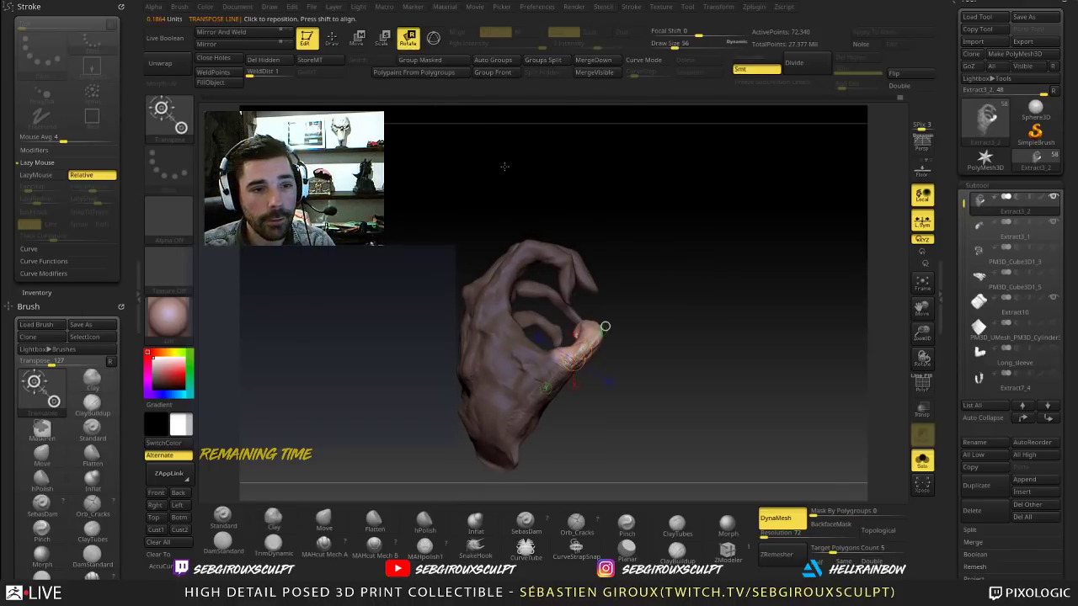
right_drag(625, 342, 608, 343)
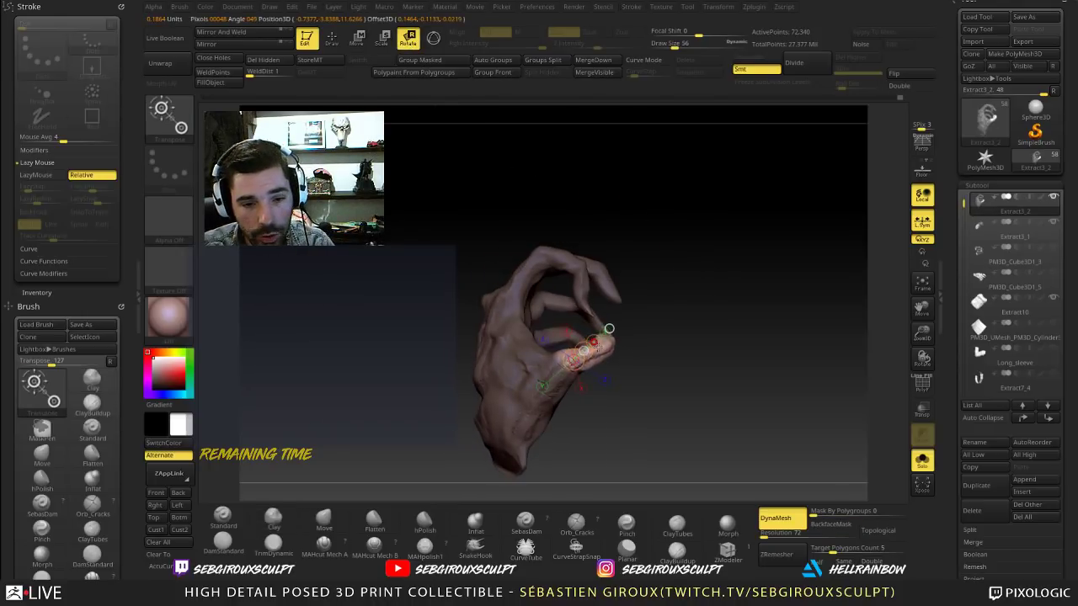
key(w)
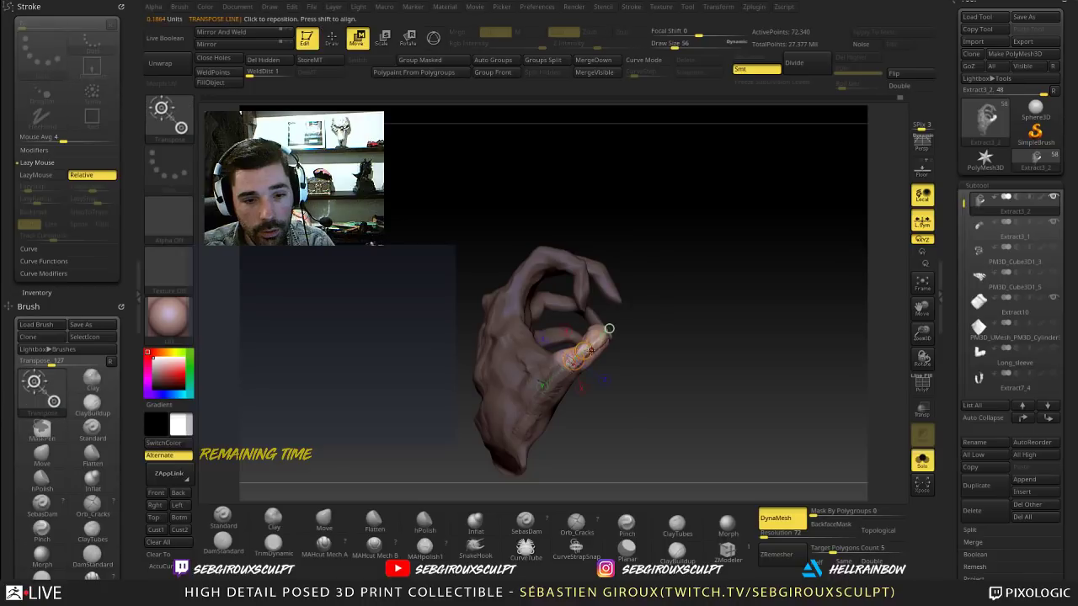
key(r)
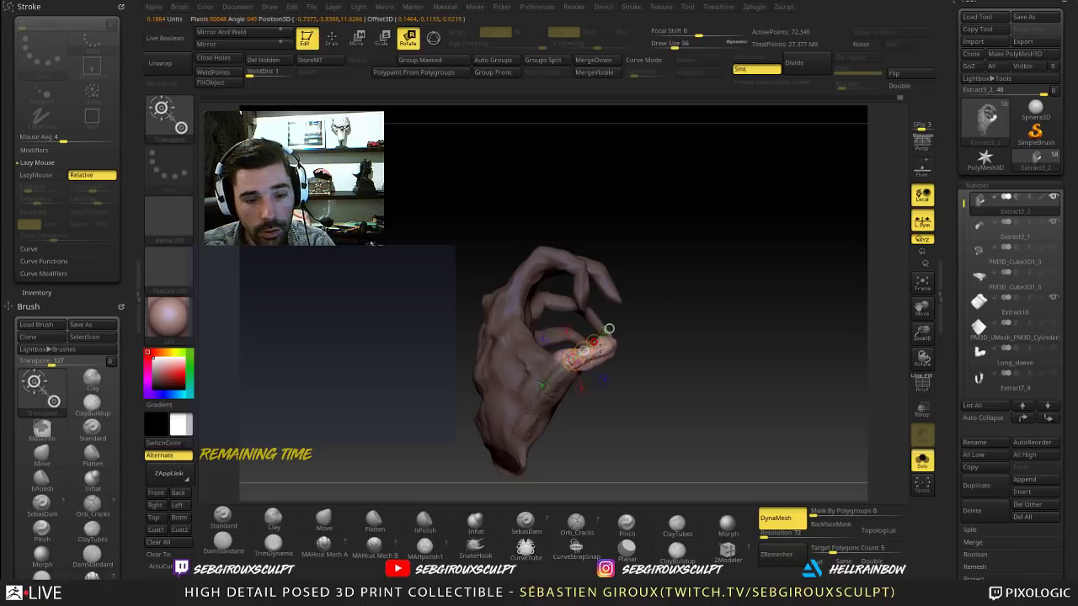
right_drag(691, 345, 751, 332)
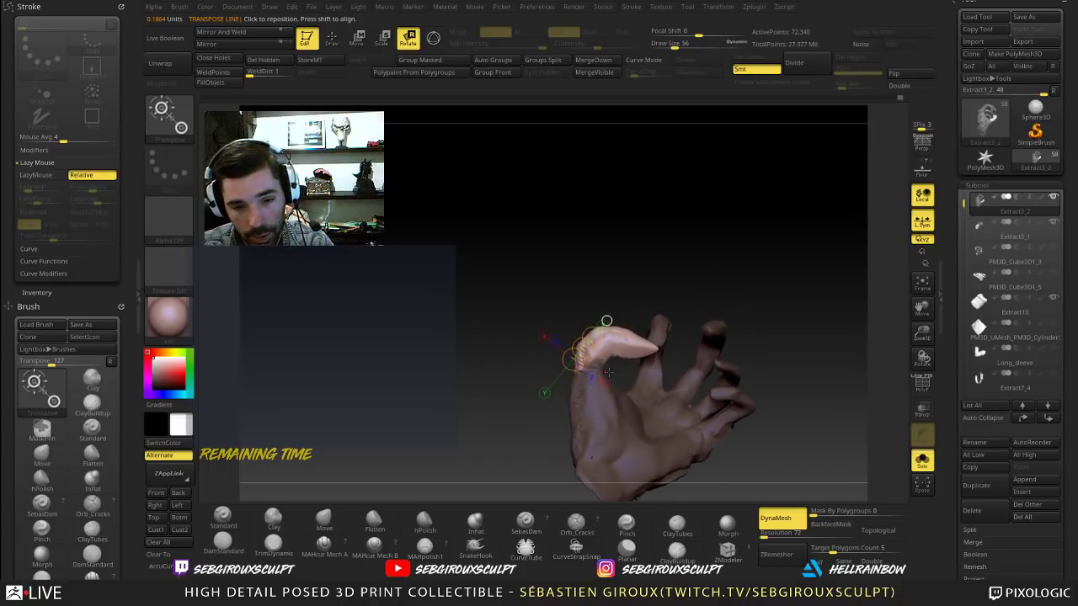
Step: Clear the mask and adjust the thumb's shape with the Move brush at draw size 120
key(q)
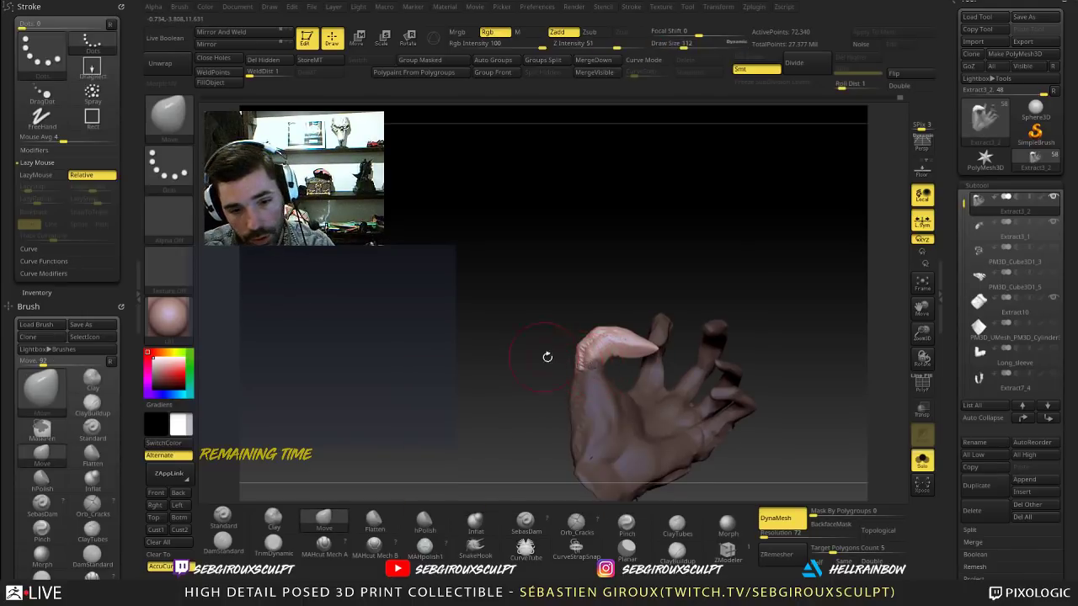
drag(547, 357, 484, 320)
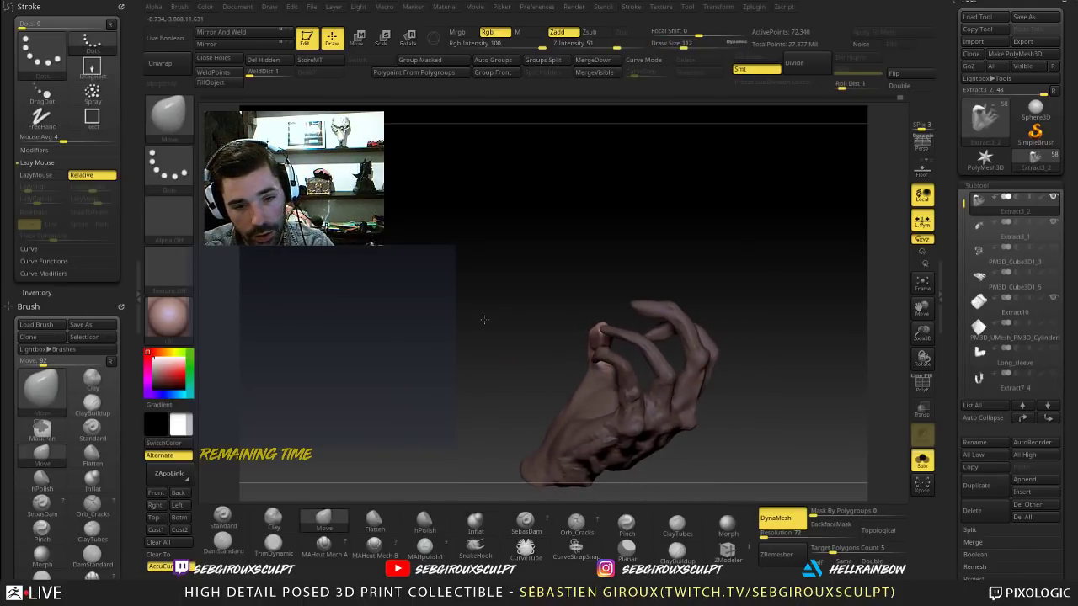
right_drag(484, 320, 520, 310)
mouse_move(519, 309)
ctrl+mouse_down()
mouse_move(521, 350)
mouse_move(591, 361)
mouse_move(578, 361)
ctrl+mouse_up()
key(space)
key(space)
key(ctrl+z)
key(space)
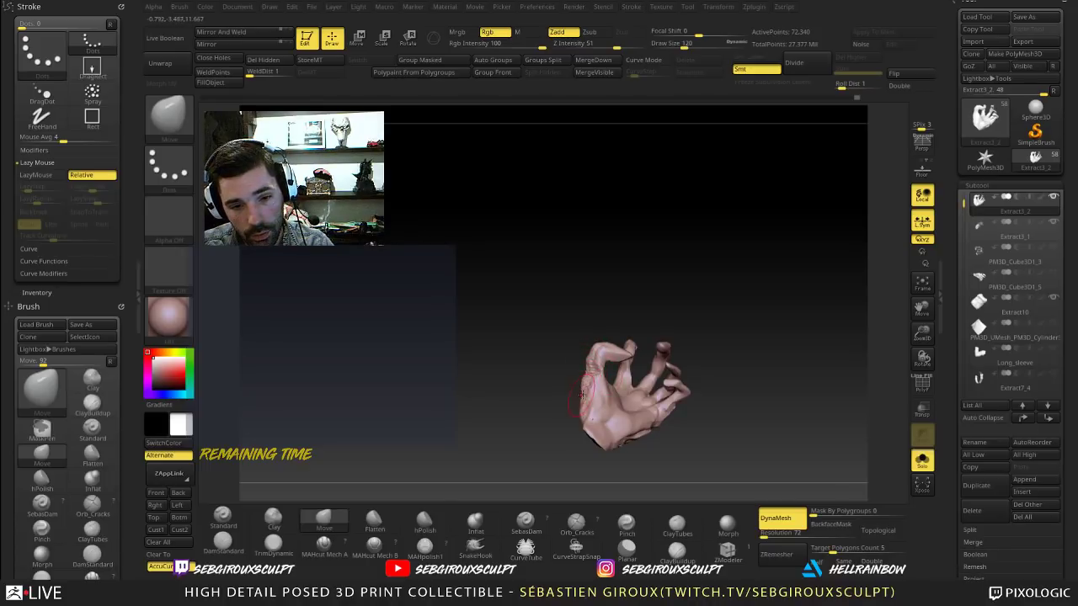
right_drag(596, 402, 640, 379)
drag(641, 378, 599, 374)
Step: Build up the surface around the thumb's joint with the Clay brush
key(b)
key(c)
key(l)
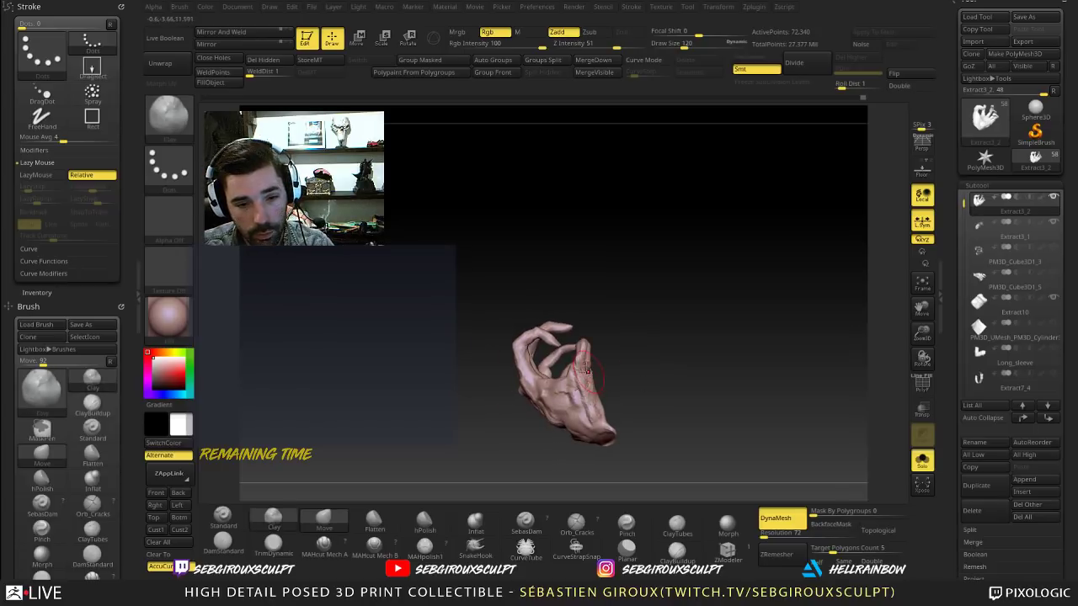
drag(655, 369, 618, 374)
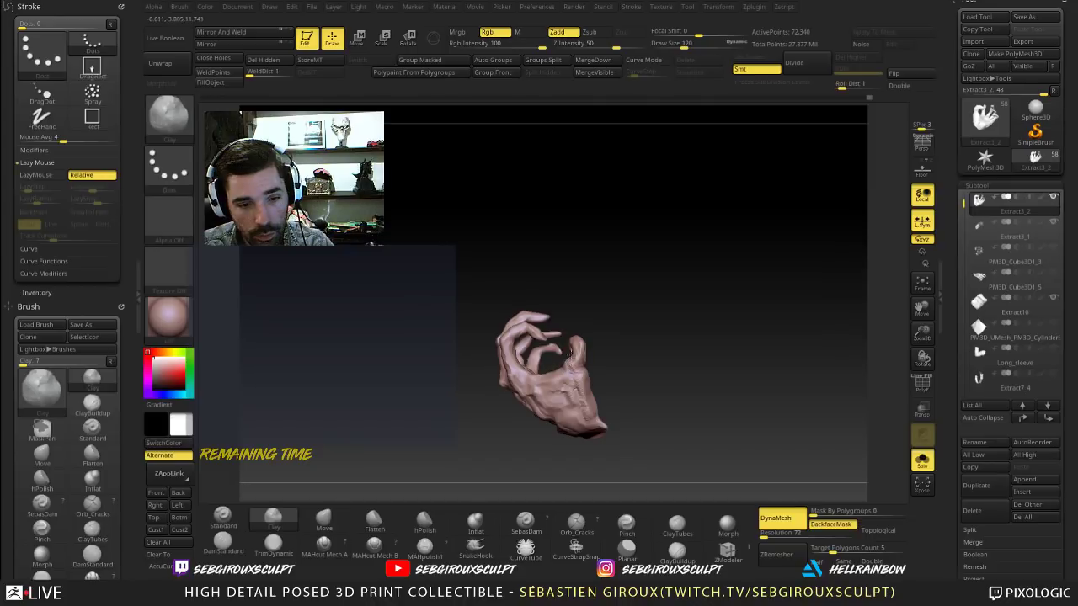
mouse_move(642, 364)
mouse_down()
mouse_move(628, 348)
mouse_move(610, 352)
mouse_move(650, 364)
mouse_move(655, 349)
mouse_move(707, 355)
mouse_move(700, 428)
mouse_move(683, 270)
mouse_up()
Step: Adjust the thumb's silhouette with the Move brush, then update the hand's DynaMesh
key(b)
key(m)
key(v)
alt+drag(684, 271, 648, 377)
drag(606, 334, 582, 359)
key(2)
ctrl+drag(628, 294, 674, 322)
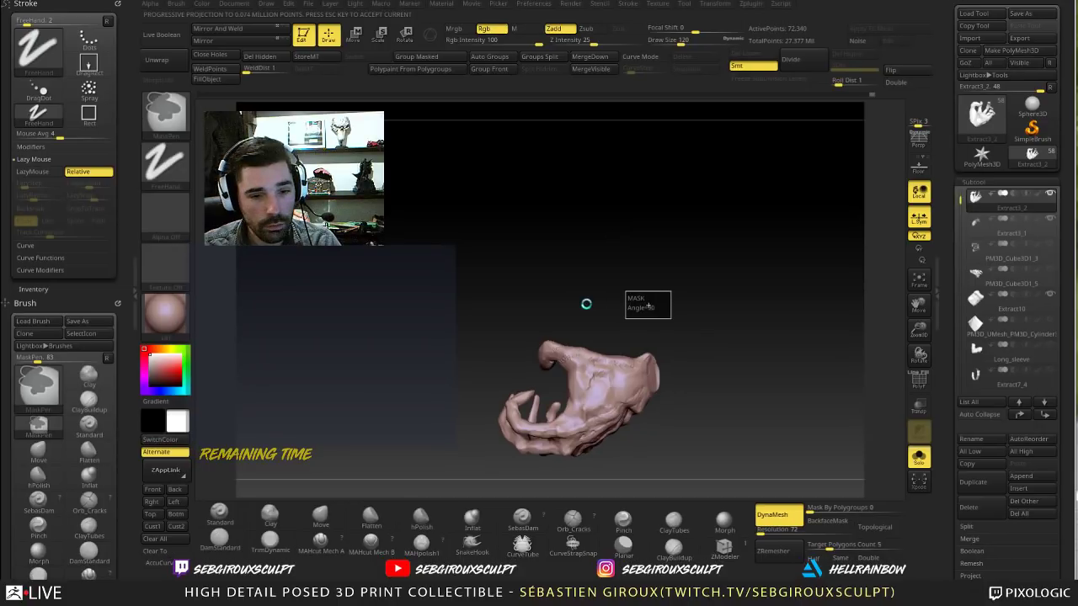
Step: Smooth the thumb's joint and rework its surface with the Clay brush from several angles
mouse_move(505, 303)
mouse_down()
mouse_move(664, 235)
mouse_move(708, 270)
mouse_move(714, 305)
mouse_move(745, 306)
mouse_up()
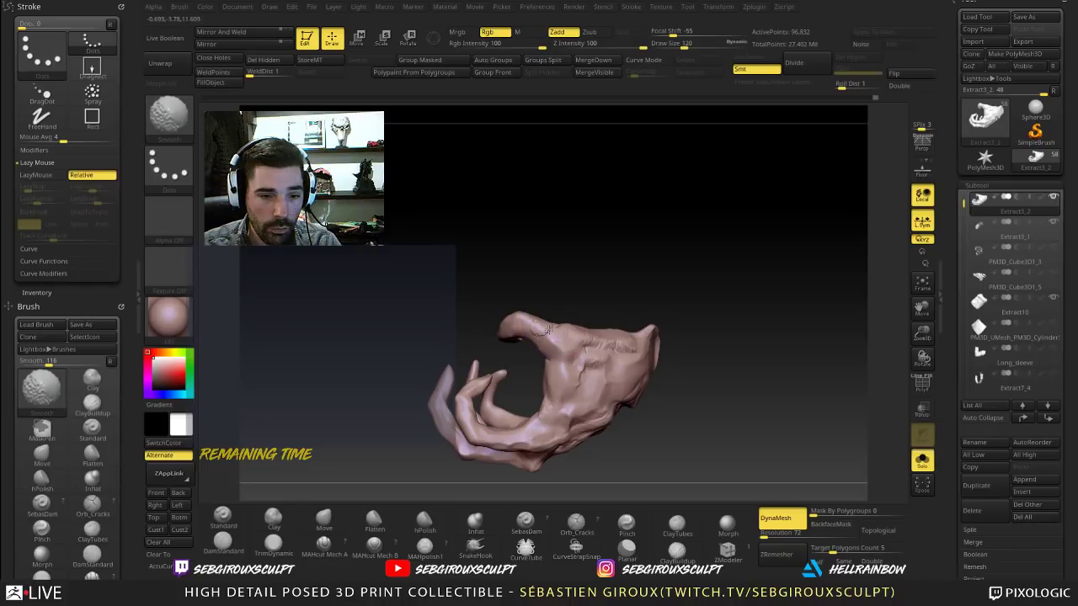
alt+drag(639, 307, 647, 352)
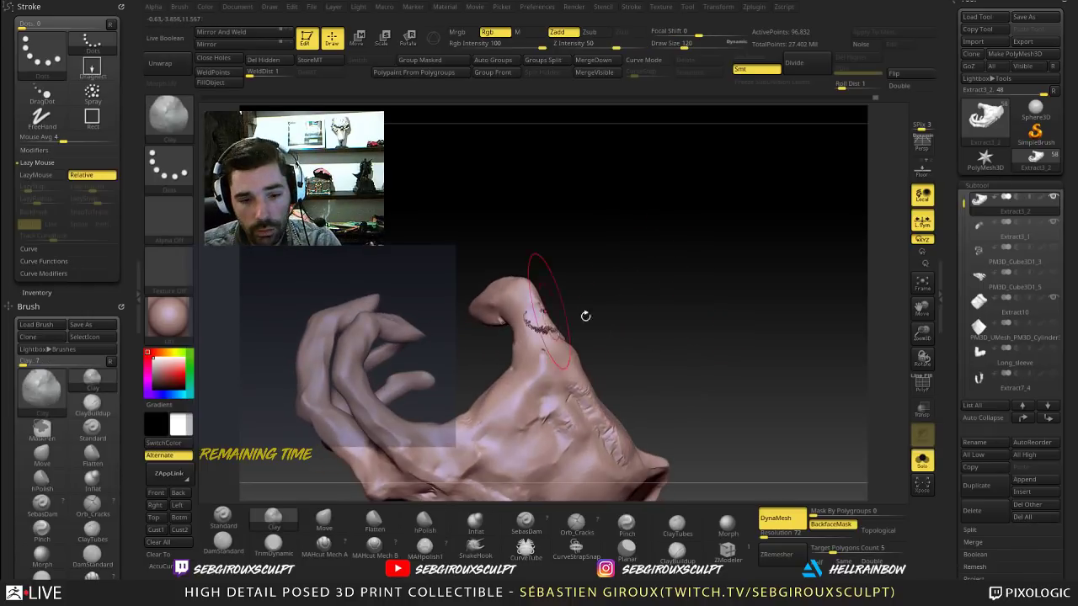
drag(586, 317, 627, 349)
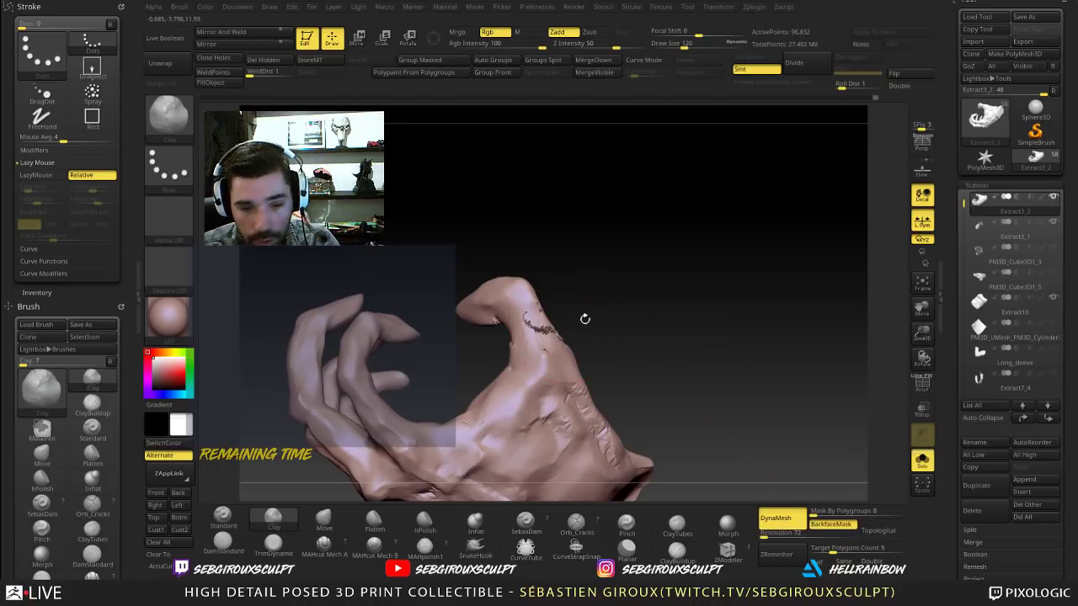
mouse_move(585, 317)
mouse_down()
mouse_move(515, 294)
mouse_move(513, 359)
mouse_move(488, 301)
mouse_up()
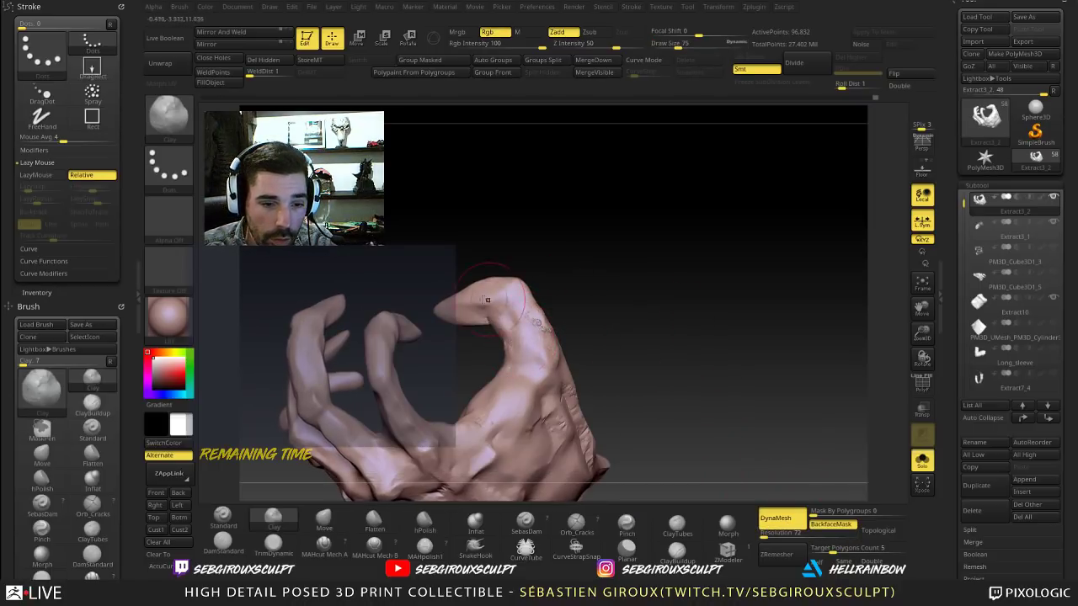
mouse_move(600, 344)
alt+mouse_down()
mouse_move(602, 306)
mouse_move(653, 319)
mouse_move(656, 332)
mouse_move(652, 293)
alt+mouse_up()
mouse_move(652, 293)
mouse_down()
mouse_move(633, 330)
mouse_move(626, 384)
mouse_move(693, 413)
mouse_move(684, 394)
mouse_move(734, 366)
mouse_move(638, 361)
mouse_up()
mouse_move(473, 380)
mouse_down()
mouse_move(525, 421)
mouse_move(576, 361)
mouse_up()
mouse_move(520, 401)
mouse_down()
mouse_move(523, 415)
mouse_move(581, 387)
mouse_move(608, 391)
mouse_up()
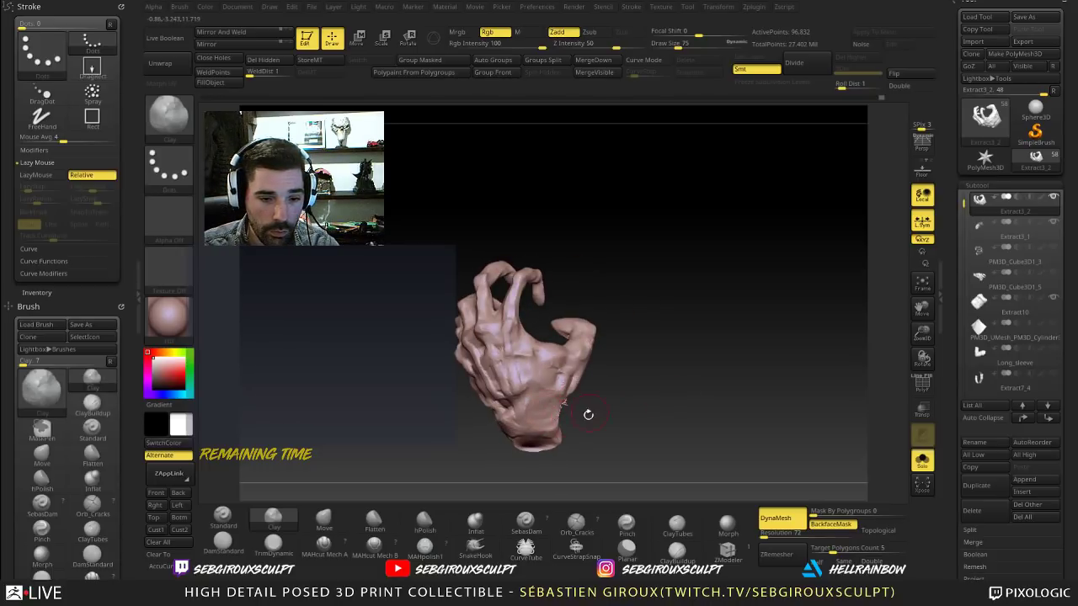
Step: Refine the transition between the thumb's base and the wrist with the Clay brush
drag(589, 414, 552, 423)
drag(624, 415, 595, 410)
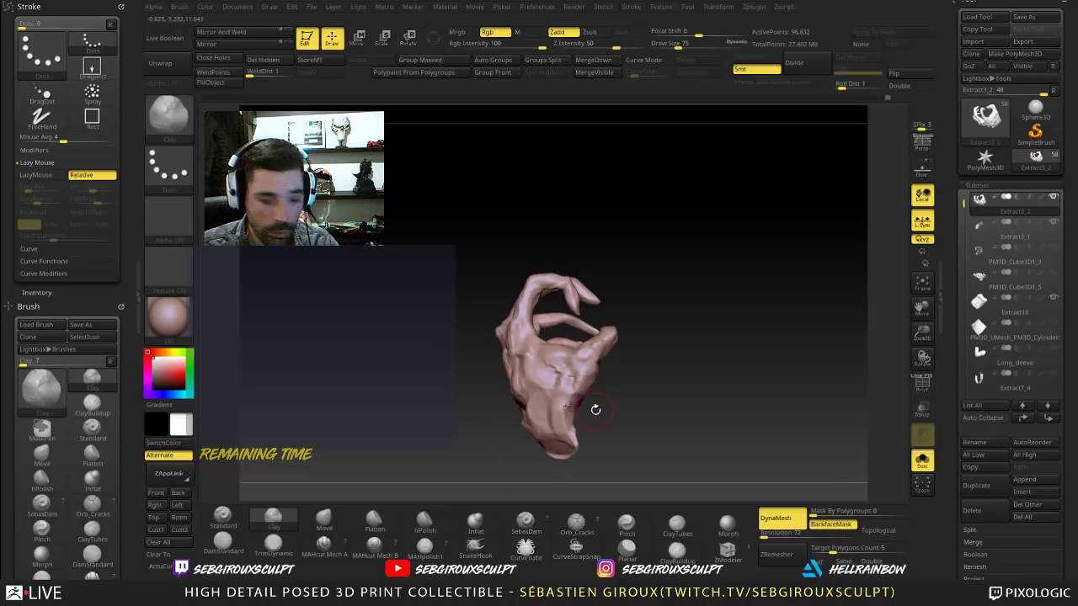
mouse_move(609, 422)
right_down()
mouse_move(580, 395)
mouse_move(591, 413)
right_up()
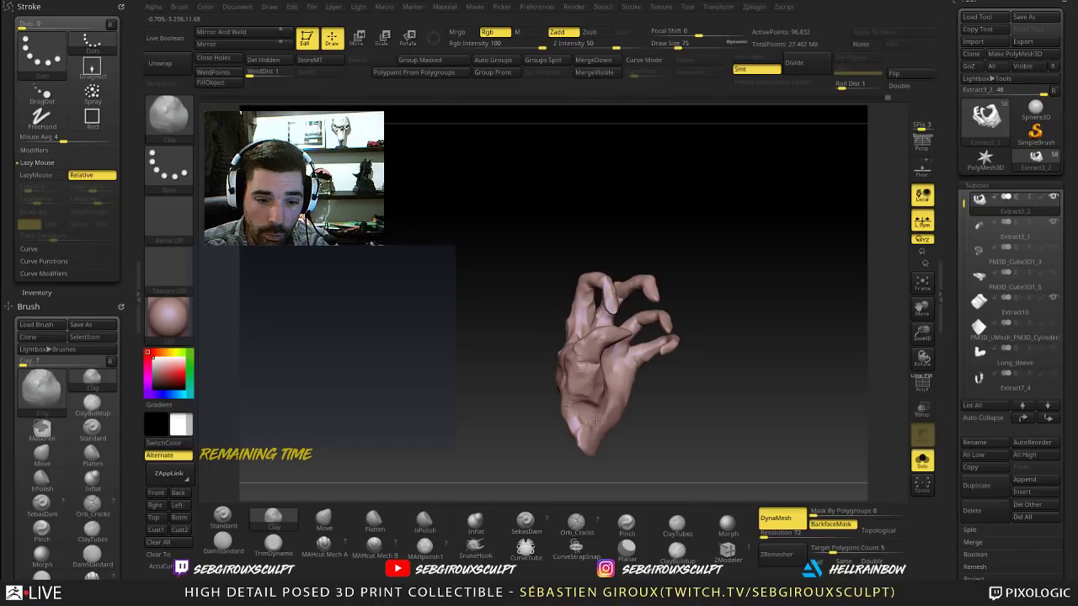
mouse_move(508, 424)
mouse_down()
mouse_move(575, 430)
mouse_move(562, 447)
mouse_move(584, 449)
mouse_move(553, 437)
mouse_up()
mouse_move(624, 434)
mouse_down()
mouse_move(584, 441)
mouse_move(631, 452)
mouse_move(601, 450)
mouse_up()
drag(603, 447, 652, 449)
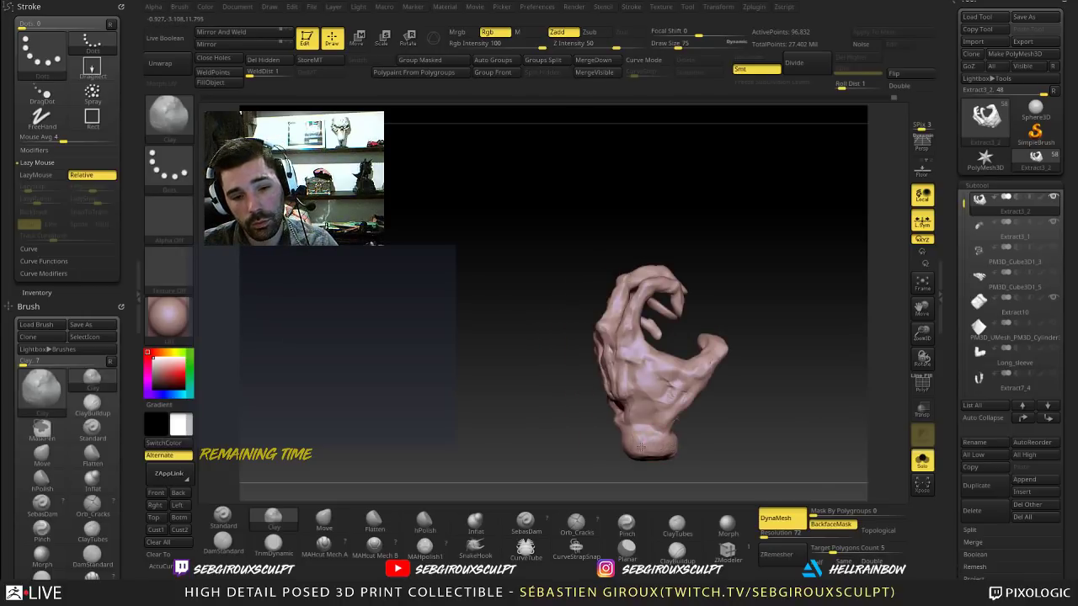
Step: Build up the heel of the palm and the thumb's fleshy pad above the wrist with the Clay brush
mouse_move(572, 438)
mouse_down()
mouse_move(624, 439)
mouse_move(583, 446)
mouse_move(600, 447)
mouse_up()
mouse_move(623, 455)
mouse_down()
mouse_move(614, 454)
mouse_move(676, 433)
mouse_move(676, 459)
mouse_up()
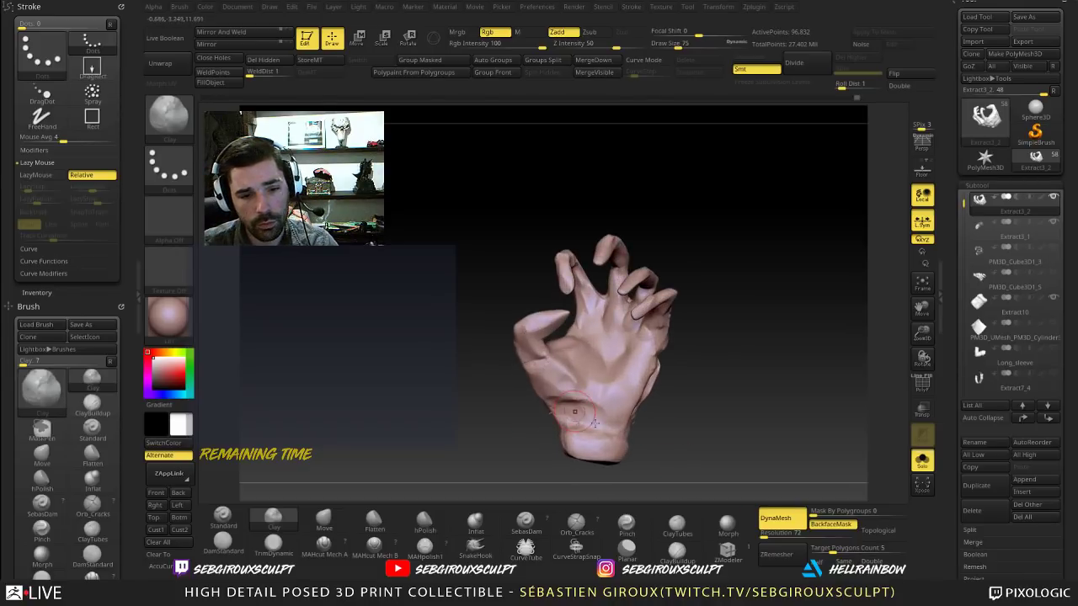
mouse_move(587, 423)
mouse_down()
mouse_move(560, 405)
mouse_move(578, 409)
mouse_up()
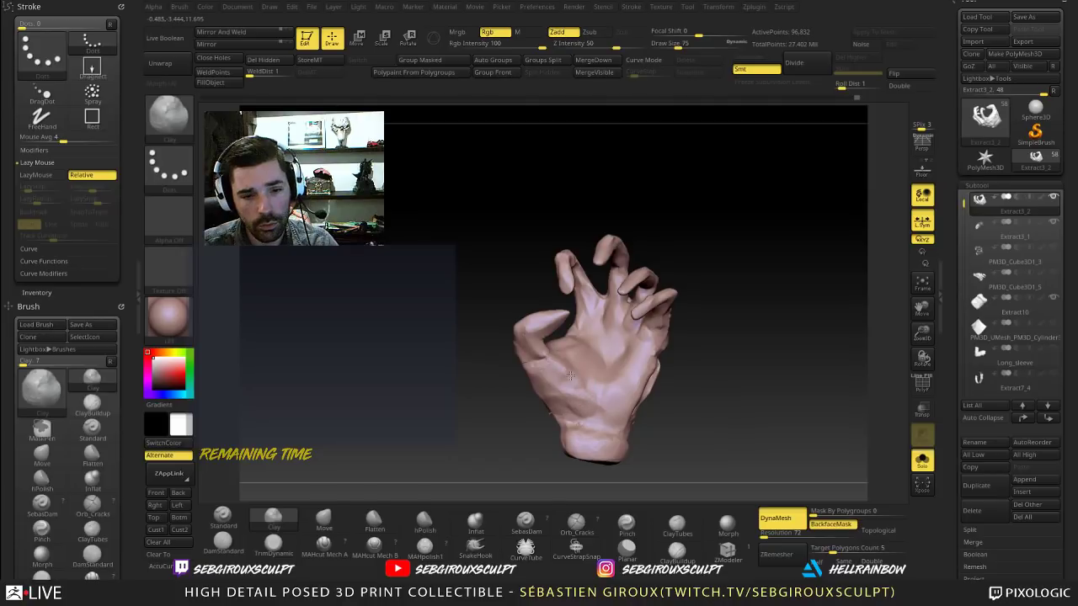
right_drag(571, 365, 508, 363)
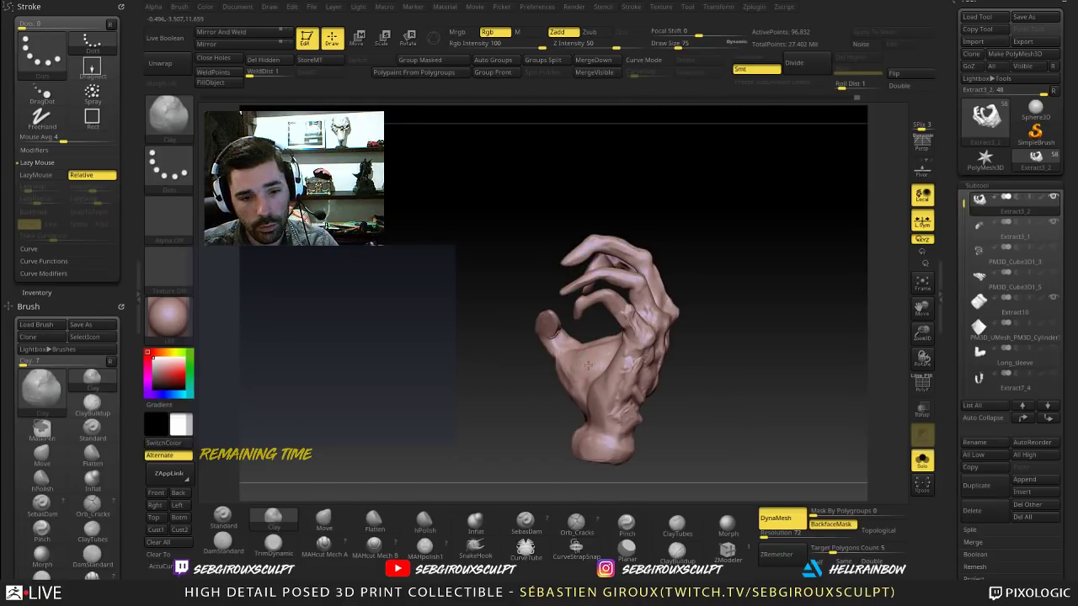
drag(469, 384, 502, 402)
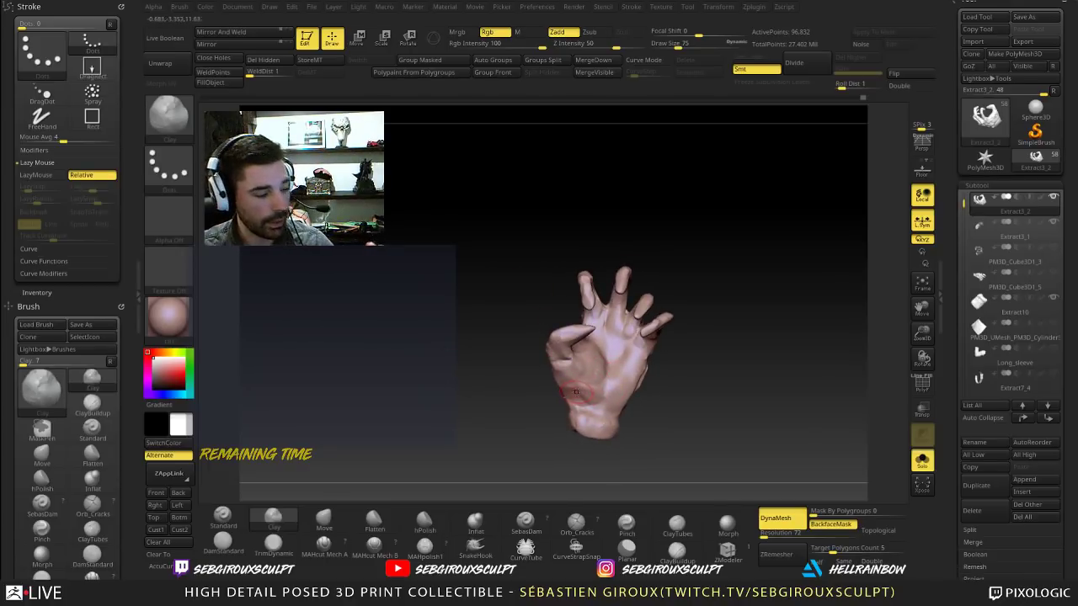
mouse_move(657, 387)
right_down()
mouse_move(727, 408)
mouse_move(644, 393)
mouse_move(640, 413)
mouse_move(656, 428)
mouse_move(608, 421)
right_up()
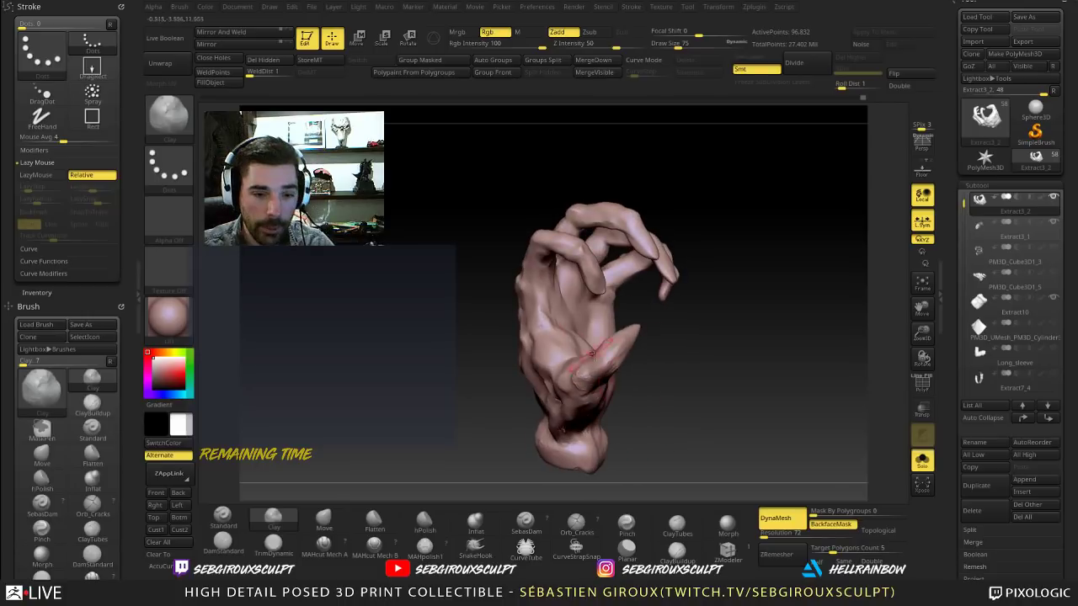
Step: Lay a ClayTubes stroke at draw size 33 from the index finger's base toward the thumb
key(3)
right_drag(499, 299, 509, 302)
key(space)
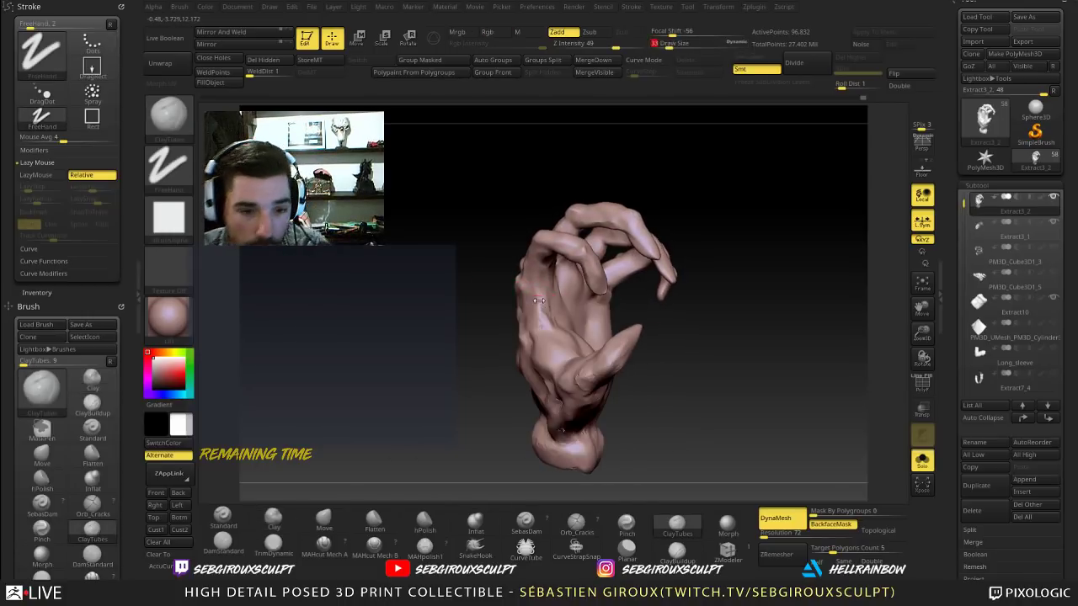
drag(541, 305, 575, 354)
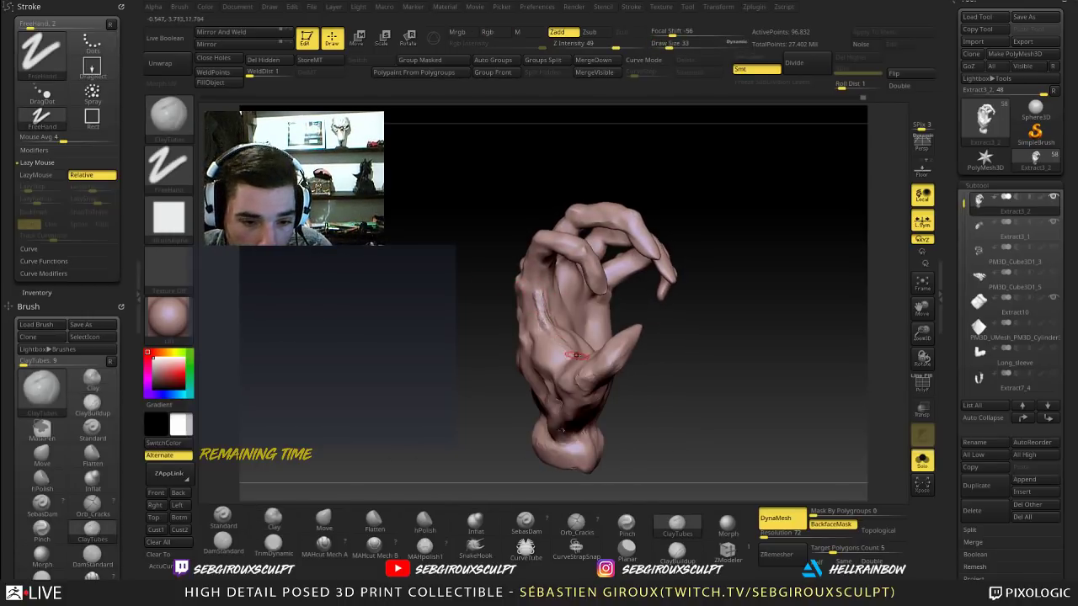
Step: Fill the web between thumb and index finger on the hand's back with ClayTubes at draw sizes 38 and 65
right_drag(477, 275, 543, 281)
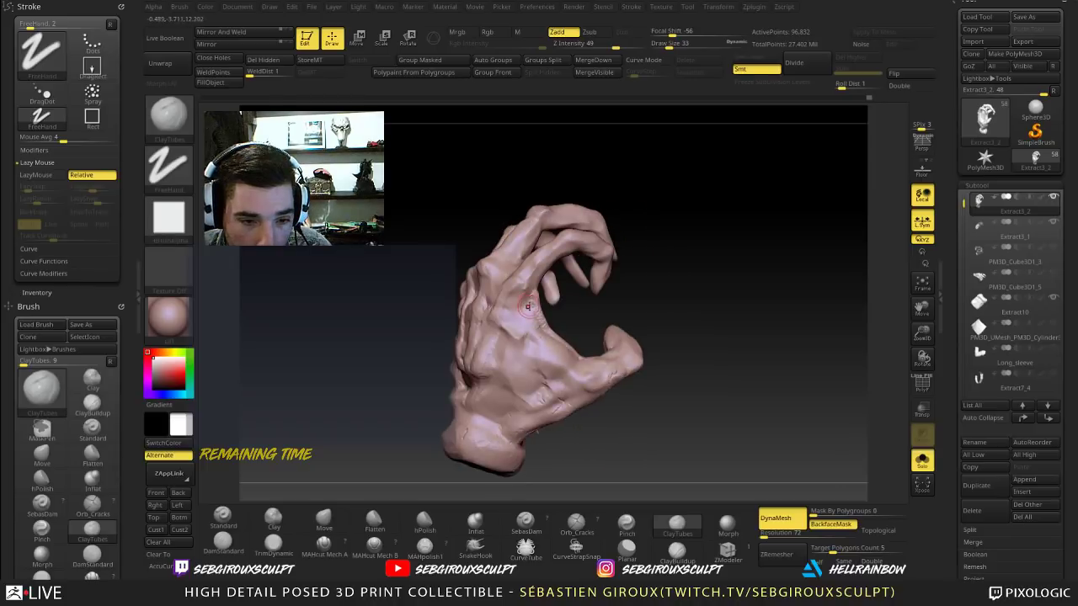
key(space)
drag(483, 377, 488, 377)
drag(531, 315, 546, 344)
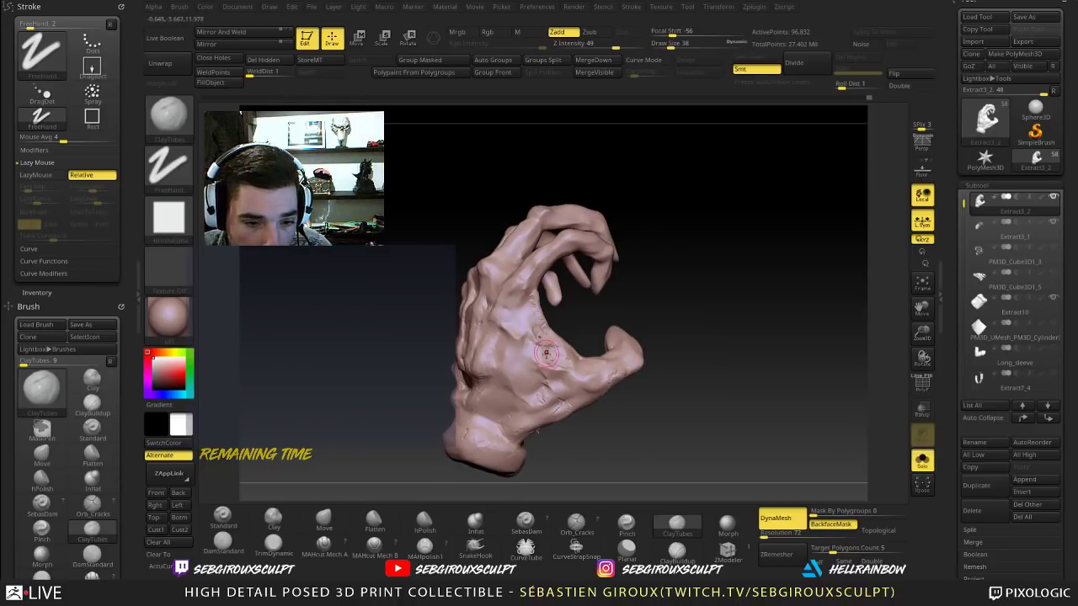
key(space)
drag(505, 377, 517, 377)
mouse_move(541, 338)
mouse_down()
mouse_move(569, 357)
mouse_move(514, 333)
mouse_move(538, 357)
mouse_move(518, 286)
mouse_up()
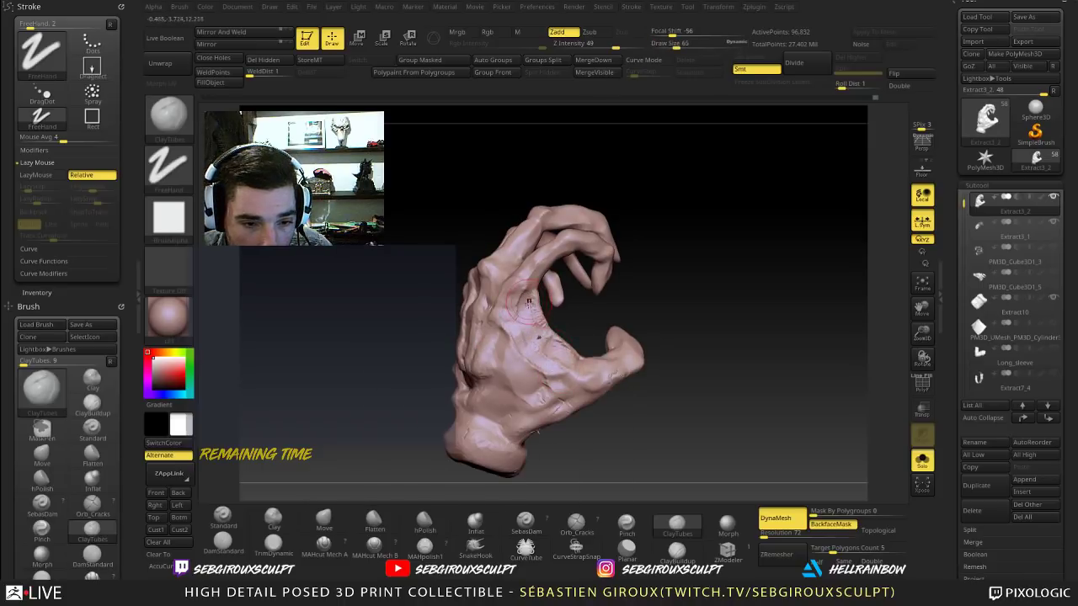
Step: Smooth the thumb web and the adjoining palm below the index finger
right_drag(529, 303, 463, 321)
key(shift)
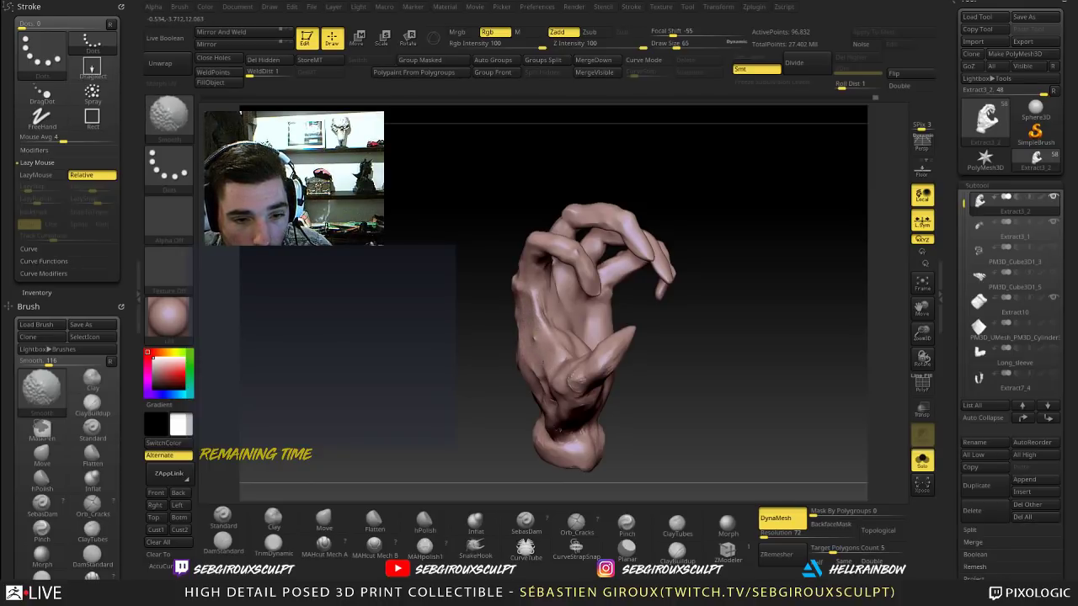
mouse_move(479, 341)
mouse_down()
mouse_move(515, 341)
mouse_move(470, 334)
mouse_move(559, 318)
mouse_move(471, 322)
mouse_up()
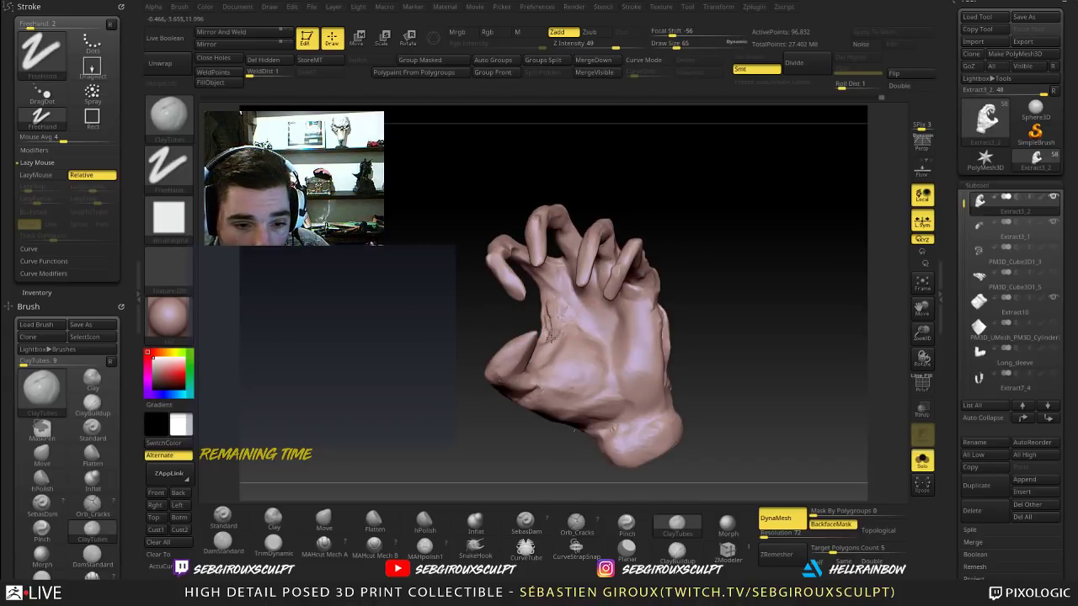
key(shift)
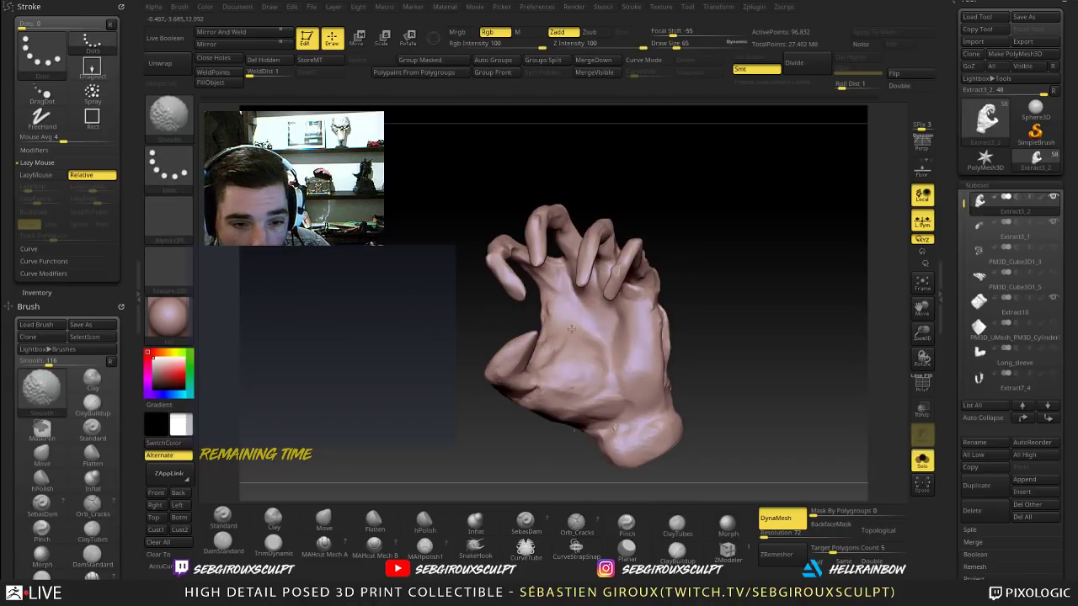
shift+drag(571, 329, 548, 309)
mouse_move(714, 334)
alt+mouse_down()
mouse_move(732, 292)
mouse_move(765, 338)
mouse_move(733, 338)
alt+mouse_up()
shift+drag(574, 353, 567, 369)
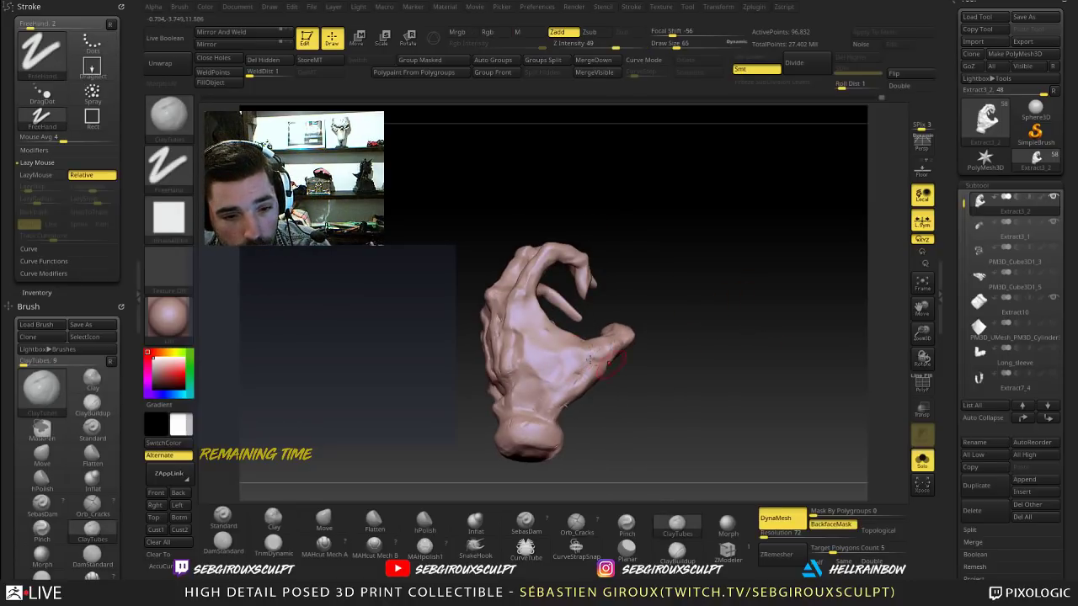
Step: Sculpt the outer edge of the thumb's base down to the wrist with the ClayTubes brush
drag(658, 396, 663, 414)
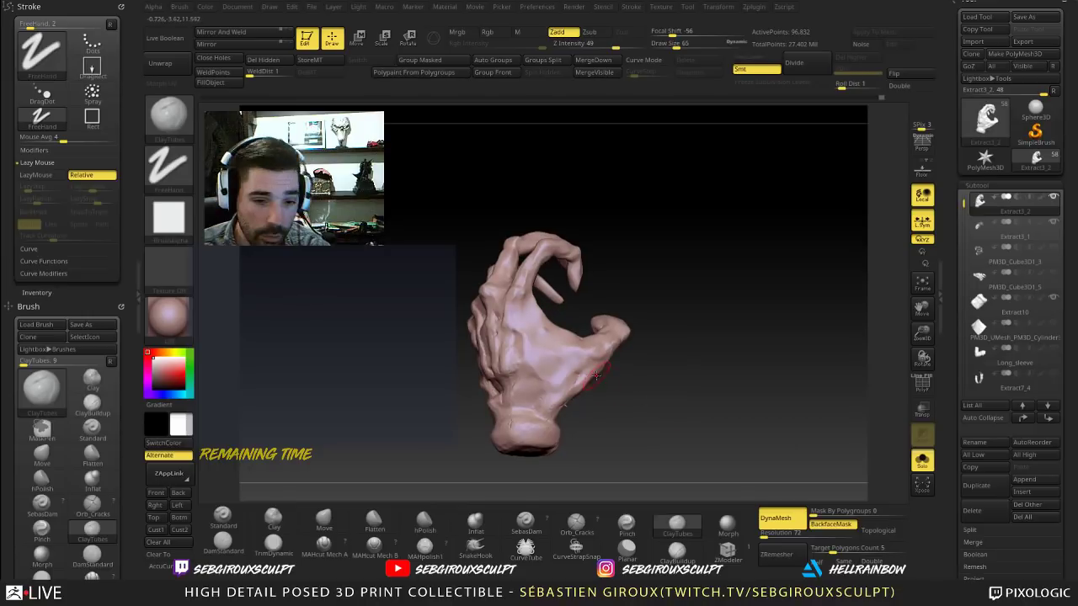
mouse_move(591, 355)
mouse_down()
mouse_move(563, 381)
mouse_move(581, 390)
mouse_move(635, 365)
mouse_move(694, 424)
mouse_move(646, 446)
mouse_up()
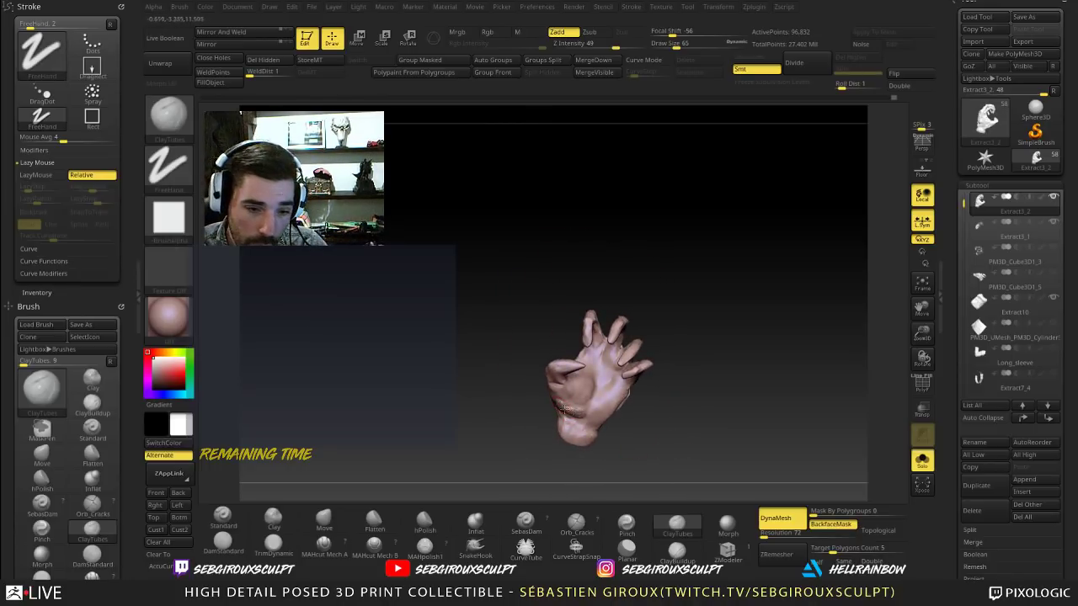
mouse_move(540, 402)
mouse_down()
mouse_move(515, 397)
mouse_move(539, 423)
mouse_up()
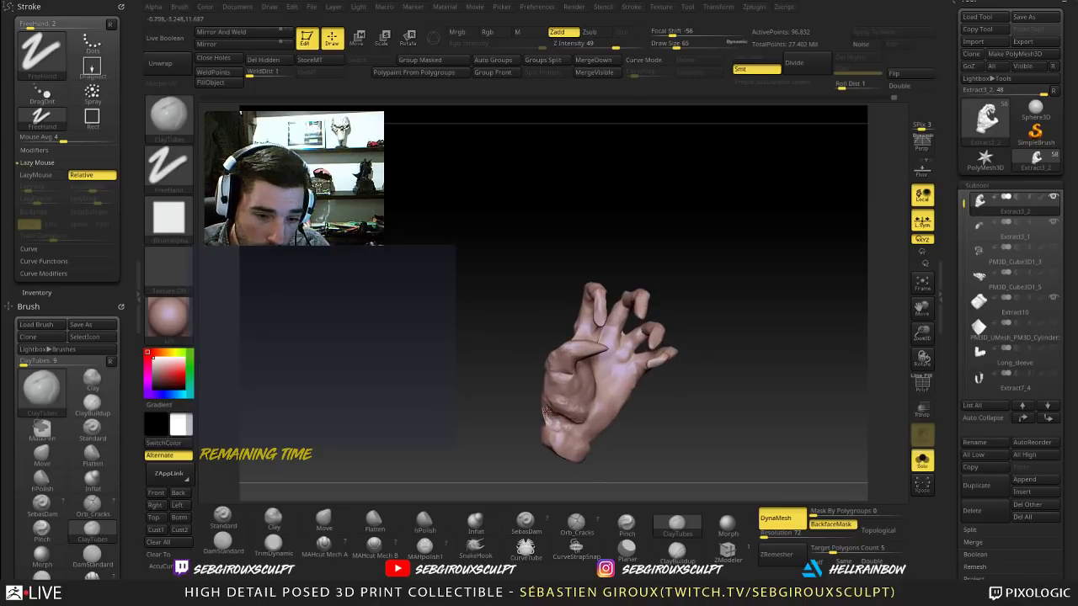
mouse_move(546, 412)
right_down()
mouse_move(553, 419)
mouse_move(543, 410)
right_up()
right_click(552, 409)
Step: Adjust the contour of the thumb's base with the Move brush at draw size 100
key(b)
key(m)
key(v)
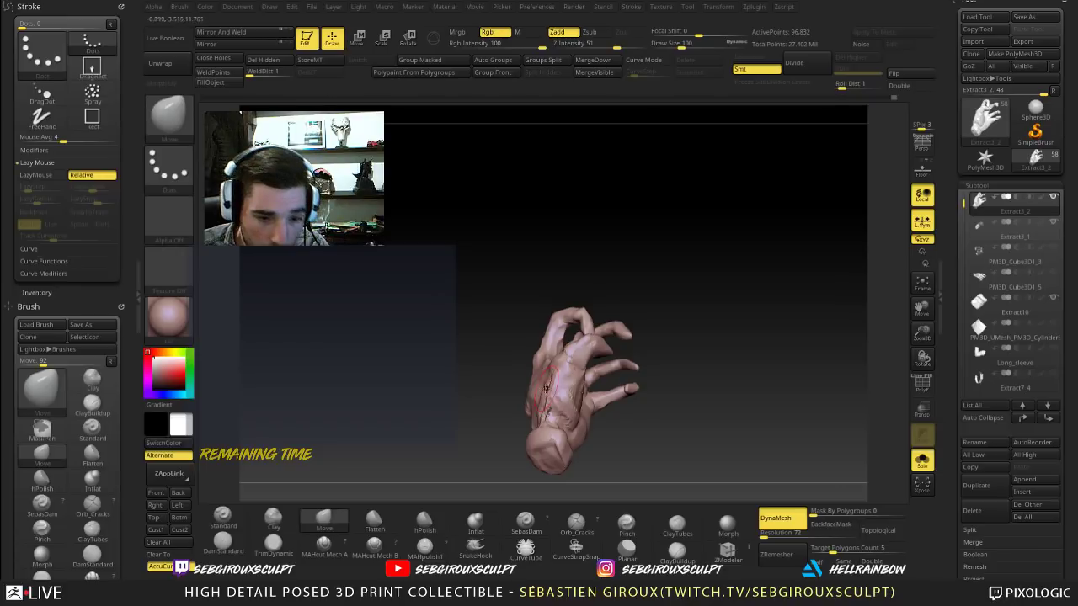
drag(640, 432, 663, 447)
mouse_move(524, 380)
right_down()
mouse_move(547, 370)
mouse_move(503, 376)
right_up()
Step: Add volume to the back of the thumb's base with the Clay brush at draw size 100
key(b)
key(c)
key(l)
drag(502, 375, 497, 390)
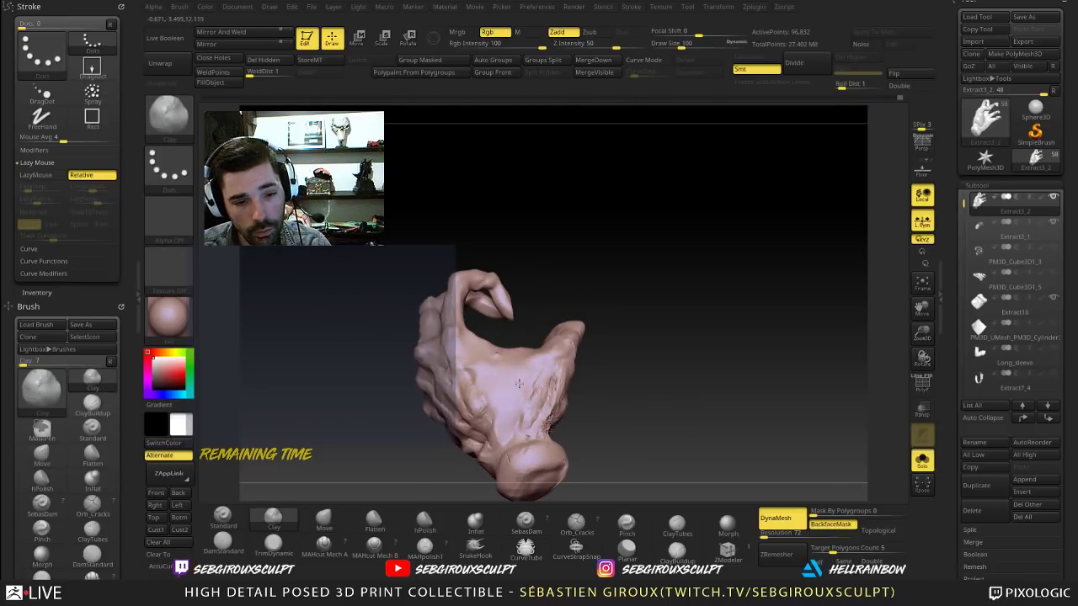
drag(581, 362, 618, 350)
mouse_move(618, 350)
alt+mouse_down()
mouse_move(621, 328)
mouse_move(654, 430)
mouse_move(522, 402)
mouse_move(534, 397)
mouse_move(524, 359)
mouse_move(511, 357)
mouse_move(561, 341)
mouse_move(576, 375)
alt+mouse_up()
Step: Reshape the thumb side of the hand and wrist with the Move brush enlarged to draw size 296
key(b)
key(m)
key(v)
key(space)
key(space)
key(space)
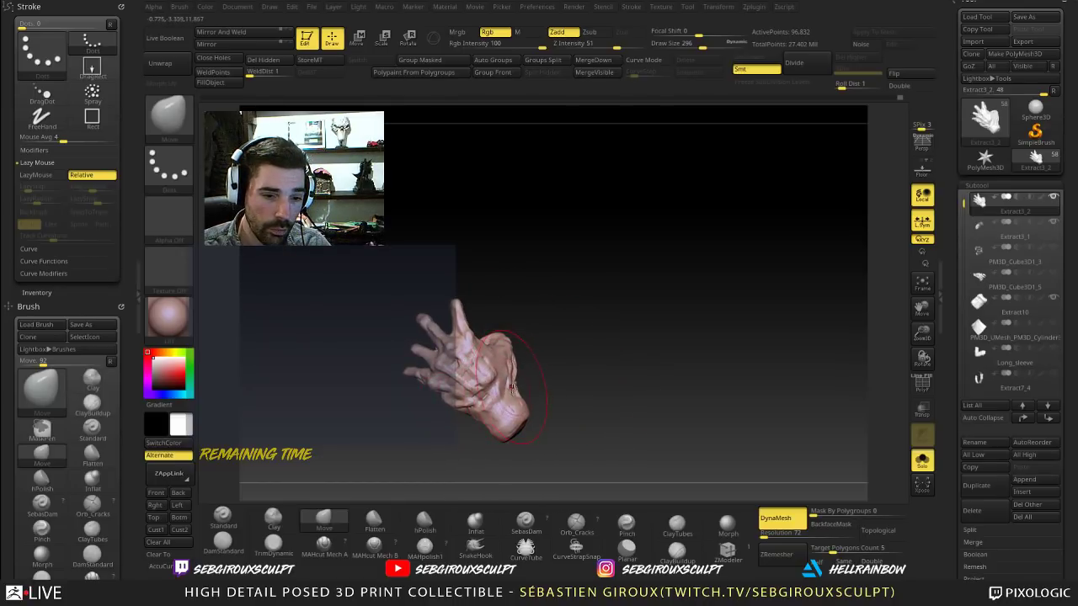
mouse_move(508, 388)
mouse_down()
mouse_move(502, 409)
mouse_move(574, 376)
mouse_up()
key(space)
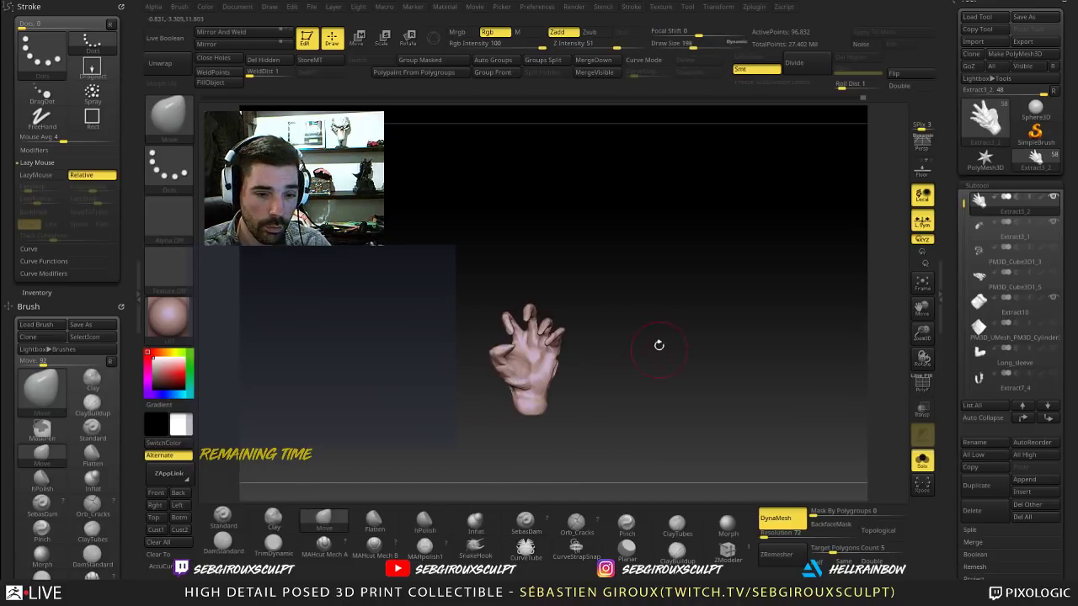
Step: Sculpt the tendon forms from the thumb's base to the wrist with the Clay brush at draw size 59
drag(660, 345, 762, 384)
key(f)
mouse_move(666, 384)
mouse_down()
mouse_move(712, 413)
mouse_move(560, 400)
mouse_up()
key(b)
key(c)
key(l)
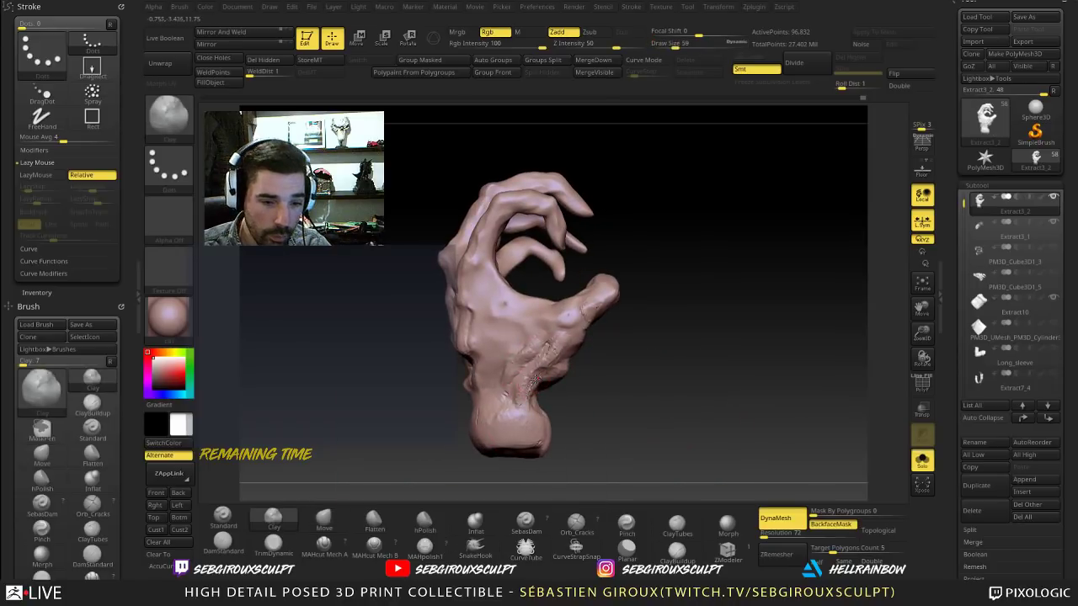
mouse_move(627, 408)
mouse_down()
mouse_move(539, 378)
mouse_move(524, 402)
mouse_up()
Step: Remesh the sculpted hand with DynaMesh at resolution 72
drag(665, 371, 675, 333)
ctrl+drag(687, 330, 724, 418)
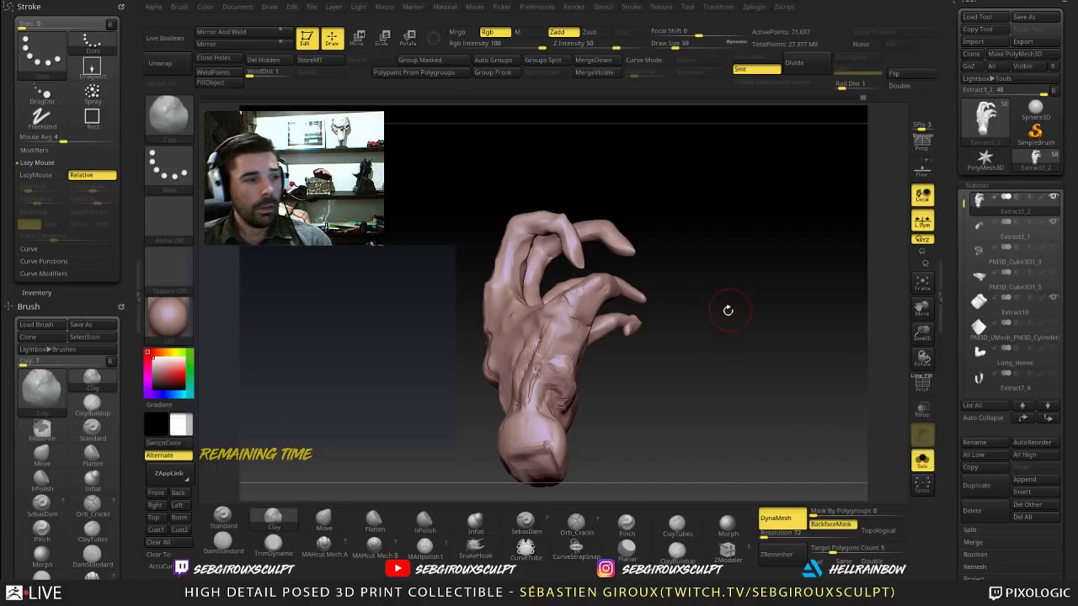
drag(751, 368, 741, 416)
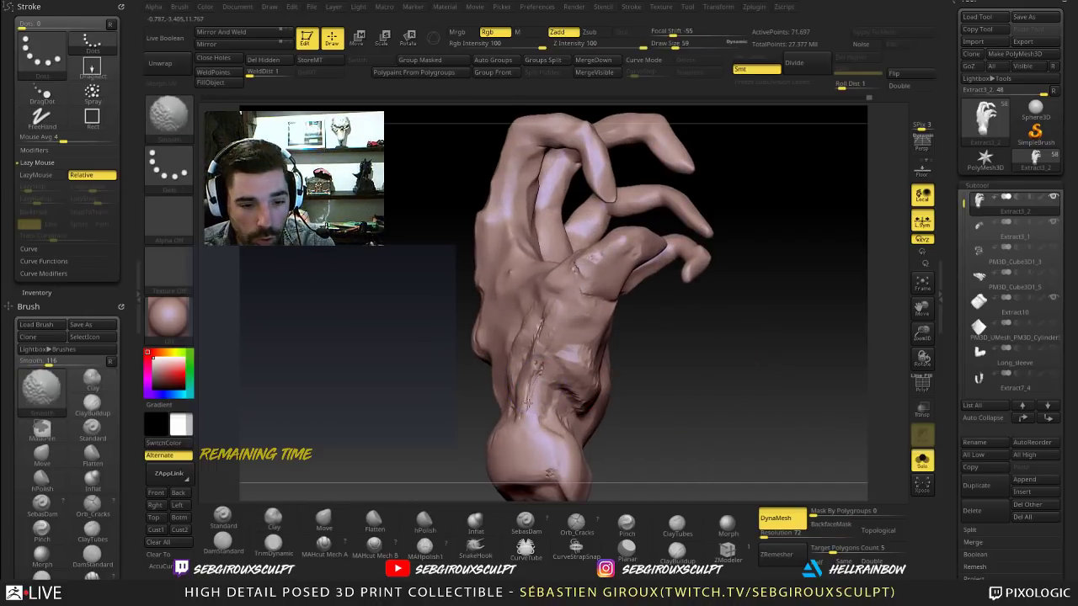
Step: Smooth the tendon forms running from the thumb's base down to the wrist
shift+drag(528, 404, 534, 332)
drag(615, 361, 666, 364)
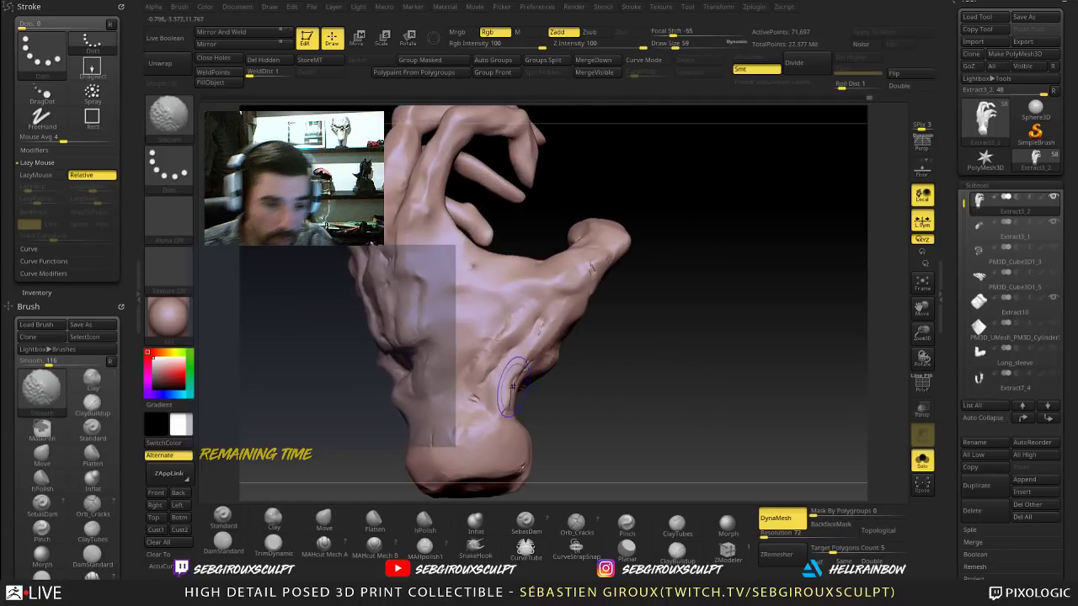
shift+drag(512, 386, 524, 375)
mouse_move(583, 437)
mouse_down()
mouse_move(558, 425)
mouse_move(478, 431)
mouse_move(461, 421)
mouse_up()
alt+drag(592, 409, 590, 379)
mouse_move(589, 379)
mouse_down()
mouse_move(561, 422)
mouse_move(595, 411)
mouse_move(548, 383)
mouse_up()
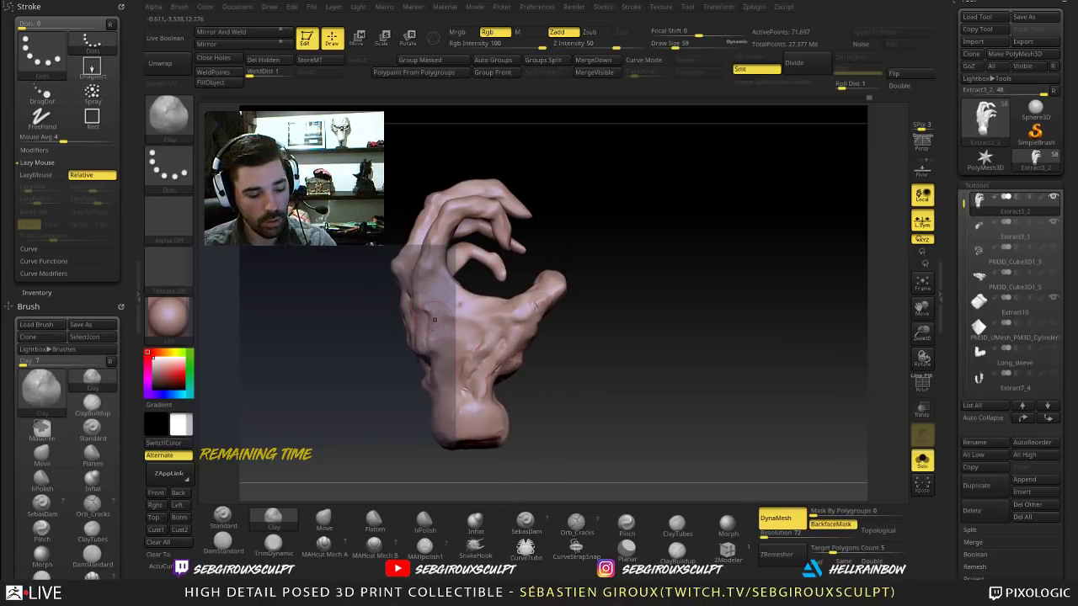
Step: Build up the index-finger side of the back of the hand with the Clay brush at draw size 96
key(b)
key(m)
key(v)
drag(370, 362, 451, 354)
key(b)
key(c)
key(l)
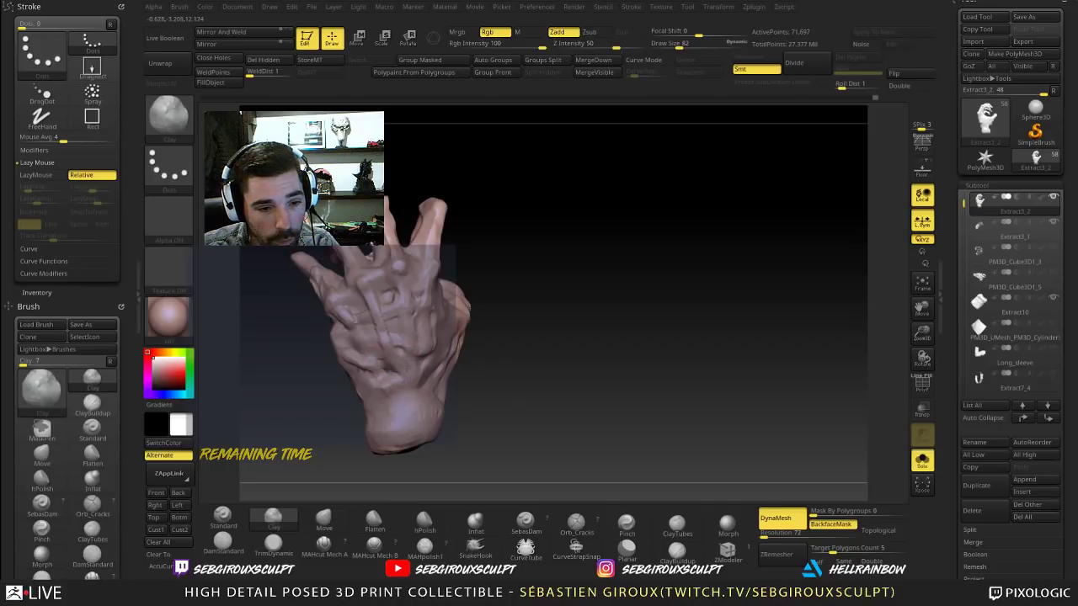
drag(517, 389, 423, 353)
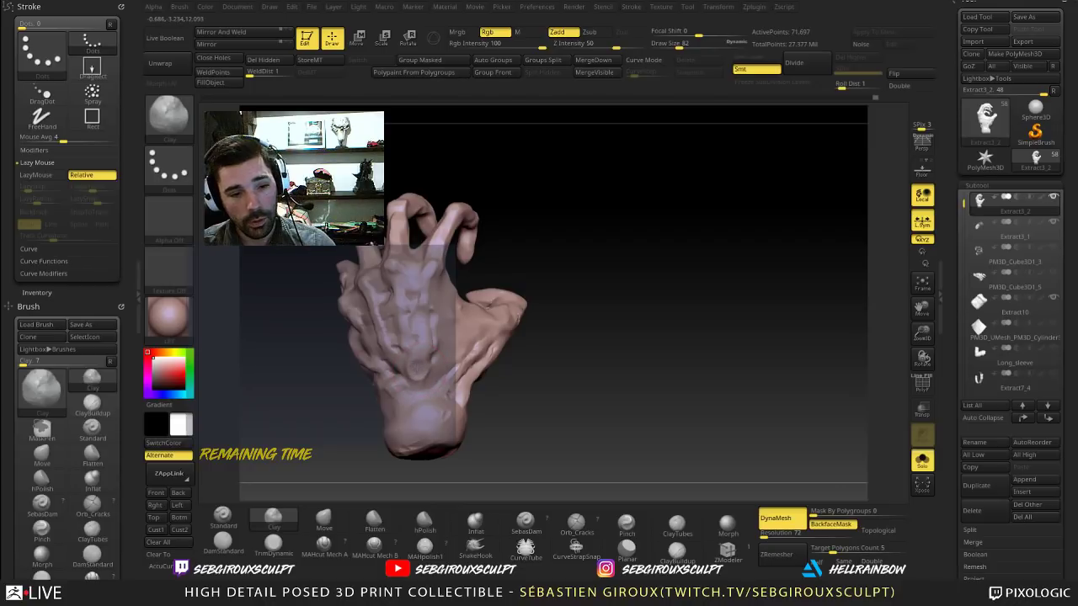
alt+drag(552, 396, 592, 418)
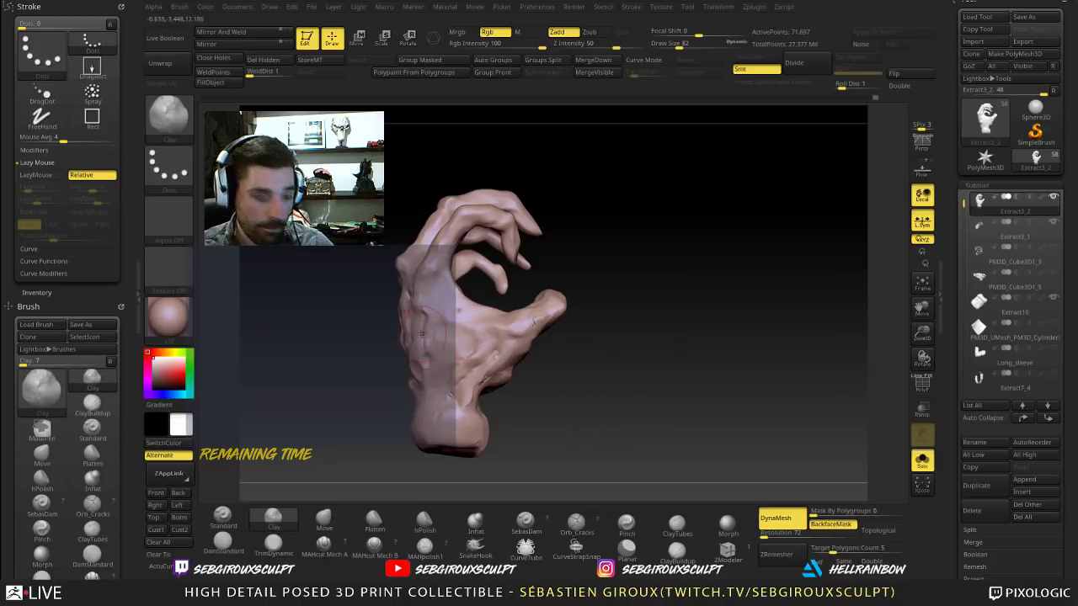
right_drag(422, 334, 428, 336)
key(])
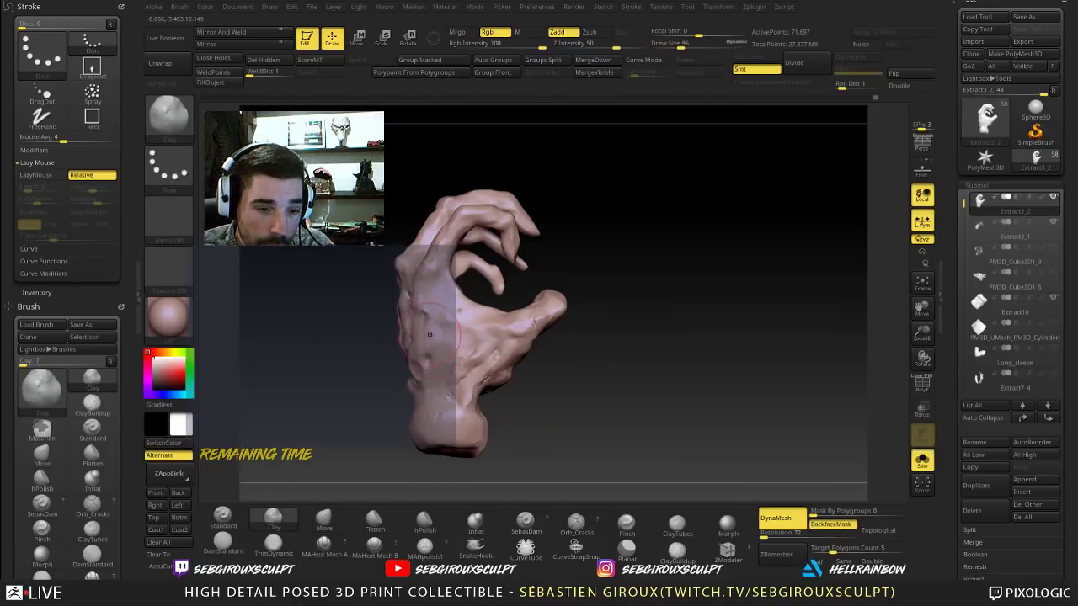
mouse_move(429, 336)
mouse_down()
mouse_move(431, 355)
mouse_move(430, 317)
mouse_move(456, 355)
mouse_move(460, 325)
mouse_move(461, 351)
mouse_up()
mouse_move(482, 344)
right_down()
mouse_move(615, 354)
mouse_move(631, 379)
mouse_move(615, 390)
mouse_move(625, 393)
mouse_move(581, 383)
right_up()
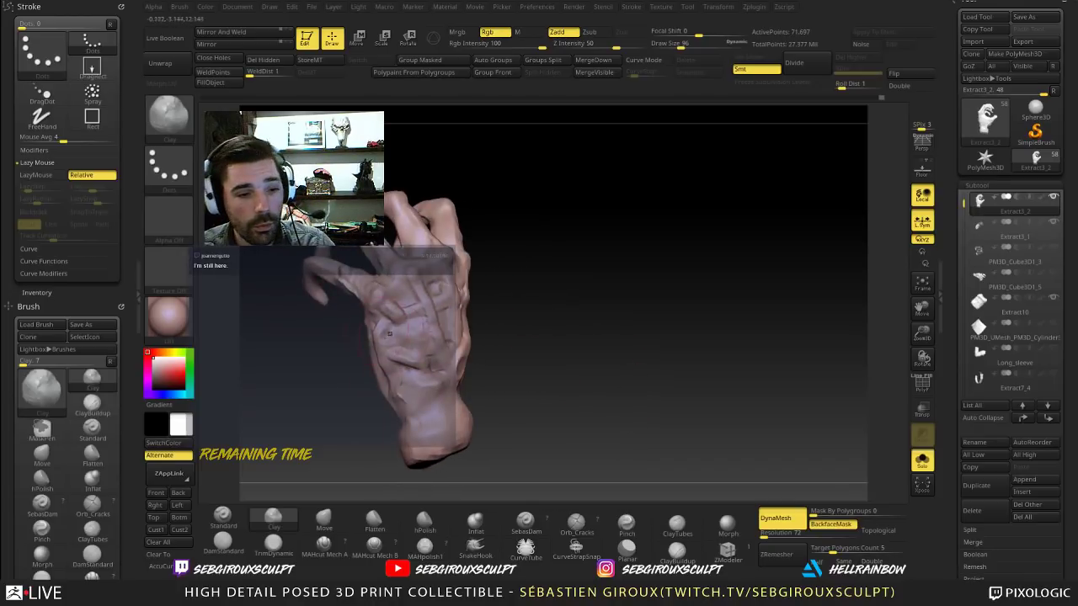
Step: Adjust the outer contour of the palm's heel with the Move brush at draw size 96
right_drag(505, 393, 699, 383)
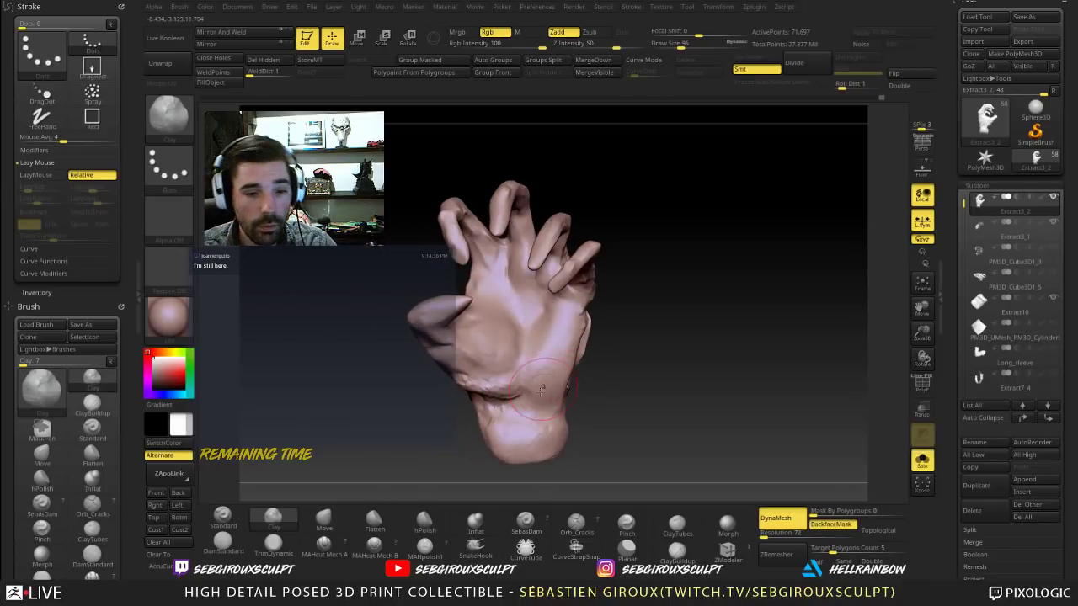
mouse_move(565, 363)
right_down()
mouse_move(618, 390)
mouse_move(570, 385)
right_up()
key(b)
key(m)
key(v)
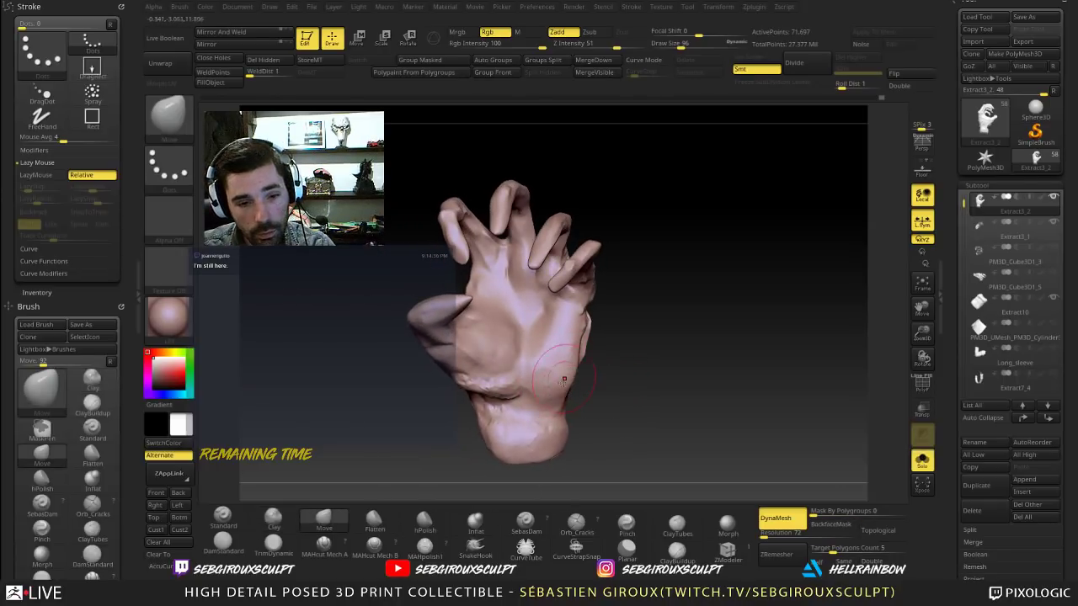
drag(595, 362, 666, 346)
Step: Add volume to the thumb pad and the back of the thumb's base with the Clay brush at draw size 96
key(b)
key(c)
key(l)
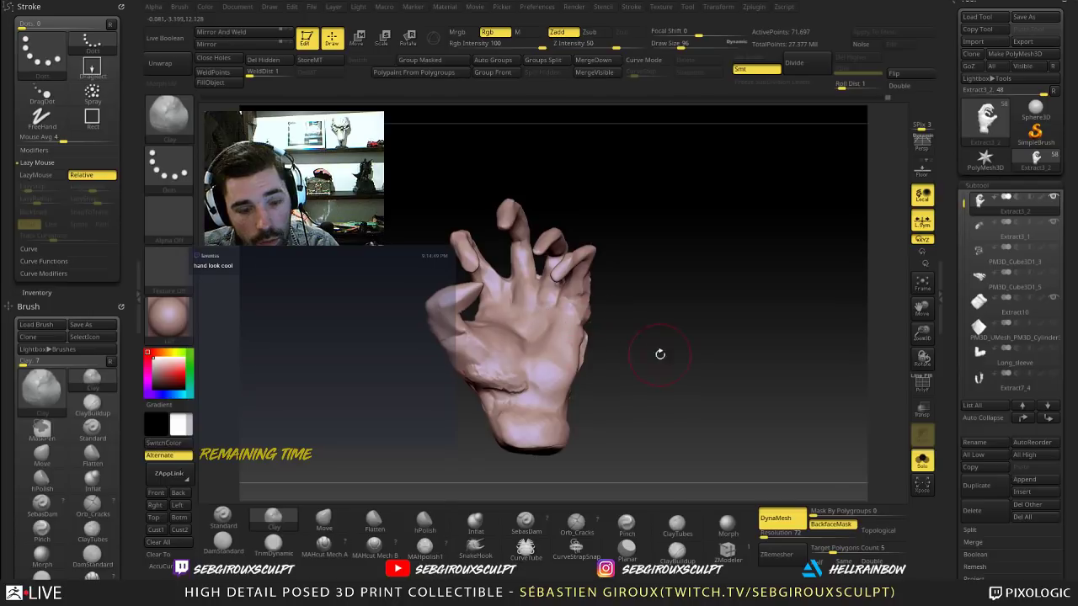
alt+drag(659, 353, 646, 294)
mouse_move(646, 295)
mouse_down()
mouse_move(657, 358)
mouse_move(696, 363)
mouse_move(590, 379)
mouse_up()
drag(511, 383, 486, 363)
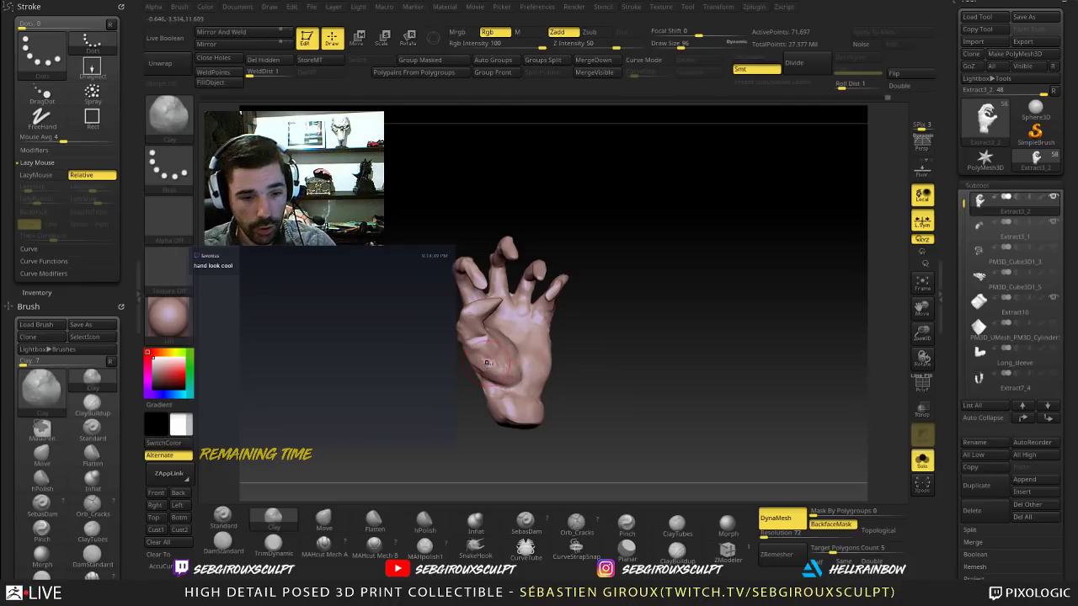
mouse_move(615, 389)
mouse_down()
mouse_move(671, 360)
mouse_move(592, 401)
mouse_up()
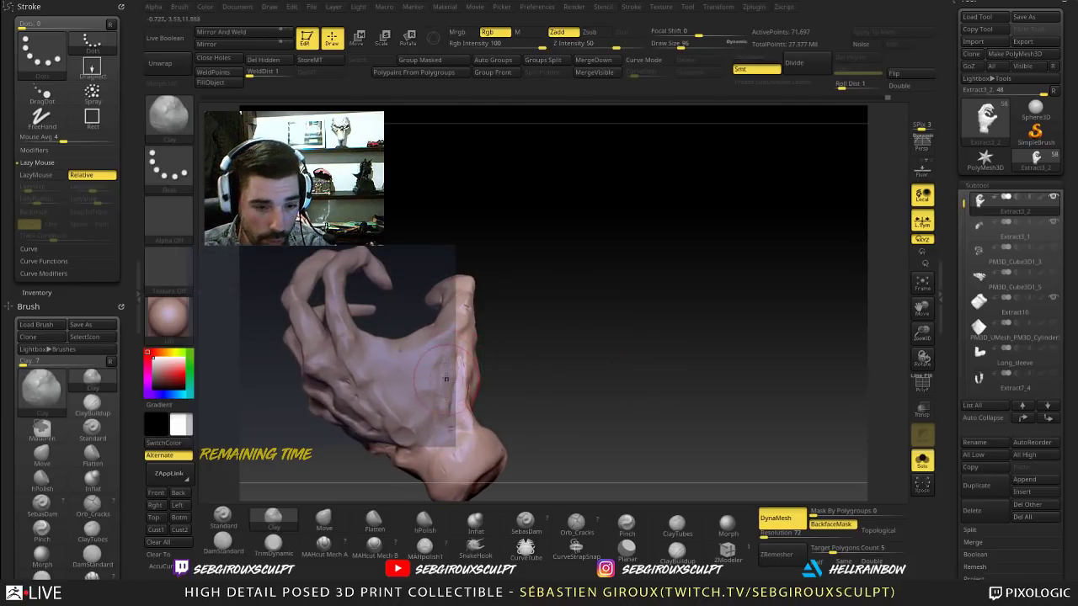
drag(432, 358, 434, 363)
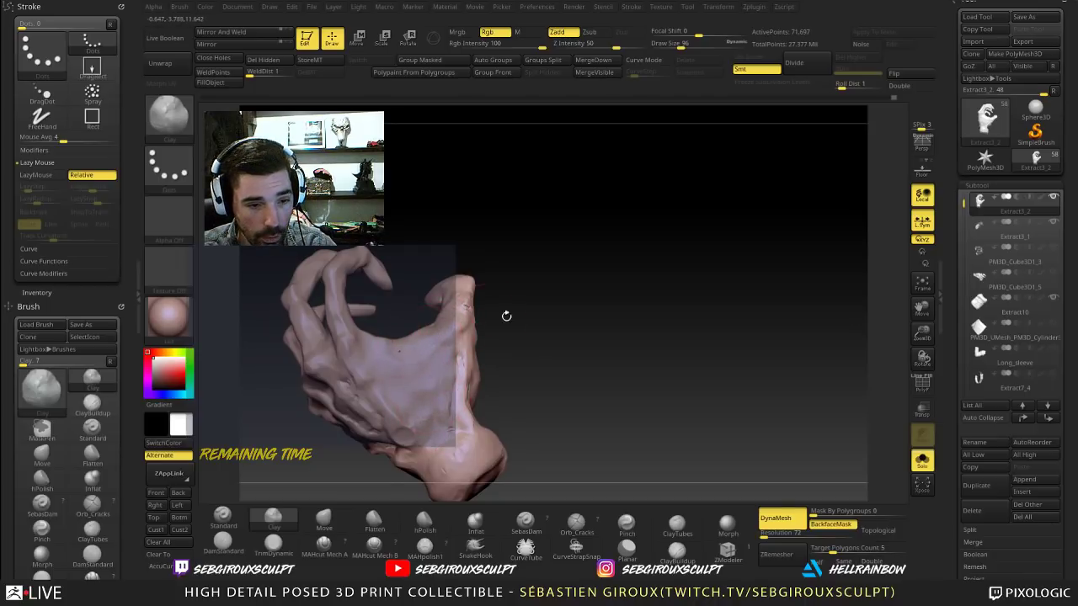
Step: Refine the area between the thumb and the index knuckle with the Move and Clay brushes
mouse_move(506, 317)
mouse_down()
mouse_move(512, 374)
mouse_move(511, 295)
mouse_move(449, 335)
mouse_up()
key(b)
key(m)
key(v)
key(b)
key(c)
key(l)
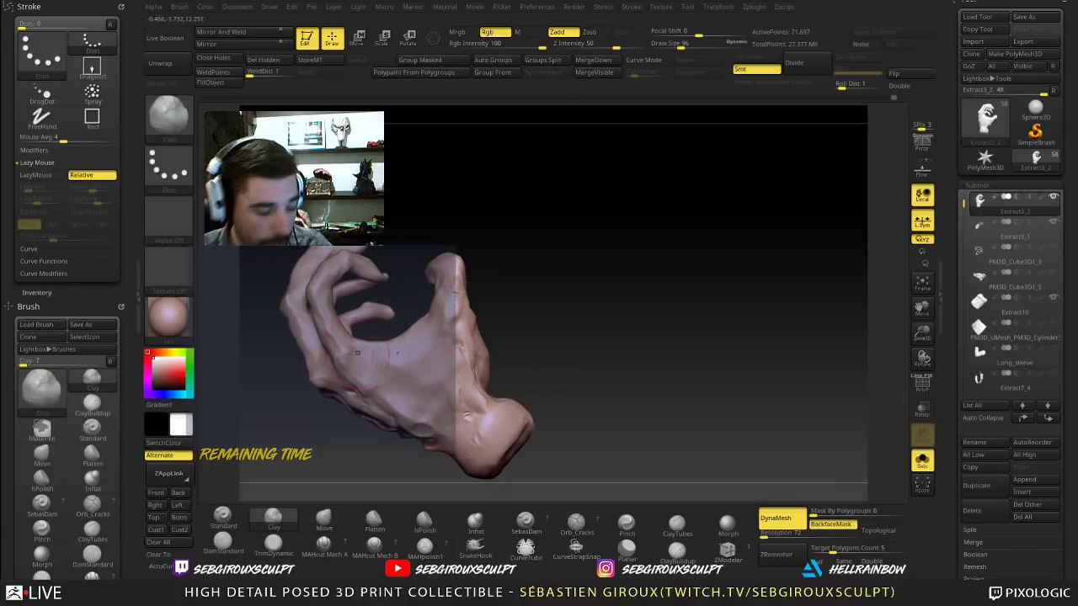
drag(495, 266, 481, 344)
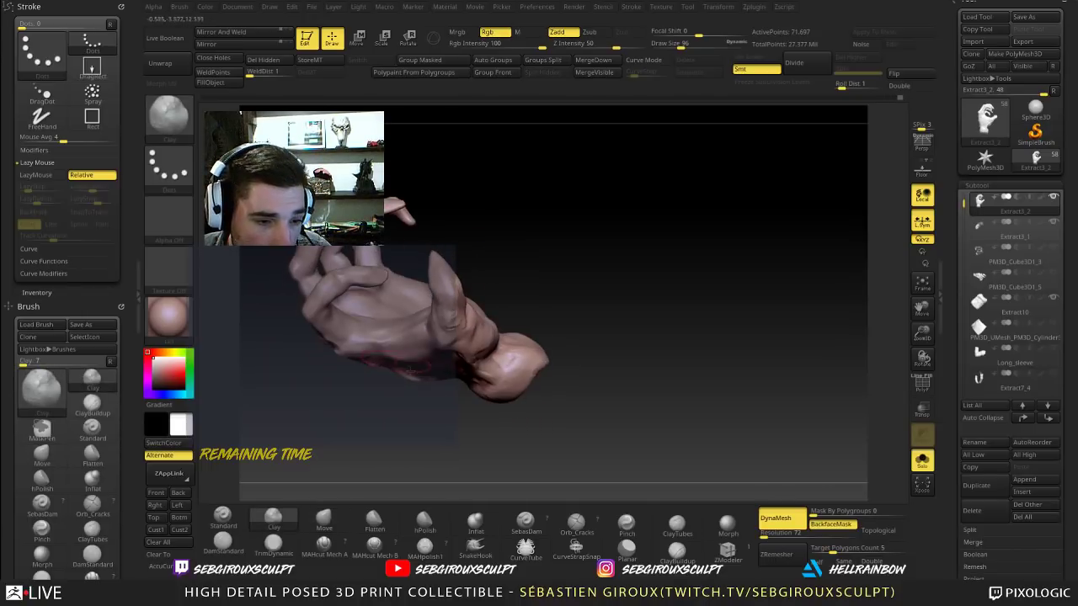
drag(551, 278, 540, 361)
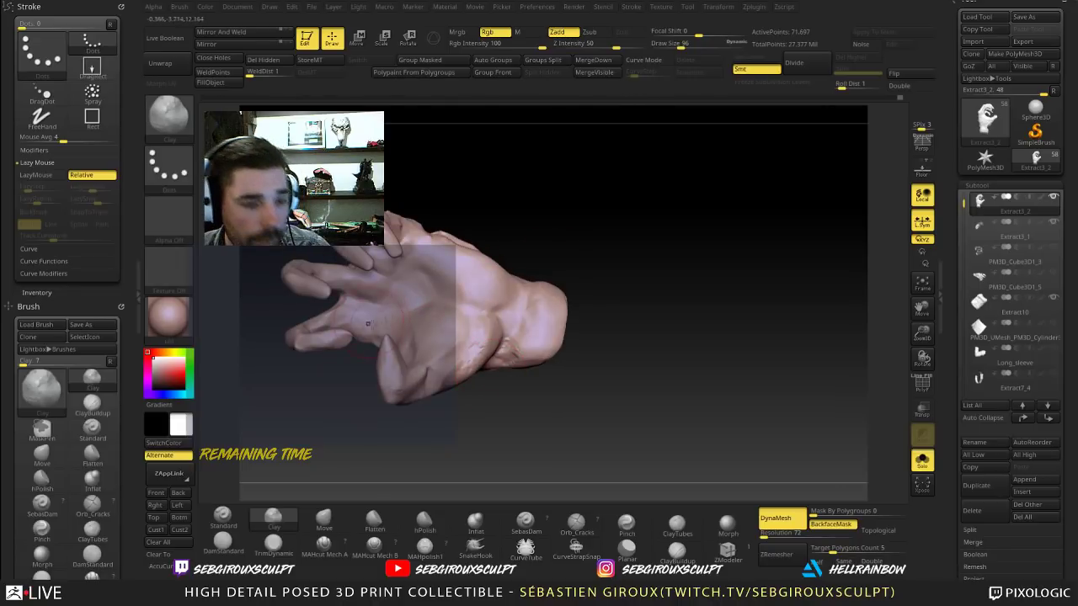
Step: Build up and smooth the pad of the index fingertip with the ClayTubes brush at draw size 50
mouse_move(378, 431)
mouse_down()
mouse_move(468, 255)
mouse_move(448, 260)
mouse_move(465, 155)
mouse_up()
key(b)
key(m)
key(v)
drag(543, 254, 531, 290)
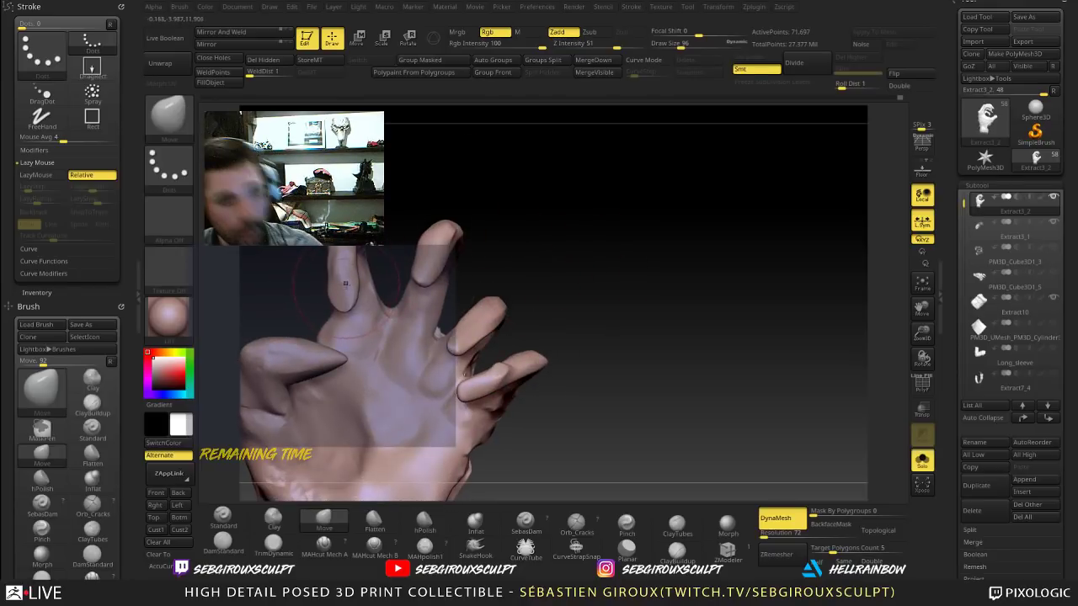
key(b)
key(c)
key(t)
key(space)
click(341, 295)
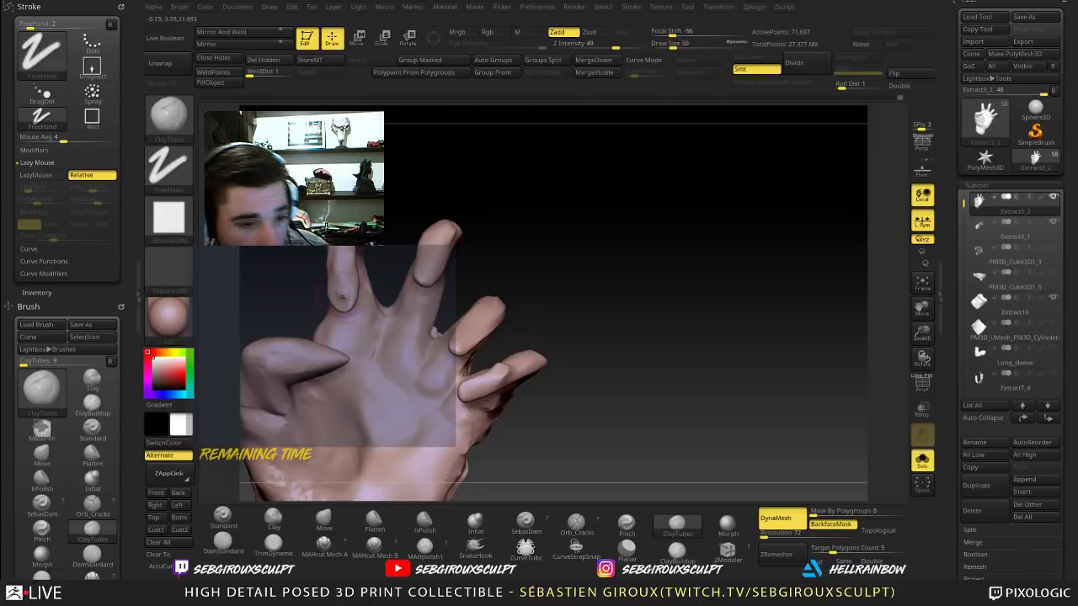
key(shift)
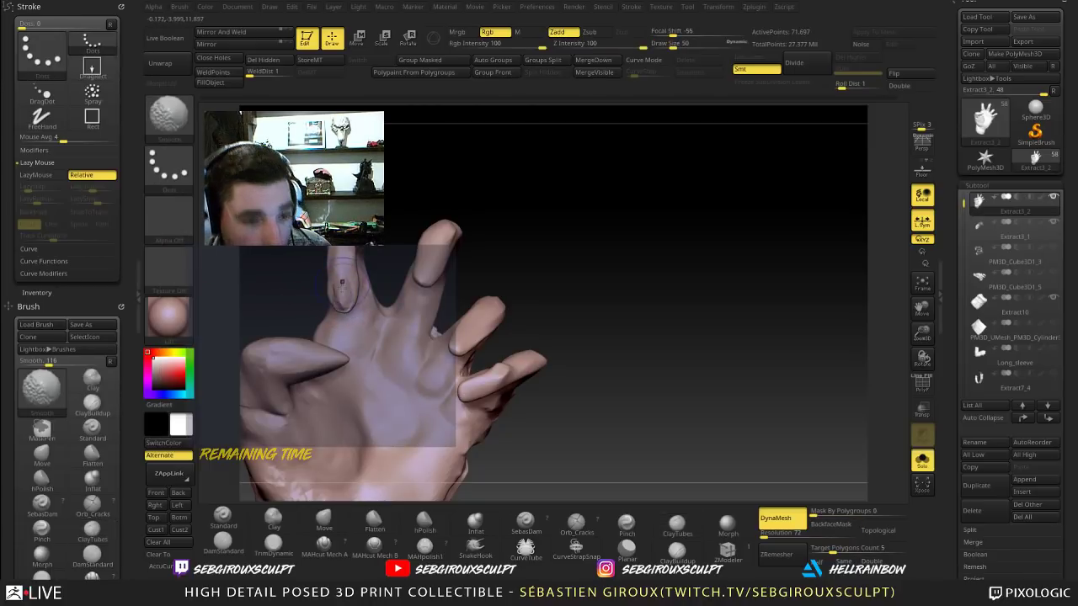
Step: Refine the shape of the curled fingers with the Move brush at draw size 50
mouse_move(404, 210)
mouse_down()
mouse_move(440, 183)
mouse_move(430, 198)
mouse_up()
key(b)
key(m)
key(v)
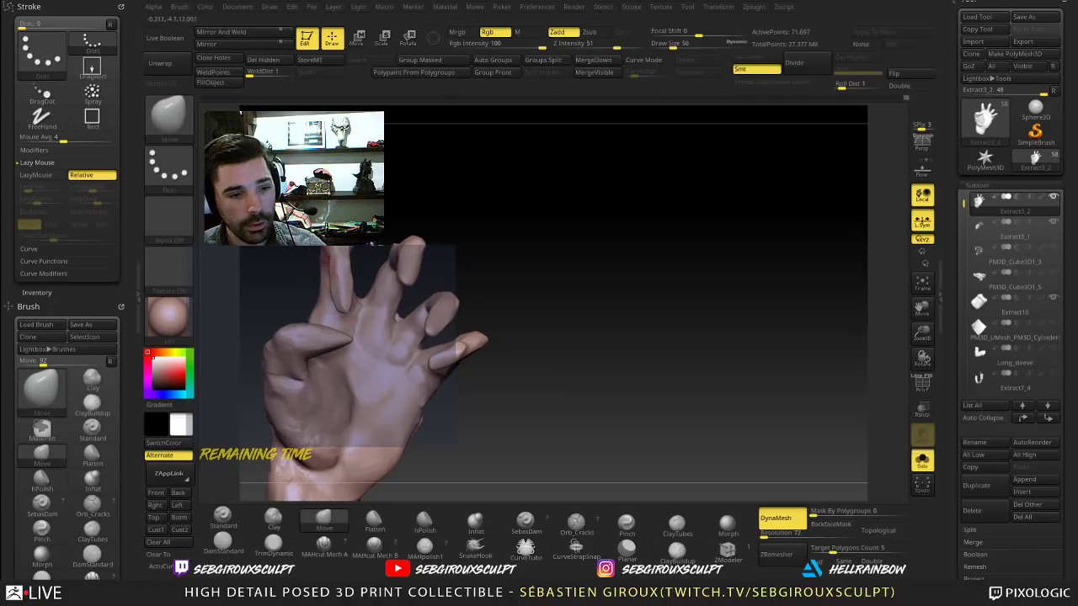
drag(393, 193, 381, 209)
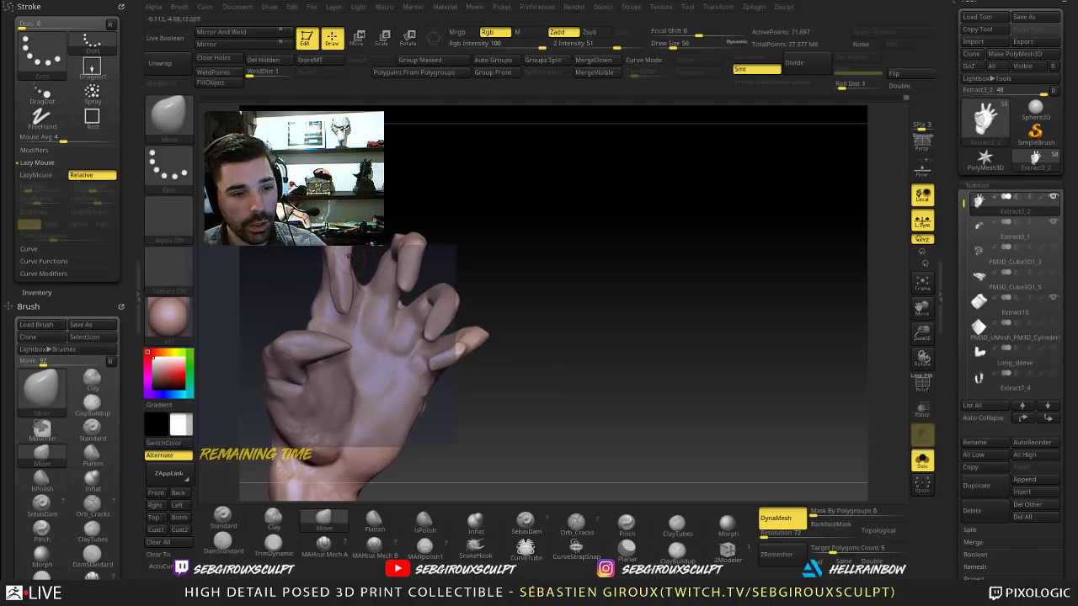
drag(472, 320, 498, 249)
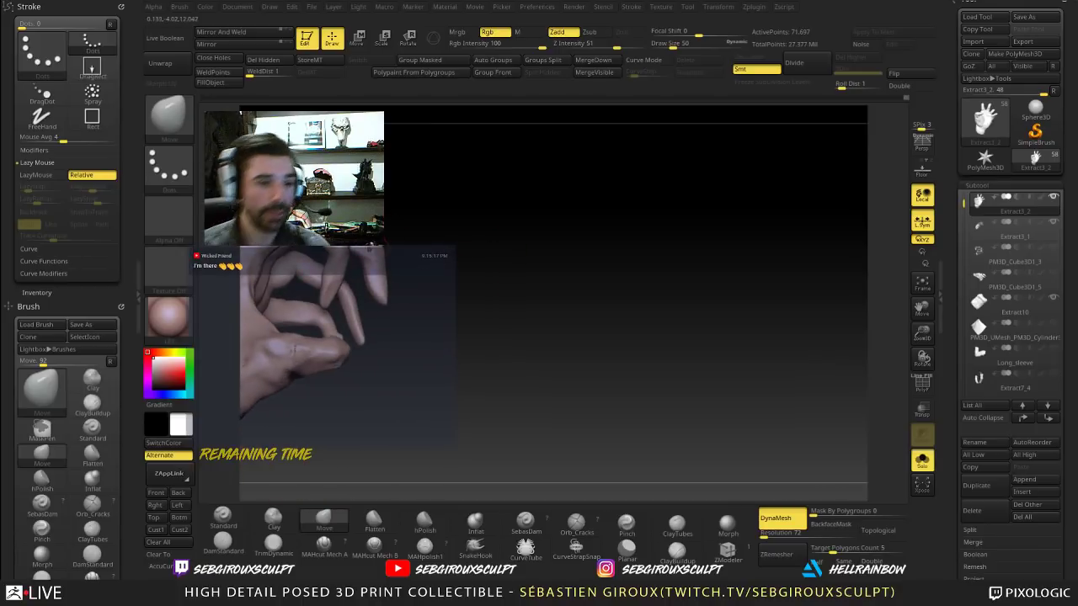
drag(427, 234, 372, 254)
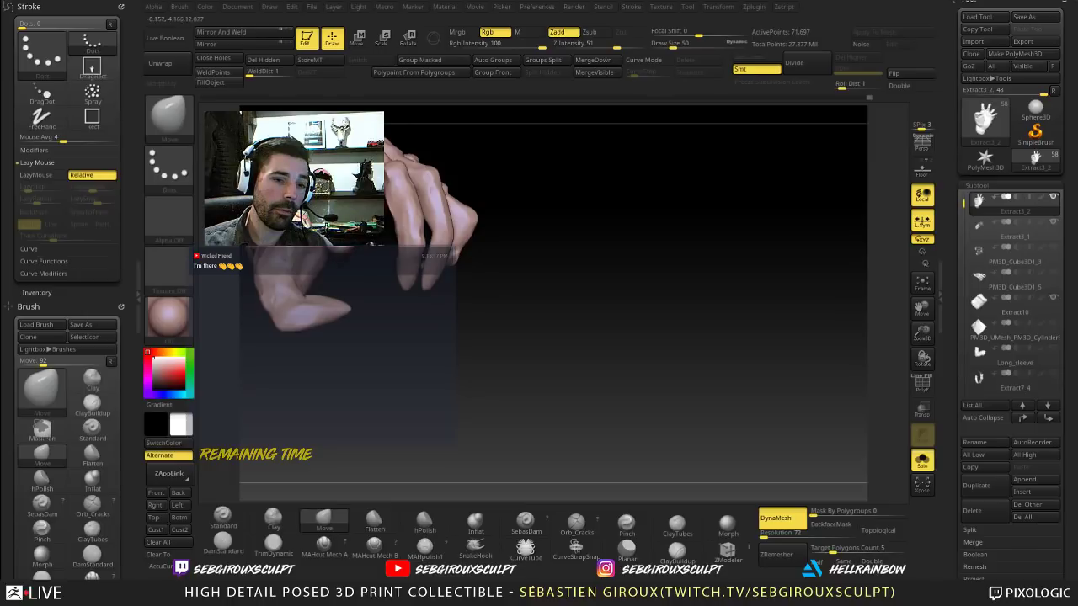
drag(428, 363, 392, 337)
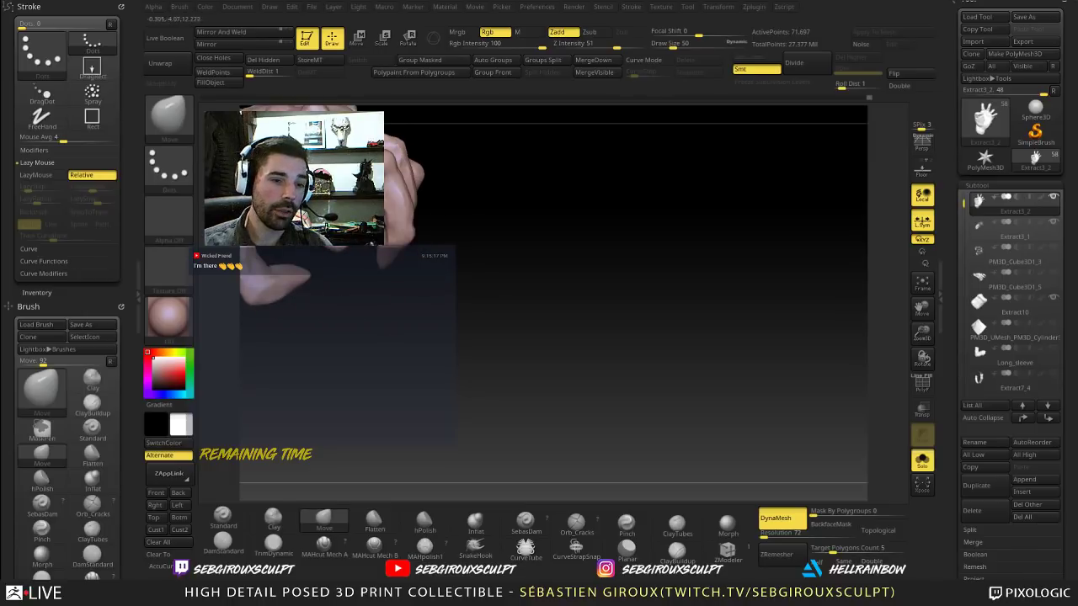
mouse_move(344, 293)
mouse_down()
mouse_move(330, 243)
mouse_move(407, 244)
mouse_move(438, 257)
mouse_up()
Step: Touch up the finger volumes with the Clay brush enlarged to draw size 96
key(b)
key(c)
key(l)
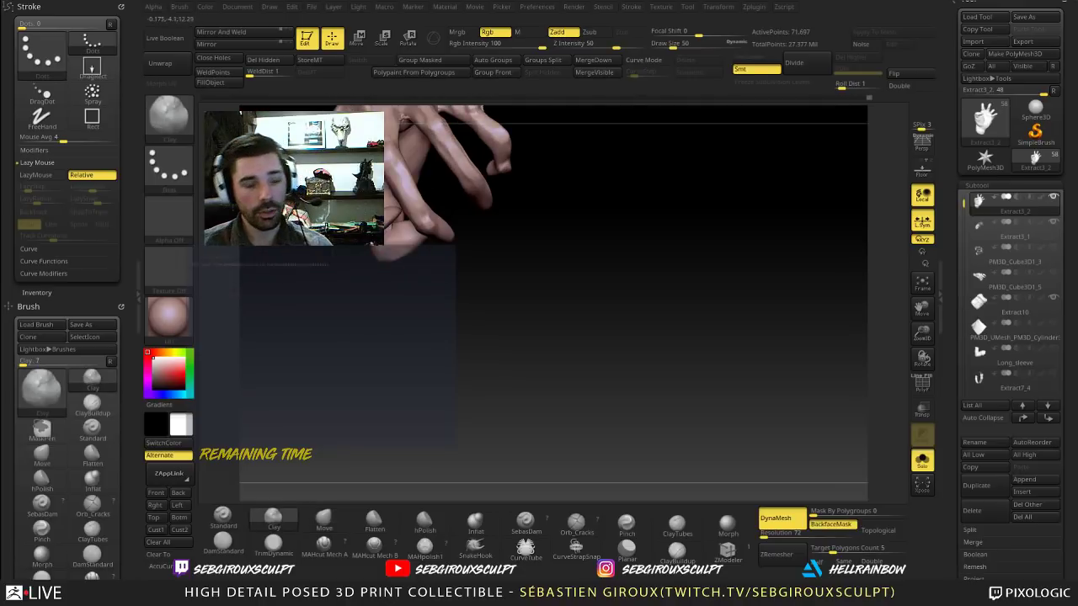
mouse_move(370, 294)
mouse_down()
mouse_move(446, 304)
mouse_move(479, 269)
mouse_move(498, 213)
mouse_move(586, 294)
mouse_move(570, 329)
mouse_move(454, 286)
mouse_move(434, 295)
mouse_move(410, 244)
mouse_up()
drag(460, 276, 427, 234)
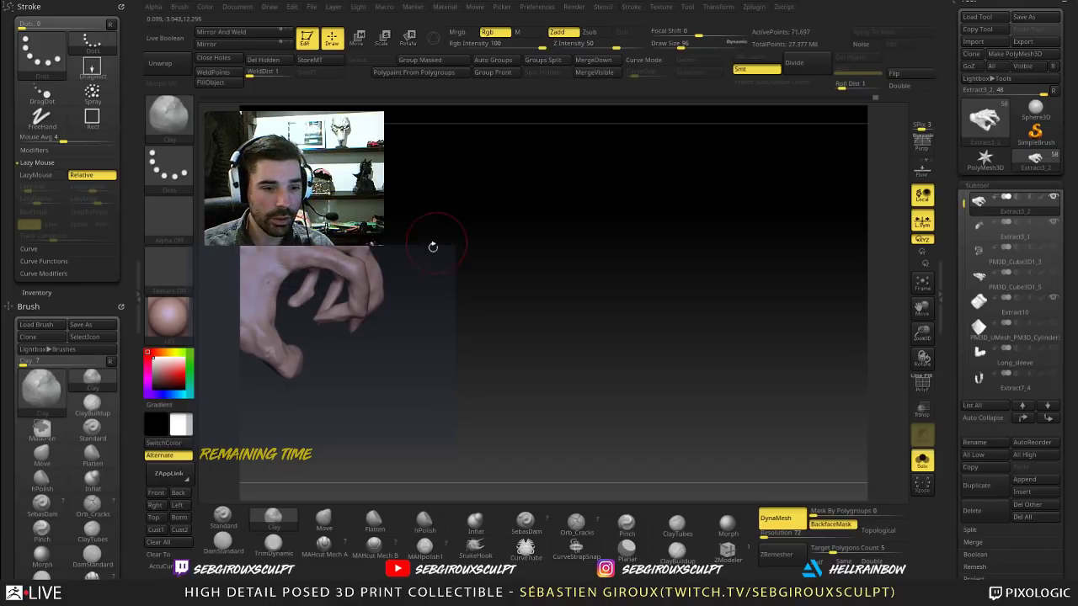
alt+drag(448, 255, 475, 259)
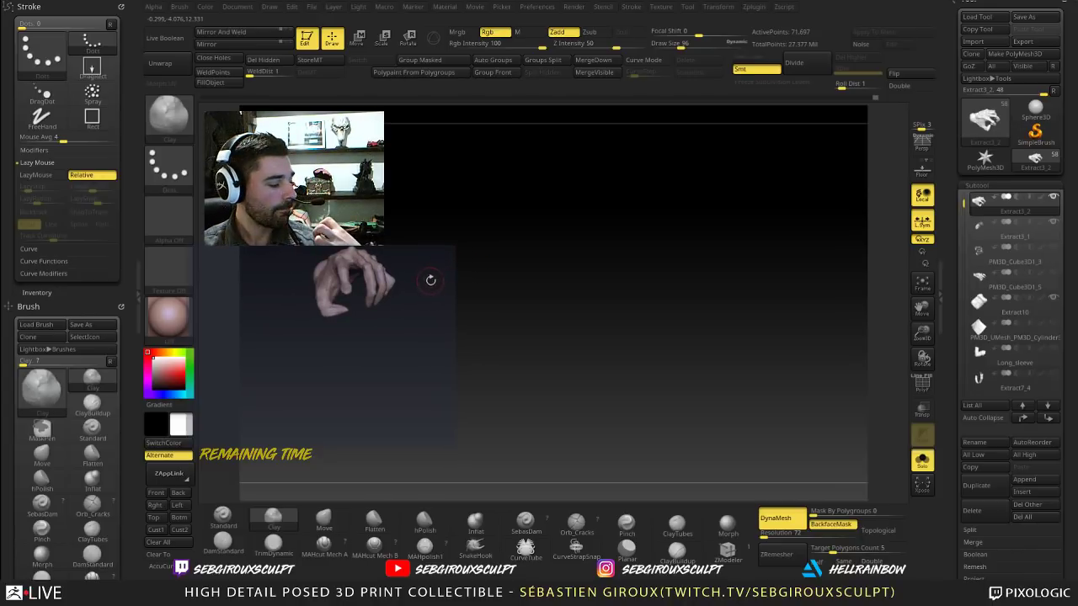
mouse_move(475, 288)
mouse_down()
mouse_move(526, 290)
mouse_move(492, 312)
mouse_move(504, 312)
mouse_up()
Step: Reshape the fingers and knuckle arch with the Move brush, enlarging the draw size from 147 to 233
key(space)
key(b)
key(m)
key(v)
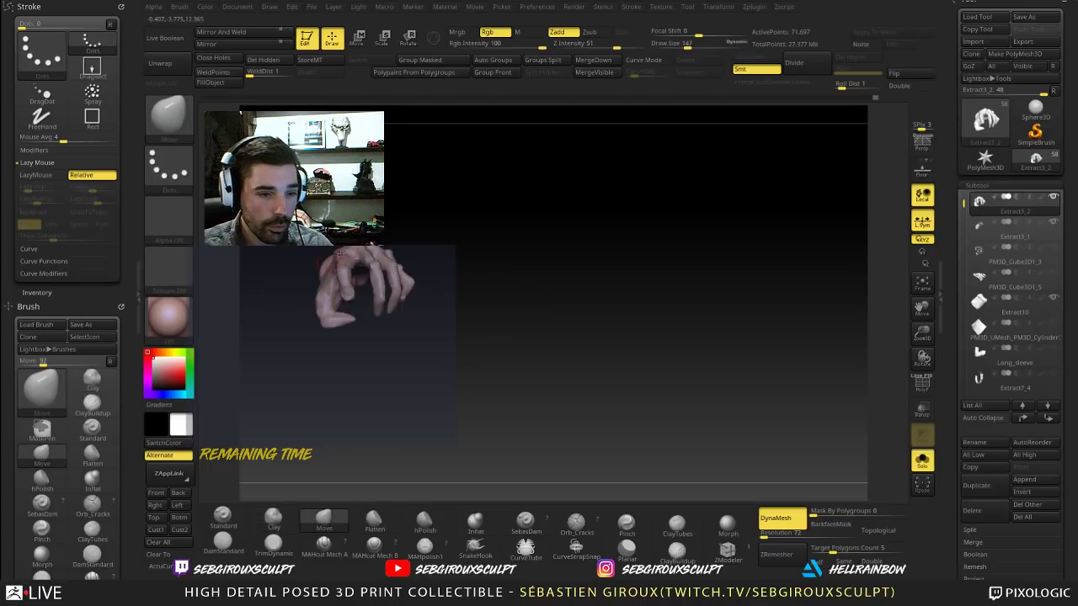
key(space)
drag(362, 265, 372, 265)
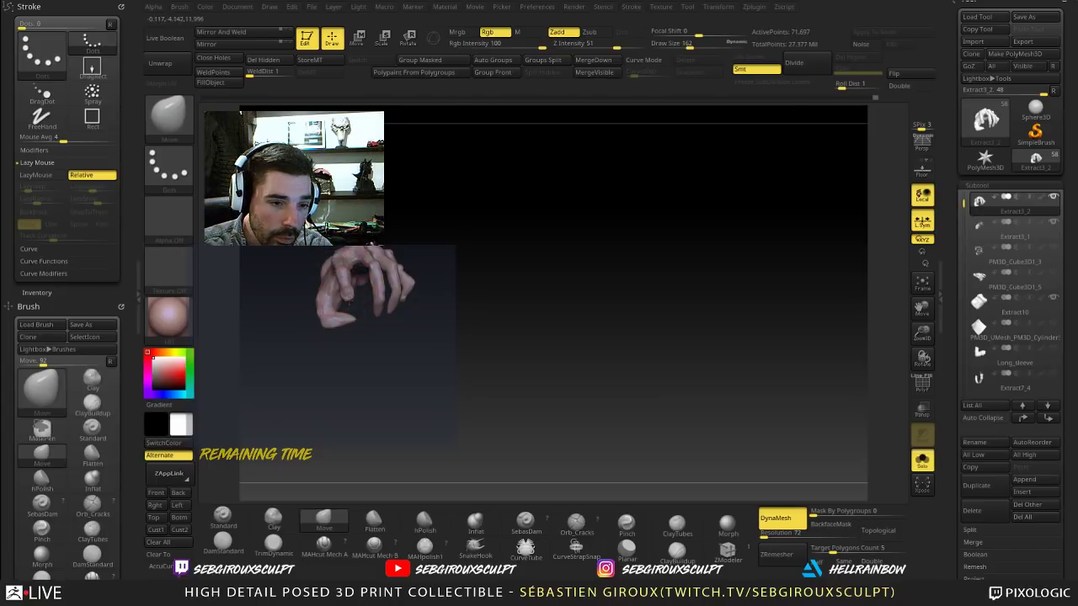
drag(381, 338, 441, 312)
key(space)
drag(343, 286, 351, 286)
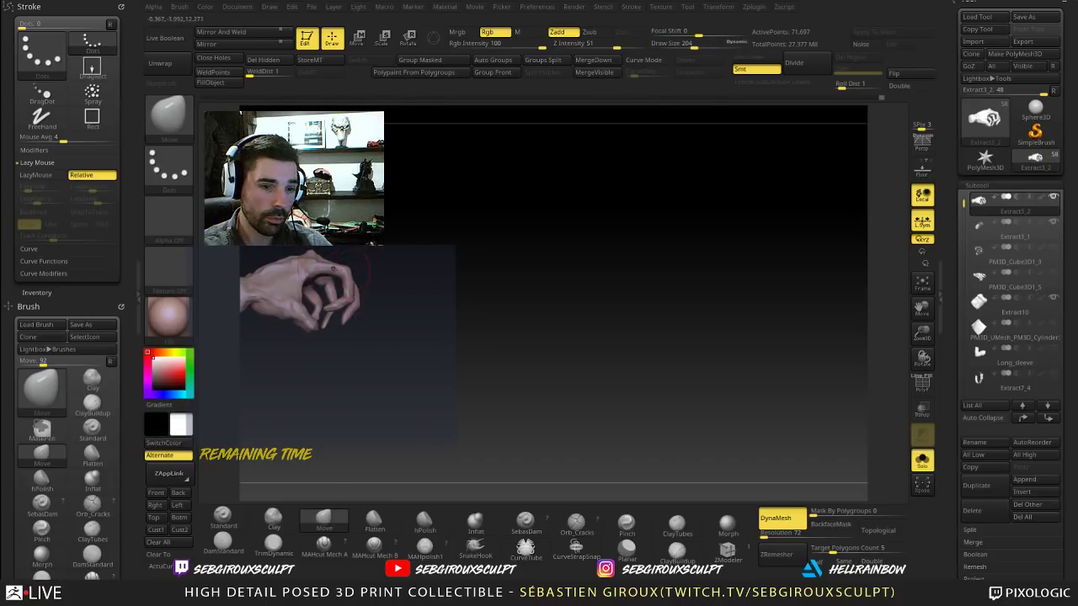
key(bracketright)
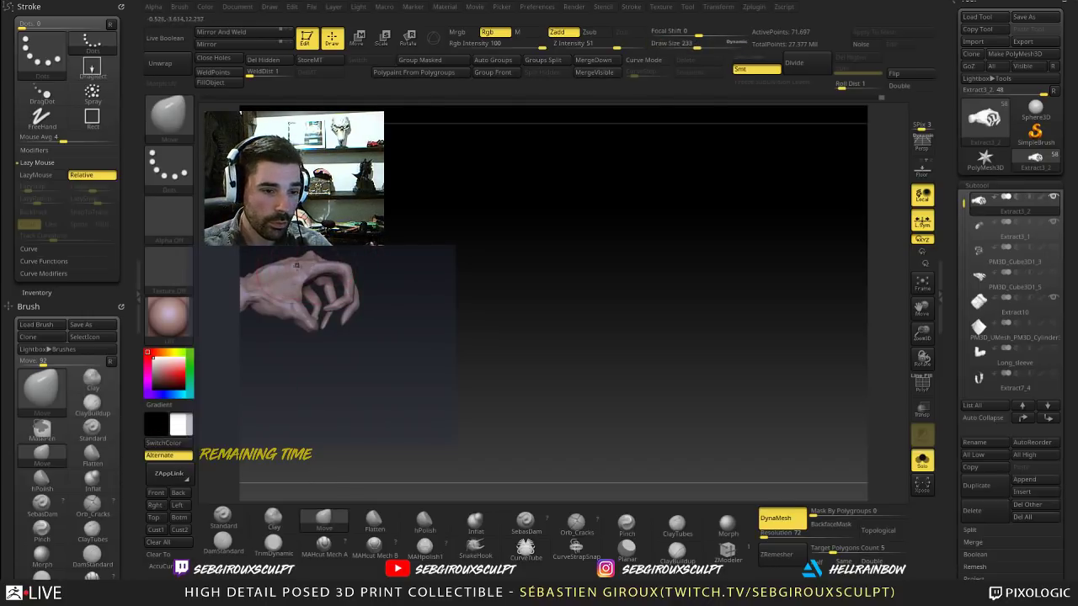
alt+drag(369, 277, 415, 256)
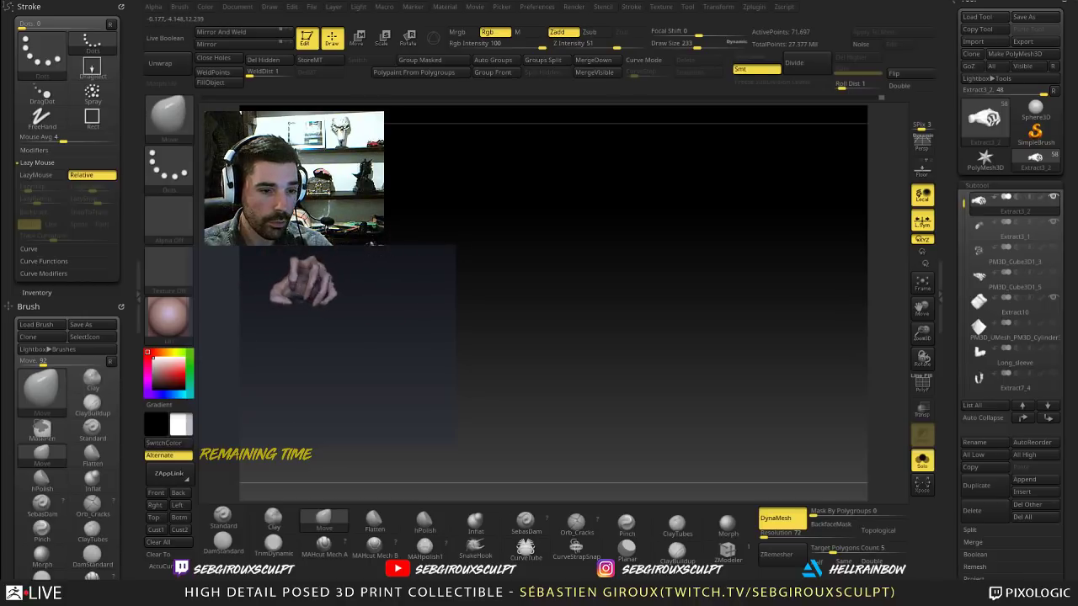
mouse_move(411, 198)
mouse_down()
mouse_move(414, 229)
mouse_move(447, 266)
mouse_move(522, 296)
mouse_move(609, 294)
mouse_move(476, 265)
mouse_move(556, 295)
mouse_move(493, 265)
mouse_up()
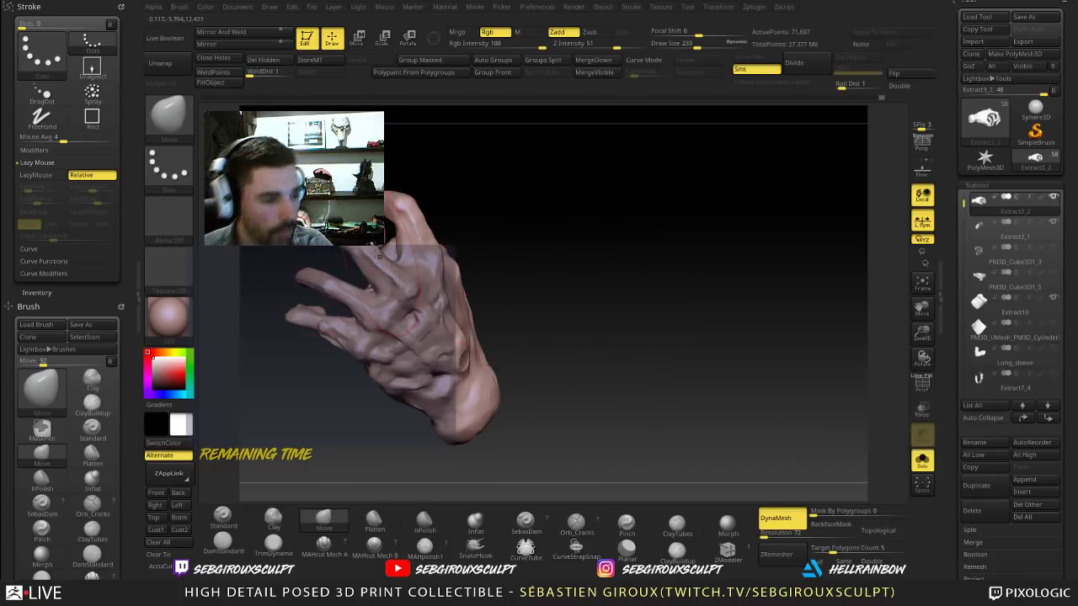
Step: Reduce the Move brush to draw size 143 and switch to the ClayTubes brush at draw size 78
key(space)
drag(379, 257, 369, 258)
mouse_move(502, 202)
alt+mouse_down()
mouse_move(515, 220)
mouse_move(578, 224)
alt+mouse_up()
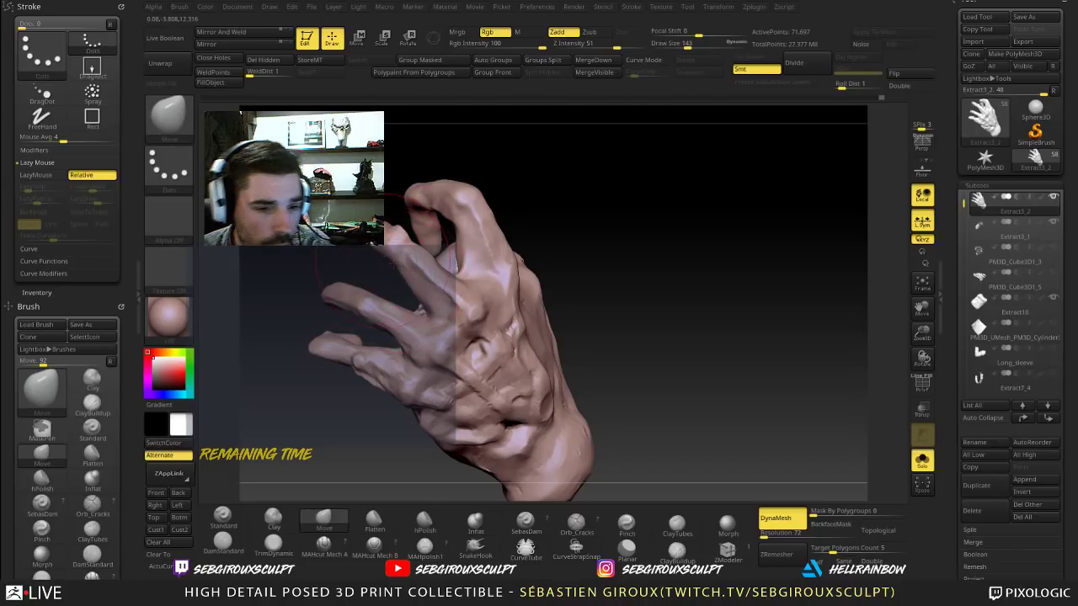
key(b)
key(c)
key(t)
key(space)
drag(393, 256, 386, 255)
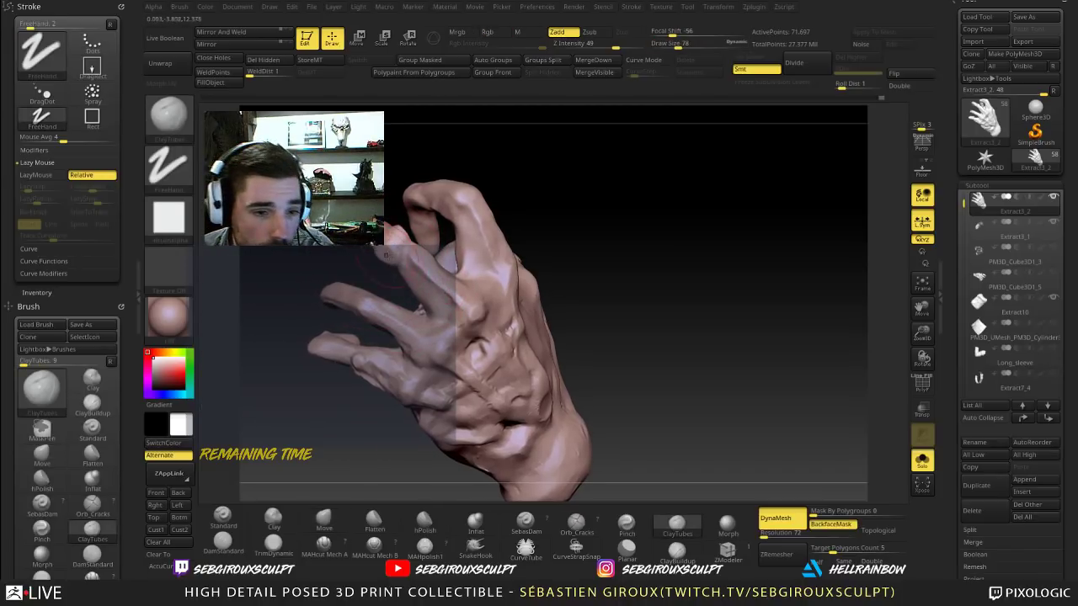
Step: Examine the hand's back, palm and curled fingers from several angles to check their shape and pose
alt+drag(510, 173, 553, 217)
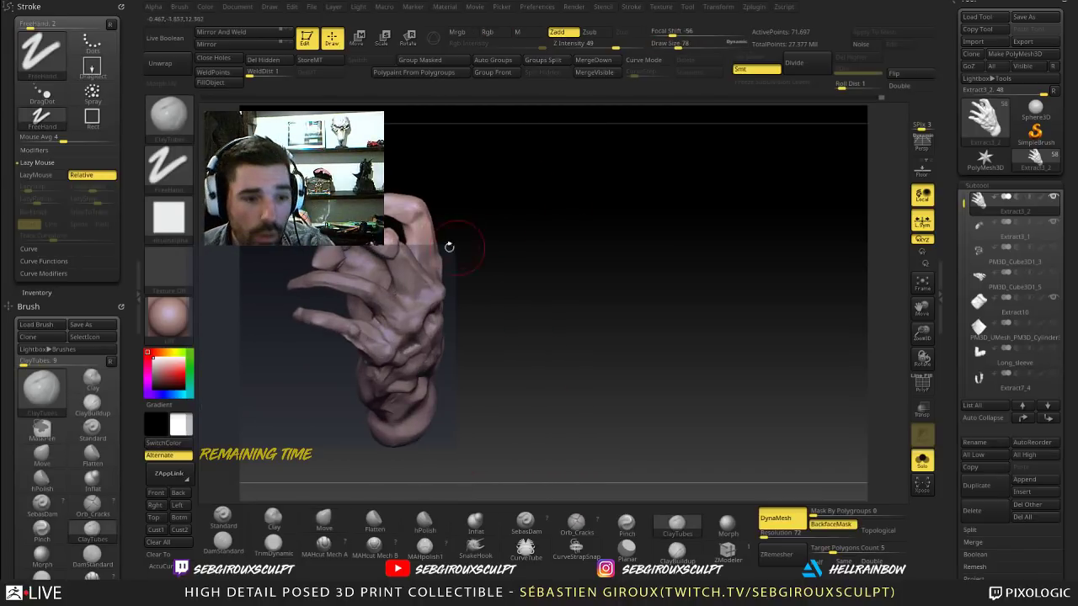
drag(448, 247, 430, 226)
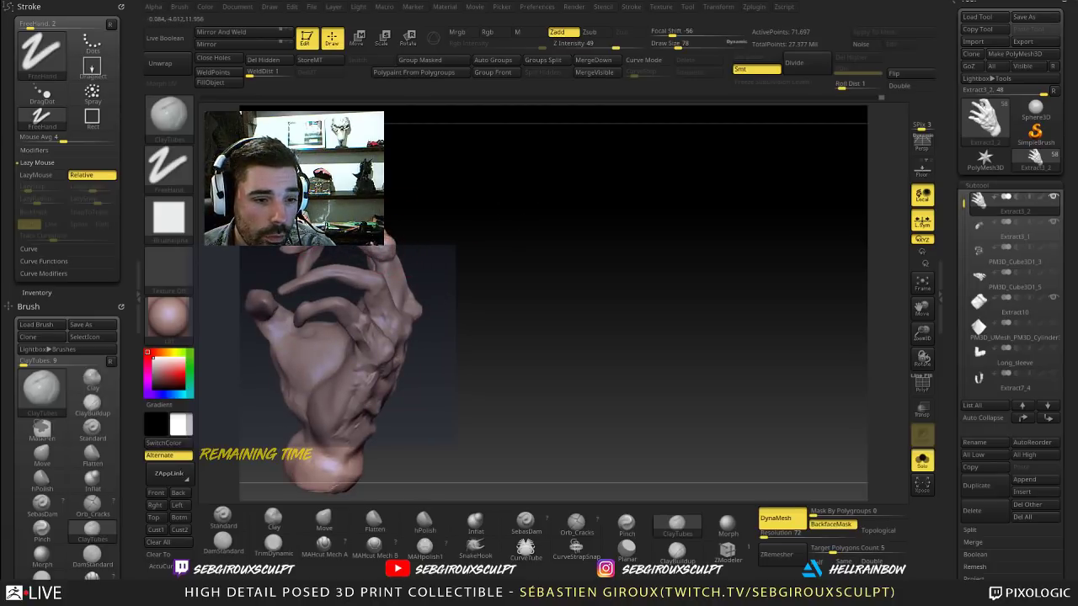
drag(454, 226, 517, 240)
drag(423, 271, 426, 286)
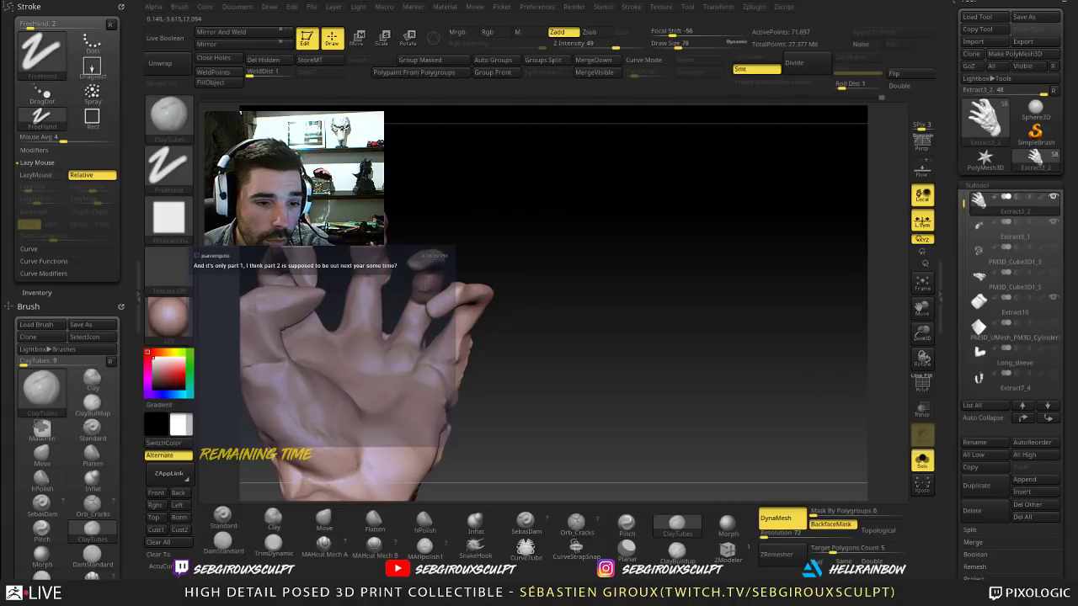
right_drag(430, 293, 427, 291)
mouse_move(488, 253)
mouse_down()
mouse_move(495, 226)
mouse_move(532, 200)
mouse_move(472, 217)
mouse_move(434, 252)
mouse_up()
mouse_move(494, 223)
mouse_down()
mouse_move(548, 213)
mouse_move(467, 249)
mouse_up()
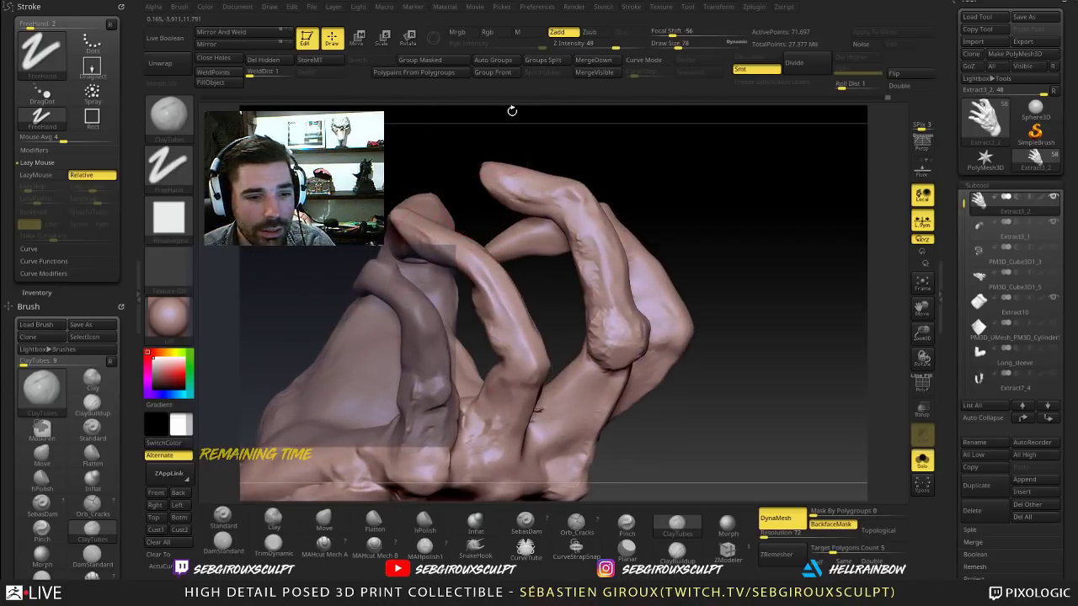
mouse_move(512, 110)
mouse_down()
mouse_move(603, 137)
mouse_move(563, 185)
mouse_up()
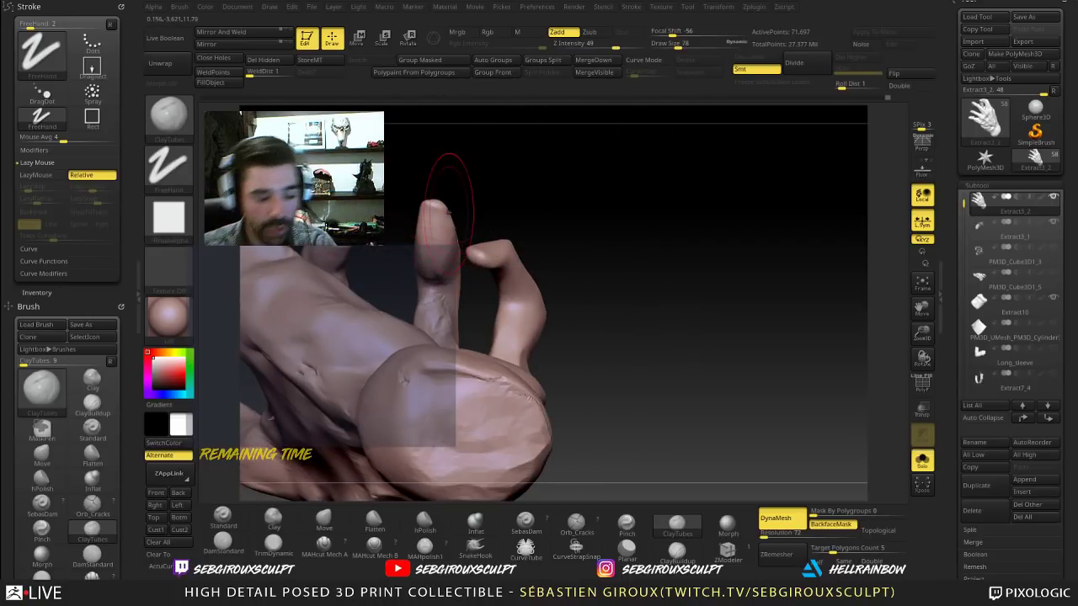
Step: Reduce the ClayTubes brush to draw size 33 for detailing the curled fingers
click(668, 46)
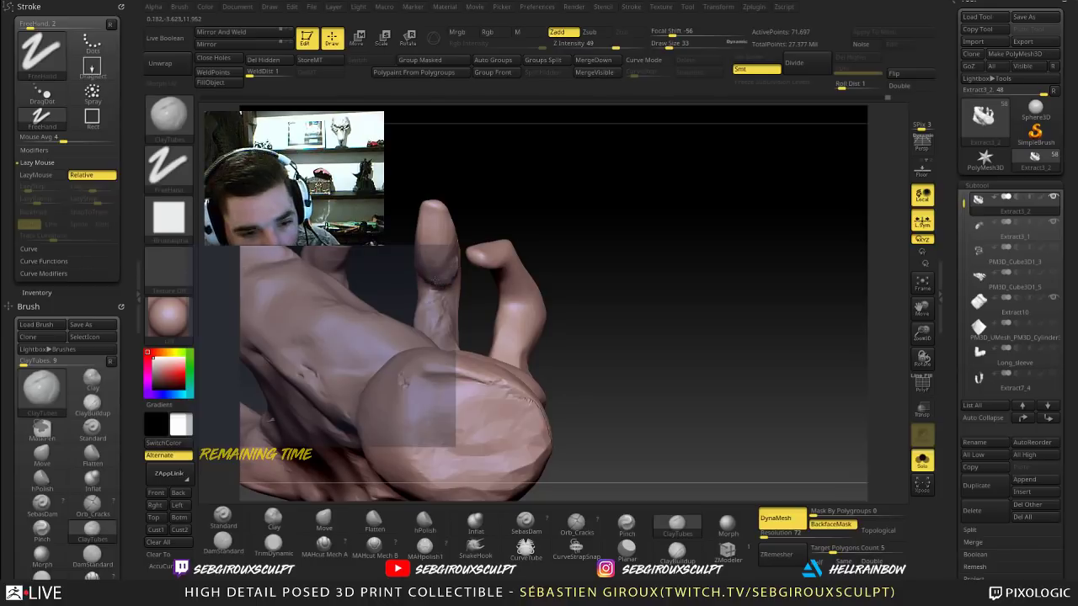
mouse_move(547, 216)
mouse_down()
mouse_move(497, 244)
mouse_move(591, 254)
mouse_up()
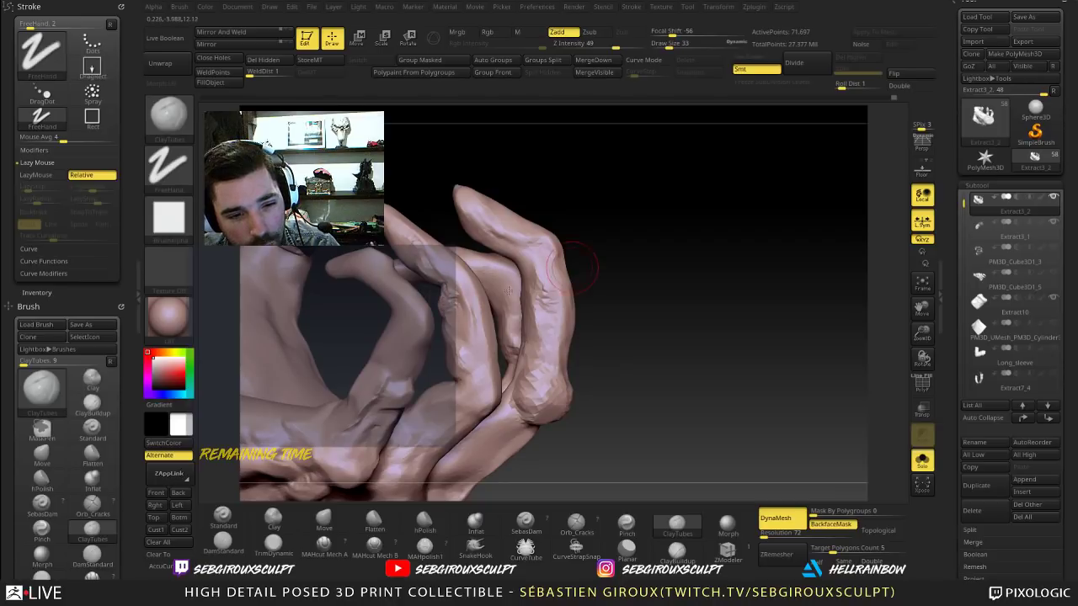
Step: Smooth the lumpy inner surfaces of the bent fingers on the hand
drag(616, 252, 674, 263)
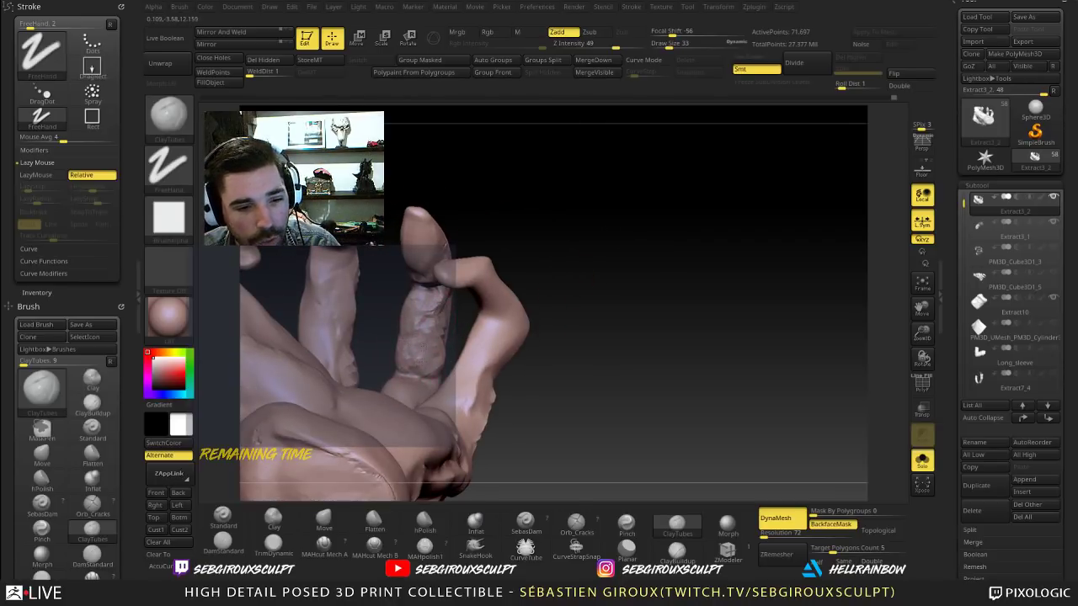
key(shift)
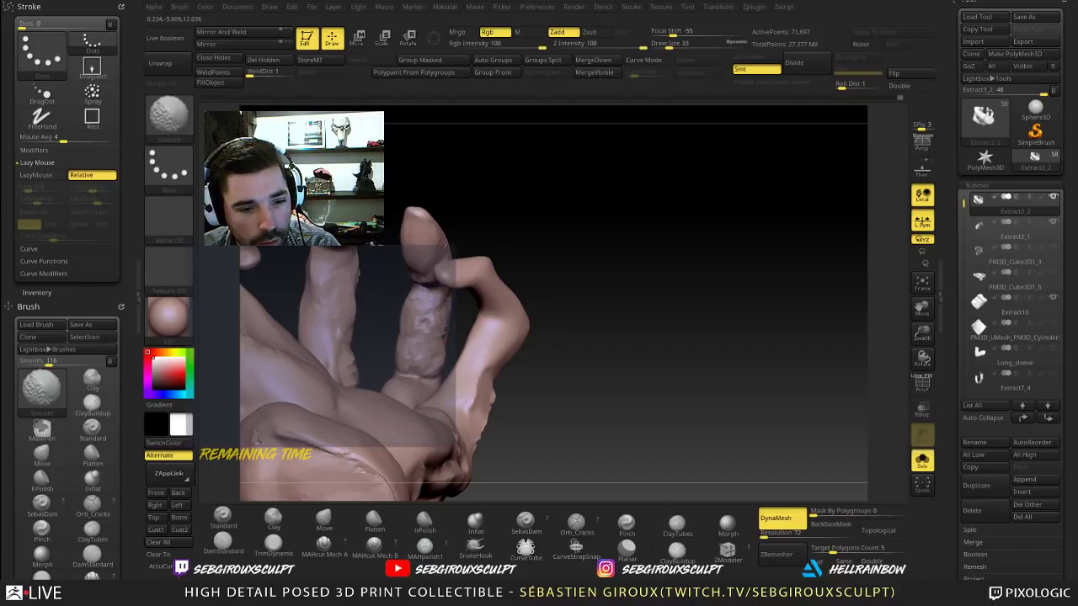
mouse_move(584, 252)
mouse_down()
mouse_move(613, 280)
mouse_move(582, 306)
mouse_move(548, 301)
mouse_move(671, 255)
mouse_up()
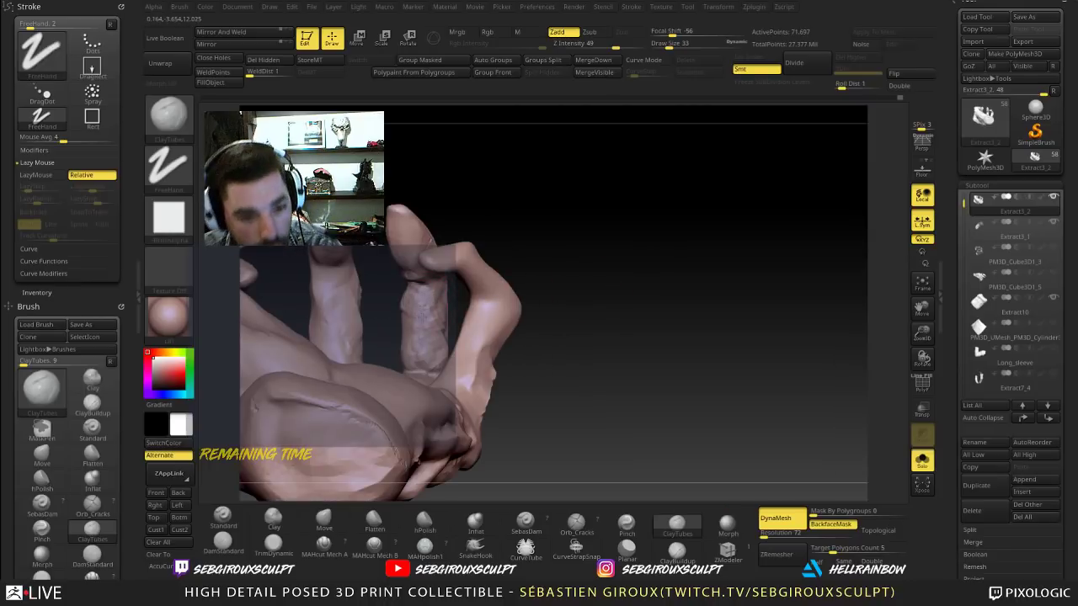
mouse_move(571, 289)
mouse_down()
mouse_move(531, 287)
mouse_move(597, 291)
mouse_move(526, 286)
mouse_up()
mouse_move(449, 271)
shift+mouse_down()
mouse_move(437, 251)
mouse_move(435, 272)
shift+mouse_up()
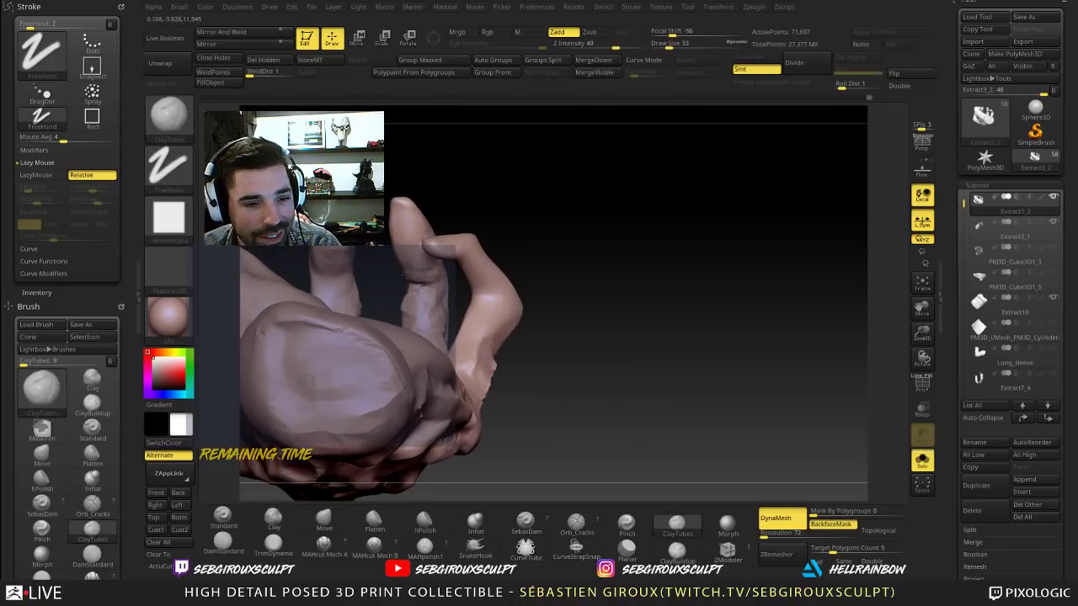
Step: Build up the palm-side surfaces of the fingers with ClayTubes strokes
drag(553, 243, 581, 354)
drag(492, 215, 526, 225)
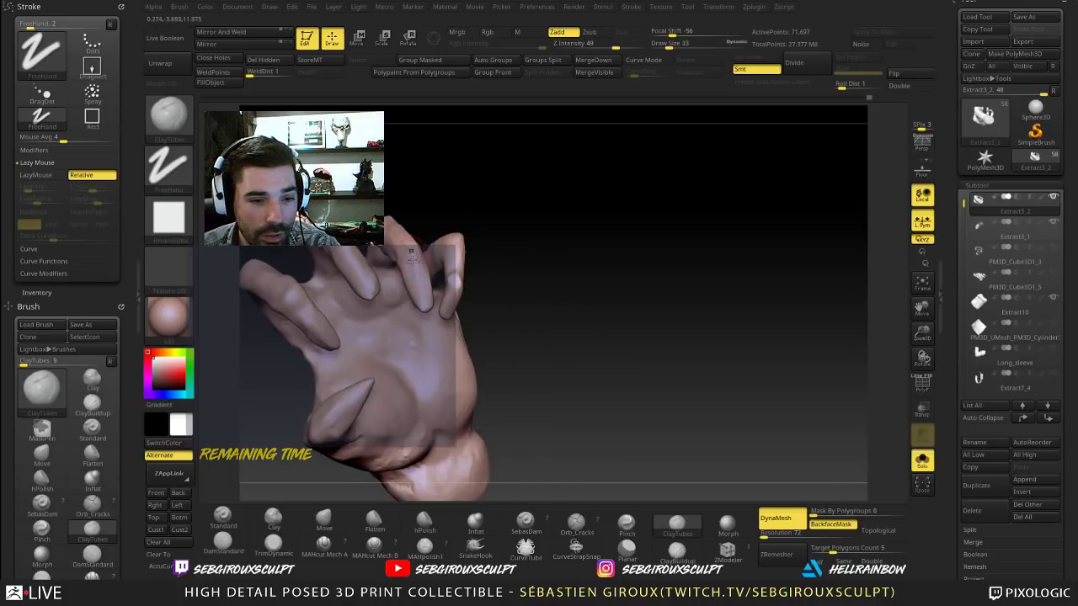
drag(419, 189, 409, 250)
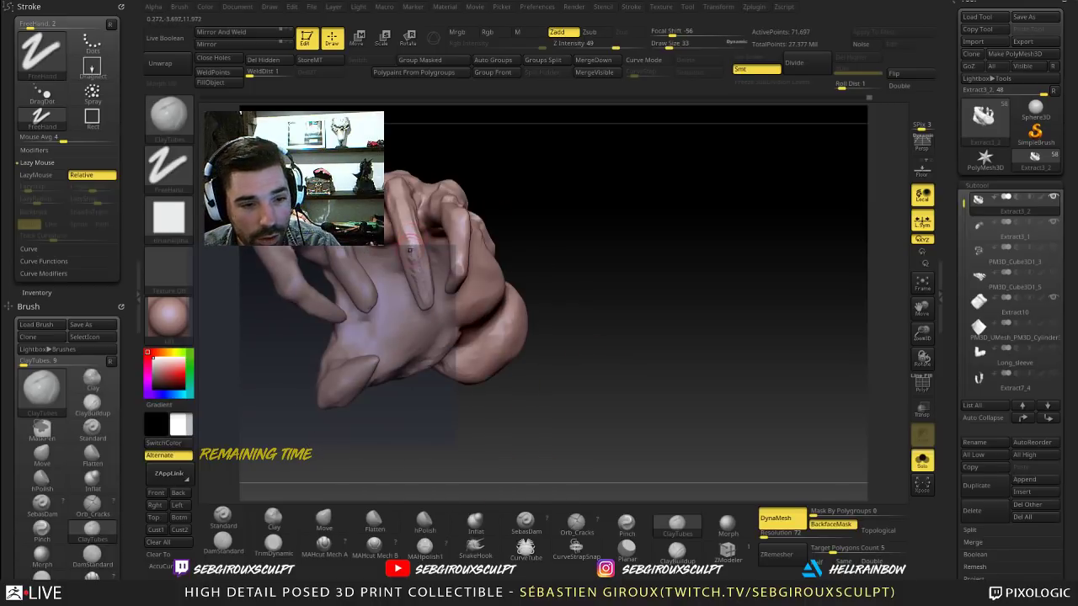
drag(539, 269, 471, 263)
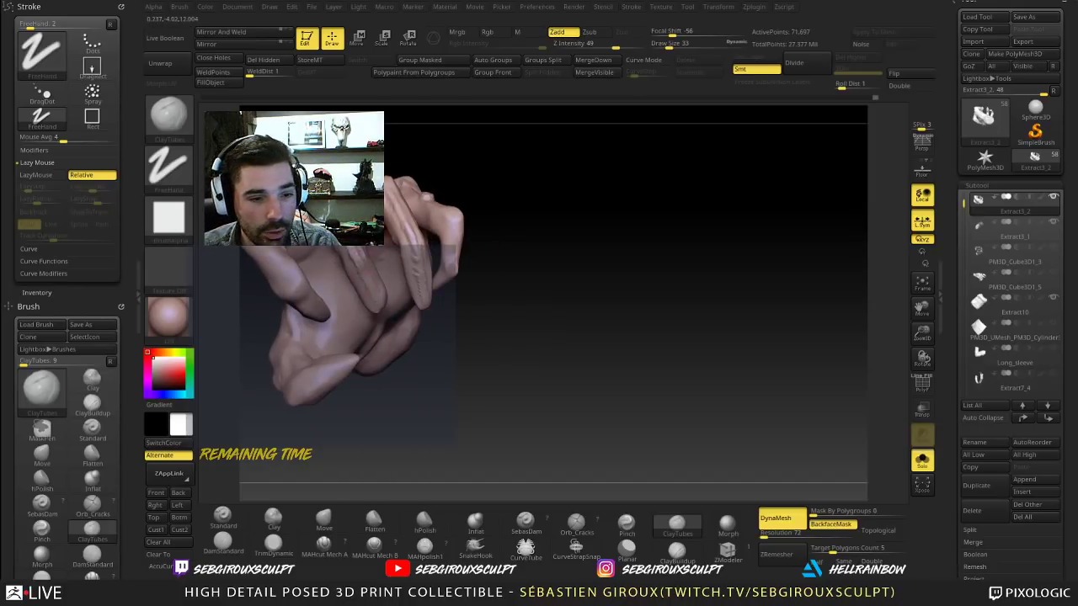
drag(469, 356, 421, 267)
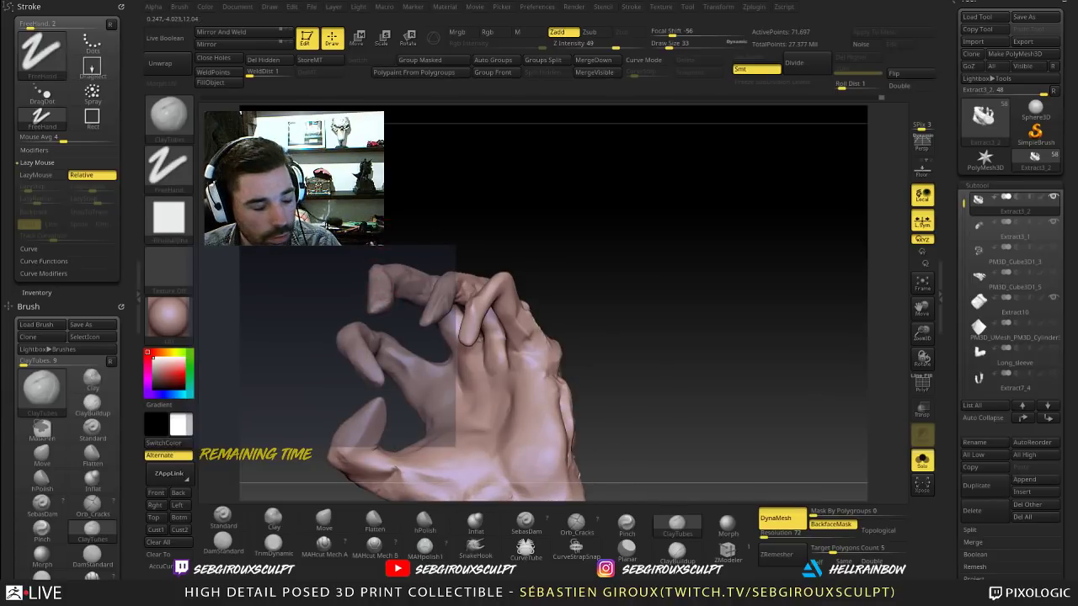
drag(393, 204, 384, 301)
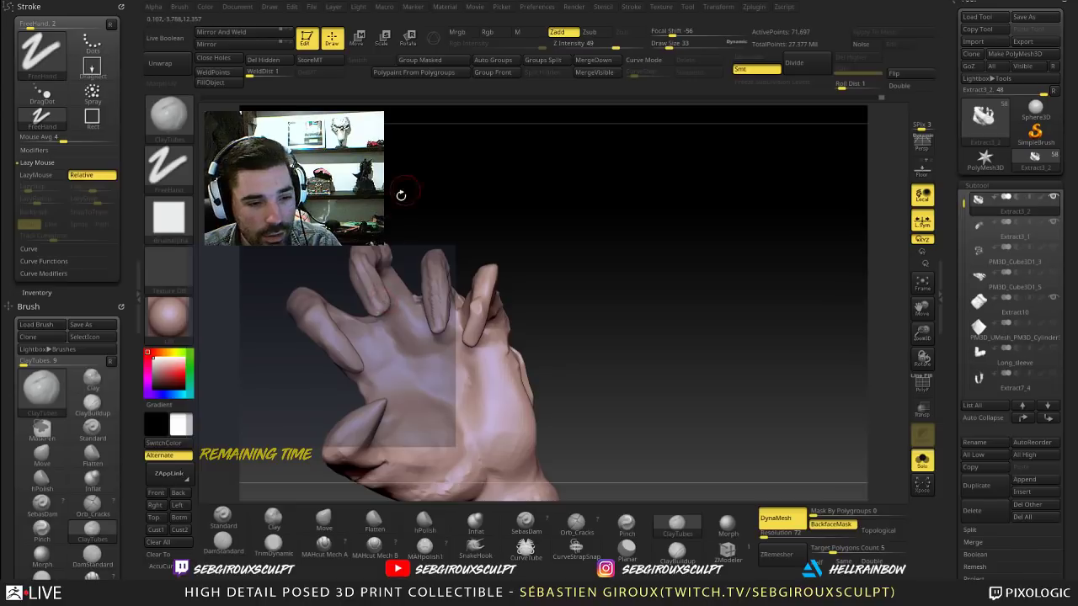
drag(403, 197, 401, 268)
Step: Adjust the shape of the curled fingers with the Move brush, setting the draw size to 59
key(space)
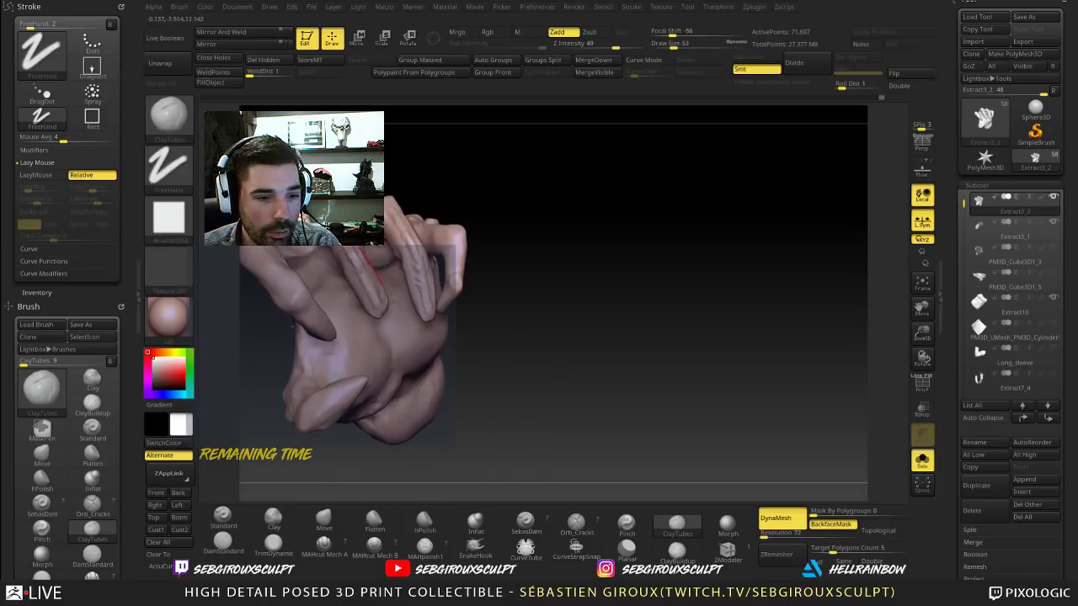
key(b)
key(m)
key(v)
drag(430, 178, 469, 197)
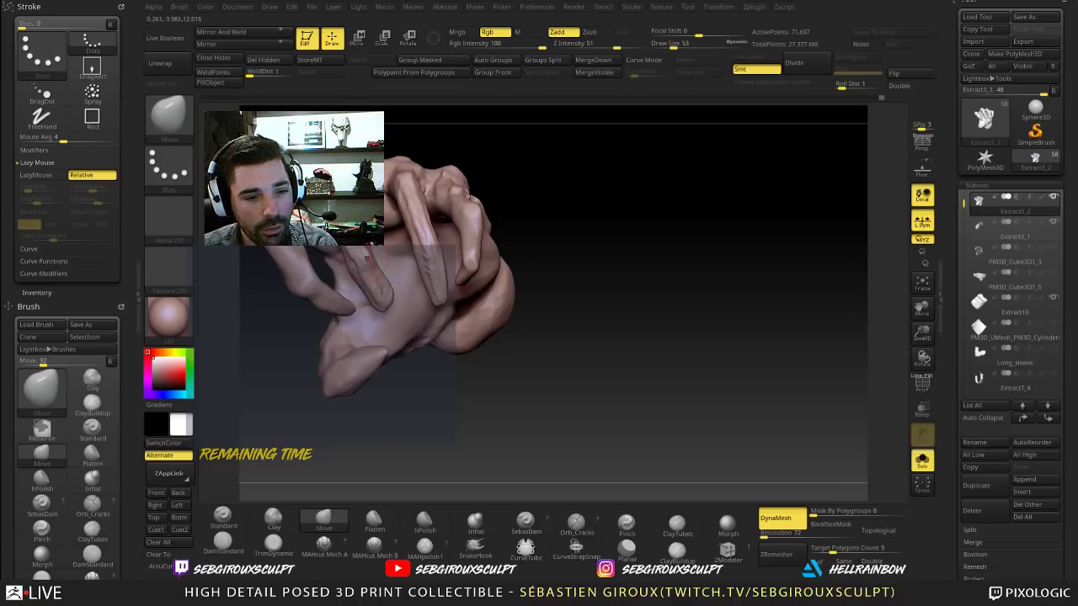
drag(493, 355, 531, 357)
key(space)
drag(339, 263, 344, 262)
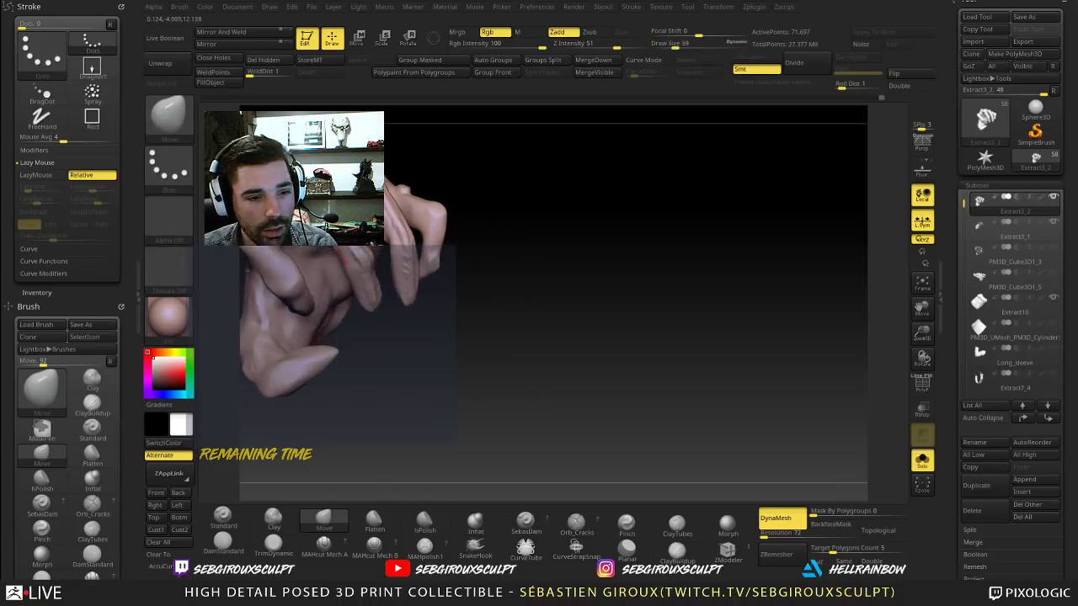
Step: Refine the placement of the fingers over the palm with the Move brush at draw sizes 85 and 100
drag(515, 259, 461, 244)
key(s)
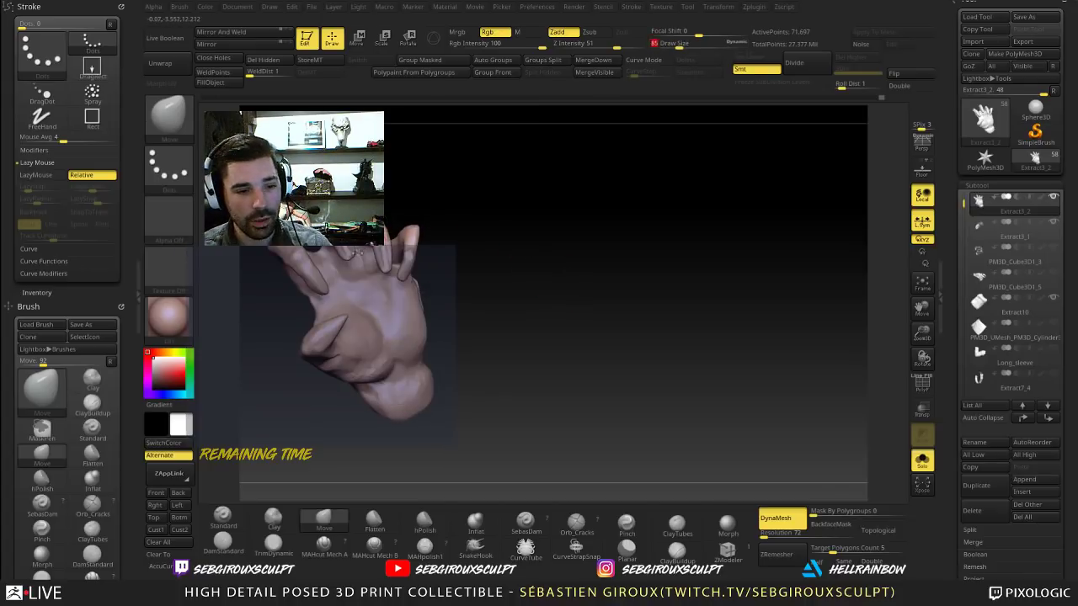
drag(356, 253, 363, 254)
drag(409, 187, 440, 181)
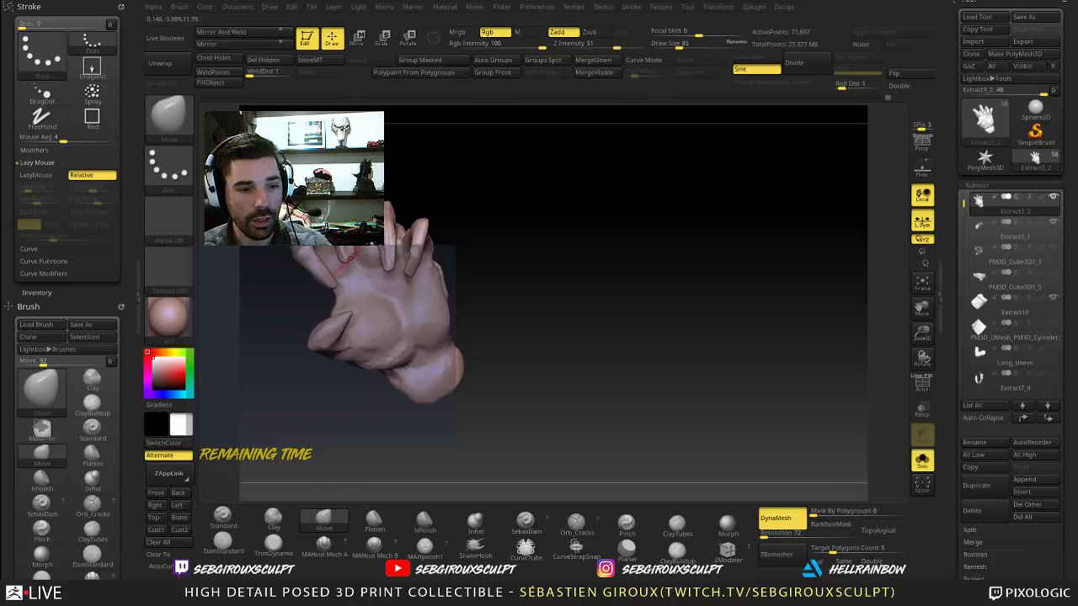
drag(439, 157, 418, 167)
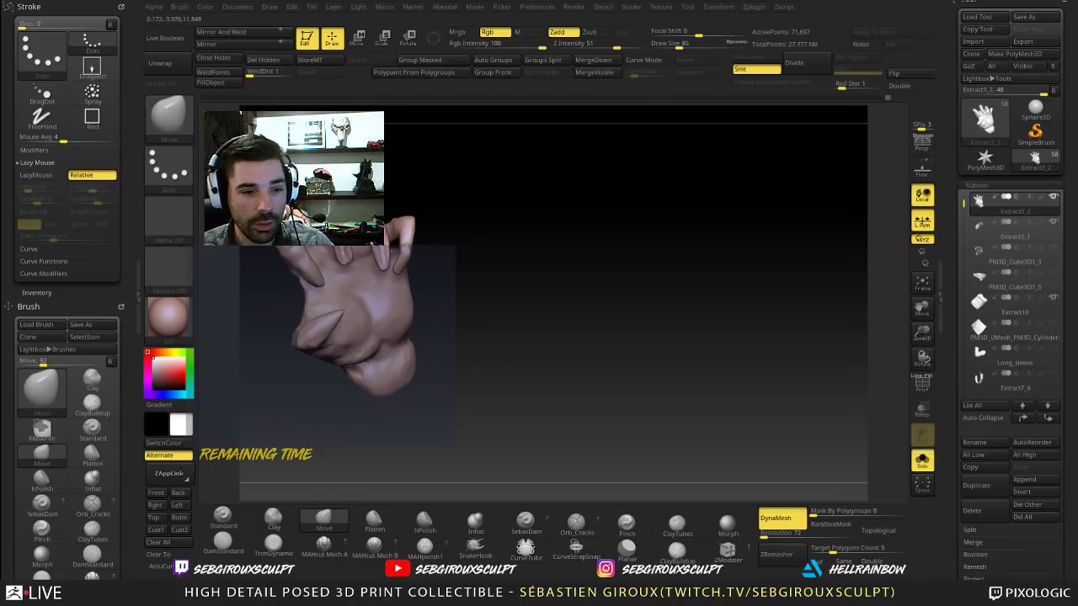
drag(497, 213, 529, 297)
key(space)
drag(284, 306, 288, 306)
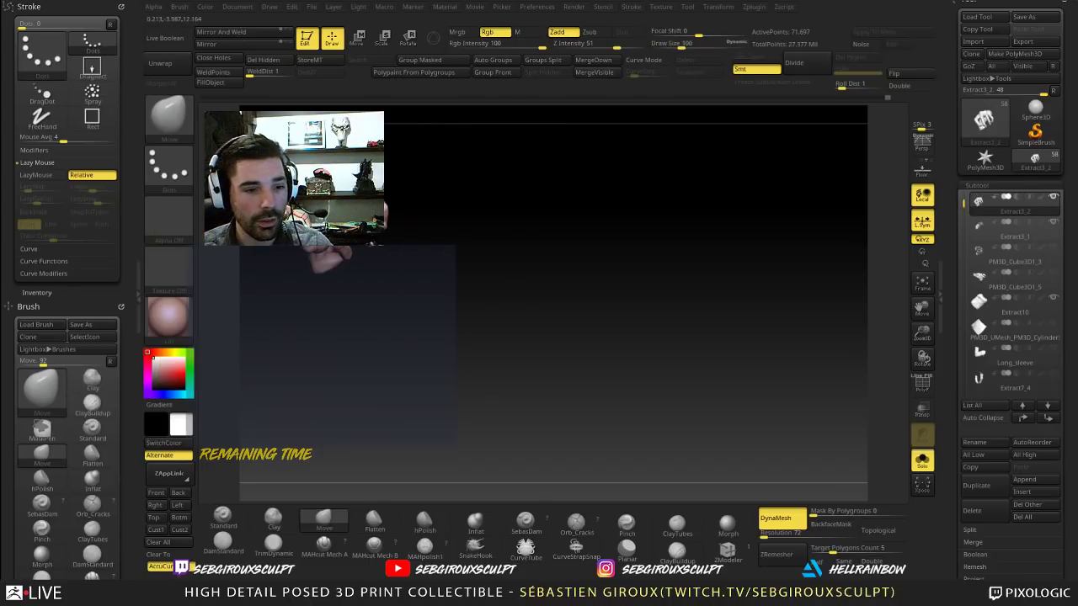
drag(474, 250, 463, 234)
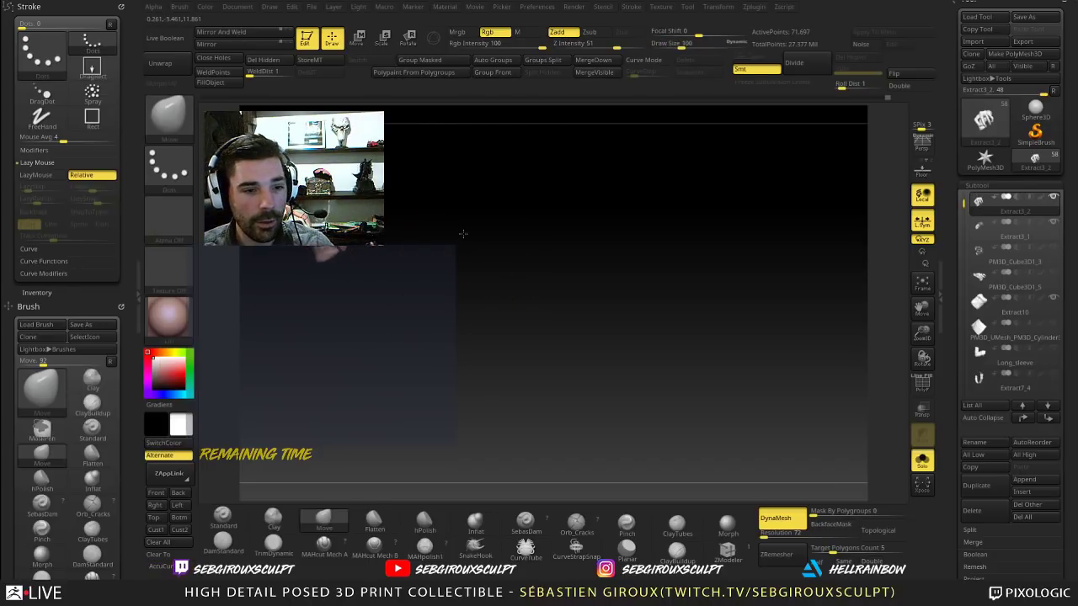
mouse_move(474, 278)
mouse_down()
mouse_move(496, 320)
mouse_move(481, 331)
mouse_move(441, 289)
mouse_up()
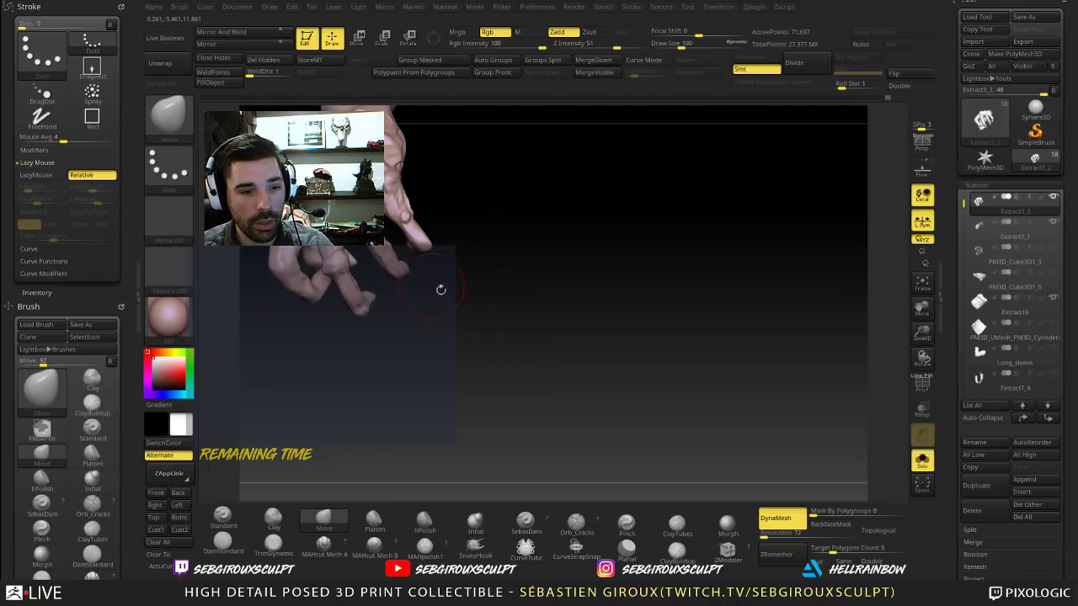
Step: Fill out the fingers with the Clay brush at draw size 56
key(b)
key(c)
key(l)
key(space)
drag(361, 308, 346, 309)
mouse_move(459, 308)
mouse_down()
mouse_move(568, 315)
mouse_move(467, 308)
mouse_up()
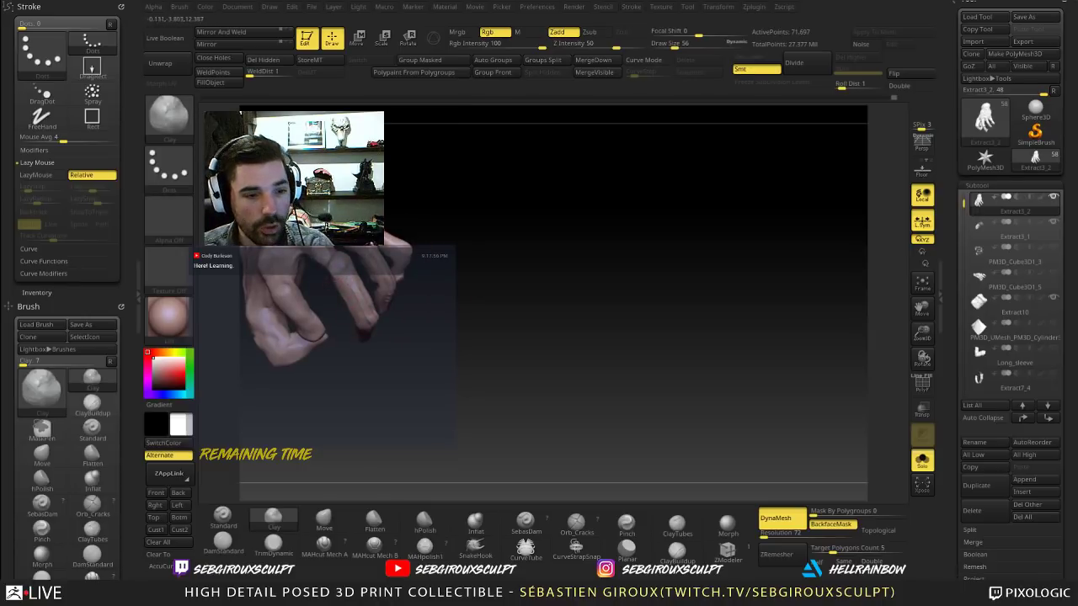
drag(451, 227, 423, 205)
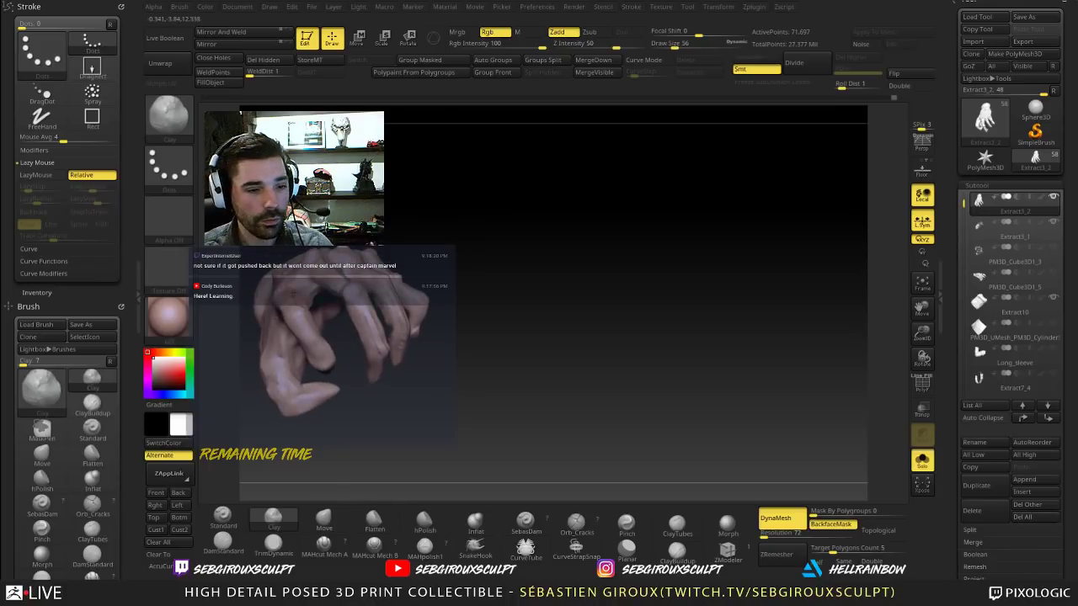
Step: Reshape the index finger and thumb side of the hand with the Move brush at draw size 92
key(bracketright)
key(bracketright)
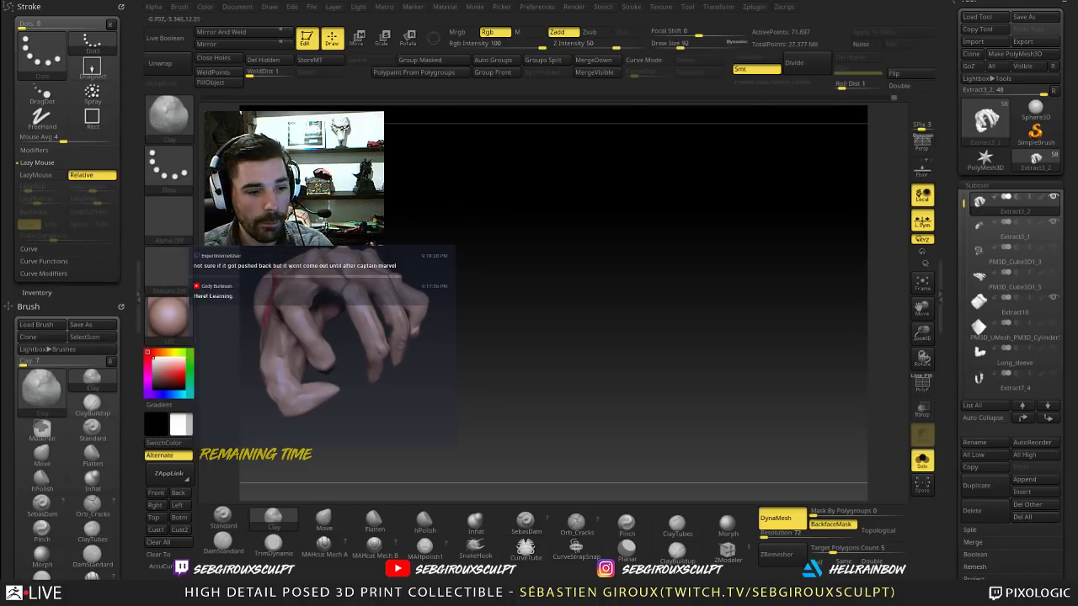
key(b)
key(m)
key(v)
drag(438, 244, 426, 253)
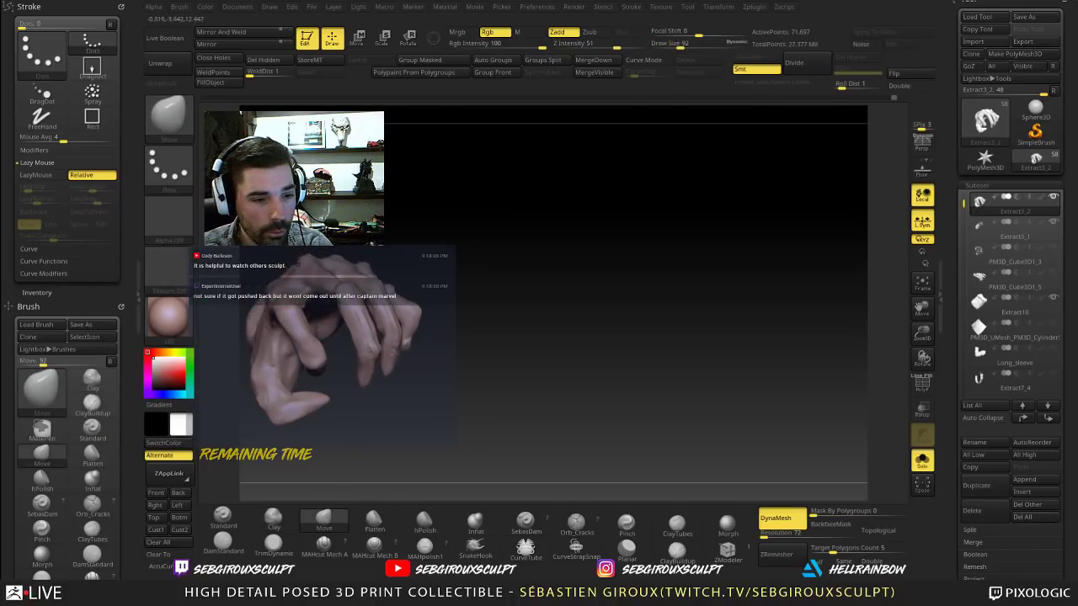
drag(364, 231, 390, 235)
mouse_move(466, 259)
mouse_down()
mouse_move(488, 193)
mouse_move(491, 224)
mouse_move(448, 366)
mouse_up()
Step: Adjust the overall shape of the hand with the Move brush at draw size 134 and save the file
key(space)
click(335, 278)
drag(335, 279, 333, 271)
key(space)
click(334, 272)
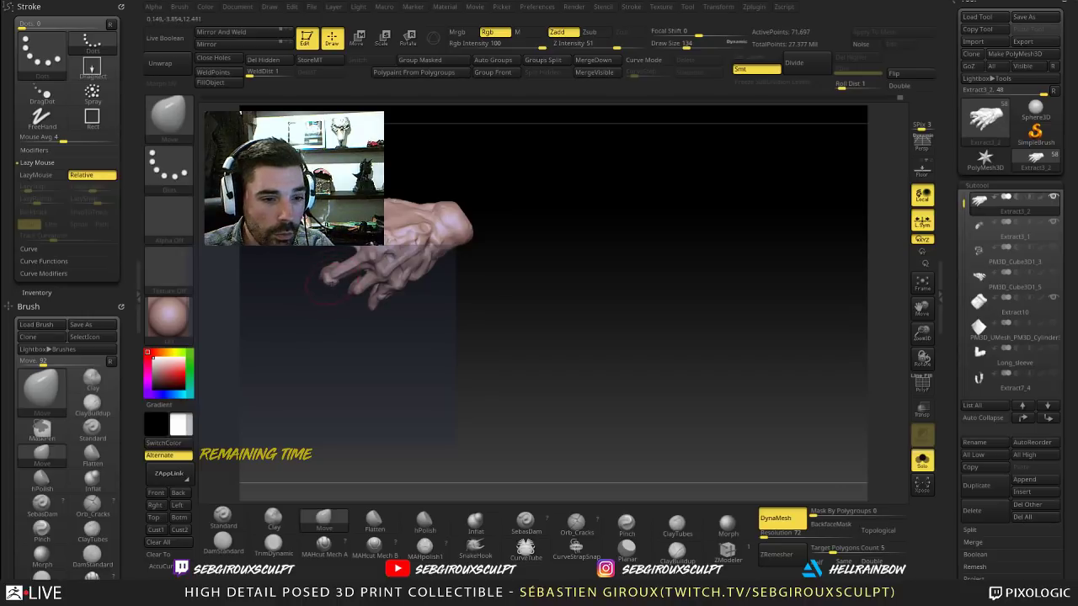
drag(336, 337, 329, 300)
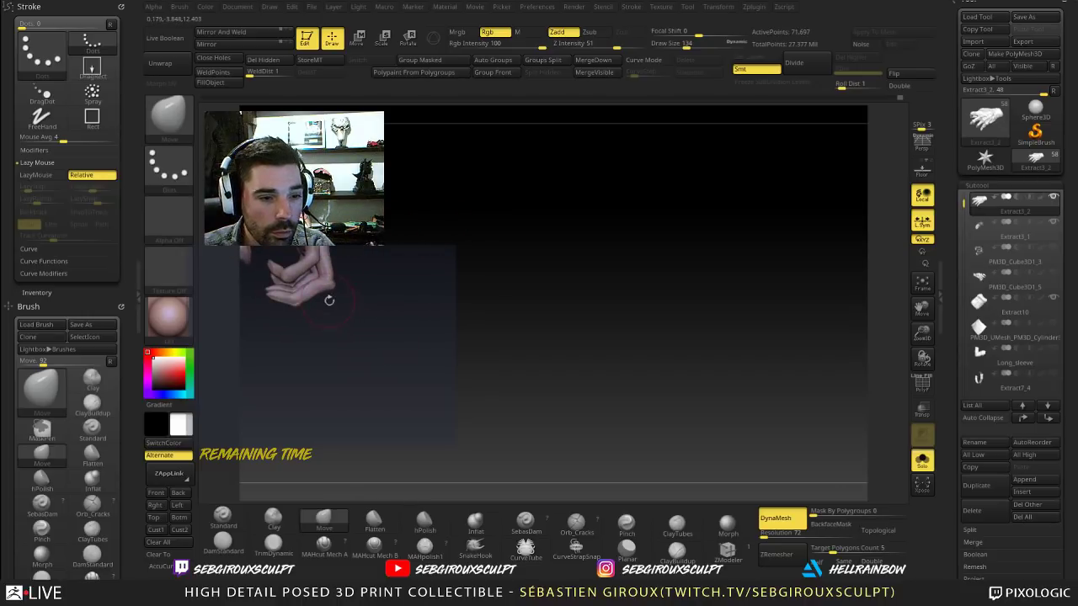
key(ctrl)
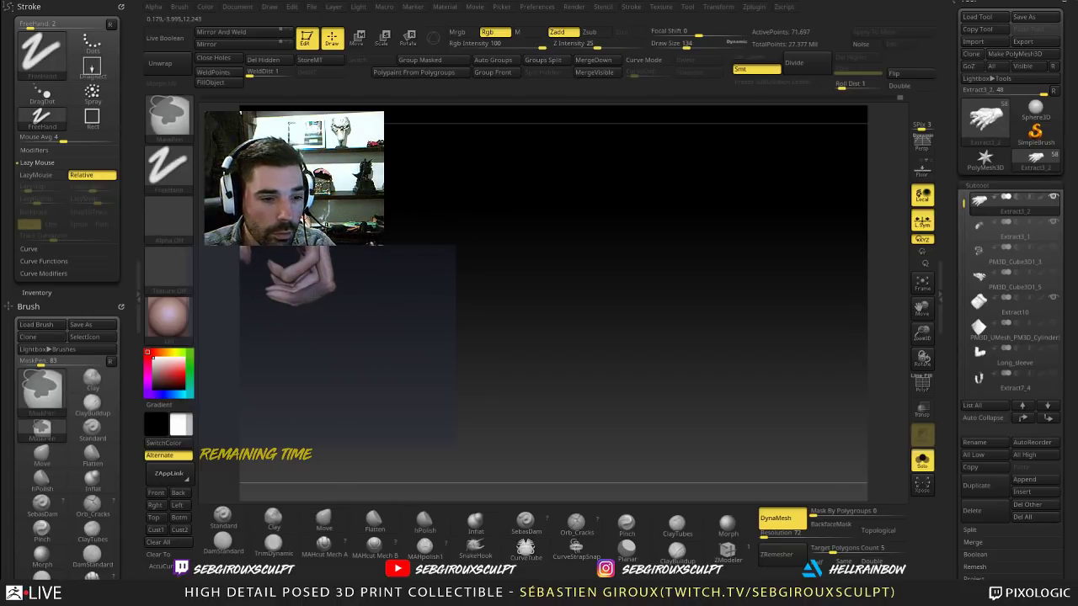
mouse_move(345, 253)
mouse_down()
mouse_move(451, 237)
mouse_move(470, 198)
mouse_move(505, 228)
mouse_move(537, 233)
mouse_move(535, 244)
mouse_move(538, 189)
mouse_move(522, 193)
mouse_move(497, 264)
mouse_move(563, 216)
mouse_move(508, 234)
mouse_move(599, 258)
mouse_up()
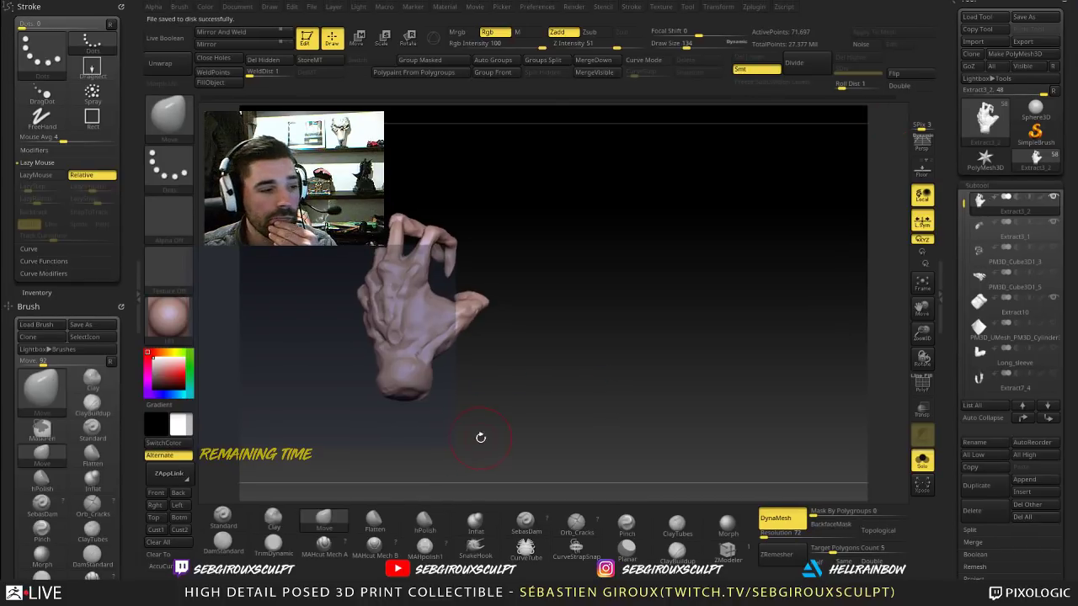
Step: Turn off DynaMesh for the hand and briefly show its polyframe to check the mesh
drag(573, 397, 587, 388)
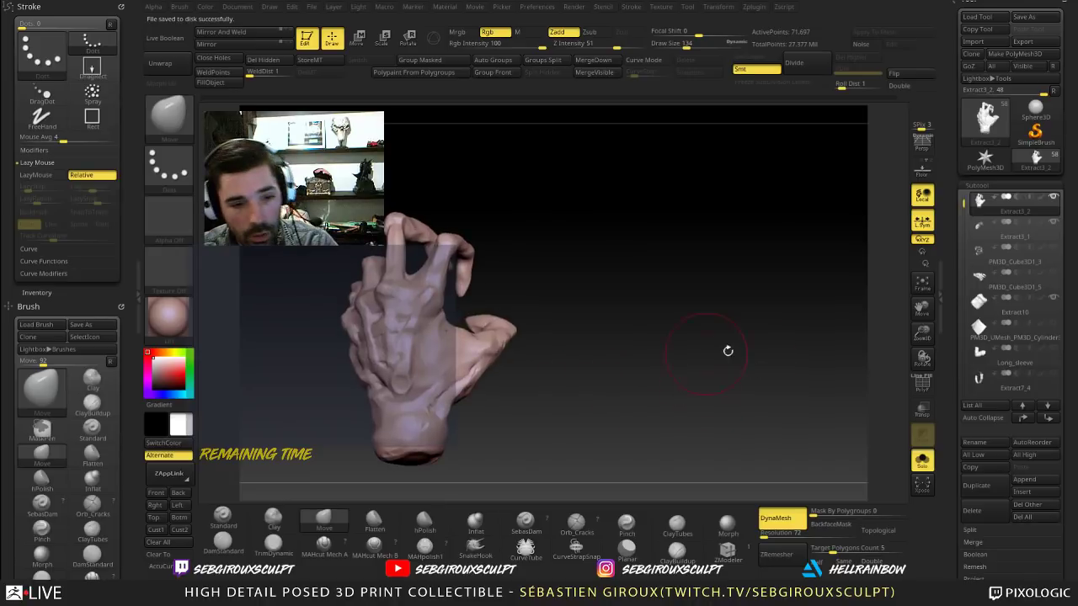
drag(728, 351, 770, 429)
click(783, 514)
drag(733, 381, 762, 287)
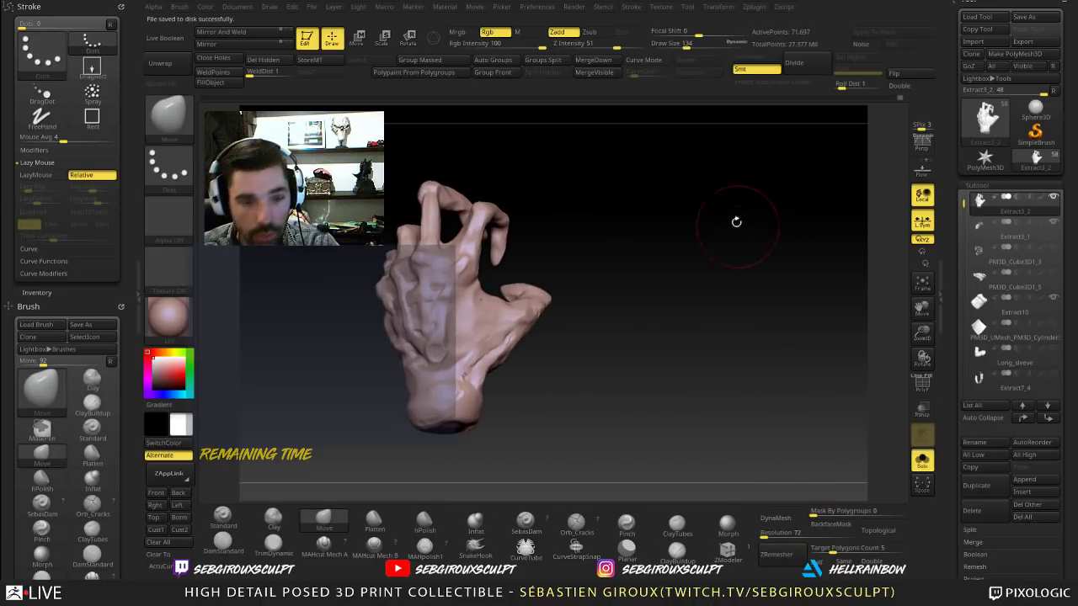
click(920, 388)
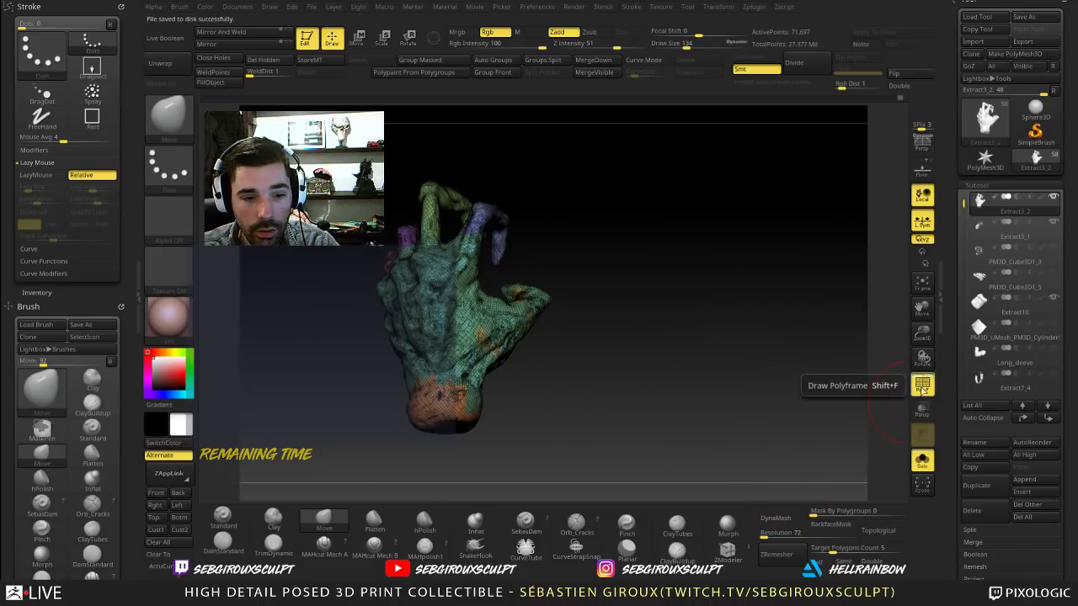
click(920, 388)
Step: Examine the back of the hand, knuckles and wrist from several angles with the brush draw size reduced to 82
mouse_move(803, 365)
mouse_down()
mouse_move(800, 348)
mouse_move(738, 329)
mouse_move(749, 356)
mouse_move(746, 308)
mouse_up()
drag(687, 46, 678, 46)
drag(677, 354, 684, 314)
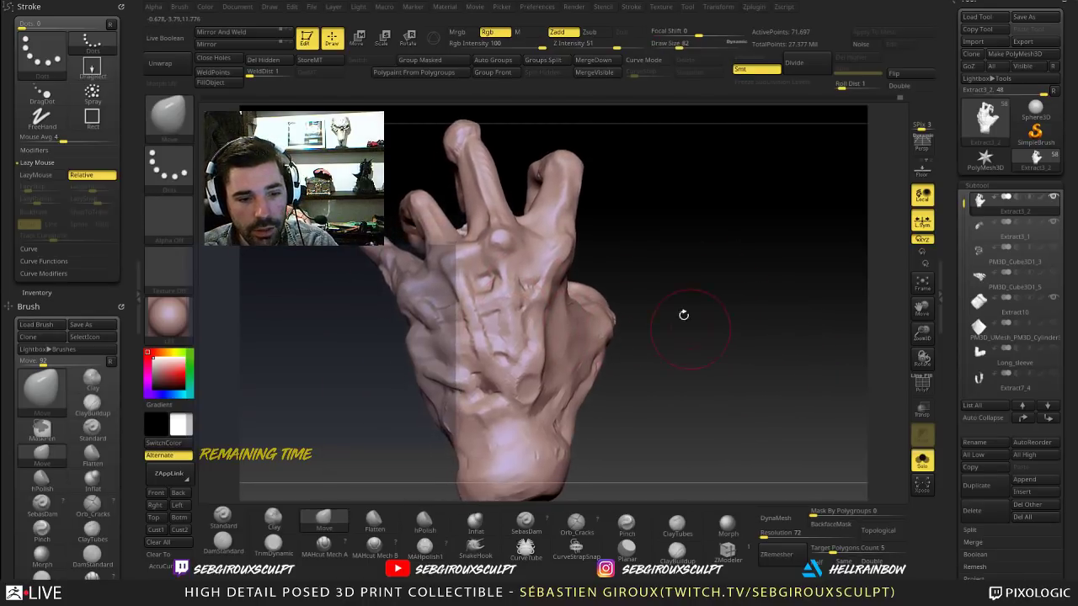
drag(666, 417, 666, 424)
drag(644, 249, 659, 258)
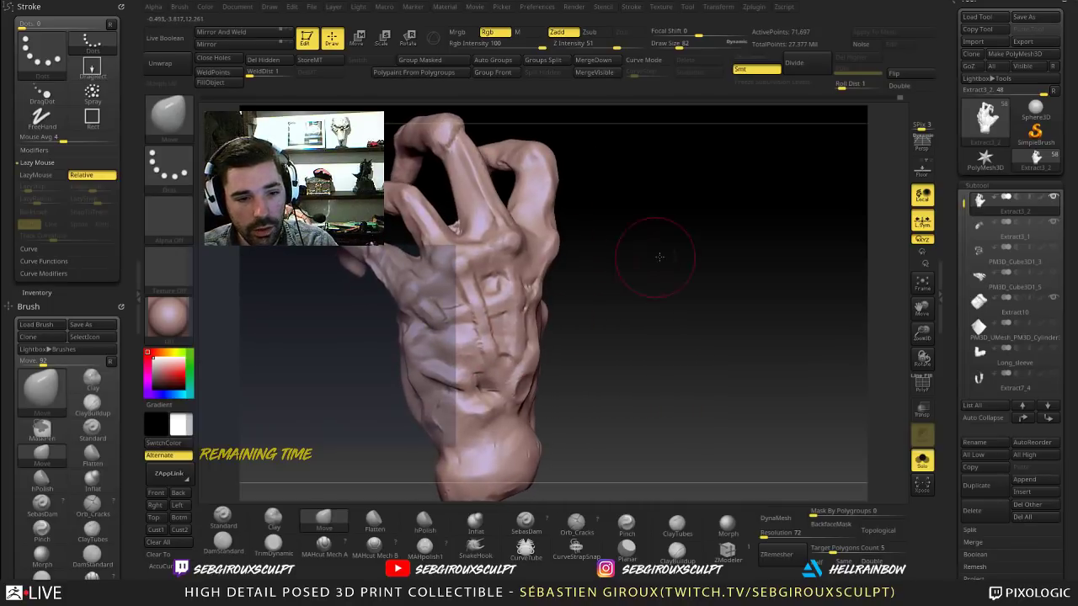
drag(664, 312, 592, 303)
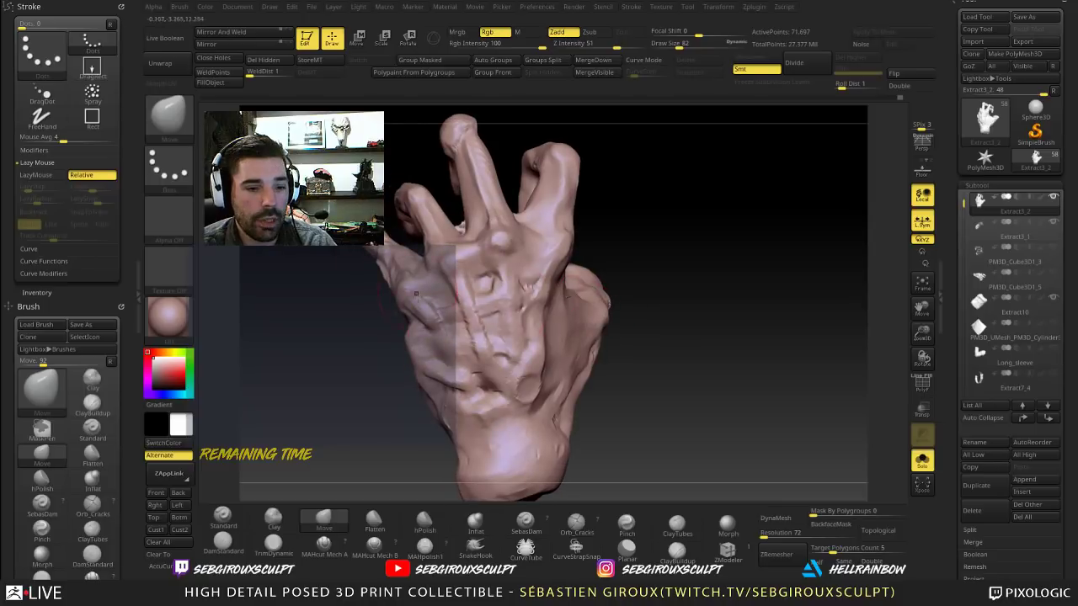
drag(626, 229, 724, 314)
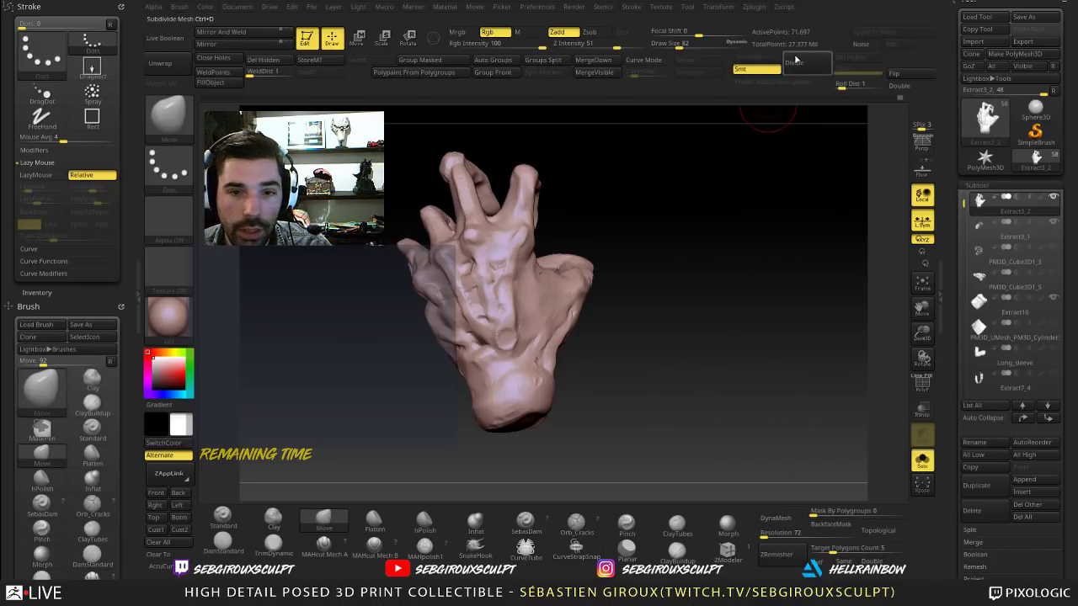
mouse_move(631, 243)
mouse_down()
mouse_move(683, 247)
mouse_move(668, 284)
mouse_move(691, 286)
mouse_up()
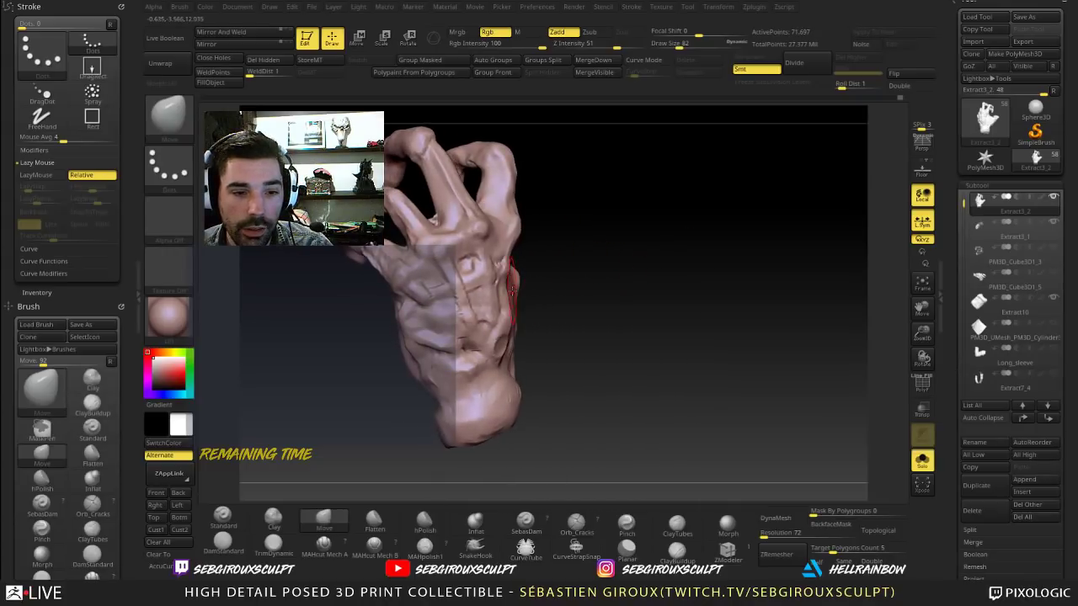
Step: Subdivide the hand mesh up to level 3 and turn on Freeze SubDivision Levels, with the brush draw size at 112
key(s)
drag(506, 285, 510, 285)
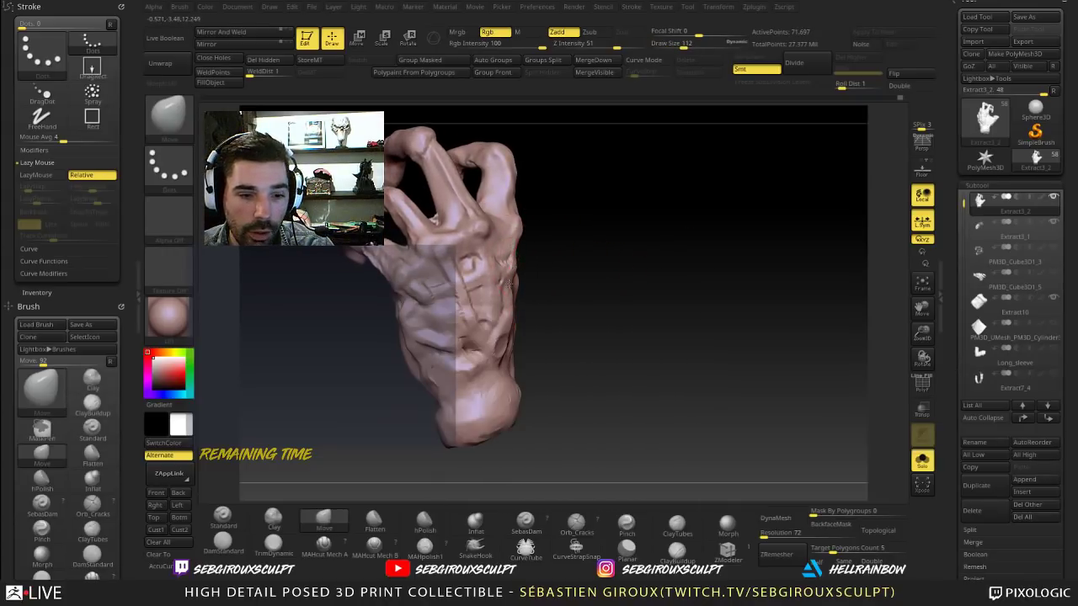
drag(584, 265, 733, 152)
key(ctrl+d)
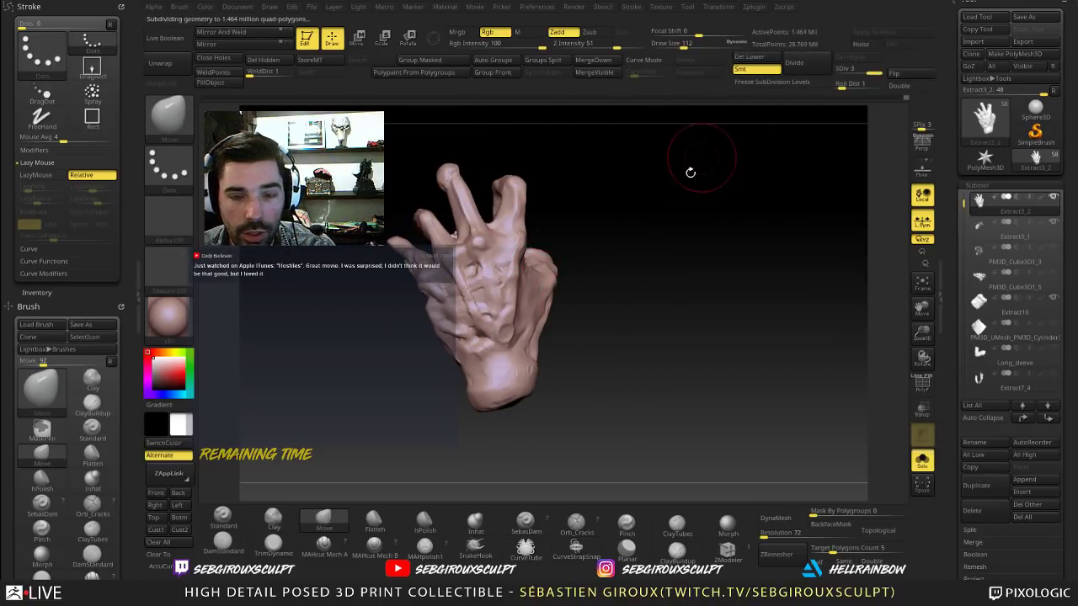
click(774, 85)
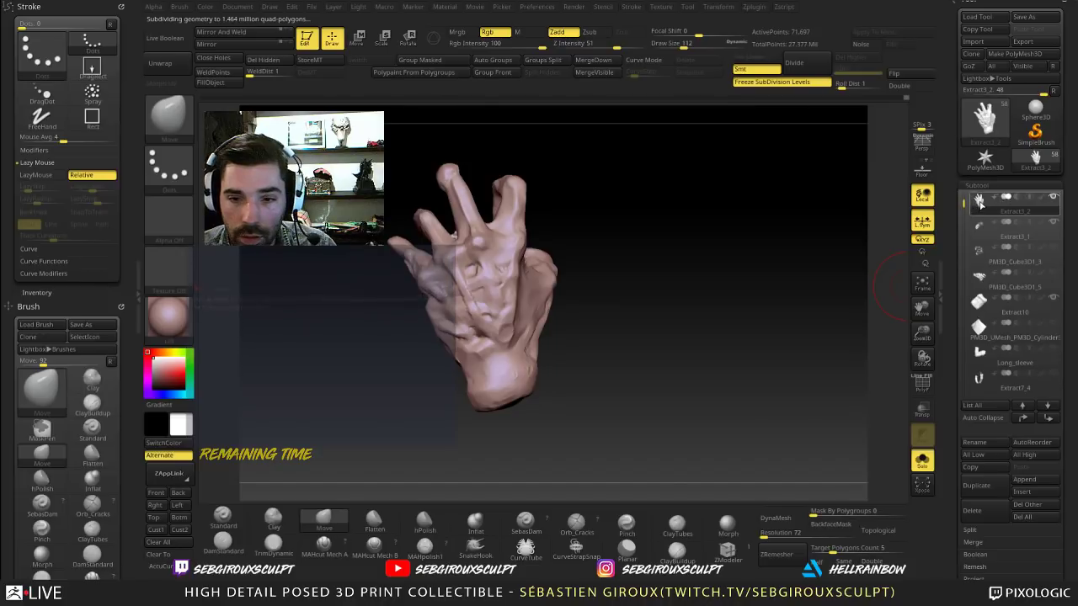
Step: Remesh the hand with ZRemesher at a target polygon count of 15
mouse_move(978, 201)
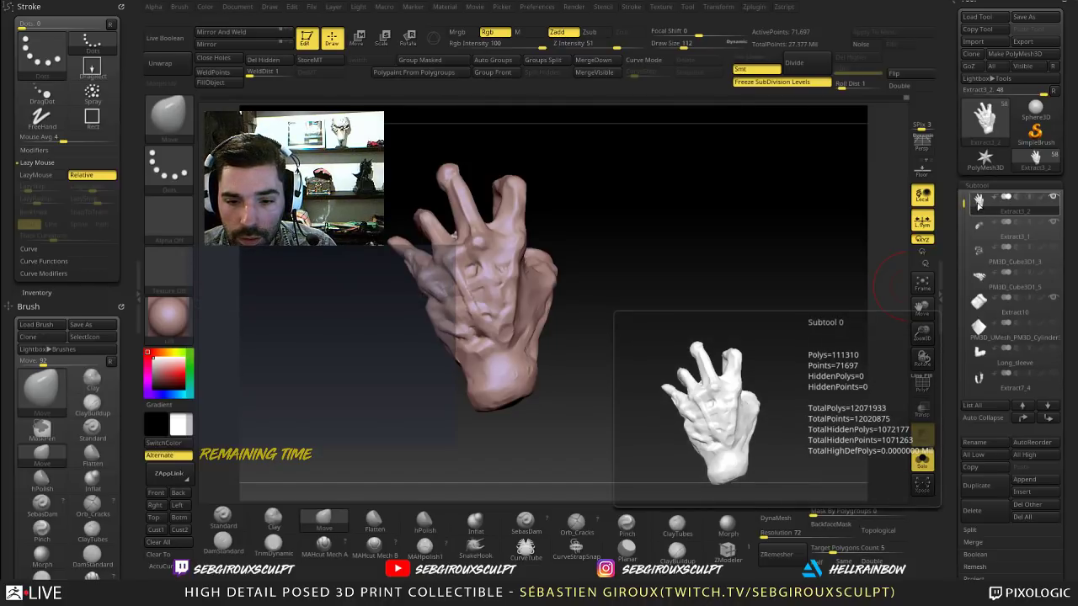
click(829, 549)
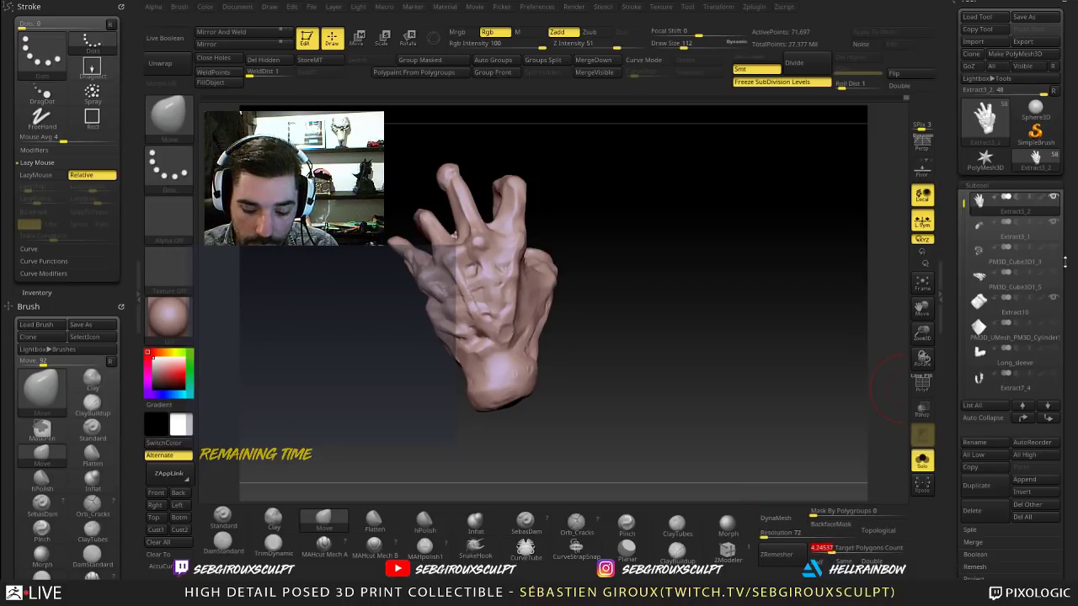
text(15)
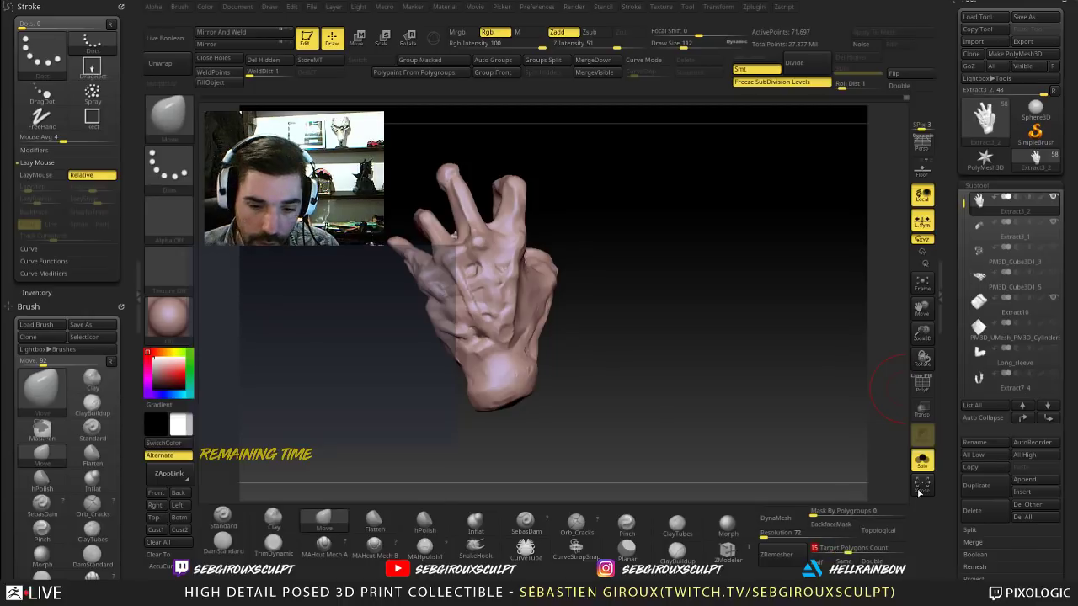
click(776, 554)
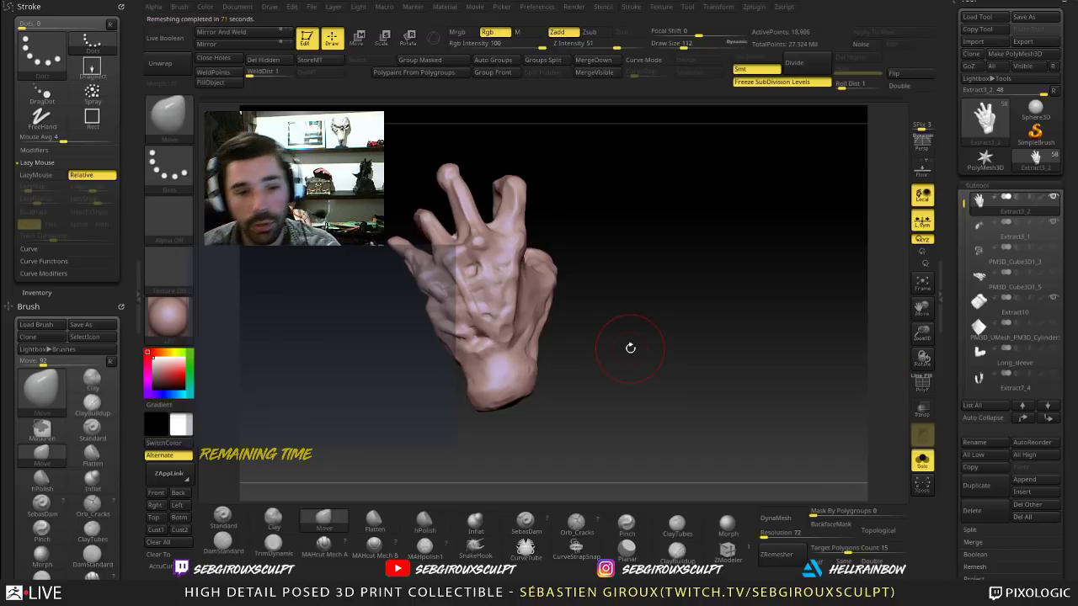
Step: Show the polyframe on the remeshed hand and turn off Freeze SubDivision Levels to bring back its sculpted detail
alt+drag(603, 335, 585, 383)
mouse_move(726, 194)
alt+mouse_down()
mouse_move(721, 331)
mouse_move(657, 290)
mouse_move(715, 277)
mouse_move(715, 320)
mouse_move(739, 370)
mouse_move(758, 287)
alt+mouse_up()
click(922, 384)
click(924, 382)
click(769, 83)
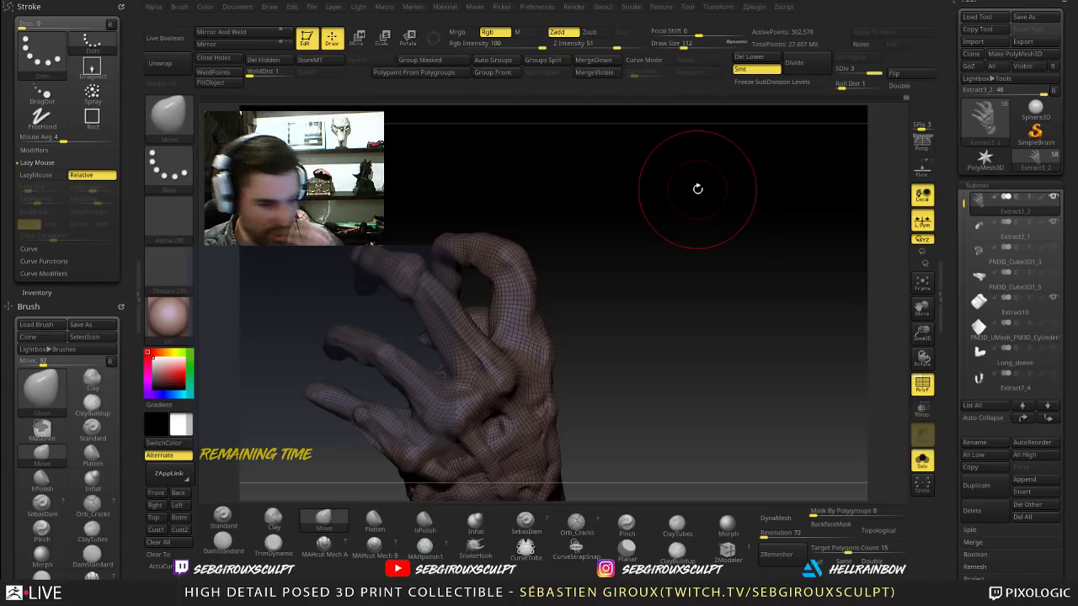
Step: Examine the new topology around the fingers and knuckles from several angles and hide the polyframe
alt+drag(659, 354, 635, 346)
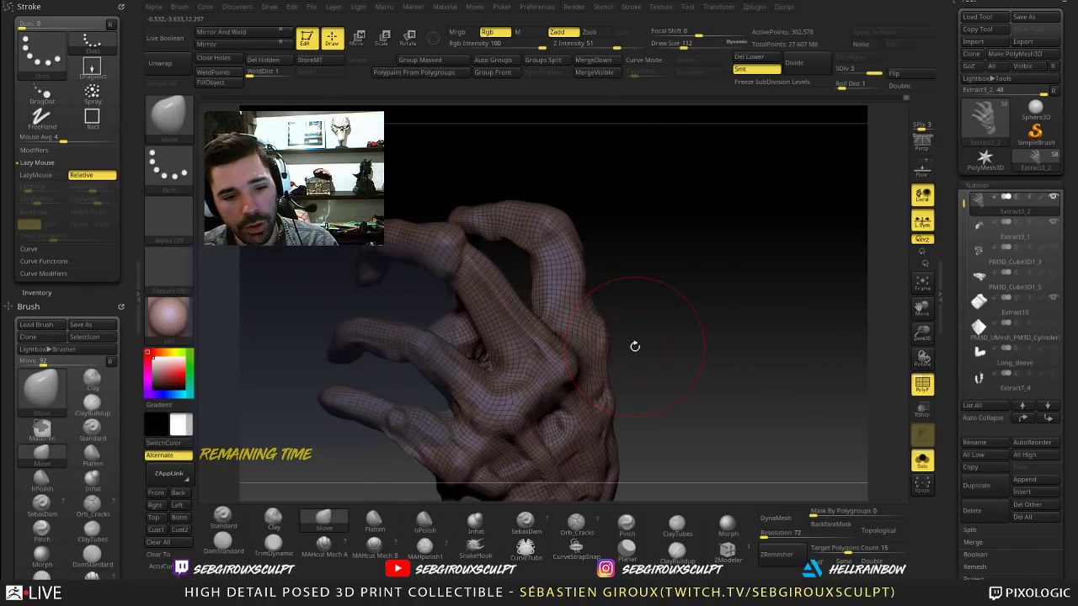
key(b)
key(c)
key(l)
drag(686, 304, 593, 309)
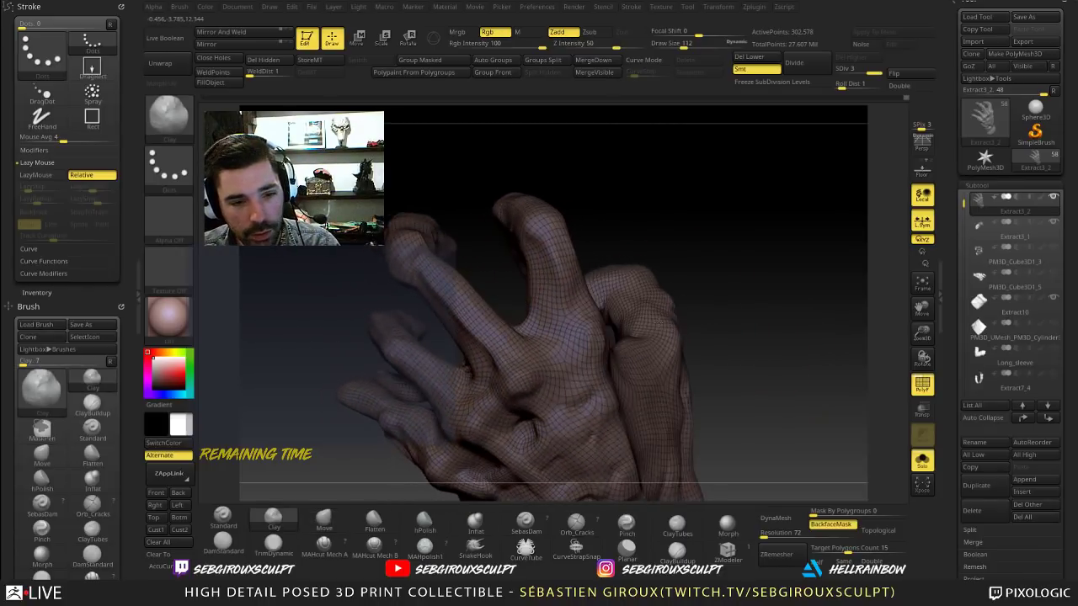
key(b)
key(m)
key(v)
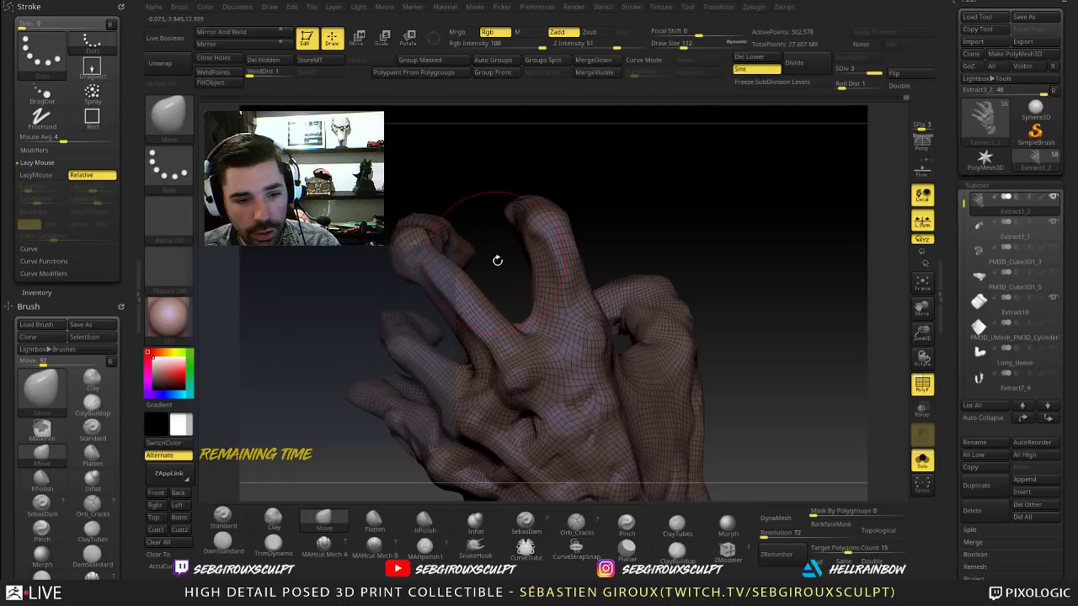
alt+drag(496, 261, 503, 217)
drag(627, 245, 702, 299)
mouse_move(702, 299)
ctrl+mouse_down()
mouse_move(710, 336)
mouse_move(743, 347)
mouse_move(623, 372)
mouse_move(662, 376)
mouse_move(730, 357)
ctrl+mouse_up()
click(926, 380)
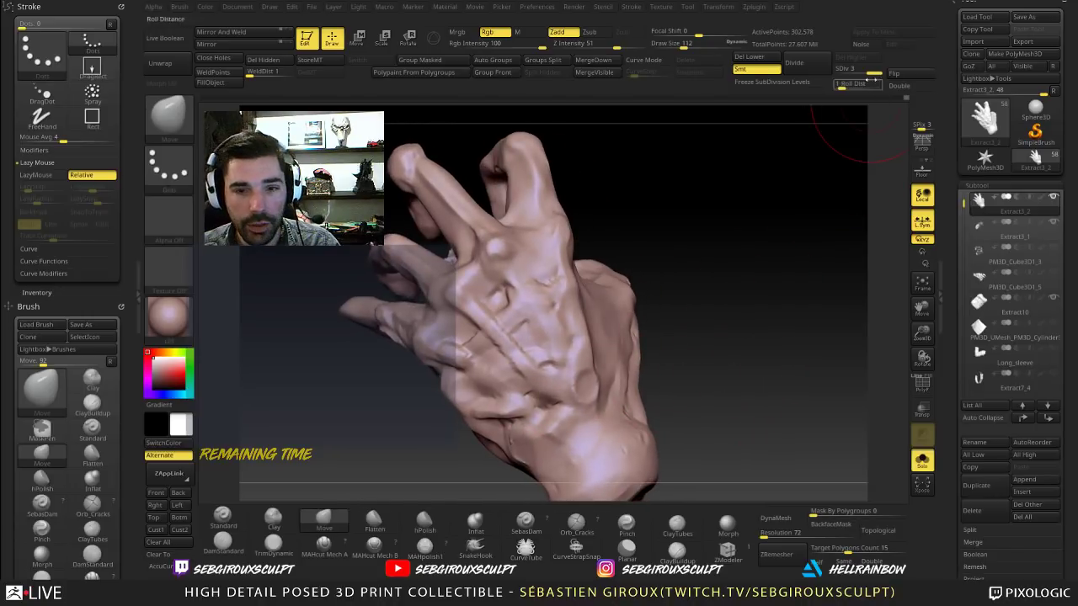
Step: Compare the hand at subdivision levels 1 and 3 and inspect its polyframe, reducing the draw size to 65
click(842, 71)
alt+drag(763, 291, 791, 263)
click(874, 70)
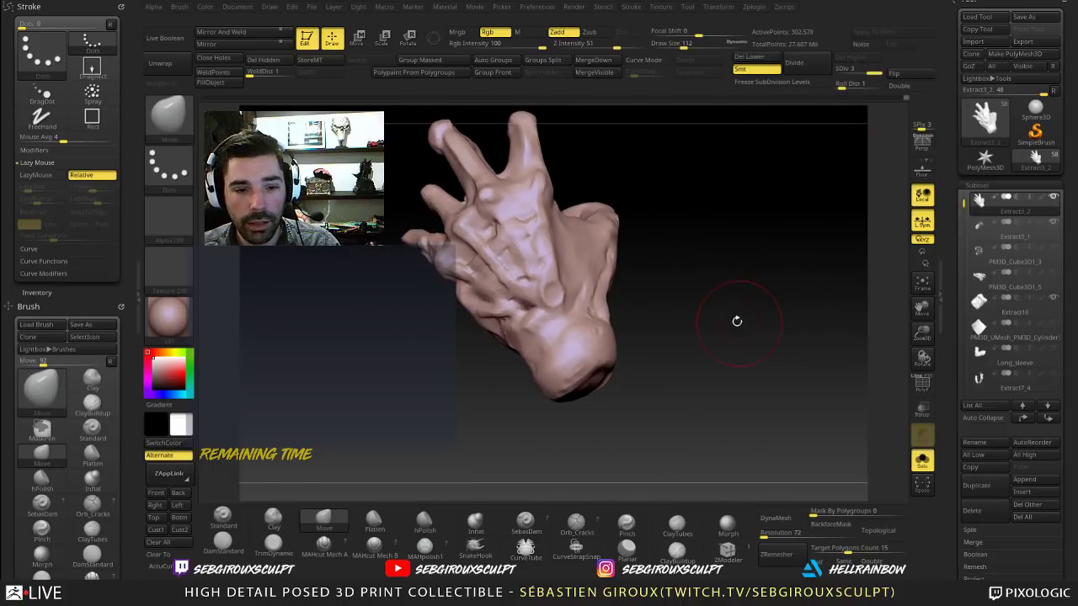
key(shift+f)
drag(770, 318, 749, 416)
drag(674, 215, 614, 224)
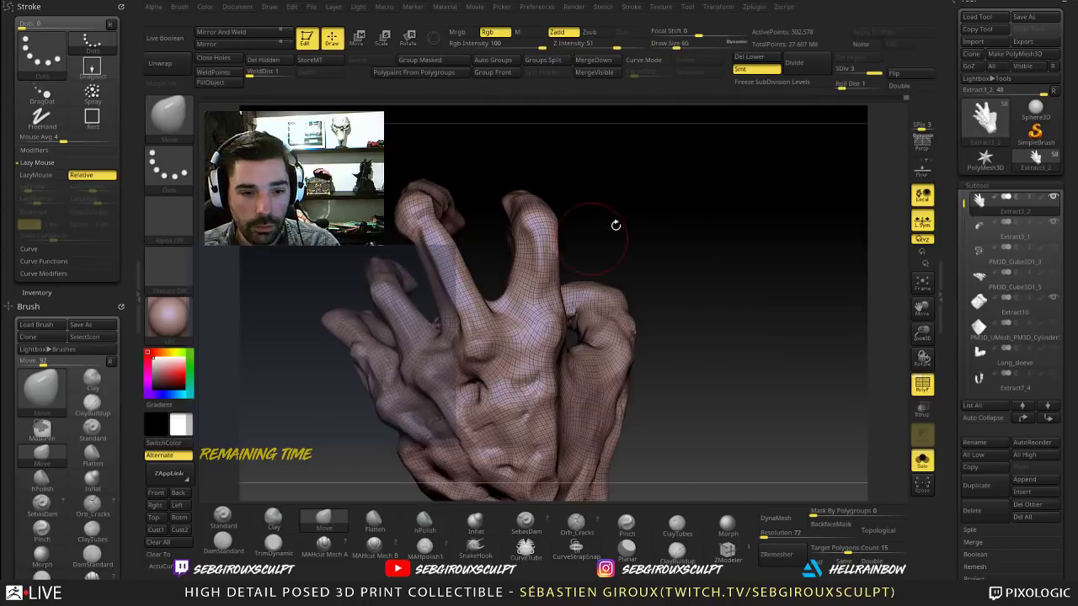
ctrl+drag(551, 262, 535, 269)
drag(608, 269, 735, 271)
ctrl+drag(540, 316, 569, 313)
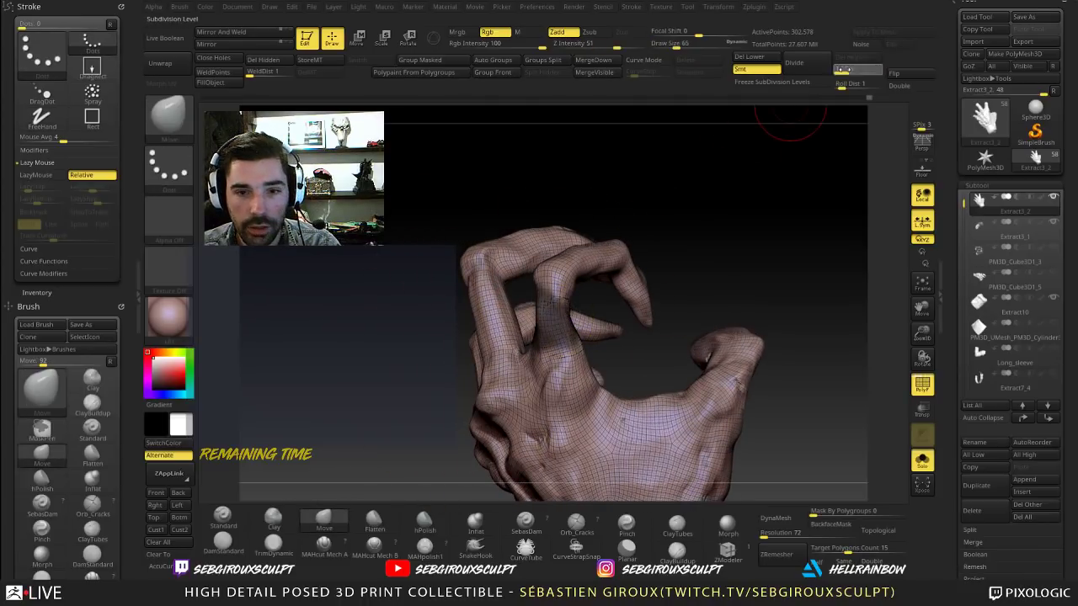
Step: Set the hand to subdivision level 1 and mask the outer part of the index finger
click(843, 71)
mouse_move(710, 198)
mouse_down()
mouse_move(608, 220)
mouse_move(590, 212)
mouse_up()
mouse_move(517, 207)
ctrl+mouse_down()
mouse_move(552, 272)
mouse_move(573, 281)
ctrl+mouse_up()
mouse_move(651, 259)
mouse_down()
mouse_move(547, 264)
mouse_move(519, 209)
mouse_up()
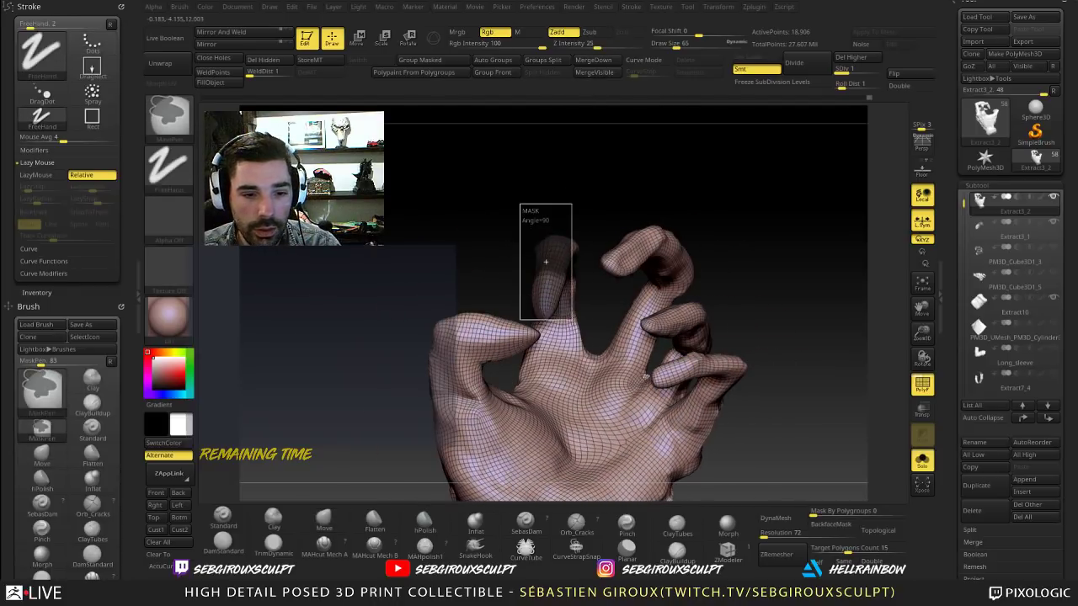
ctrl+drag(572, 319, 573, 320)
mouse_move(494, 244)
alt+mouse_down()
mouse_move(491, 274)
mouse_move(448, 289)
mouse_move(478, 254)
alt+mouse_up()
ctrl+click(516, 297)
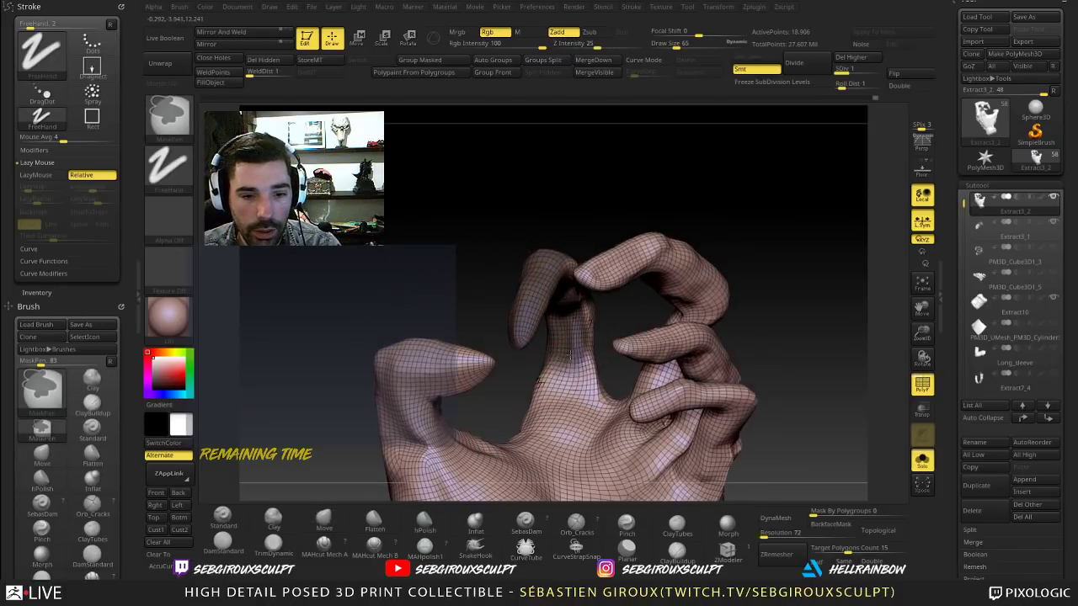
Step: Extend the mask down to the base of the index finger and turn the masked area into its own polygroup
ctrl+drag(576, 345, 588, 312)
drag(748, 231, 667, 254)
ctrl+drag(507, 288, 486, 279)
mouse_move(574, 203)
mouse_down()
mouse_move(570, 228)
mouse_move(508, 226)
mouse_move(514, 248)
mouse_move(460, 269)
mouse_move(514, 349)
mouse_up()
ctrl+drag(537, 410, 569, 424)
mouse_move(482, 359)
mouse_down()
mouse_move(477, 343)
mouse_move(467, 373)
mouse_move(558, 326)
mouse_move(596, 326)
mouse_up()
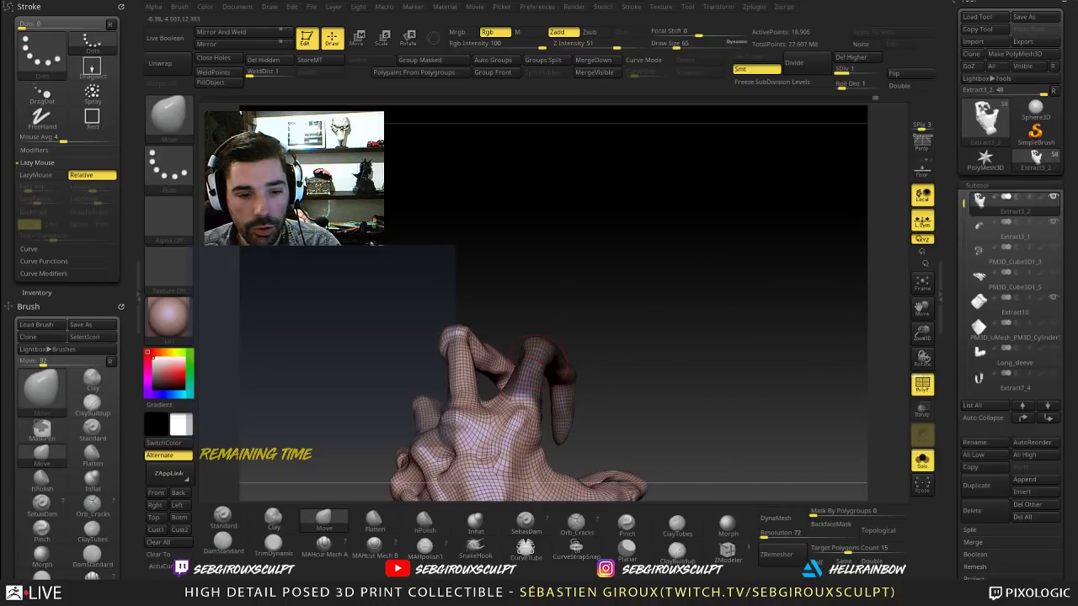
drag(581, 364, 608, 373)
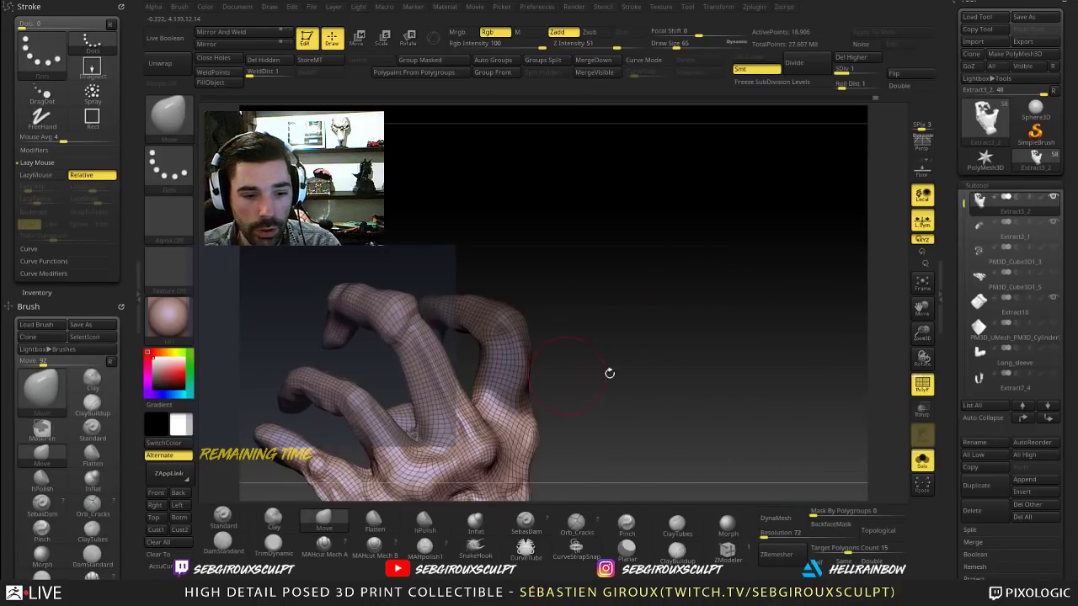
ctrl+drag(482, 407, 473, 417)
mouse_move(572, 363)
mouse_down()
mouse_move(601, 346)
mouse_move(557, 345)
mouse_move(642, 331)
mouse_move(629, 330)
mouse_up()
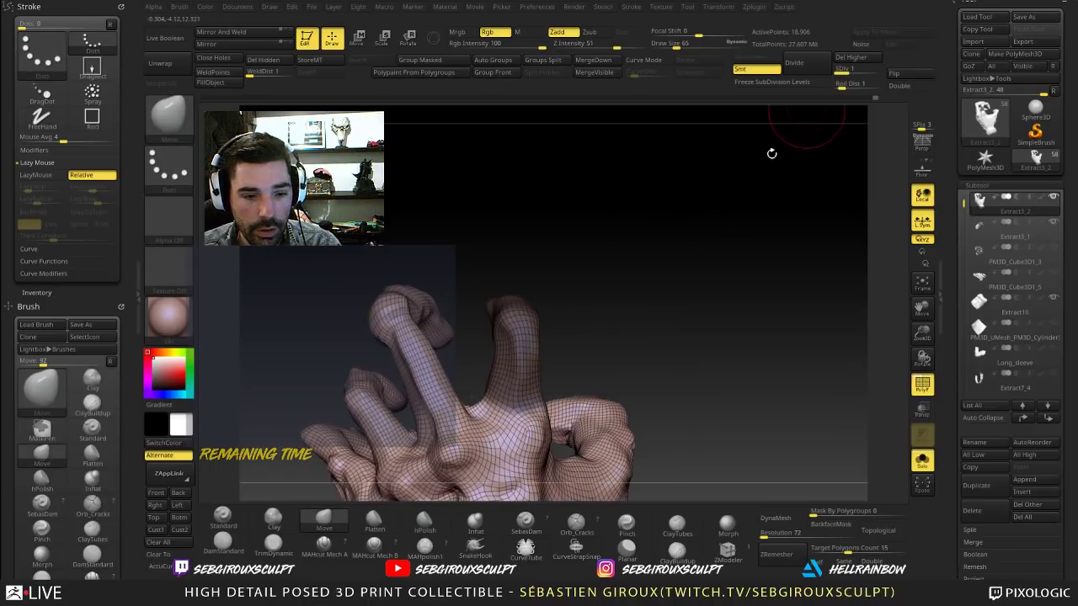
click(433, 65)
Step: Clear the index finger's mask, mask the whole middle finger and assign it a separate polygroup
mouse_move(601, 277)
alt+mouse_down()
mouse_move(673, 240)
mouse_move(695, 257)
alt+mouse_up()
ctrl+click(698, 279)
ctrl+drag(504, 335, 466, 273)
mouse_move(619, 196)
mouse_down()
mouse_move(583, 197)
mouse_move(605, 155)
mouse_move(584, 170)
mouse_move(606, 175)
mouse_move(623, 158)
mouse_move(611, 180)
mouse_up()
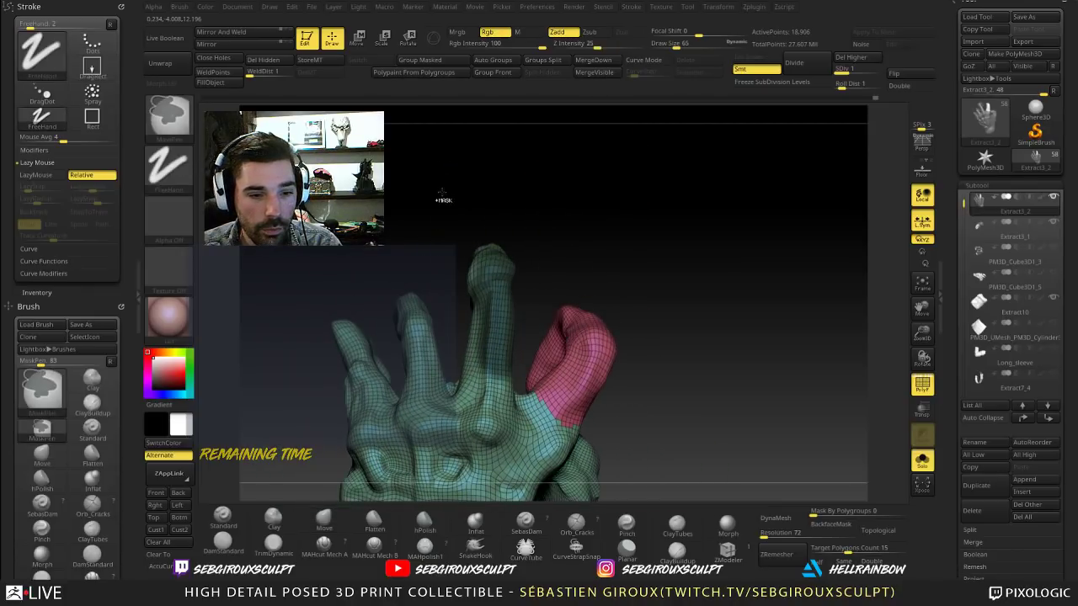
ctrl+drag(441, 193, 523, 355)
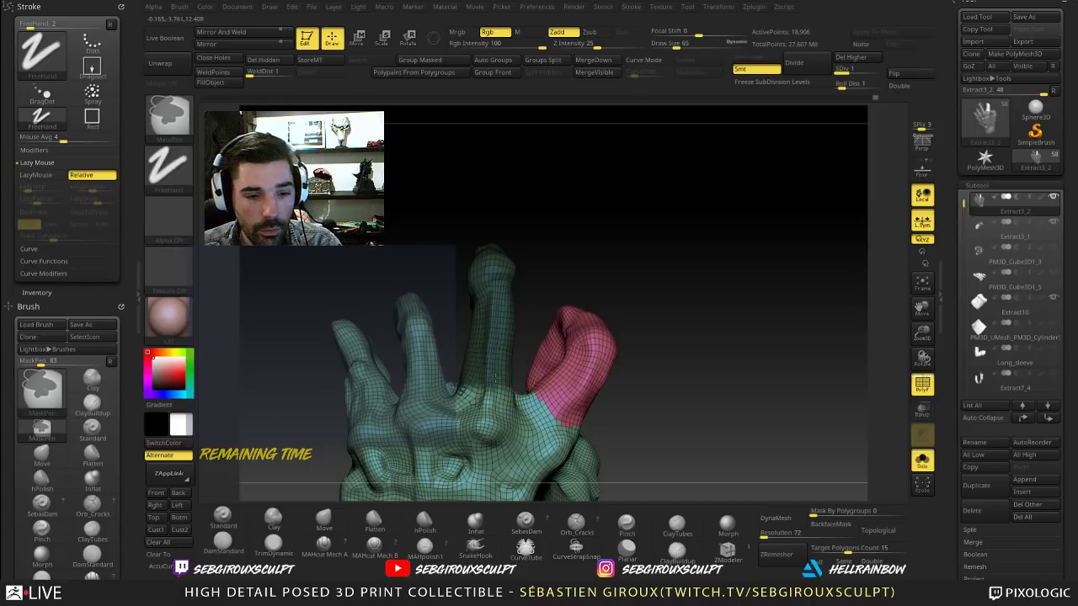
drag(684, 237, 552, 271)
ctrl+click(599, 307)
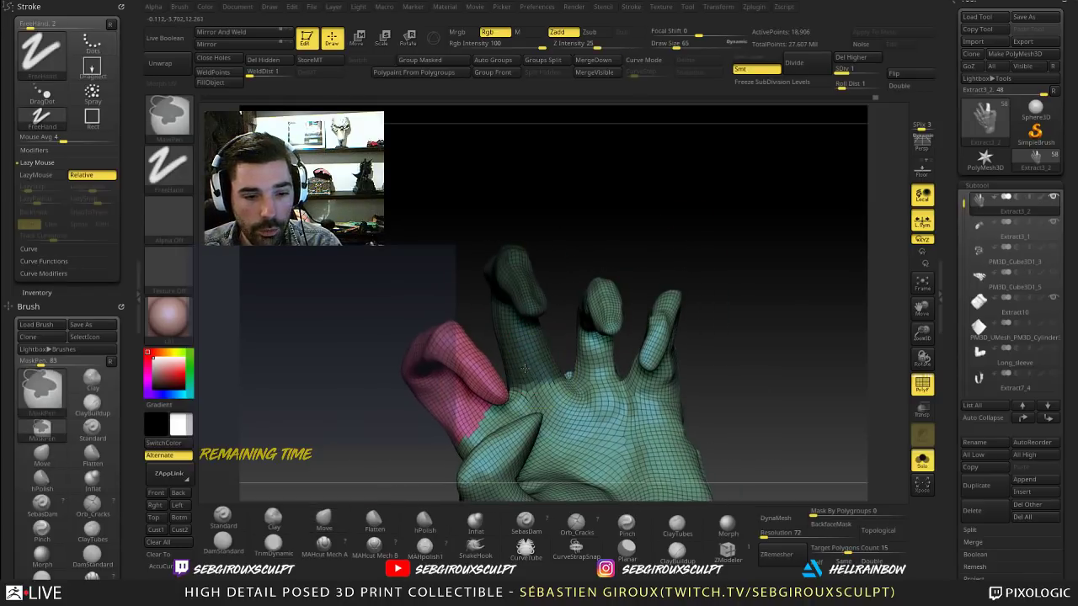
mouse_move(665, 255)
mouse_down()
mouse_move(645, 251)
mouse_move(663, 241)
mouse_move(685, 258)
mouse_move(770, 218)
mouse_move(717, 213)
mouse_move(720, 238)
mouse_move(752, 253)
mouse_move(751, 243)
mouse_move(717, 273)
mouse_up()
click(439, 60)
Step: Mask the ring finger down to its base and assign it a separate polygroup
ctrl+click(506, 153)
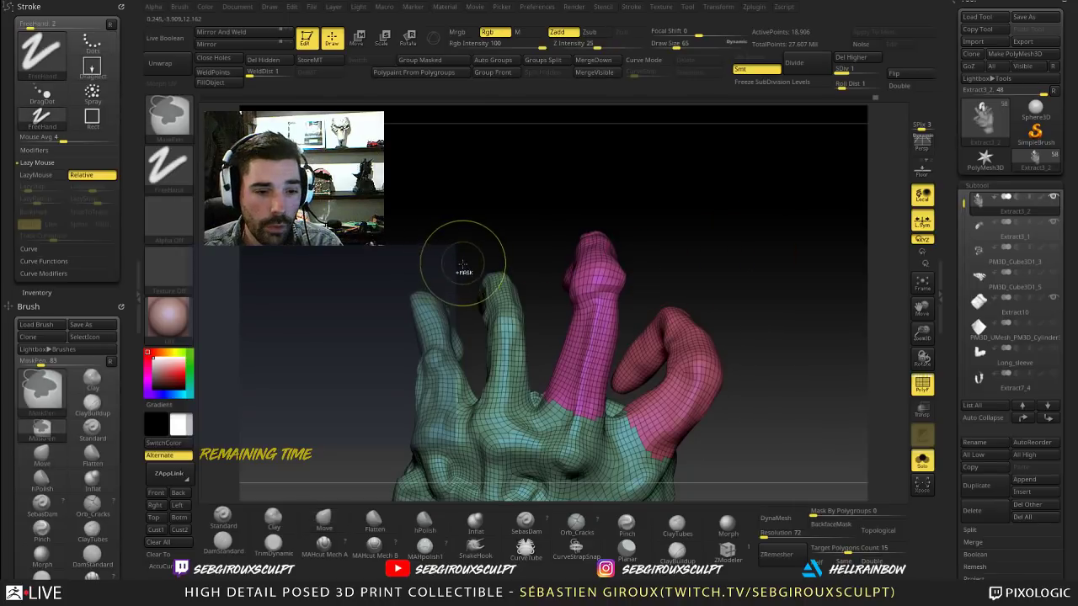
ctrl+drag(468, 243, 517, 317)
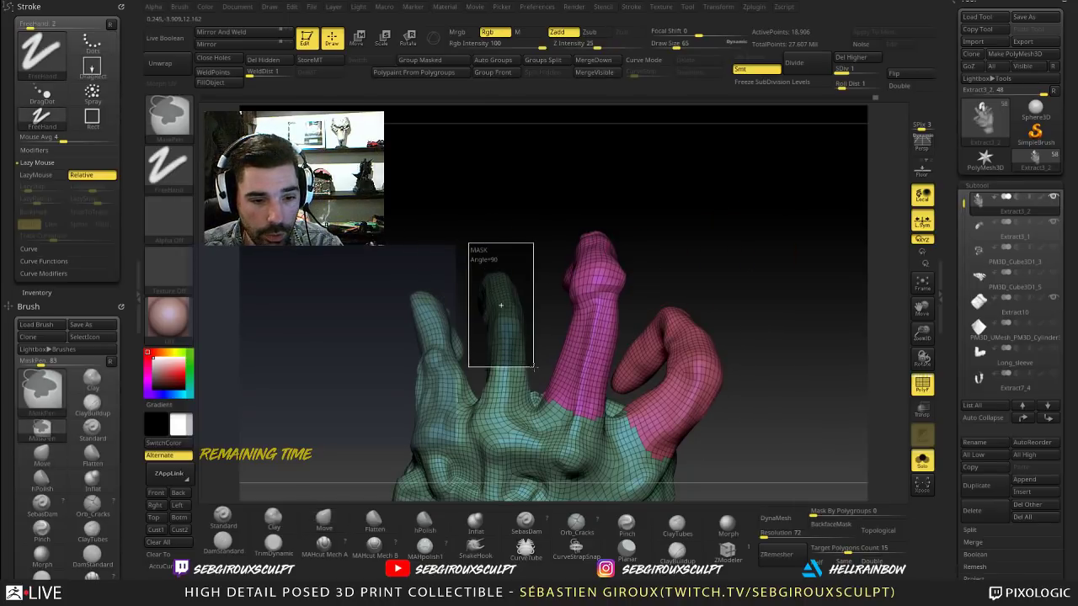
ctrl+drag(532, 366, 533, 367)
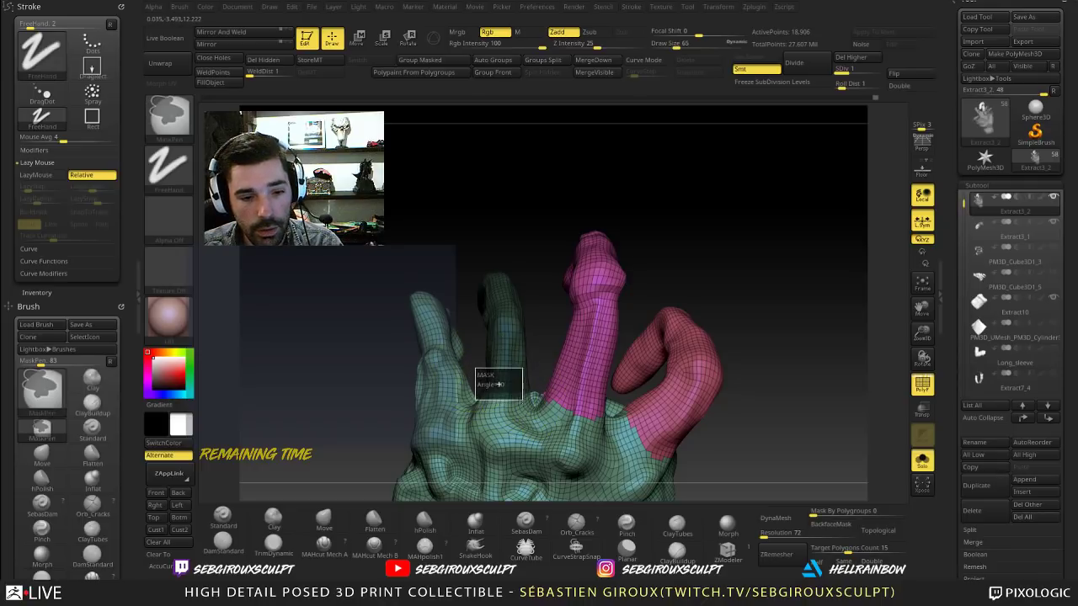
ctrl+drag(527, 400, 528, 400)
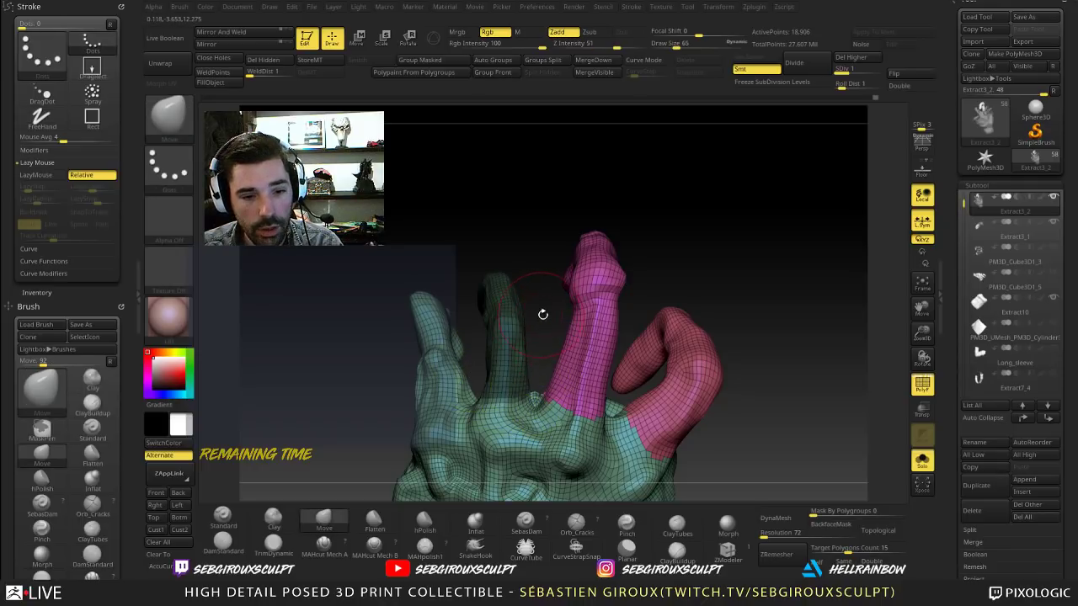
mouse_move(543, 314)
mouse_down()
mouse_move(519, 267)
mouse_move(459, 253)
mouse_move(370, 242)
mouse_move(388, 278)
mouse_up()
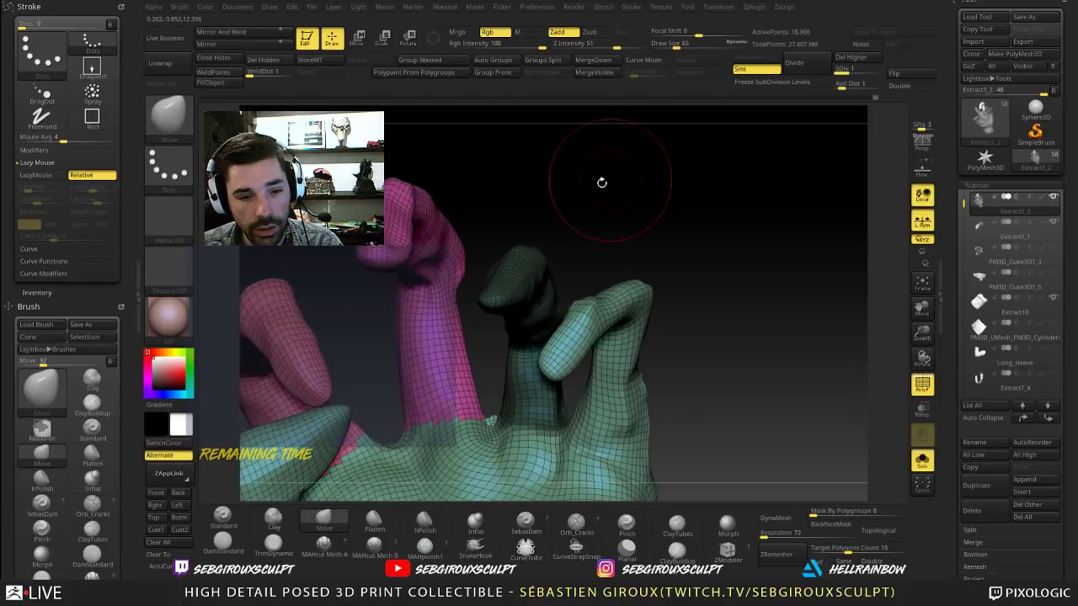
click(450, 61)
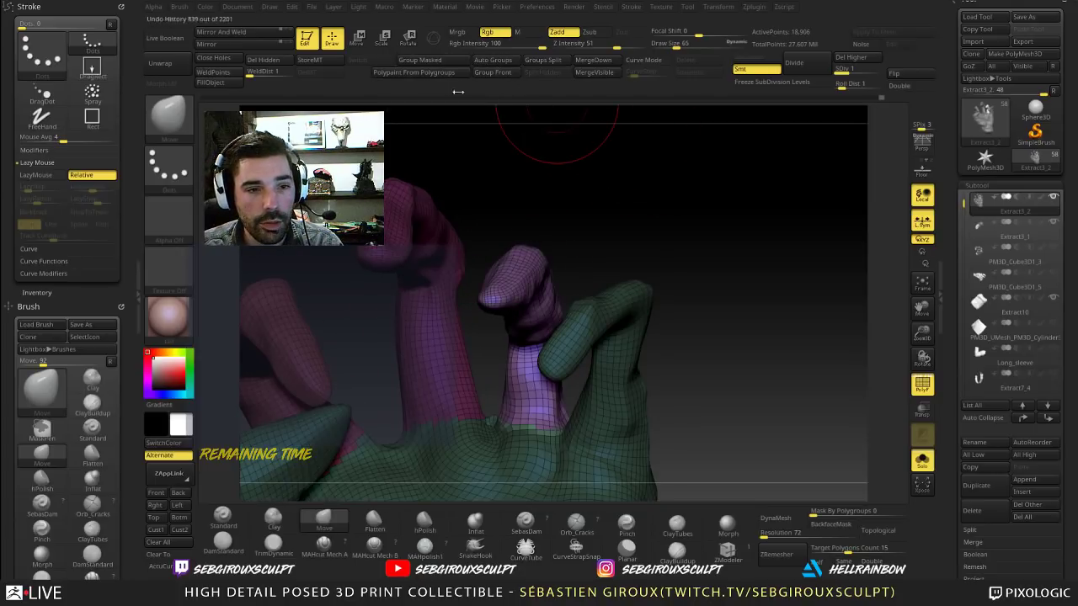
Step: Mask the little finger down to its base and assign it a separate polygroup
alt+drag(674, 215, 726, 285)
ctrl+click(680, 264)
mouse_move(693, 198)
ctrl+mouse_down()
mouse_move(603, 287)
mouse_move(577, 368)
ctrl+mouse_up()
alt+drag(700, 303, 643, 110)
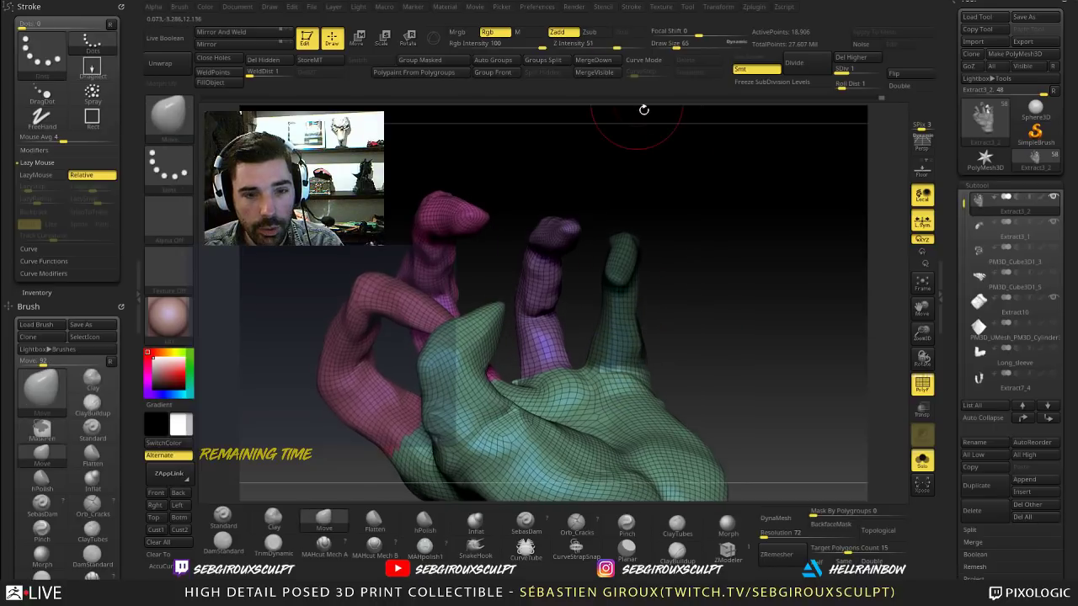
click(437, 62)
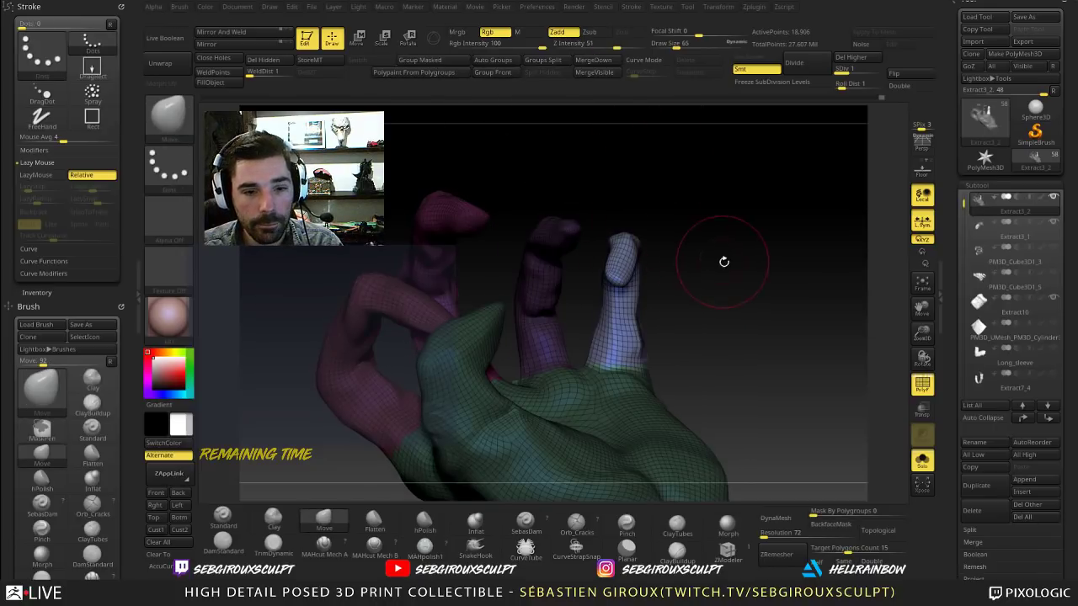
Step: Clear the mask and briefly isolate the palm polygroup to check where the fingers separate
mouse_move(723, 262)
alt+mouse_down()
mouse_move(705, 244)
mouse_move(721, 265)
alt+mouse_up()
mouse_move(718, 265)
ctrl+mouse_down()
mouse_move(729, 295)
mouse_move(695, 335)
mouse_move(668, 311)
mouse_move(744, 225)
mouse_move(794, 308)
mouse_move(752, 306)
mouse_move(749, 324)
ctrl+mouse_up()
ctrl+shift+click(599, 326)
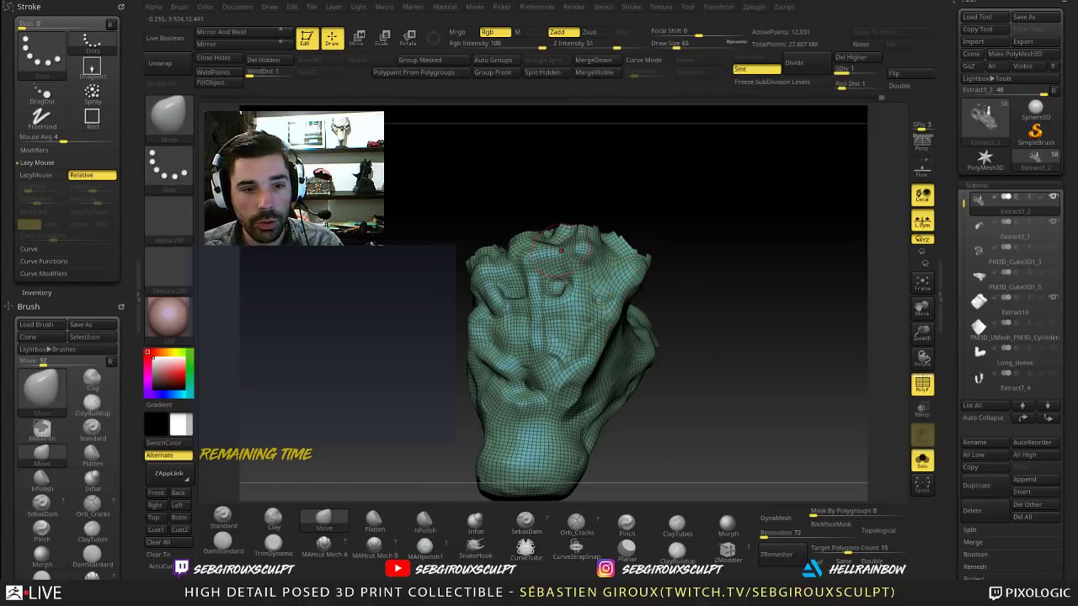
ctrl+right_drag(693, 285, 721, 305)
ctrl+shift+click(725, 312)
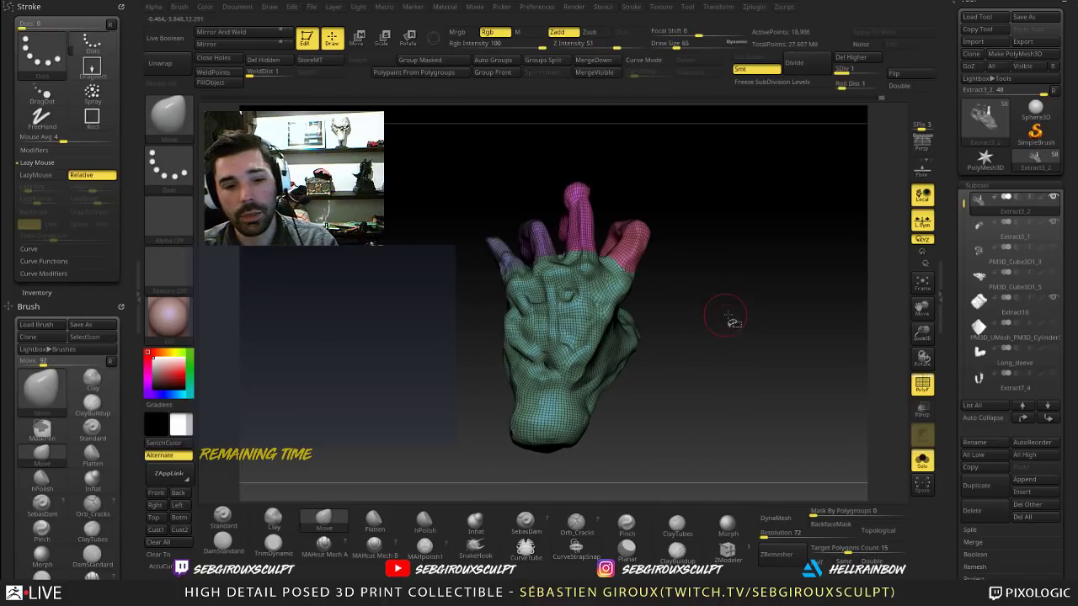
Step: Mask the whole thumb down to its base, covering it from the palm side, the outer side and the back
drag(723, 323, 755, 317)
ctrl+right_drag(755, 318, 757, 330)
alt+drag(694, 295, 801, 345)
ctrl+right_drag(801, 345, 760, 318)
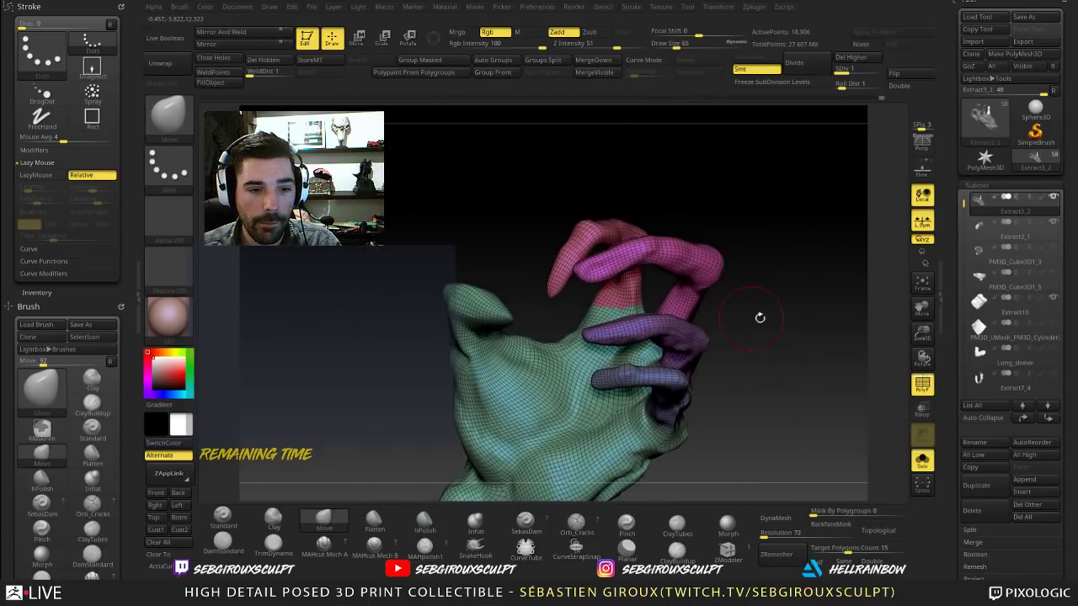
drag(408, 270, 433, 217)
mouse_move(562, 303)
ctrl+mouse_down()
mouse_move(534, 293)
mouse_move(528, 257)
ctrl+mouse_up()
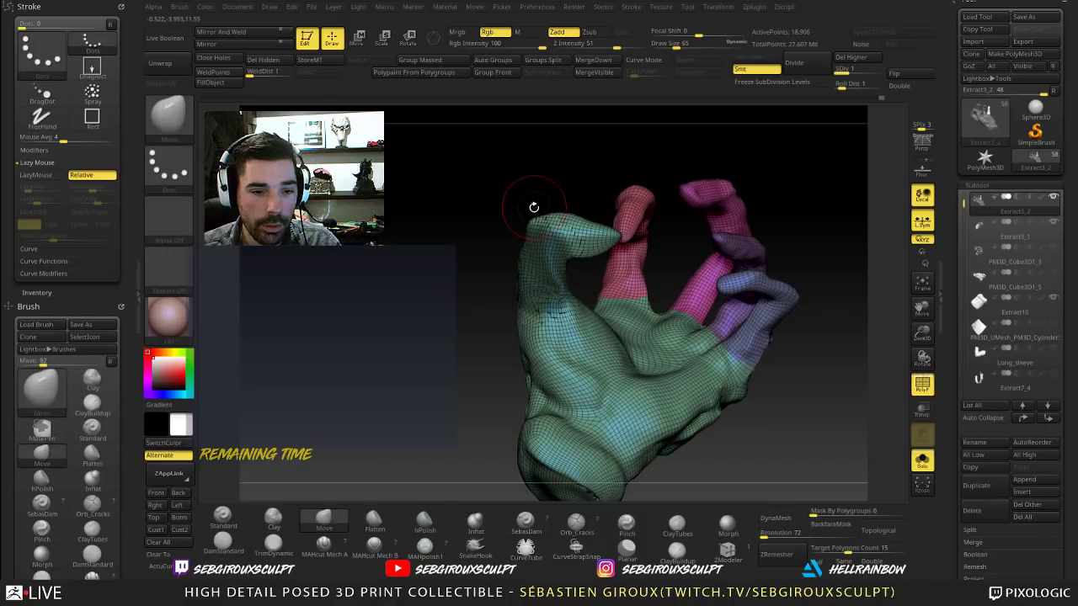
mouse_move(533, 207)
mouse_down()
mouse_move(496, 208)
mouse_move(500, 177)
mouse_up()
ctrl+drag(613, 293, 614, 294)
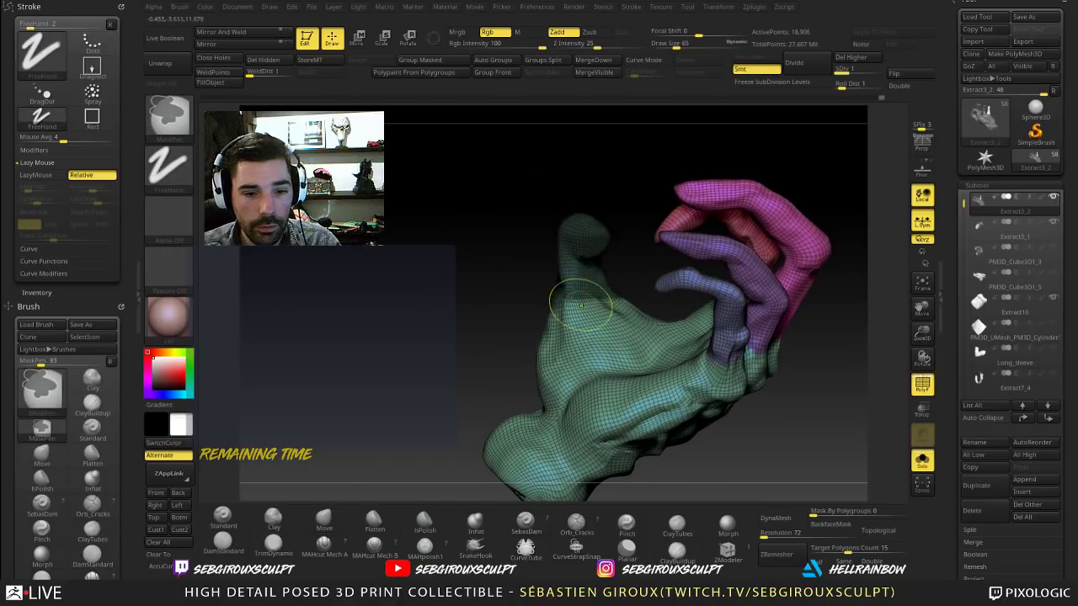
ctrl+click(580, 286)
drag(485, 239, 581, 252)
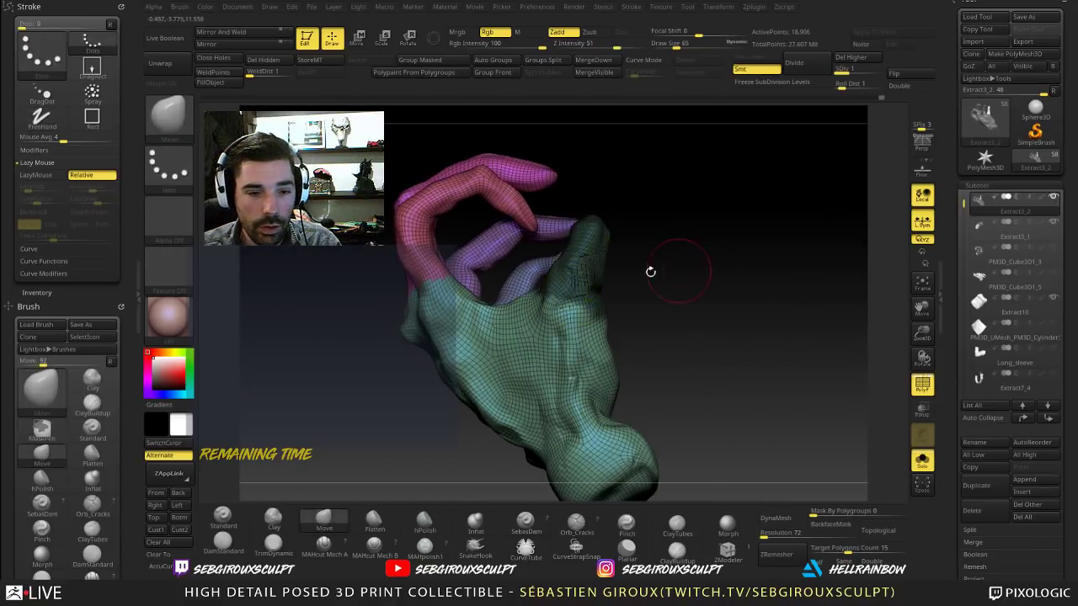
mouse_move(650, 271)
alt+mouse_down()
mouse_move(688, 264)
mouse_move(725, 327)
alt+mouse_up()
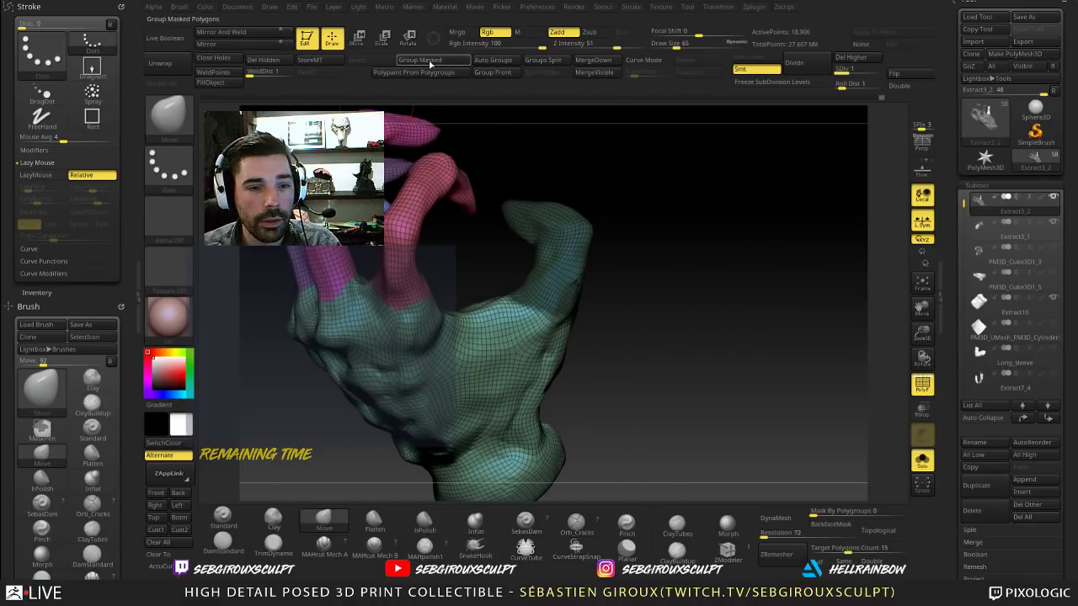
Step: Assign the masked thumb a separate polygroup and check the grouping from the palm side
ctrl+shift+drag(659, 297, 449, 425)
ctrl+shift+click(632, 307)
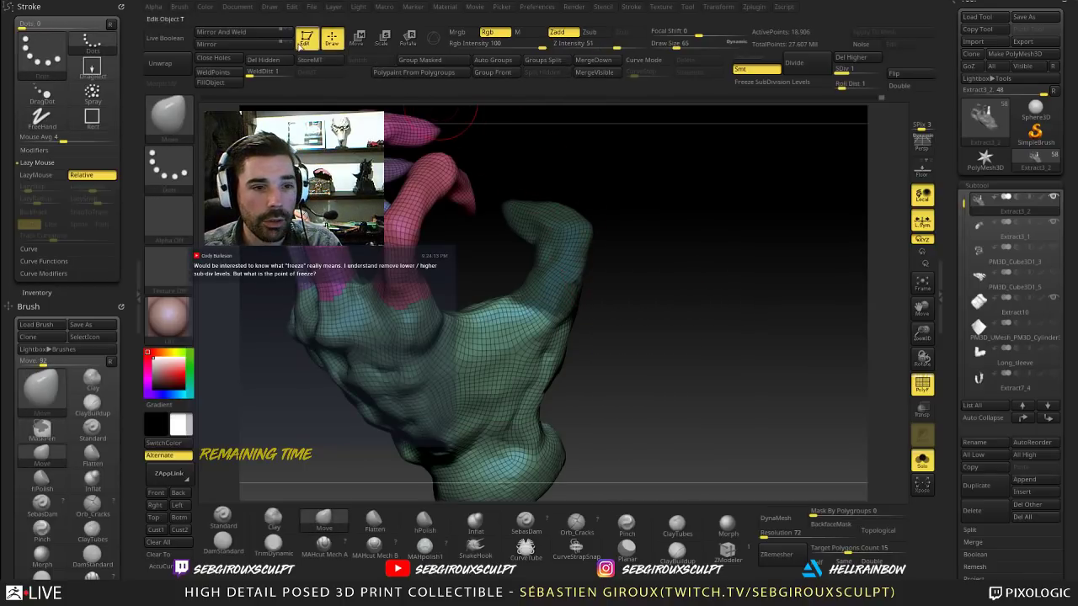
click(442, 62)
alt+drag(638, 219, 683, 268)
drag(684, 268, 378, 349)
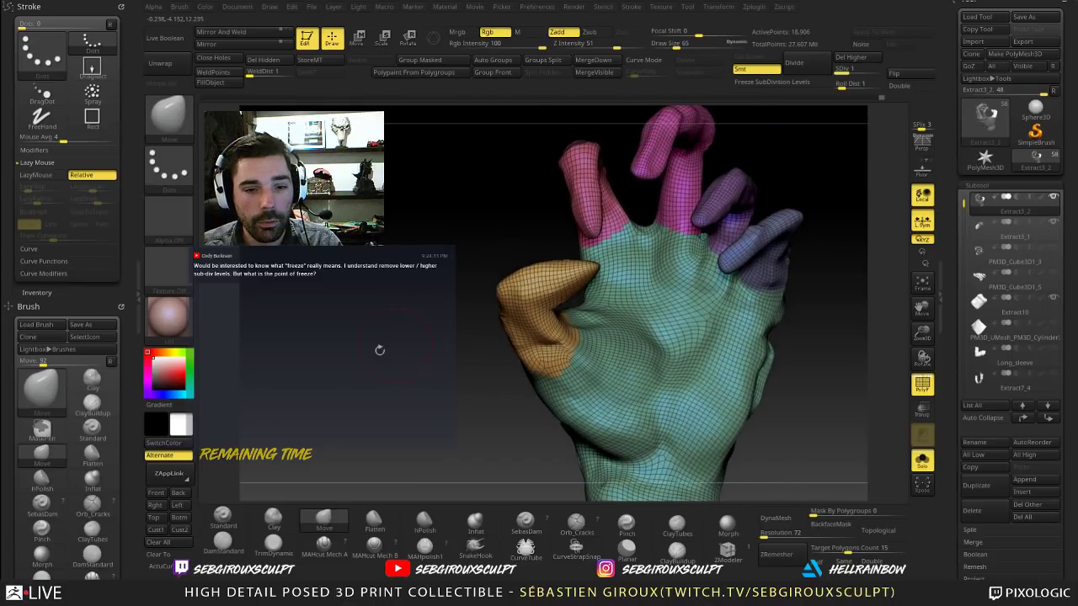
drag(791, 377, 812, 372)
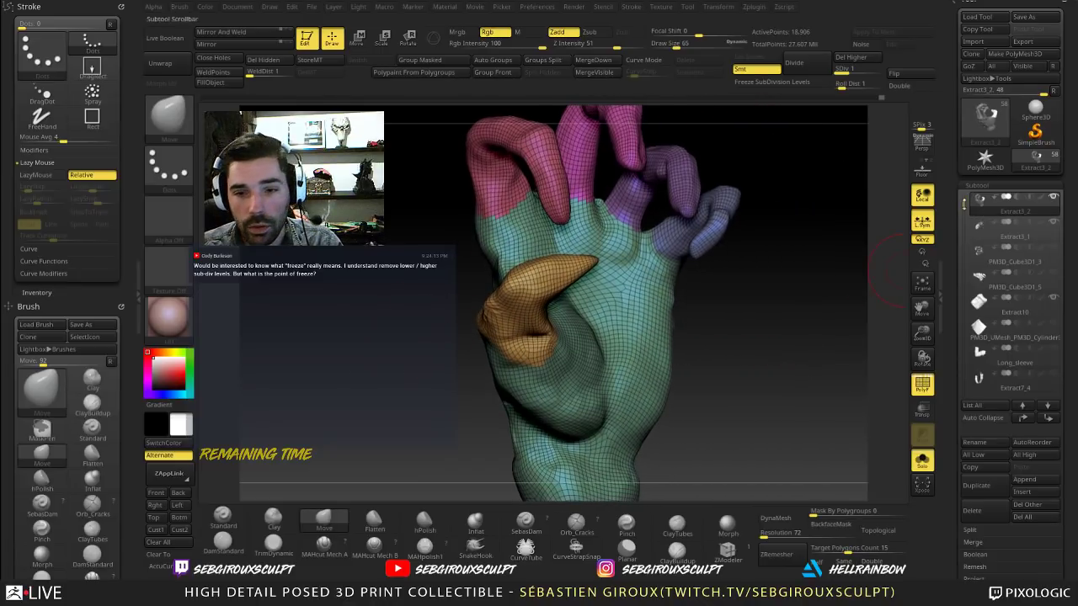
drag(830, 244, 811, 213)
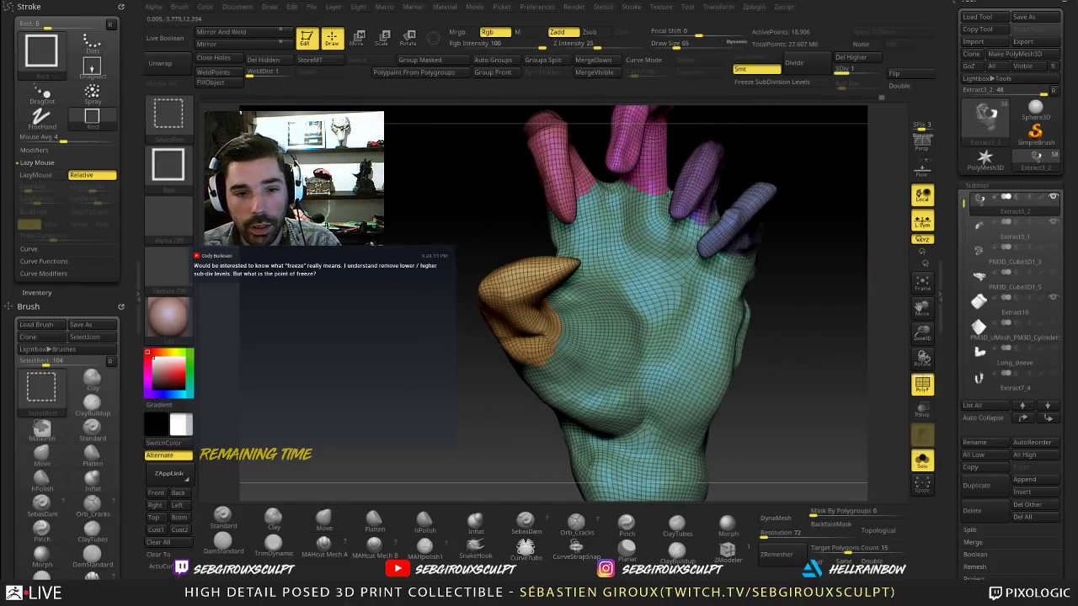
Step: Isolate the middle finger without its wireframe and raise the subdivision level to 2 for ClayTubes sculpting
ctrl+shift+click(652, 146)
mouse_move(765, 142)
alt+mouse_down()
mouse_move(741, 224)
mouse_move(746, 168)
mouse_move(749, 192)
mouse_move(740, 182)
alt+mouse_up()
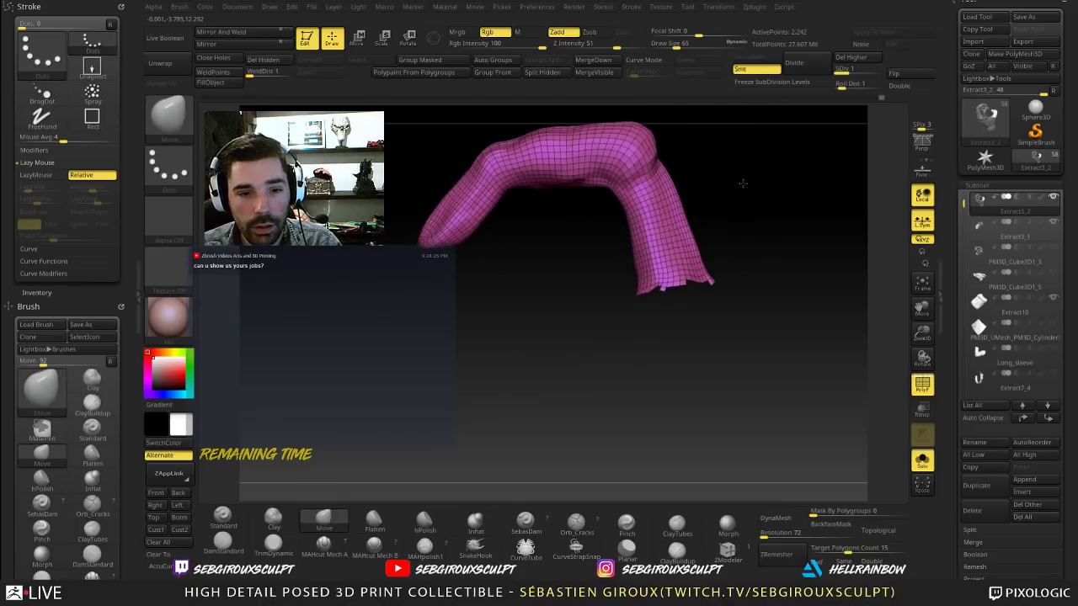
key(b)
key(c)
key(t)
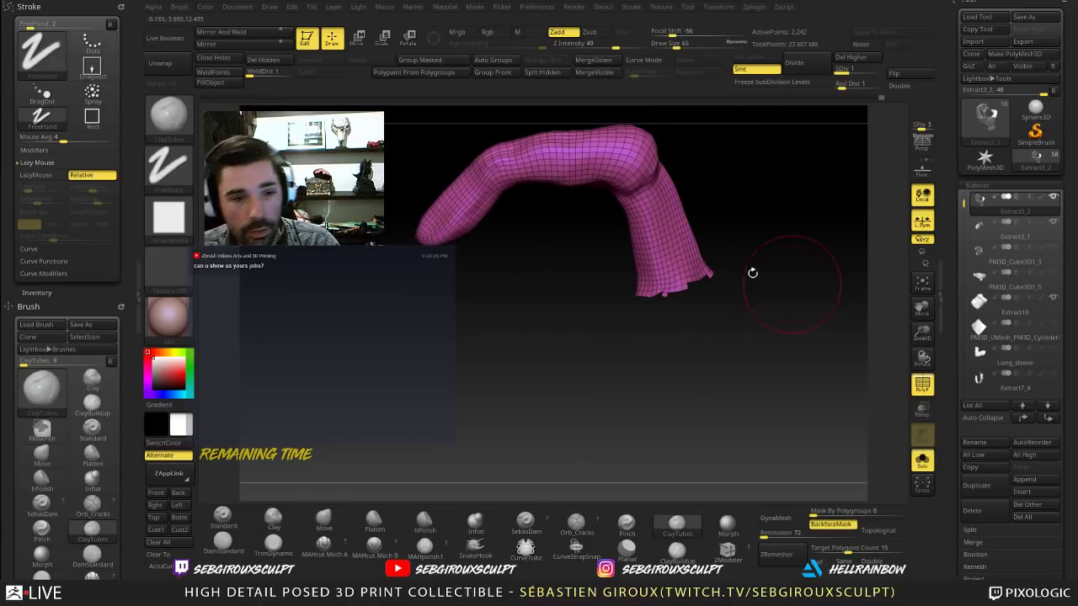
click(922, 385)
mouse_move(817, 303)
alt+mouse_down()
mouse_move(835, 357)
mouse_move(842, 328)
alt+mouse_up()
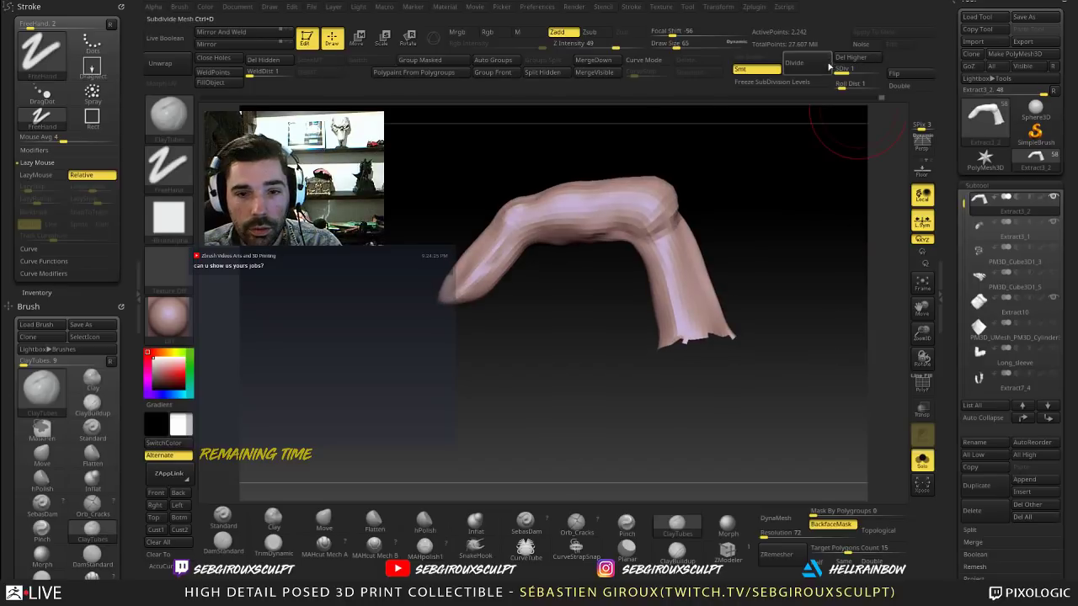
click(857, 73)
Step: Build up fleshy volume and folds along the inner side and flanks of the middle finger's central segment with ClayTubes
drag(830, 169, 796, 223)
mouse_move(600, 229)
mouse_down()
mouse_move(613, 237)
mouse_move(552, 239)
mouse_up()
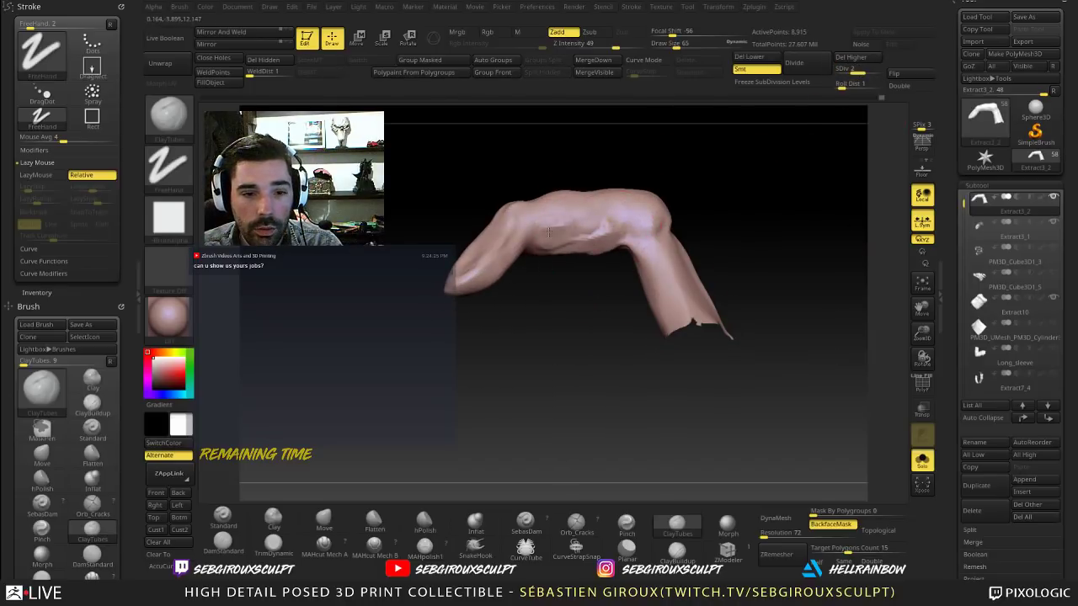
mouse_move(568, 291)
mouse_down()
mouse_move(579, 245)
mouse_move(558, 242)
mouse_move(588, 271)
mouse_move(521, 241)
mouse_move(598, 284)
mouse_move(559, 251)
mouse_up()
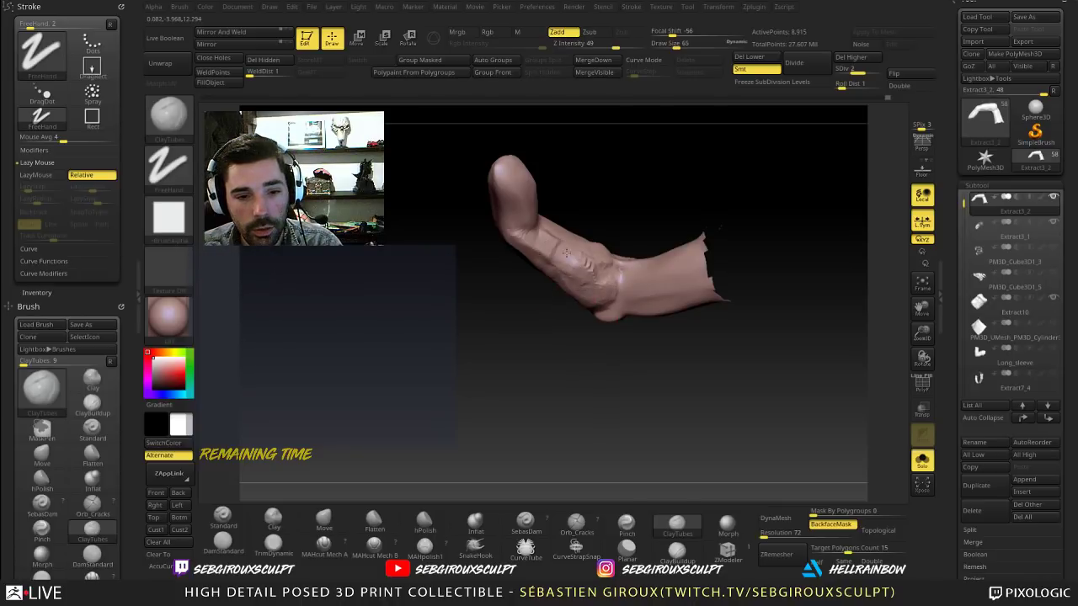
mouse_move(599, 285)
mouse_down()
mouse_move(613, 309)
mouse_move(589, 276)
mouse_move(622, 284)
mouse_up()
mouse_move(720, 227)
mouse_down()
mouse_move(642, 216)
mouse_move(700, 219)
mouse_move(674, 224)
mouse_up()
mouse_move(604, 251)
mouse_down()
mouse_move(611, 264)
mouse_move(596, 266)
mouse_move(663, 249)
mouse_move(600, 220)
mouse_move(609, 236)
mouse_move(601, 210)
mouse_up()
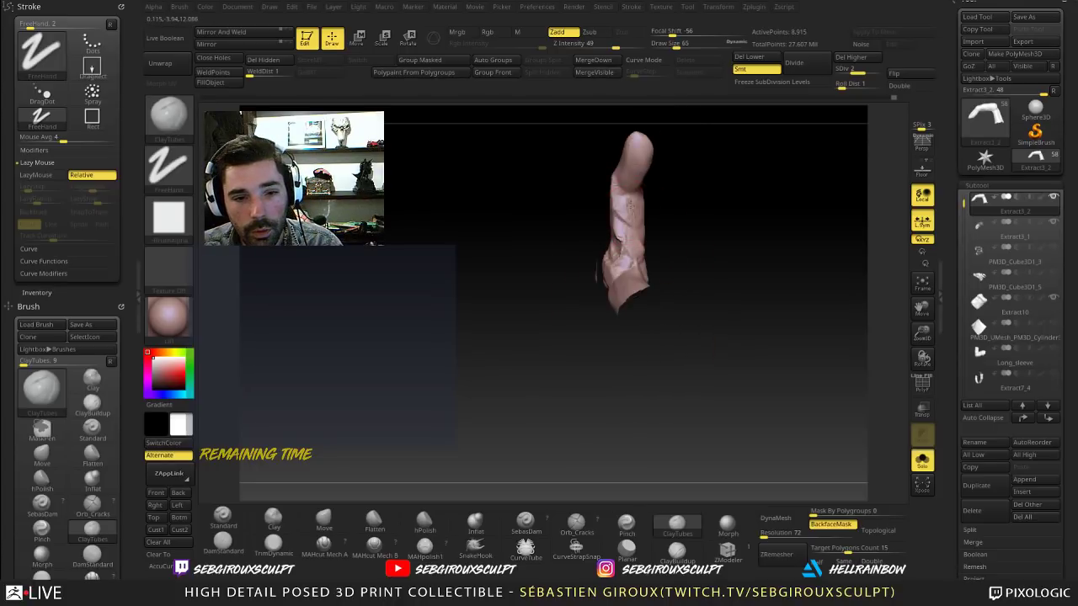
drag(694, 227, 610, 249)
mouse_move(725, 245)
mouse_down()
mouse_move(684, 239)
mouse_move(699, 224)
mouse_move(616, 199)
mouse_up()
drag(587, 250, 598, 237)
mouse_move(661, 226)
mouse_down()
mouse_move(654, 256)
mouse_move(663, 221)
mouse_move(668, 260)
mouse_up()
mouse_move(712, 254)
mouse_down()
mouse_move(655, 243)
mouse_move(665, 207)
mouse_move(660, 245)
mouse_move(684, 258)
mouse_move(735, 252)
mouse_move(734, 229)
mouse_up()
Step: Smooth the rough clay buildup on the inner side of the middle finger's central segment
mouse_move(735, 253)
right_down()
mouse_move(716, 255)
mouse_move(724, 261)
right_up()
key(shift)
shift+drag(726, 262, 738, 276)
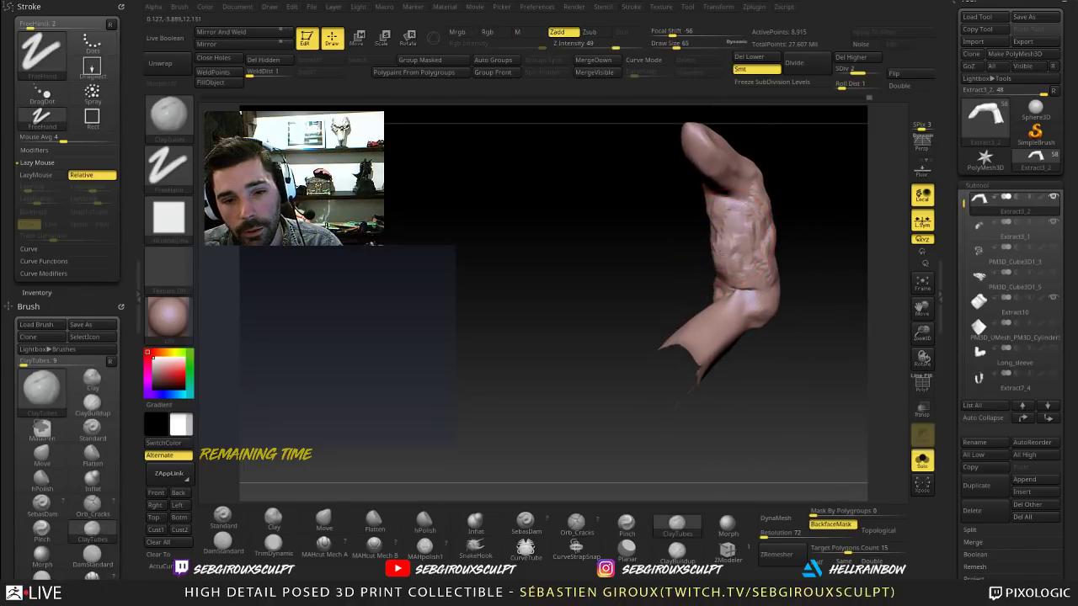
right_drag(732, 237, 736, 251)
key(shift)
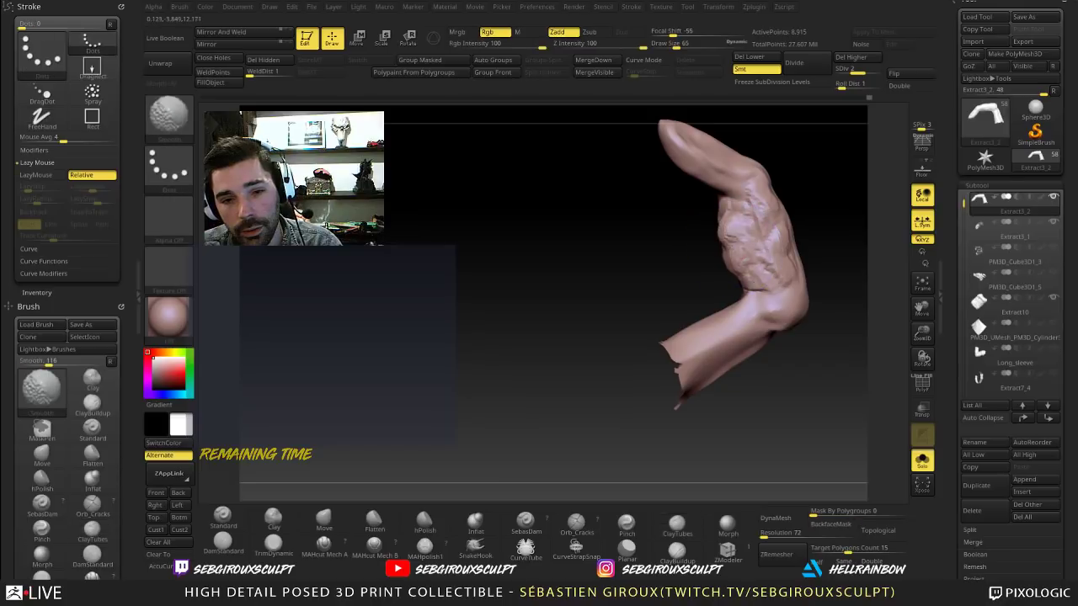
mouse_move(726, 253)
shift+mouse_down()
mouse_move(729, 263)
mouse_move(739, 256)
shift+mouse_up()
mouse_move(740, 256)
right_down()
mouse_move(674, 245)
mouse_move(597, 279)
mouse_move(577, 271)
right_up()
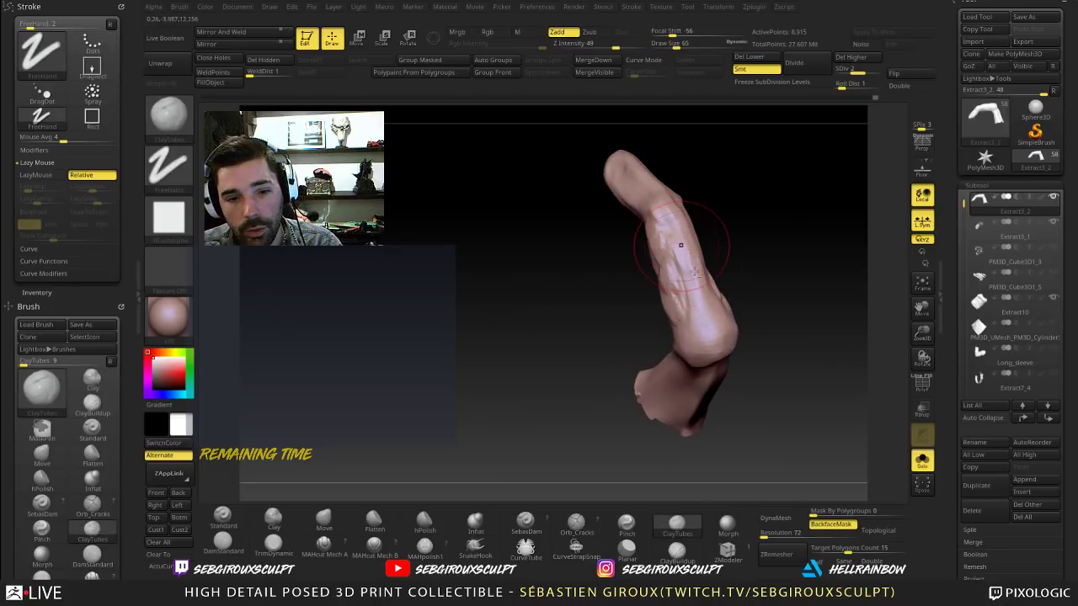
Step: Shape the back of the middle finger's central segment and the distal knuckle with ClayTubes, smoothing the strokes
right_drag(695, 284, 758, 308)
mouse_move(694, 263)
mouse_down()
mouse_move(696, 249)
mouse_move(690, 264)
mouse_up()
right_drag(684, 263, 737, 268)
mouse_move(695, 258)
shift+mouse_down()
mouse_move(687, 261)
mouse_move(705, 264)
shift+mouse_up()
mouse_move(762, 269)
ctrl+right_down()
mouse_move(770, 232)
mouse_move(712, 218)
mouse_move(726, 260)
mouse_move(705, 257)
ctrl+right_up()
drag(621, 220, 630, 233)
right_drag(665, 237, 628, 223)
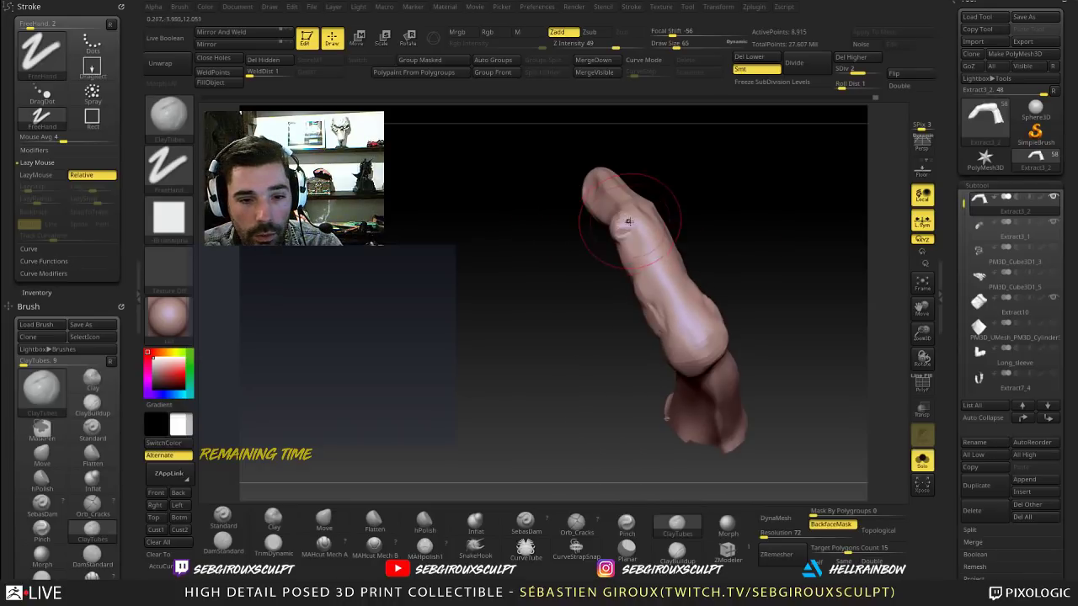
mouse_move(628, 221)
mouse_down()
mouse_move(642, 213)
mouse_move(621, 221)
mouse_up()
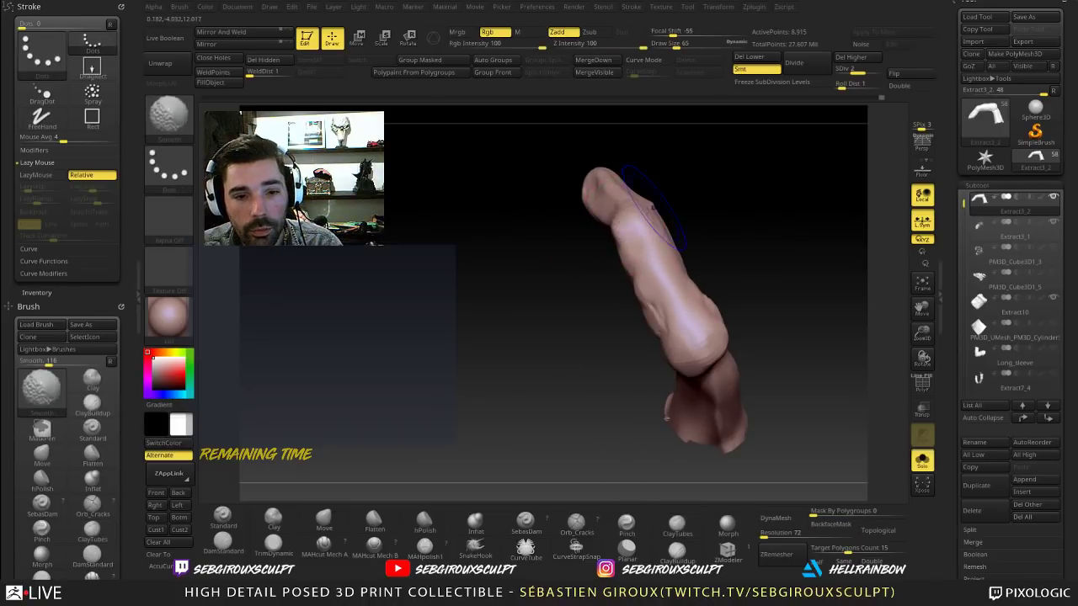
right_drag(665, 208, 723, 187)
Step: Carve skin creases around the middle finger's distal joint with DamStandard at draw size 38
drag(590, 242, 580, 261)
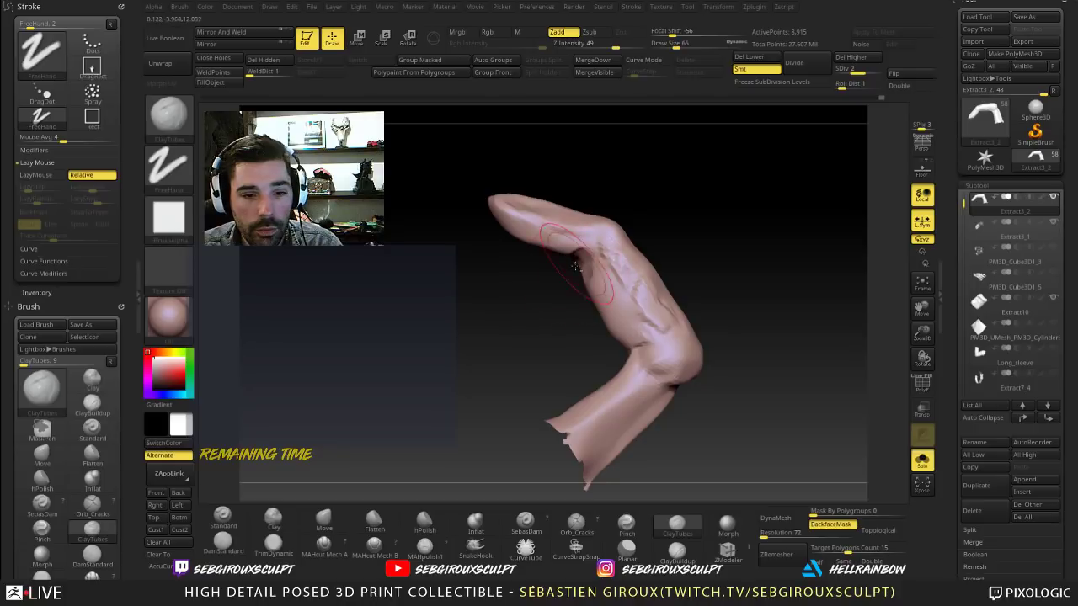
right_drag(531, 304, 484, 341)
click(223, 543)
right_drag(370, 438, 471, 362)
key(space)
drag(592, 247, 549, 264)
right_drag(484, 341, 404, 362)
mouse_move(555, 258)
mouse_down()
mouse_move(539, 266)
mouse_move(567, 271)
mouse_move(564, 263)
mouse_up()
Step: Add volume around the creases and knuckle of the middle finger's distal joint with the Clay brush
click(273, 519)
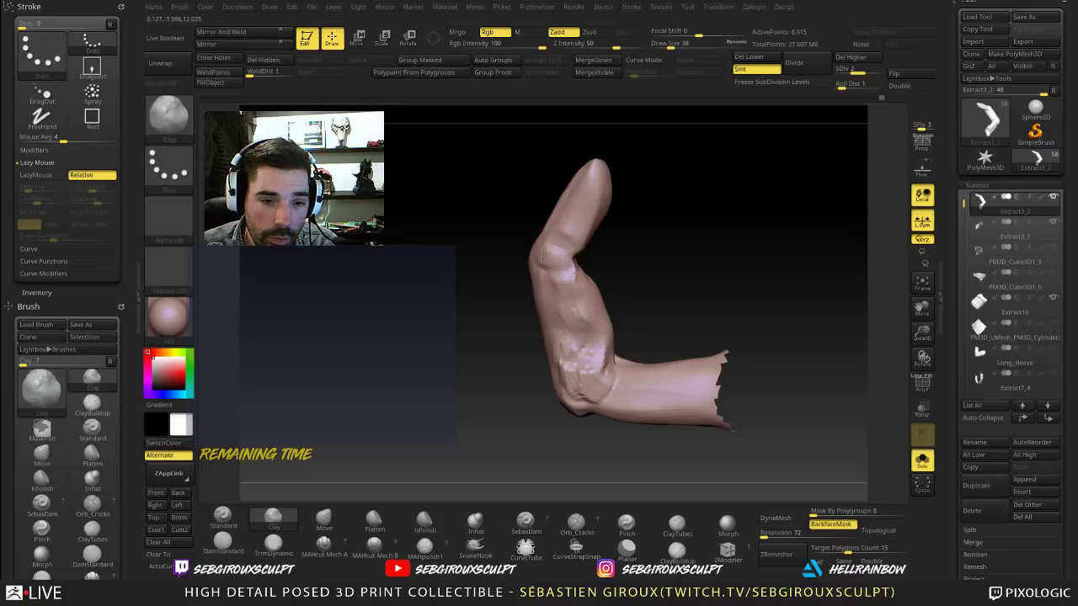
drag(630, 254, 543, 259)
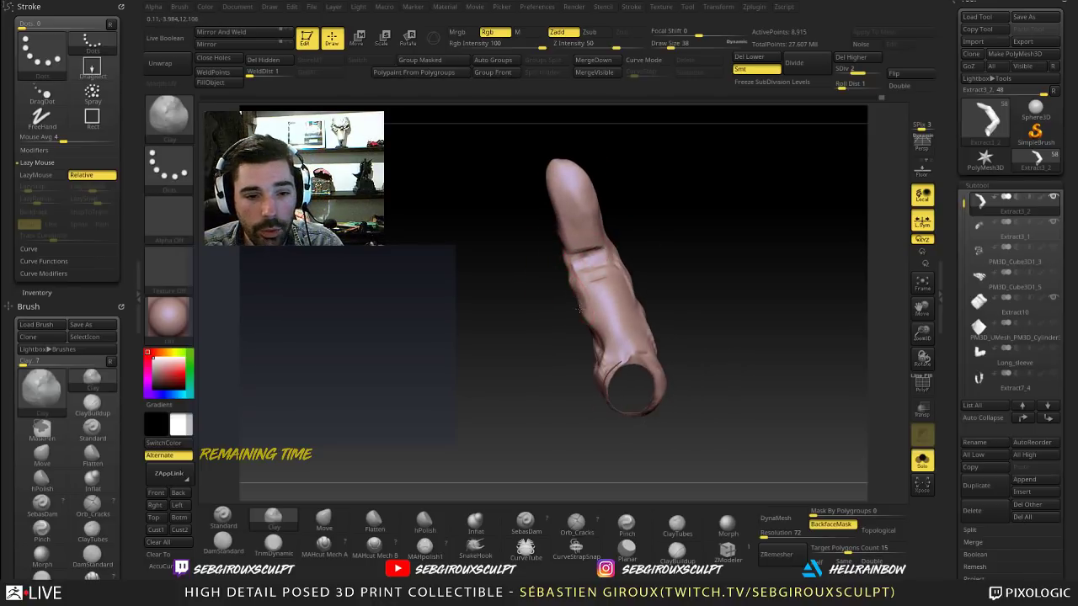
drag(686, 255, 593, 260)
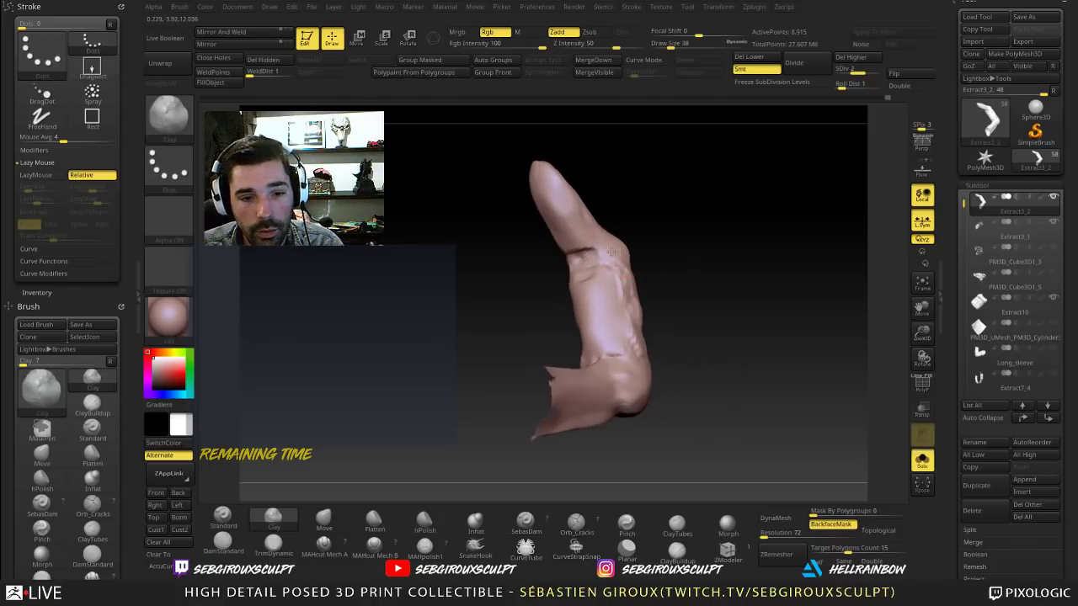
drag(676, 240, 631, 246)
mouse_move(714, 207)
mouse_down()
mouse_move(679, 202)
mouse_move(713, 171)
mouse_move(648, 195)
mouse_move(648, 175)
mouse_up()
Step: Reshape the middle finger's tip with the Move brush at draw size 108
key(space)
key(space)
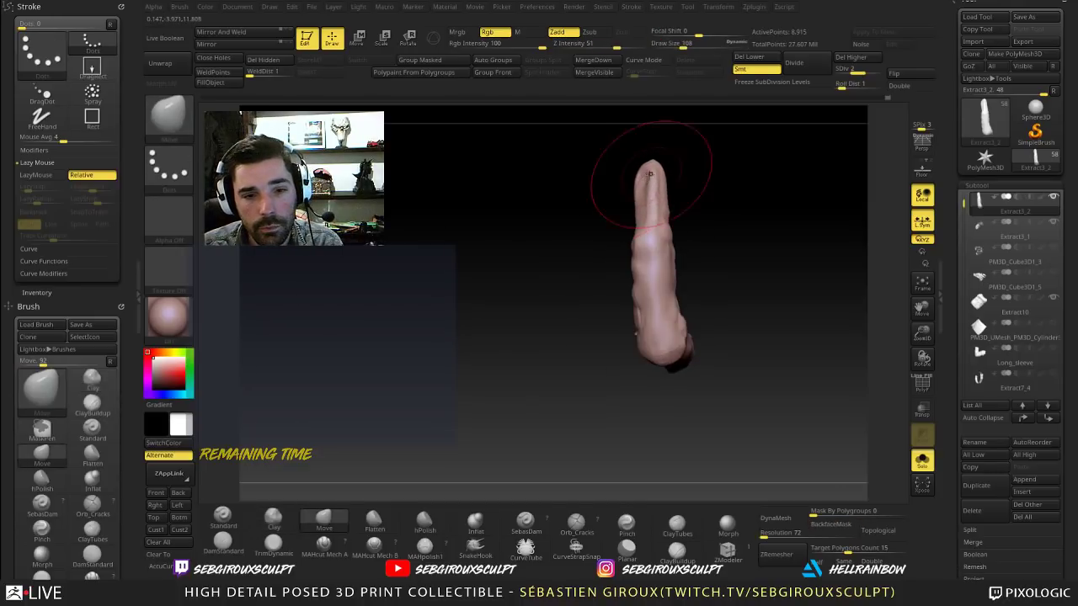
right_click(656, 190)
mouse_move(667, 194)
mouse_down()
mouse_move(681, 166)
mouse_move(695, 180)
mouse_move(652, 168)
mouse_move(649, 202)
mouse_move(752, 359)
mouse_up()
Step: Fill out the sides of the middle fingertip with the Clay brush at draw size 42
key([)
key(b)
key(c)
key(l)
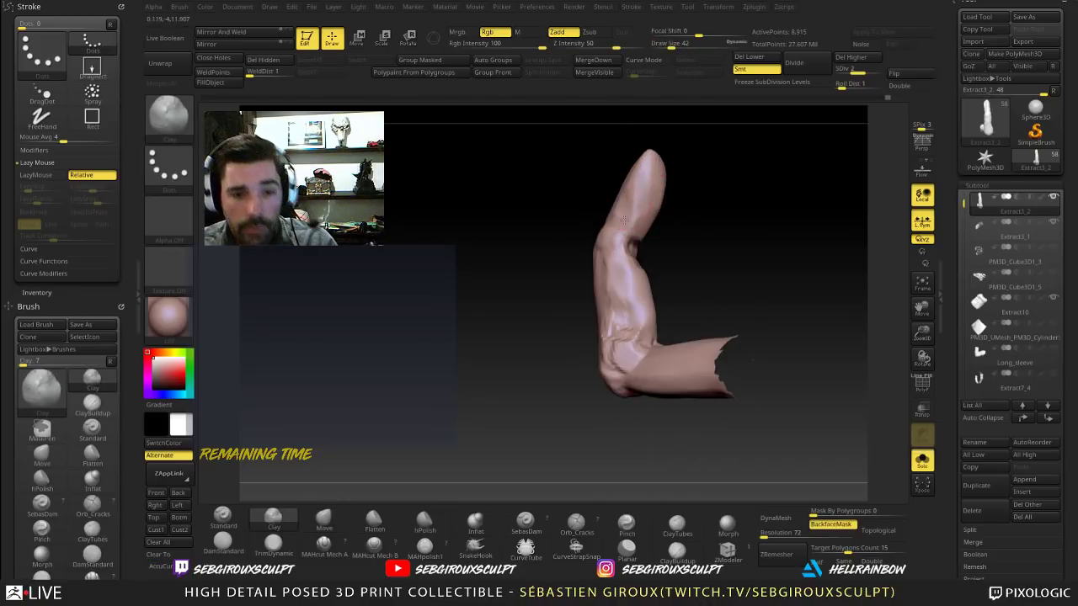
drag(680, 211, 700, 147)
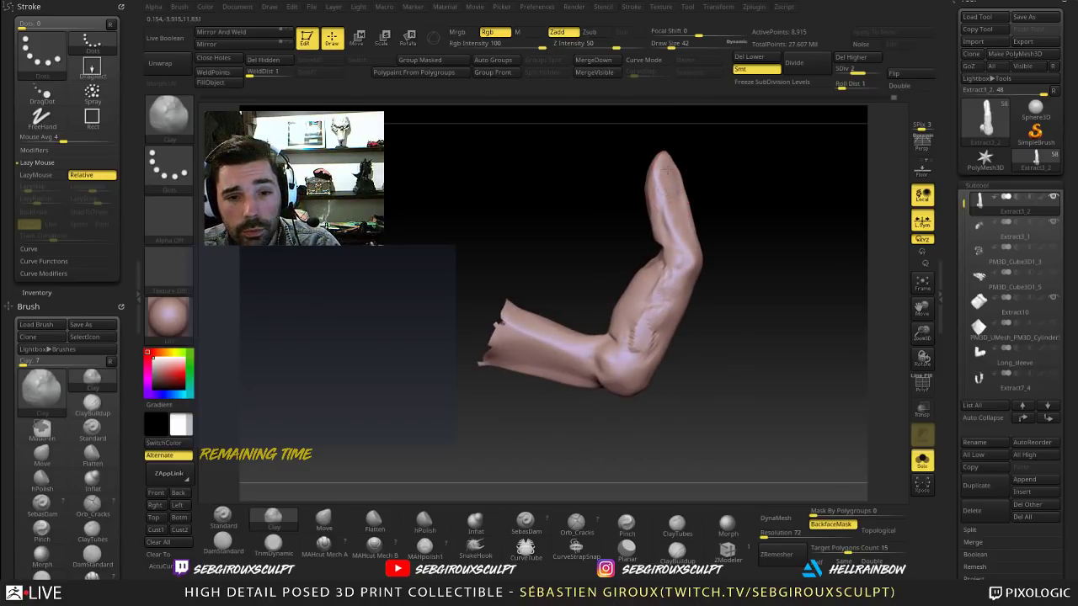
mouse_move(684, 155)
mouse_down()
mouse_move(673, 176)
mouse_move(665, 166)
mouse_move(676, 187)
mouse_up()
Step: Refine the silhouette of the middle finger's end segment with the Move brush and smooth its surface
key(b)
key(m)
key(v)
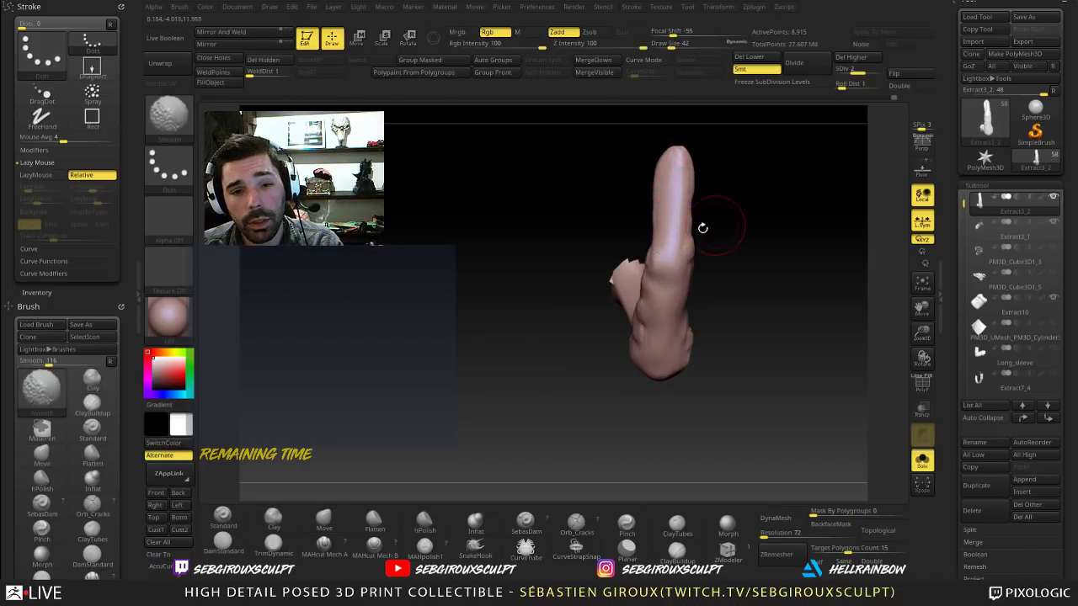
mouse_move(702, 228)
mouse_down()
mouse_move(592, 226)
mouse_move(563, 263)
mouse_up()
mouse_move(562, 263)
alt+mouse_down()
mouse_move(586, 313)
mouse_move(568, 317)
alt+mouse_up()
Step: Define the fold at the middle finger's distal joint, alternating DamStandard creases with Clay volume
key(b)
key(c)
key(l)
click(231, 547)
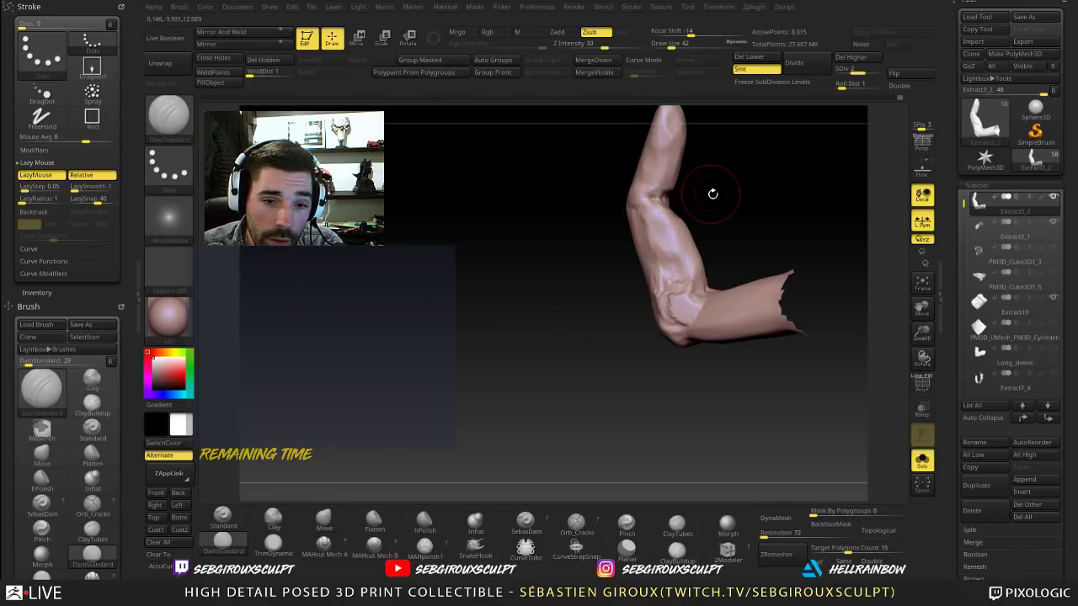
drag(712, 194, 672, 194)
key(b)
key(c)
key(l)
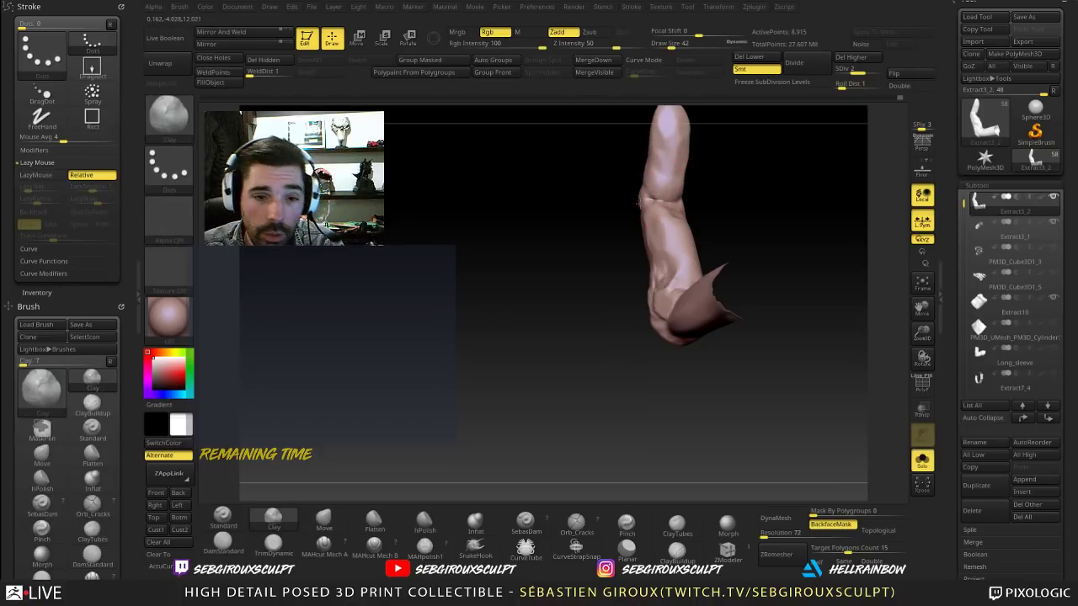
drag(734, 218, 780, 188)
alt+drag(779, 189, 736, 197)
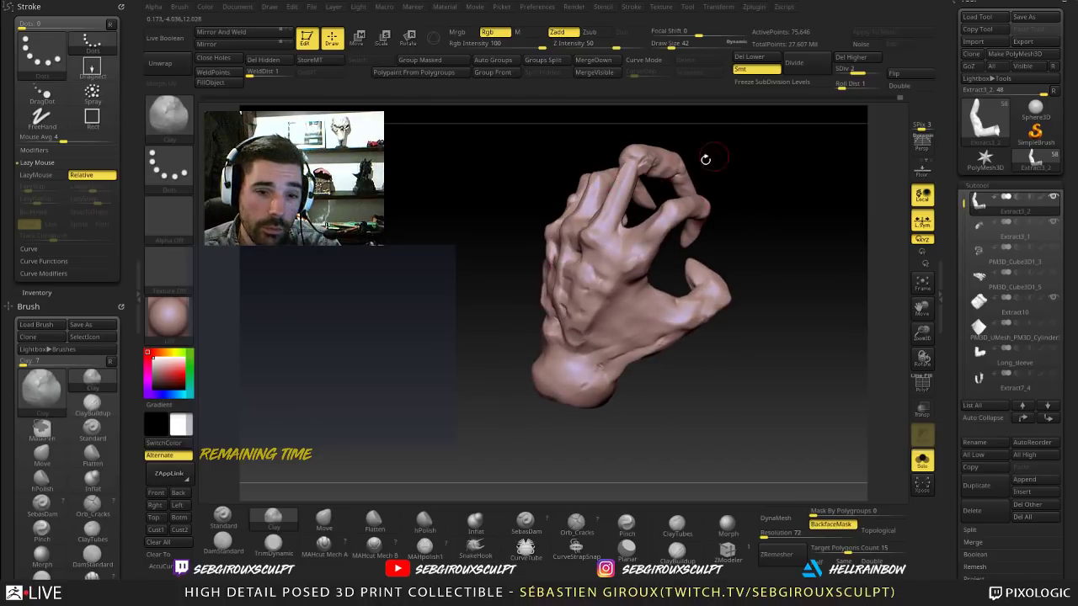
Step: Isolate the middle finger and build up its base segment with the Clay brush at draw size 42
drag(705, 160, 783, 179)
ctrl+shift+click(706, 195)
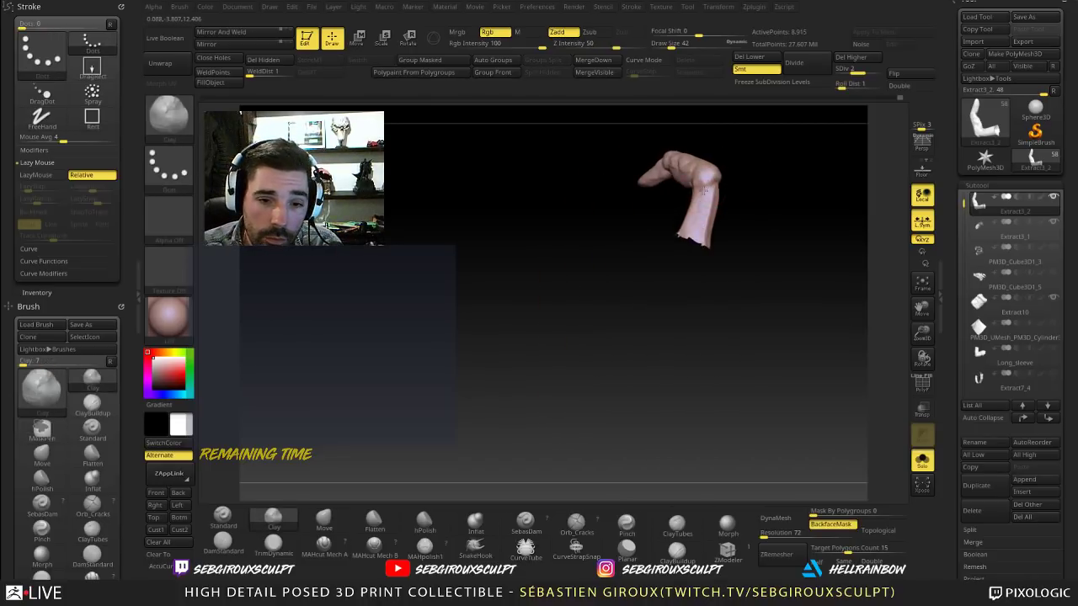
drag(739, 206, 704, 198)
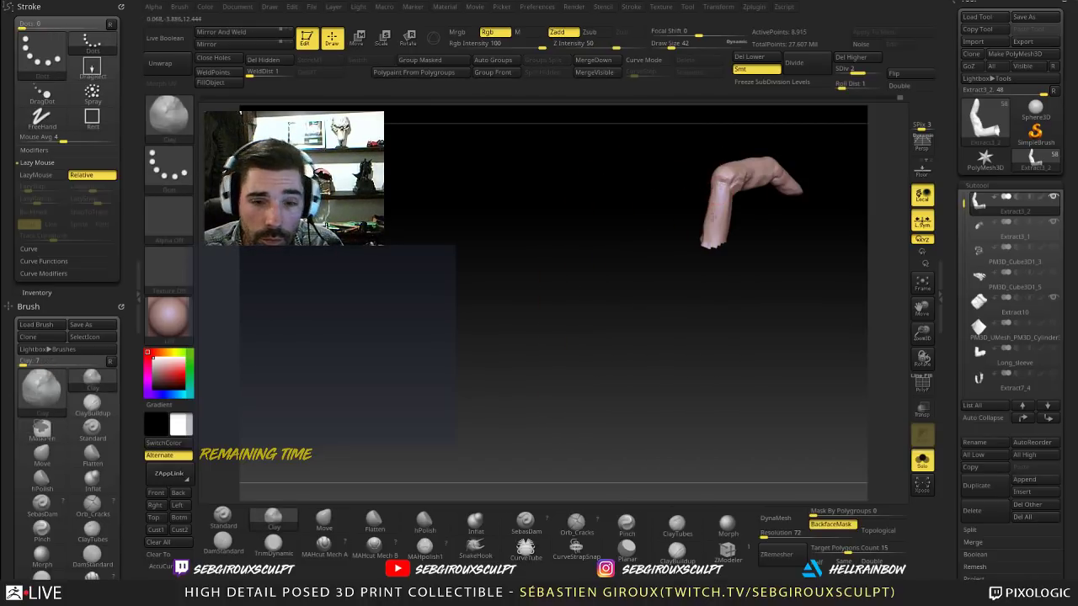
right_drag(731, 278, 739, 304)
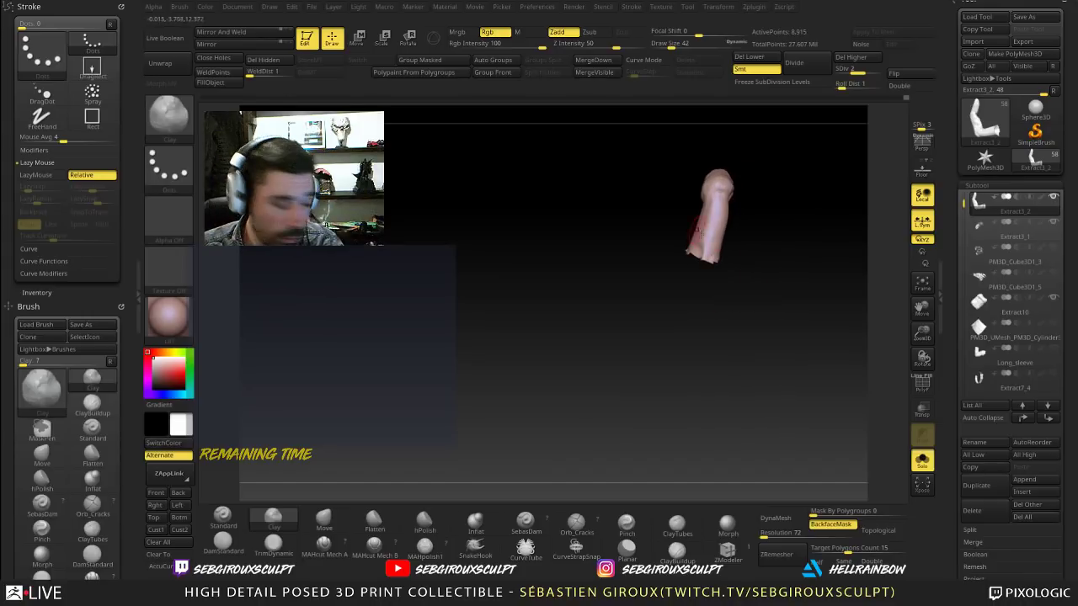
right_drag(697, 252, 703, 252)
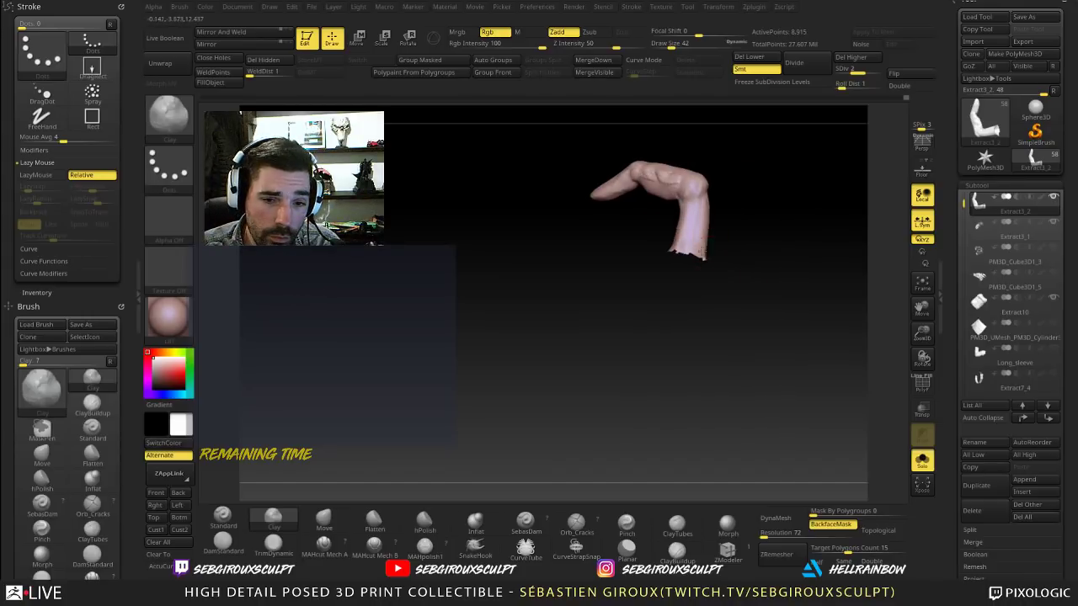
right_drag(687, 213, 628, 266)
right_drag(776, 224, 767, 230)
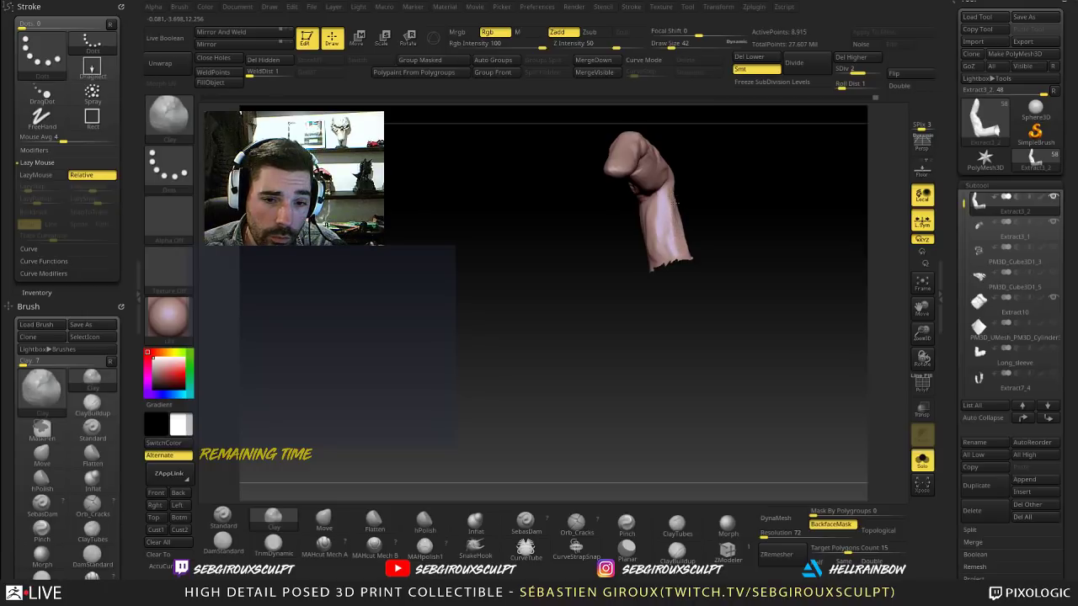
Step: Sculpt the side planes and underside of the middle finger's base segment with Clay strokes
right_drag(674, 202, 679, 223)
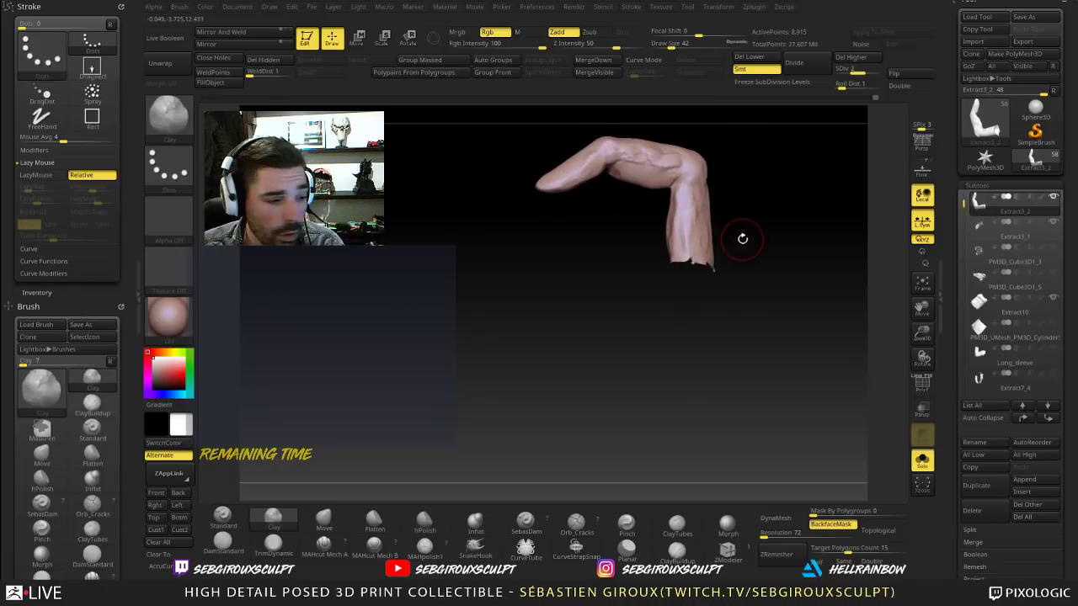
alt+right_drag(742, 239, 746, 282)
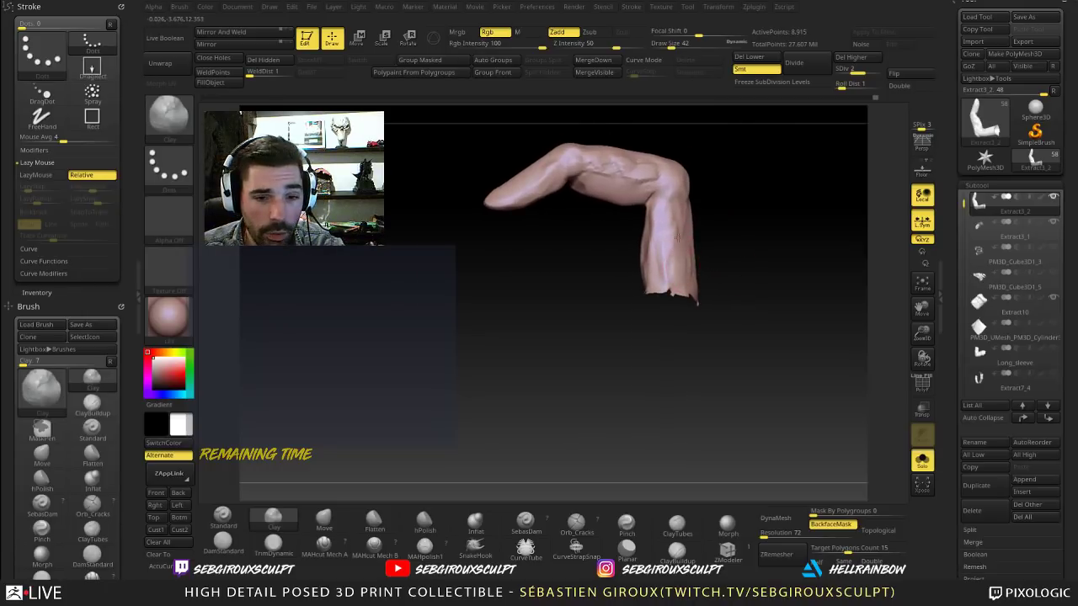
mouse_move(721, 217)
right_down()
mouse_move(736, 219)
mouse_move(752, 257)
right_up()
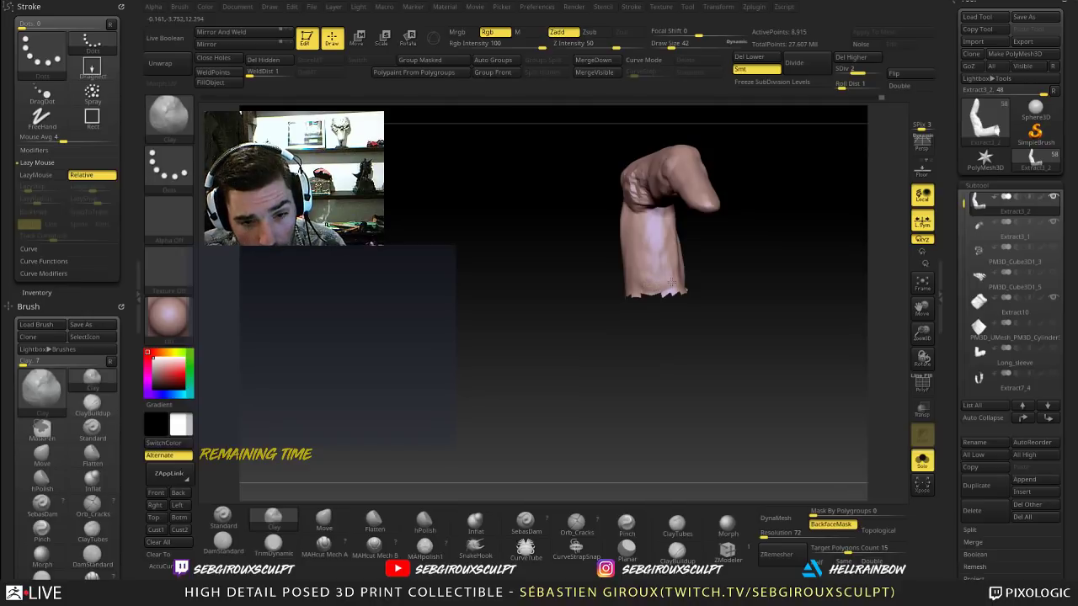
right_drag(702, 272, 731, 269)
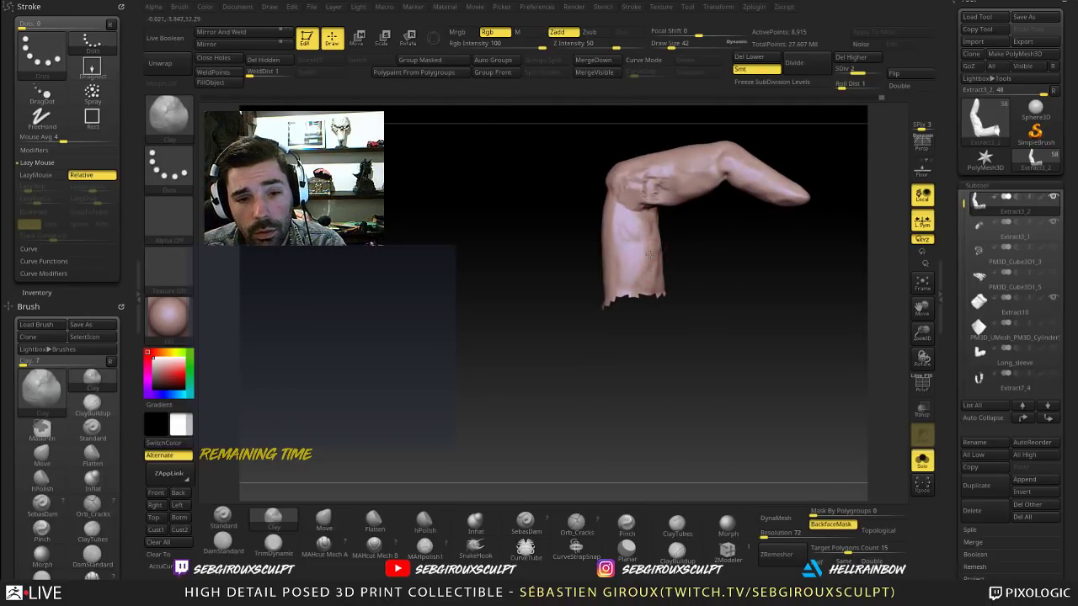
right_drag(696, 272, 638, 288)
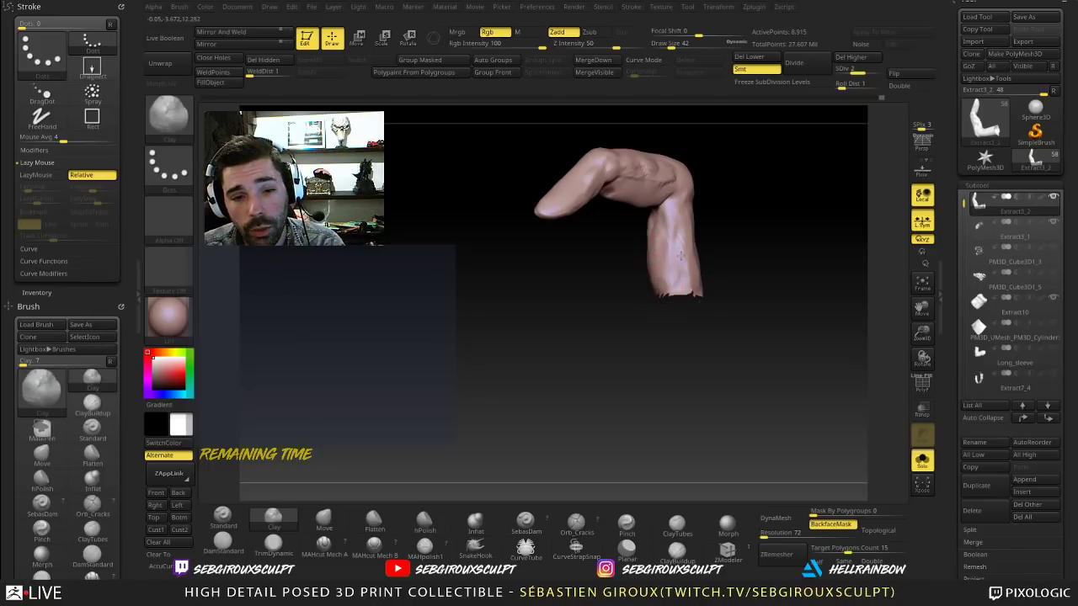
mouse_move(657, 211)
right_down()
mouse_move(715, 202)
mouse_move(753, 264)
mouse_move(756, 294)
mouse_move(738, 292)
mouse_move(776, 318)
right_up()
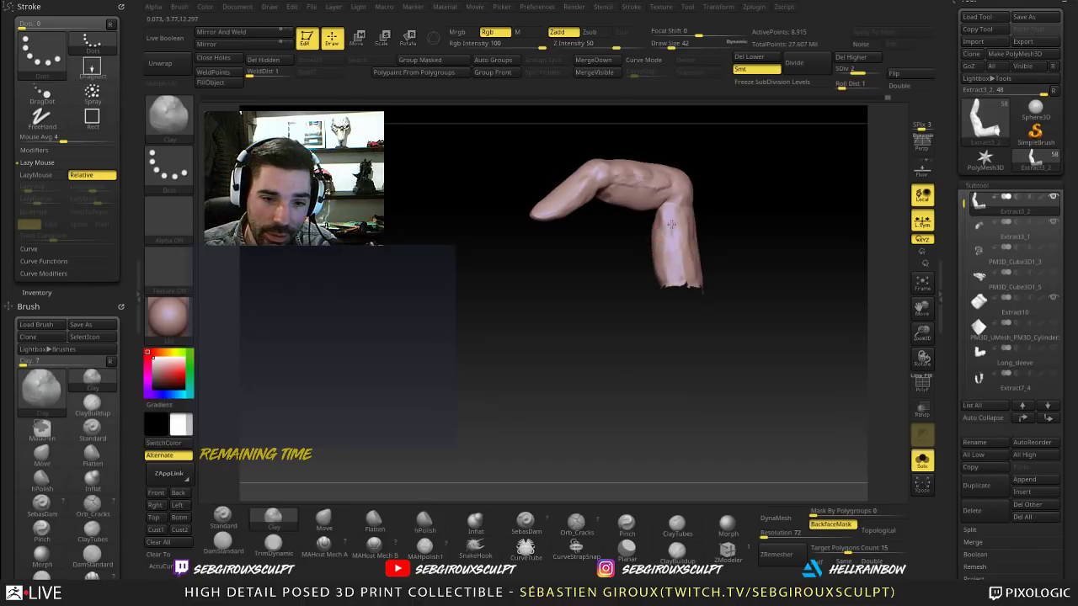
drag(724, 235, 756, 240)
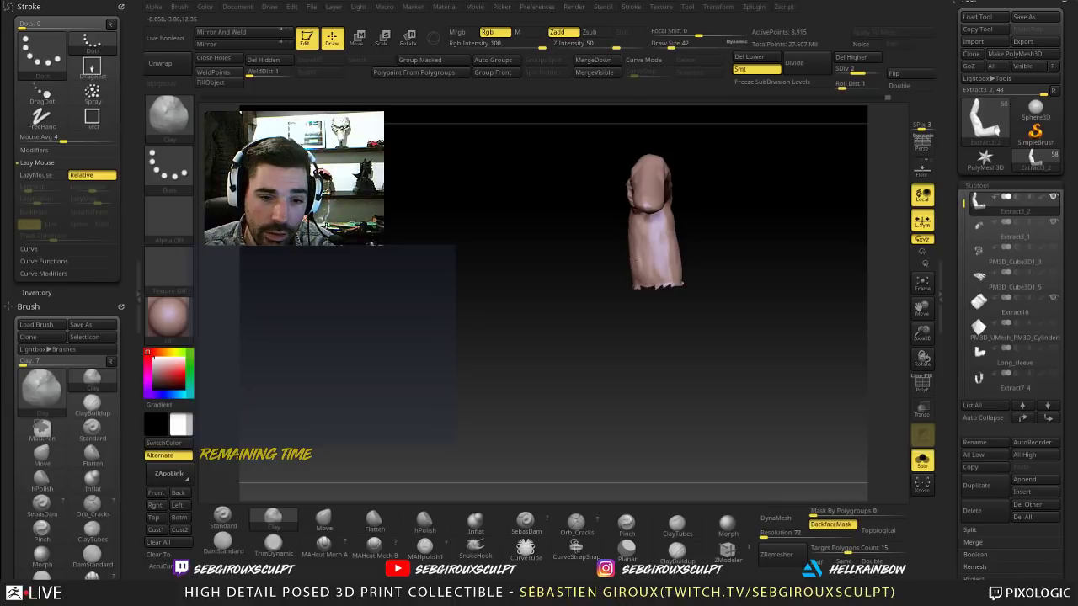
drag(583, 274, 618, 266)
drag(687, 231, 704, 224)
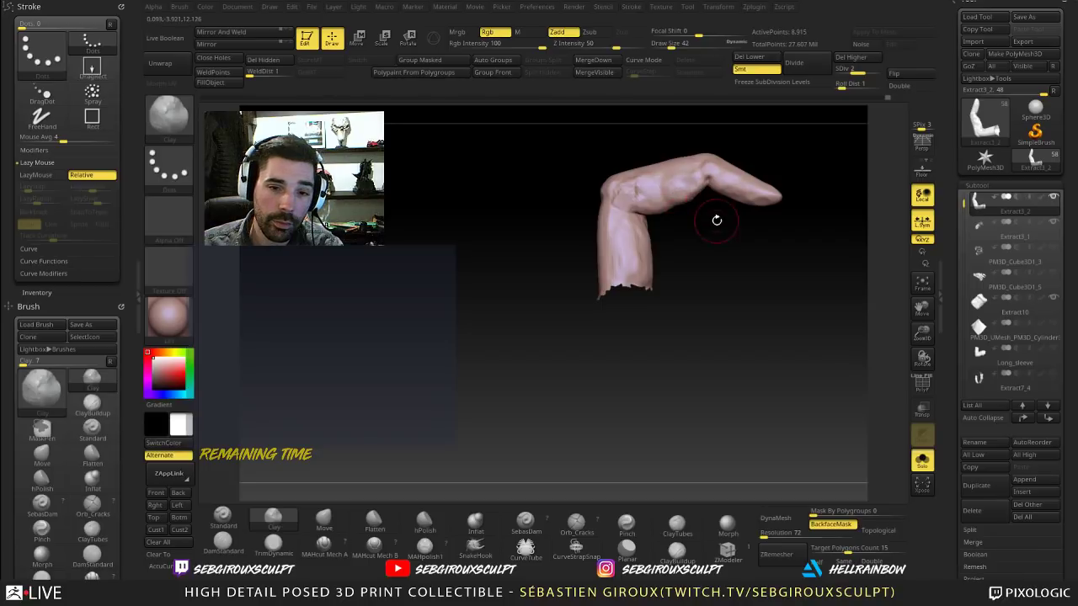
drag(717, 220, 718, 217)
Step: Refine the middle finger's silhouette with the Move brush at draw size 78 and bring back the whole hand
key(b)
key(m)
key(v)
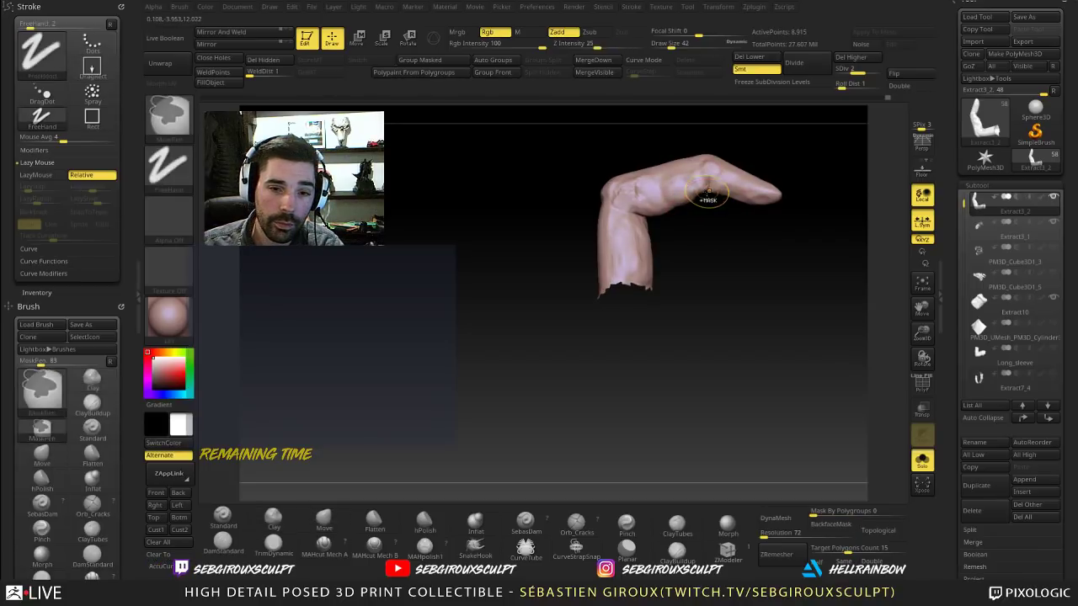
drag(716, 216, 632, 203)
mouse_move(707, 217)
right_down()
mouse_move(717, 189)
mouse_move(670, 193)
mouse_move(736, 180)
mouse_move(760, 154)
mouse_move(675, 214)
mouse_move(661, 202)
mouse_move(746, 212)
mouse_move(739, 208)
mouse_move(744, 248)
mouse_move(687, 257)
mouse_move(714, 263)
mouse_move(702, 255)
mouse_move(720, 225)
mouse_move(730, 271)
mouse_move(794, 230)
mouse_move(781, 229)
mouse_move(819, 294)
right_up()
key(2)
key(b)
key(m)
key(v)
right_drag(819, 295, 751, 233)
key(space)
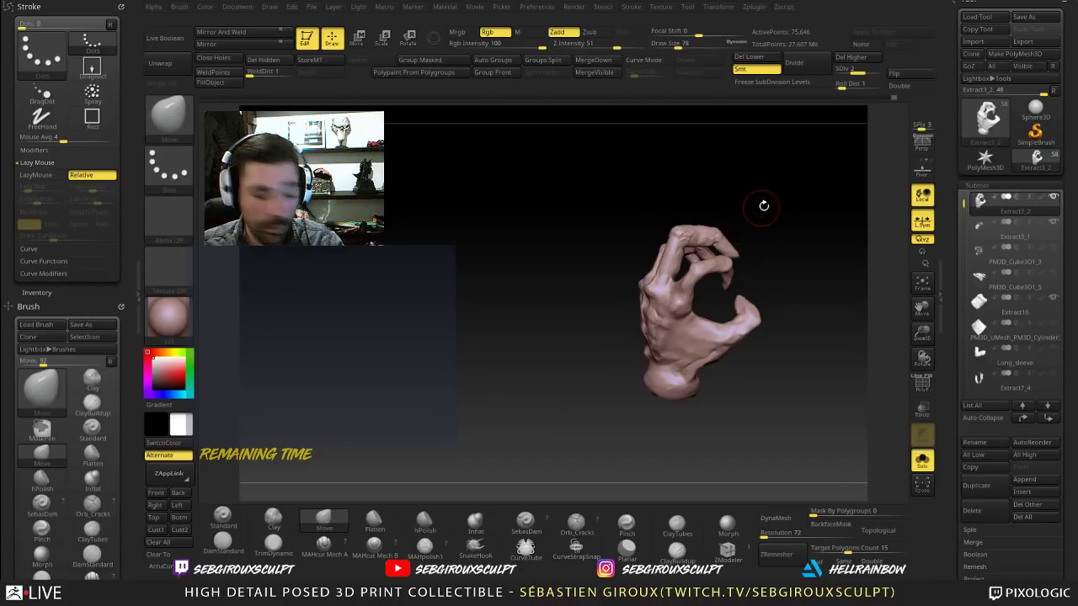
Step: Isolate the middle finger, mask its two outer segments beyond the middle knuckle and soften the mask edge
mouse_move(746, 211)
mouse_down()
mouse_move(726, 226)
mouse_move(797, 222)
mouse_up()
ctrl+shift+click(699, 237)
mouse_move(741, 191)
mouse_down()
mouse_move(823, 188)
mouse_move(809, 228)
mouse_up()
ctrl+drag(673, 180, 734, 256)
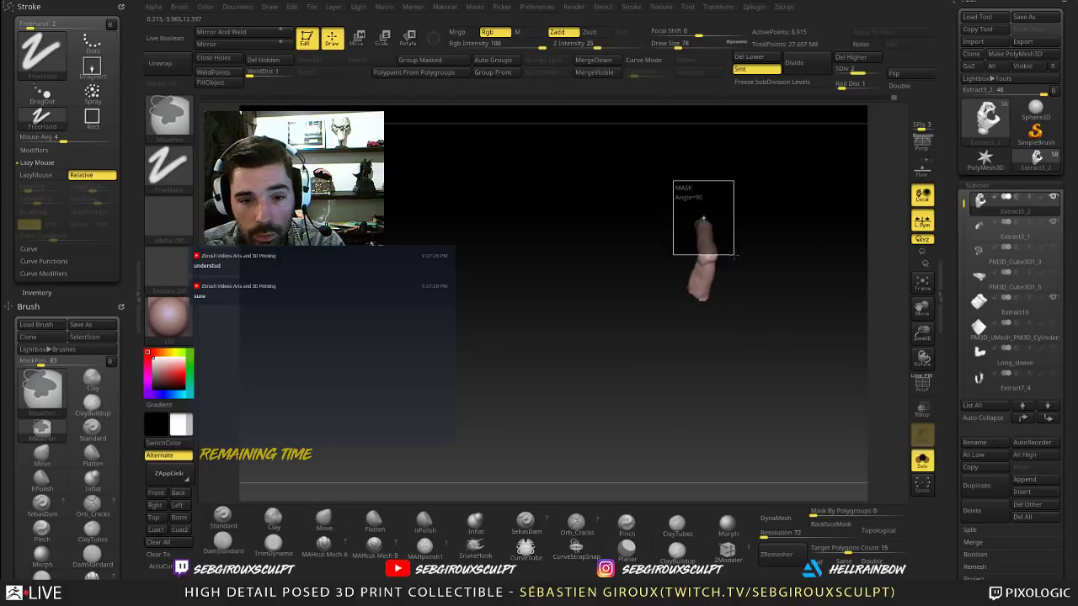
ctrl+right_drag(707, 268, 762, 304)
drag(773, 309, 686, 278)
ctrl+click(651, 251)
key(ctrl)
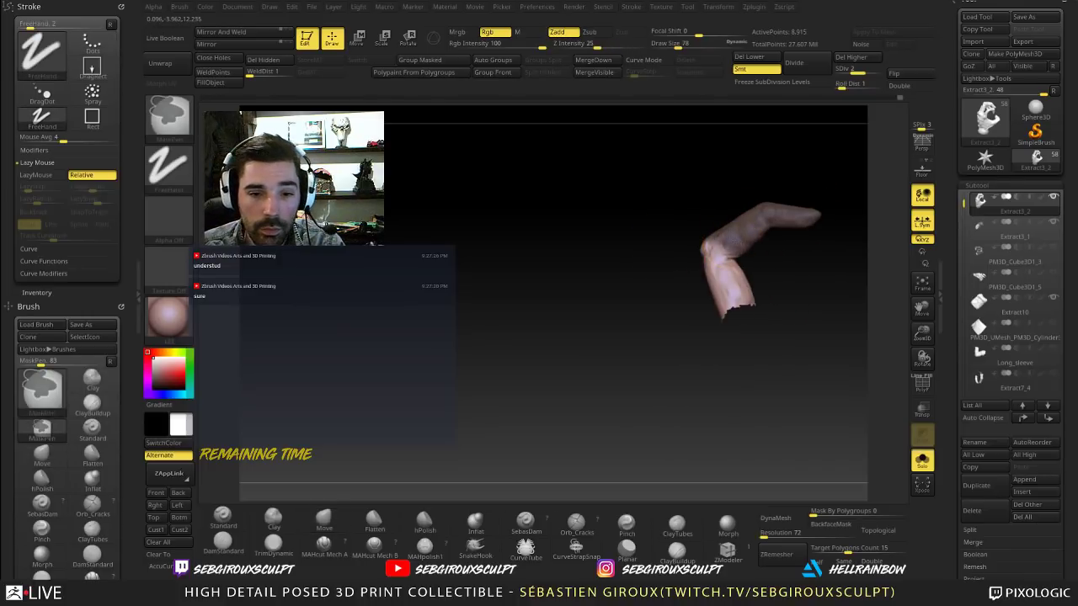
mouse_move(745, 245)
right_down()
mouse_move(723, 230)
mouse_move(765, 245)
right_up()
ctrl+click(746, 245)
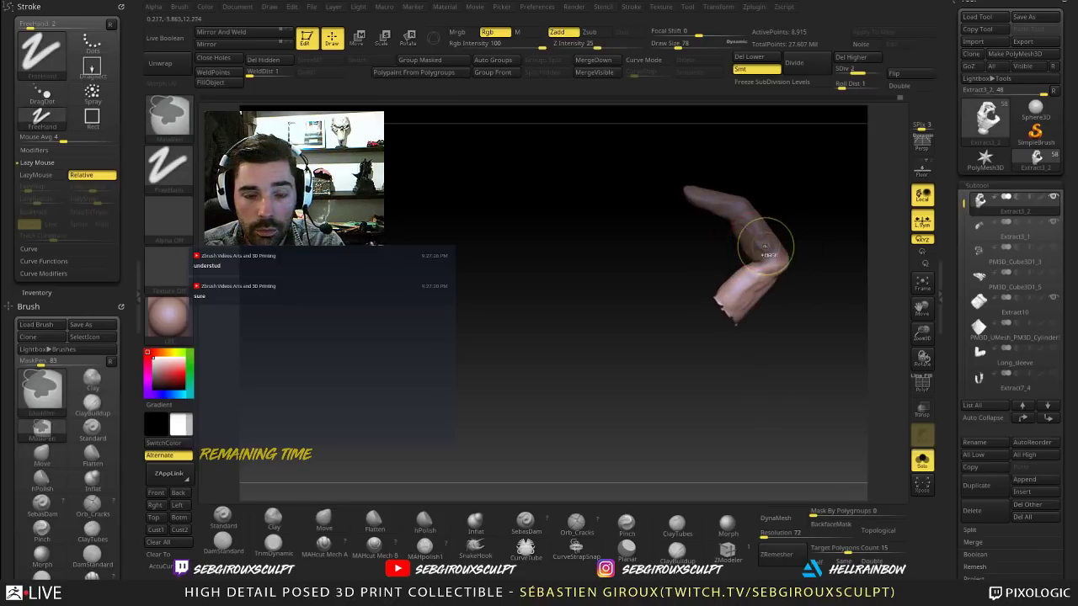
Step: Invert the mask and bend the middle finger's outer segments about the knuckle with Transpose Rotate, checking against the whole hand
mouse_move(827, 231)
alt+mouse_down()
mouse_move(826, 197)
mouse_move(824, 231)
alt+mouse_up()
alt+drag(651, 261, 649, 291)
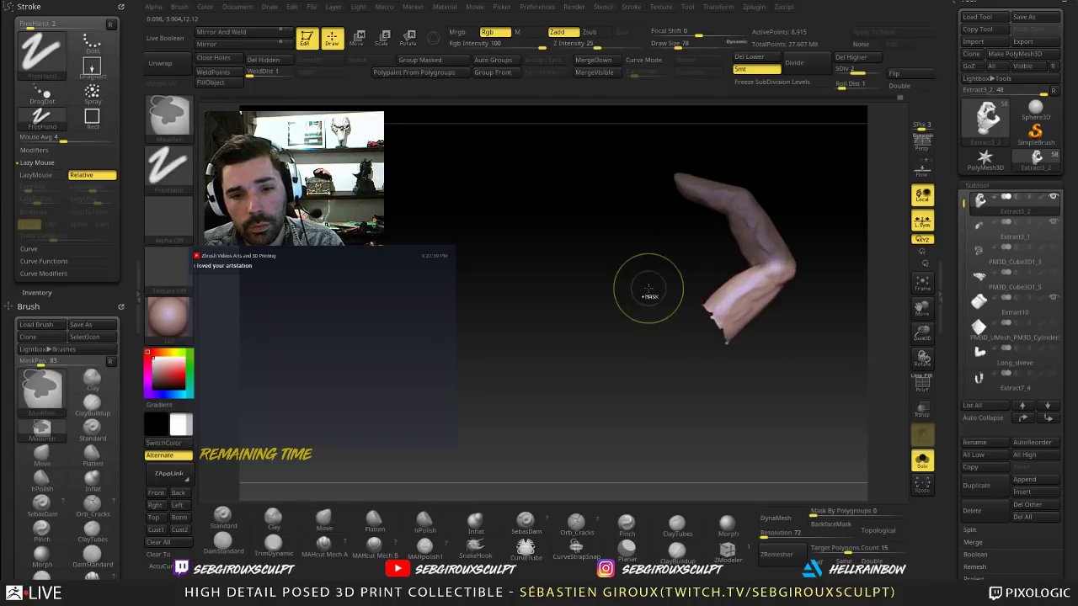
ctrl+click(649, 293)
click(408, 38)
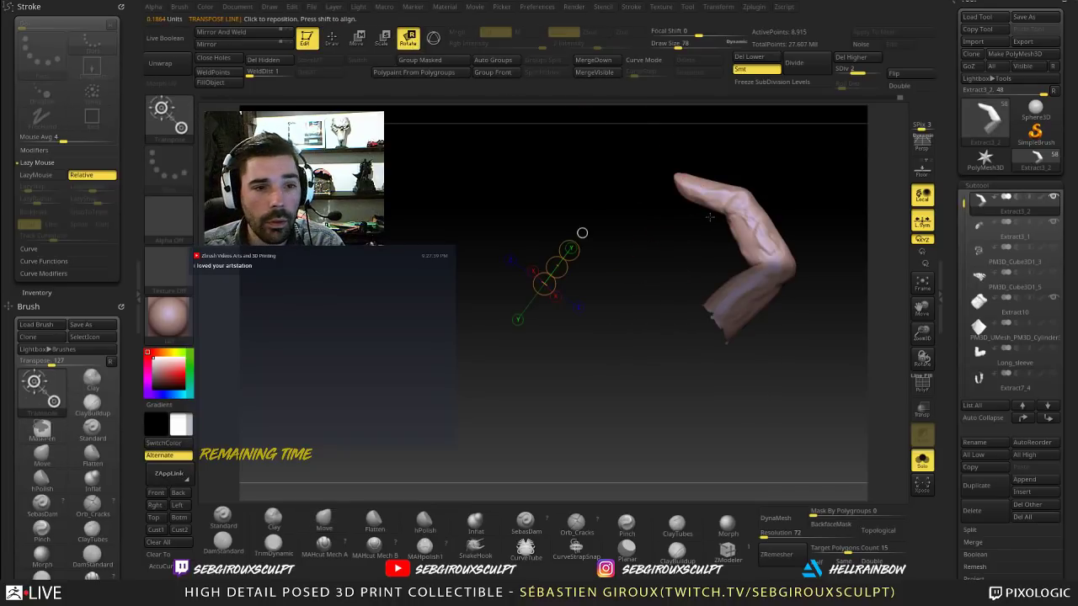
mouse_move(775, 265)
mouse_down()
mouse_move(738, 204)
mouse_move(720, 220)
mouse_up()
alt+drag(685, 248, 680, 225)
ctrl+shift+click(587, 256)
mouse_move(580, 291)
mouse_down()
mouse_move(540, 178)
mouse_move(570, 202)
mouse_move(593, 269)
mouse_move(616, 249)
mouse_up()
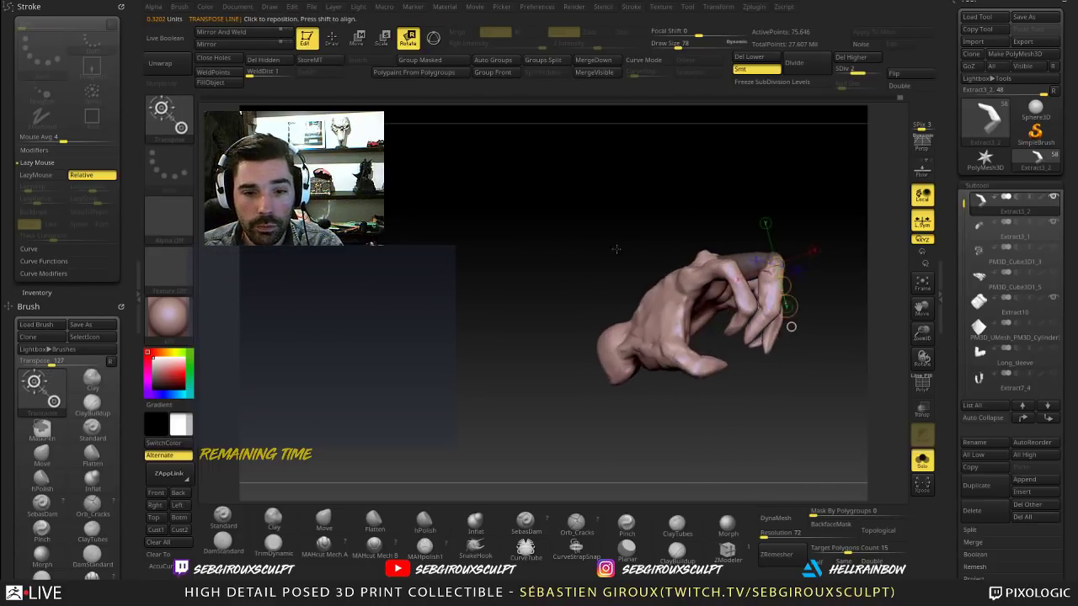
drag(834, 228, 814, 258)
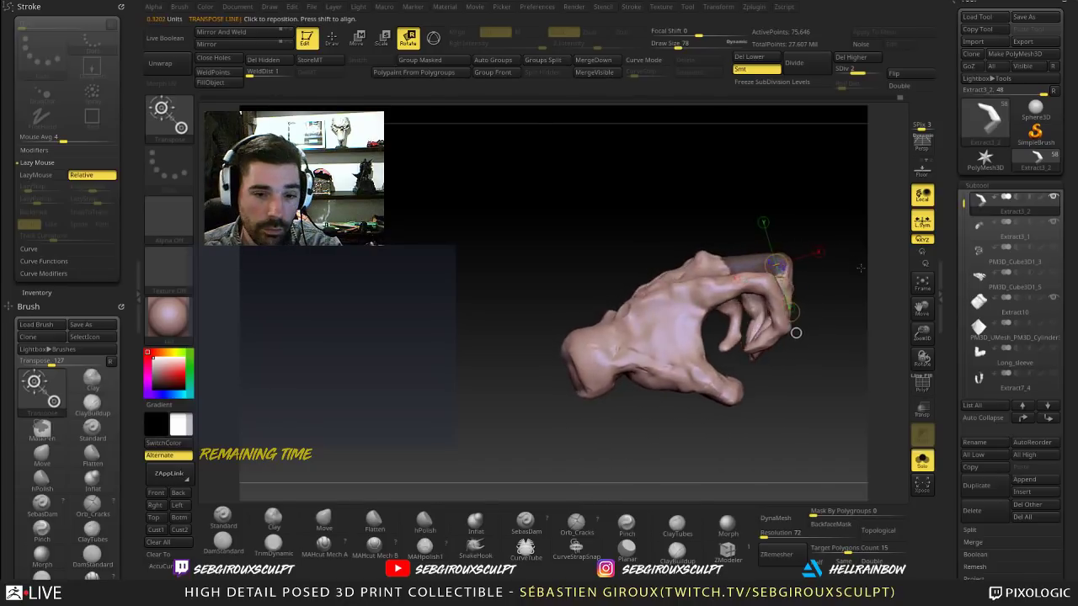
Step: Build up the knuckles and tendons on the back of the hand with the ClayTubes brush at draw size 36
drag(712, 251, 748, 309)
key(q)
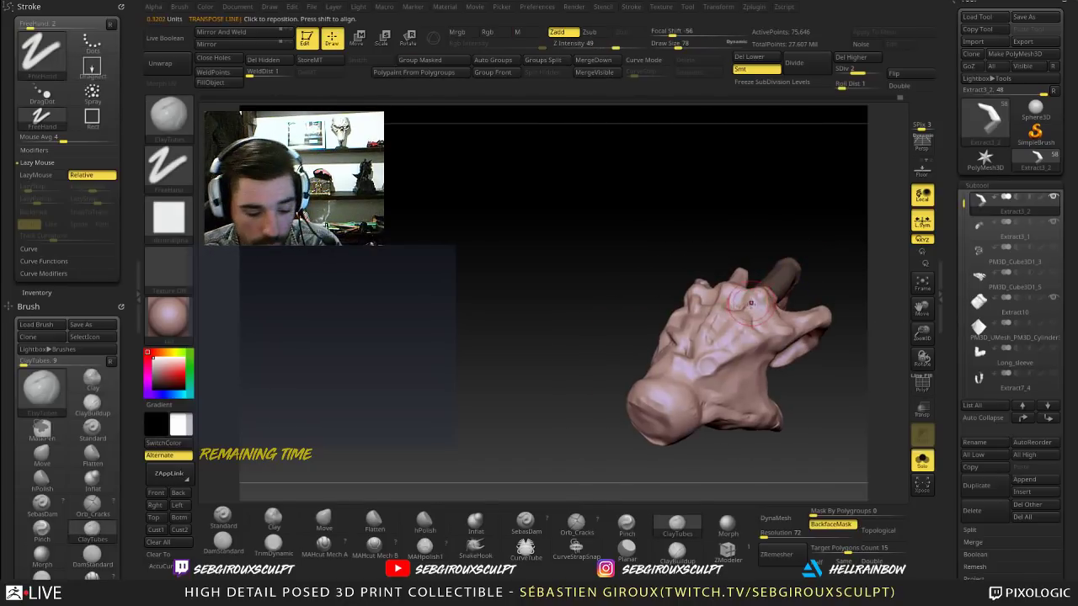
key(space)
click(755, 303)
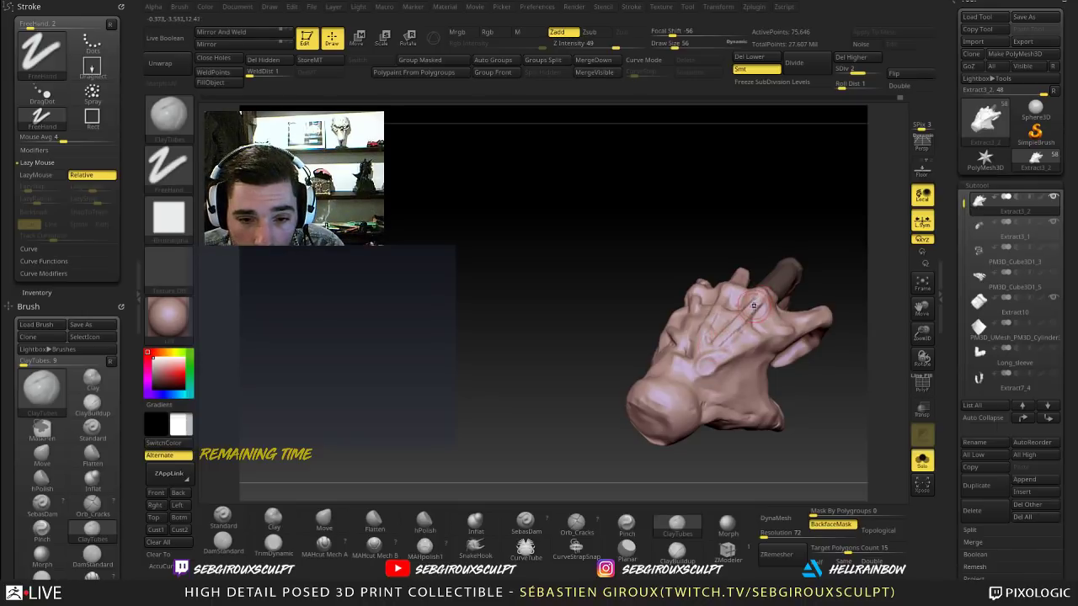
drag(822, 264, 895, 321)
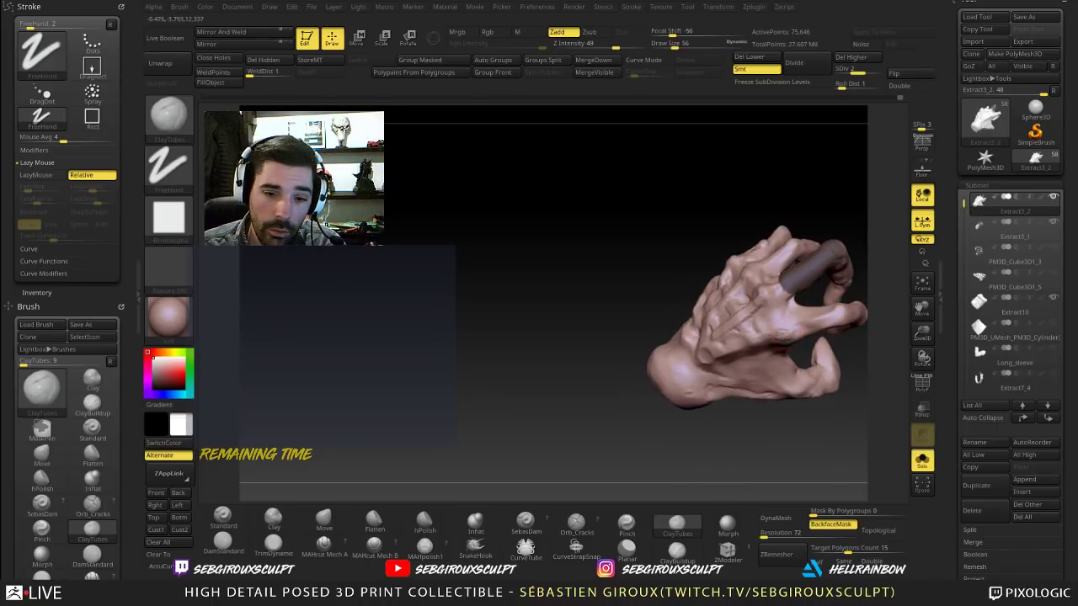
drag(663, 254, 661, 313)
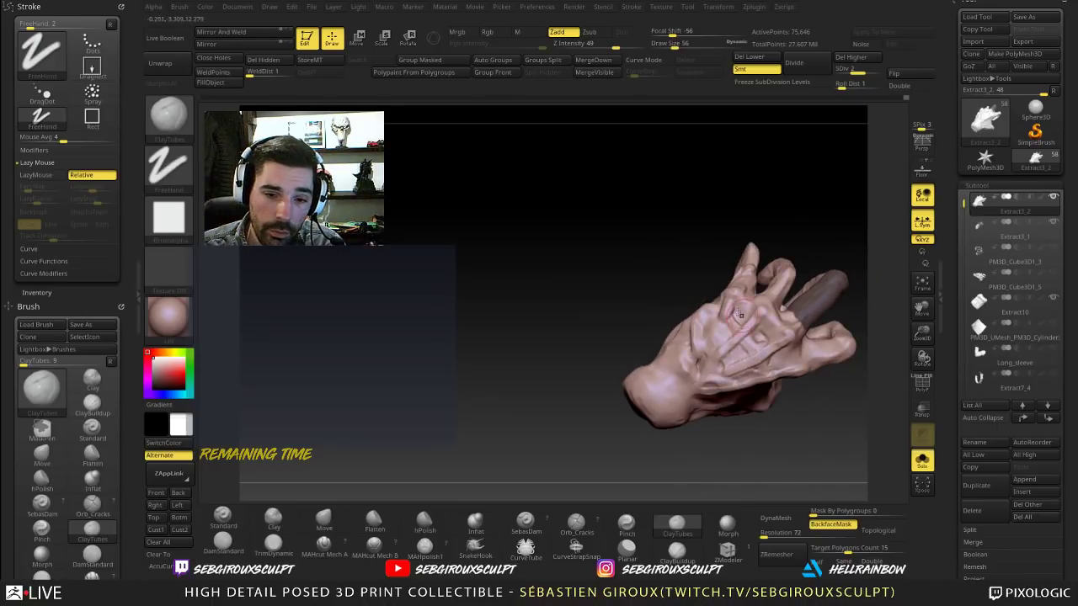
drag(820, 241, 751, 328)
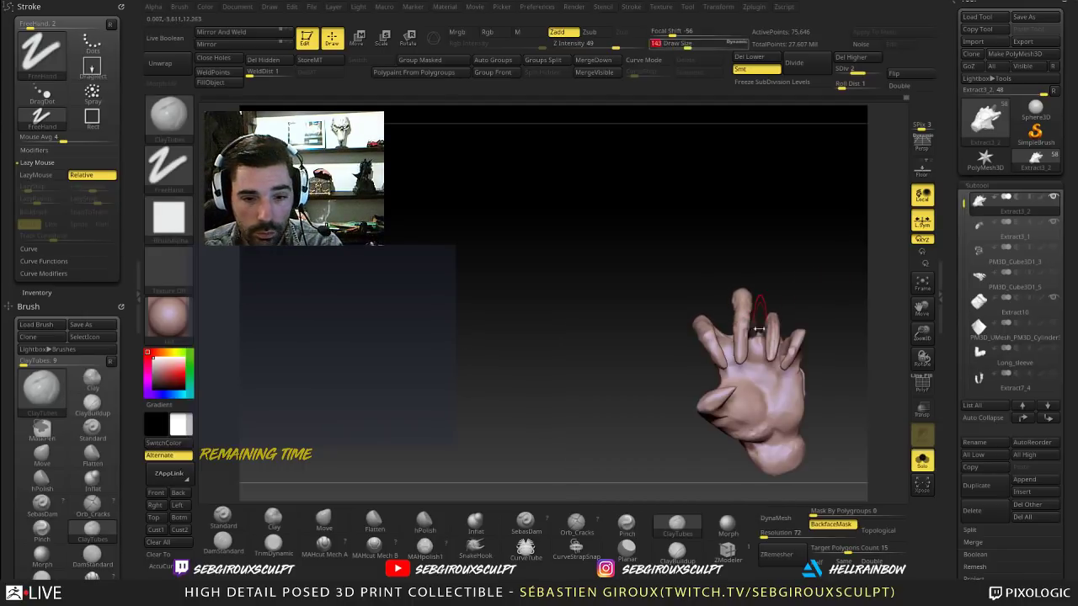
Step: Isolate the middle finger and adjust its shape with the Move brush at draw size 198
shift+right_click(754, 338)
ctrl+shift+click(746, 325)
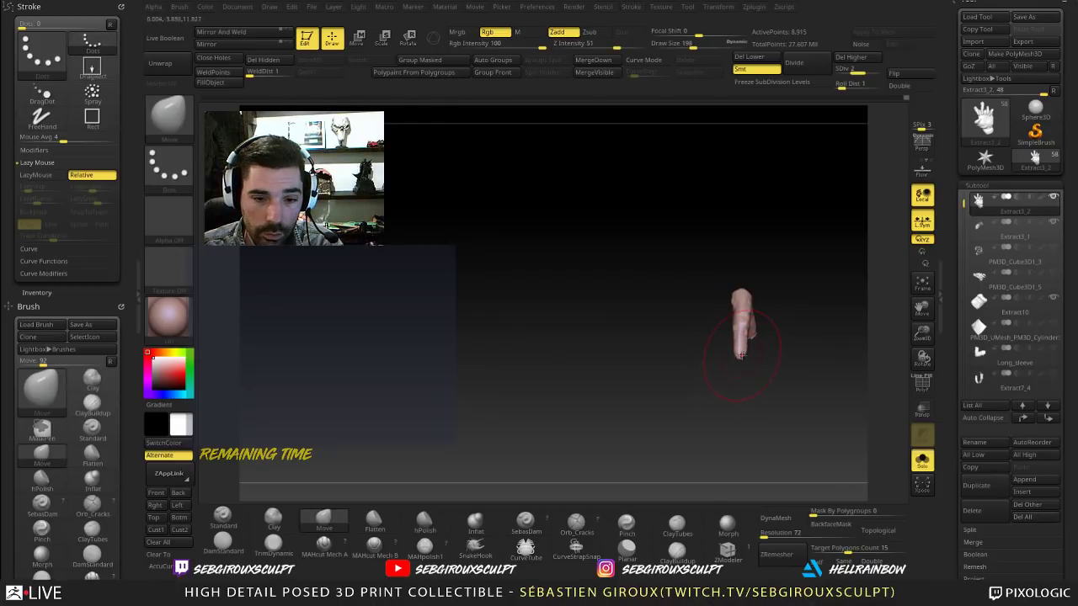
mouse_move(775, 318)
mouse_down()
mouse_move(823, 269)
mouse_move(766, 305)
mouse_up()
Step: Isolate the index finger and reshape its curve with the Move brush at draw size 143
ctrl+shift+click(715, 358)
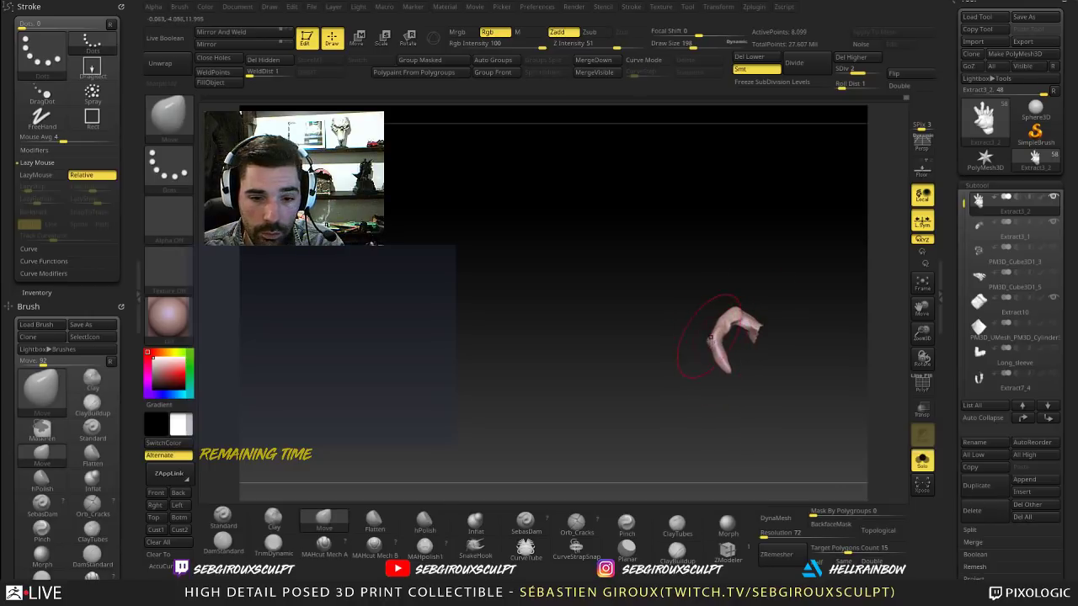
key(space)
drag(742, 306, 735, 306)
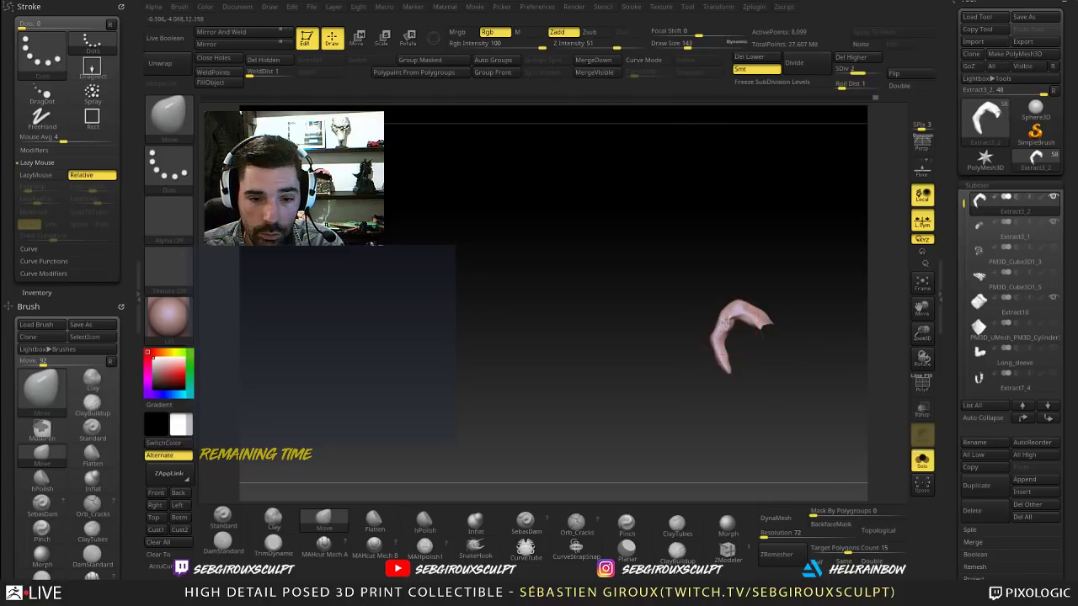
key(bracketleft)
key(bracketleft)
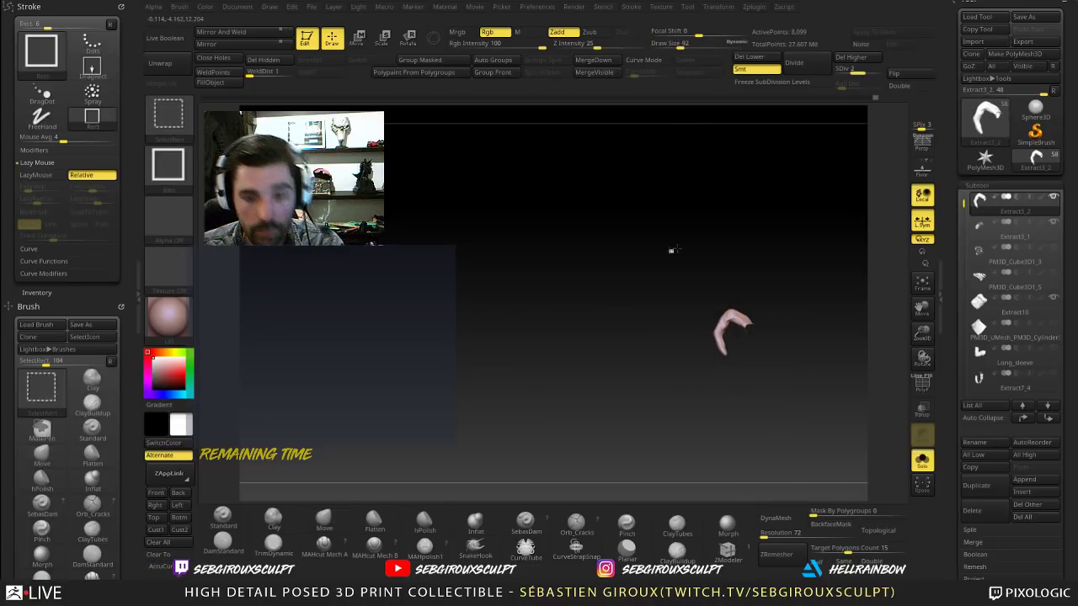
Step: Unhide the whole hand and adjust the index and middle fingers' pose with the Move brush at draw size 147
ctrl+shift+drag(671, 250, 663, 232)
drag(758, 227, 828, 312)
ctrl+shift+click(797, 262)
key(space)
click(744, 406)
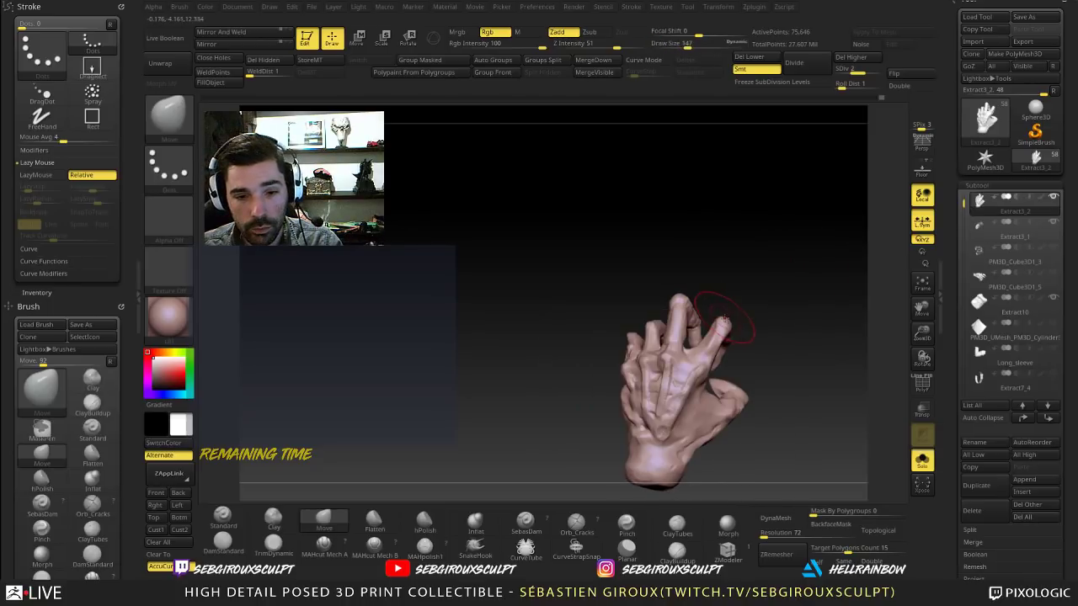
drag(733, 335, 729, 291)
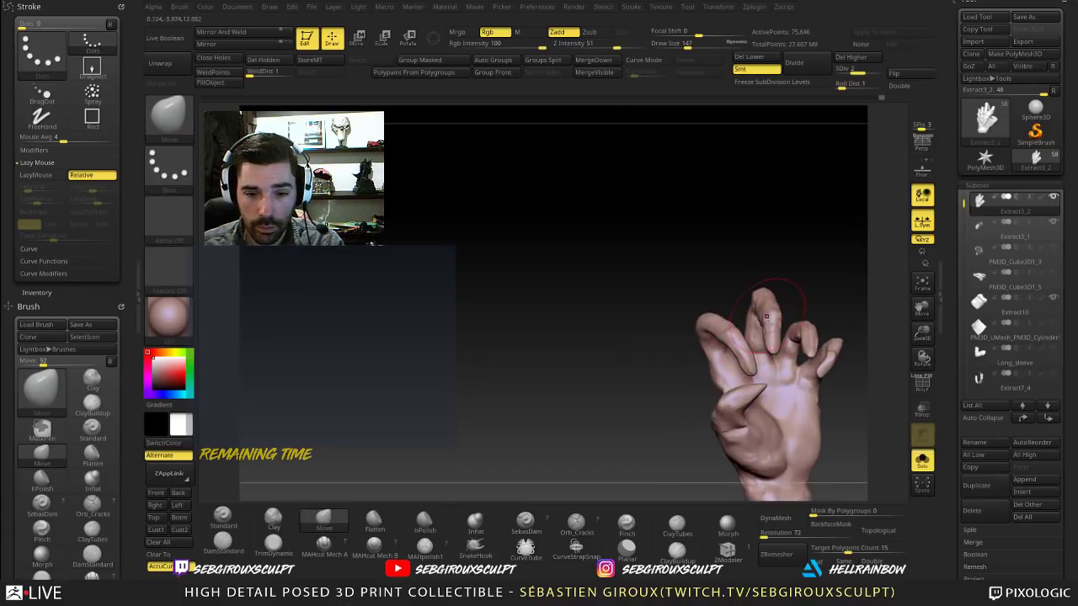
drag(792, 301, 761, 337)
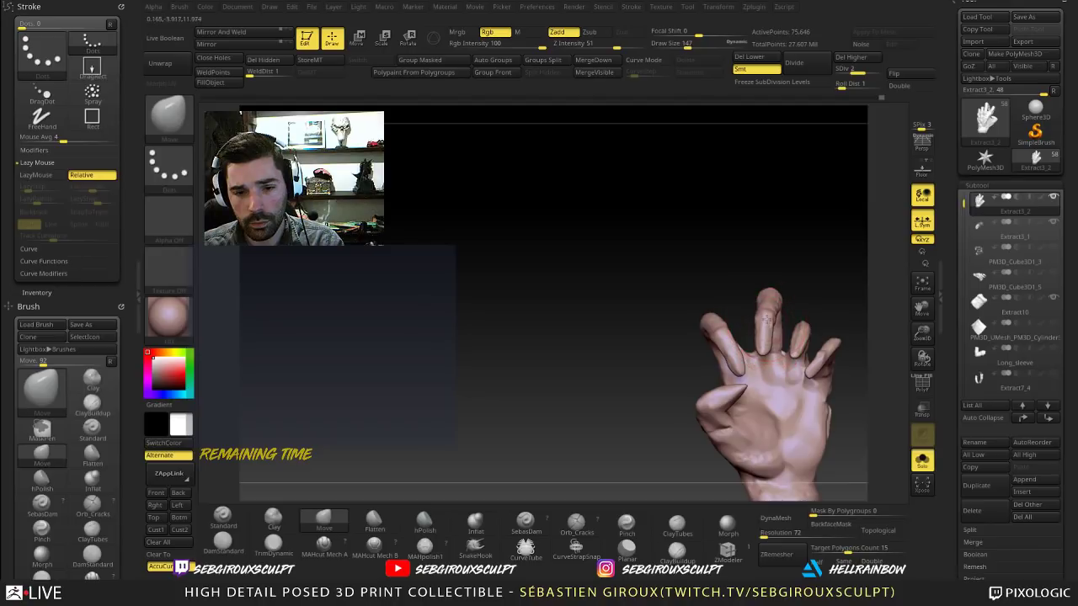
mouse_move(816, 289)
alt+mouse_down()
mouse_move(818, 250)
mouse_move(794, 222)
mouse_move(820, 260)
mouse_move(801, 258)
mouse_move(795, 281)
alt+mouse_up()
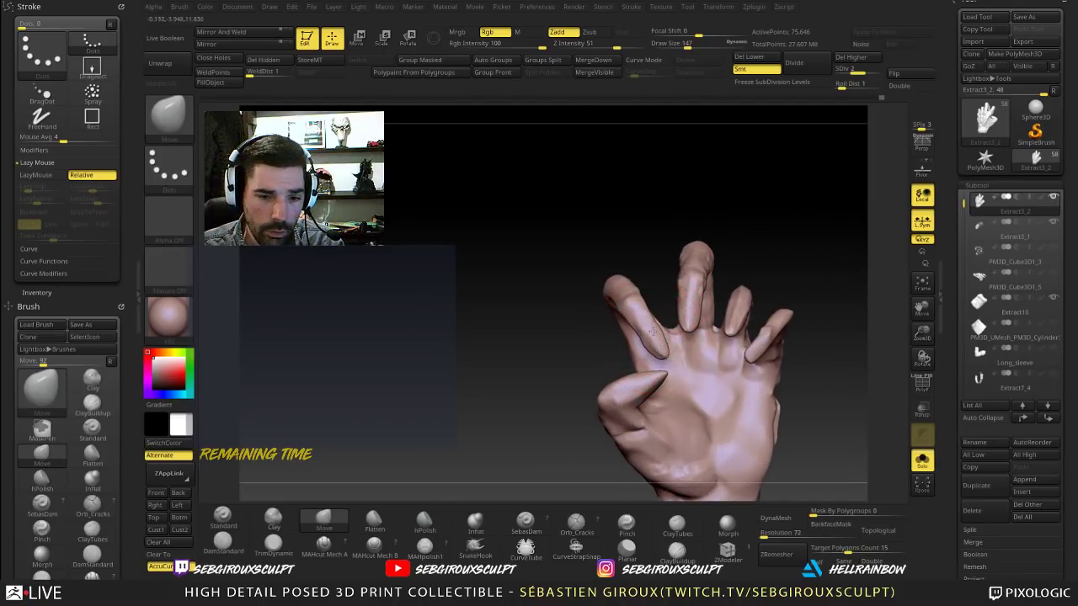
Step: Smooth the surface of the middle finger with the Smooth brush at draw size 78
drag(724, 228, 752, 218)
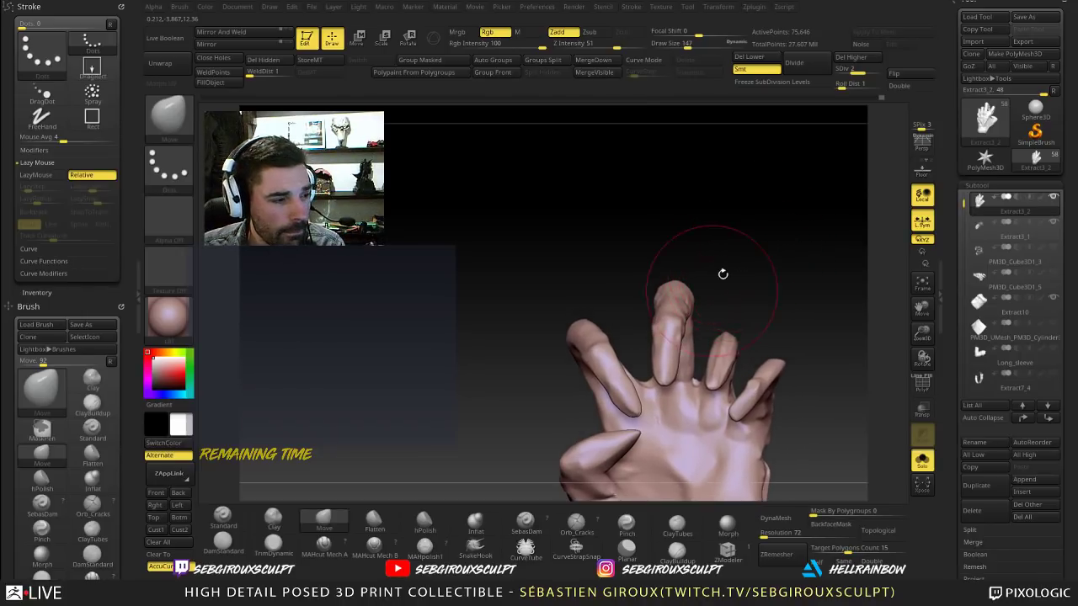
key(space)
drag(684, 338, 671, 338)
drag(774, 296, 619, 296)
key(2)
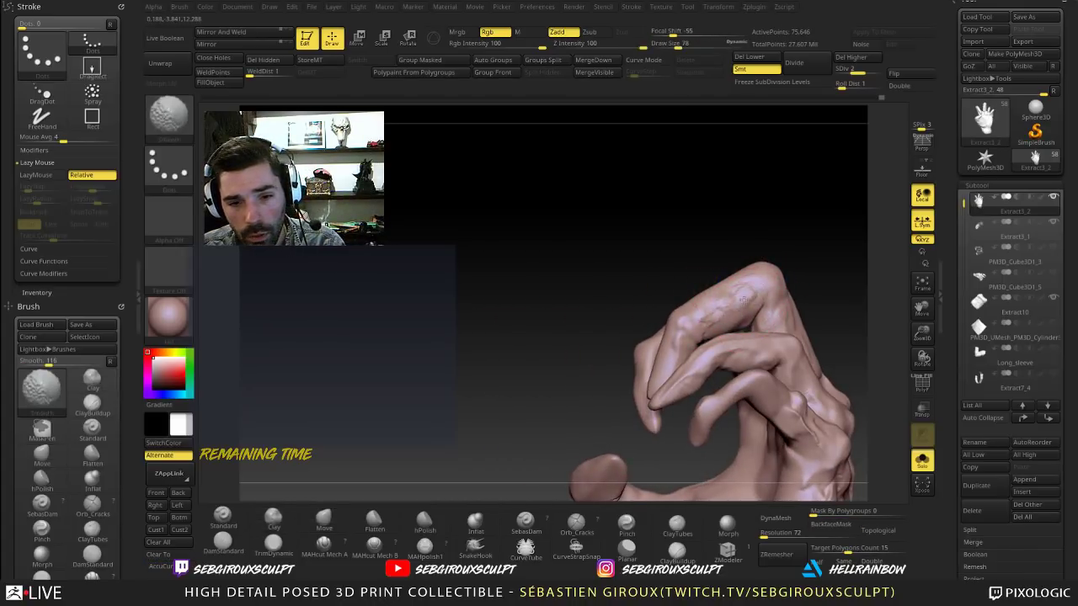
Step: Isolate the ring finger and mask it from the fingertip back toward the base knuckle
drag(815, 266, 767, 269)
ctrl+shift+click(752, 320)
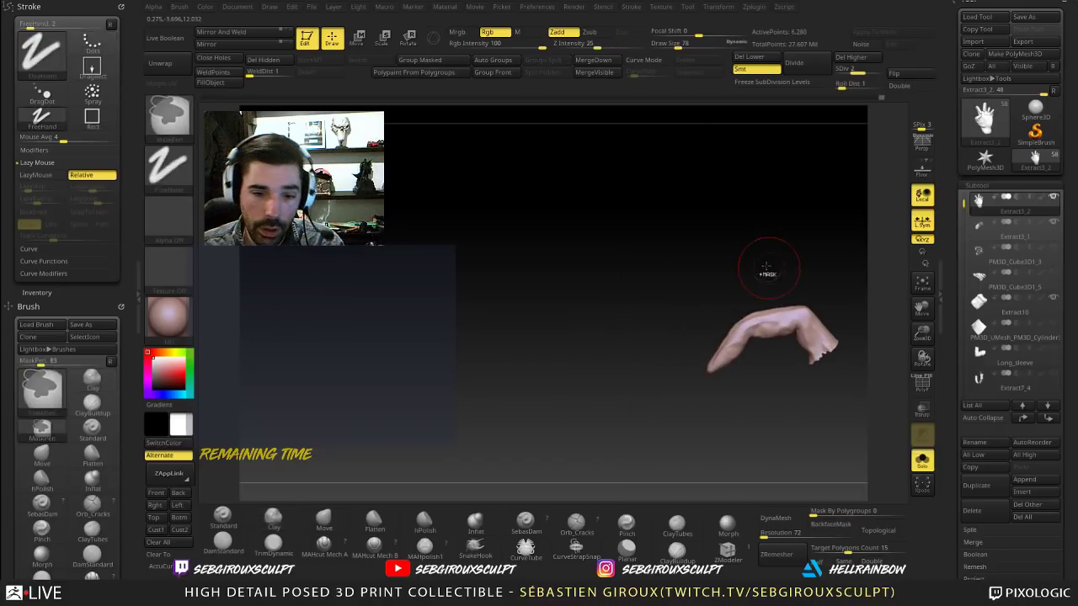
ctrl+right_drag(767, 270, 770, 293)
mouse_move(779, 325)
ctrl+mouse_down()
mouse_move(790, 321)
mouse_move(758, 336)
ctrl+mouse_up()
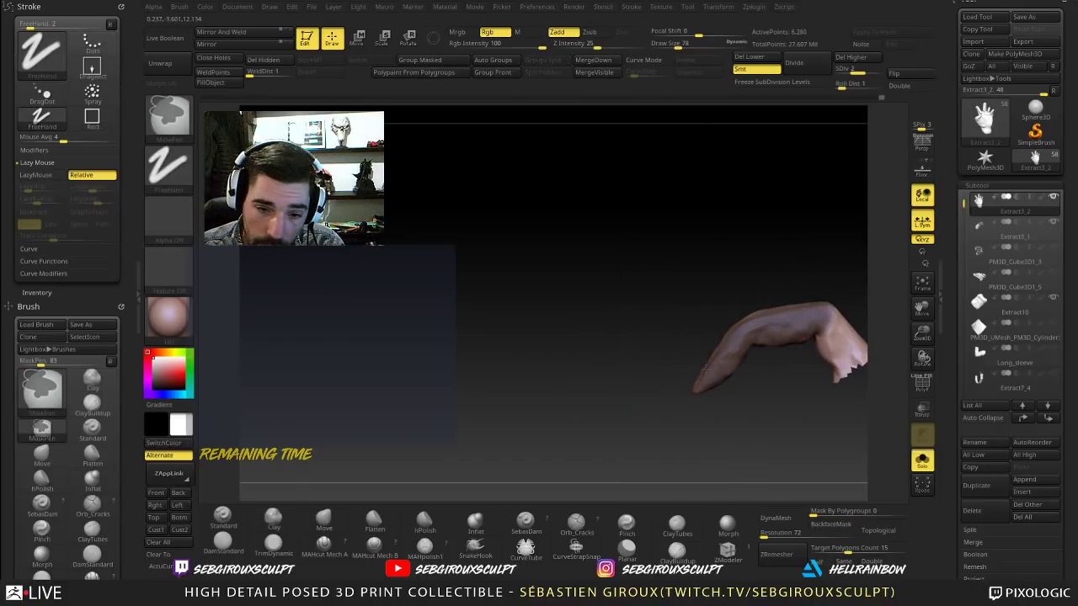
ctrl+drag(821, 319, 833, 334)
drag(746, 251, 845, 264)
key(ctrl)
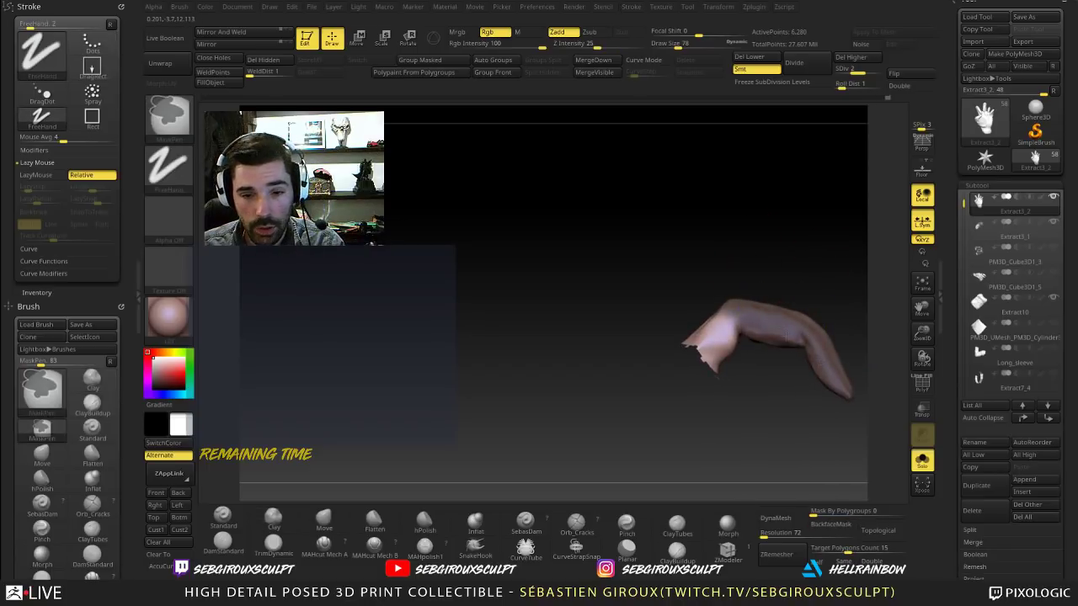
ctrl+right_drag(792, 261, 760, 219)
Step: Unhide the whole hand and invert the mask so only the ring finger's outer segments are editable
ctrl+shift+click(761, 219)
mouse_move(776, 228)
mouse_down()
mouse_move(851, 250)
mouse_move(806, 234)
mouse_move(805, 205)
mouse_up()
key(ctrl)
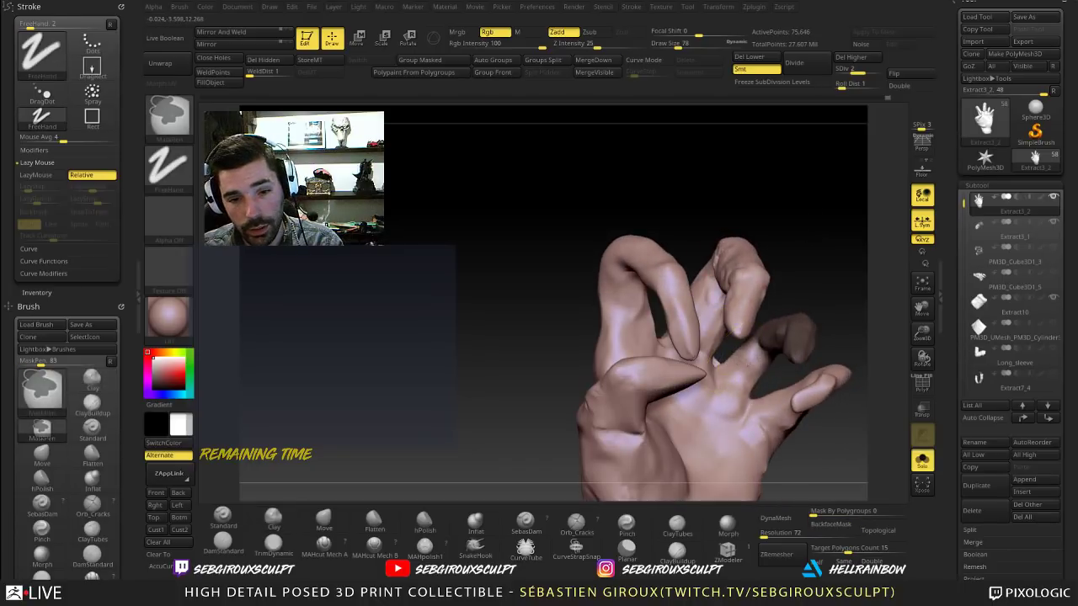
mouse_move(872, 274)
mouse_down()
mouse_move(789, 313)
mouse_move(774, 231)
mouse_up()
key(ctrl)
mouse_move(680, 203)
mouse_down()
mouse_move(642, 216)
mouse_move(695, 180)
mouse_move(771, 231)
mouse_move(714, 205)
mouse_move(682, 245)
mouse_move(657, 205)
mouse_move(673, 243)
mouse_move(782, 224)
mouse_move(730, 271)
mouse_up()
key(ctrl)
ctrl+click(655, 242)
key(ctrl)
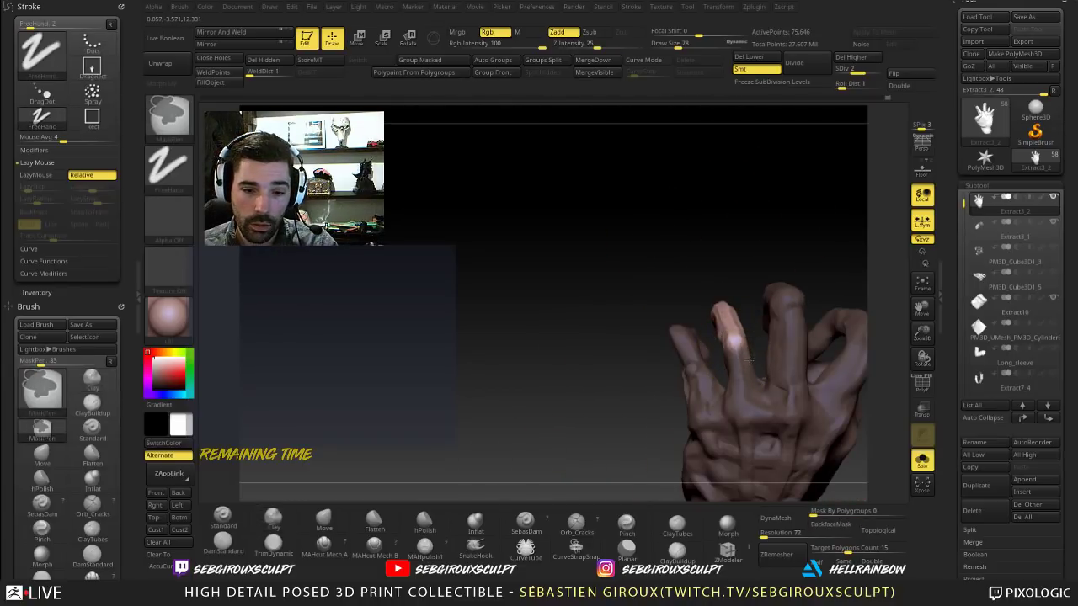
Step: Reposition the ring finger's outer segments with Transpose Move, clear the mask and return to drawing mode
mouse_move(734, 225)
mouse_down()
mouse_move(739, 212)
mouse_move(782, 211)
mouse_move(763, 255)
mouse_move(736, 228)
mouse_up()
key(w)
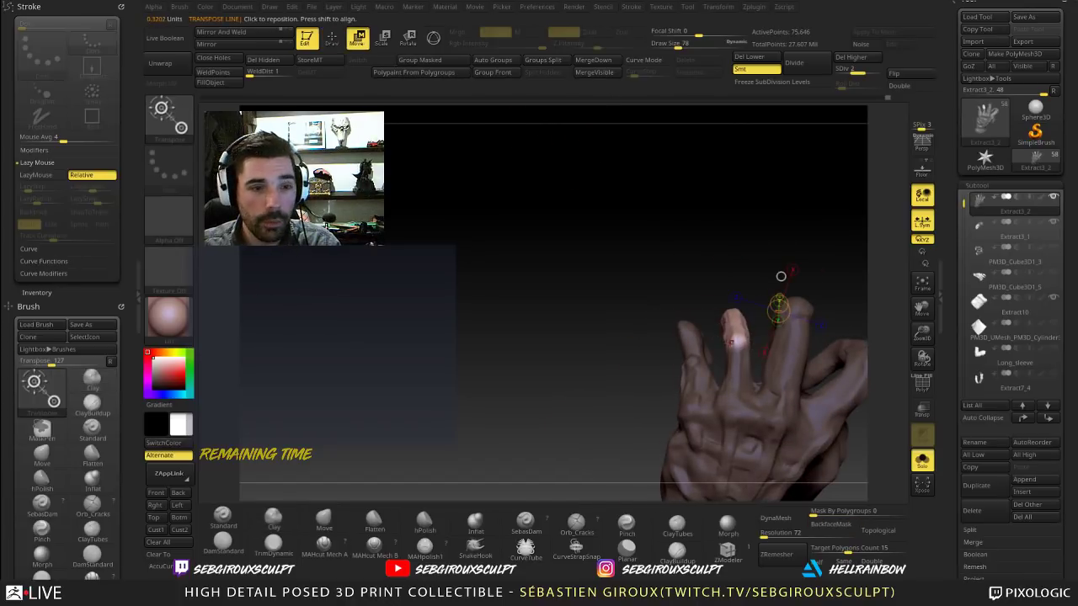
drag(731, 341, 740, 314)
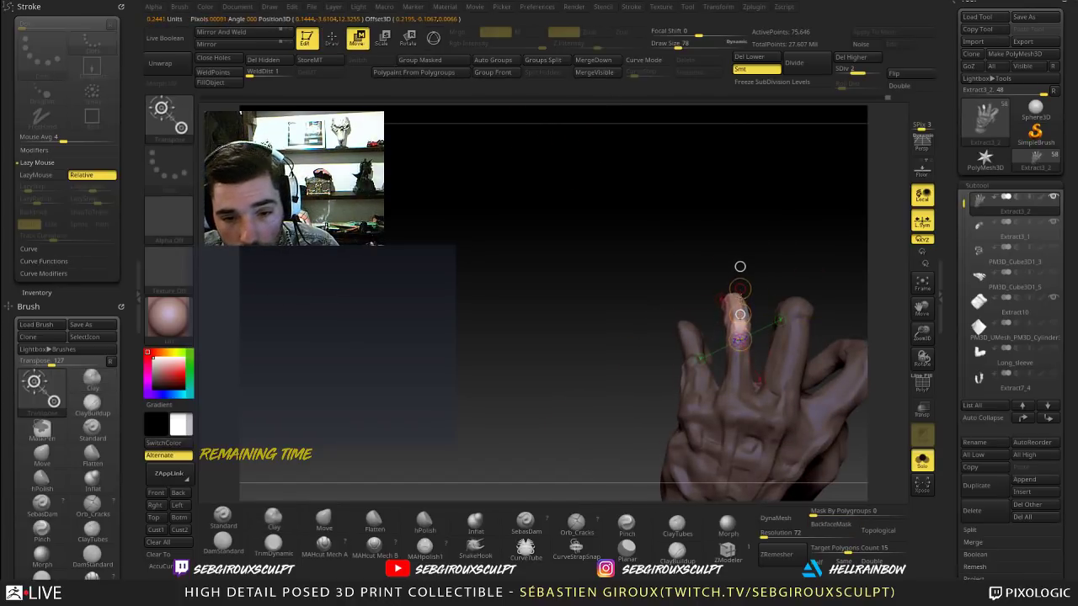
mouse_move(776, 239)
mouse_down()
mouse_move(837, 254)
mouse_move(840, 325)
mouse_move(765, 247)
mouse_move(723, 252)
mouse_up()
key(q)
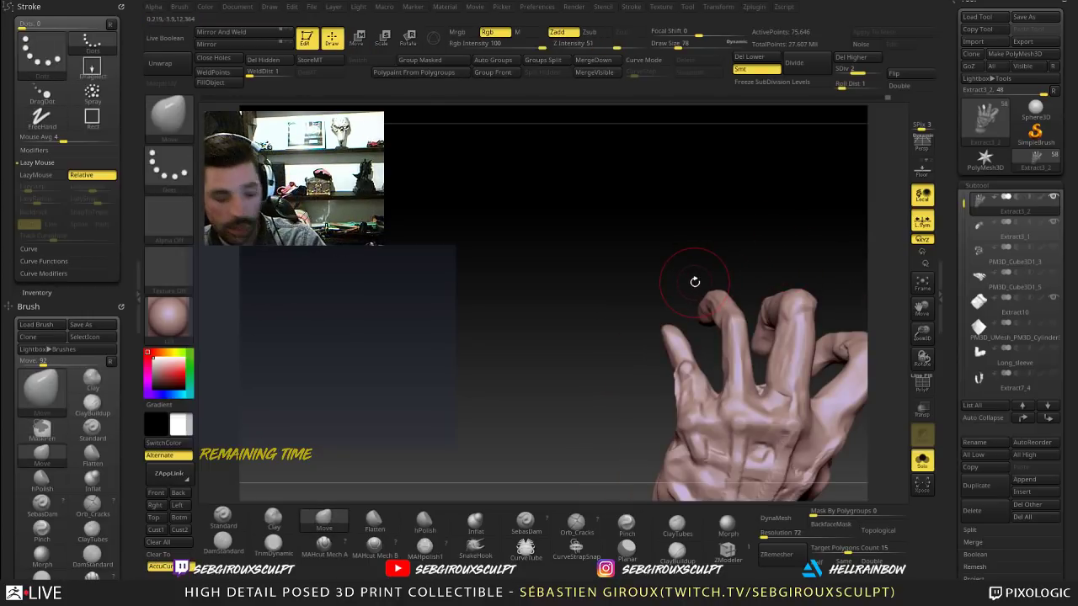
Step: Add volume along the ring finger with the Clay brush at draw size 78
key(b)
key(c)
key(l)
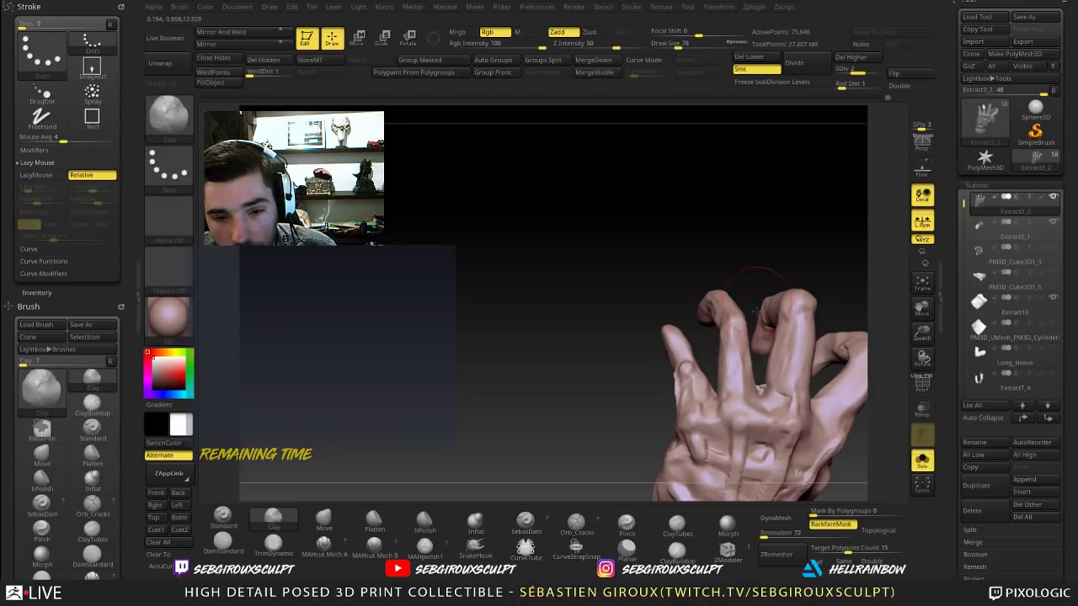
drag(754, 312, 752, 344)
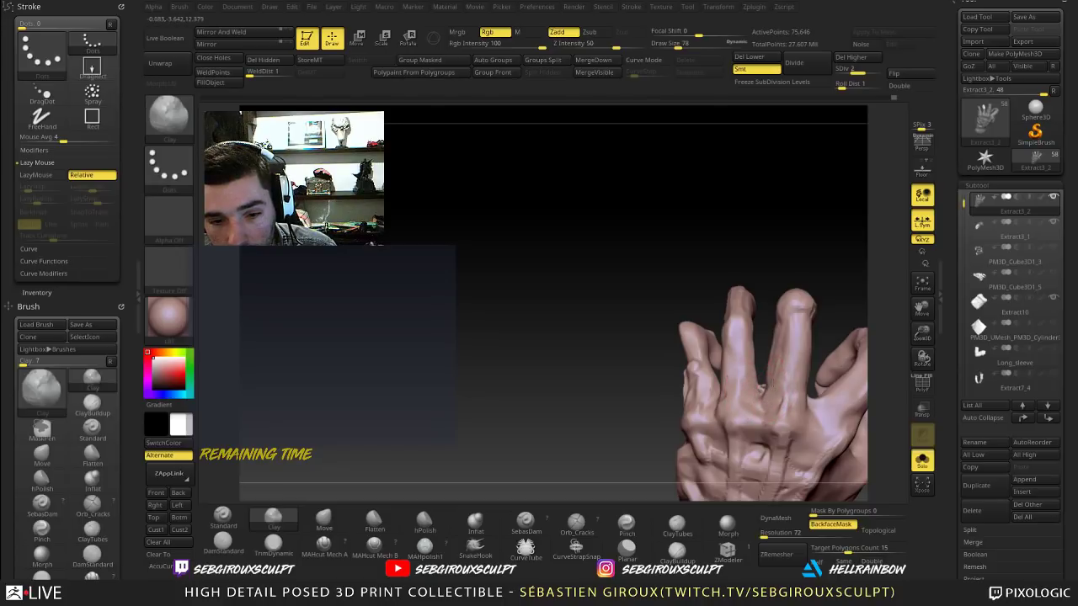
drag(755, 268, 741, 293)
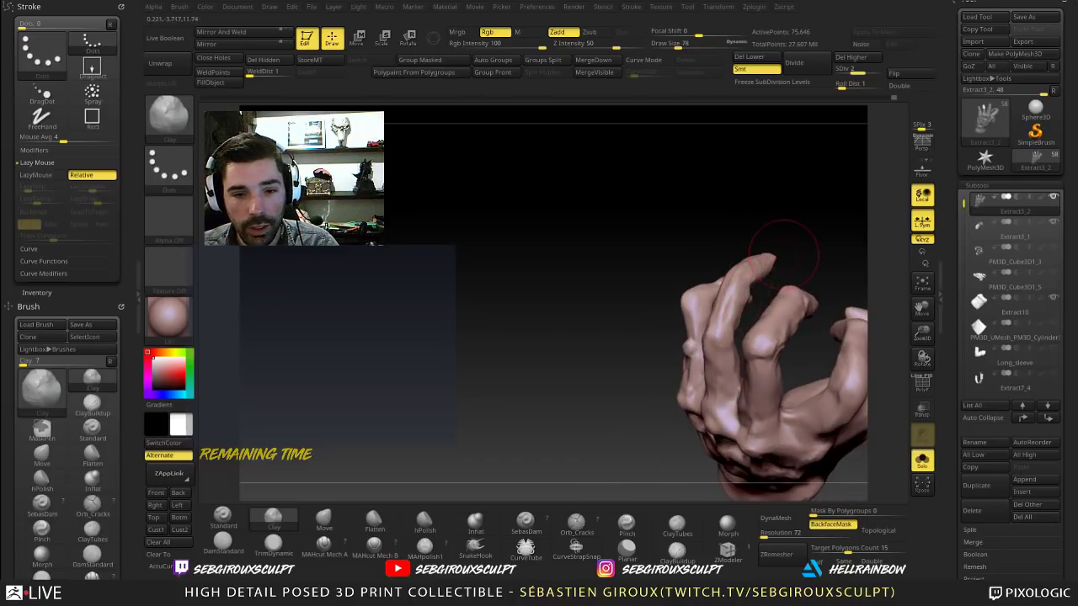
Step: Check the hand from the wrist and palm sides and quick-save the project
mouse_move(783, 251)
mouse_down()
mouse_move(767, 270)
mouse_move(741, 204)
mouse_move(693, 188)
mouse_move(775, 221)
mouse_move(789, 261)
mouse_move(804, 250)
mouse_move(802, 220)
mouse_move(846, 265)
mouse_move(825, 258)
mouse_move(864, 230)
mouse_move(826, 277)
mouse_move(817, 244)
mouse_up()
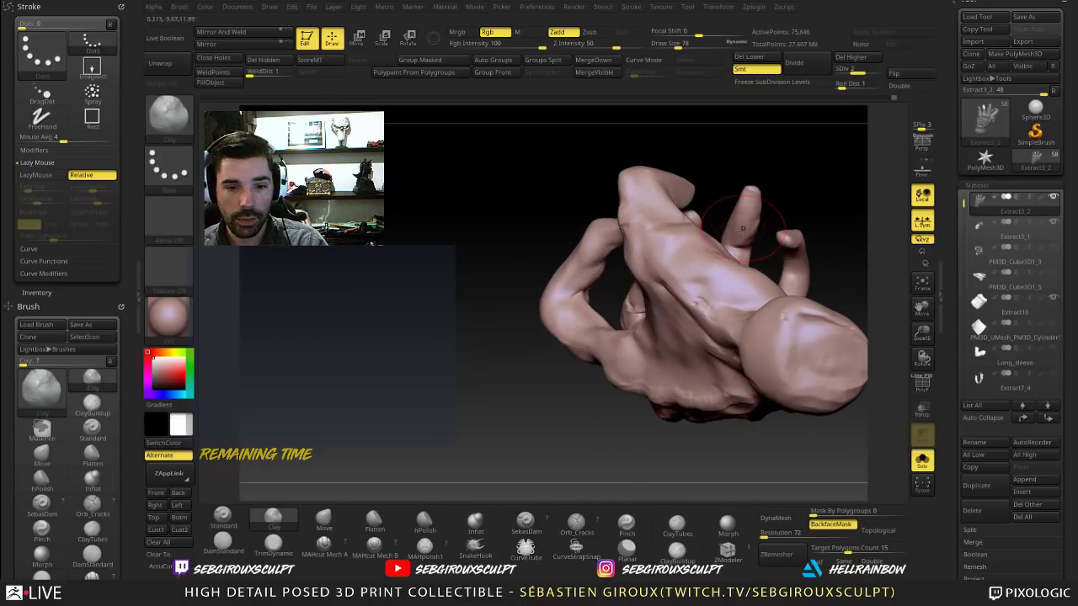
alt+drag(818, 180, 805, 290)
key(9)
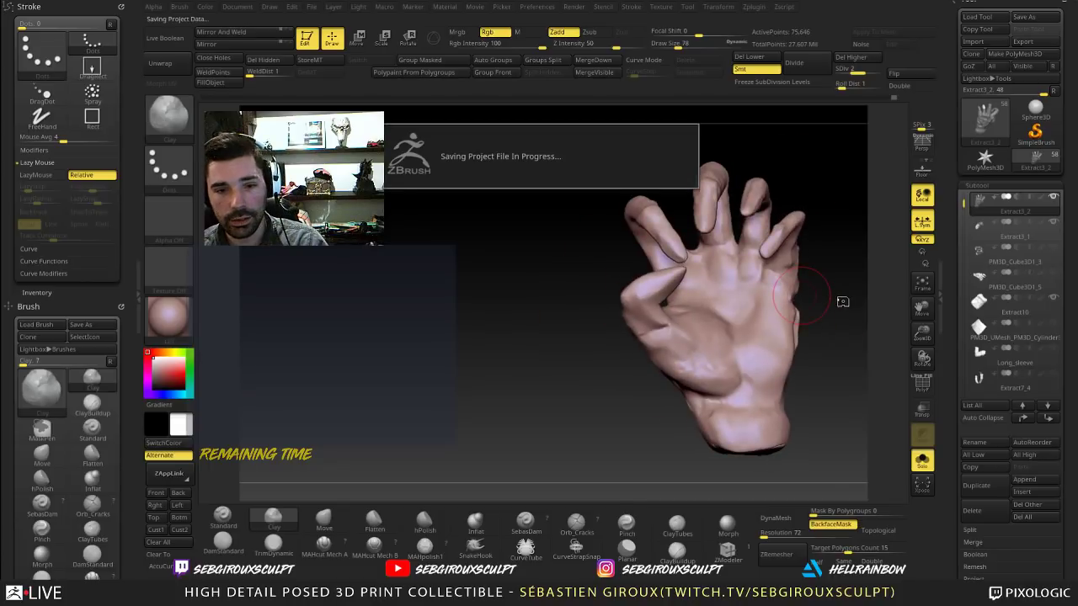
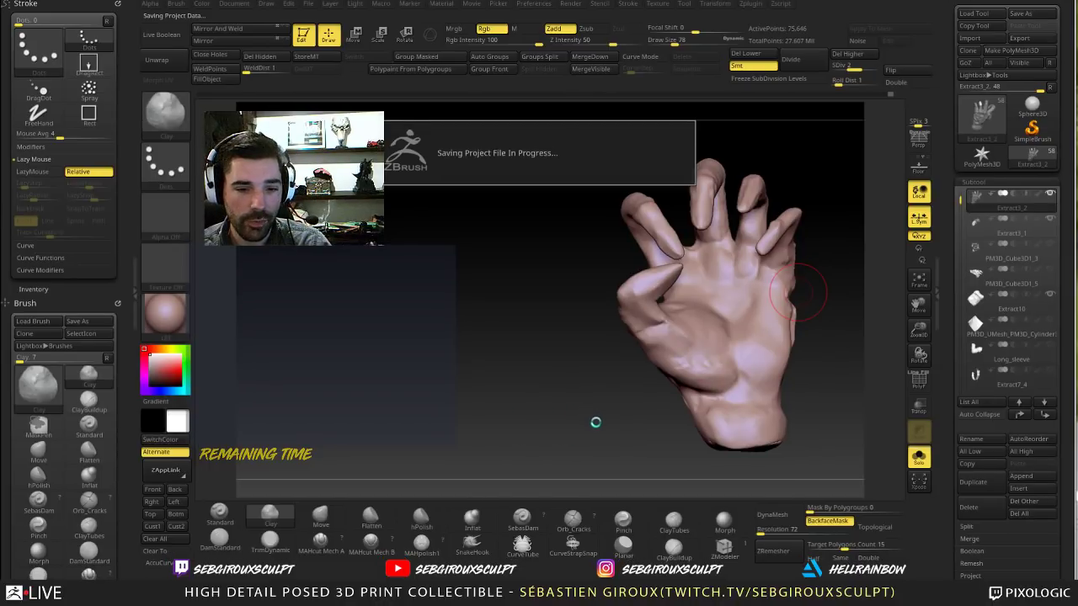
Step: Sculpt the palm's forms and creases with the Clay brush at draw size 78
drag(601, 422, 688, 373)
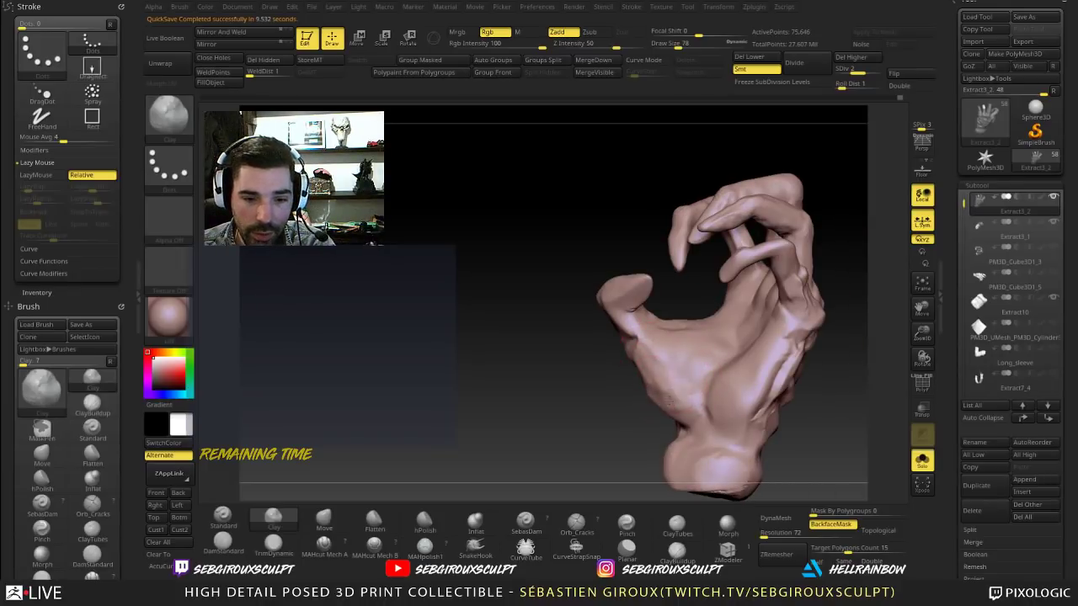
right_drag(670, 402, 753, 374)
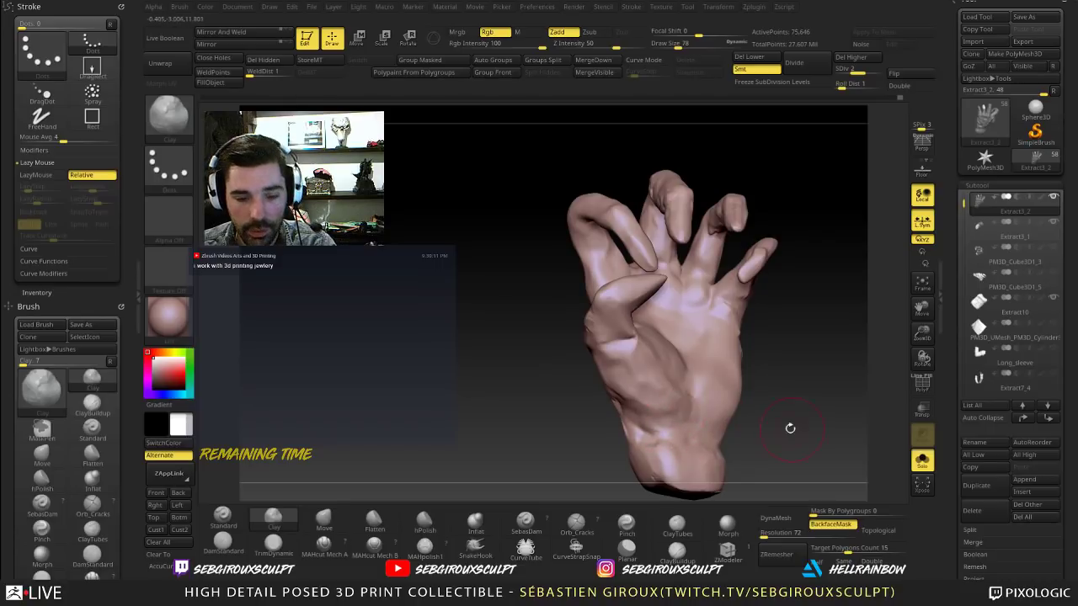
mouse_move(790, 428)
mouse_down()
mouse_move(630, 383)
mouse_move(666, 400)
mouse_up()
mouse_move(851, 413)
mouse_down()
mouse_move(839, 430)
mouse_move(867, 428)
mouse_up()
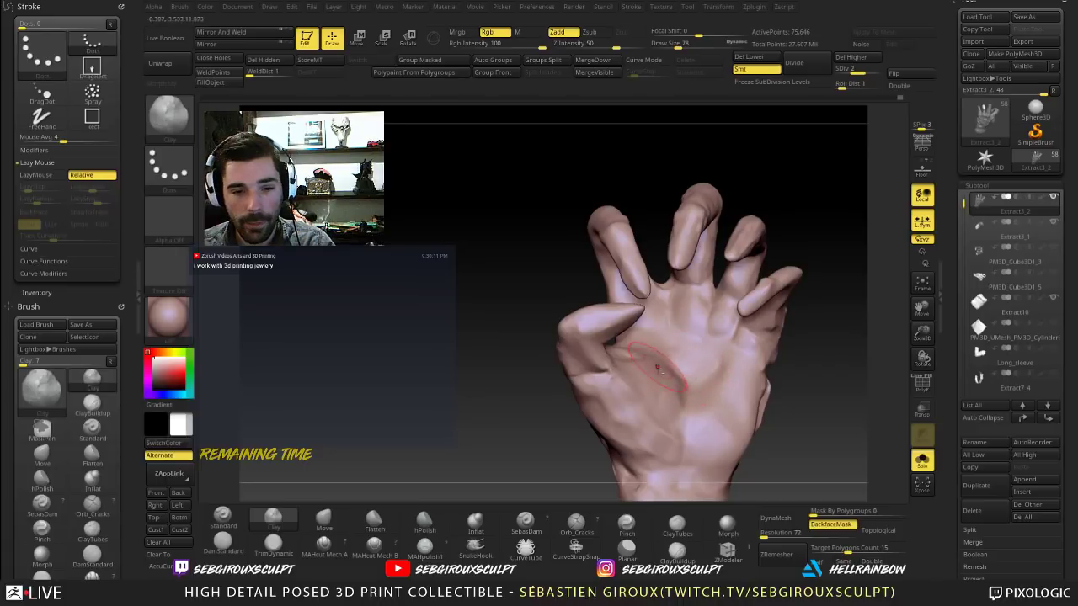
right_drag(749, 389, 699, 330)
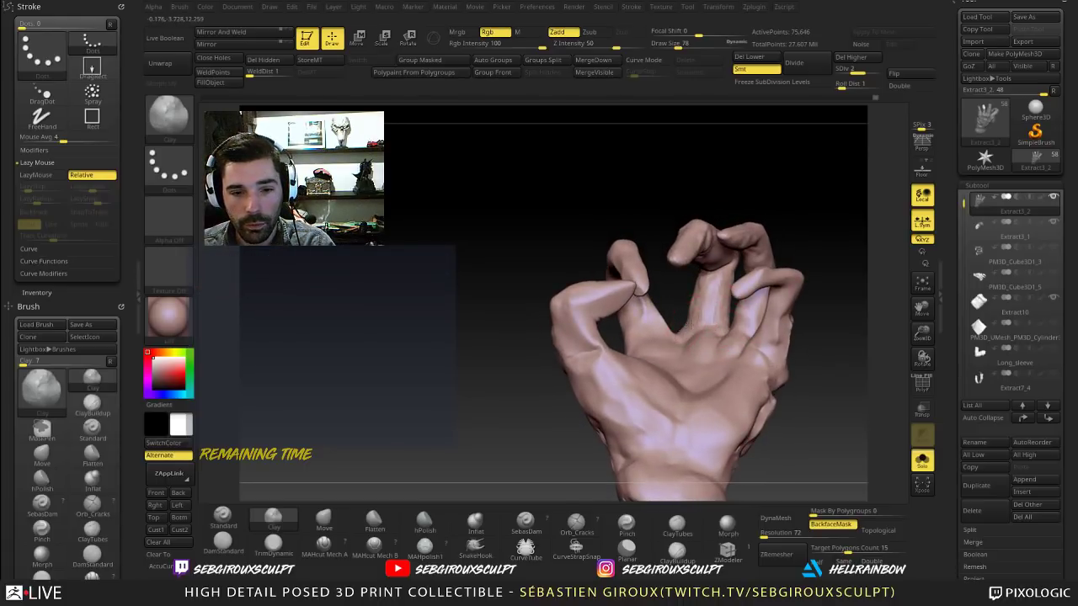
drag(864, 357, 824, 355)
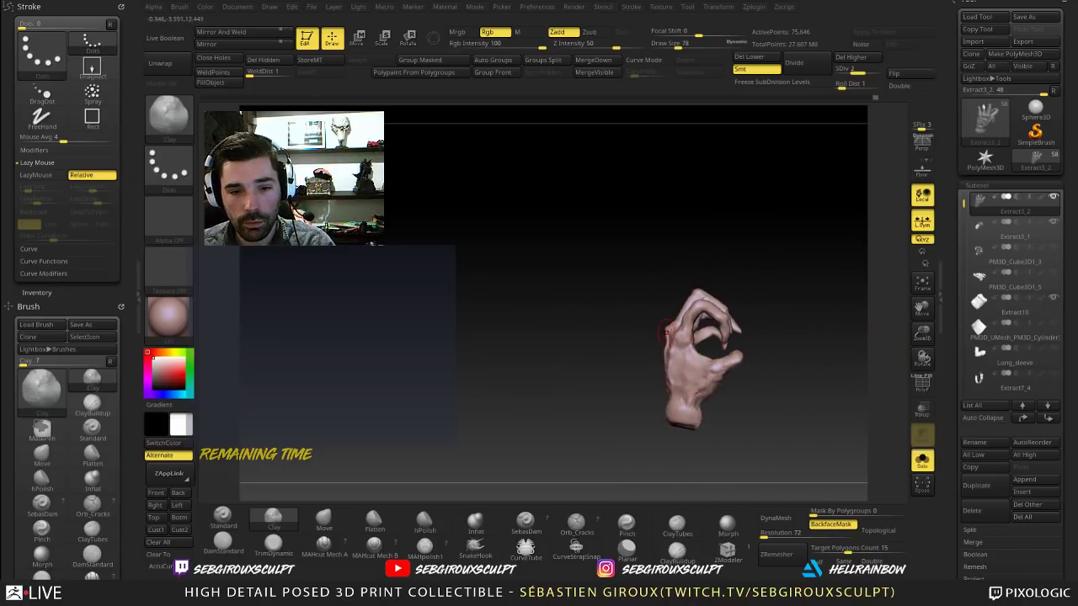
Step: Switch to the Move brush and enlarge its draw size to 198 for work on the thumb
key(space)
key(b)
key(m)
key(v)
key(space)
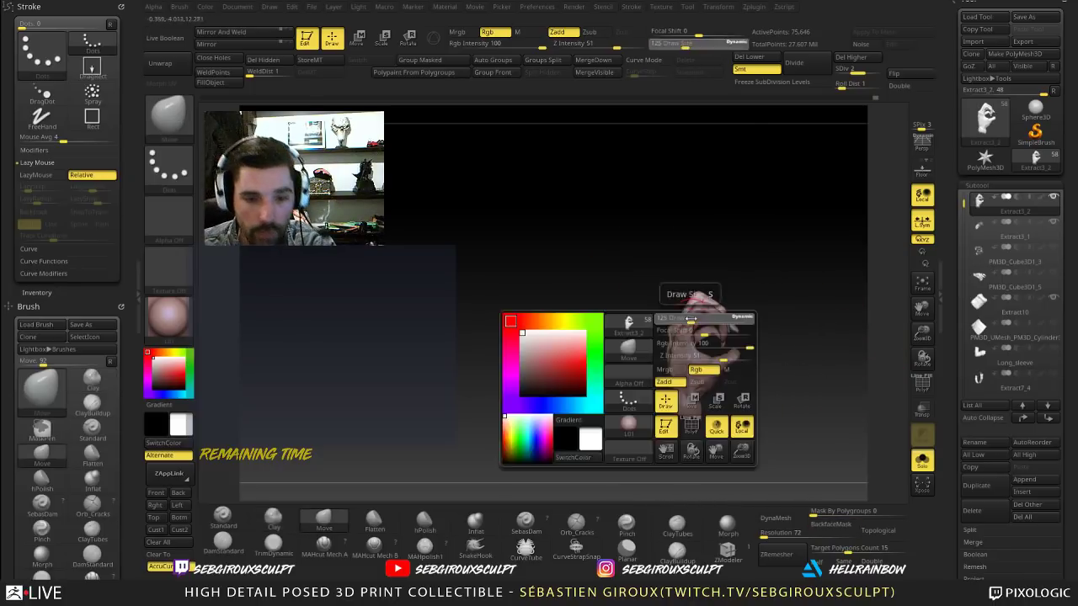
drag(683, 320, 691, 320)
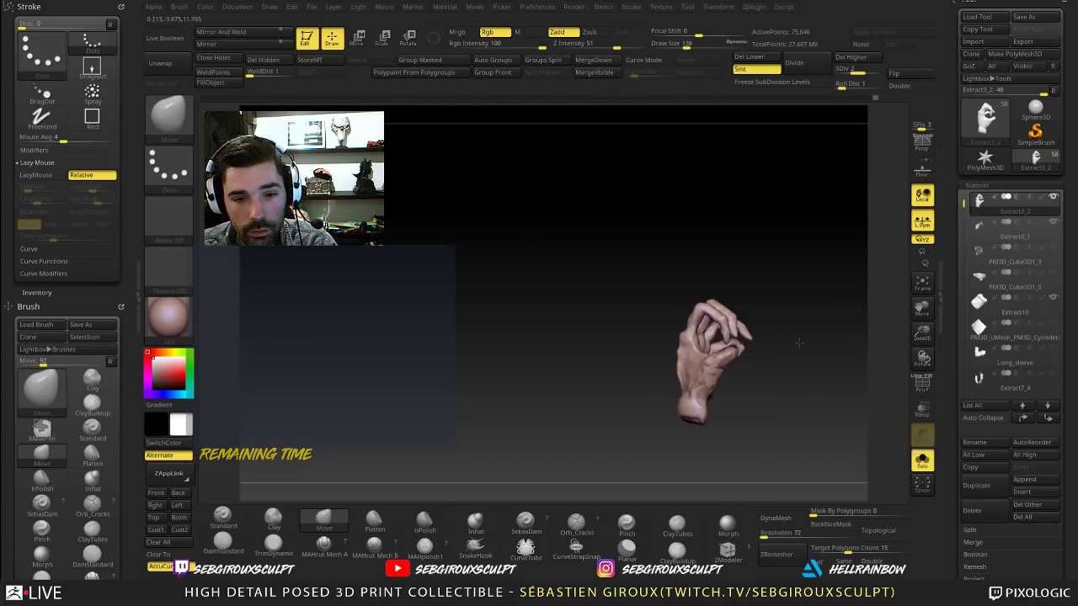
drag(805, 328, 770, 296)
key(space)
drag(679, 275, 695, 281)
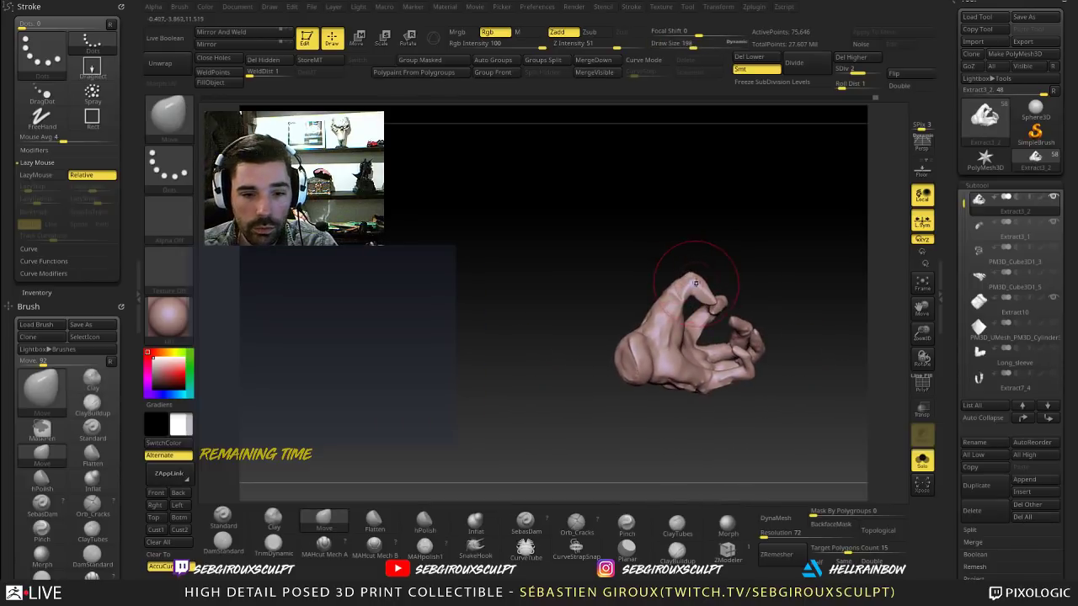
Step: Isolate the thumb, mask its end segment, then unhide the hand and invert the mask
key(ctrl)
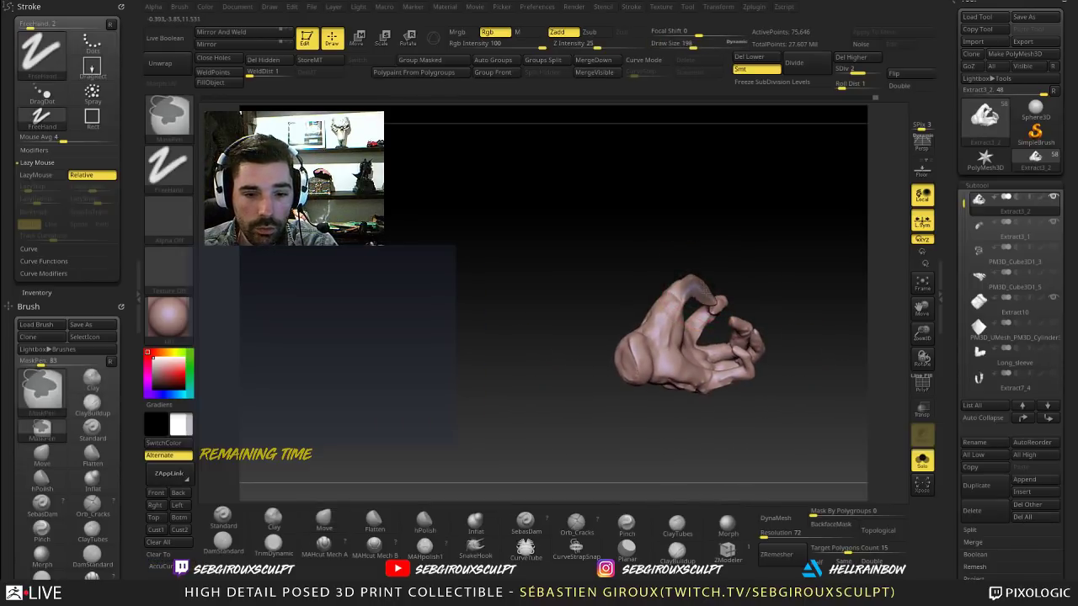
ctrl+shift+click(700, 287)
ctrl+click(729, 255)
ctrl+shift+click(749, 255)
ctrl+drag(753, 257, 756, 293)
ctrl+right_drag(782, 224, 779, 257)
key(ctrl)
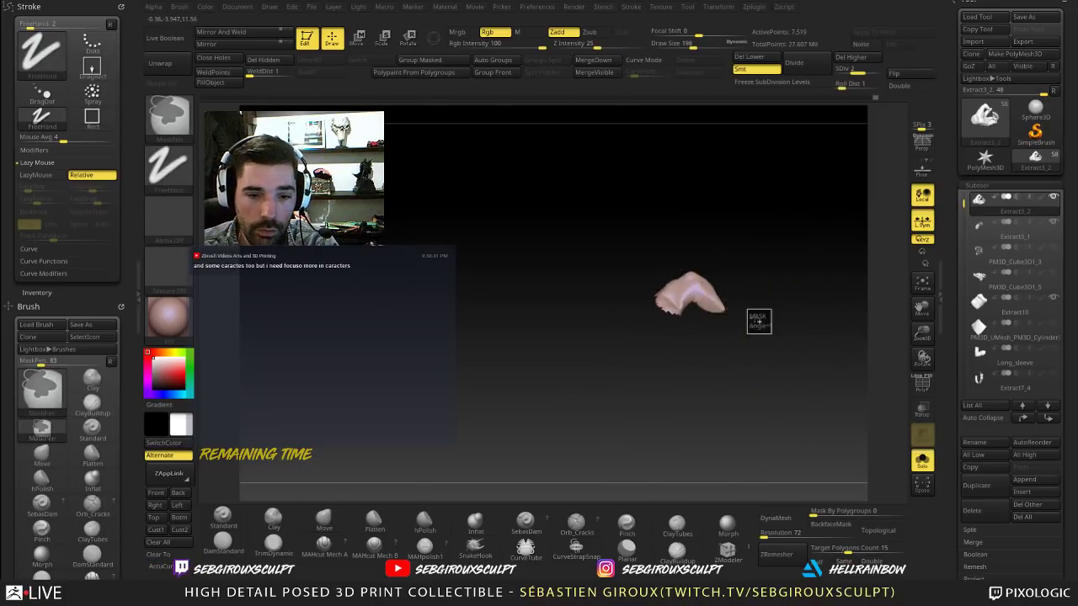
ctrl+drag(692, 254, 692, 255)
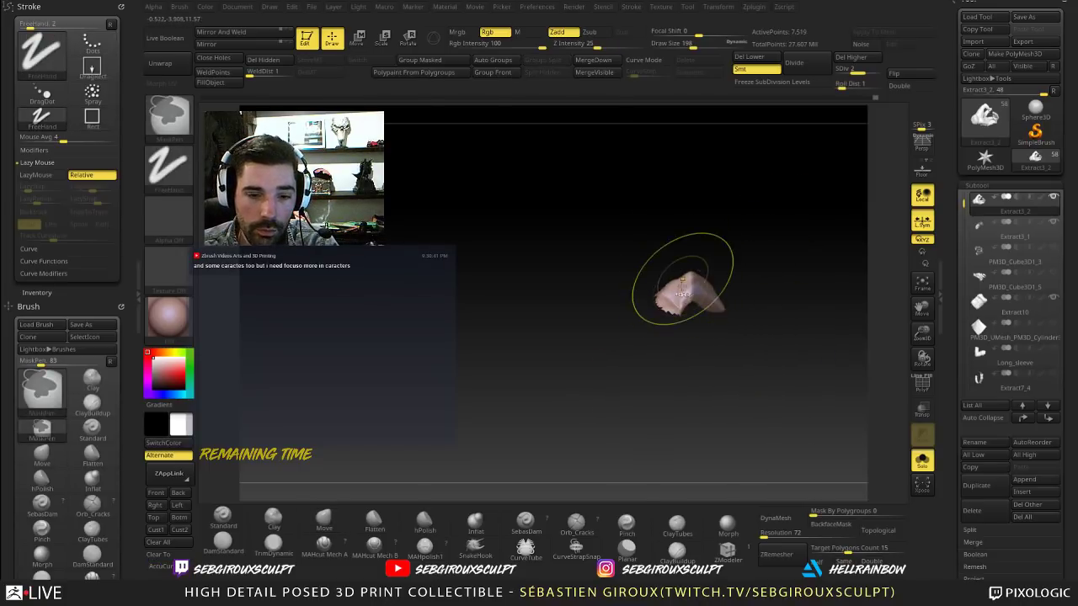
ctrl+shift+click(722, 232)
ctrl+click(729, 217)
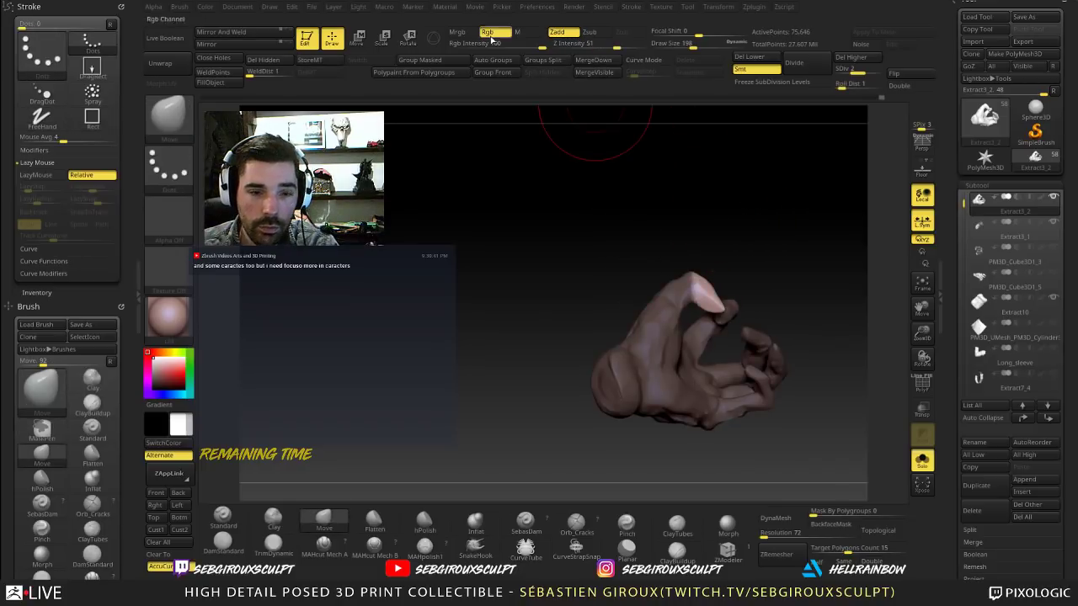
Step: Extend the thumb's end segment and rotate it inward along a transpose line, and clear the mask
click(360, 40)
drag(697, 282, 728, 324)
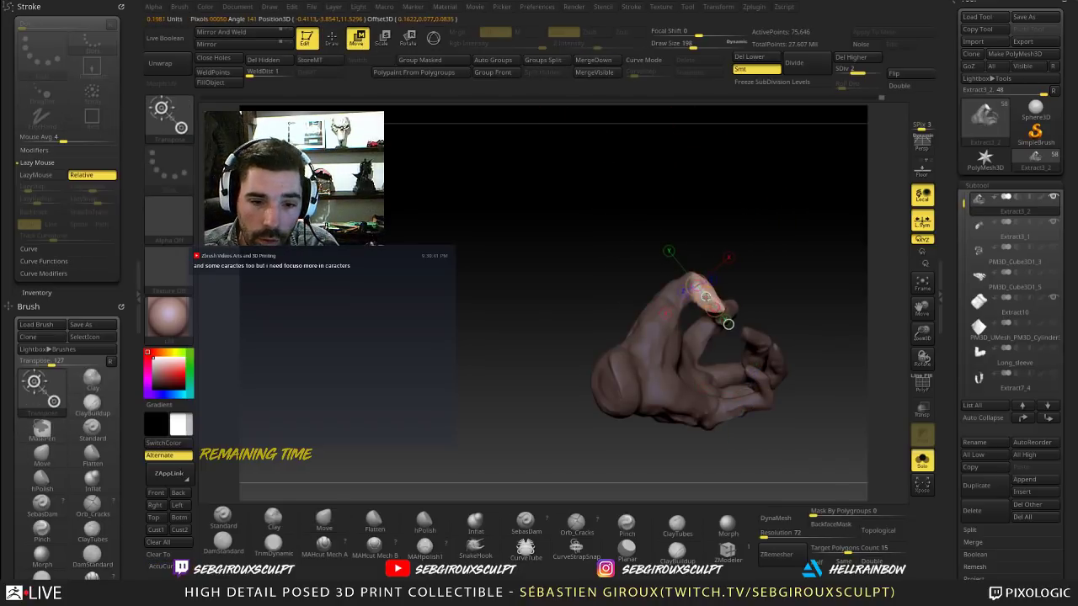
key(r)
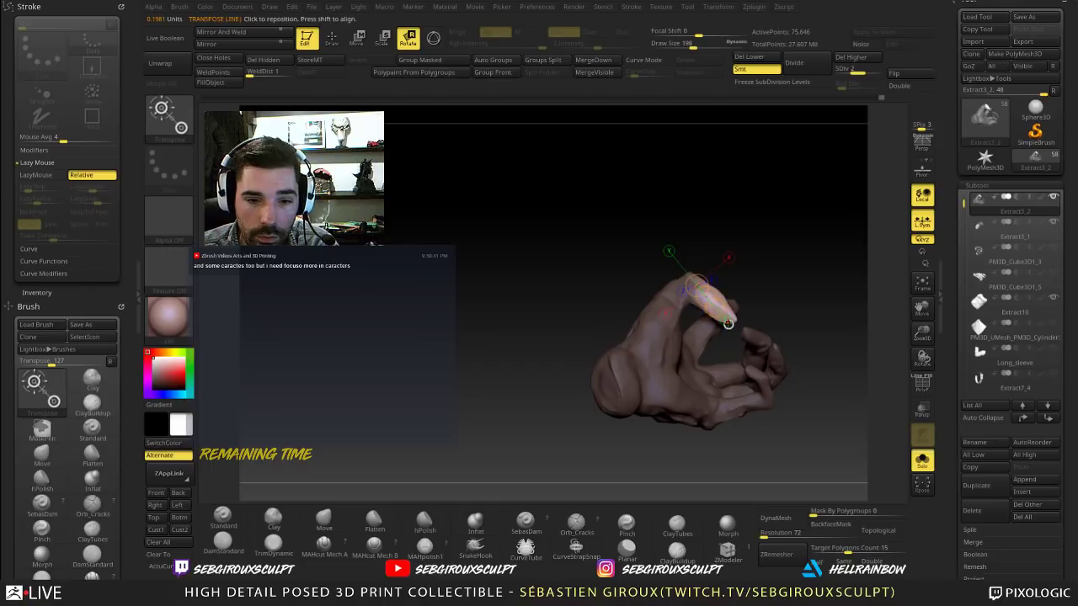
drag(715, 308, 707, 313)
key(w)
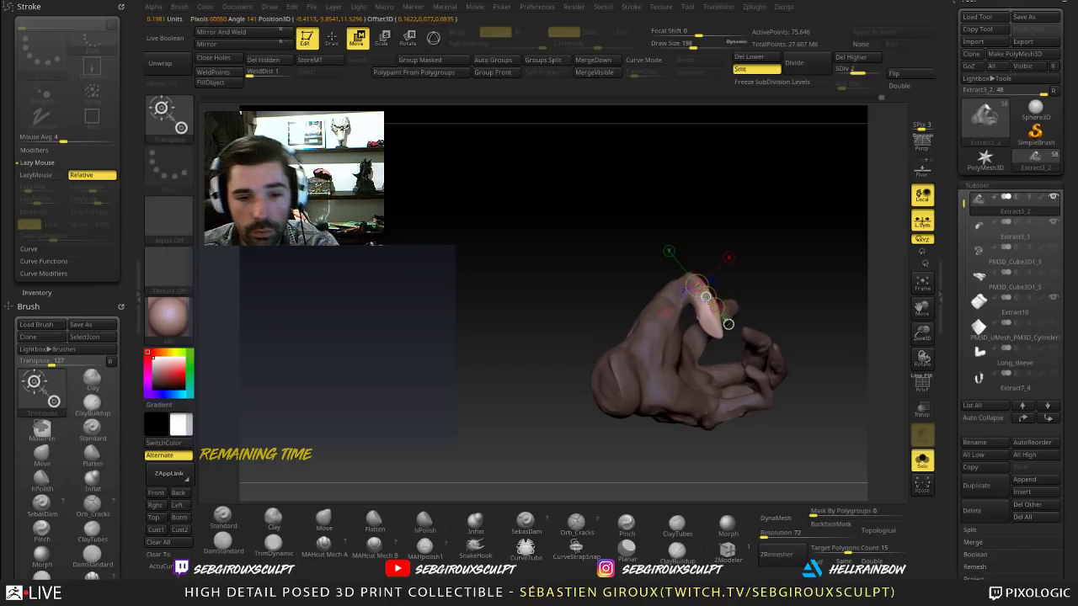
alt+drag(760, 265, 740, 205)
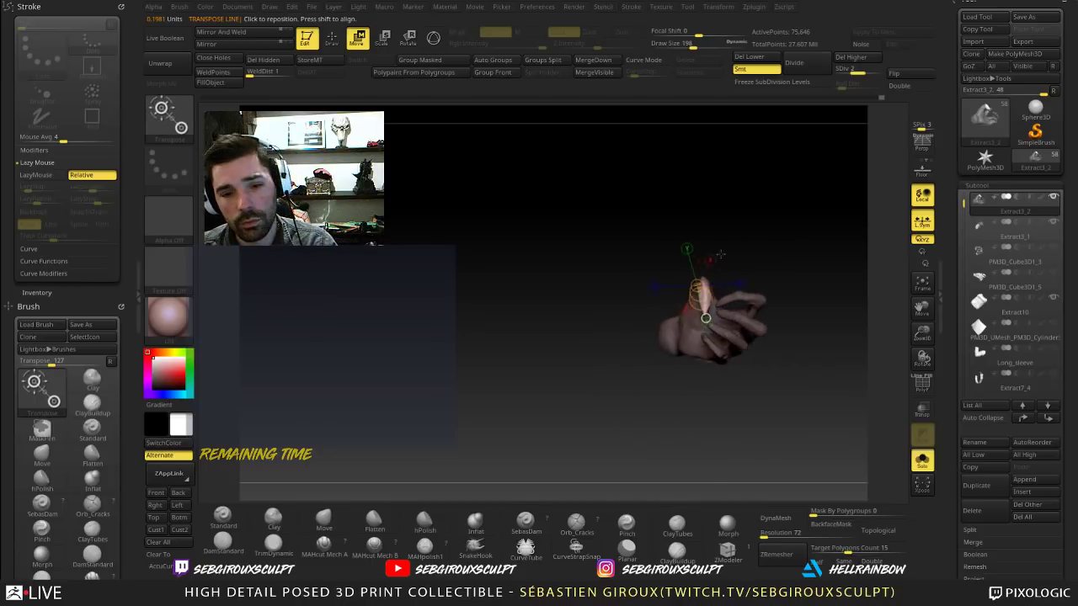
alt+drag(720, 254, 778, 243)
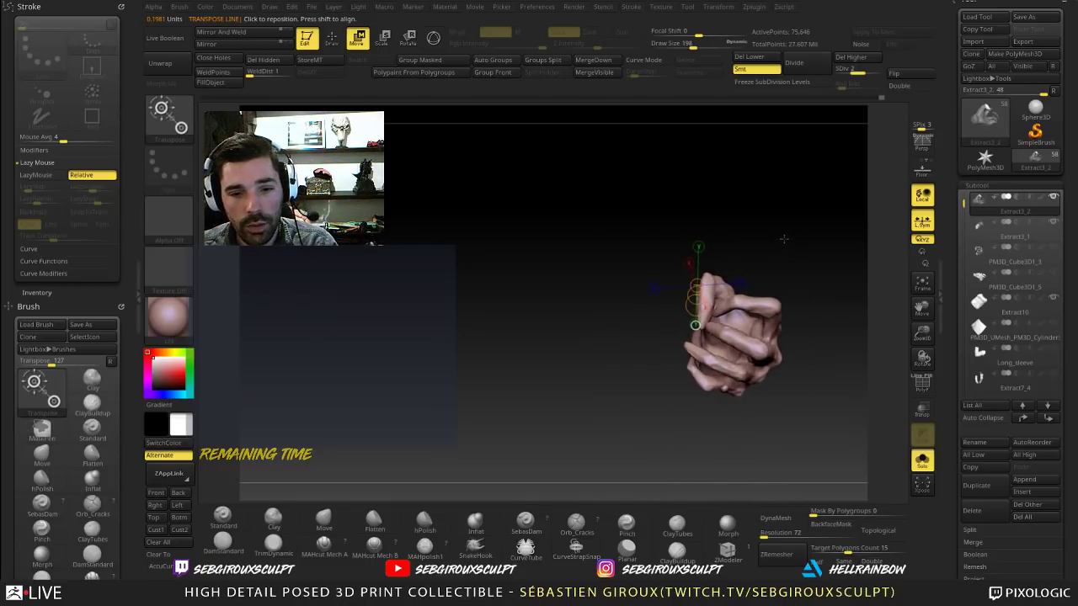
drag(802, 302, 806, 272)
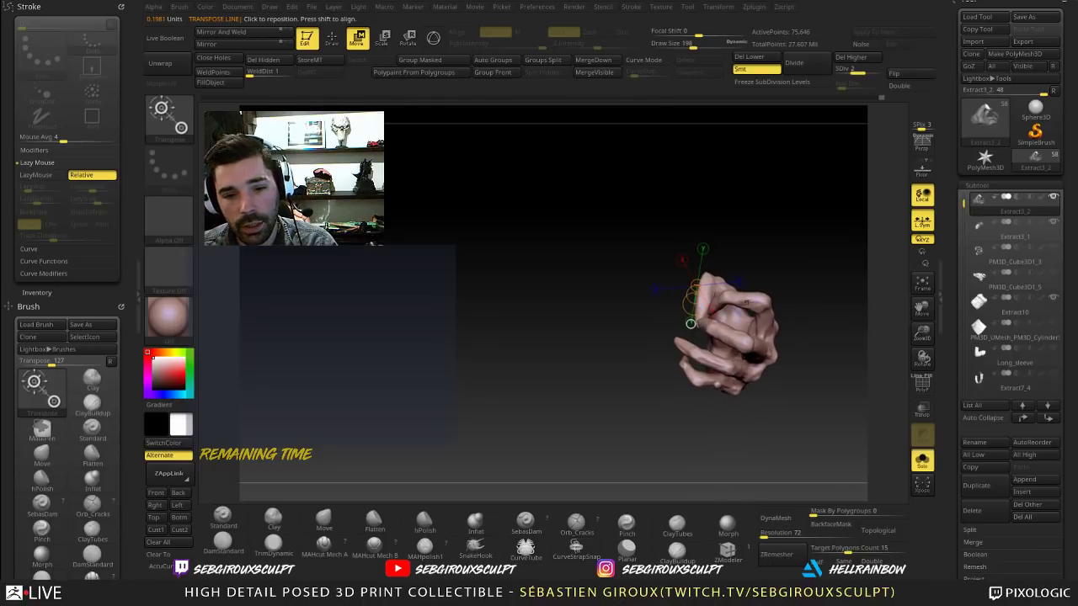
Step: Set the draw size to 289 and mask the thumb together with its fleshy base
mouse_move(762, 380)
mouse_down()
mouse_move(777, 262)
mouse_move(743, 284)
mouse_move(748, 304)
mouse_up()
key(q)
key(space)
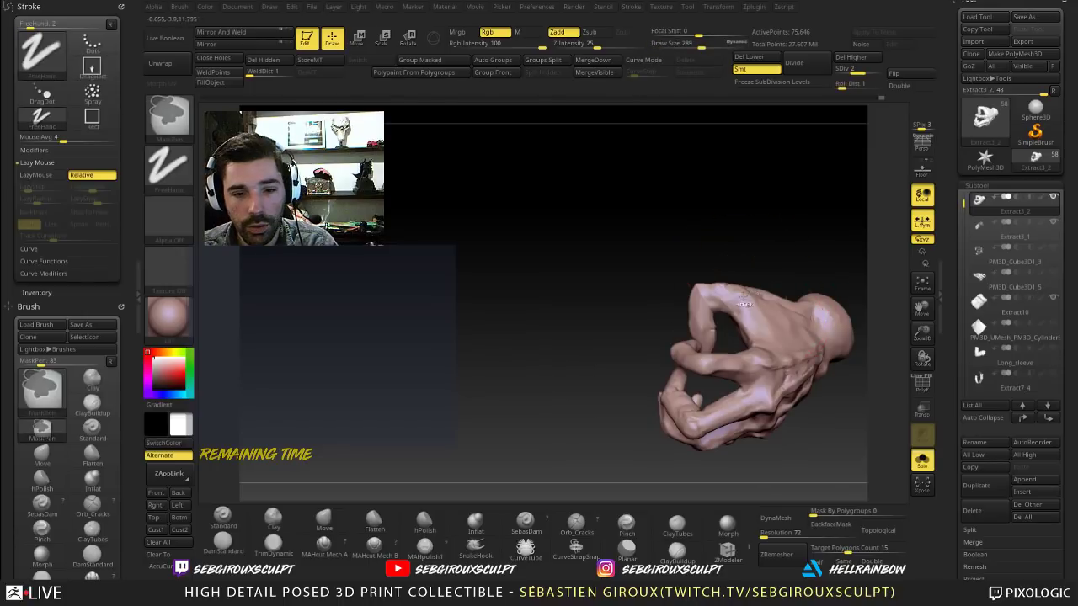
key(w)
drag(650, 305, 746, 323)
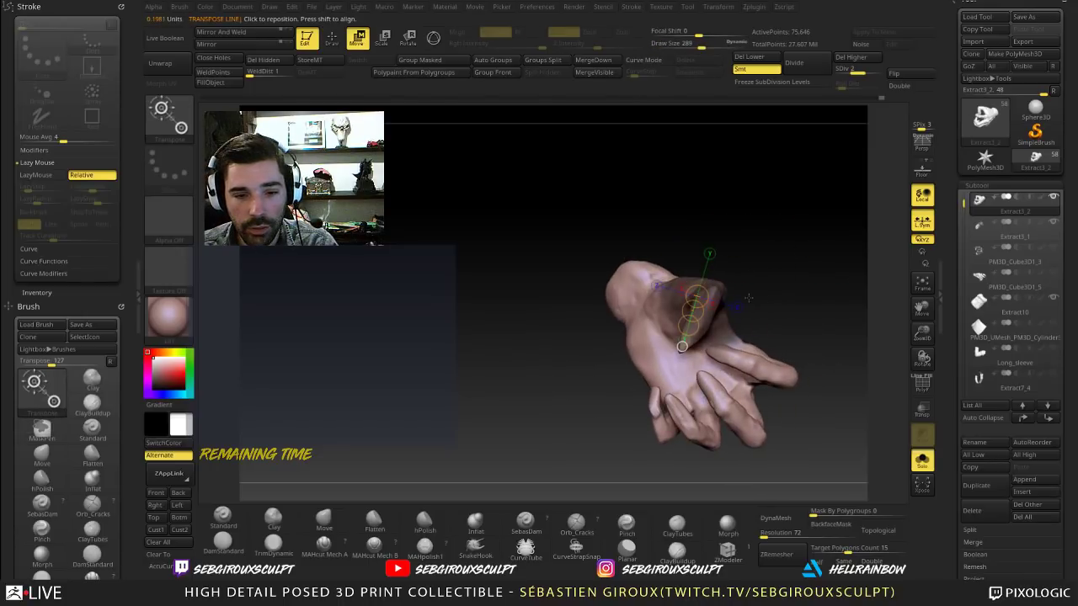
key(q)
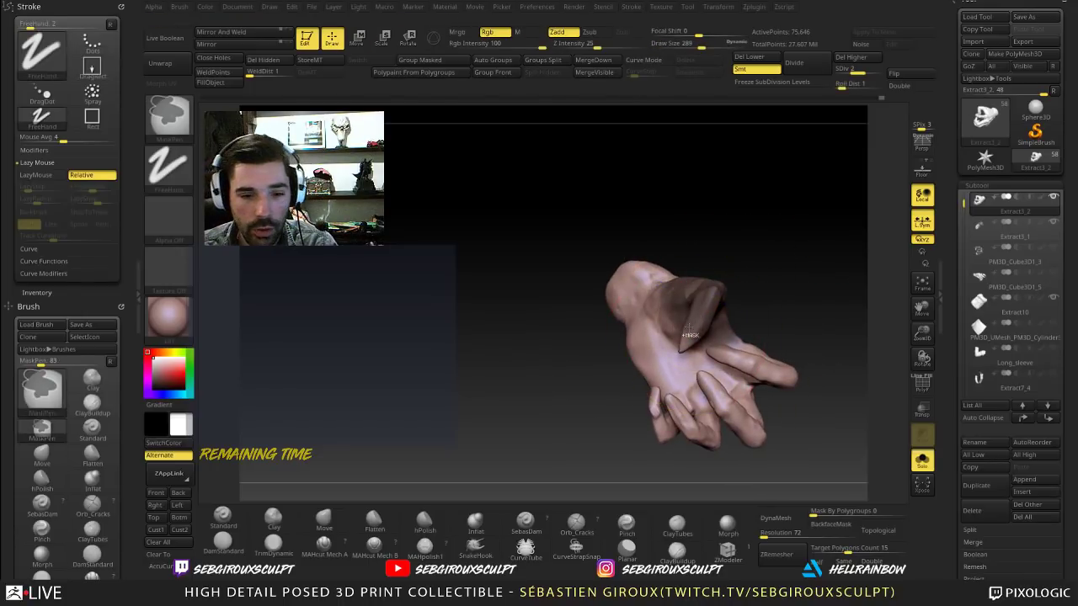
key(w)
drag(754, 296, 778, 342)
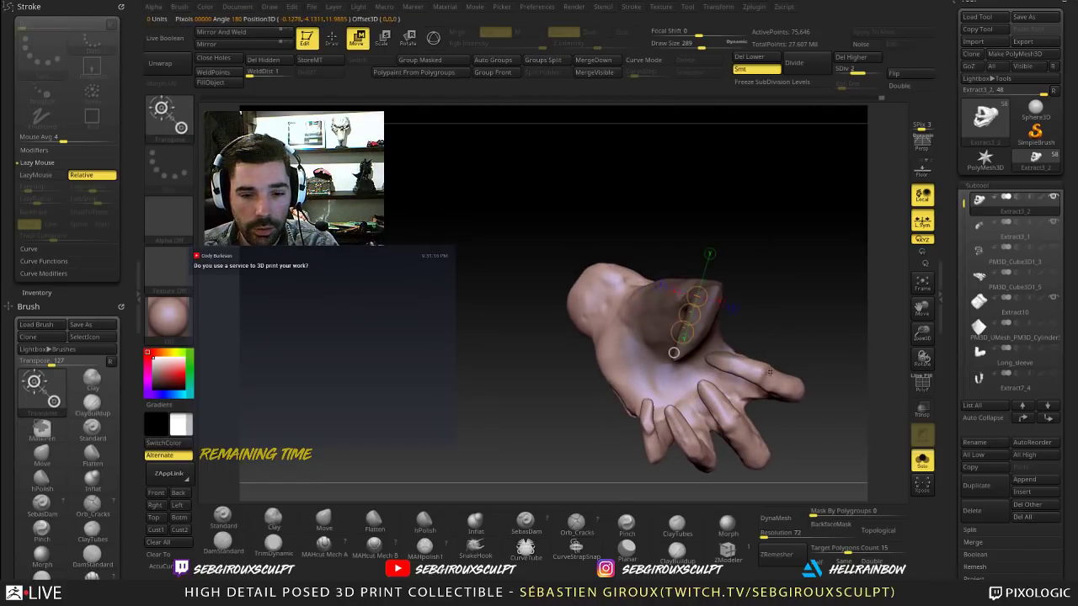
key(q)
Step: Refine the mask by isolating and unhiding the index finger, then invert it so the thumb and palm stay editable
ctrl+shift+click(771, 369)
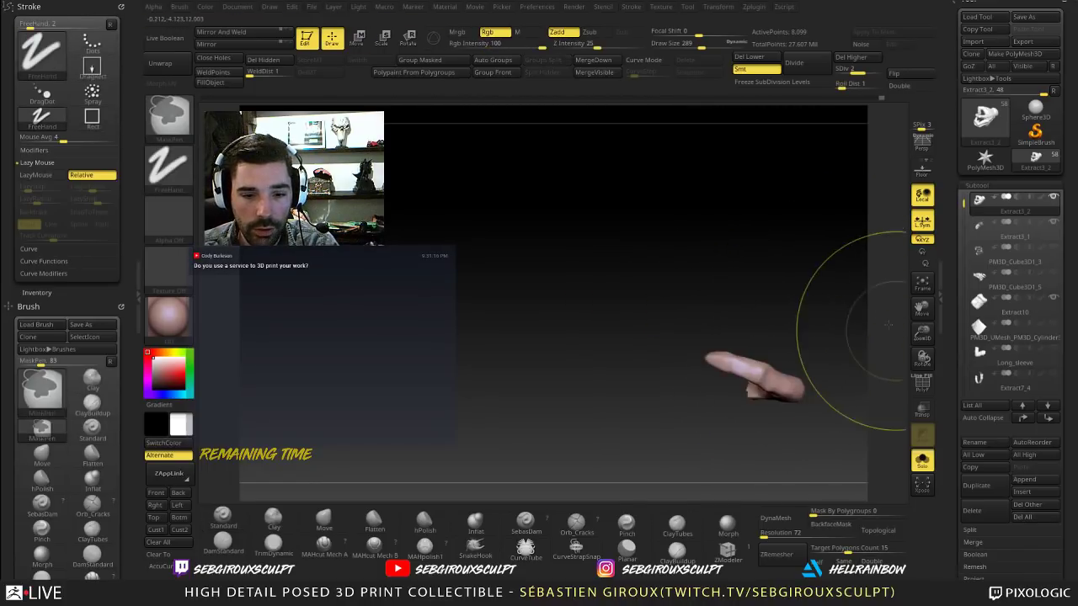
ctrl+shift+click(796, 290)
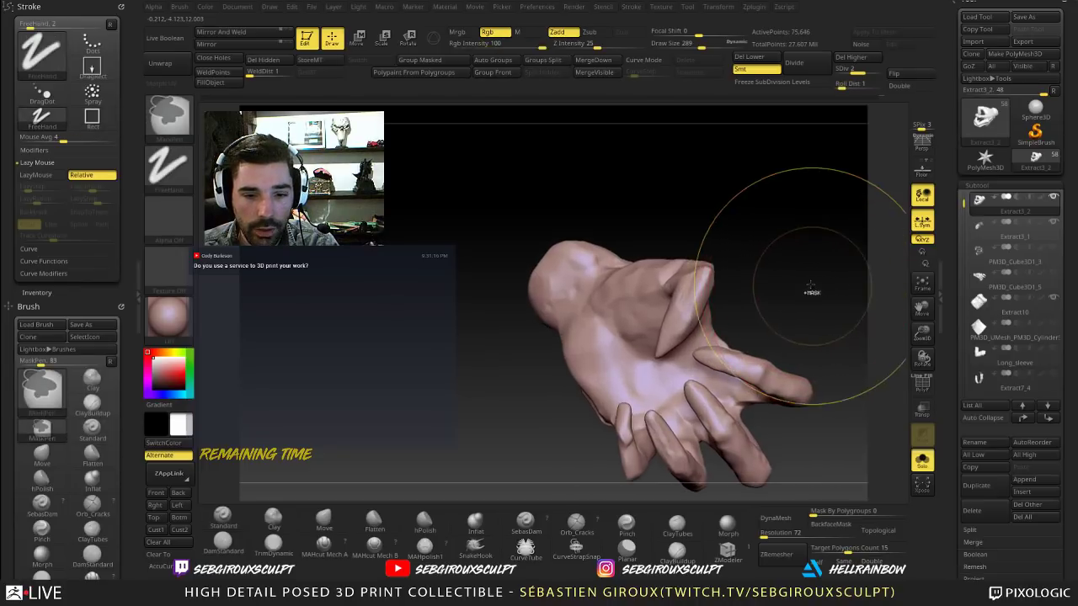
ctrl+shift+click(765, 364)
ctrl+click(780, 293)
ctrl+shift+click(784, 295)
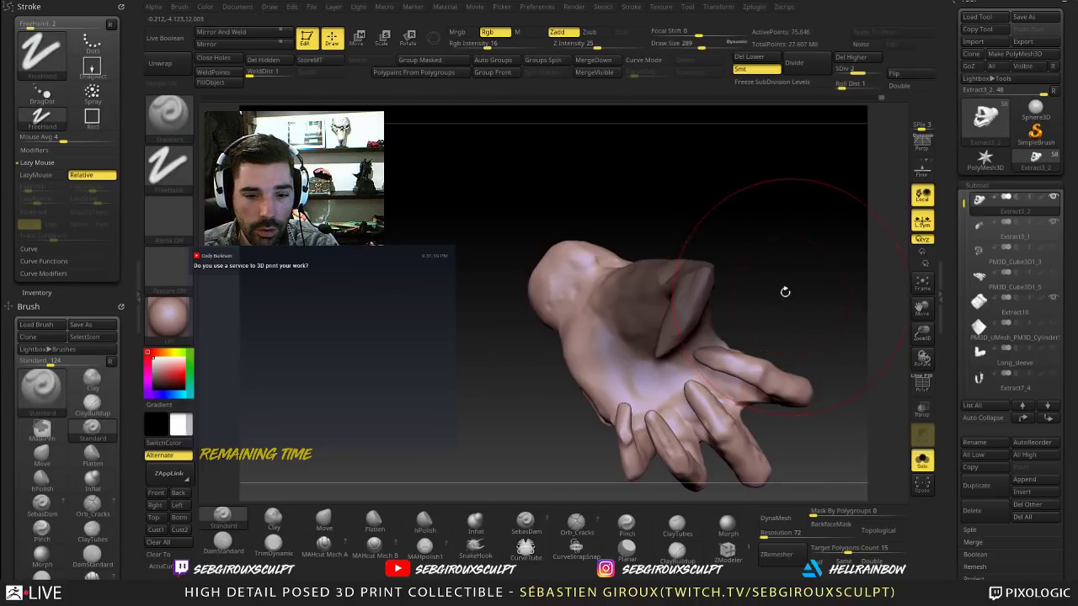
ctrl+shift+click(765, 375)
mouse_move(830, 322)
alt+mouse_down()
mouse_move(828, 403)
mouse_move(679, 301)
mouse_move(806, 423)
alt+mouse_up()
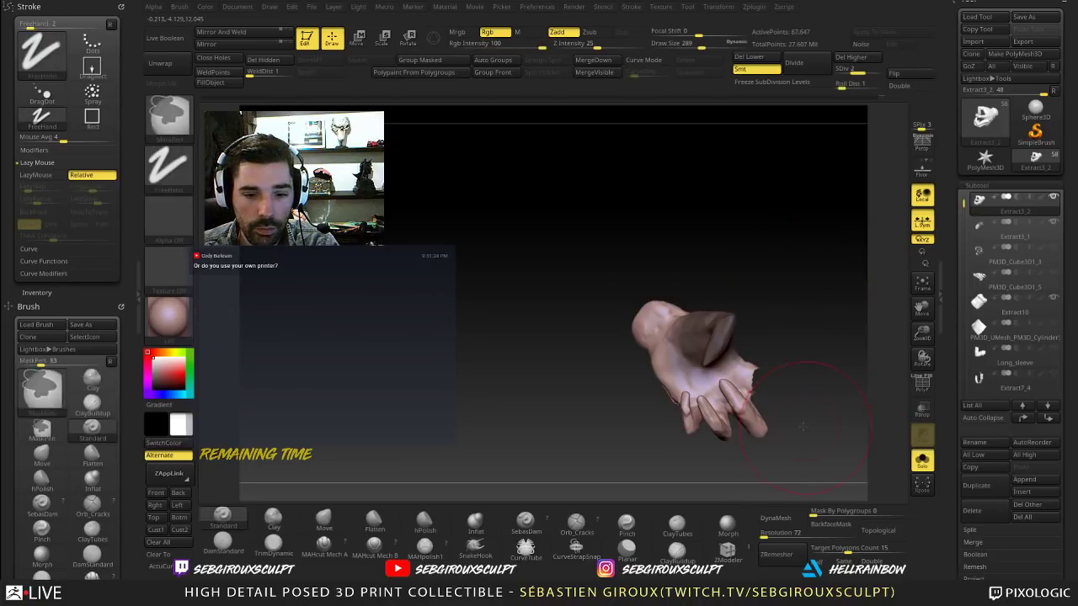
key(ctrl+z)
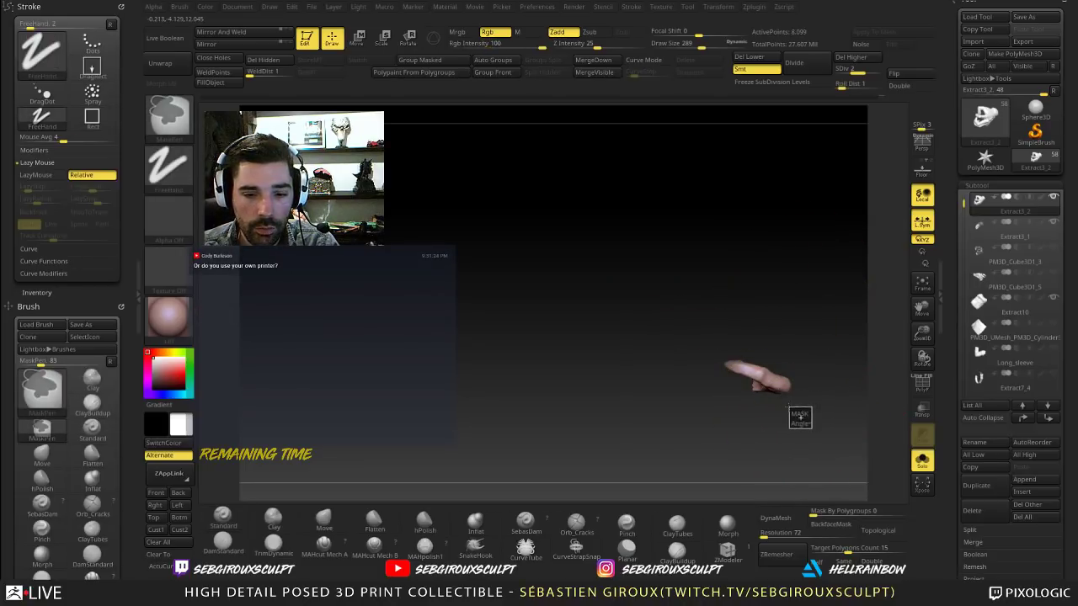
ctrl+shift+click(785, 280)
mouse_move(819, 280)
alt+mouse_down()
mouse_move(837, 295)
mouse_move(808, 315)
mouse_move(731, 258)
mouse_move(808, 255)
mouse_move(791, 260)
mouse_move(748, 233)
alt+mouse_up()
ctrl+click(808, 254)
Step: Shift the thumb's upper part slightly sideways with the Move brush at draw size 289
key(b)
key(m)
key(v)
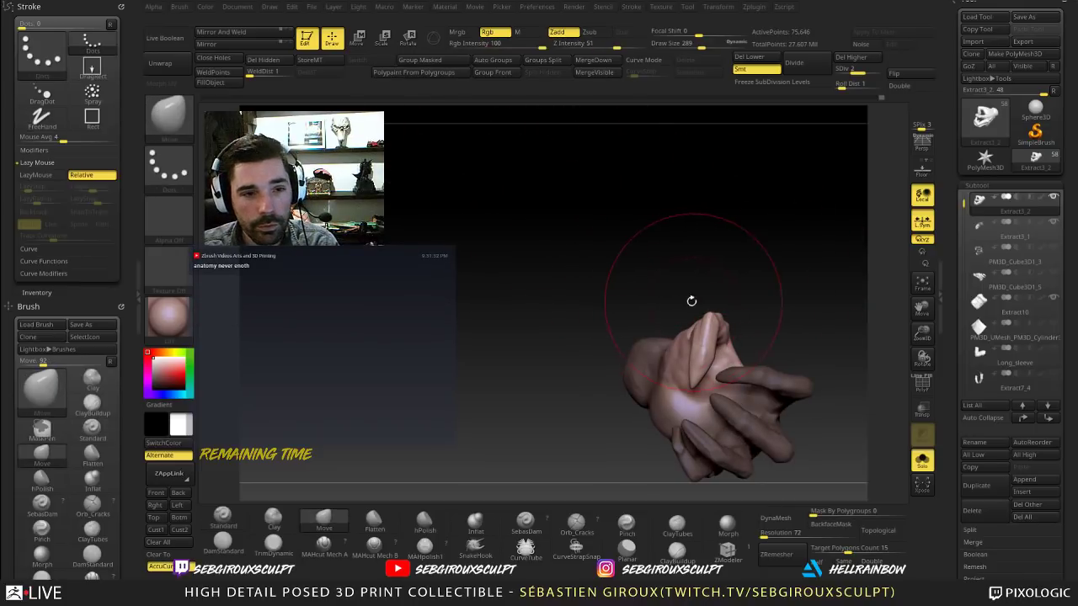
drag(712, 318, 702, 319)
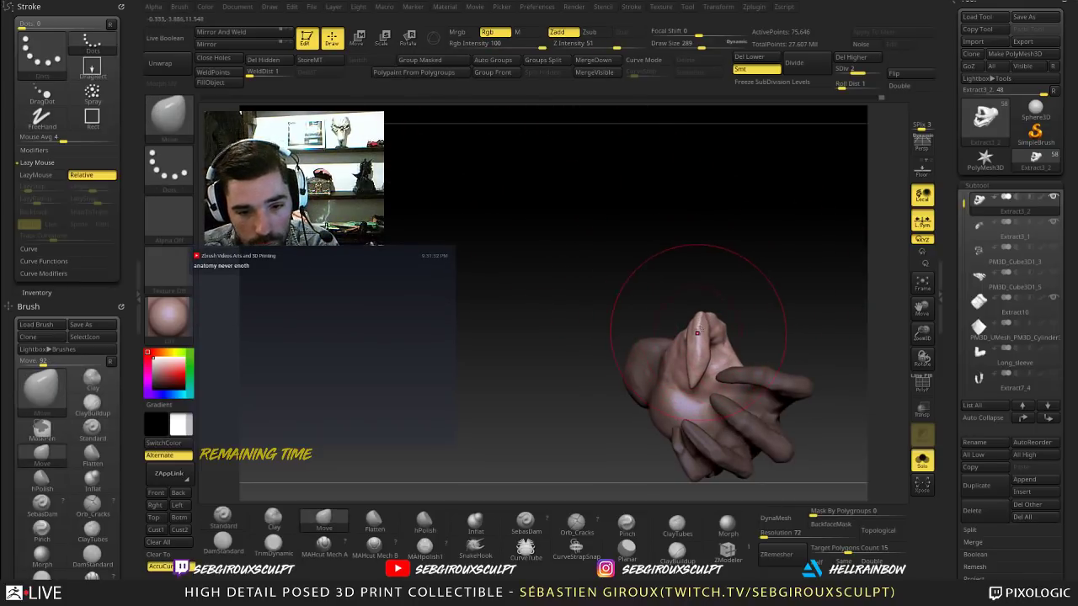
mouse_move(792, 295)
mouse_down()
mouse_move(672, 315)
mouse_move(705, 330)
mouse_up()
Step: Reduce the draw size to 215 and reshape the thumb and its base from several sides with the Move brush
key([)
key([)
key([)
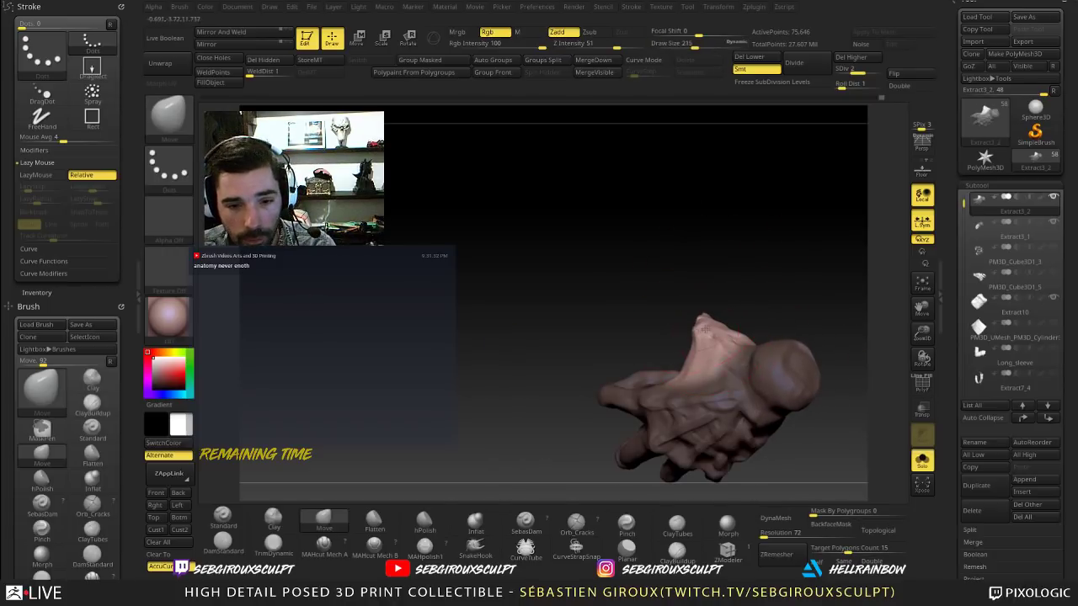
drag(742, 298, 709, 325)
drag(762, 273, 754, 339)
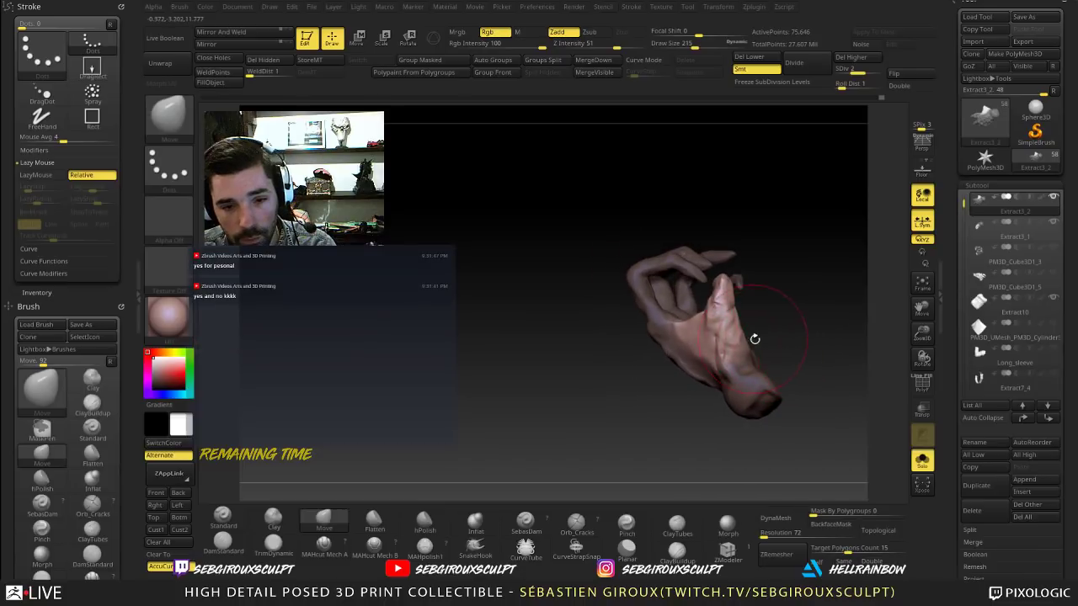
mouse_move(779, 295)
mouse_down()
mouse_move(679, 295)
mouse_move(632, 325)
mouse_move(634, 338)
mouse_up()
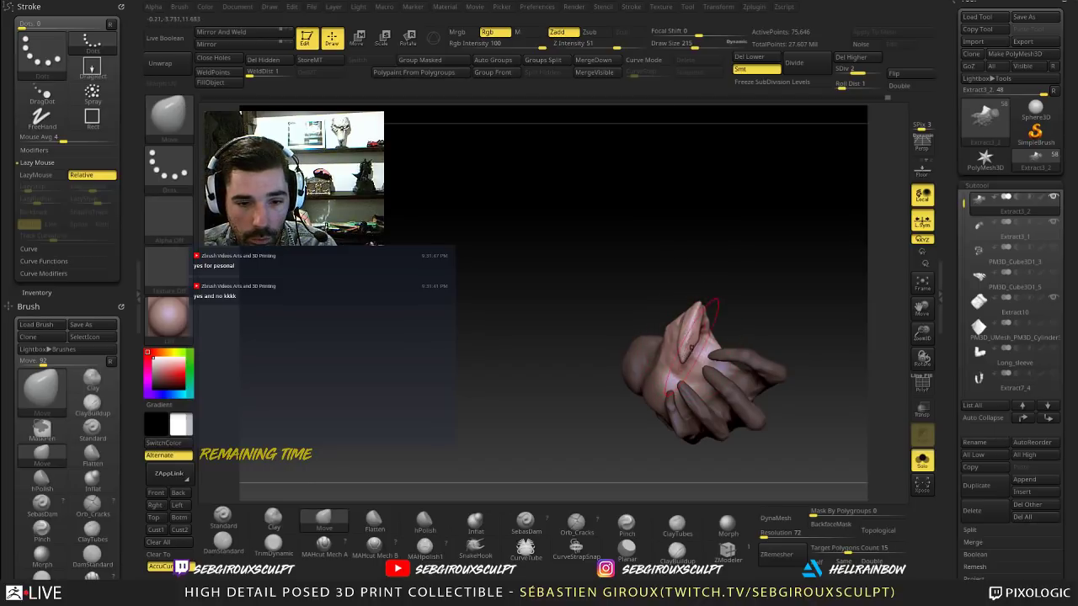
mouse_move(734, 298)
mouse_down()
mouse_move(764, 281)
mouse_move(761, 240)
mouse_move(808, 241)
mouse_move(800, 252)
mouse_up()
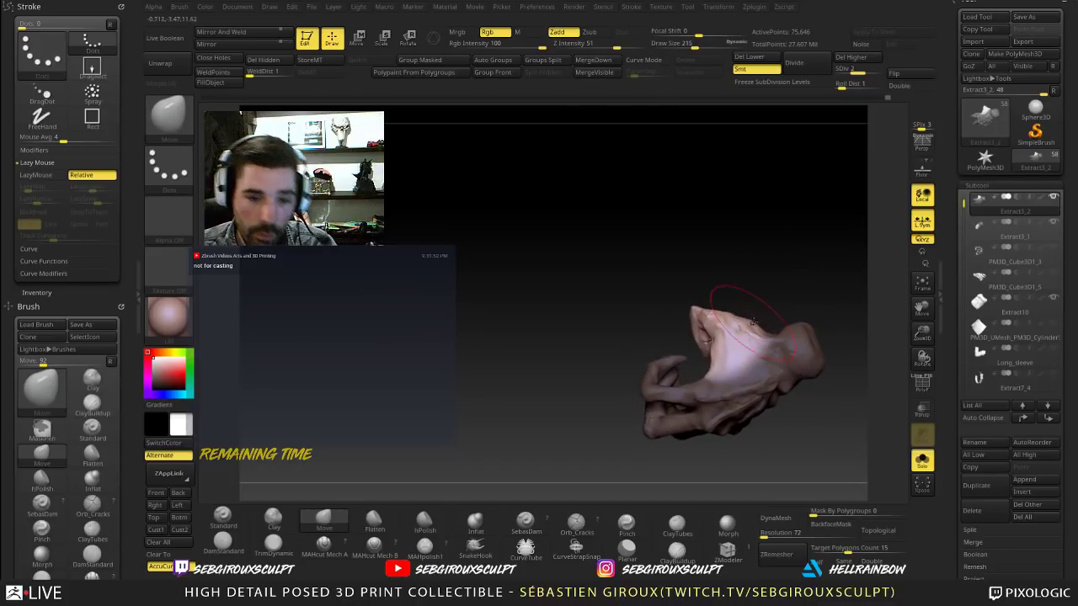
right_drag(712, 326, 709, 333)
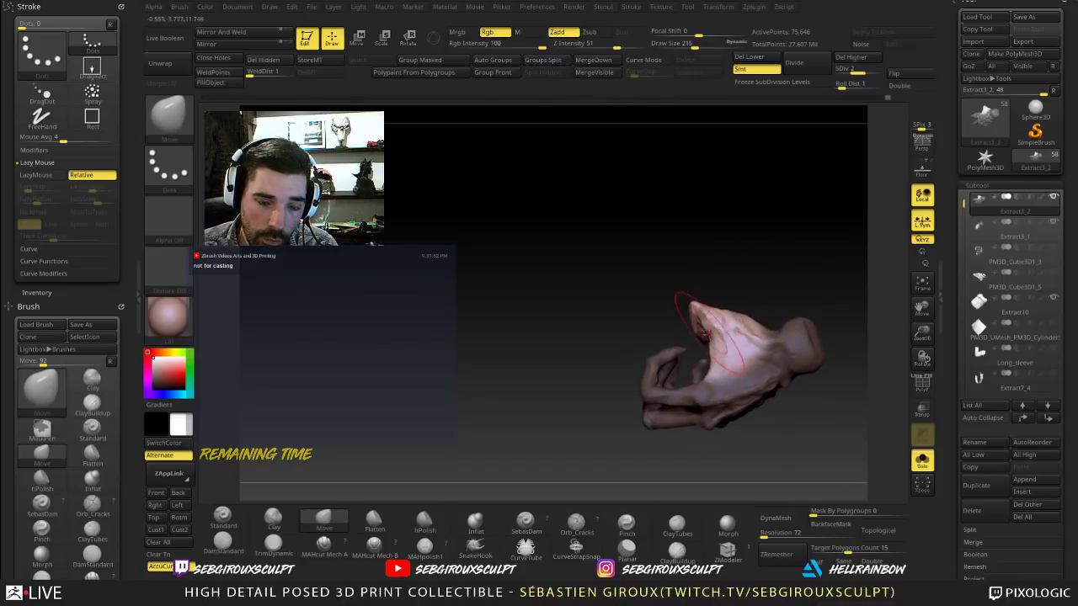
drag(752, 299, 803, 264)
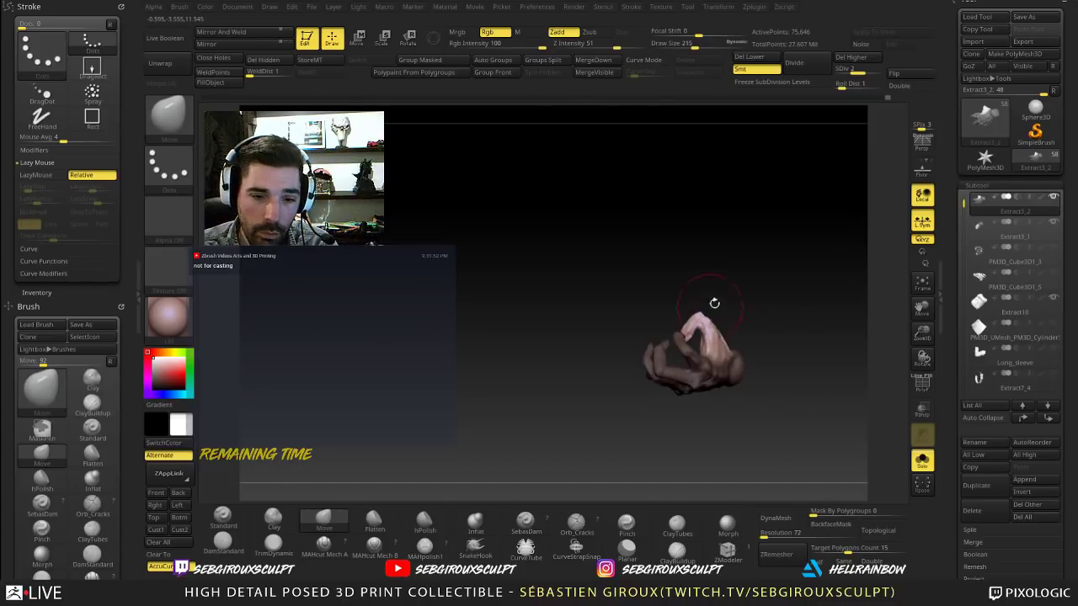
Step: Enlarge the Move brush to draw size 337 and adjust the thumb's overall bend and placement over the palm
key(space)
drag(712, 311, 723, 311)
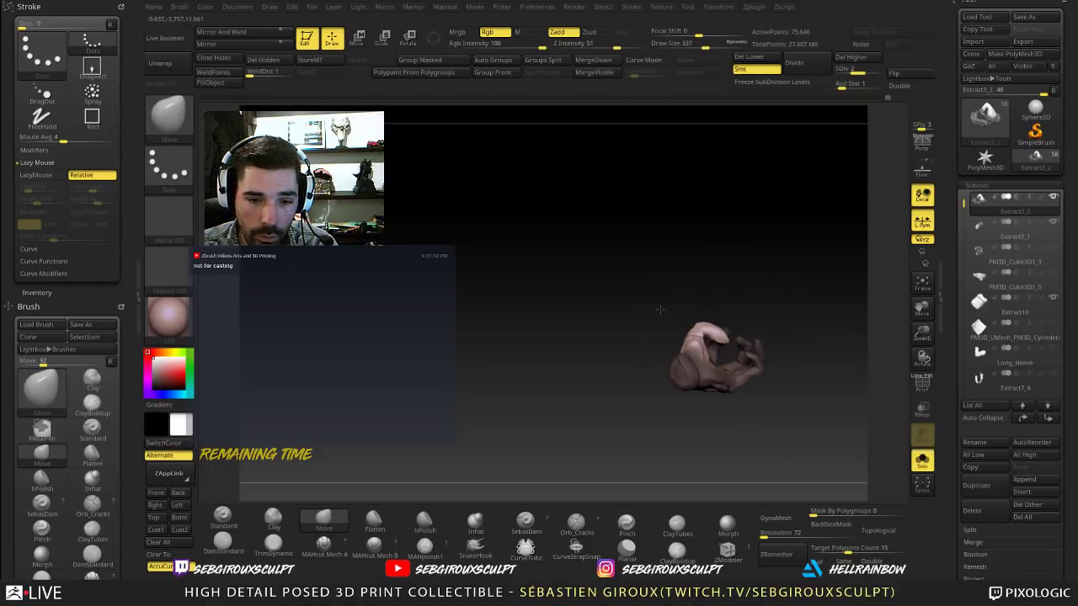
drag(621, 304, 634, 310)
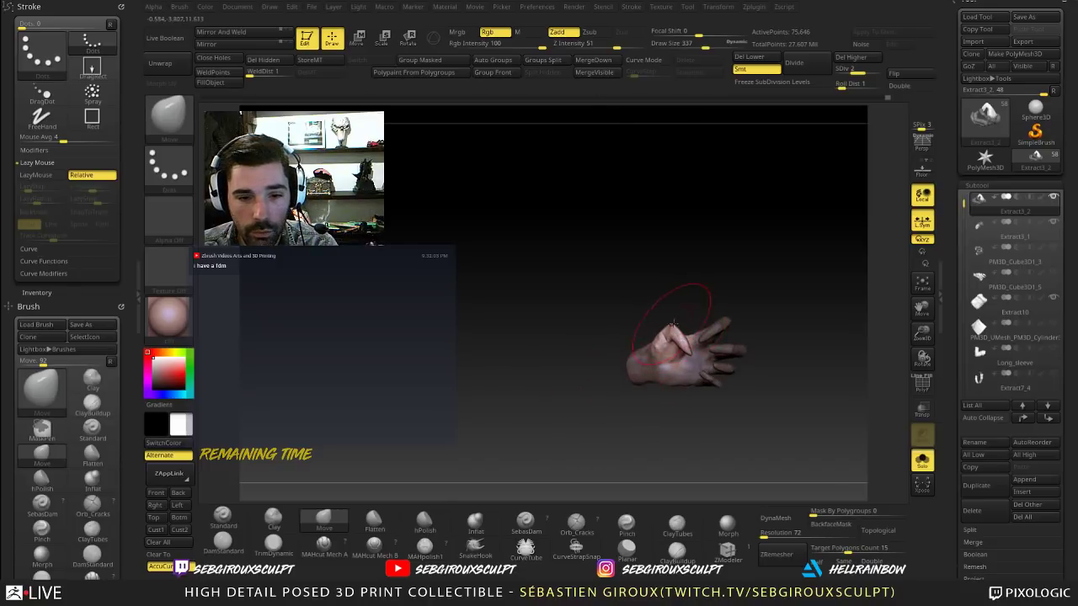
mouse_move(750, 327)
mouse_down()
mouse_move(768, 316)
mouse_move(771, 290)
mouse_up()
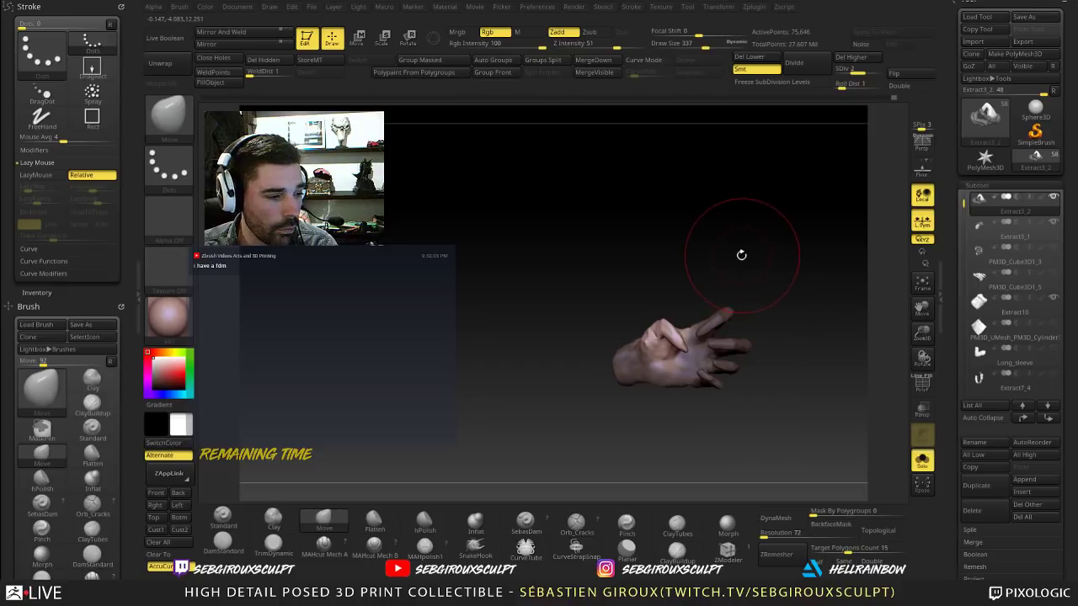
mouse_move(741, 255)
mouse_down()
mouse_move(748, 245)
mouse_move(756, 255)
mouse_up()
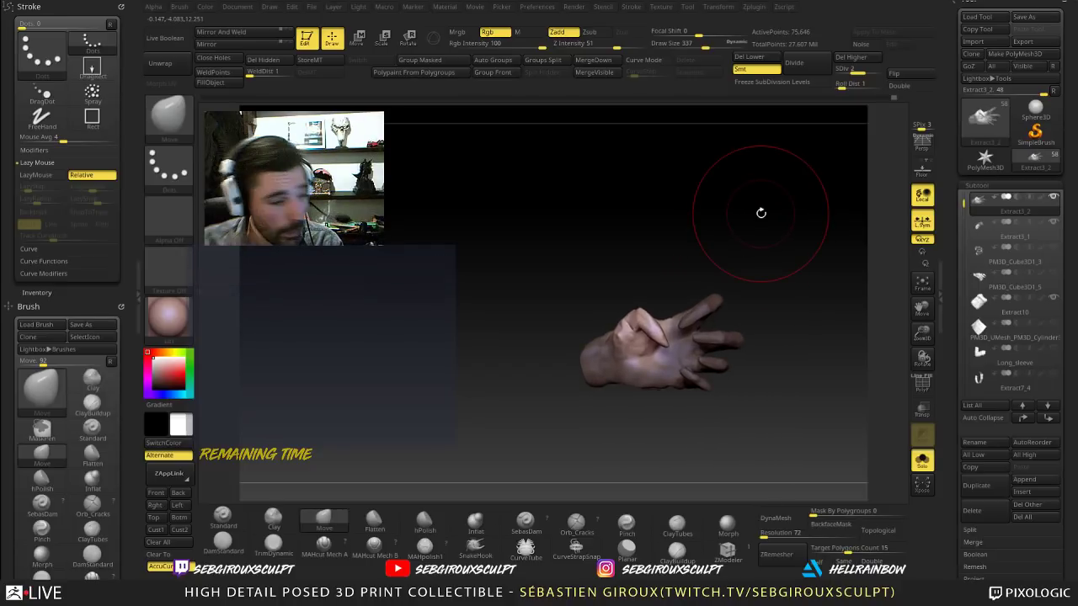
mouse_move(628, 433)
alt+mouse_down()
mouse_move(590, 414)
mouse_move(660, 432)
alt+mouse_up()
drag(811, 353, 808, 363)
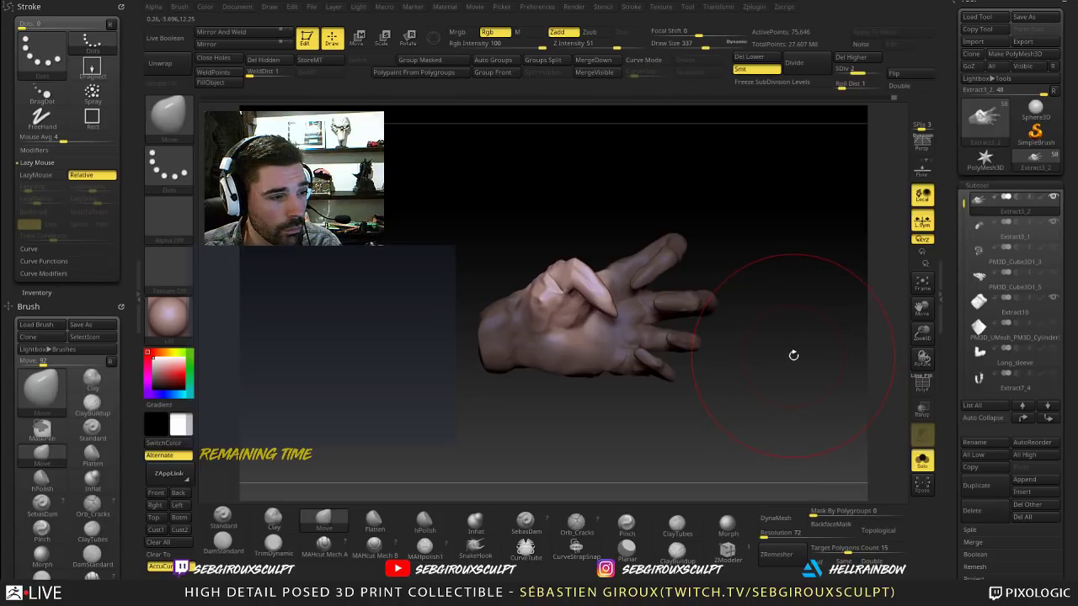
alt+drag(793, 353, 772, 389)
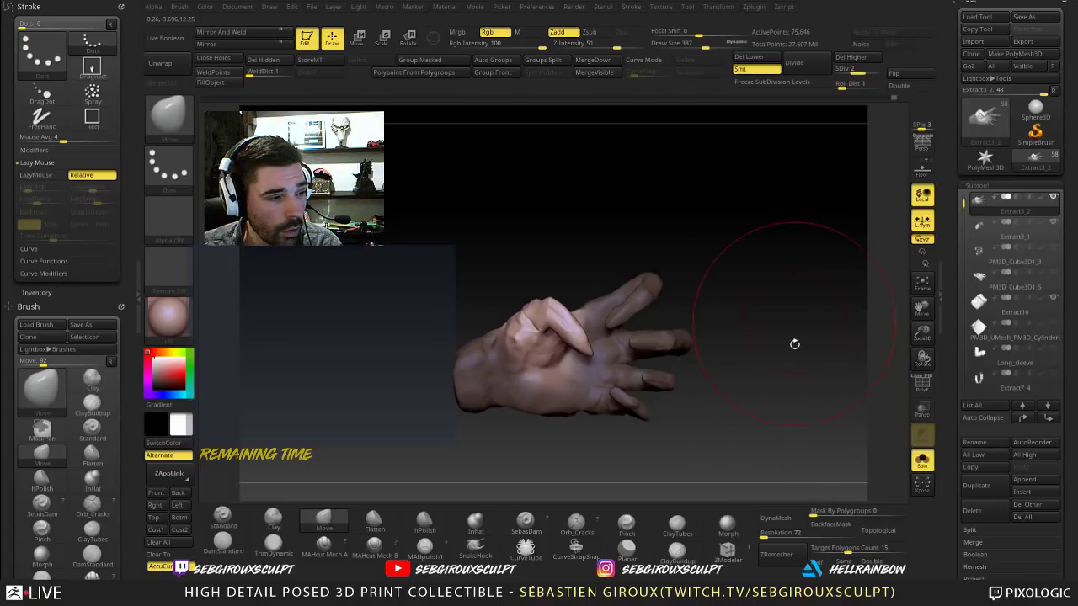
Step: Reduce the Move brush to draw size 251 and then 162 while refining the bent thumb's contour
drag(766, 274, 661, 279)
key(space)
drag(635, 347, 616, 345)
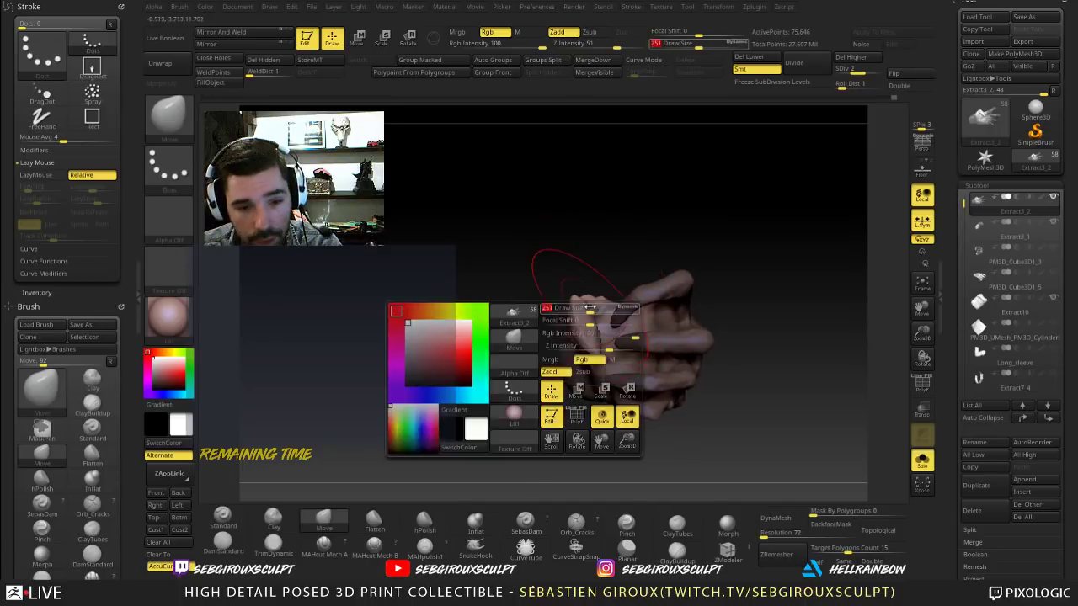
mouse_move(603, 263)
mouse_down()
mouse_move(608, 251)
mouse_move(673, 261)
mouse_up()
mouse_move(622, 327)
mouse_down()
mouse_move(607, 332)
mouse_move(613, 338)
mouse_up()
key(s)
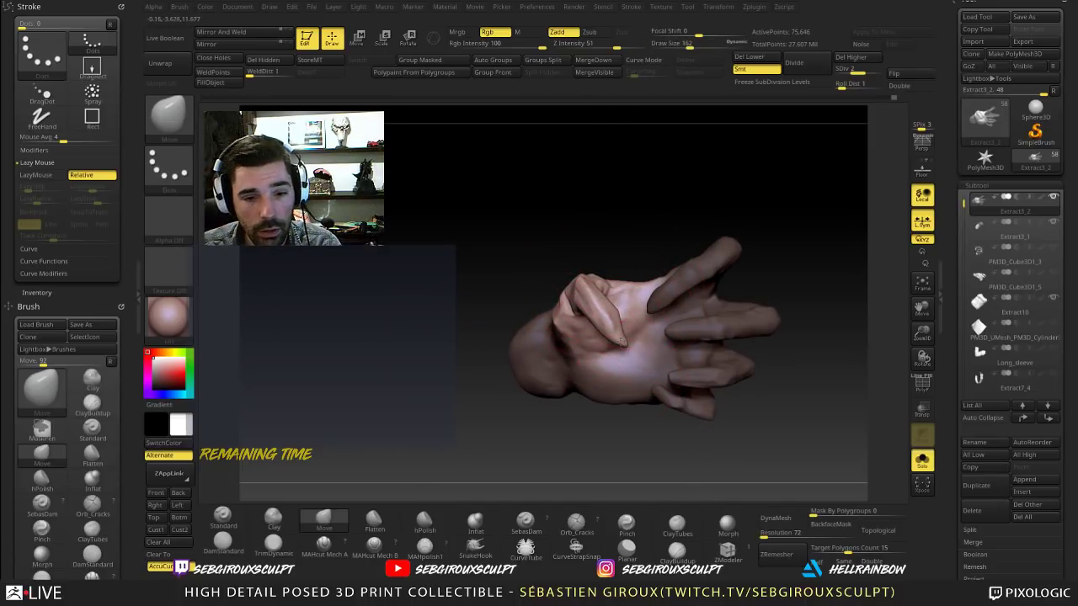
drag(634, 229, 621, 290)
mouse_move(611, 221)
mouse_down()
mouse_move(562, 244)
mouse_move(581, 282)
mouse_move(608, 285)
mouse_move(510, 277)
mouse_move(629, 266)
mouse_move(576, 285)
mouse_move(563, 255)
mouse_move(580, 188)
mouse_move(515, 274)
mouse_move(523, 294)
mouse_up()
Step: Sculpt the thumb and its base with the Clay brush at draw size 162, and clear the mask
key(2)
drag(525, 242, 543, 308)
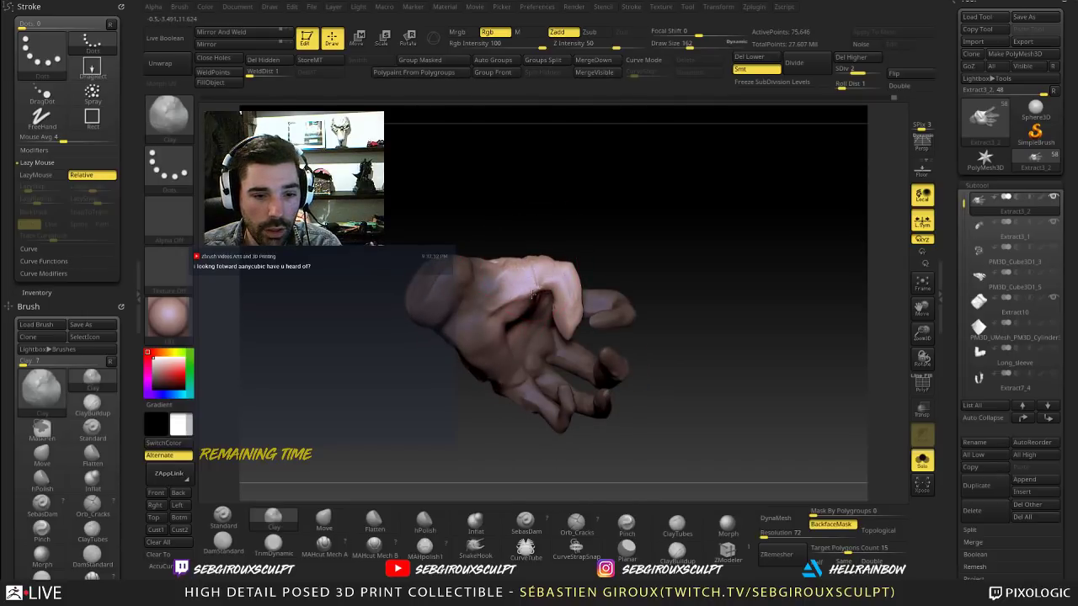
drag(587, 260, 593, 250)
ctrl+right_drag(537, 284, 603, 197)
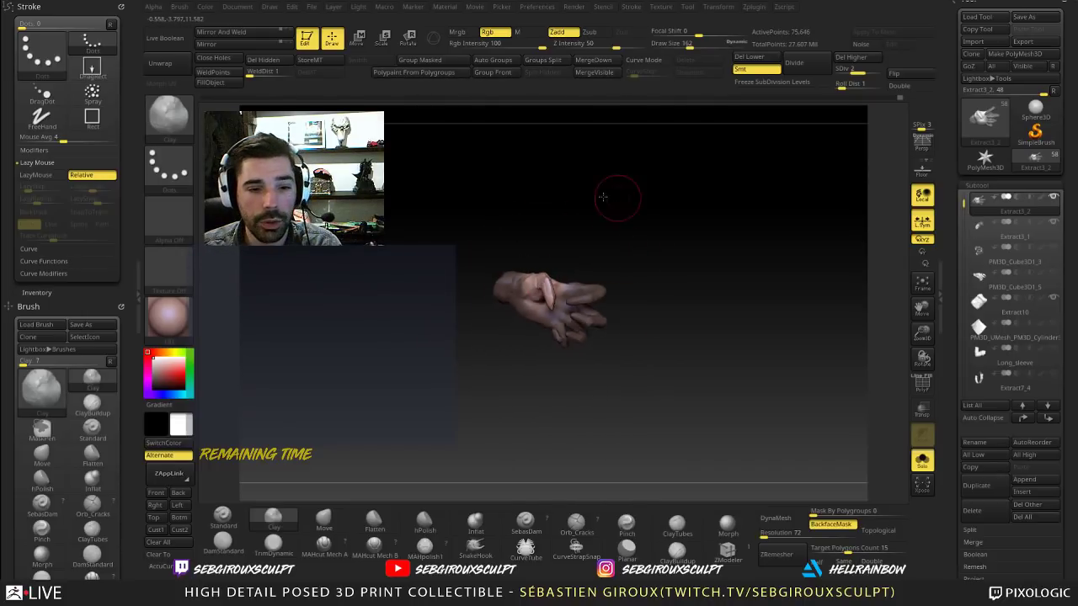
mouse_move(755, 275)
mouse_down()
mouse_move(698, 303)
mouse_move(688, 322)
mouse_move(713, 318)
mouse_move(714, 359)
mouse_move(664, 340)
mouse_move(658, 384)
mouse_move(657, 373)
mouse_move(686, 380)
mouse_move(649, 337)
mouse_move(632, 240)
mouse_move(567, 231)
mouse_move(514, 207)
mouse_move(505, 280)
mouse_up()
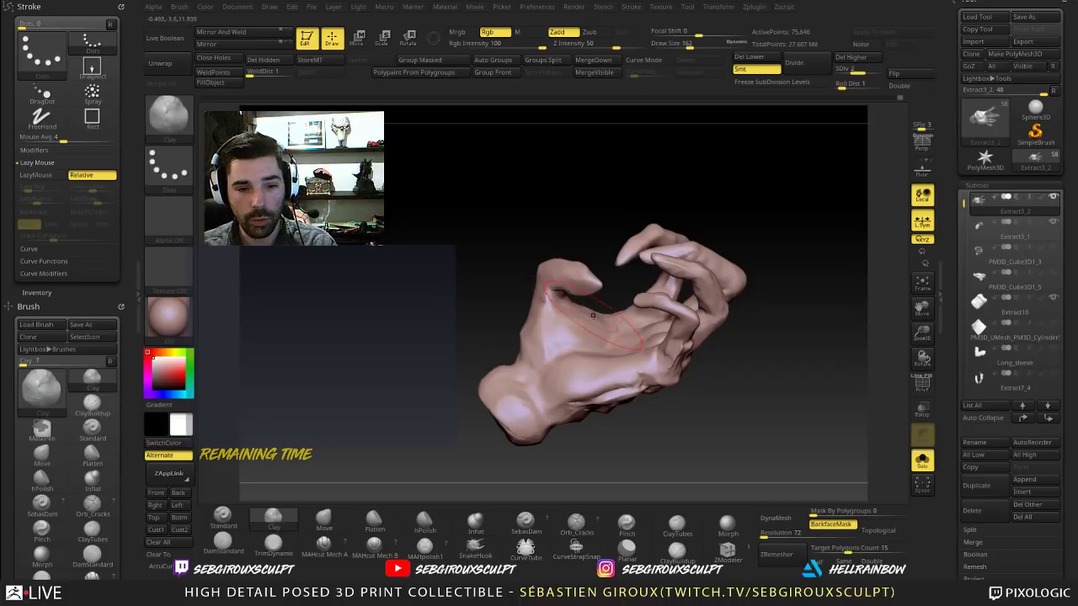
Step: Return to the Move brush and refine the shape of the thumb's end segment at draw size 162
mouse_move(490, 282)
mouse_down()
mouse_move(527, 272)
mouse_move(517, 268)
mouse_up()
key(b)
key(m)
key(v)
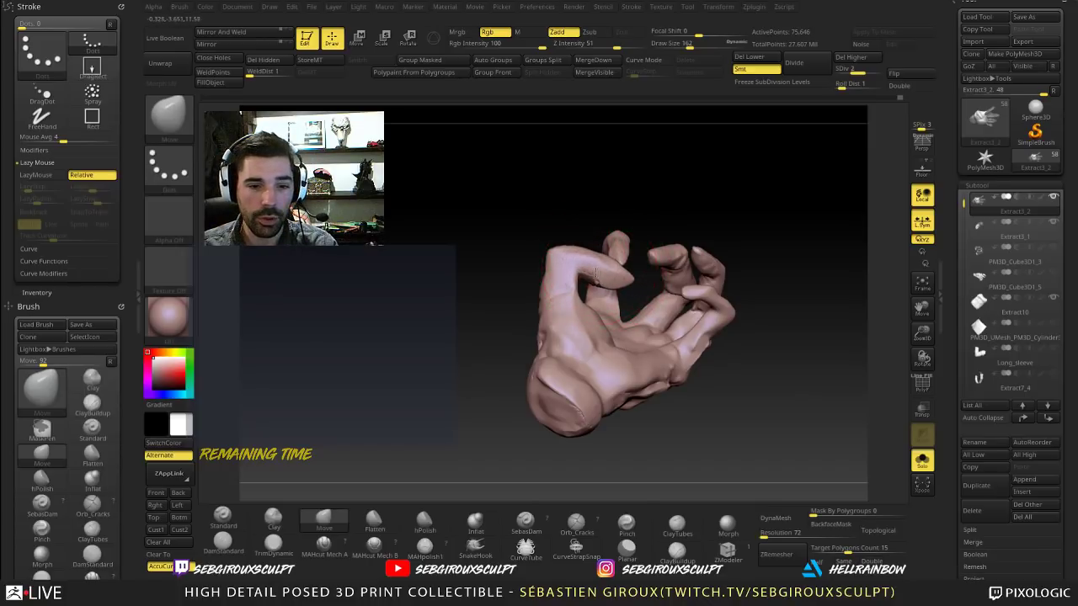
drag(698, 216, 700, 256)
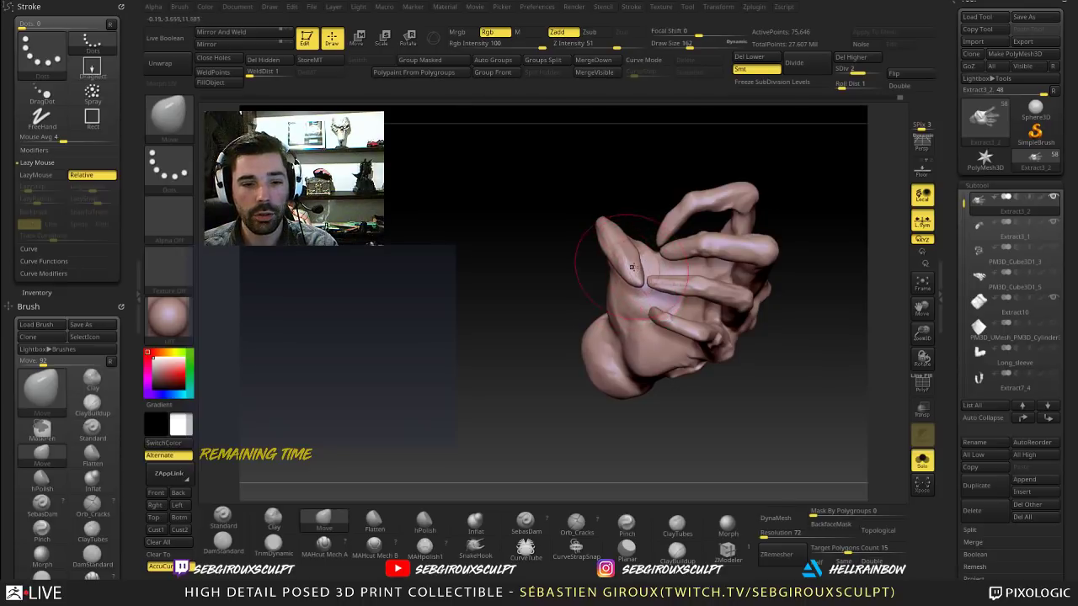
drag(555, 256, 613, 212)
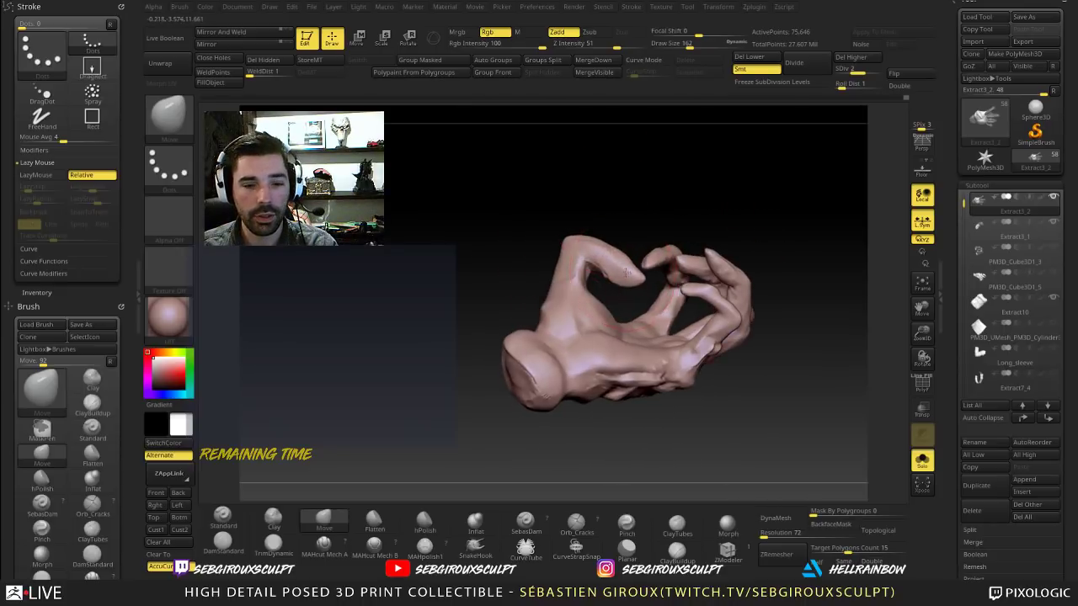
Step: Paint a mask around the thumb's tip at draw size 104 and invert it to leave only the tip editable
key(ctrl)
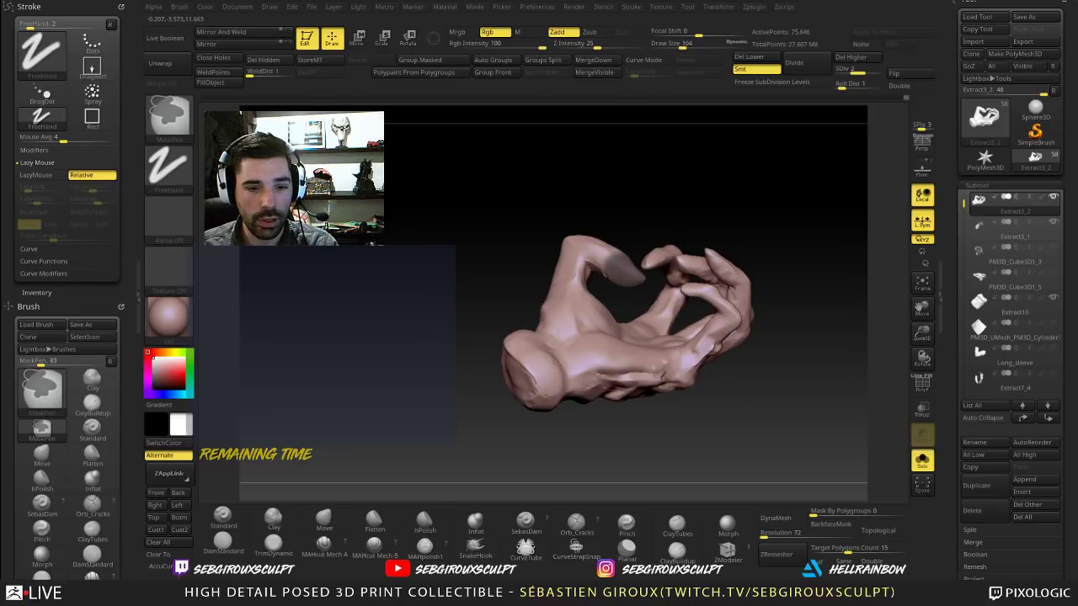
drag(638, 226, 601, 254)
ctrl+drag(637, 266, 644, 262)
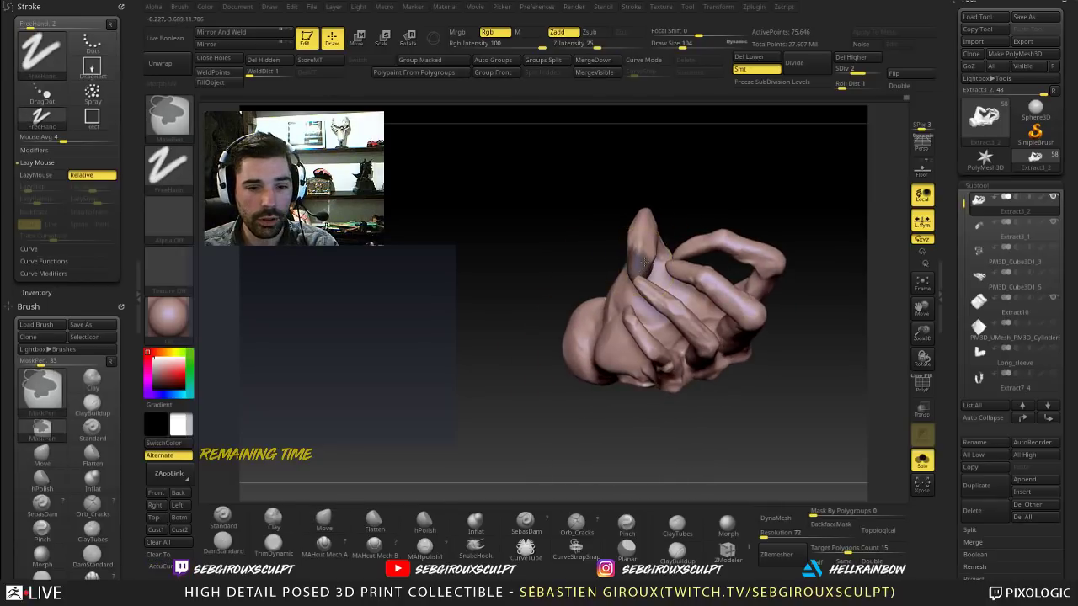
drag(697, 186, 641, 220)
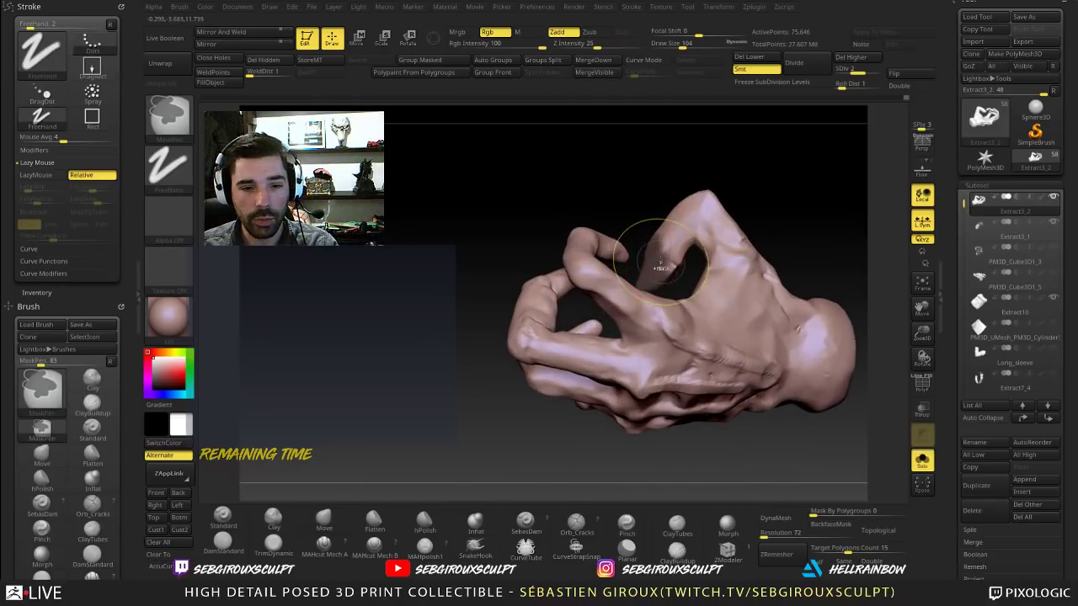
ctrl+drag(655, 257, 665, 268)
mouse_move(749, 183)
mouse_down()
mouse_move(652, 173)
mouse_move(654, 128)
mouse_move(706, 155)
mouse_up()
ctrl+drag(661, 250, 799, 246)
ctrl+click(800, 236)
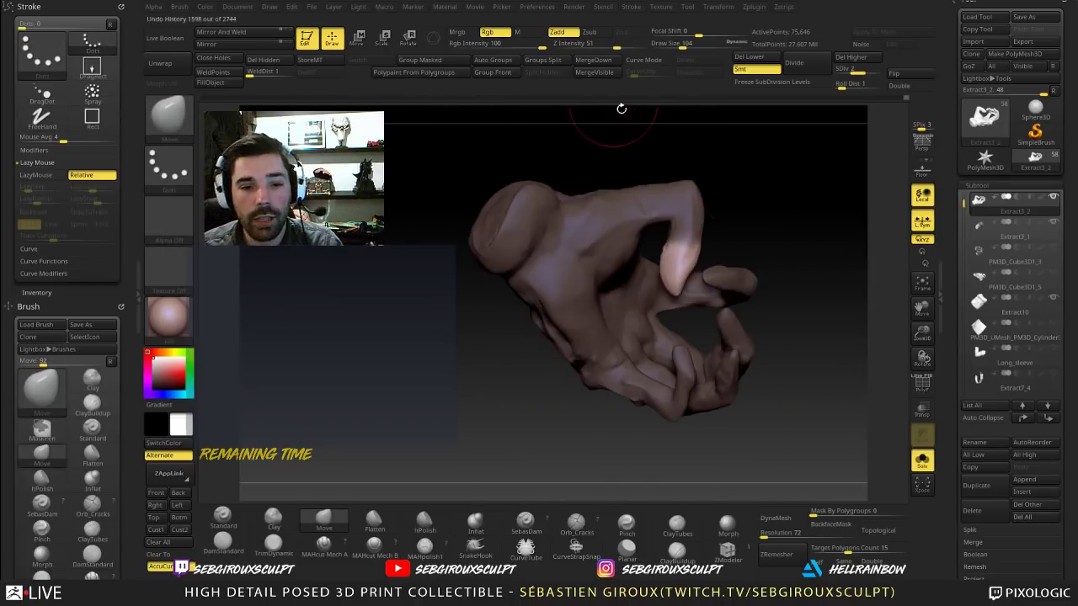
Step: Reposition the thumb's unmasked tip with the Transpose line, return to drawing mode and clear the mask
click(412, 40)
mouse_move(685, 243)
mouse_down()
mouse_move(673, 282)
mouse_move(682, 271)
mouse_up()
key(w)
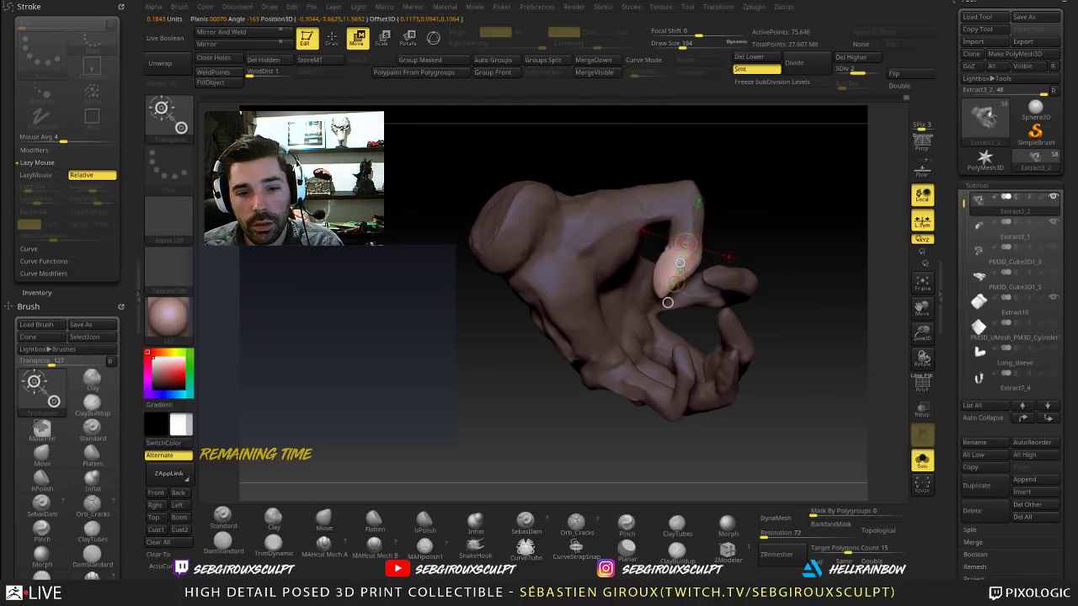
alt+drag(755, 223, 560, 301)
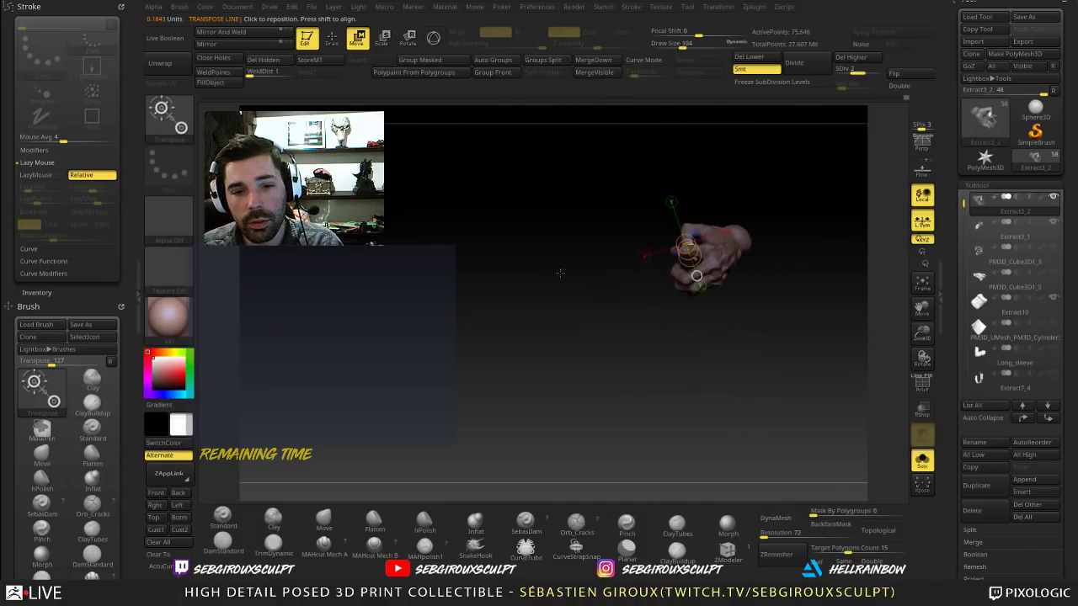
alt+drag(640, 343, 654, 396)
key(q)
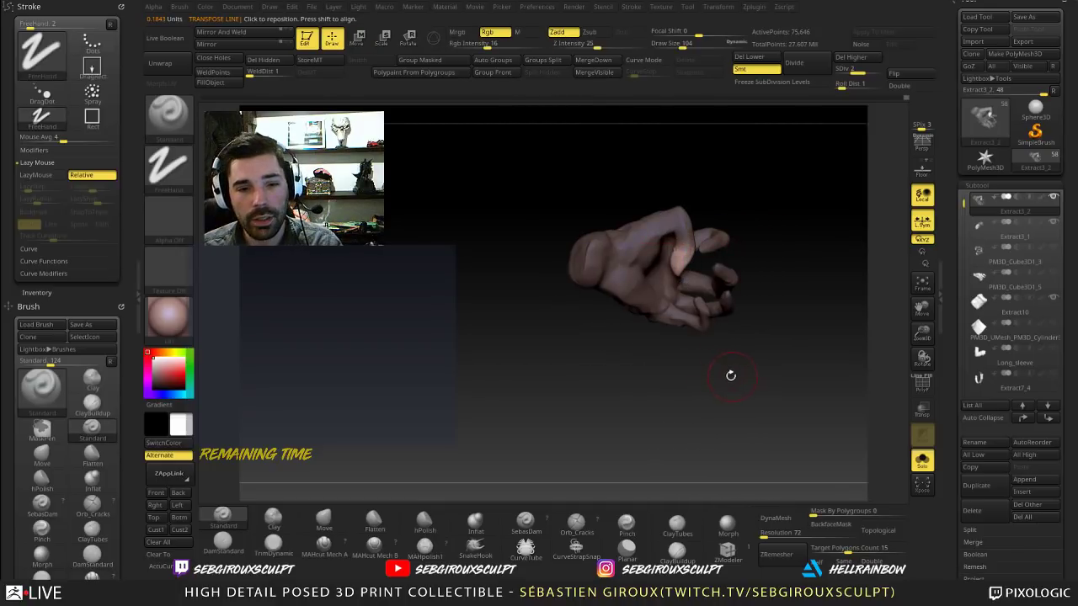
drag(730, 375, 703, 410)
key(ctrl+w)
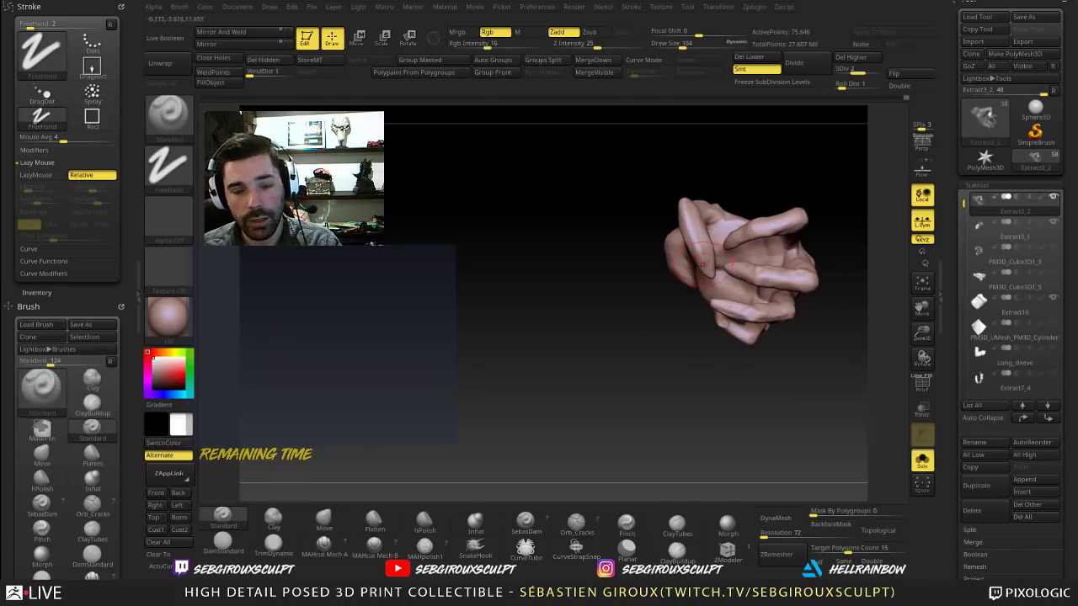
Step: Isolate the thumb and reshape its end segment with the Move brush at draw size 120, smoothing the surface
ctrl+shift+click(699, 251)
key(b)
key(m)
key(v)
drag(624, 296, 644, 301)
key(space)
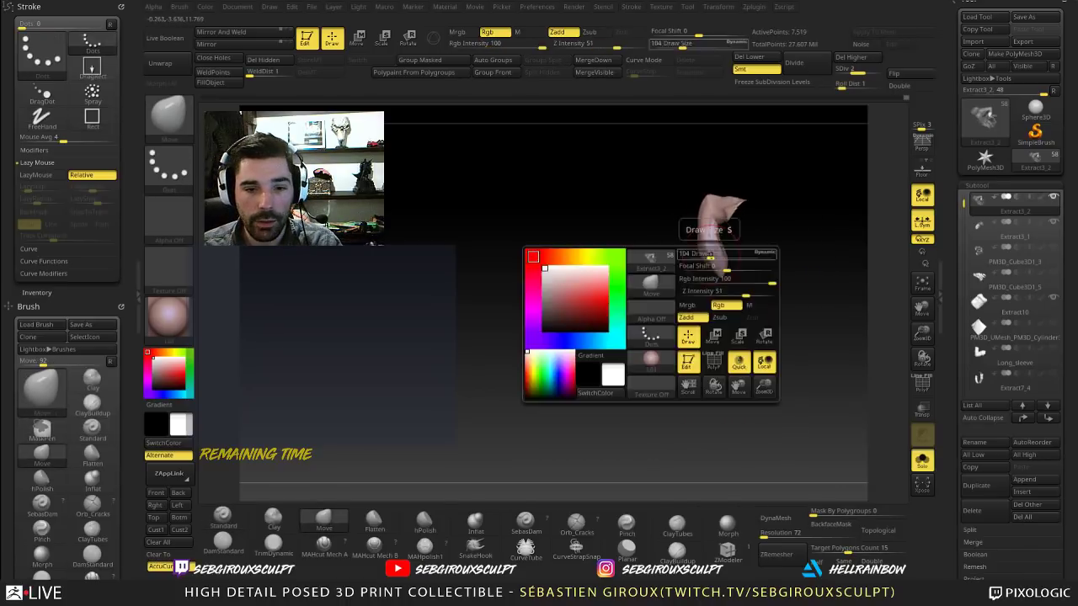
click(714, 256)
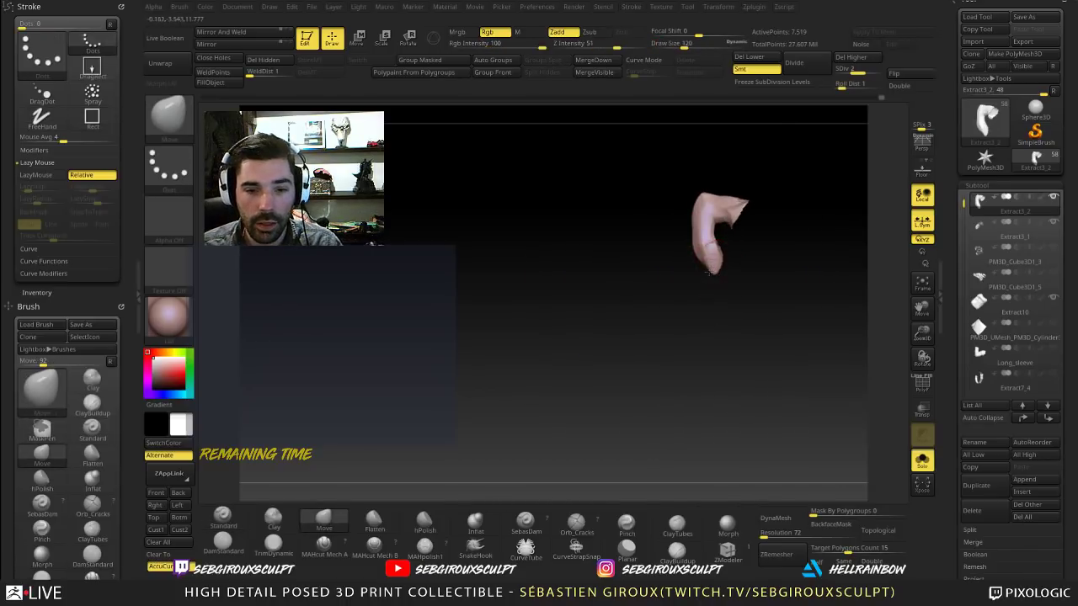
key(shift)
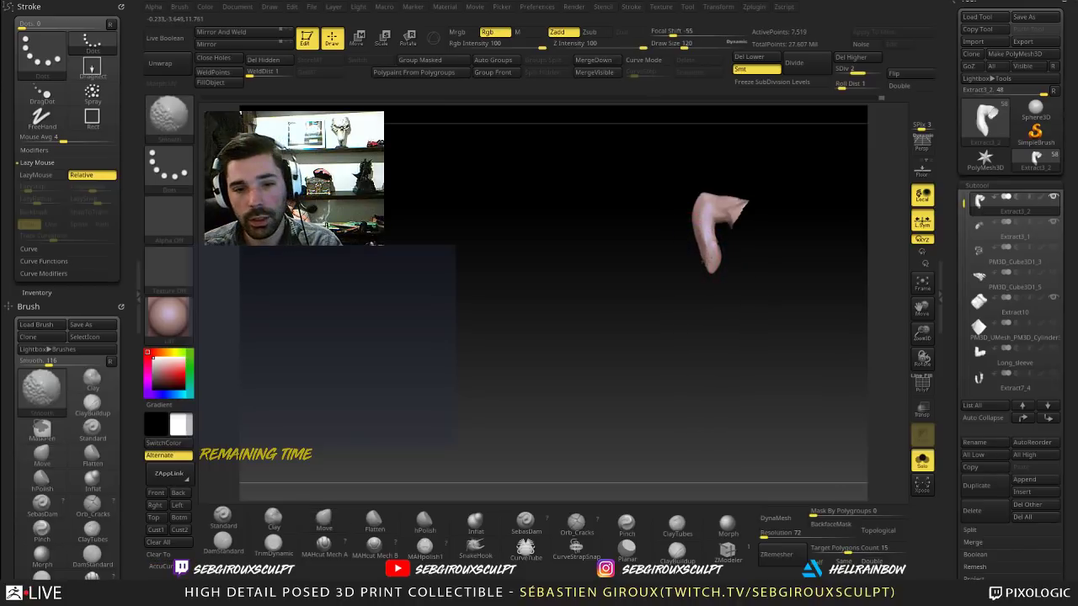
Step: Refine the isolated thumb's curve with the Move brush at draw size 138 and show the whole hand again
drag(715, 297, 746, 295)
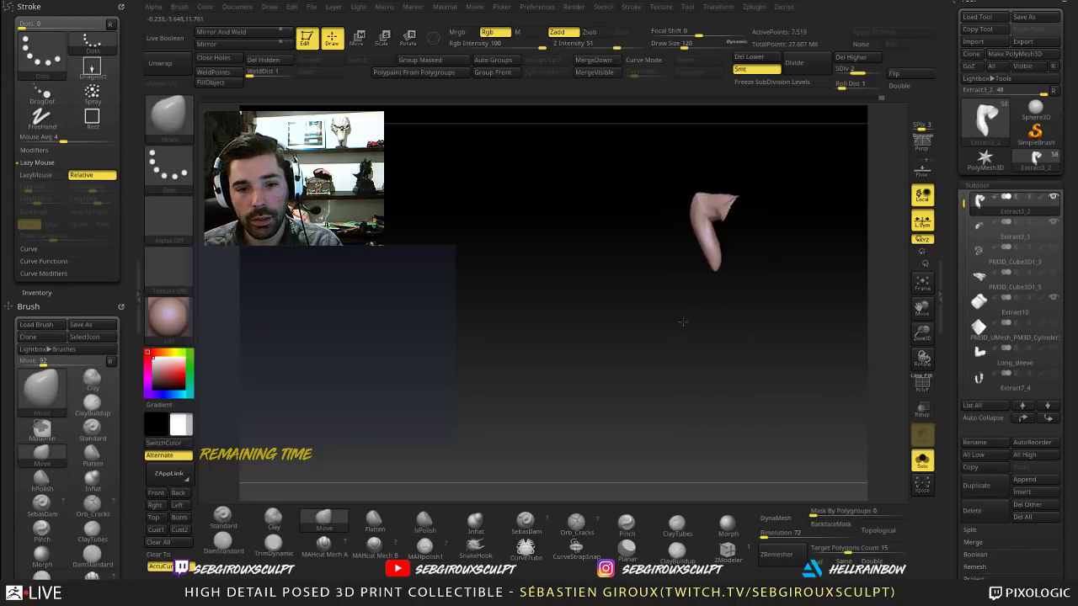
key(space)
click(700, 208)
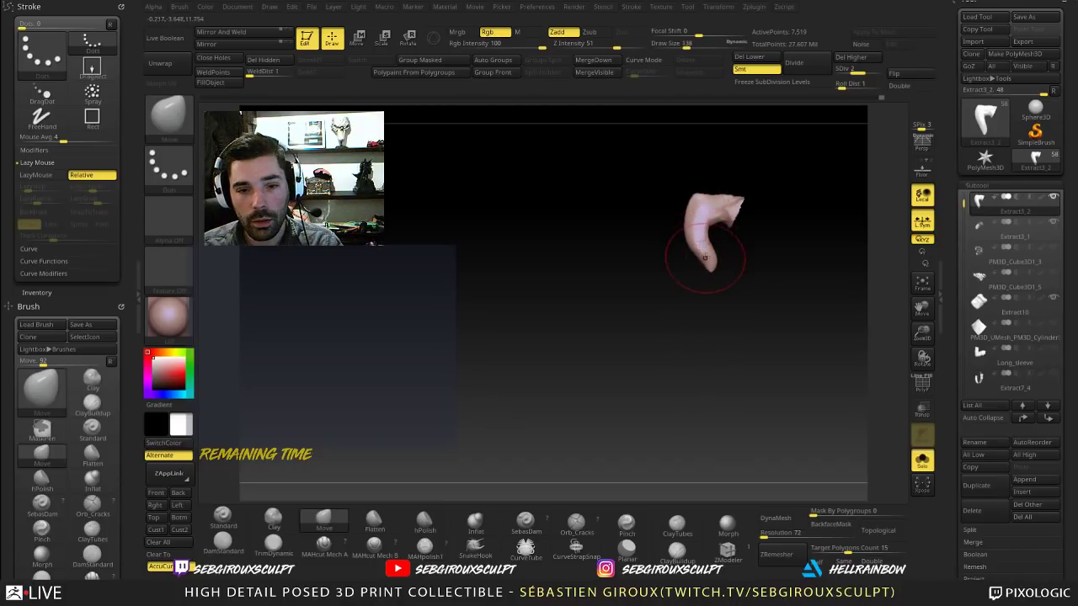
drag(662, 301, 762, 325)
ctrl+shift+click(780, 336)
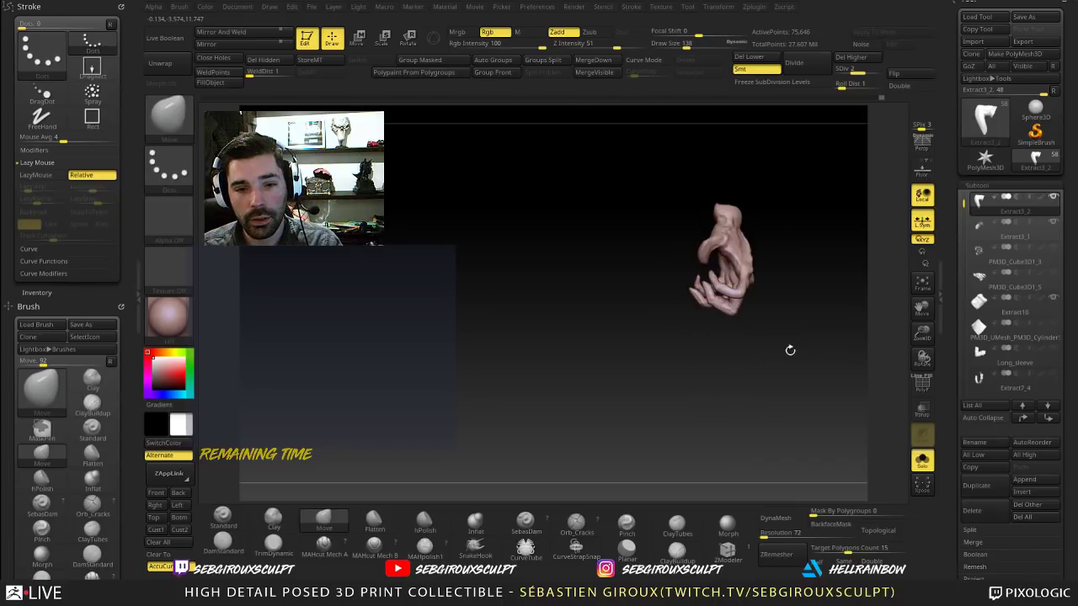
Step: Adjust the hand's overall shape with the Move brush at draw size 198
drag(866, 385, 775, 365)
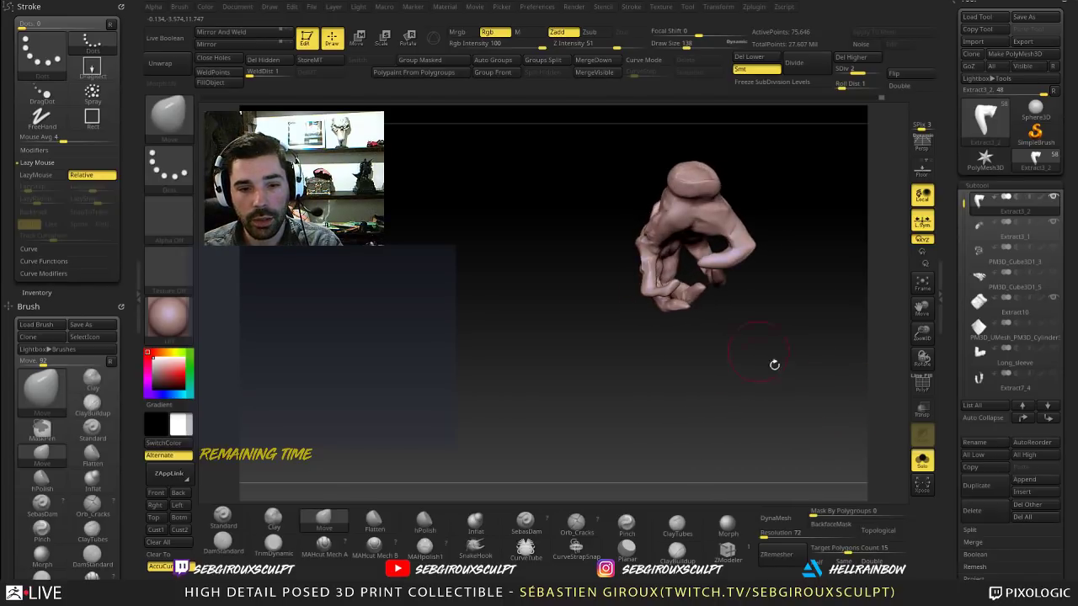
drag(756, 264, 791, 239)
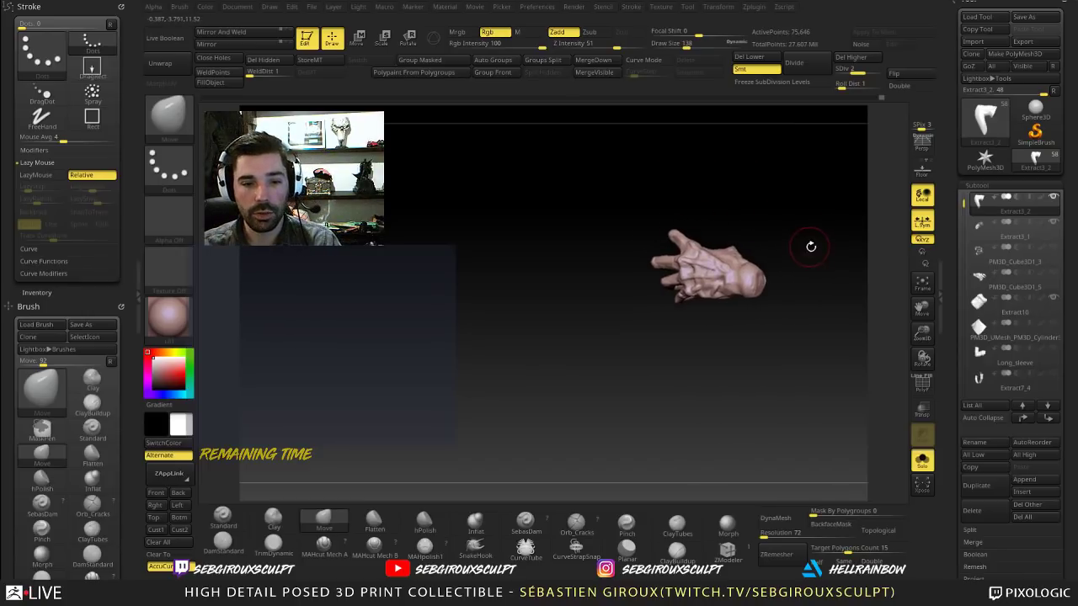
key(space)
drag(717, 255, 726, 254)
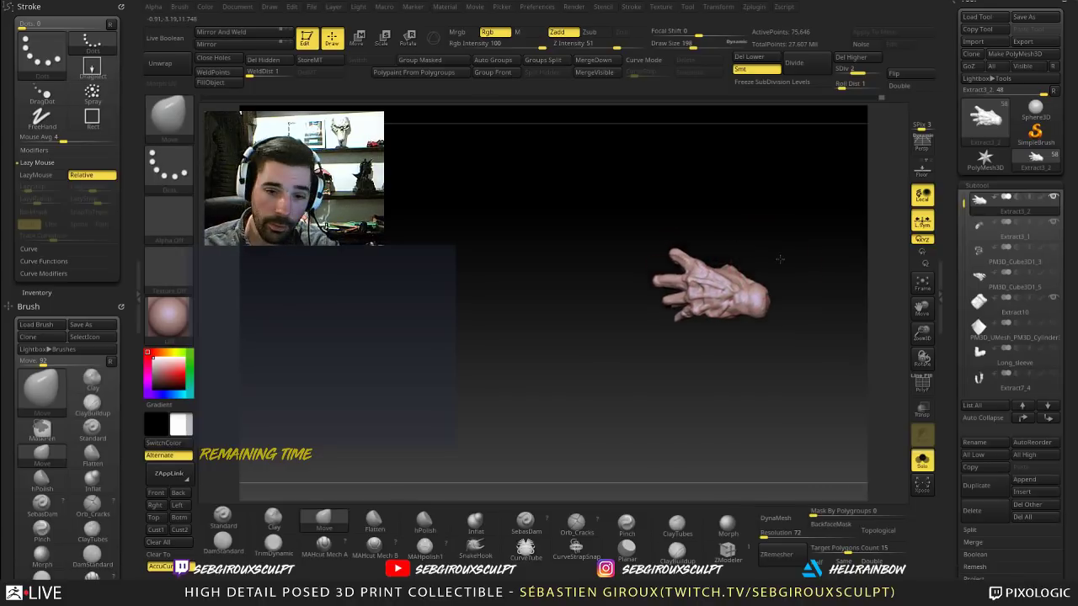
drag(779, 259, 746, 271)
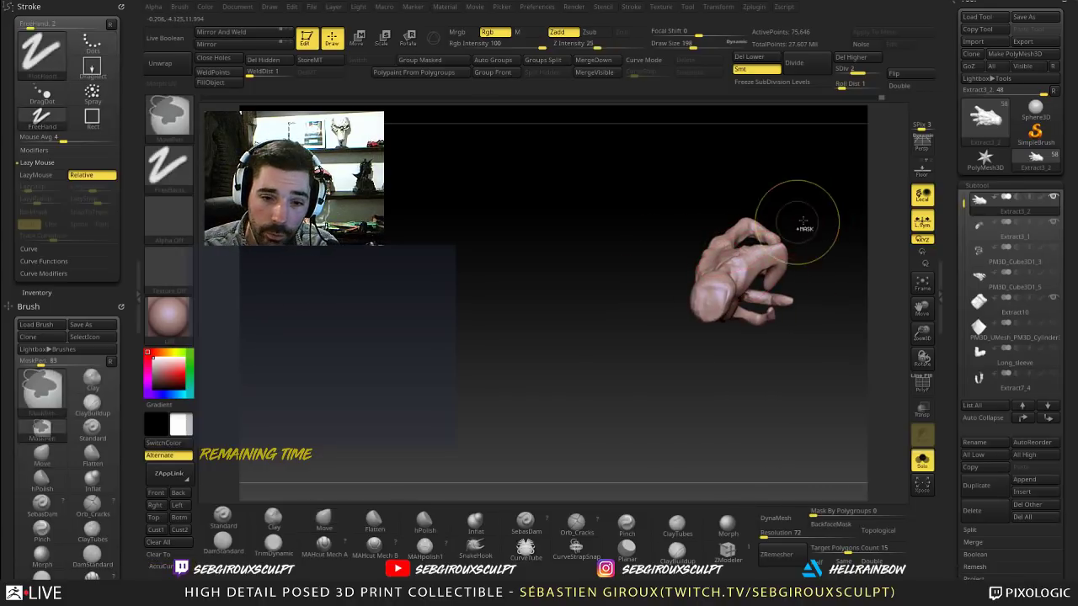
Step: Sculpt the thumb side of the hand with the Clay brush at draw size 147, and return to the Move brush
key(2)
mouse_move(810, 199)
mouse_down()
mouse_move(746, 202)
mouse_move(740, 239)
mouse_move(729, 243)
mouse_up()
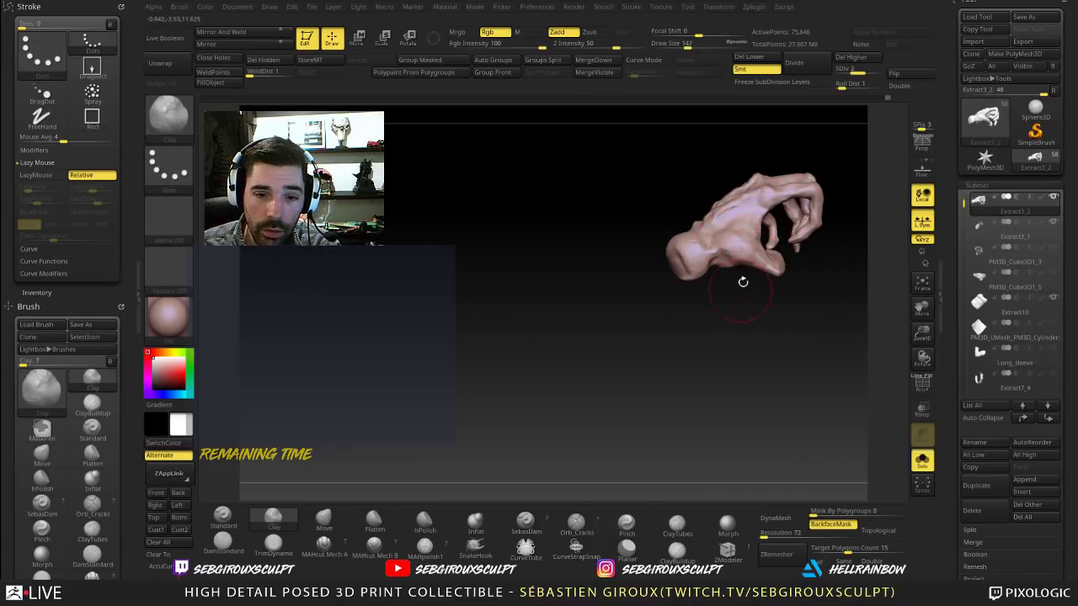
drag(743, 282, 854, 290)
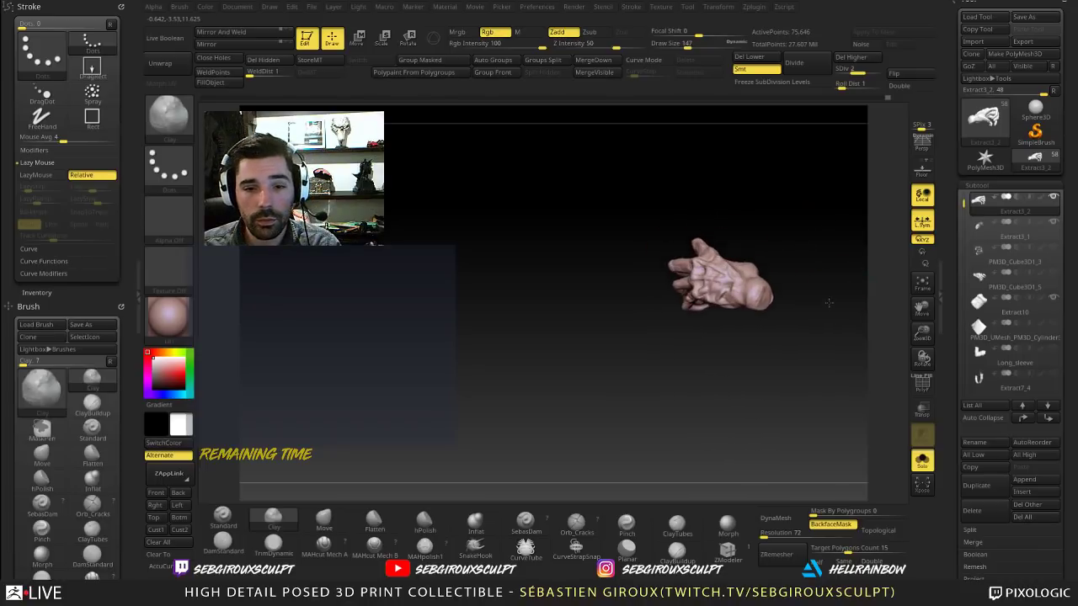
key(b)
key(m)
key(v)
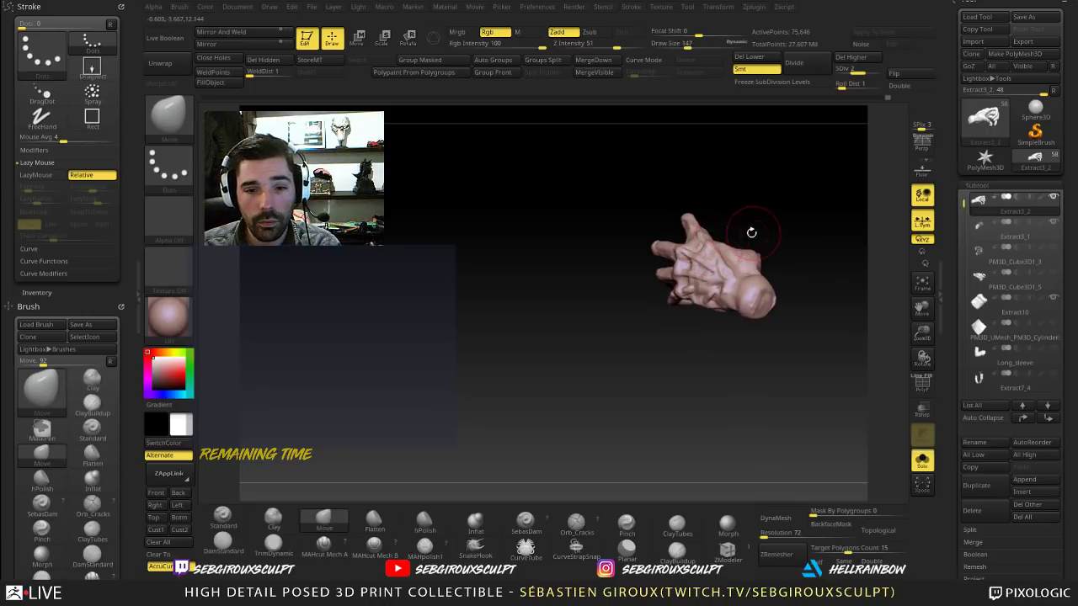
drag(799, 226, 716, 252)
Step: Isolate the ring finger and mask its base, restoring the full hand with only the finger's outer segments left editable
ctrl+shift+click(713, 257)
mouse_move(789, 258)
mouse_down()
mouse_move(817, 286)
mouse_move(699, 224)
mouse_move(637, 237)
mouse_up()
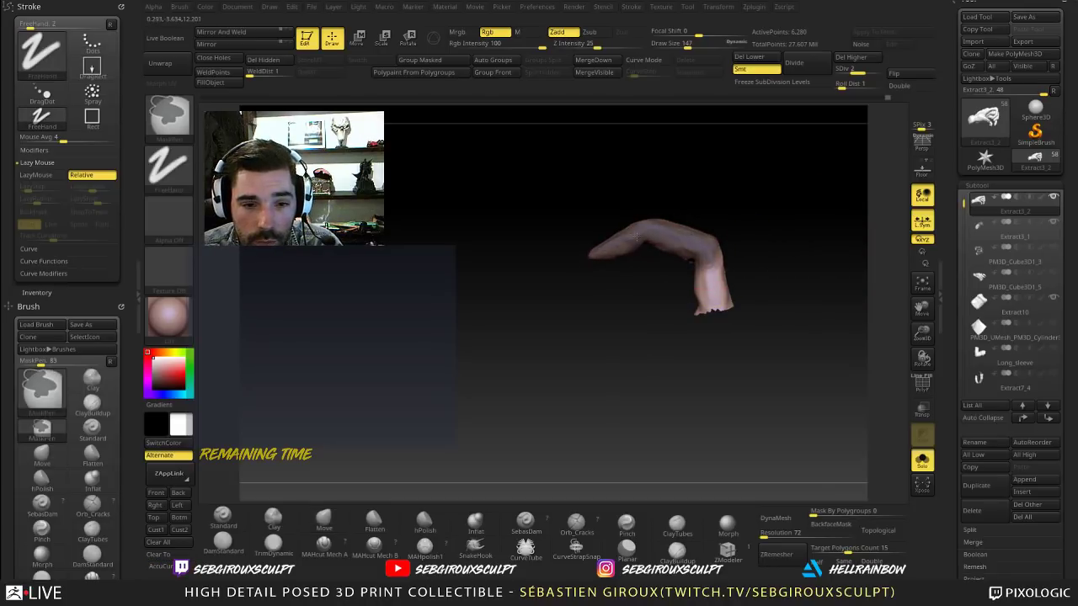
ctrl+click(770, 238)
mouse_move(769, 248)
mouse_down()
mouse_move(774, 215)
mouse_move(807, 254)
mouse_up()
ctrl+shift+click(784, 215)
ctrl+shift+click(711, 268)
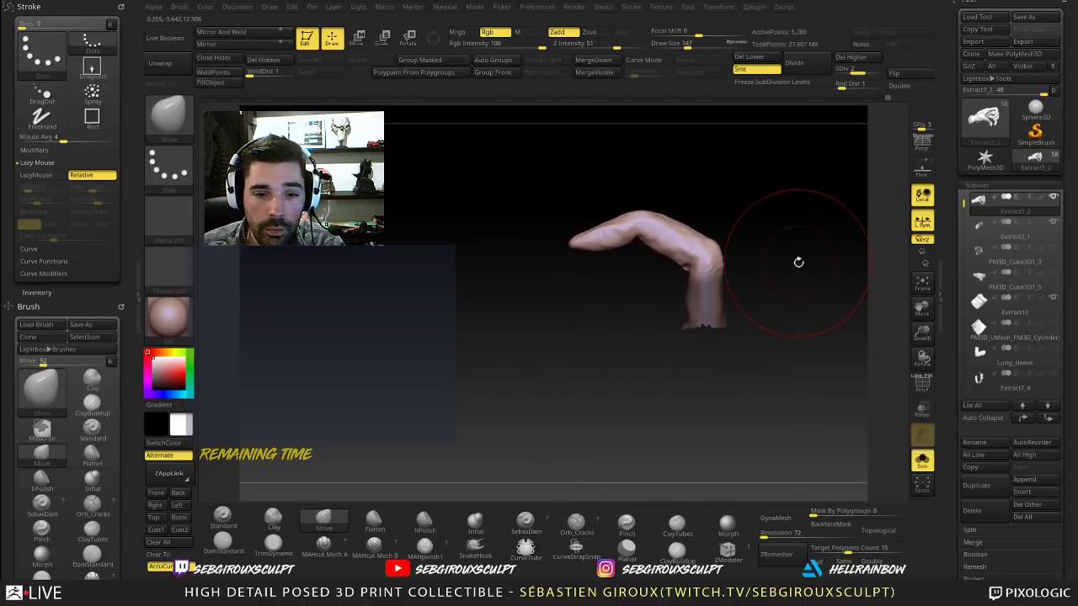
ctrl+click(809, 259)
ctrl+shift+click(819, 251)
ctrl+click(829, 244)
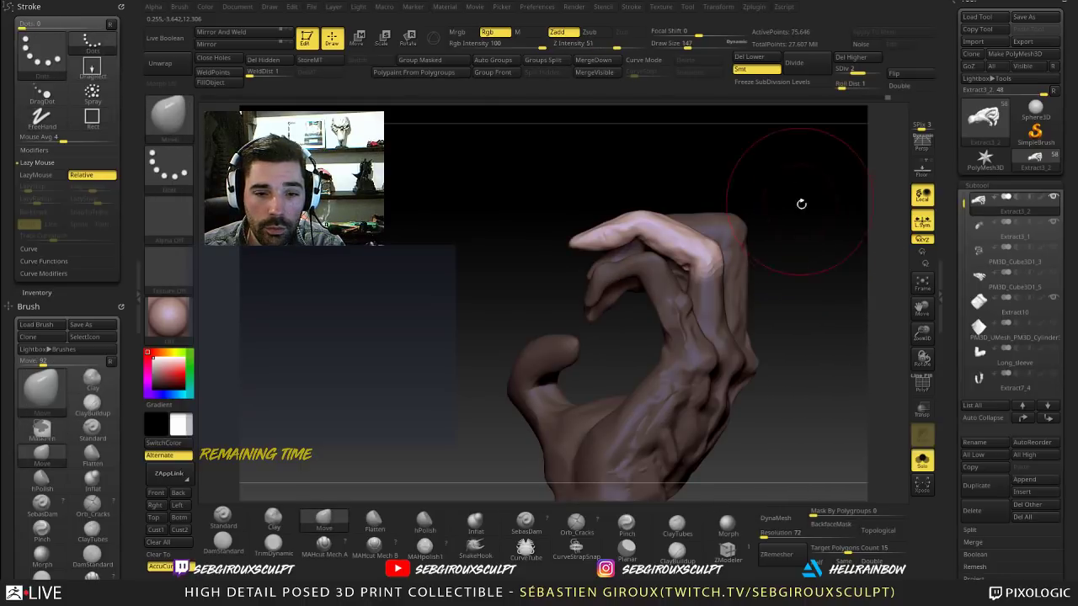
Step: Bend the ring finger's outer segments toward the palm with Transpose Rotate and smooth the bent joint
key(r)
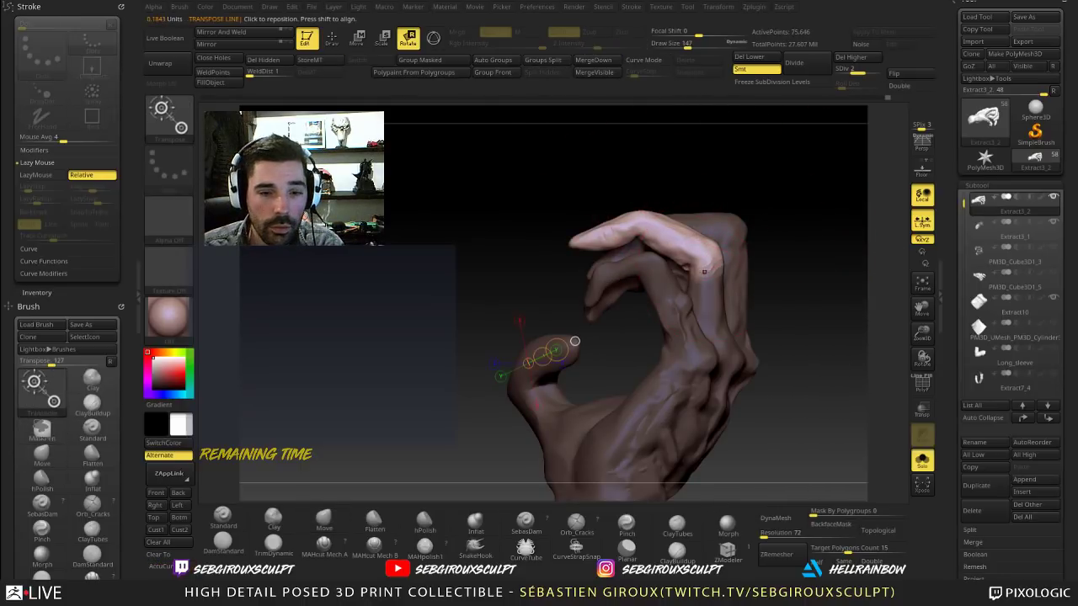
mouse_move(705, 276)
mouse_down()
mouse_move(702, 225)
mouse_move(687, 260)
mouse_up()
mouse_move(768, 215)
mouse_down()
mouse_move(823, 247)
mouse_move(829, 313)
mouse_move(804, 282)
mouse_up()
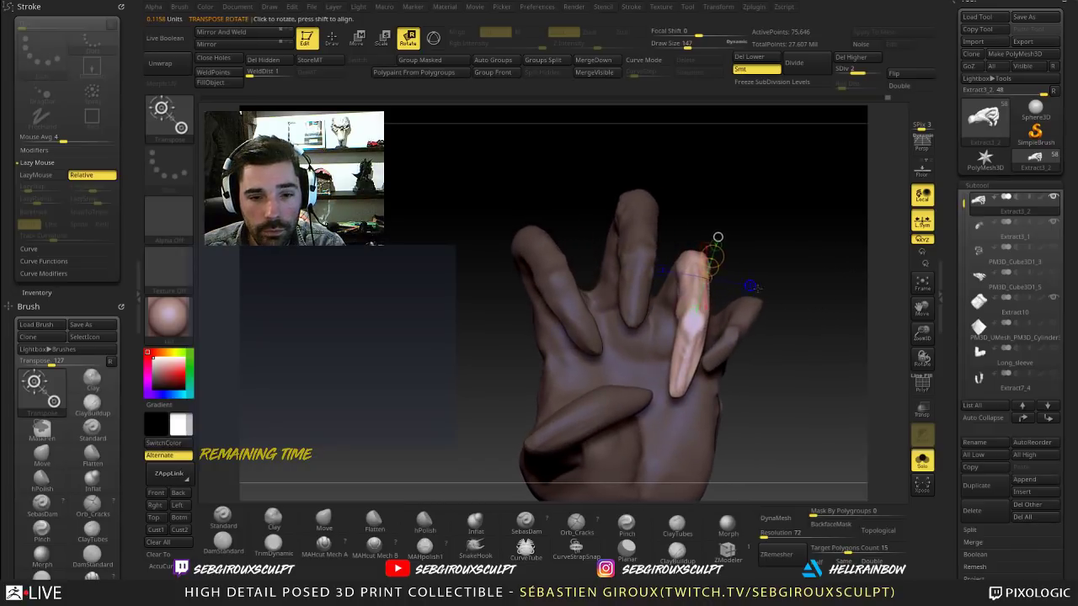
key(q)
shift+drag(688, 275, 692, 321)
mouse_move(768, 266)
mouse_down()
mouse_move(693, 192)
mouse_move(713, 176)
mouse_up()
Step: Rotate only the ring finger's end segment with the Transpose line to curl the fingertip
key(r)
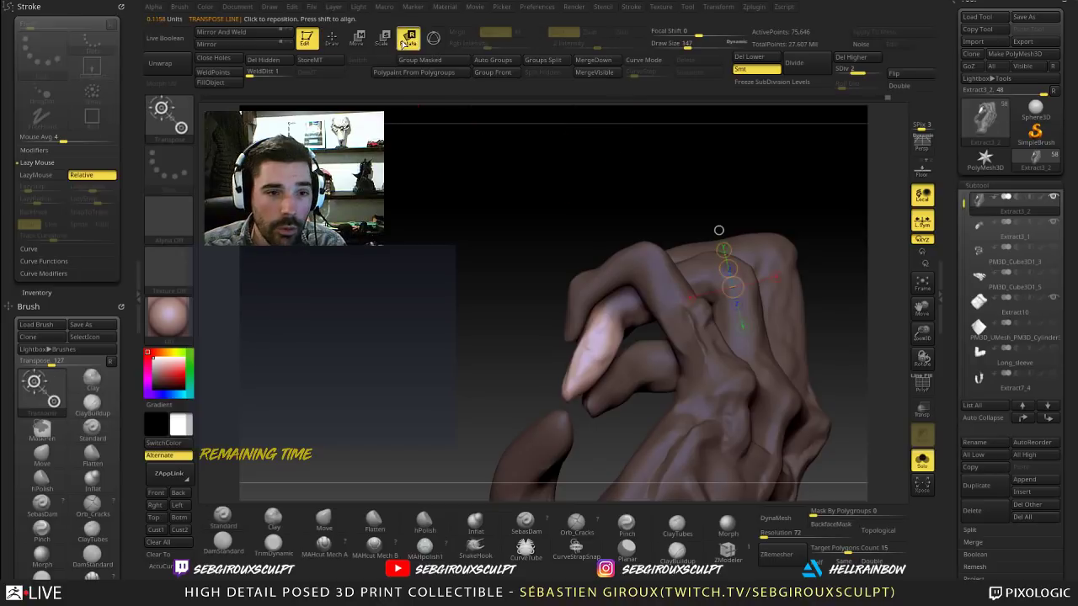
drag(604, 318, 622, 378)
alt+drag(505, 370, 559, 287)
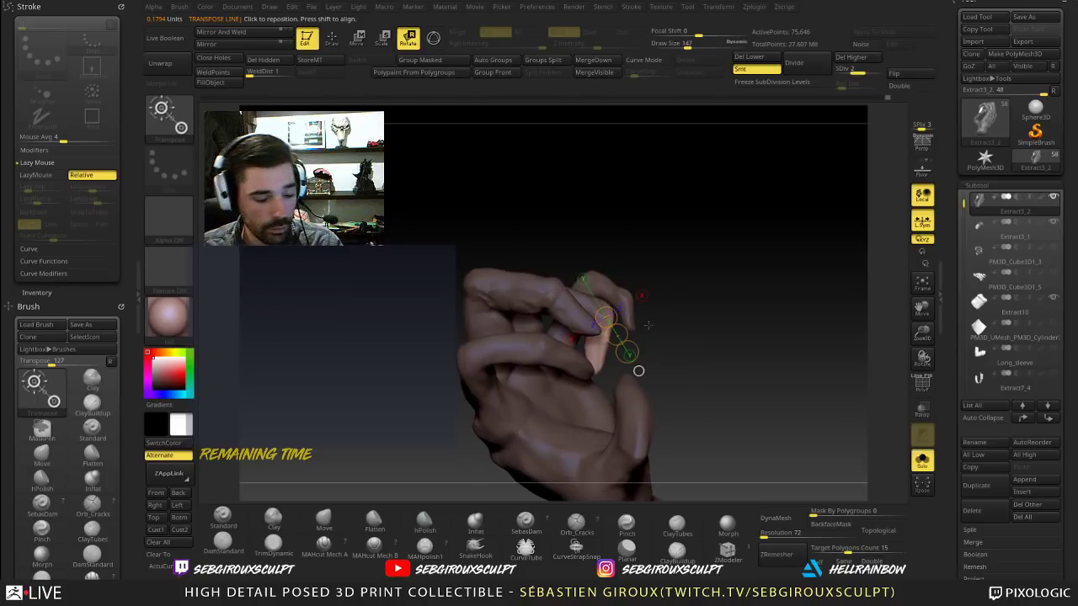
drag(648, 325, 597, 276)
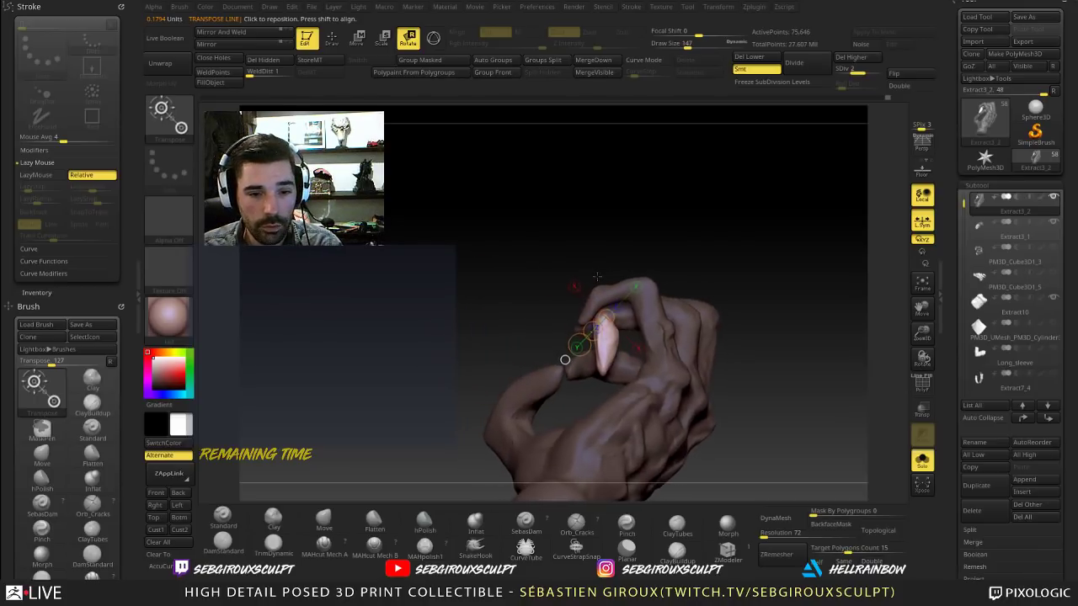
Step: Unmask the whole ring finger while the rest of the hand stays masked, and return to drawing mode
ctrl+drag(723, 268, 729, 291)
ctrl+drag(688, 317, 856, 414)
drag(746, 273, 724, 295)
key(q)
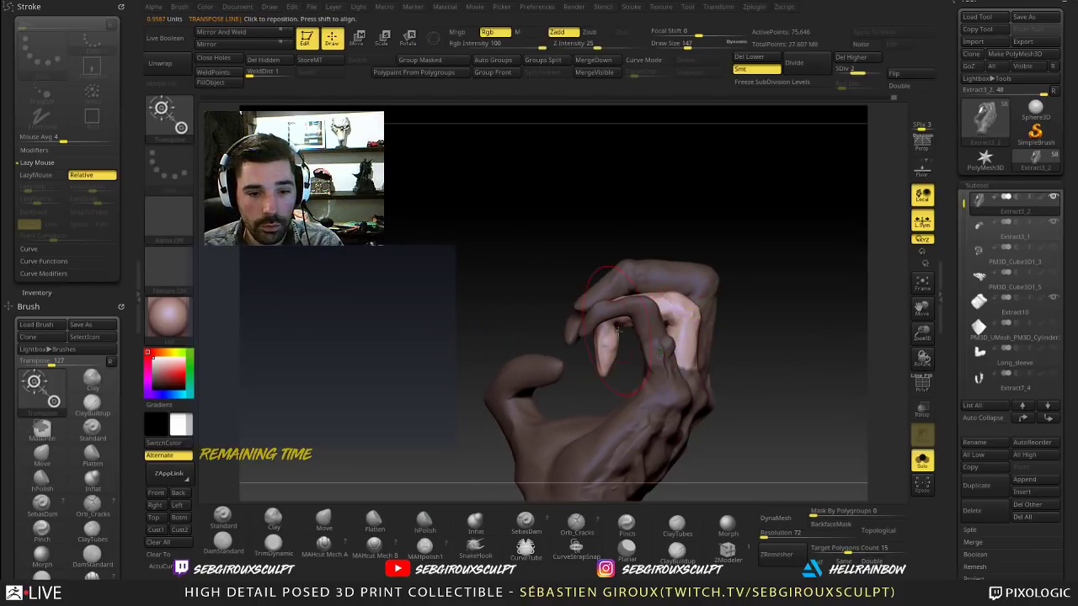
Step: Reshape the curled ring finger with the Move brush at draw size 193 and then 129, and clear the mask
key(space)
drag(618, 329, 626, 329)
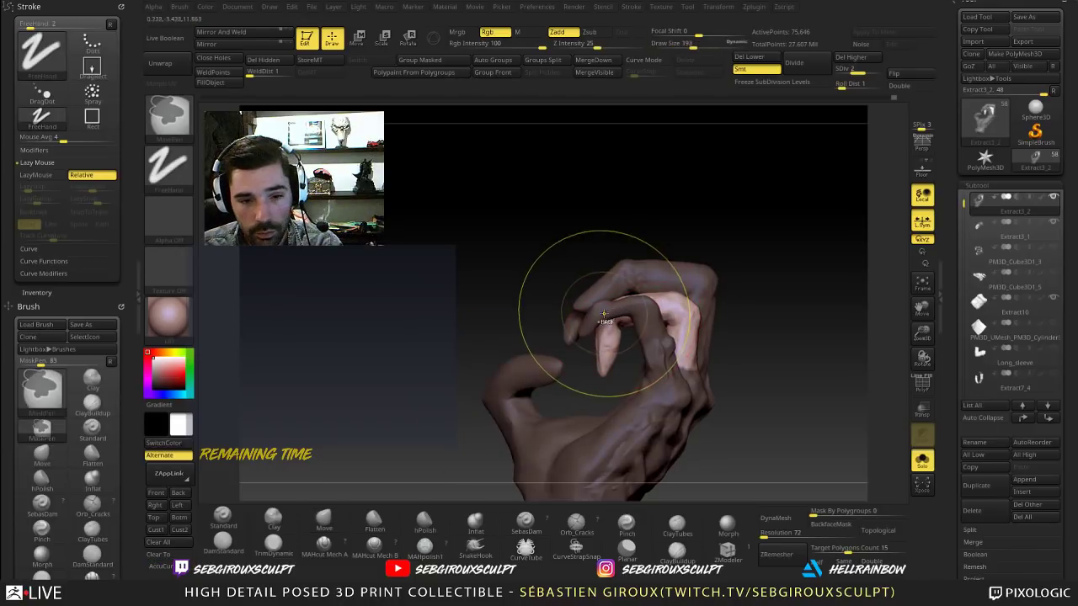
alt+drag(561, 277, 569, 260)
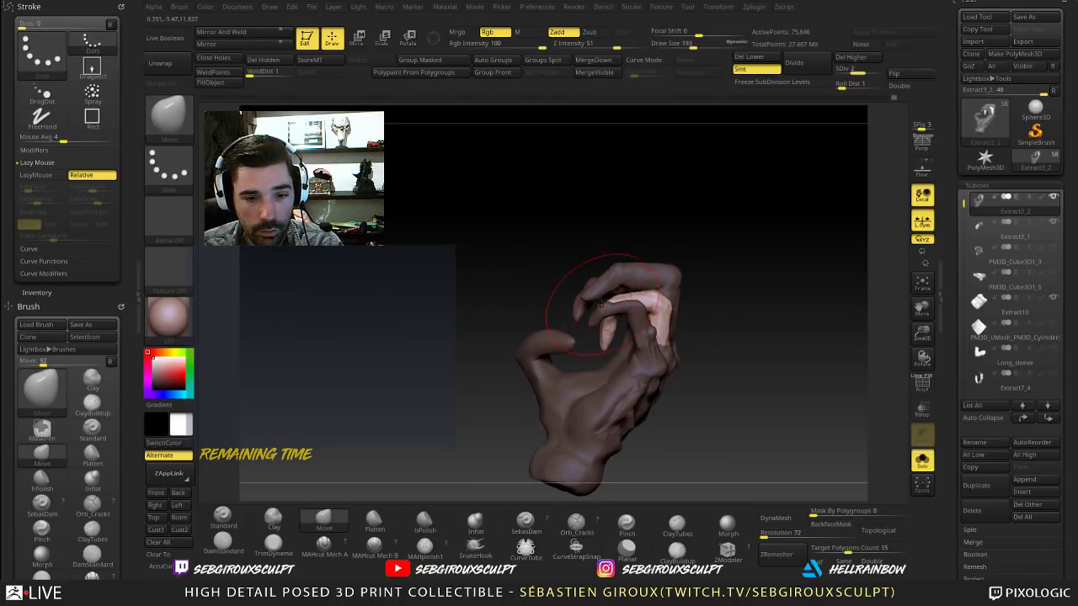
drag(599, 340, 593, 320)
mouse_move(693, 257)
mouse_down()
mouse_move(687, 325)
mouse_move(746, 241)
mouse_move(744, 282)
mouse_up()
drag(661, 258, 666, 256)
key(bracketleft)
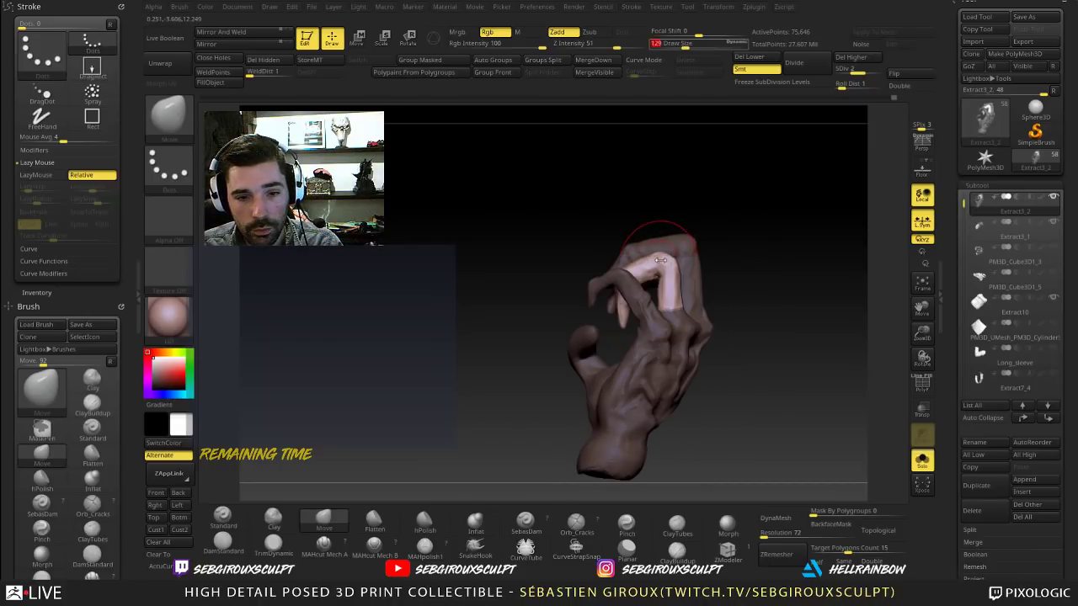
ctrl+drag(747, 298, 768, 324)
Step: Reduce the draw size to 68 and sculpt the ring finger's lower segment with the Clay brush
key(space)
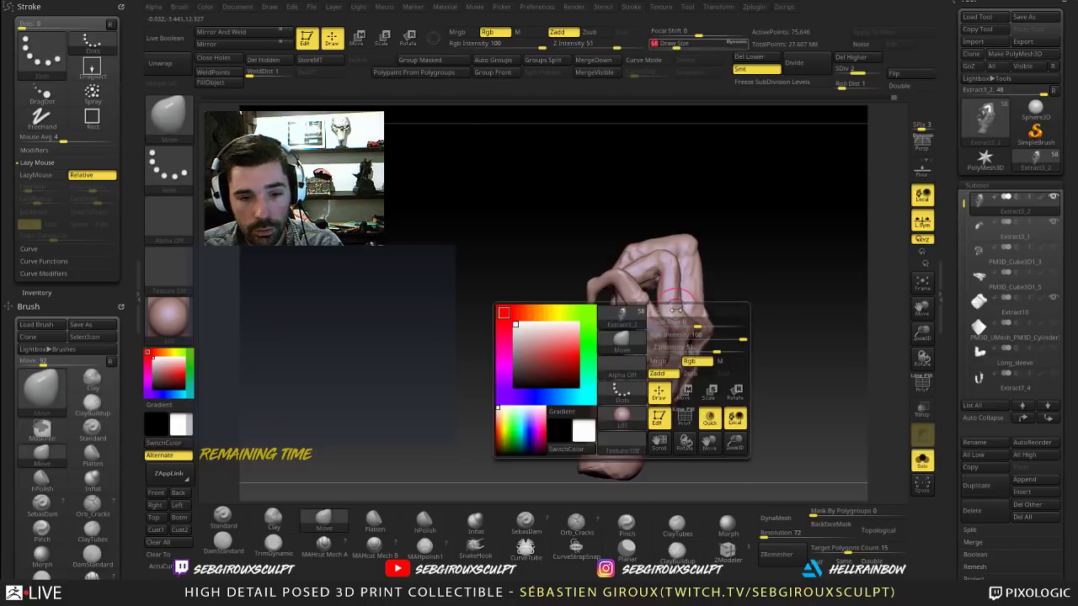
drag(692, 328, 679, 328)
key(b)
key(c)
key(l)
mouse_move(741, 301)
mouse_down()
mouse_move(687, 286)
mouse_move(766, 251)
mouse_up()
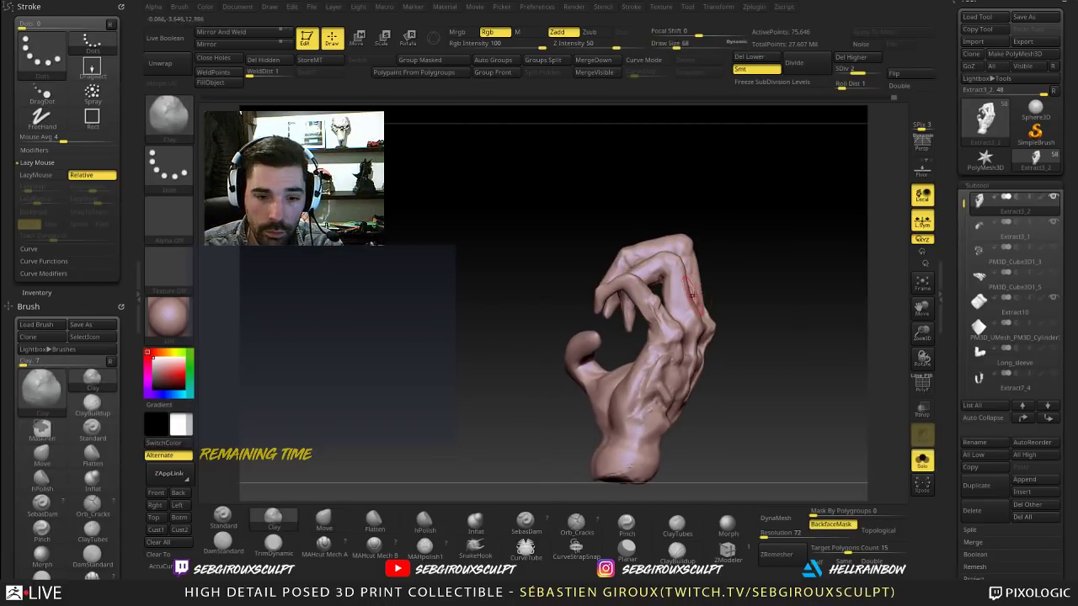
Step: Return to the Move brush and refine the shape of the curled fingers at draw size 89
key(b)
key(m)
key(v)
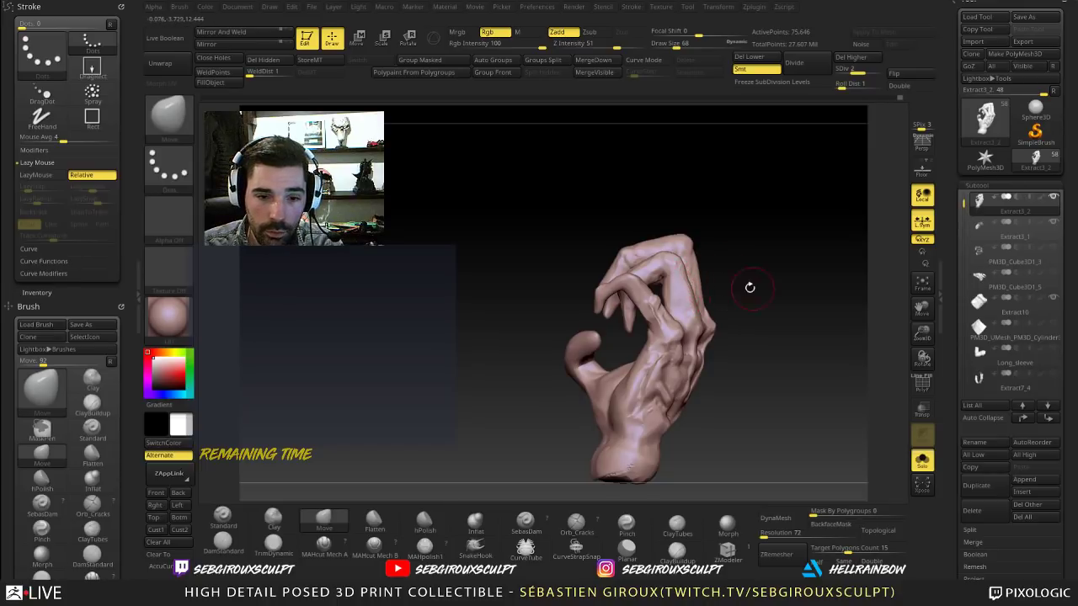
mouse_move(749, 288)
alt+mouse_down()
mouse_move(767, 276)
mouse_move(830, 277)
mouse_move(828, 260)
mouse_move(769, 322)
mouse_move(803, 384)
mouse_move(805, 353)
mouse_move(796, 358)
alt+mouse_up()
key(space)
drag(651, 306, 658, 306)
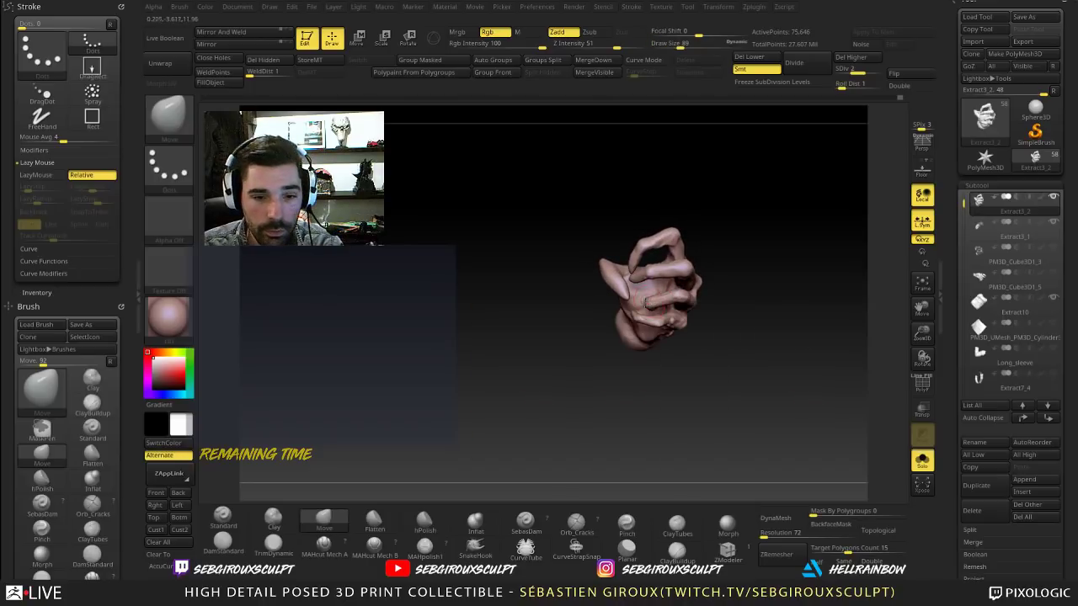
alt+drag(725, 308, 733, 325)
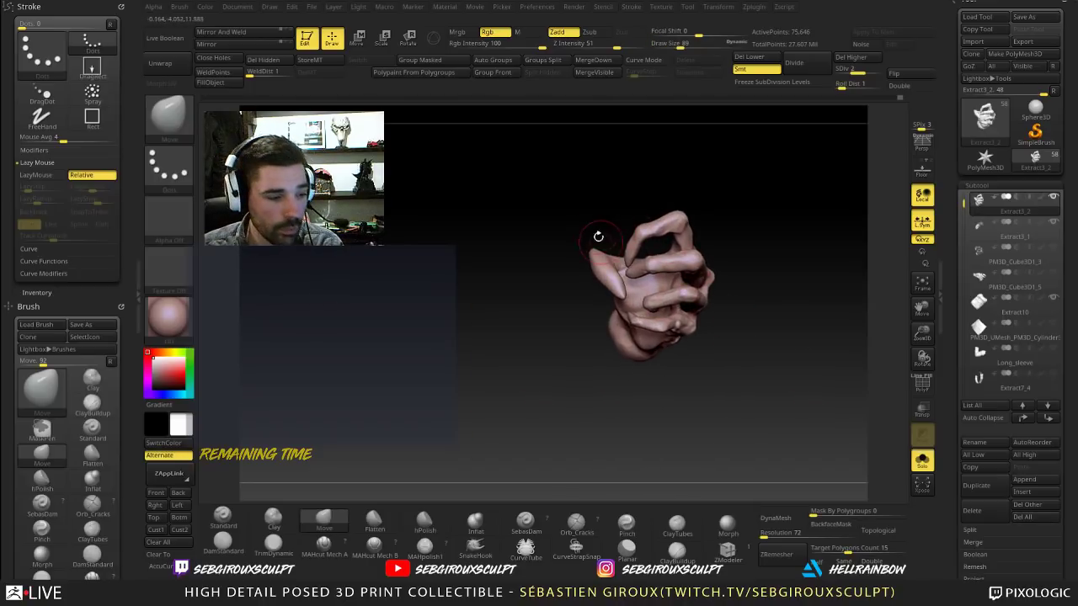
alt+drag(760, 289, 841, 267)
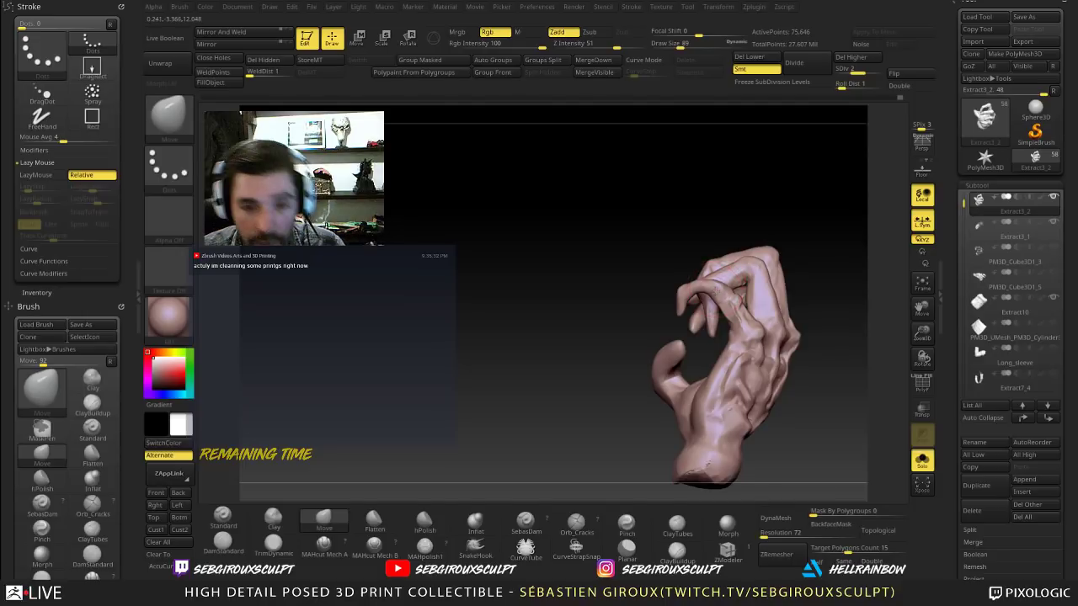
Step: Mask the whole little finger, then invert the mask so only that finger can be edited
drag(690, 220, 752, 276)
mouse_move(752, 276)
mouse_down()
mouse_move(786, 268)
mouse_move(734, 274)
mouse_move(837, 273)
mouse_move(836, 376)
mouse_up()
ctrl+drag(684, 351, 694, 343)
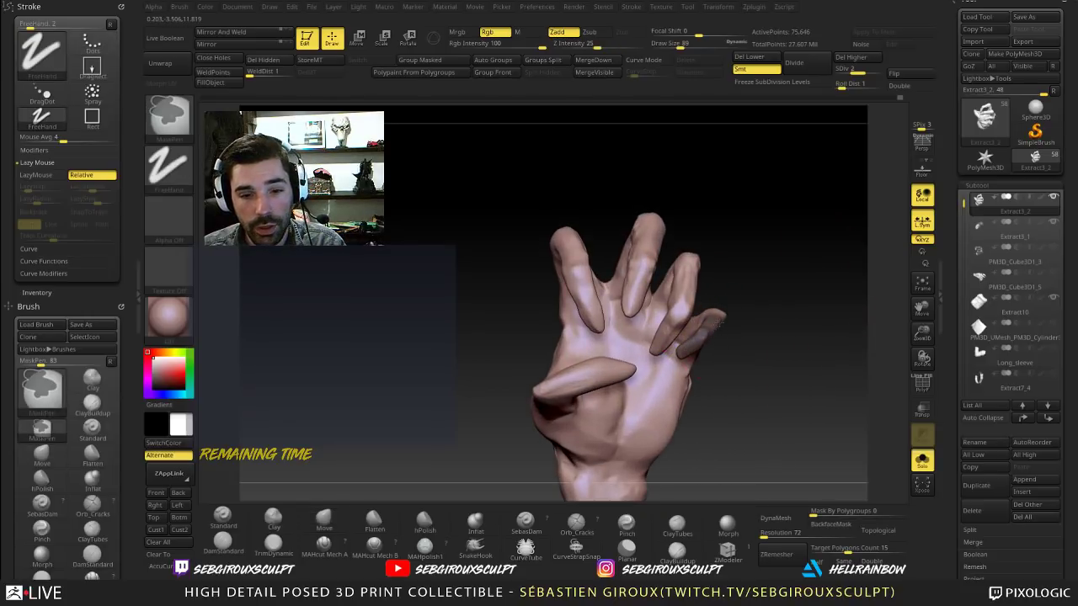
mouse_move(781, 305)
mouse_down()
mouse_move(725, 310)
mouse_move(742, 328)
mouse_up()
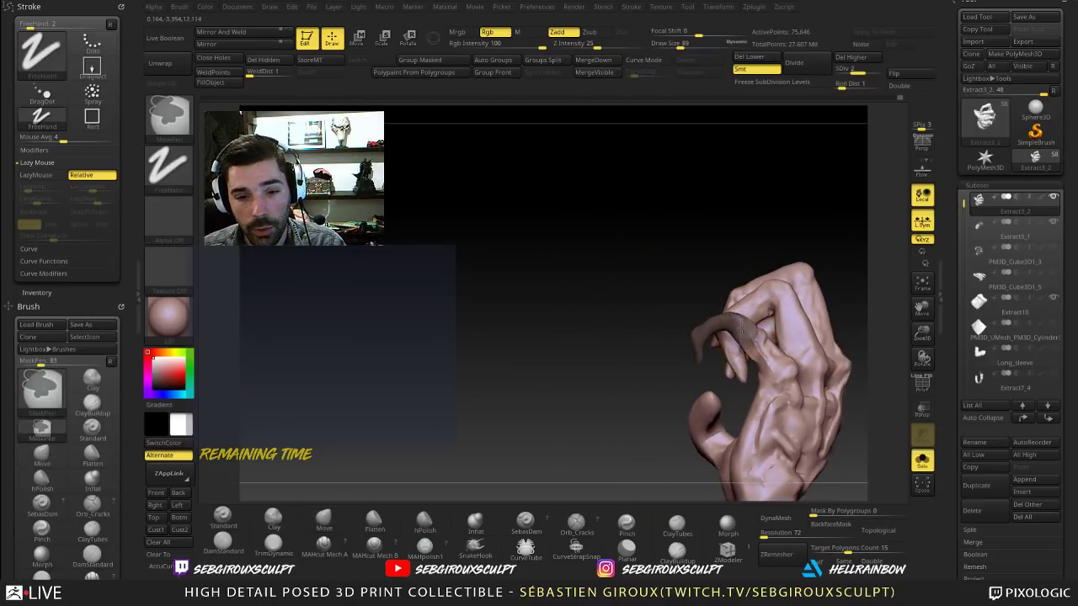
mouse_move(662, 277)
mouse_down()
mouse_move(769, 252)
mouse_move(787, 310)
mouse_move(769, 292)
mouse_move(719, 278)
mouse_move(669, 281)
mouse_up()
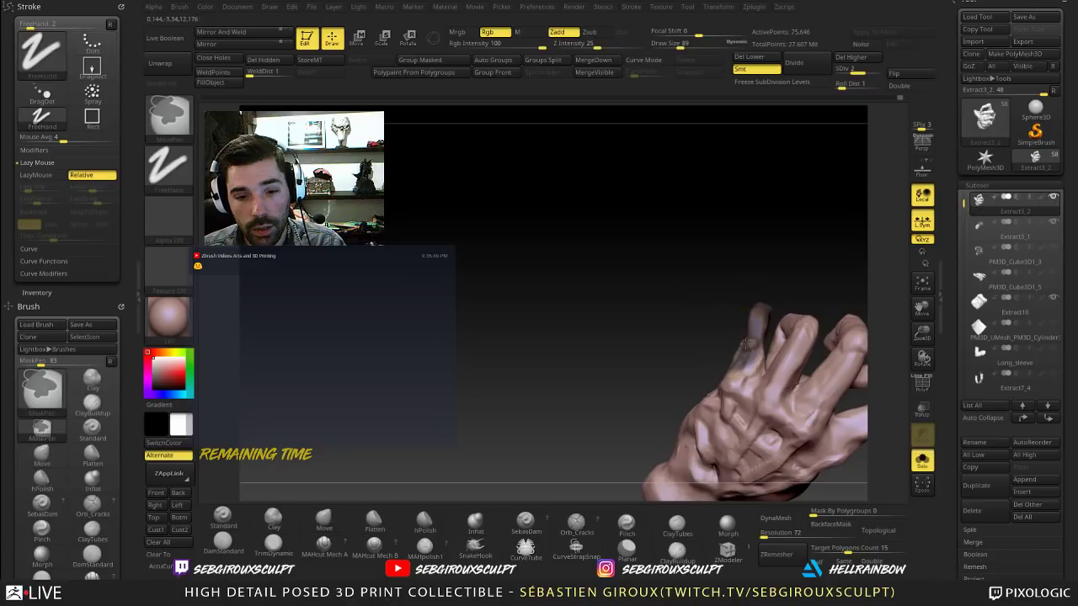
mouse_move(722, 316)
alt+mouse_down()
mouse_move(705, 296)
mouse_move(787, 315)
mouse_move(839, 359)
mouse_move(724, 383)
mouse_move(629, 350)
mouse_move(606, 402)
mouse_move(694, 387)
mouse_move(709, 414)
mouse_move(648, 424)
mouse_move(669, 442)
mouse_move(659, 427)
alt+mouse_up()
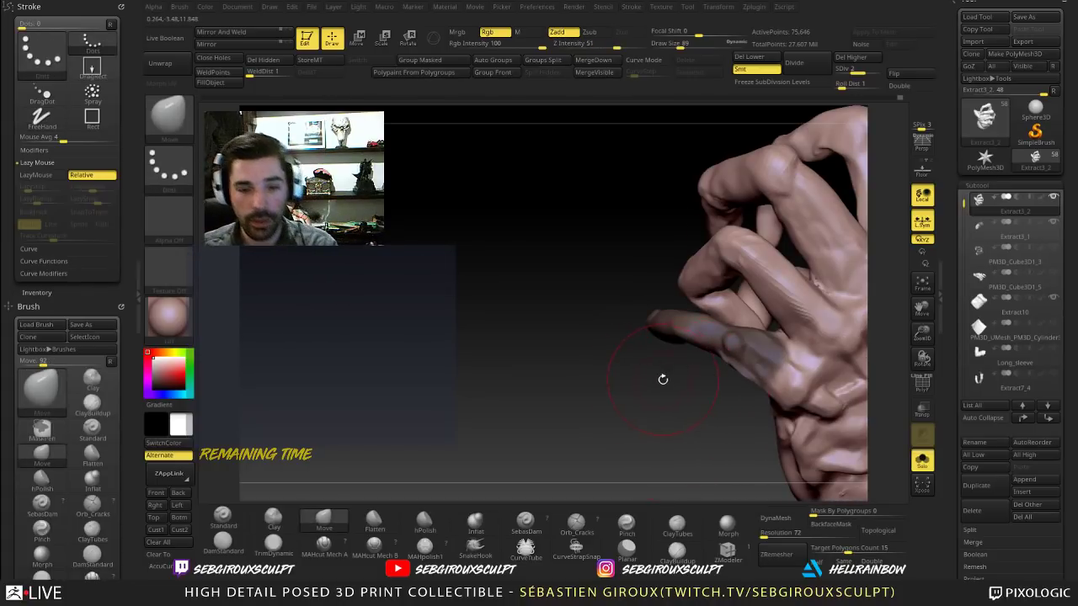
drag(663, 380, 655, 388)
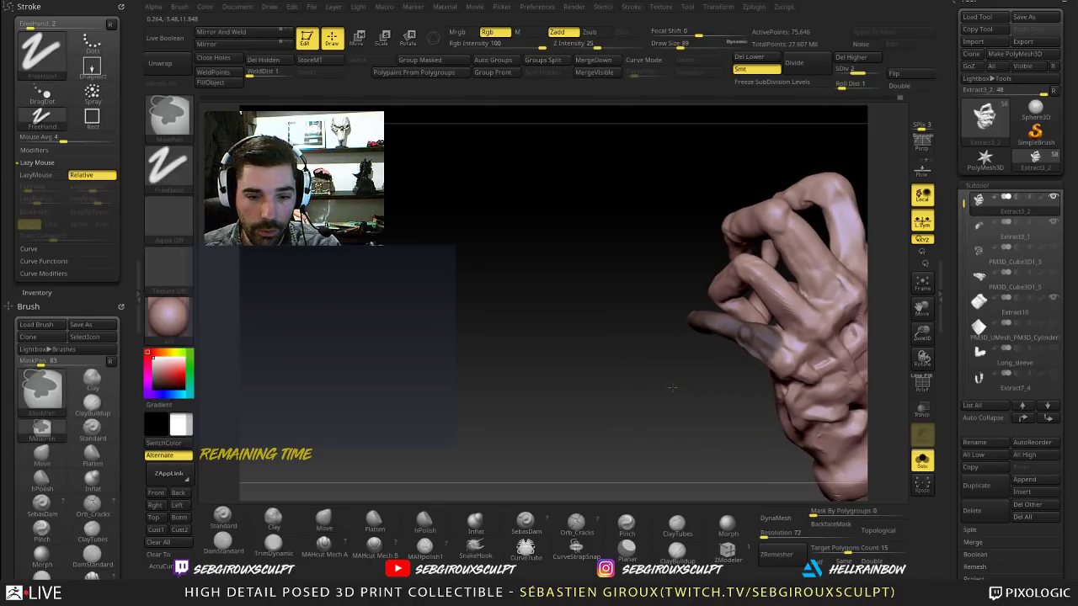
ctrl+click(663, 385)
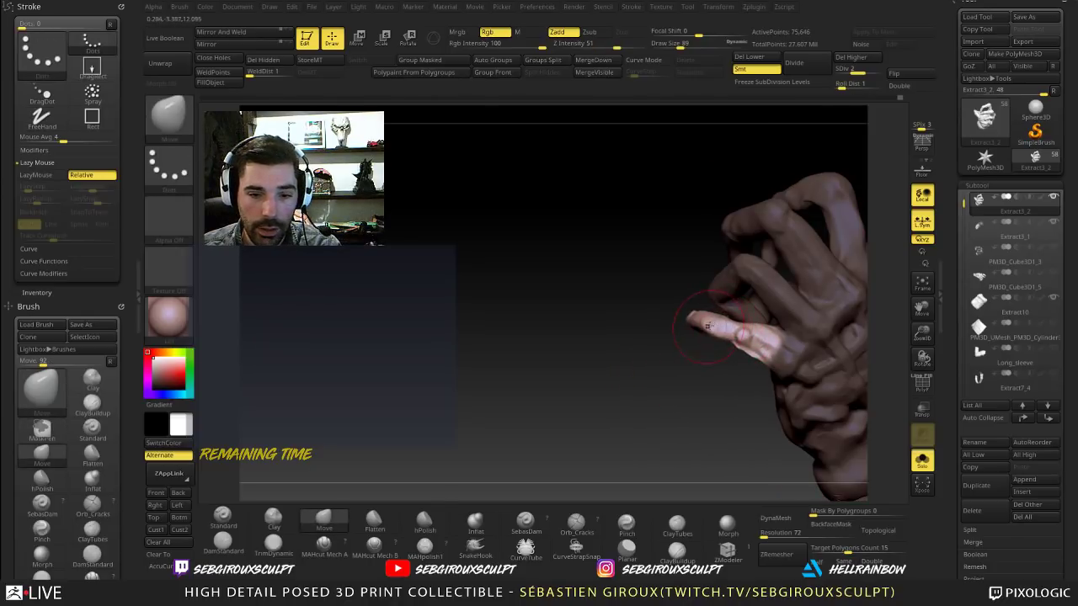
Step: Reshape the little finger's curl with the Move brush, raising the draw size to 112, and clear the mask
drag(704, 360, 708, 280)
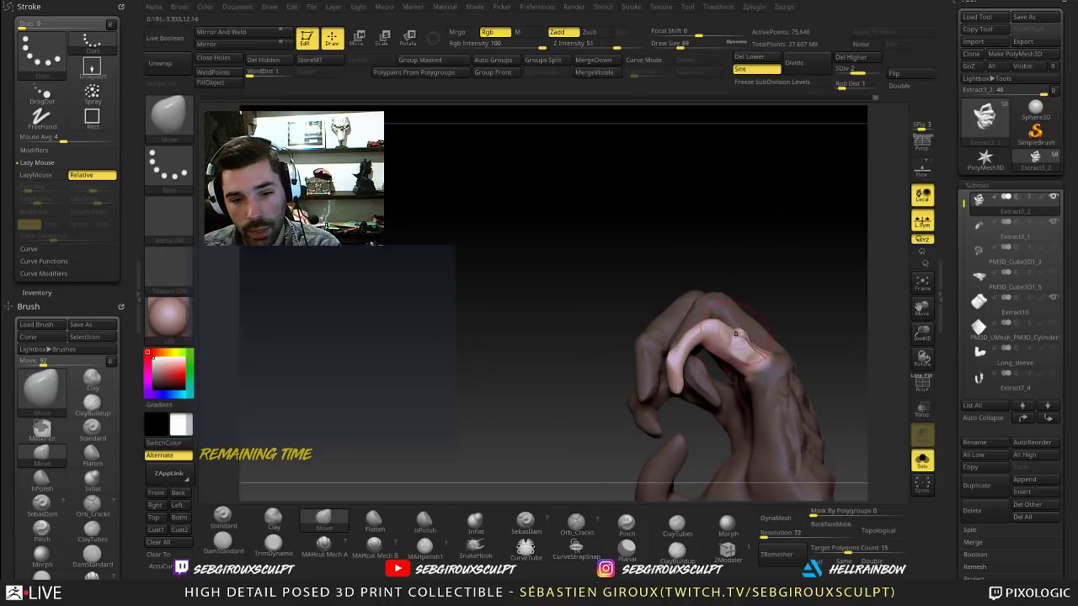
drag(812, 330, 794, 316)
key(space)
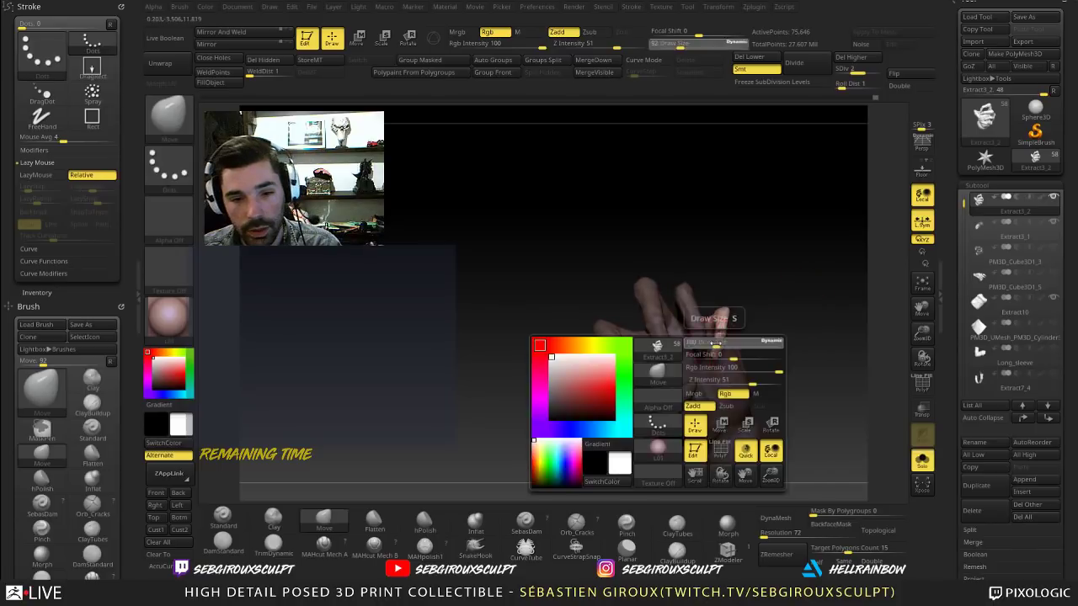
drag(712, 344, 719, 345)
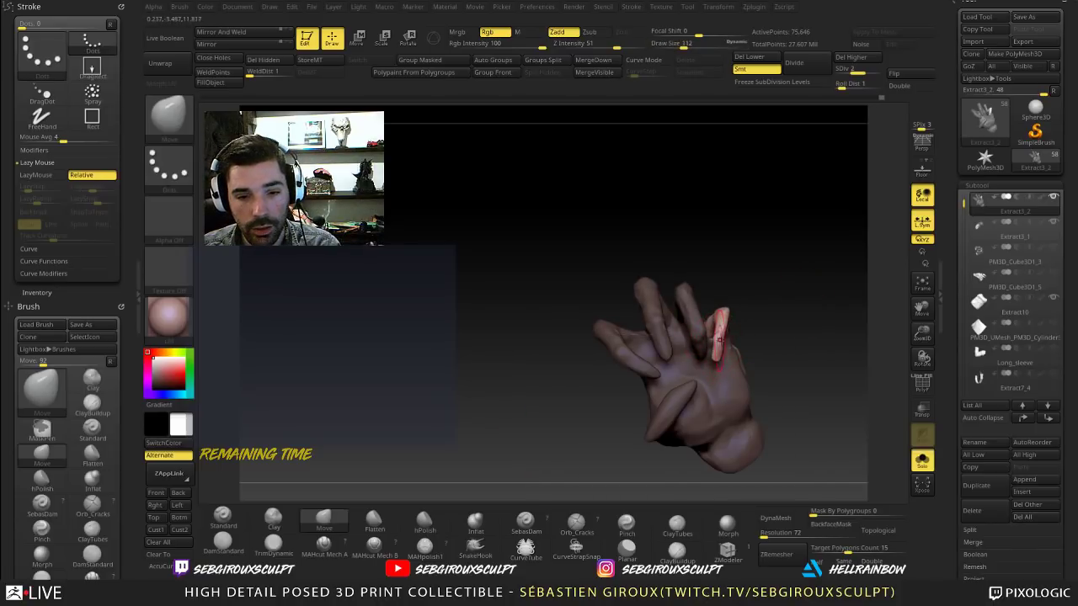
drag(775, 343, 704, 343)
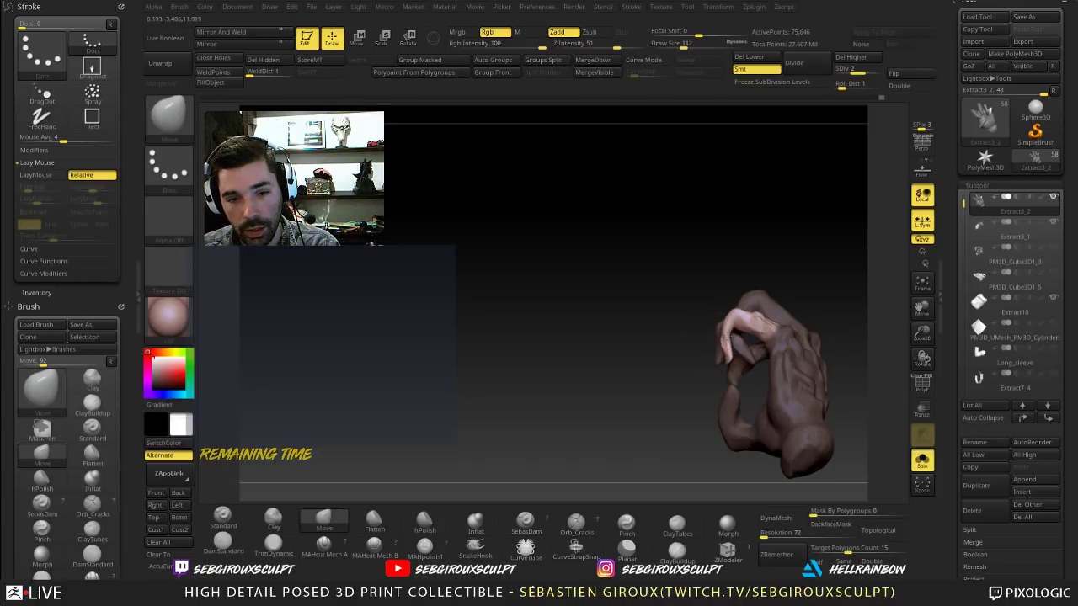
drag(748, 257, 732, 312)
alt+drag(673, 333, 692, 392)
mouse_move(674, 379)
ctrl+mouse_down()
mouse_move(692, 397)
mouse_move(671, 378)
mouse_move(687, 380)
mouse_move(773, 325)
ctrl+mouse_up()
Step: Sculpt volume onto the little finger with the Clay brush at draw size 42
key(space)
drag(731, 399, 723, 398)
mouse_move(799, 318)
mouse_down()
mouse_move(797, 275)
mouse_move(807, 311)
mouse_move(796, 316)
mouse_up()
key(b)
key(c)
key(l)
key(space)
drag(730, 397, 723, 397)
drag(693, 352, 698, 350)
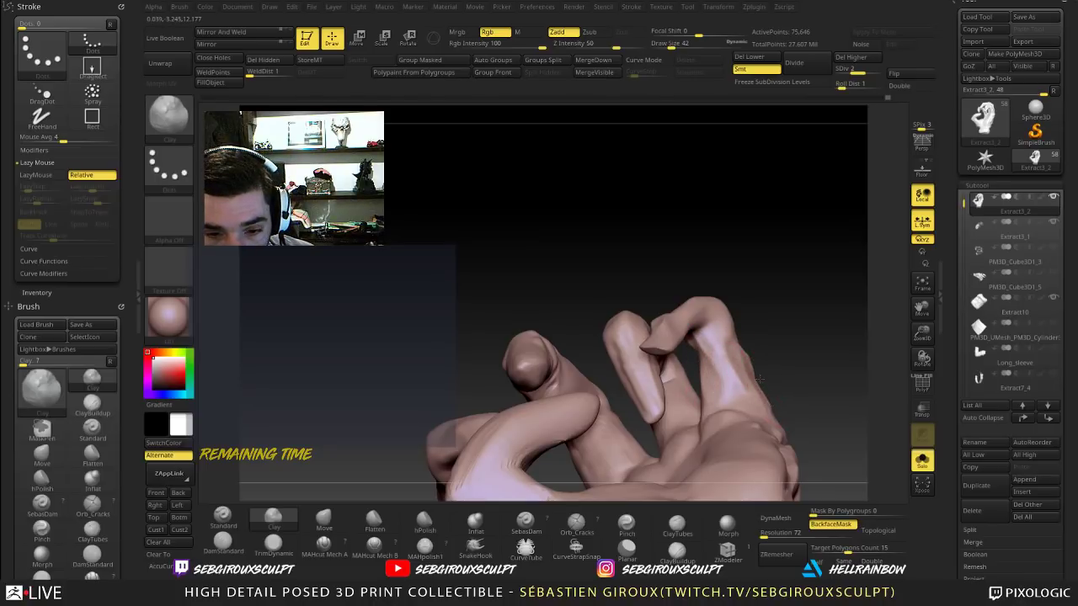
drag(768, 362, 766, 371)
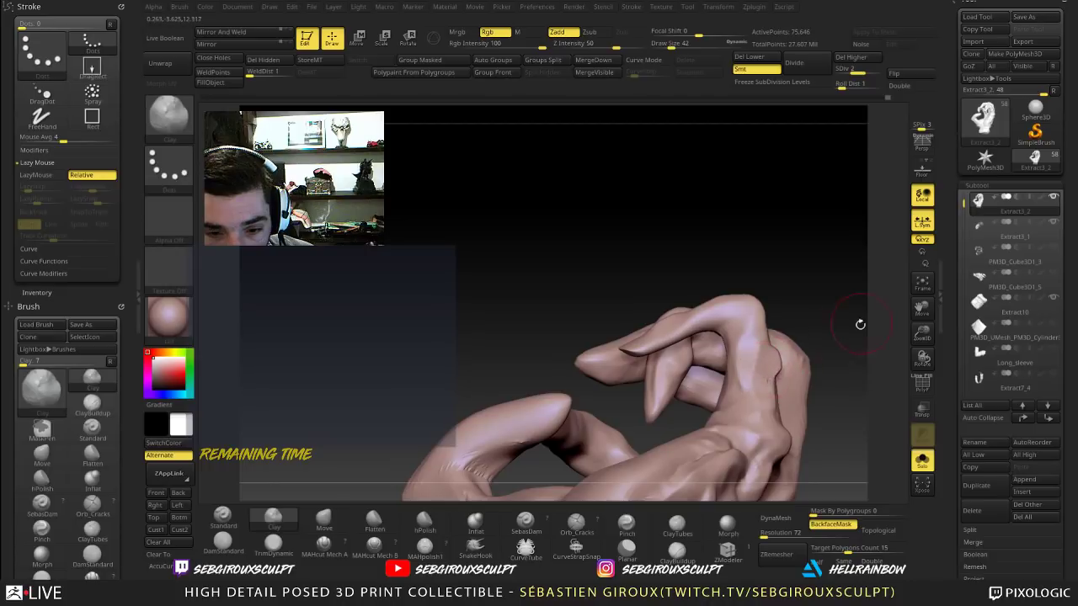
mouse_move(860, 324)
mouse_down()
mouse_move(779, 358)
mouse_move(755, 346)
mouse_move(750, 277)
mouse_move(790, 295)
mouse_move(810, 278)
mouse_move(852, 289)
mouse_move(813, 270)
mouse_move(780, 285)
mouse_up()
Step: Raise the draw size to 71 and refine the little finger's joints, alternating between the Move and Clay brushes
key(space)
key(b)
key(m)
key(v)
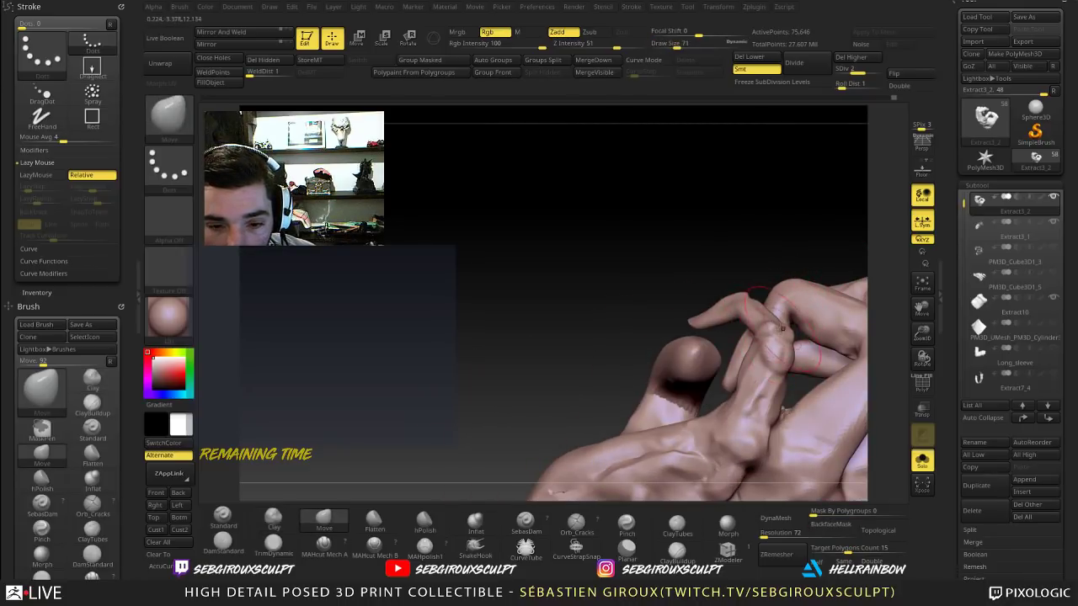
key(b)
key(c)
key(l)
ctrl+right_drag(766, 329, 849, 328)
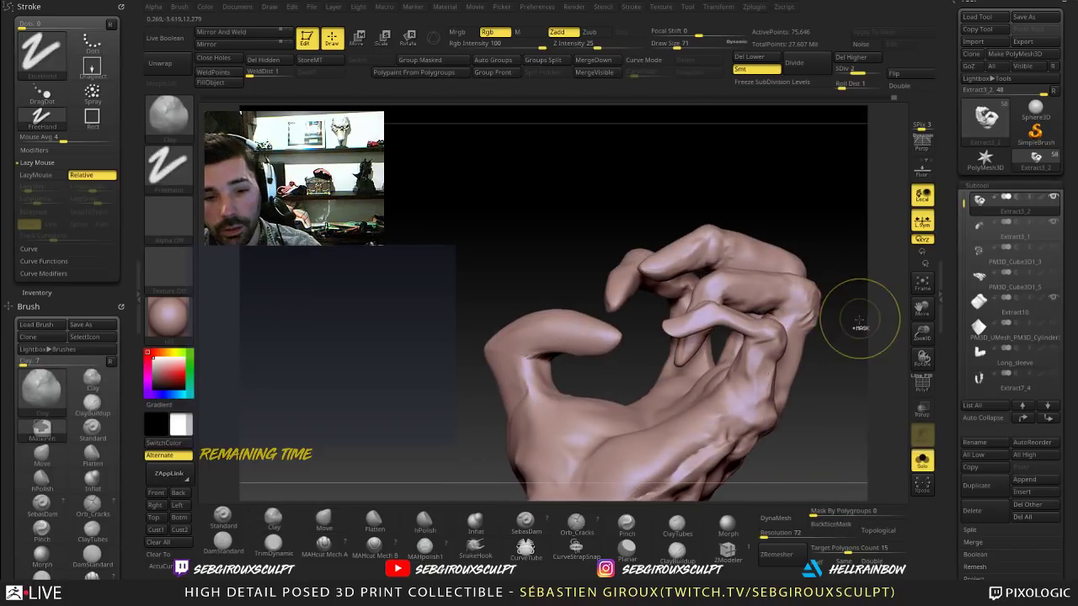
mouse_move(745, 349)
right_down()
mouse_move(775, 370)
mouse_move(813, 370)
mouse_move(754, 295)
mouse_move(783, 222)
mouse_move(814, 264)
mouse_move(770, 298)
right_up()
key(b)
key(m)
key(v)
Step: Build up the little finger's middle and end segments with the Clay brush and smooth the surface
key(b)
key(c)
key(l)
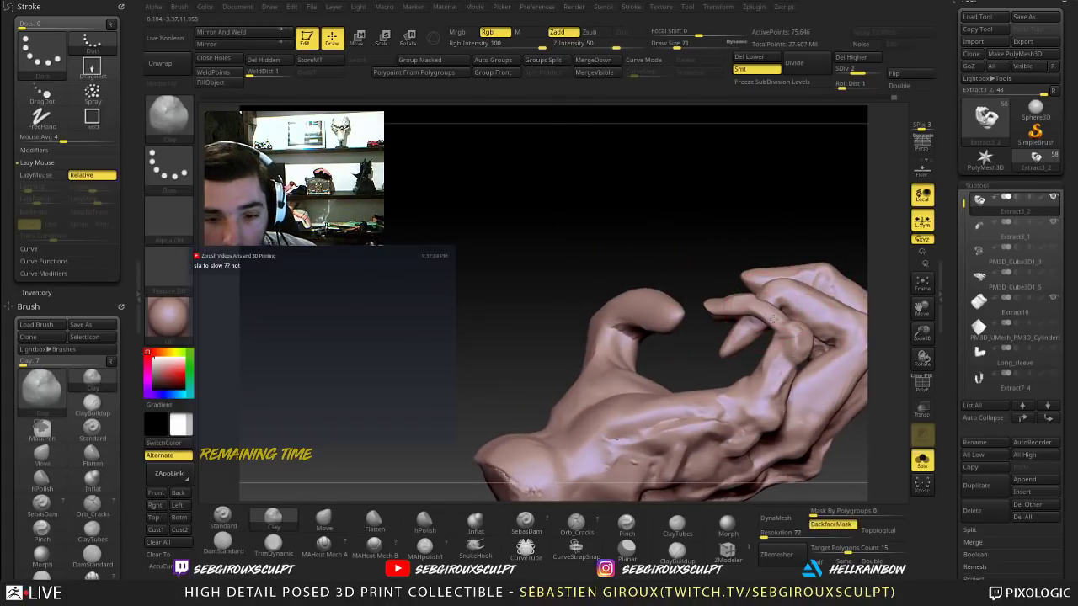
right_drag(770, 220, 807, 288)
mouse_move(746, 327)
right_down()
mouse_move(813, 278)
mouse_move(832, 303)
mouse_move(731, 318)
right_up()
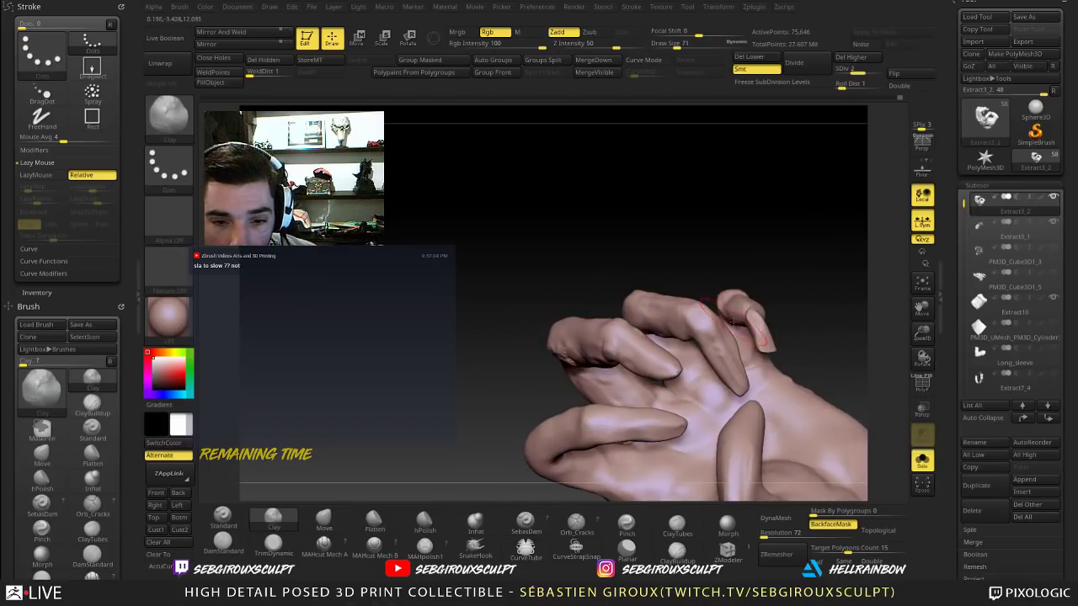
right_drag(760, 268, 753, 322)
right_drag(792, 245, 802, 194)
right_drag(721, 305, 766, 325)
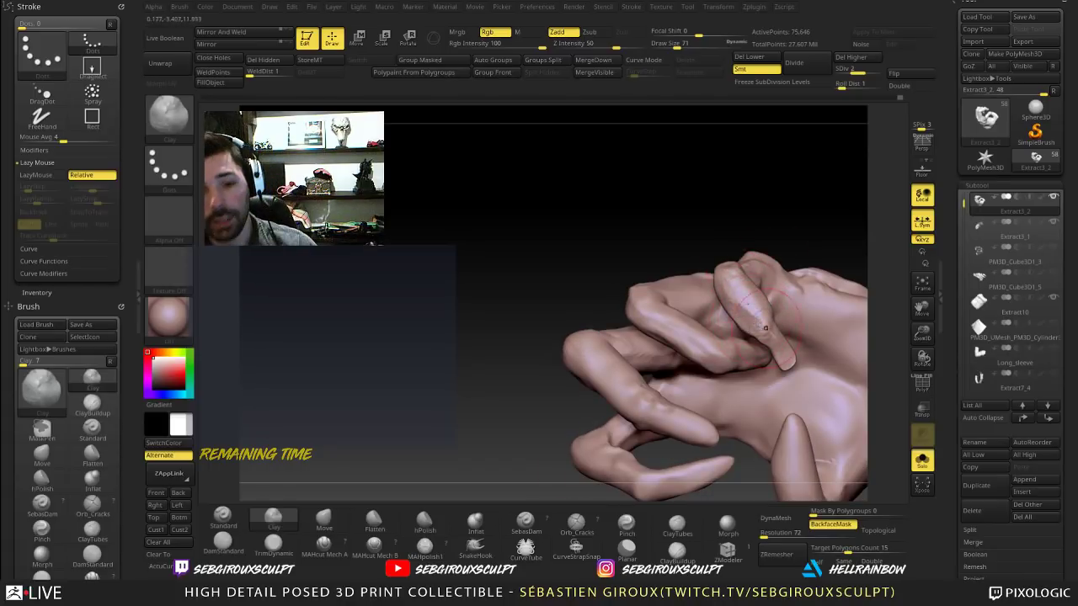
mouse_move(825, 227)
right_down()
mouse_move(797, 221)
mouse_move(775, 233)
mouse_move(772, 258)
mouse_move(803, 202)
mouse_move(790, 170)
right_up()
drag(806, 202, 836, 208)
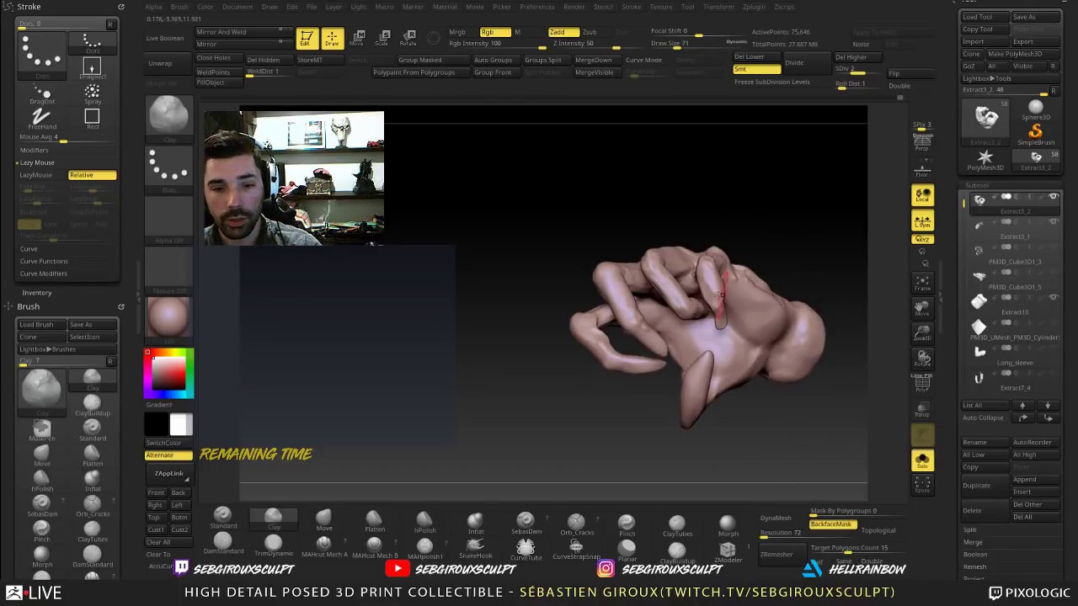
drag(795, 257, 806, 231)
alt+drag(806, 231, 808, 286)
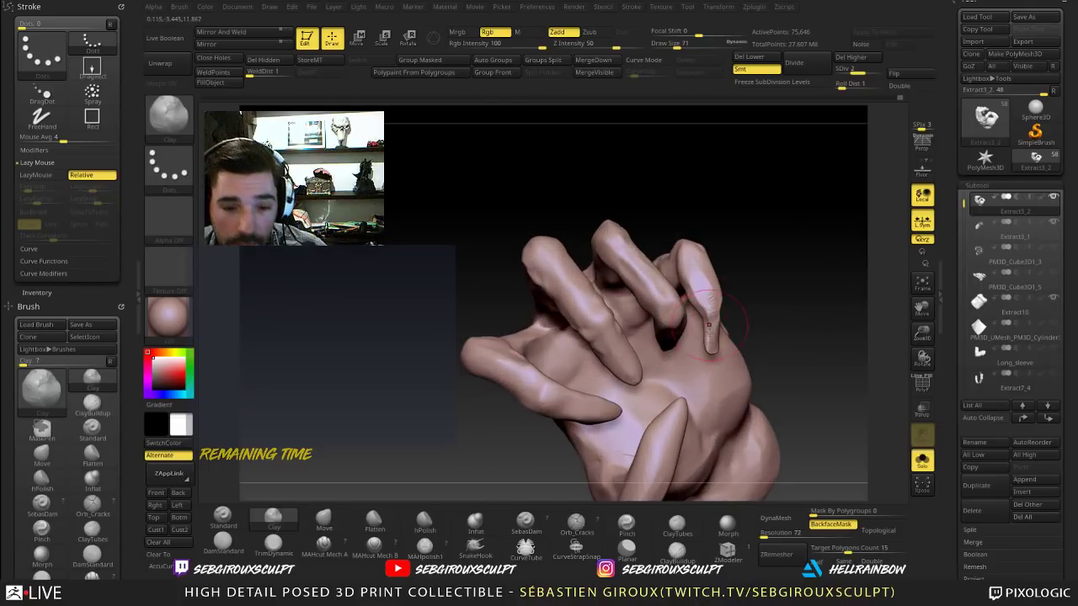
mouse_move(797, 305)
mouse_down()
mouse_move(739, 308)
mouse_move(719, 339)
mouse_up()
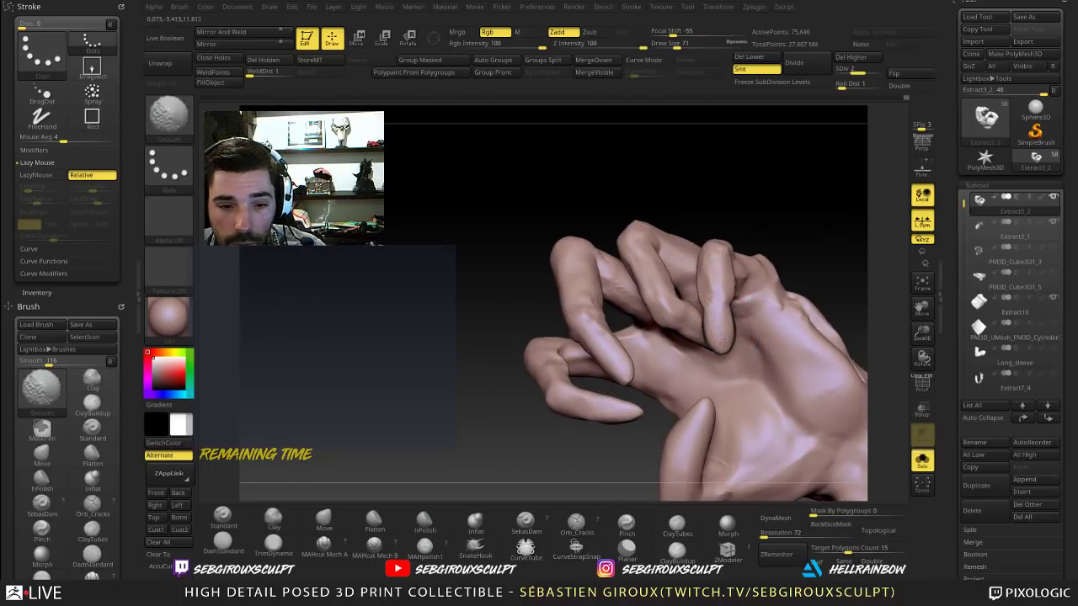
Step: Return to the Move brush at draw size 71 and adjust the little finger's silhouette
mouse_move(632, 451)
mouse_down()
mouse_move(725, 443)
mouse_move(704, 438)
mouse_up()
key(b)
key(m)
key(v)
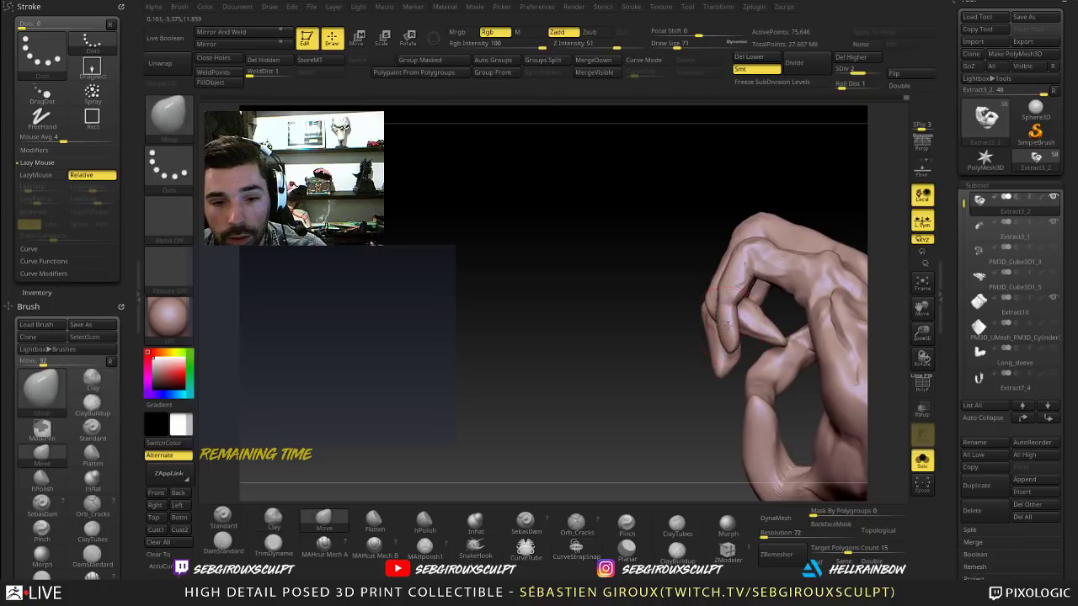
alt+drag(663, 309, 781, 291)
Step: Mask the little finger's end segment, set the draw size to 96, and invert the mask to free only that segment
ctrl+drag(714, 335, 714, 321)
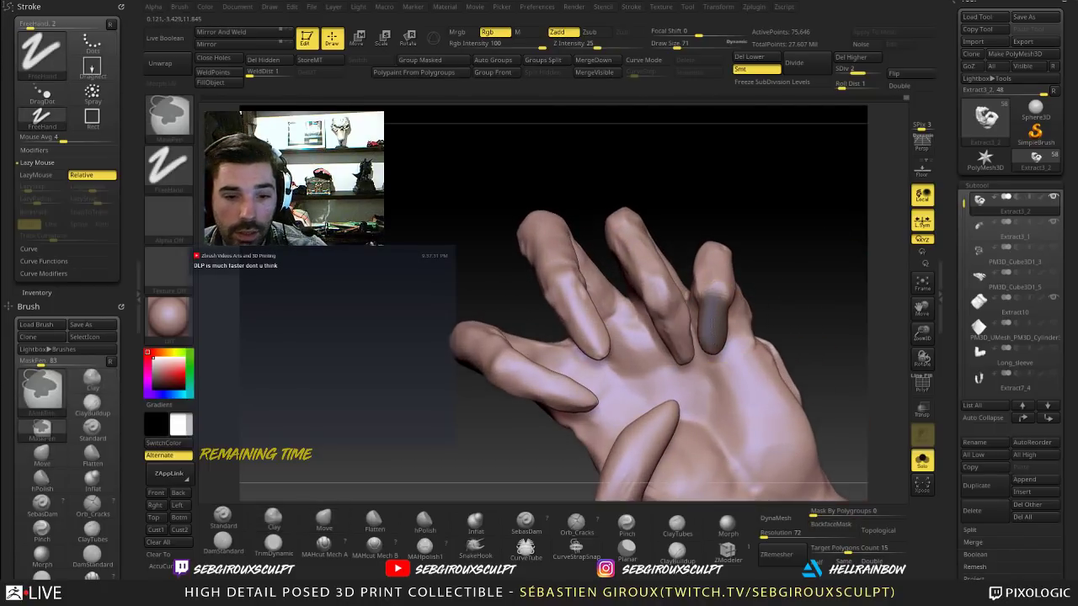
mouse_move(806, 272)
mouse_down()
mouse_move(706, 259)
mouse_move(713, 240)
mouse_up()
mouse_move(661, 280)
mouse_down()
mouse_move(646, 266)
mouse_move(683, 250)
mouse_move(644, 274)
mouse_move(624, 250)
mouse_move(642, 323)
mouse_move(710, 328)
mouse_move(625, 307)
mouse_move(789, 318)
mouse_move(816, 284)
mouse_move(813, 317)
mouse_move(786, 303)
mouse_move(766, 248)
mouse_up()
key(space)
ctrl+click(766, 249)
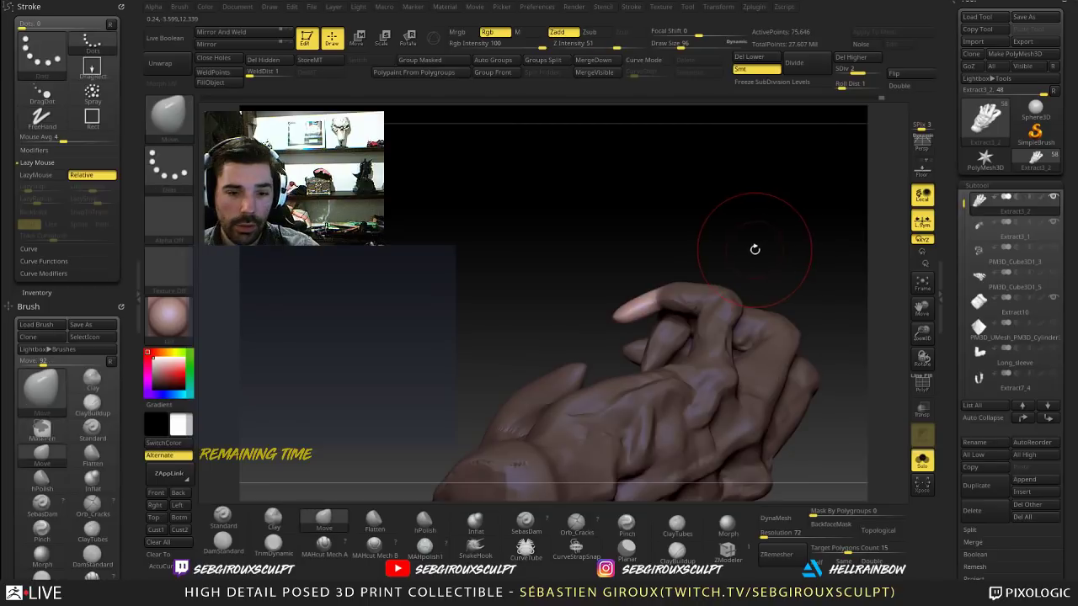
Step: Rotate the unmasked end segment of the little finger with a transpose line and return to drawing mode
click(408, 38)
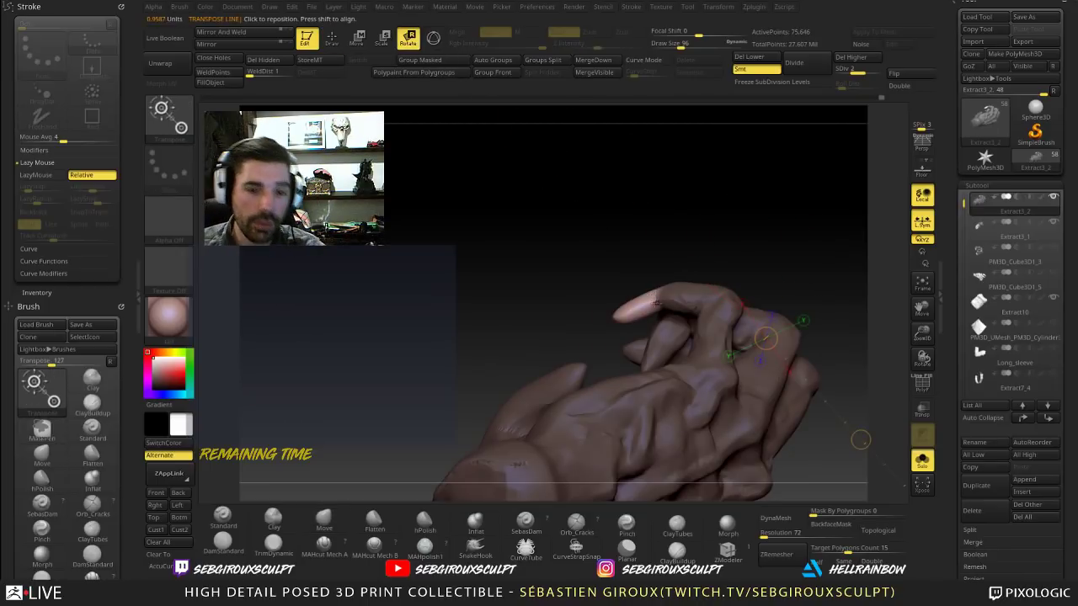
mouse_move(658, 303)
mouse_down()
mouse_move(602, 324)
mouse_move(634, 302)
mouse_up()
mouse_move(633, 243)
mouse_down()
mouse_move(621, 289)
mouse_move(703, 305)
mouse_move(659, 346)
mouse_move(705, 315)
mouse_move(714, 249)
mouse_up()
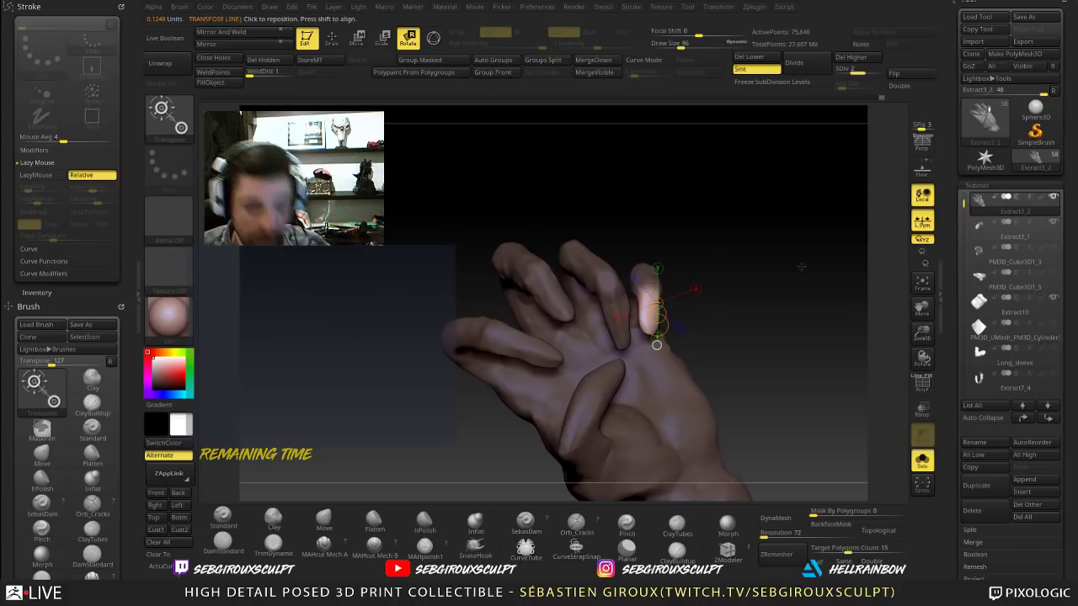
drag(802, 267, 682, 278)
key(q)
Step: Reposition the little finger's end segment with the Move brush at draw size 120
key(space)
drag(634, 330, 639, 331)
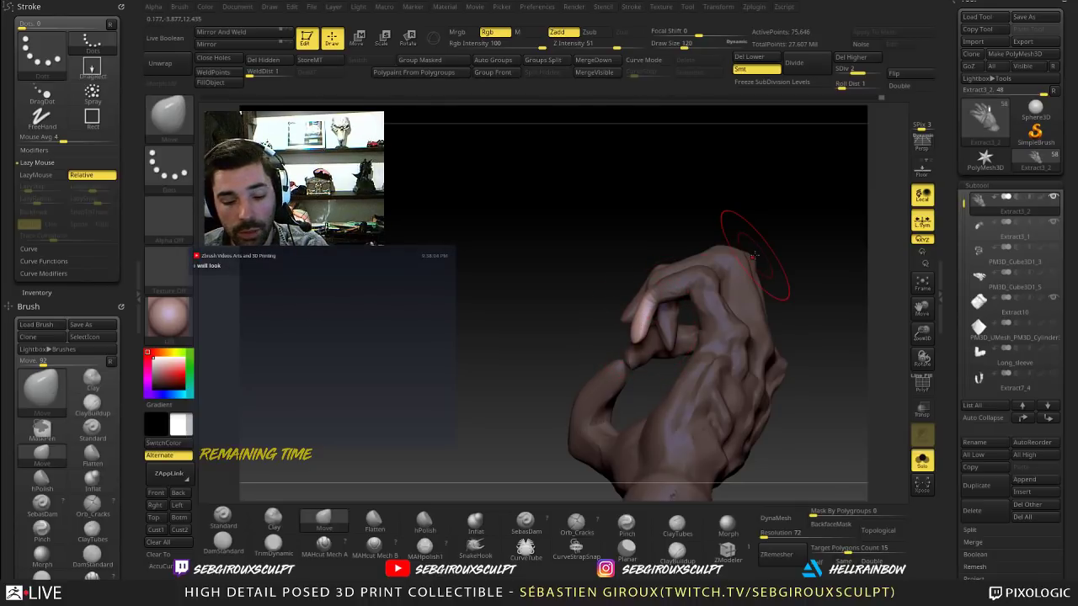
drag(859, 260, 864, 311)
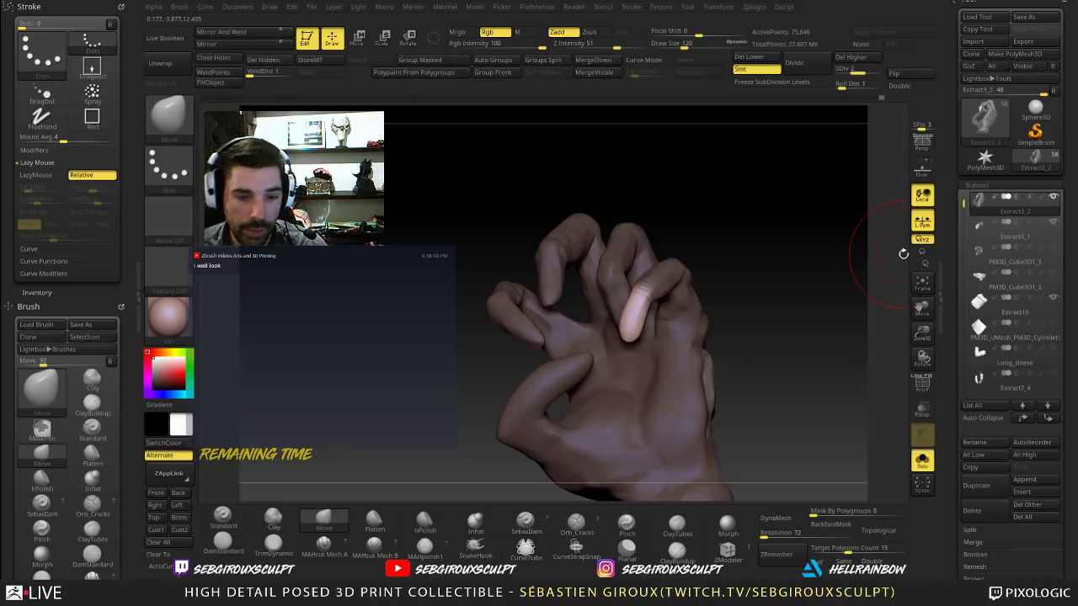
mouse_move(815, 323)
mouse_down()
mouse_move(785, 360)
mouse_move(813, 375)
mouse_move(748, 345)
mouse_move(646, 339)
mouse_move(648, 319)
mouse_move(741, 314)
mouse_up()
Step: Fill out the little finger's unmasked end segment with the Clay brush at draw size 65
key(b)
key(c)
key(l)
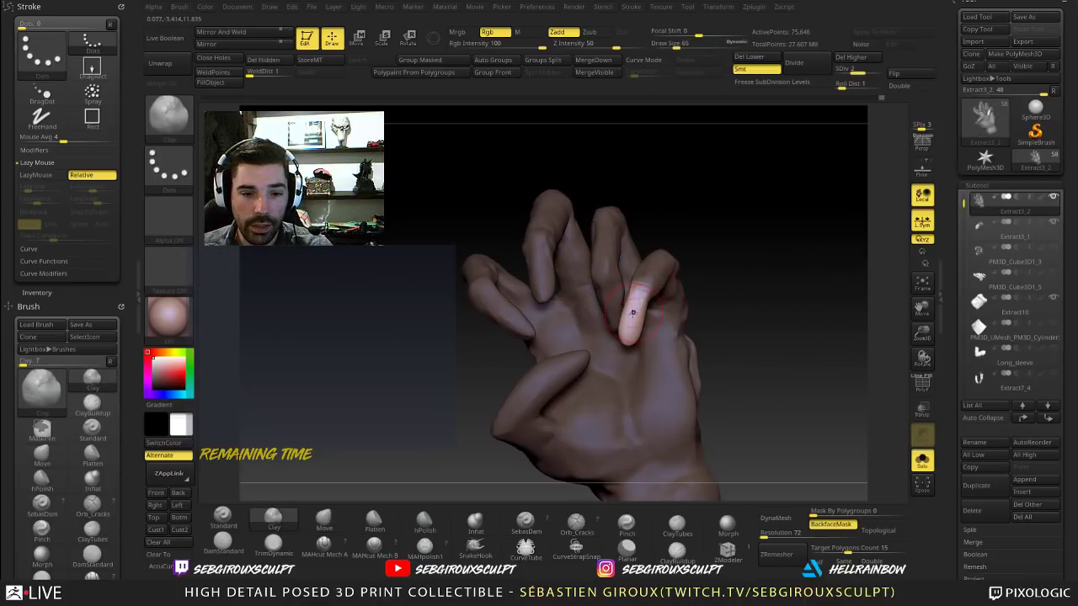
drag(742, 259, 664, 269)
drag(623, 319, 641, 322)
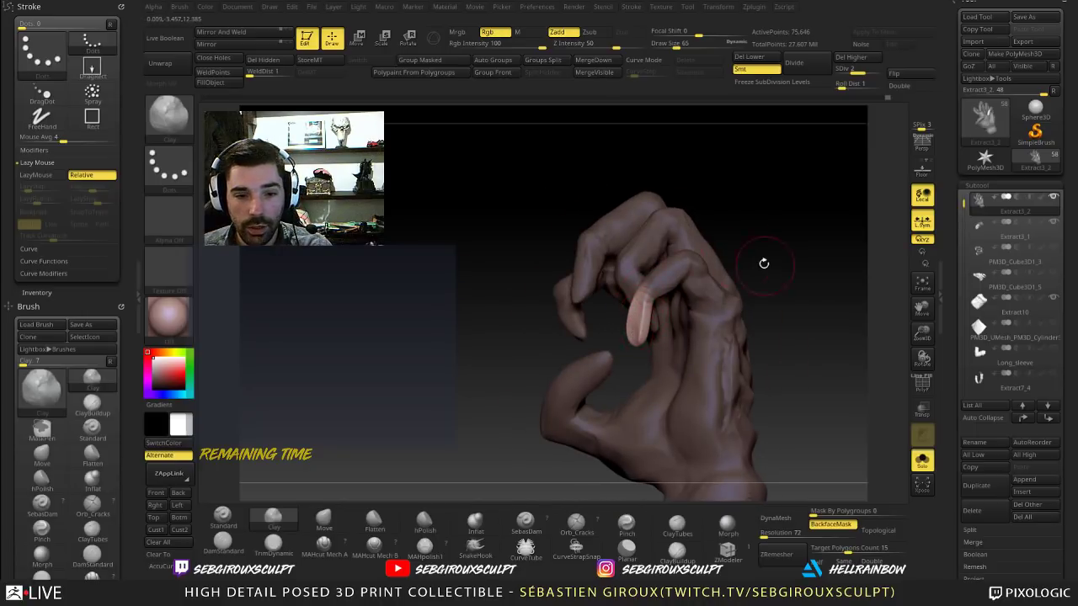
drag(764, 264, 708, 271)
mouse_move(581, 289)
mouse_down()
mouse_move(606, 319)
mouse_move(636, 313)
mouse_up()
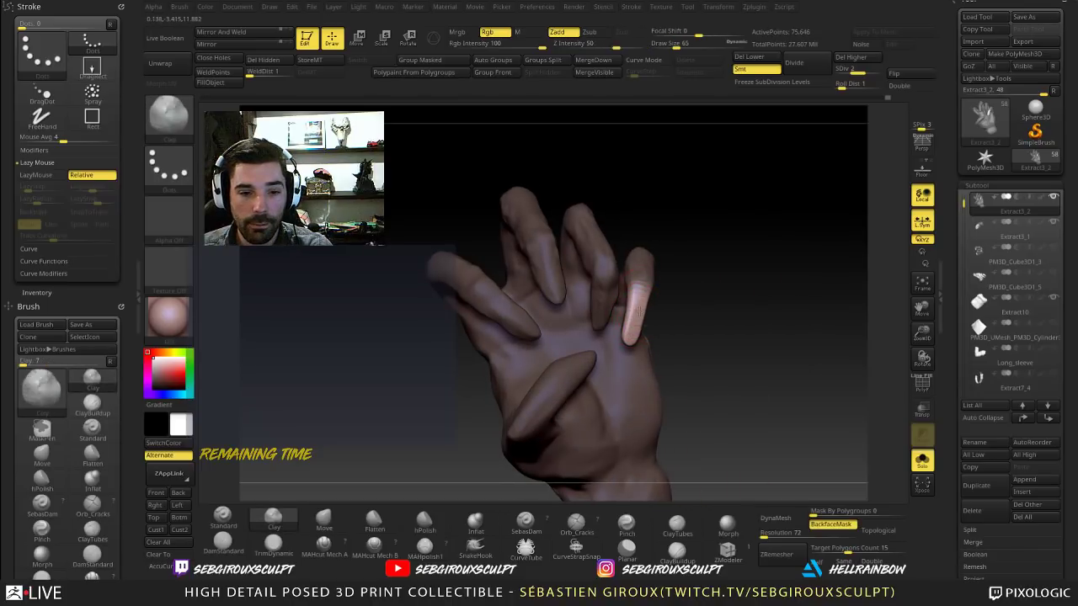
drag(726, 258, 633, 305)
Step: Refine the little finger's end segment with the Move brush at draw size 65
key(b)
key(m)
key(v)
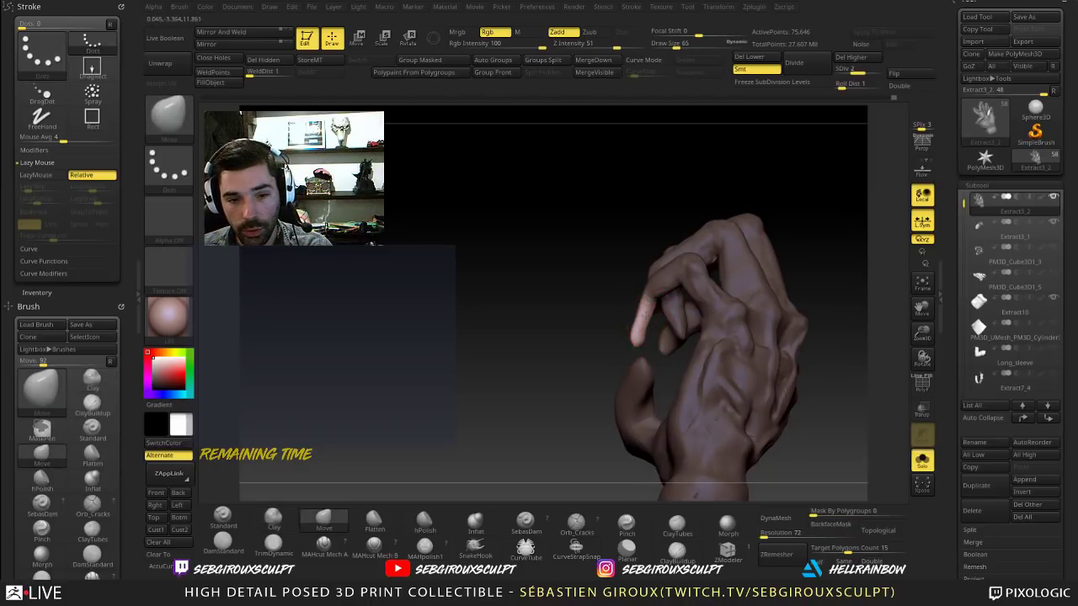
mouse_move(587, 315)
mouse_down()
mouse_move(597, 325)
mouse_move(746, 332)
mouse_move(749, 318)
mouse_move(755, 334)
mouse_move(756, 317)
mouse_move(667, 306)
mouse_up()
Step: Isolate the little finger by hiding the rest of the hand and adjust its tip
ctrl+shift+click(631, 316)
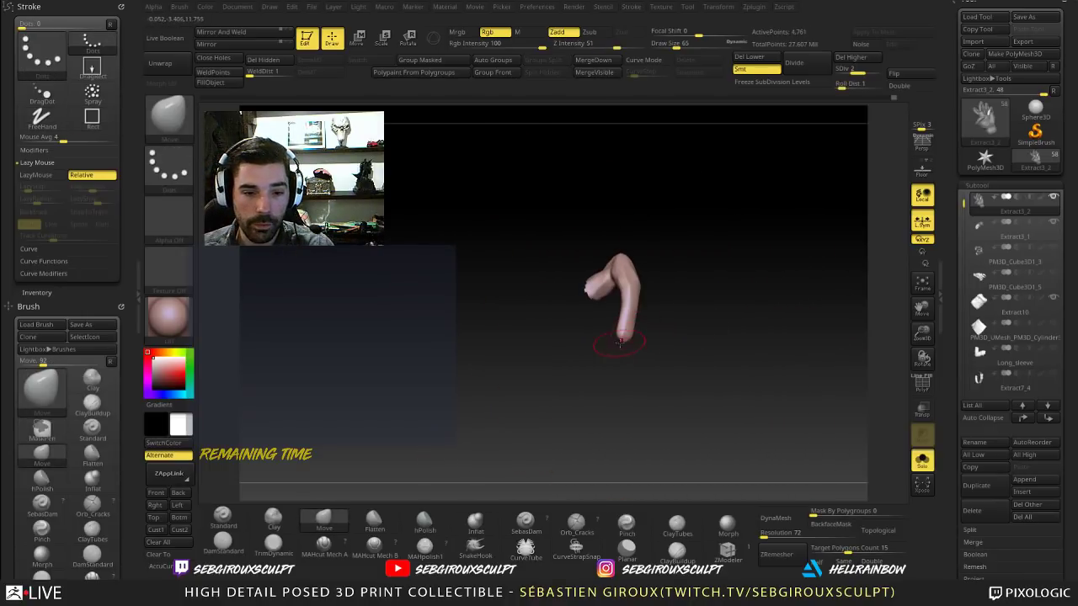
right_drag(629, 327, 589, 326)
mouse_move(662, 337)
right_down()
mouse_move(629, 322)
mouse_move(608, 285)
mouse_move(595, 296)
mouse_move(623, 315)
right_up()
Step: Sculpt the isolated little finger's inner side and end segment with the ClayTubes brush, smoothing the strokes
key(b)
key(c)
key(t)
drag(655, 280, 682, 236)
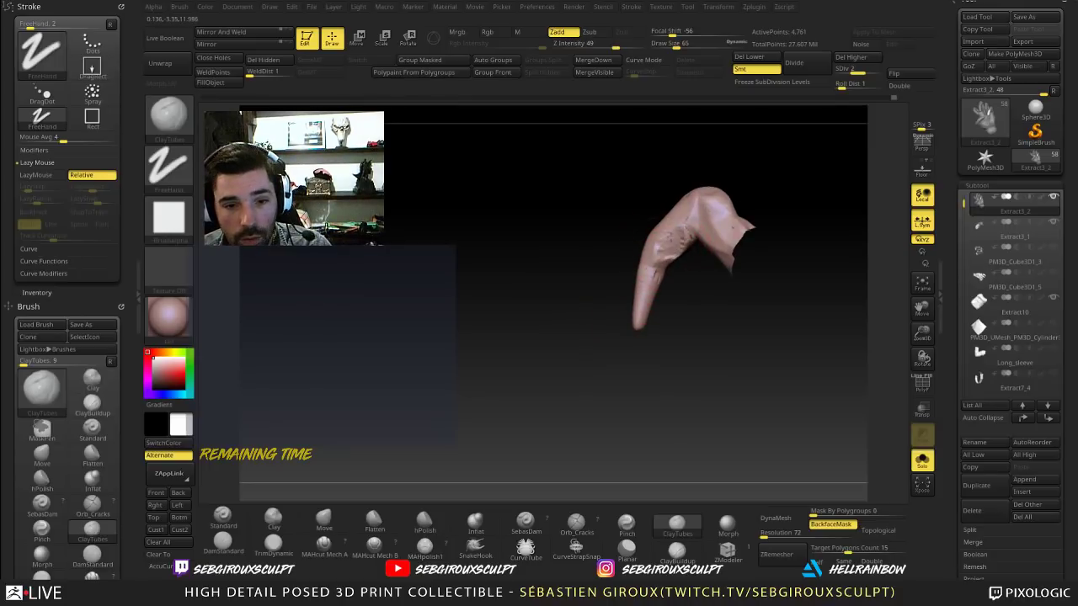
right_drag(682, 298, 695, 293)
shift+drag(672, 252, 691, 235)
right_drag(684, 308, 665, 282)
mouse_move(672, 251)
mouse_down()
mouse_move(687, 239)
mouse_move(692, 284)
mouse_up()
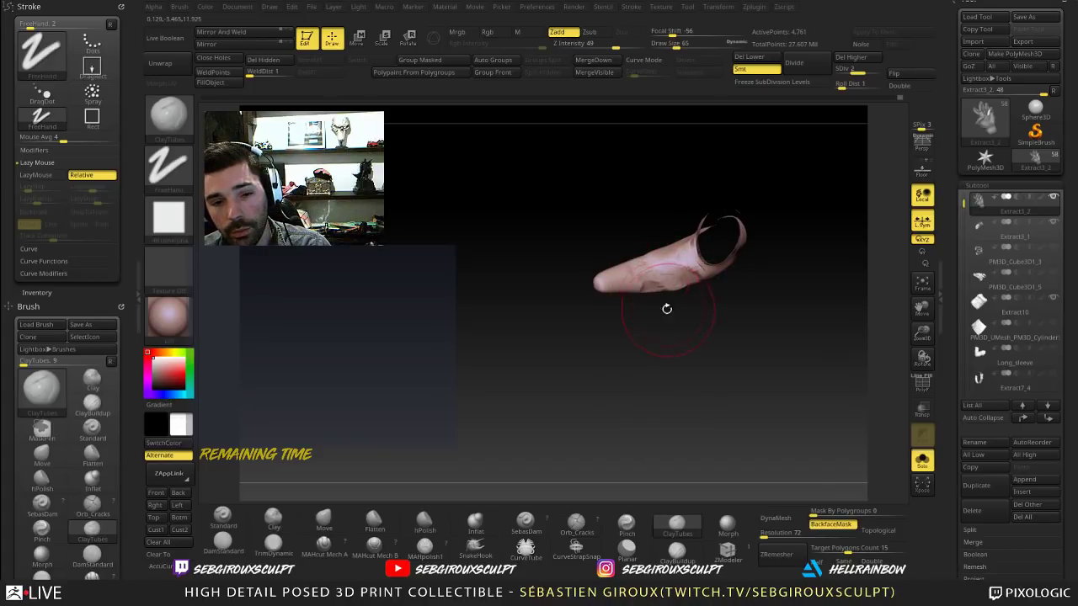
drag(666, 308, 669, 346)
mouse_move(608, 288)
mouse_down()
mouse_move(621, 262)
mouse_move(663, 347)
mouse_up()
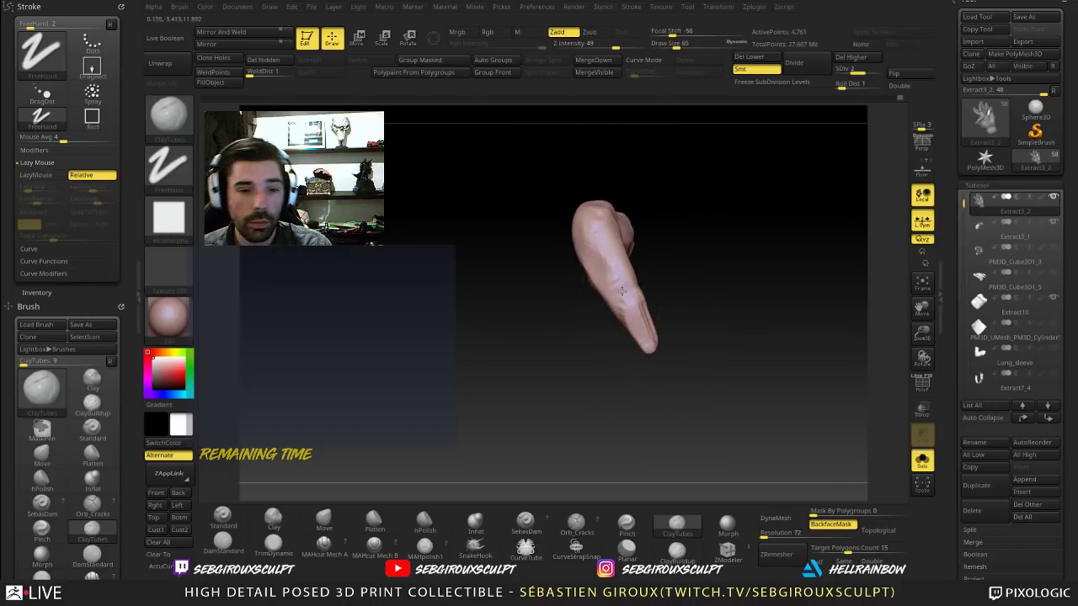
Step: Build up the isolated little finger's middle segment and knuckles with the ClayTubes brush at draw size 65
drag(608, 303, 634, 303)
mouse_move(672, 276)
mouse_down()
mouse_move(687, 296)
mouse_move(679, 304)
mouse_up()
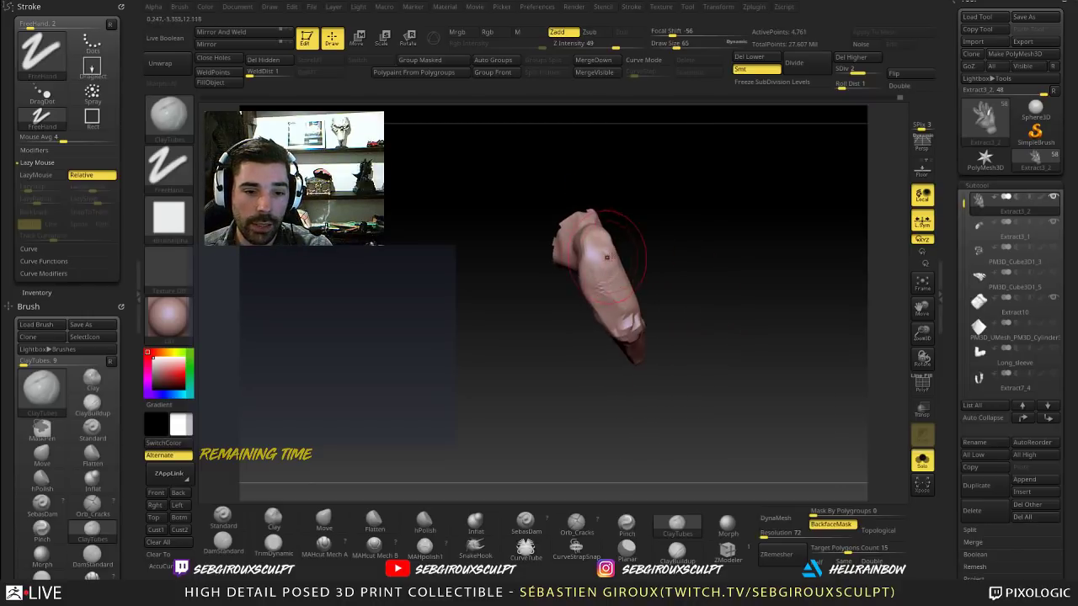
drag(605, 254, 589, 255)
mouse_move(656, 257)
mouse_down()
mouse_move(679, 253)
mouse_move(638, 265)
mouse_move(646, 250)
mouse_move(604, 250)
mouse_up()
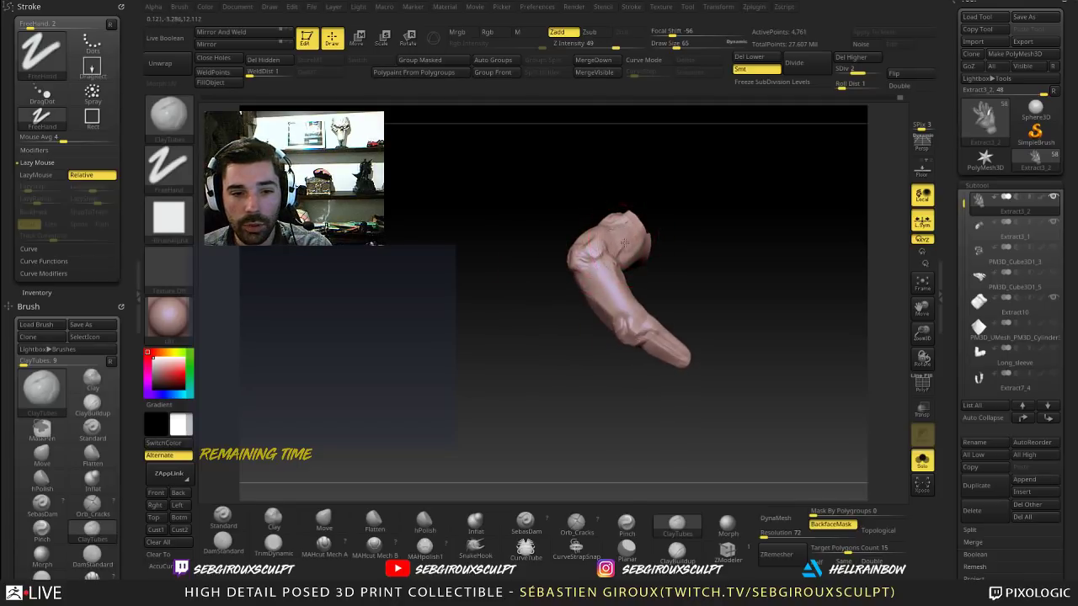
drag(542, 290, 581, 272)
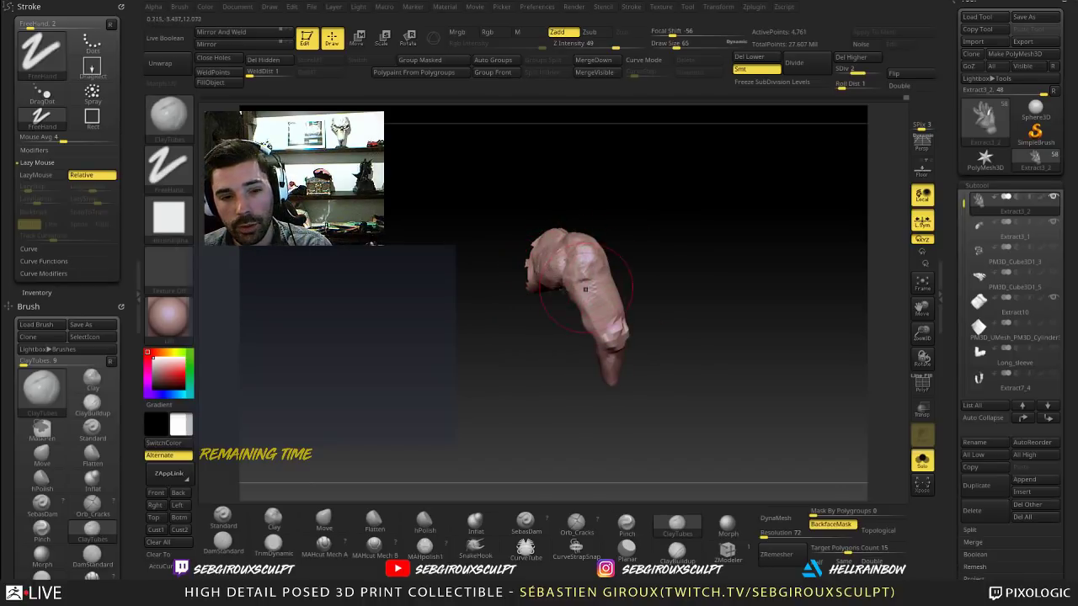
drag(630, 263, 673, 237)
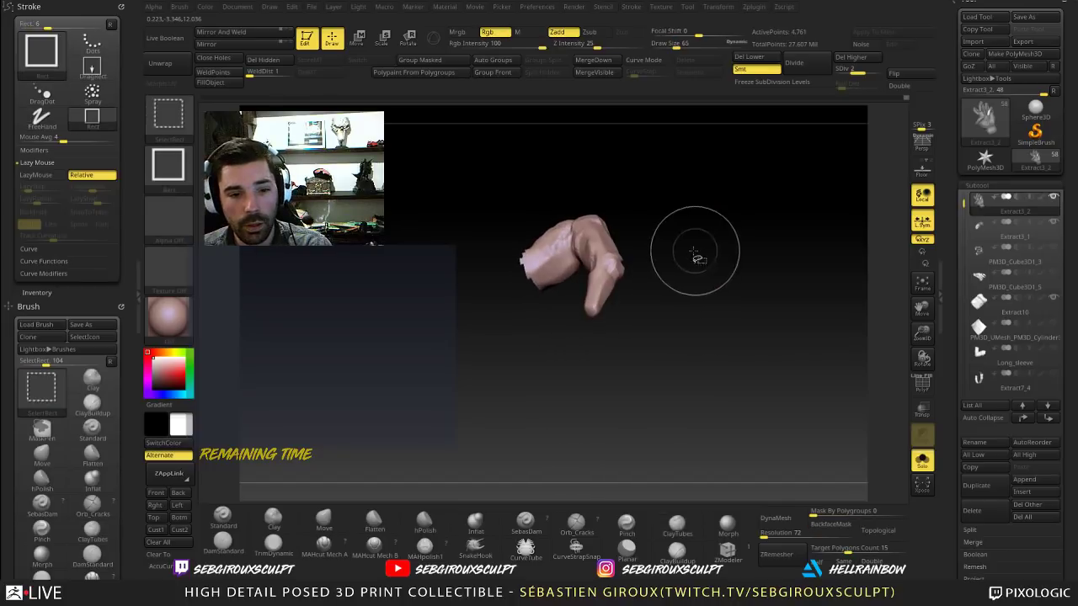
Step: Unhide the rest of the hand and refine the little finger with ClayTubes and Smooth strokes
ctrl+shift+click(695, 255)
mouse_move(736, 284)
mouse_down()
mouse_move(726, 250)
mouse_move(623, 251)
mouse_move(531, 228)
mouse_move(446, 160)
mouse_move(471, 189)
mouse_up()
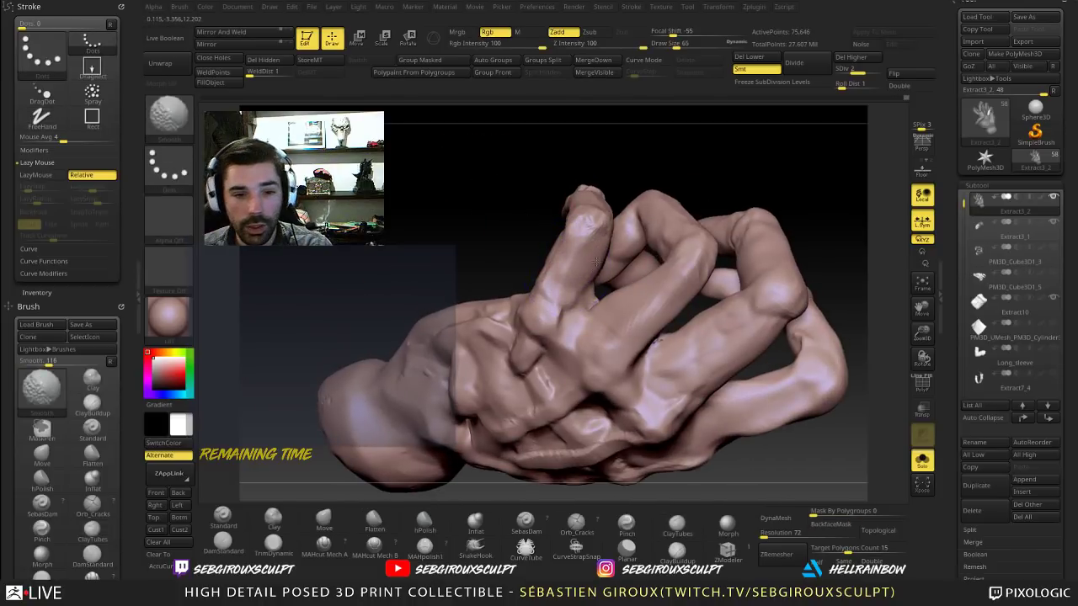
shift+drag(591, 300, 586, 295)
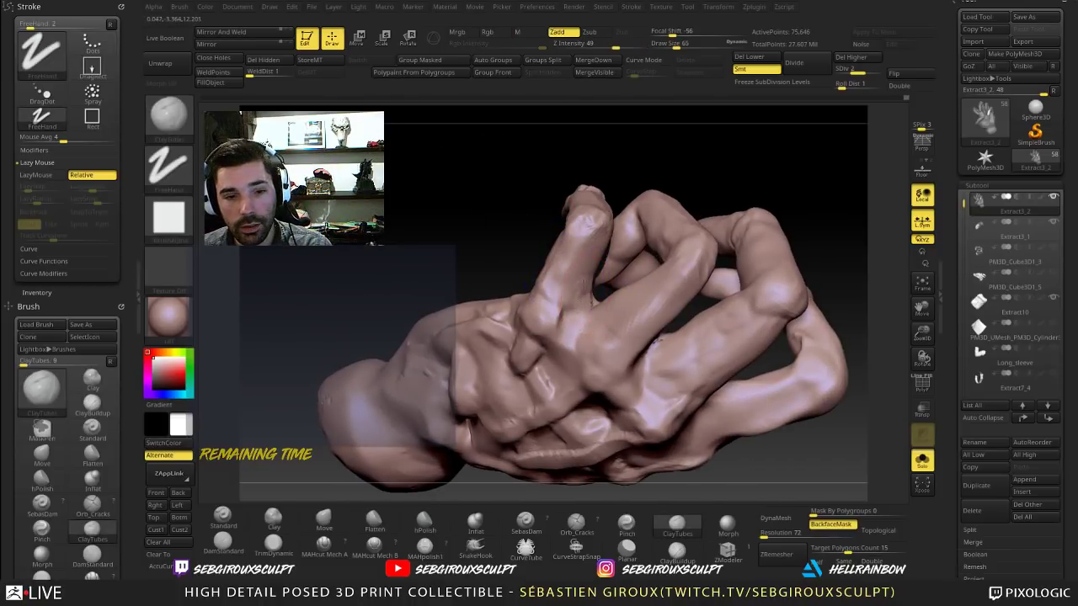
mouse_move(625, 176)
mouse_down()
mouse_move(698, 147)
mouse_move(734, 165)
mouse_up()
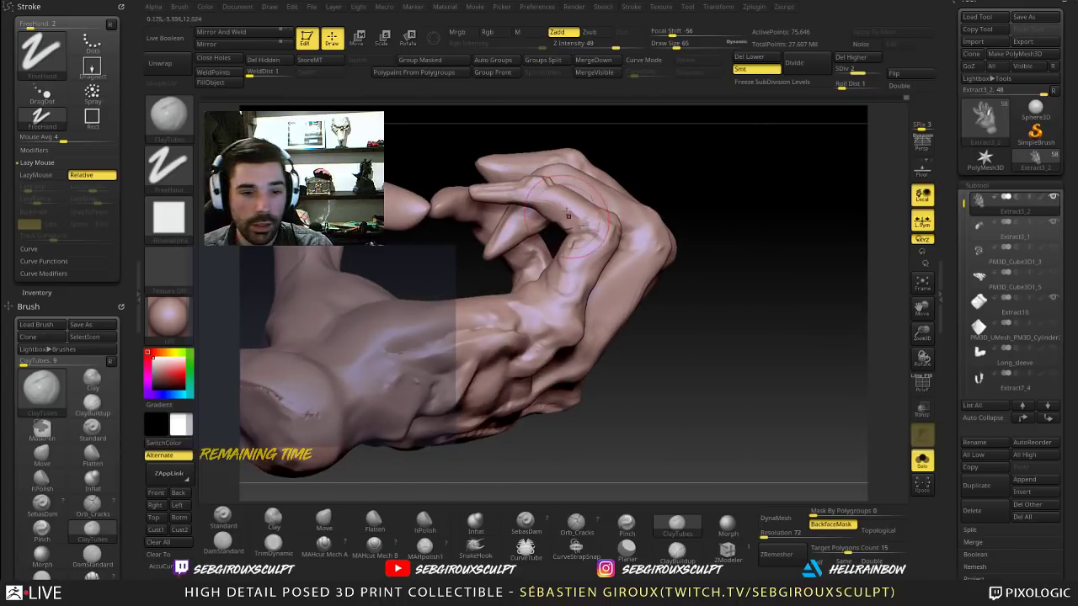
alt+drag(719, 237, 581, 305)
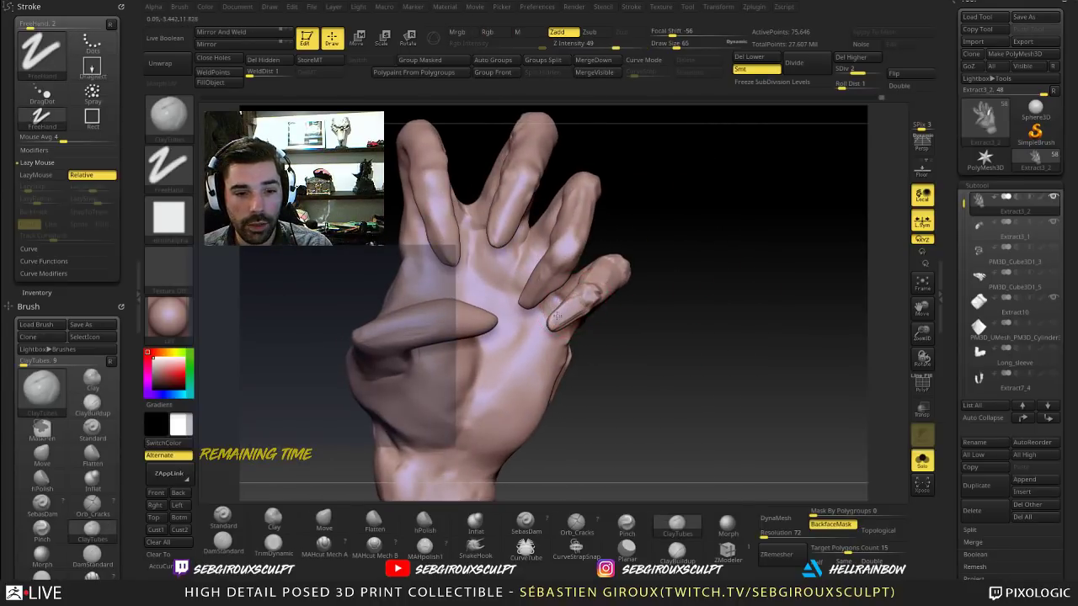
drag(633, 367, 589, 332)
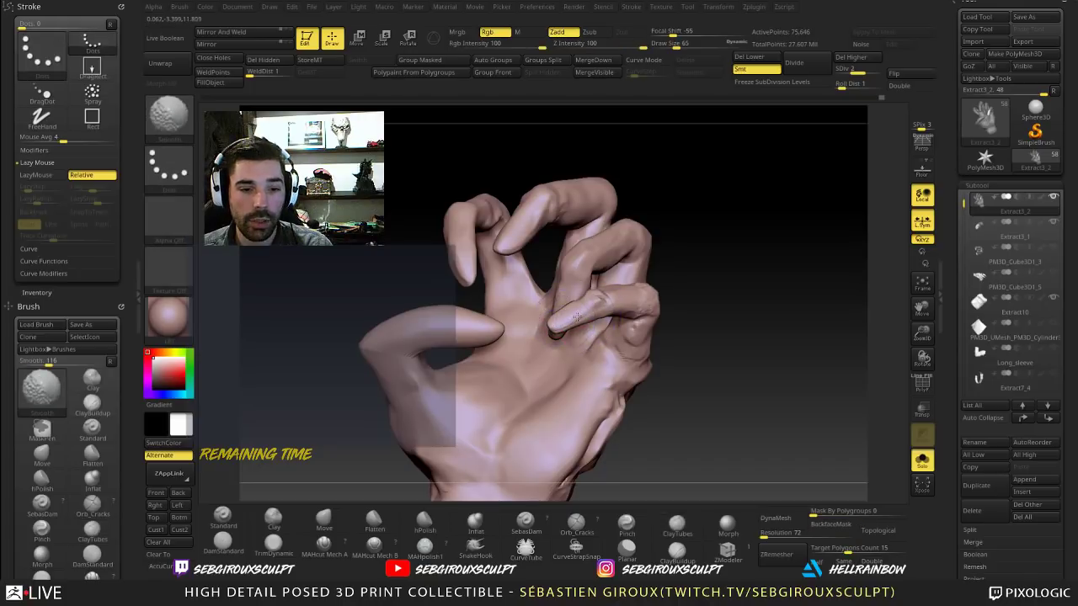
mouse_move(693, 280)
mouse_down()
mouse_move(690, 248)
mouse_move(731, 302)
mouse_move(741, 270)
mouse_move(739, 293)
mouse_move(794, 323)
mouse_move(783, 342)
mouse_move(645, 306)
mouse_move(695, 324)
mouse_up()
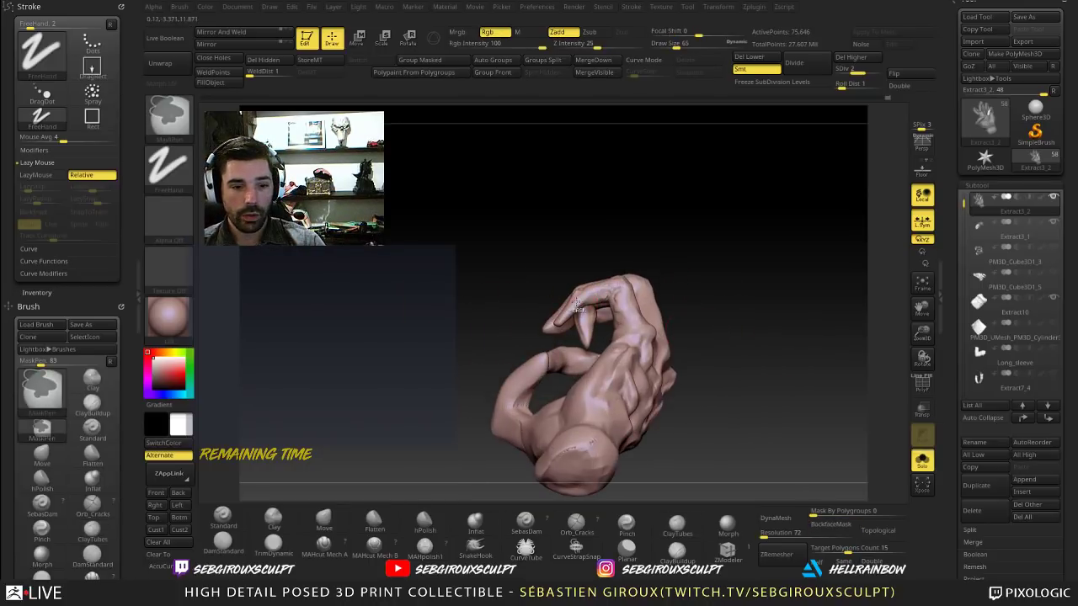
Step: Isolate the little finger and mask all of it except the end segment
ctrl+shift+click(632, 293)
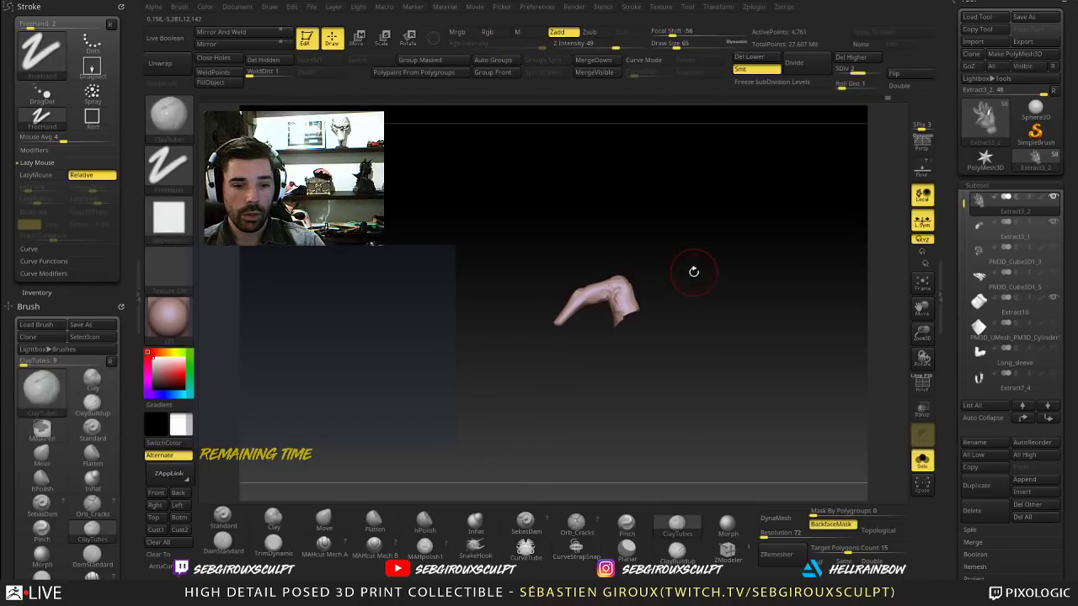
key(ctrl)
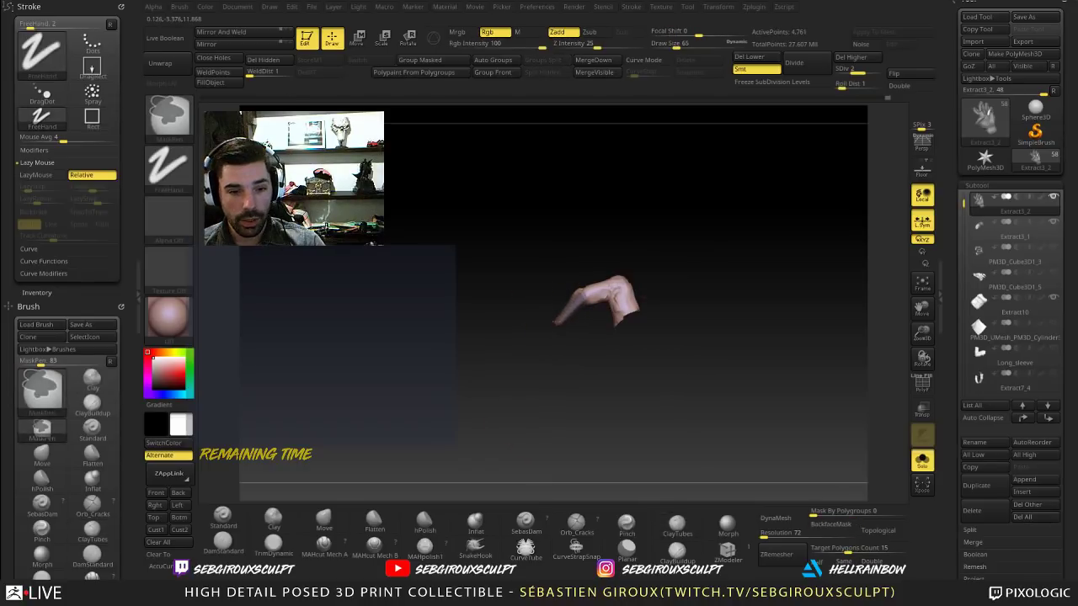
drag(665, 354, 592, 362)
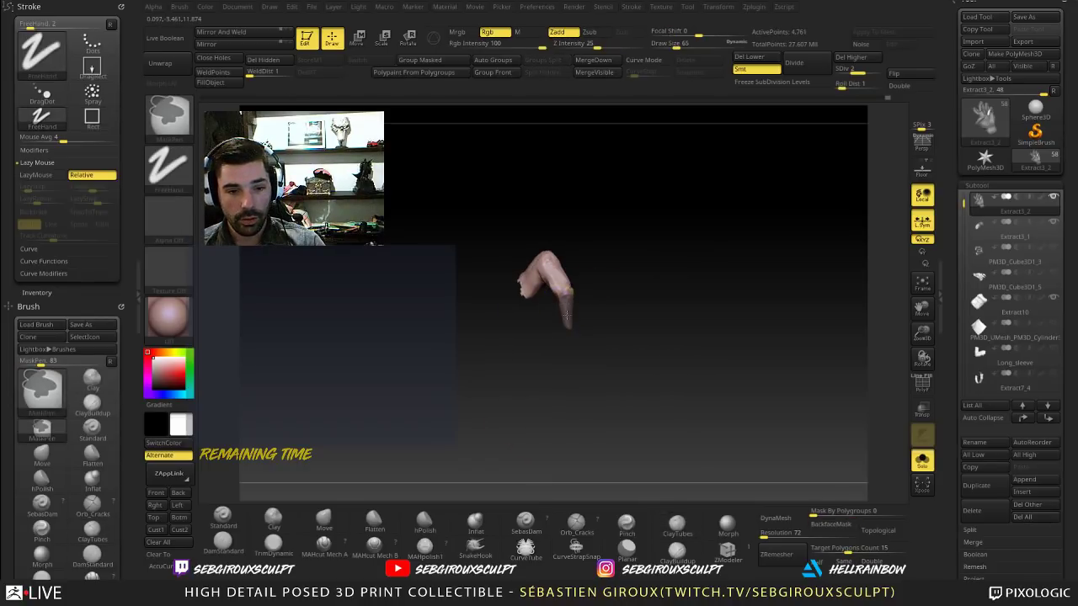
ctrl+click(567, 315)
alt+drag(626, 330, 626, 291)
ctrl+click(651, 371)
Step: Rotate the little finger's end segment at its last joint with the Transpose line, then unhide the full hand
click(410, 45)
drag(626, 236, 654, 253)
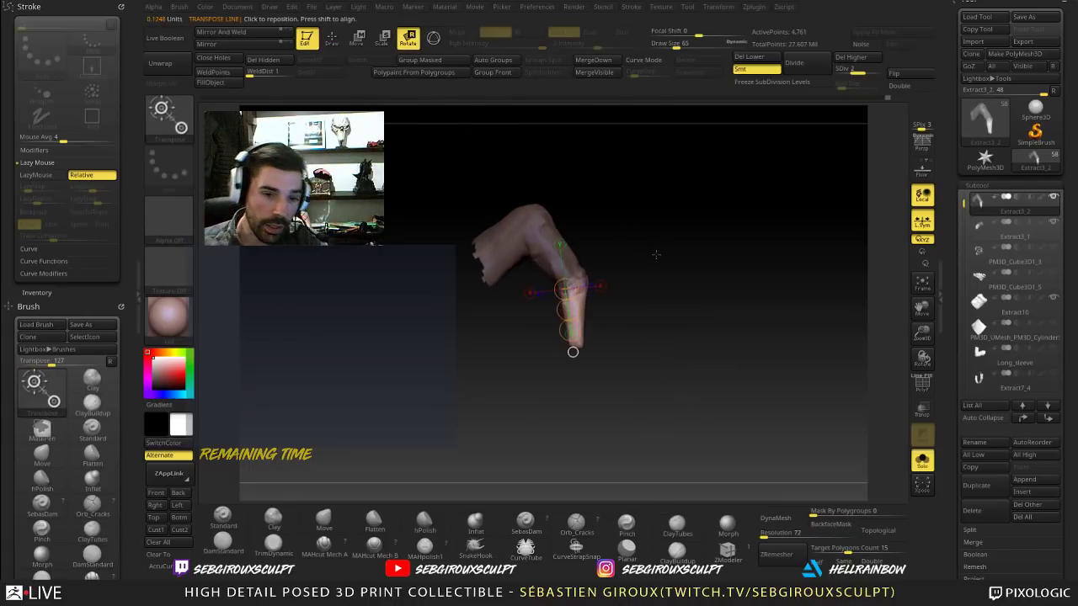
click(522, 226)
drag(579, 291, 583, 344)
mouse_move(775, 326)
mouse_down()
mouse_move(686, 330)
mouse_move(749, 322)
mouse_move(743, 305)
mouse_move(753, 314)
mouse_up()
key(q)
ctrl+shift+click(730, 326)
mouse_move(753, 314)
alt+mouse_down()
mouse_move(711, 282)
mouse_move(741, 280)
mouse_move(763, 302)
mouse_move(720, 308)
alt+mouse_up()
Step: Adjust the draw size and refine the thumb with the Move and Clay brushes
key(space)
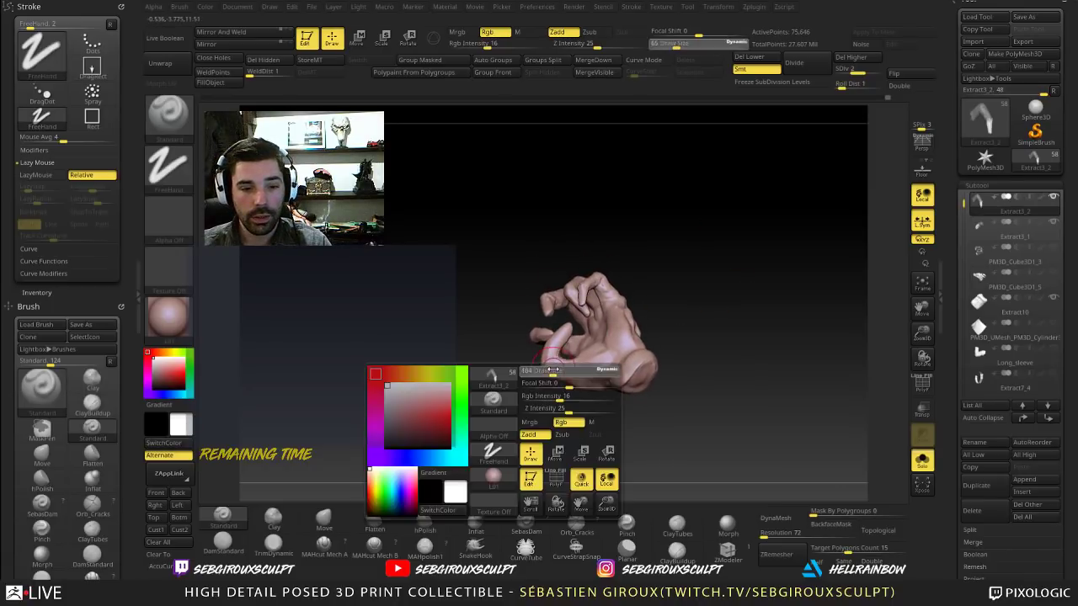
mouse_move(548, 368)
mouse_down()
mouse_move(559, 369)
mouse_move(544, 376)
mouse_move(552, 353)
mouse_move(553, 368)
mouse_move(530, 373)
mouse_move(534, 386)
mouse_move(551, 383)
mouse_up()
key(space)
key(b)
key(m)
key(v)
key(space)
key(b)
key(c)
key(l)
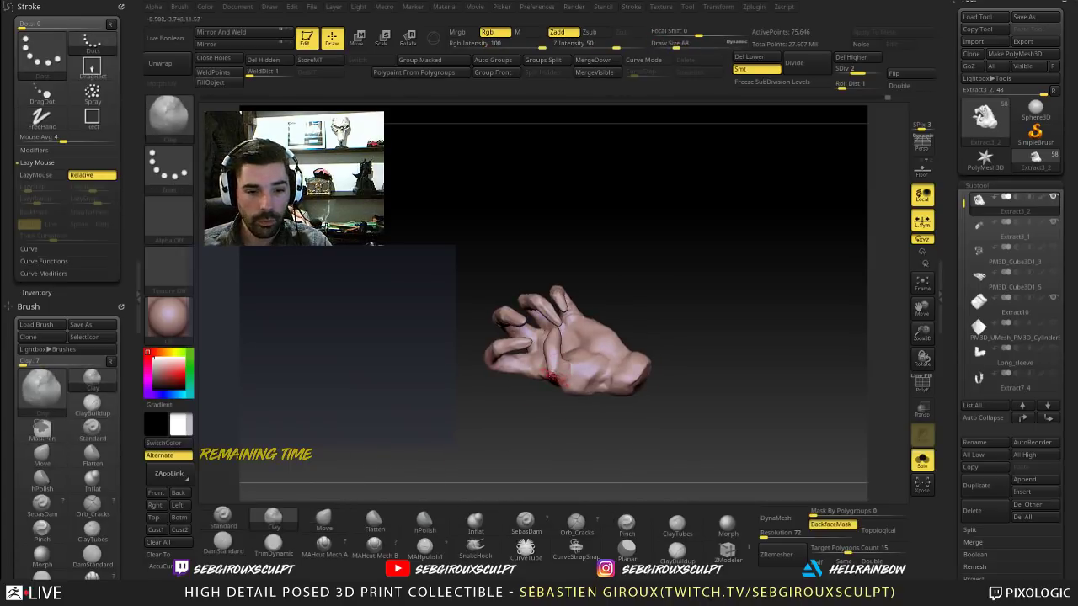
Step: Bend the thumb's end segment further inward with the Move brush at draw size 116
mouse_move(626, 422)
alt+mouse_down()
mouse_move(611, 397)
mouse_move(698, 341)
mouse_move(683, 333)
mouse_move(638, 224)
mouse_move(680, 273)
mouse_move(584, 360)
alt+mouse_up()
key(space)
key(b)
key(m)
key(v)
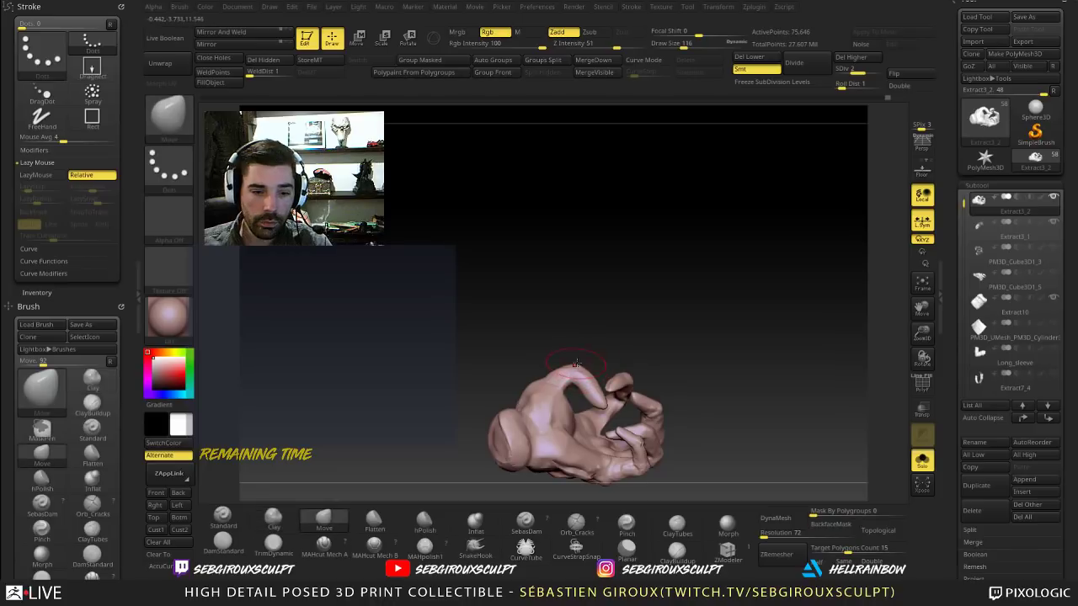
drag(600, 399, 592, 403)
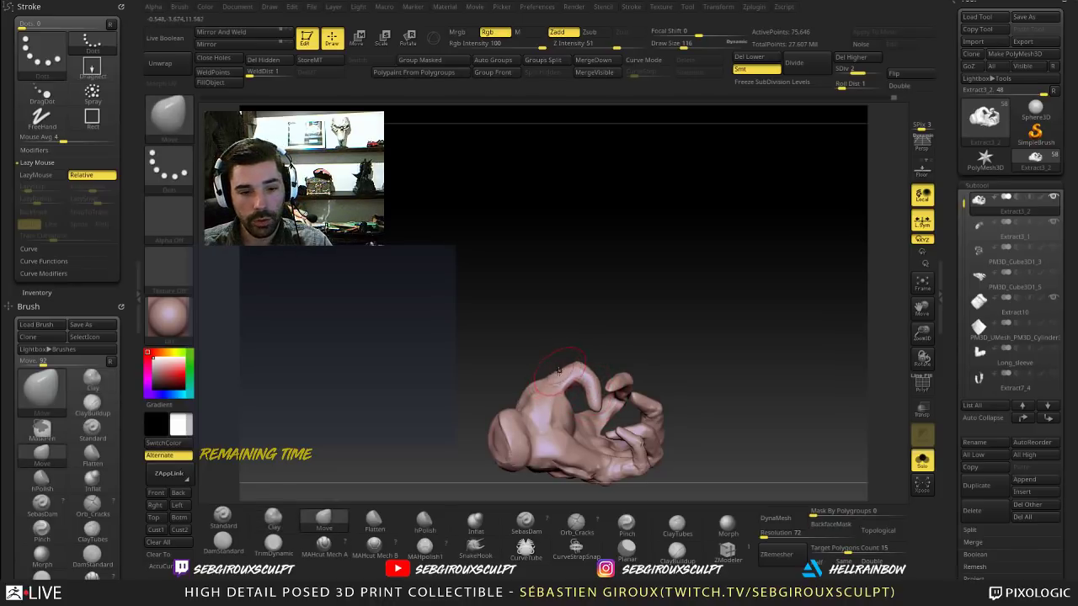
alt+drag(602, 346, 718, 357)
right_drag(717, 356, 599, 374)
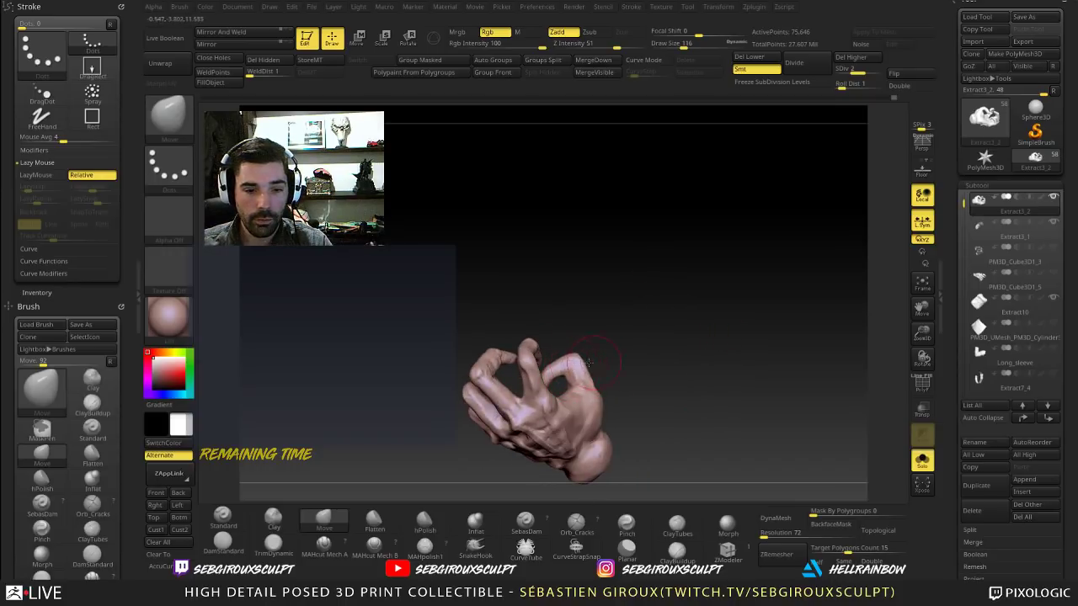
alt+drag(589, 362, 650, 323)
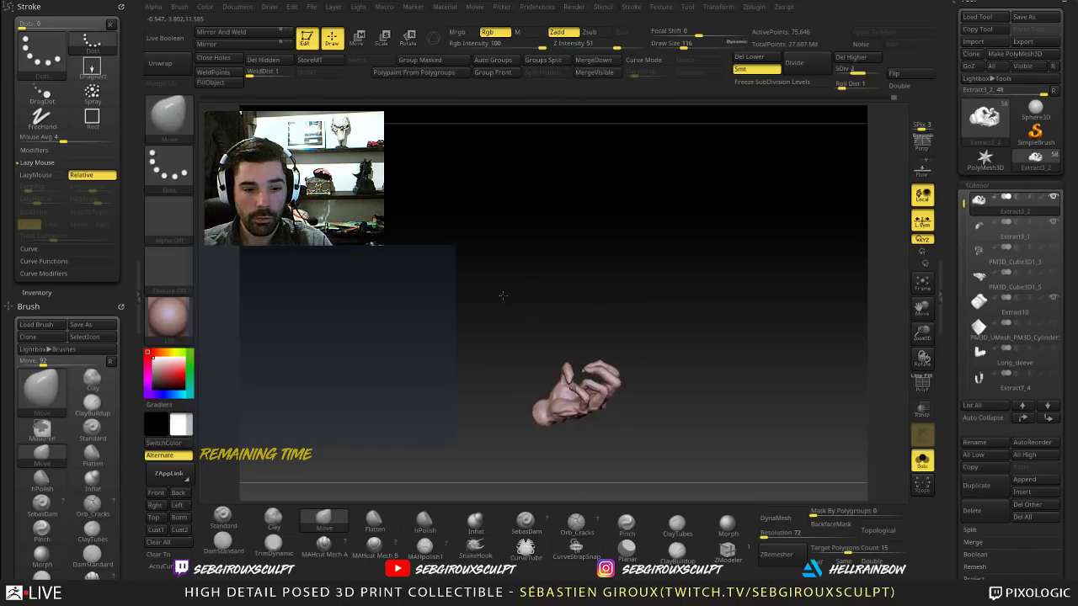
drag(552, 249, 615, 299)
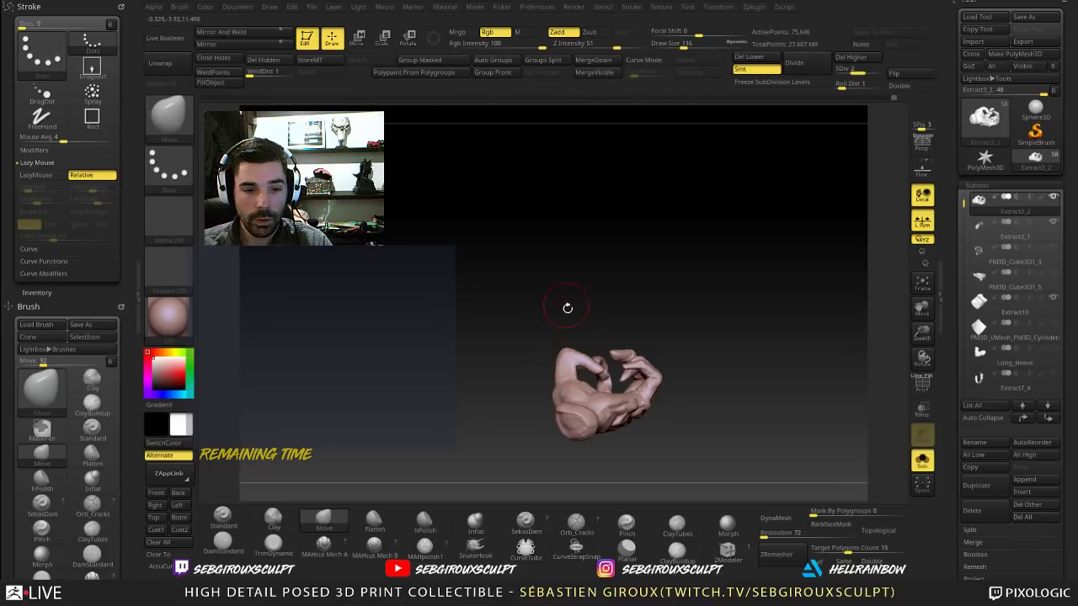
drag(567, 308, 731, 393)
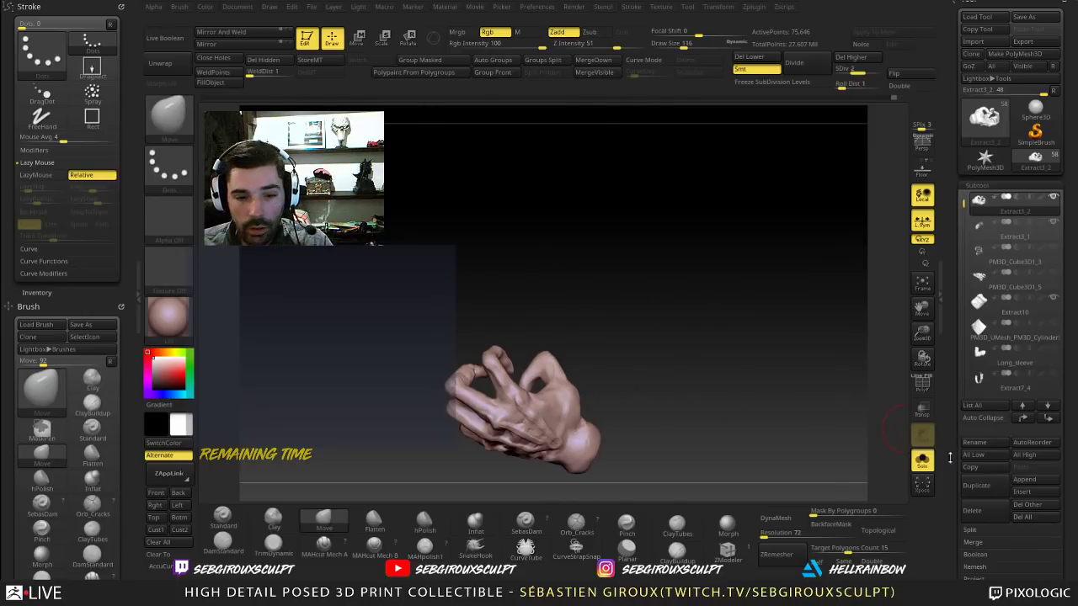
Step: Turn off Solo mode to show the full figure and examine the hand's pose against the face and arm
click(922, 461)
drag(796, 281, 746, 298)
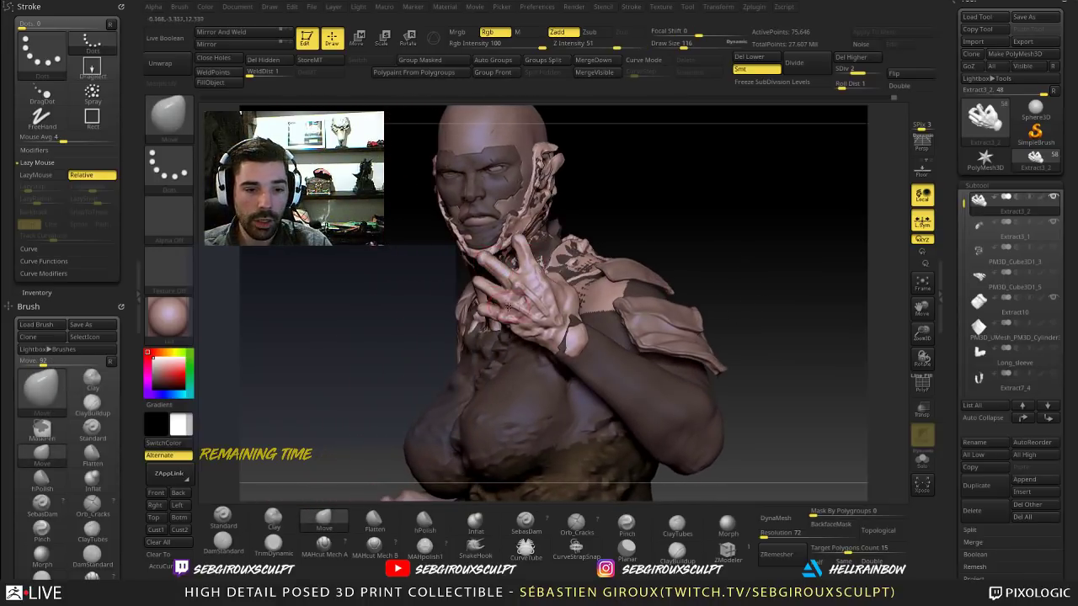
mouse_move(630, 215)
mouse_down()
mouse_move(645, 219)
mouse_move(647, 190)
mouse_move(644, 213)
mouse_up()
right_drag(642, 213, 701, 302)
alt+drag(687, 271, 712, 325)
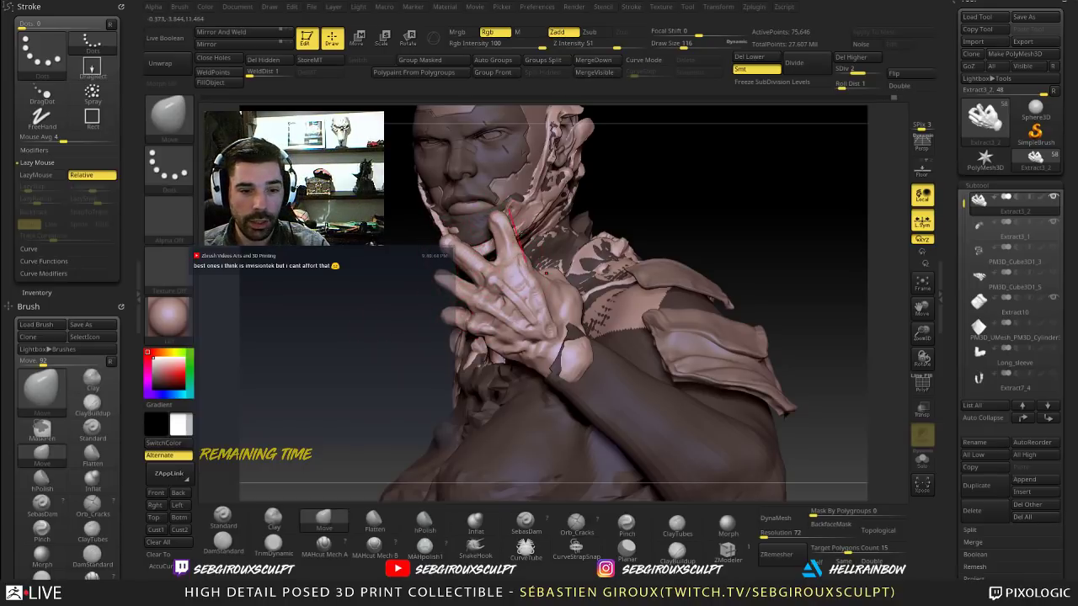
Step: Reshape the thumb's outer contour with the Move brush at draw size 157
mouse_move(662, 213)
mouse_down()
mouse_move(697, 199)
mouse_move(664, 213)
mouse_move(631, 186)
mouse_move(552, 204)
mouse_up()
key(bracketright)
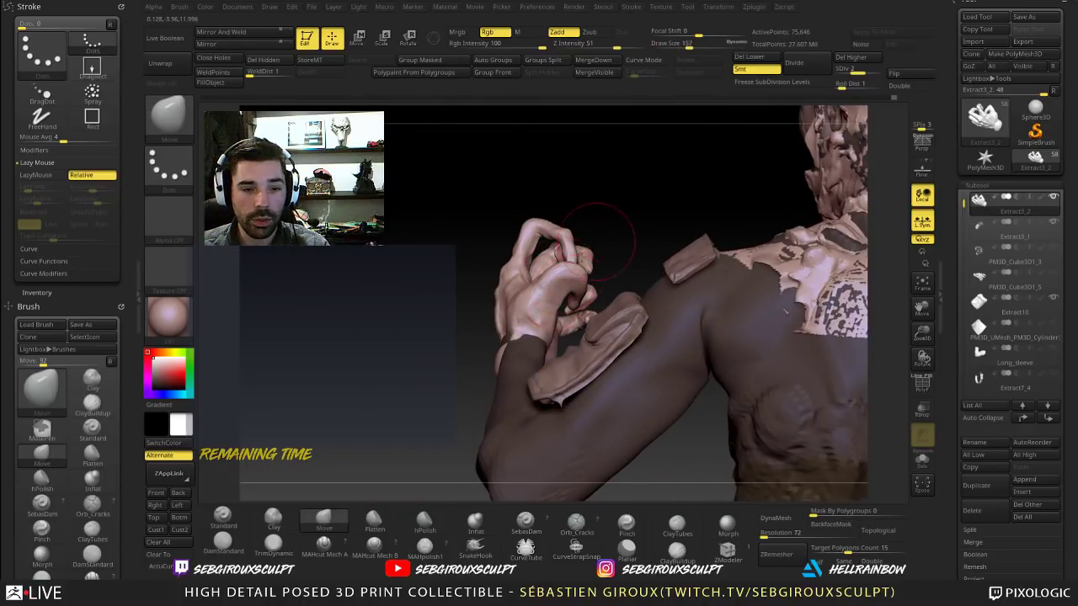
mouse_move(597, 243)
mouse_down()
mouse_move(566, 179)
mouse_move(396, 221)
mouse_move(343, 249)
mouse_move(358, 290)
mouse_move(462, 379)
mouse_move(463, 406)
mouse_move(477, 402)
mouse_up()
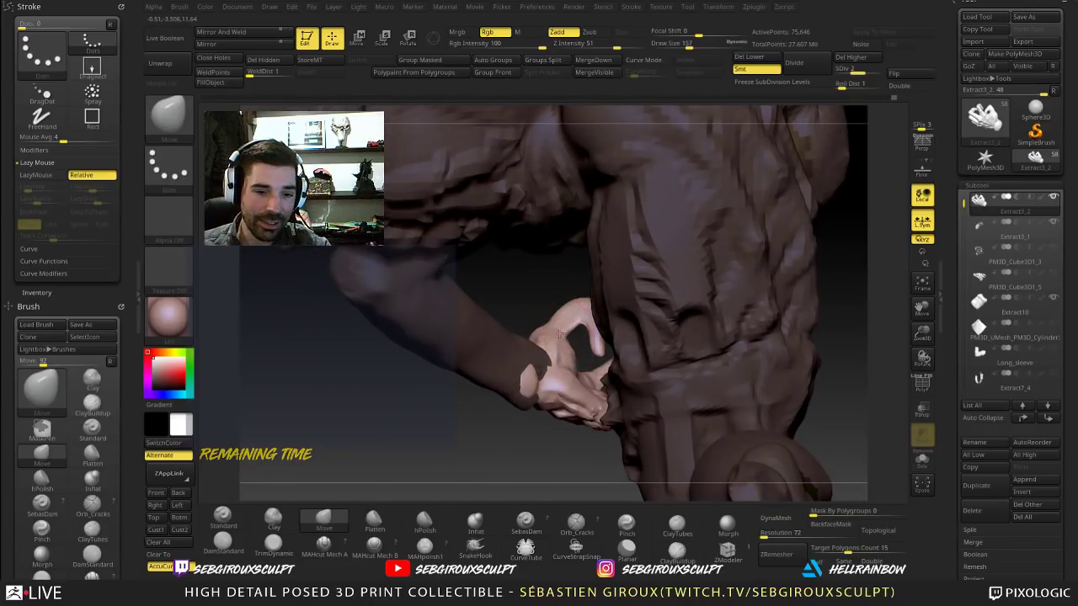
mouse_move(539, 318)
mouse_down()
mouse_move(621, 308)
mouse_move(530, 397)
mouse_move(527, 335)
mouse_up()
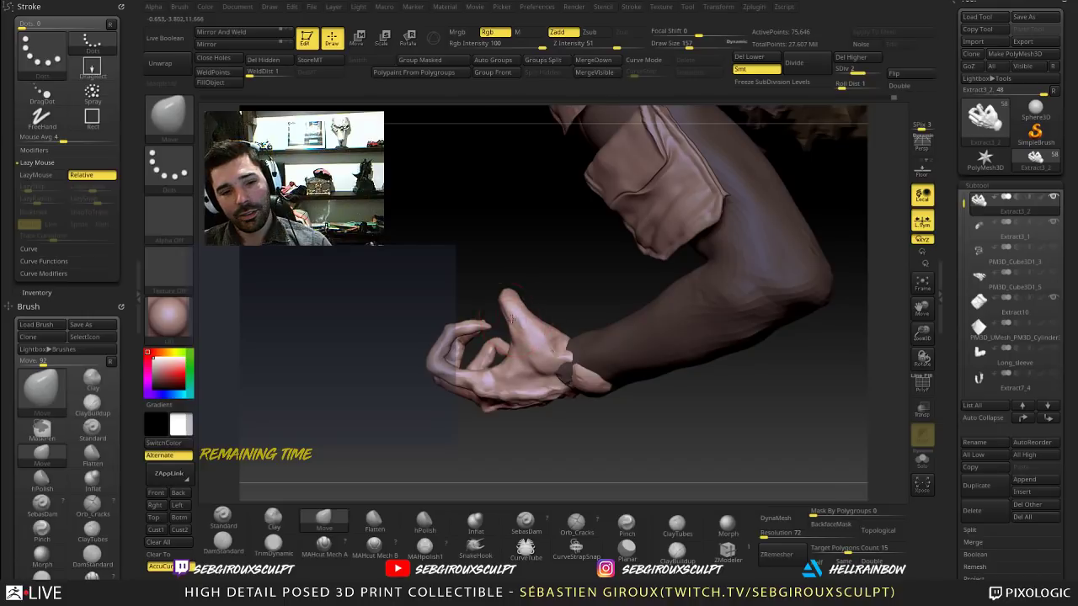
drag(437, 263, 560, 286)
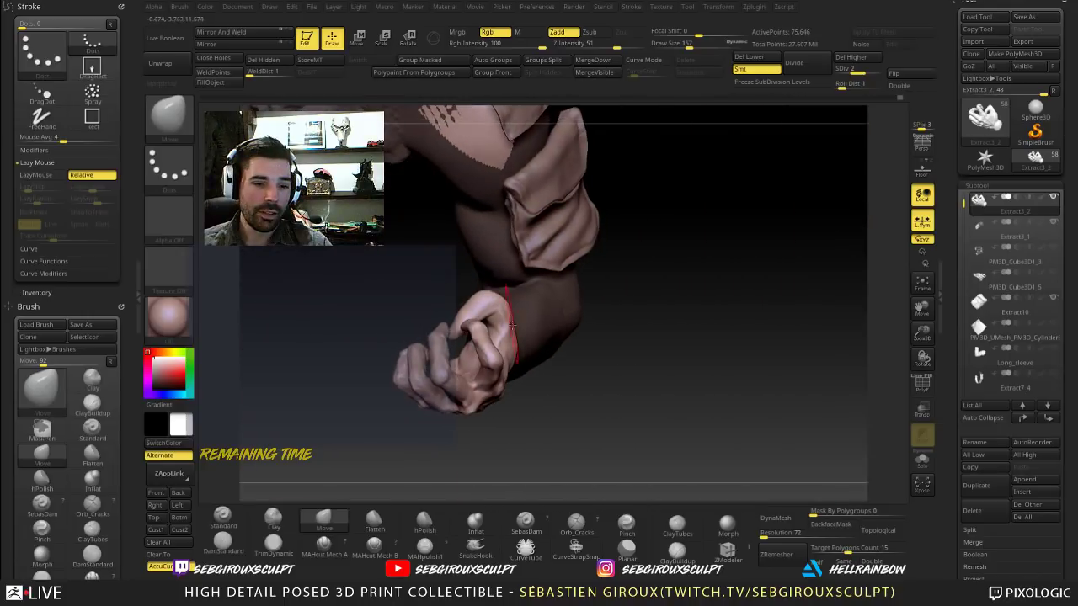
drag(571, 406, 511, 321)
Step: Add volume to the thumb with the Clay brush and adjust its upper joint with the Move brush
key(2)
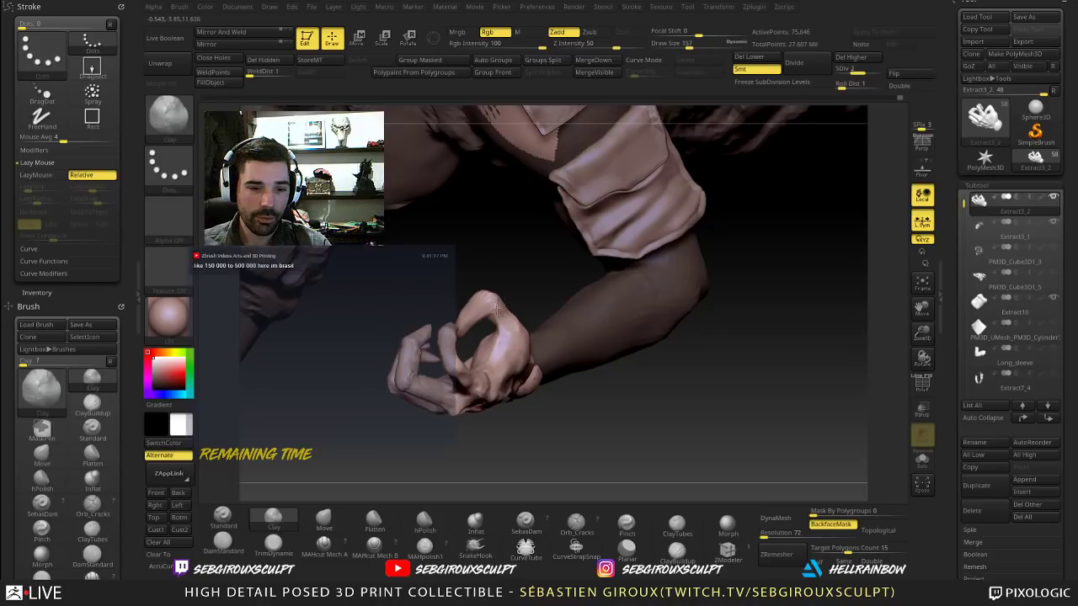
drag(620, 407, 665, 406)
drag(532, 304, 436, 320)
key(1)
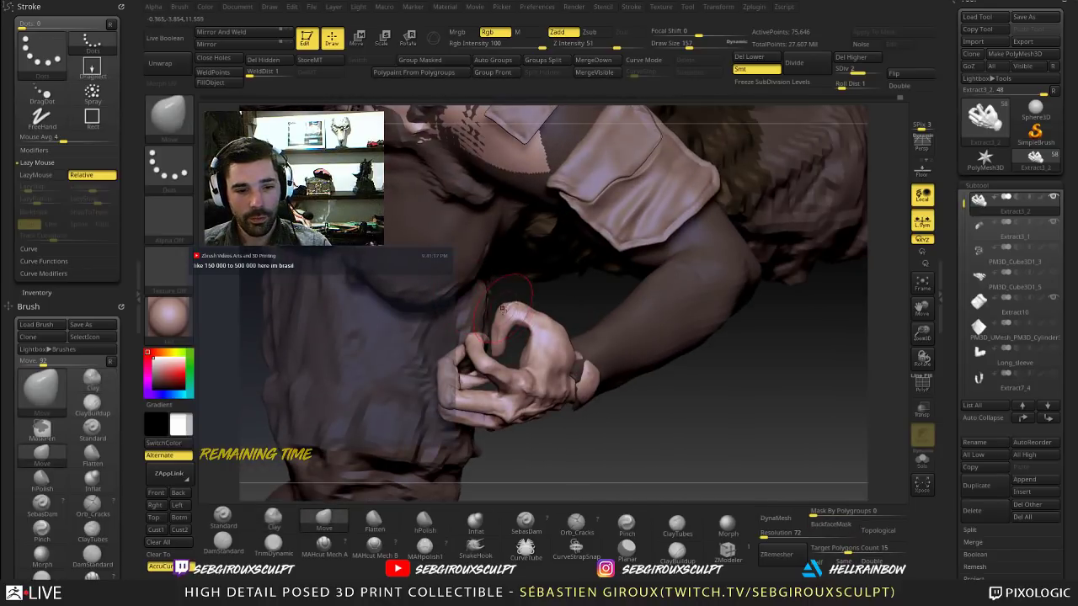
drag(507, 301, 512, 296)
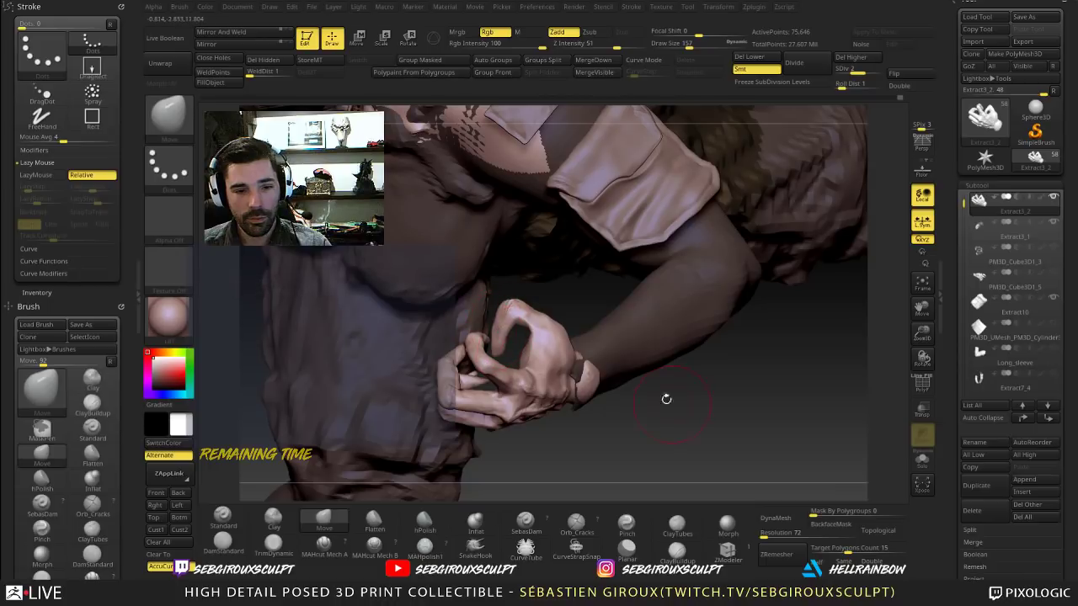
Step: Mask the whole hand except the ring finger by isolating its polygroup and inverting the mask
mouse_move(634, 357)
alt+mouse_down()
mouse_move(676, 389)
mouse_move(675, 364)
mouse_move(700, 311)
mouse_move(688, 305)
mouse_move(729, 325)
mouse_move(731, 378)
alt+mouse_up()
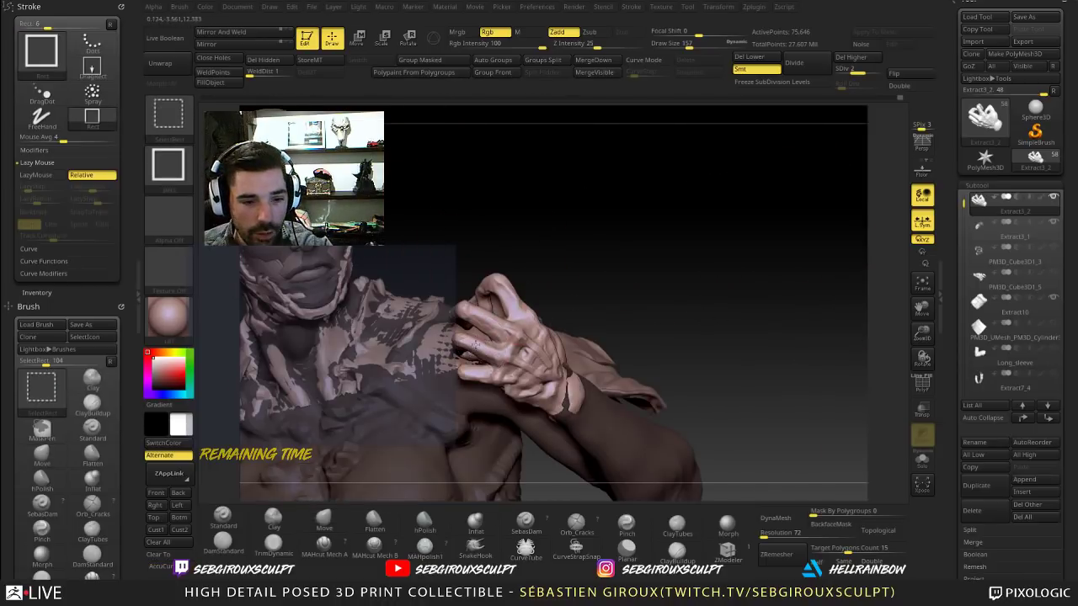
ctrl+shift+click(475, 345)
ctrl+click(642, 275)
ctrl+shift+click(642, 274)
ctrl+click(657, 280)
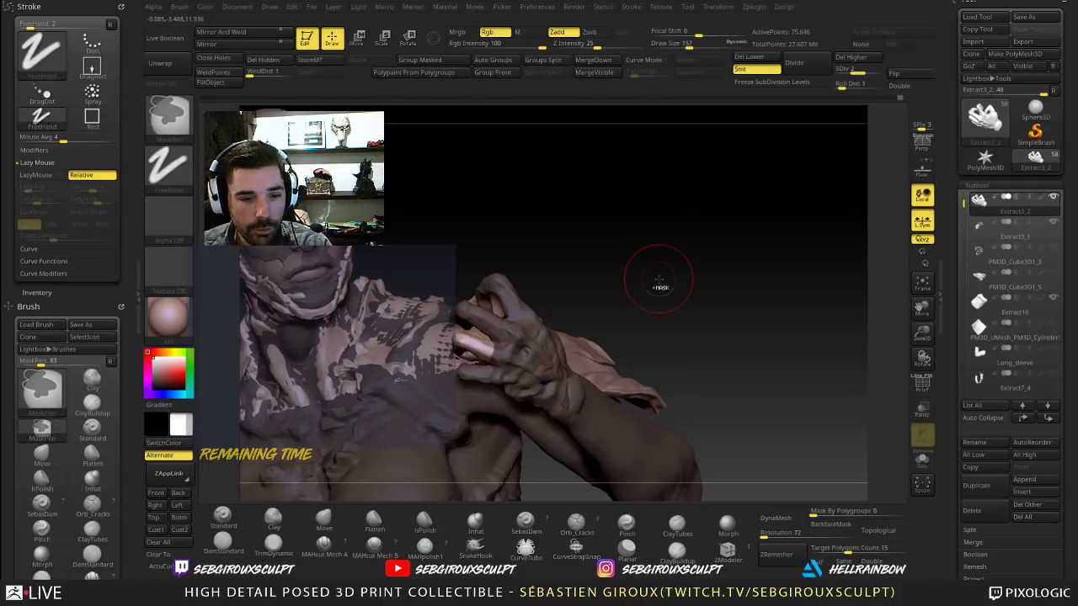
mouse_move(668, 291)
mouse_down()
mouse_move(645, 298)
mouse_move(593, 252)
mouse_up()
ctrl+click(537, 363)
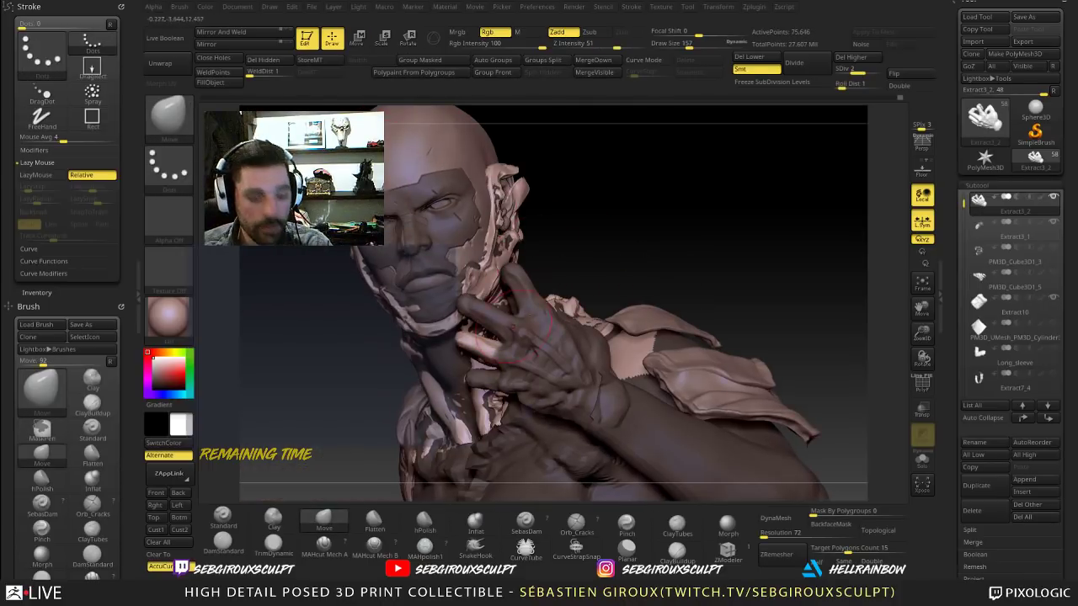
Step: Rotate the unmasked ring finger slightly with a Transpose line placed along its length
key(r)
drag(495, 352, 471, 346)
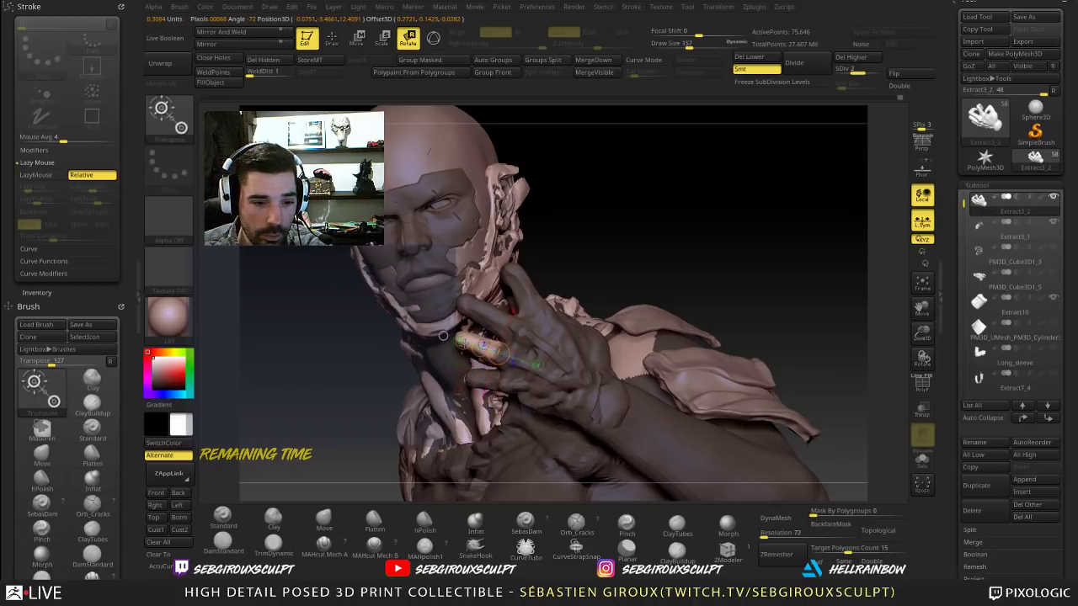
drag(462, 342, 461, 346)
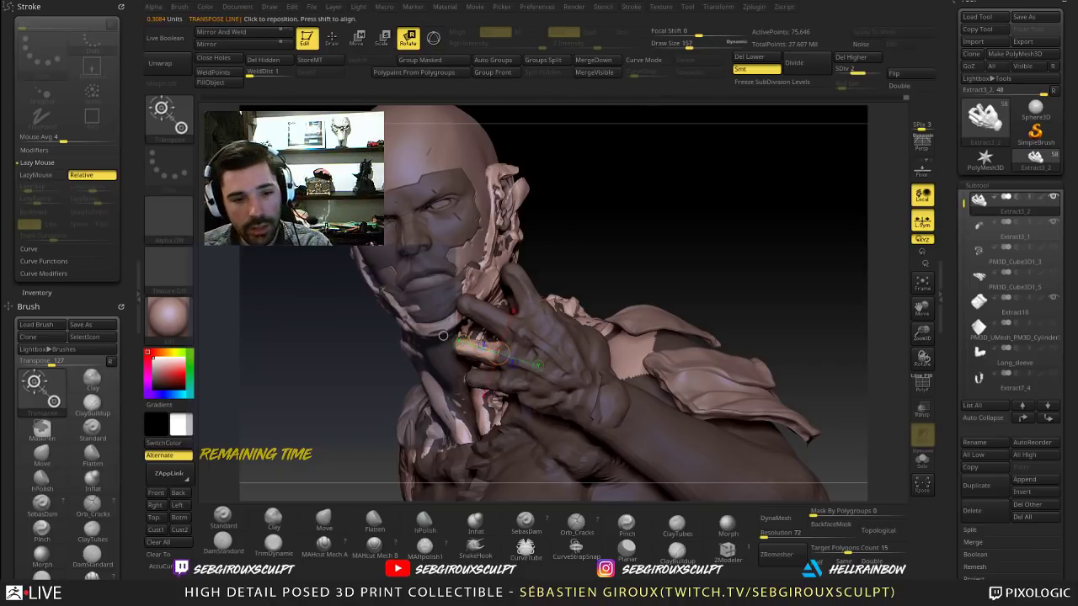
alt+right_drag(442, 336, 459, 306)
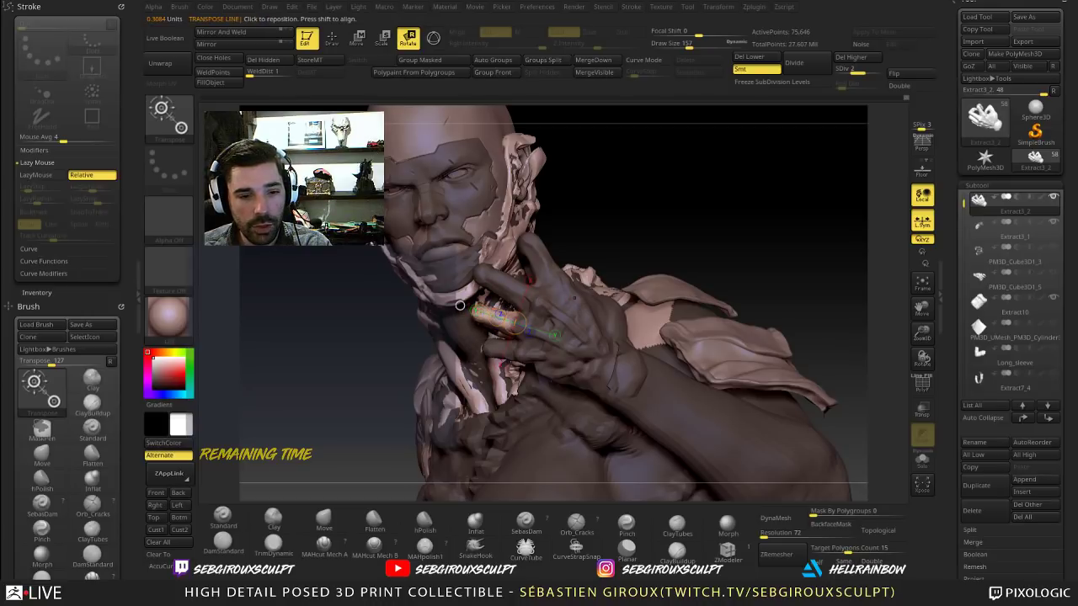
Step: Give the raised hand's little finger its own polygroup and isolate it
drag(672, 240, 694, 250)
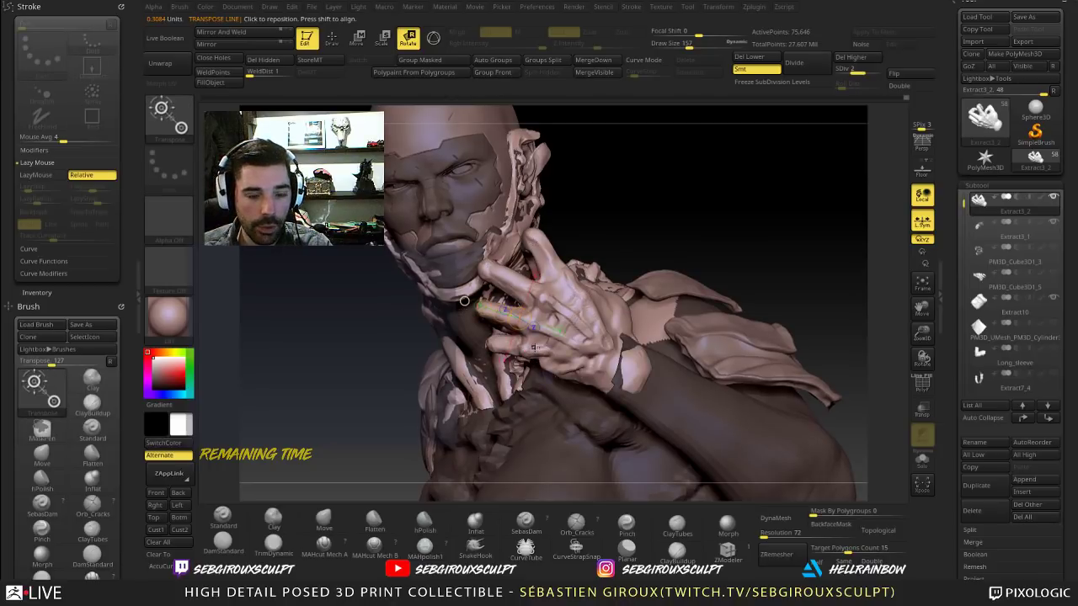
drag(700, 231, 587, 303)
key(q)
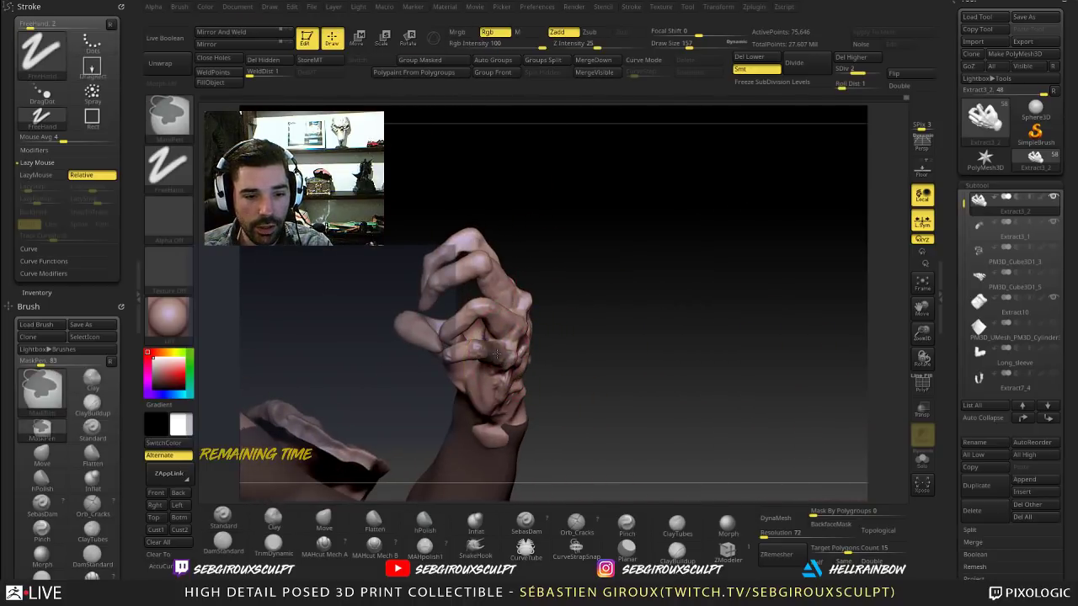
key(ctrl+w)
ctrl+shift+click(486, 353)
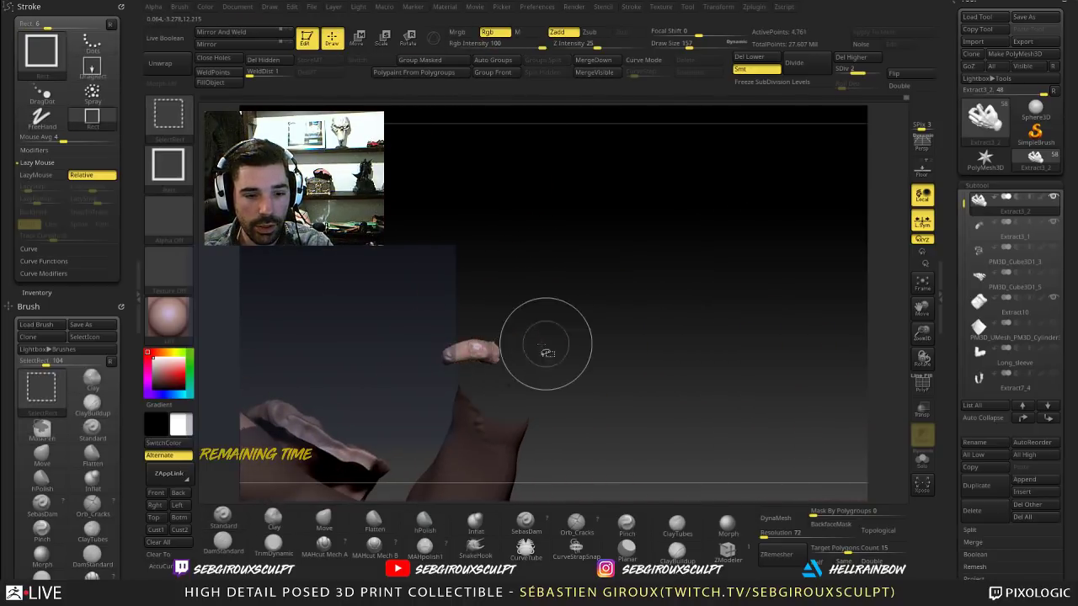
Step: Mask the whole hand except the little finger, softening the mask edge at the finger's base
ctrl+shift+click(596, 334)
ctrl+click(659, 318)
mouse_move(671, 317)
mouse_down()
mouse_move(642, 315)
mouse_move(545, 356)
mouse_up()
ctrl+click(549, 358)
ctrl+click(552, 359)
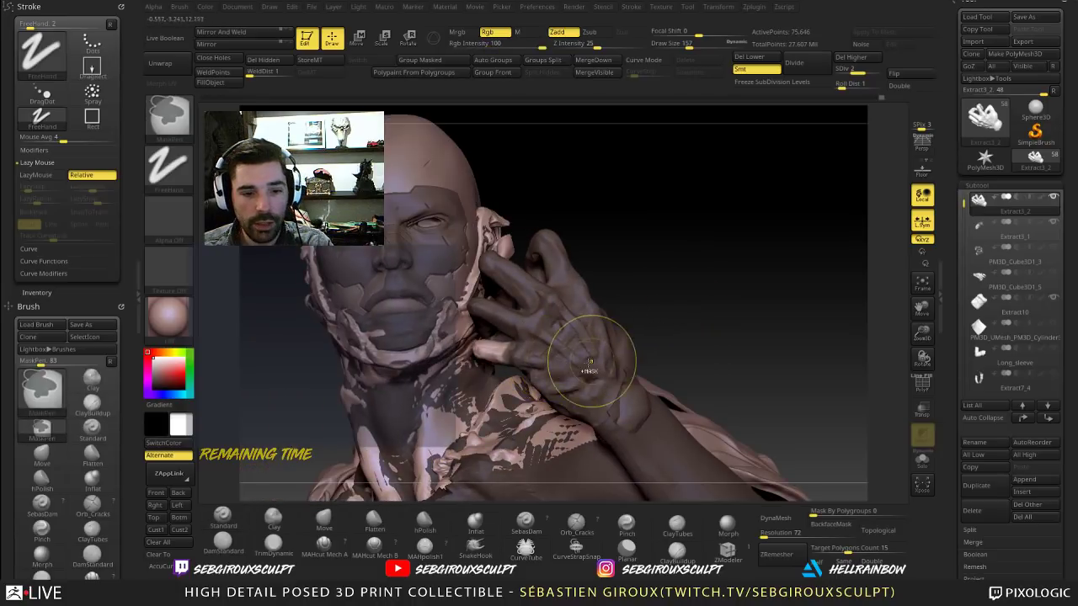
ctrl+click(590, 365)
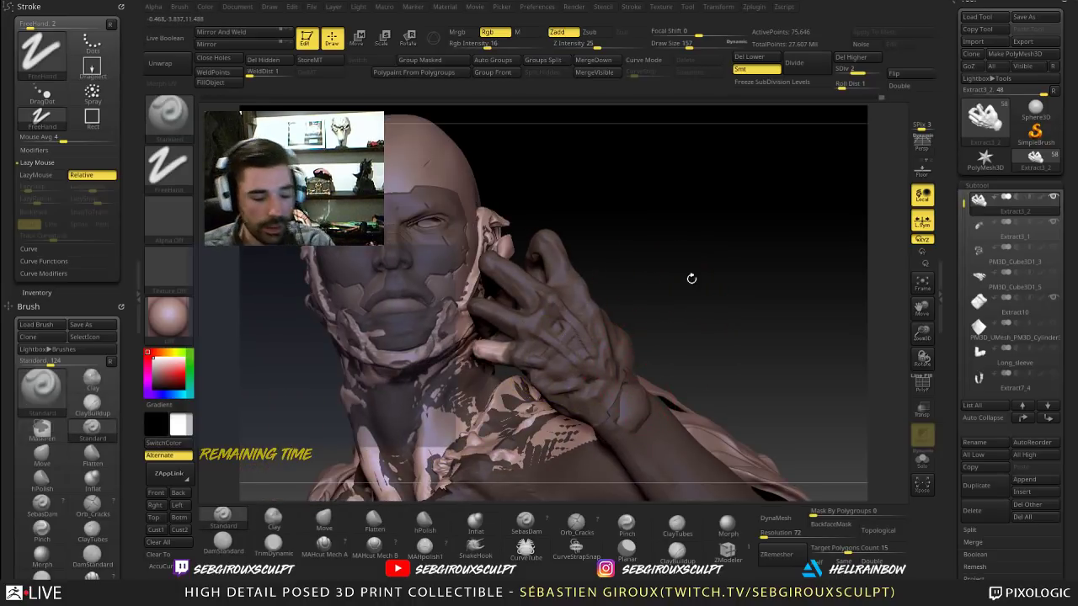
Step: Rotate and move the little finger with a transpose line along its length, clearing the hand's mask when done
drag(691, 279, 703, 267)
click(408, 39)
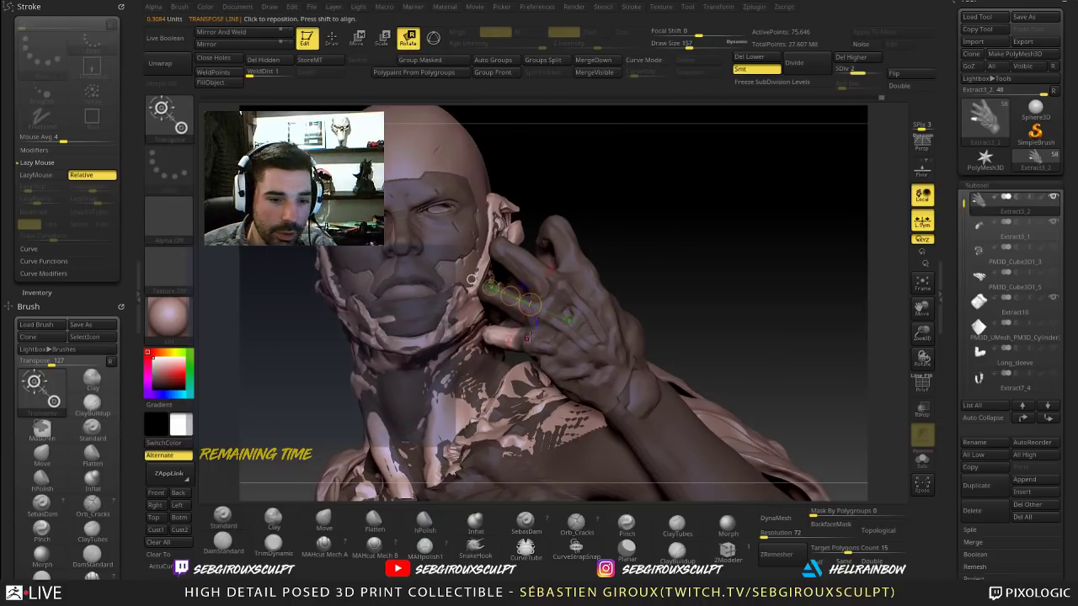
drag(524, 340, 486, 336)
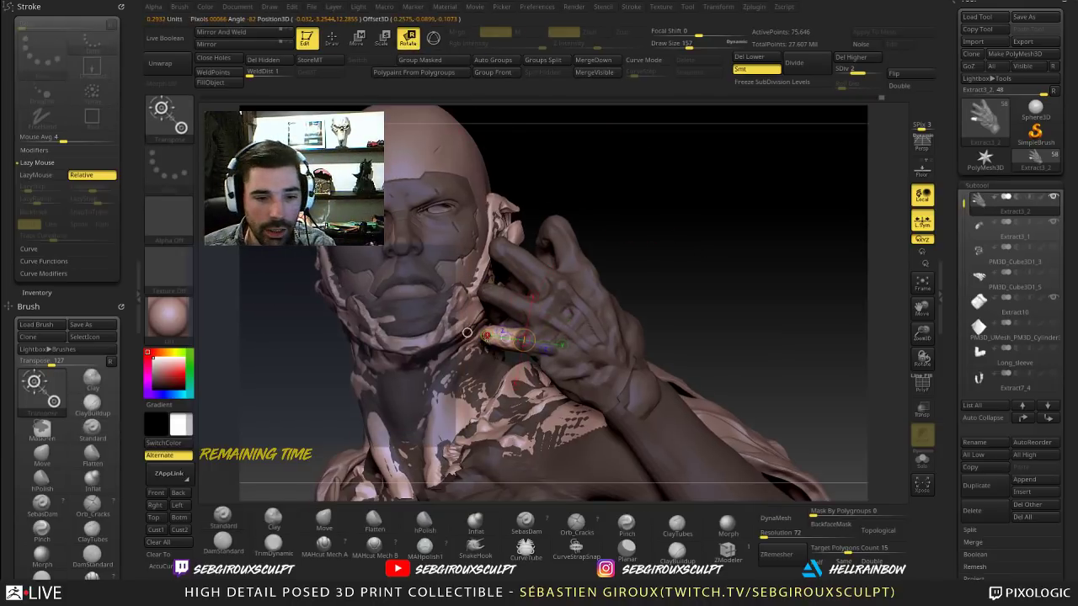
drag(734, 212, 599, 247)
key(w)
drag(502, 338, 504, 336)
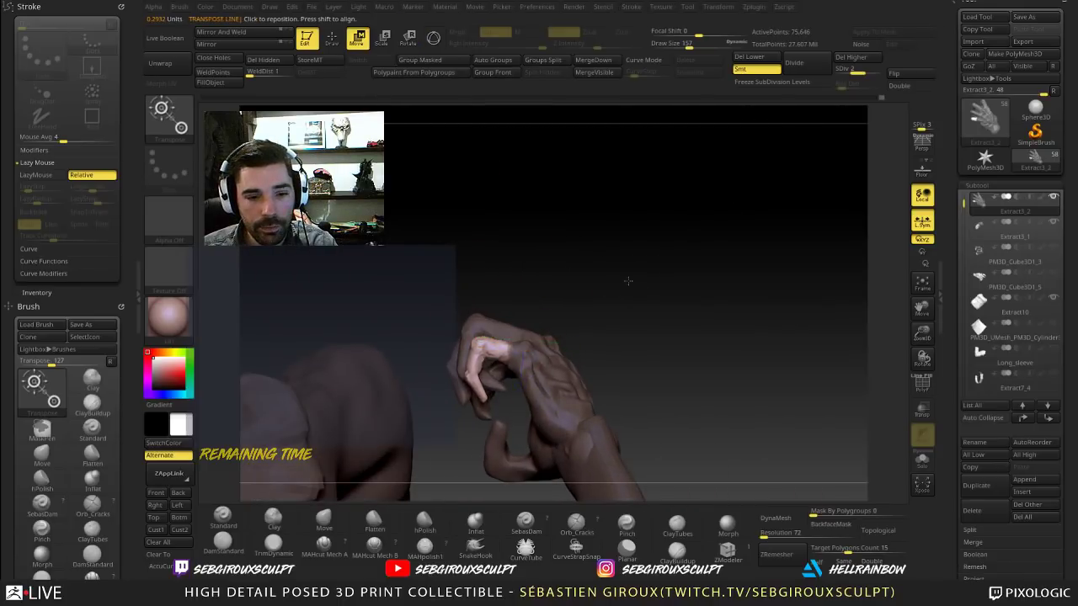
mouse_move(628, 281)
mouse_down()
mouse_move(674, 244)
mouse_move(671, 360)
mouse_move(657, 383)
mouse_move(731, 294)
mouse_move(746, 305)
mouse_move(763, 262)
mouse_move(748, 263)
mouse_up()
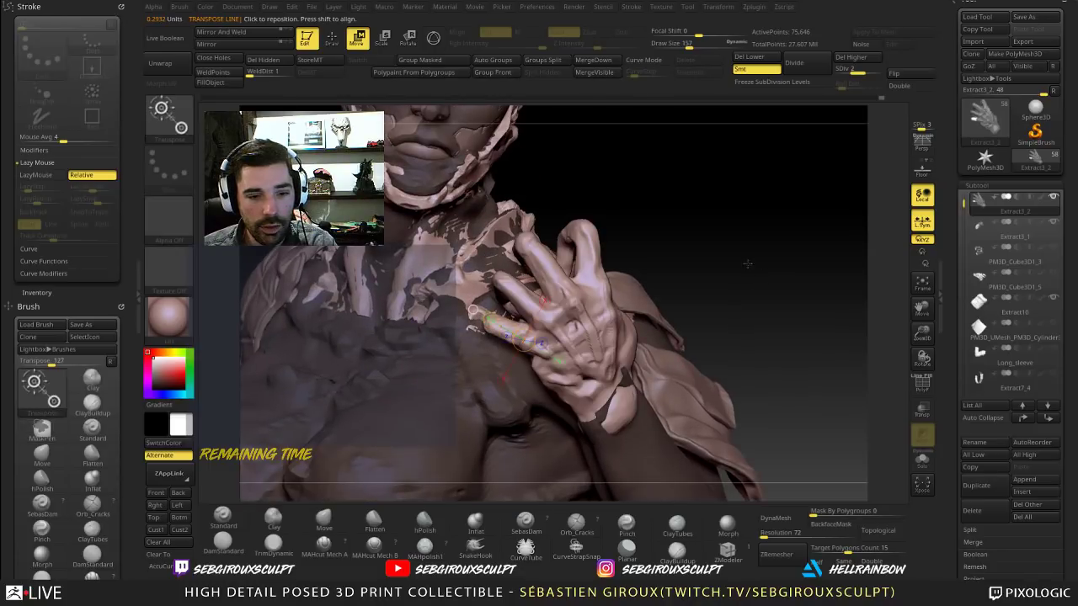
Step: Touch up the fingers and back of the hand with the Move and Clay brushes, enlarging the Clay draw size to 215
key(q)
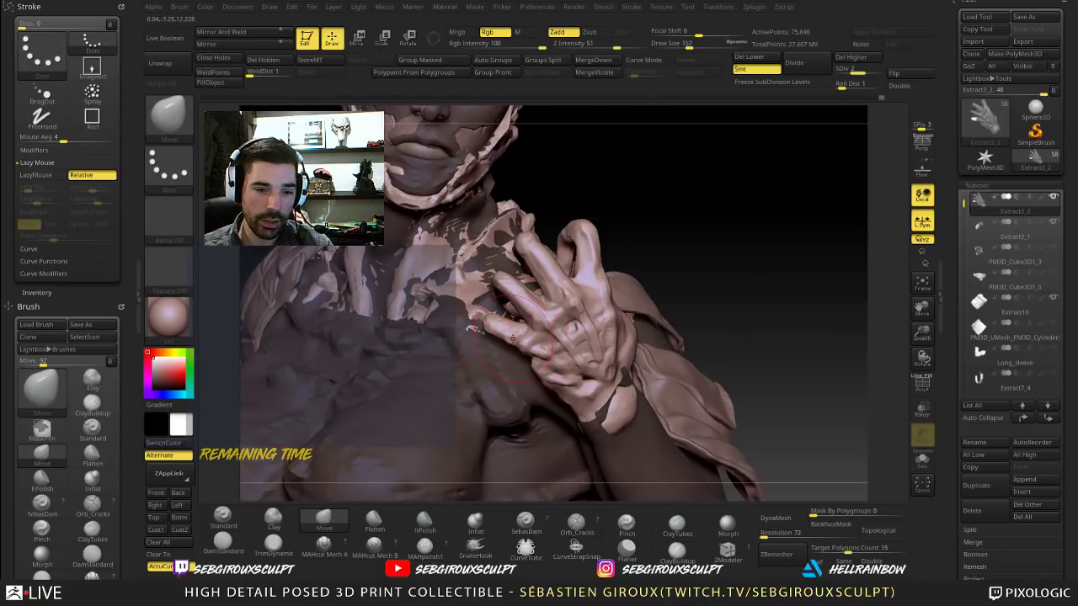
mouse_move(719, 300)
alt+mouse_down()
mouse_move(681, 262)
mouse_move(676, 284)
mouse_move(623, 281)
mouse_move(577, 255)
mouse_move(578, 312)
mouse_move(496, 264)
mouse_move(506, 268)
alt+mouse_up()
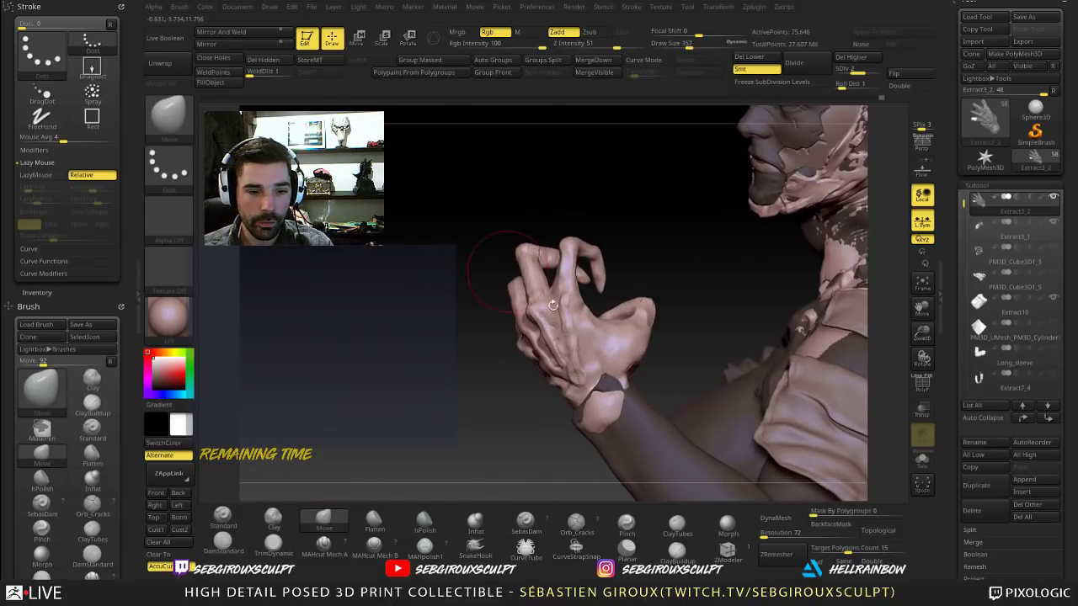
key(b)
key(c)
key(l)
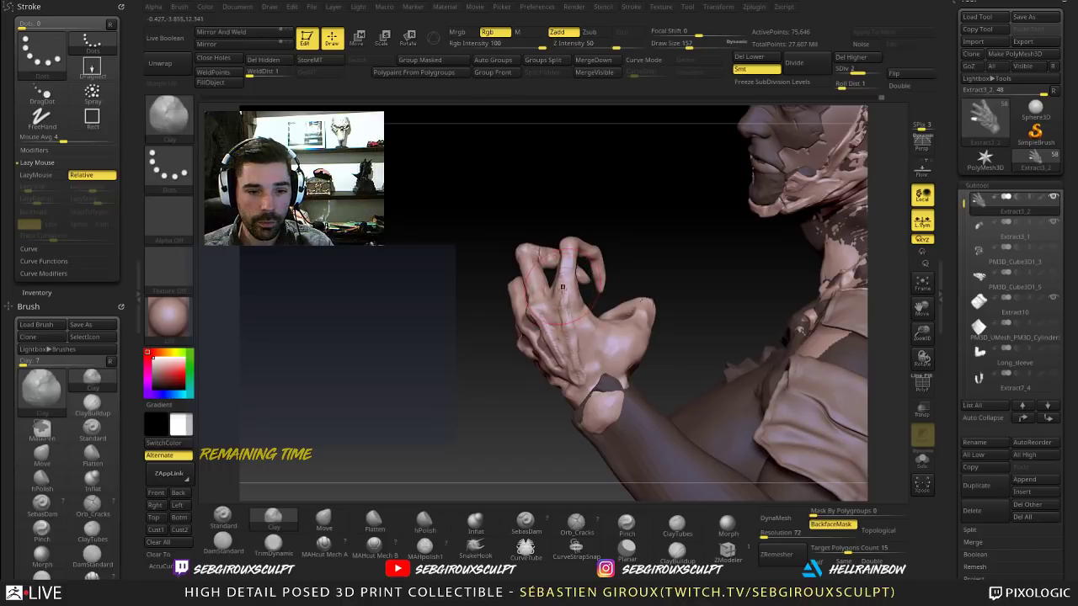
mouse_move(638, 229)
mouse_down()
mouse_move(570, 214)
mouse_move(534, 214)
mouse_move(520, 228)
mouse_move(642, 213)
mouse_move(654, 342)
mouse_move(644, 347)
mouse_up()
key(b)
key(m)
key(v)
key(b)
key(c)
key(l)
key(bracketright)
key(bracketright)
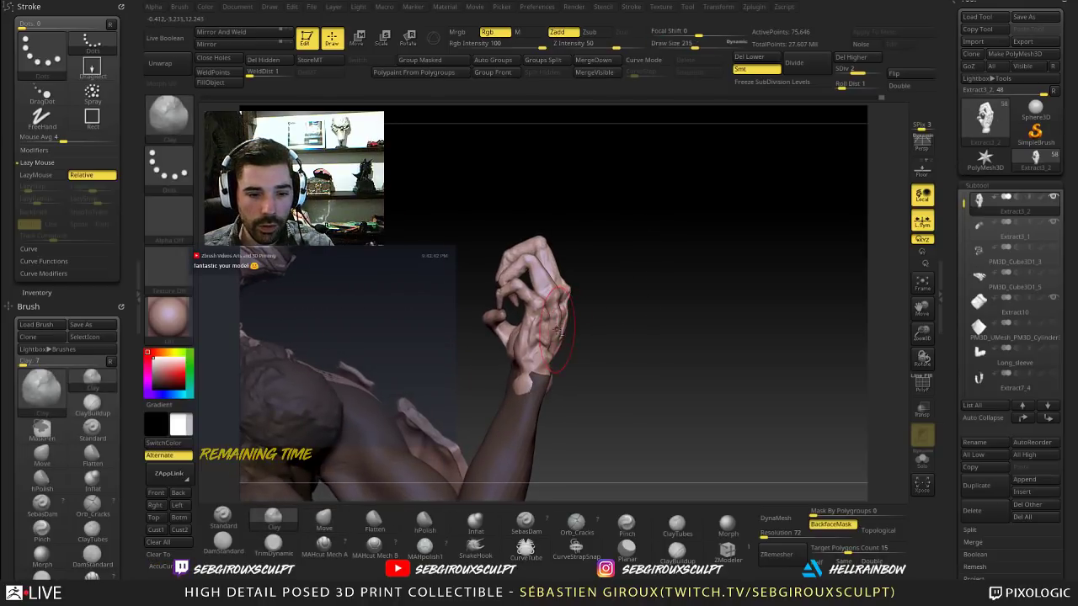
Step: Paint a mask over the thumb of the raised hand
drag(577, 325, 539, 327)
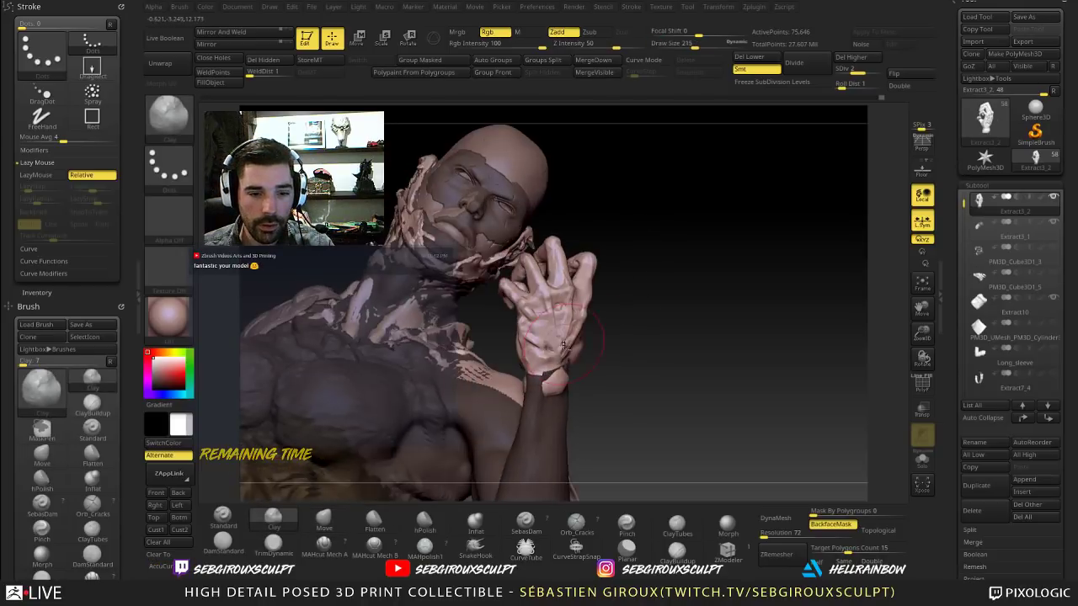
drag(636, 326, 770, 368)
drag(519, 370, 638, 367)
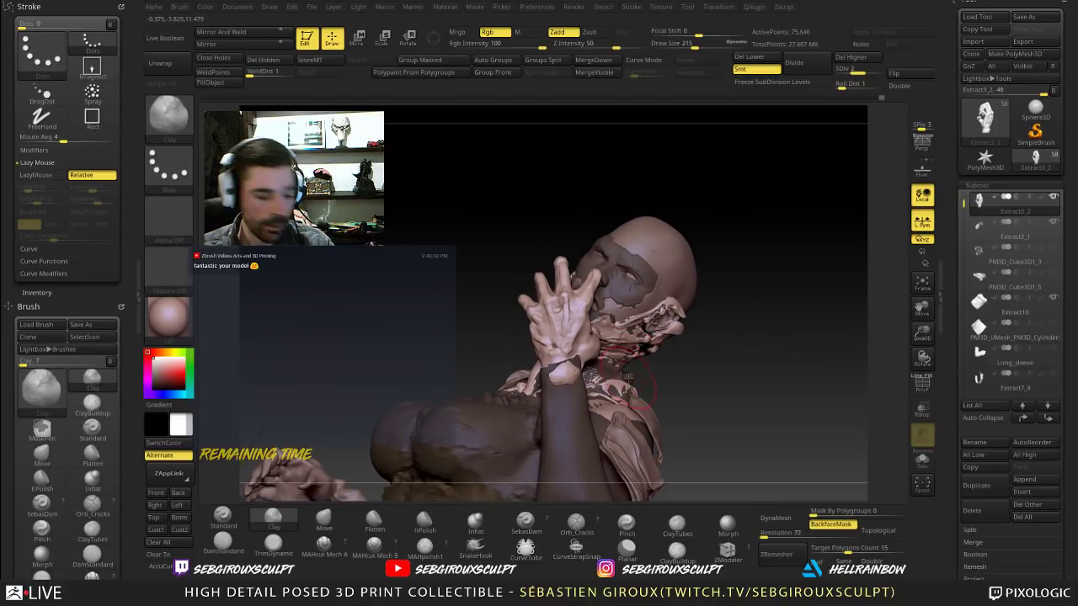
drag(726, 393, 613, 379)
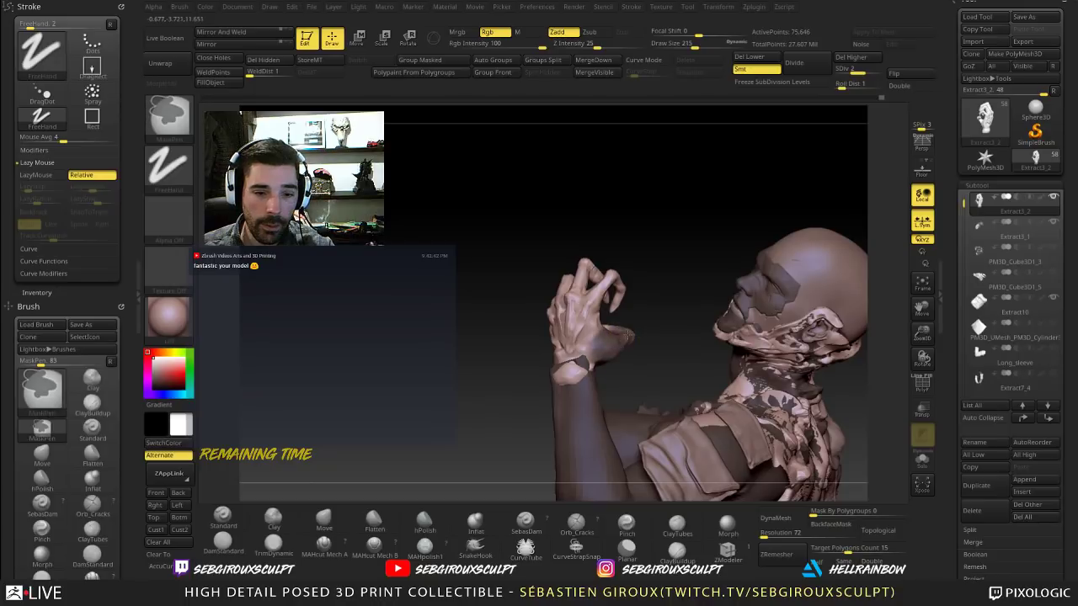
mouse_move(657, 338)
mouse_down()
mouse_move(608, 335)
mouse_move(636, 335)
mouse_up()
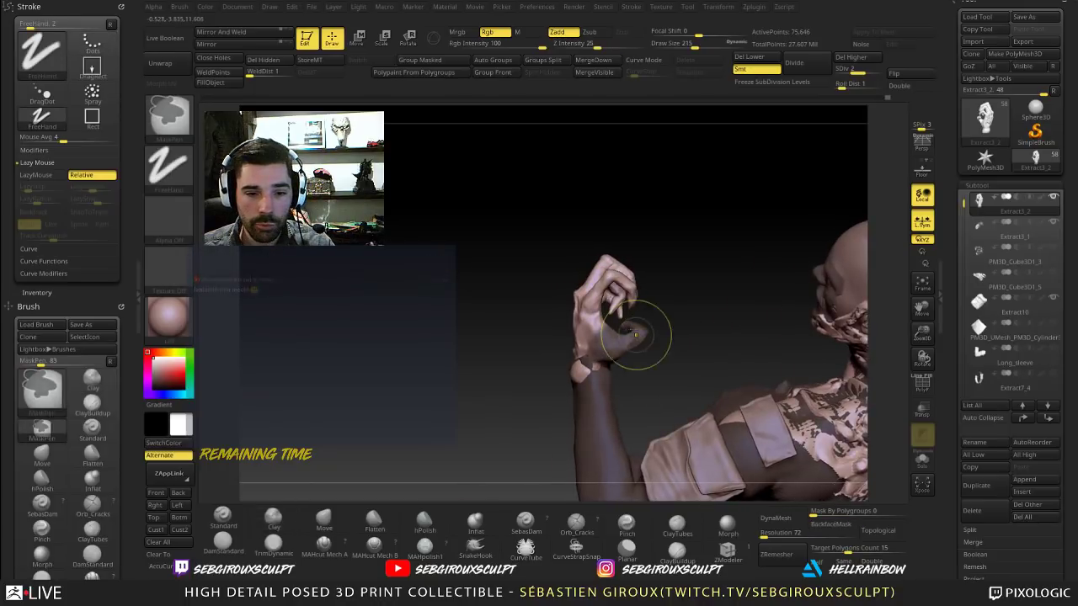
ctrl+shift+click(640, 339)
ctrl+shift+click(654, 344)
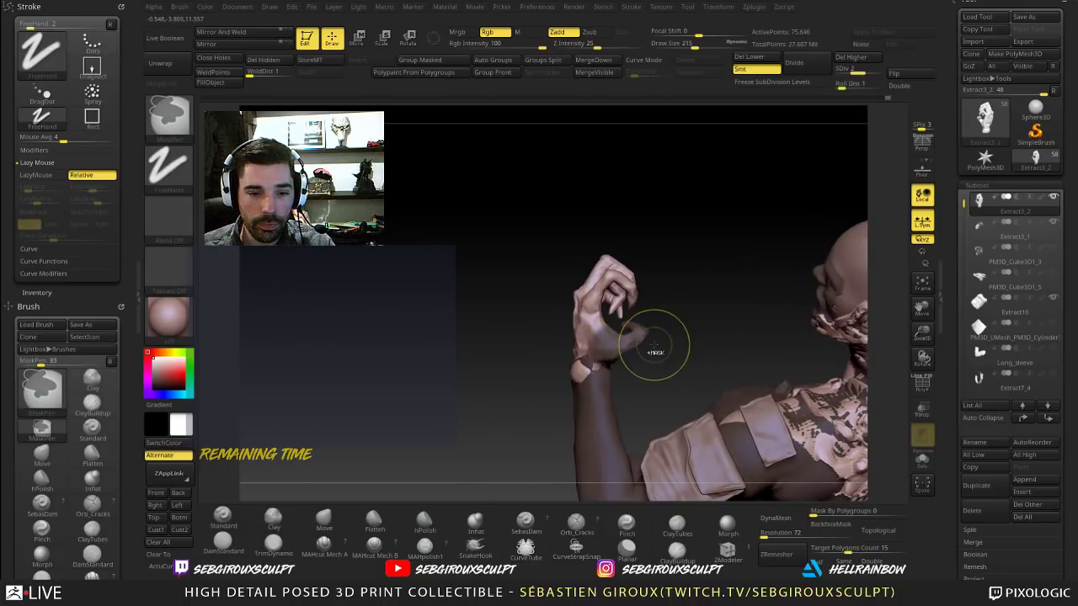
Step: Clear the mask from the isolated index finger, show the whole hand and invert the mask so only the thumb stays free
drag(699, 332, 694, 292)
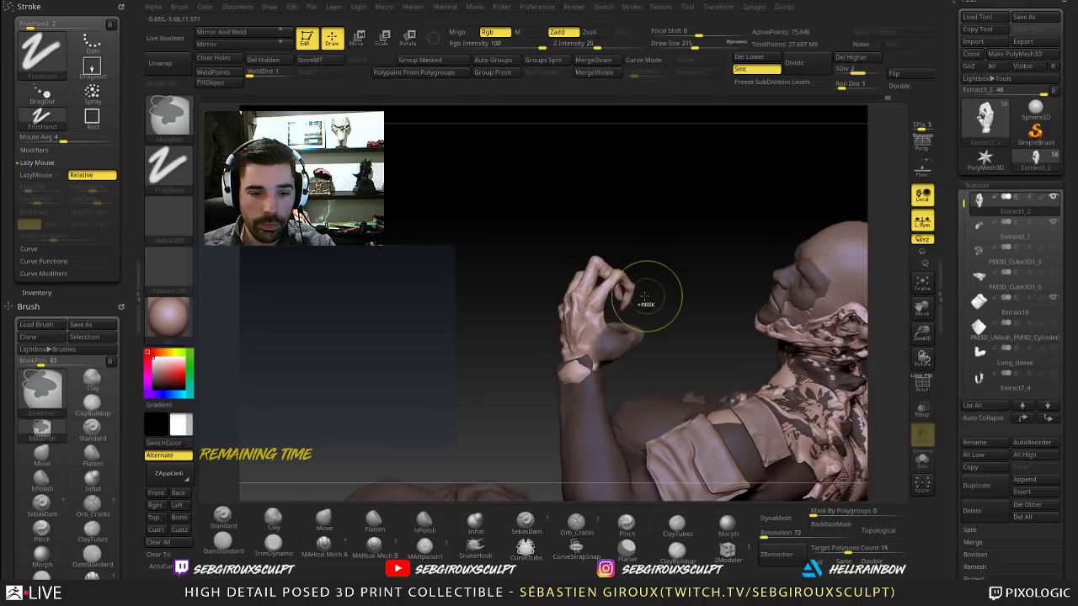
ctrl+shift+click(633, 292)
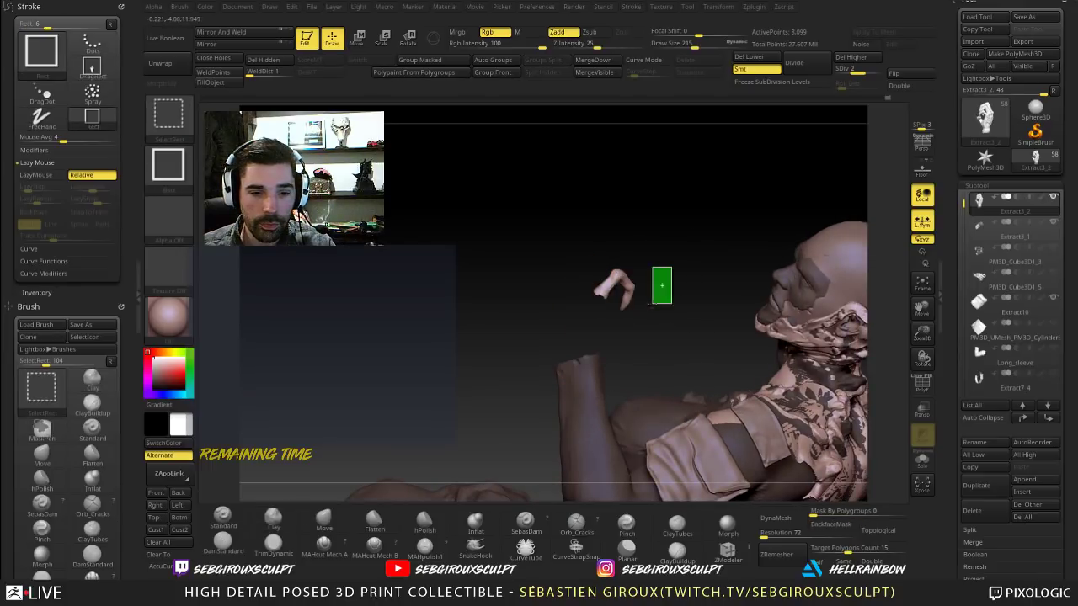
ctrl+shift+click(674, 268)
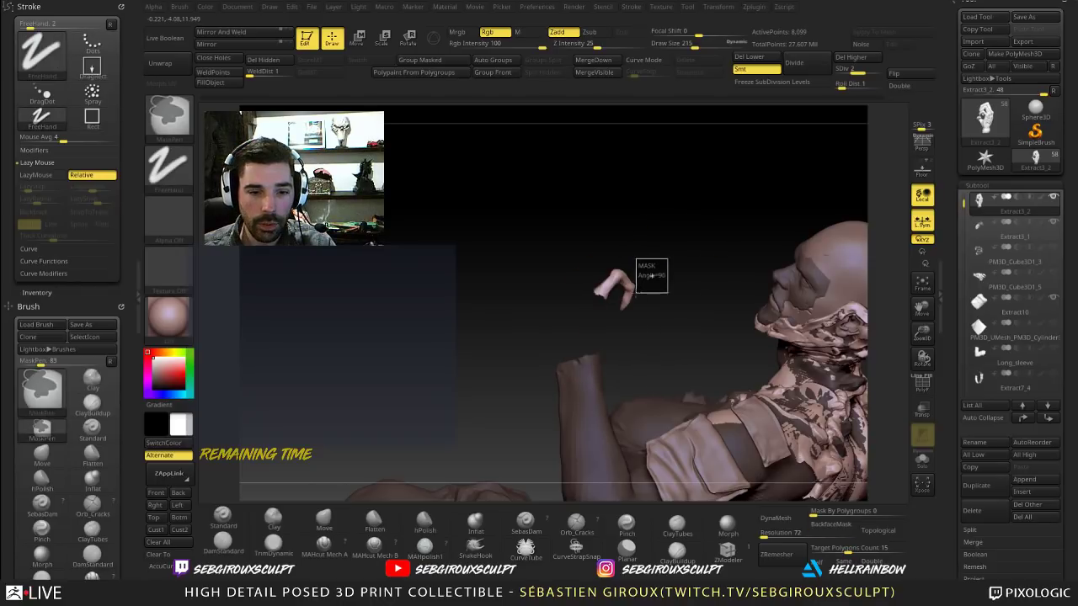
ctrl+shift+click(698, 288)
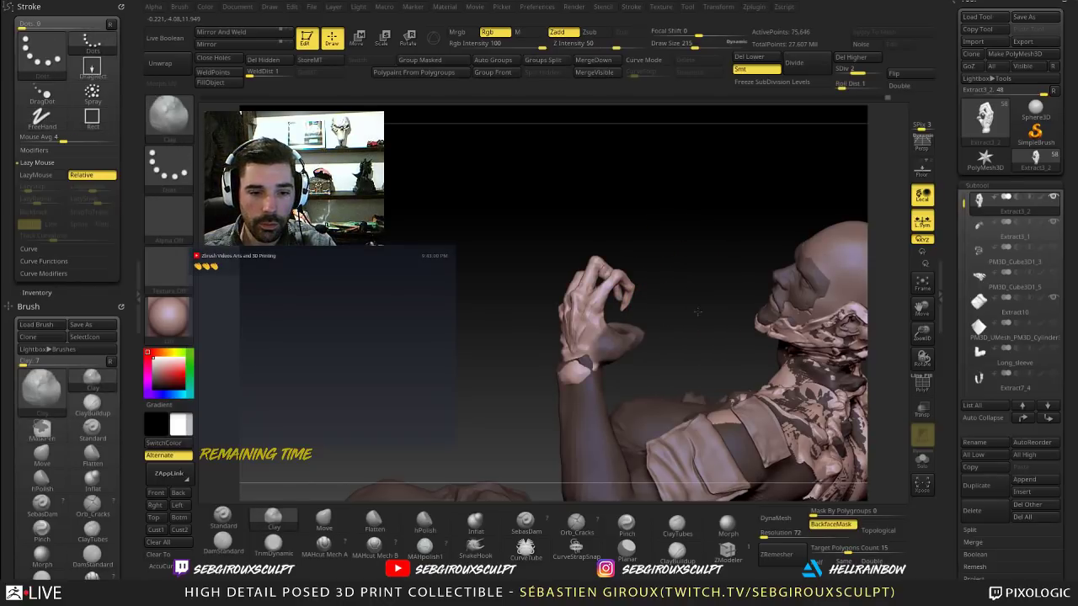
alt+drag(698, 313, 570, 132)
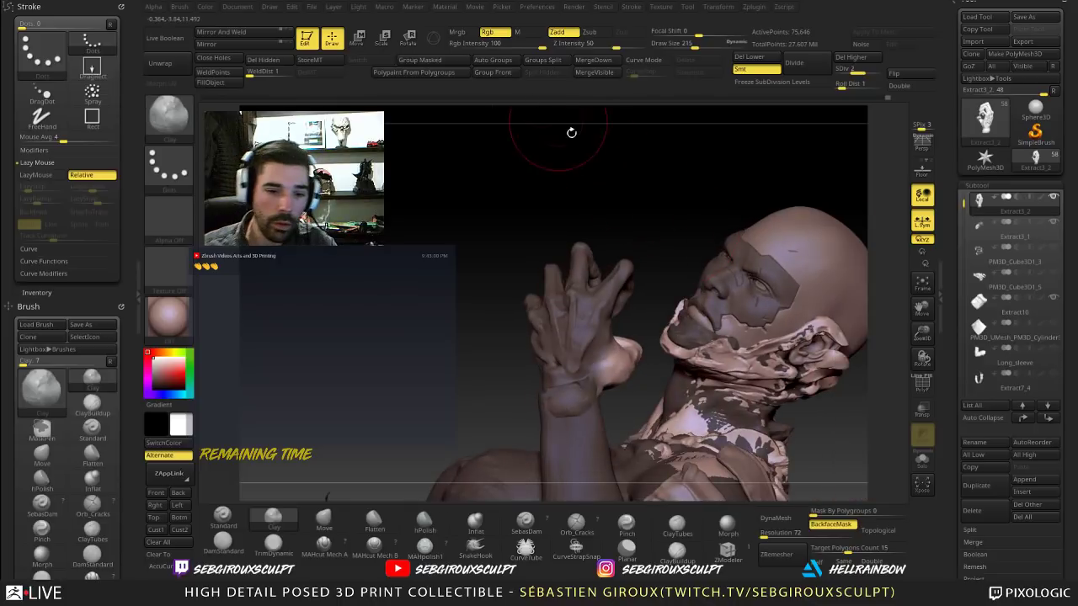
Step: Reposition the unmasked thumb with a Move transpose line drawn along it
key(w)
mouse_move(562, 173)
mouse_down()
mouse_move(775, 348)
mouse_move(791, 270)
mouse_move(683, 354)
mouse_move(801, 347)
mouse_move(768, 291)
mouse_move(748, 346)
mouse_move(781, 330)
mouse_move(689, 276)
mouse_up()
mouse_move(620, 363)
mouse_down()
mouse_move(613, 304)
mouse_move(617, 333)
mouse_up()
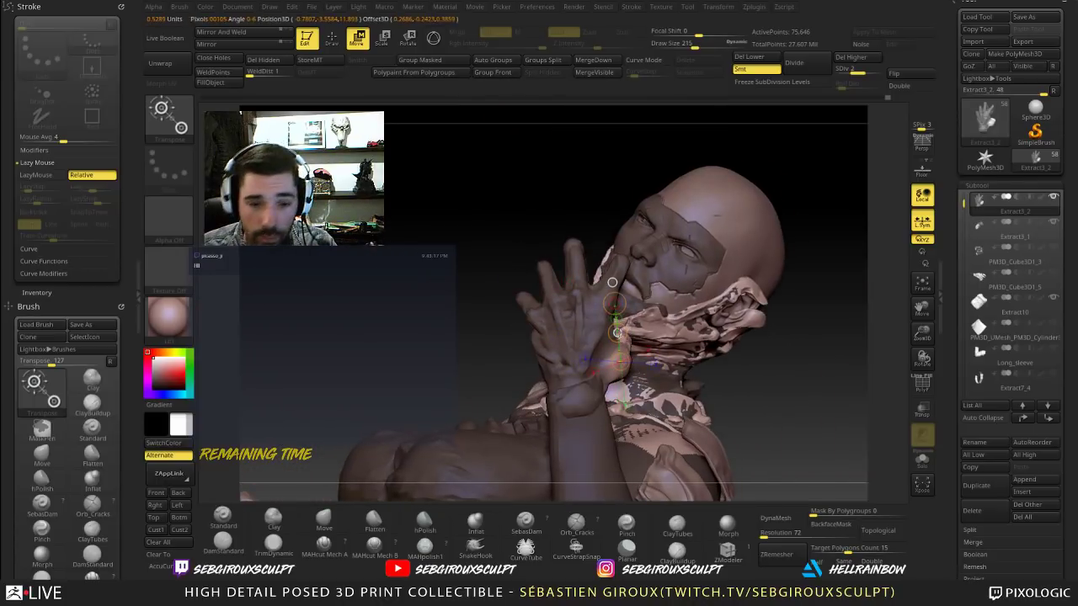
drag(773, 373, 712, 353)
mouse_move(638, 351)
mouse_down()
mouse_move(674, 341)
mouse_move(637, 350)
mouse_up()
Step: Rotate the thumb with a transpose line running from its base to its tip
key(r)
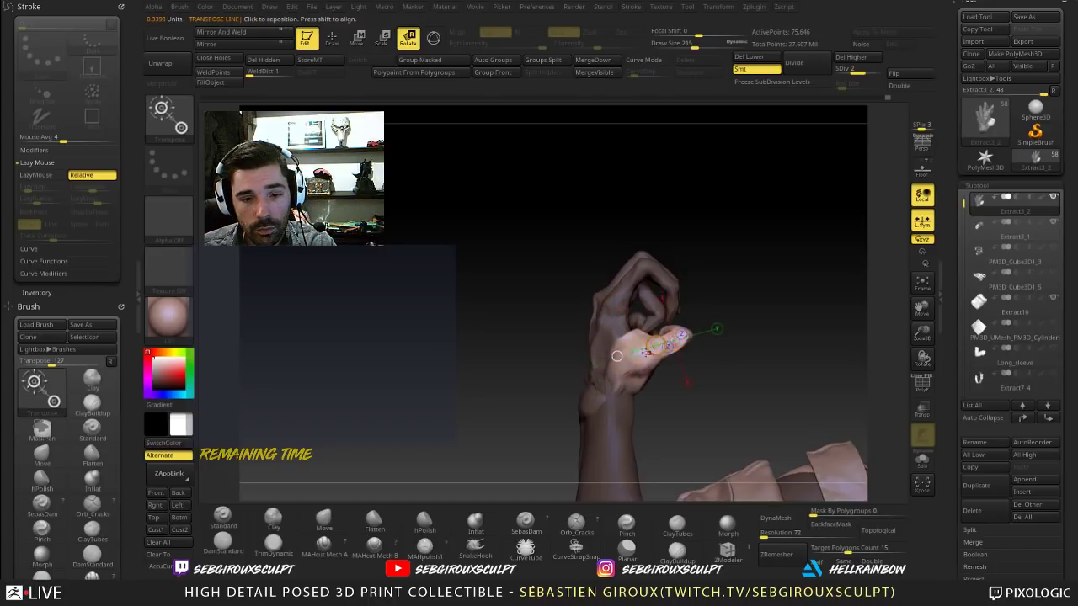
drag(735, 308, 654, 335)
right_drag(654, 335, 671, 338)
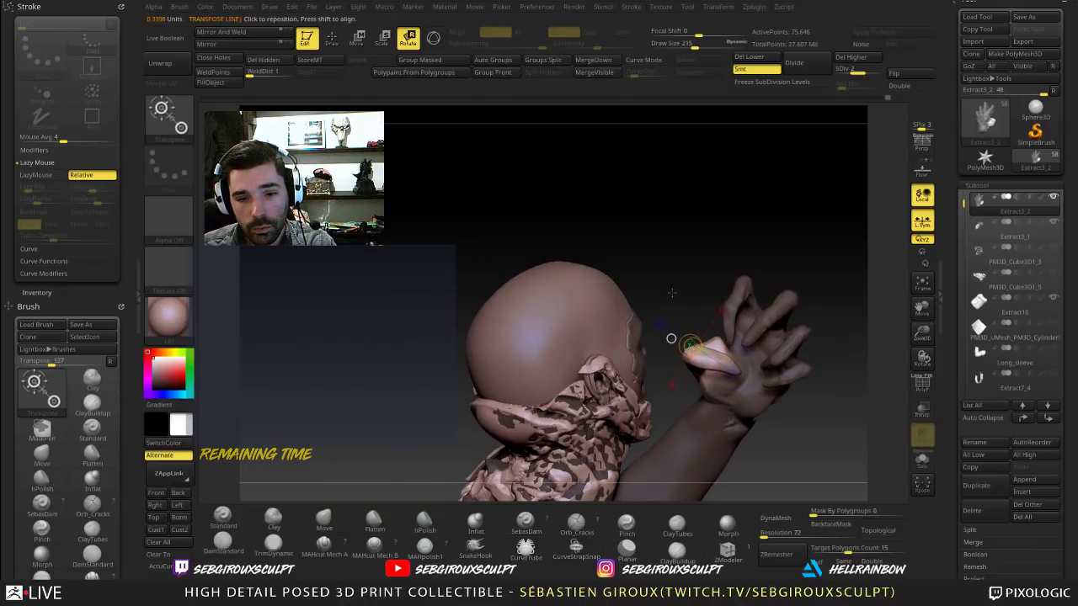
drag(671, 339, 689, 320)
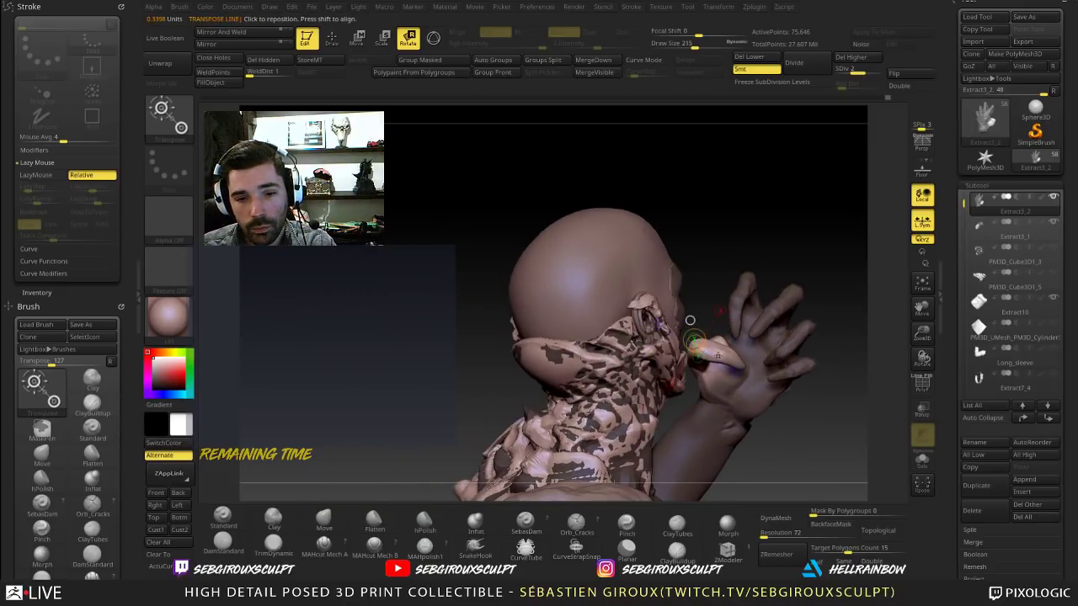
drag(718, 356, 697, 344)
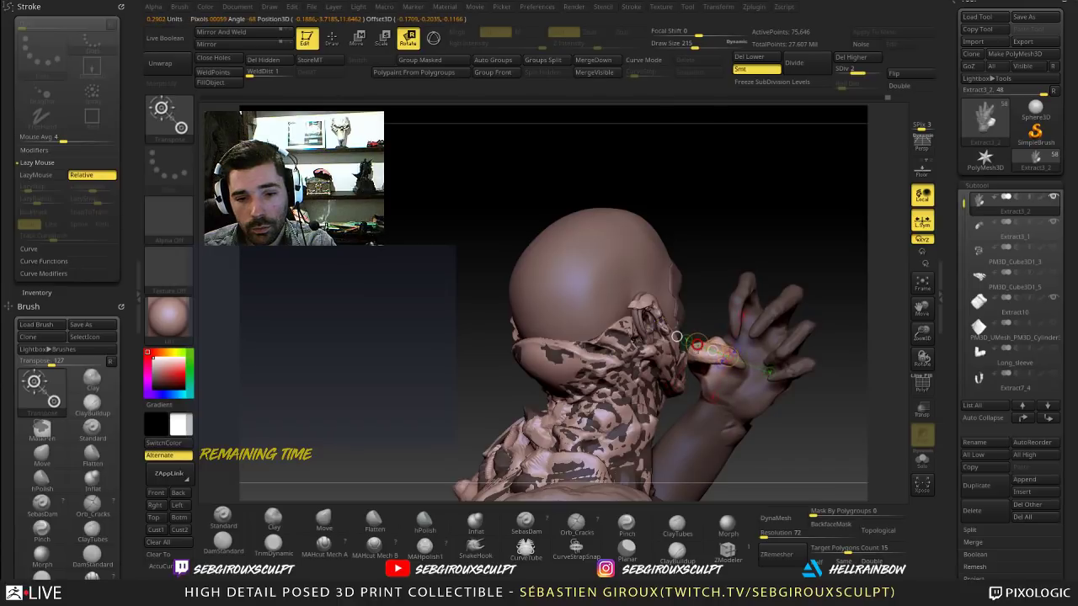
alt+drag(714, 259, 715, 324)
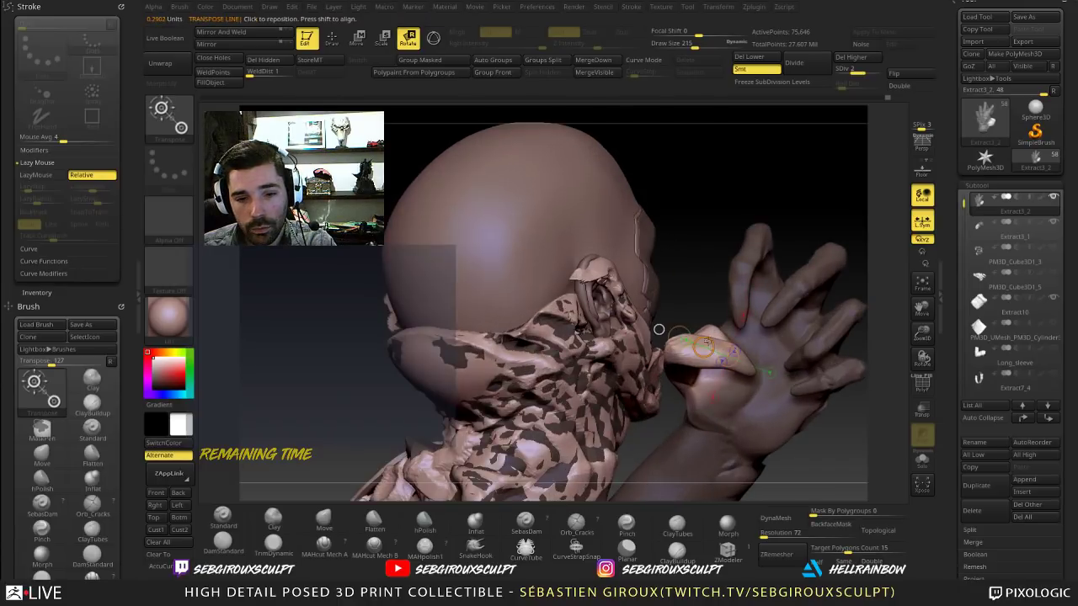
click(688, 353)
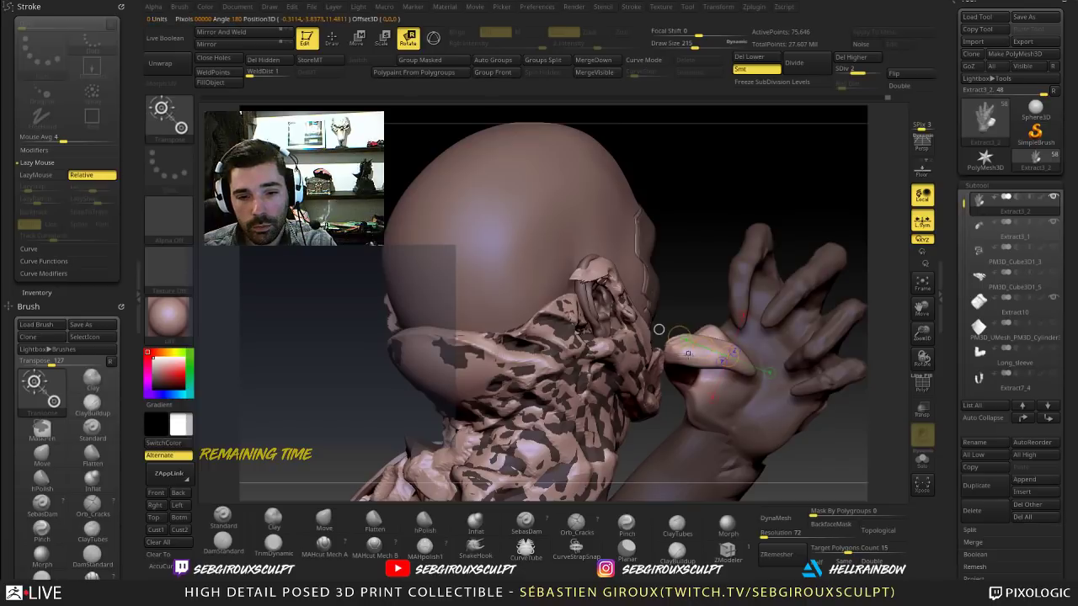
drag(692, 290, 809, 295)
Step: Isolate the thumb's polygroup, remove the remaining mask from it and show the whole hand again
key(q)
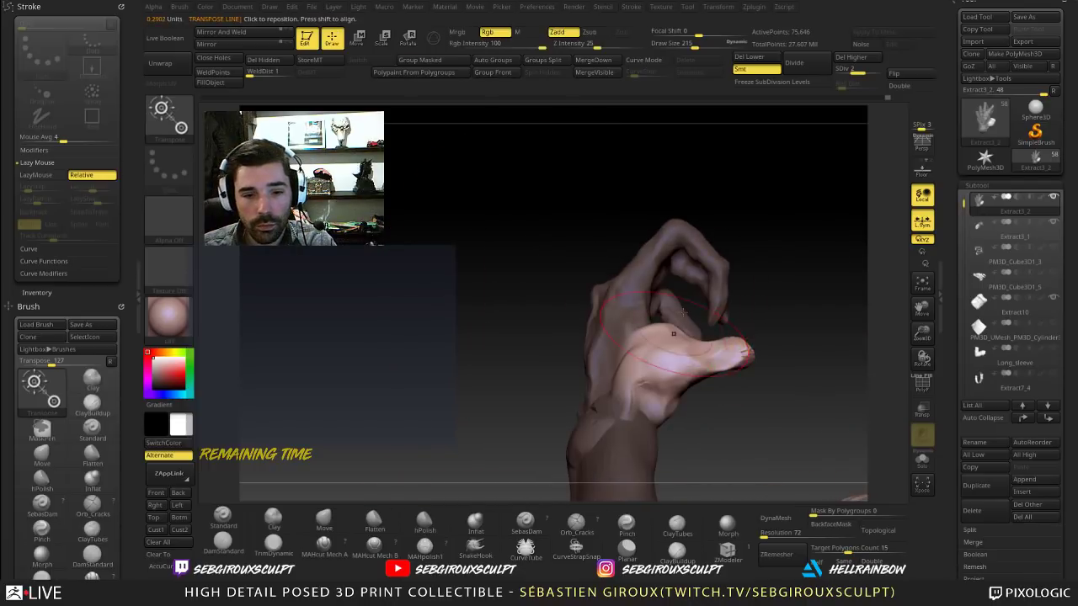
ctrl+shift+click(672, 358)
mouse_move(842, 356)
mouse_down()
mouse_move(778, 365)
mouse_move(773, 381)
mouse_move(726, 339)
mouse_up()
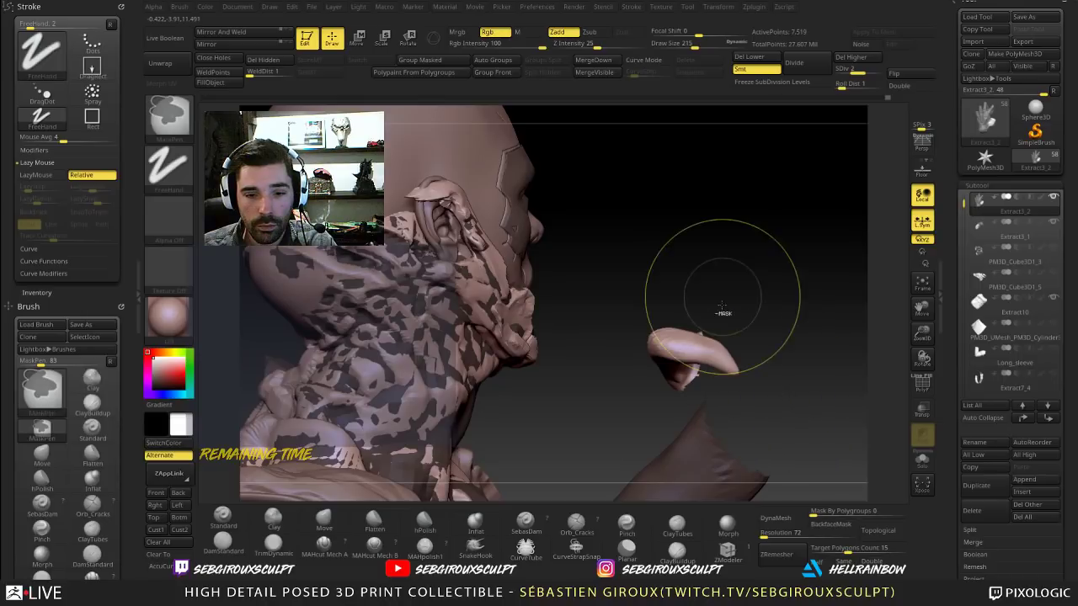
ctrl+shift+click(750, 287)
drag(685, 250, 670, 242)
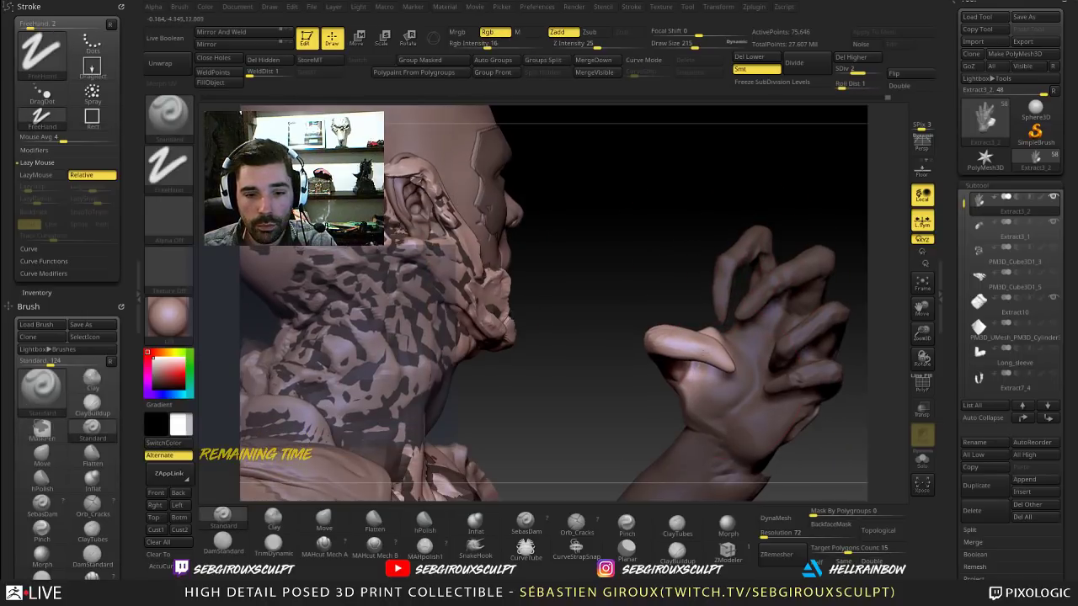
Step: Reshape the thumb where it meets the palm using the Move brush at draw size 104
key(b)
key(m)
key(v)
key(s)
drag(732, 370, 729, 370)
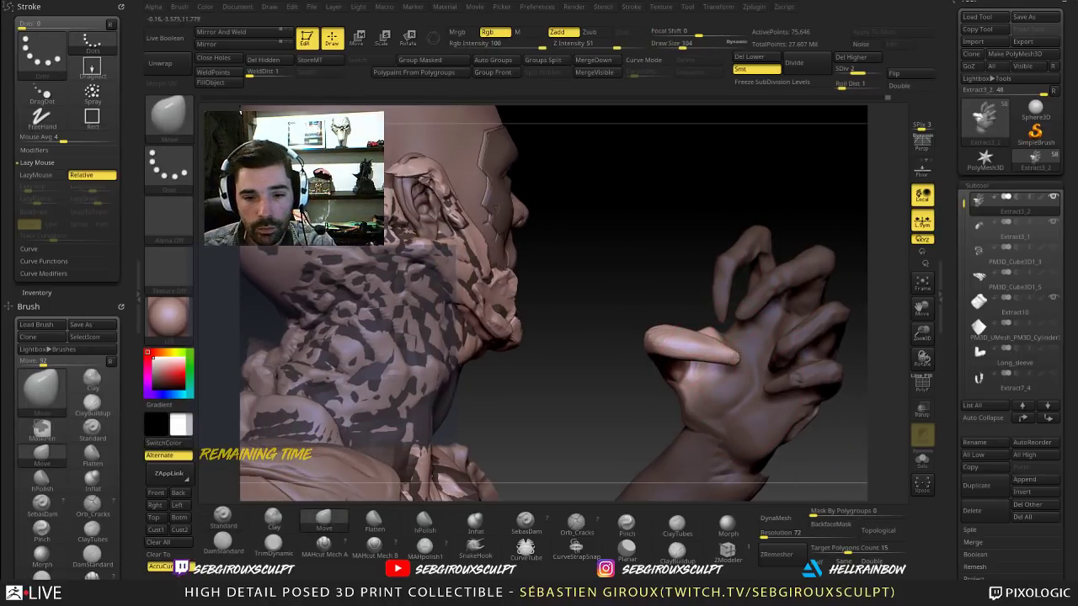
drag(891, 267, 979, 264)
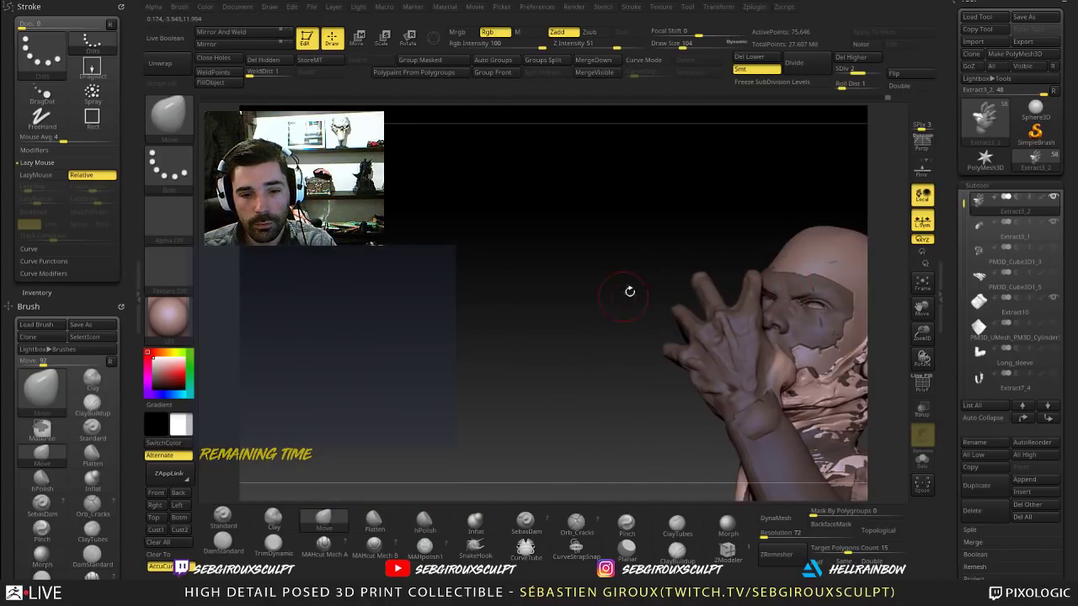
Step: Reshape the index-finger side of the raised hand above the thumb with the Move brush at draw size 138
drag(628, 292, 648, 338)
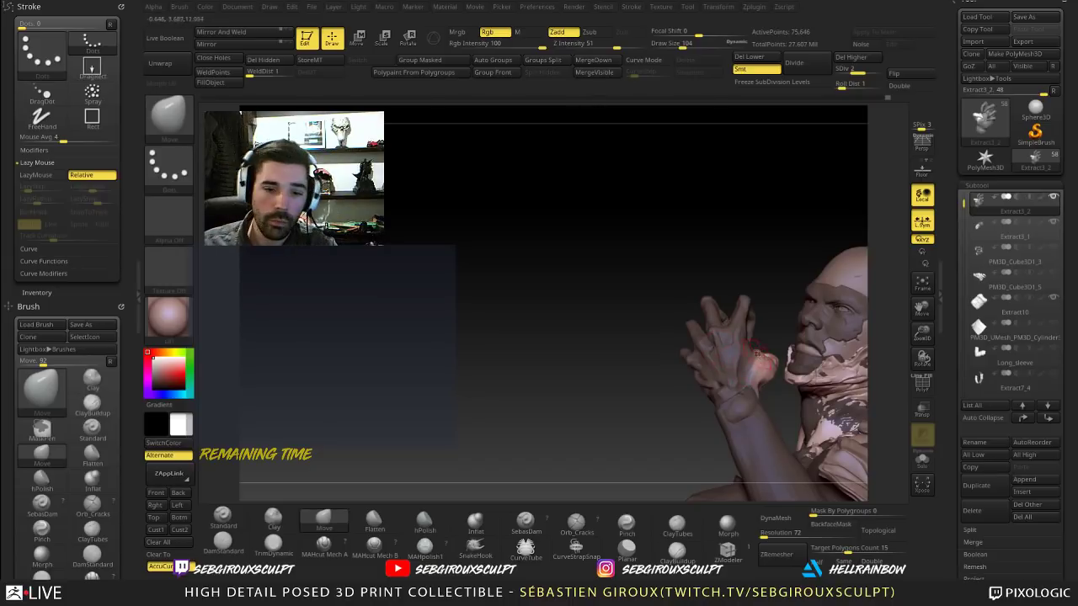
mouse_move(779, 294)
ctrl+mouse_down()
mouse_move(789, 288)
mouse_move(749, 305)
mouse_move(756, 368)
ctrl+mouse_up()
key(b)
key(c)
key(l)
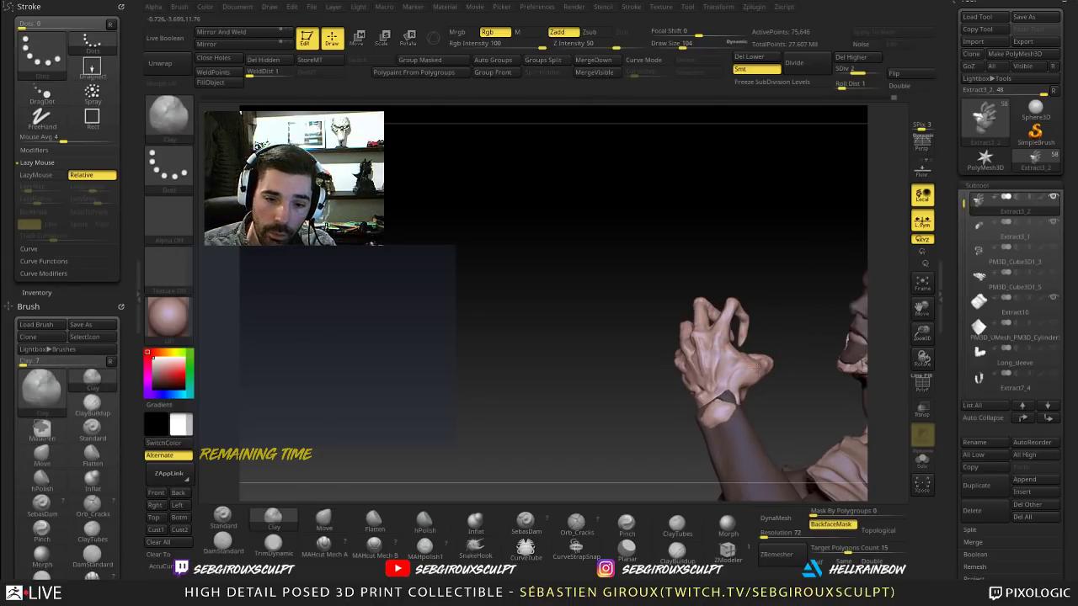
mouse_move(792, 305)
mouse_down()
mouse_move(826, 272)
mouse_move(790, 291)
mouse_up()
key(space)
drag(735, 342, 738, 343)
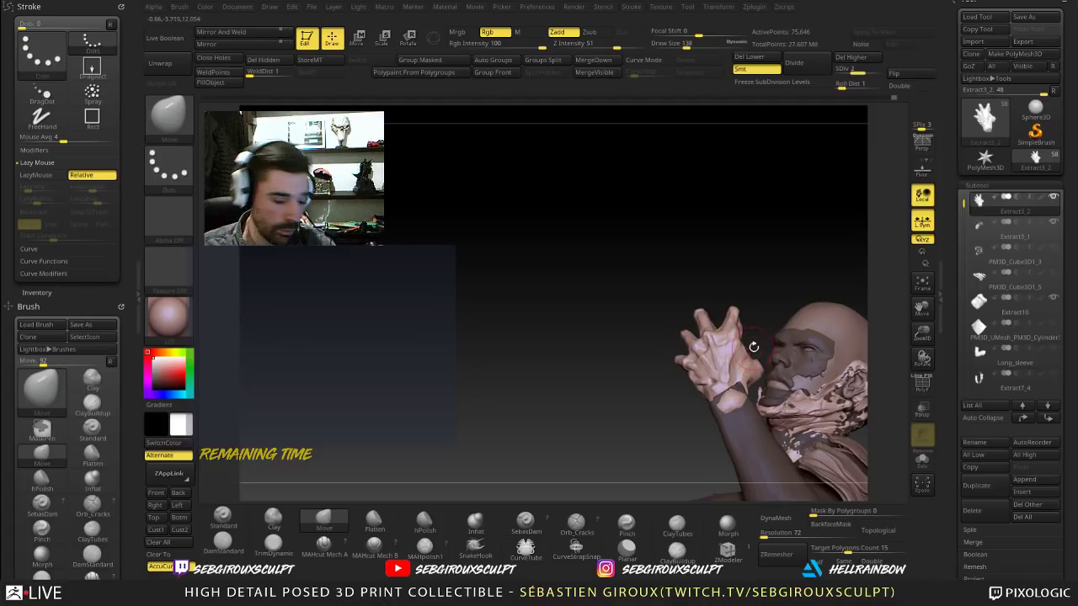
drag(753, 347, 788, 288)
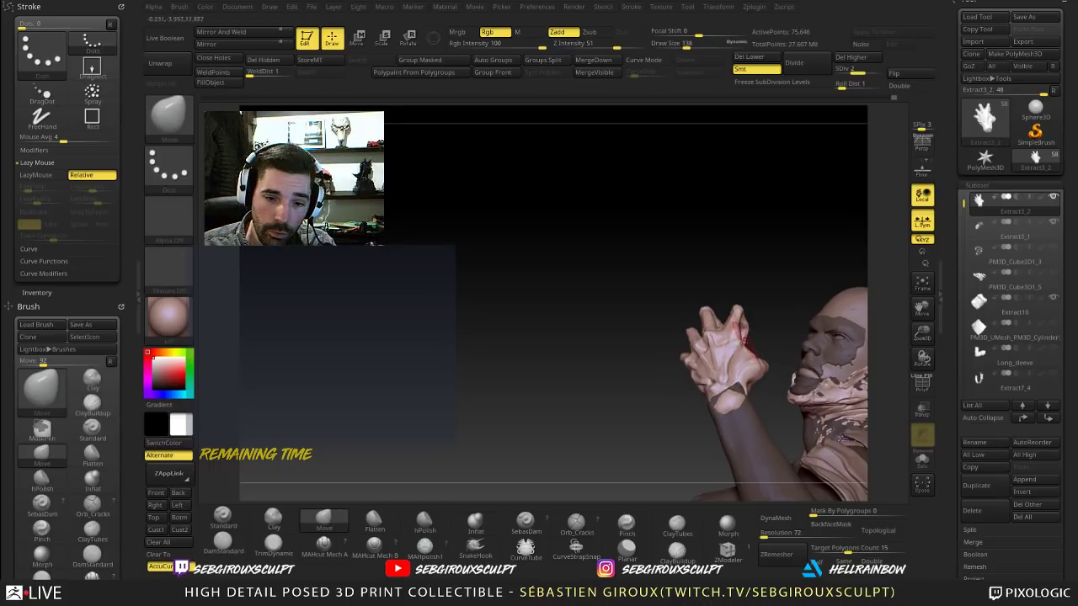
drag(758, 314, 690, 258)
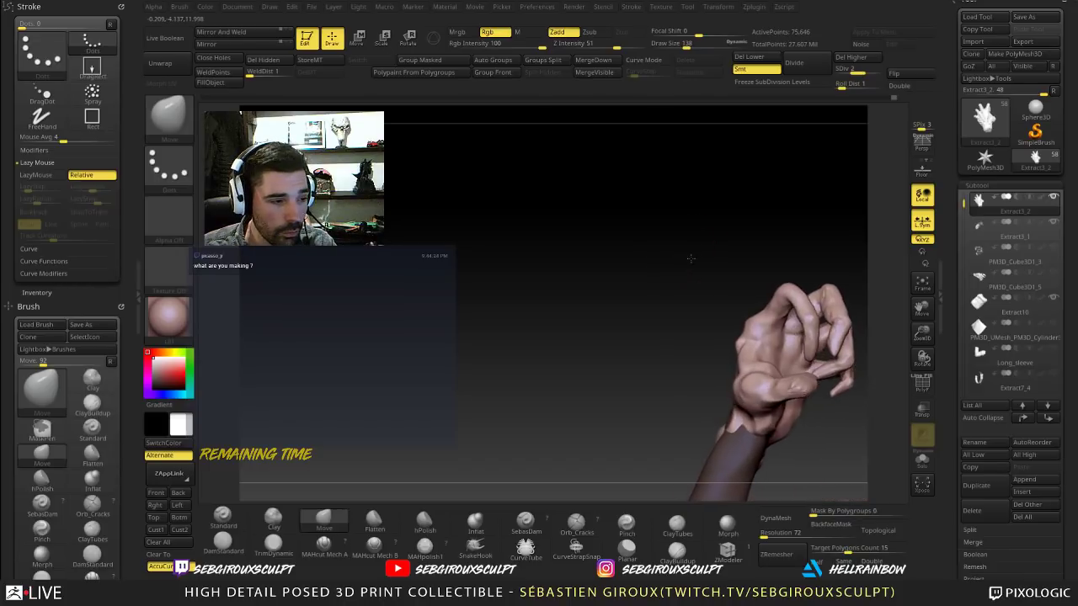
Step: Adjust the knuckles and the contour of the back of the hand with the Move brush at draw size 138
right_drag(691, 259, 655, 315)
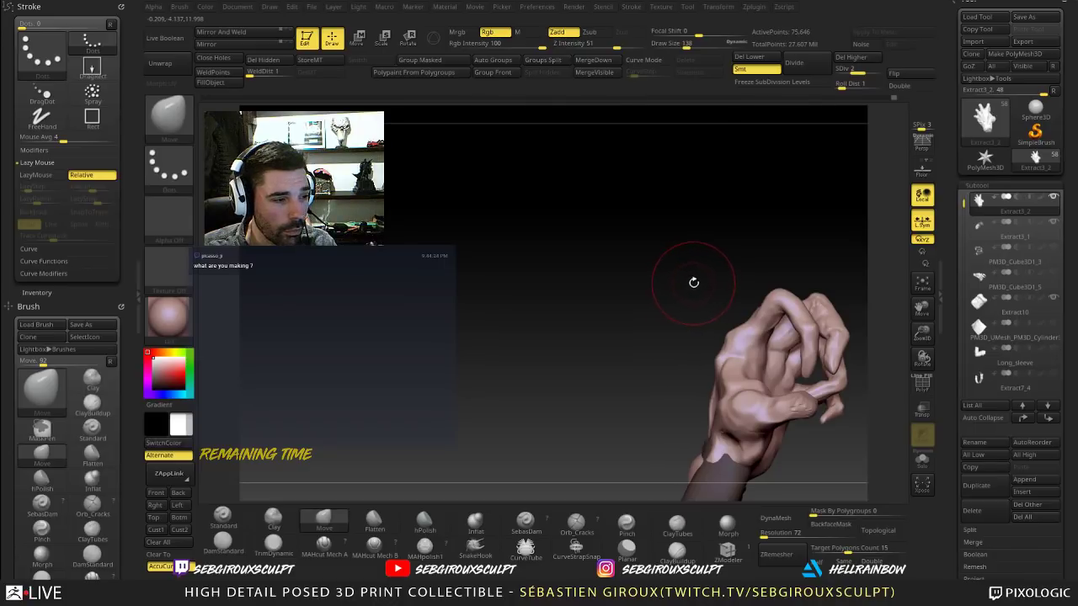
mouse_move(681, 302)
right_down()
mouse_move(651, 316)
mouse_move(689, 356)
right_up()
key(b)
key(c)
key(l)
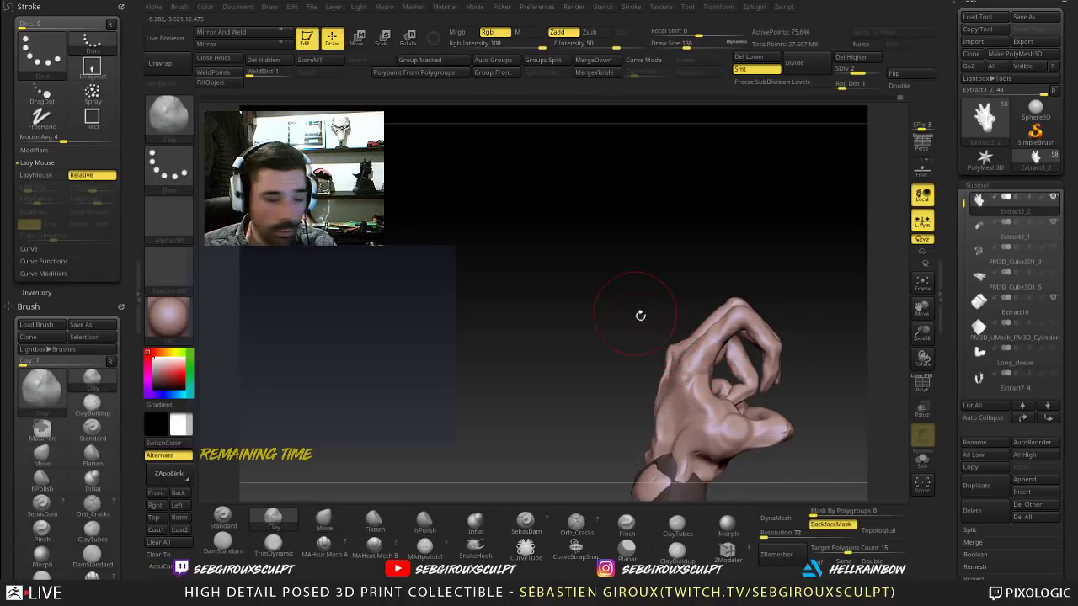
ctrl+right_drag(640, 315, 633, 313)
key(b)
key(m)
key(v)
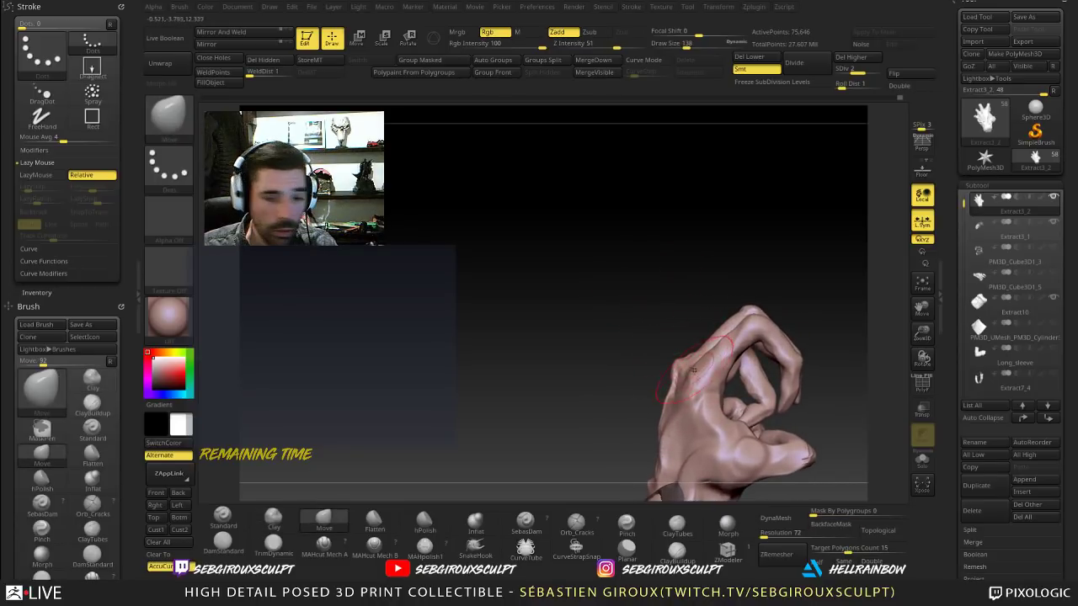
key(b)
key(c)
key(l)
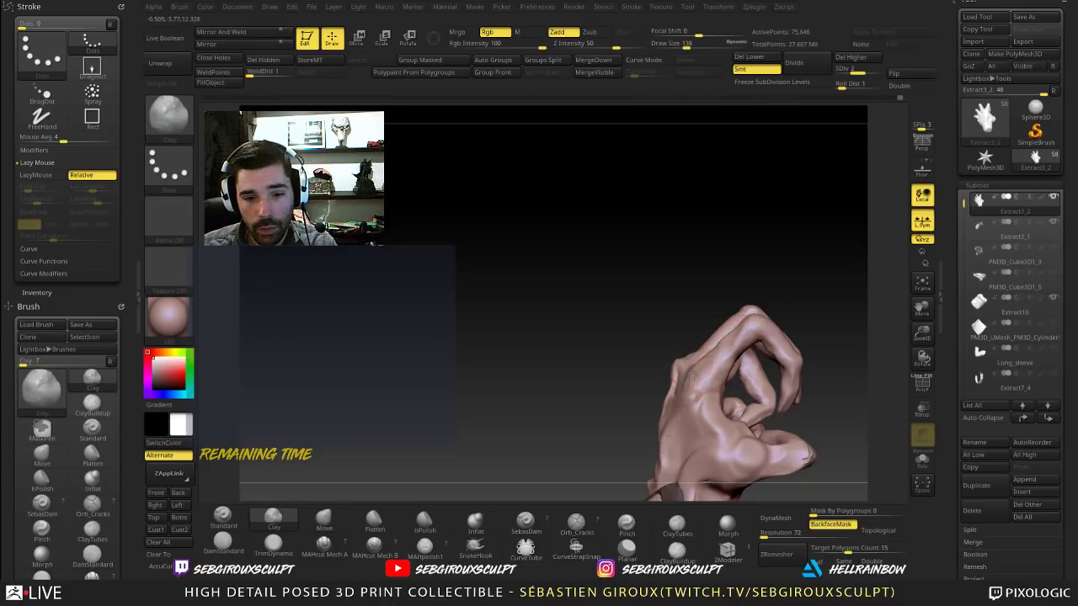
Step: Set the Clay brush's draw size to 89 and build up the back of the hand between thumb and index finger
drag(651, 318, 770, 396)
key(space)
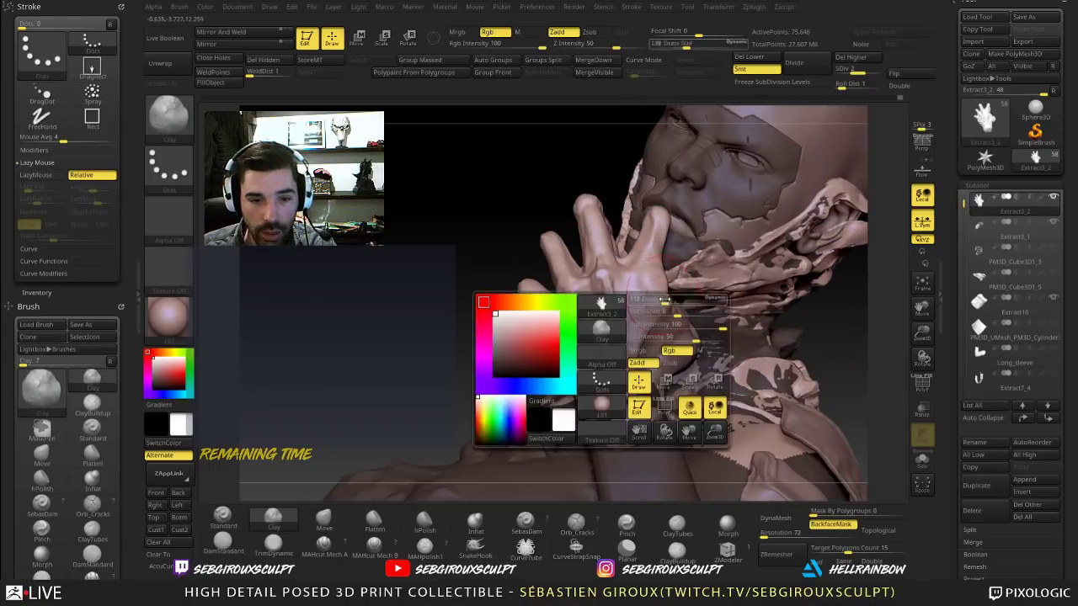
drag(664, 299, 659, 301)
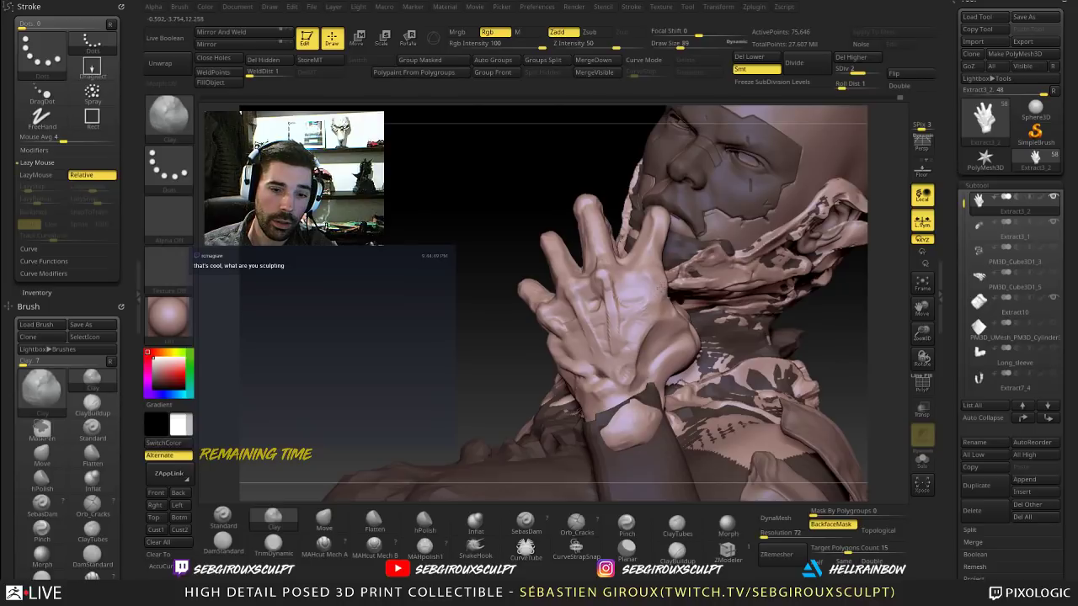
right_drag(831, 323, 701, 286)
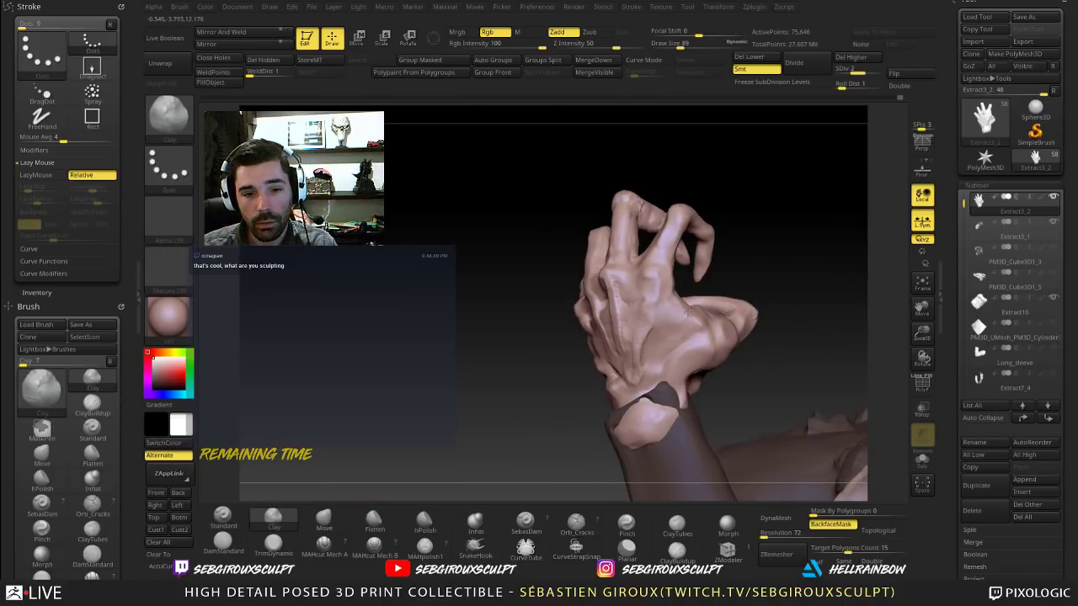
mouse_move(792, 278)
ctrl+right_down()
mouse_move(729, 188)
mouse_move(813, 239)
mouse_move(794, 239)
mouse_move(783, 325)
mouse_move(834, 297)
mouse_move(838, 328)
mouse_move(852, 284)
mouse_move(834, 358)
mouse_move(821, 345)
ctrl+right_up()
key(b)
key(m)
key(v)
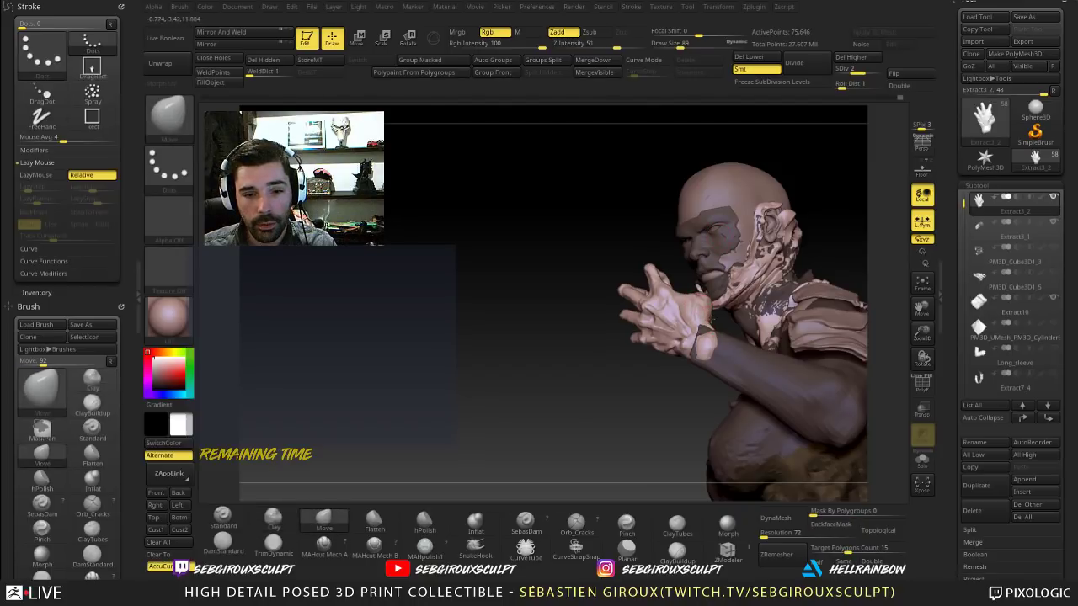
Step: Enlarge the Move brush and adjust the hand's overall shape in relation to the head and forearm
mouse_move(682, 244)
right_down()
mouse_move(663, 219)
mouse_move(703, 198)
mouse_move(714, 206)
right_up()
key(bracketright)
mouse_move(713, 280)
right_down()
mouse_move(731, 256)
mouse_move(720, 257)
mouse_move(755, 254)
mouse_move(720, 253)
mouse_move(714, 180)
mouse_move(782, 161)
mouse_move(813, 180)
mouse_move(817, 222)
mouse_move(808, 200)
mouse_move(758, 195)
mouse_move(671, 279)
mouse_move(704, 293)
mouse_move(783, 284)
mouse_move(857, 294)
mouse_move(829, 225)
mouse_move(841, 299)
mouse_move(827, 371)
right_up()
key(b)
key(c)
key(l)
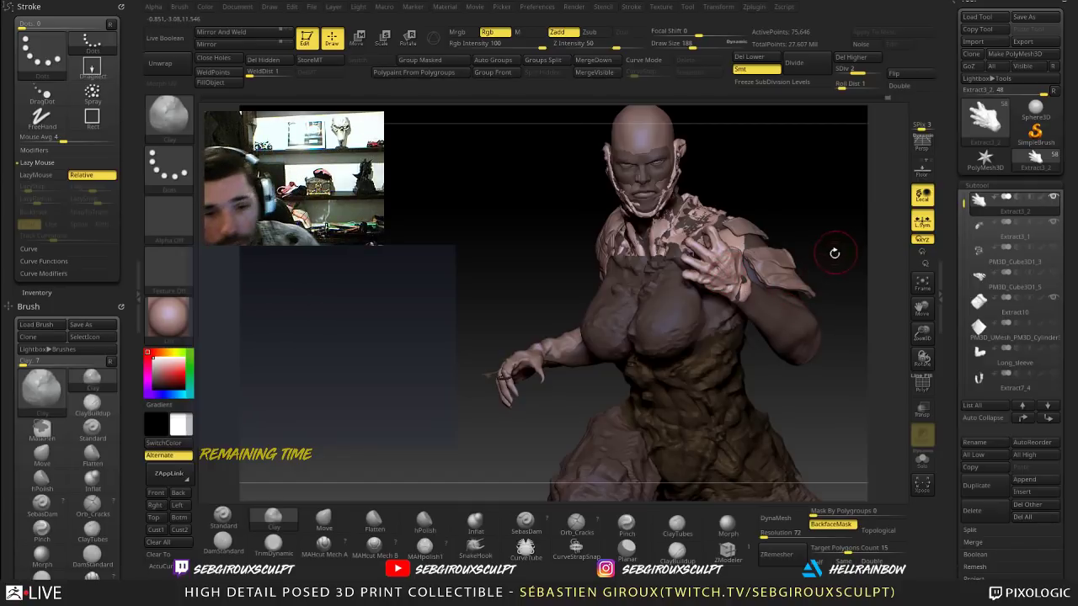
Step: Refine the thumb and the base of the palm with the Move brush, reducing the draw size to 143
mouse_move(834, 253)
right_down()
mouse_move(854, 221)
mouse_move(840, 241)
mouse_move(879, 252)
mouse_move(839, 257)
mouse_move(844, 210)
mouse_move(848, 229)
mouse_move(820, 252)
mouse_move(823, 337)
right_up()
key(b)
key(m)
key(v)
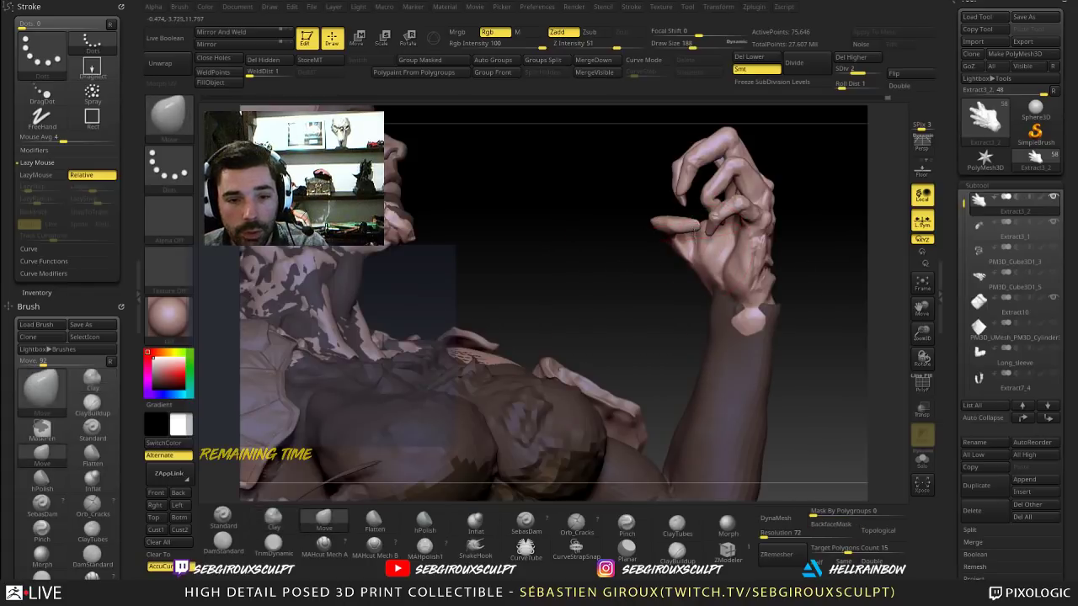
right_drag(696, 229, 693, 223)
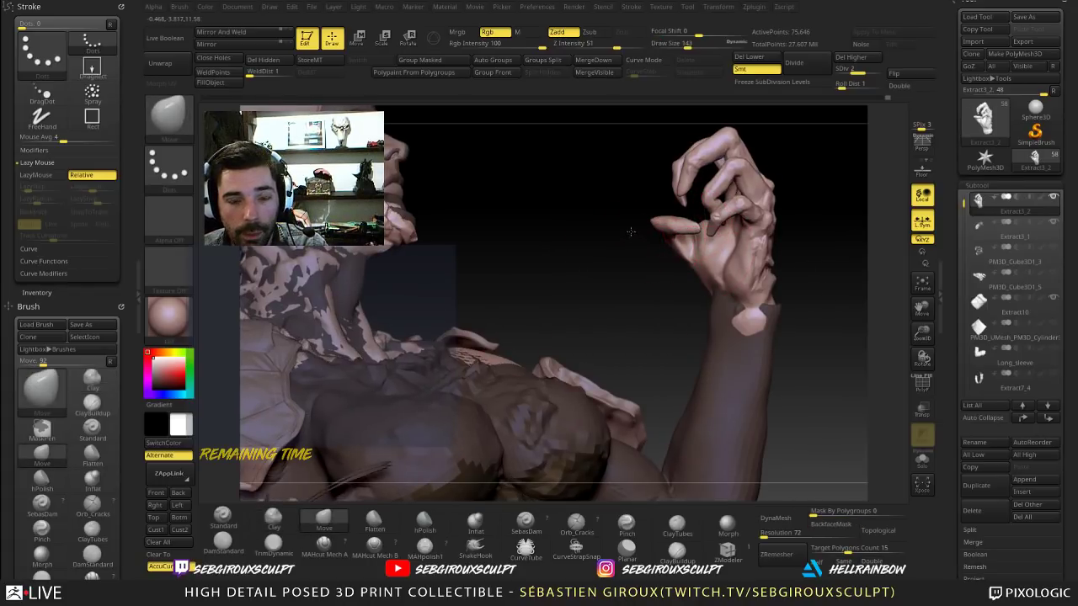
mouse_move(629, 232)
right_down()
mouse_move(618, 244)
mouse_move(658, 270)
right_up()
key(b)
key(c)
key(l)
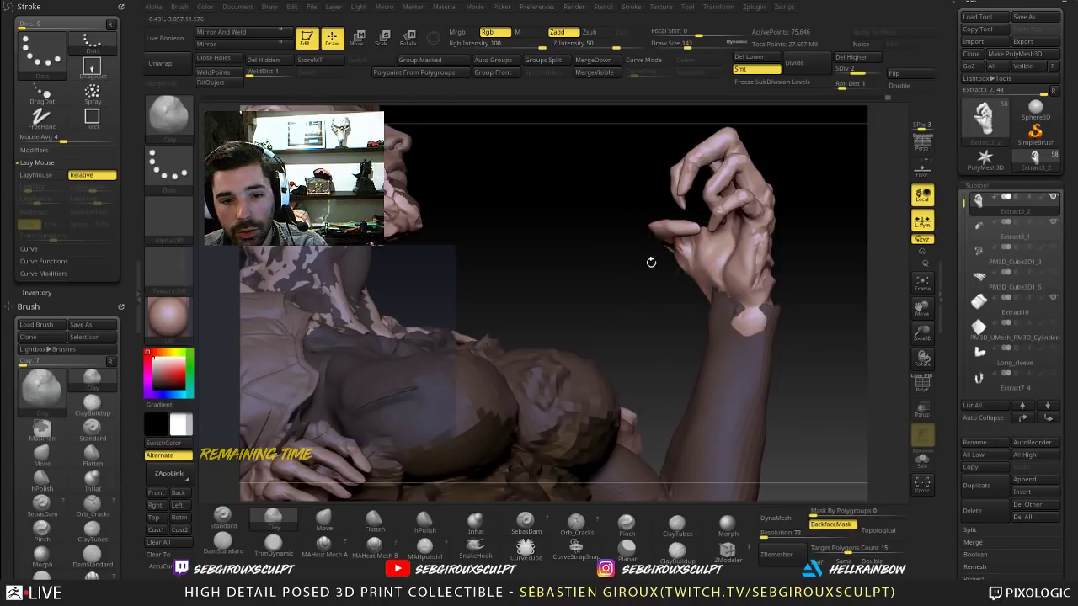
Step: Adjust the hand's silhouette at the palm and wrist using the Move brush at draw size 245
right_drag(650, 263, 712, 272)
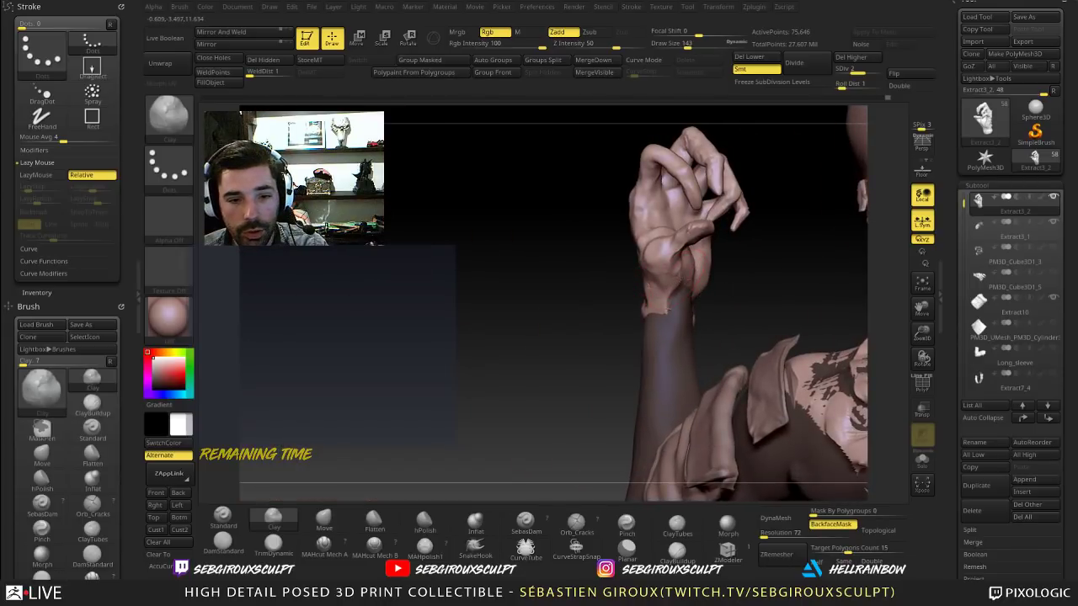
drag(765, 291, 707, 299)
drag(595, 288, 633, 291)
right_drag(607, 288, 578, 291)
mouse_move(765, 306)
alt+mouse_down()
mouse_move(758, 251)
mouse_move(650, 246)
mouse_move(658, 241)
mouse_move(660, 281)
mouse_move(607, 288)
alt+mouse_up()
key(space)
key(b)
key(m)
key(v)
drag(504, 287, 583, 295)
key(b)
key(c)
key(l)
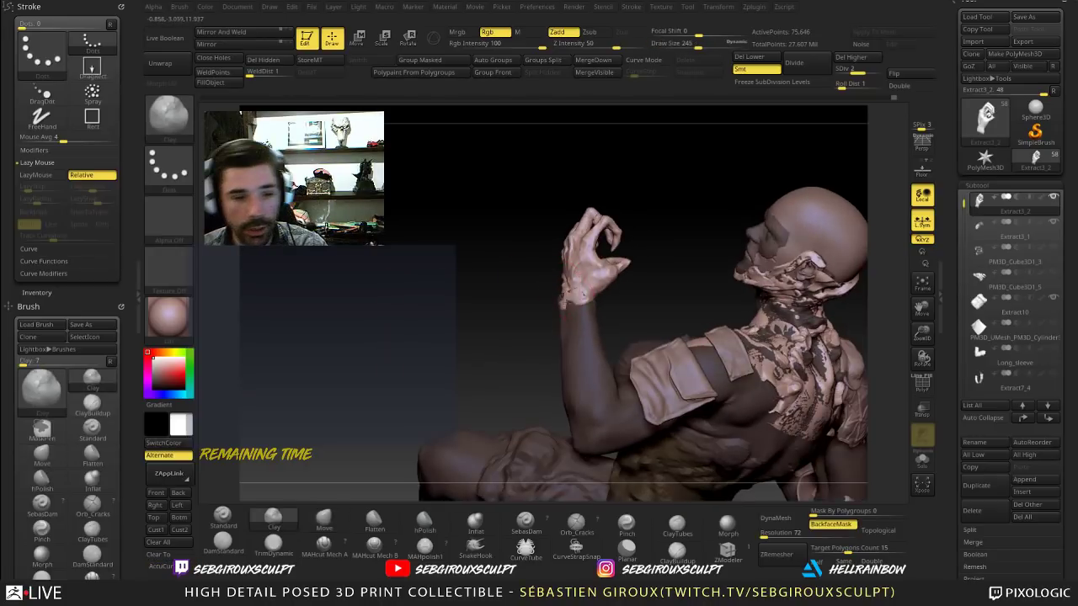
Step: Examine the posed hand against the face and torso, and look through the subtool list for the armour pieces
alt+drag(643, 275, 811, 340)
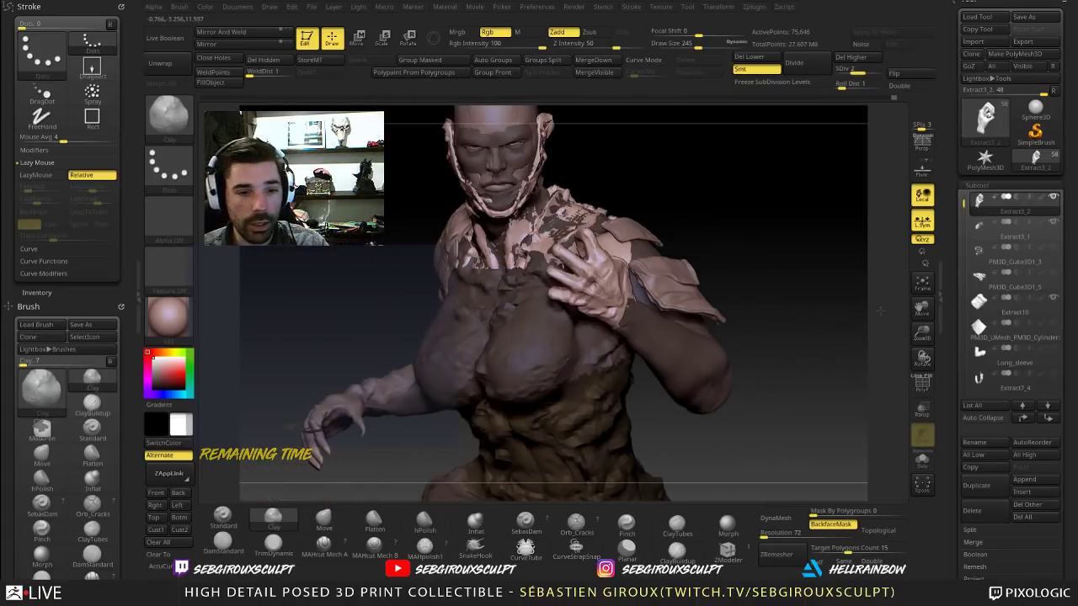
alt+drag(881, 311, 974, 209)
alt+drag(823, 224, 860, 304)
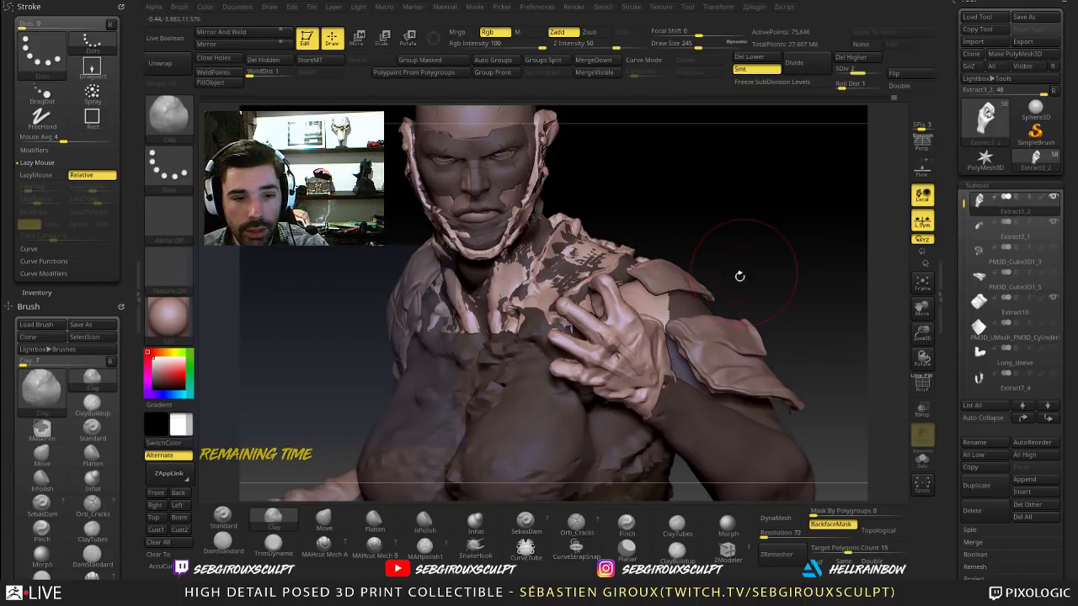
drag(740, 276, 716, 252)
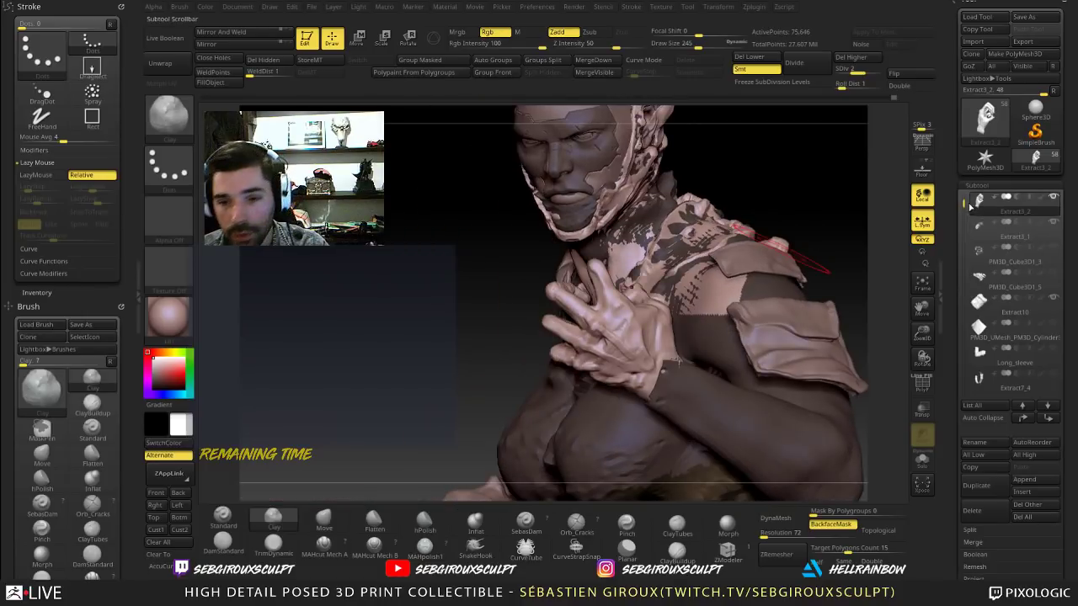
drag(965, 204, 965, 284)
mouse_move(988, 253)
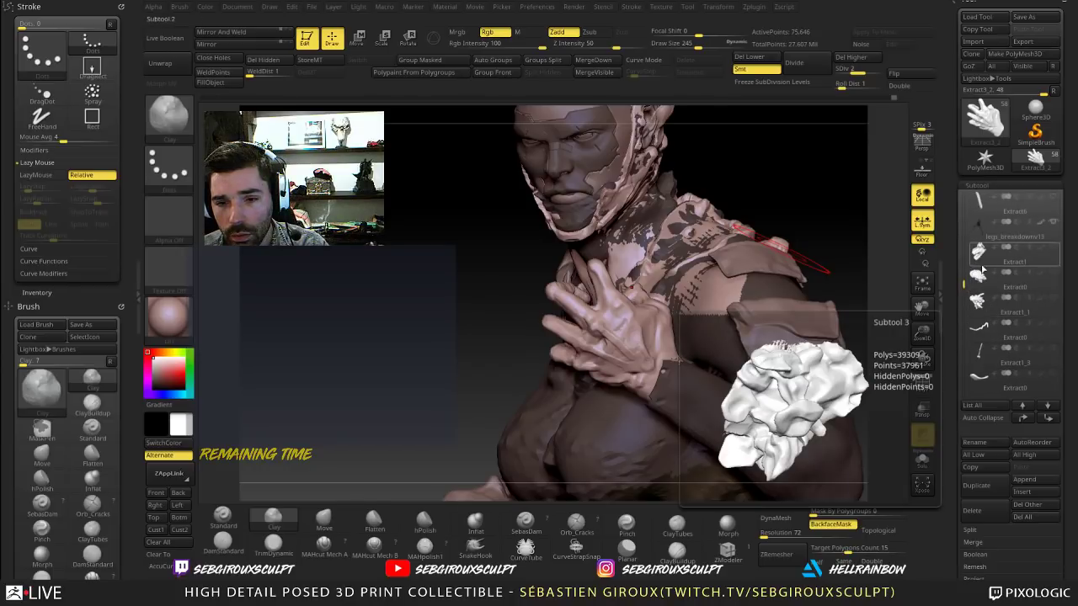
drag(963, 285, 964, 203)
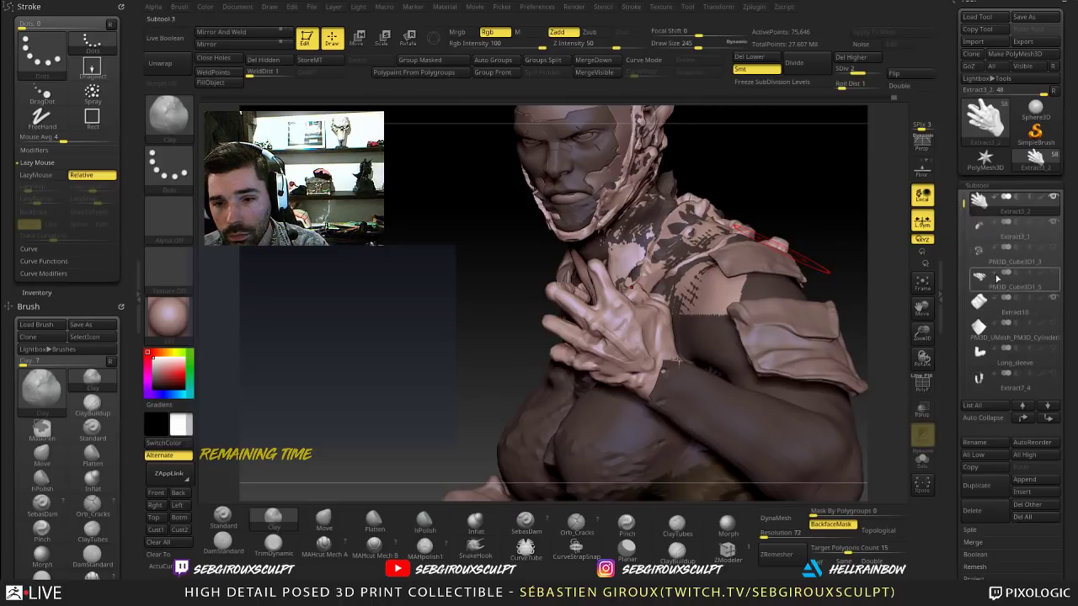
Step: Show the PM3D_Cube3D1_5 and PM3D_Cube3D1_3 glove subtools, and make the hand subtool Extract3_2 active
click(1056, 273)
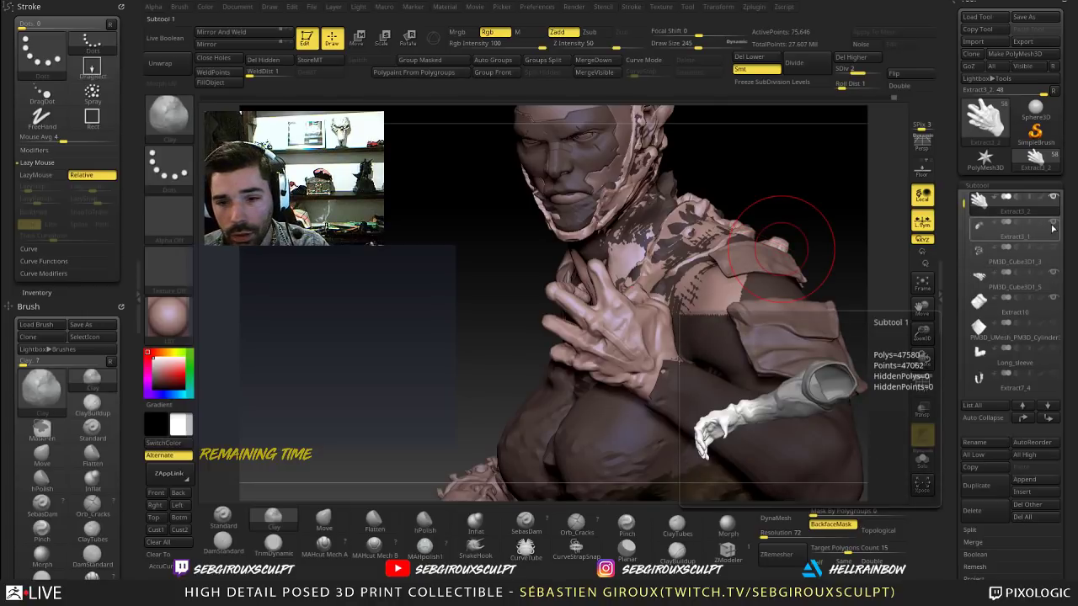
click(1055, 249)
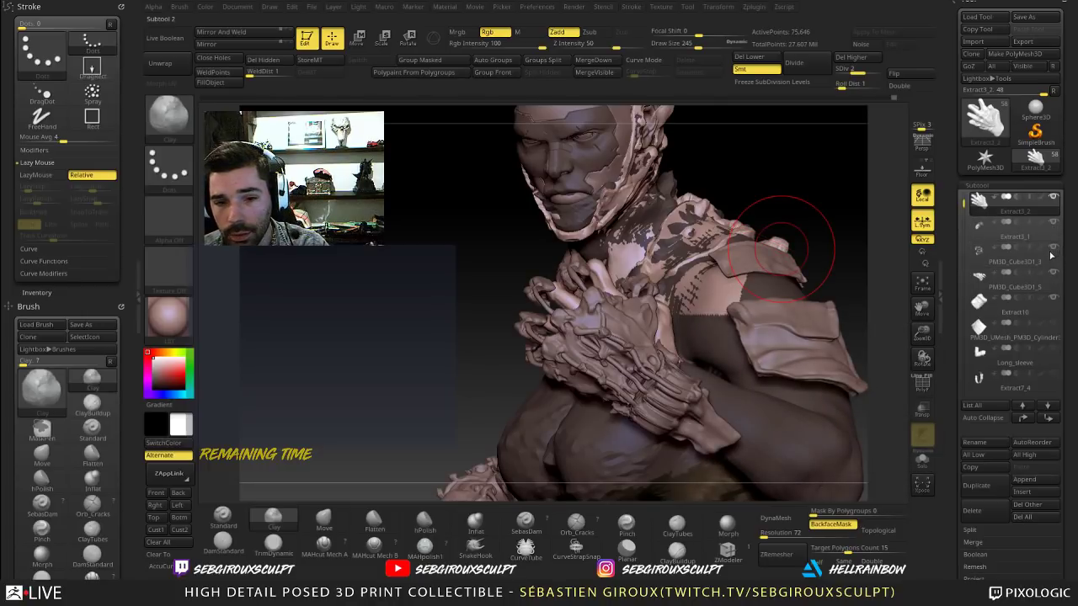
drag(426, 299, 518, 386)
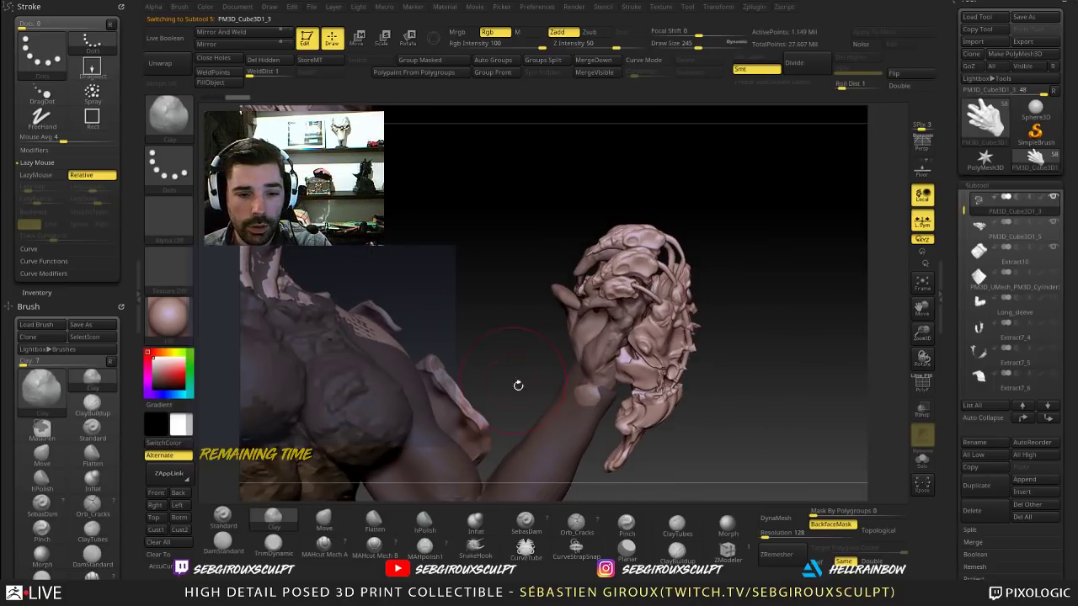
alt+click(585, 362)
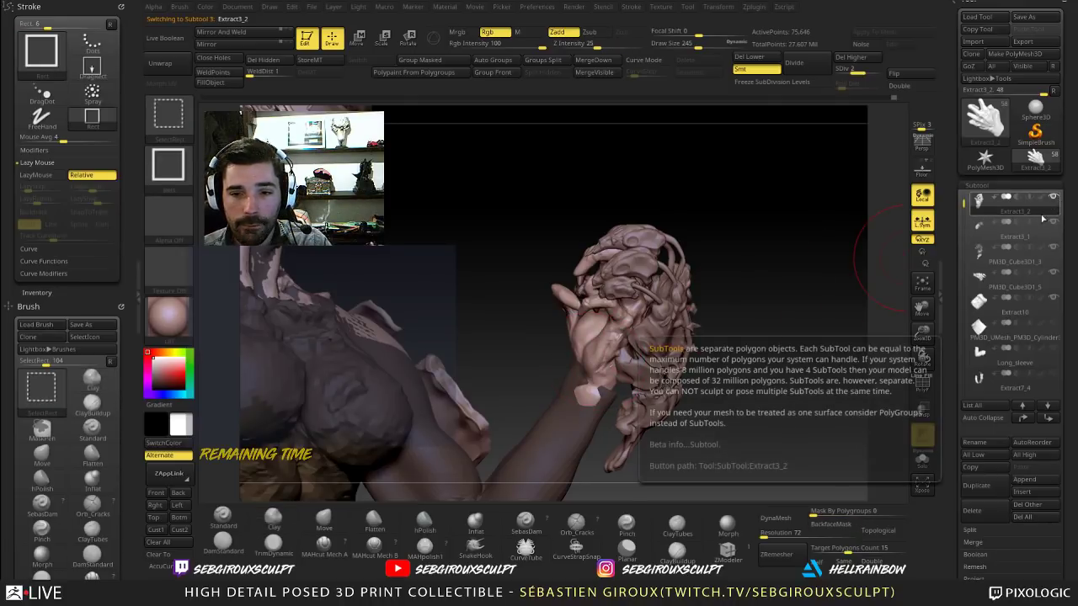
Step: Select the legs_breakdownv13 body subtool and rename it FULLBODY
drag(961, 205, 962, 219)
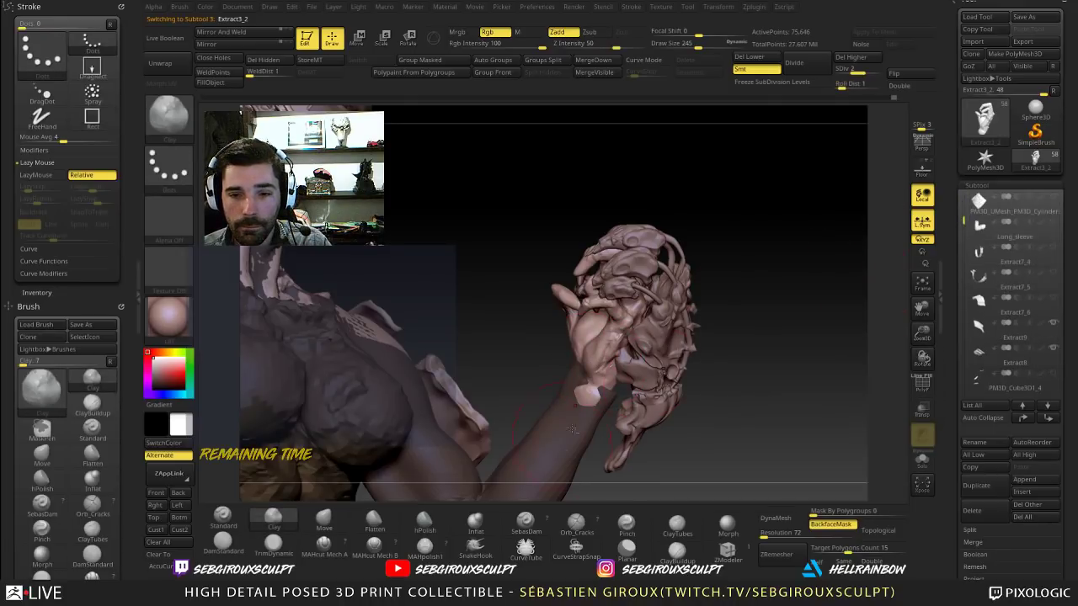
click(993, 441)
text(FULLBODY)
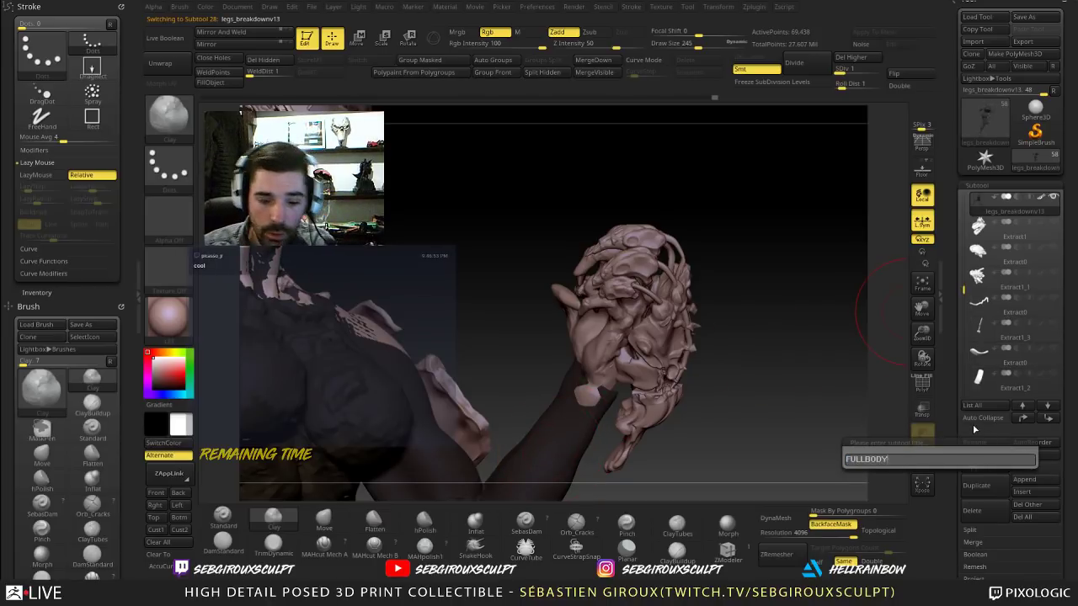
key(Return)
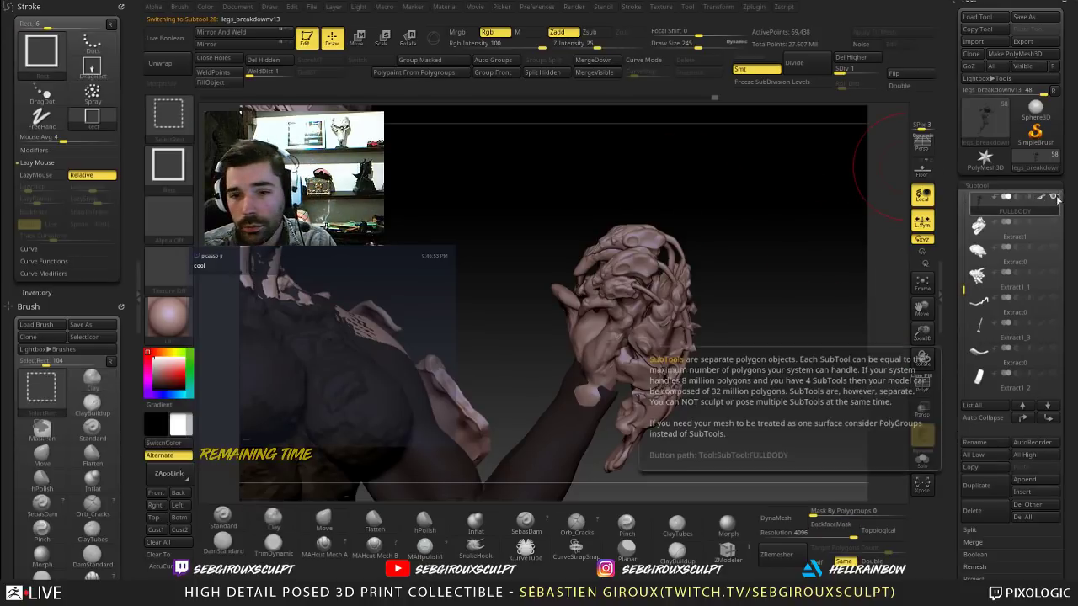
Step: Make the PM3D_Cube3D1_3 glove armour the active subtool and hide all the other subtools
ctrl+shift+click(1054, 198)
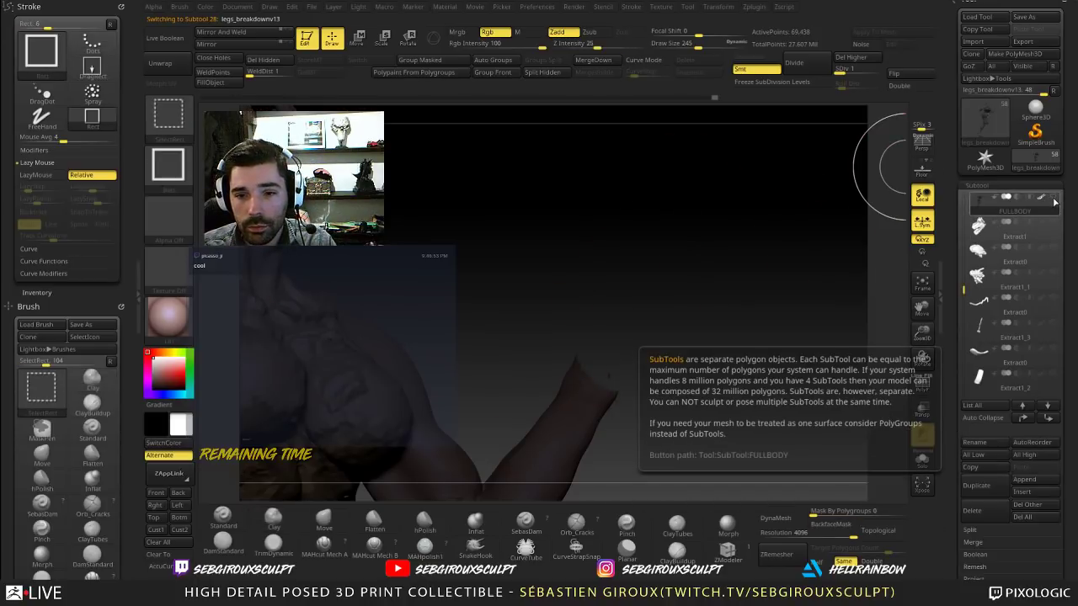
ctrl+shift+click(1053, 198)
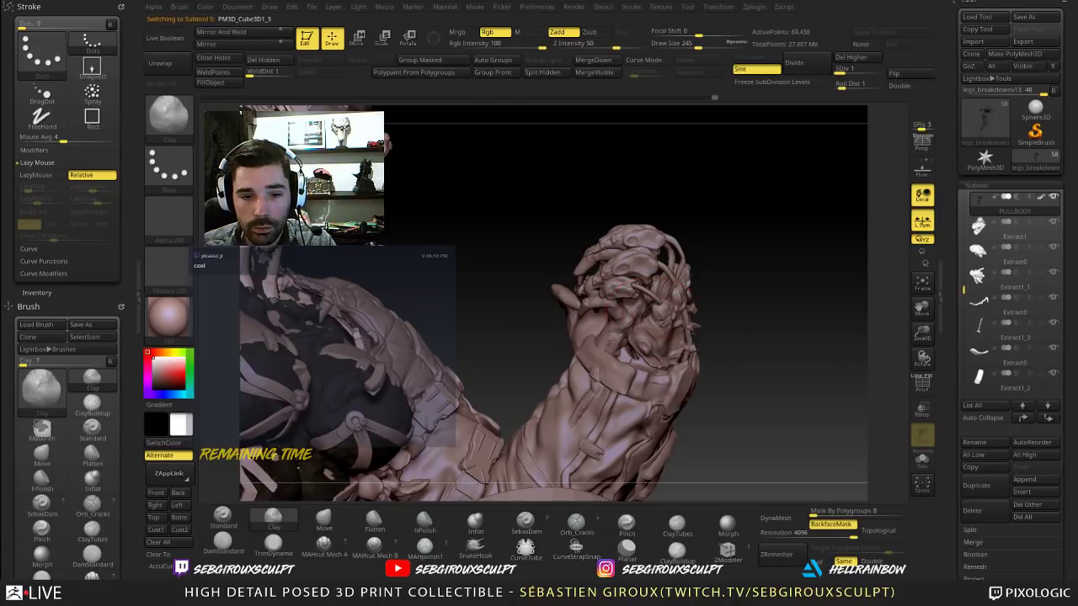
ctrl+shift+click(1053, 198)
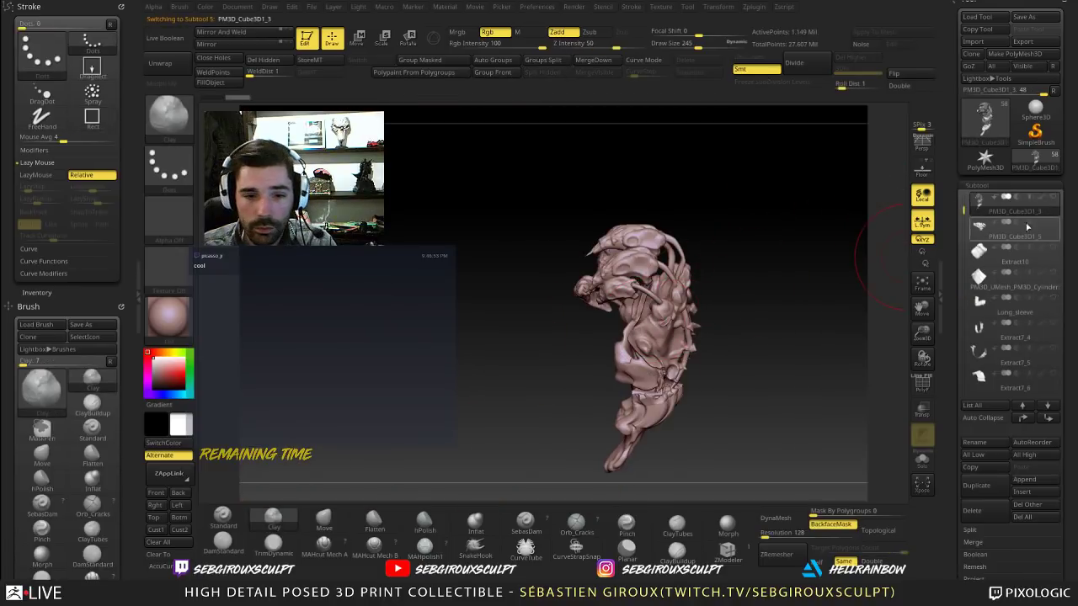
drag(964, 210, 965, 205)
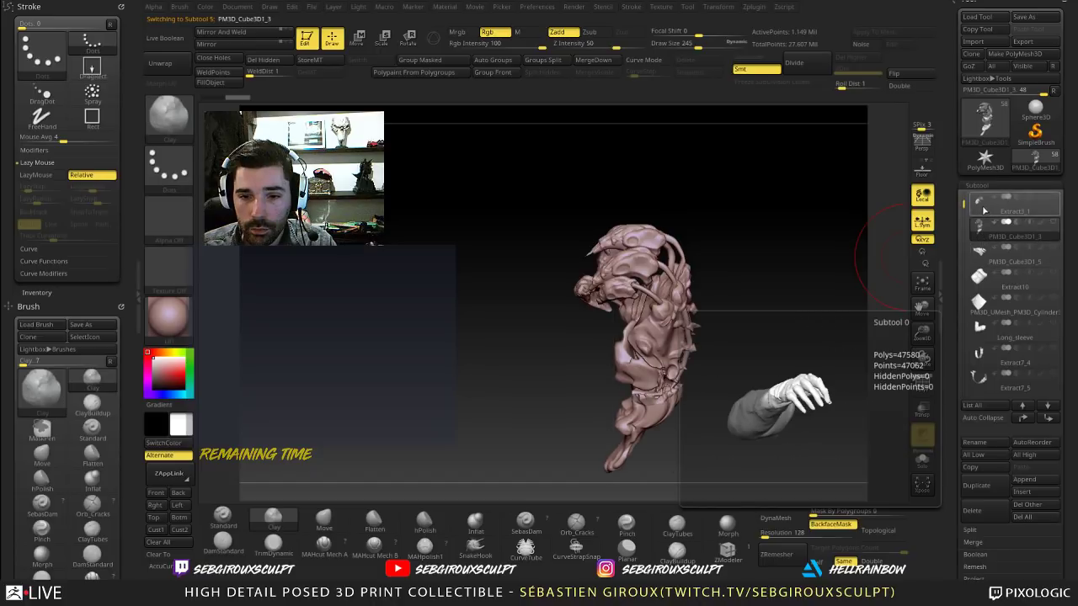
Step: Show the Extract3_2 hand subtool together with the glove armour and turn on the polygroup wireframe display
drag(965, 204, 966, 196)
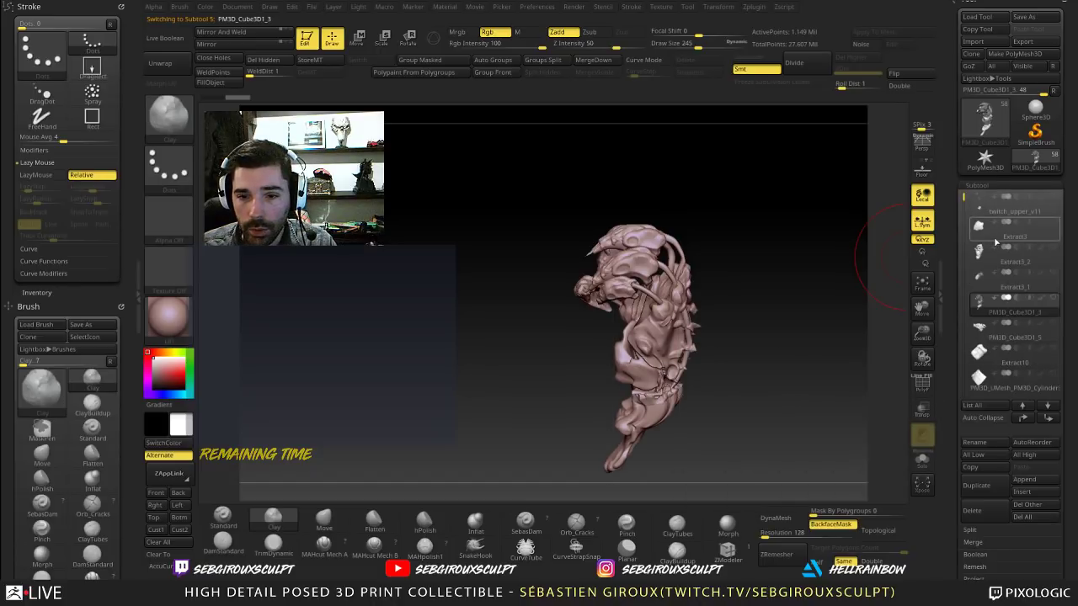
click(1053, 249)
drag(800, 307, 687, 329)
drag(774, 319, 666, 339)
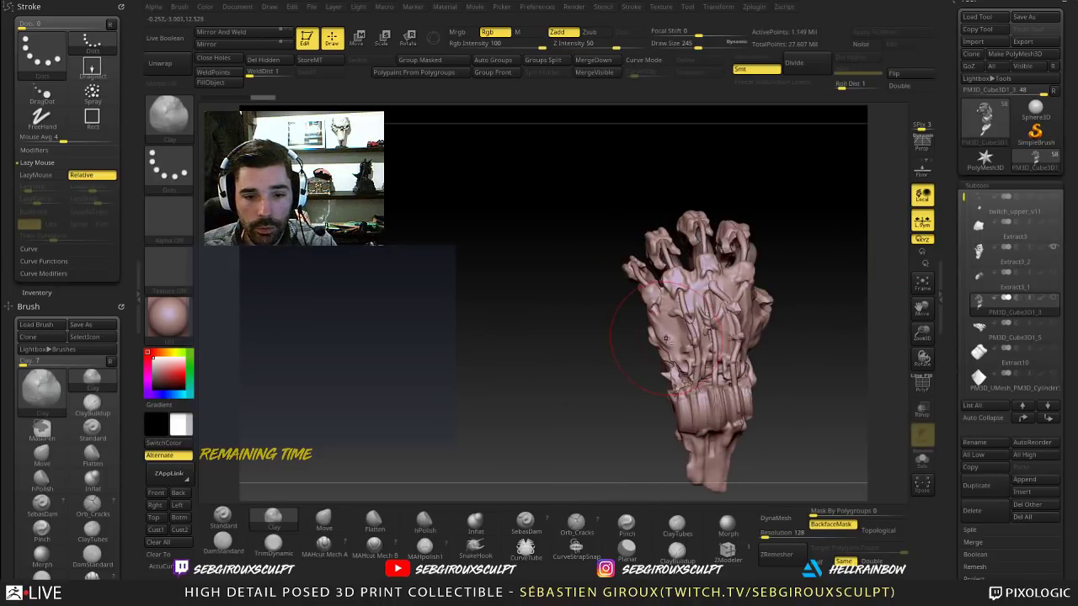
click(922, 386)
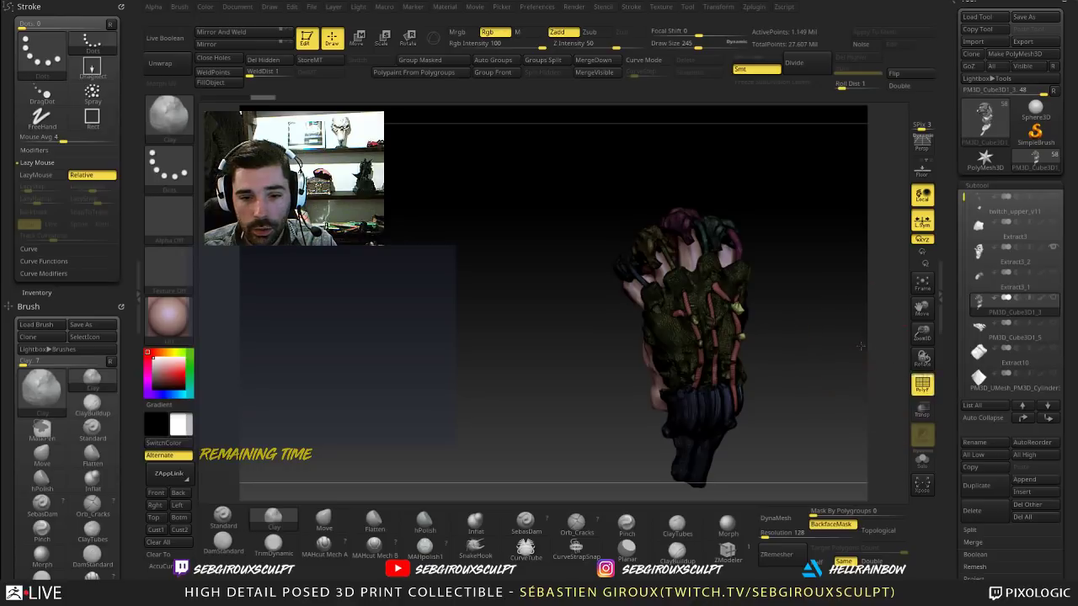
mouse_move(860, 346)
alt+mouse_down()
mouse_move(854, 390)
mouse_move(839, 363)
mouse_move(819, 386)
mouse_move(844, 331)
mouse_move(849, 345)
mouse_move(852, 321)
mouse_move(836, 374)
mouse_move(856, 341)
mouse_move(876, 345)
alt+mouse_up()
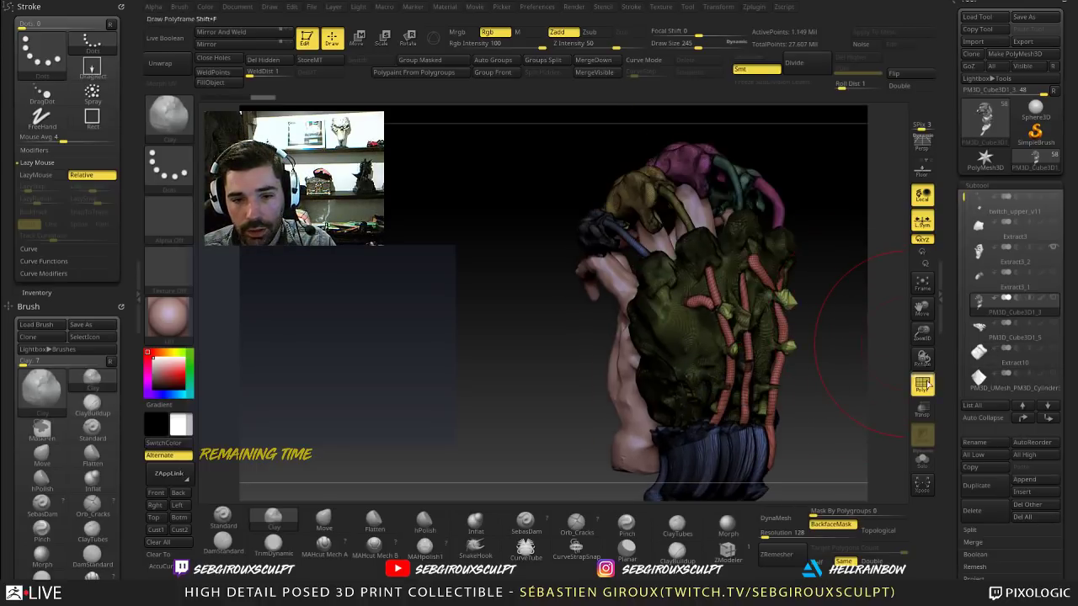
Step: Isolate the hand plate, wrist cuff and small leftover plate polygroups of the armour, hiding the finger caps and cables
ctrl+shift+click(700, 333)
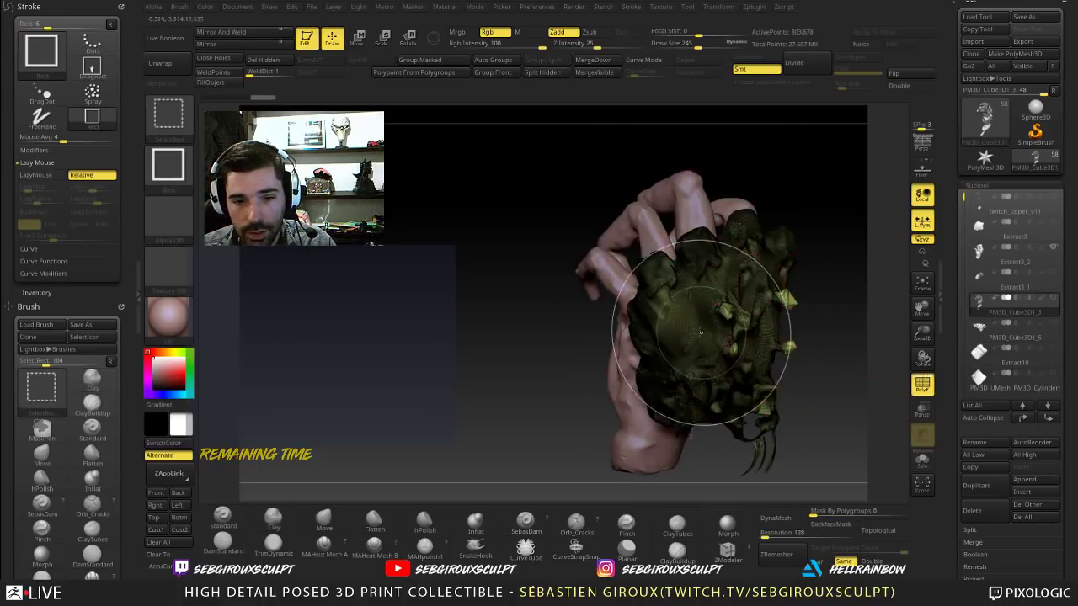
ctrl+shift+click(693, 402)
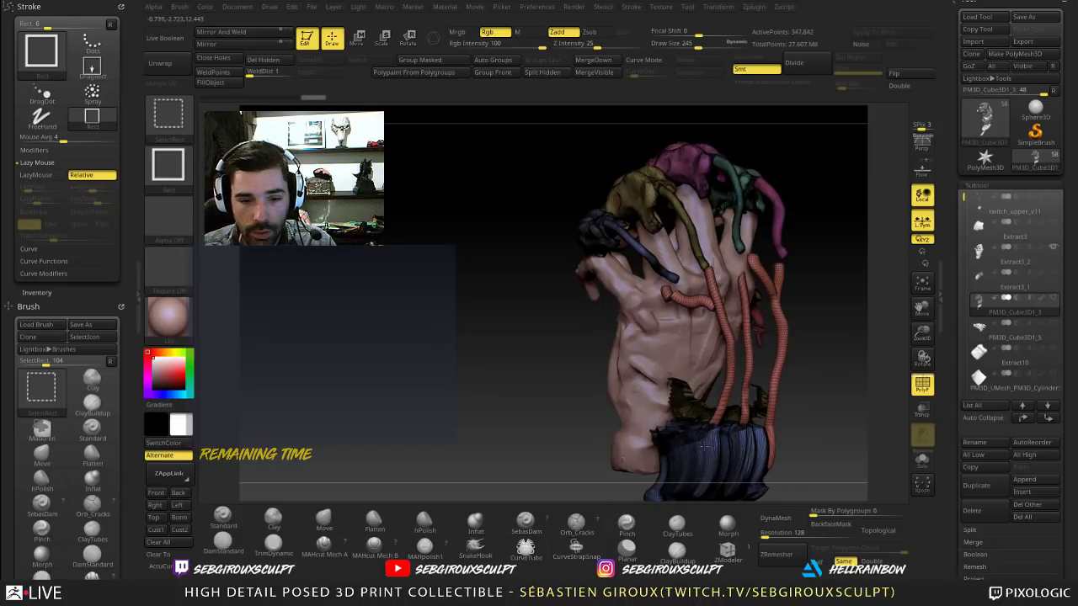
ctrl+shift+click(705, 446)
drag(826, 253, 830, 323)
mouse_move(818, 299)
mouse_down()
mouse_move(806, 223)
mouse_move(832, 265)
mouse_up()
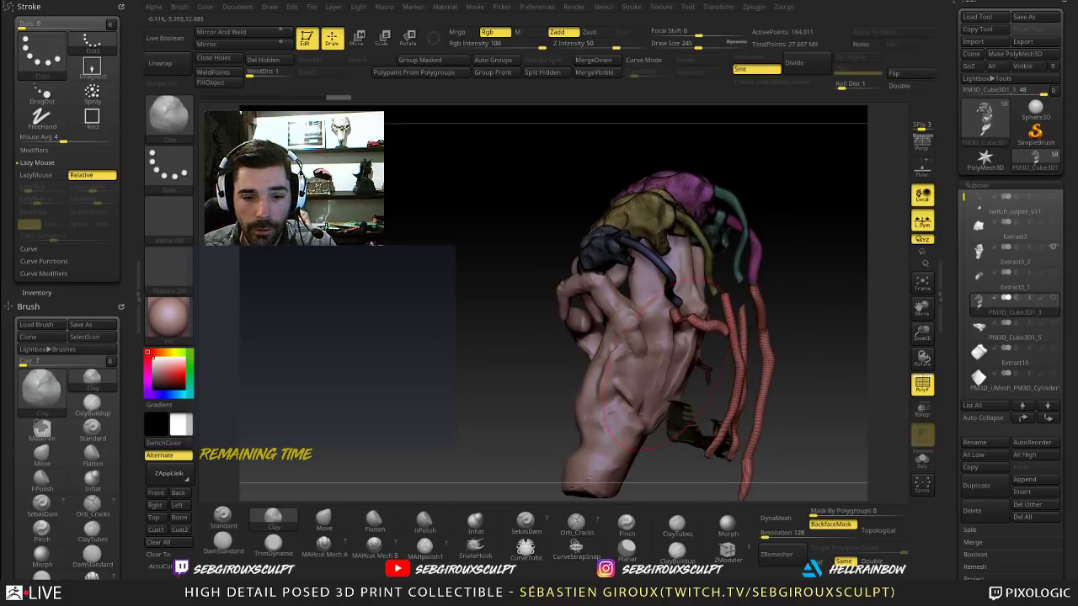
ctrl+shift+click(690, 425)
mouse_move(824, 224)
alt+mouse_down()
mouse_move(849, 320)
mouse_move(837, 315)
mouse_move(838, 296)
alt+mouse_up()
mouse_move(840, 279)
ctrl+shift+mouse_down()
mouse_move(849, 284)
mouse_move(833, 281)
ctrl+shift+mouse_up()
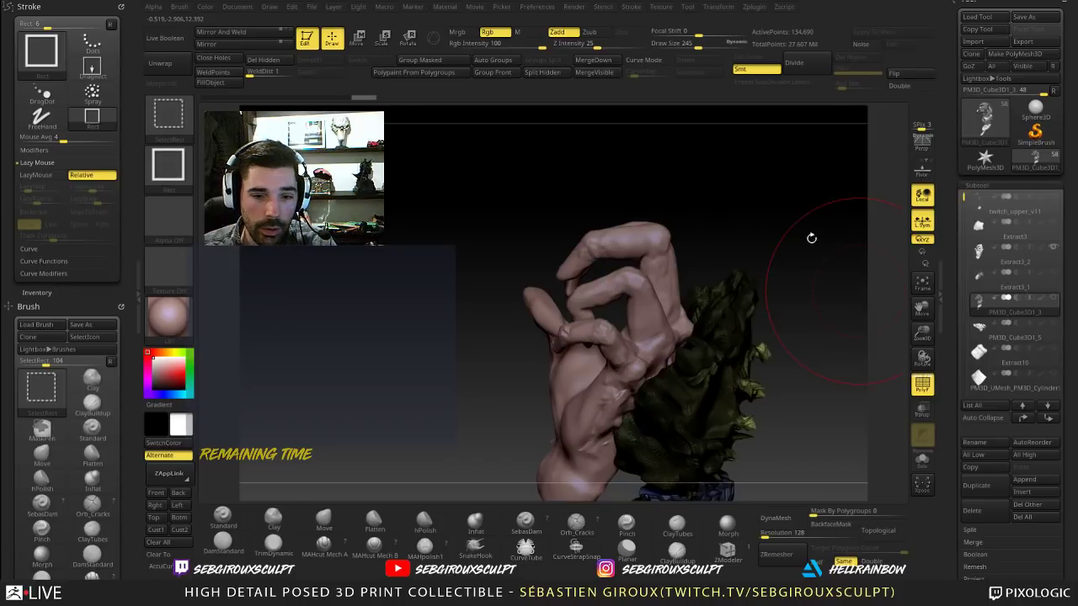
Step: Mask the visible hand plate and cuff pieces completely and combine them into a single polygroup with Group Masked
mouse_move(811, 238)
mouse_down()
mouse_move(799, 228)
mouse_move(848, 257)
mouse_move(785, 247)
mouse_move(770, 219)
mouse_move(778, 225)
mouse_up()
mouse_move(800, 236)
mouse_down()
mouse_move(827, 248)
mouse_move(739, 250)
mouse_move(831, 243)
mouse_move(830, 260)
mouse_move(812, 255)
mouse_up()
ctrl+shift+click(806, 268)
mouse_move(804, 317)
mouse_down()
mouse_move(813, 286)
mouse_move(803, 286)
mouse_move(857, 372)
mouse_up()
key(ctrl+z)
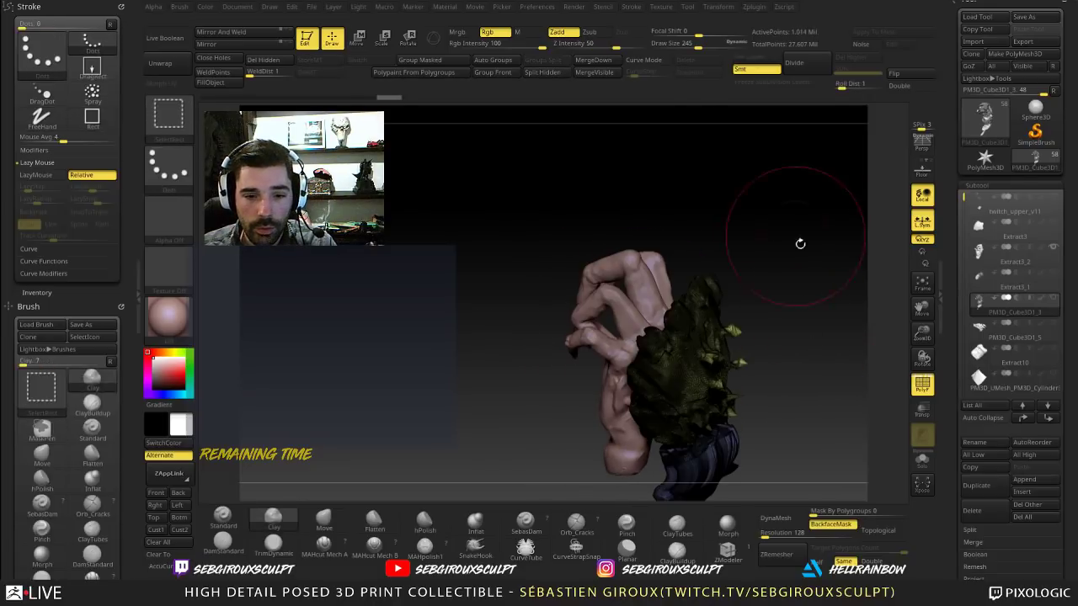
ctrl+click(424, 176)
click(415, 65)
drag(418, 189, 398, 221)
drag(434, 273, 415, 398)
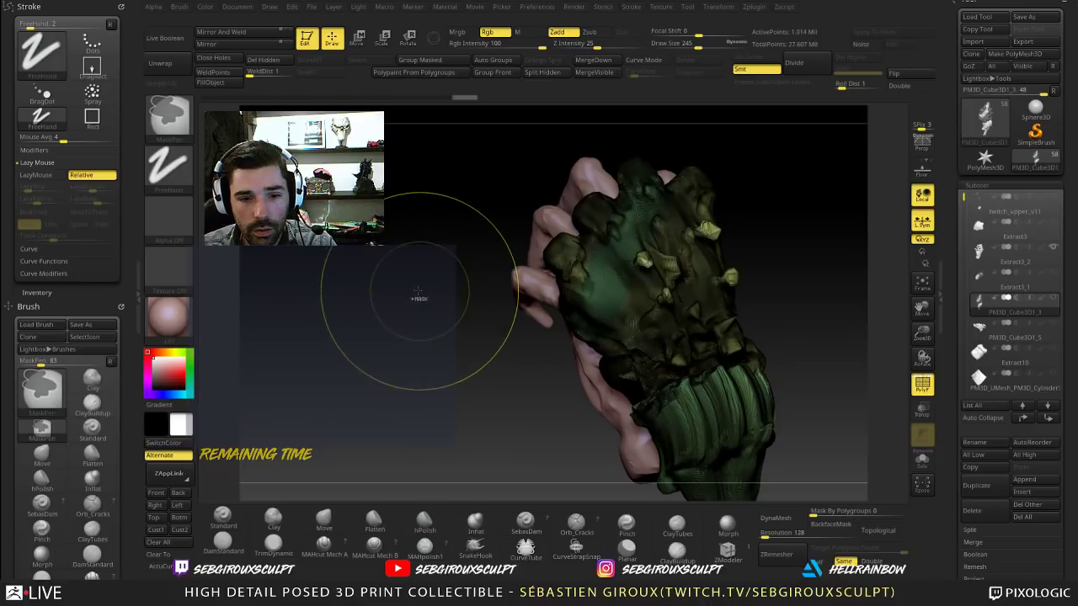
ctrl+click(417, 292)
click(423, 62)
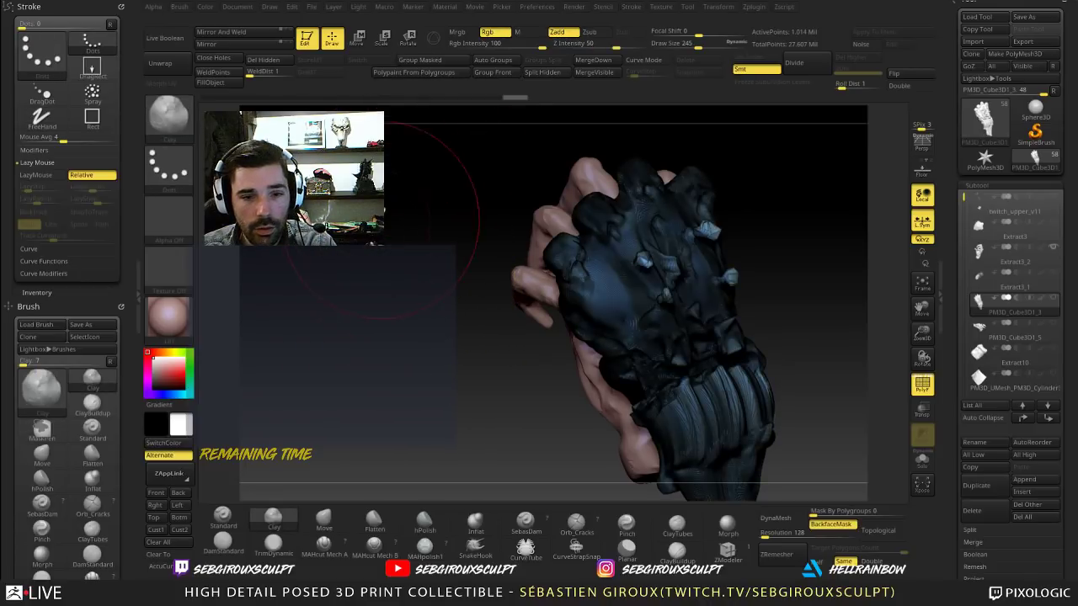
Step: Bring all the hidden polygroups of the glove armour back into view and frame the fingers
drag(385, 240, 524, 279)
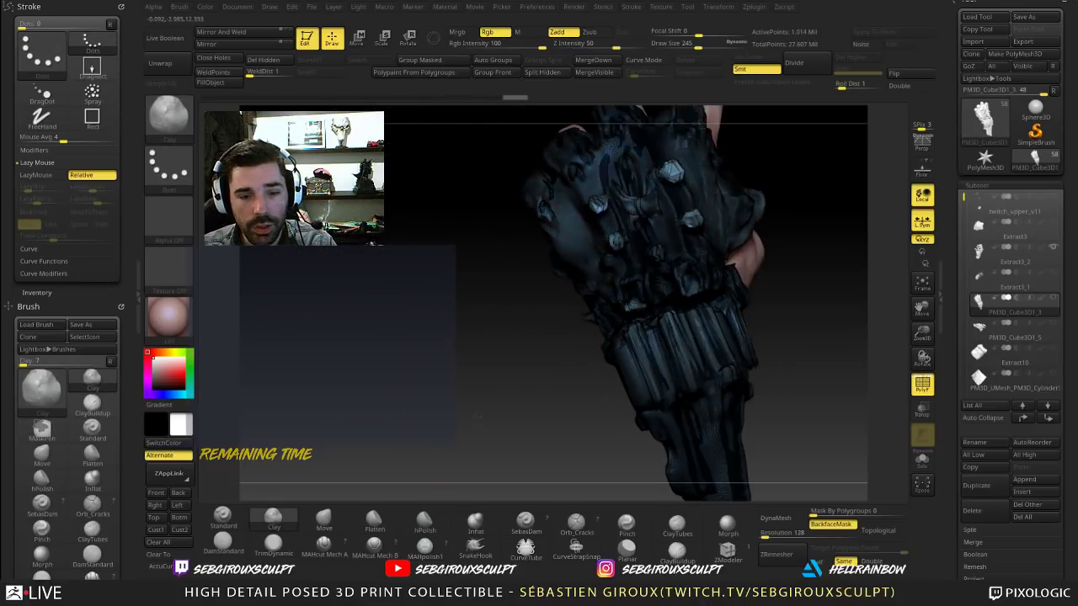
alt+drag(498, 406, 461, 294)
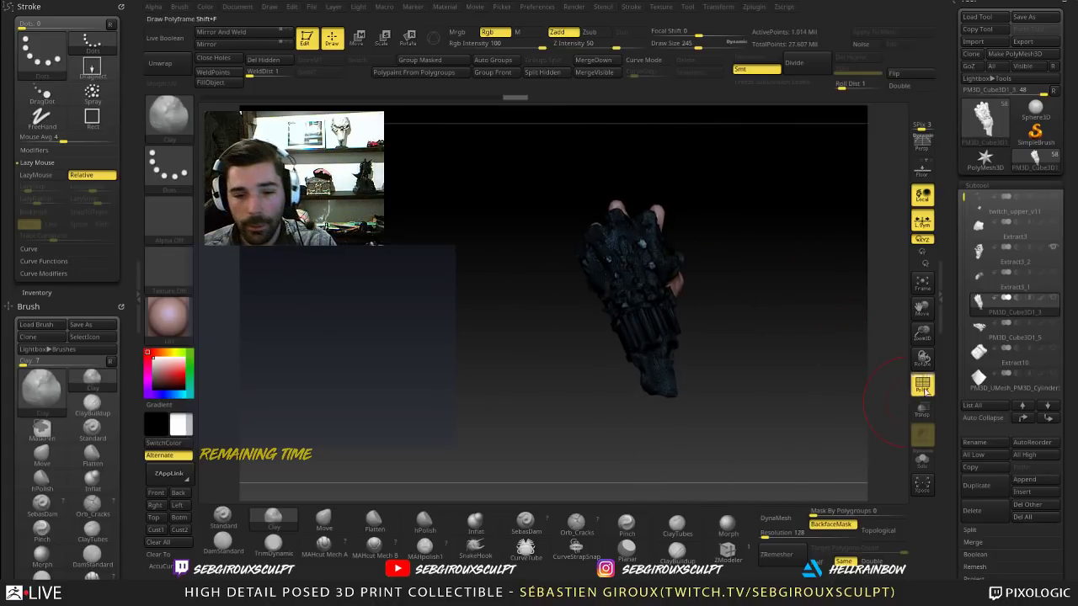
key(ctrl+shift)
ctrl+shift+click(804, 302)
alt+drag(794, 263, 825, 442)
alt+drag(844, 286, 845, 373)
drag(835, 331, 795, 391)
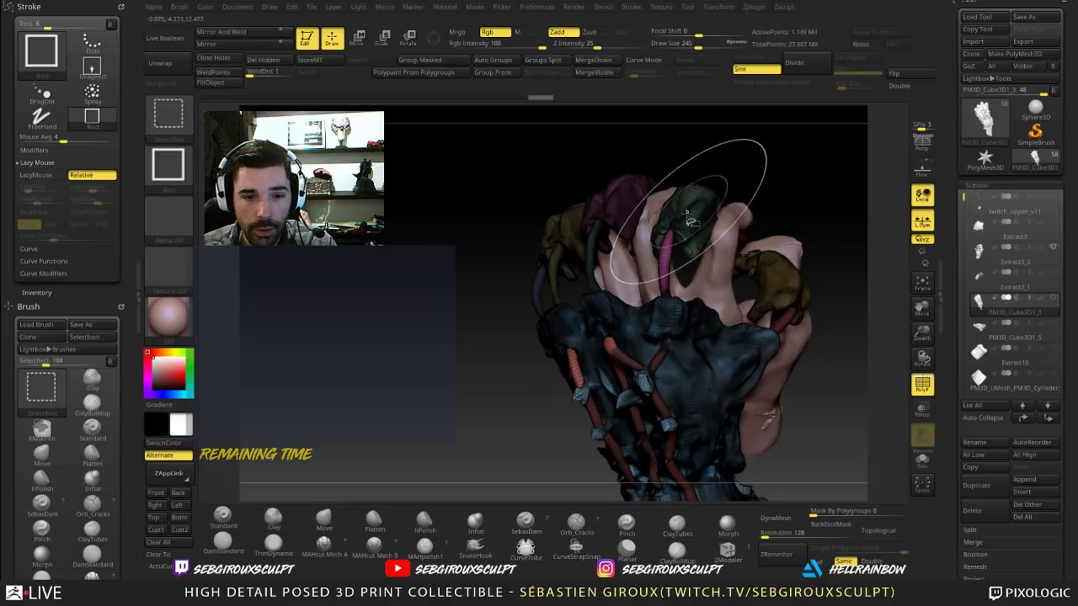
Step: Hide the finger cap polygroups and the combined hand plate so only the armour's cables remain visible
ctrl+shift+click(698, 206)
ctrl+shift+click(650, 192)
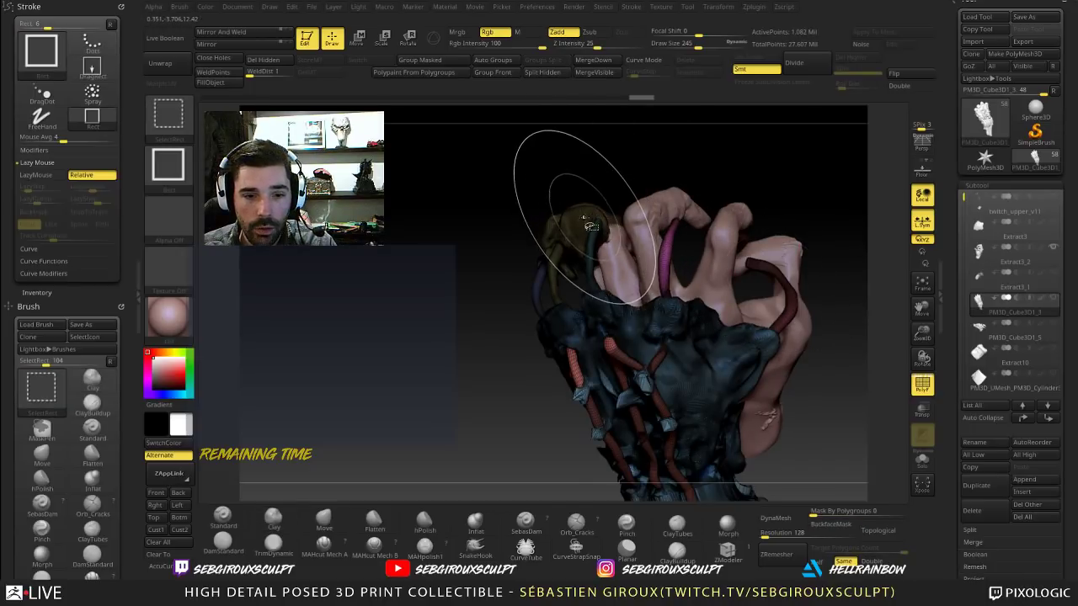
drag(583, 154, 661, 156)
mouse_move(775, 251)
mouse_down()
mouse_move(754, 243)
mouse_move(796, 266)
mouse_move(794, 230)
mouse_up()
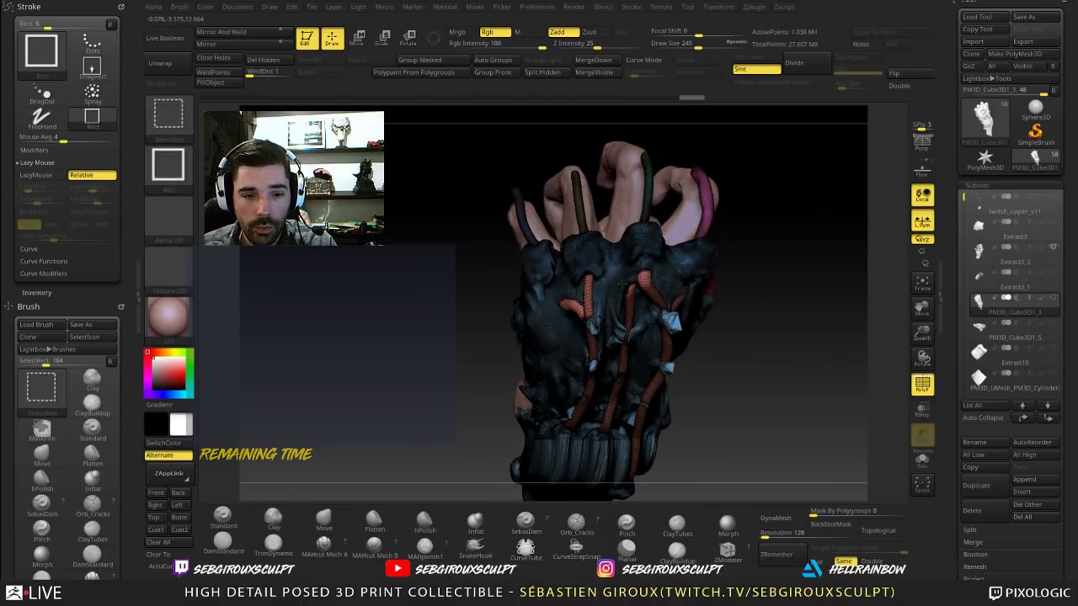
ctrl+shift+click(622, 284)
drag(801, 303, 798, 296)
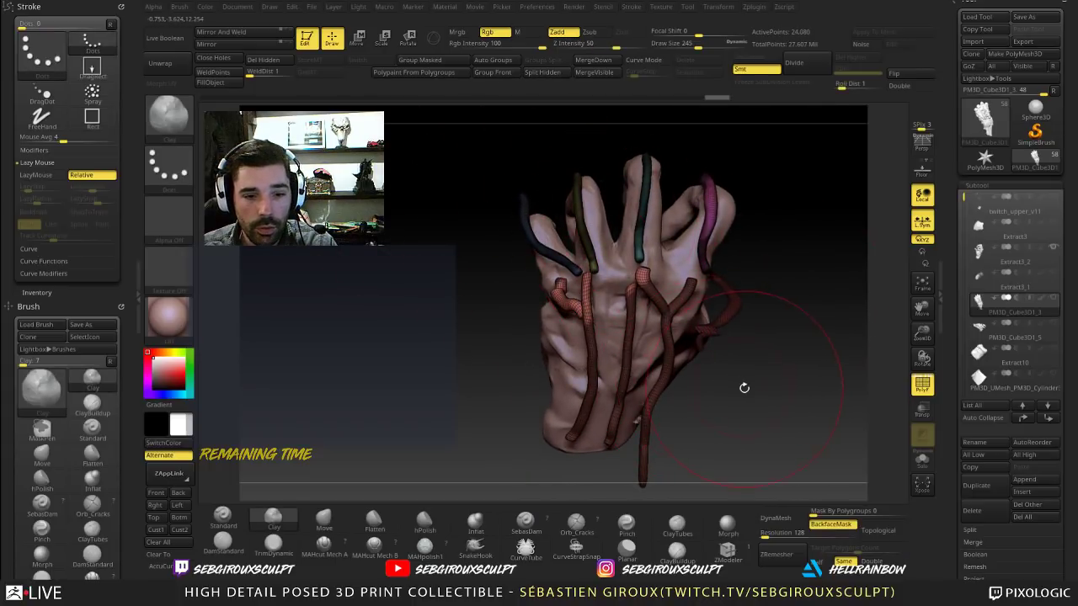
Step: Mask all the cables, merge them into one polygroup with Group Masked, and show the whole armour again
ctrl+drag(750, 394, 781, 426)
ctrl+click(795, 415)
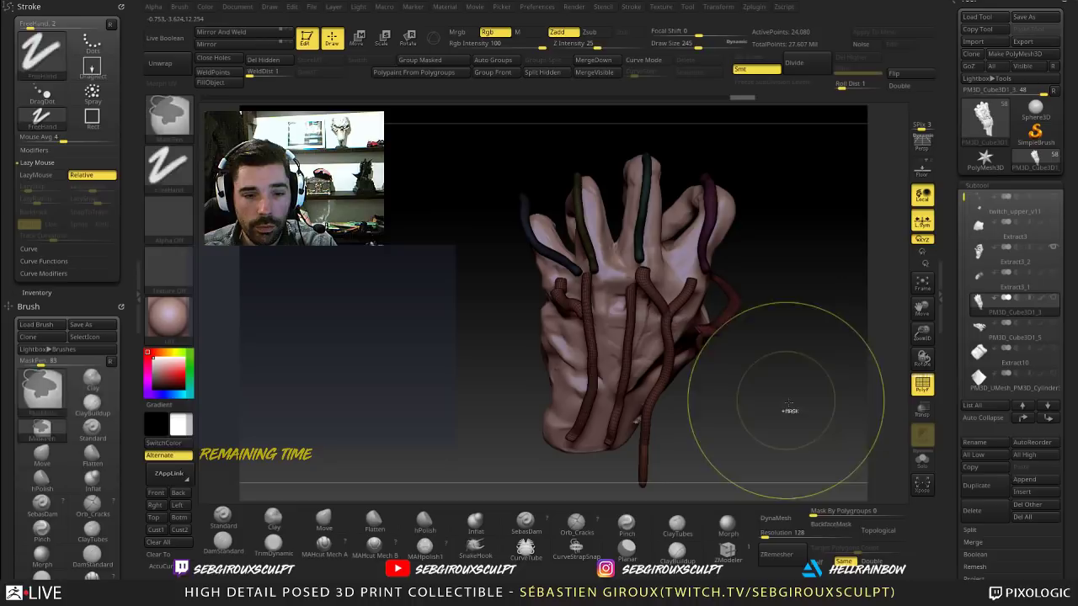
click(433, 61)
ctrl+shift+click(805, 259)
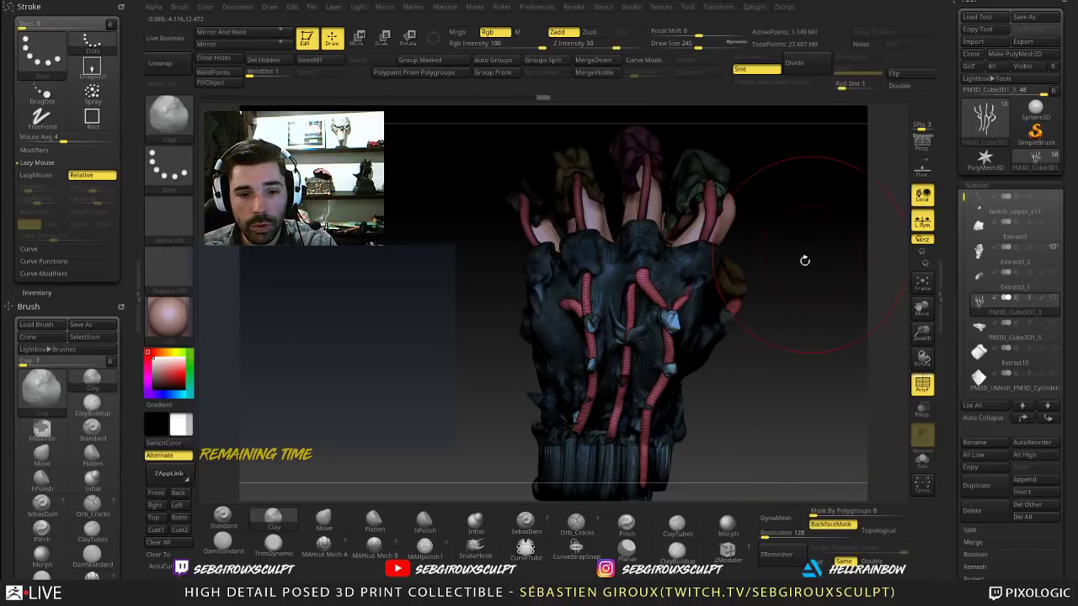
Step: Hide the thumb cap and every finger cap polygroup, keeping the hand plate and cables visible
drag(823, 279, 790, 317)
ctrl+shift+click(764, 223)
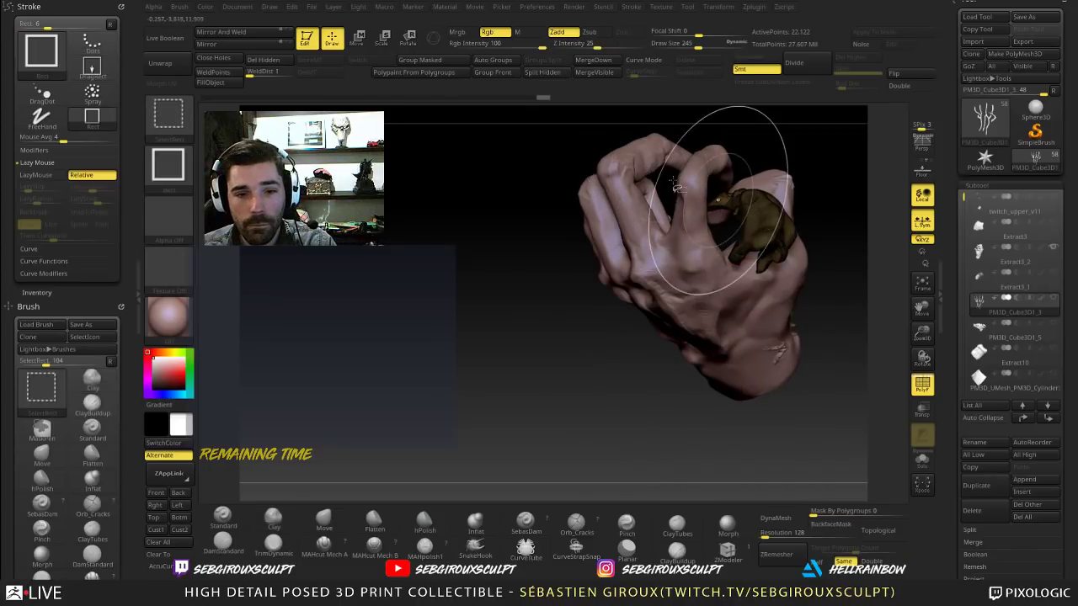
ctrl+shift+click(741, 213)
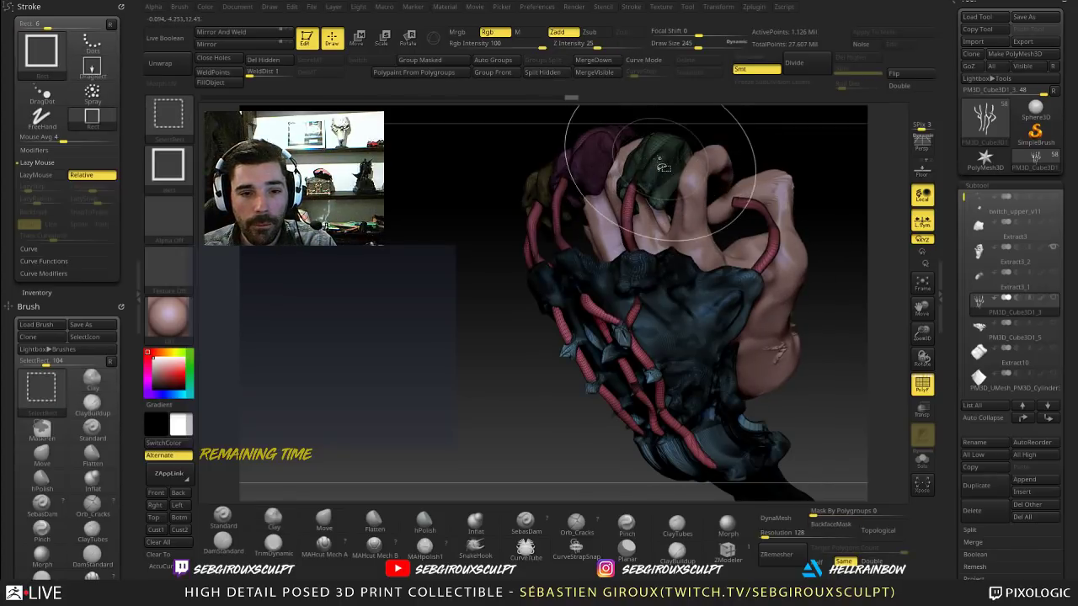
ctrl+shift+click(587, 165)
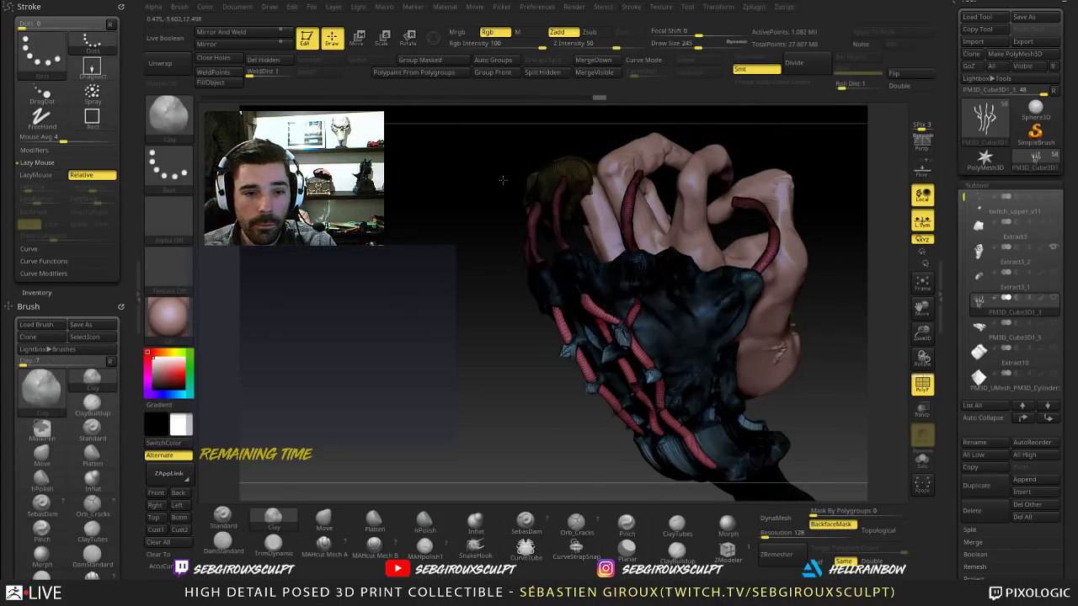
drag(499, 172, 585, 179)
ctrl+shift+click(511, 166)
ctrl+shift+click(453, 182)
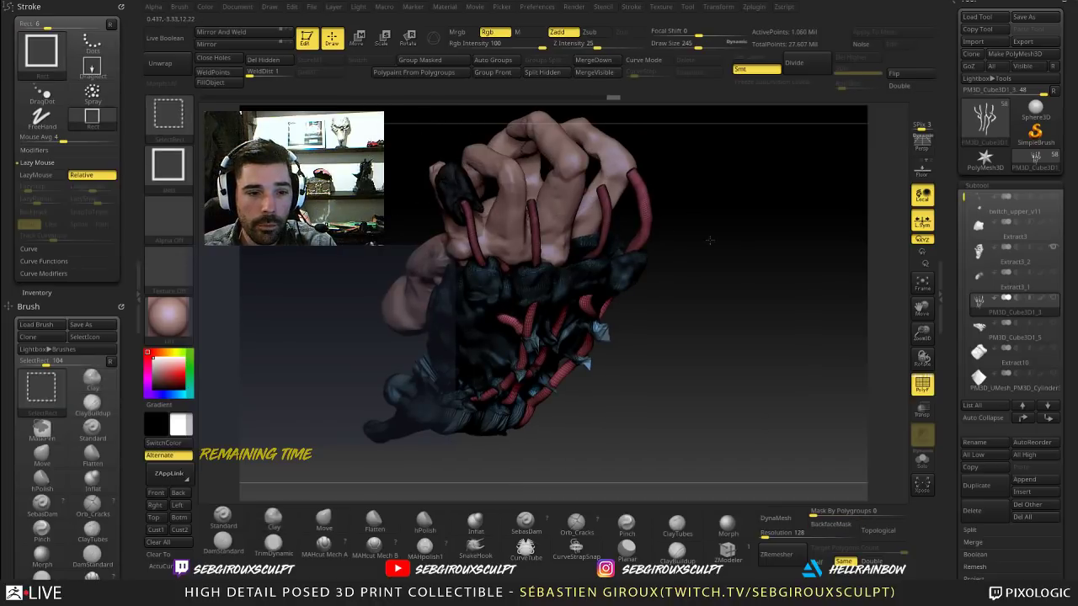
Step: Split the hidden finger caps into their own subtool with Split Hidden and show that subtool
drag(989, 523, 985, 396)
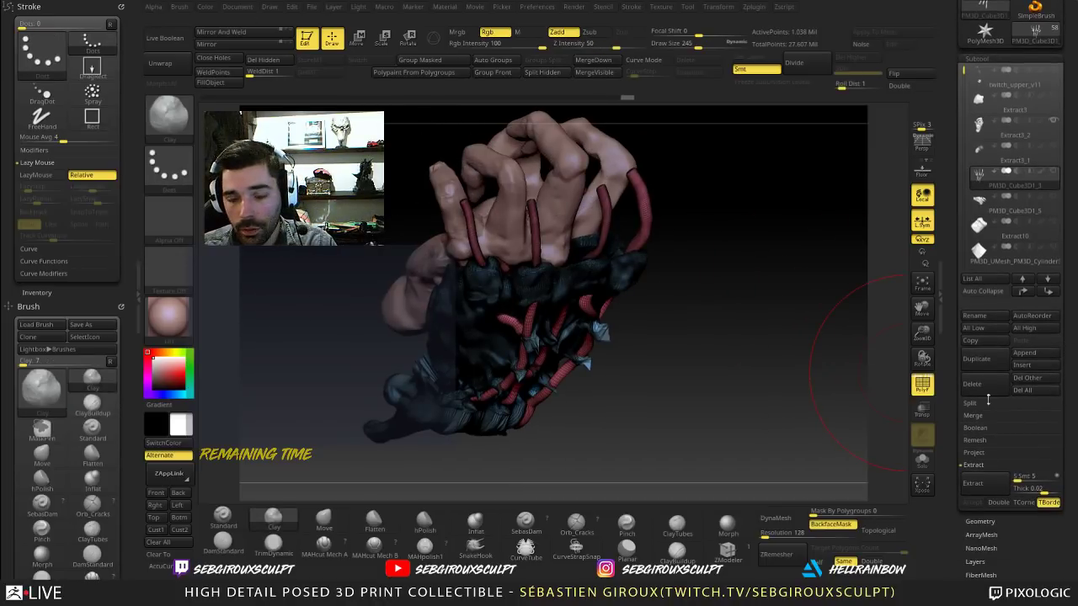
click(986, 407)
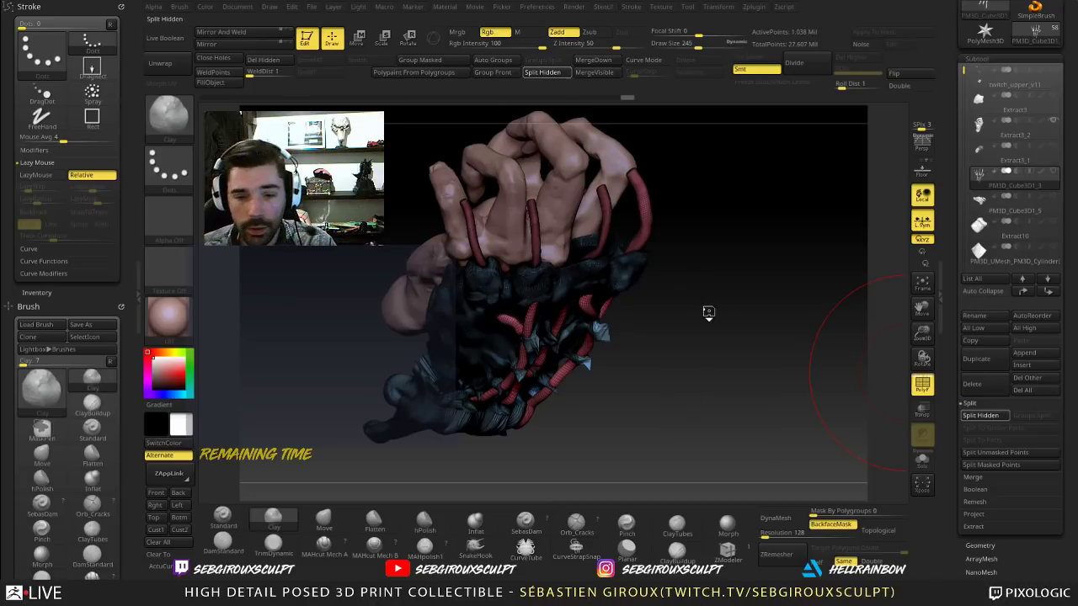
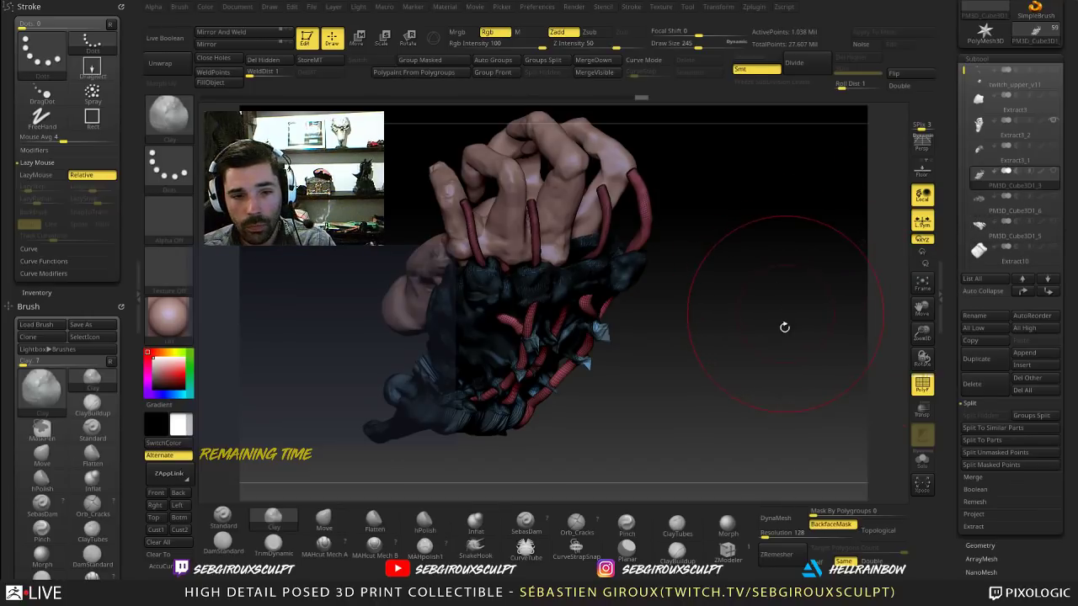
drag(785, 328, 788, 343)
mouse_move(980, 206)
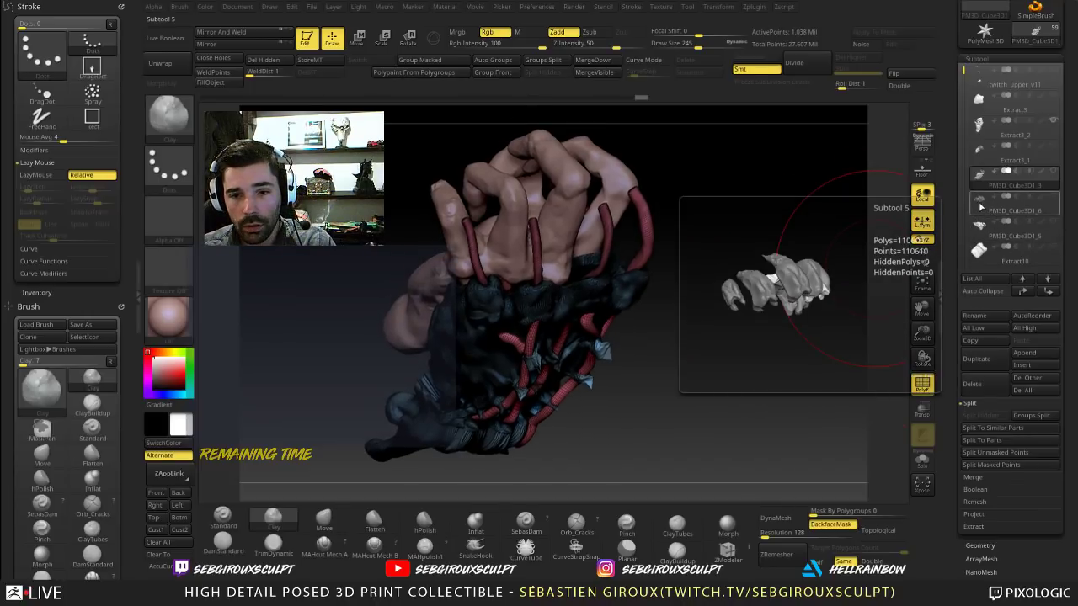
click(1055, 199)
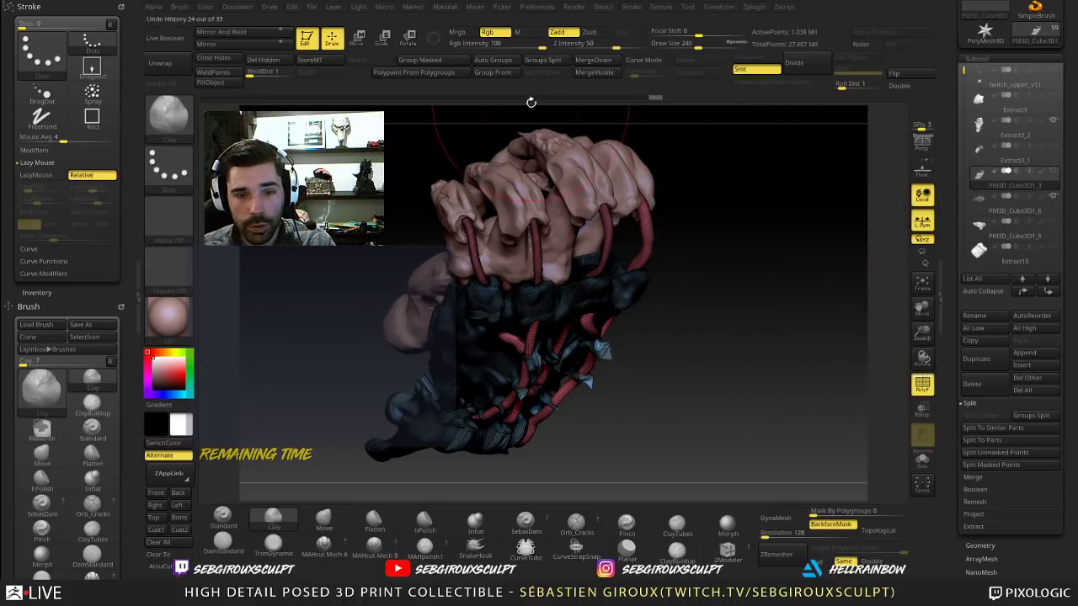
Step: Separate the hand plate and the cables into individual subtools with Groups Split, accepting the non-undoable operation
click(525, 60)
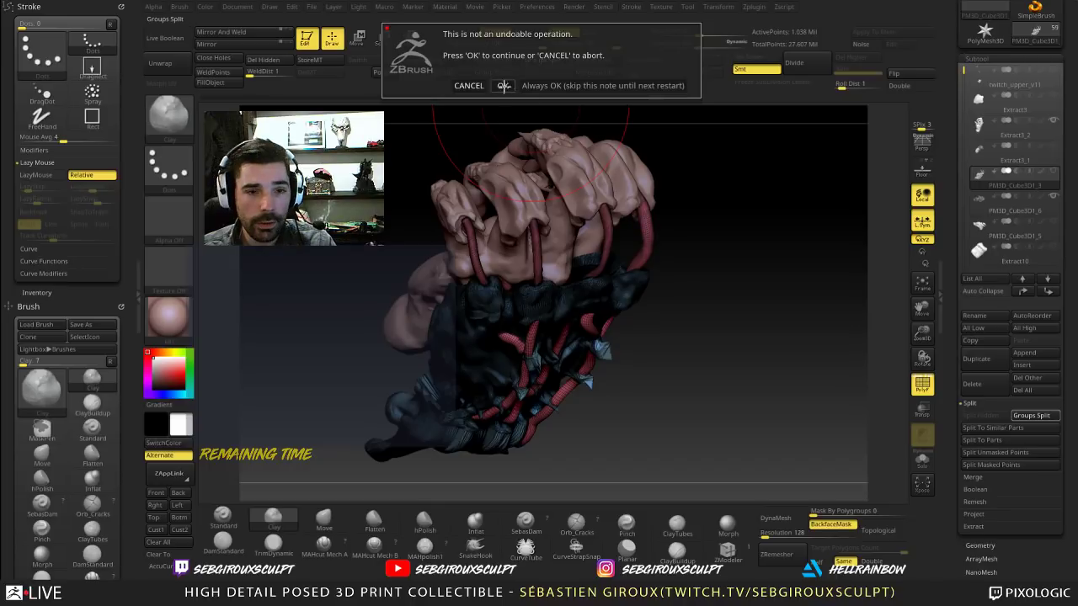
click(503, 85)
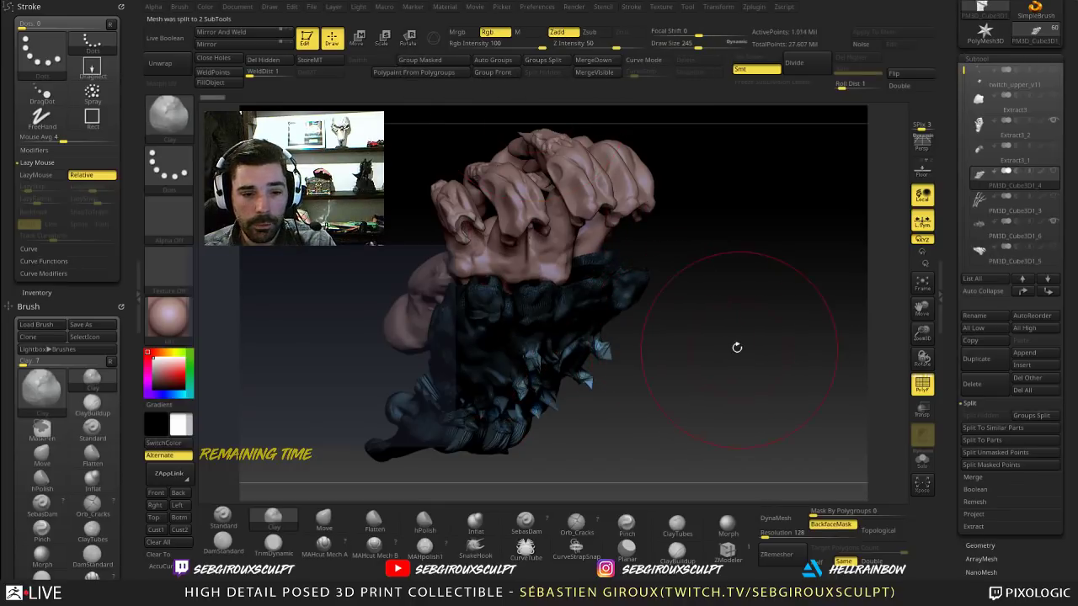
drag(736, 346, 700, 313)
Step: Switch between the newly split armour subtools to check the cables and the hand plate separately against the hand
click(975, 213)
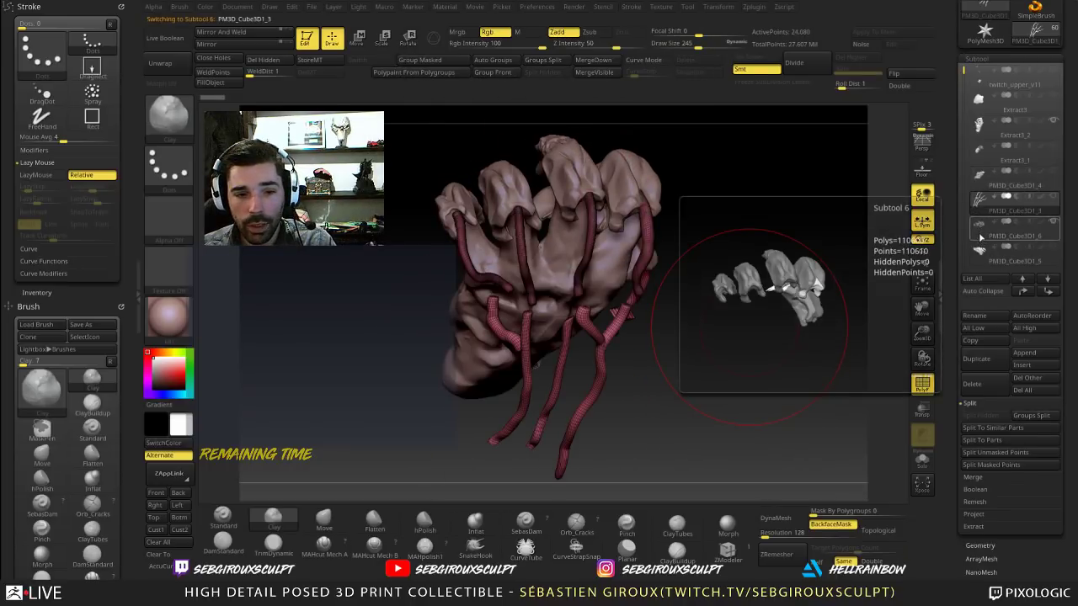
click(979, 235)
click(976, 203)
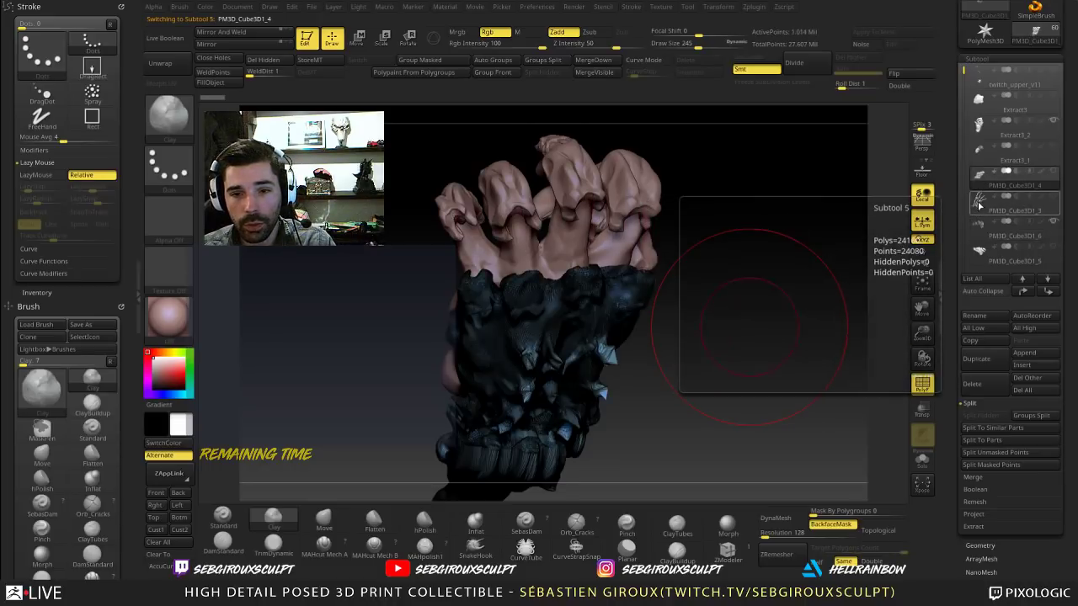
click(977, 203)
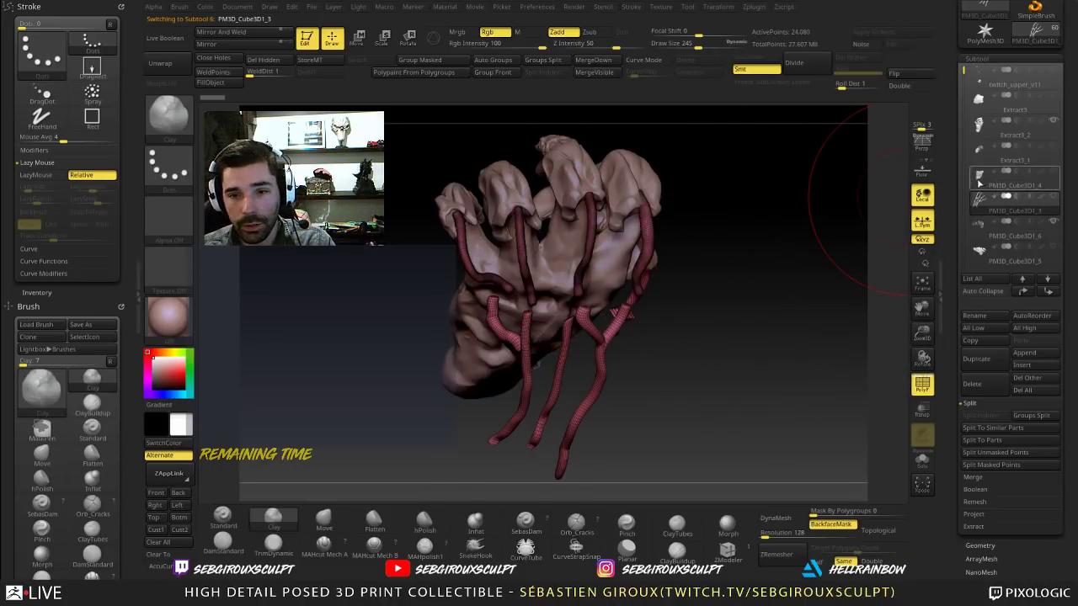
mouse_move(726, 167)
mouse_down()
mouse_move(714, 242)
mouse_move(692, 288)
mouse_move(762, 297)
mouse_move(750, 322)
mouse_move(721, 325)
mouse_move(759, 316)
mouse_up()
Step: Make the finger caps subtool active and show the PM3D_Cube3D1_3 cables subtool alongside it
alt+click(546, 251)
mouse_move(656, 293)
mouse_down()
mouse_move(654, 317)
mouse_move(645, 238)
mouse_move(649, 252)
mouse_move(726, 308)
mouse_move(698, 298)
mouse_move(701, 352)
mouse_move(678, 374)
mouse_move(666, 358)
mouse_move(665, 289)
mouse_move(694, 198)
mouse_move(779, 185)
mouse_up()
drag(962, 89, 961, 83)
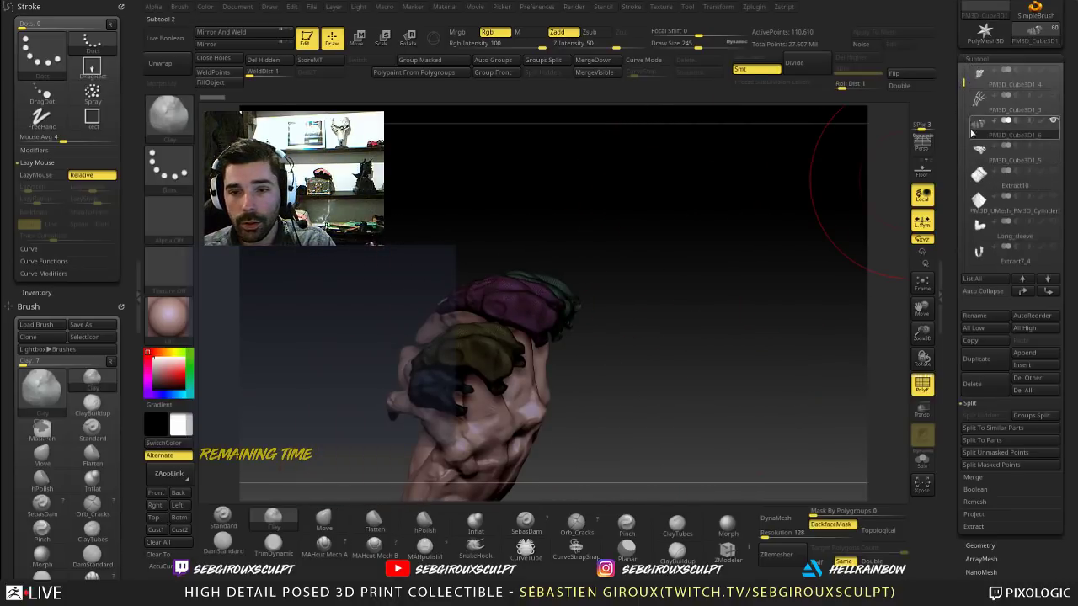
mouse_move(980, 112)
click(1057, 99)
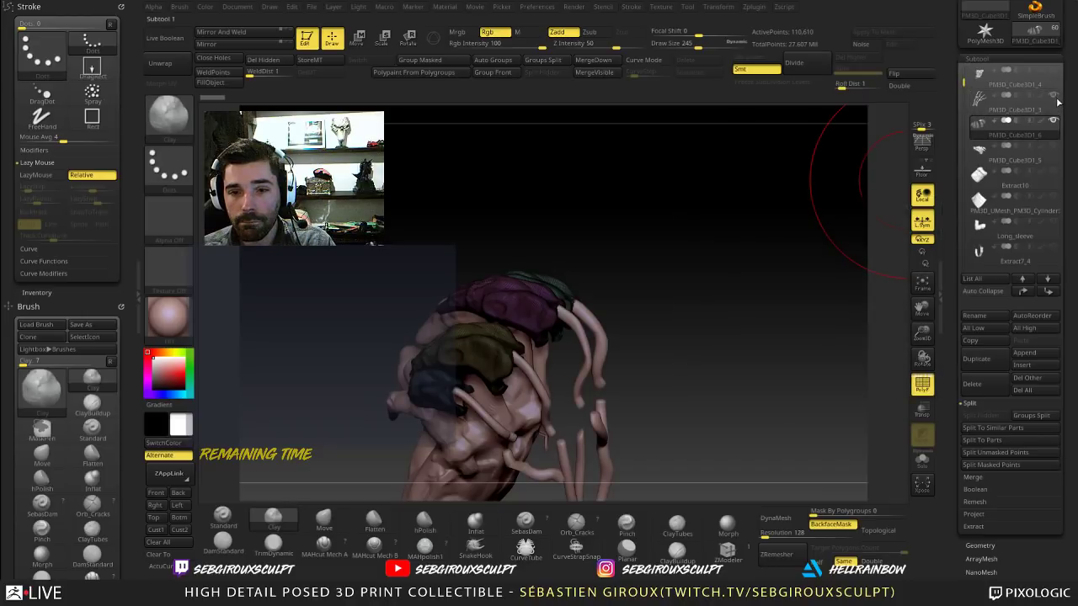
Step: Hide the cables subtool, briefly check the hand plate, and isolate the purple finger cap with its mask cleared
click(1056, 100)
click(1056, 73)
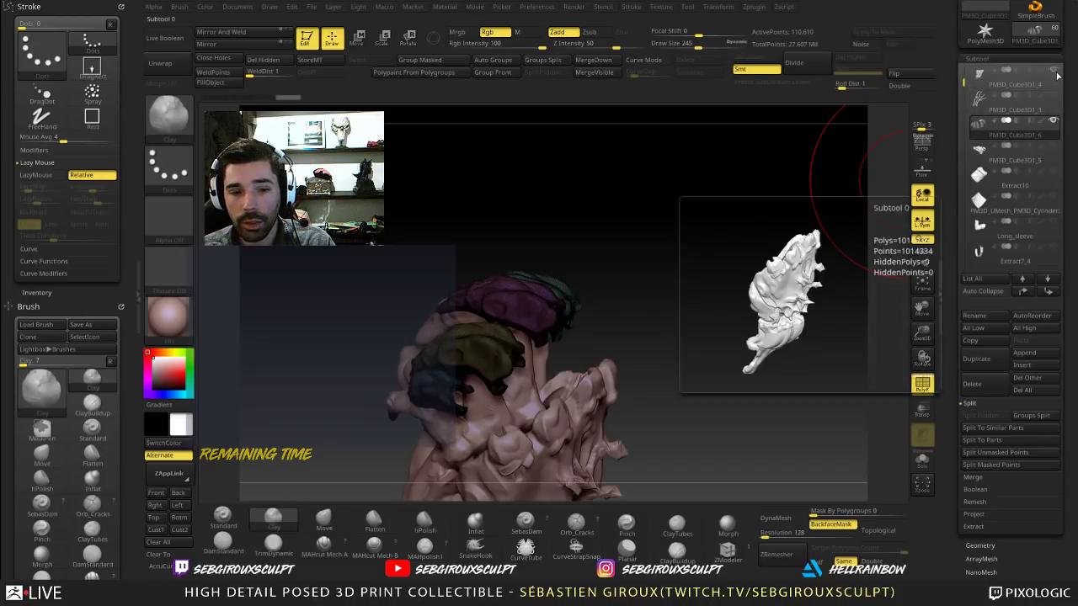
click(1056, 73)
drag(749, 241, 522, 313)
mouse_move(679, 338)
mouse_down()
mouse_move(738, 327)
mouse_move(631, 337)
mouse_move(738, 333)
mouse_move(714, 339)
mouse_move(719, 358)
mouse_up()
ctrl+shift+click(535, 307)
ctrl+click(714, 339)
Step: Move and rotate the isolated purple cap onto the hand's middle finger using the transpose line
key(e)
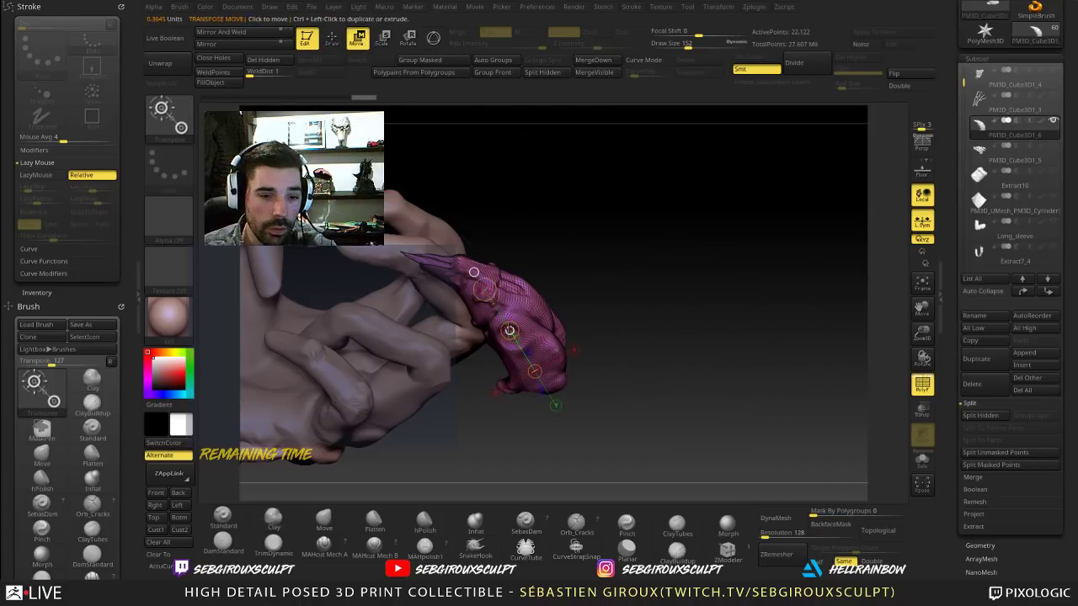
drag(510, 330, 430, 278)
drag(566, 266, 531, 263)
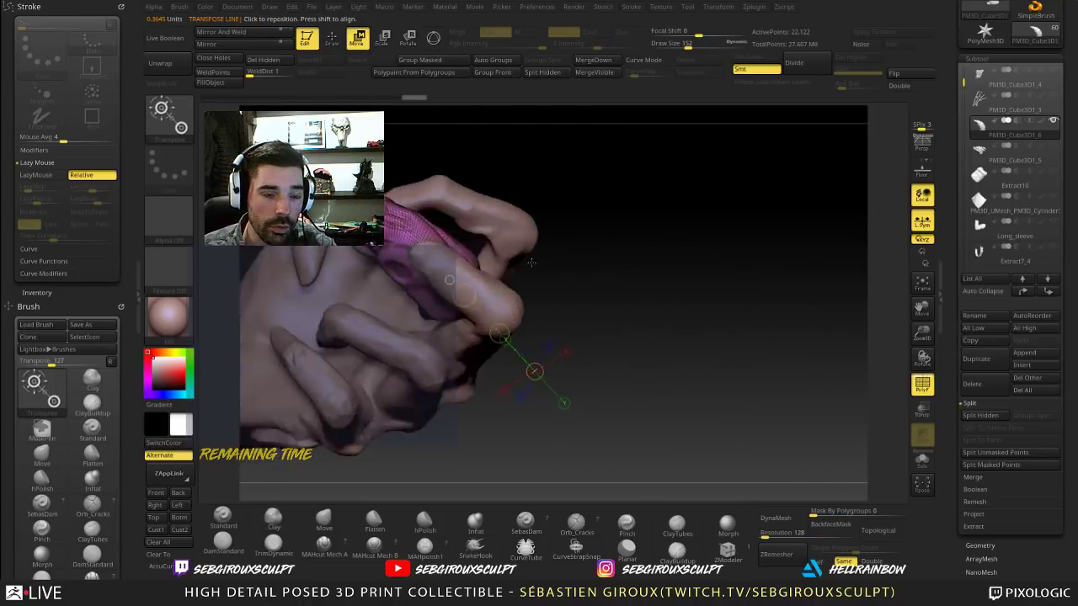
right_drag(531, 263, 492, 267)
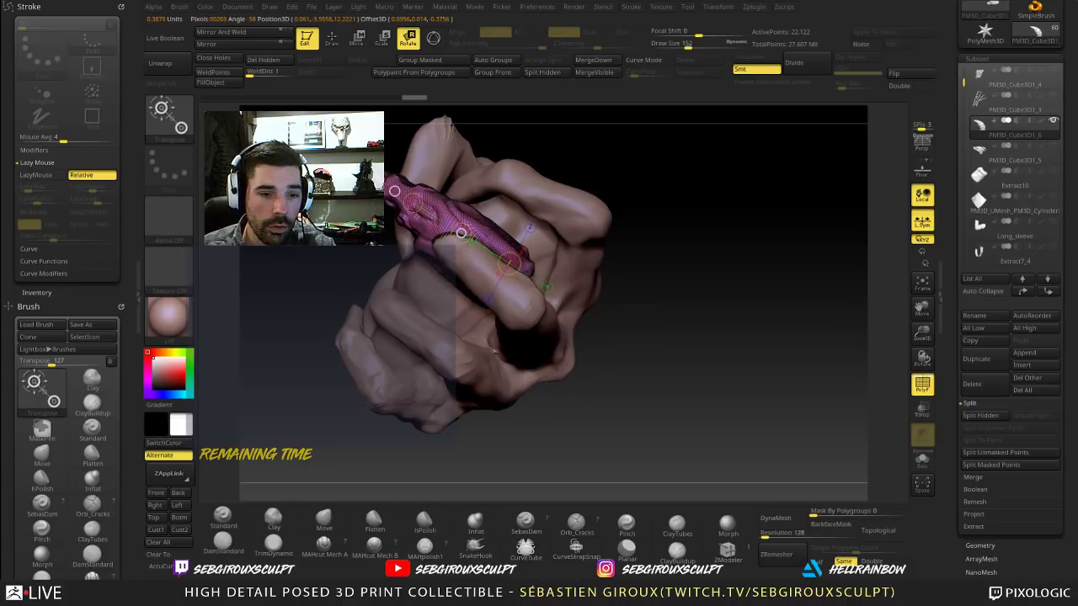
right_drag(492, 278, 619, 261)
key(w)
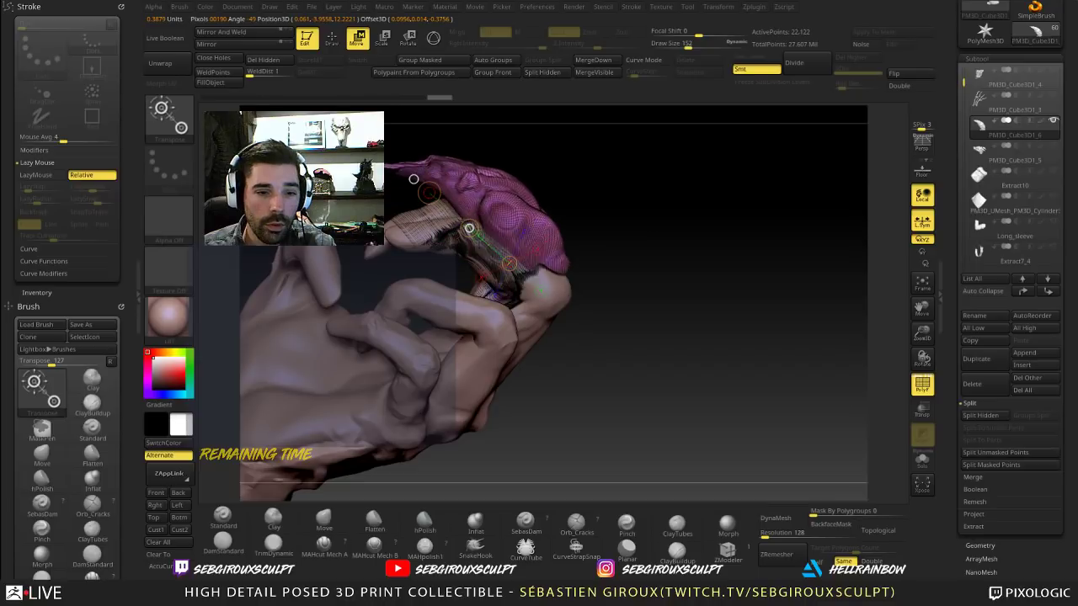
mouse_move(608, 204)
mouse_down()
mouse_move(604, 228)
mouse_move(608, 207)
mouse_move(608, 219)
mouse_move(619, 215)
mouse_up()
Step: Rotate the purple cap so its length follows the direction of the middle finger from the front and side
key(r)
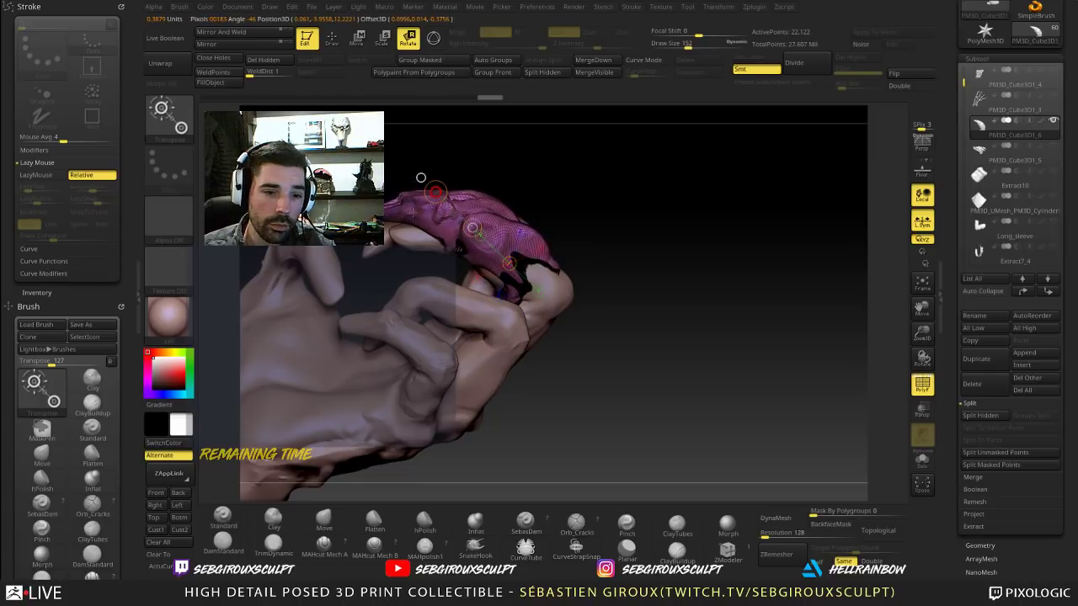
right_drag(421, 178, 450, 170)
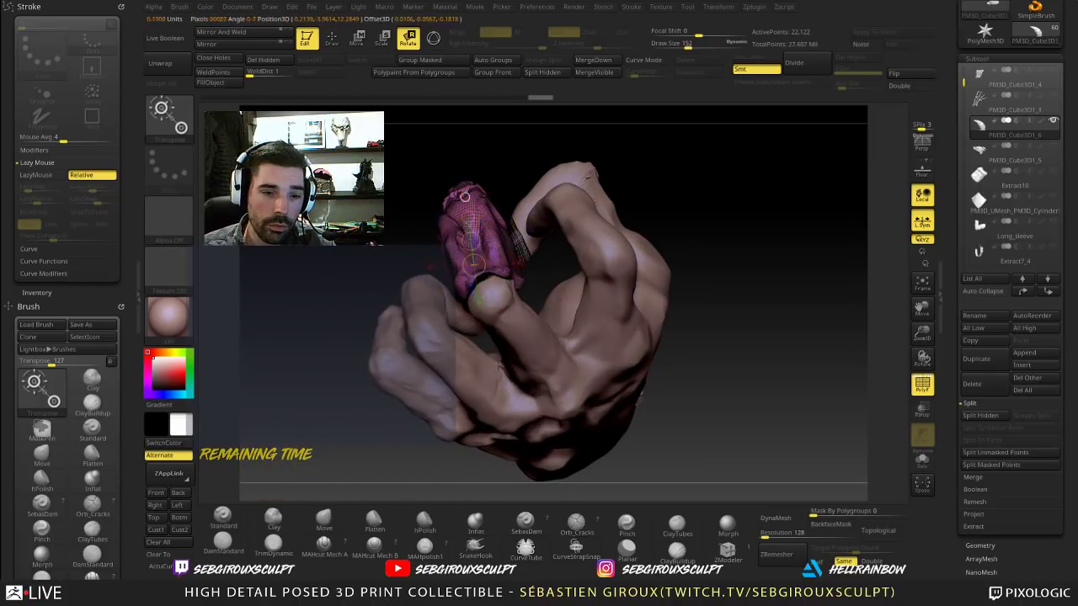
drag(457, 165, 545, 143)
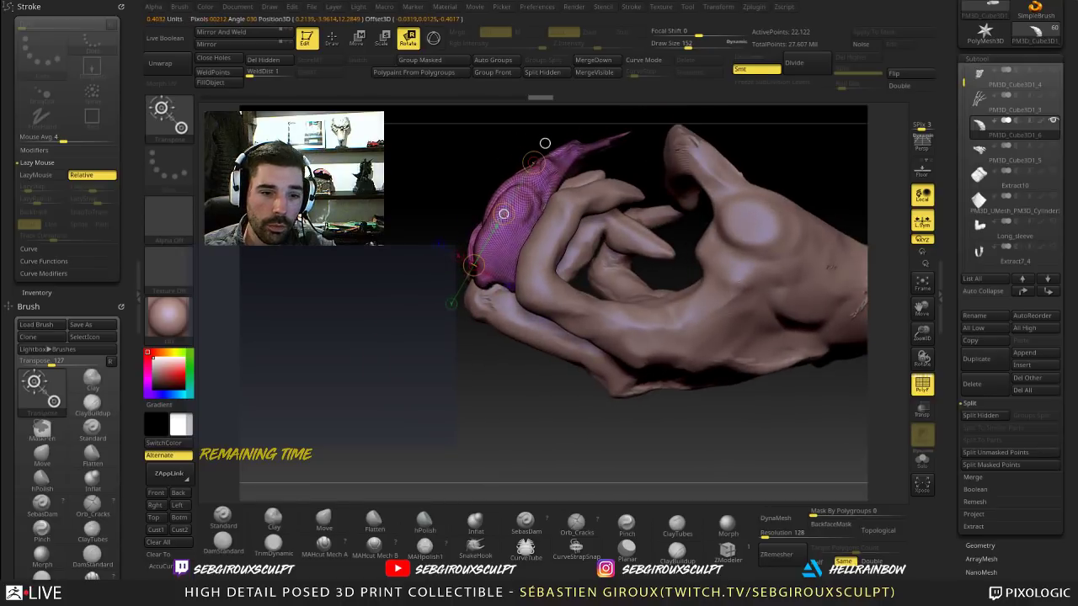
right_drag(503, 214, 588, 221)
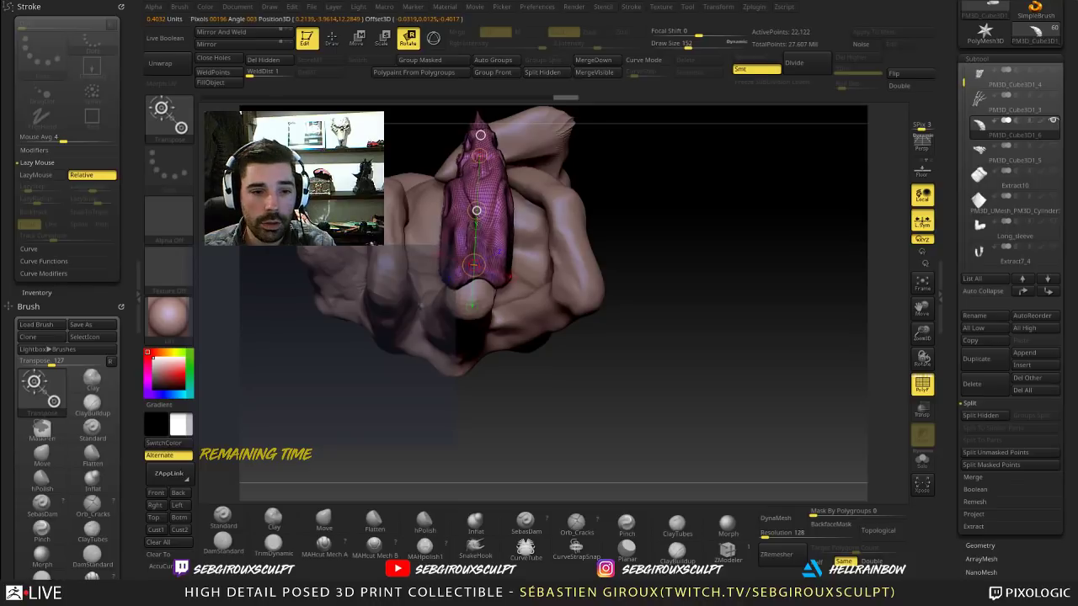
drag(641, 238, 609, 246)
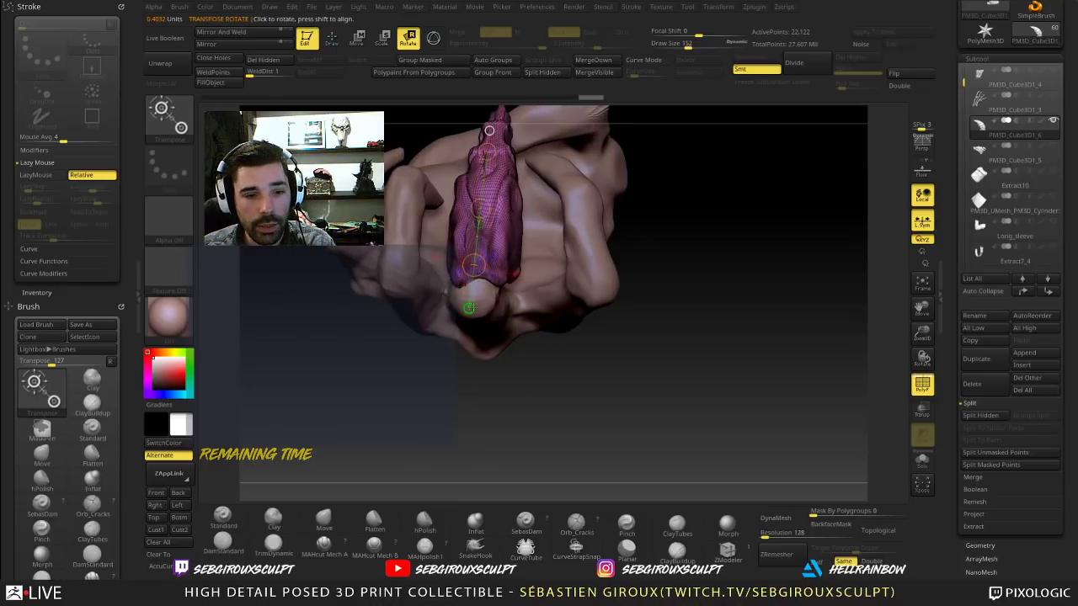
drag(474, 266, 472, 265)
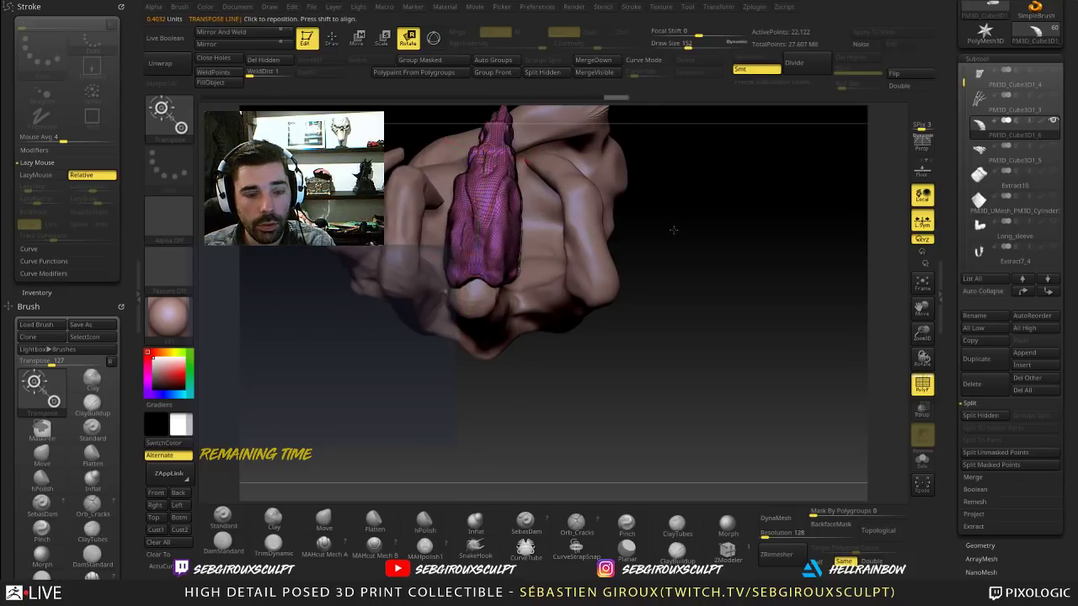
Step: Reverse the transpose line along the purple cap and fine-tune its tilt over the bent middle finger
drag(674, 229, 610, 234)
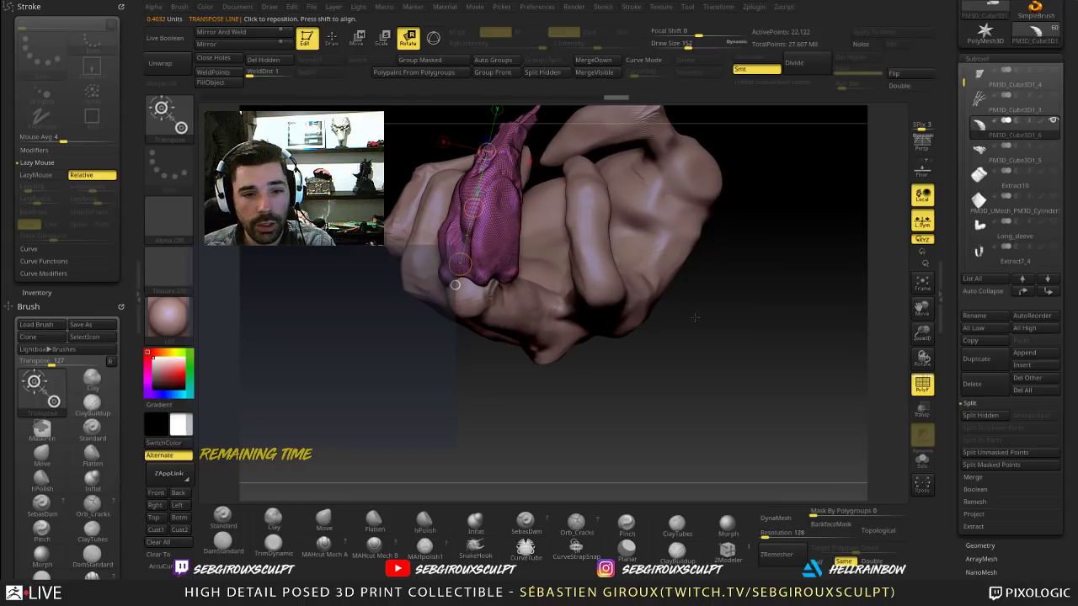
drag(695, 318, 683, 318)
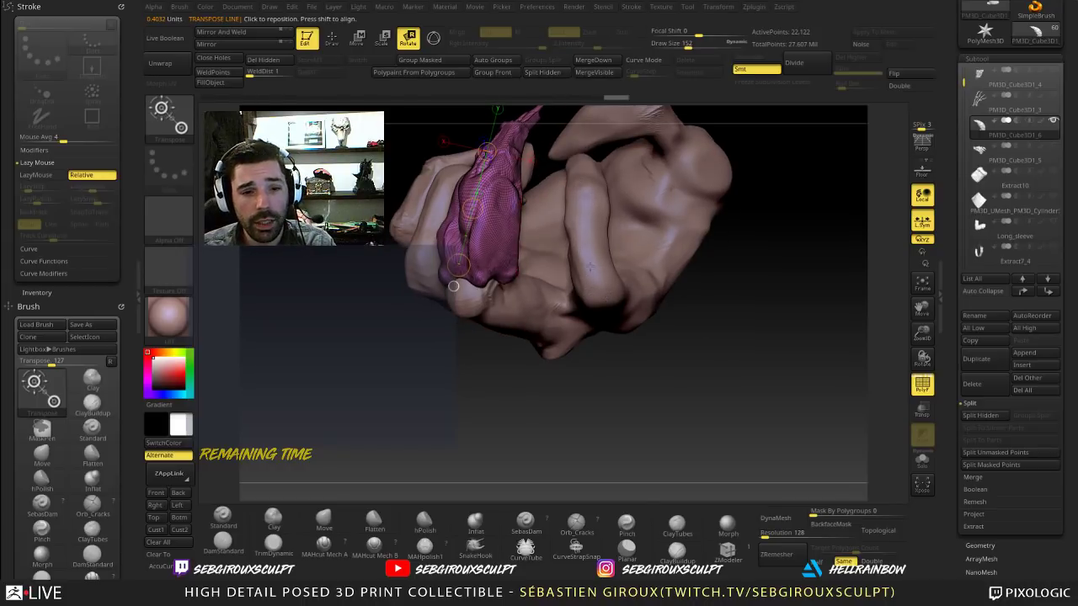
mouse_move(665, 367)
mouse_down()
mouse_move(528, 375)
mouse_move(655, 378)
mouse_up()
drag(670, 195, 633, 225)
right_drag(631, 225, 493, 216)
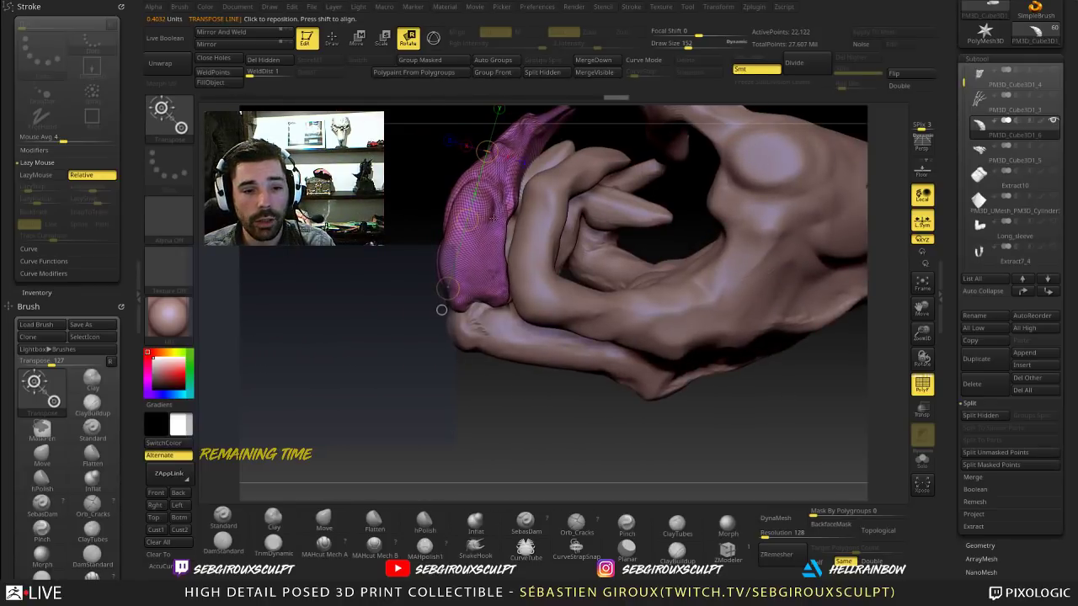
right_drag(416, 213, 425, 215)
Step: Adjust the purple cap's inner side around the finger with the Move brush, reducing the draw size to 138
key(q)
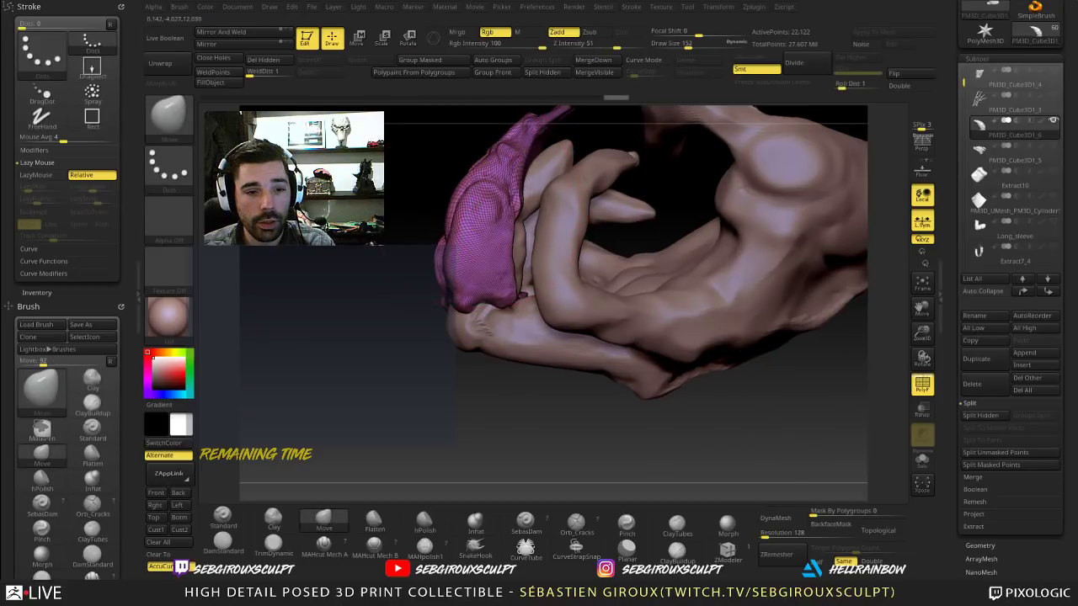
drag(498, 209, 486, 204)
key(space)
drag(524, 237, 530, 236)
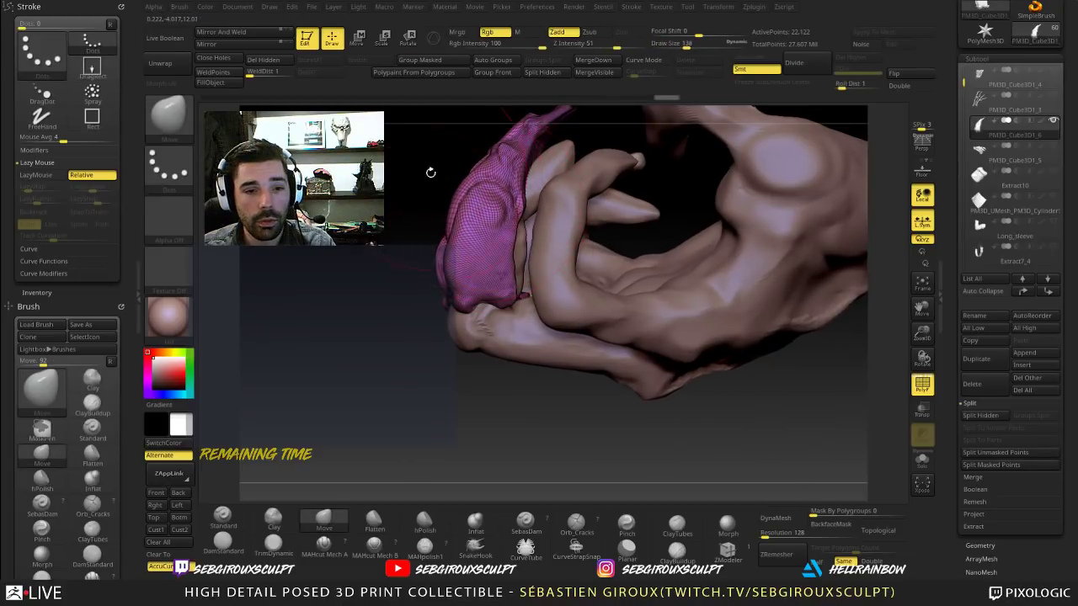
mouse_move(431, 172)
mouse_down()
mouse_move(434, 160)
mouse_move(408, 247)
mouse_up()
Step: Mask the pointed tip and upper part of the purple cap, then invert the mask to protect the lower part
mouse_move(551, 190)
ctrl+mouse_down()
mouse_move(481, 240)
mouse_move(508, 213)
ctrl+mouse_up()
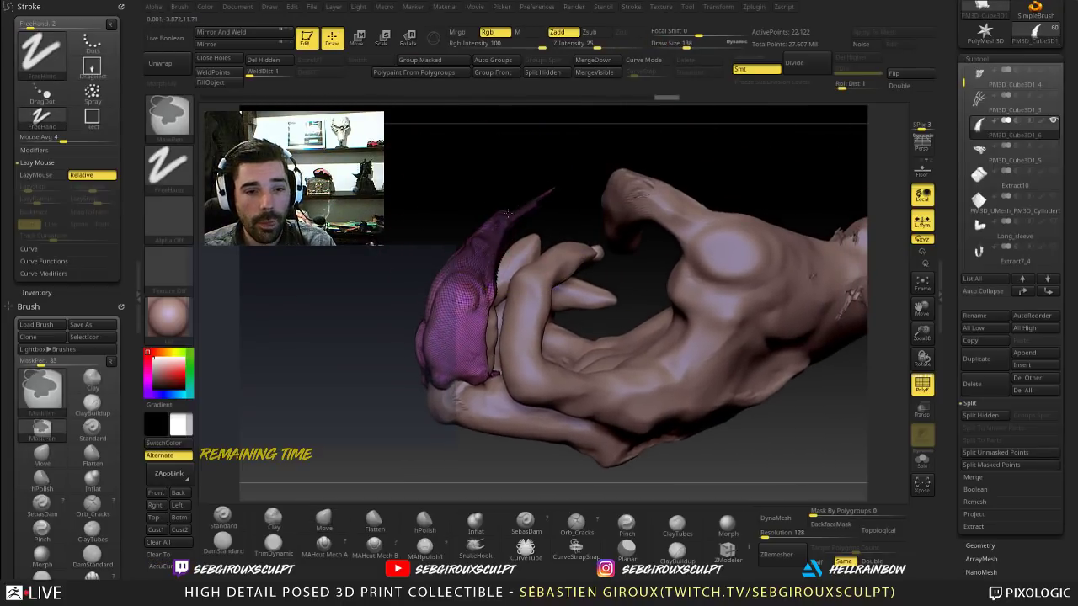
mouse_move(421, 195)
mouse_down()
mouse_move(602, 228)
mouse_move(618, 241)
mouse_up()
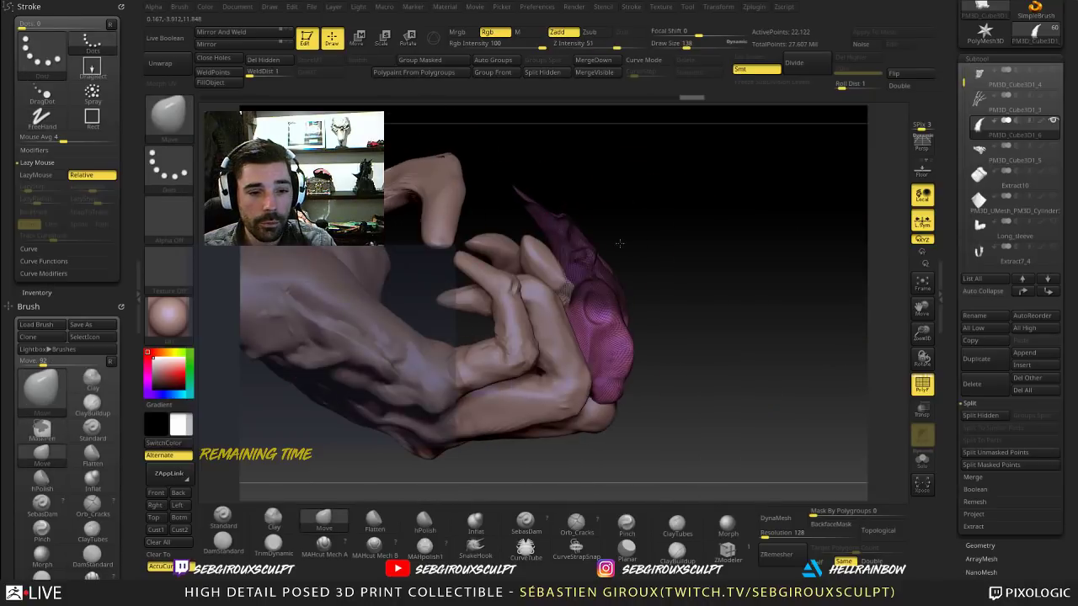
mouse_move(561, 293)
ctrl+mouse_down()
mouse_move(589, 283)
mouse_move(617, 330)
ctrl+mouse_up()
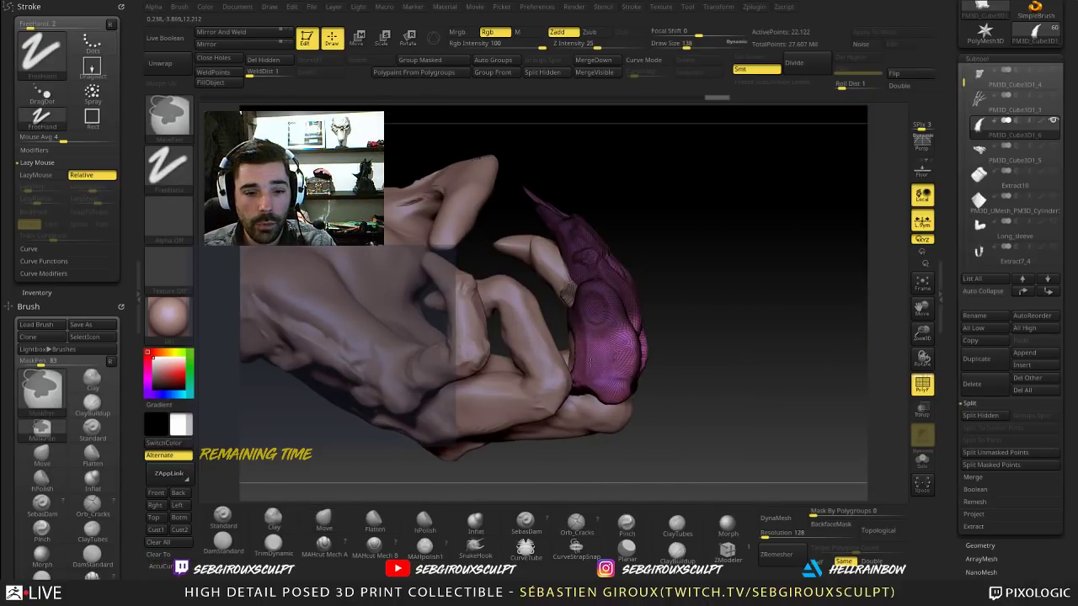
ctrl+click(696, 304)
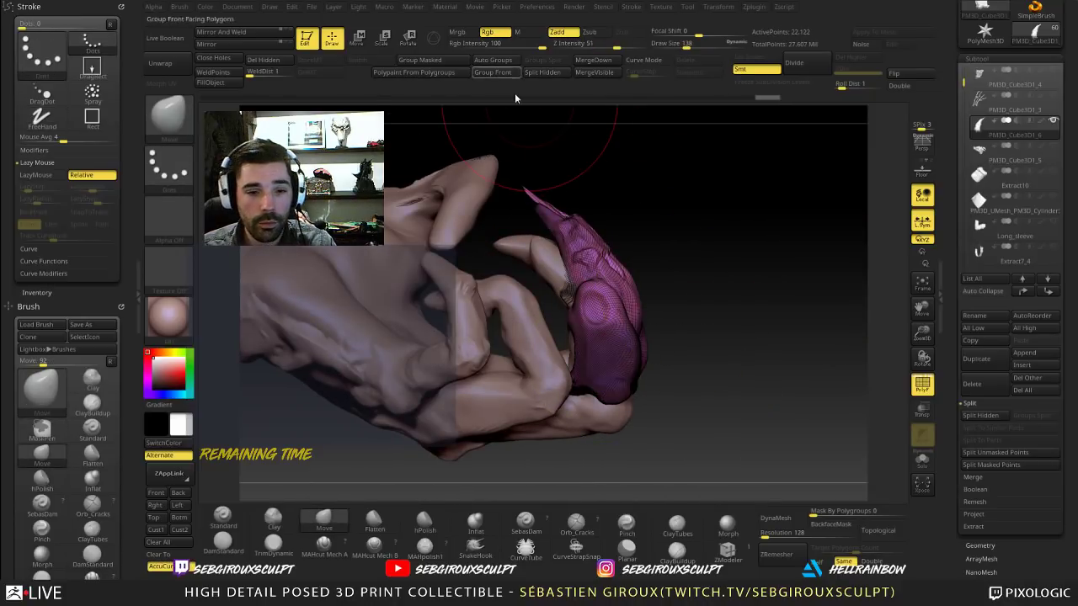
Step: Rotate the unmasked upper part of the purple cap to follow the bend of the fingertip
click(406, 38)
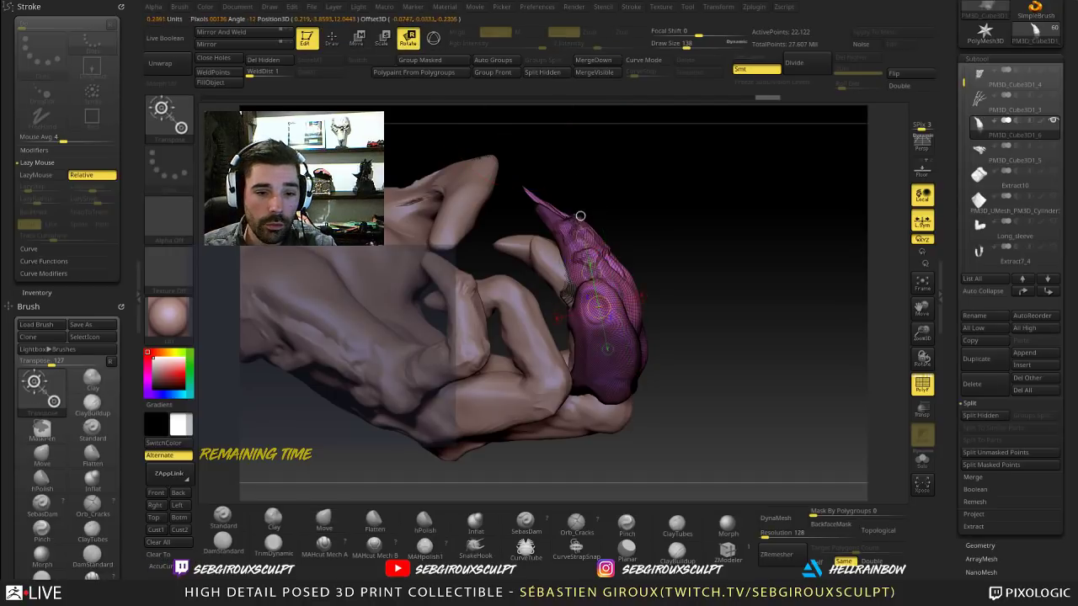
drag(674, 234, 552, 240)
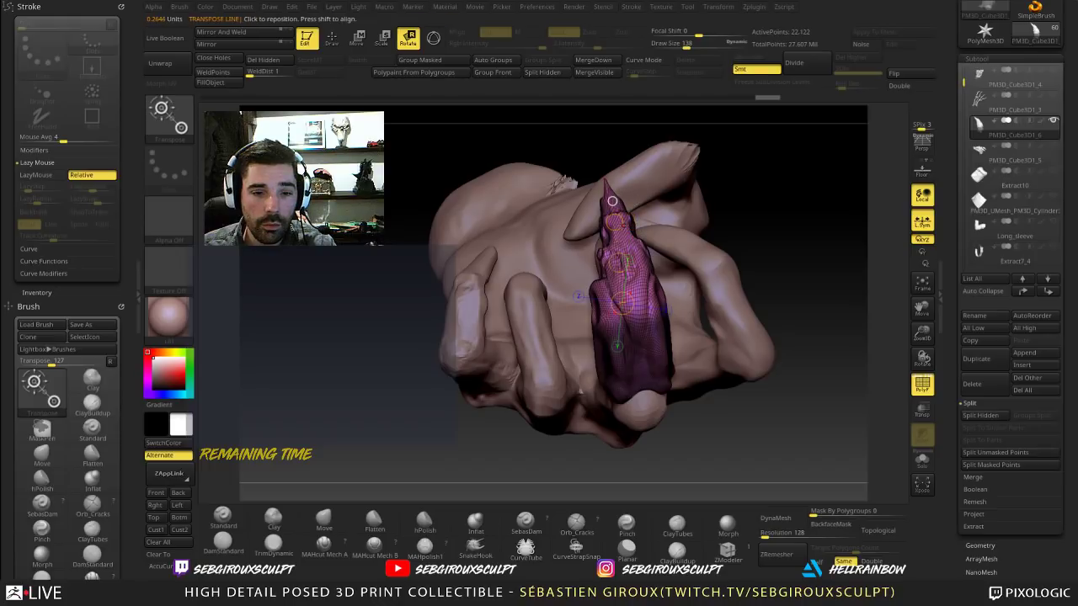
drag(726, 192, 810, 183)
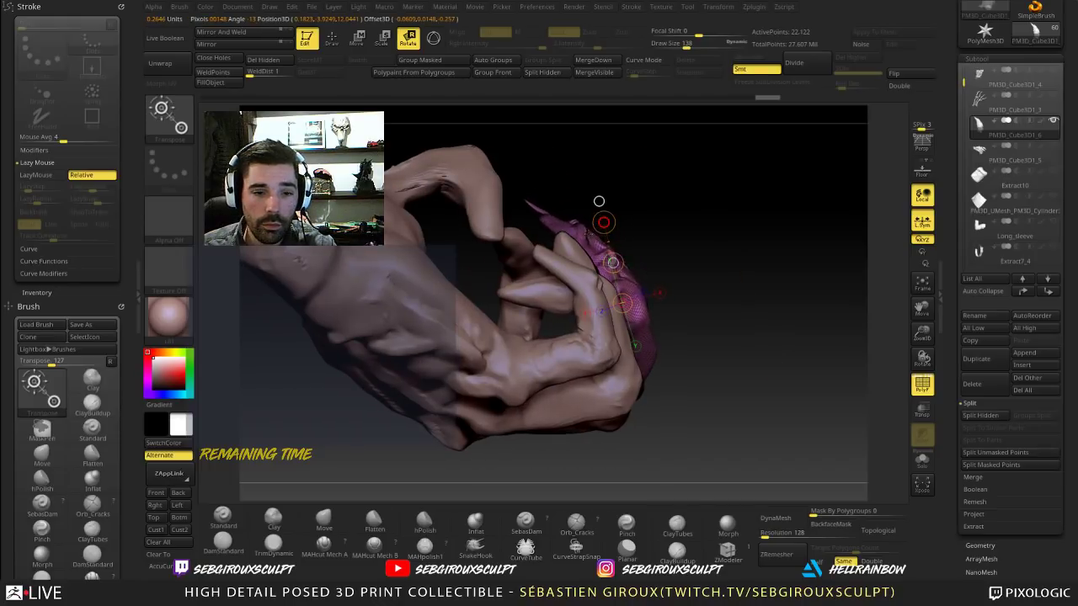
drag(699, 241, 628, 243)
key(w)
key(r)
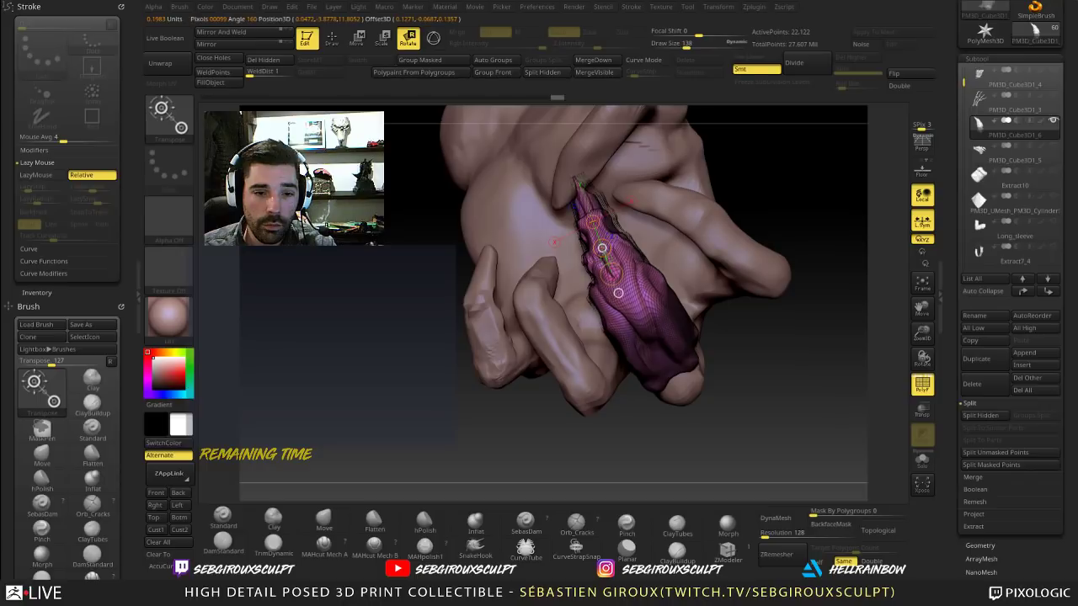
Step: Reposition the purple cap's unmasked upper part over the fingertip, checking the fit from several sides
drag(792, 198, 859, 188)
key(w)
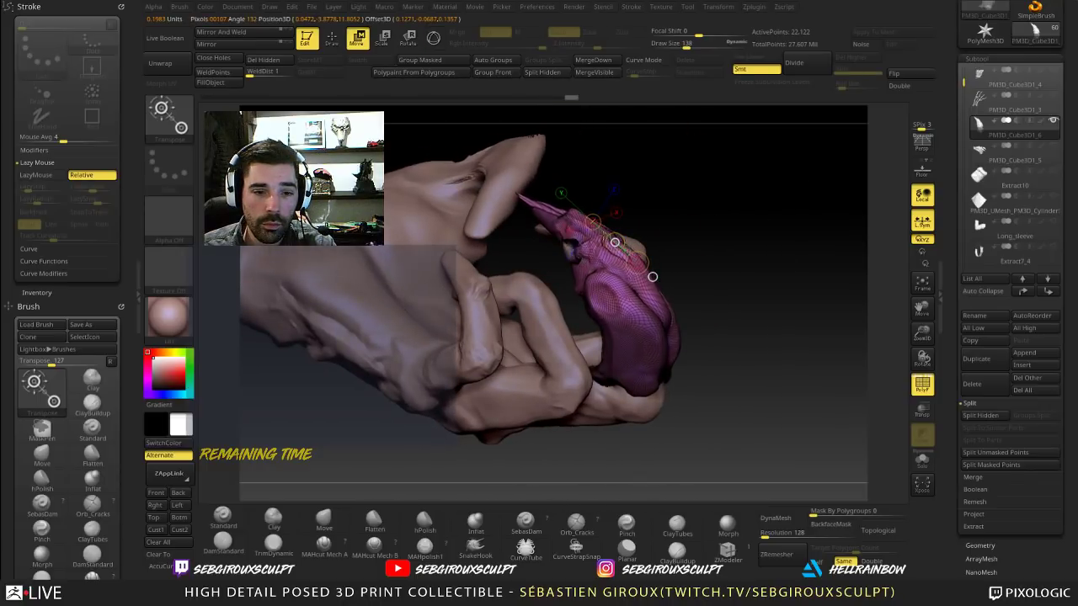
drag(708, 210, 603, 244)
mouse_move(545, 217)
mouse_down()
mouse_move(493, 211)
mouse_move(578, 201)
mouse_move(501, 240)
mouse_move(552, 202)
mouse_move(699, 258)
mouse_move(727, 231)
mouse_move(715, 329)
mouse_up()
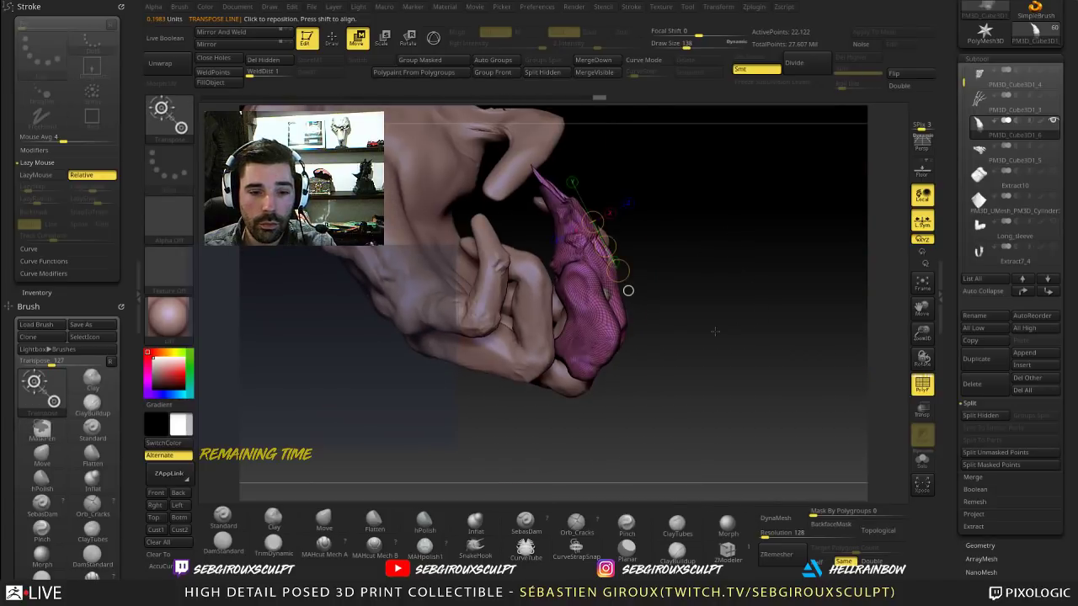
Step: Show all the finger caps again and clear the mask on the finger caps subtool
key(q)
ctrl+shift+click(581, 392)
key(w)
drag(829, 349, 782, 335)
ctrl+shift+click(782, 335)
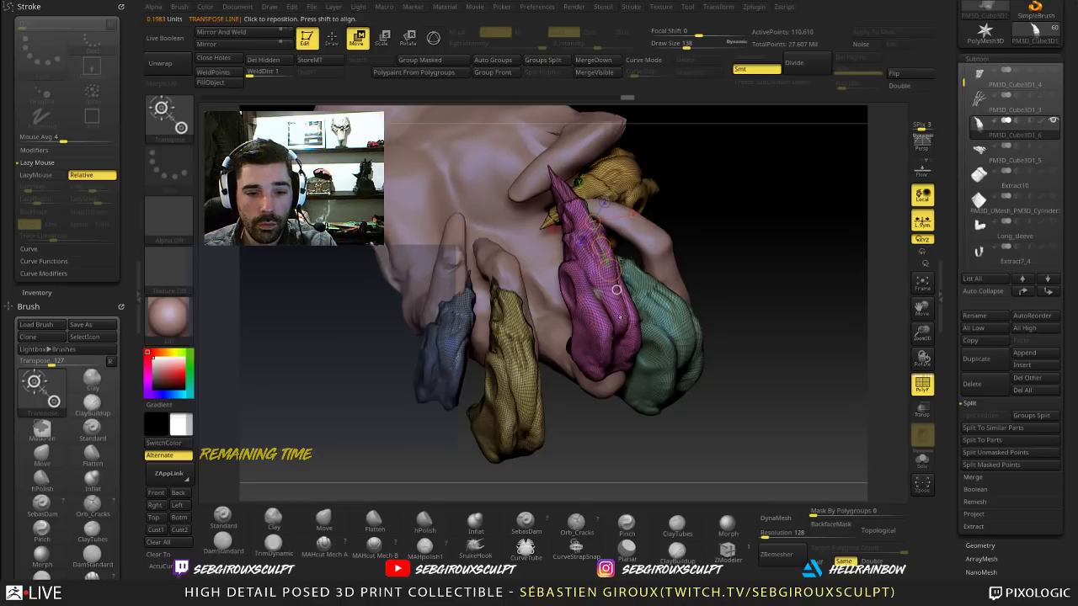
ctrl+click(620, 317)
key(q)
ctrl+drag(804, 277, 811, 304)
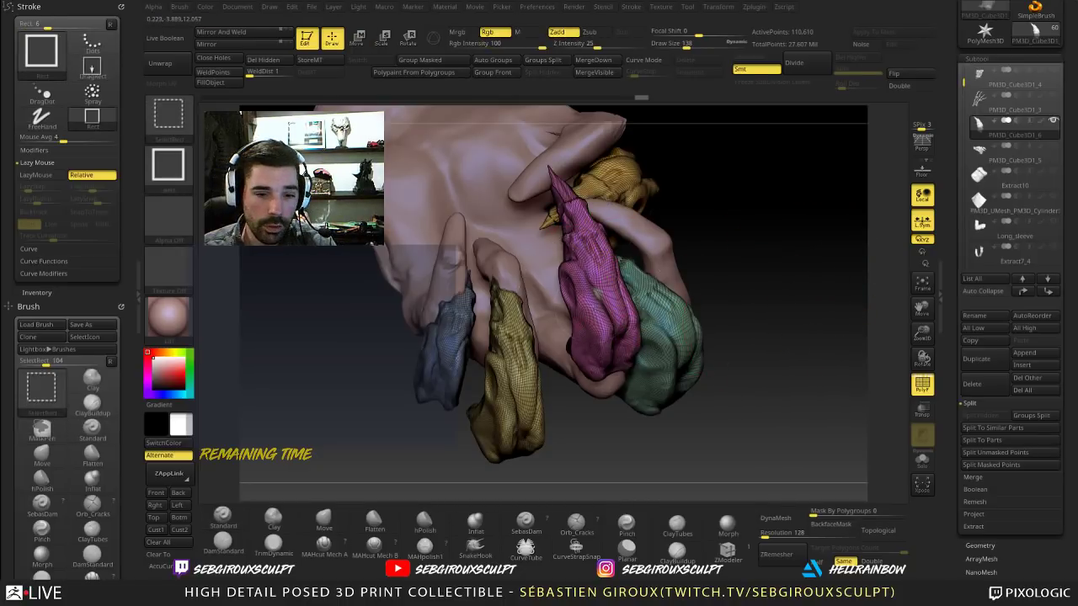
Step: Isolate the purple cap and the matching finger polygroup of Extract3_2, then make the finger caps subtool active again
ctrl+shift+click(606, 294)
alt+click(533, 301)
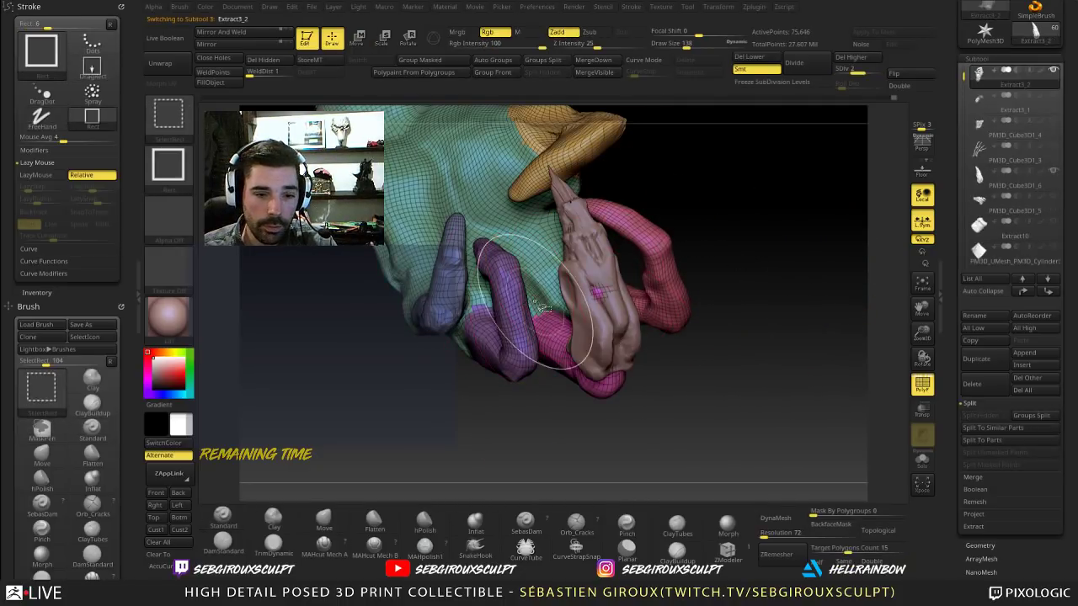
ctrl+shift+click(553, 335)
alt+click(608, 310)
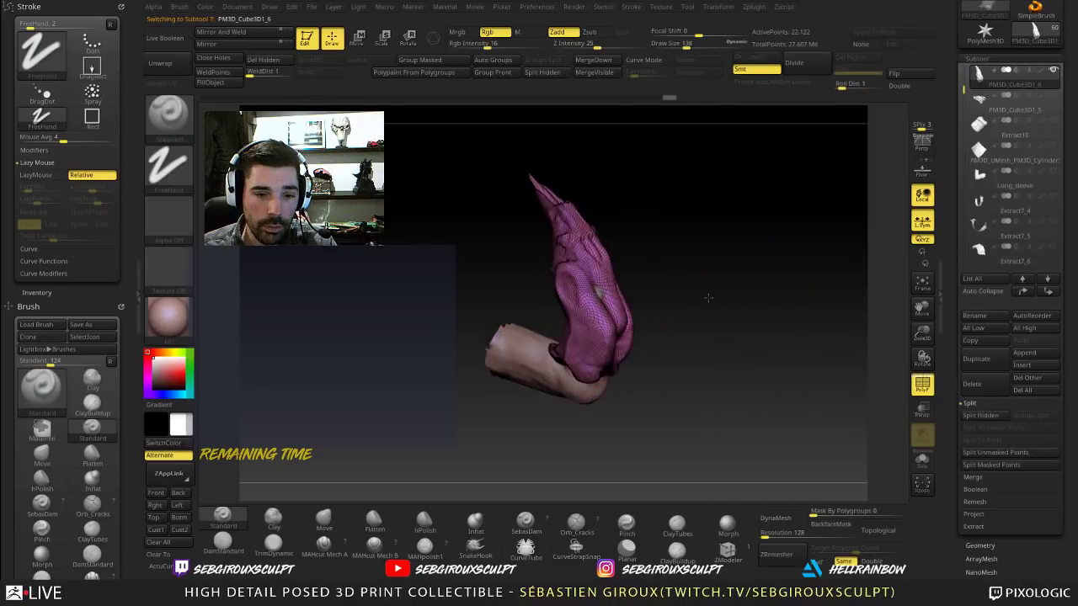
Step: Fit the purple cap's side and lower edges to the isolated finger using the Move brush at draw size 59
mouse_move(707, 297)
mouse_down()
mouse_move(749, 343)
mouse_move(817, 357)
mouse_up()
key(b)
key(m)
key(v)
key(space)
drag(633, 358, 619, 357)
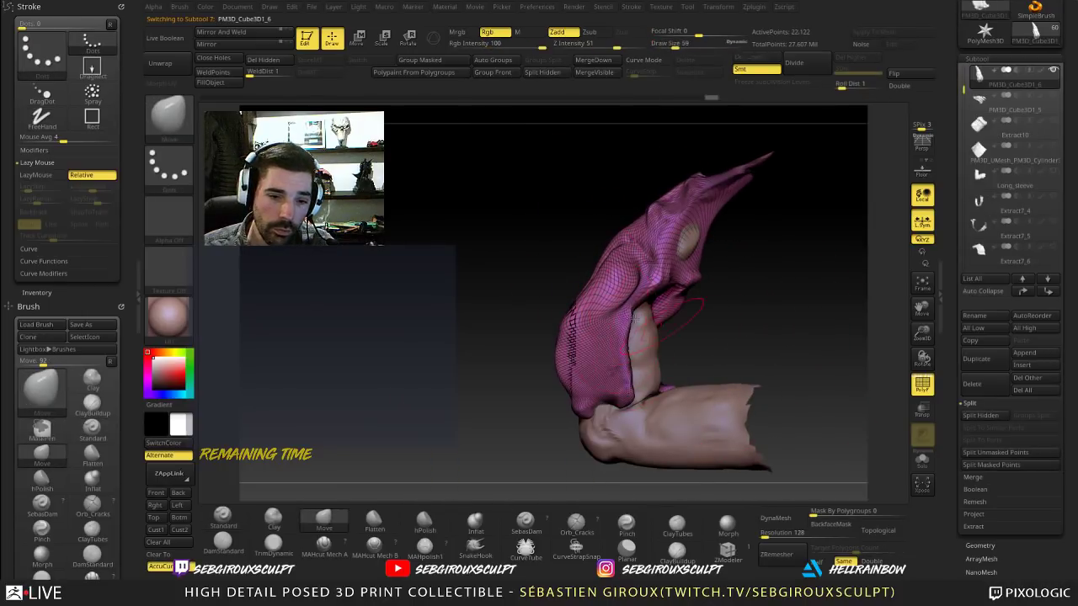
drag(707, 313, 745, 305)
drag(631, 288, 620, 280)
drag(749, 312, 697, 318)
drag(625, 382, 635, 387)
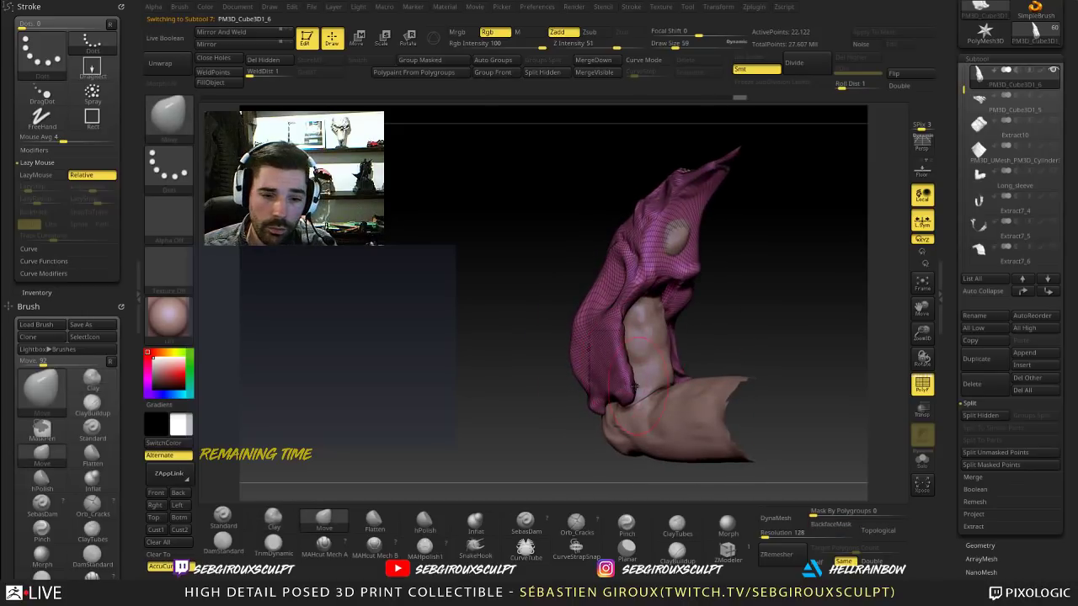
Step: Pull the underside edges of the purple cap closer around the finger with the Move brush
drag(746, 318, 686, 321)
drag(634, 387, 646, 385)
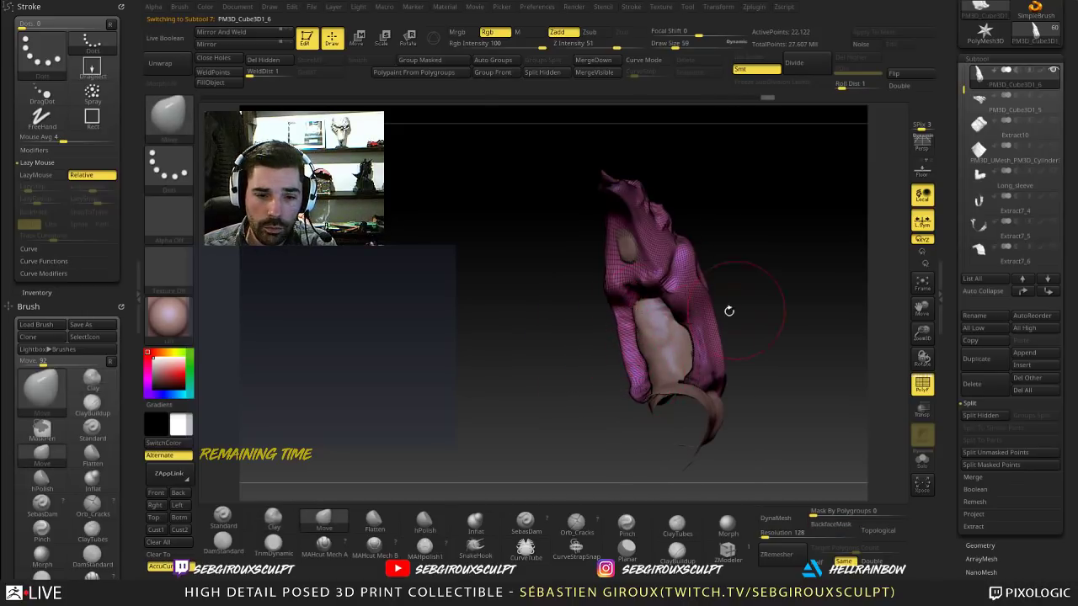
drag(729, 311, 776, 313)
drag(621, 301, 642, 278)
drag(633, 367, 640, 362)
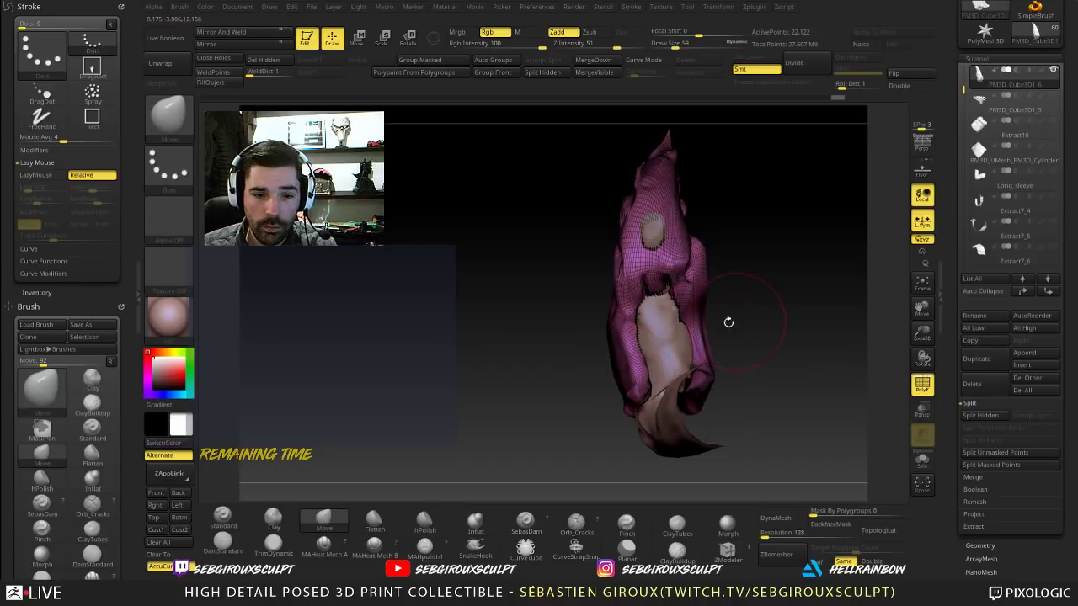
drag(728, 322, 749, 334)
drag(643, 343, 629, 347)
drag(715, 332, 731, 332)
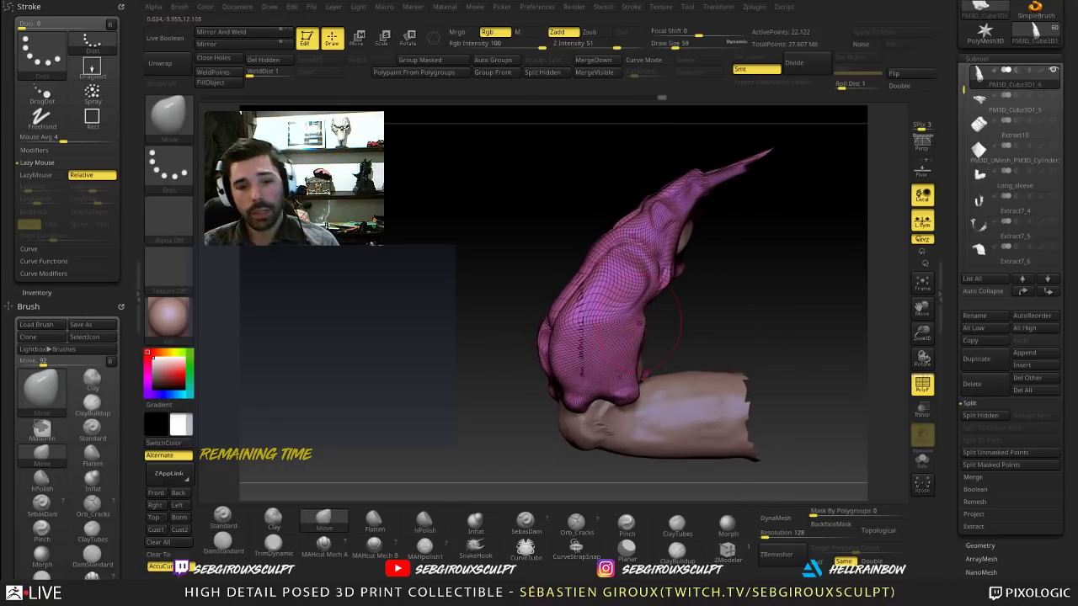
Step: Adjust the purple cap's lower back edge and the side near the round socket with the Move brush
mouse_move(639, 326)
mouse_down()
mouse_move(746, 317)
mouse_move(750, 330)
mouse_up()
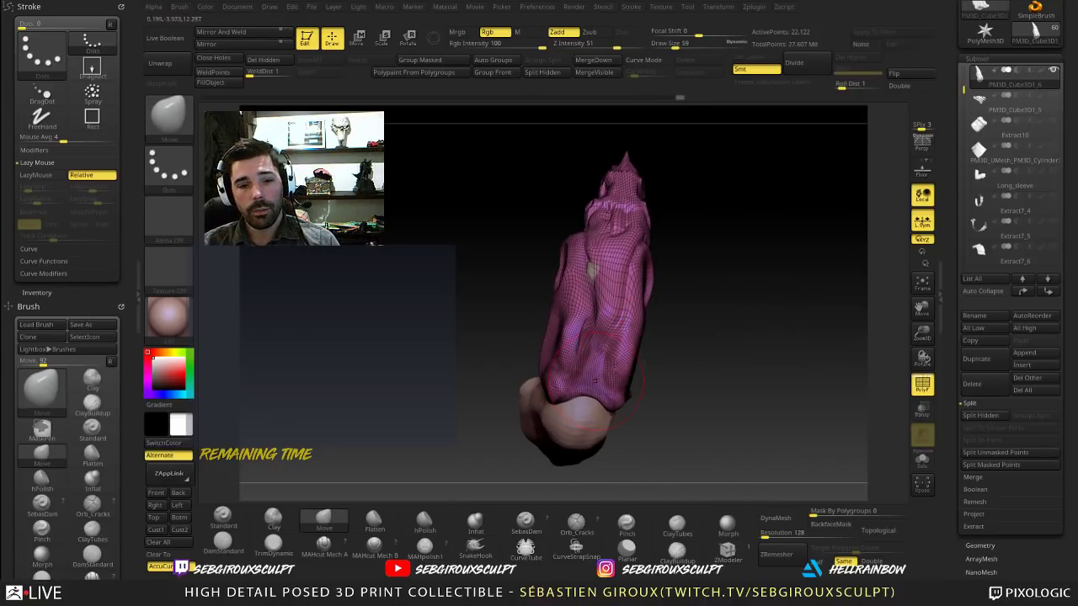
drag(613, 405, 680, 386)
drag(626, 351, 621, 352)
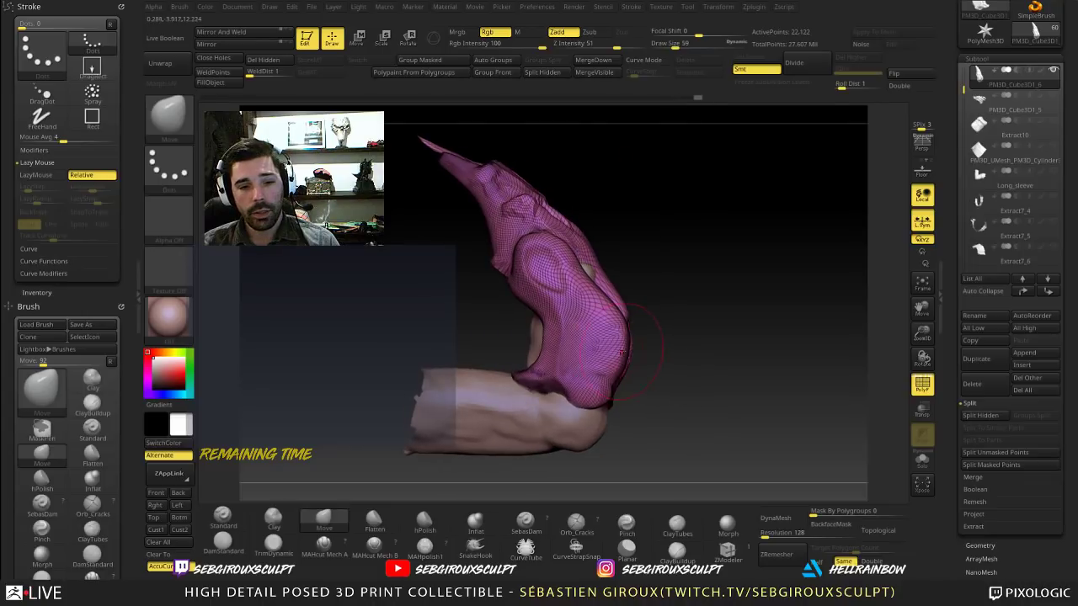
mouse_move(591, 287)
mouse_down()
mouse_move(563, 241)
mouse_move(548, 271)
mouse_move(553, 263)
mouse_up()
Step: Build up the inside of the round socket on the cap's side with the Clay brush
key(b)
key(c)
key(l)
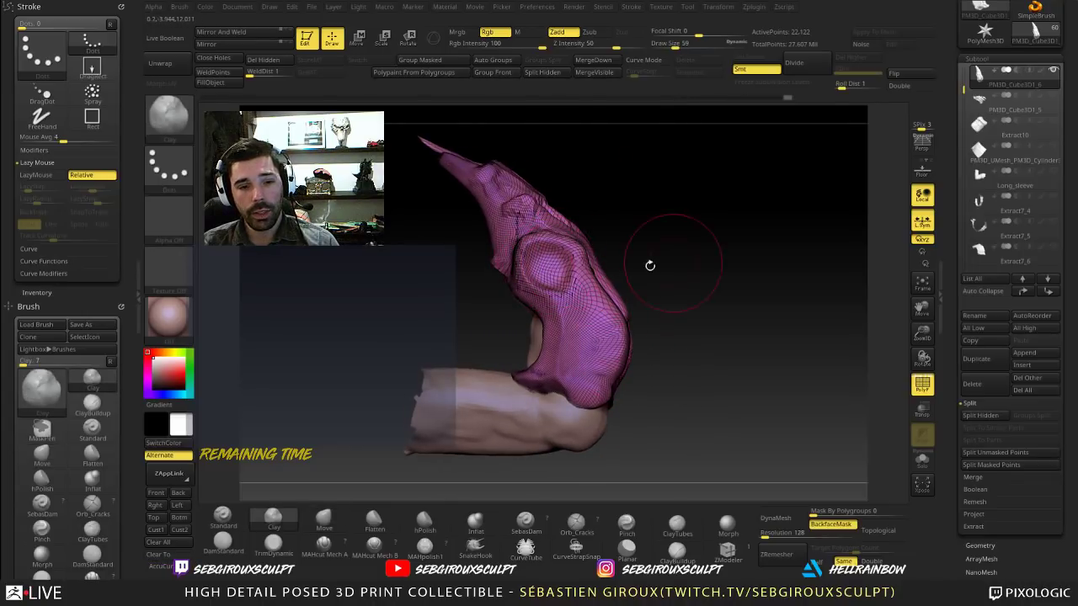
drag(650, 265, 664, 262)
drag(549, 259, 558, 268)
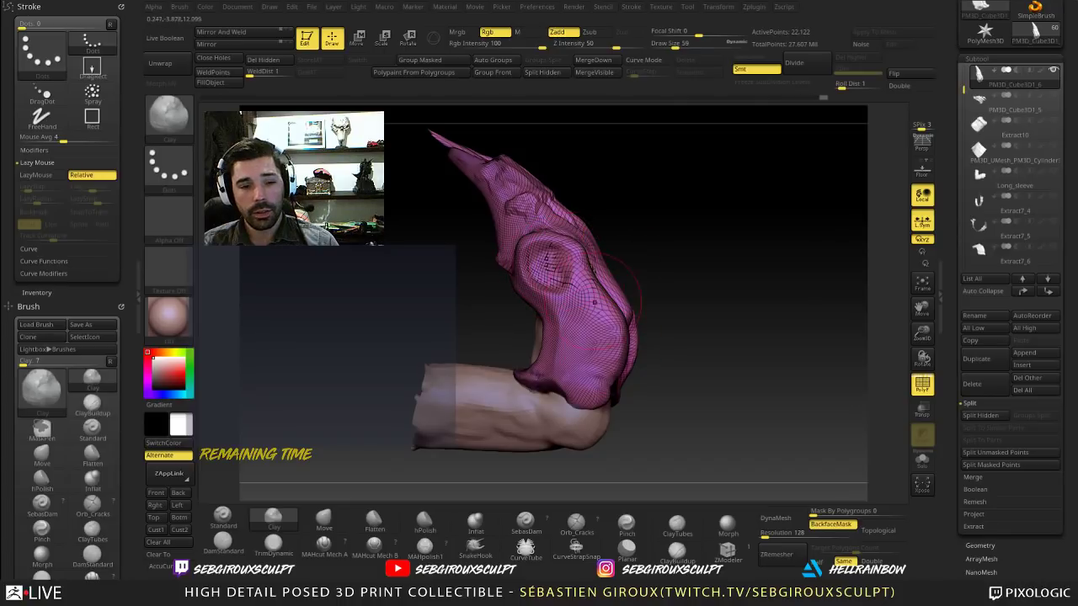
drag(652, 315, 628, 312)
Step: Pull the cap's inner side edge below the round socket into place around the finger with the Move brush
key(b)
key(m)
key(v)
drag(543, 335, 527, 333)
drag(679, 311, 660, 308)
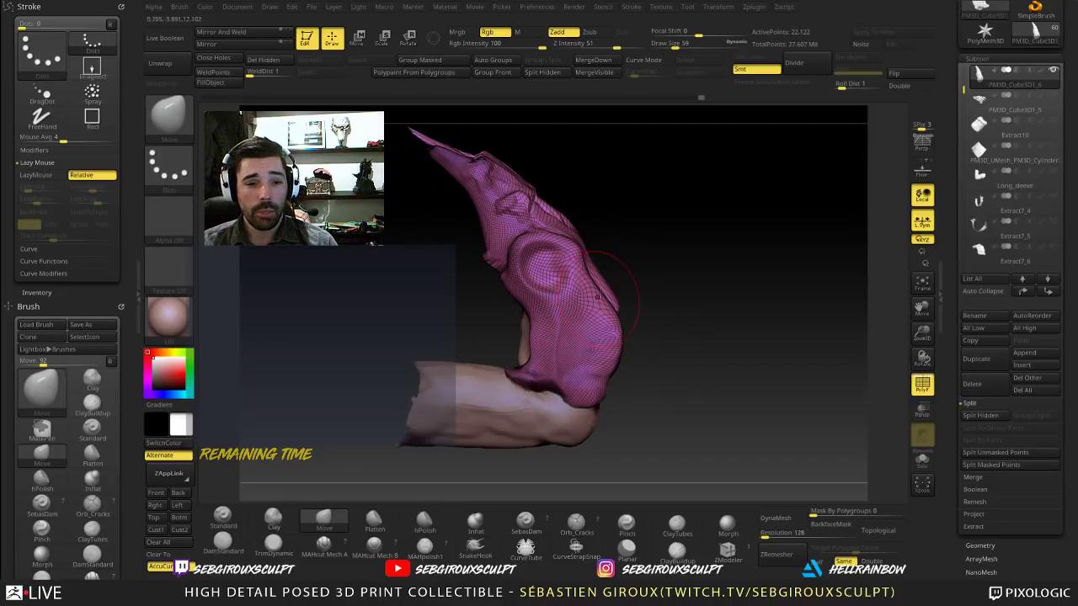
alt+drag(633, 317, 674, 317)
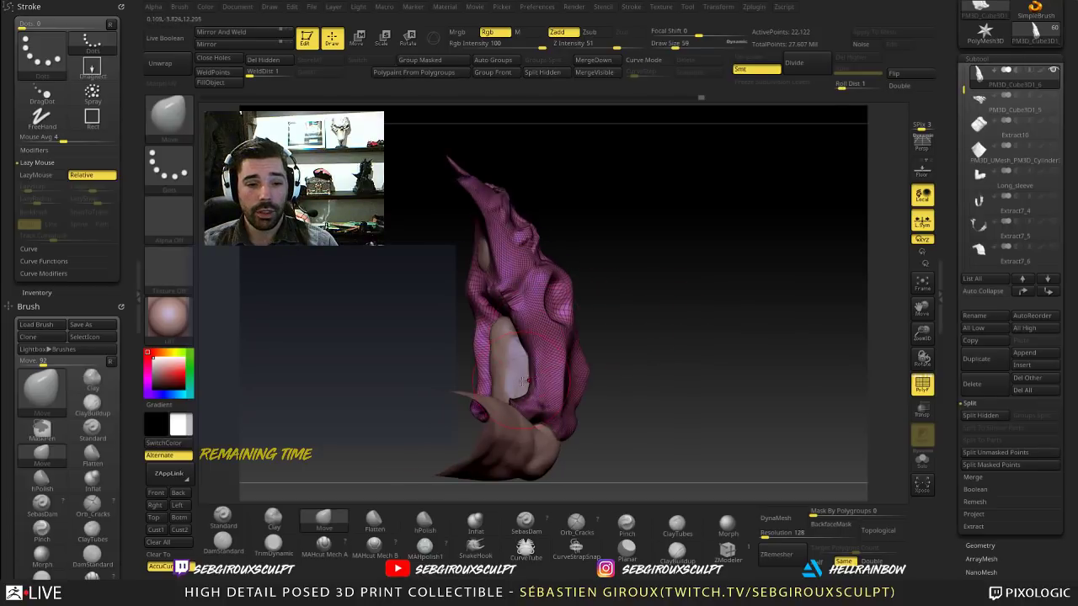
right_drag(521, 380, 632, 342)
drag(655, 347, 562, 324)
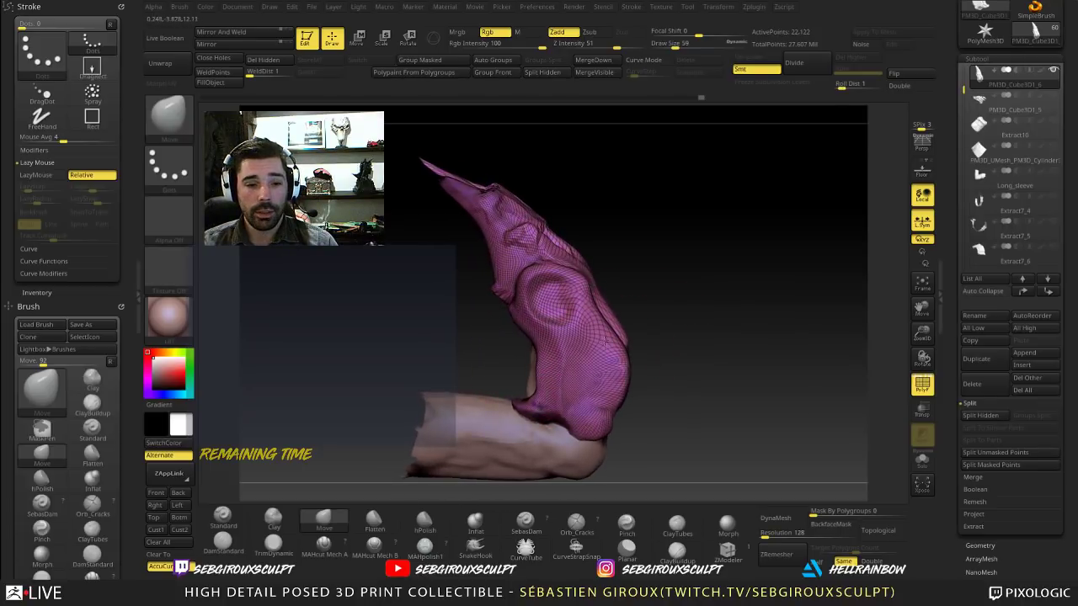
Step: Refine the round socket on the cap's side and undo the last change
key(2)
drag(659, 309, 670, 313)
key(1)
drag(548, 268, 573, 298)
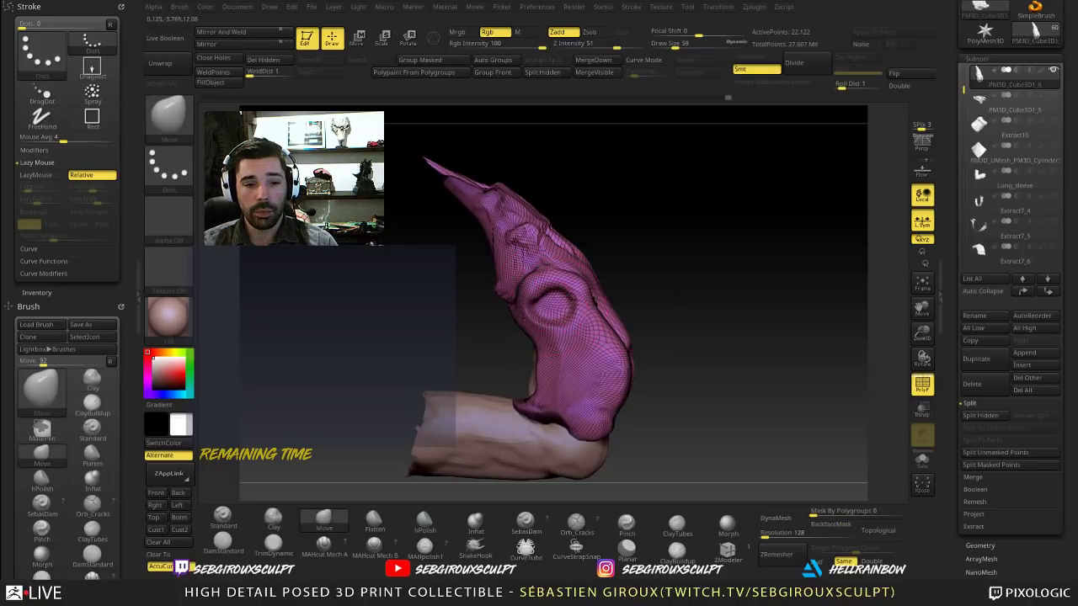
mouse_move(659, 334)
mouse_down()
mouse_move(683, 330)
mouse_move(660, 334)
mouse_move(663, 281)
mouse_up()
key(ctrl)
key(ctrl+z)
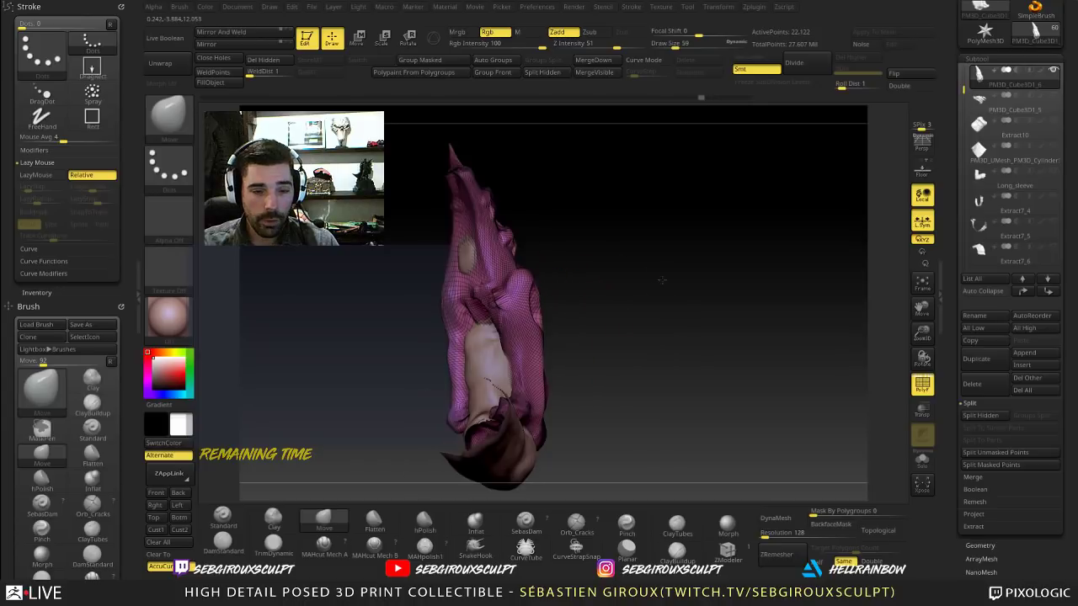
Step: Smooth the cap's underside edge above the finger opening and fill it with the Clay brush
drag(596, 300, 615, 303)
key(shift)
shift+drag(494, 313, 486, 320)
mouse_move(581, 305)
mouse_down()
mouse_move(566, 287)
mouse_move(499, 291)
mouse_up()
key(b)
key(c)
key(l)
drag(588, 277, 631, 273)
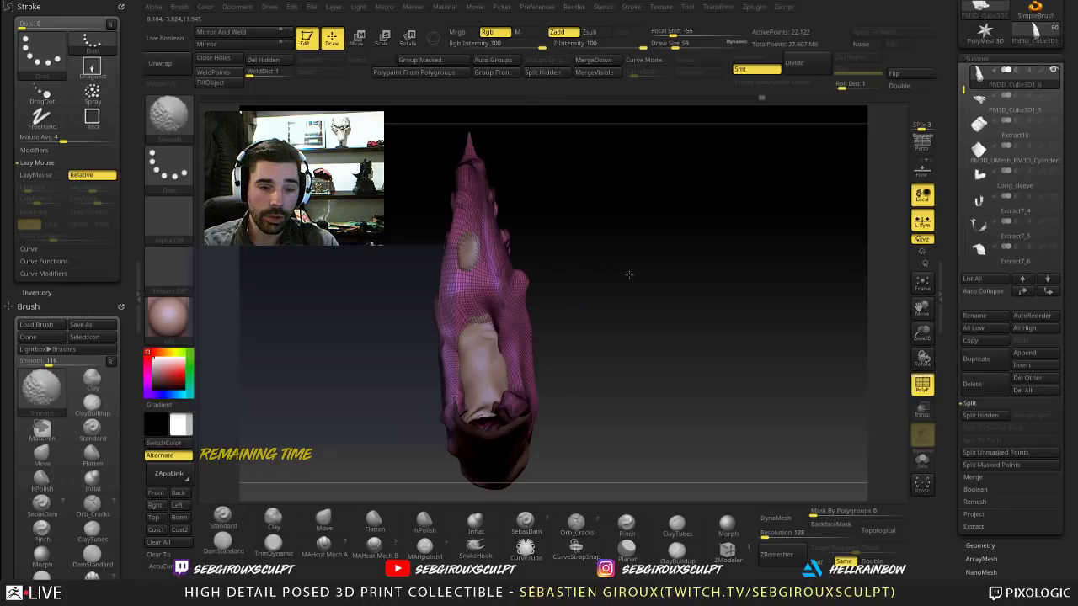
drag(509, 309, 511, 313)
mouse_move(588, 275)
mouse_down()
mouse_move(625, 311)
mouse_move(587, 287)
mouse_up()
Step: Shape the rim of the cap's underside opening using the Move brush at draw size 23
key(b)
key(m)
key(v)
drag(553, 319, 587, 315)
key(space)
mouse_move(482, 317)
mouse_down()
mouse_move(469, 316)
mouse_move(492, 311)
mouse_up()
drag(565, 308, 627, 303)
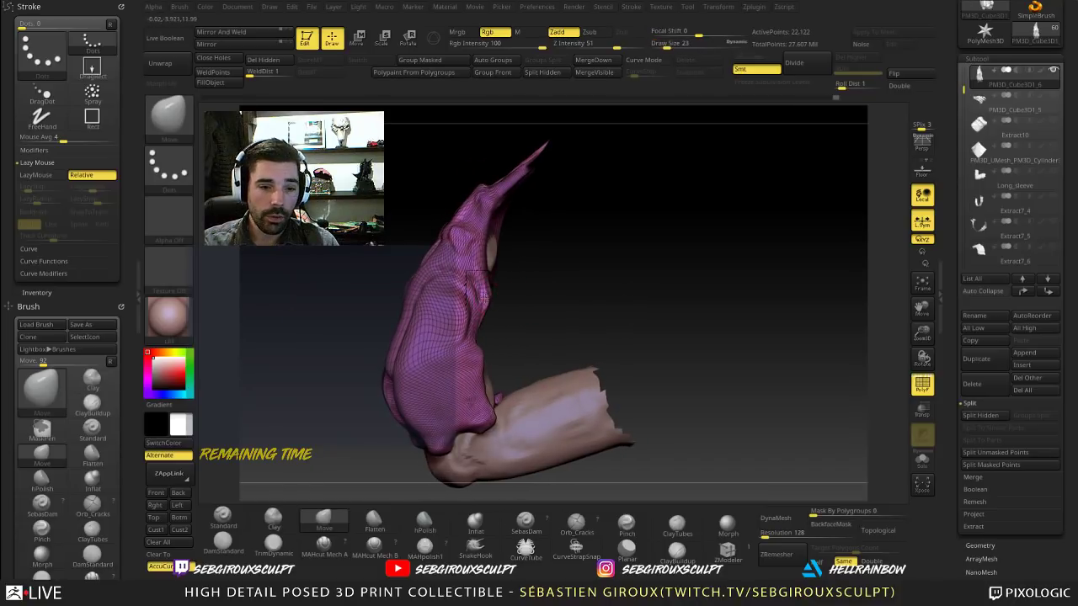
Step: Adjust the cap's side silhouette from the back using the Move brush at draw sizes 50 and 89
key(shift)
mouse_move(536, 286)
mouse_down()
mouse_move(563, 278)
mouse_move(618, 296)
mouse_up()
drag(499, 312, 469, 303)
key(s)
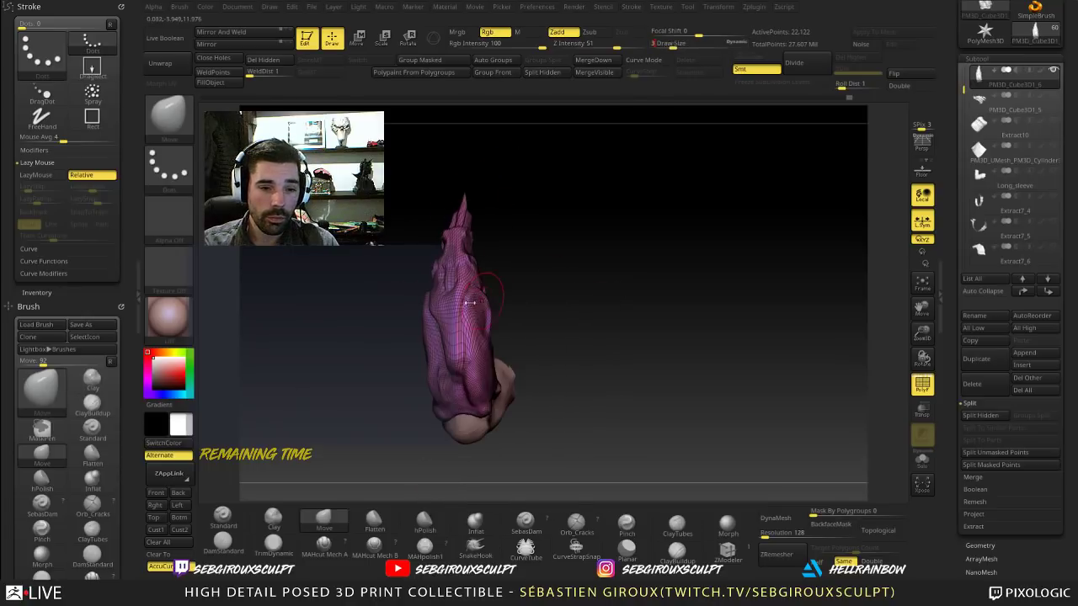
drag(520, 330, 545, 301)
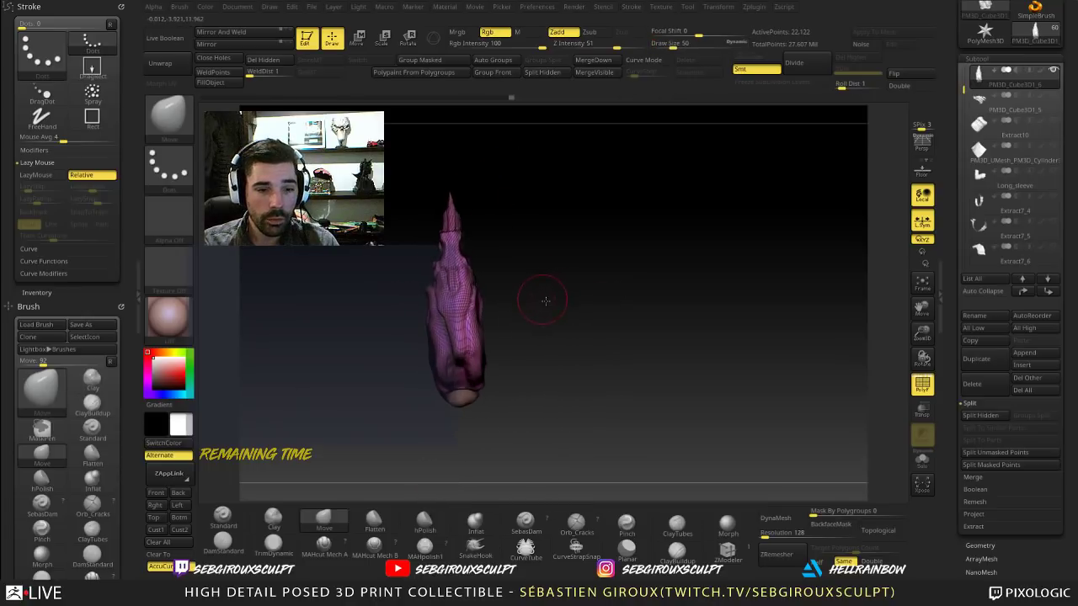
key(space)
drag(480, 267, 487, 267)
drag(535, 241, 533, 223)
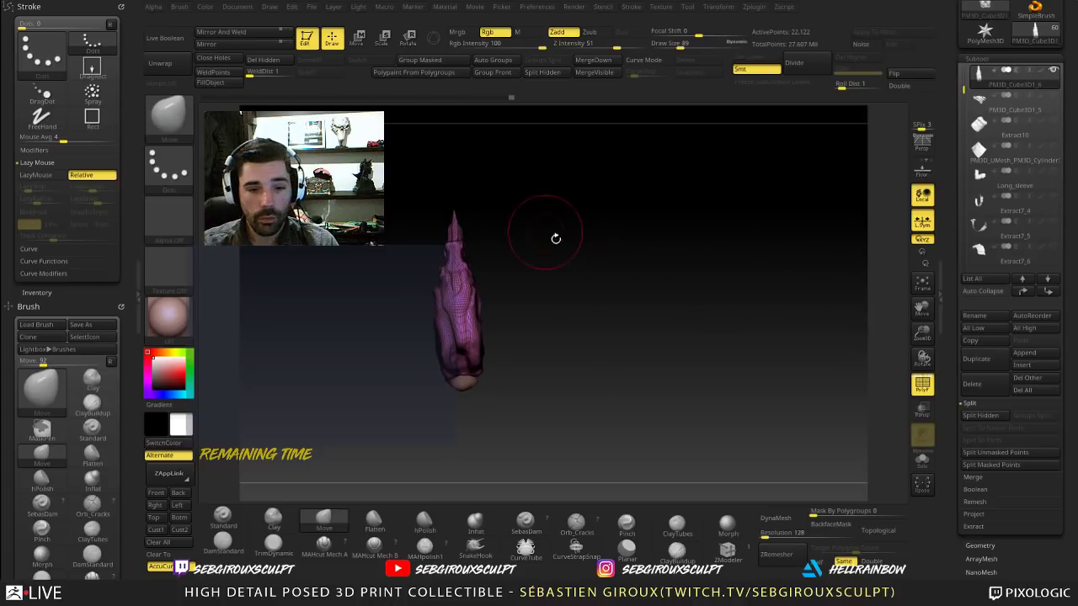
Step: Reposition the cap's claw tip using the Move brush at draw size 233
key(space)
mouse_move(468, 231)
mouse_down()
mouse_move(485, 231)
mouse_move(451, 222)
mouse_up()
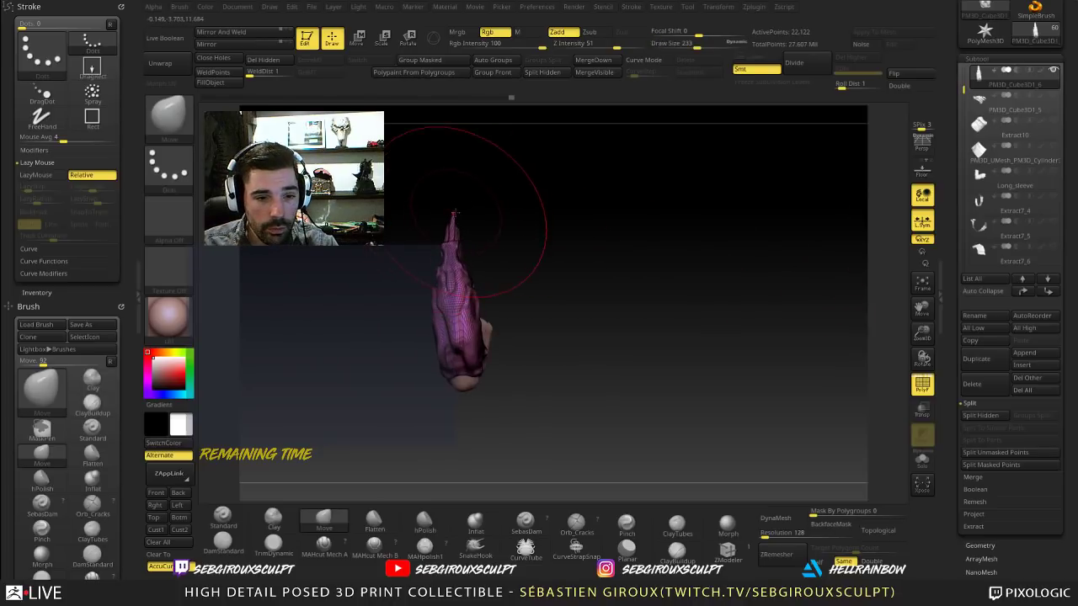
mouse_move(539, 229)
mouse_down()
mouse_move(459, 225)
mouse_move(449, 214)
mouse_move(570, 283)
mouse_move(461, 286)
mouse_move(421, 312)
mouse_up()
Step: Build up the cap's upper underside below the claw using the Clay brush at draw size 75
click(678, 44)
key(b)
key(c)
key(l)
drag(472, 276, 437, 254)
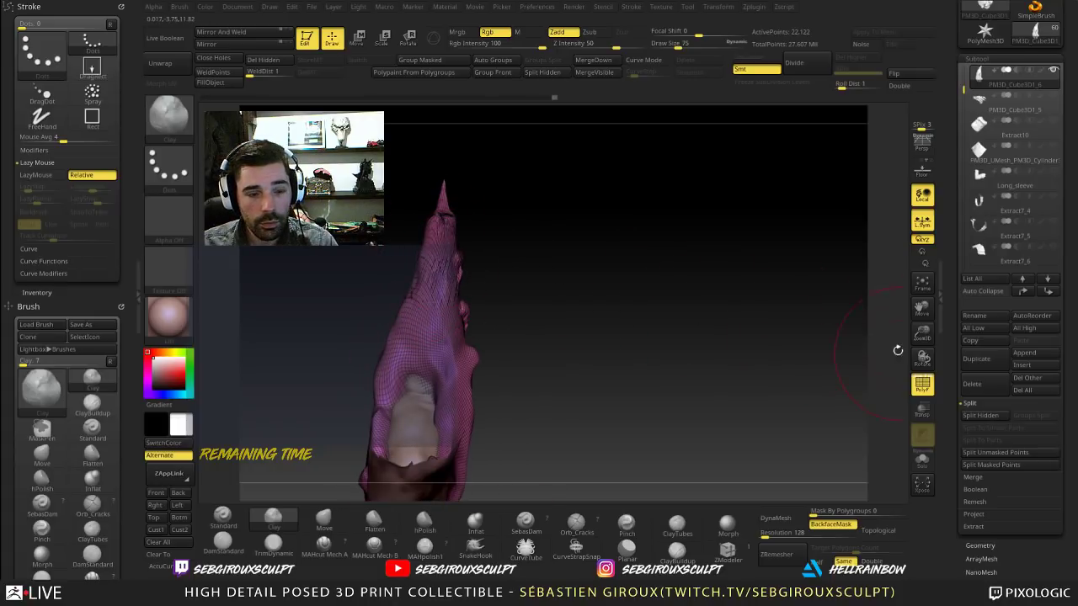
Step: Turn off the polyframe display and add volume to the cap's underside using the Clay brush at draw size 23
click(916, 382)
drag(841, 371, 665, 316)
key(space)
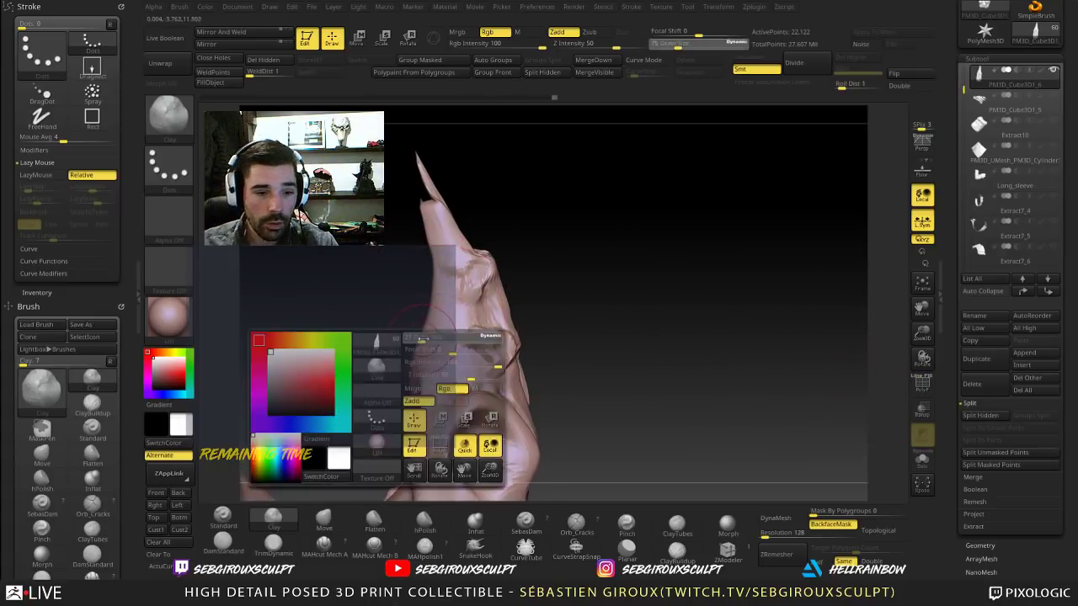
click(422, 340)
drag(405, 354, 410, 381)
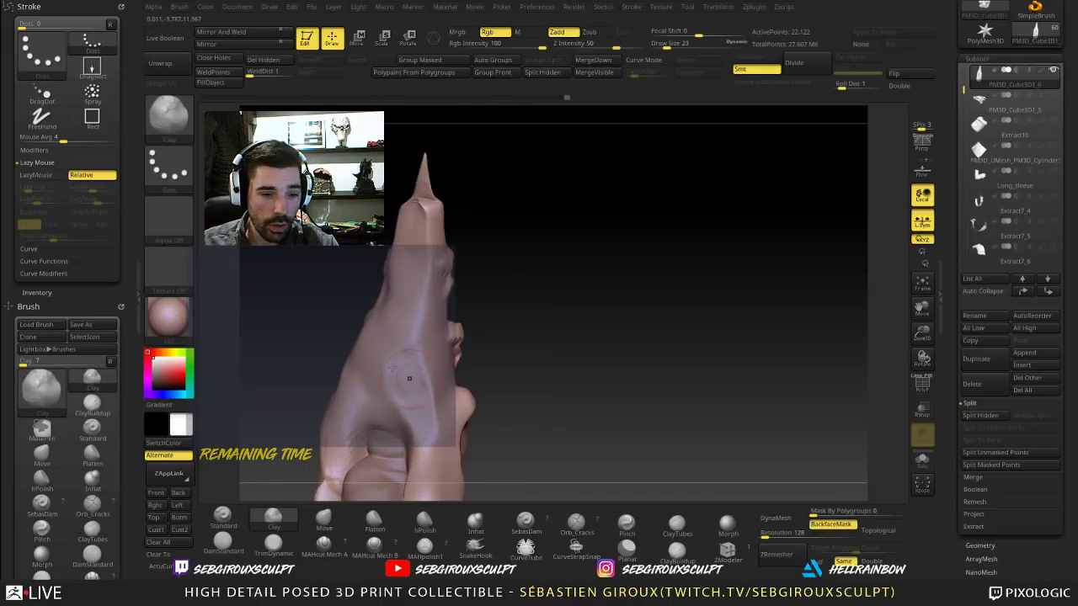
alt+drag(540, 311, 548, 252)
Step: Carve a crease into the cap's underside beside the finger opening using the DamStandard brush at draw size 18
click(223, 543)
key(space)
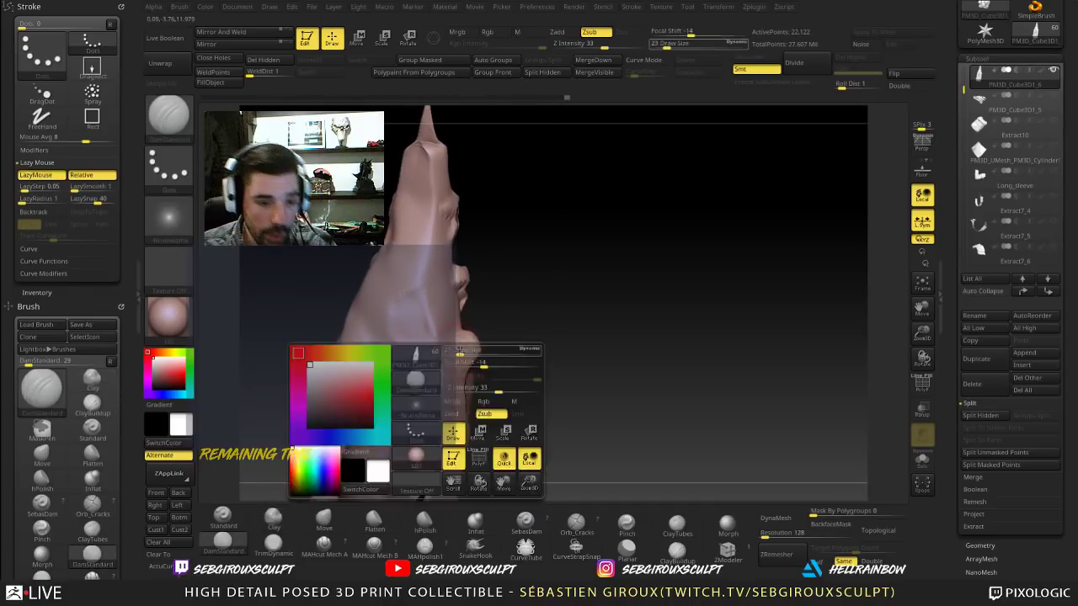
click(457, 349)
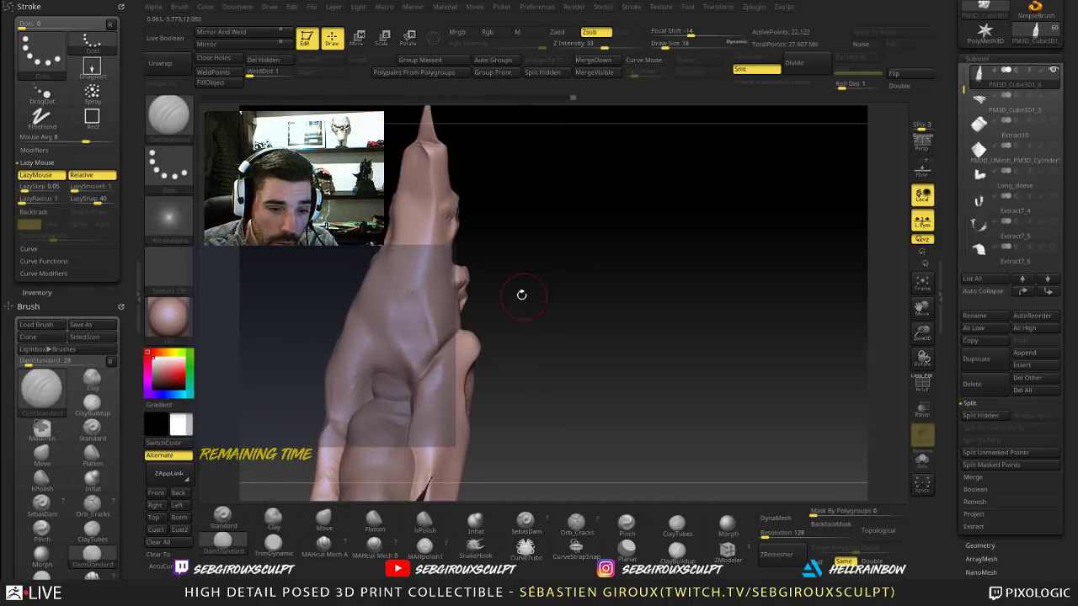
drag(522, 294, 476, 296)
drag(561, 297, 529, 312)
drag(523, 312, 531, 314)
mouse_move(629, 289)
alt+mouse_down()
mouse_move(621, 284)
mouse_move(615, 305)
mouse_move(631, 348)
mouse_move(621, 335)
alt+mouse_up()
Step: Sculpt raised folds on the cap's underside, beside the round socket and above the finger opening, with the Clay brush at draw size 18
key(2)
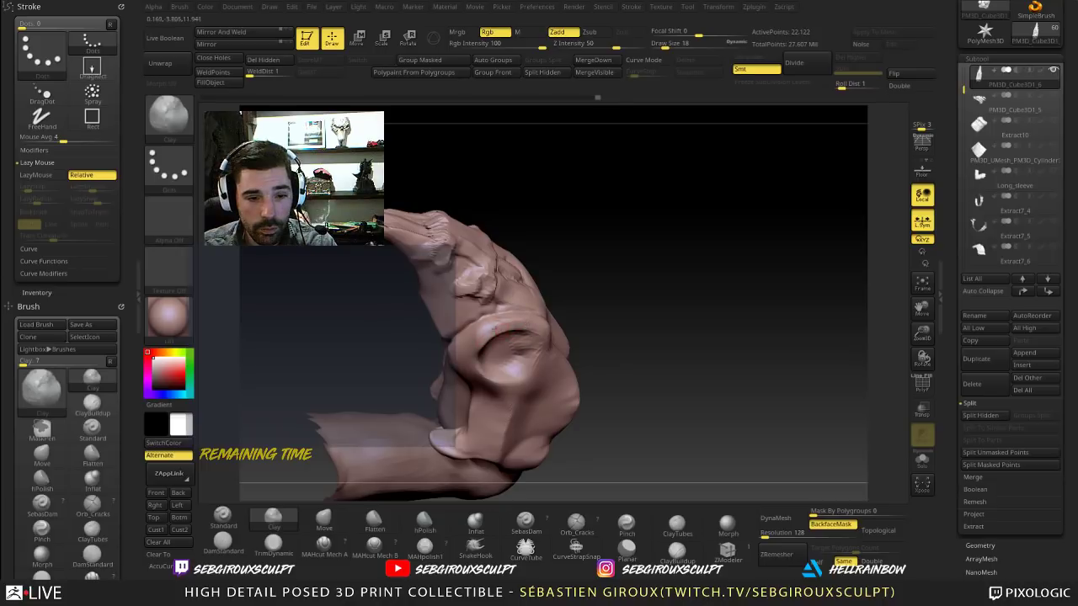
drag(469, 342, 471, 349)
drag(559, 275, 615, 267)
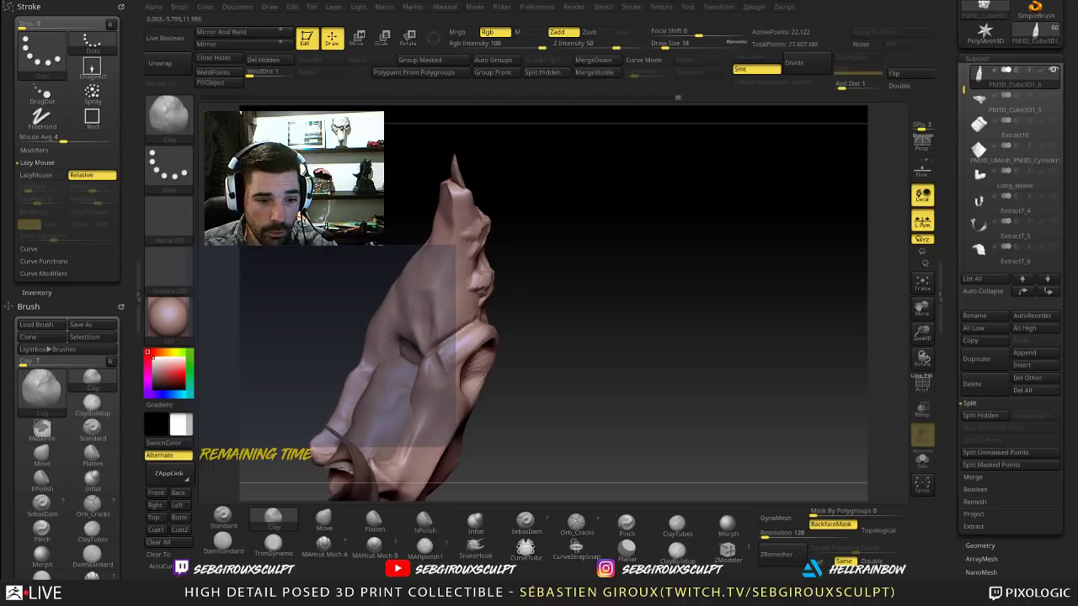
drag(537, 277, 535, 308)
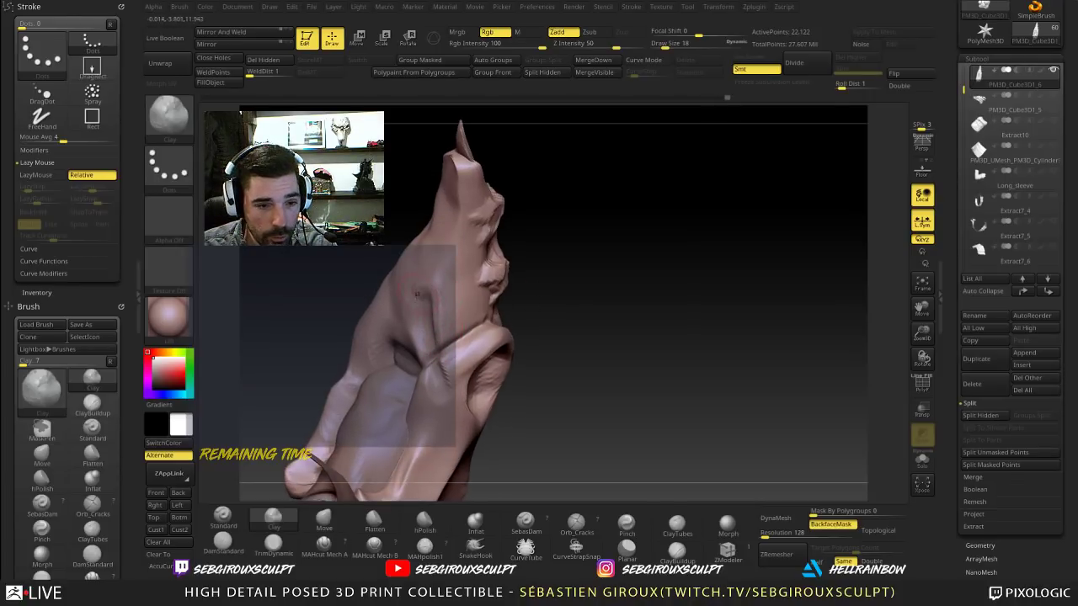
alt+drag(562, 308, 570, 242)
drag(579, 269, 519, 313)
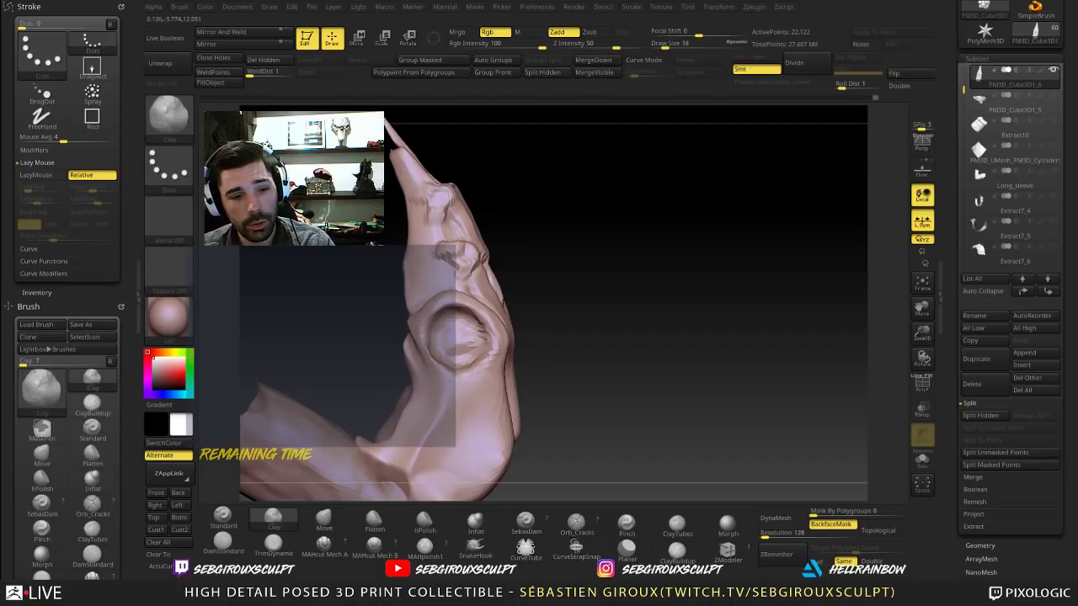
Step: Build up and smooth the ridge behind the round socket using the Clay brush at draw size 27, and undo the last stroke
mouse_move(615, 310)
alt+mouse_down()
mouse_move(585, 298)
mouse_move(630, 339)
mouse_move(608, 345)
alt+mouse_up()
drag(537, 351, 590, 357)
mouse_move(527, 342)
alt+mouse_down()
mouse_move(536, 362)
mouse_move(501, 301)
mouse_move(463, 327)
alt+mouse_up()
key(space)
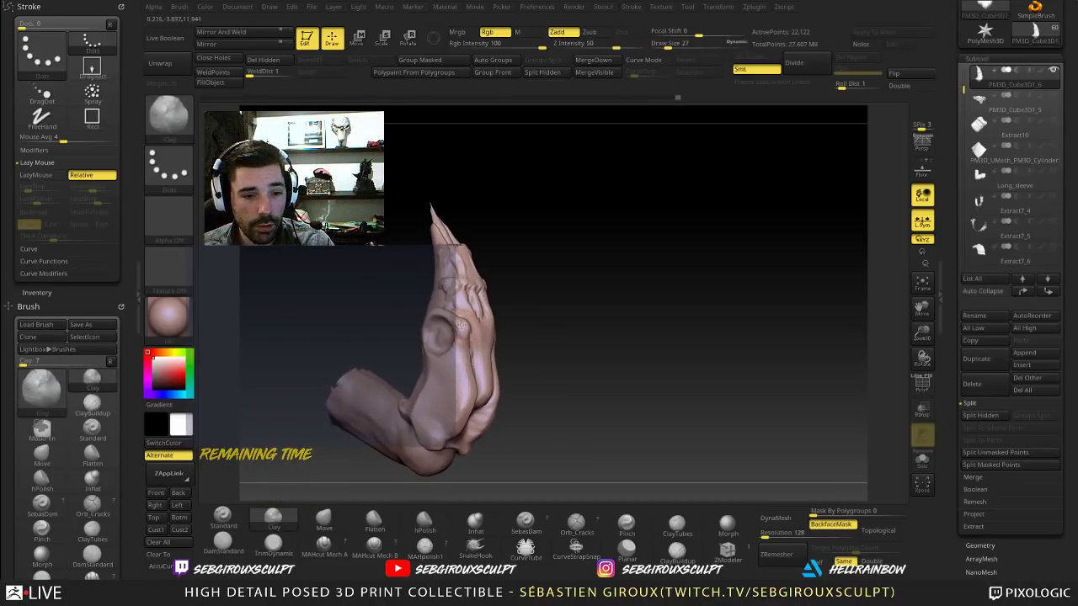
mouse_move(518, 294)
mouse_down()
mouse_move(551, 286)
mouse_move(620, 327)
mouse_move(586, 327)
mouse_up()
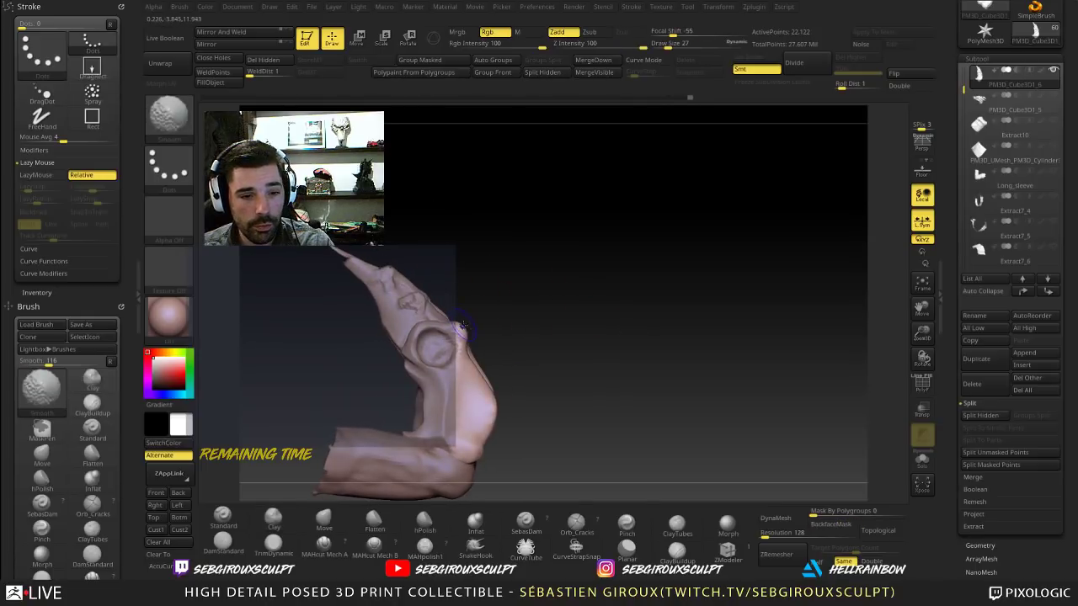
mouse_move(514, 342)
alt+mouse_down()
mouse_move(539, 367)
mouse_move(517, 364)
alt+mouse_up()
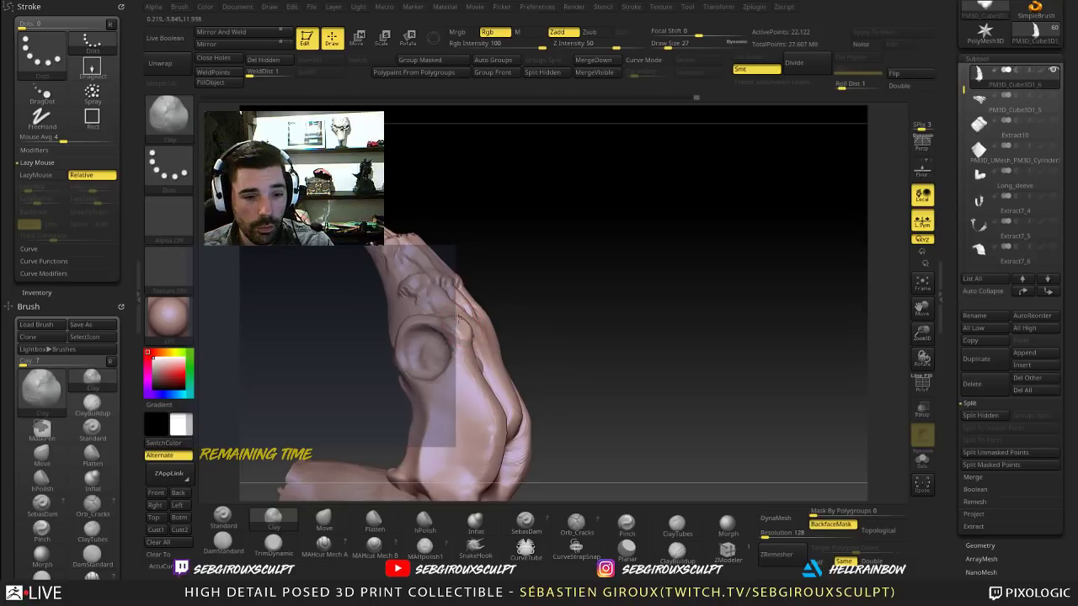
mouse_move(549, 330)
alt+mouse_down()
mouse_move(558, 299)
mouse_move(562, 356)
mouse_move(559, 334)
mouse_move(601, 330)
mouse_move(621, 388)
mouse_move(649, 409)
mouse_move(552, 355)
alt+mouse_up()
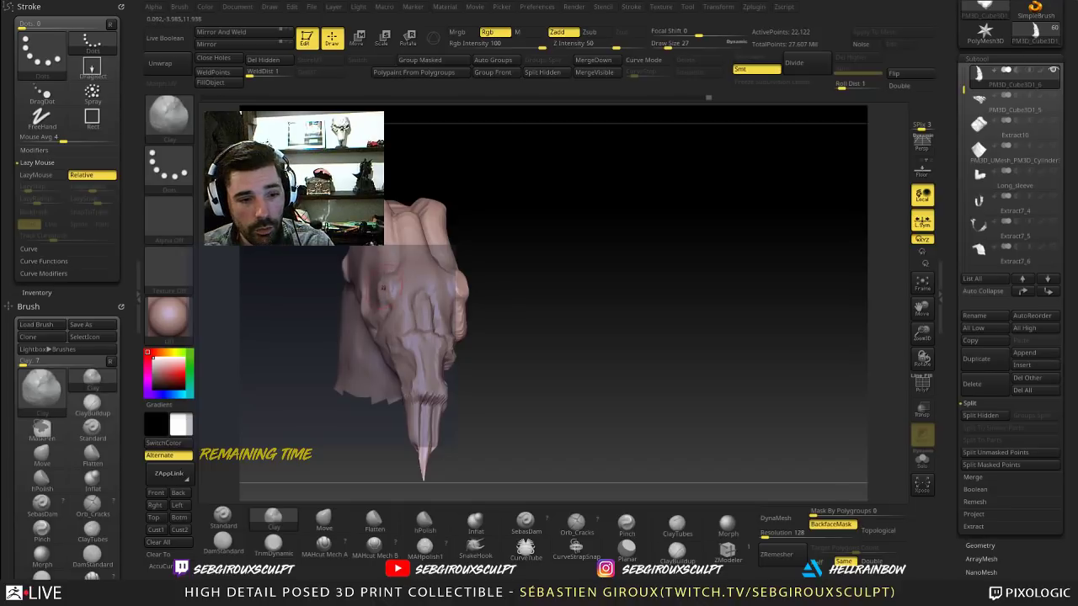
drag(504, 226, 480, 217)
key(ctrl+z)
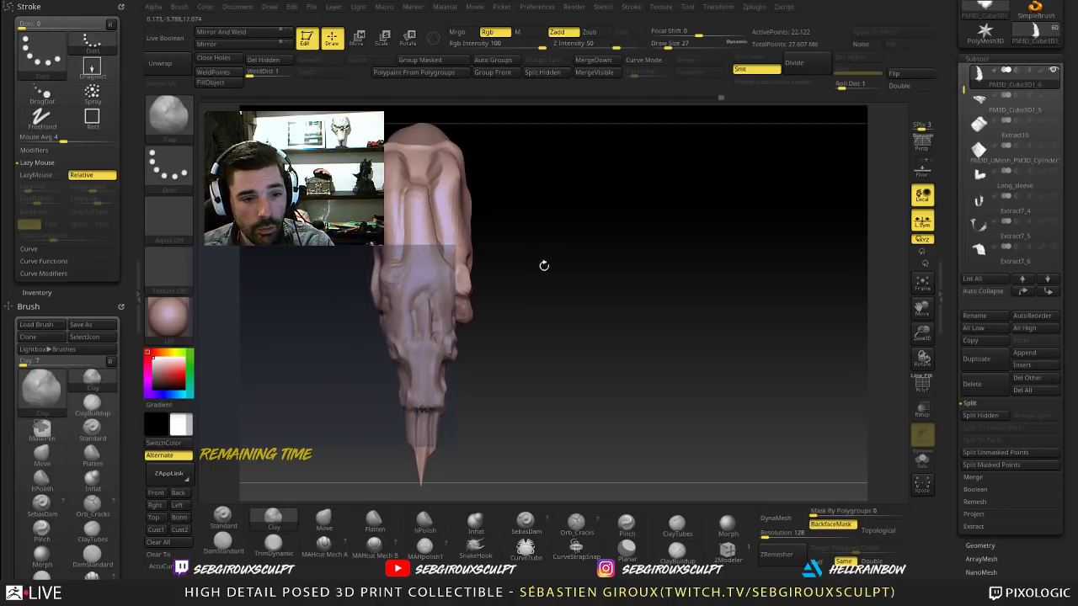
Step: Build a rounded knuckle bump on the cap's lower side corner using the ClayTubes brush at draw size 50
mouse_move(544, 265)
mouse_down()
mouse_move(577, 291)
mouse_move(587, 240)
mouse_move(568, 245)
mouse_move(578, 259)
mouse_move(589, 253)
mouse_move(593, 283)
mouse_move(619, 261)
mouse_move(615, 287)
mouse_move(632, 290)
mouse_move(385, 355)
mouse_up()
key(b)
key(c)
key(t)
key(space)
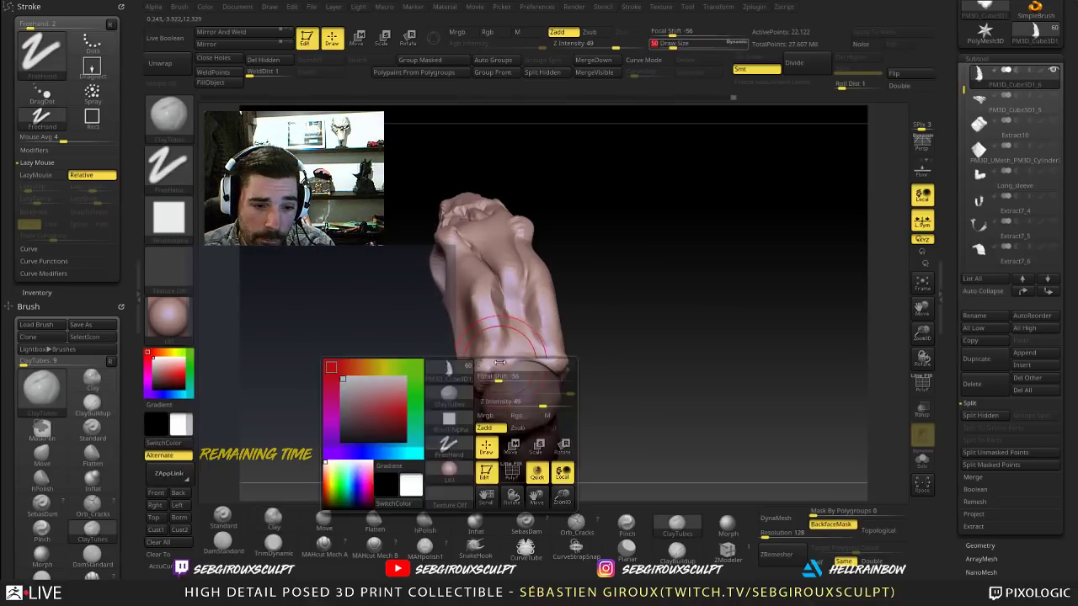
drag(510, 379, 524, 379)
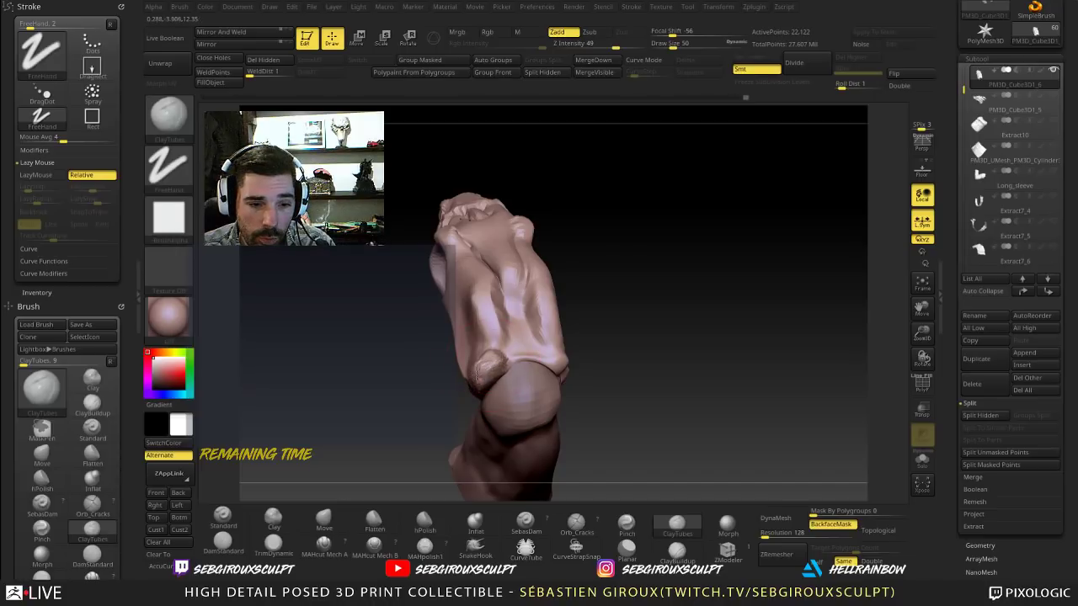
drag(581, 314, 644, 291)
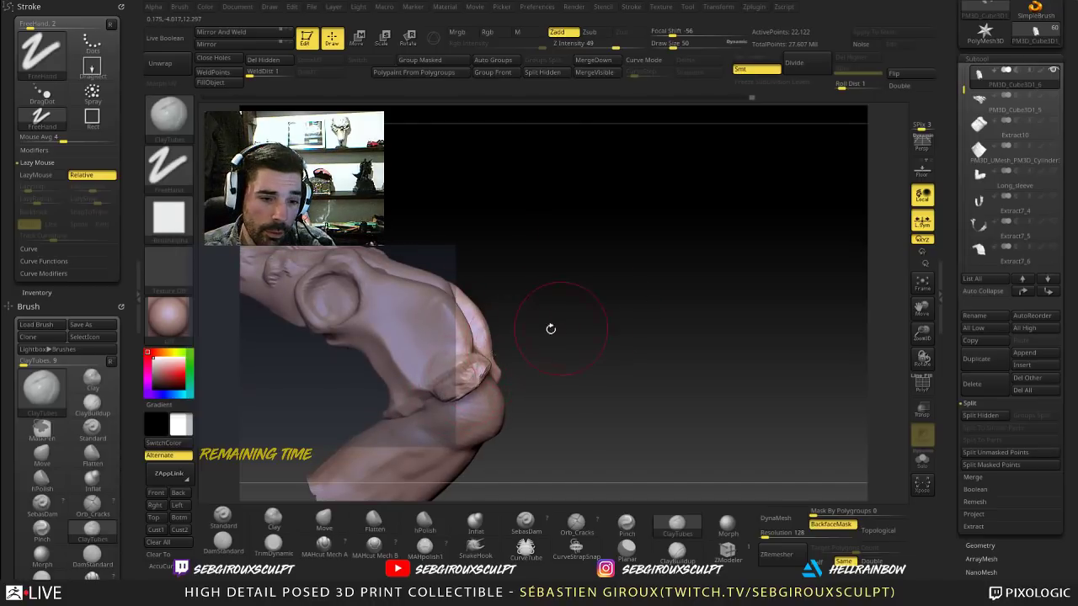
Step: Smooth the new knuckle bump on the cap's lower corner from several sides
mouse_move(551, 330)
alt+mouse_down()
mouse_move(598, 320)
mouse_move(598, 277)
alt+mouse_up()
mouse_move(598, 277)
mouse_down()
mouse_move(582, 270)
mouse_move(592, 274)
mouse_move(536, 327)
mouse_move(581, 330)
mouse_move(549, 385)
mouse_move(590, 380)
mouse_up()
mouse_move(590, 380)
mouse_down()
mouse_move(505, 368)
mouse_move(463, 378)
mouse_up()
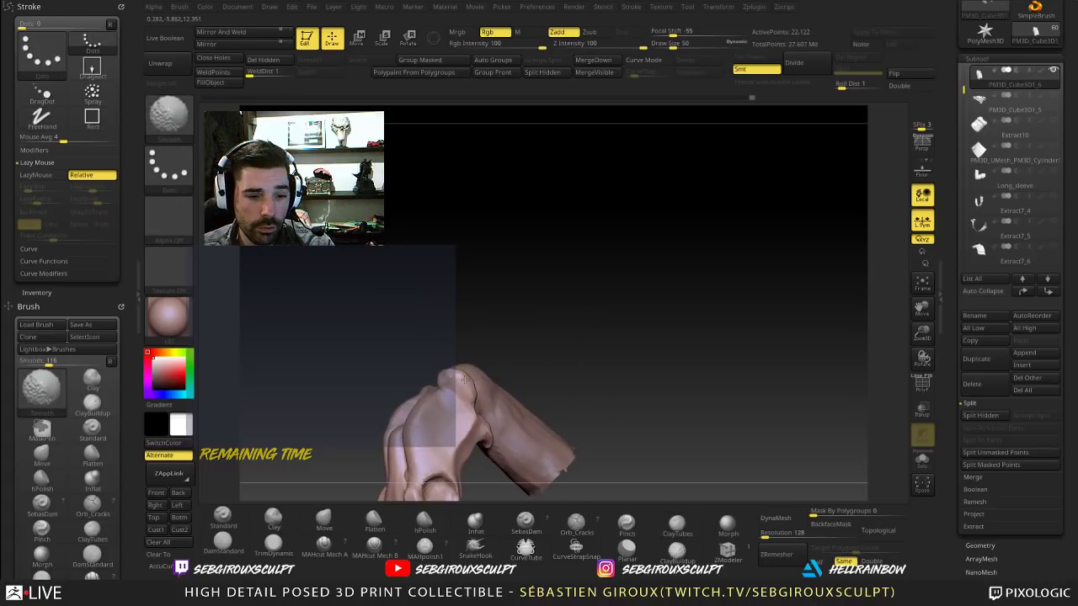
mouse_move(532, 372)
mouse_down()
mouse_move(595, 315)
mouse_move(628, 387)
mouse_move(483, 392)
mouse_up()
key(shift)
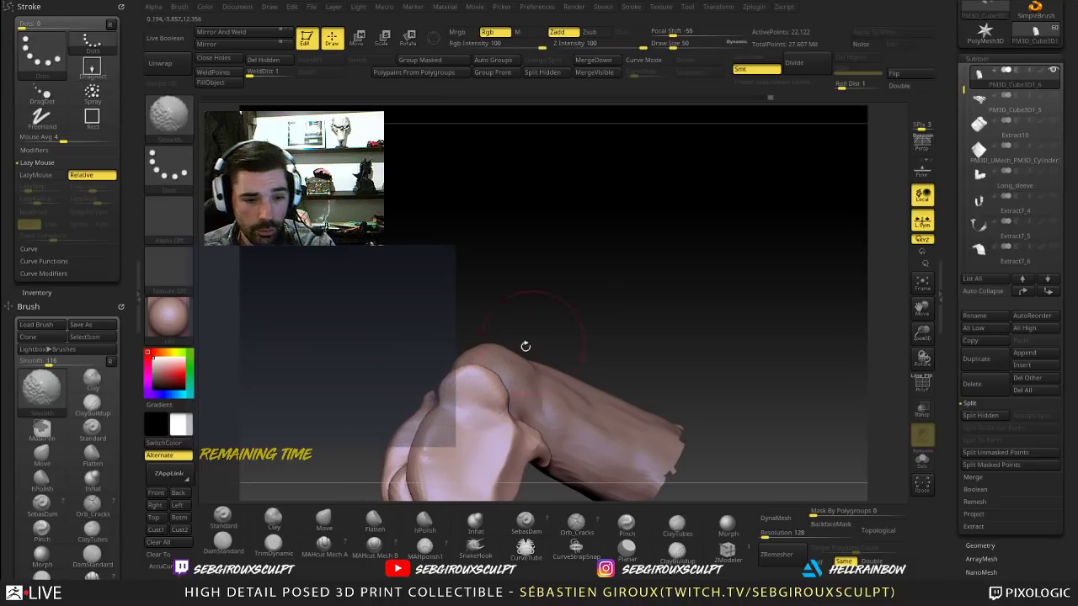
drag(526, 346, 548, 322)
Step: Refine the knuckle bump's shape with the Clay brush
key(b)
key(c)
key(l)
drag(464, 392, 482, 389)
mouse_move(593, 308)
mouse_down()
mouse_move(611, 264)
mouse_move(455, 353)
mouse_move(467, 338)
mouse_up()
Step: Extend the knuckle bump along the cap's lower edge using the ClayTubes brush at draw size 27
click(677, 524)
click(667, 44)
drag(534, 309, 623, 324)
drag(478, 329, 505, 318)
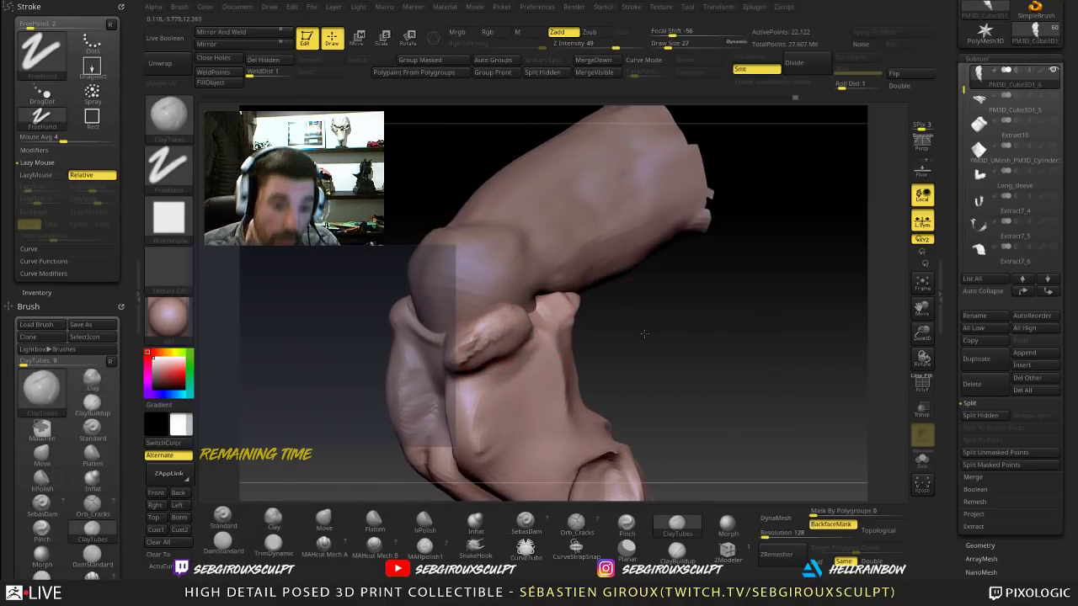
Step: Thicken the knuckle bump and blend it into the adjoining ridge with the ClayTubes brush at draw size 27
drag(645, 333, 640, 296)
mouse_move(496, 330)
mouse_down()
mouse_move(505, 320)
mouse_move(485, 335)
mouse_up()
drag(593, 289, 655, 271)
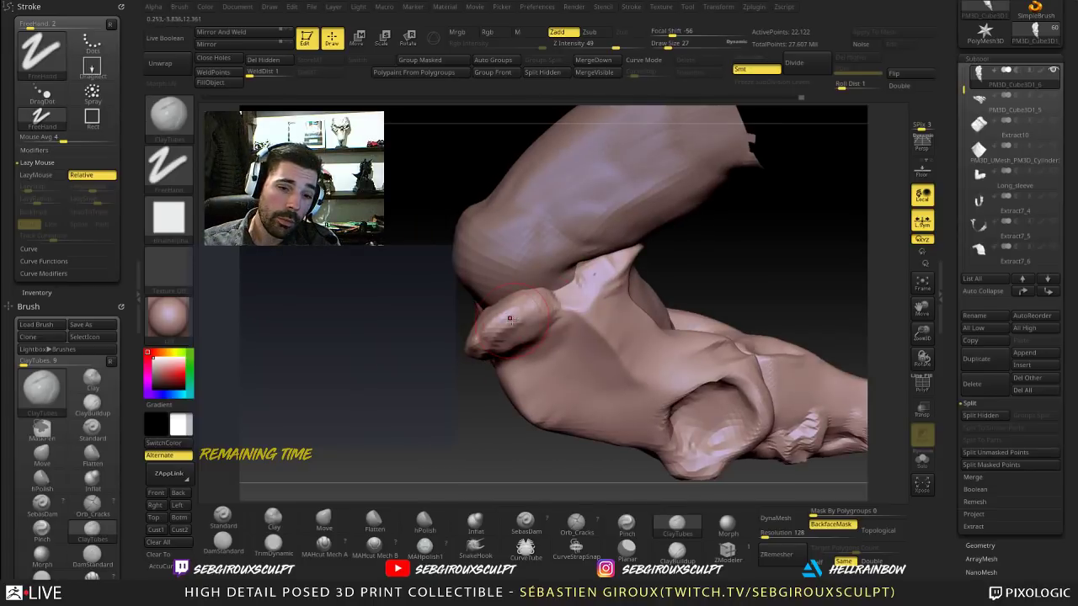
drag(509, 318, 578, 300)
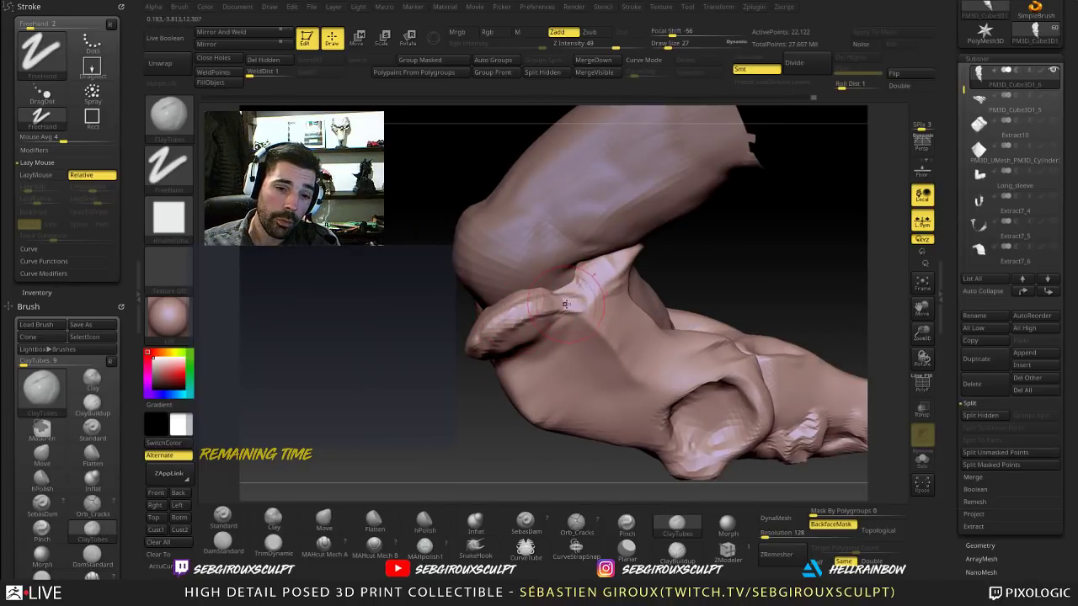
drag(661, 276, 754, 286)
drag(511, 326, 530, 315)
mouse_move(648, 304)
mouse_down()
mouse_move(567, 337)
mouse_move(572, 373)
mouse_move(515, 355)
mouse_up()
Step: Flatten the faces of the knuckle bump with the hPolish brush and smooth its outer edge
click(430, 520)
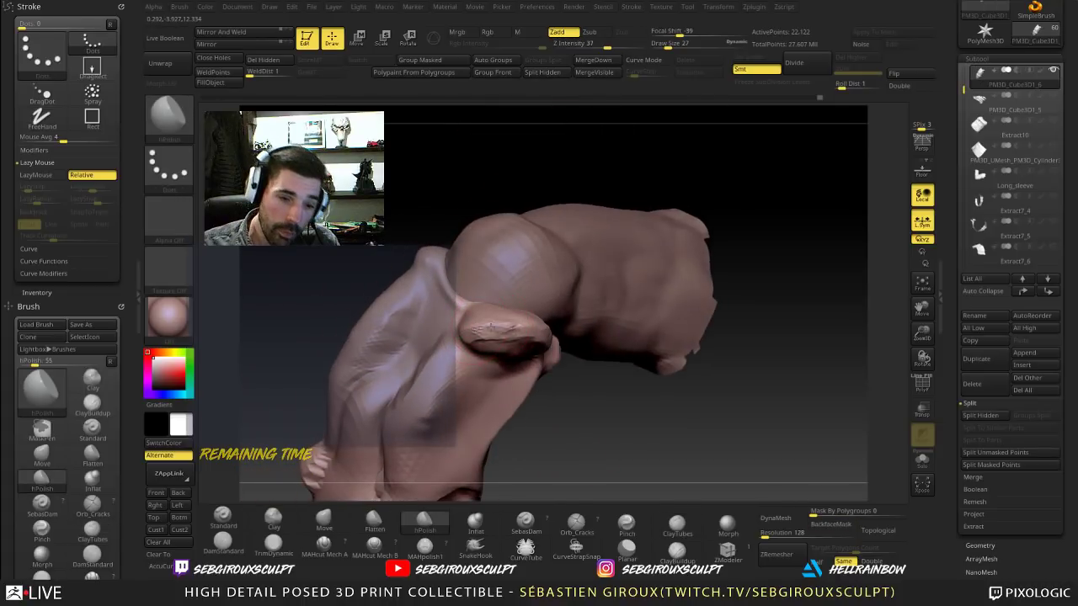
mouse_move(600, 368)
mouse_down()
mouse_move(526, 361)
mouse_move(549, 337)
mouse_move(564, 346)
mouse_up()
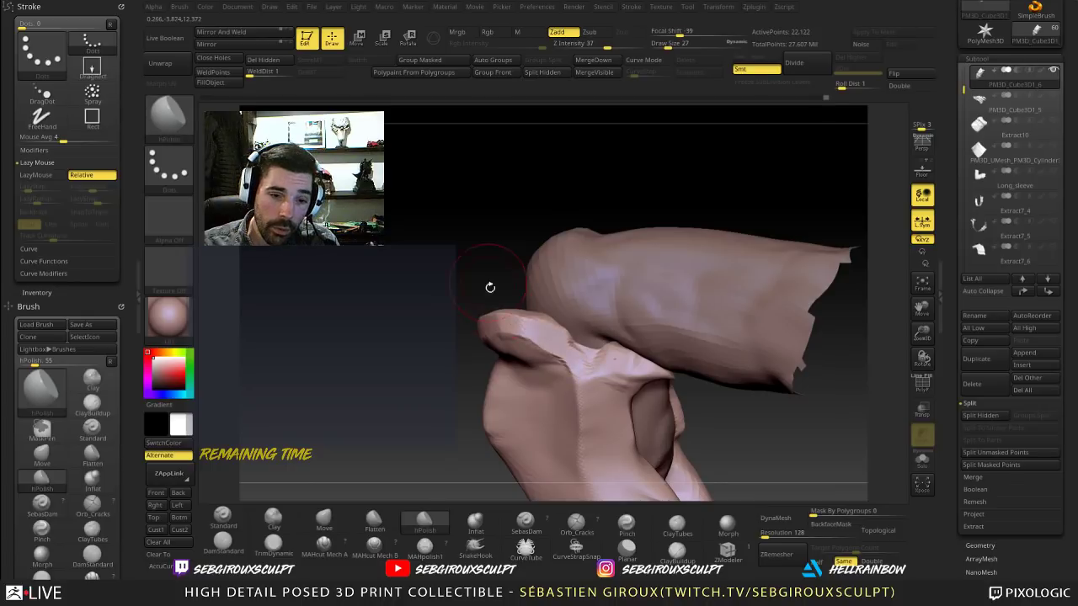
drag(490, 288, 511, 350)
drag(544, 256, 549, 215)
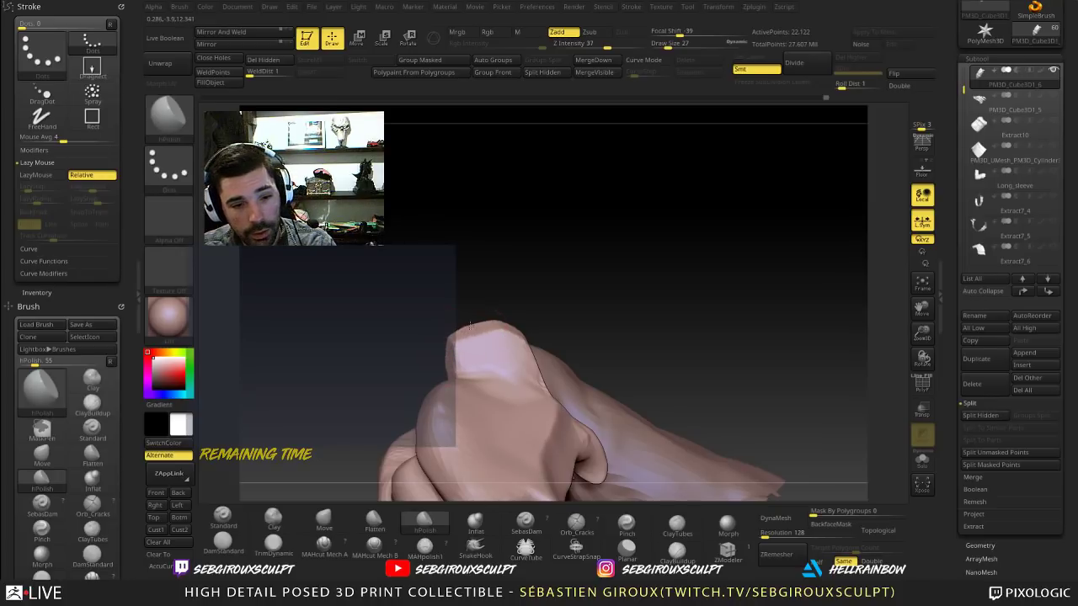
mouse_move(572, 301)
mouse_down()
mouse_move(601, 265)
mouse_move(593, 282)
mouse_move(641, 333)
mouse_move(666, 336)
mouse_move(625, 327)
mouse_move(629, 357)
mouse_up()
shift+drag(498, 320, 483, 315)
mouse_move(586, 316)
mouse_down()
mouse_move(564, 269)
mouse_move(582, 267)
mouse_move(594, 332)
mouse_move(589, 318)
mouse_up()
Step: Refine the smaller bump on the cap's opposite rear corner with the Clay brush at draw size 27
key(1)
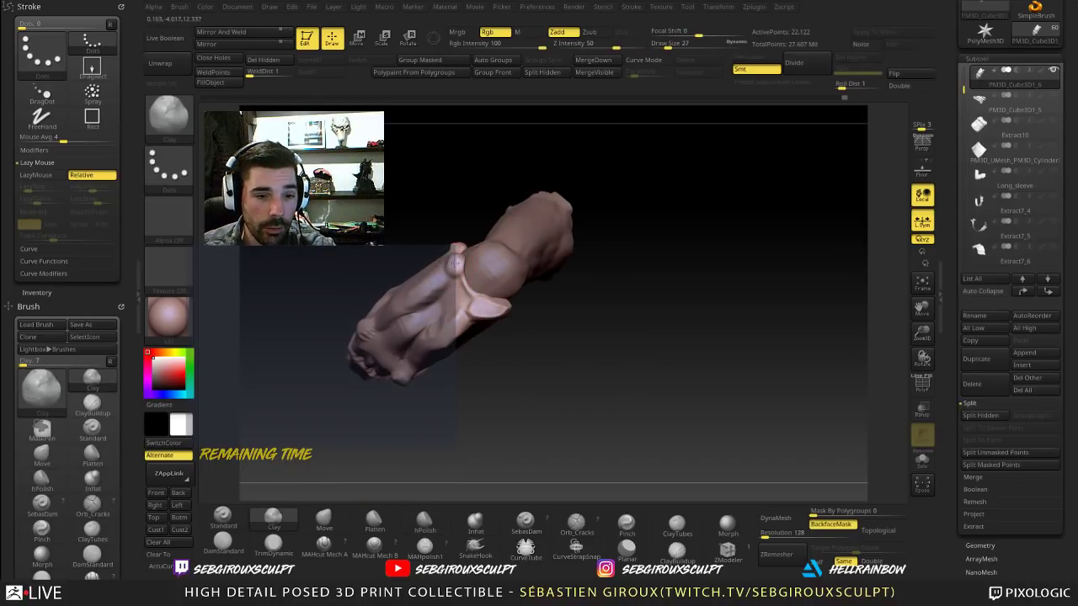
drag(456, 263, 459, 257)
drag(464, 209, 468, 260)
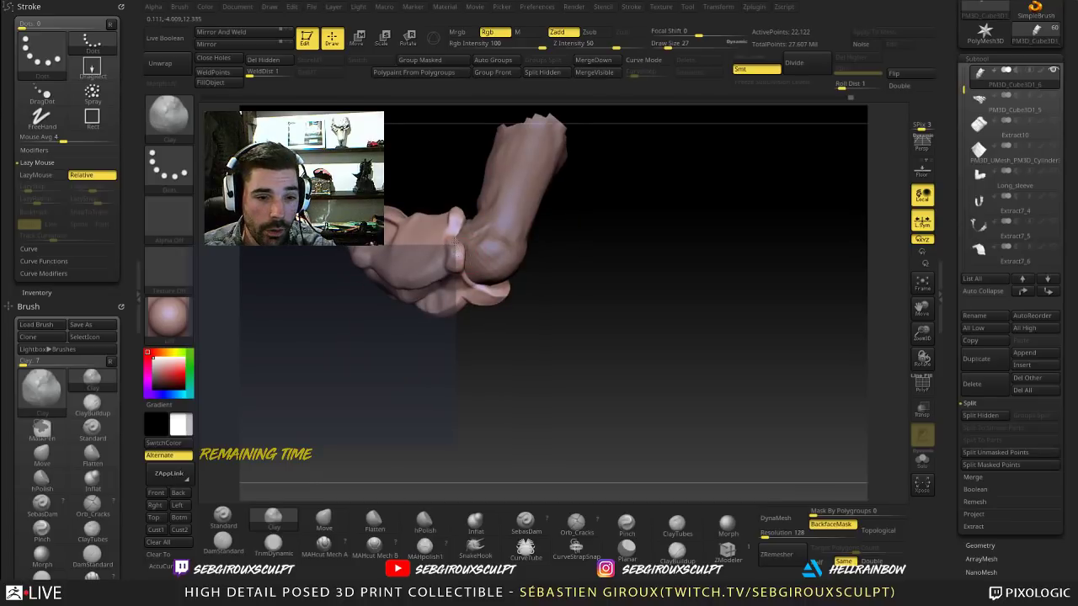
mouse_move(585, 294)
mouse_down()
mouse_move(618, 283)
mouse_move(603, 252)
mouse_move(632, 291)
mouse_move(621, 247)
mouse_move(443, 246)
mouse_up()
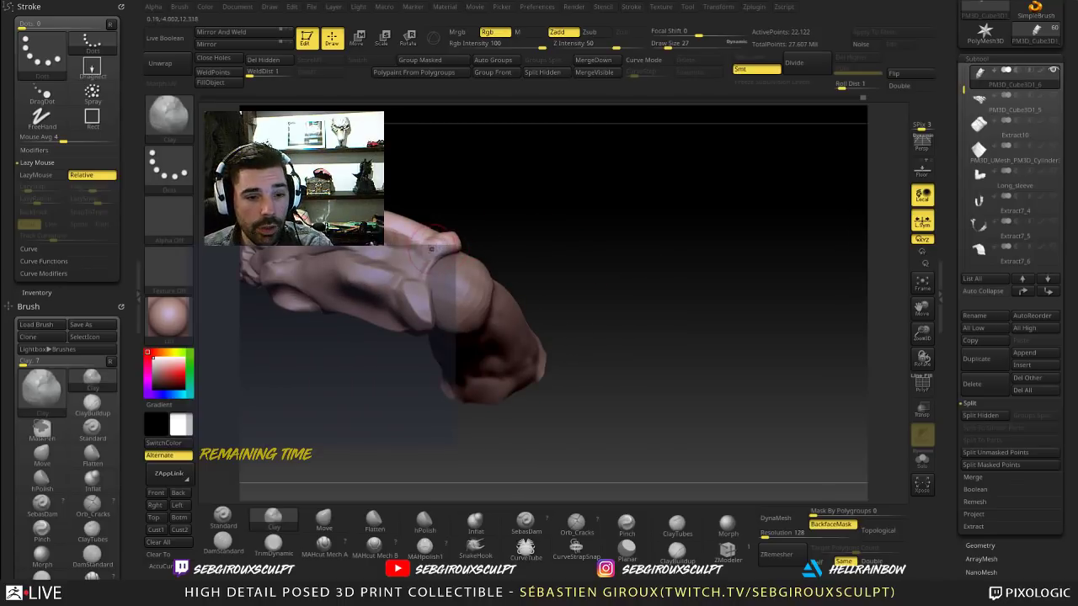
mouse_move(529, 254)
mouse_down()
mouse_move(520, 239)
mouse_move(544, 262)
mouse_move(581, 268)
mouse_up()
mouse_move(434, 342)
mouse_down()
mouse_move(405, 342)
mouse_move(471, 284)
mouse_move(503, 306)
mouse_up()
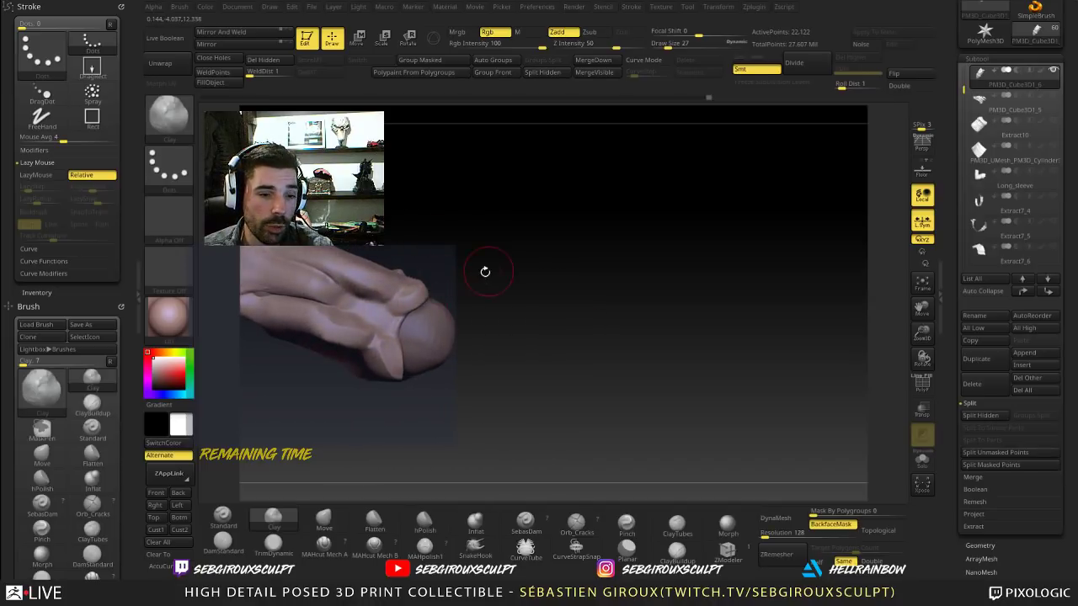
Step: Fill and smooth the cap's side surface between the socket and the rear knuckle bumps with the Clay brush
mouse_move(485, 271)
mouse_down()
mouse_move(464, 272)
mouse_move(463, 233)
mouse_move(563, 224)
mouse_move(572, 249)
mouse_up()
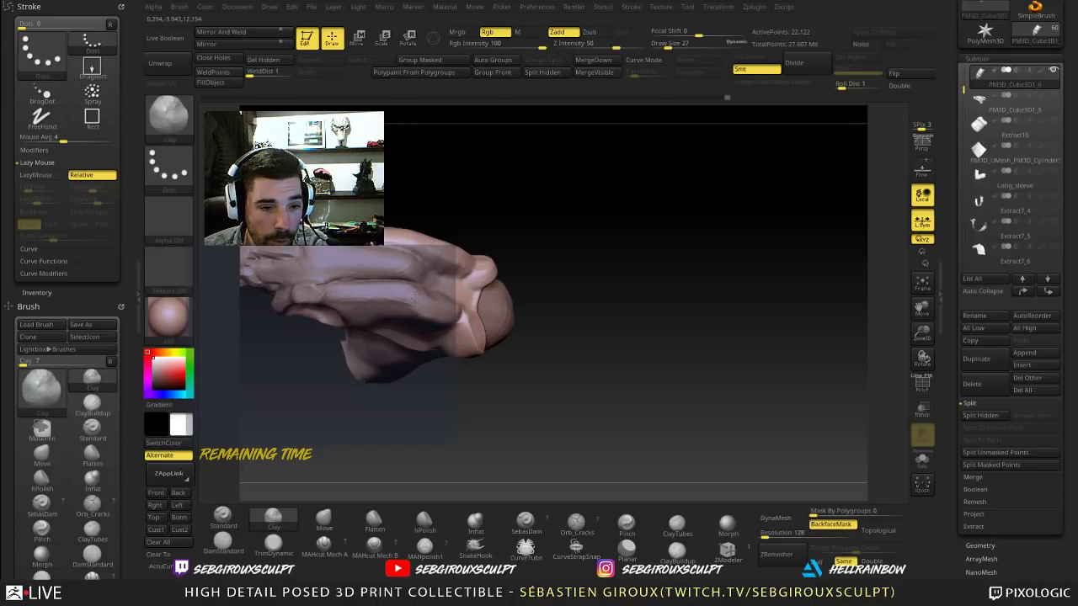
mouse_move(490, 236)
mouse_down()
mouse_move(484, 144)
mouse_move(524, 195)
mouse_move(524, 231)
mouse_move(495, 269)
mouse_move(437, 292)
mouse_up()
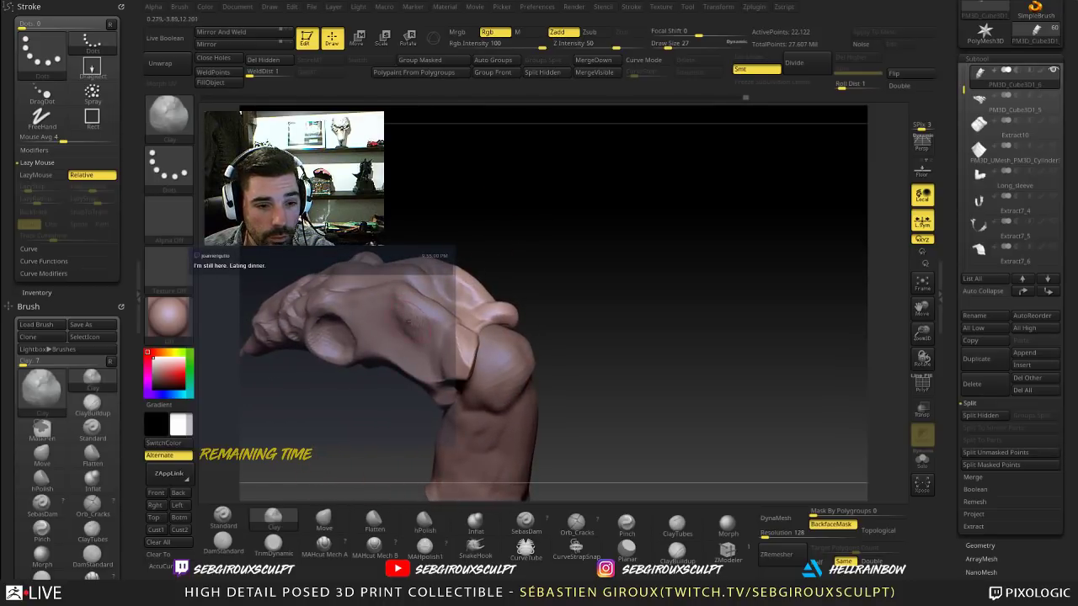
key(shift)
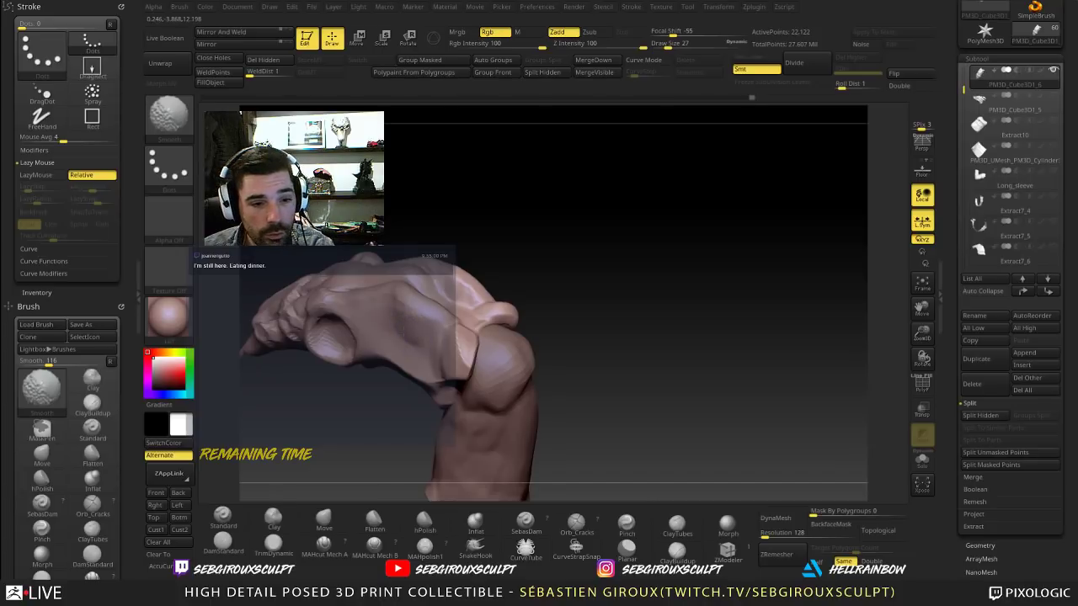
right_drag(432, 321, 402, 299)
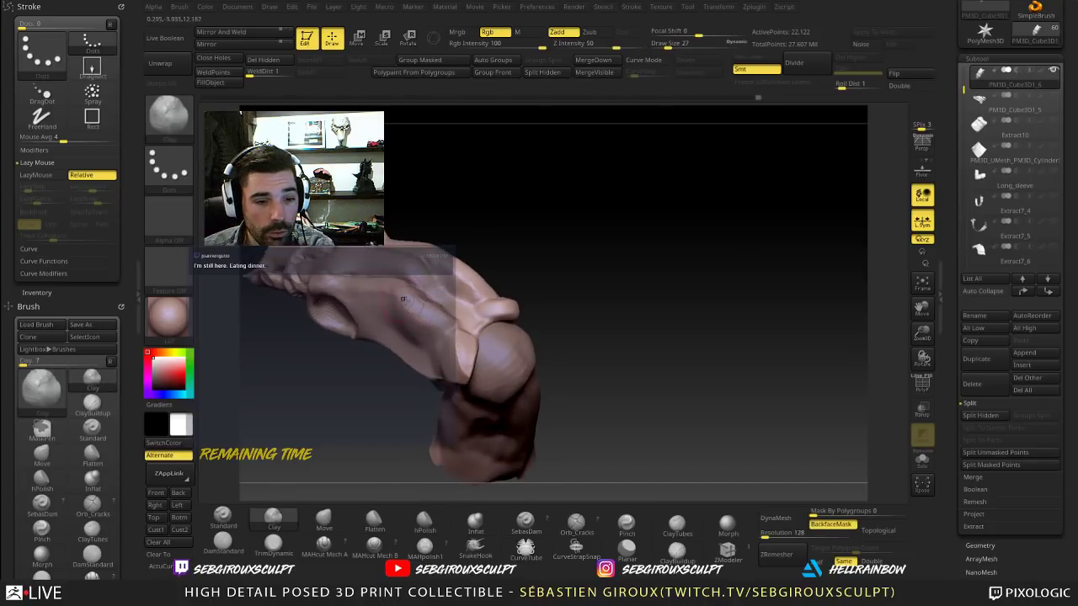
drag(537, 247, 411, 304)
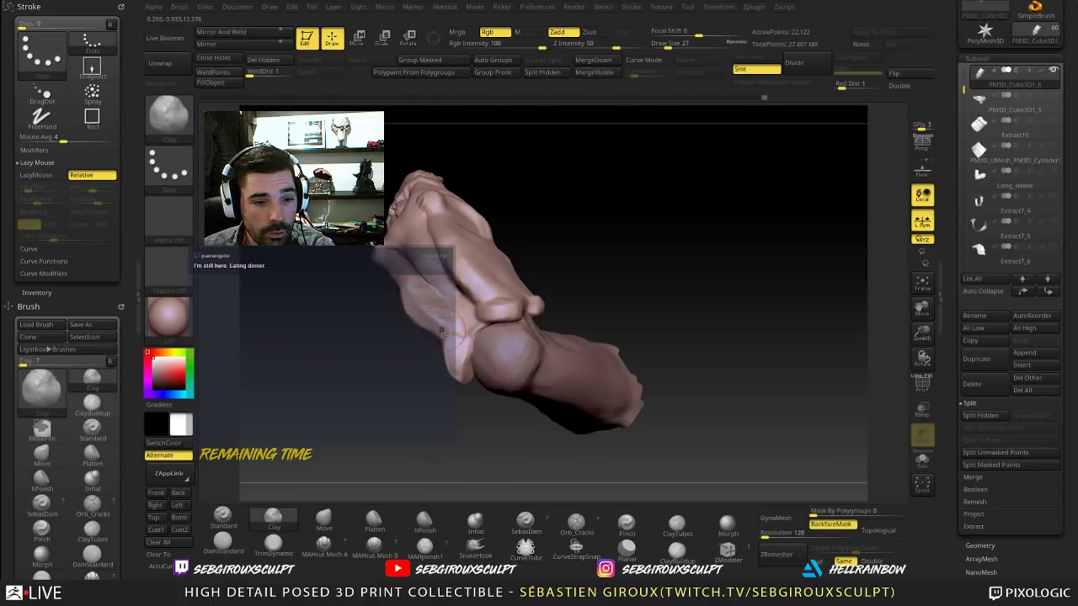
drag(538, 246, 429, 308)
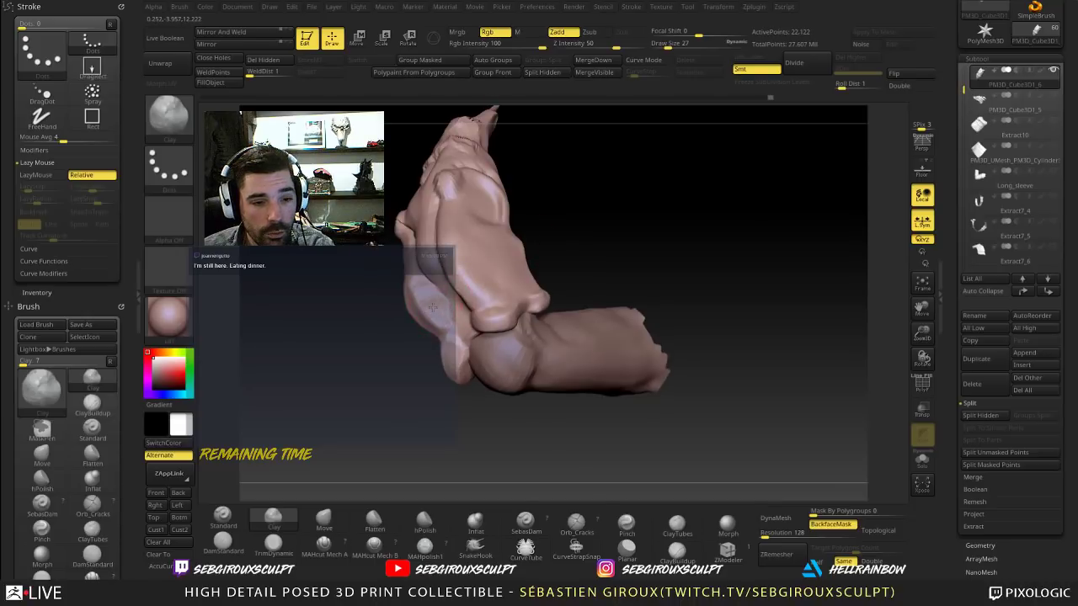
mouse_move(578, 238)
mouse_down()
mouse_move(625, 214)
mouse_move(621, 300)
mouse_move(607, 283)
mouse_move(619, 269)
mouse_move(648, 325)
mouse_up()
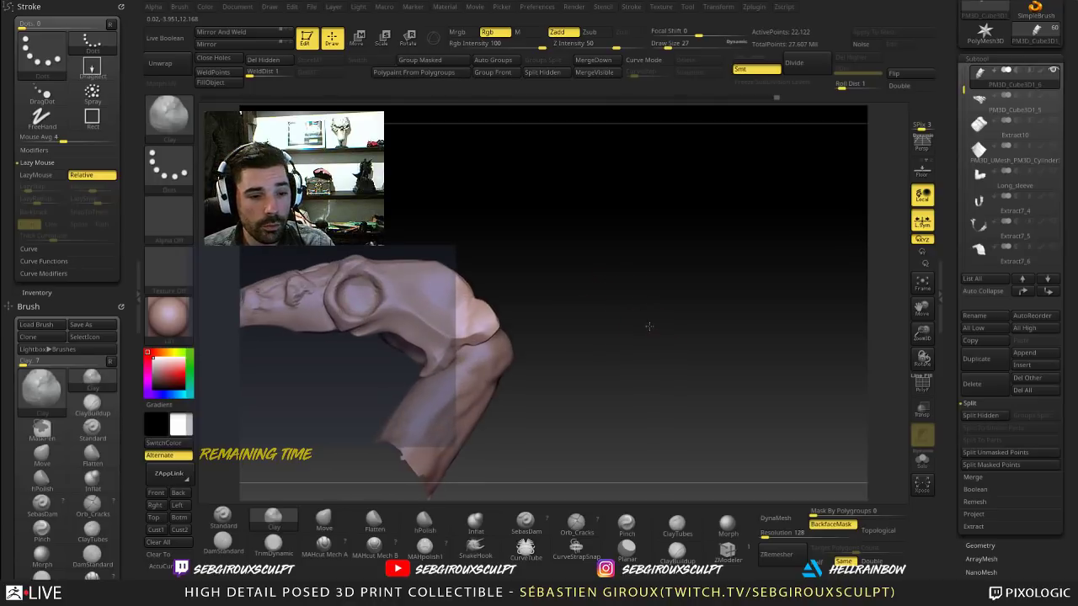
drag(581, 337, 572, 286)
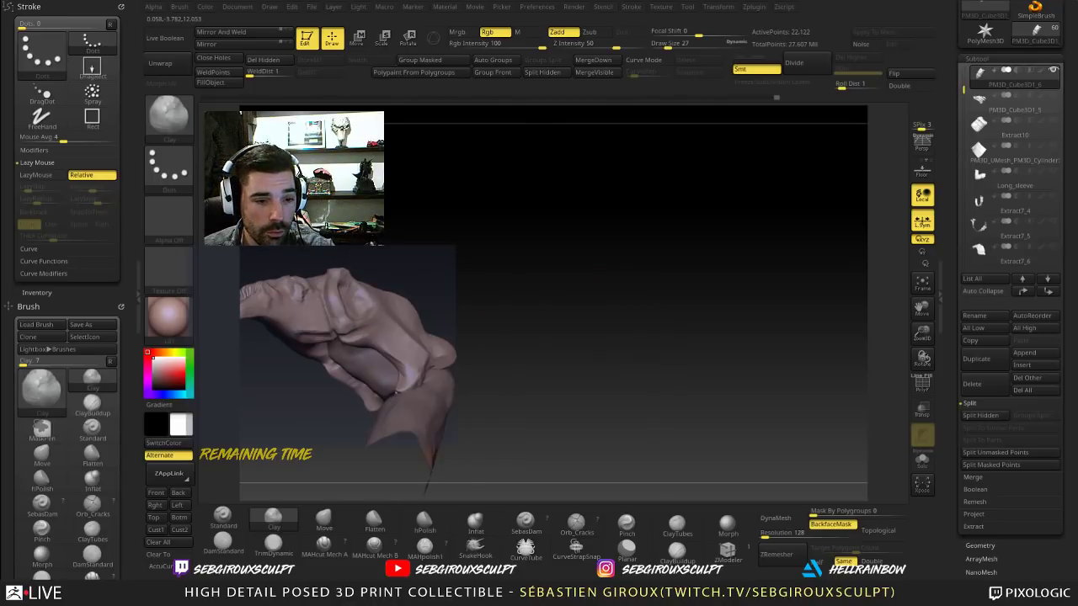
Step: Set the draw size to 31 and tighten the ridge on top of the cap with the Pinch brush
key(f)
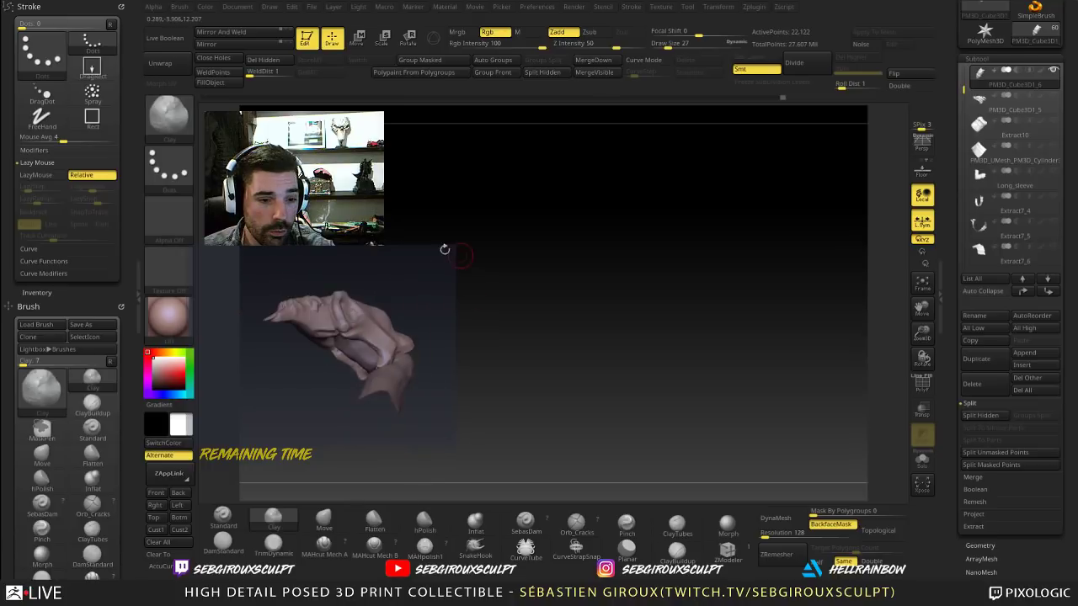
mouse_move(445, 249)
mouse_down()
mouse_move(477, 265)
mouse_move(469, 249)
mouse_move(482, 285)
mouse_move(485, 272)
mouse_move(494, 284)
mouse_move(544, 289)
mouse_move(532, 317)
mouse_move(556, 308)
mouse_move(556, 289)
mouse_move(473, 312)
mouse_up()
key(space)
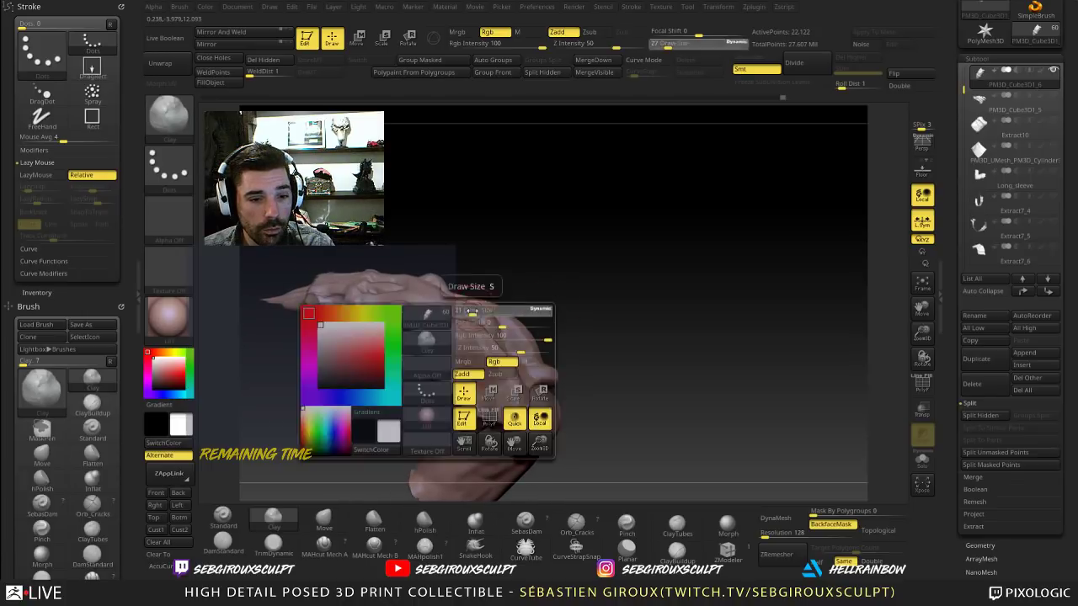
mouse_move(524, 288)
mouse_down()
mouse_move(505, 292)
mouse_move(515, 284)
mouse_up()
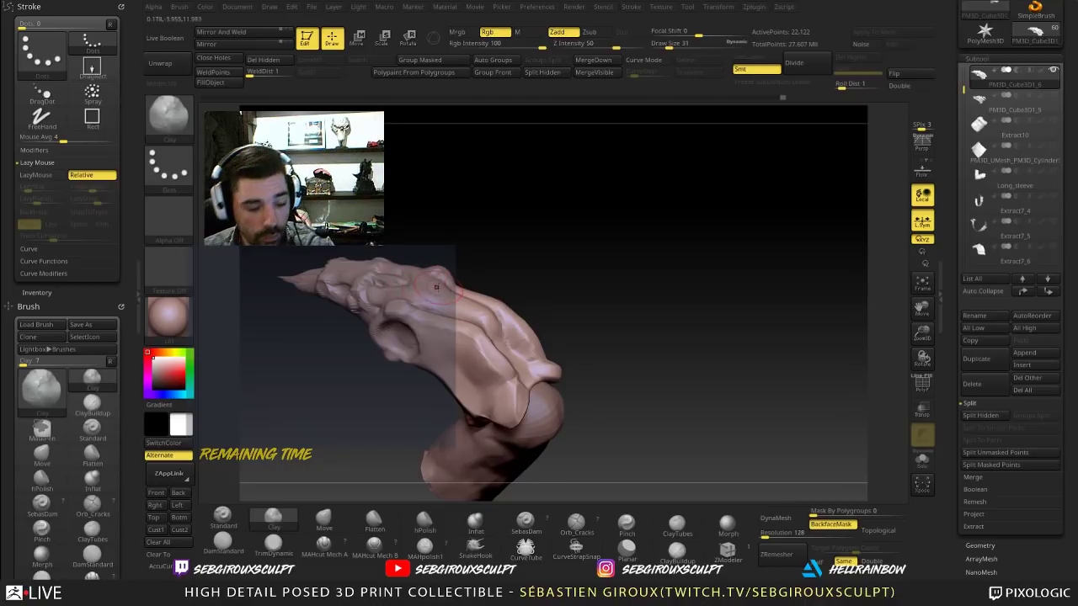
key(b)
key(p)
key(i)
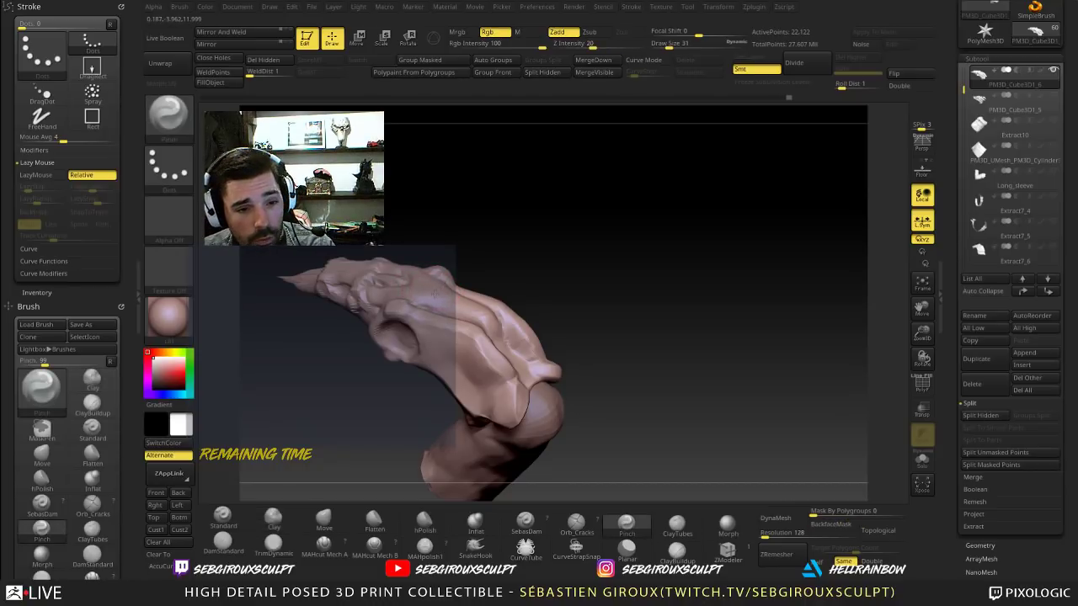
drag(461, 291, 466, 273)
Step: Build up the cap's upper ridges with the ClayTubes brush at draw size 31 and smooth the result
key(b)
key(c)
key(t)
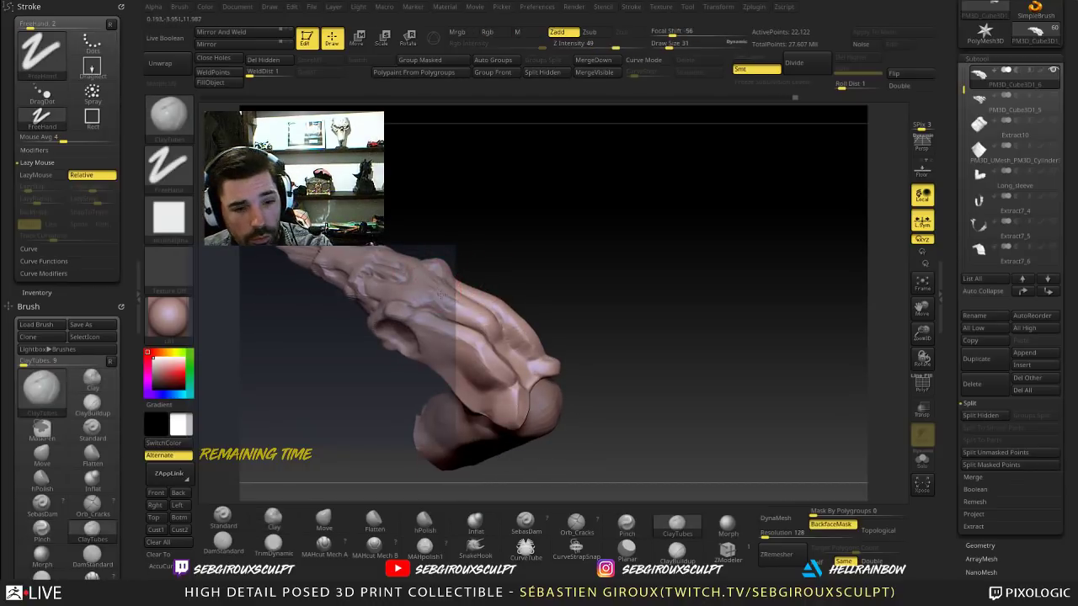
mouse_move(424, 283)
right_down()
mouse_move(423, 298)
mouse_move(417, 284)
right_up()
drag(529, 256, 551, 234)
mouse_move(486, 323)
mouse_down()
mouse_move(479, 318)
mouse_move(493, 333)
mouse_move(477, 322)
mouse_up()
drag(539, 261, 561, 224)
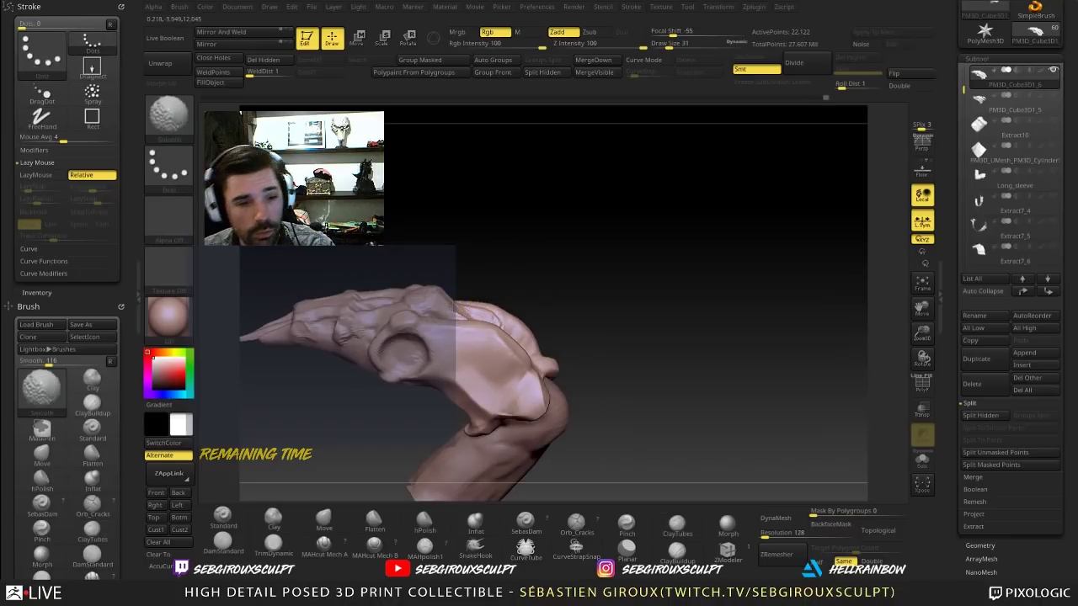
shift+drag(454, 298, 468, 311)
Step: Try the Move brush at draw size 75 around the claw tip, and switch back to the ClayTubes brush
mouse_move(493, 253)
mouse_down()
mouse_move(502, 242)
mouse_move(551, 253)
mouse_move(384, 301)
mouse_up()
key(space)
click(324, 522)
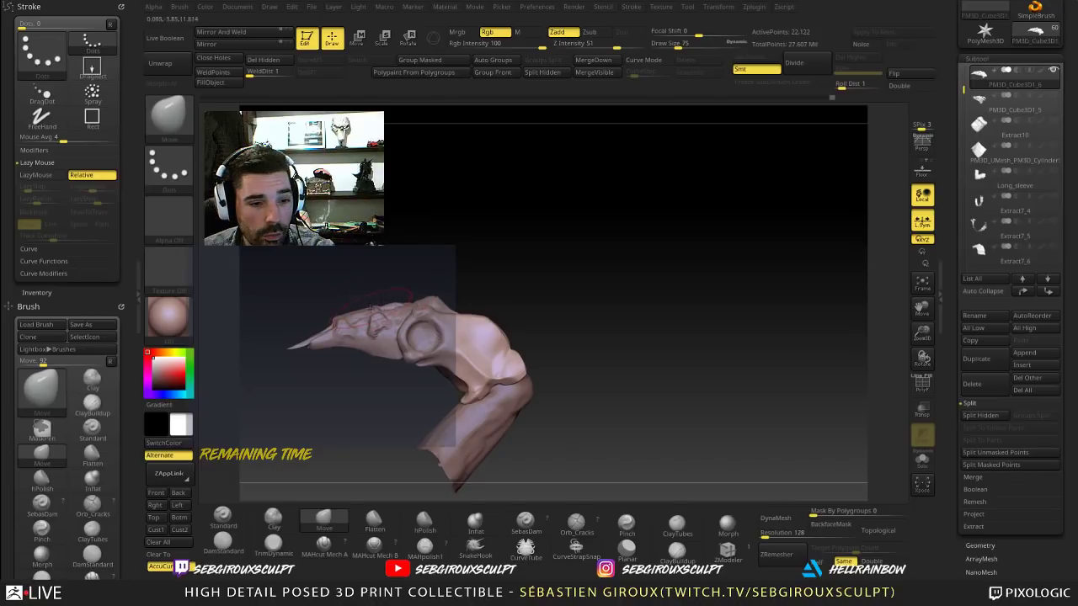
mouse_move(373, 249)
mouse_down()
mouse_move(504, 376)
mouse_move(494, 405)
mouse_up()
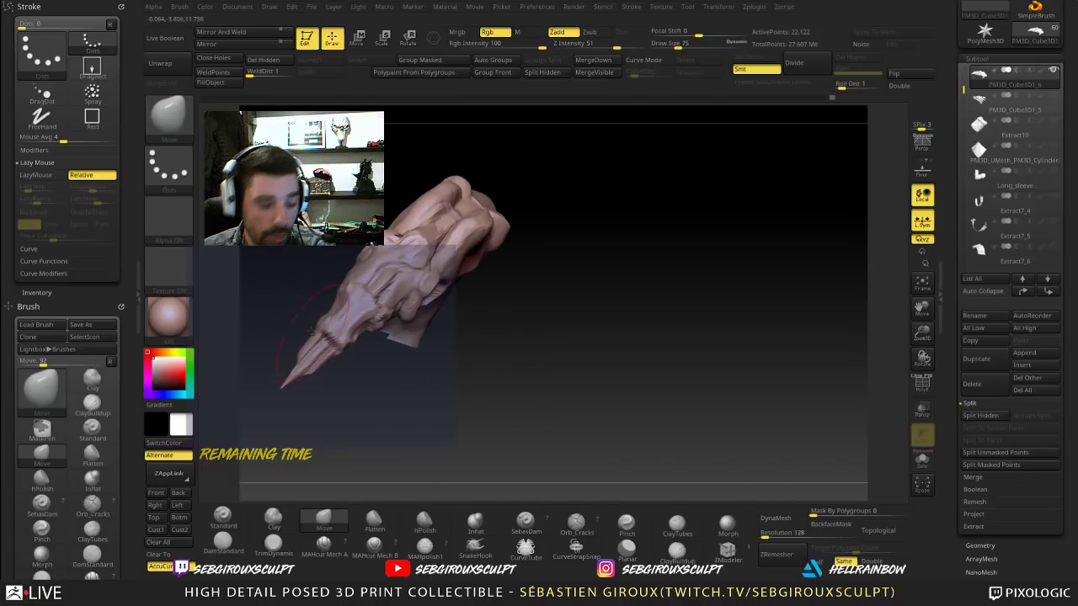
key(b)
key(c)
key(t)
Step: Try subdividing the mesh with only the purple cap isolated, and undo the subdivision
alt+drag(656, 377, 757, 373)
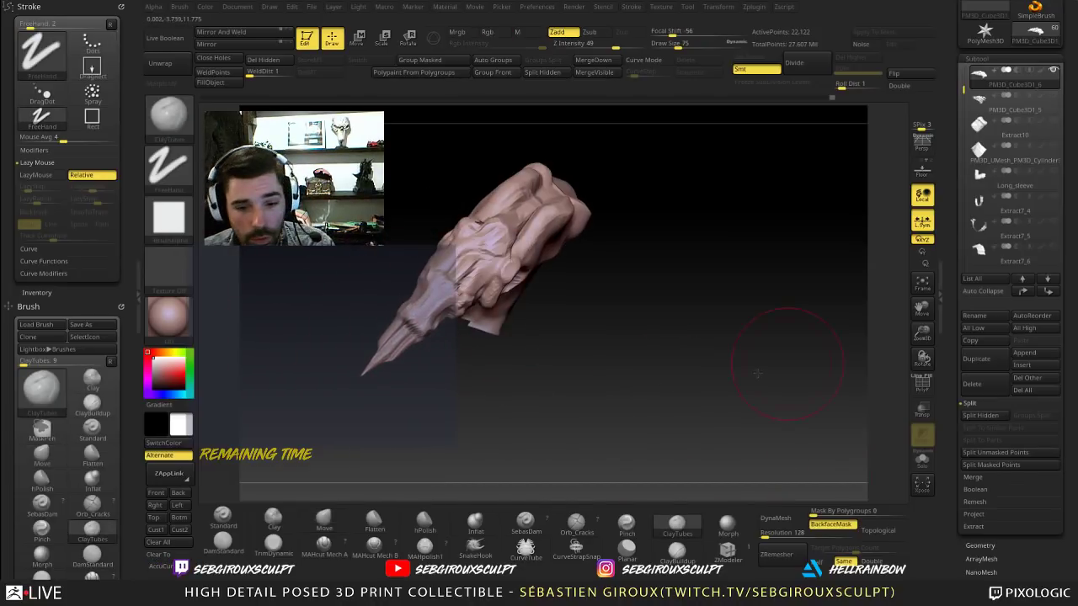
click(920, 386)
click(920, 386)
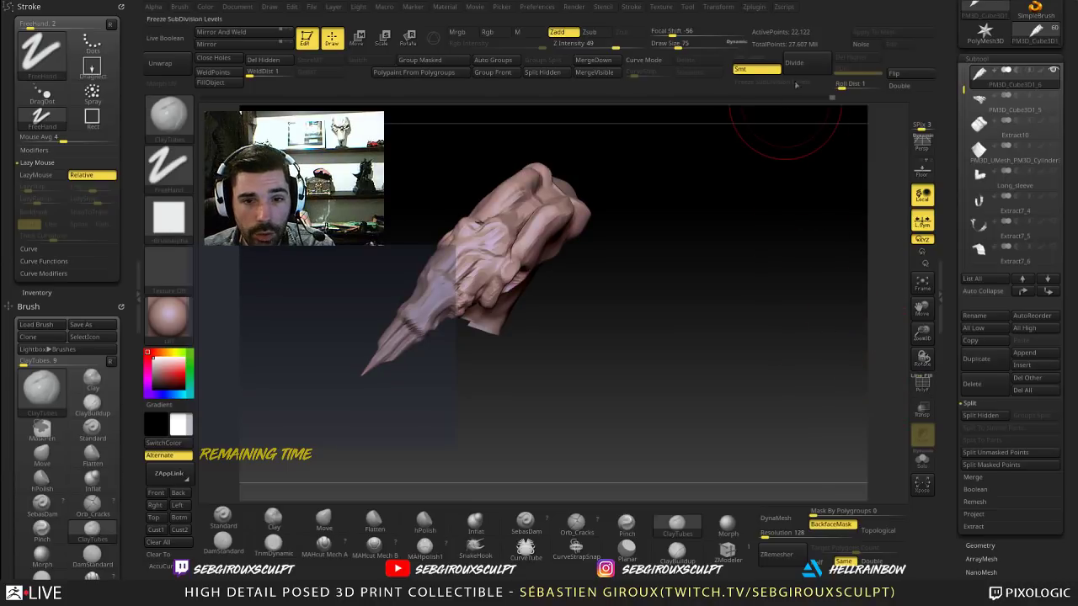
click(794, 69)
alt+drag(697, 198, 763, 194)
click(927, 386)
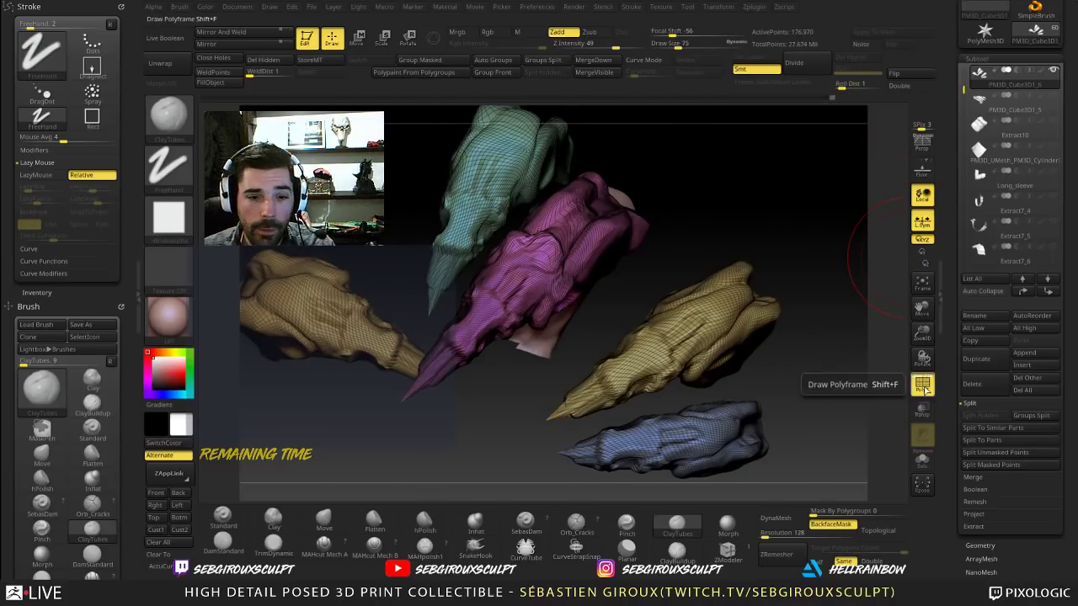
key(ctrl+z)
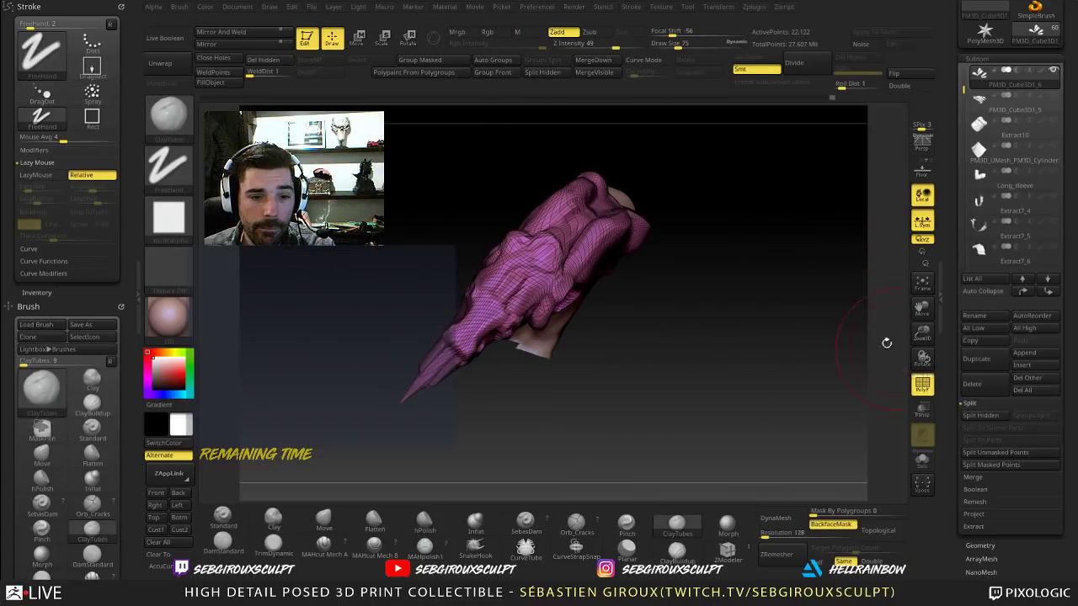
Step: Show all the finger caps again and subdivide the whole mesh up to subdivision level 3
ctrl+shift+click(787, 267)
click(793, 62)
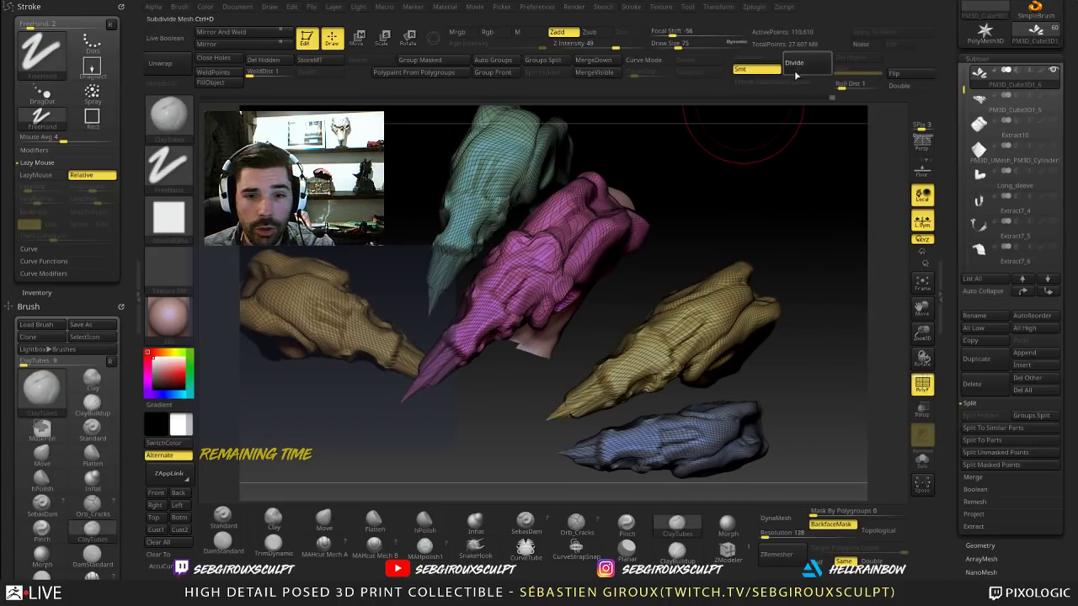
alt+drag(712, 193, 793, 186)
click(922, 386)
mouse_move(674, 328)
mouse_down()
mouse_move(655, 330)
mouse_move(657, 295)
mouse_up()
Step: Raise the rim around the oval recess on top of the cap with the ClayTubes brush at draw size 27
key(bracketleft)
key(bracketleft)
key(bracketleft)
key(bracketleft)
drag(587, 258, 572, 281)
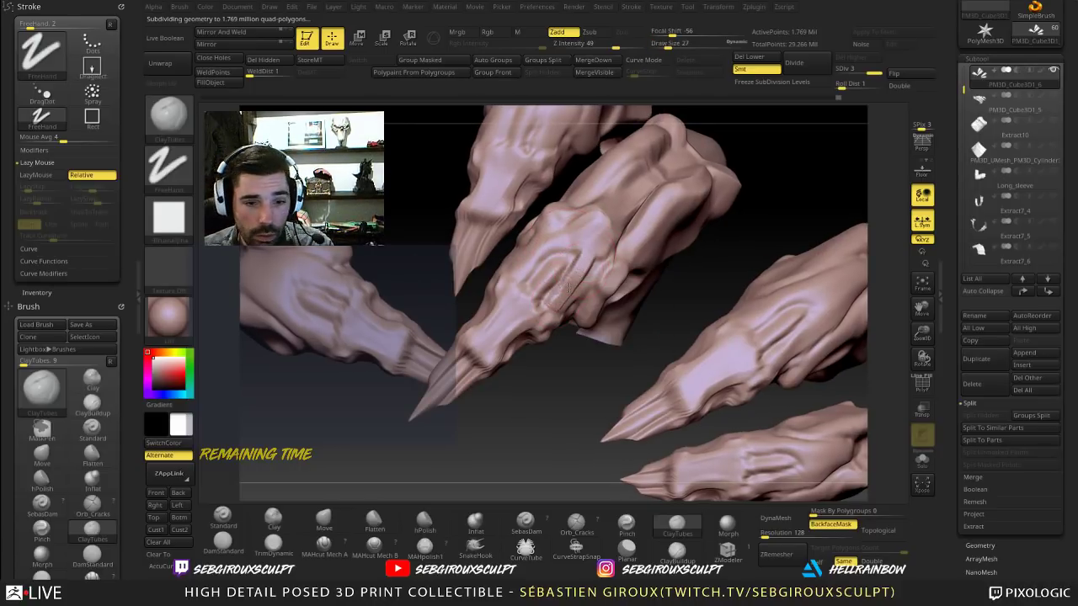
mouse_move(566, 242)
mouse_down()
mouse_move(579, 250)
mouse_move(552, 246)
mouse_move(524, 271)
mouse_up()
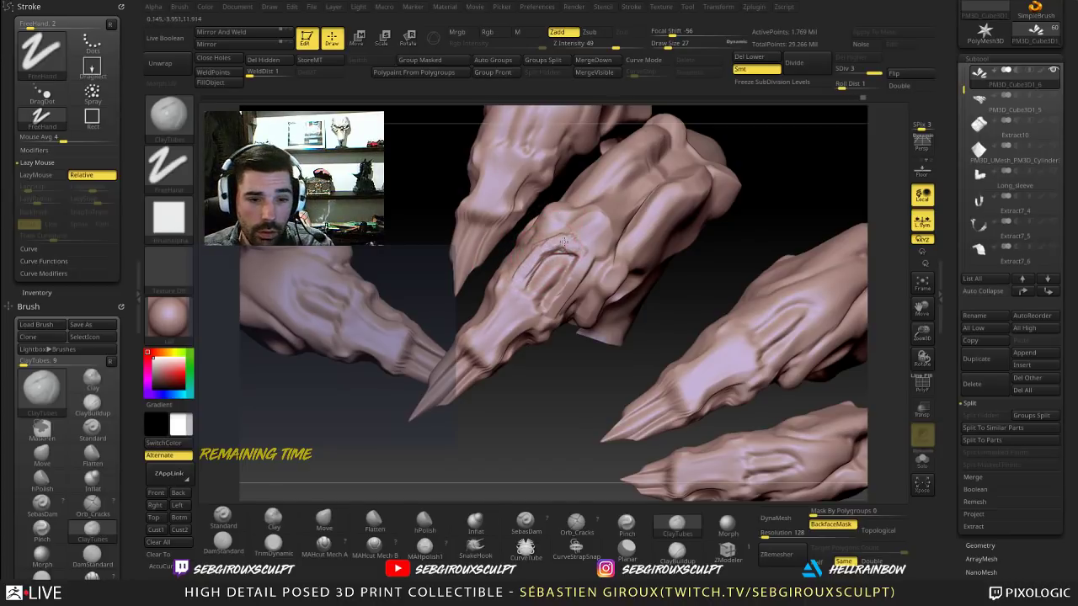
alt+drag(690, 309, 673, 232)
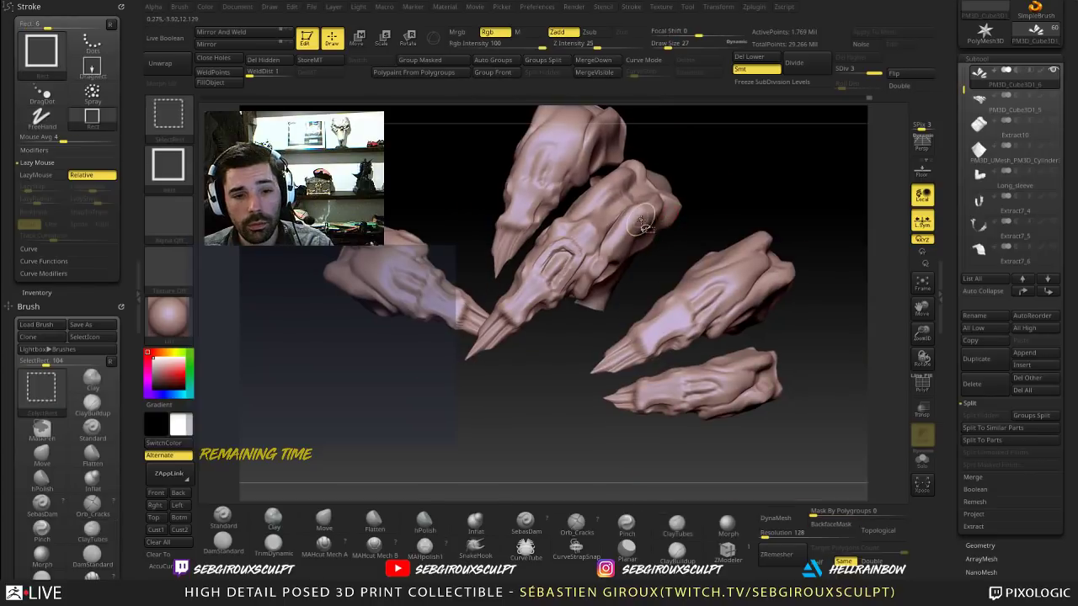
Step: Isolate the central finger cap and build raised straps on the side of its claw segment with the ClayTubes brush at draw size 27
ctrl+shift+click(642, 220)
key(f)
drag(738, 222, 708, 172)
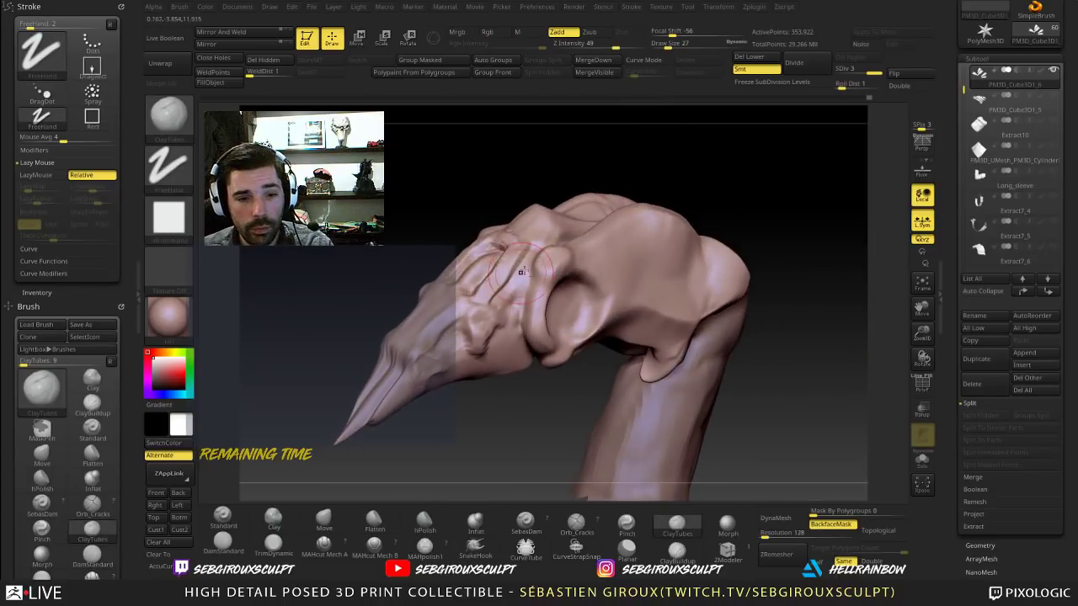
drag(578, 163, 562, 168)
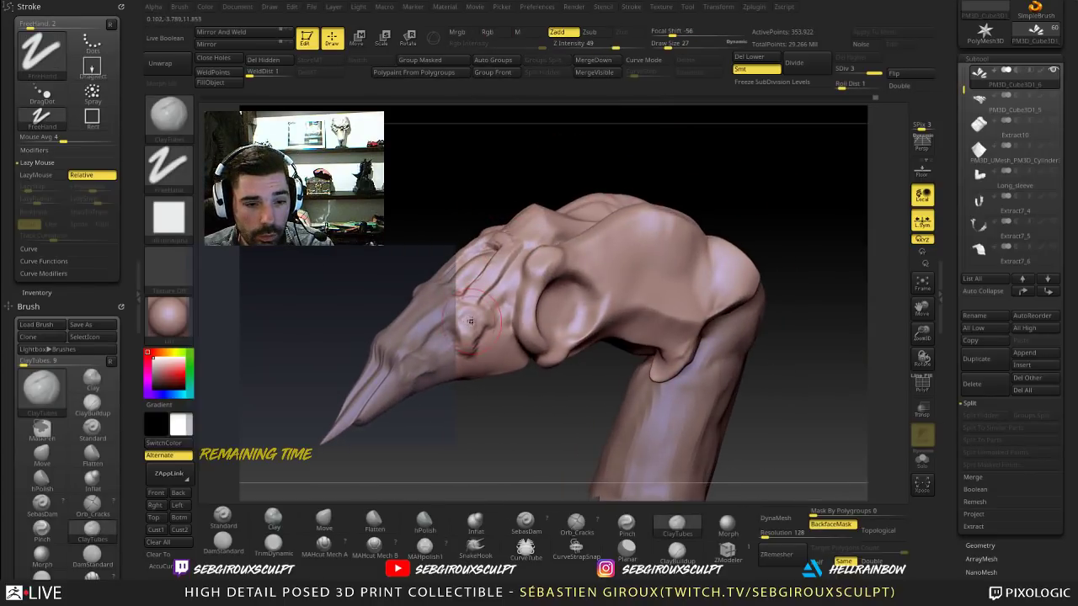
mouse_move(470, 321)
mouse_down()
mouse_move(467, 332)
mouse_move(489, 320)
mouse_up()
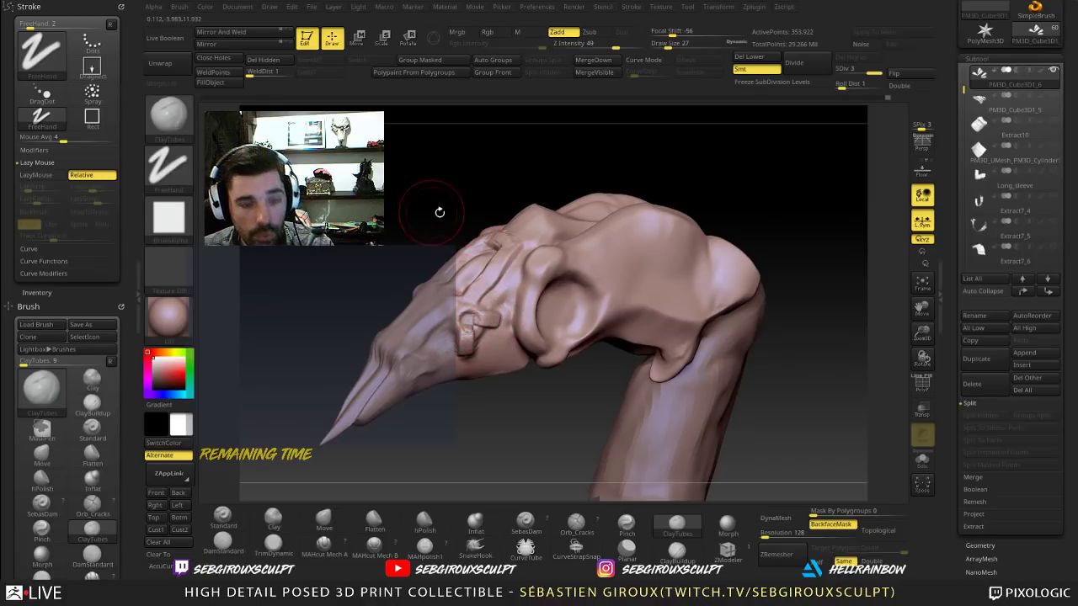
mouse_move(439, 212)
mouse_down()
mouse_move(411, 202)
mouse_move(437, 244)
mouse_up()
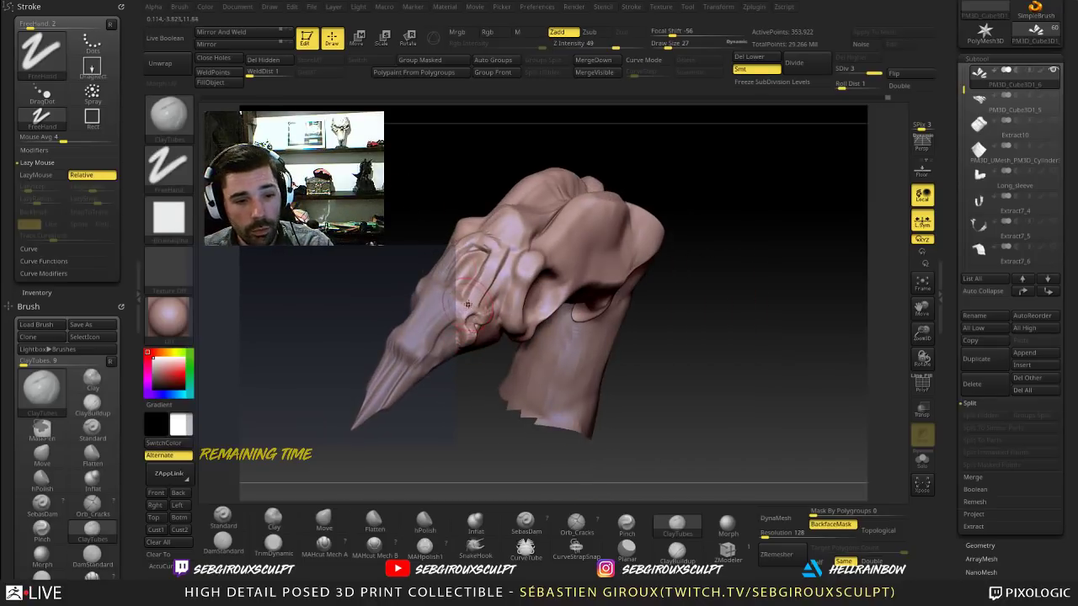
drag(468, 305, 427, 346)
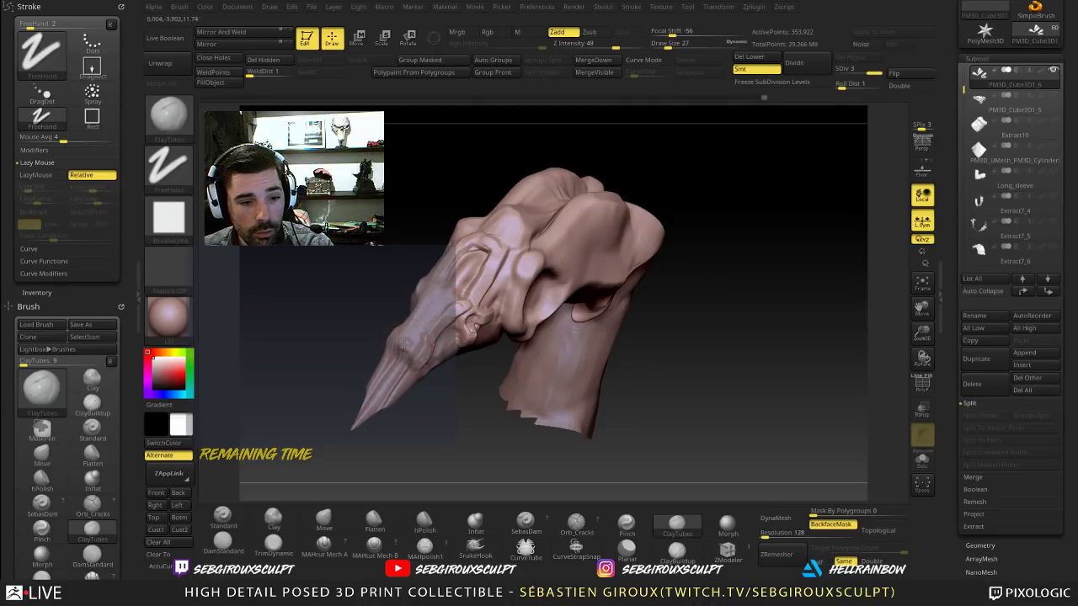
Step: Build up the raised knob and ridges around the base of the claw tip with the ClayTubes brush
drag(367, 305, 381, 343)
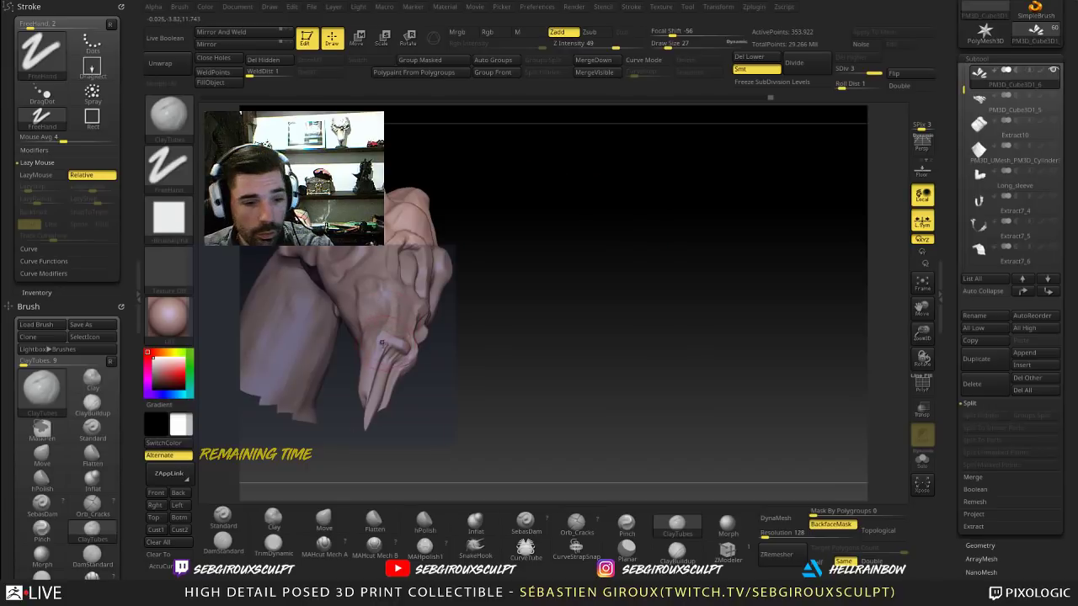
drag(480, 320, 392, 335)
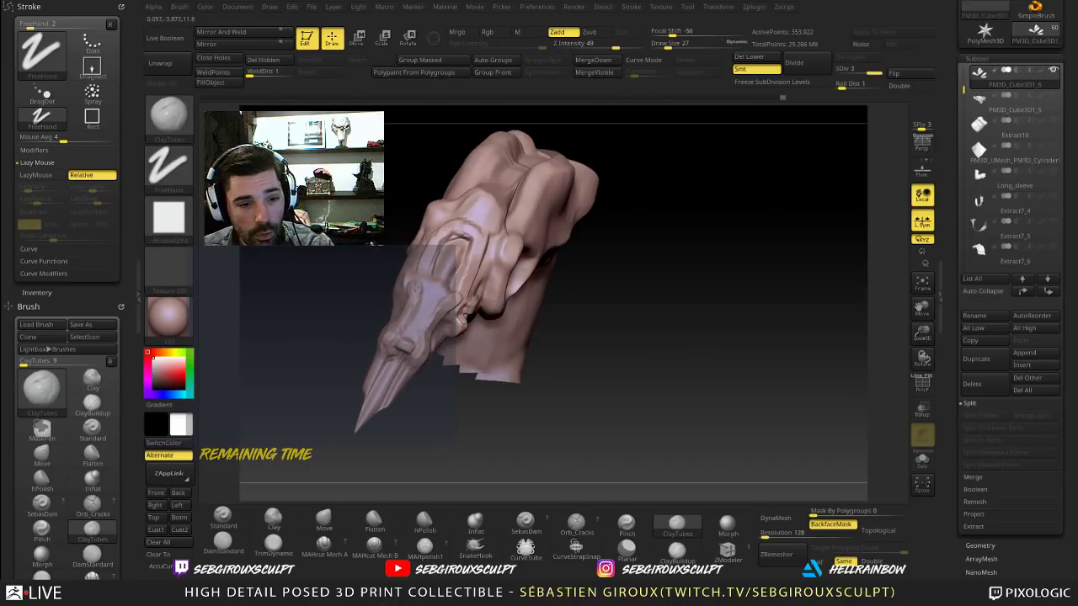
mouse_move(572, 295)
alt+mouse_down()
mouse_move(542, 303)
mouse_move(730, 249)
mouse_move(582, 287)
alt+mouse_up()
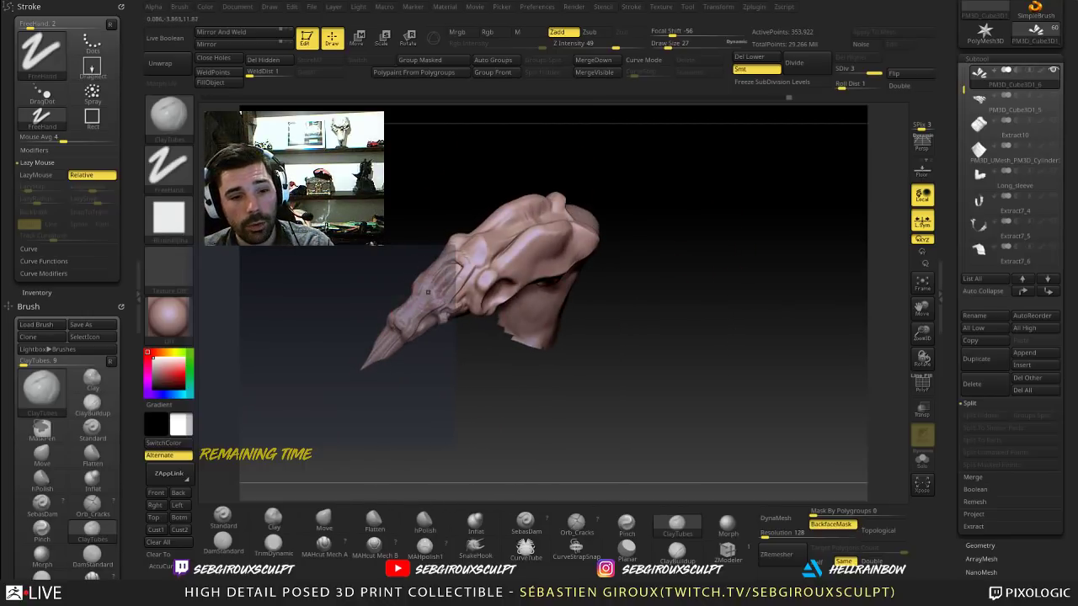
drag(606, 206, 471, 248)
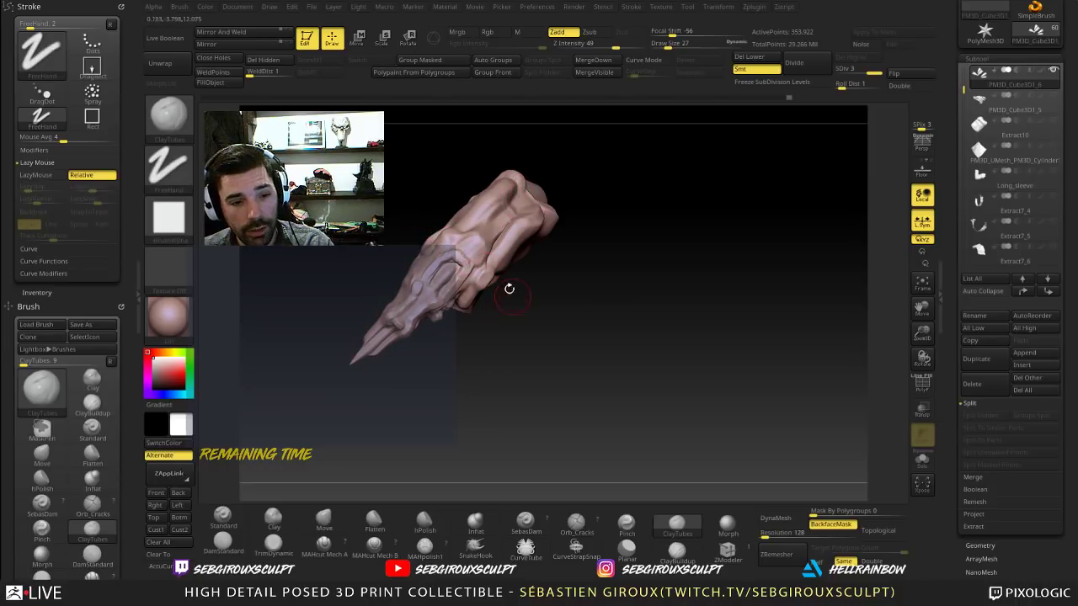
Step: Add a second pair of small crossing straps on the side of the claw segment, close to the tip
mouse_move(509, 290)
mouse_down()
mouse_move(539, 366)
mouse_move(582, 373)
mouse_move(536, 362)
mouse_move(531, 325)
mouse_move(491, 379)
mouse_up()
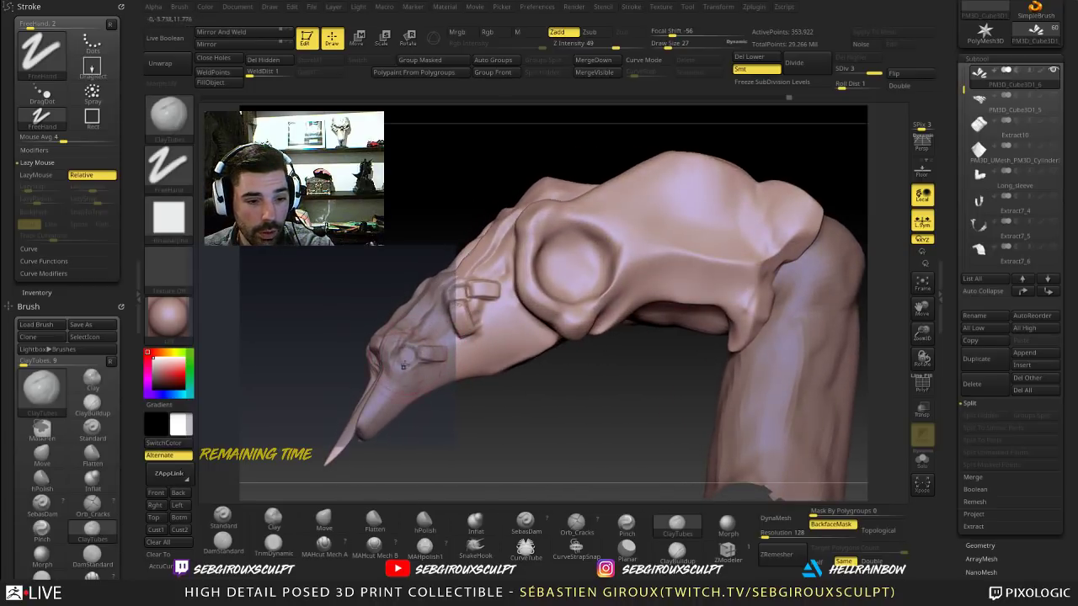
mouse_move(403, 368)
mouse_down()
mouse_move(404, 386)
mouse_move(416, 379)
mouse_move(403, 387)
mouse_move(452, 418)
mouse_move(539, 428)
mouse_move(601, 408)
mouse_up()
alt+drag(614, 345, 729, 269)
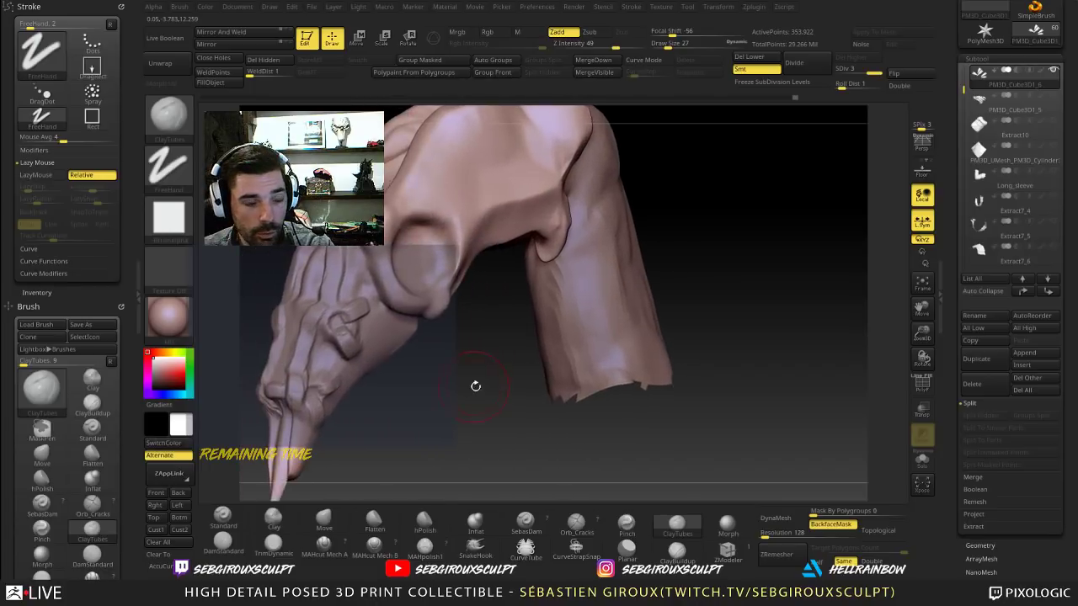
mouse_move(474, 384)
mouse_down()
mouse_move(430, 388)
mouse_move(468, 381)
mouse_up()
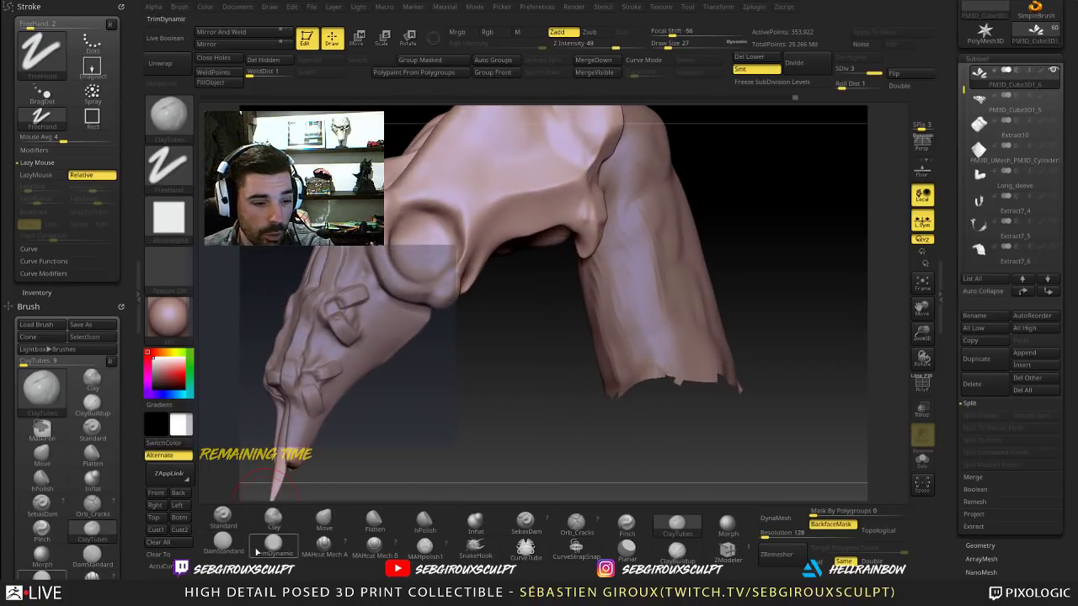
Step: Carve creases beside the raised side straps with the DamStandard brush at draw size 7
click(236, 545)
key(s)
drag(326, 330, 318, 330)
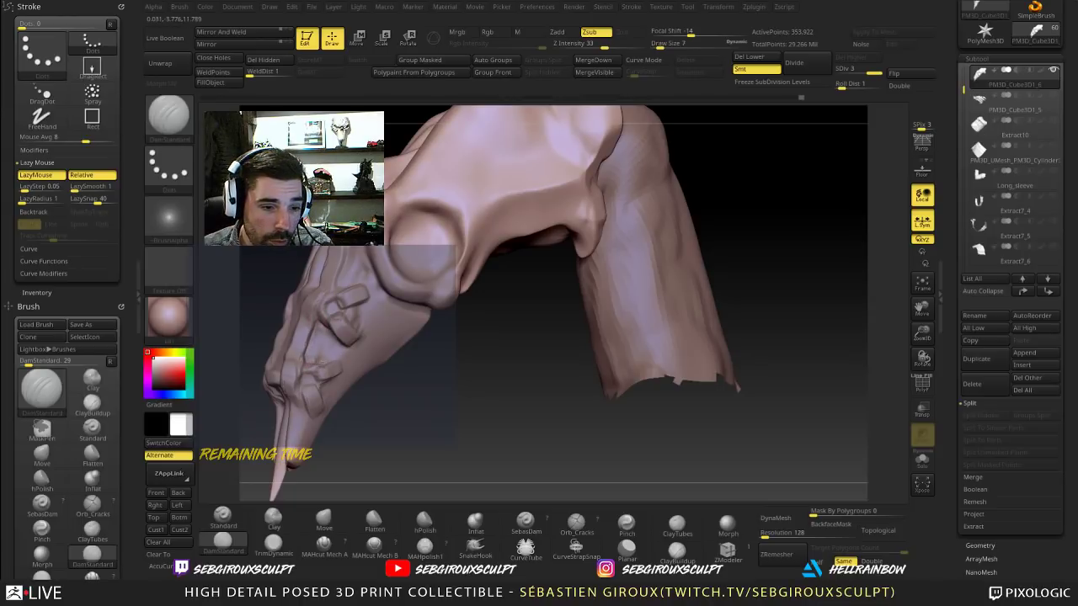
drag(398, 387, 406, 389)
mouse_move(406, 388)
mouse_down()
mouse_move(355, 288)
mouse_move(423, 350)
mouse_up()
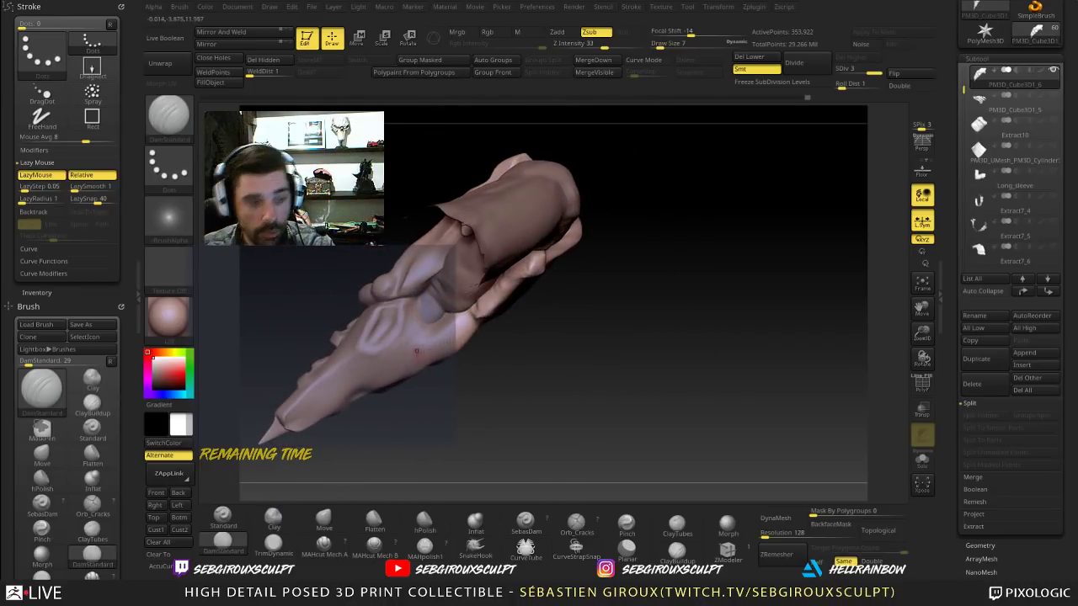
Step: Build up the underside and side edges of the cap with the ClayTubes brush at draw size 29
key(b)
key(c)
key(t)
drag(479, 401, 472, 357)
drag(654, 41, 668, 42)
mouse_move(493, 362)
mouse_down()
mouse_move(496, 336)
mouse_move(517, 352)
mouse_move(479, 320)
mouse_up()
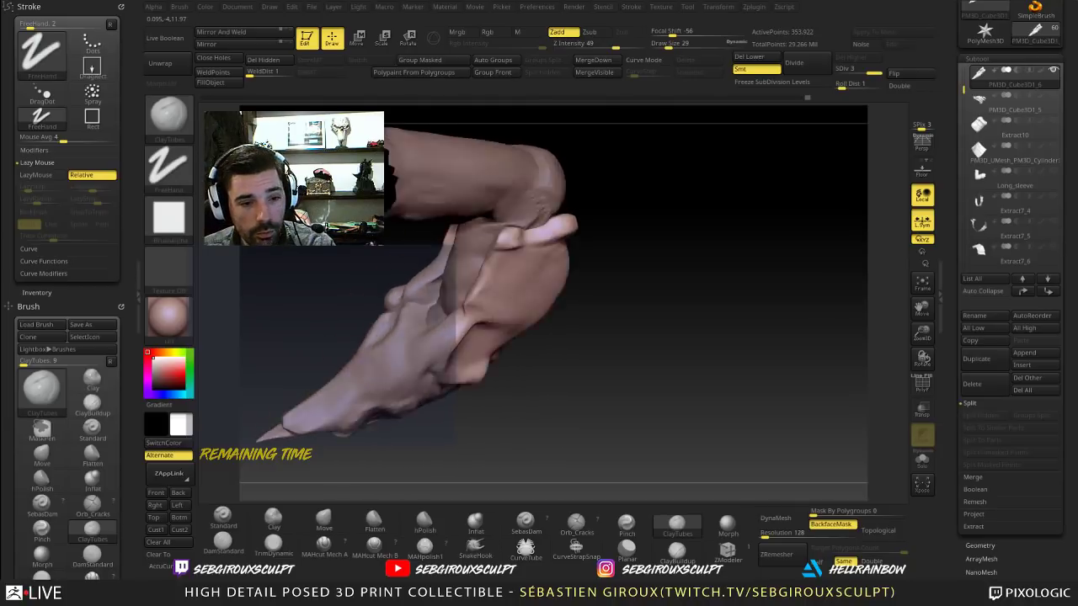
mouse_move(471, 316)
right_down()
mouse_move(500, 296)
mouse_move(484, 297)
right_up()
drag(469, 359, 497, 356)
mouse_move(607, 365)
mouse_down()
mouse_move(603, 314)
mouse_move(630, 308)
mouse_move(674, 386)
mouse_move(690, 349)
mouse_up()
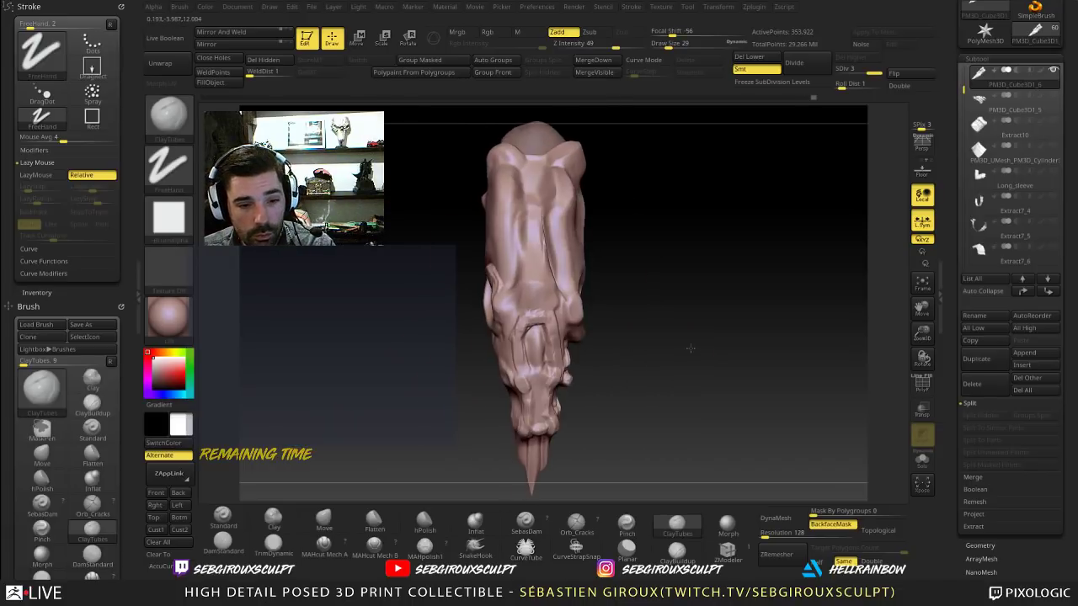
mouse_move(645, 303)
mouse_down()
mouse_move(562, 198)
mouse_move(378, 260)
mouse_move(382, 289)
mouse_up()
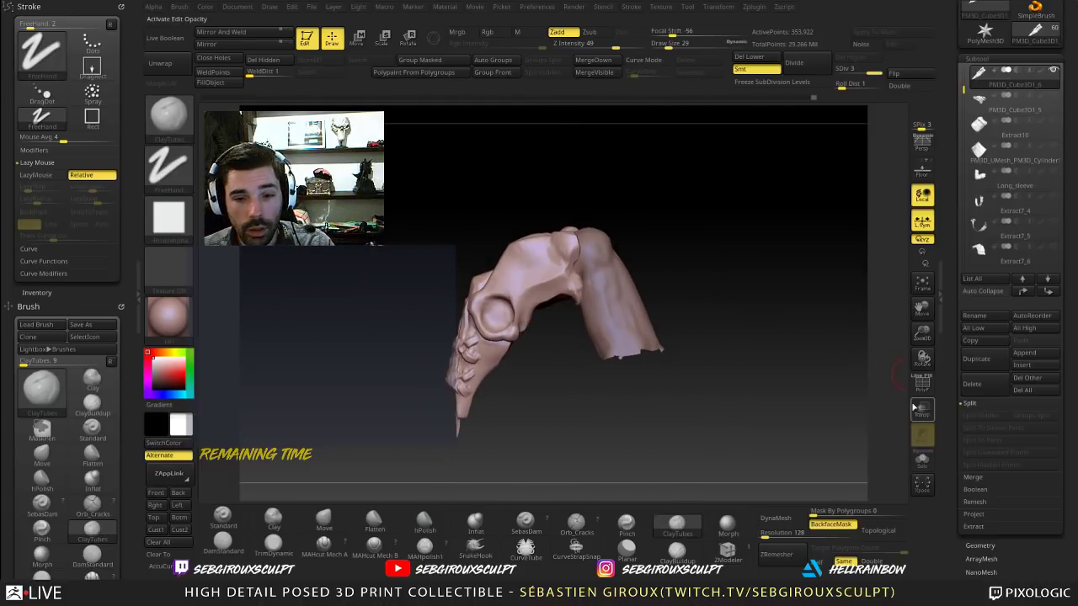
Step: Ghost the finger beneath the cap with transparency and set the ClayTubes draw size to 35 for the cap's underside
click(922, 412)
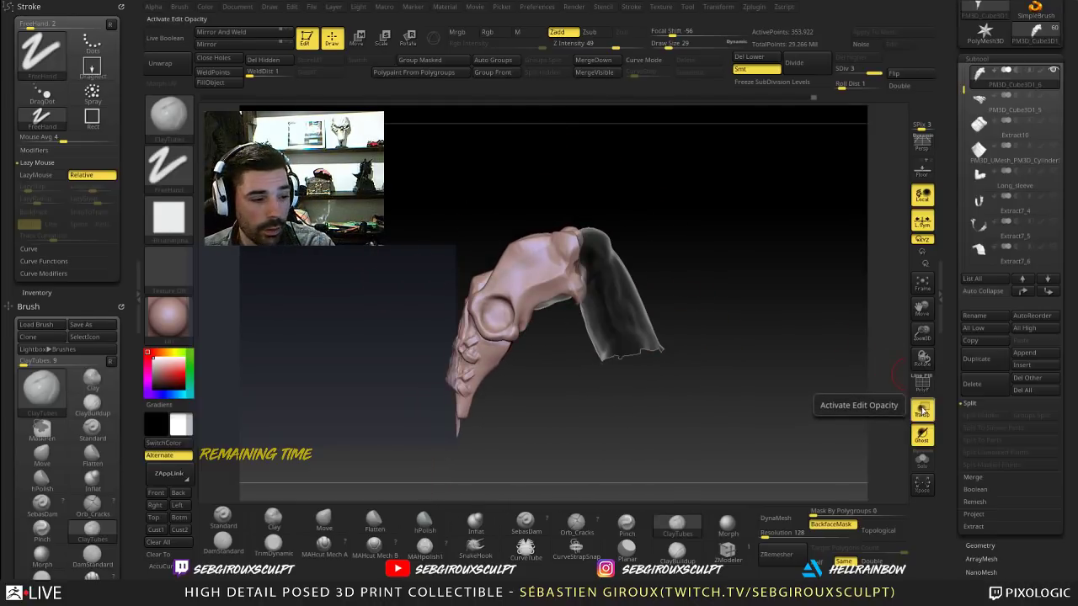
click(923, 411)
click(924, 410)
key(space)
drag(549, 296, 557, 296)
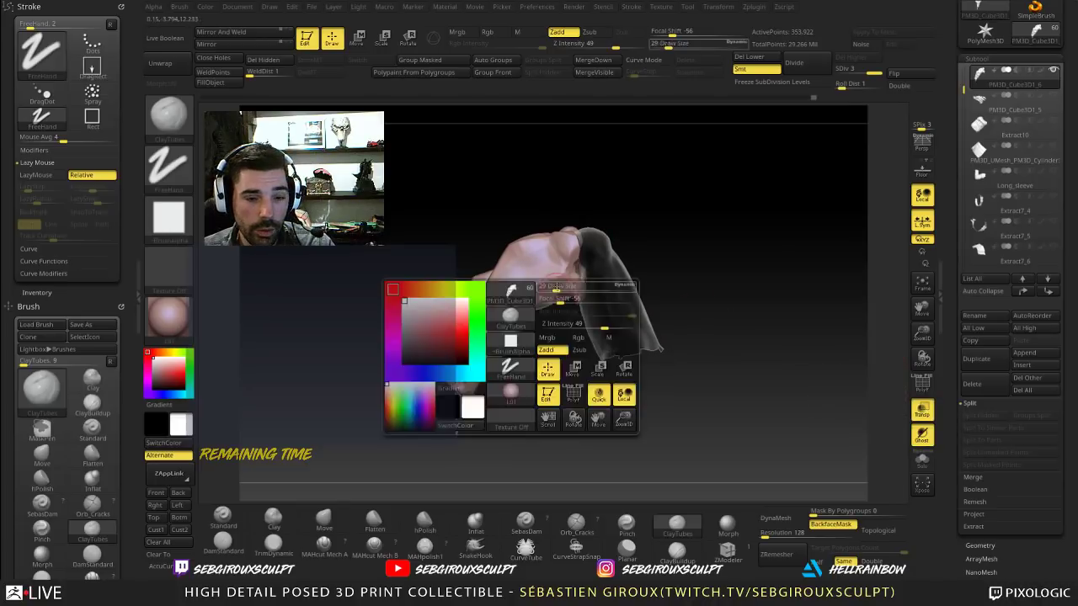
mouse_move(549, 332)
right_down()
mouse_move(549, 312)
mouse_move(614, 231)
mouse_move(659, 293)
right_up()
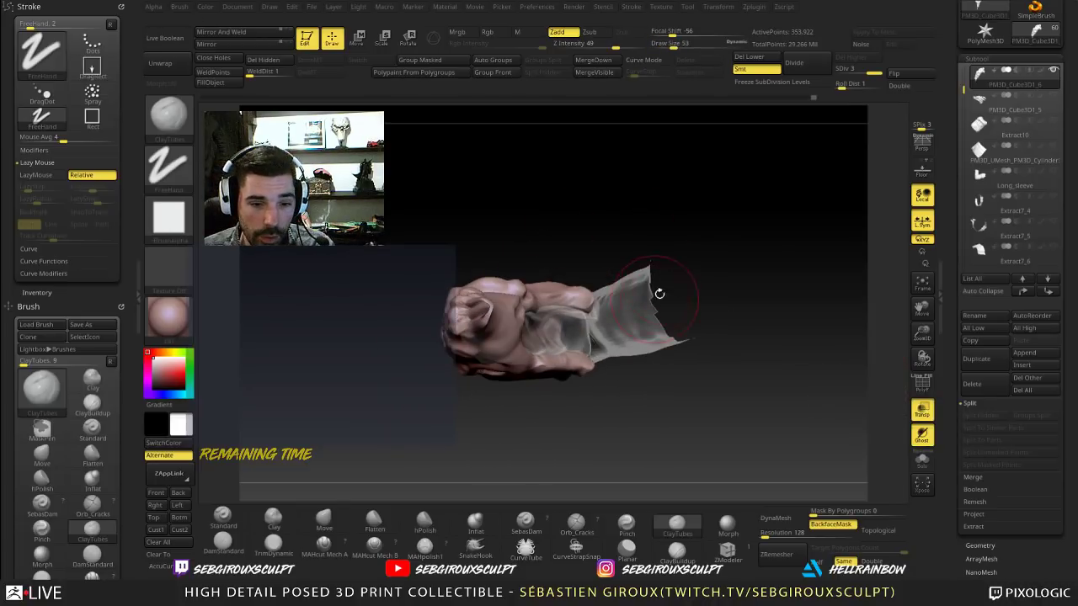
right_drag(609, 366, 600, 372)
key(space)
drag(600, 372, 592, 372)
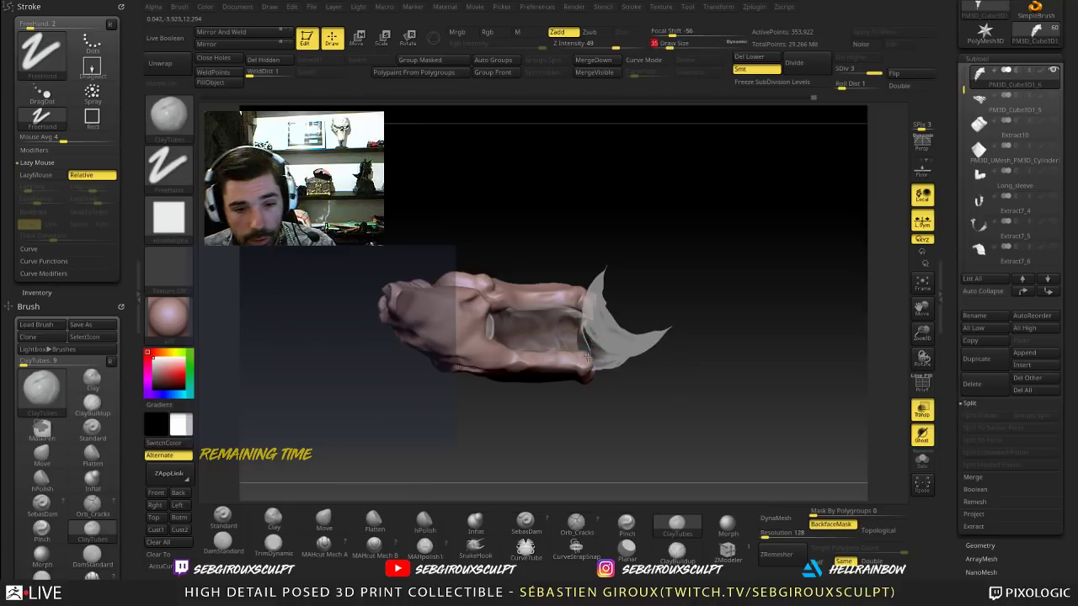
right_drag(589, 379, 613, 274)
drag(496, 355, 501, 352)
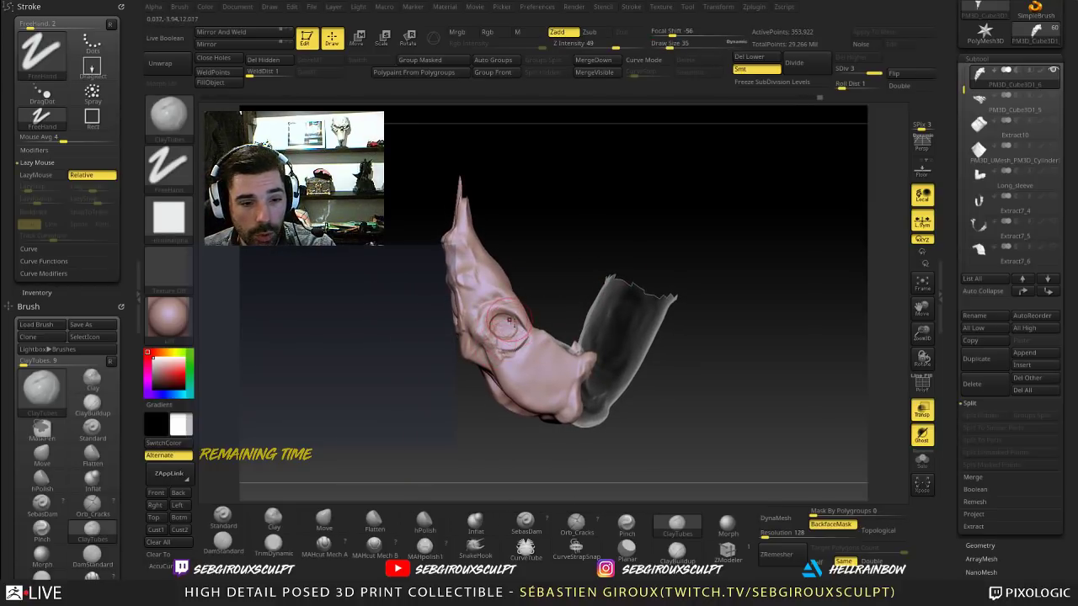
Step: Switch to the DamStandard brush and stroke along the joint on the underside of the claw segment
key(b)
key(m)
key(v)
mouse_move(557, 283)
right_down()
mouse_move(563, 299)
mouse_move(493, 316)
right_up()
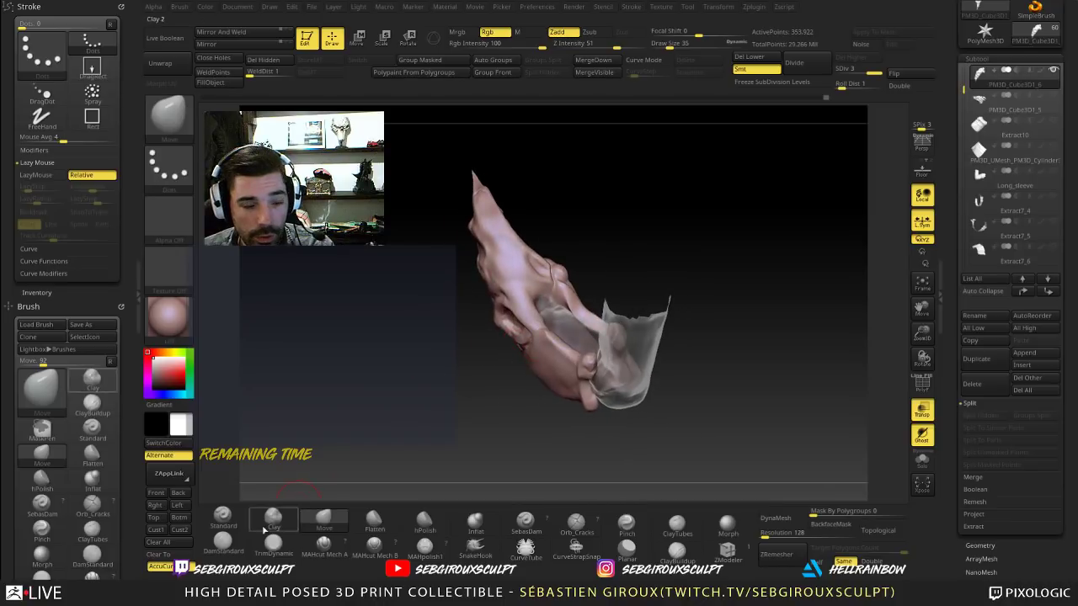
click(223, 541)
drag(503, 291, 520, 304)
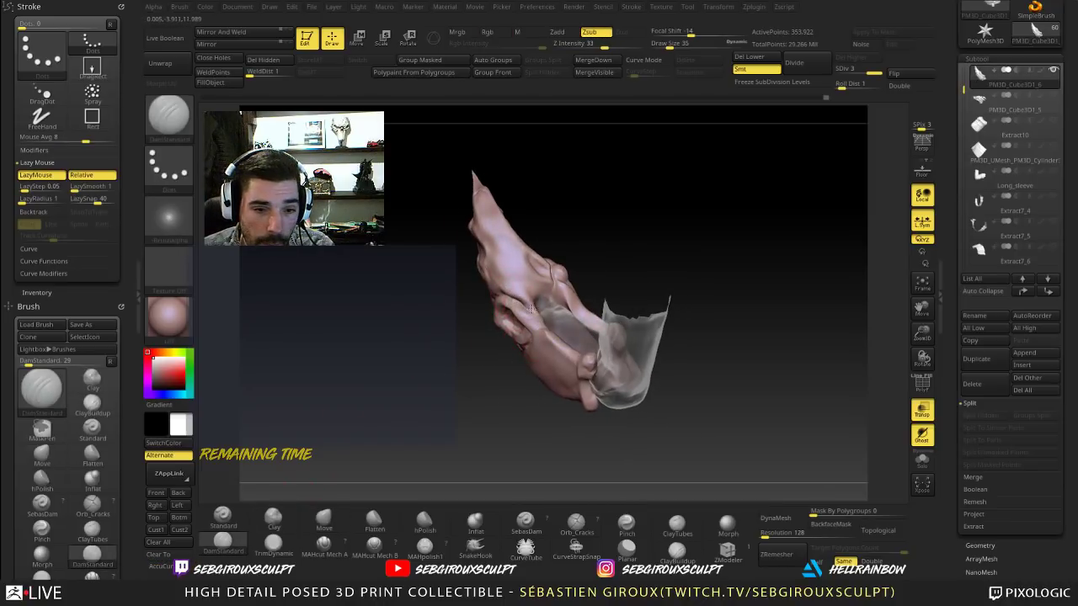
right_drag(531, 310, 583, 272)
Step: Mask the claw segment from its underside to the oval recess on top with the MaskPen brush
mouse_move(546, 271)
ctrl+mouse_down()
mouse_move(534, 290)
mouse_move(517, 260)
mouse_move(509, 266)
mouse_move(486, 206)
ctrl+mouse_up()
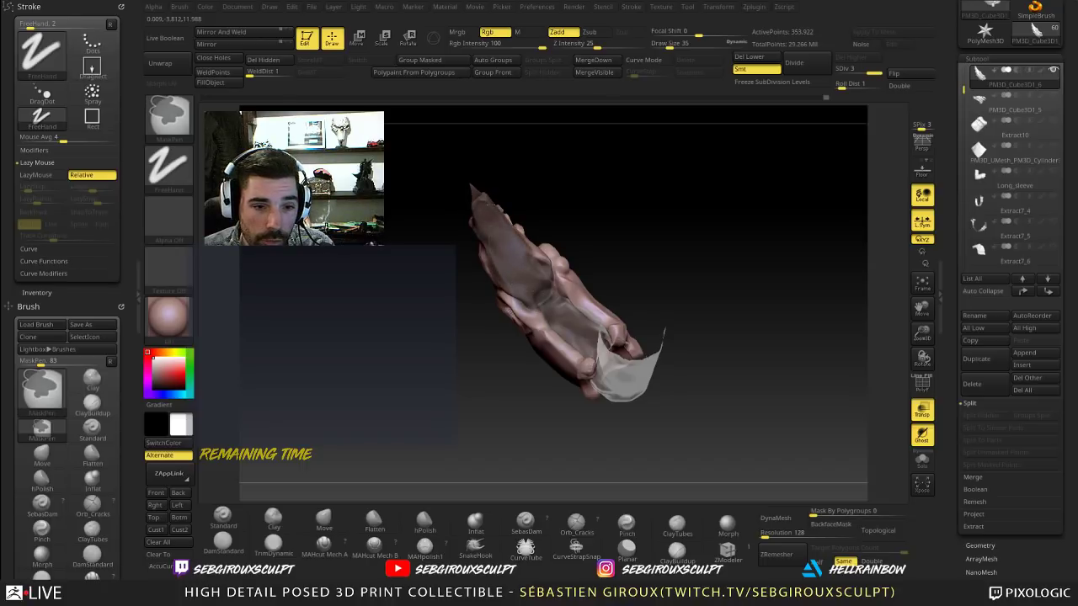
mouse_move(549, 175)
right_down()
mouse_move(548, 156)
mouse_move(597, 144)
right_up()
mouse_move(420, 168)
ctrl+mouse_down()
mouse_move(508, 213)
mouse_move(546, 259)
ctrl+mouse_up()
mouse_move(553, 190)
right_down()
mouse_move(609, 190)
mouse_move(623, 211)
right_up()
ctrl+right_drag(623, 211, 624, 253)
mouse_move(549, 285)
ctrl+mouse_down()
mouse_move(540, 275)
mouse_move(549, 334)
mouse_move(566, 320)
mouse_move(576, 259)
ctrl+mouse_up()
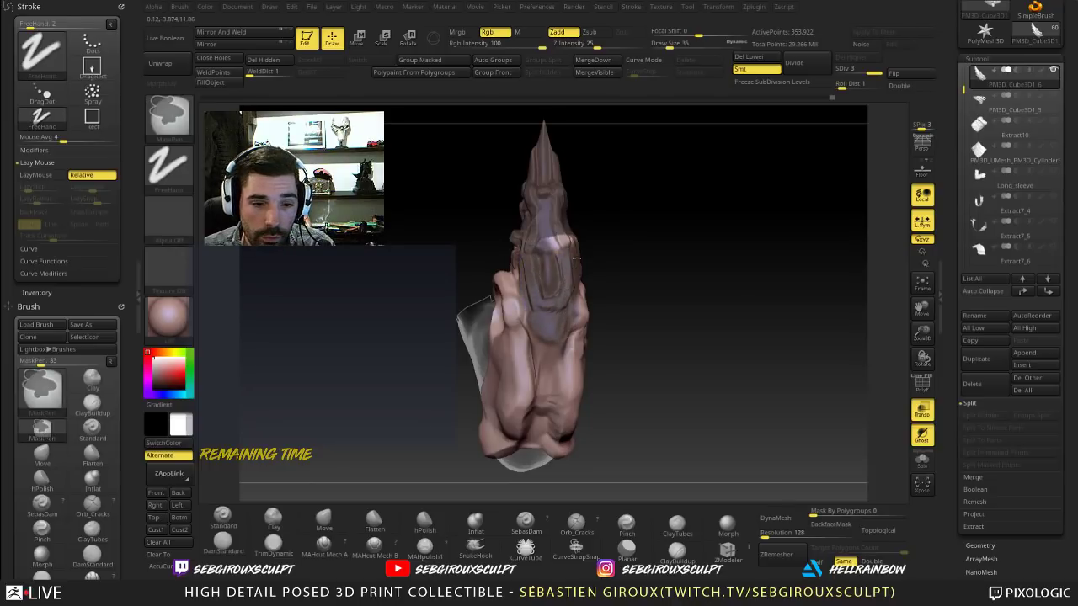
Step: Extend the mask down both sides of the claw segment as far as the round side discs
right_drag(600, 257, 547, 265)
ctrl+drag(583, 286, 607, 256)
right_drag(641, 217, 596, 218)
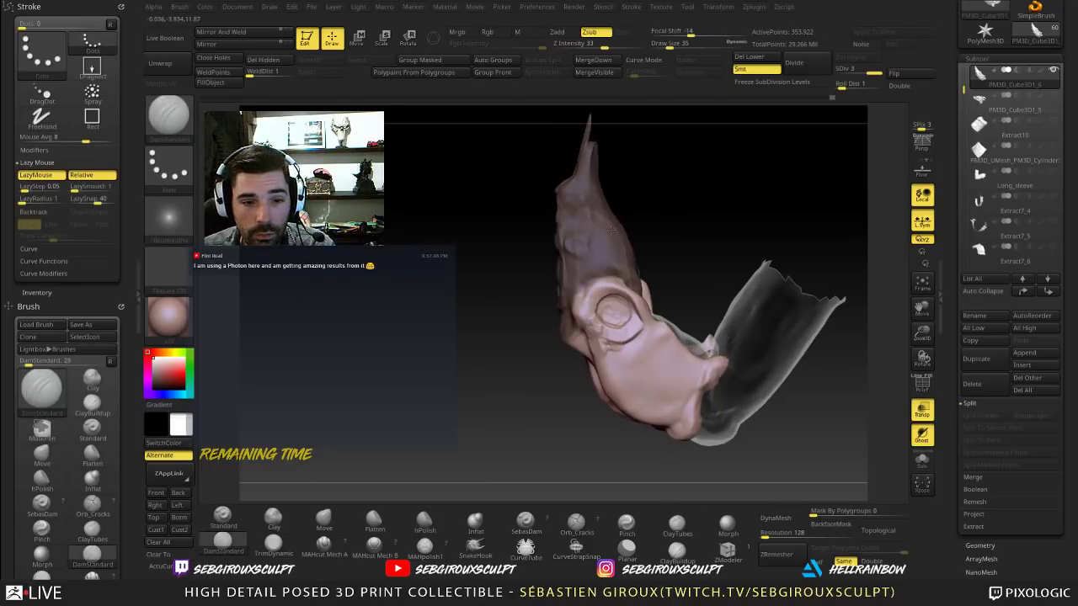
ctrl+drag(608, 280, 622, 266)
right_drag(673, 238, 587, 240)
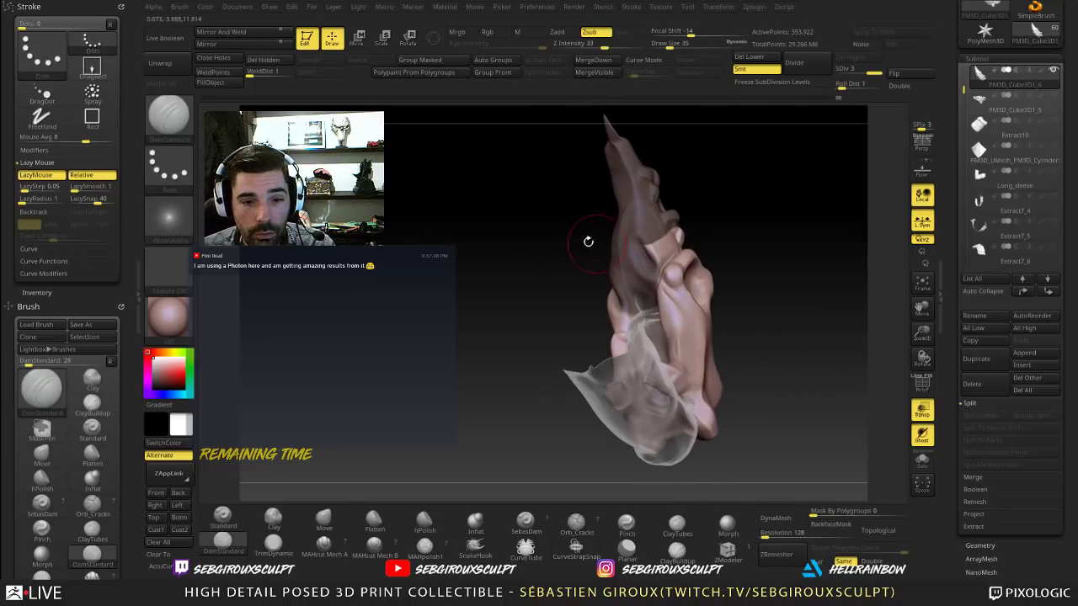
ctrl+drag(653, 241, 660, 258)
right_drag(677, 221, 626, 222)
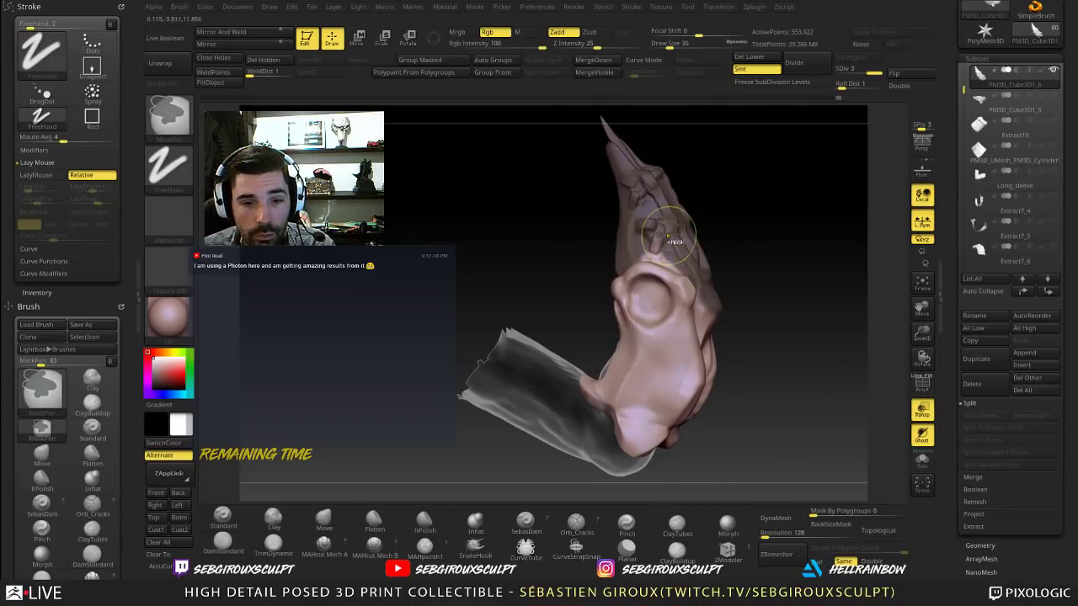
ctrl+drag(653, 236, 655, 251)
Step: Finish the mask edge along the joint and invert the mask to leave only the claw segment editable
mouse_move(721, 238)
alt+mouse_down()
mouse_move(696, 234)
mouse_move(656, 256)
mouse_move(712, 260)
mouse_move(672, 263)
alt+mouse_up()
ctrl+drag(676, 280, 679, 297)
mouse_move(743, 236)
ctrl+mouse_down()
mouse_move(750, 266)
mouse_move(782, 251)
ctrl+mouse_up()
key(ctrl+z)
mouse_move(792, 299)
mouse_down()
mouse_move(797, 306)
mouse_move(707, 294)
mouse_up()
mouse_move(678, 344)
shift+mouse_down()
mouse_move(680, 374)
mouse_move(692, 349)
shift+mouse_up()
alt+drag(614, 331, 583, 365)
ctrl+click(597, 345)
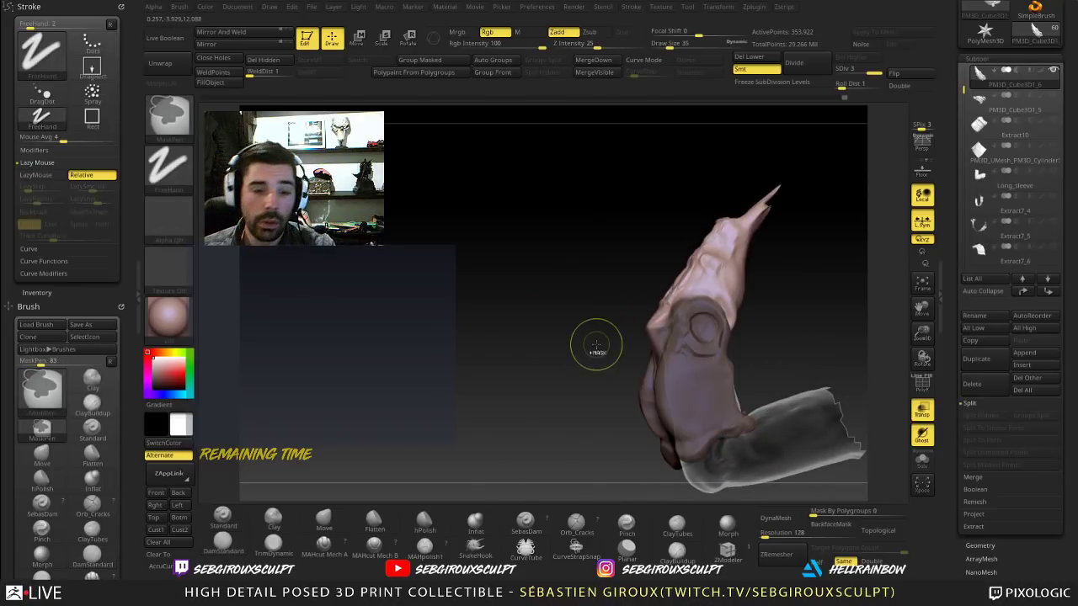
Step: Rotate and reposition the unmasked claw segment about its joint with the transform gizmo
click(408, 37)
mouse_move(696, 326)
mouse_down()
mouse_move(730, 241)
mouse_move(741, 295)
mouse_move(707, 277)
mouse_up()
key(w)
key(r)
drag(738, 224, 738, 224)
mouse_move(799, 293)
mouse_down()
mouse_move(669, 282)
mouse_move(724, 278)
mouse_move(681, 269)
mouse_move(698, 272)
mouse_move(644, 291)
mouse_up()
Step: Reshape the underside and tip of the claw segment with the Move brush, using draw size 42
key(q)
key(s)
key(space)
drag(640, 228, 633, 228)
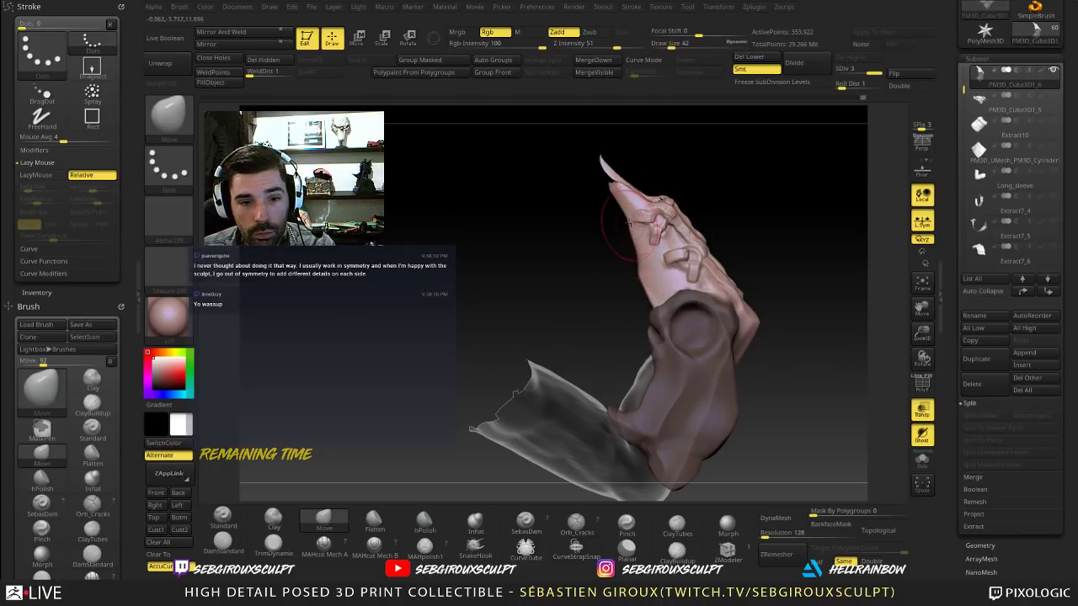
mouse_move(692, 181)
mouse_down()
mouse_move(672, 187)
mouse_move(644, 164)
mouse_move(665, 208)
mouse_move(631, 196)
mouse_up()
key(s)
mouse_move(630, 195)
mouse_down()
mouse_move(644, 219)
mouse_move(723, 210)
mouse_move(693, 239)
mouse_move(759, 279)
mouse_move(744, 265)
mouse_move(746, 303)
mouse_up()
key(space)
Step: Add small raised straps across the top of the claw segment with the ClayTubes brush at draw size 10, and smooth them
key(b)
key(c)
key(t)
click(661, 44)
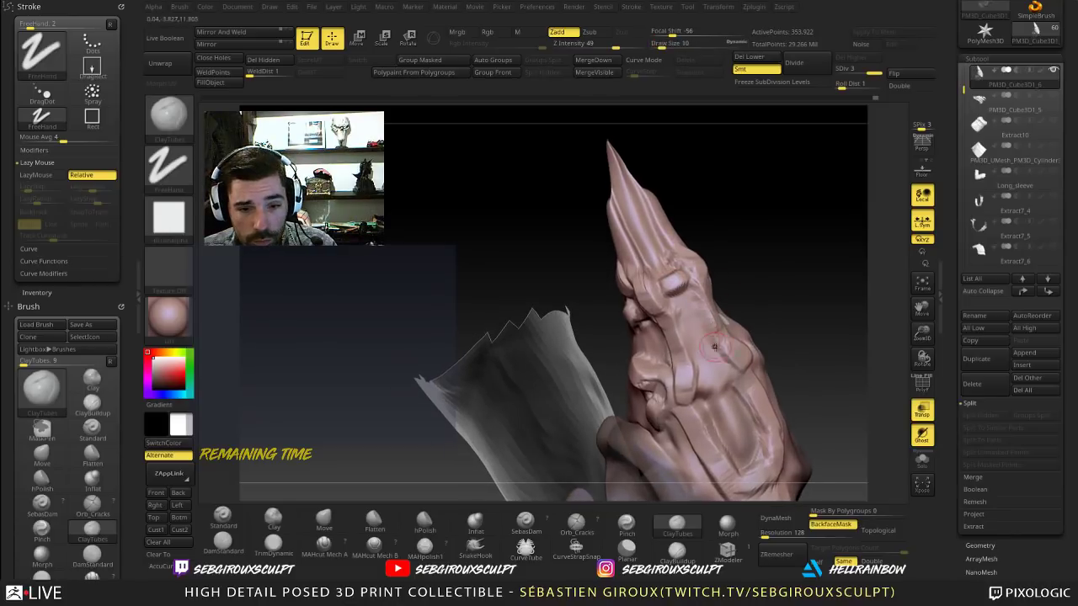
drag(722, 354, 703, 360)
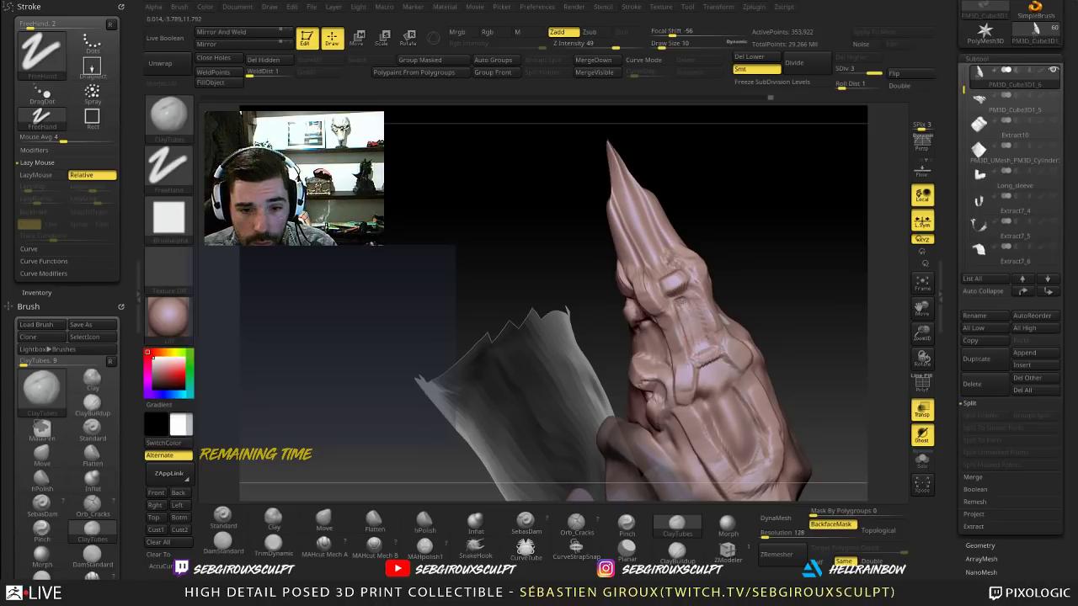
shift+drag(684, 298, 697, 313)
Step: Sculpt the oval recess on top of the claw segment with the Standard and Inflat brushes at draw size 21, and smooth it
mouse_move(746, 269)
mouse_down()
mouse_move(798, 279)
mouse_move(807, 240)
mouse_move(817, 316)
mouse_move(763, 329)
mouse_move(779, 363)
mouse_move(800, 374)
mouse_up()
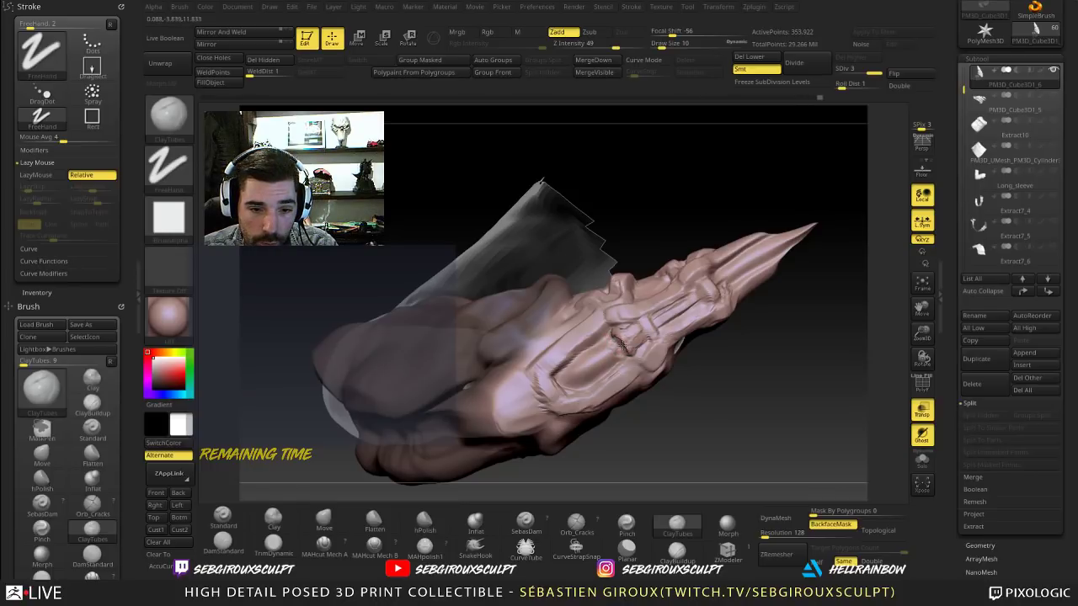
key(space)
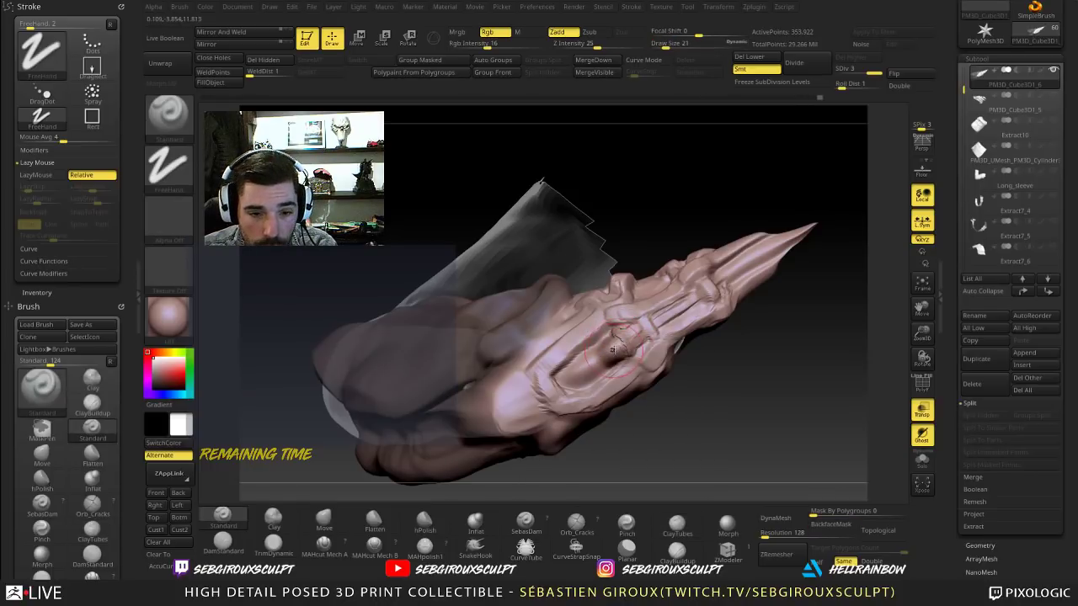
drag(615, 350, 570, 376)
key(shift)
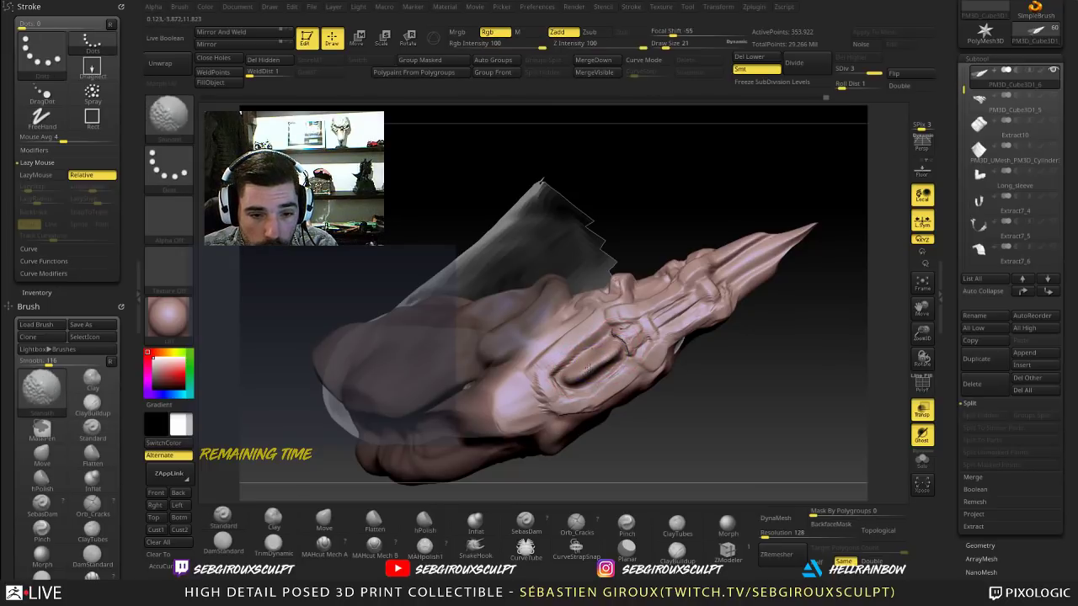
click(627, 524)
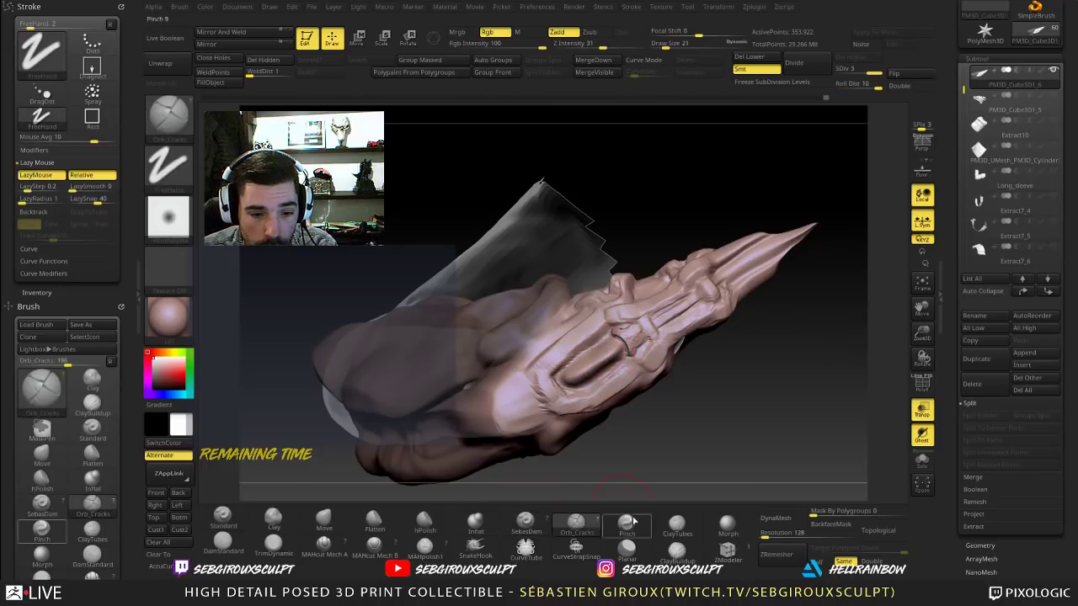
click(476, 520)
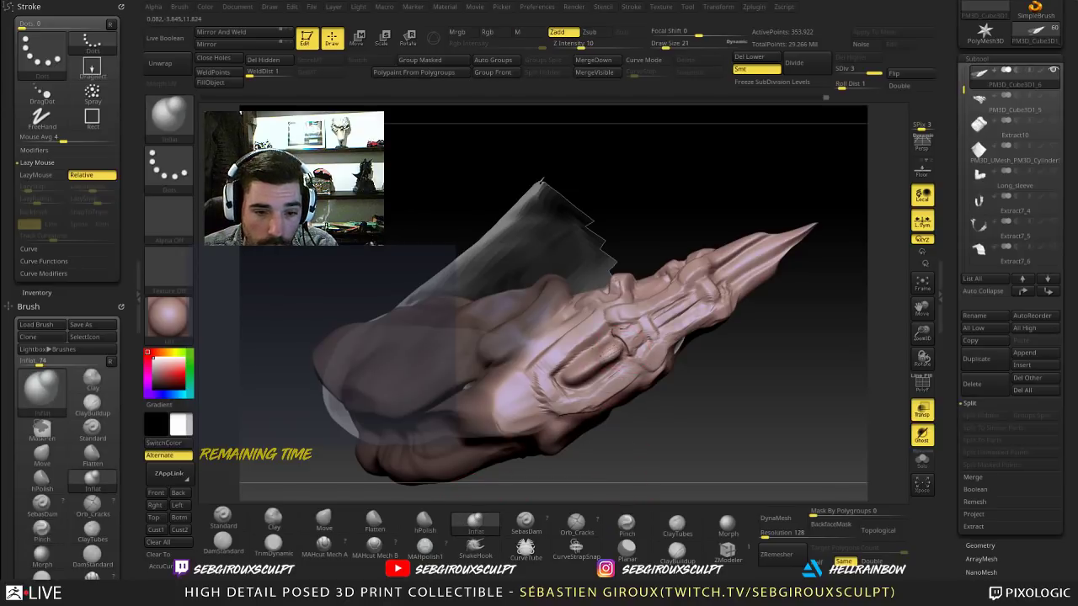
key(shift)
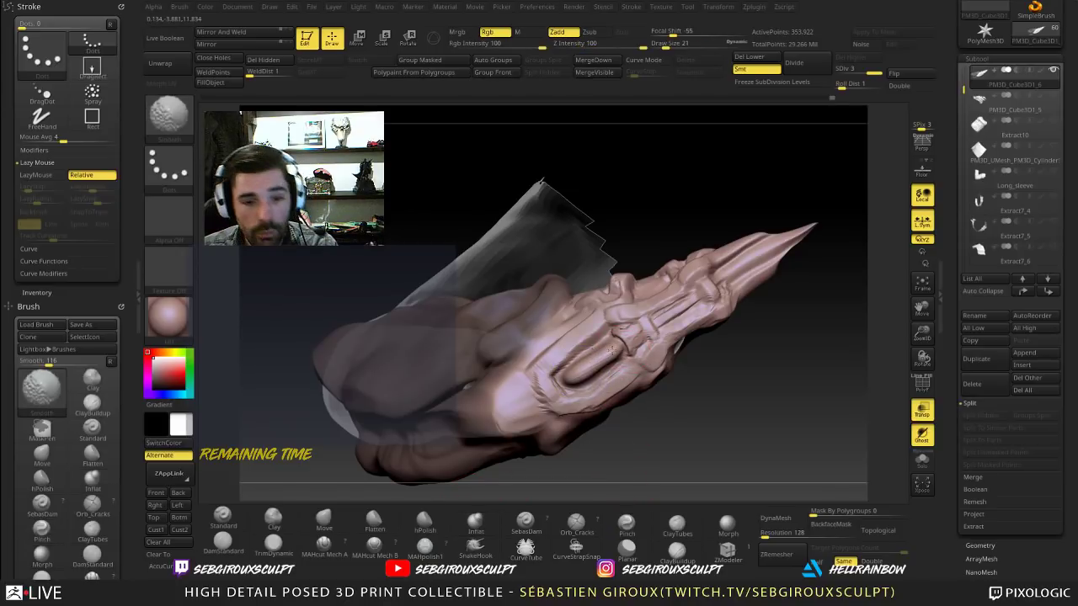
Step: Reshape the claw segment and its tip with the Move brush, enlarging the draw size to 100
mouse_move(746, 362)
alt+mouse_down()
mouse_move(750, 306)
mouse_move(755, 354)
mouse_move(773, 345)
mouse_move(776, 396)
mouse_move(753, 402)
mouse_move(790, 275)
mouse_move(796, 281)
mouse_move(764, 307)
mouse_move(751, 351)
mouse_move(770, 346)
mouse_move(766, 392)
alt+mouse_up()
key(b)
key(m)
key(v)
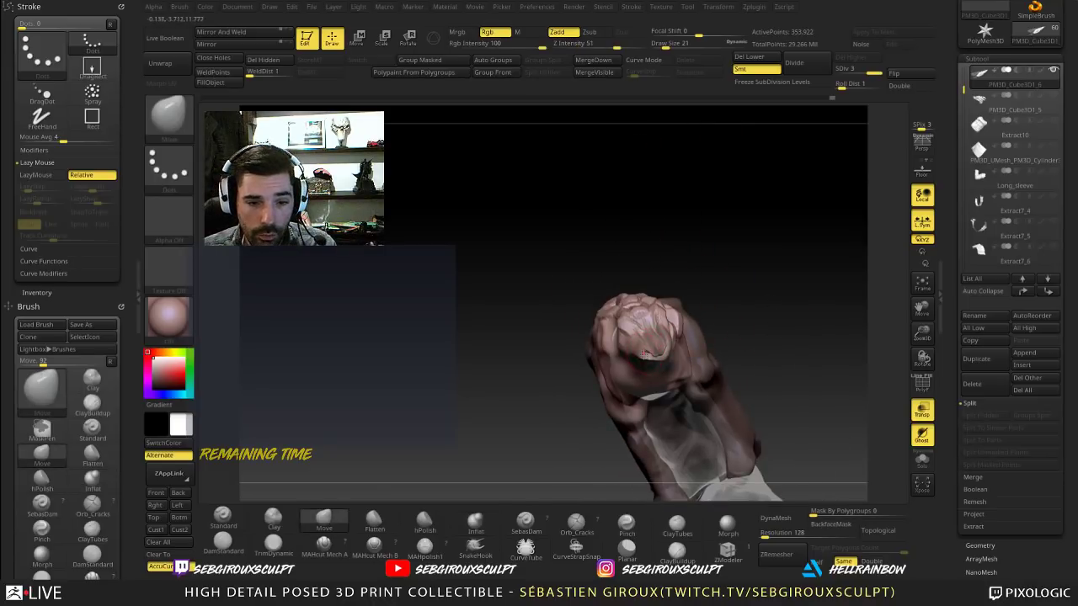
drag(746, 349, 675, 357)
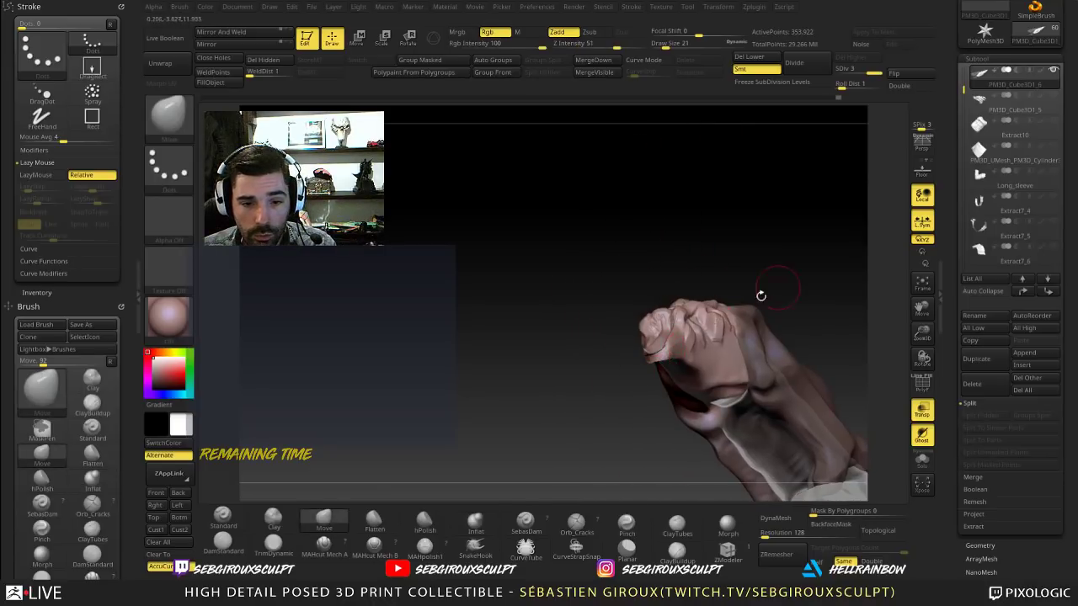
drag(760, 295, 760, 221)
drag(708, 280, 714, 397)
right_drag(713, 397, 645, 361)
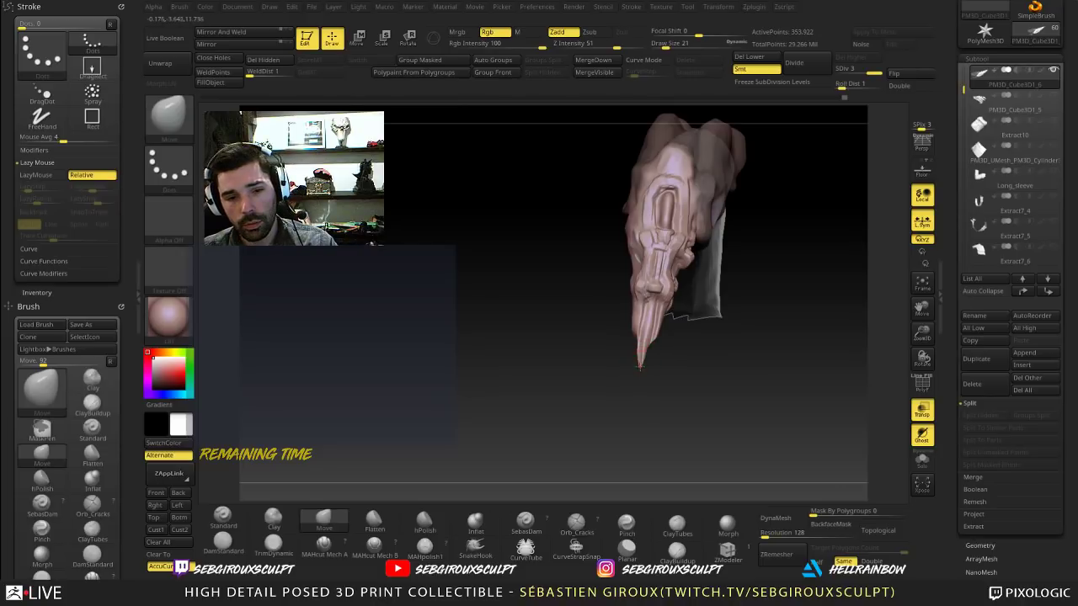
mouse_move(642, 356)
right_down()
mouse_move(657, 366)
mouse_move(611, 375)
mouse_move(628, 383)
mouse_move(645, 373)
right_up()
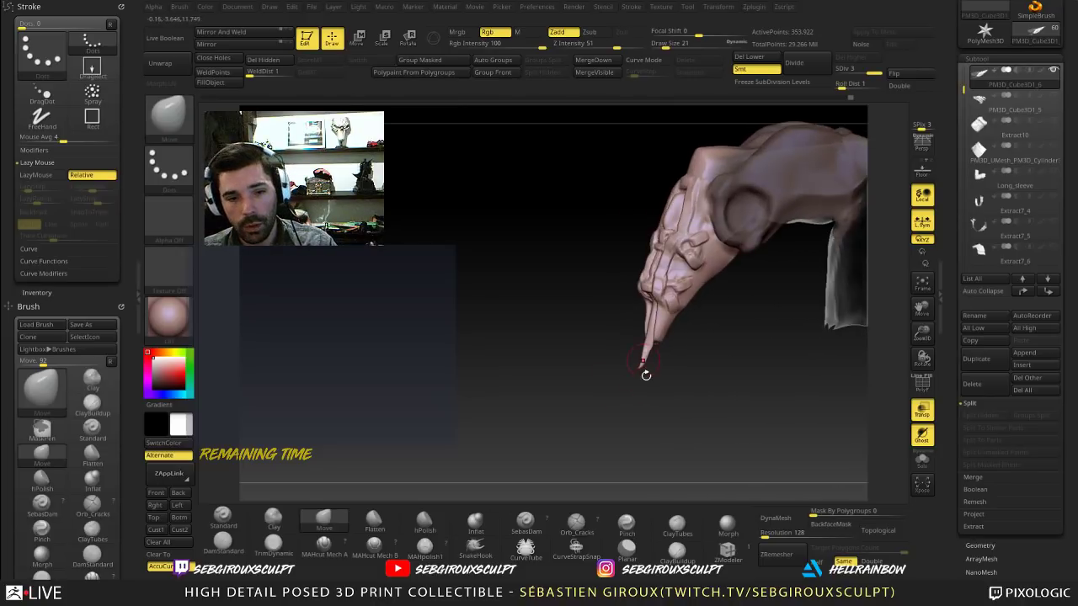
key(space)
mouse_move(680, 343)
mouse_down()
mouse_move(694, 344)
mouse_move(675, 335)
mouse_up()
key(space)
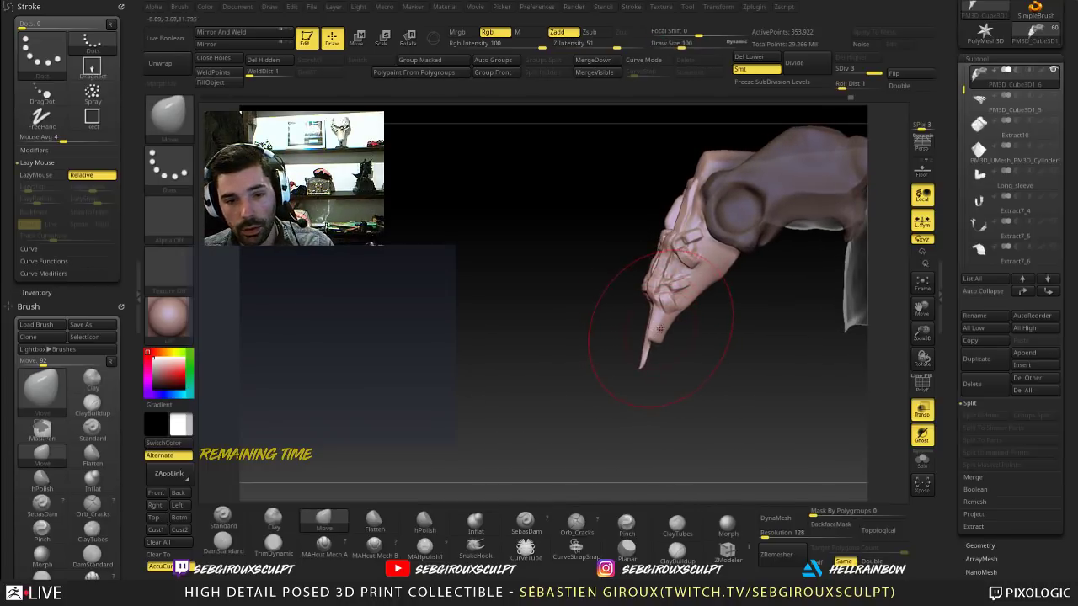
mouse_move(681, 370)
mouse_down()
mouse_move(761, 378)
mouse_move(744, 349)
mouse_move(789, 327)
mouse_move(769, 332)
mouse_move(721, 310)
mouse_move(675, 240)
mouse_up()
mouse_move(746, 380)
mouse_down()
mouse_move(633, 357)
mouse_move(734, 350)
mouse_up()
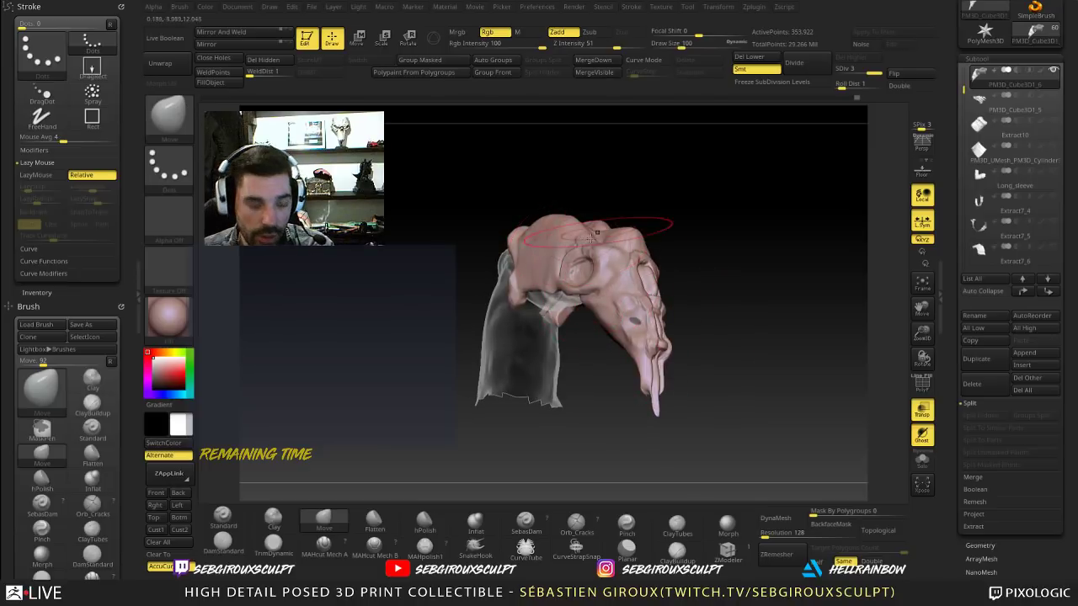
Step: Build up the surface around the round joint disc on the cap's side with the ClayTubes brush at draw size 45
key(b)
key(c)
key(t)
drag(645, 230, 619, 253)
key(space)
drag(609, 268, 604, 268)
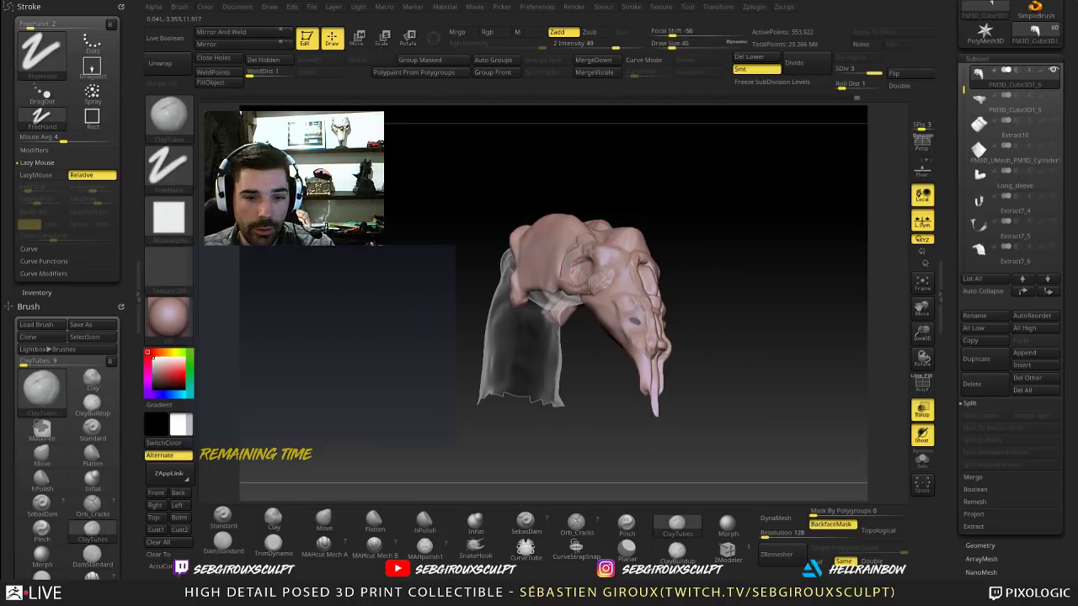
alt+drag(683, 231, 741, 312)
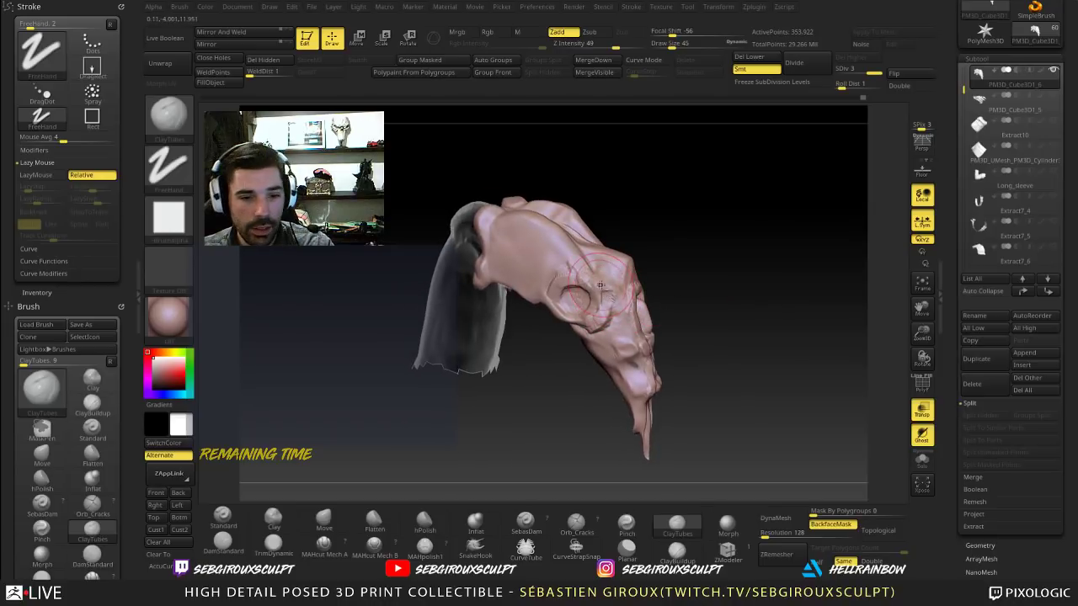
drag(696, 272, 707, 237)
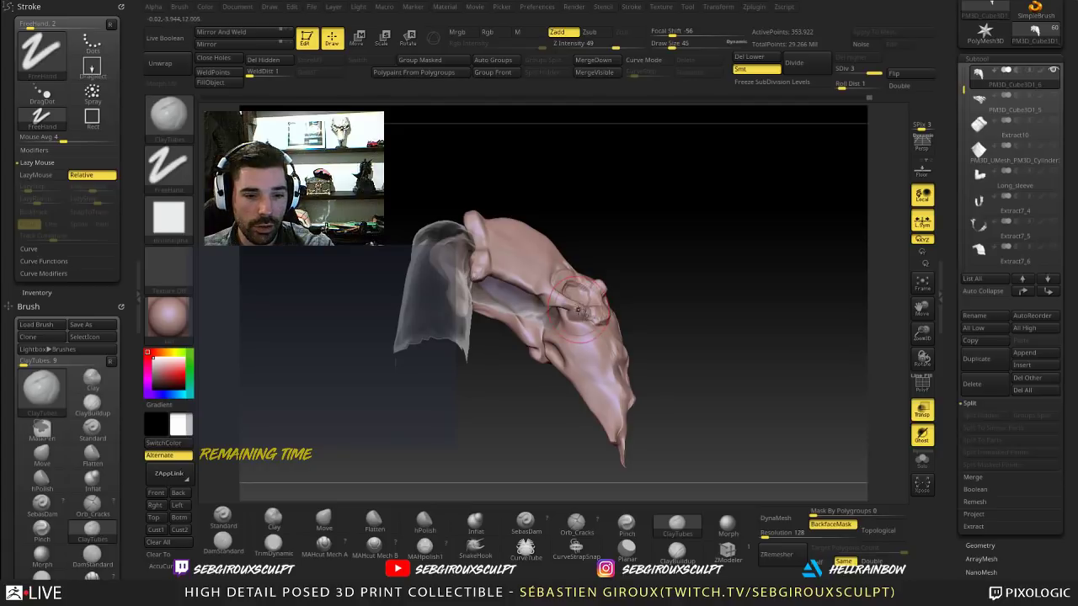
Step: Smooth the built-up joint area and thicken the rounded lobe beside the disc with the Clay brush at draw size 45
key(shift)
right_drag(671, 294, 576, 316)
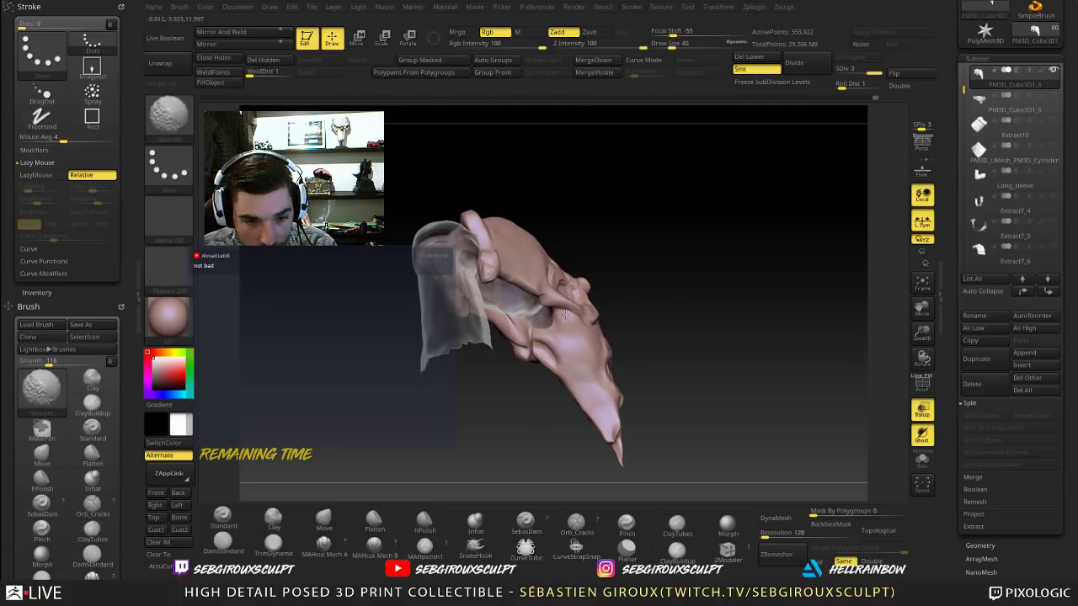
mouse_move(568, 315)
right_down()
mouse_move(592, 292)
mouse_move(508, 301)
right_up()
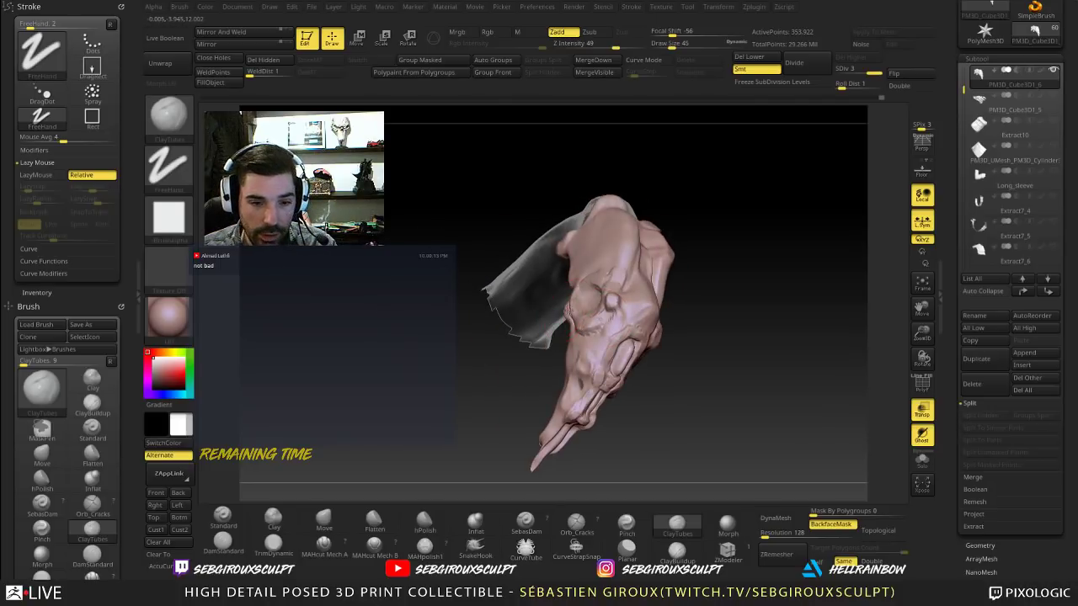
key(shift)
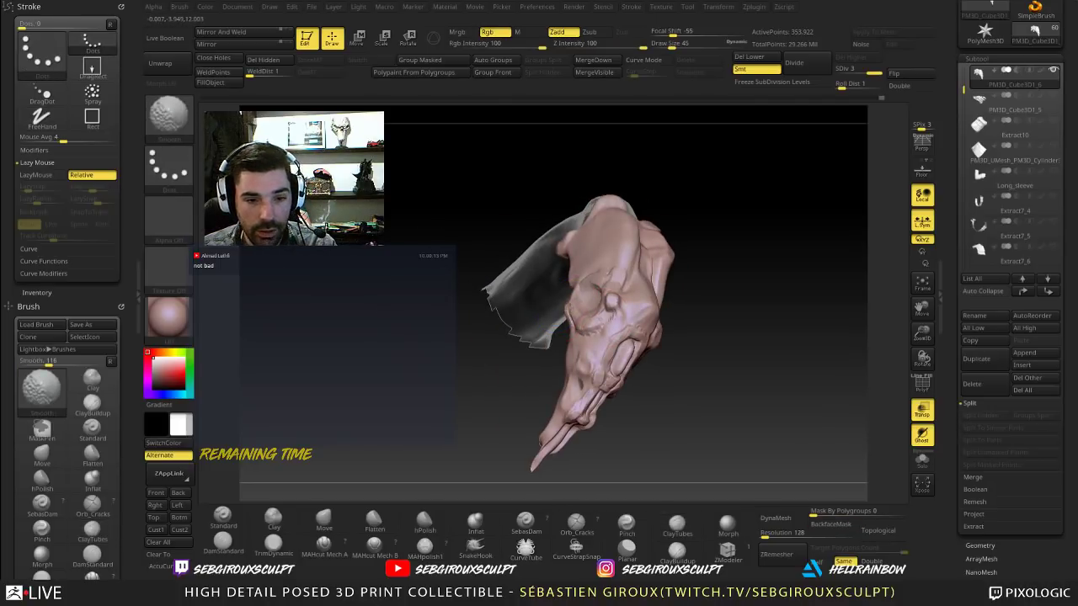
drag(494, 356, 533, 340)
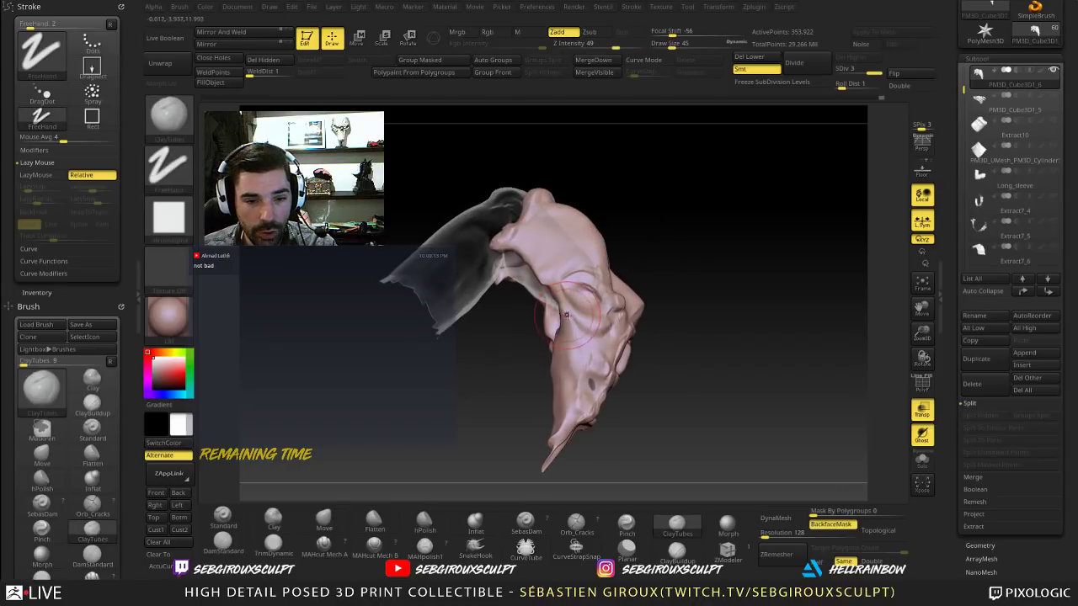
key(shift)
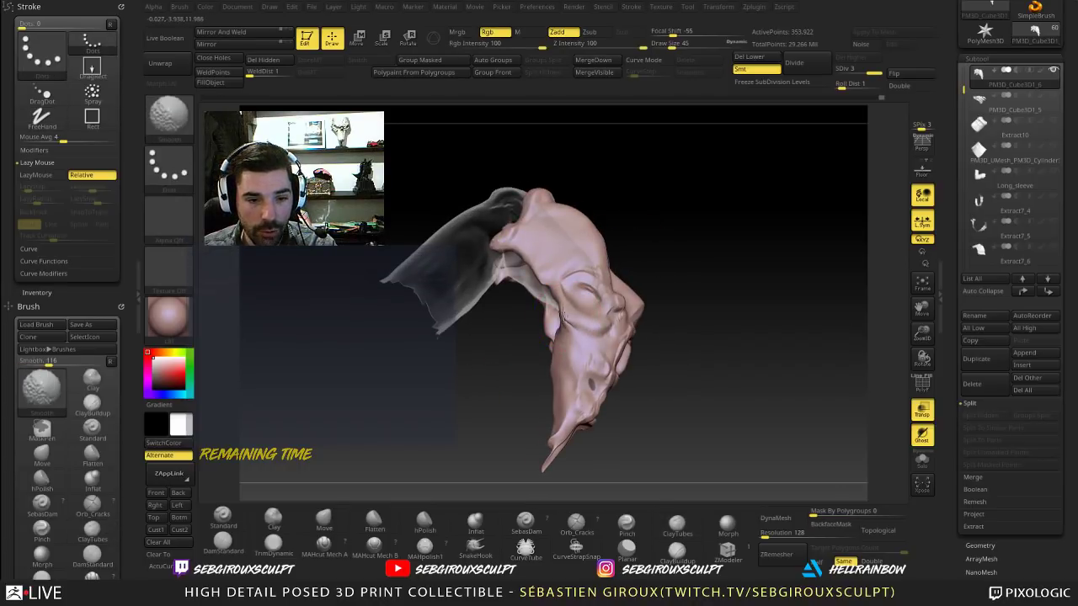
shift+drag(564, 312, 586, 304)
right_drag(591, 301, 568, 318)
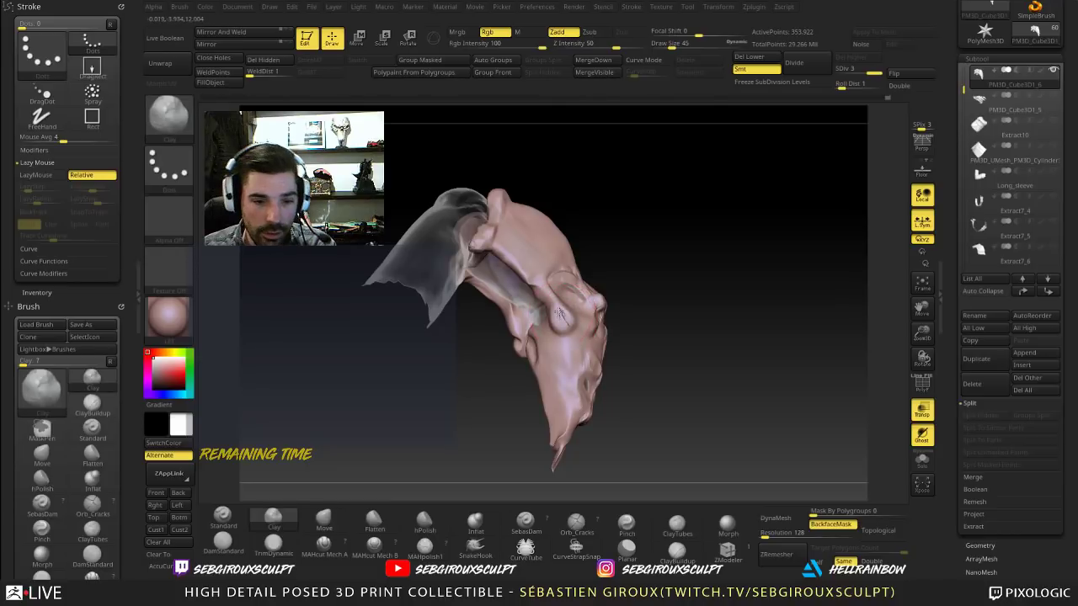
mouse_move(610, 316)
alt+mouse_down()
mouse_move(673, 310)
mouse_move(702, 354)
mouse_move(727, 350)
mouse_move(604, 332)
alt+mouse_up()
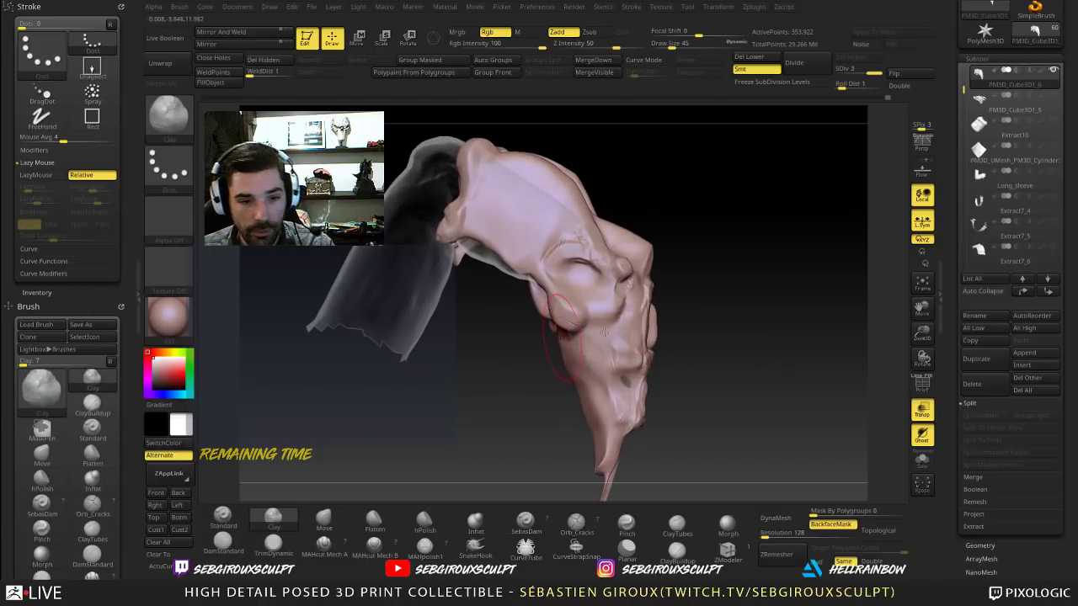
Step: Carve creases along the lower rim of the side joint and around its lobe with the DamStandard brush
click(223, 543)
mouse_move(549, 320)
right_down()
mouse_move(623, 318)
mouse_move(568, 324)
right_up()
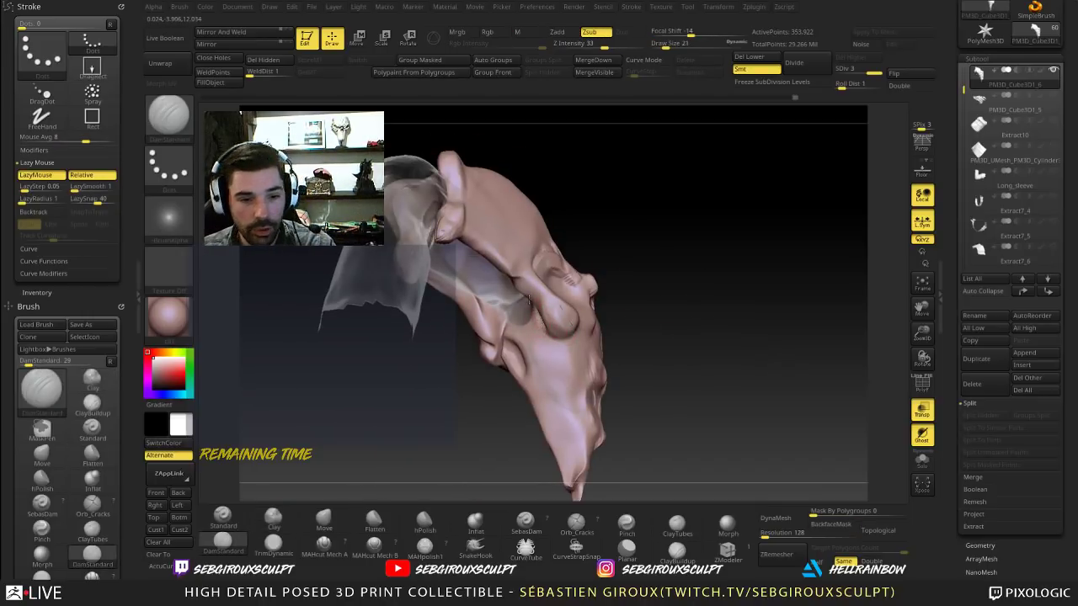
drag(553, 331, 576, 328)
drag(660, 313, 581, 330)
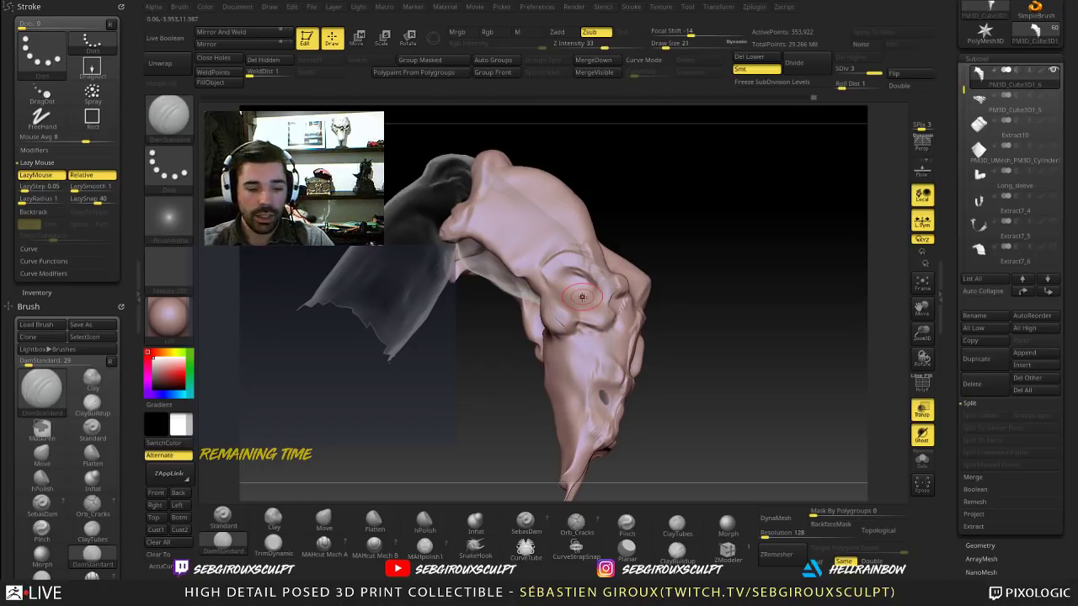
mouse_move(667, 333)
mouse_down()
mouse_move(596, 330)
mouse_move(620, 316)
mouse_up()
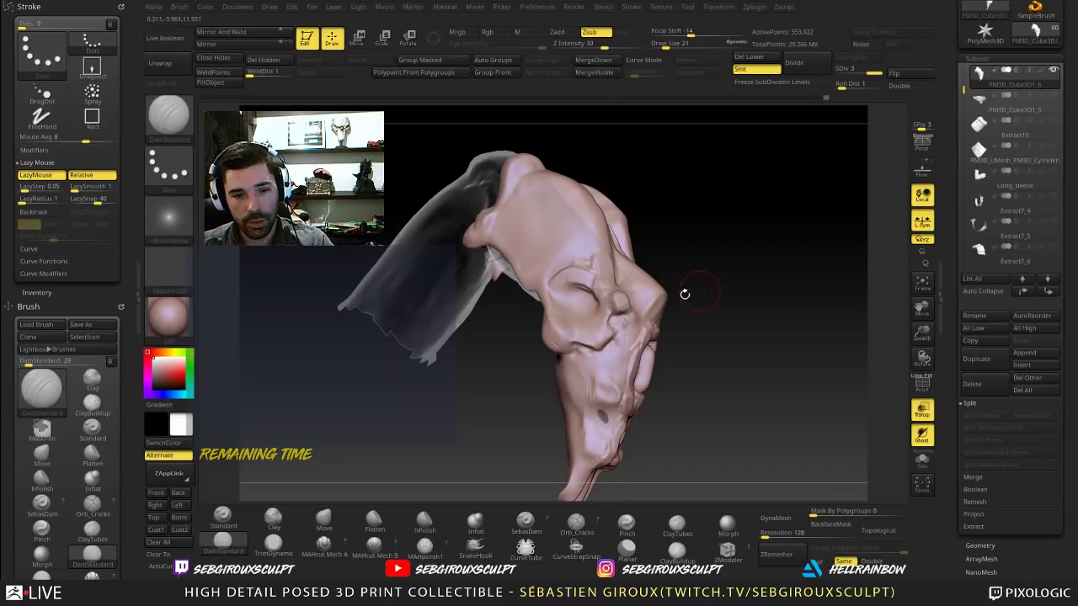
mouse_move(686, 294)
mouse_down()
mouse_move(646, 299)
mouse_move(613, 284)
mouse_up()
mouse_move(738, 274)
alt+mouse_down()
mouse_move(734, 294)
mouse_move(754, 299)
alt+mouse_up()
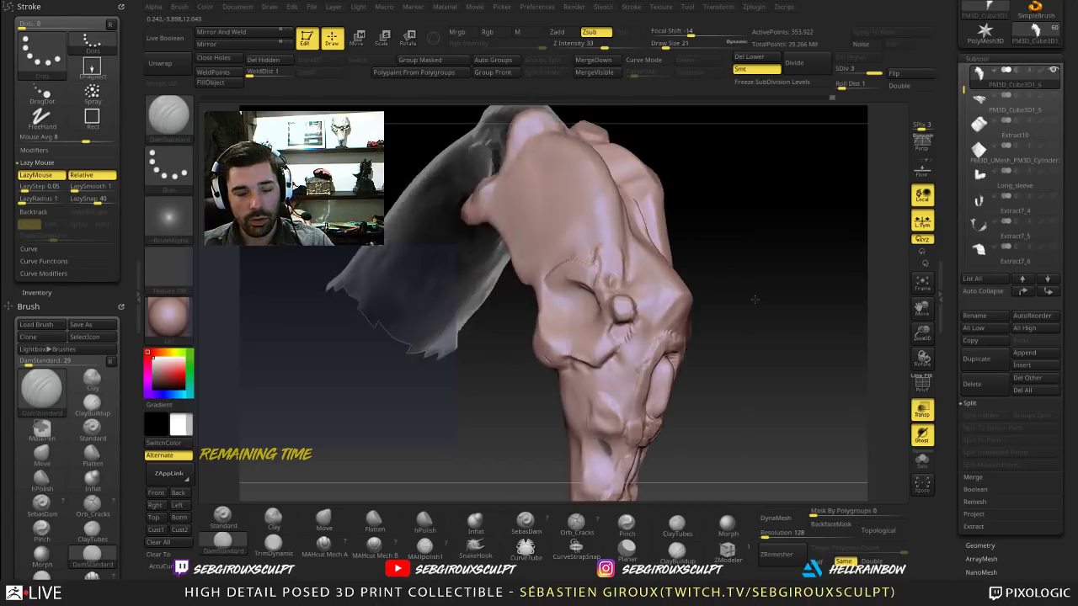
right_drag(754, 299, 730, 325)
mouse_move(745, 377)
mouse_down()
mouse_move(752, 392)
mouse_move(737, 395)
mouse_up()
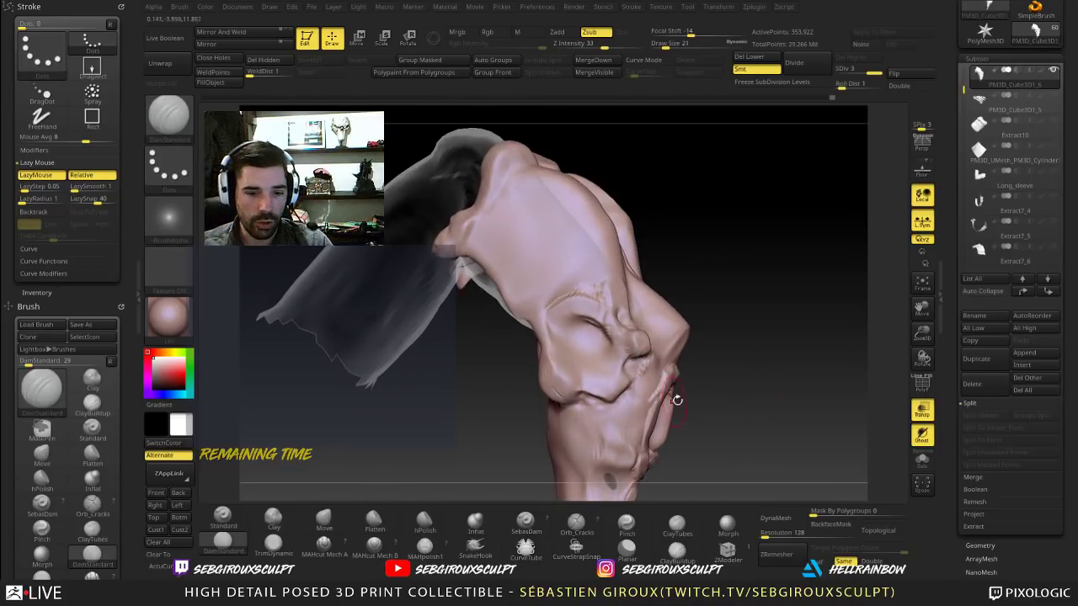
Step: Fill out the lower edge of the joint disc with the Clay brush at draw size 21
key(2)
mouse_move(628, 379)
mouse_down()
mouse_move(604, 398)
mouse_move(605, 384)
mouse_move(593, 390)
mouse_up()
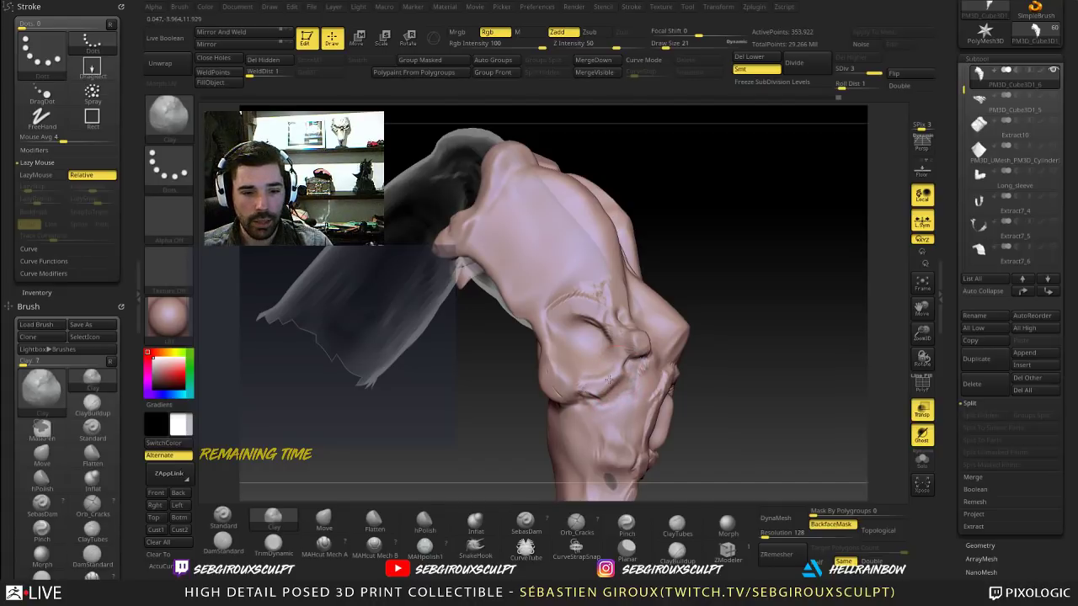
drag(625, 355, 610, 368)
Step: Adjust the side and back edge of the upper cap segment with the Move brush at draw size 31
mouse_move(742, 390)
alt+mouse_down()
mouse_move(732, 356)
mouse_move(759, 368)
mouse_move(761, 388)
mouse_move(836, 399)
alt+mouse_up()
key(b)
key(m)
key(v)
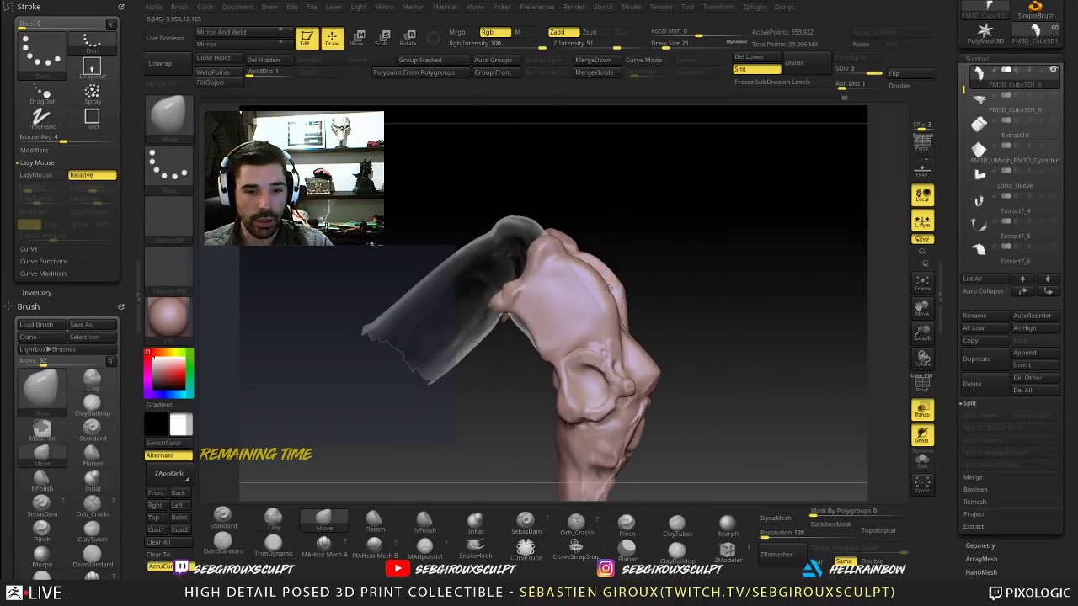
key(space)
drag(562, 353, 569, 354)
drag(605, 294, 565, 256)
mouse_move(681, 228)
mouse_down()
mouse_move(616, 238)
mouse_move(636, 236)
mouse_up()
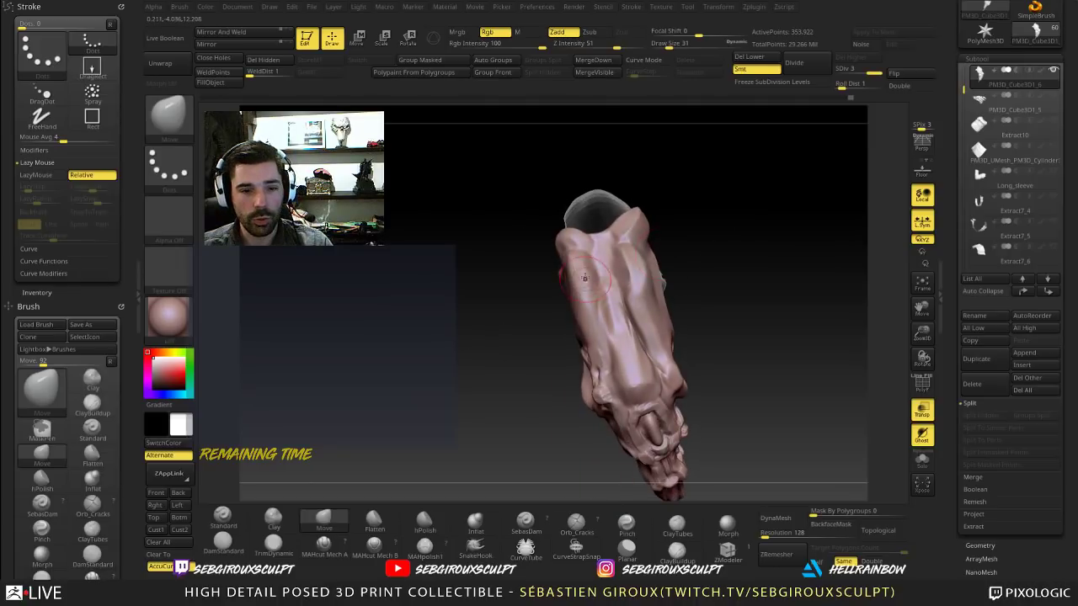
Step: Refine the ridge along the back of the upper cap segment with the Clay and Move brushes at draw size 31, and smooth it
key(b)
key(c)
key(l)
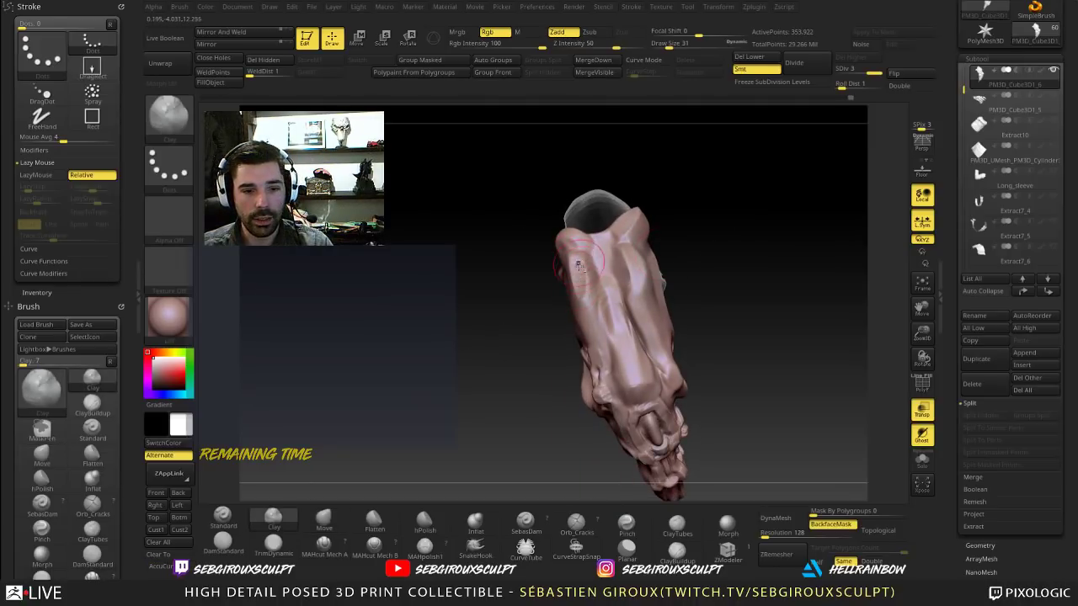
key(b)
key(m)
key(v)
right_drag(582, 304, 572, 315)
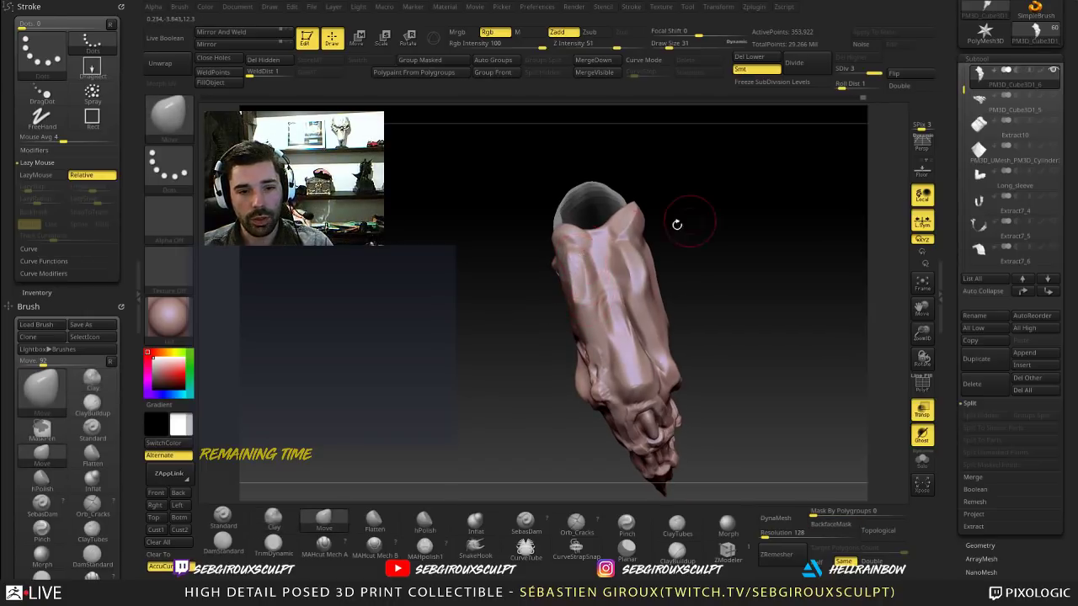
drag(676, 224, 684, 243)
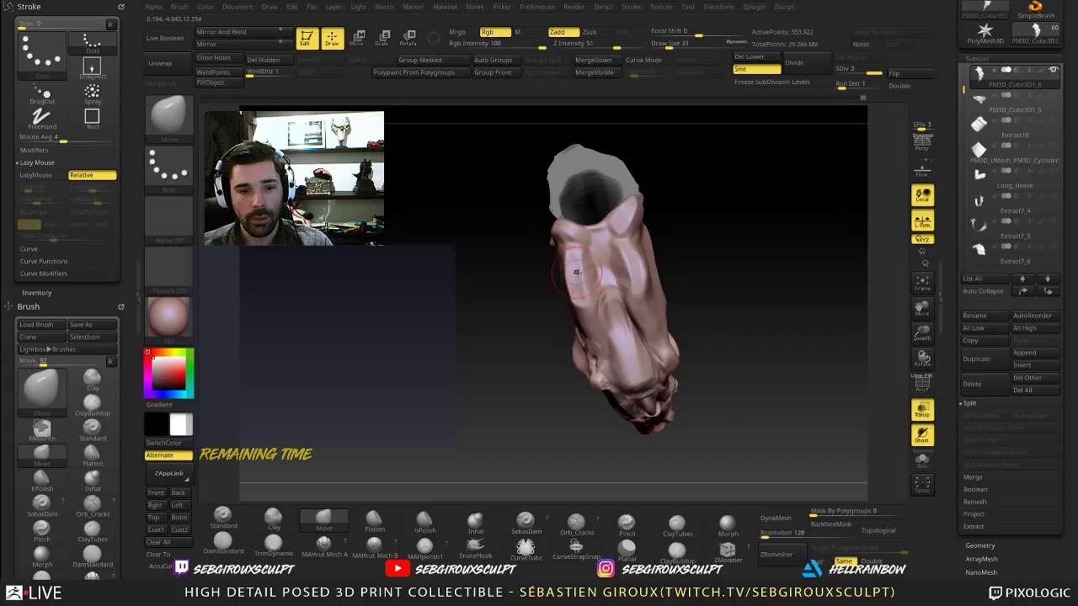
mouse_move(680, 239)
mouse_down()
mouse_move(731, 248)
mouse_move(707, 304)
mouse_move(611, 306)
mouse_move(576, 293)
mouse_up()
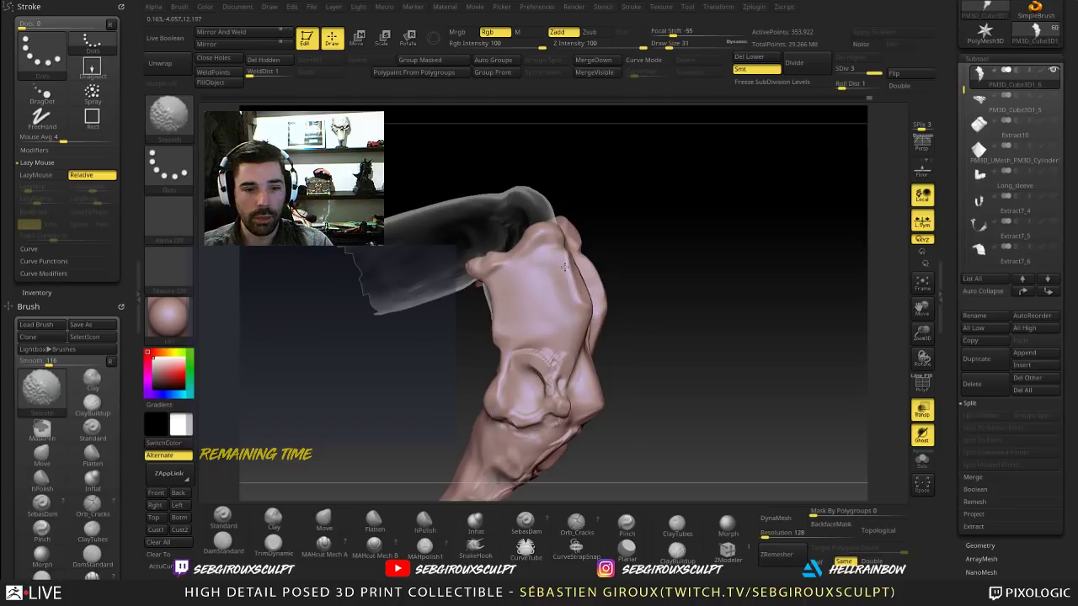
mouse_move(679, 268)
alt+mouse_down()
mouse_move(663, 270)
mouse_move(650, 297)
alt+mouse_up()
mouse_move(665, 307)
mouse_down()
mouse_move(721, 335)
mouse_move(710, 352)
mouse_move(697, 292)
mouse_move(712, 301)
mouse_move(740, 357)
mouse_up()
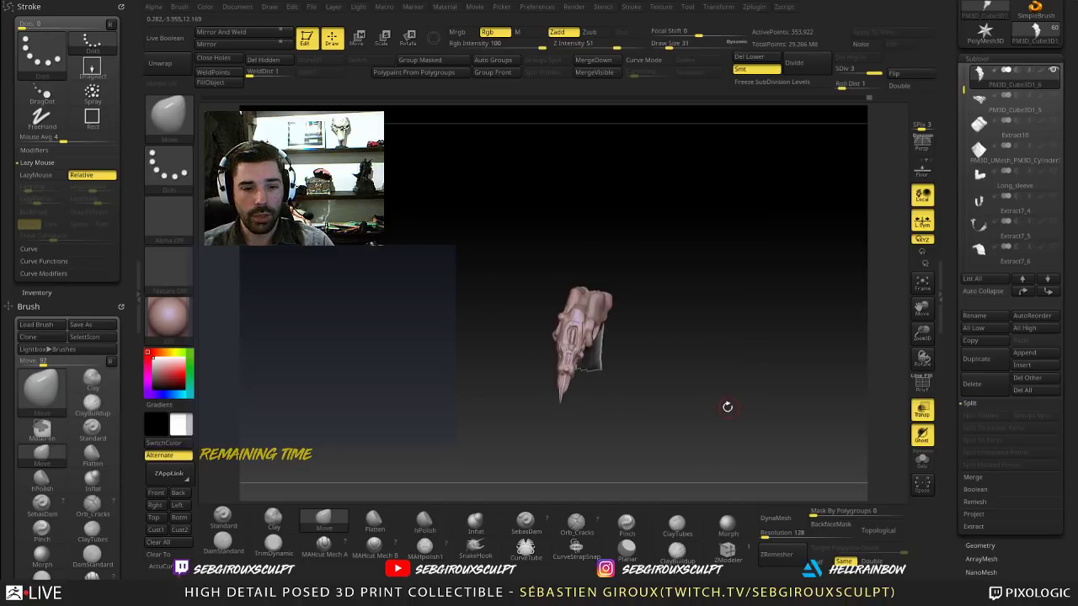
Step: Reshape the front and side of the isolated cap's upper segment with the Move brush at draw sizes 65 and 40
key(space)
mouse_move(579, 355)
mouse_down()
mouse_move(630, 365)
mouse_move(576, 364)
mouse_up()
key(space)
key(space)
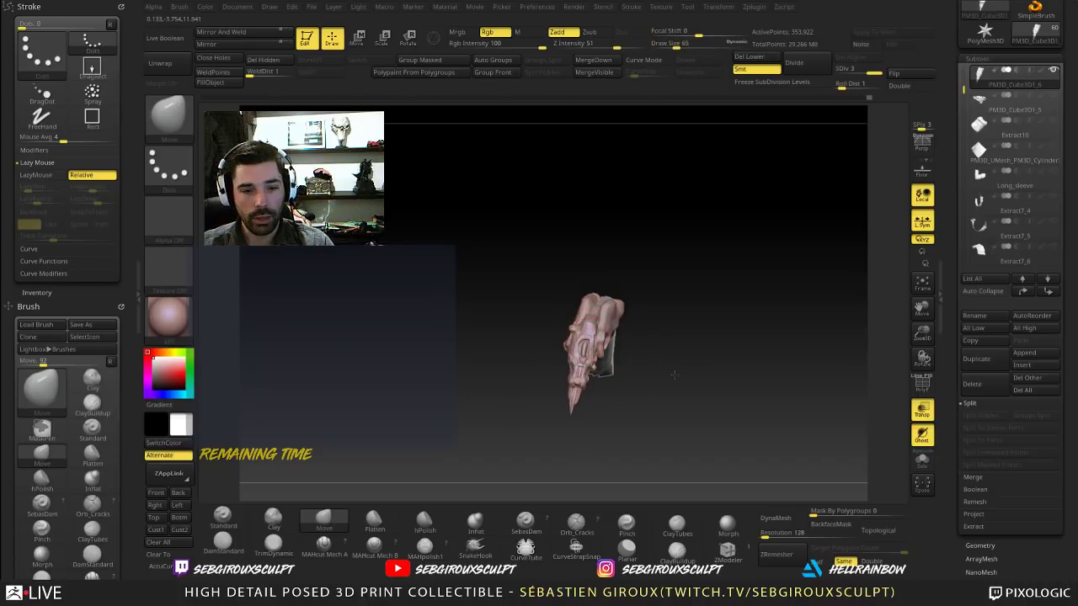
ctrl+right_drag(674, 375, 677, 419)
key(space)
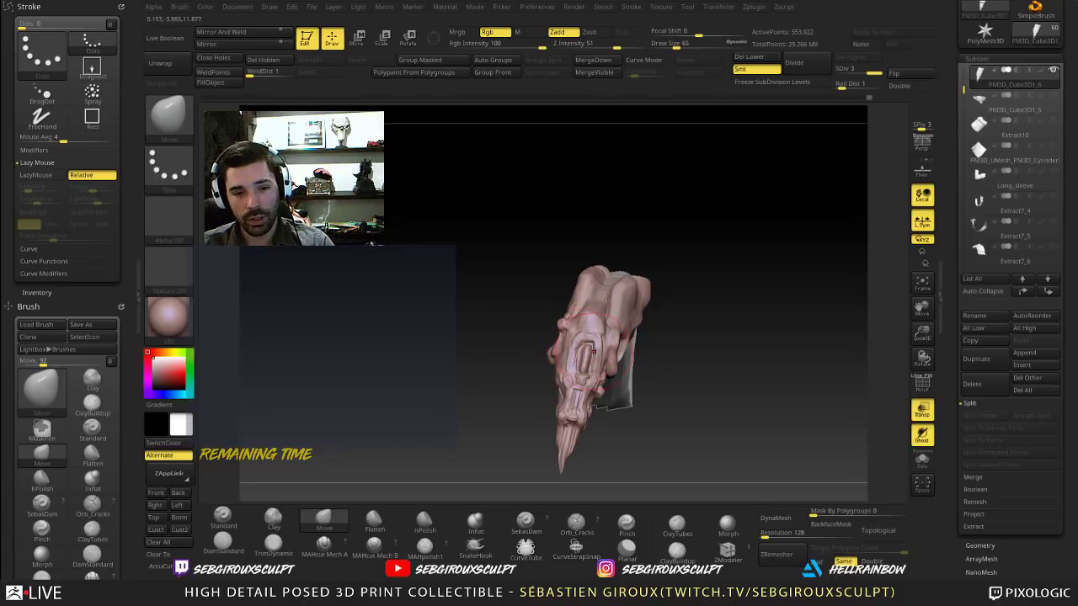
mouse_move(663, 338)
ctrl+right_down()
mouse_move(693, 326)
mouse_move(664, 381)
ctrl+right_up()
key(space)
drag(575, 368, 567, 367)
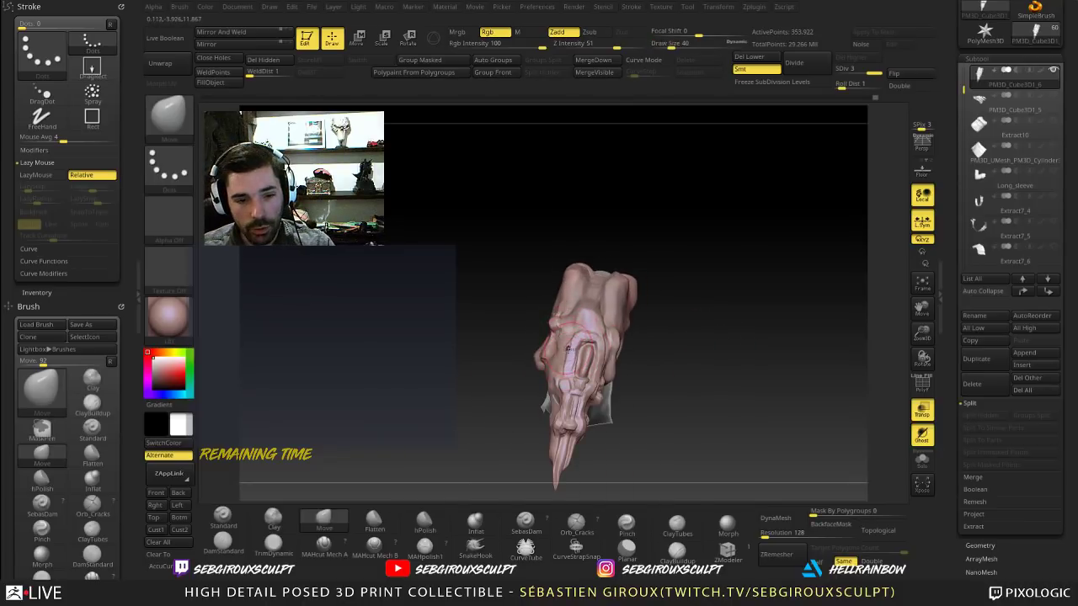
right_drag(575, 356, 580, 355)
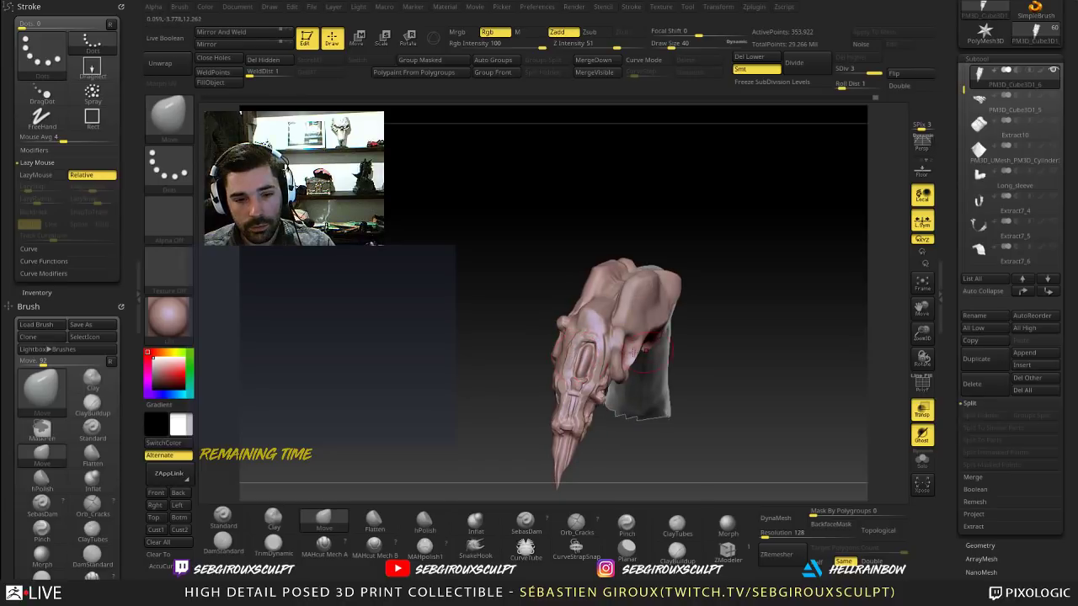
mouse_move(745, 347)
ctrl+right_down()
mouse_move(720, 319)
mouse_move(743, 354)
mouse_move(721, 358)
mouse_move(760, 395)
mouse_move(784, 378)
mouse_move(777, 385)
ctrl+right_up()
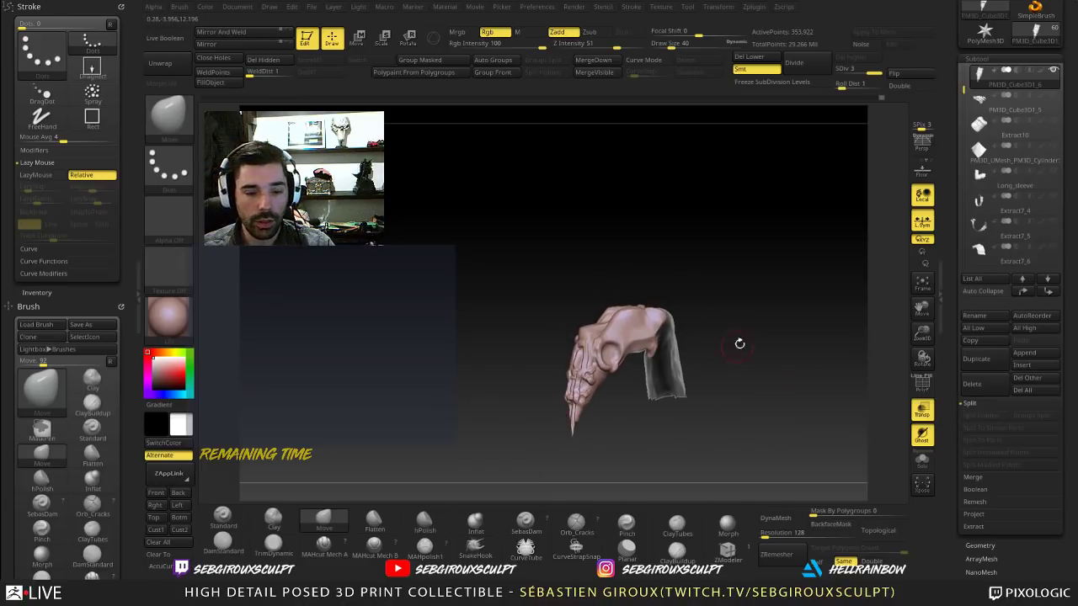
right_drag(739, 344, 760, 310)
mouse_move(710, 339)
right_down()
mouse_move(730, 354)
mouse_move(778, 344)
mouse_move(753, 355)
right_up()
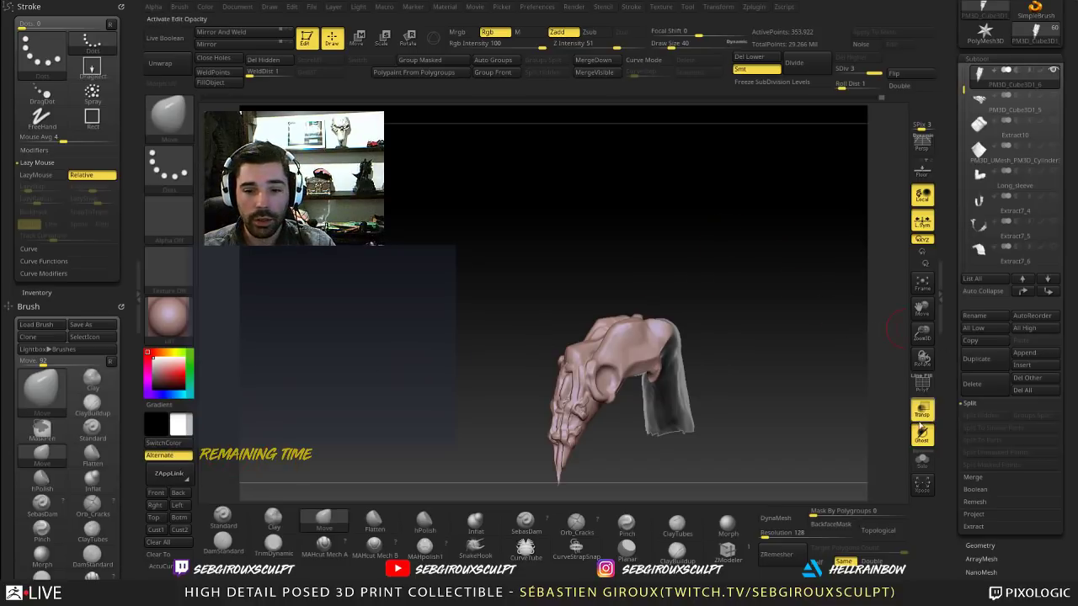
Step: Turn off transparency, unhide the other finger caps and show all the subtools of the figure
click(923, 409)
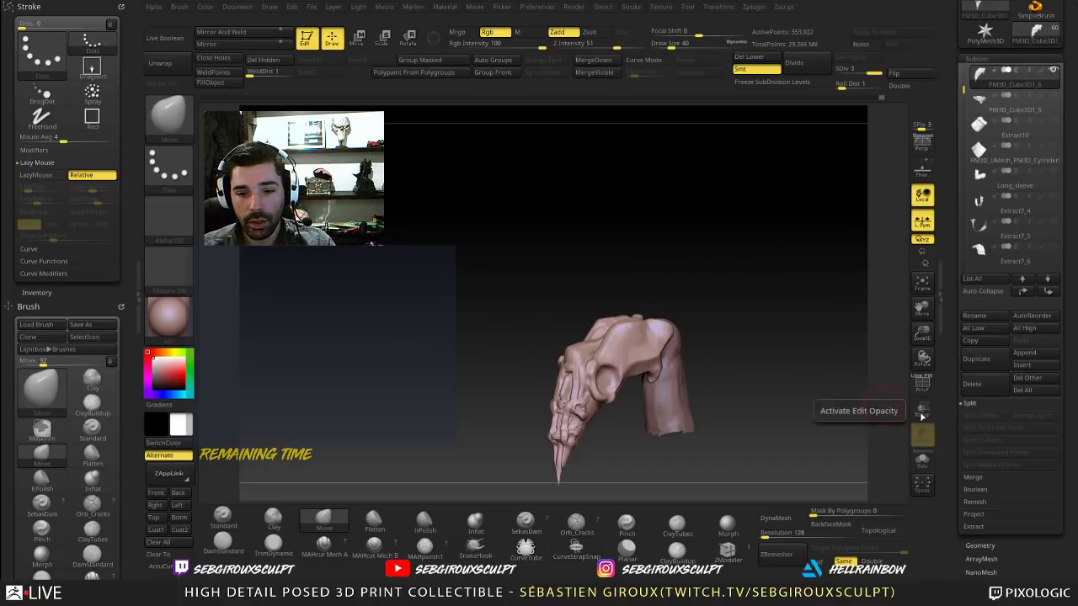
key(ctrl+shift)
ctrl+shift+click(695, 389)
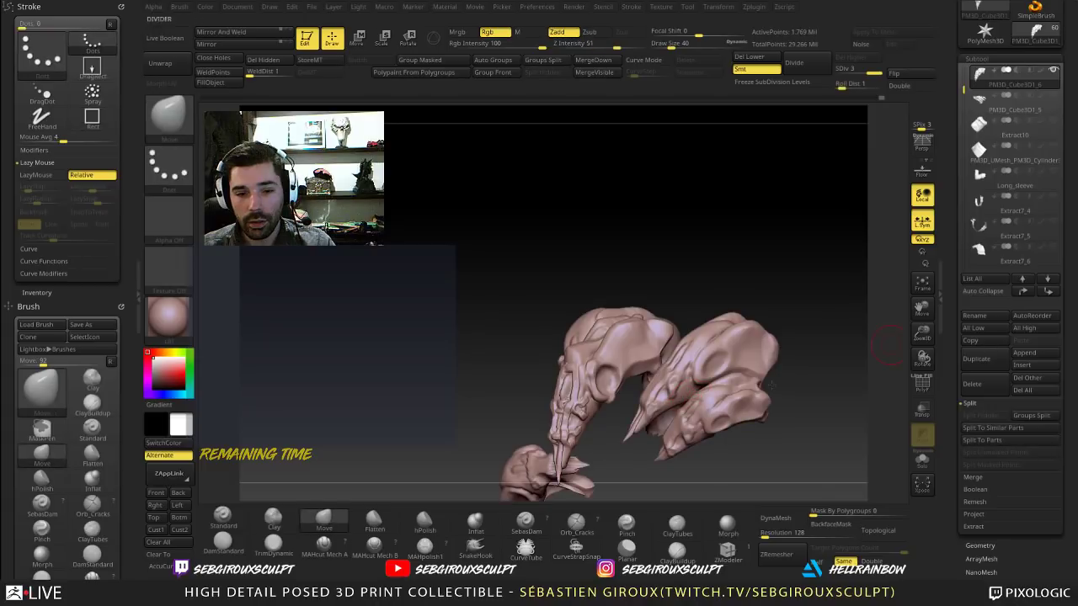
ctrl+shift+click(1059, 75)
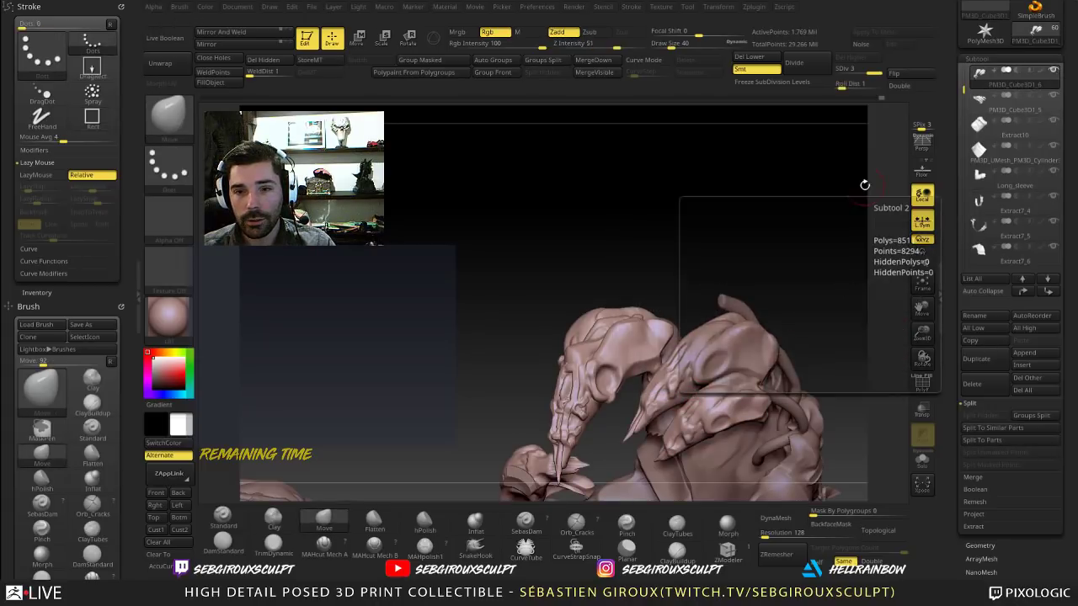
alt+drag(815, 218, 746, 377)
Step: Select the hand subtool Extract3_2 under the finger caps and unhide the rest of its mesh
alt+click(602, 343)
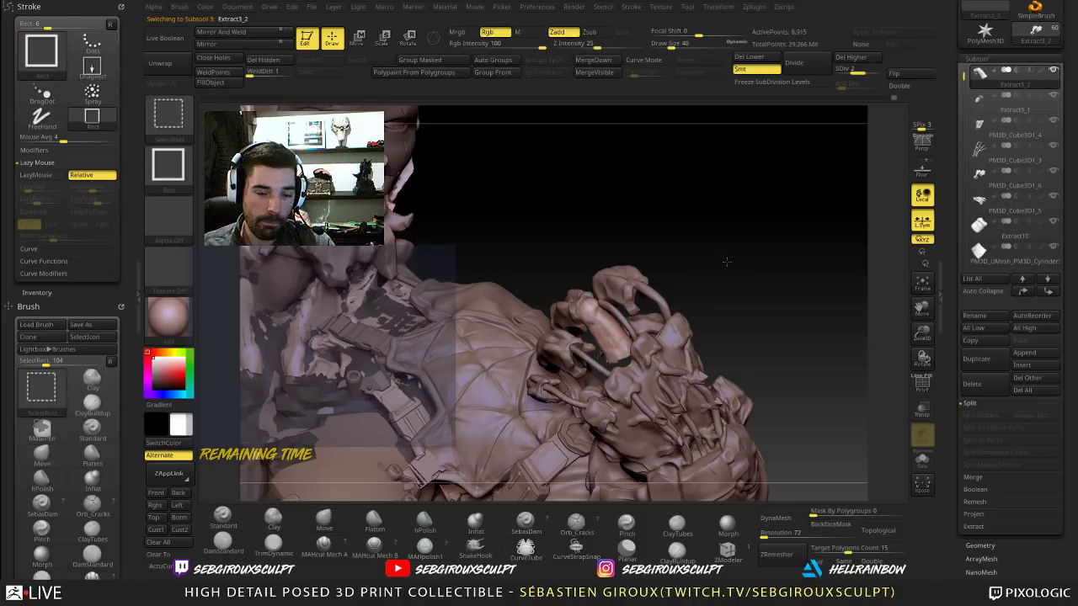
drag(761, 316, 748, 305)
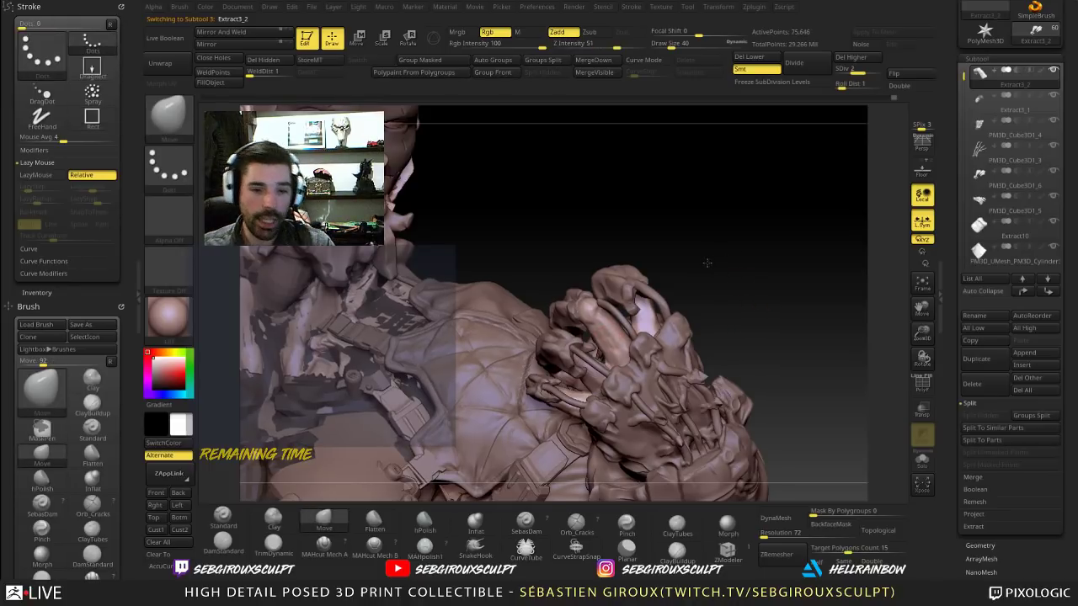
drag(707, 262, 693, 254)
key(f)
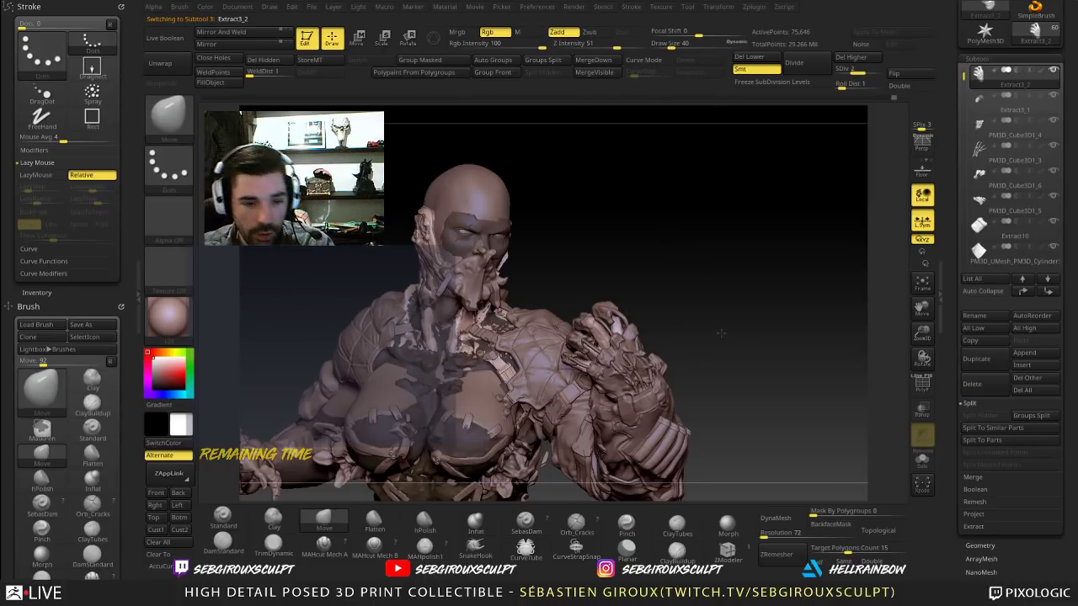
drag(721, 332, 749, 349)
drag(758, 304, 761, 382)
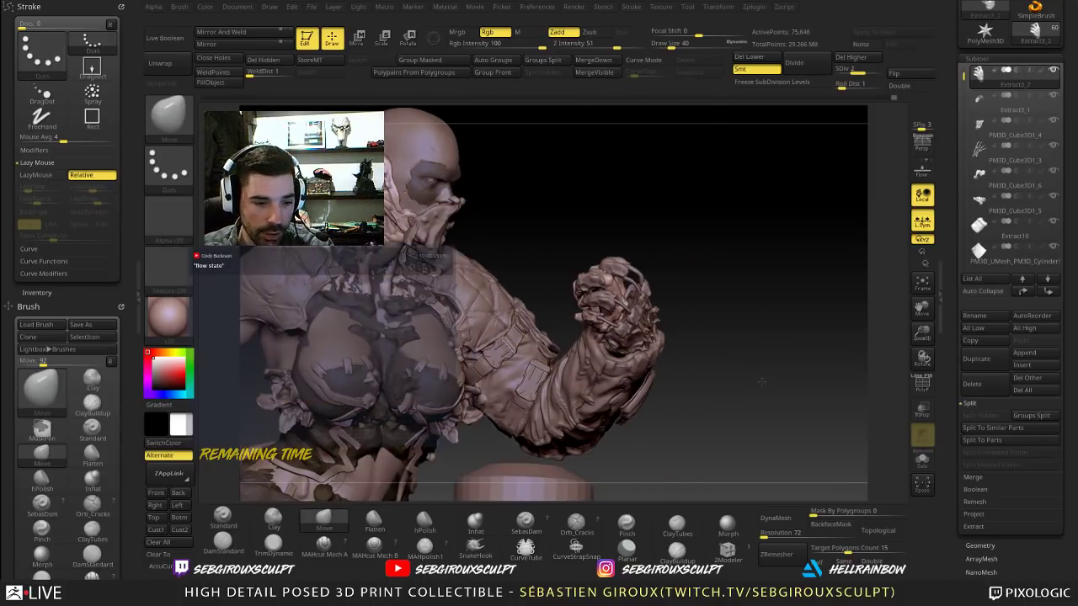
alt+right_drag(617, 371, 626, 329)
Step: Select the FULLBODY subtool and raise it to subdivision level 4
alt+click(381, 431)
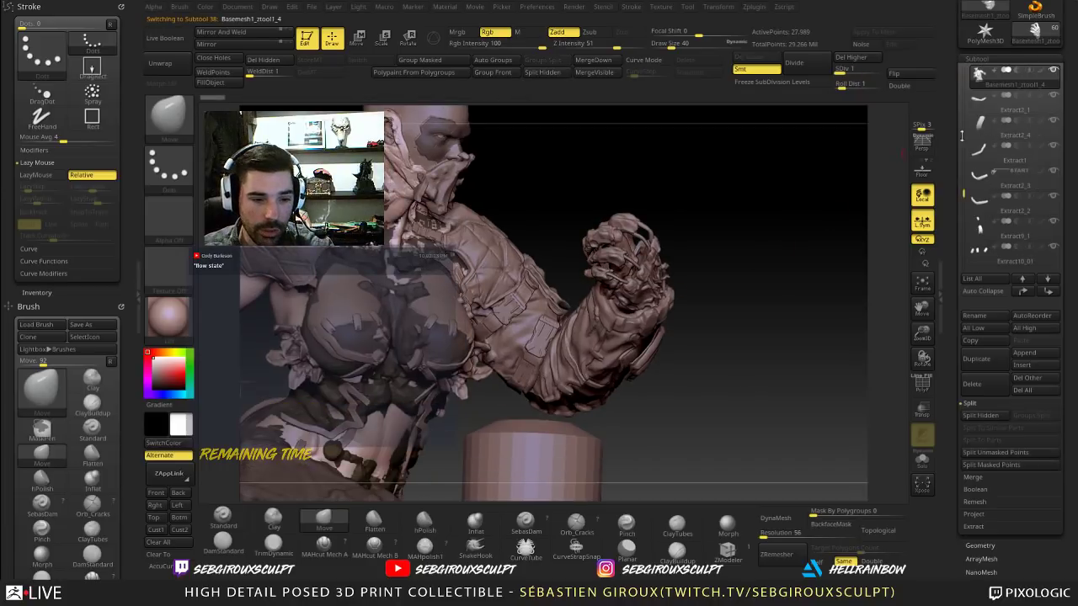
alt+click(443, 346)
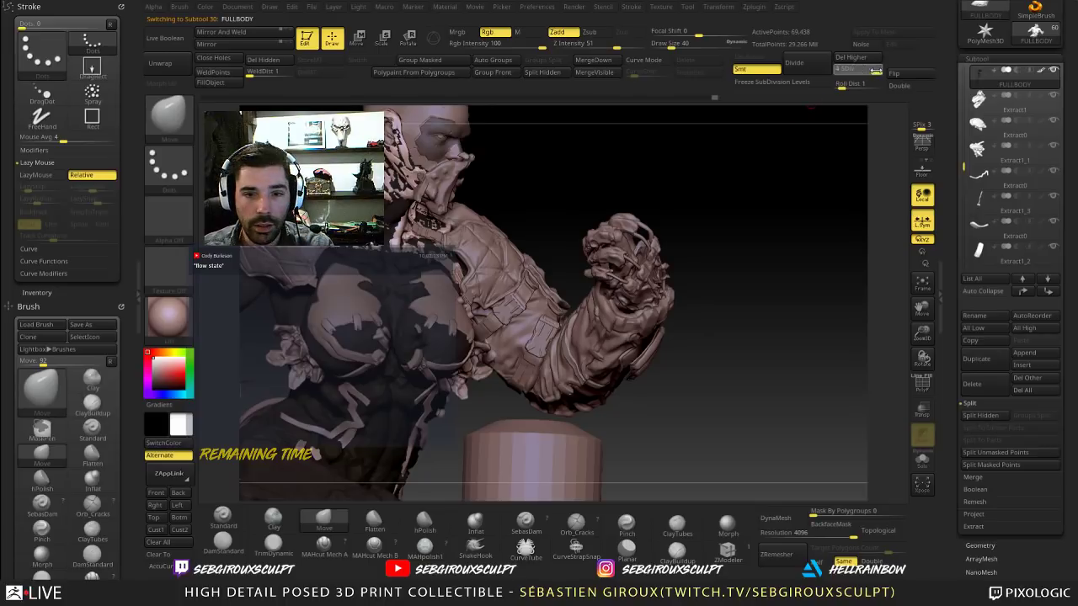
click(877, 70)
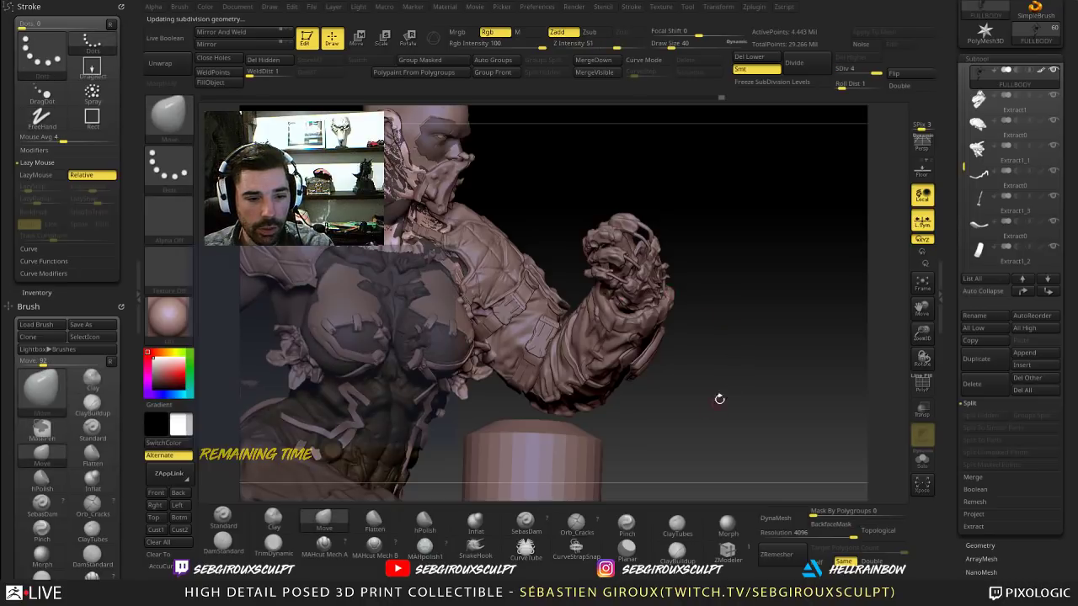
Step: Hide the large plain cylinder standing below the raised arm
alt+drag(706, 383, 721, 338)
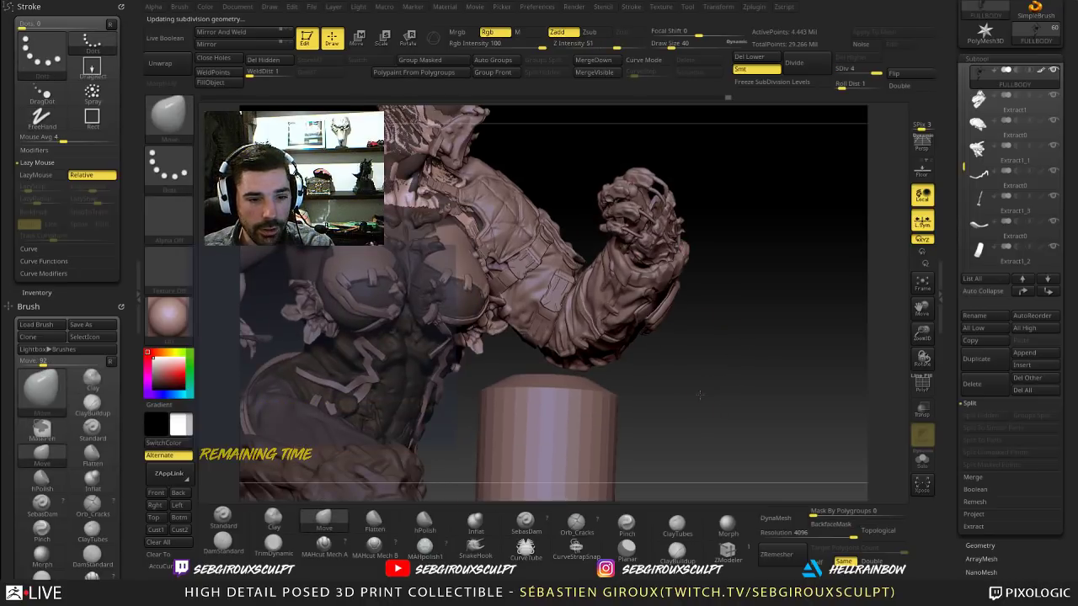
drag(699, 394, 666, 396)
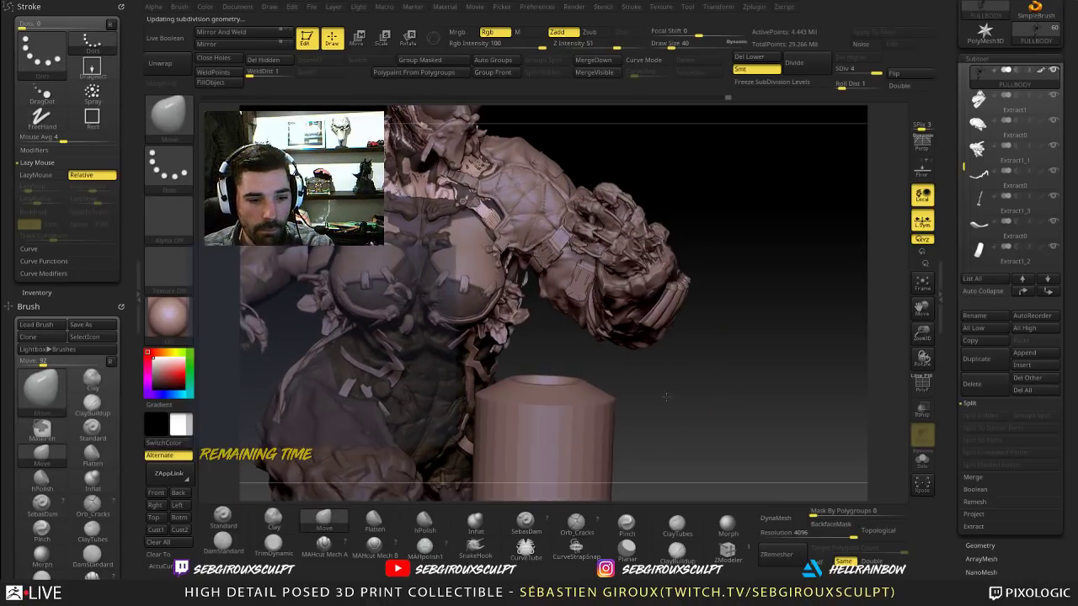
alt+click(550, 430)
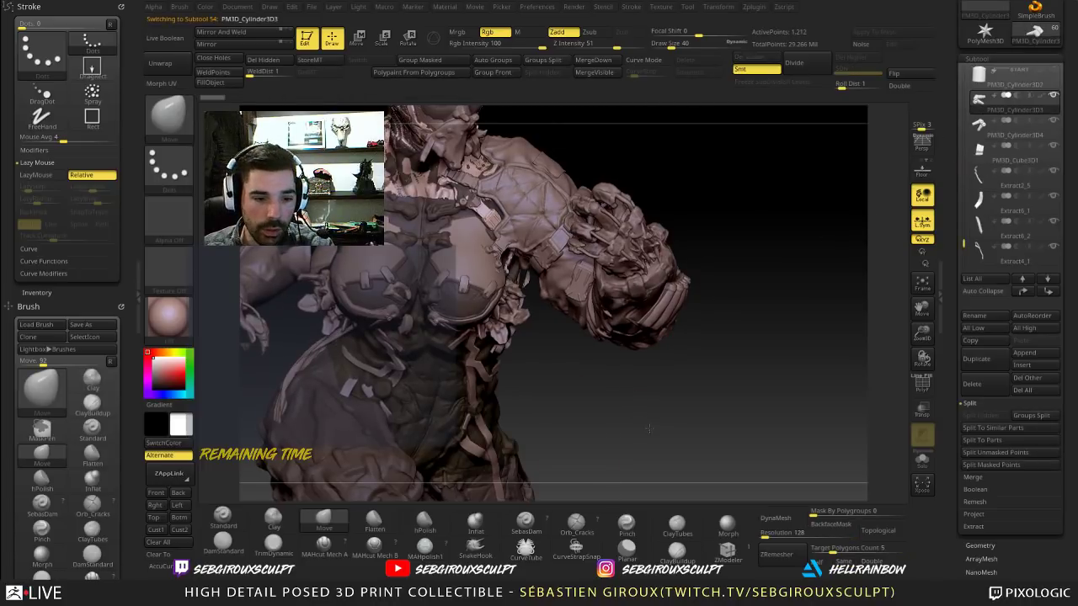
Step: Examine the straps, ruffles and wrinkled cloth on the chest, waist and thighs from several angles
alt+drag(670, 446, 616, 428)
alt+drag(634, 368, 676, 358)
drag(792, 321, 803, 400)
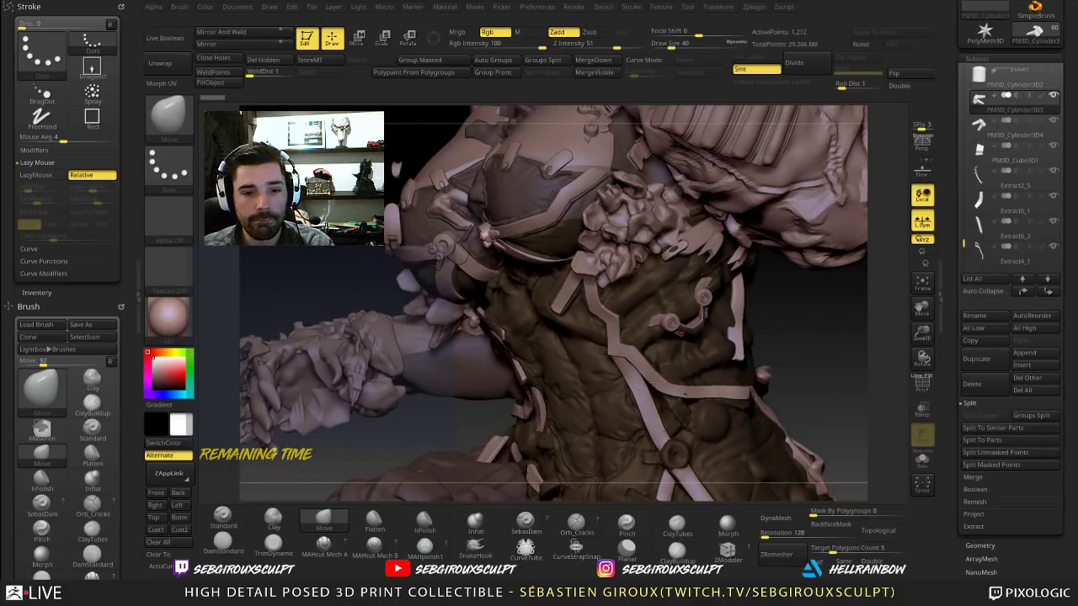
alt+drag(654, 383, 656, 431)
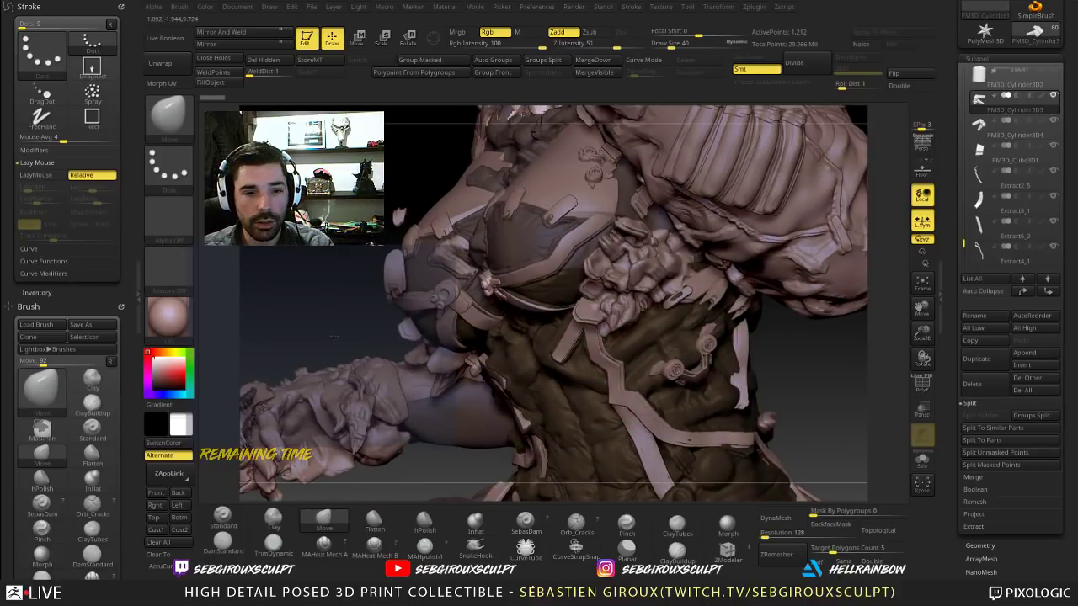
drag(334, 335, 511, 311)
alt+drag(816, 458, 819, 474)
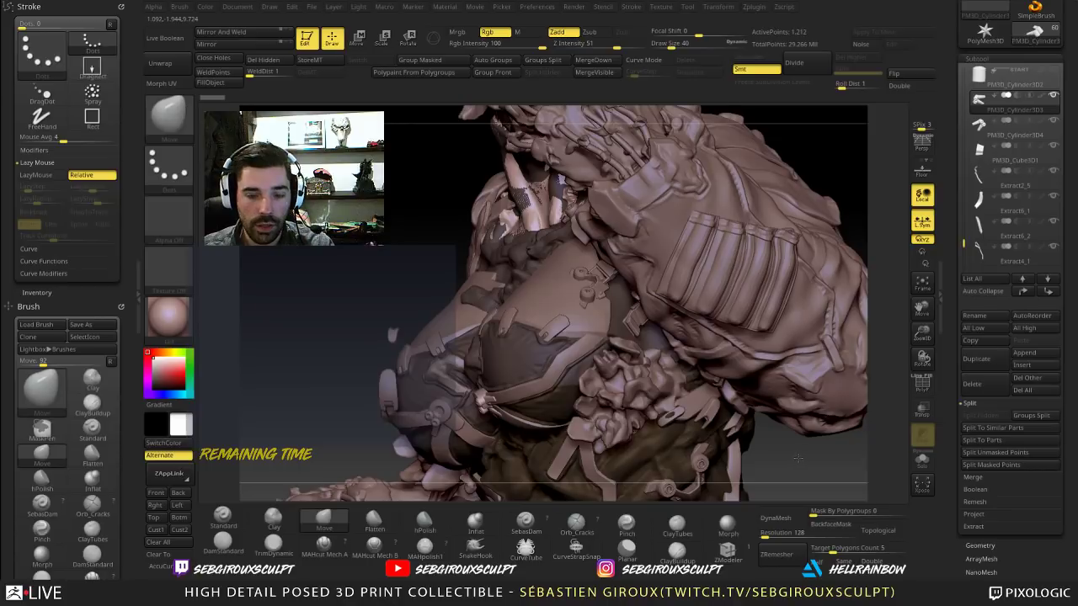
mouse_move(797, 458)
alt+mouse_down()
mouse_move(789, 432)
mouse_move(808, 445)
mouse_move(807, 201)
alt+mouse_up()
drag(793, 391, 809, 406)
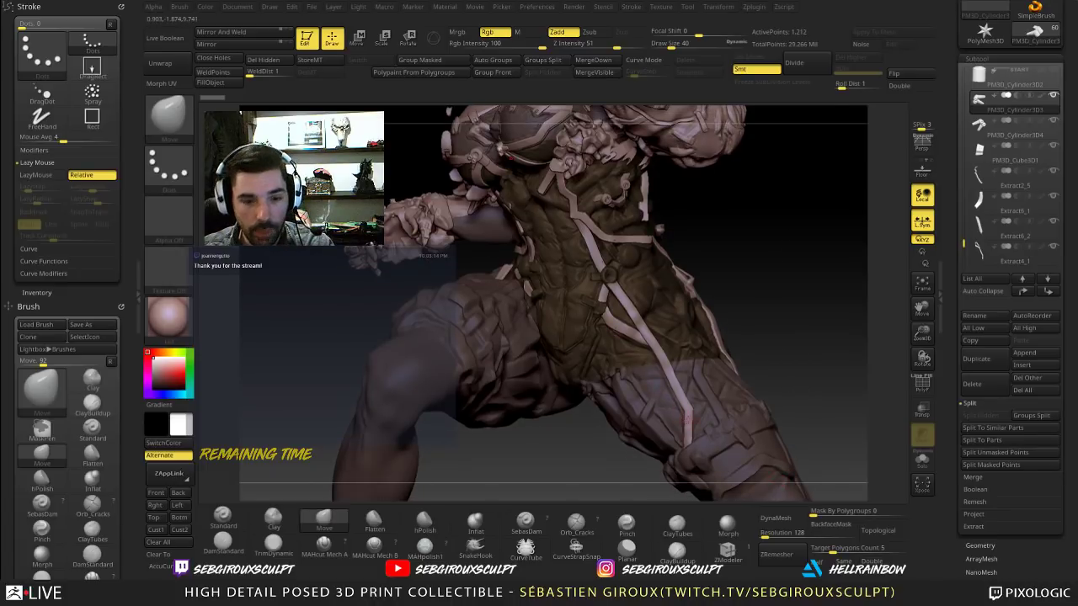
alt+drag(802, 318, 820, 383)
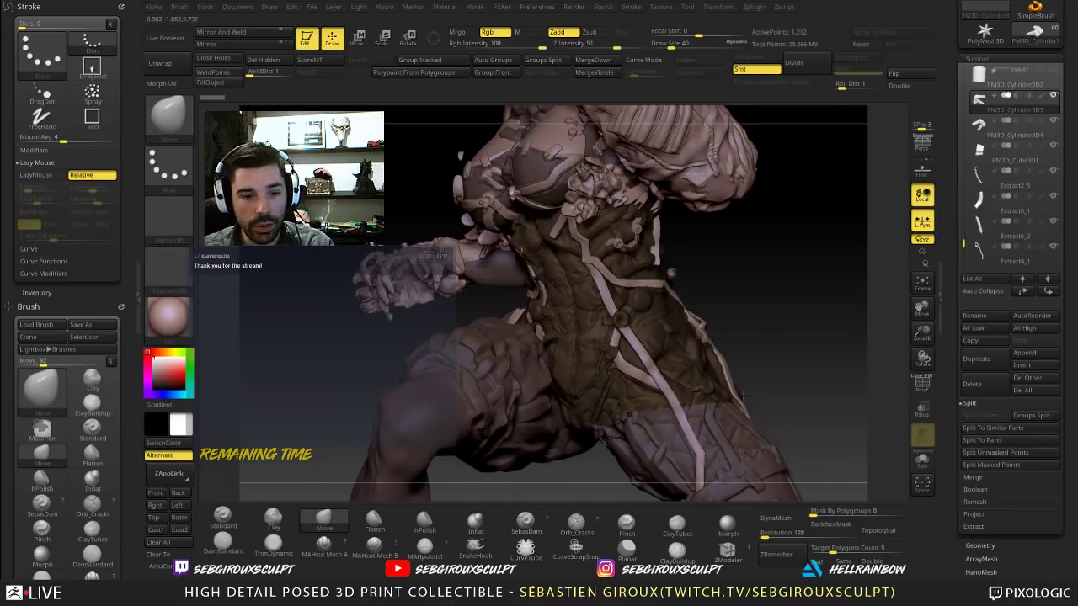
drag(653, 451, 658, 433)
mouse_move(811, 361)
alt+mouse_down()
mouse_move(779, 396)
mouse_move(812, 355)
alt+mouse_up()
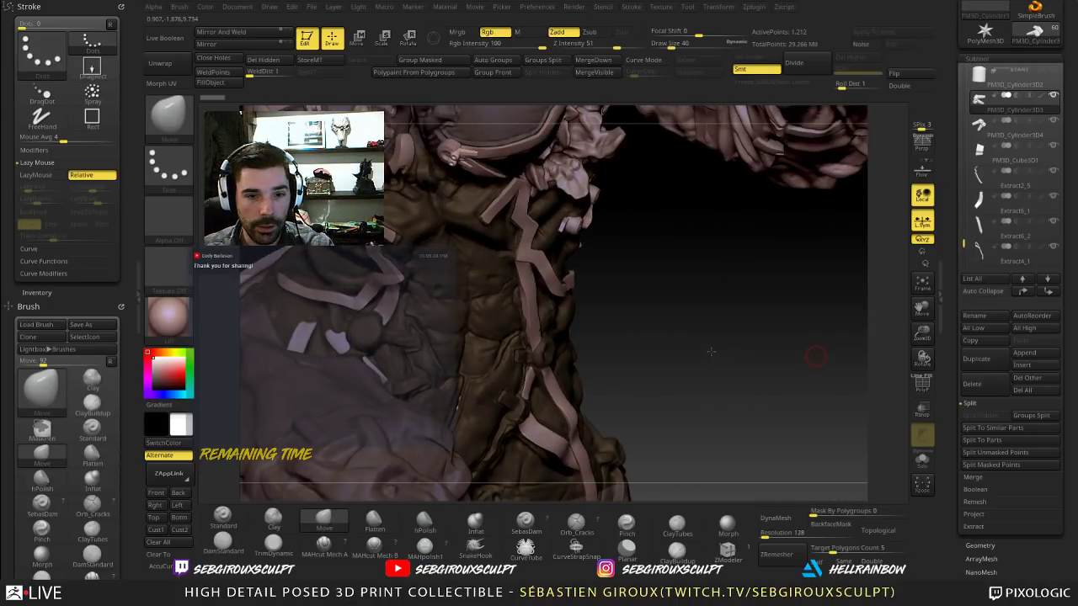
Step: Examine the overall upper body, the raised gloved hand and the lowered arm from the front and side
key(f)
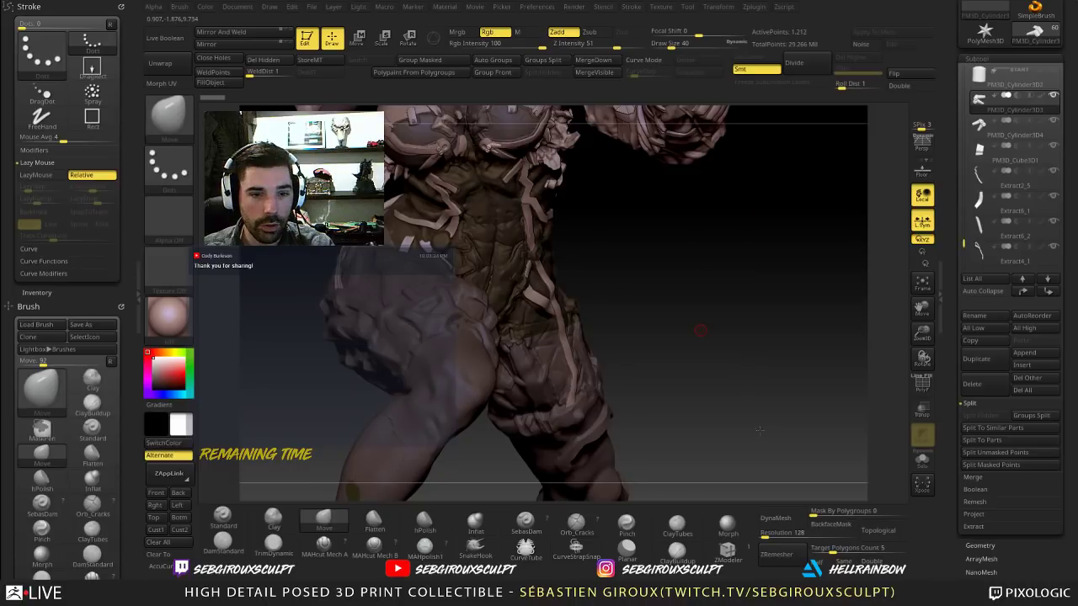
alt+drag(704, 257, 755, 390)
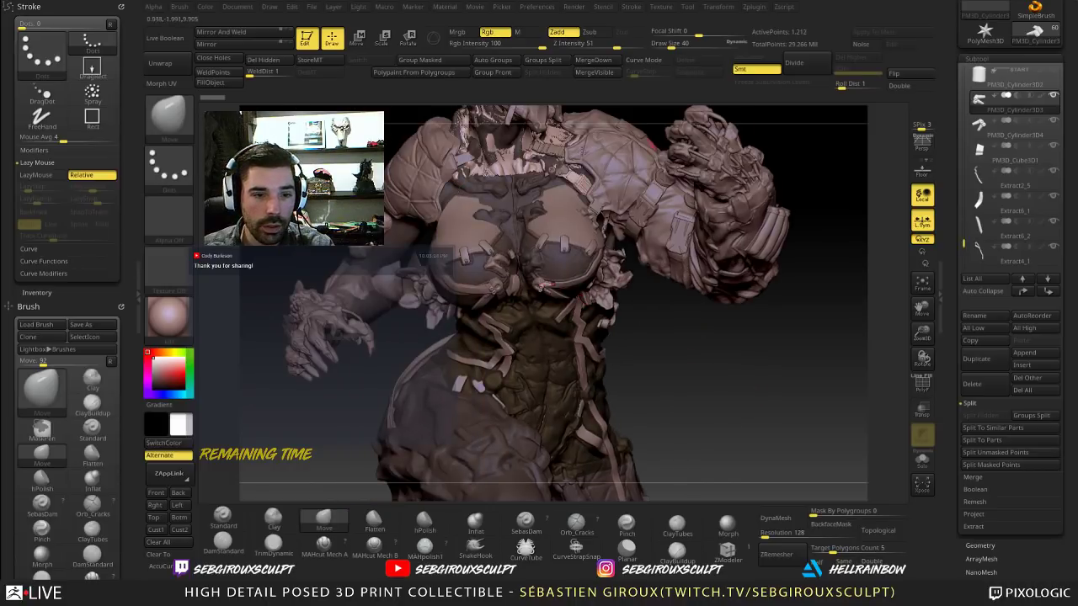
drag(795, 122, 802, 147)
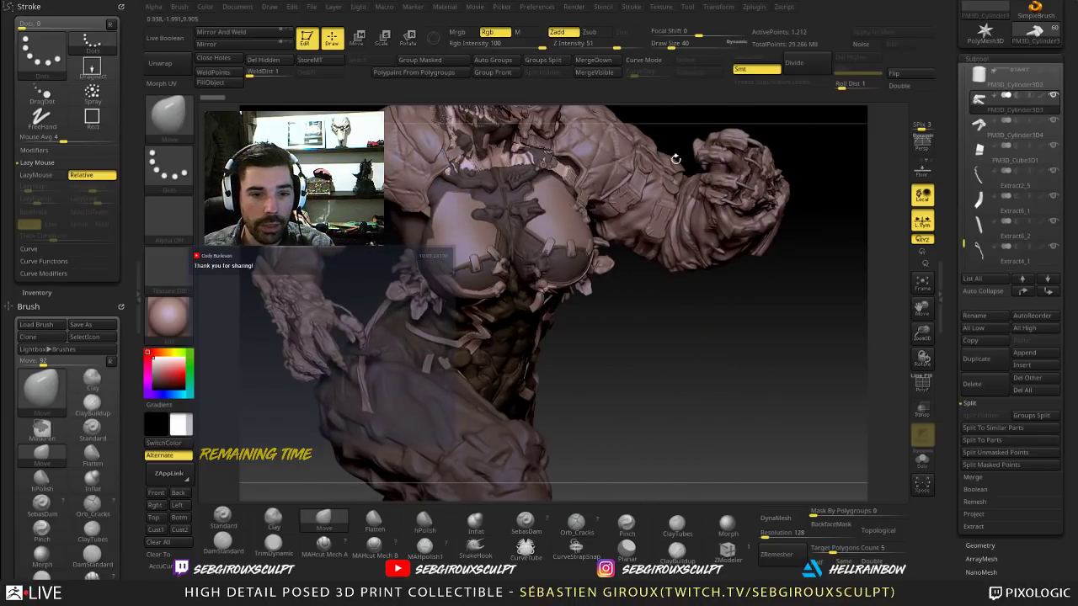
mouse_move(646, 394)
mouse_down()
mouse_move(668, 422)
mouse_move(489, 441)
mouse_up()
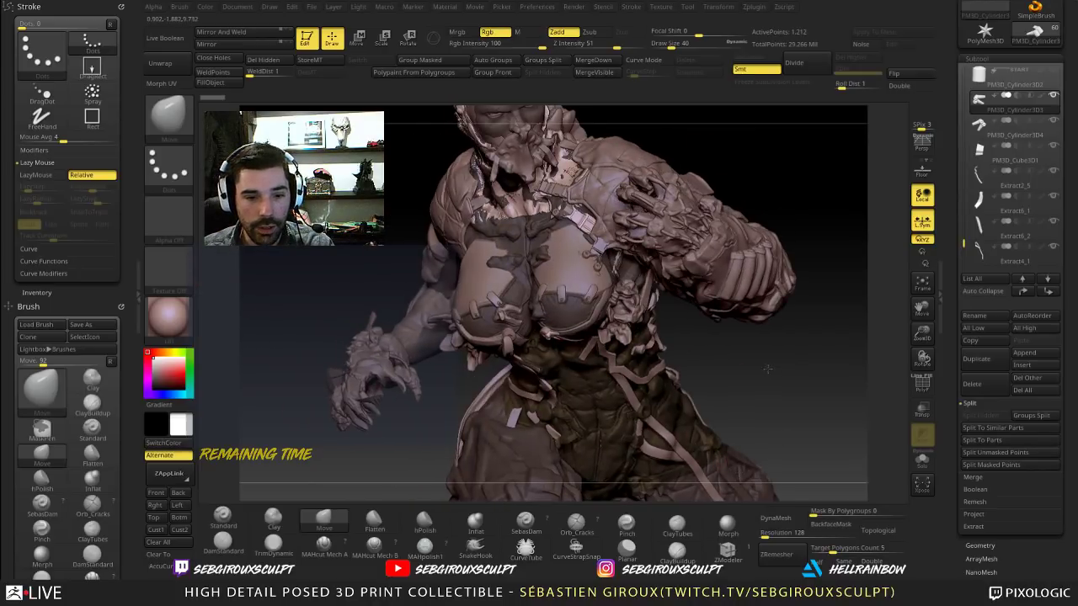
mouse_move(769, 373)
mouse_down()
mouse_move(749, 338)
mouse_move(668, 346)
mouse_up()
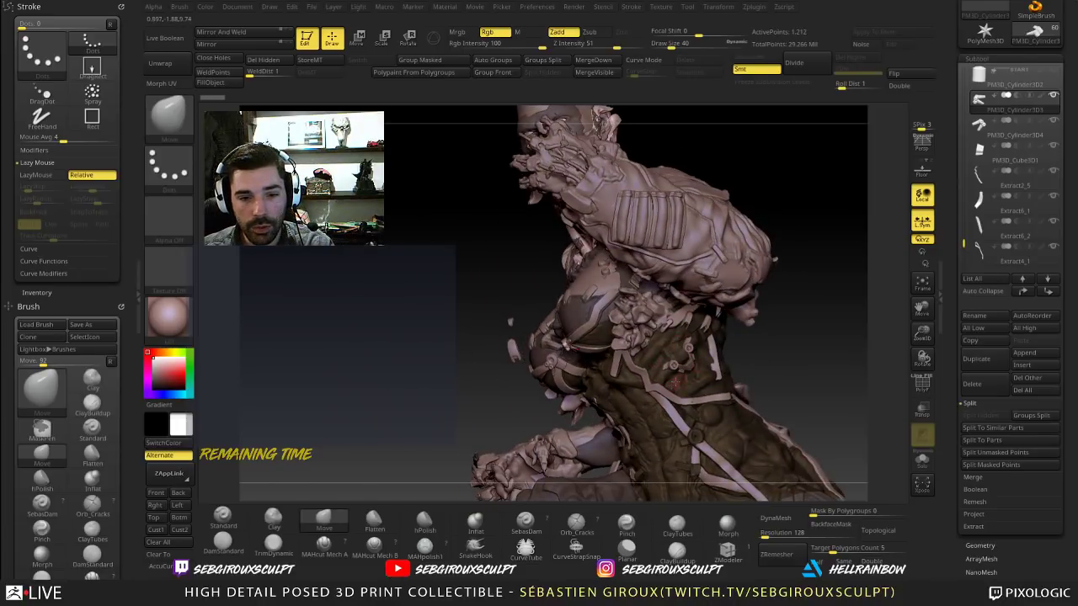
mouse_move(789, 363)
mouse_down()
mouse_move(725, 357)
mouse_move(833, 359)
mouse_up()
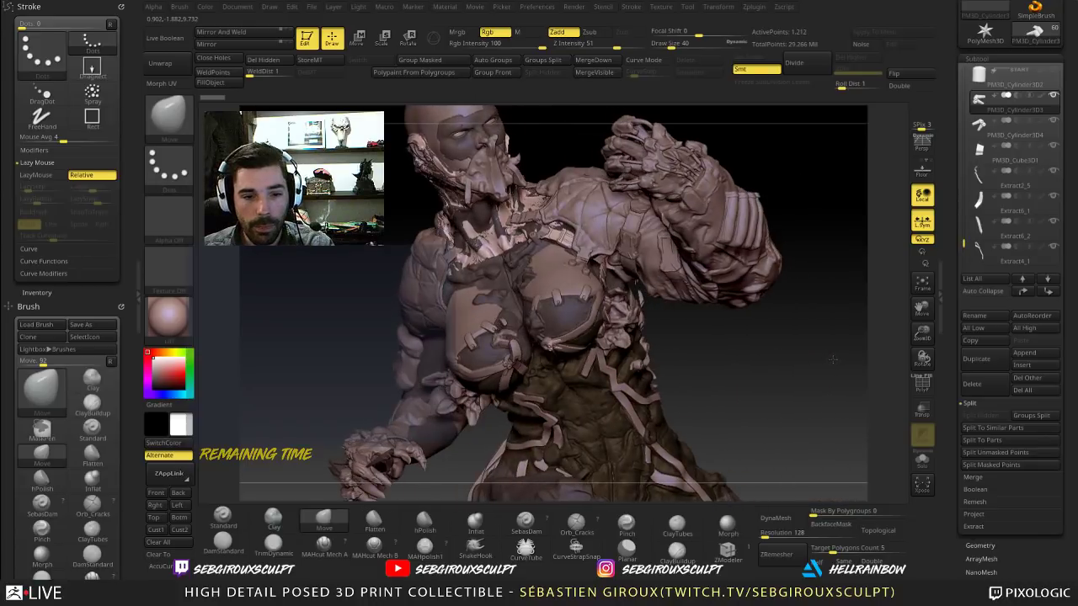
drag(772, 305, 798, 300)
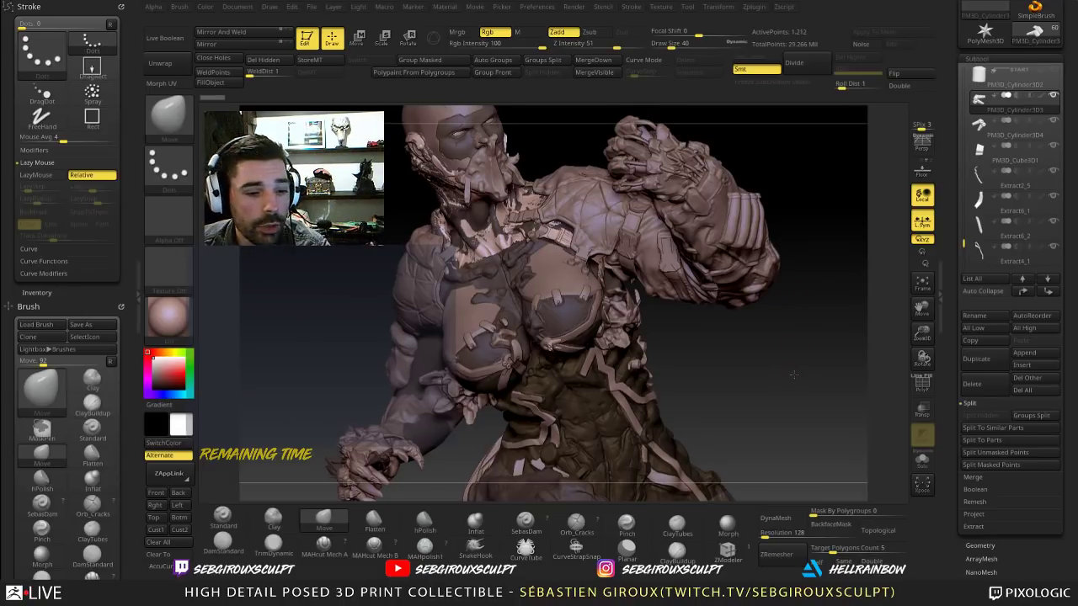
drag(793, 376, 792, 376)
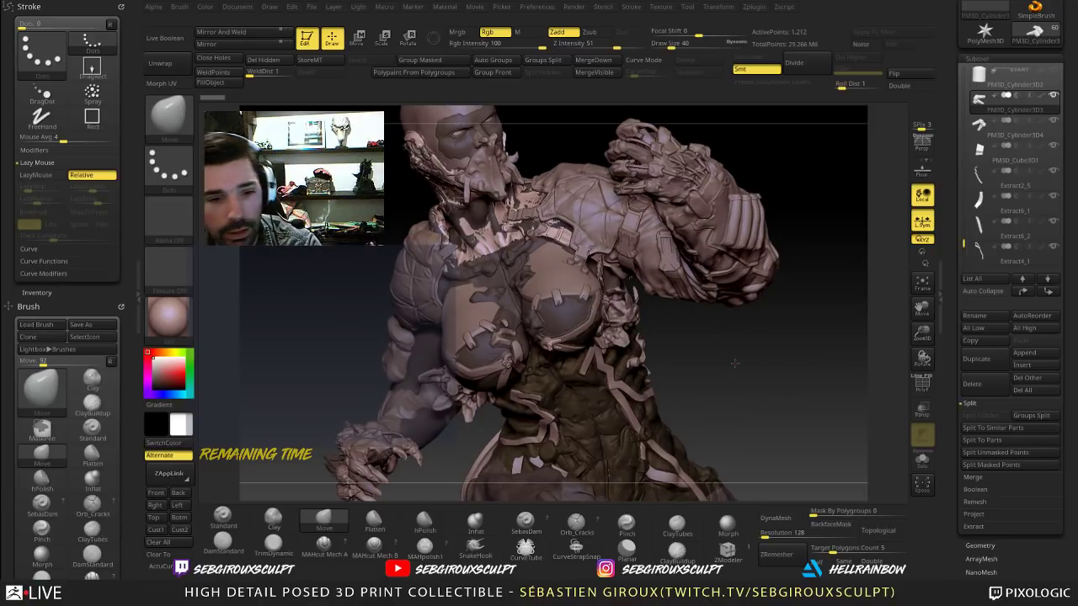
drag(734, 365, 734, 365)
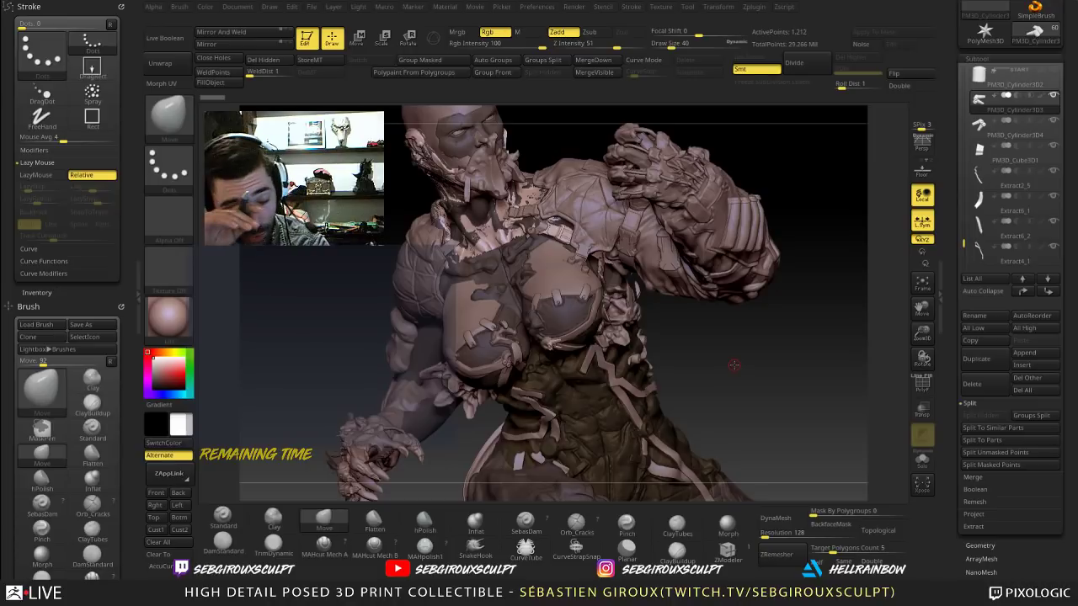